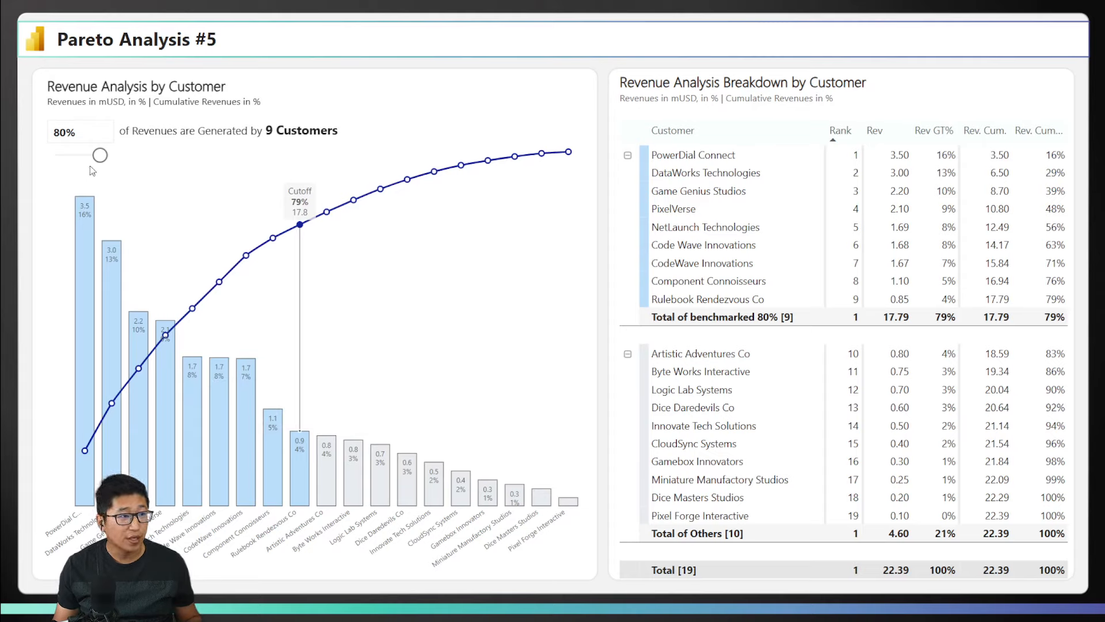
Step: Lower the revenue cutoff on the finished Pareto Analysis #5 page to 32%, and raise it again
drag(100, 155, 74, 161)
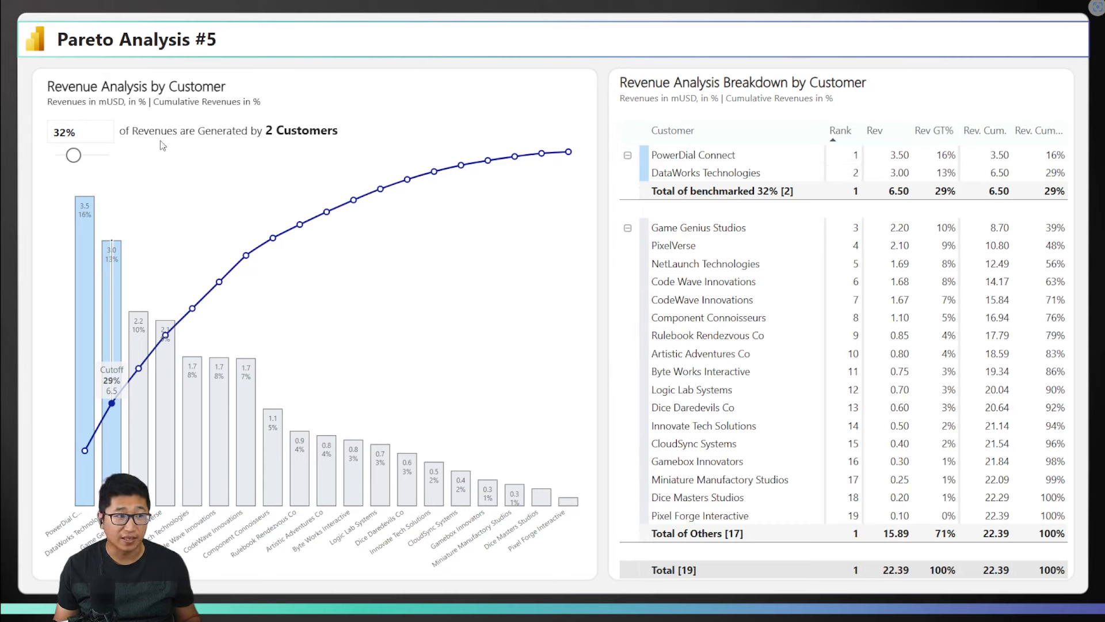
drag(73, 155, 87, 159)
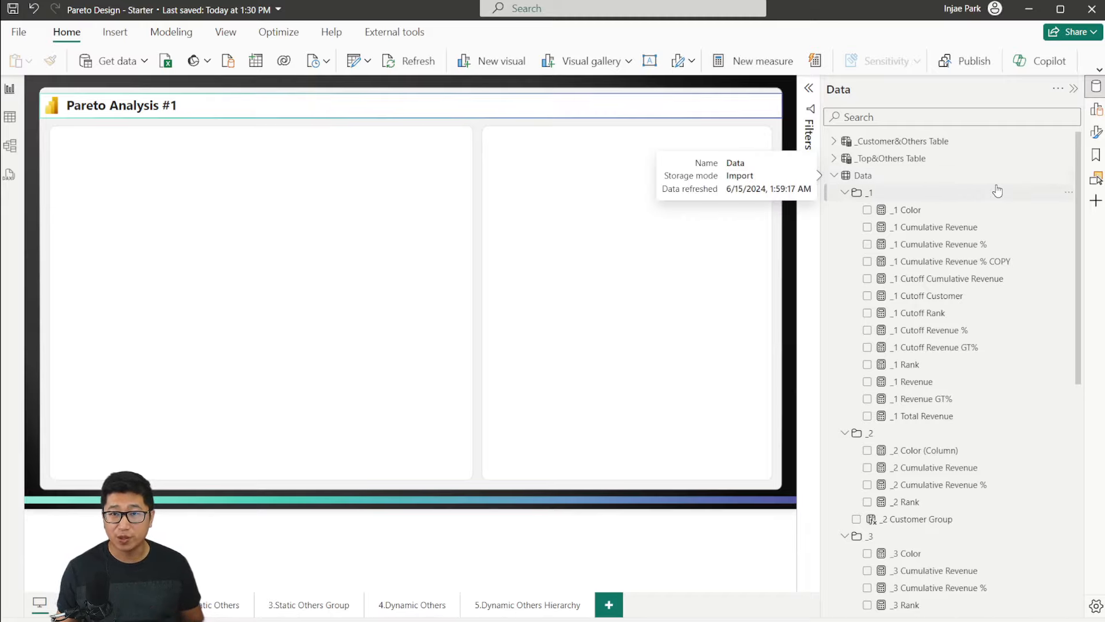
Step: Look through the measure folders of the Data table in the starter report
scroll(992, 173, down, 3)
scroll(966, 184, down, 6)
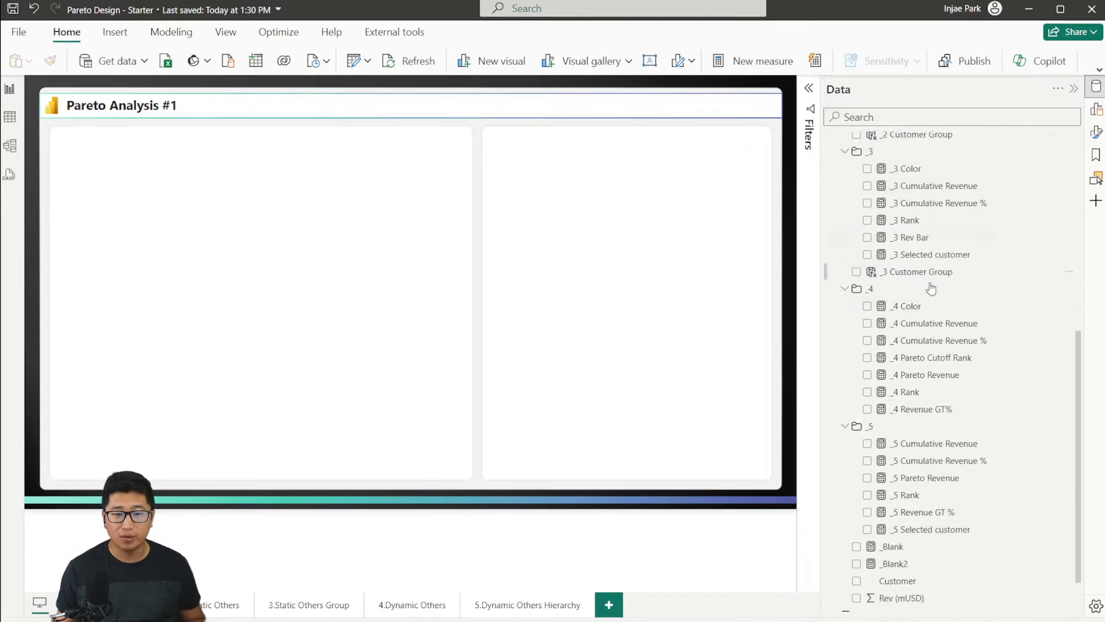
scroll(933, 294, up, 9)
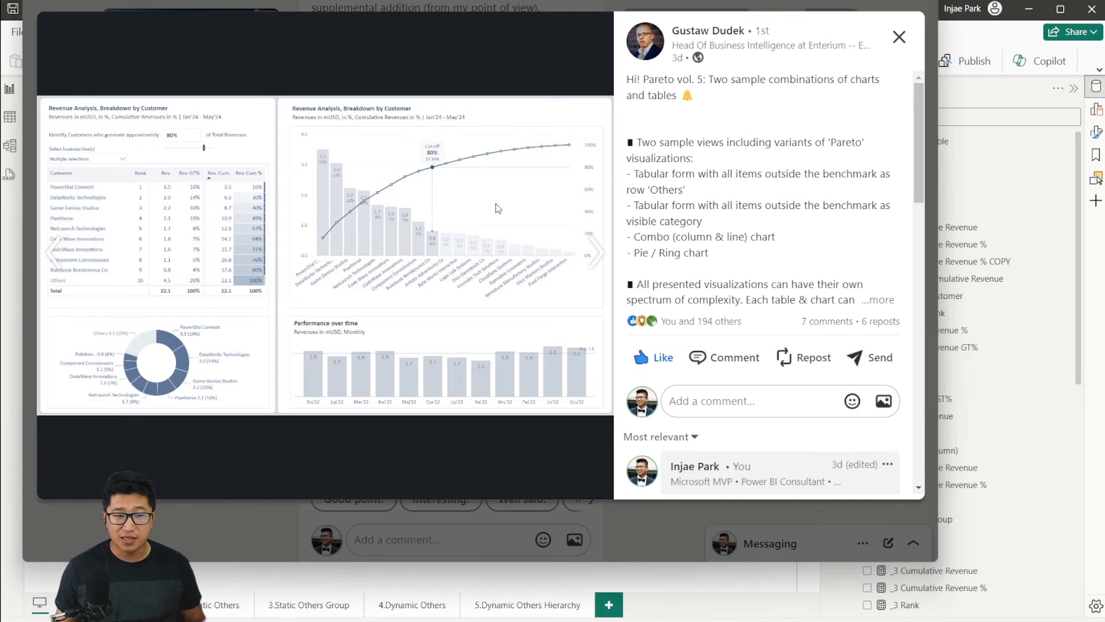
Step: View the next sample dashboard image in the LinkedIn Pareto vol. 5 post, and switch to the finished Power BI report
click(593, 257)
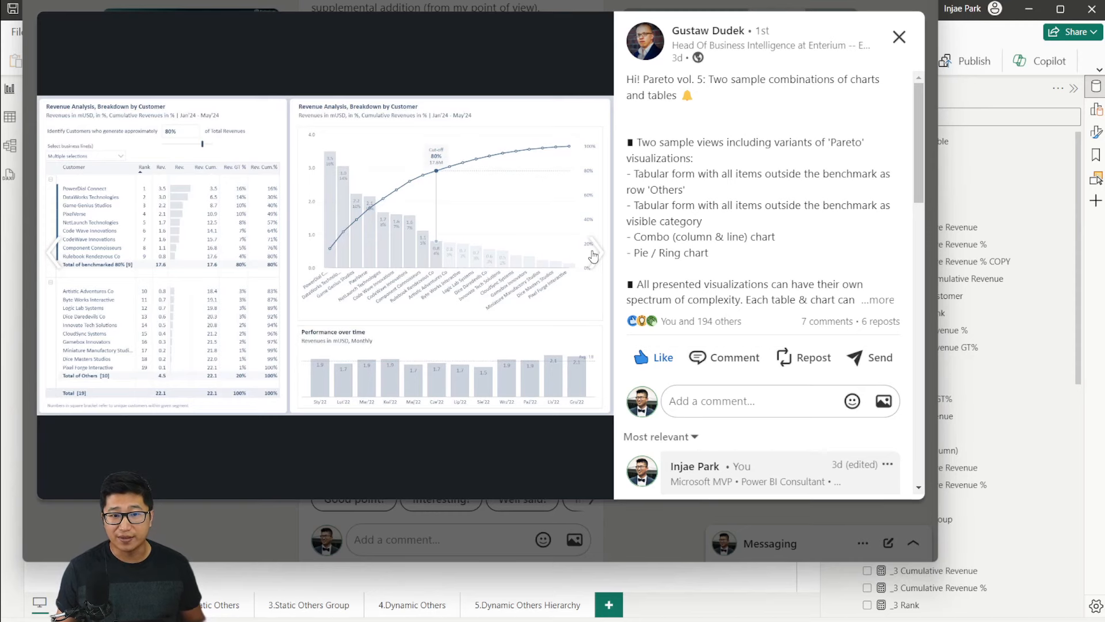
click(777, 608)
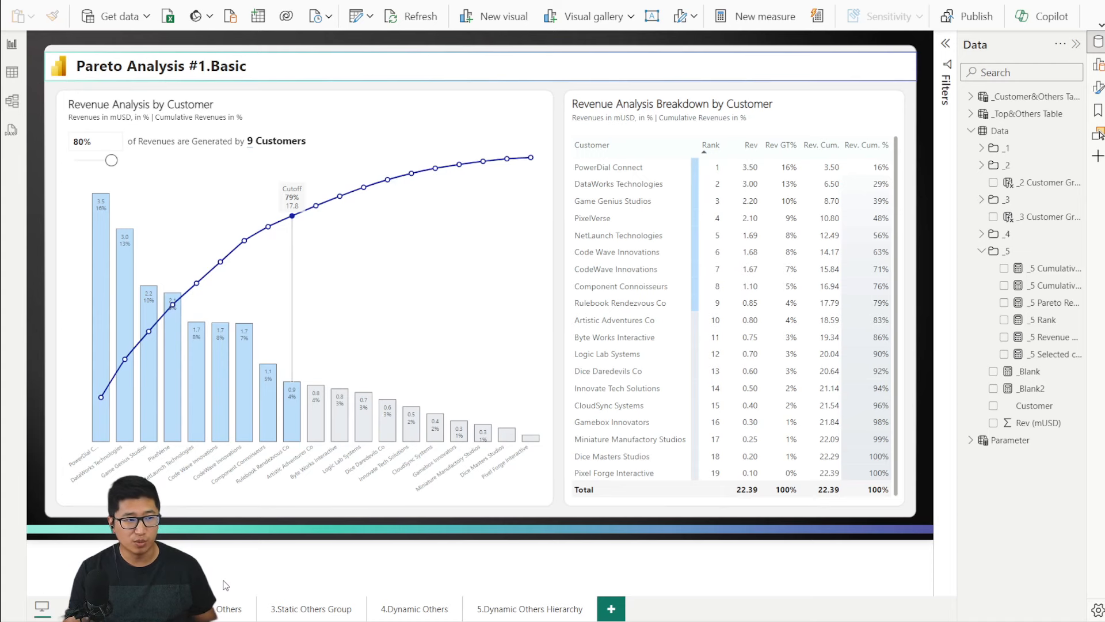
Step: On the Static Others page, try the revenue cutoff at 86% and set it back to 80%
click(225, 608)
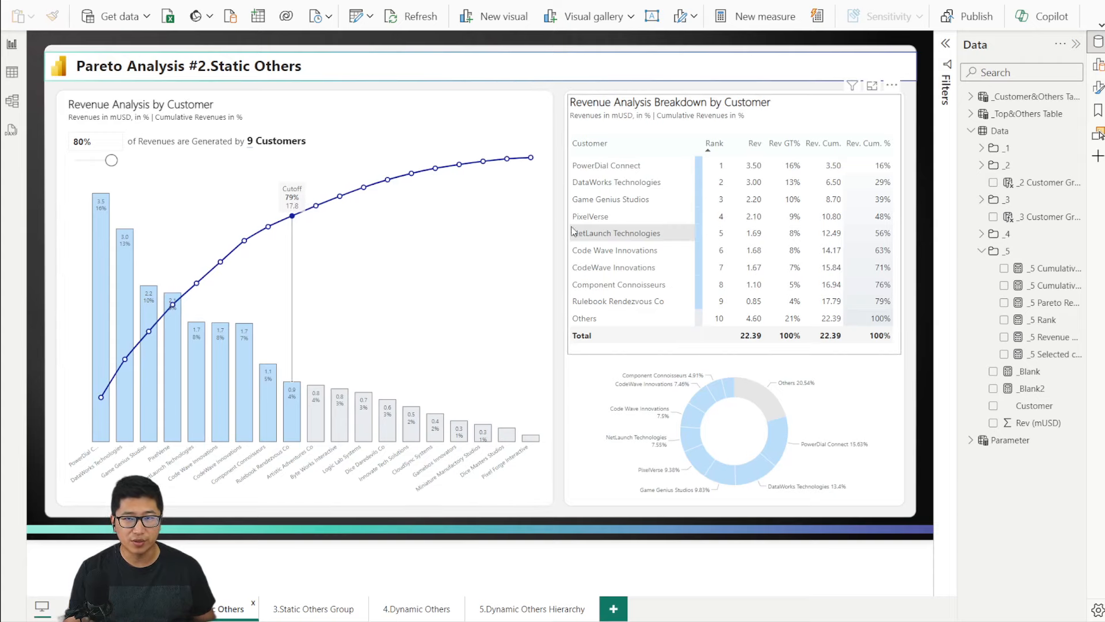
mouse_move(112, 160)
mouse_down()
mouse_move(96, 161)
mouse_move(114, 161)
mouse_up()
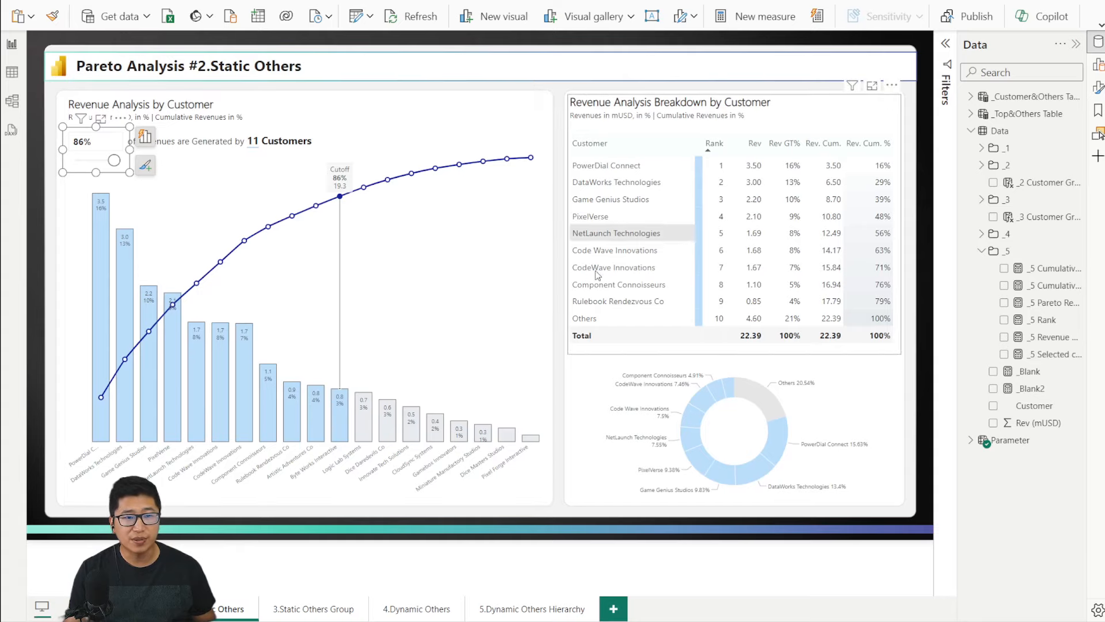
click(100, 148)
text(0.8)
key(Return)
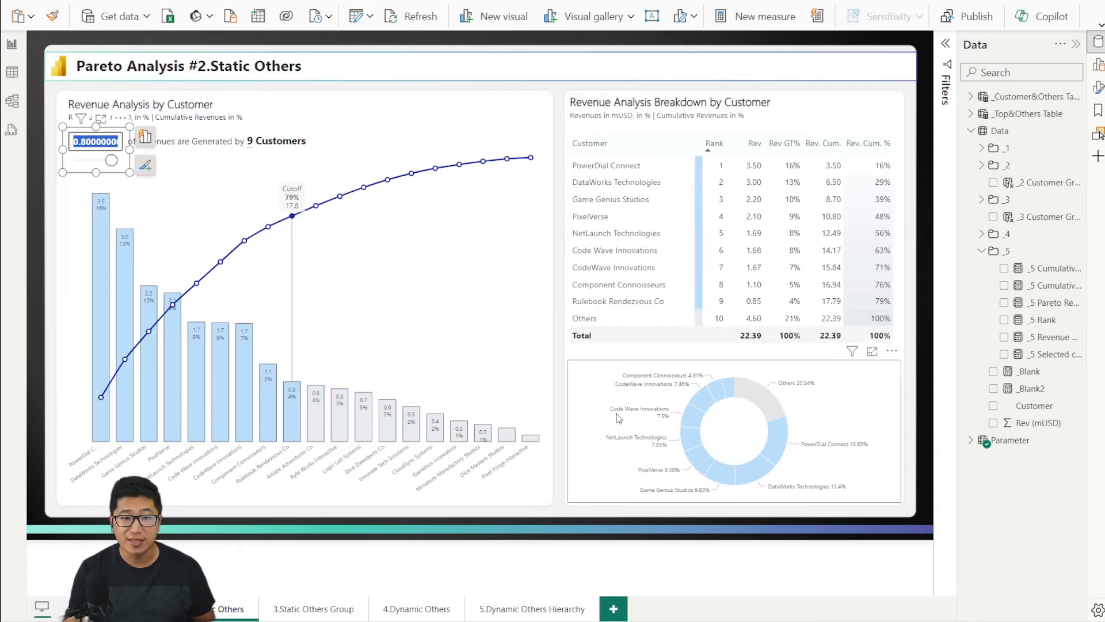
Step: On the 3.Static Others Group page, try the revenue cutoff at 70% and return it to 80%
click(327, 617)
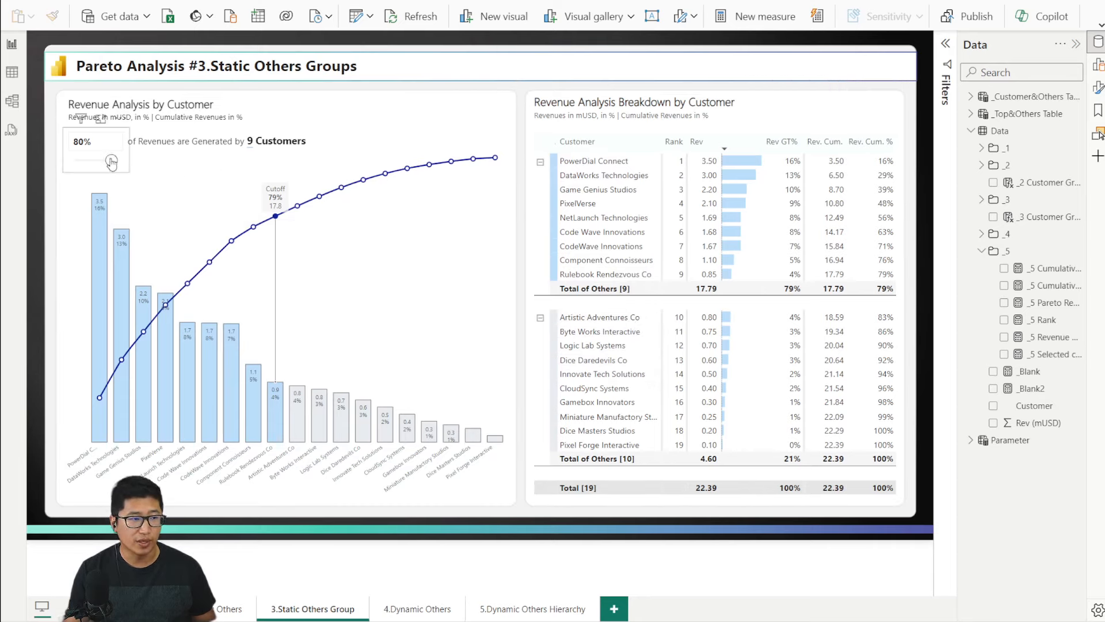
mouse_move(111, 161)
mouse_down()
mouse_move(93, 162)
mouse_move(107, 162)
mouse_up()
click(97, 141)
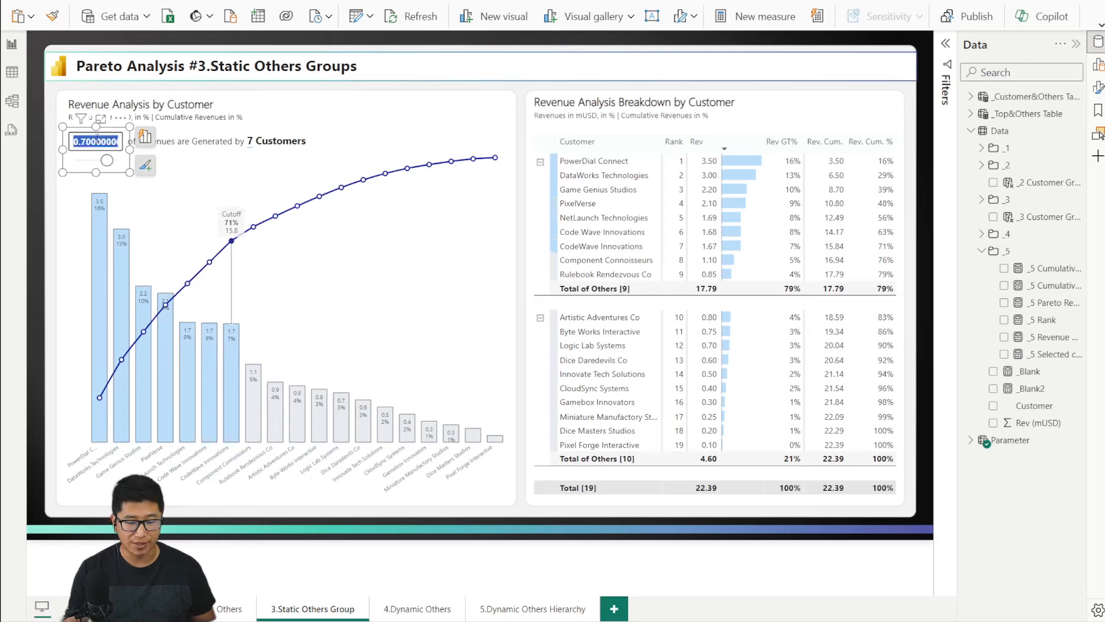
text(0.8)
key(Return)
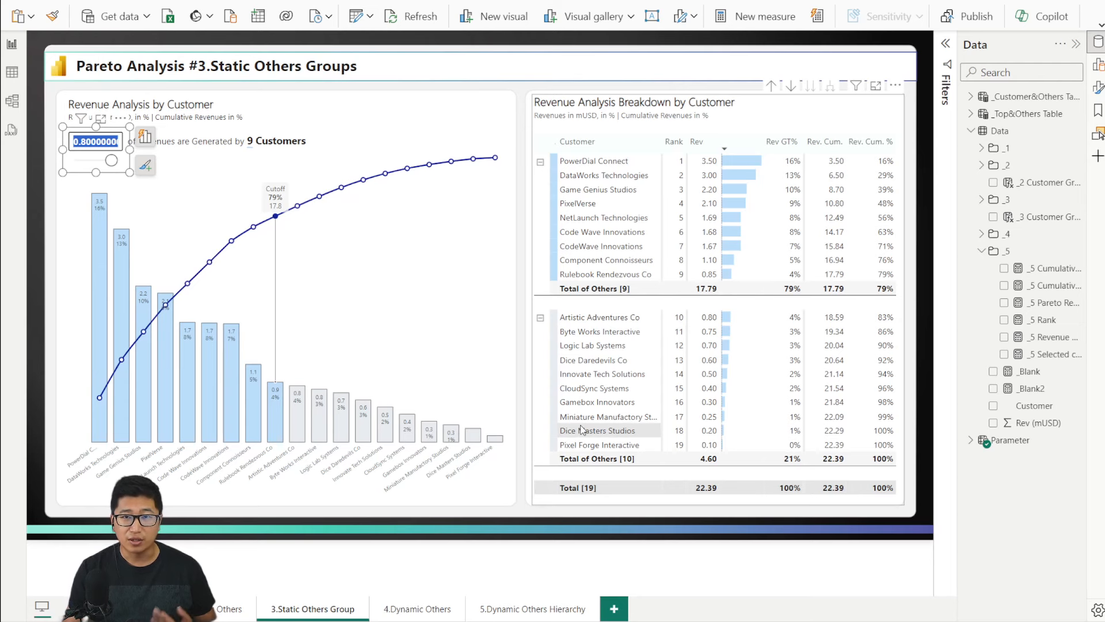
Step: Set the revenue cutoff to 59% on the 4.Dynamic Others page and to 61% on the 5.Dynamic Others Hierarchy page
click(432, 611)
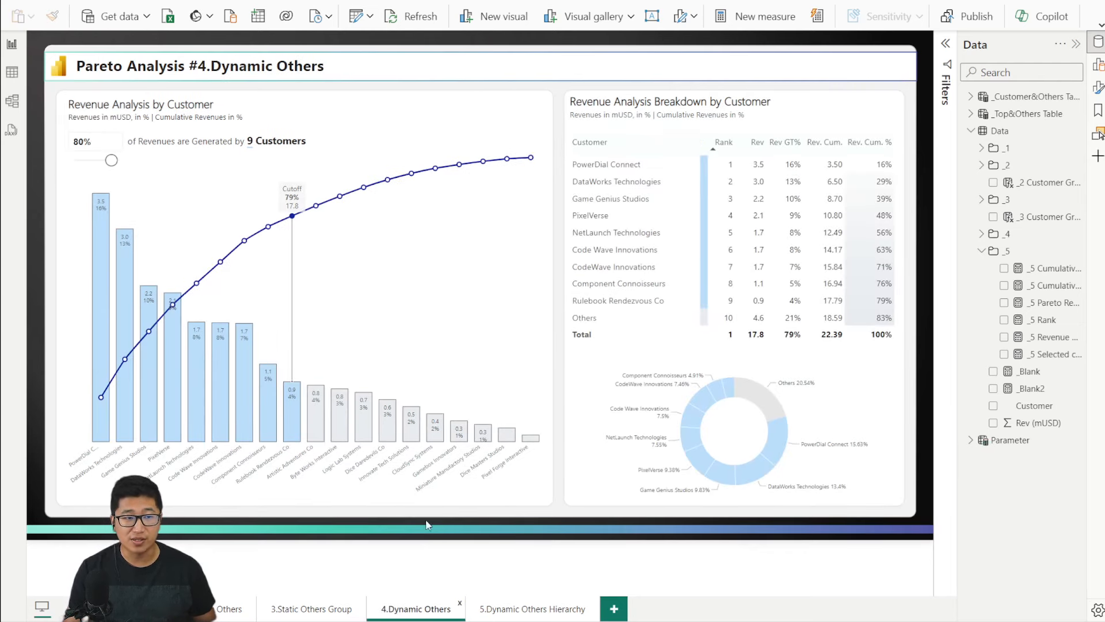
drag(111, 160, 101, 161)
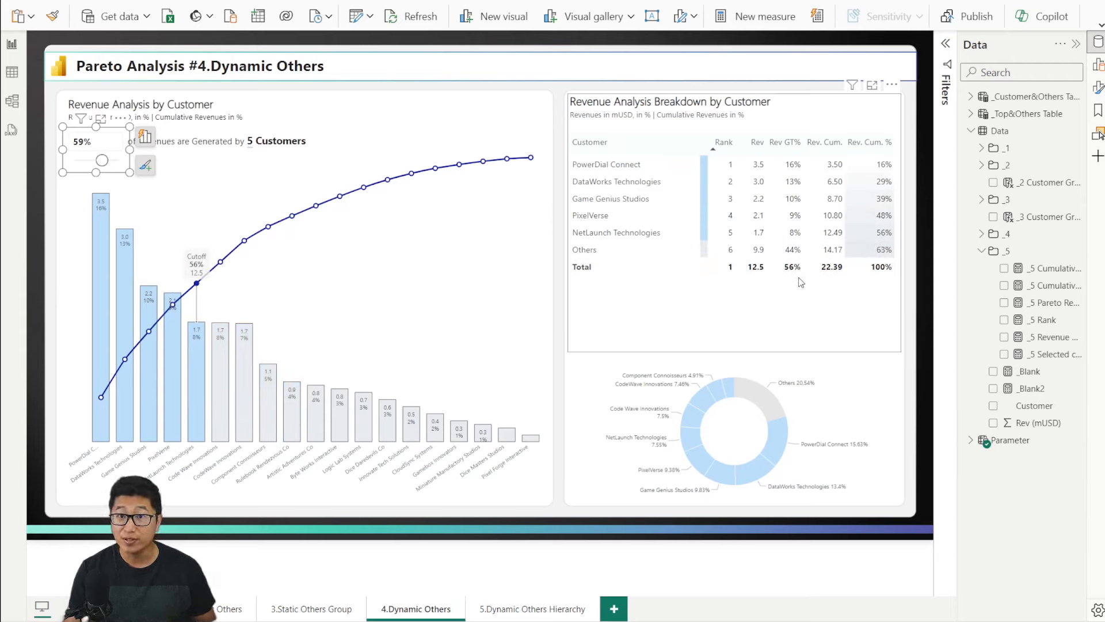
click(537, 612)
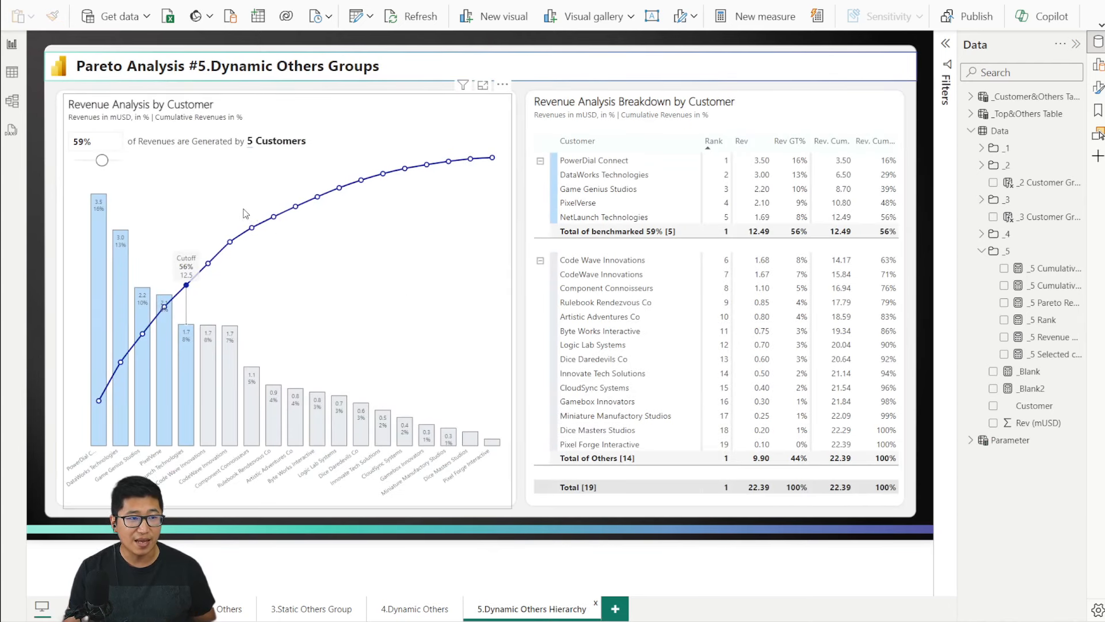
drag(102, 160, 103, 160)
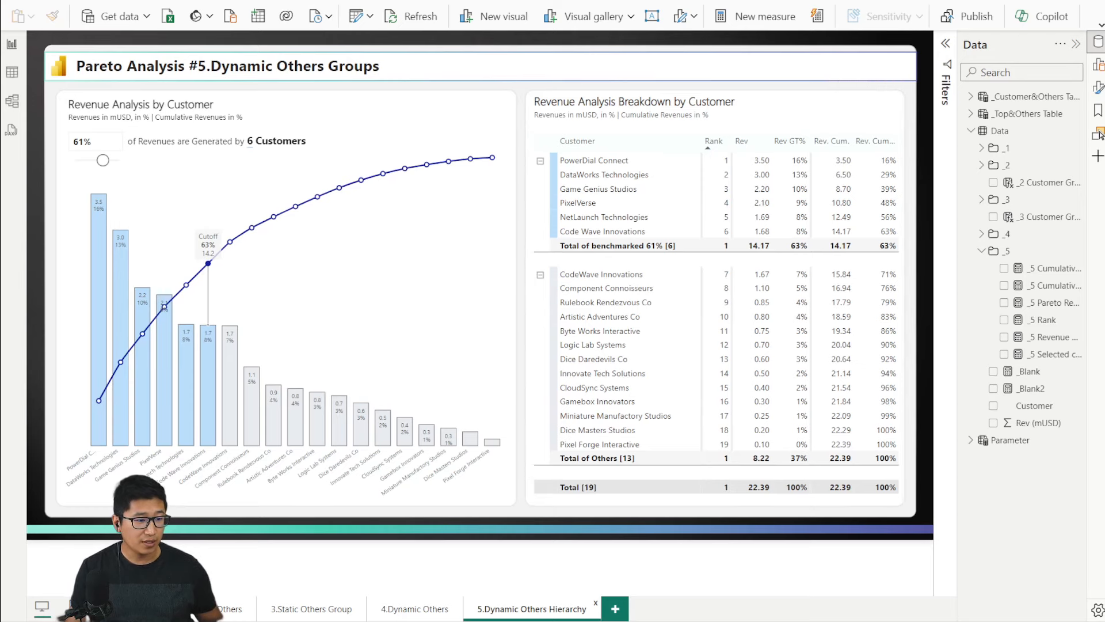
Step: Switch to the Pareto Data workbook in Excel and examine the Customer and Rev (mUSD) columns
mouse_move(276, 616)
click(228, 584)
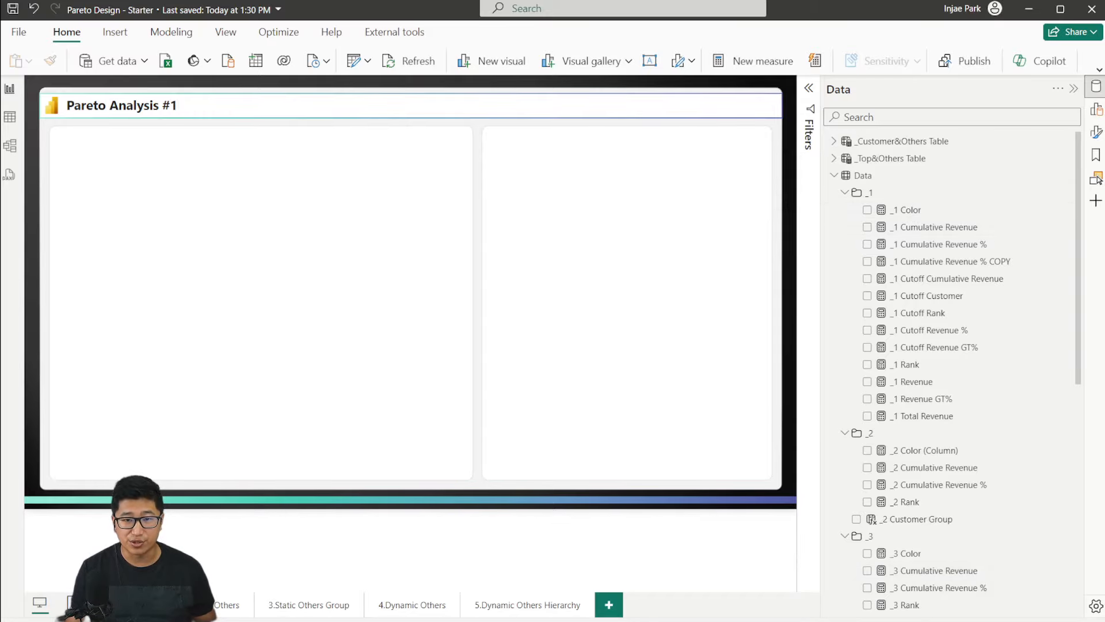
key(alt+Tab)
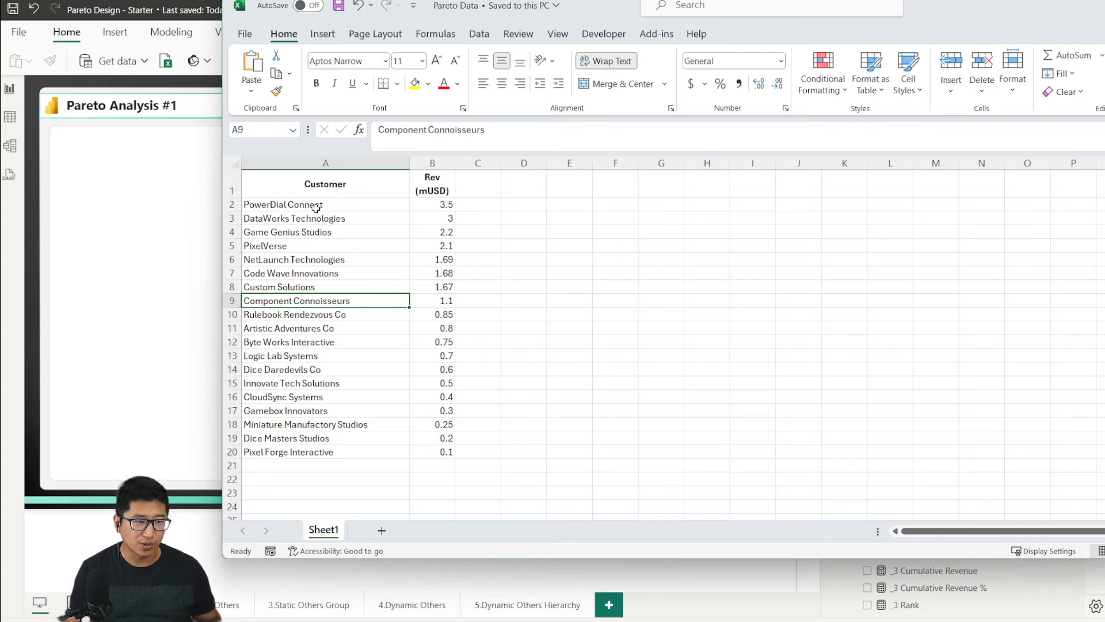
drag(317, 208, 357, 438)
click(495, 220)
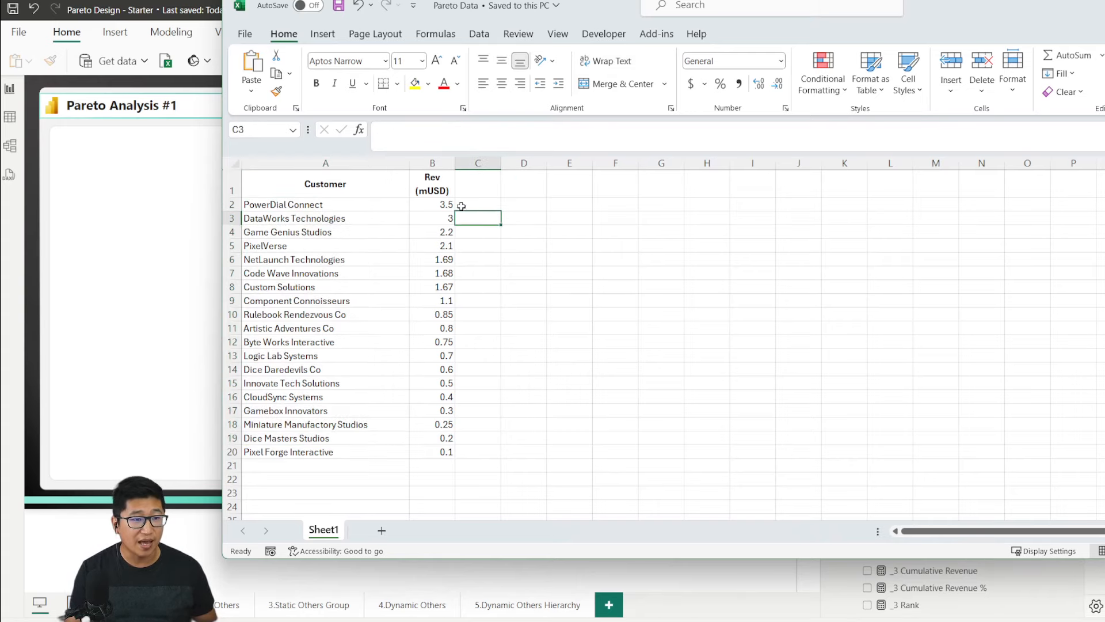
drag(440, 204, 440, 454)
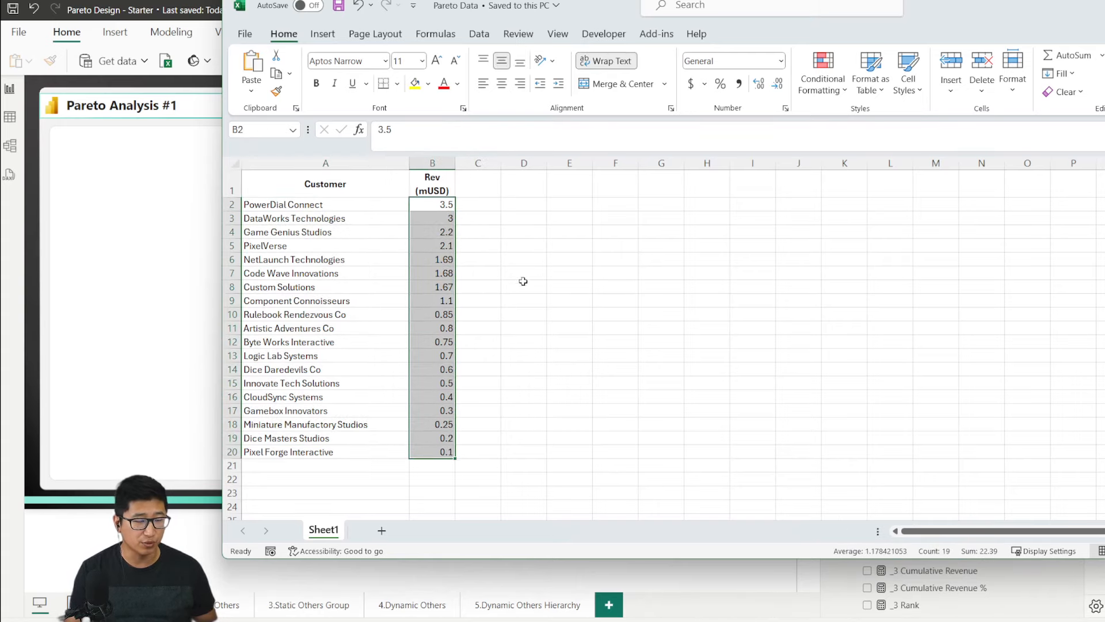
click(569, 286)
drag(293, 205, 438, 450)
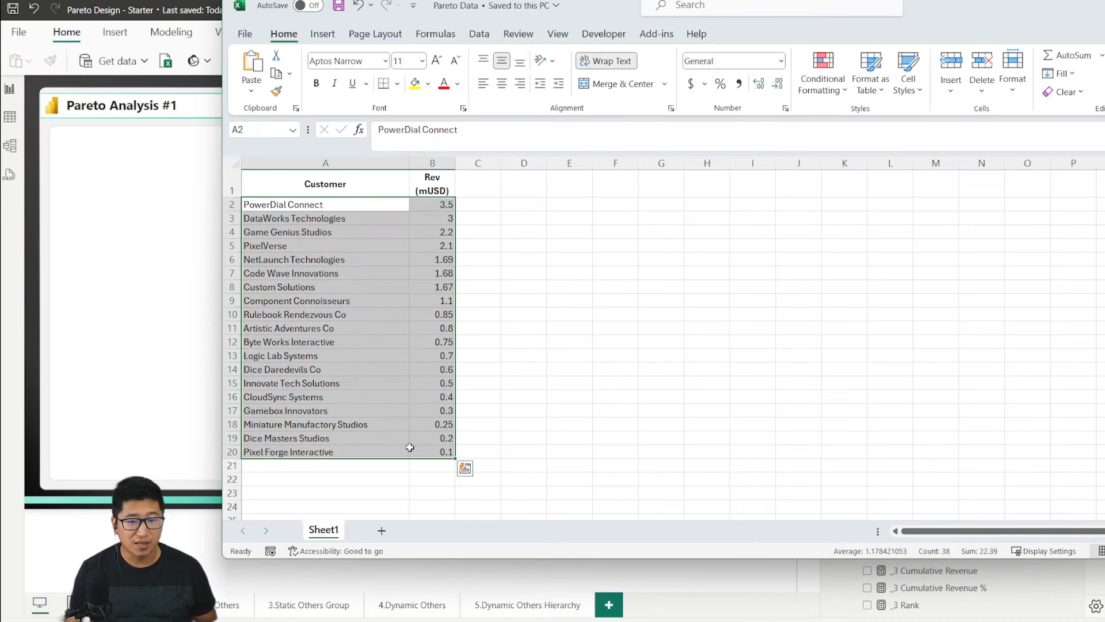
click(423, 448)
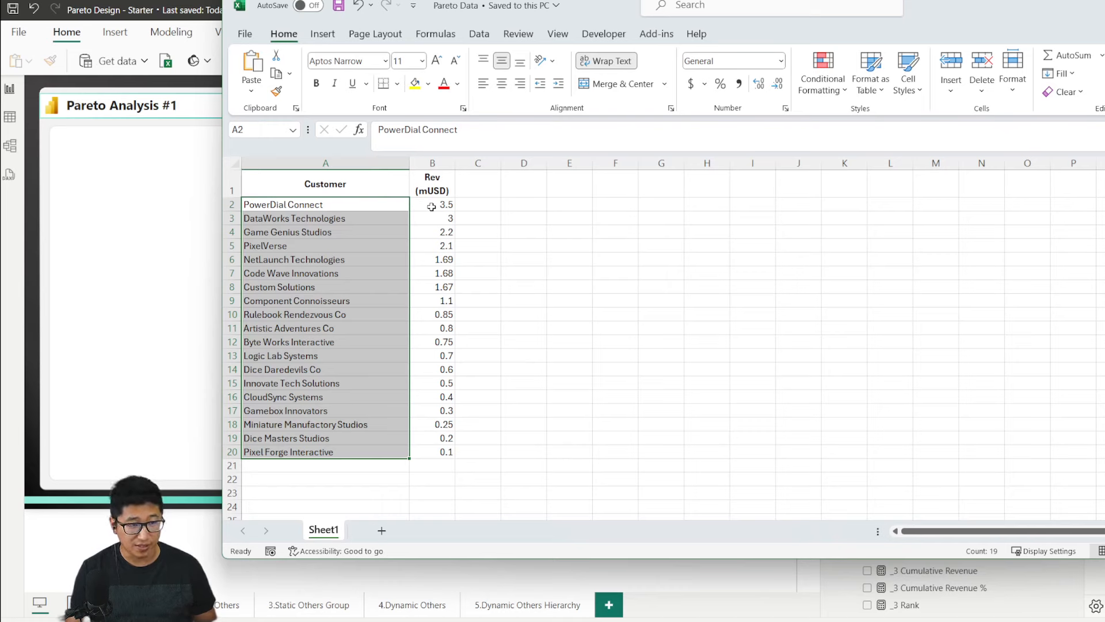
drag(432, 206, 435, 443)
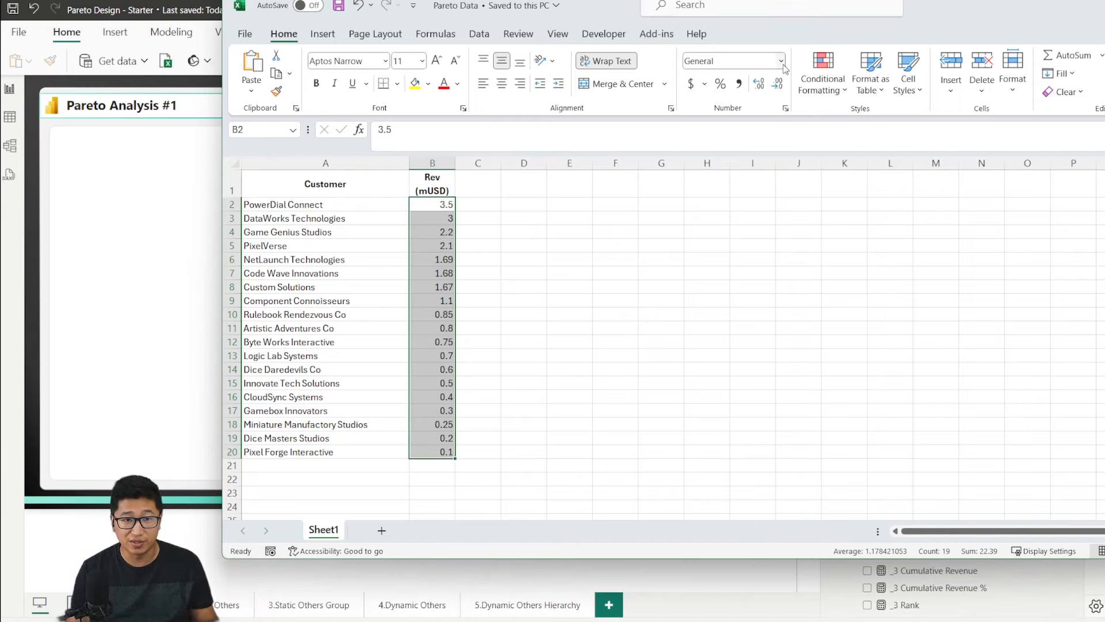
Step: Return to the Power BI starter report and insert a line and clustered column chart on the Pareto Analysis #1 page
click(217, 184)
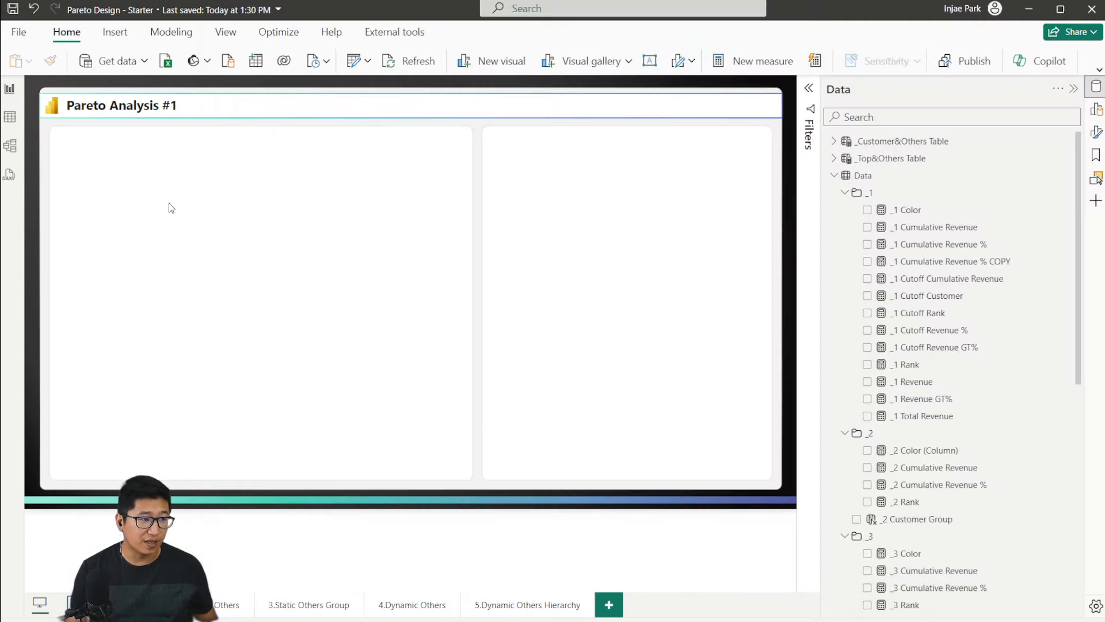
click(9, 121)
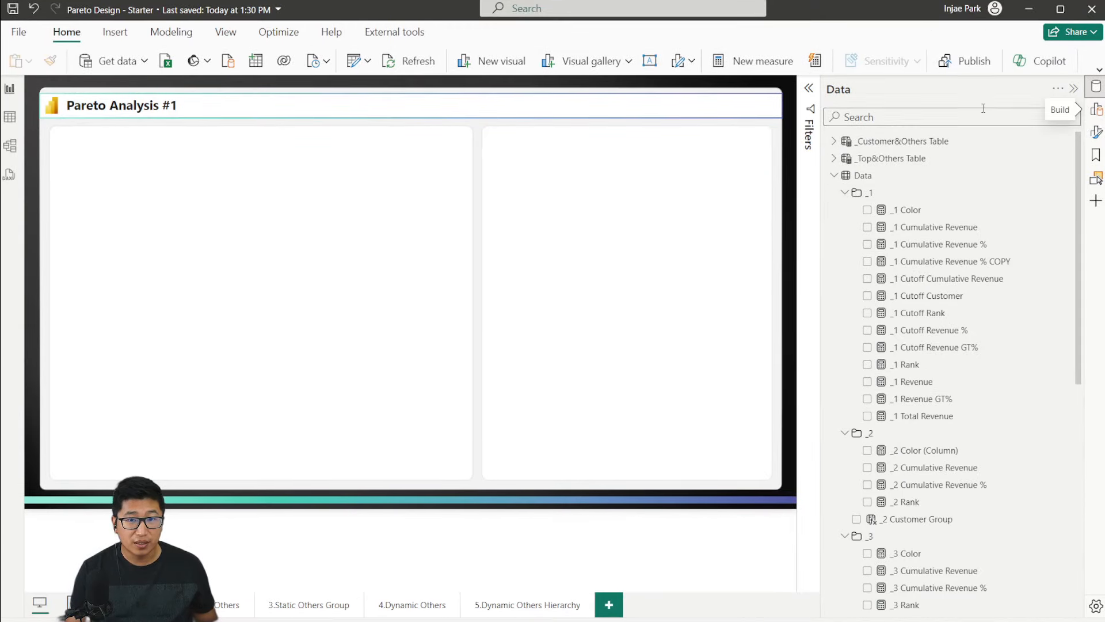
click(115, 31)
click(162, 62)
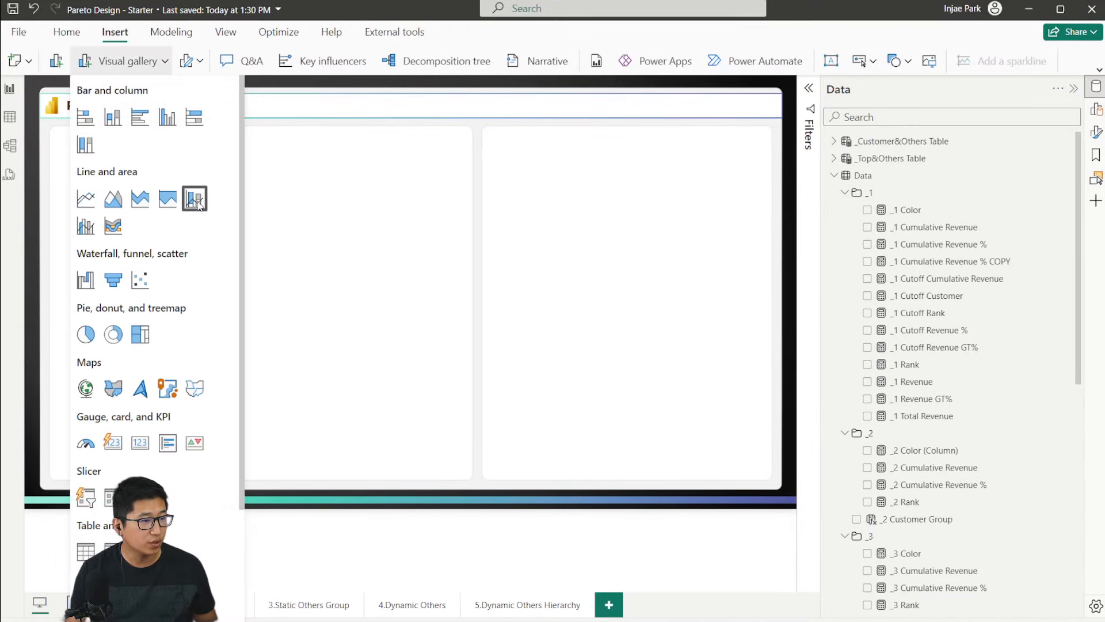
click(86, 226)
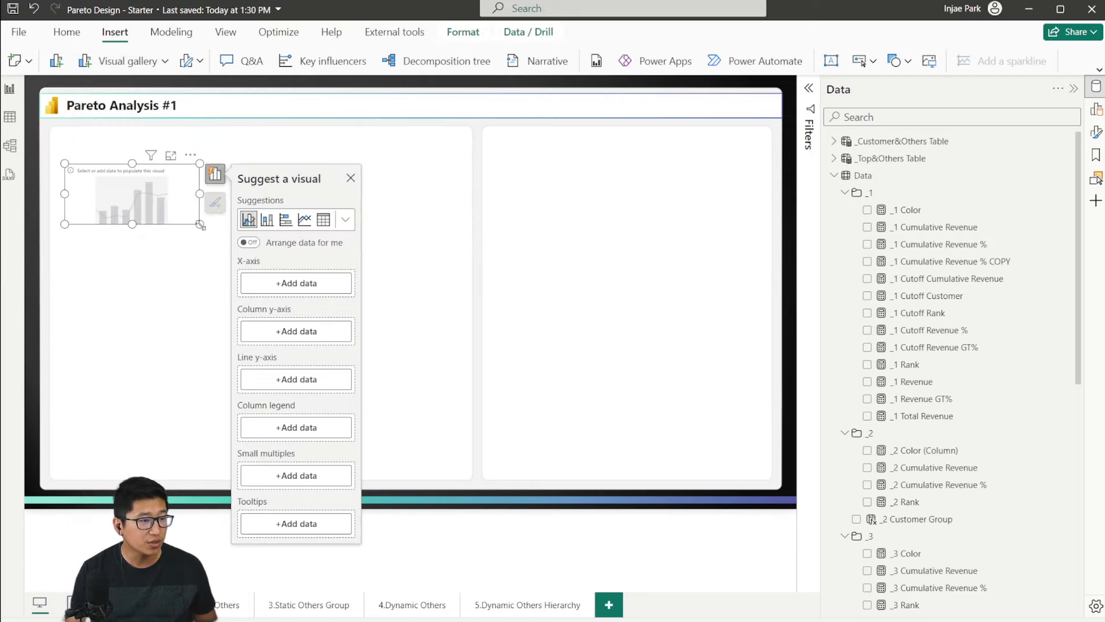
Step: Enlarge the empty combo chart to cover most of the page's left panel, and expand its list of visual types
drag(200, 224, 442, 454)
drag(253, 164, 257, 143)
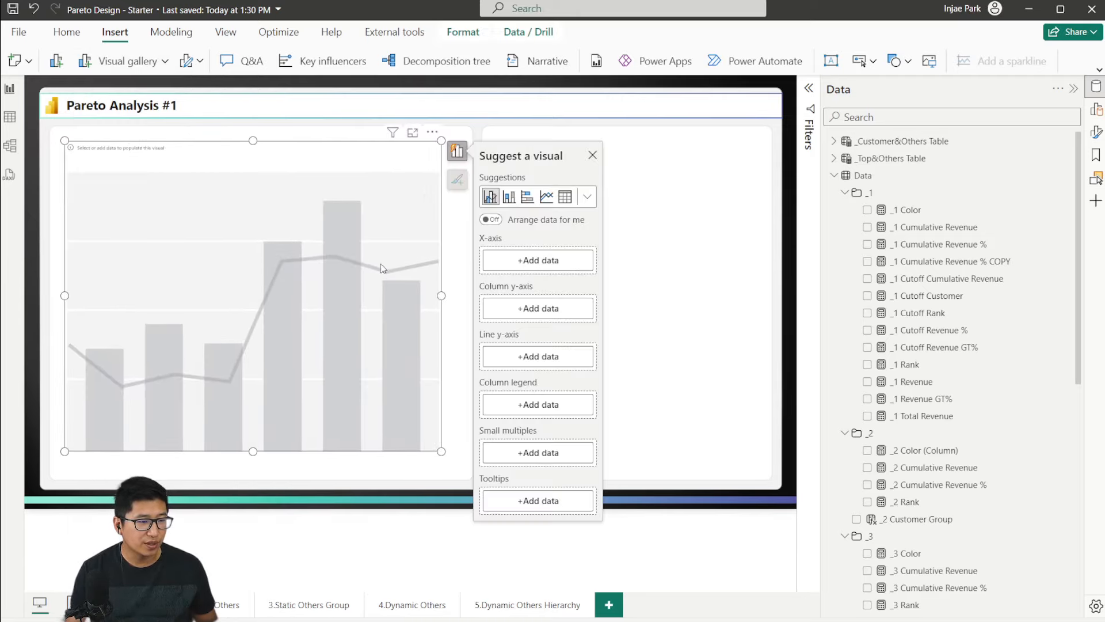
drag(361, 256, 380, 262)
click(605, 203)
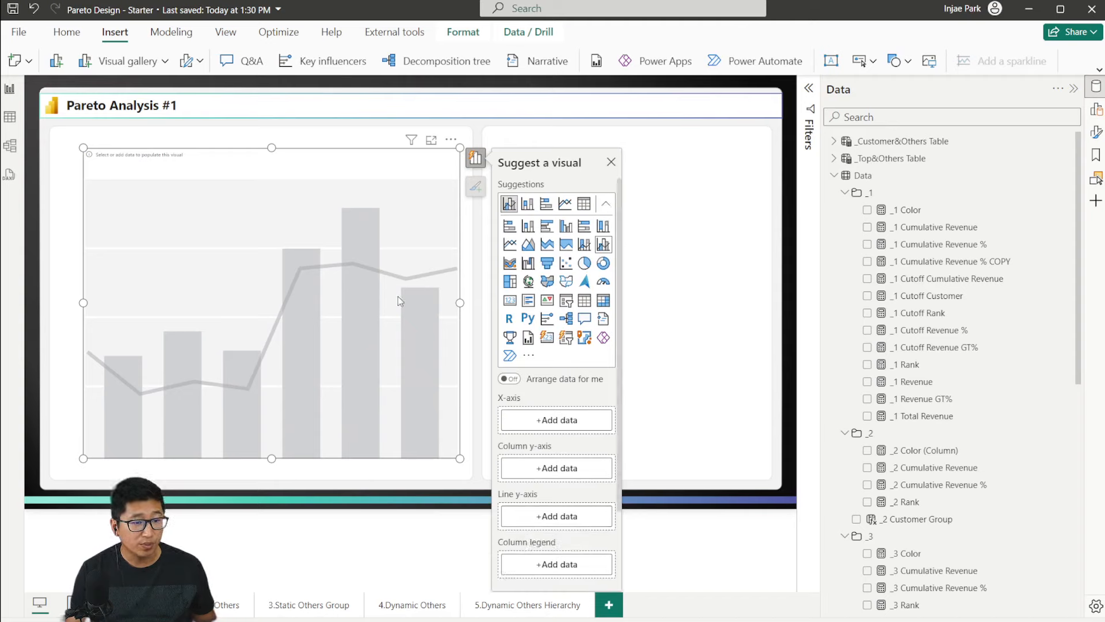
Step: Collapse the measure folders _1 to _5 in the Data table
click(845, 193)
click(844, 209)
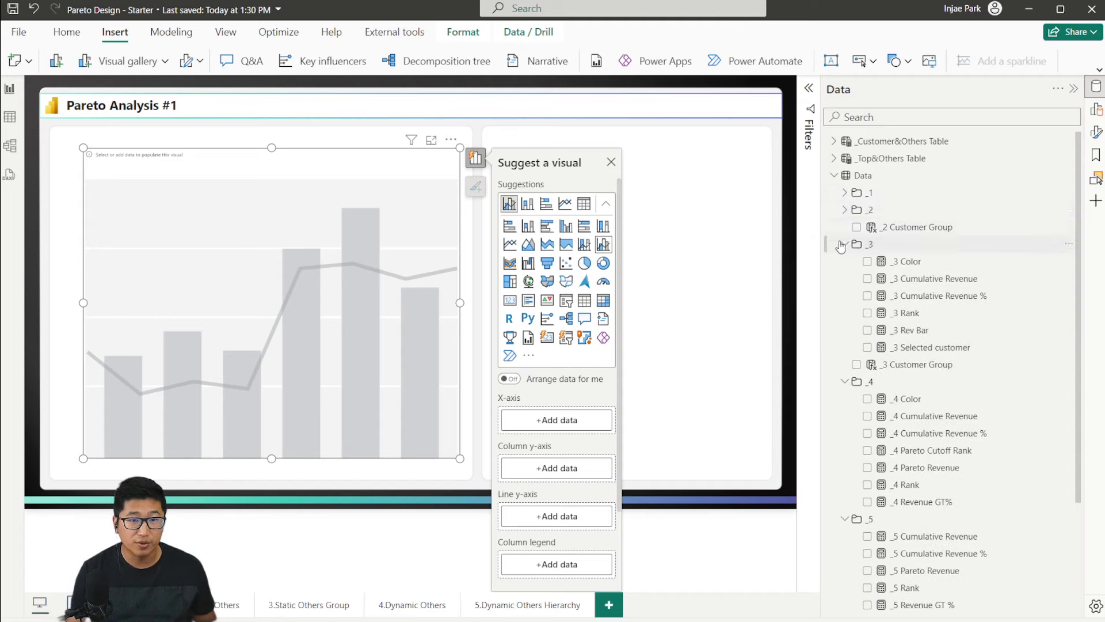
click(844, 244)
click(844, 279)
click(844, 295)
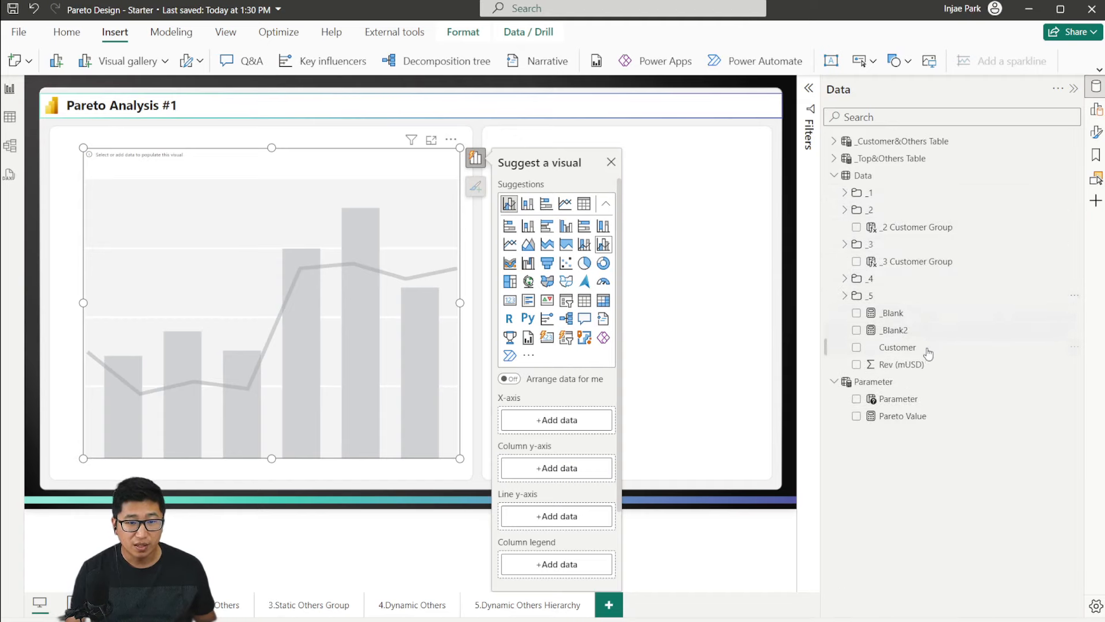
Step: Assign Customer to the combo chart's X-axis and Rev (mUSD) to its column y-axis
drag(927, 350, 584, 470)
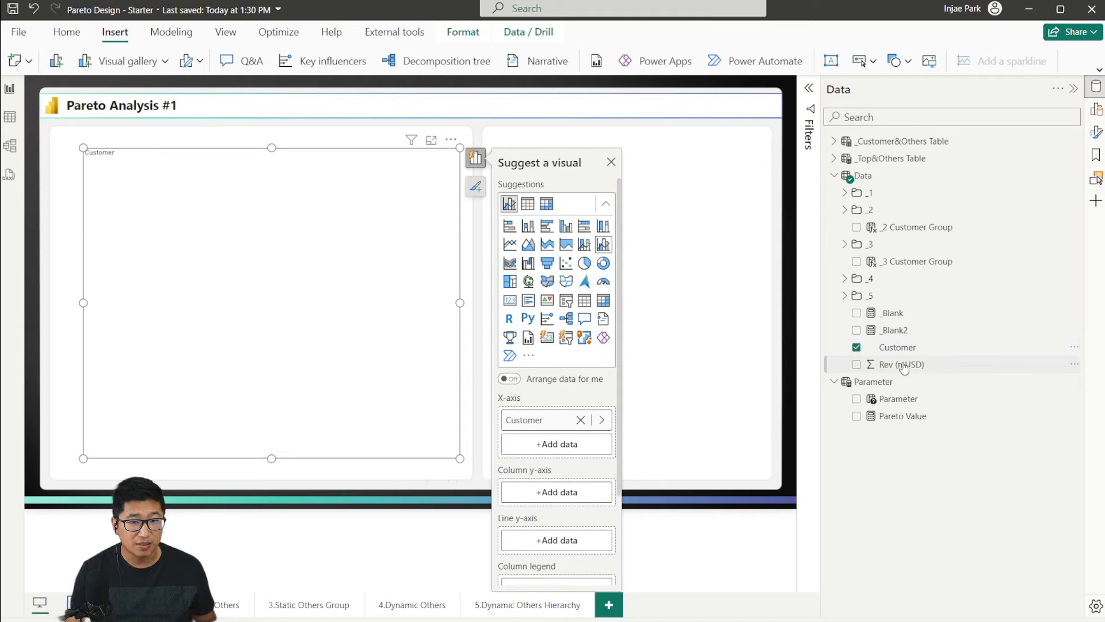
drag(894, 365, 570, 493)
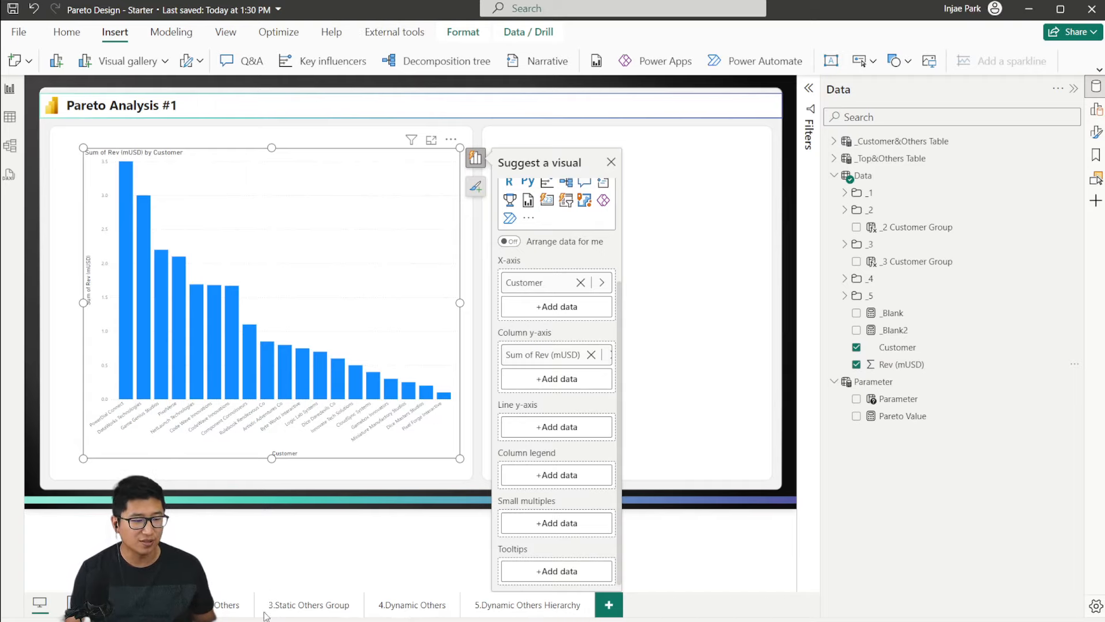
Step: Check the layout in the finished Pareto Design report, and enlarge the starter report's combo chart to fill the left panel
mouse_move(263, 620)
click(329, 573)
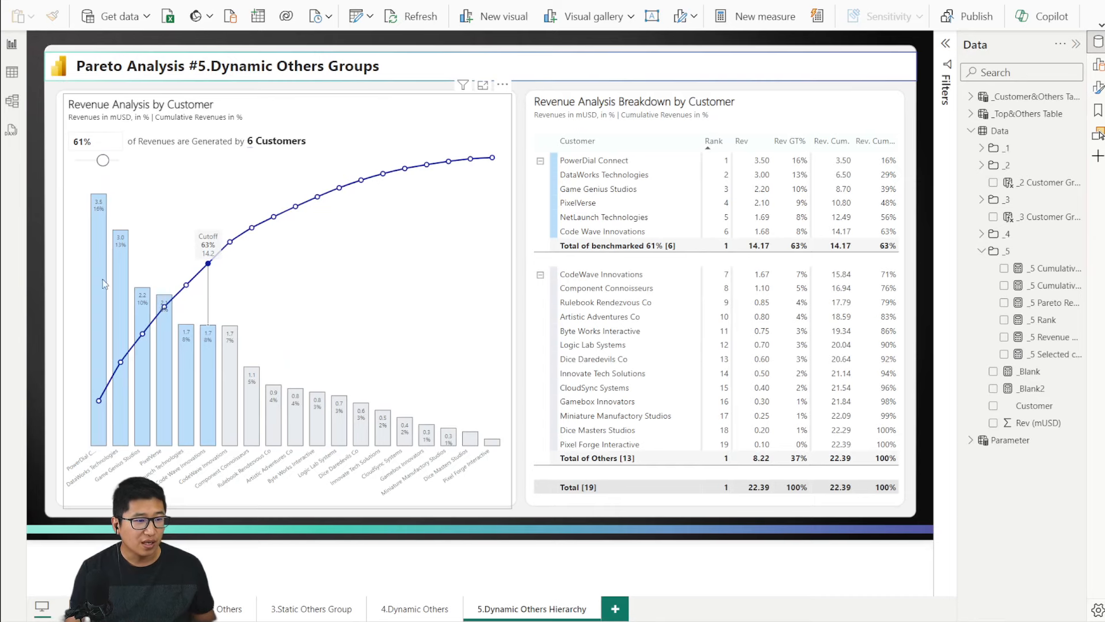
mouse_move(263, 620)
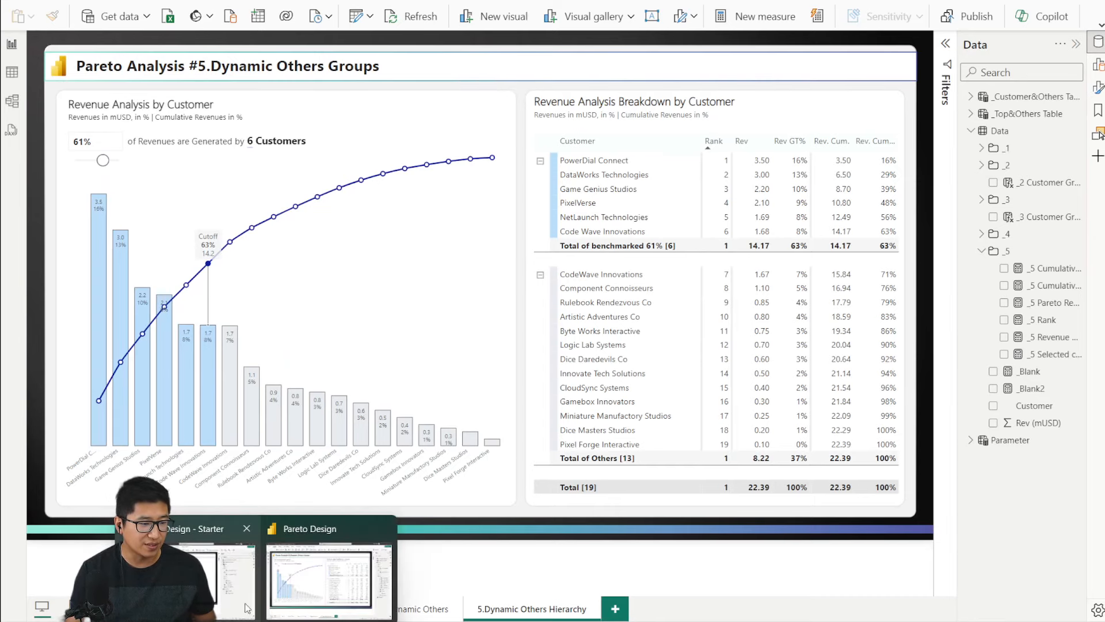
click(222, 570)
drag(354, 275, 334, 261)
drag(435, 447, 463, 475)
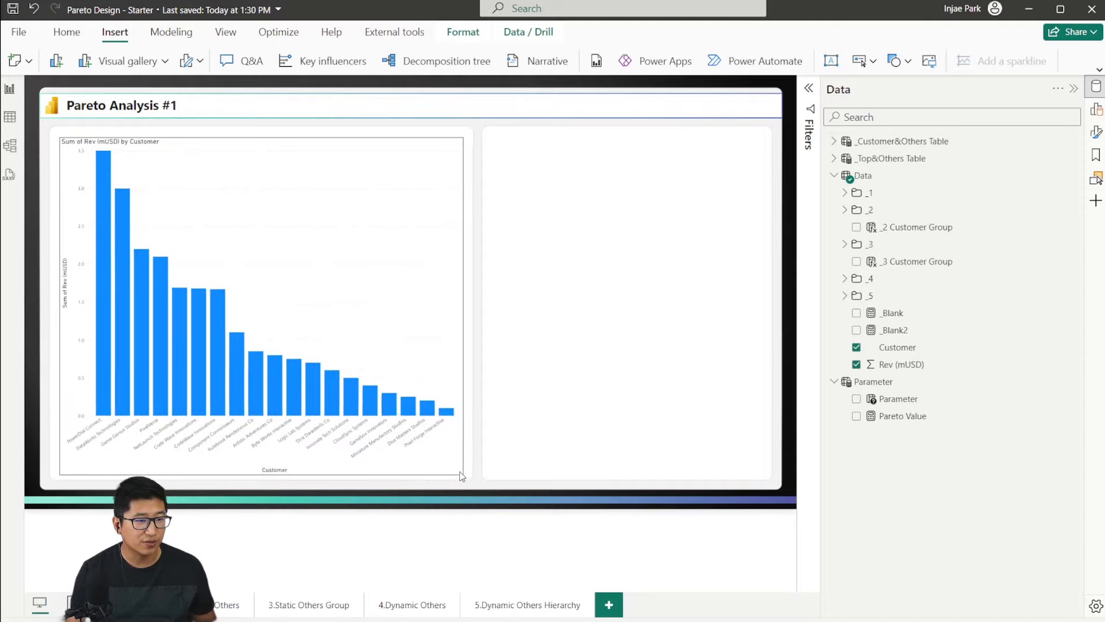
Step: Create a matrix of Rev (mUSD) by Customer for the empty right panel and move its left edge inside the panel
click(702, 461)
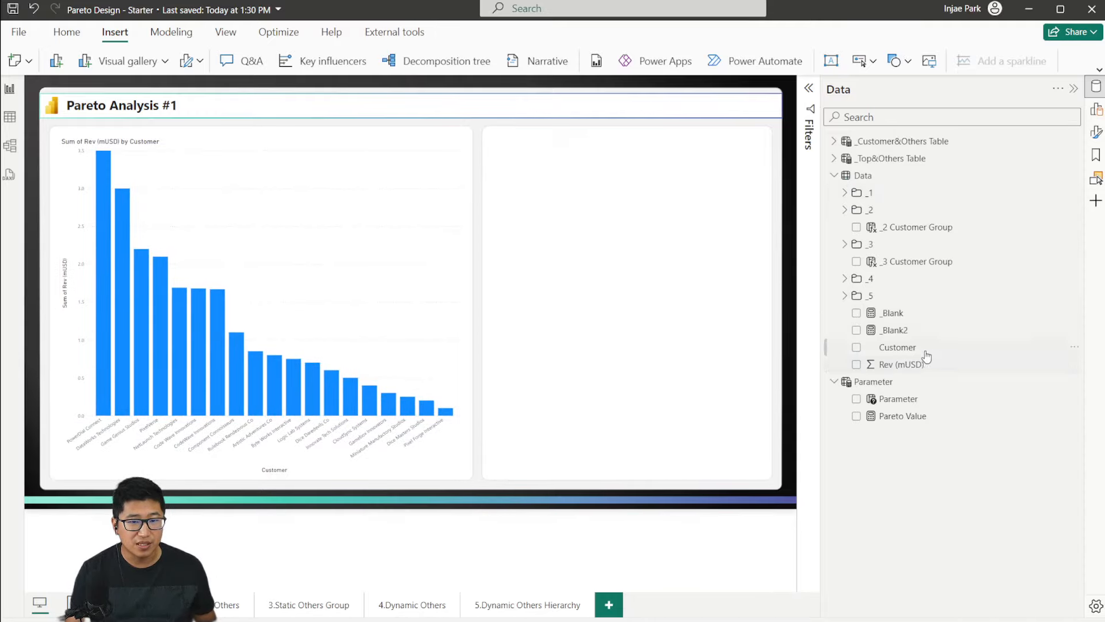
drag(921, 352, 557, 228)
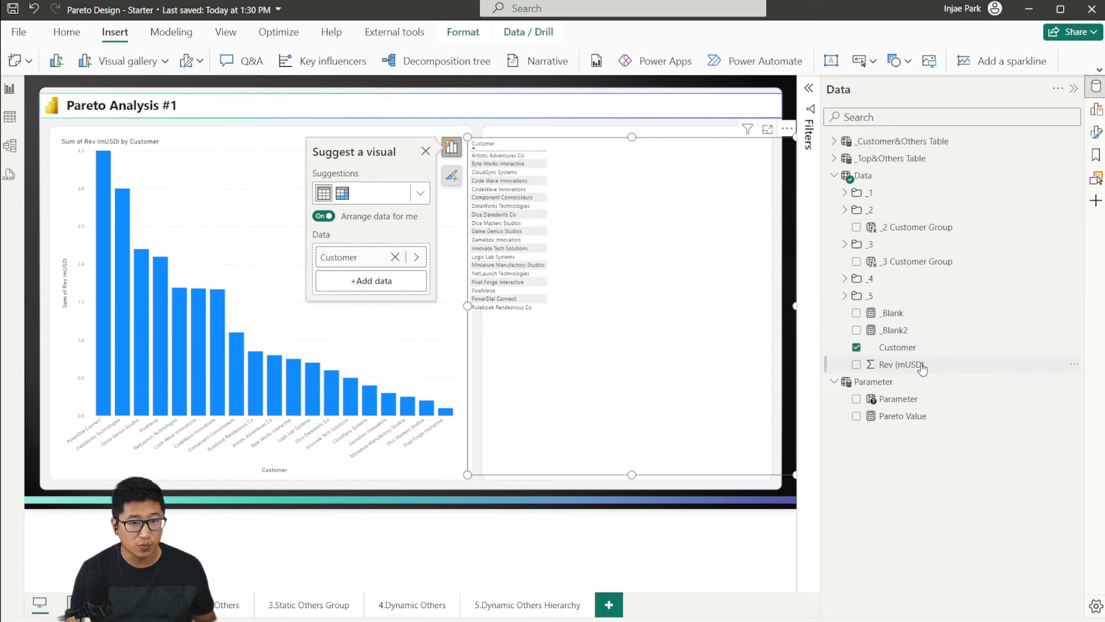
drag(915, 364, 581, 271)
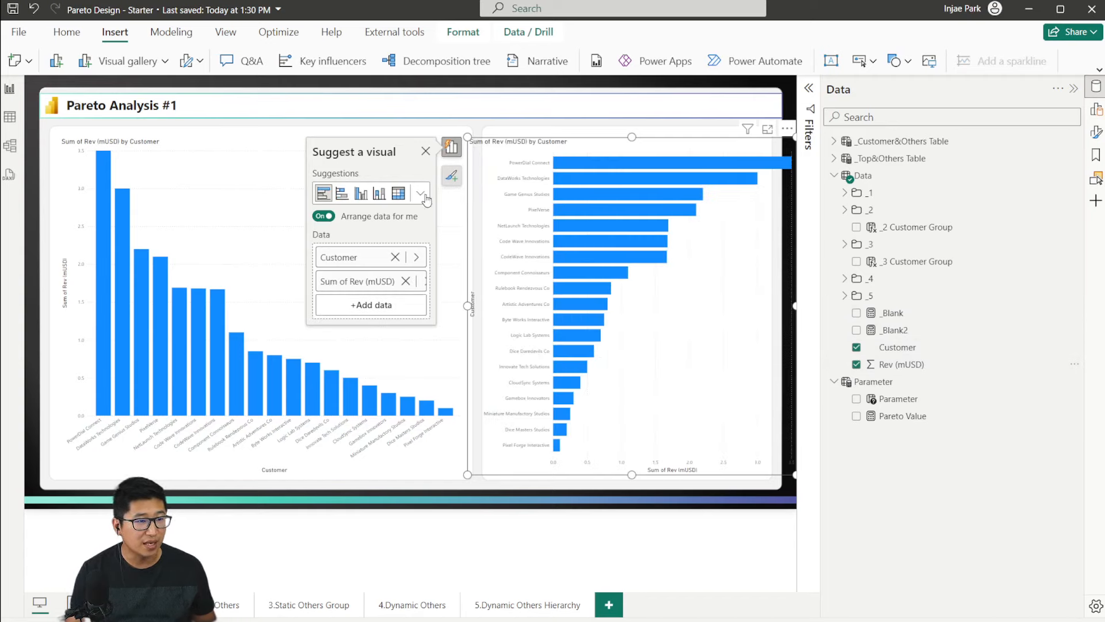
click(398, 193)
click(419, 290)
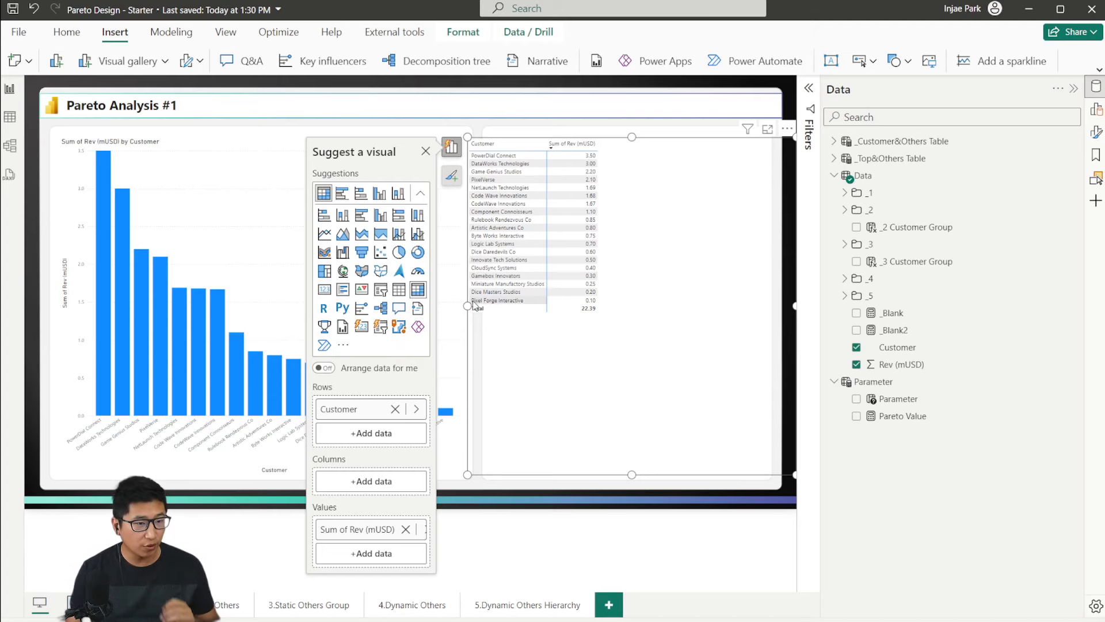
drag(467, 305, 498, 311)
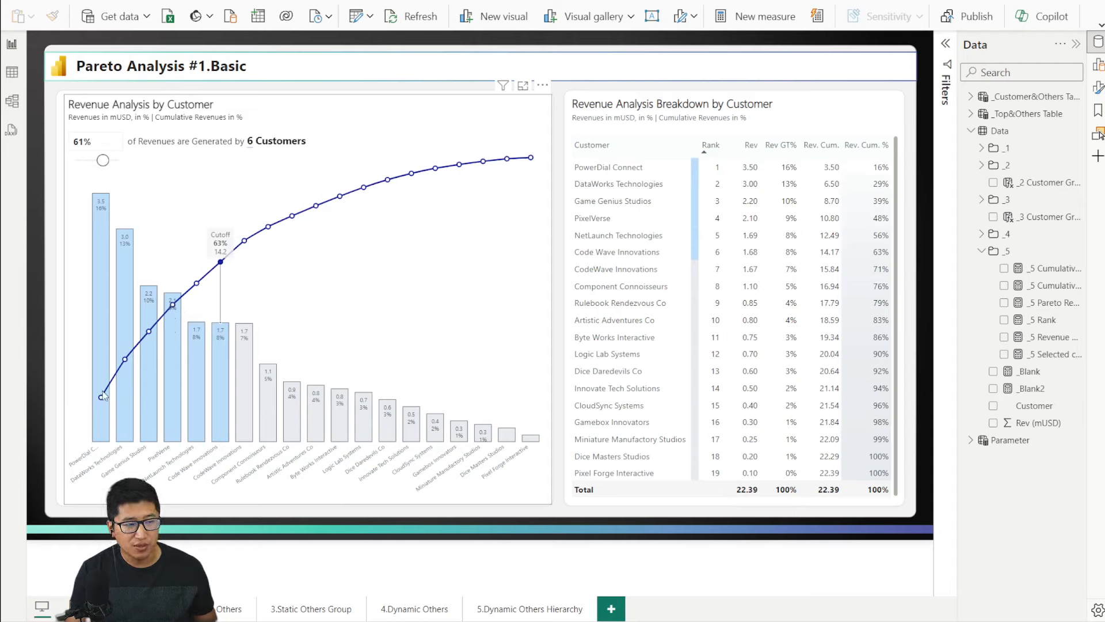
Step: On the finished report's Pareto Analysis #1.Basic page, try the revenue cutoff slicer at 28% and set it to 74%
mouse_move(218, 382)
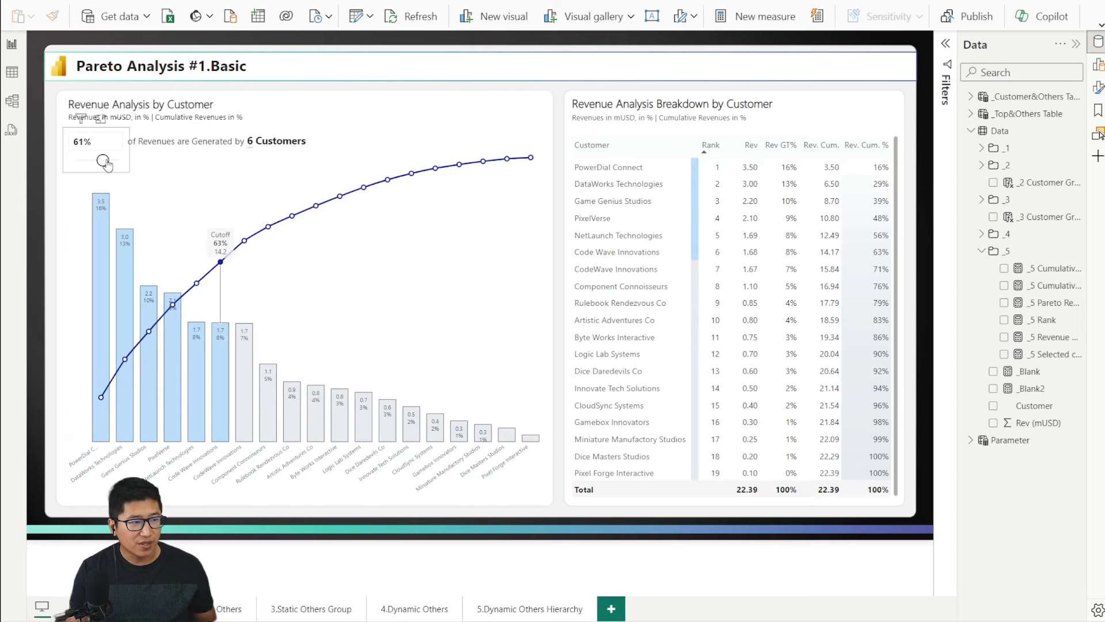
drag(101, 160, 87, 160)
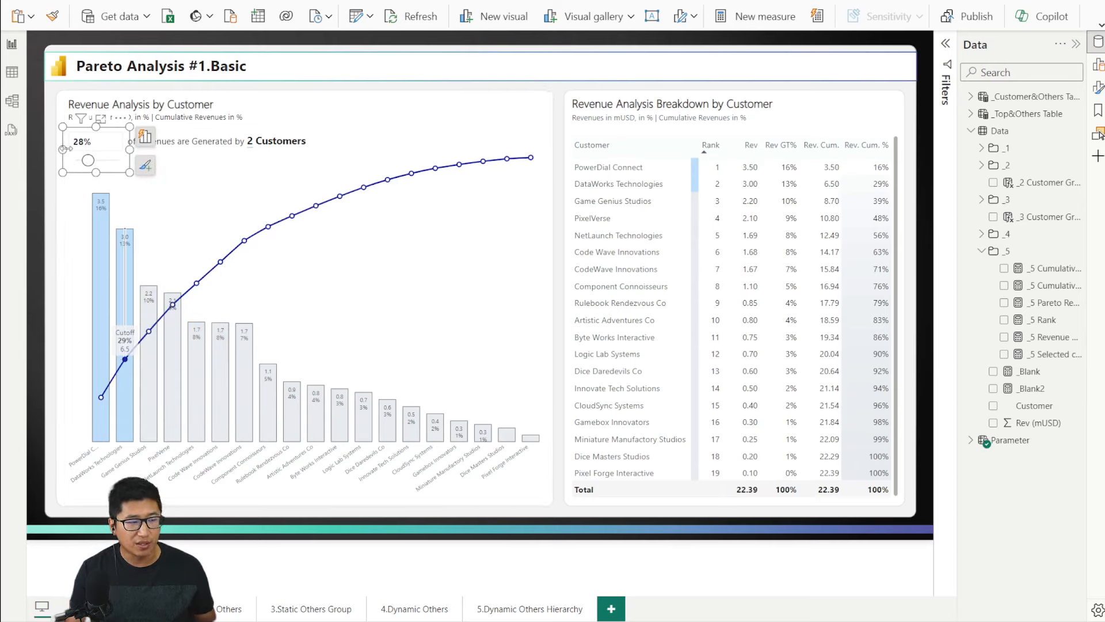
drag(89, 161, 108, 160)
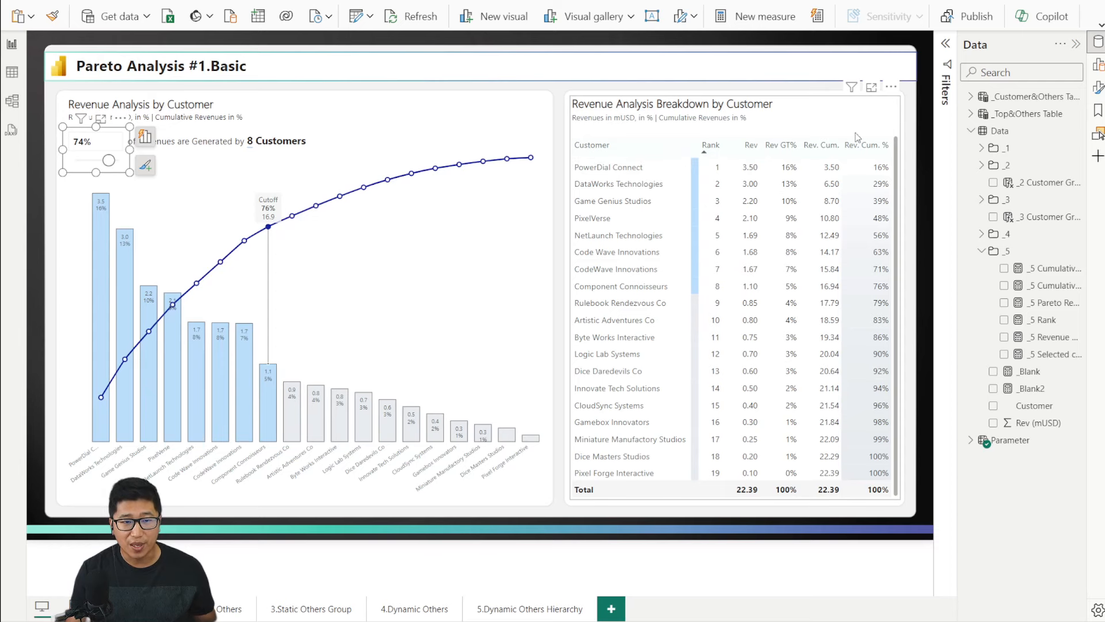
Step: Show the full measure names in the _1 folder of the Data table and open the _1 Rank formula
click(981, 148)
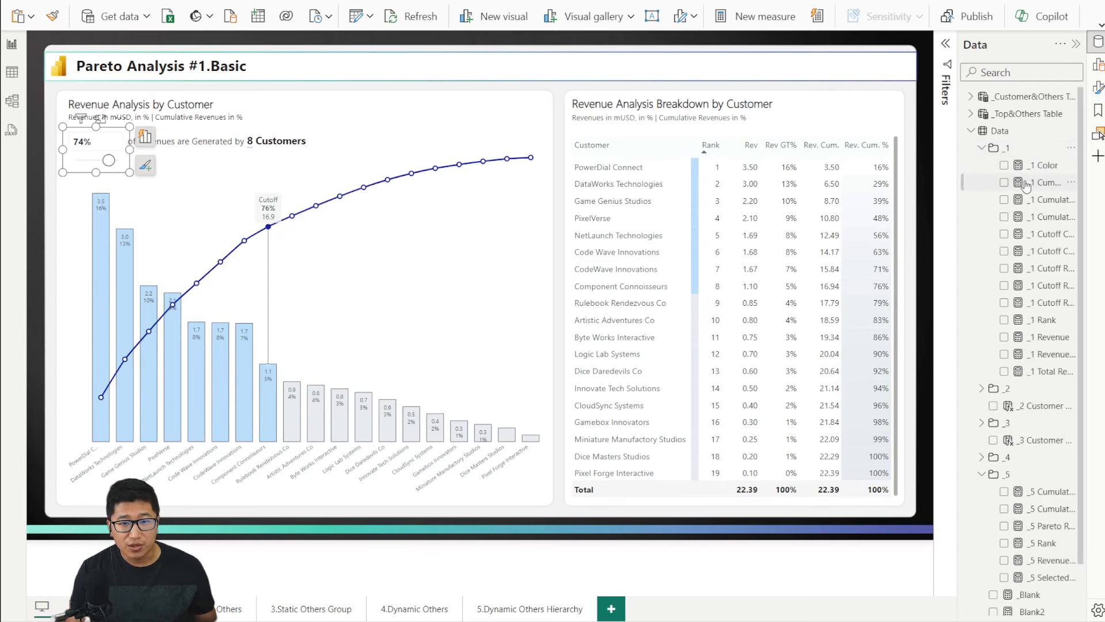
drag(957, 155, 863, 155)
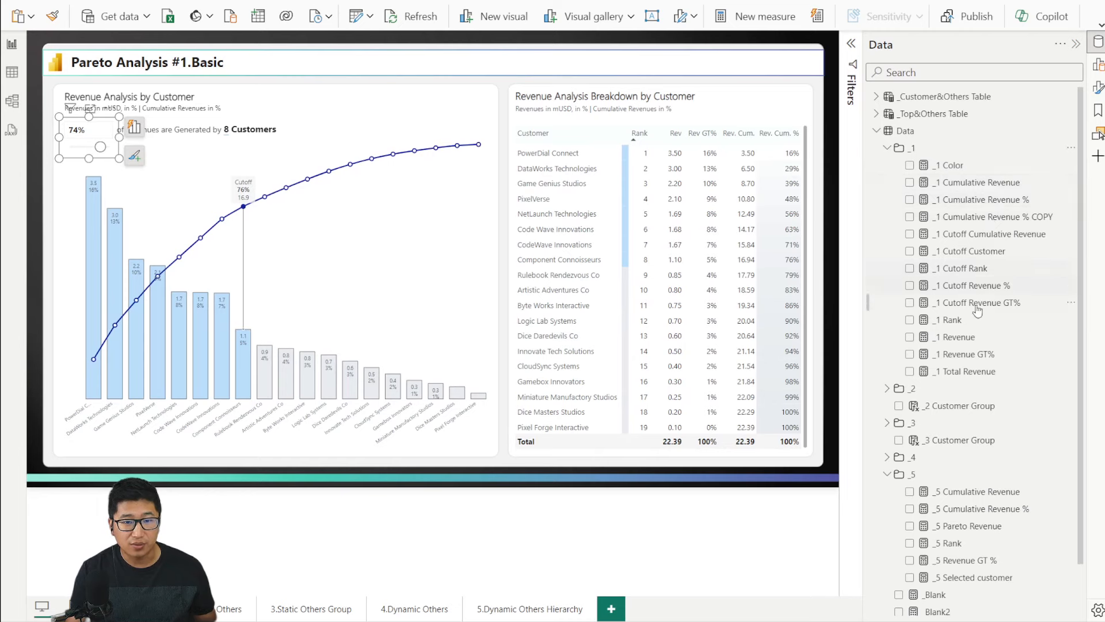
click(955, 320)
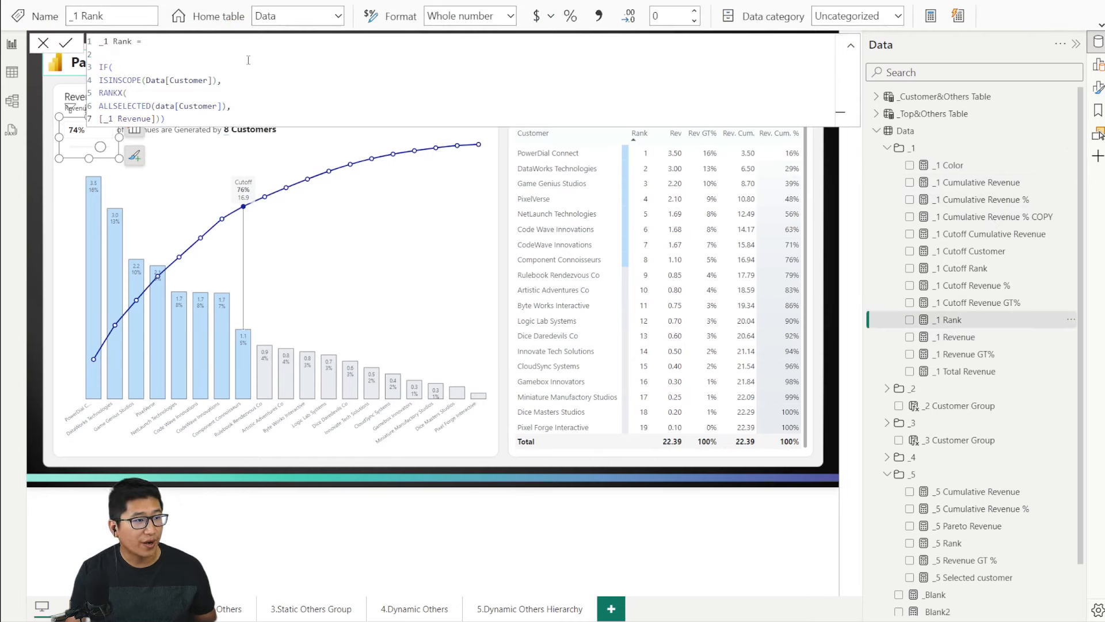
Step: Indent the ISINSCOPE, RANKX, ALLSELECTED and [_1 Revenue] lines inside the IF of the _1 Rank formula and commit it
click(100, 81)
key(Tab)
click(99, 94)
key(Tab)
click(100, 106)
key(Tab)
click(101, 119)
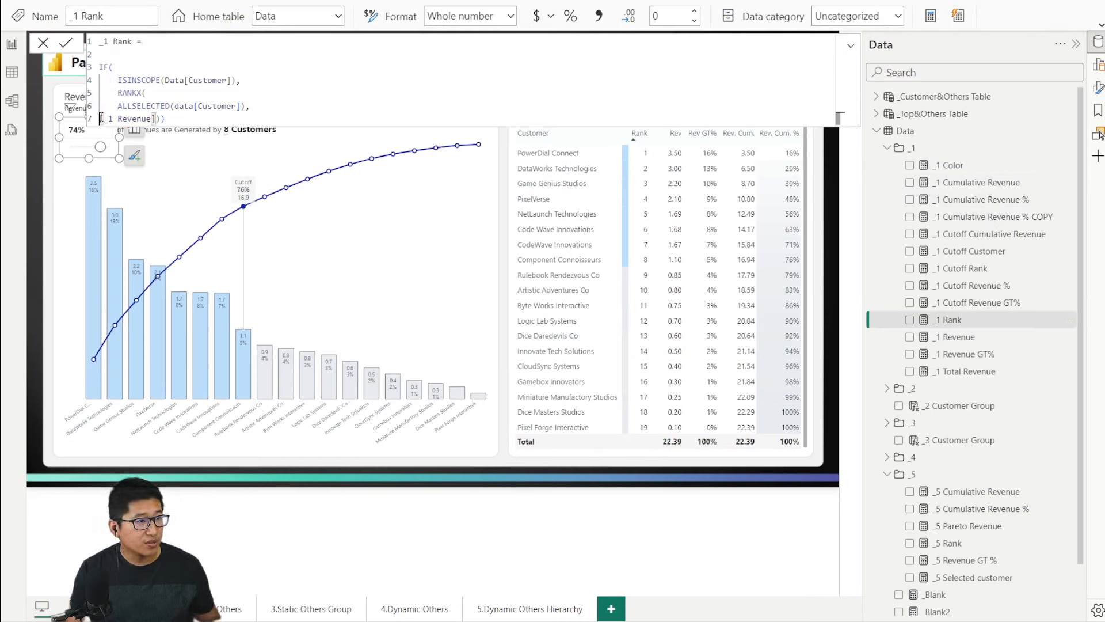
key(Tab)
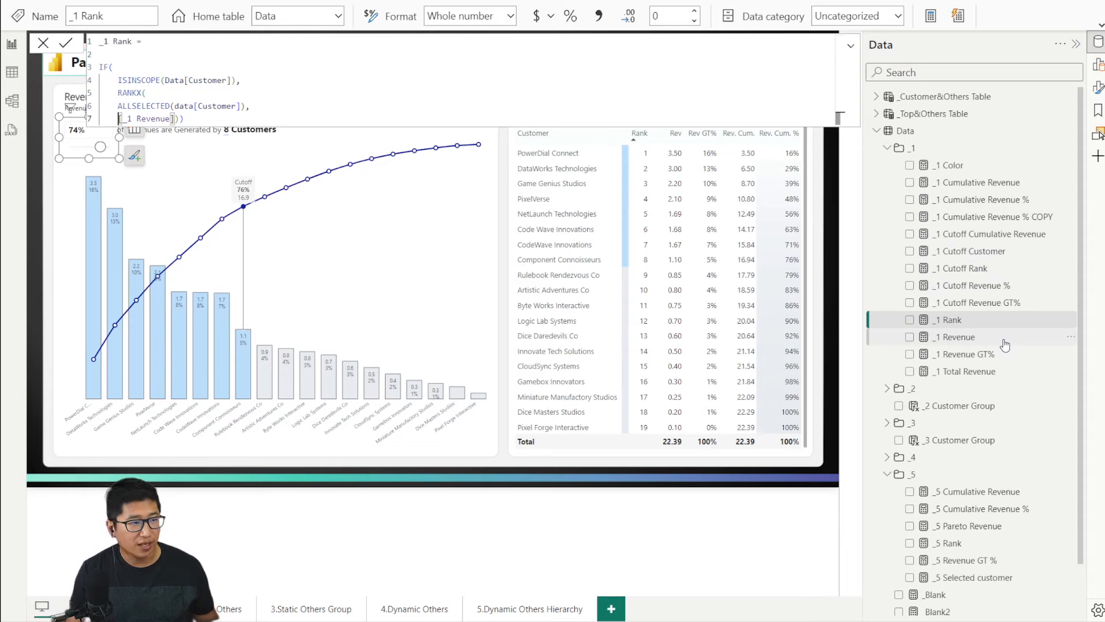
key(Return)
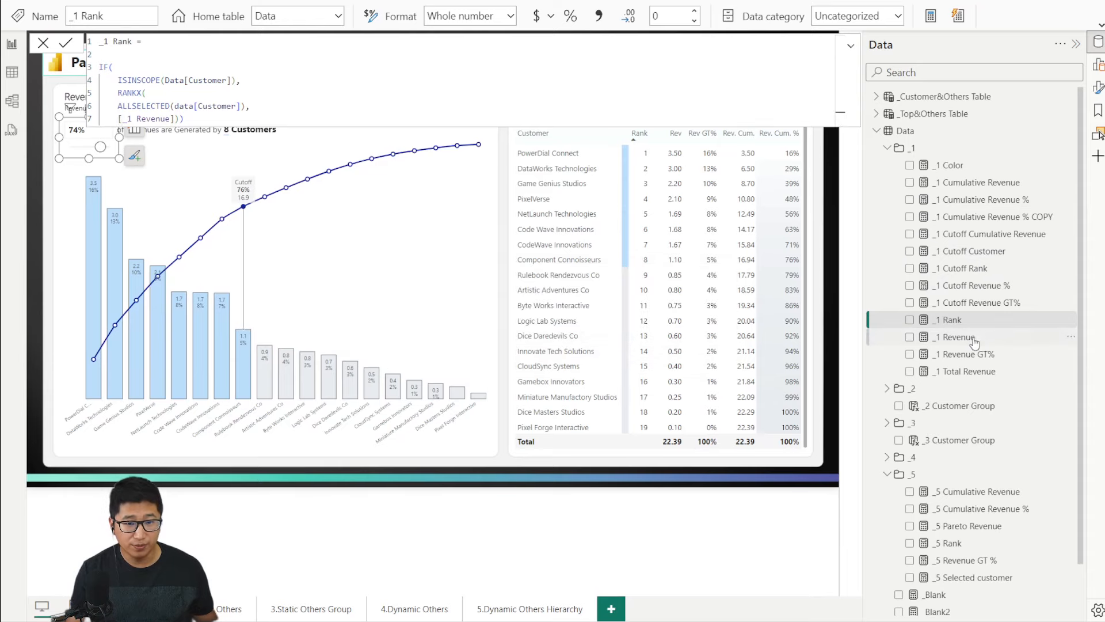
Step: Examine the formula of the _1 Revenue measure and the remaining fields of the Data table
click(972, 341)
drag(234, 45, 265, 44)
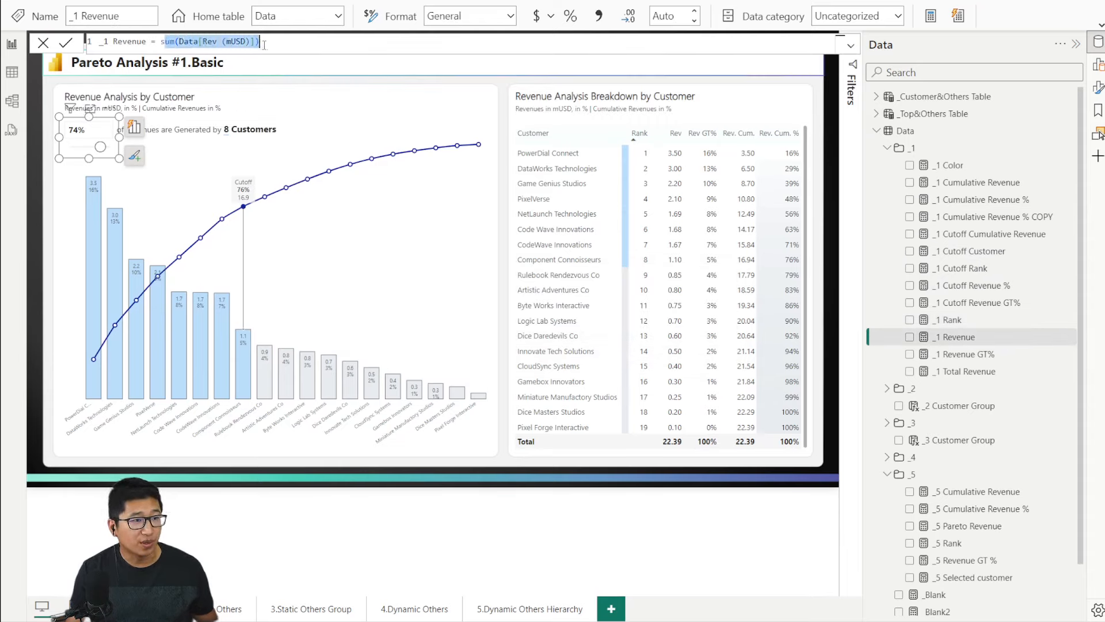
click(273, 44)
click(915, 338)
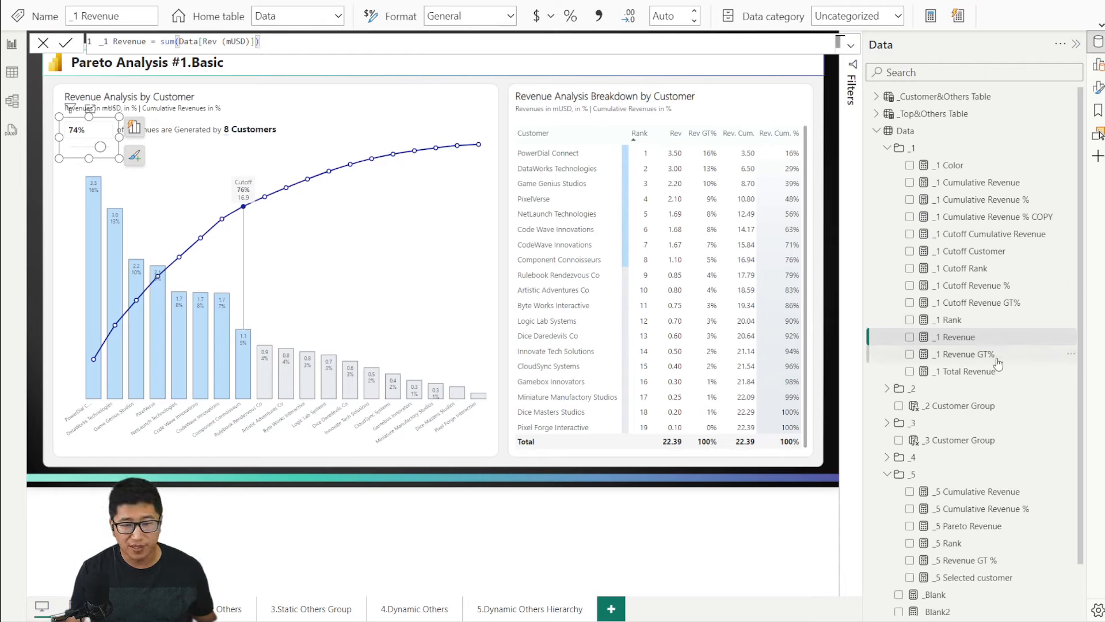
scroll(985, 350, down, 2)
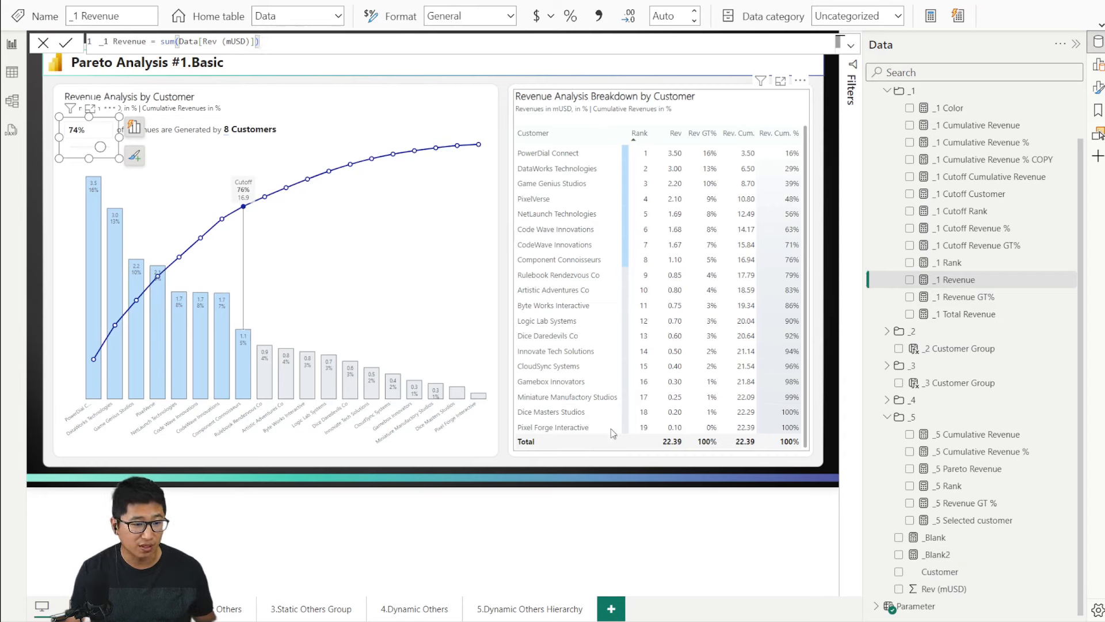
scroll(979, 299, up, 2)
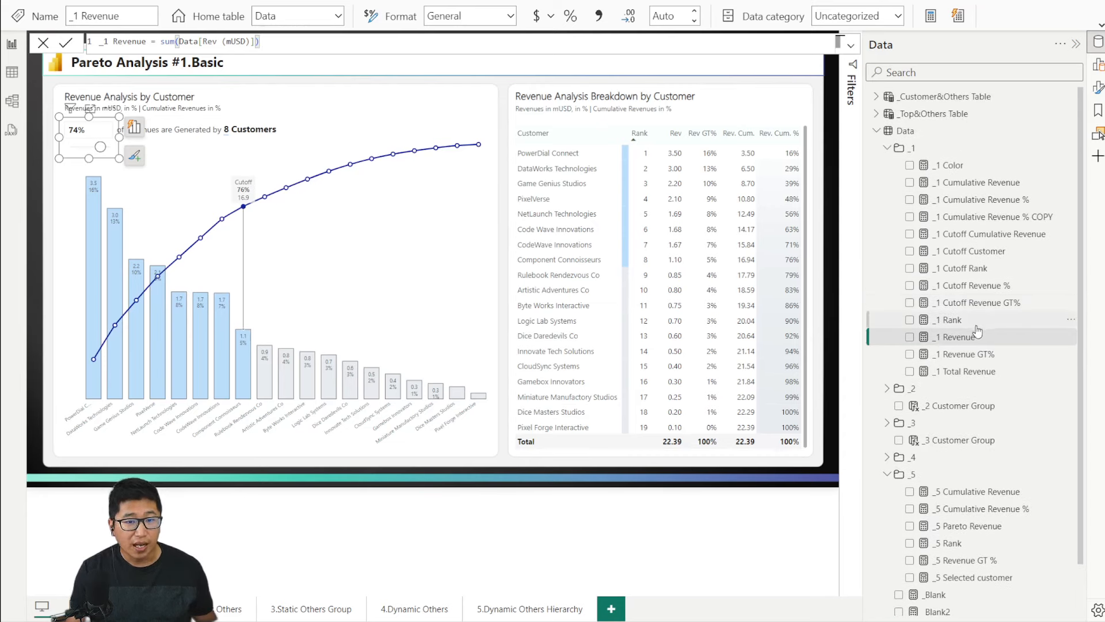
Step: Enlarge the _1 Rank formula text and examine its RANKX expression and ALLSELECTED function, closing the formula without changes
click(961, 321)
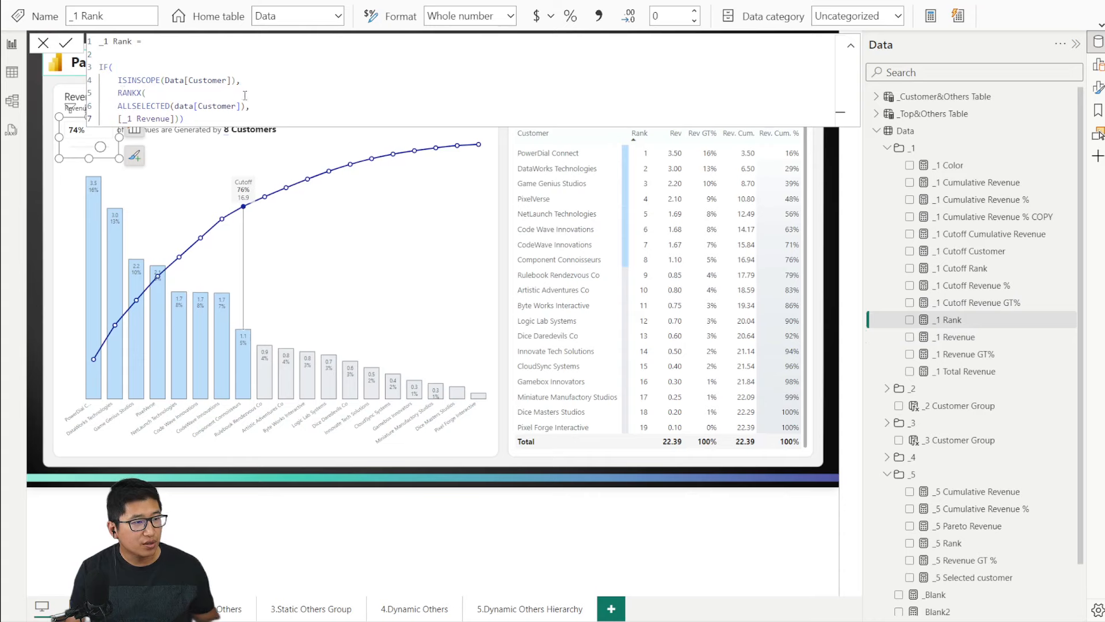
scroll(245, 95, up, 6)
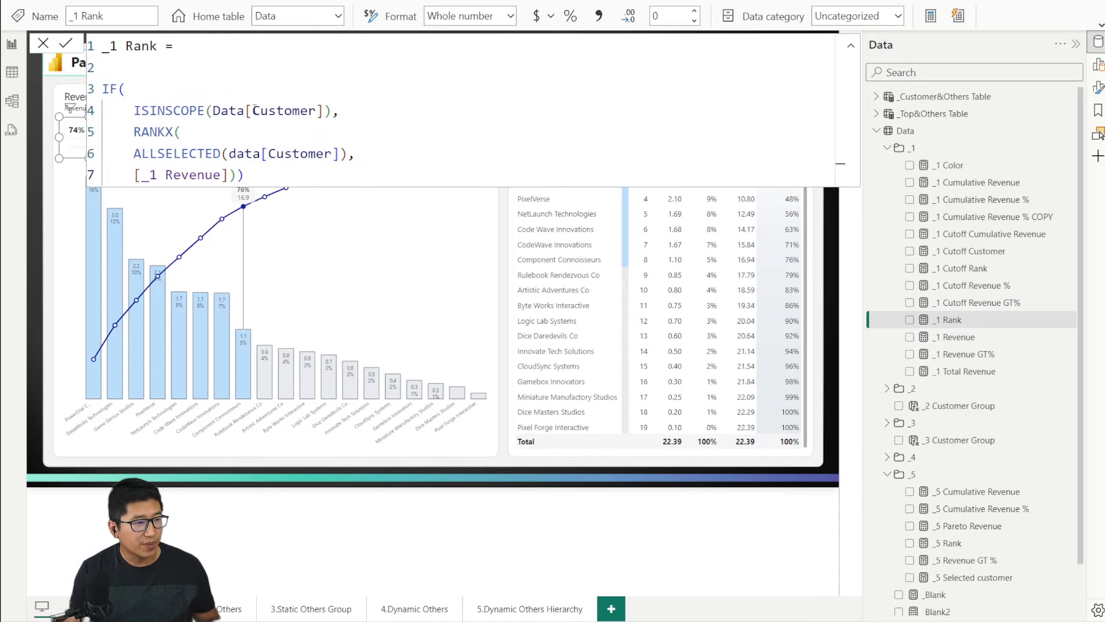
scroll(253, 109, up, 4)
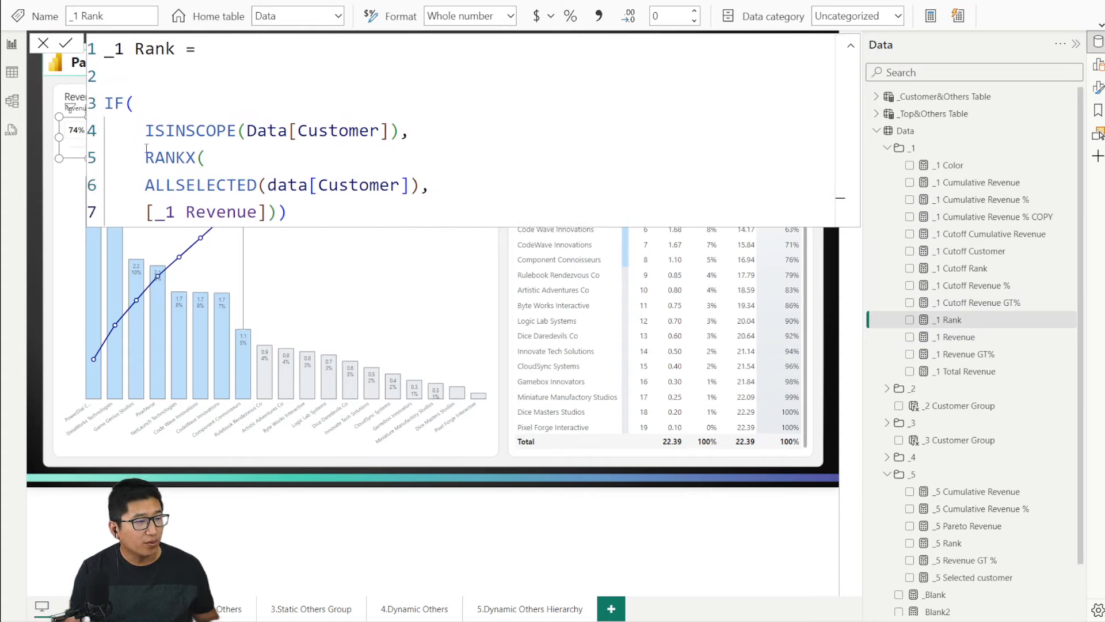
drag(145, 151, 275, 212)
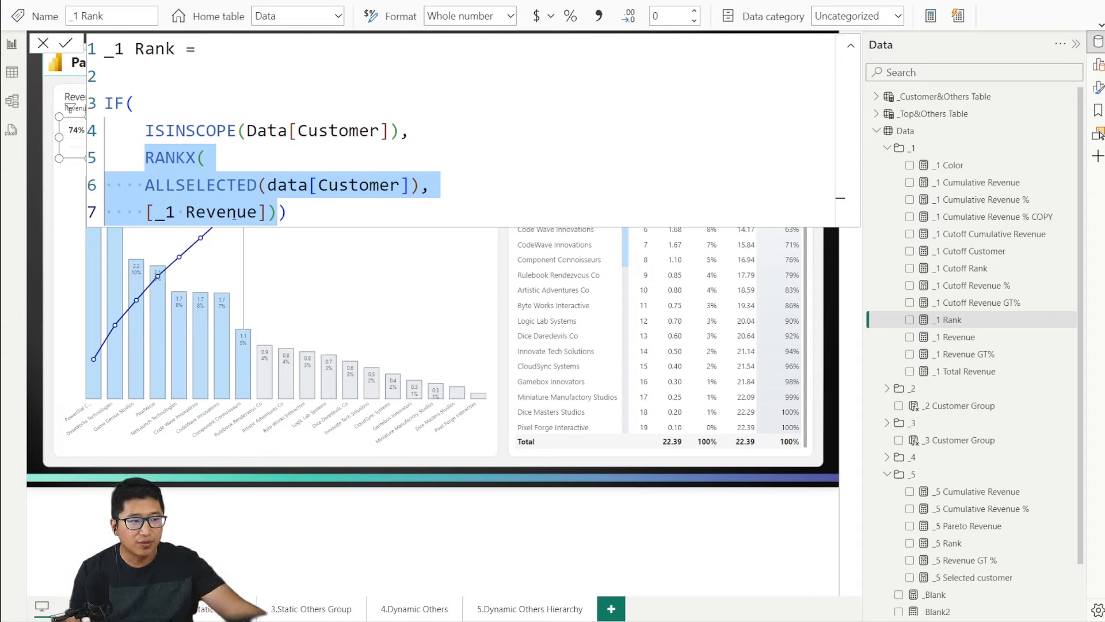
click(166, 184)
drag(135, 184, 258, 185)
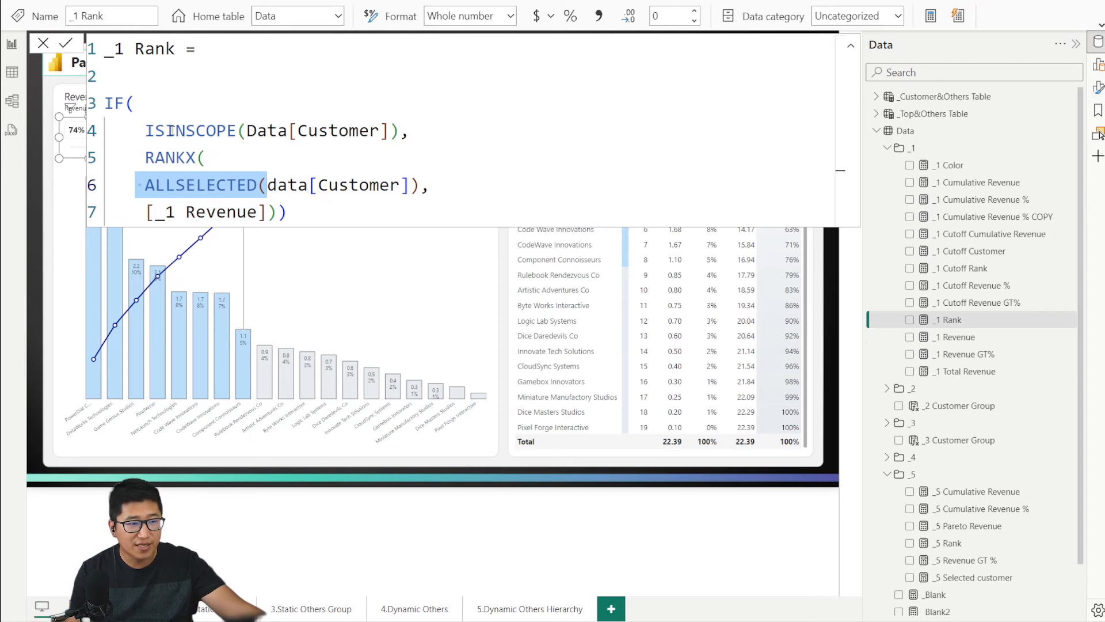
click(46, 47)
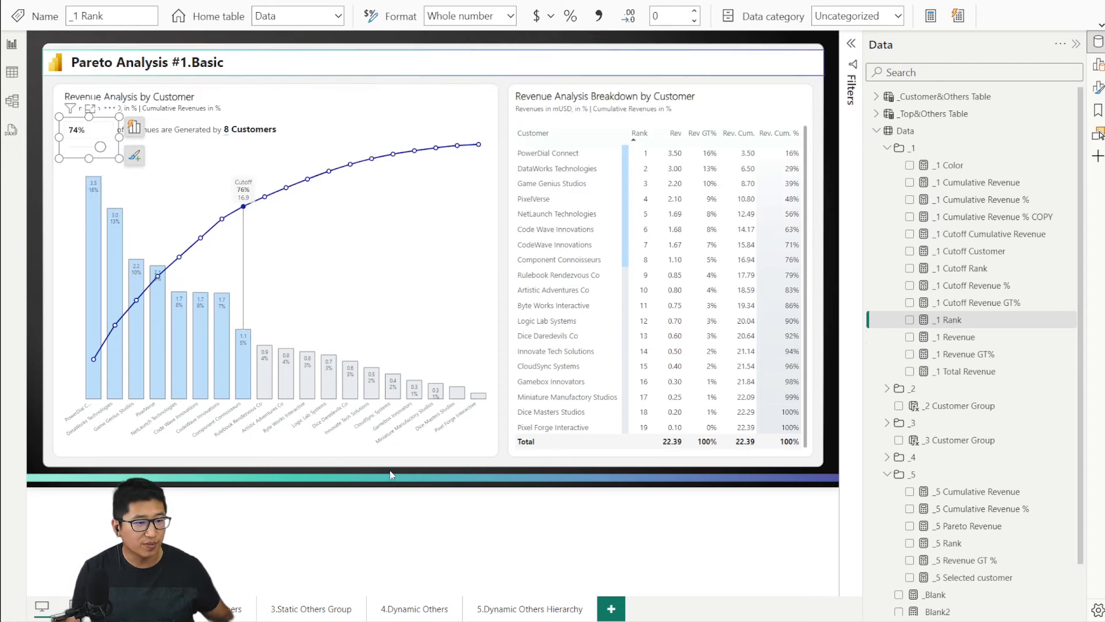
Step: Test the ranking with PowerDial Connect, Component Connoisseurs, Byte Works Interactive and CloudSync Systems selected in the chart, and clear the selection
click(216, 408)
click(94, 363)
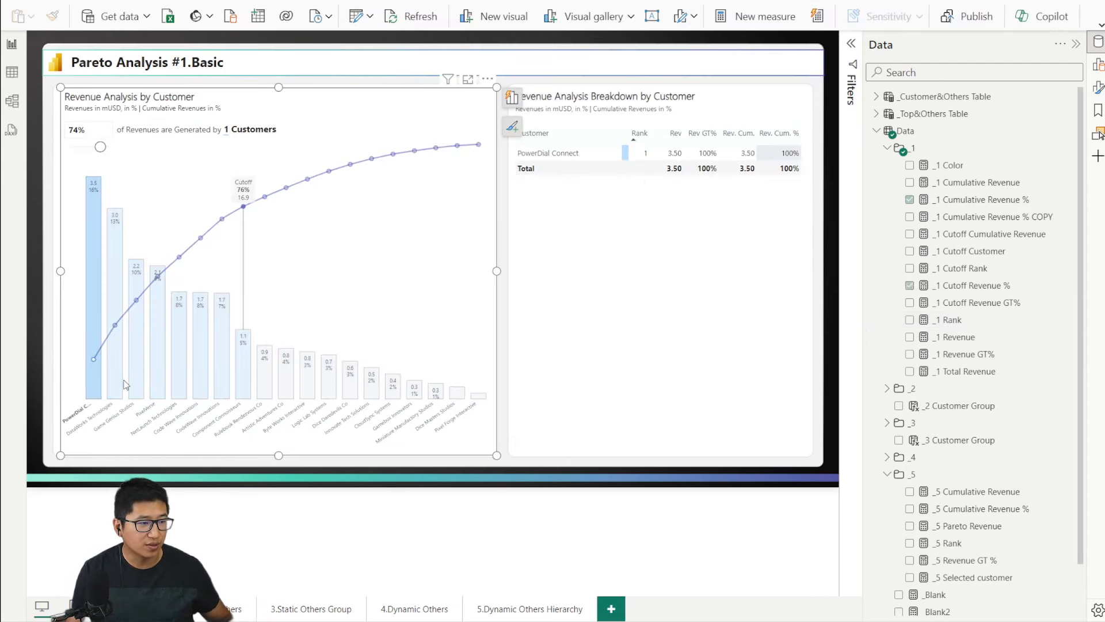
ctrl+click(241, 372)
ctrl+click(307, 374)
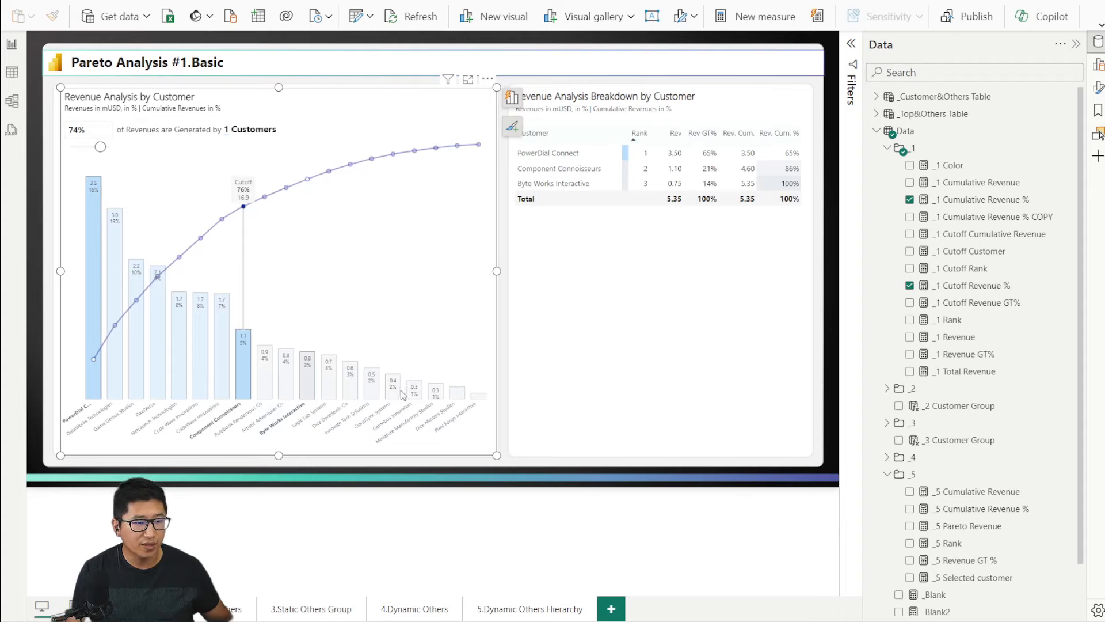
ctrl+click(397, 392)
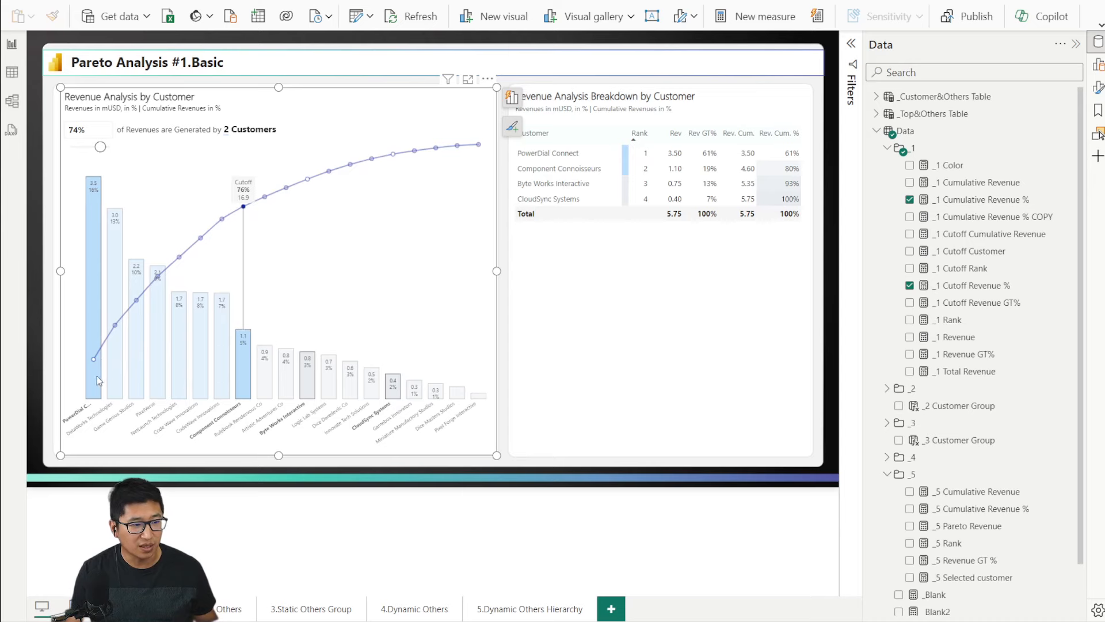
click(454, 453)
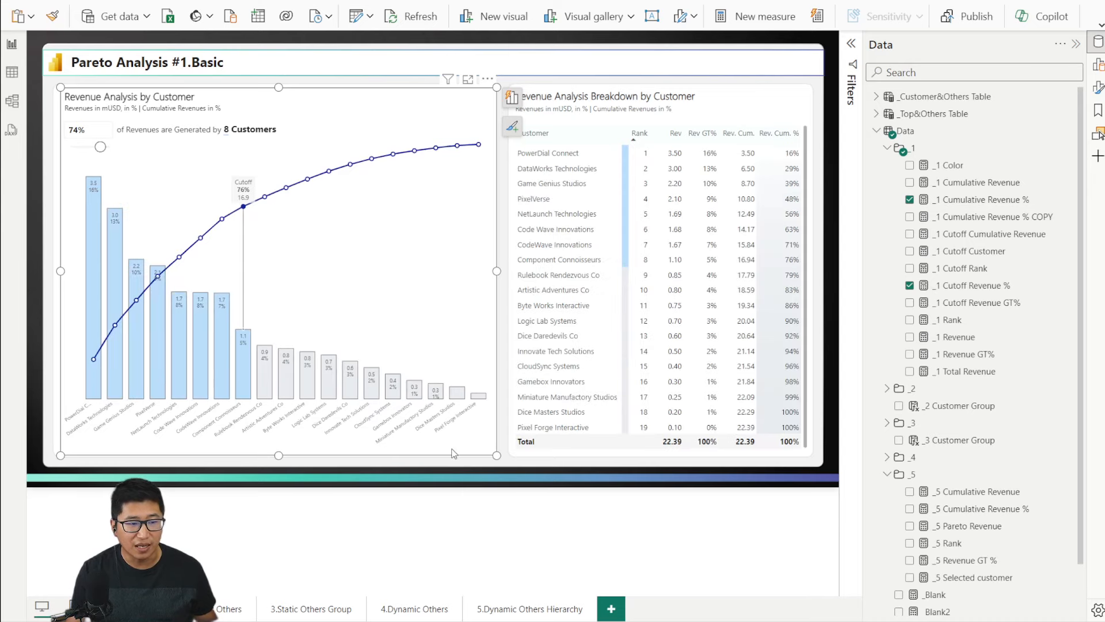
Step: Replace ALLSELECTED with ALL in the _1 Rank measure's formula and apply the change
click(986, 320)
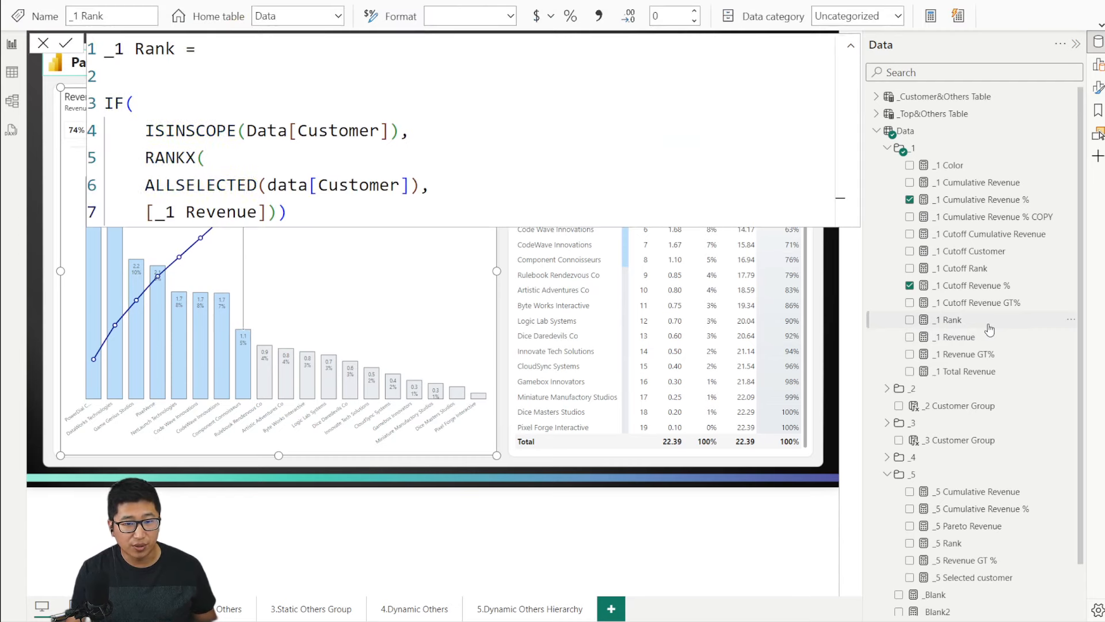
drag(179, 183, 248, 184)
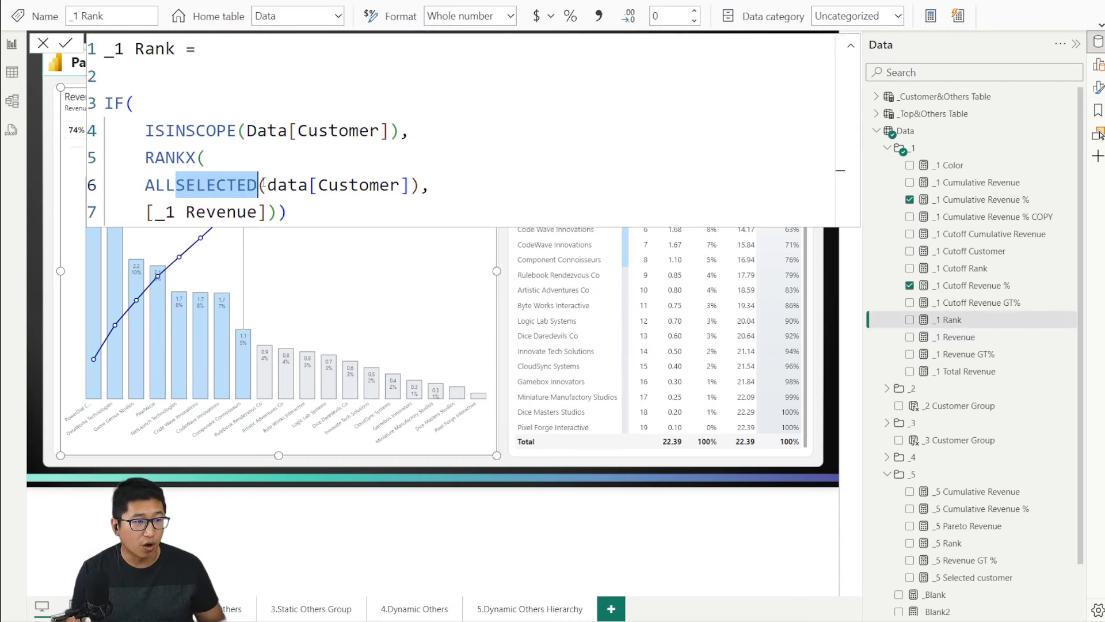
key(BackSpace)
click(192, 374)
Step: Test the changed ranking by selecting Code Wave Innovations, Artistic Adventures Co and Dice Daredevils Co together in the chart
click(201, 376)
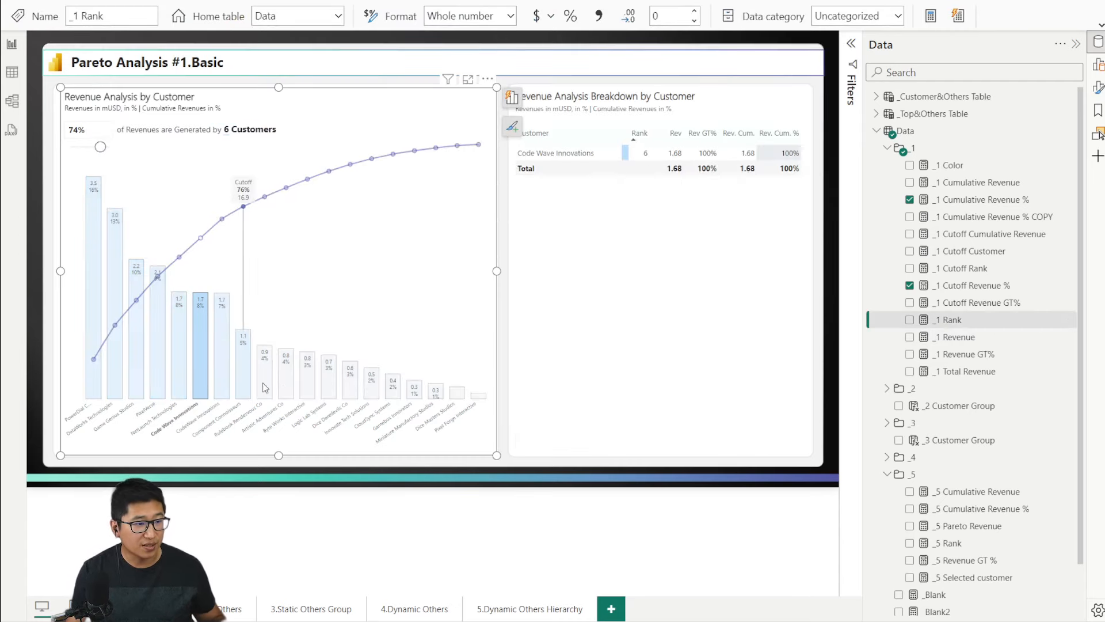
ctrl+click(286, 380)
ctrl+click(350, 383)
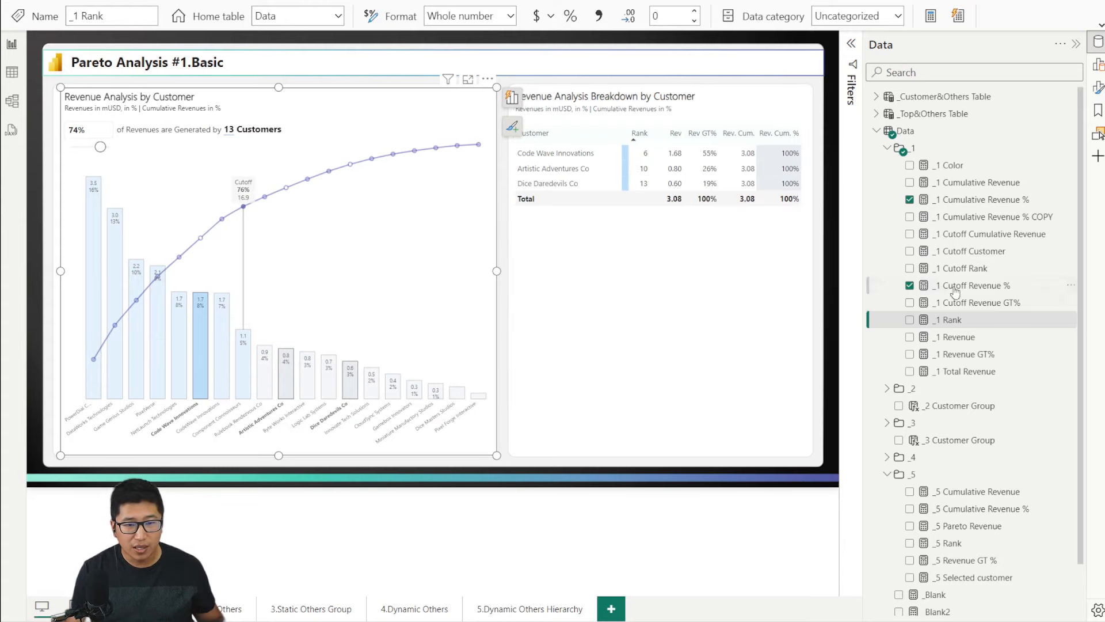
Step: Restore ALLSELECTED in place of ALL in the _1 Rank measure's formula and apply the change
click(971, 304)
click(951, 320)
click(183, 187)
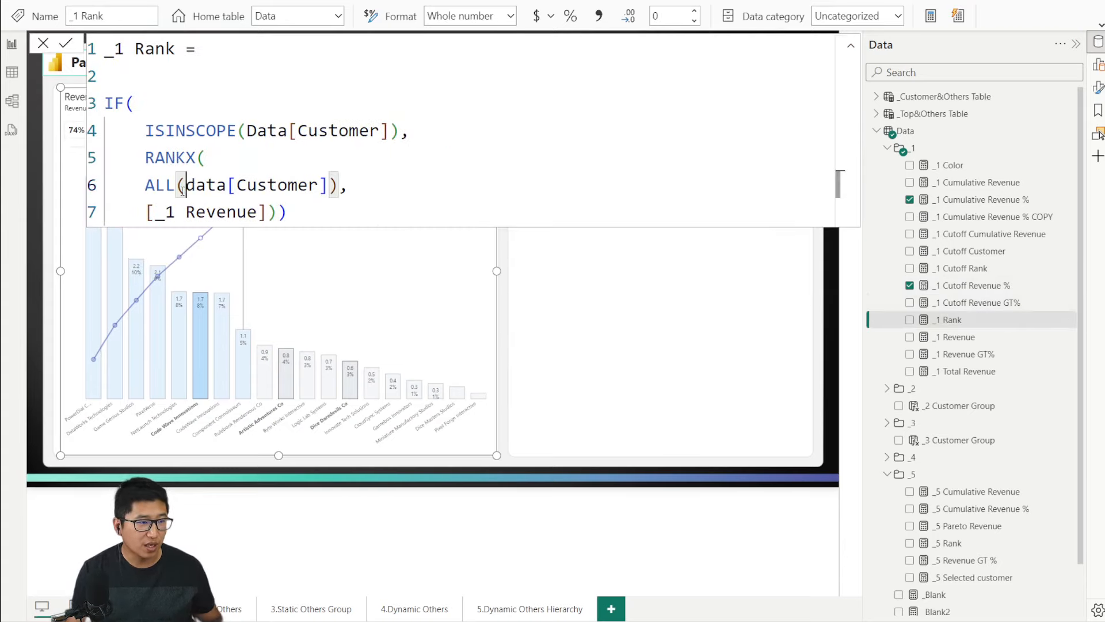
text(SELECTED)
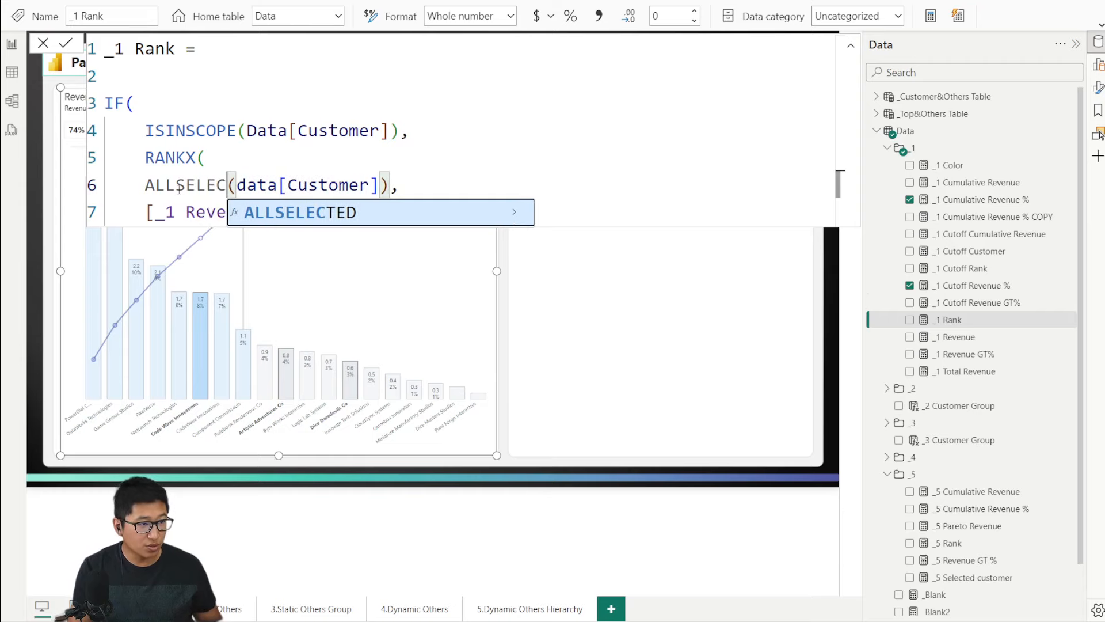
click(499, 156)
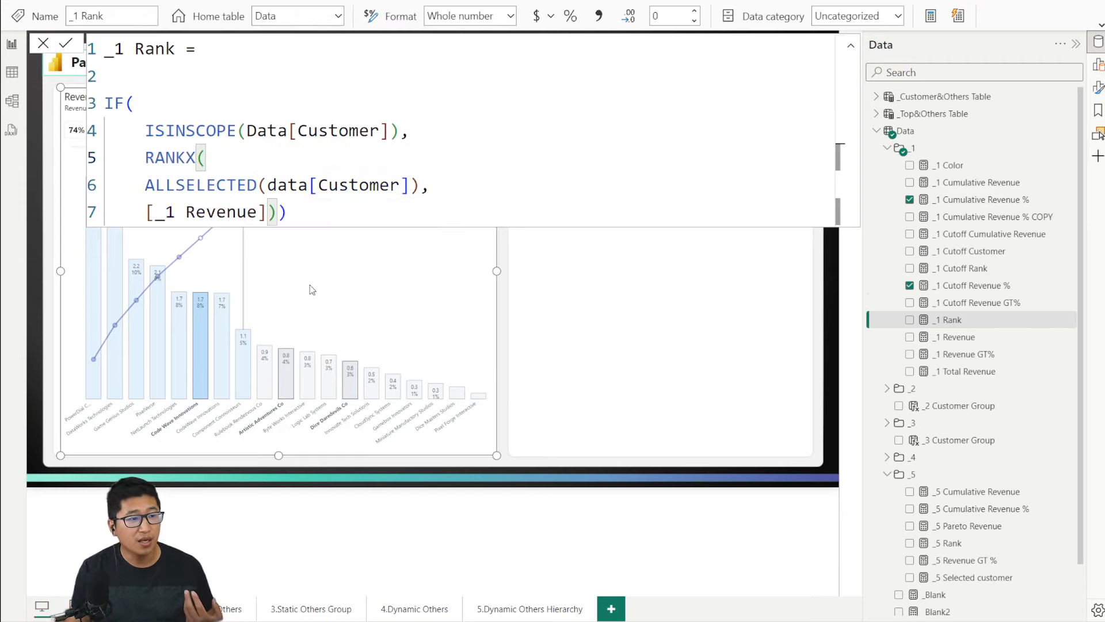
click(315, 213)
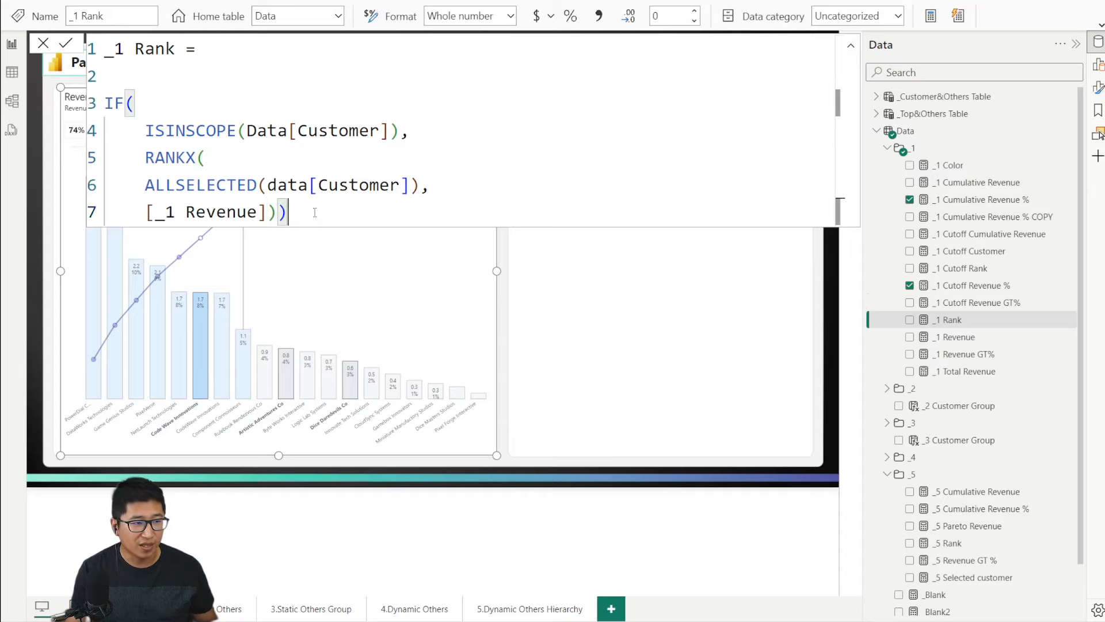
click(66, 45)
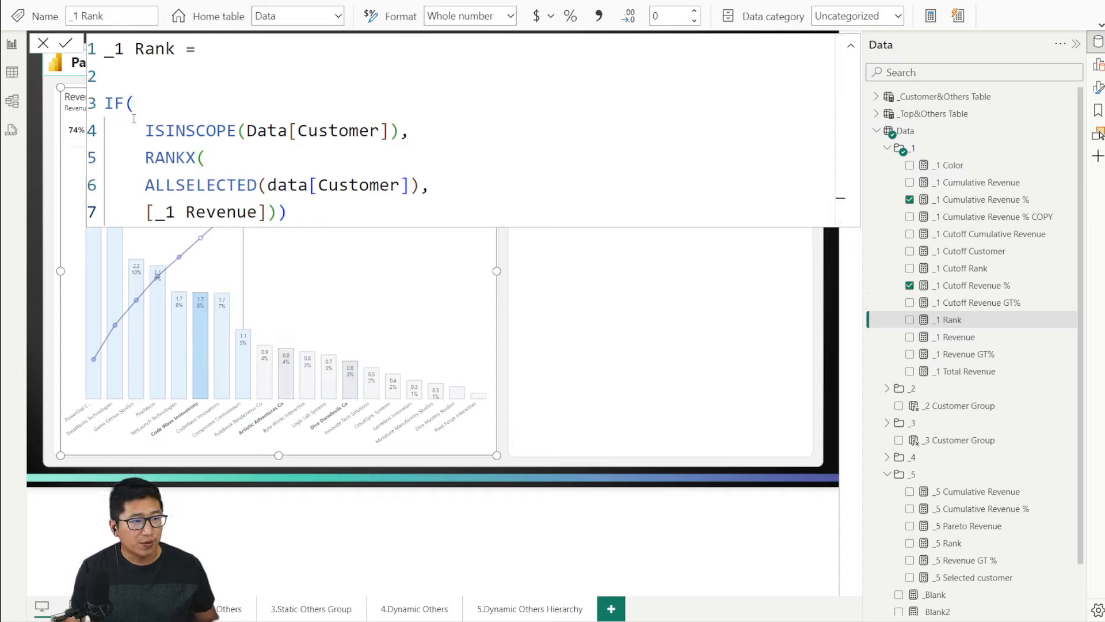
Step: Try _1 Rank without the ISINSCOPE condition, commenting out the original formula and applying only RANKX over ALLSELECTED(data[Customer]) by [_1 Revenue]
drag(114, 103, 401, 130)
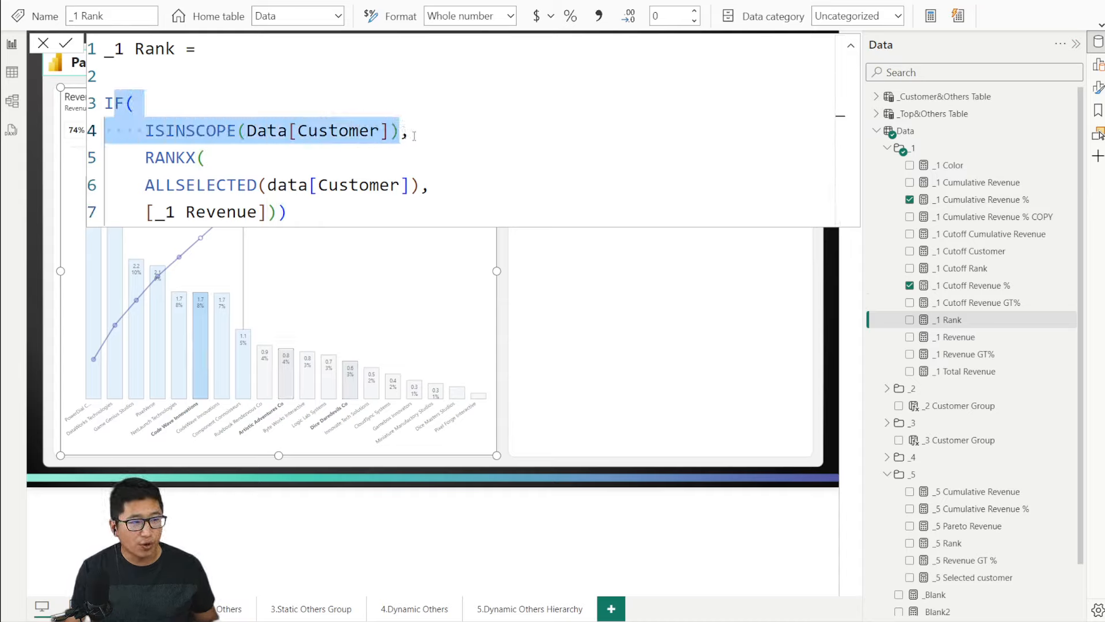
click(246, 185)
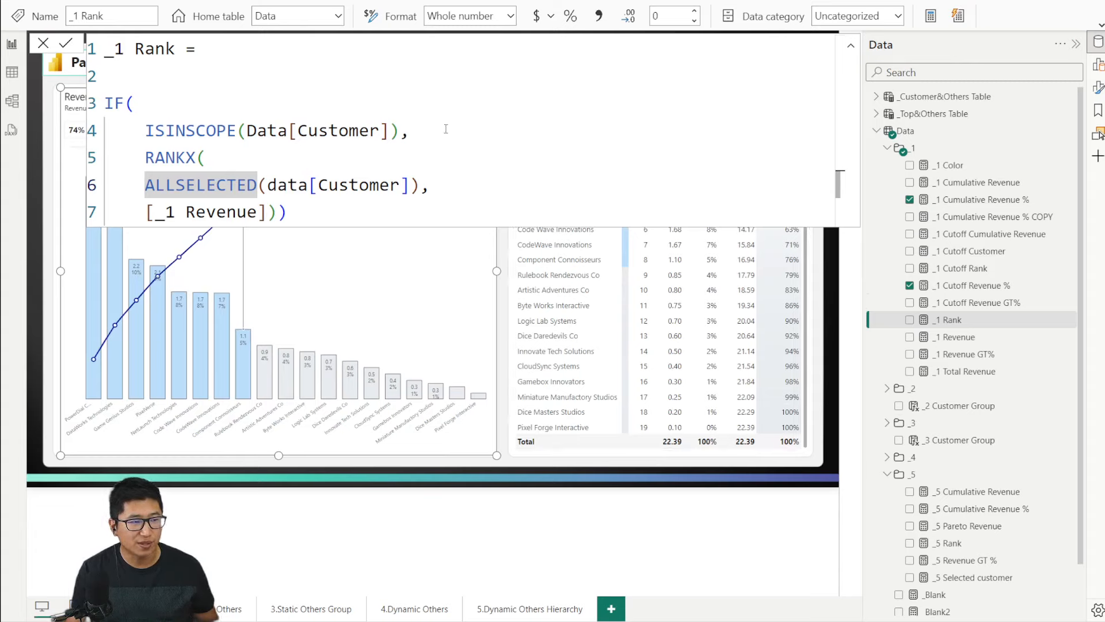
drag(446, 129, 92, 98)
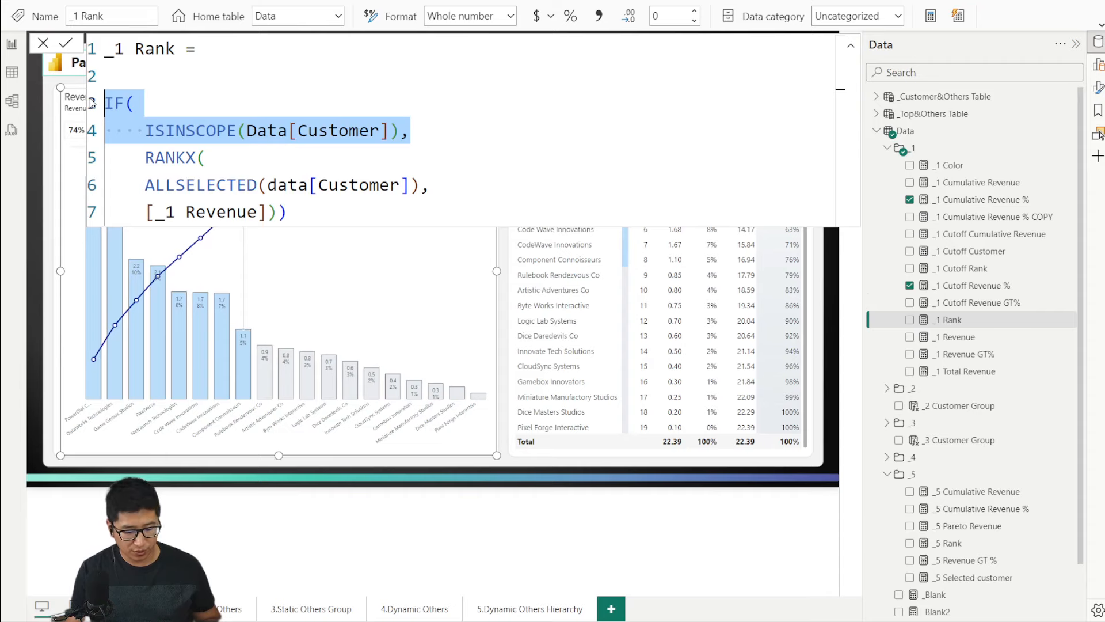
drag(273, 212, 137, 157)
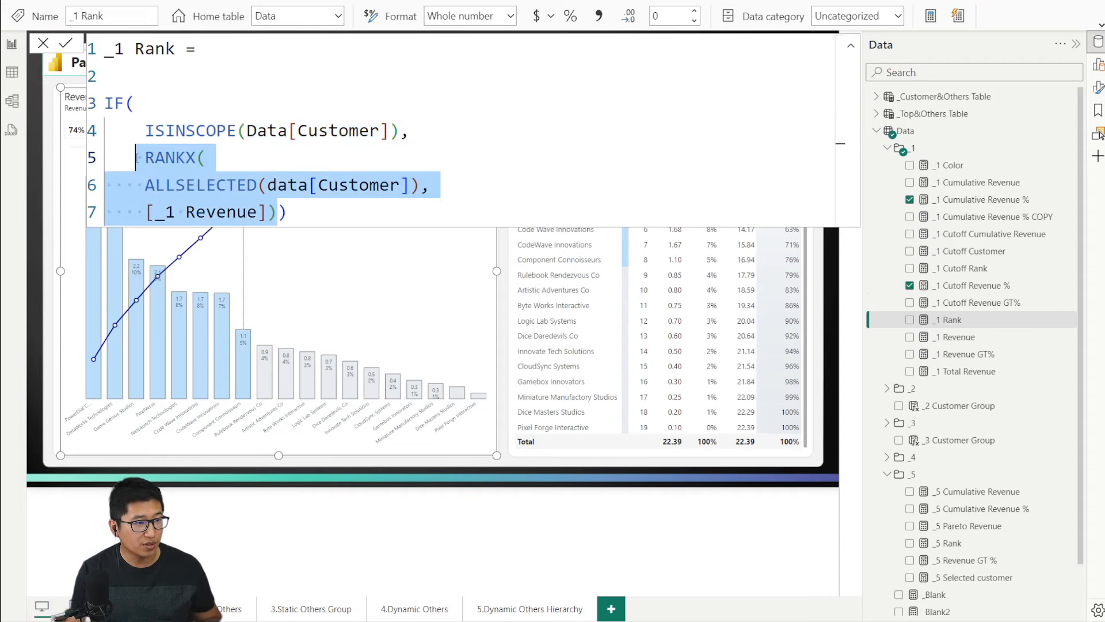
drag(316, 211, 98, 101)
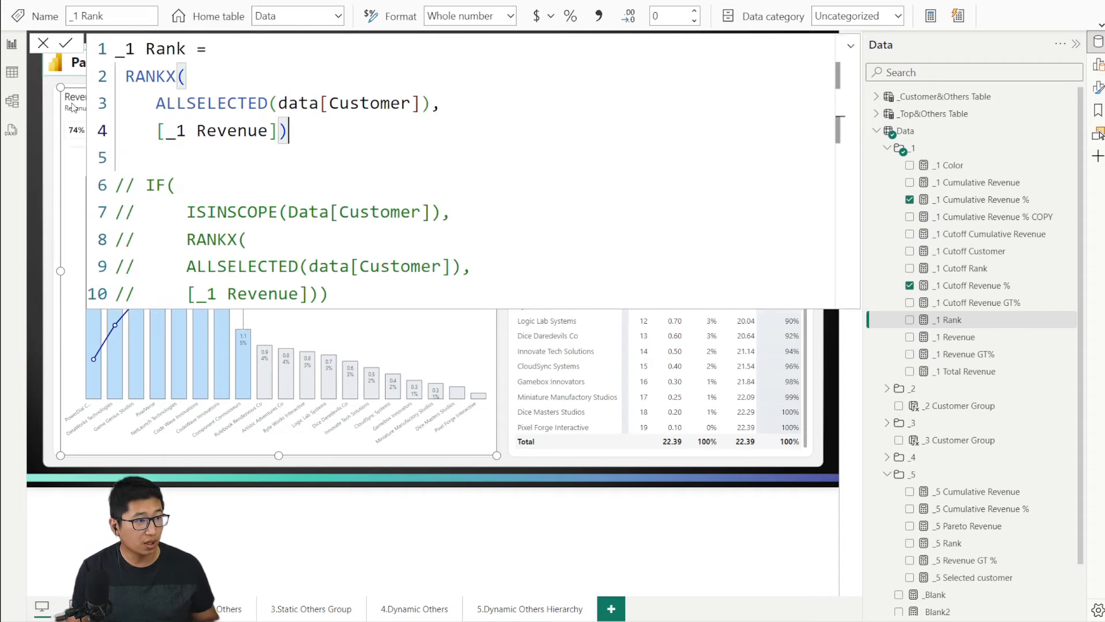
key(Return)
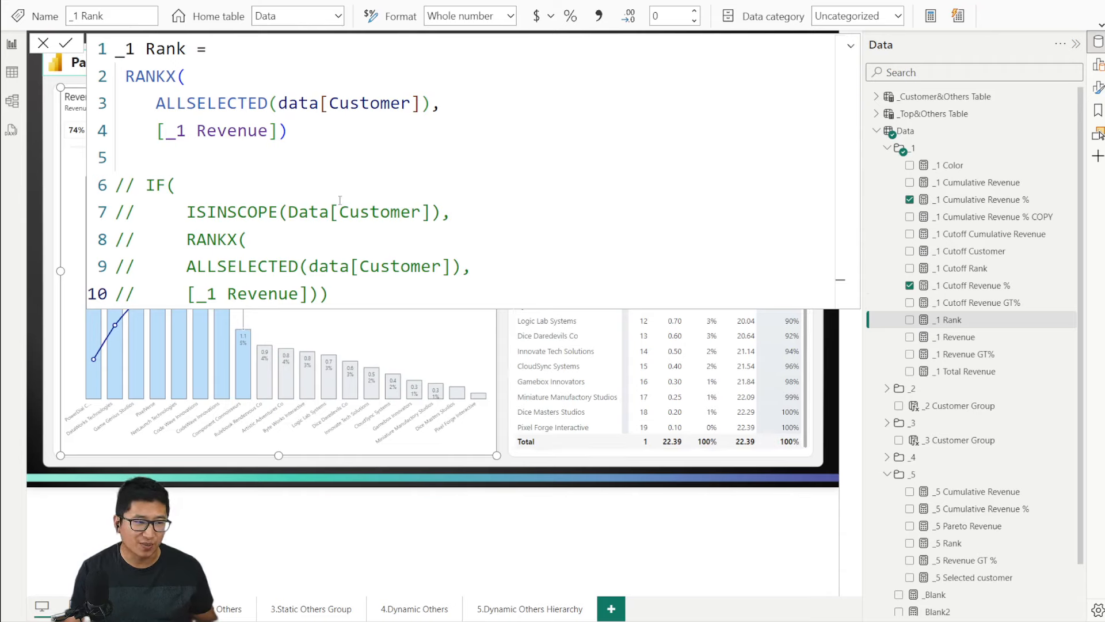
Step: Undo the ISINSCOPE removal so _1 Rank uses its original IF formula again, and apply it
click(346, 169)
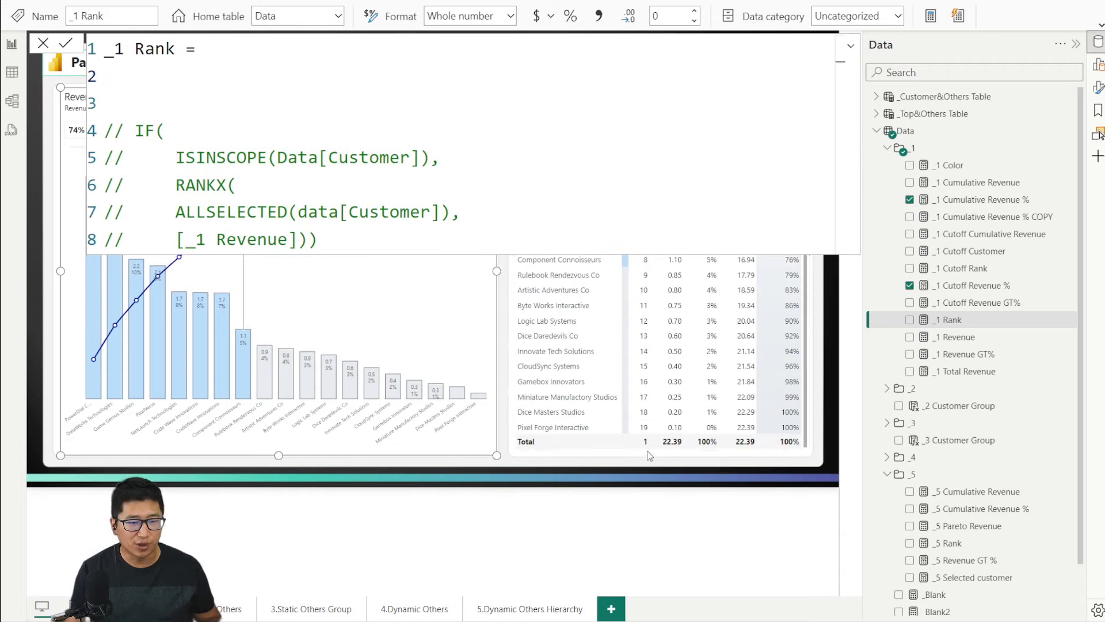
key(ctrl+z)
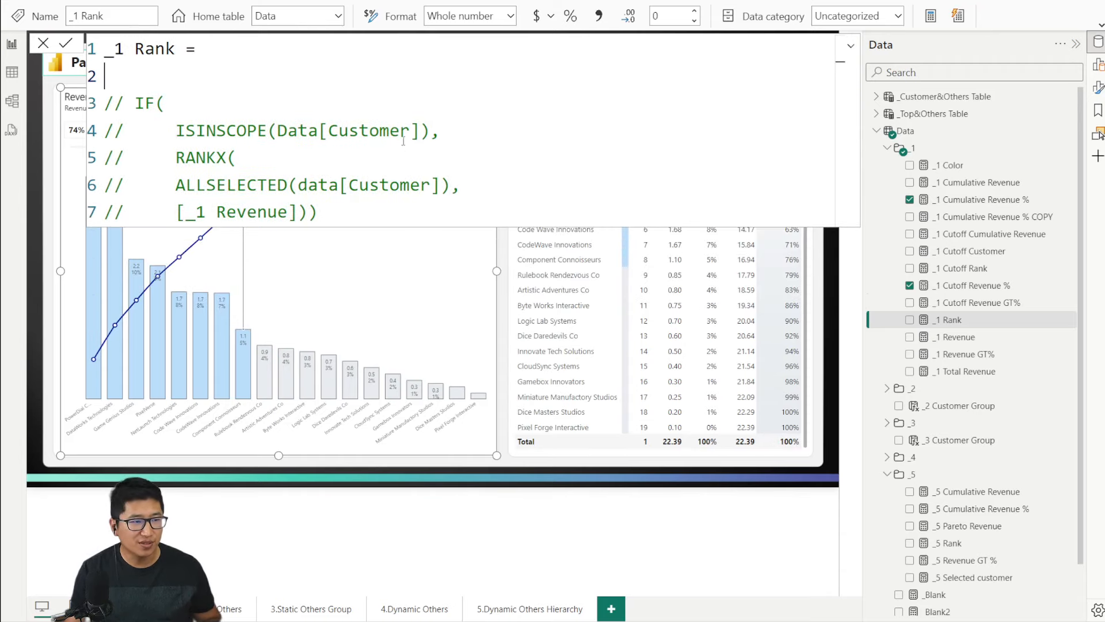
key(ctrl+z)
click(525, 142)
key(Return)
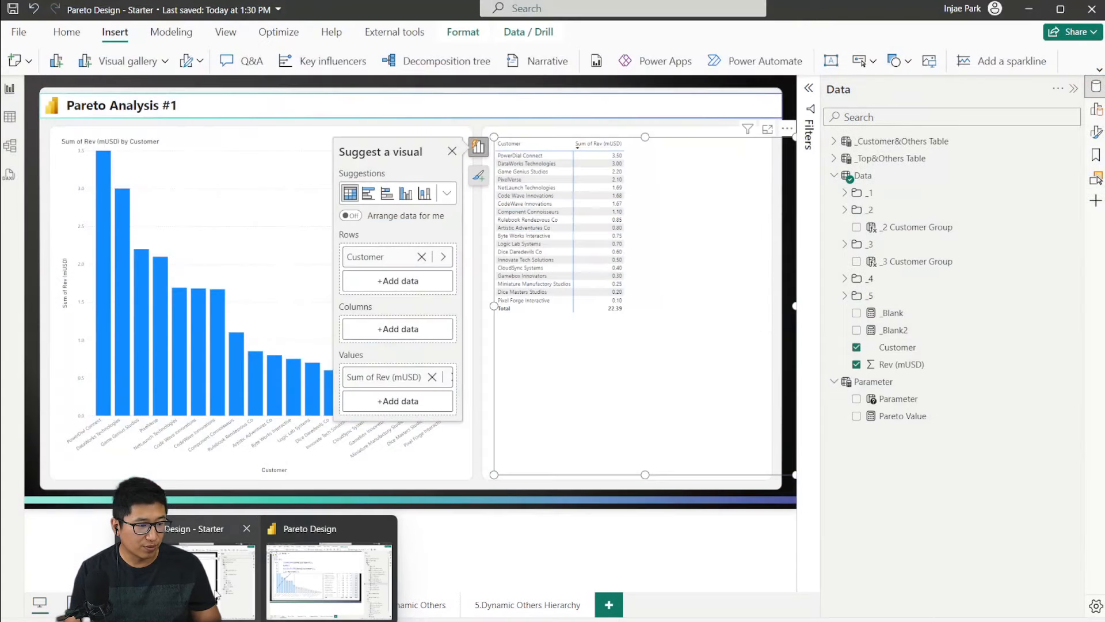
Step: Switch to the Pareto Design - Starter report and replace Sum of Rev (mUSD) in the customer matrix with the _1 Revenue measure
click(273, 553)
click(846, 193)
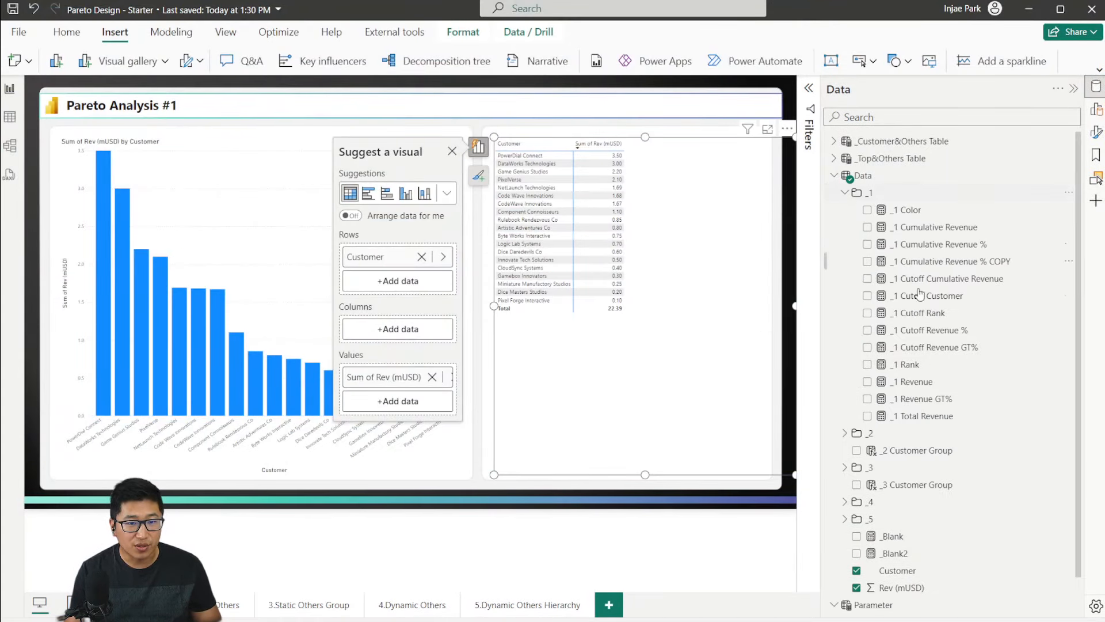
drag(916, 382, 653, 271)
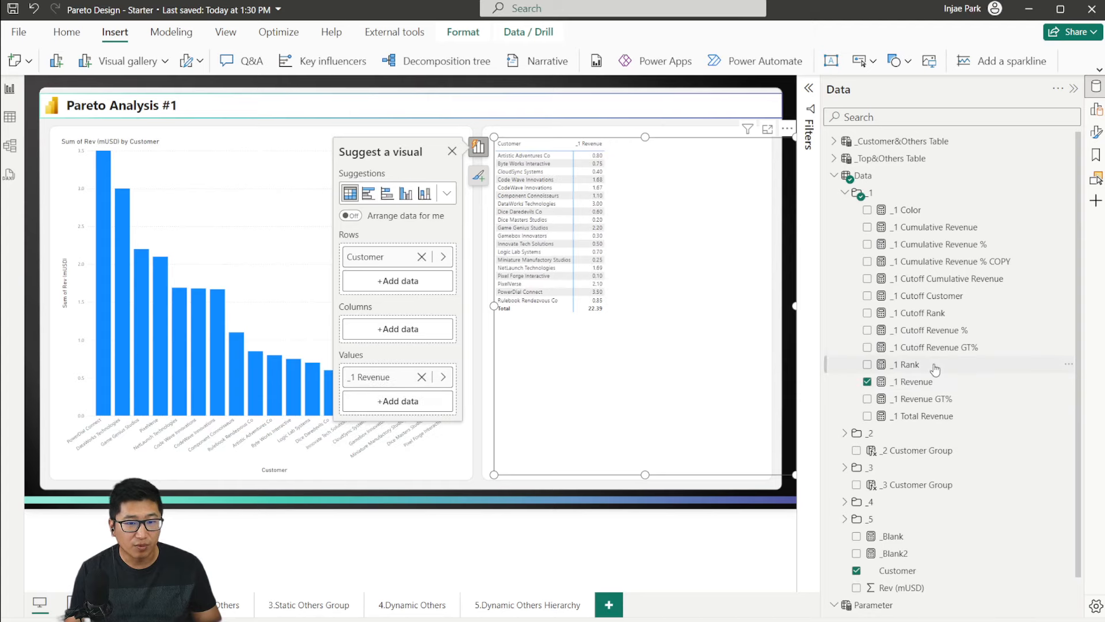
Step: Add _1 Rank to the customer matrix ahead of _1 Revenue and sort the rows by rank in ascending order
drag(909, 364, 650, 271)
drag(374, 401, 389, 372)
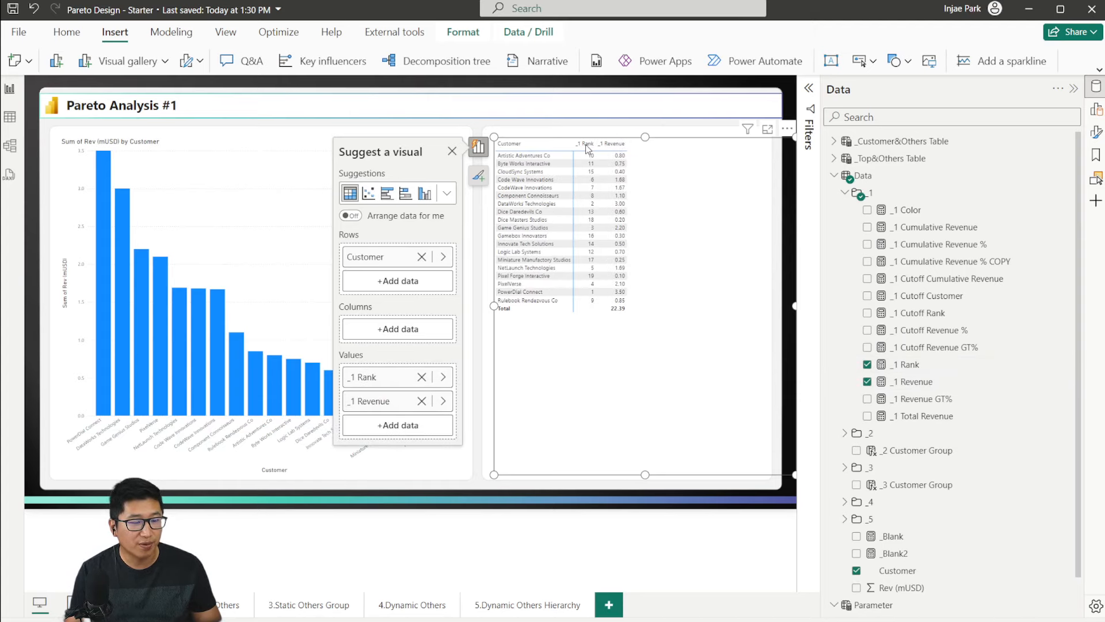
click(585, 144)
scroll(650, 411, up, 3)
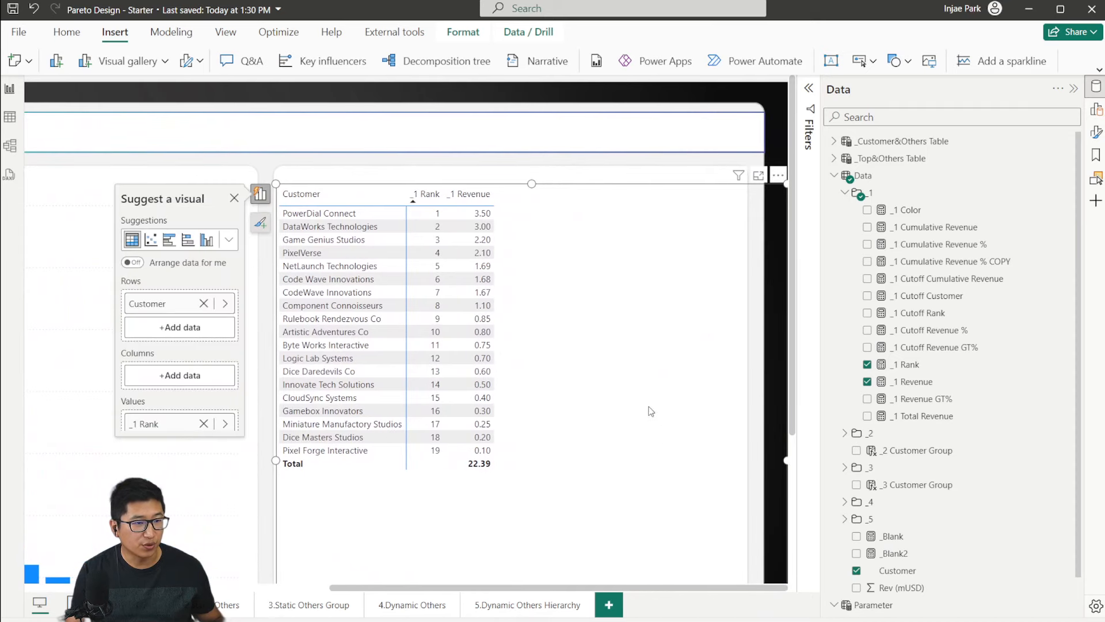
scroll(650, 411, down, 2)
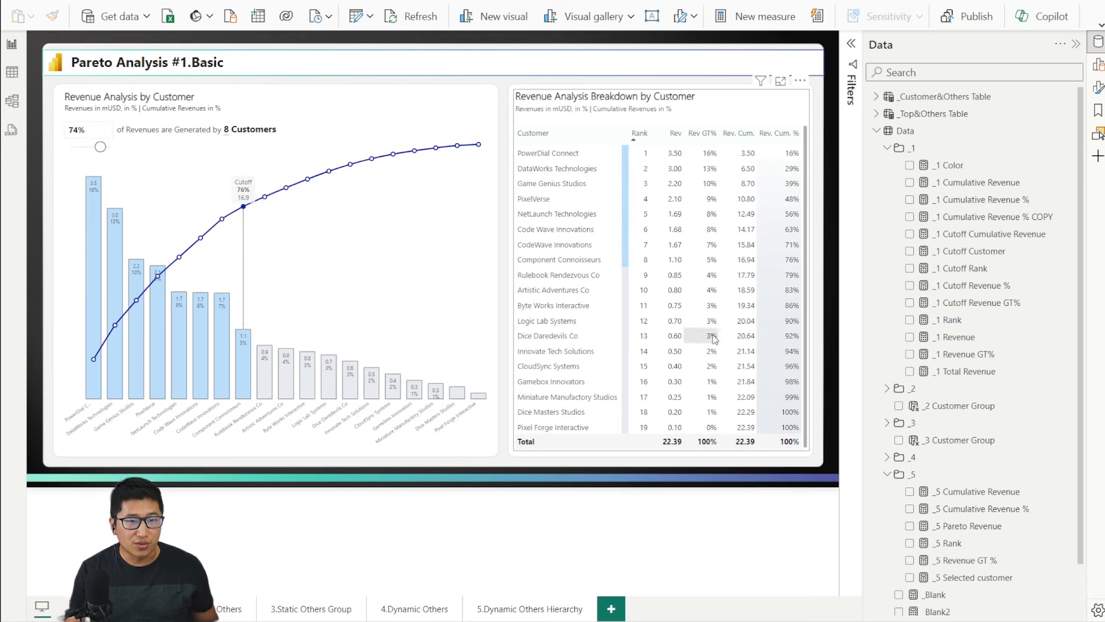
Step: Return from the finished report to the starter report and examine the DIVIDE expression in the _1 Revenue GT% measure
mouse_move(571, 621)
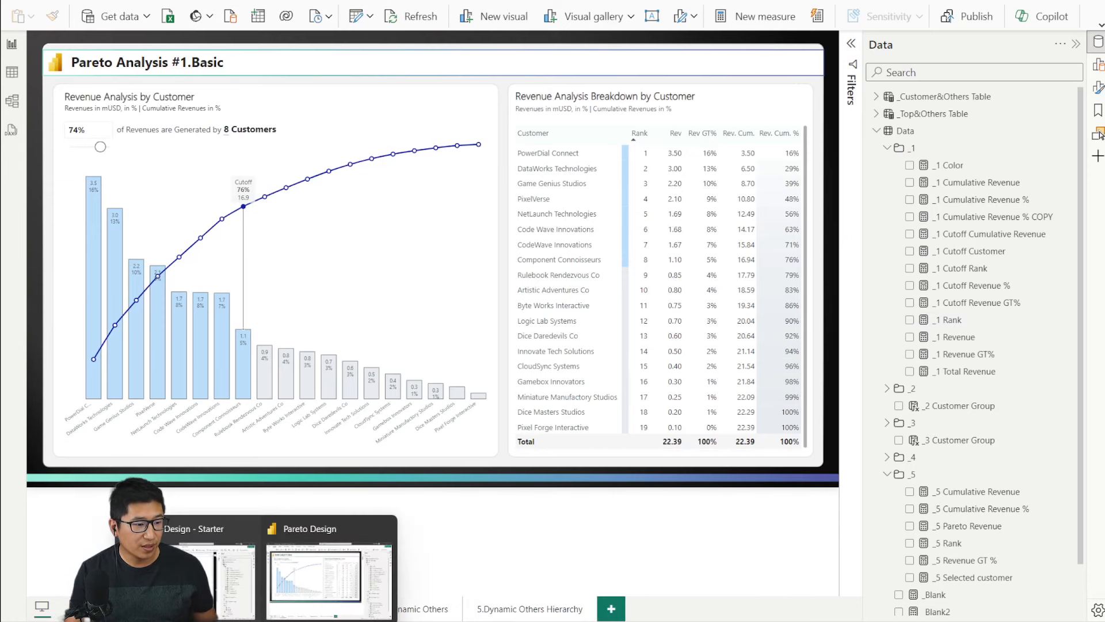
click(297, 590)
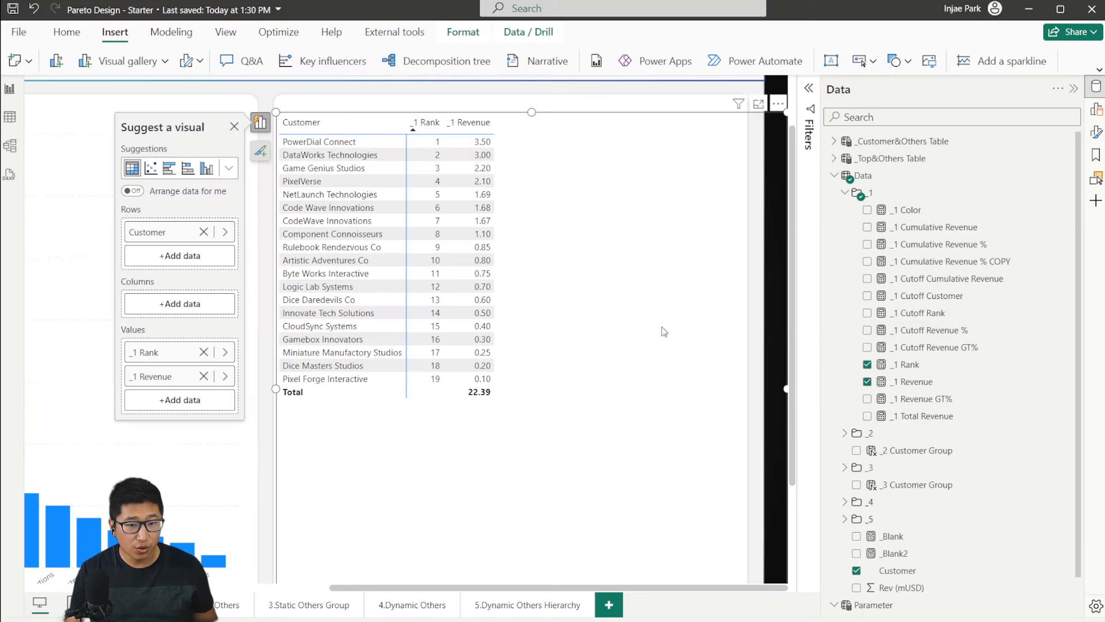
click(937, 402)
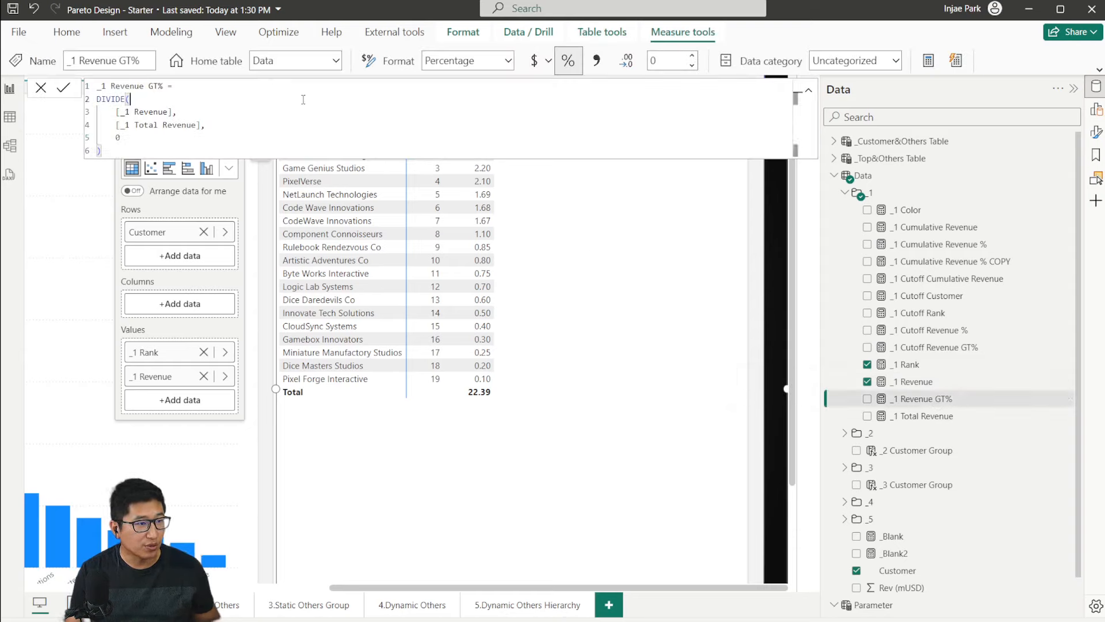
scroll(363, 145, up, 3)
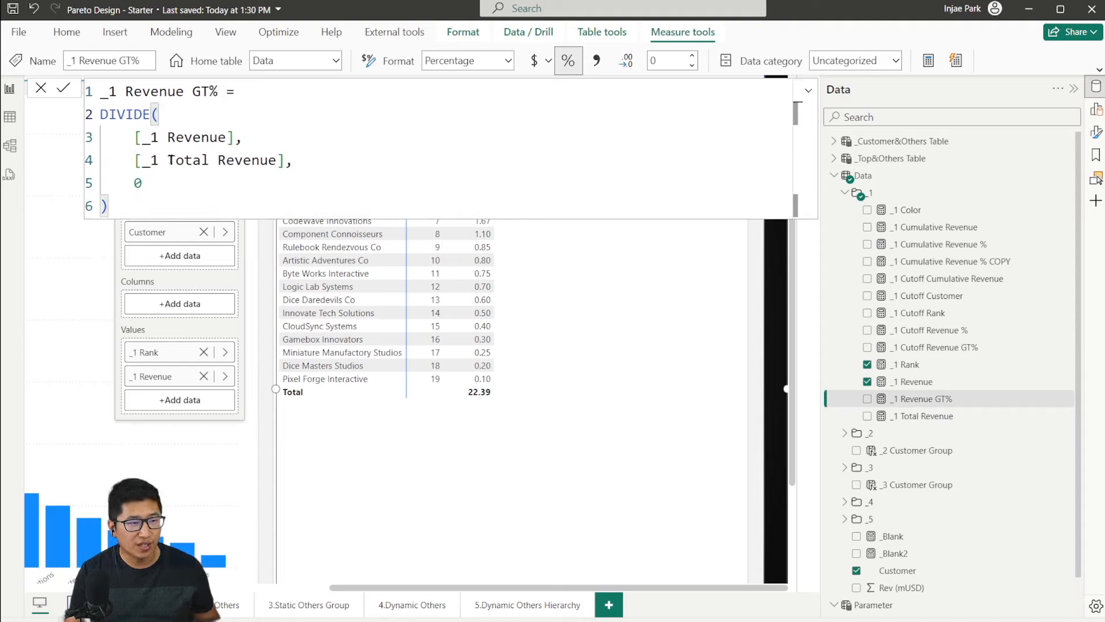
drag(141, 161, 345, 161)
click(385, 163)
click(193, 137)
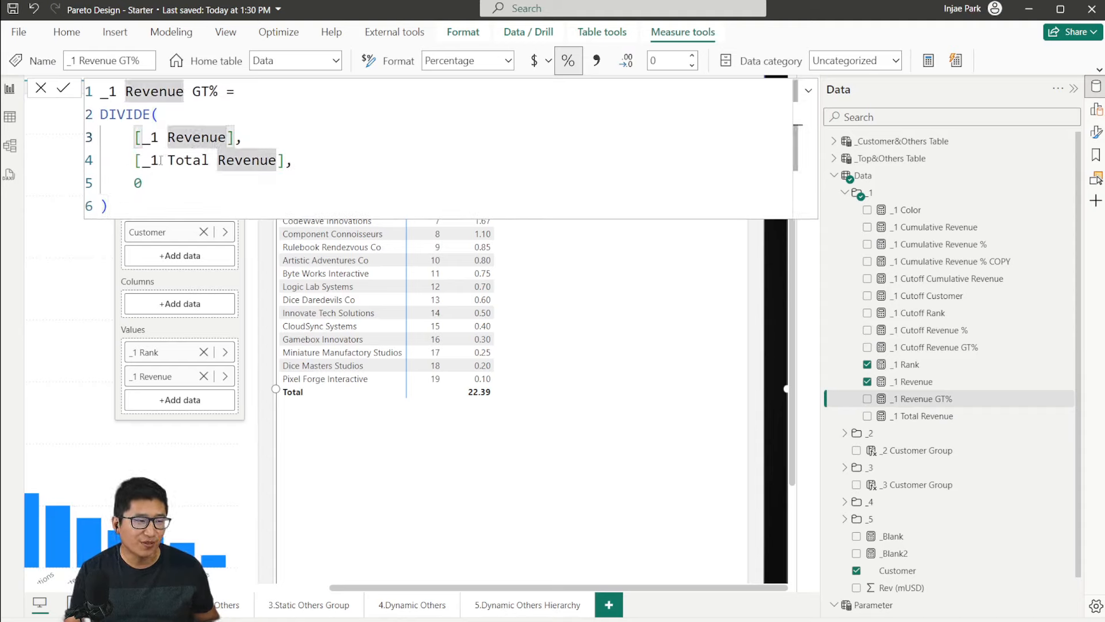
click(434, 171)
Step: Examine the CALCULATE and ALLSELECTED expression of the _1 Total Revenue measure, closing the formula without changes
click(967, 416)
click(345, 134)
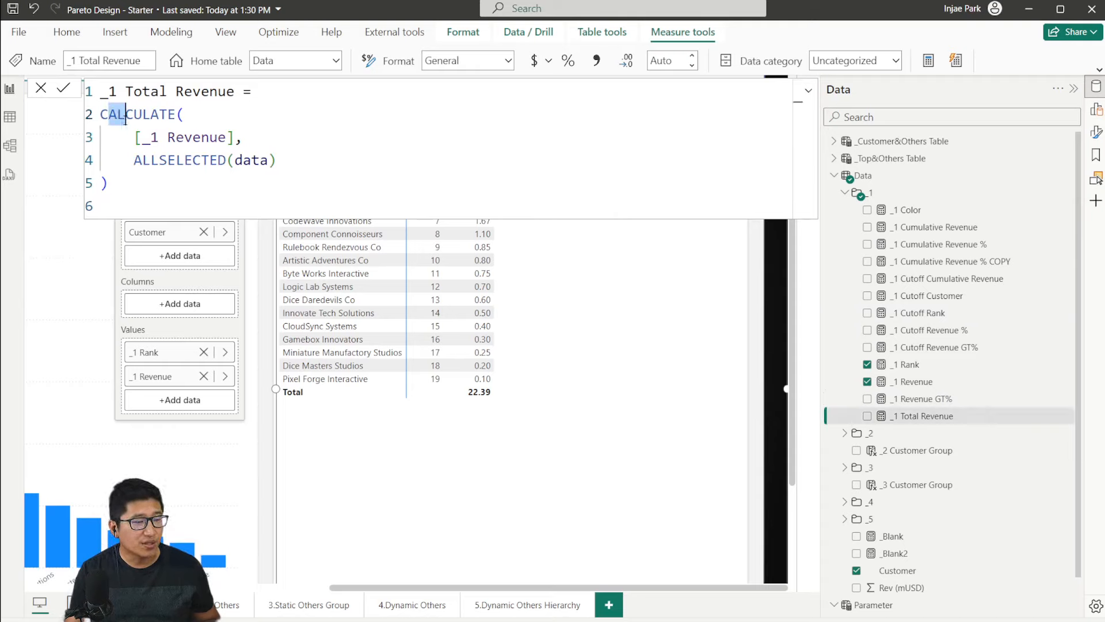
drag(101, 114, 109, 183)
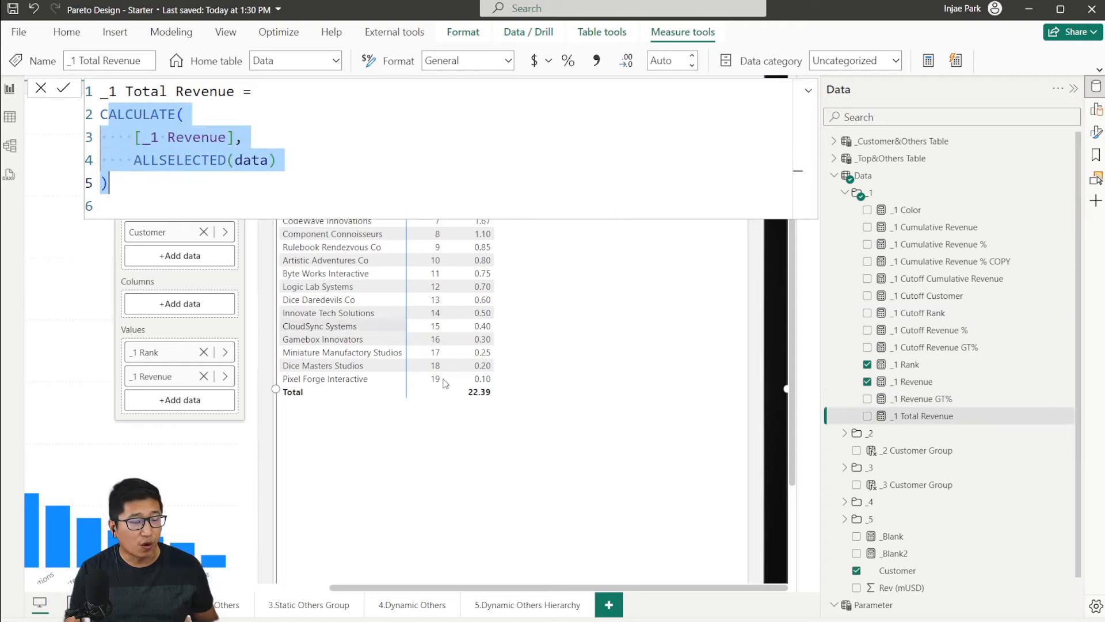
click(45, 92)
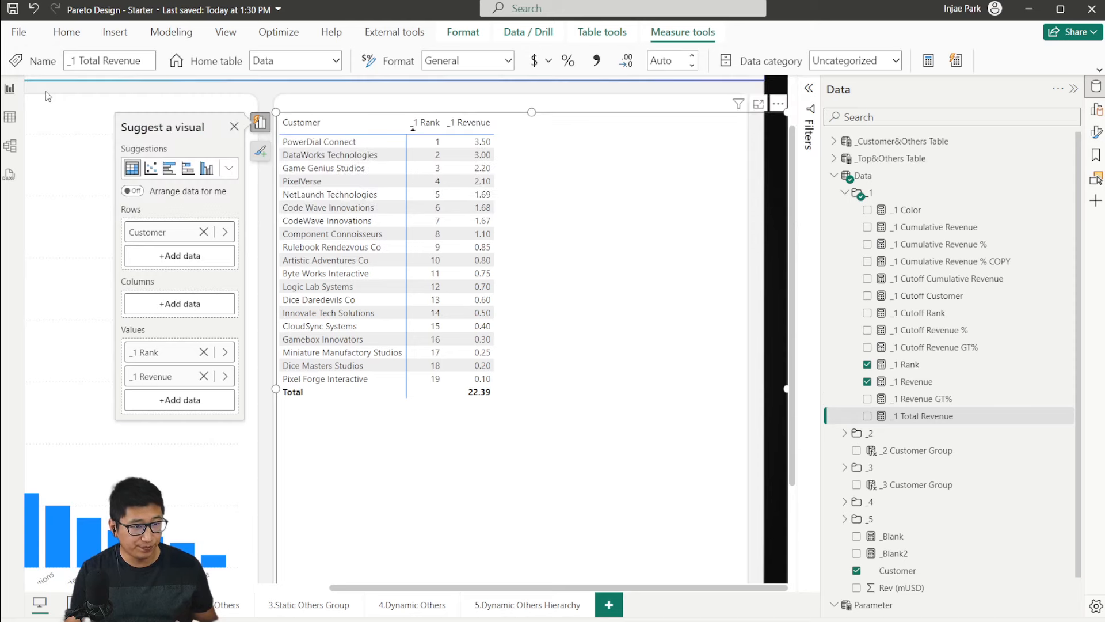
Step: Test _1 Total Revenue in the customer matrix, remove it, and add _1 Revenue GT% in its place
drag(882, 422, 539, 242)
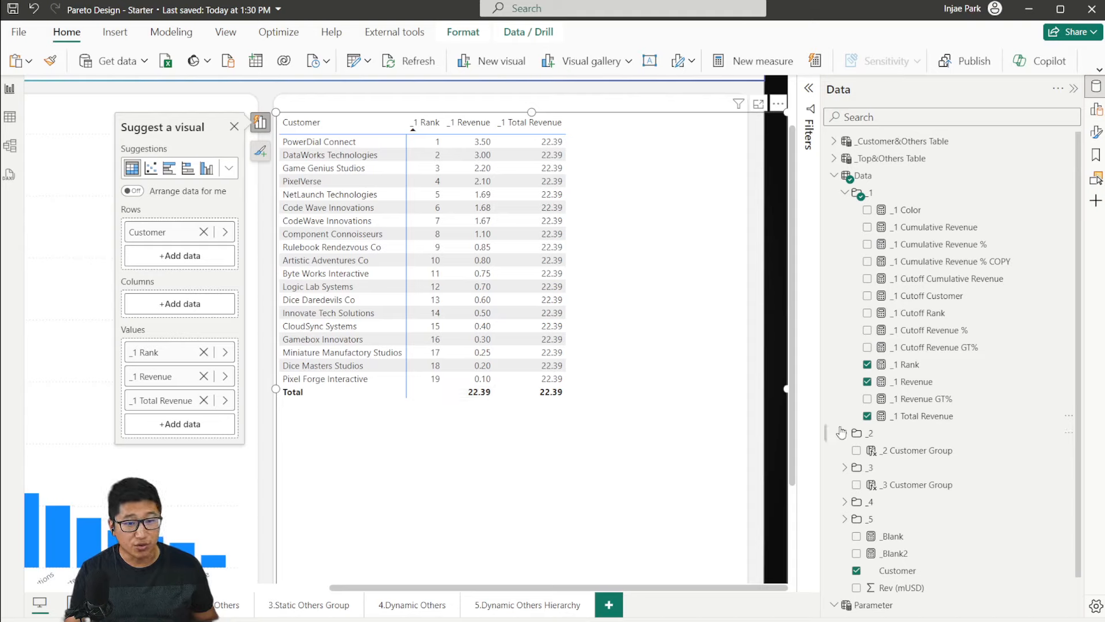
click(867, 415)
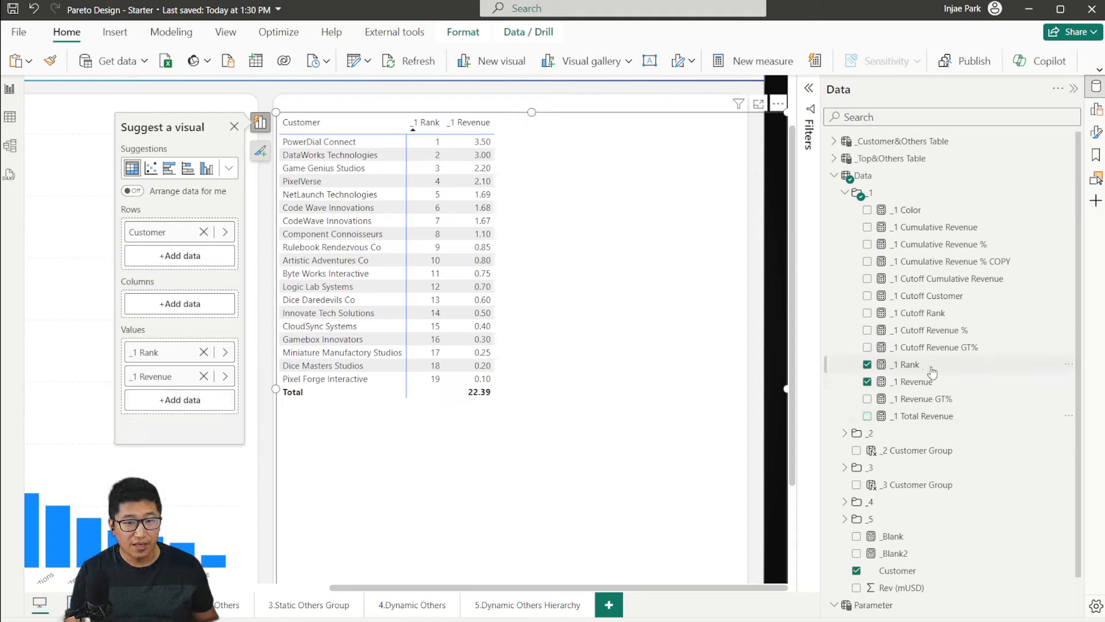
drag(943, 405, 535, 285)
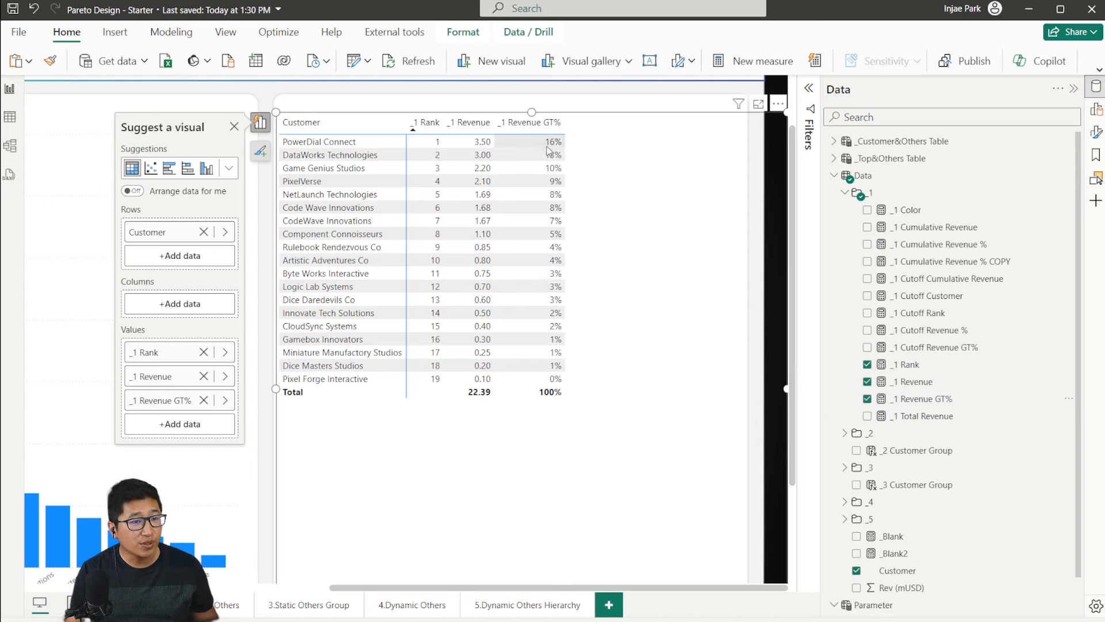
Step: Review the _1 Revenue GT% formula without changes, and show the matrix's _1 Revenue values as percent of grand total
click(923, 399)
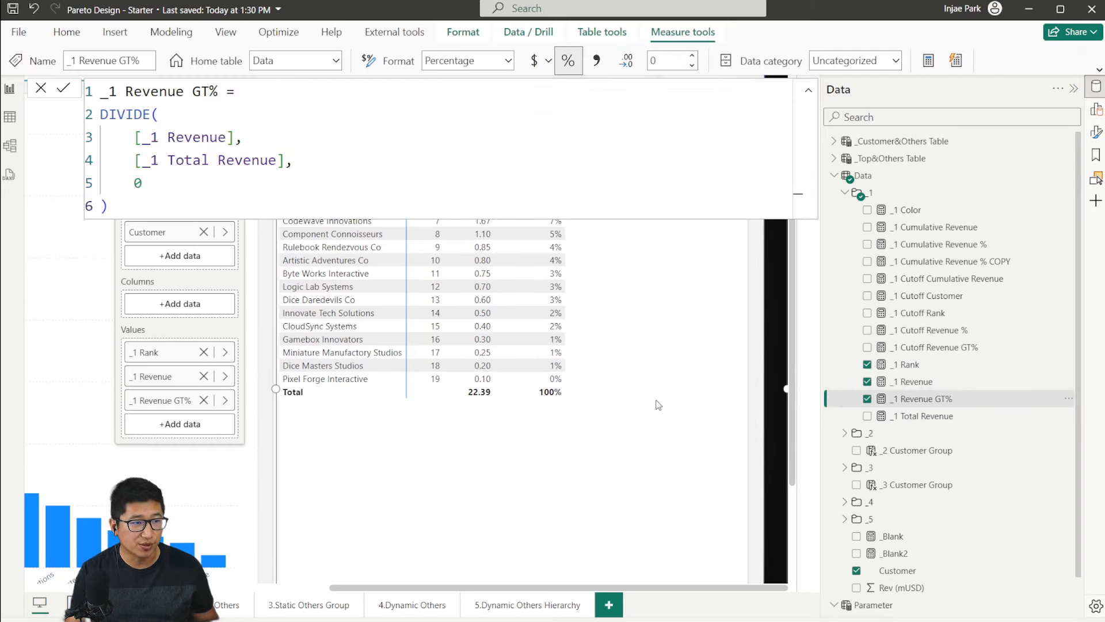
click(39, 91)
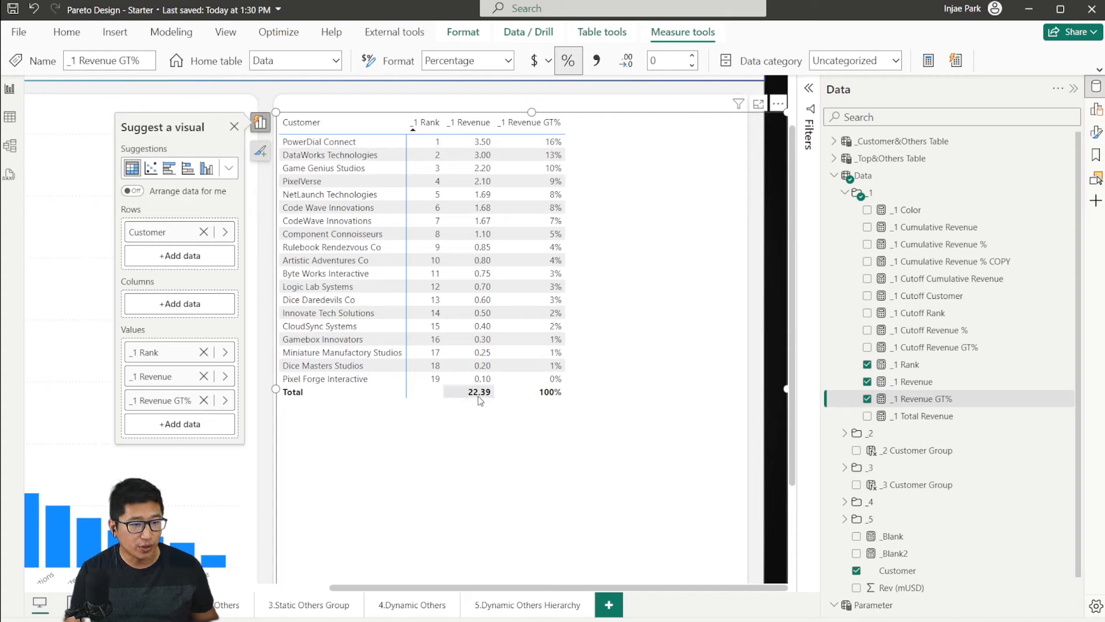
right_click(176, 378)
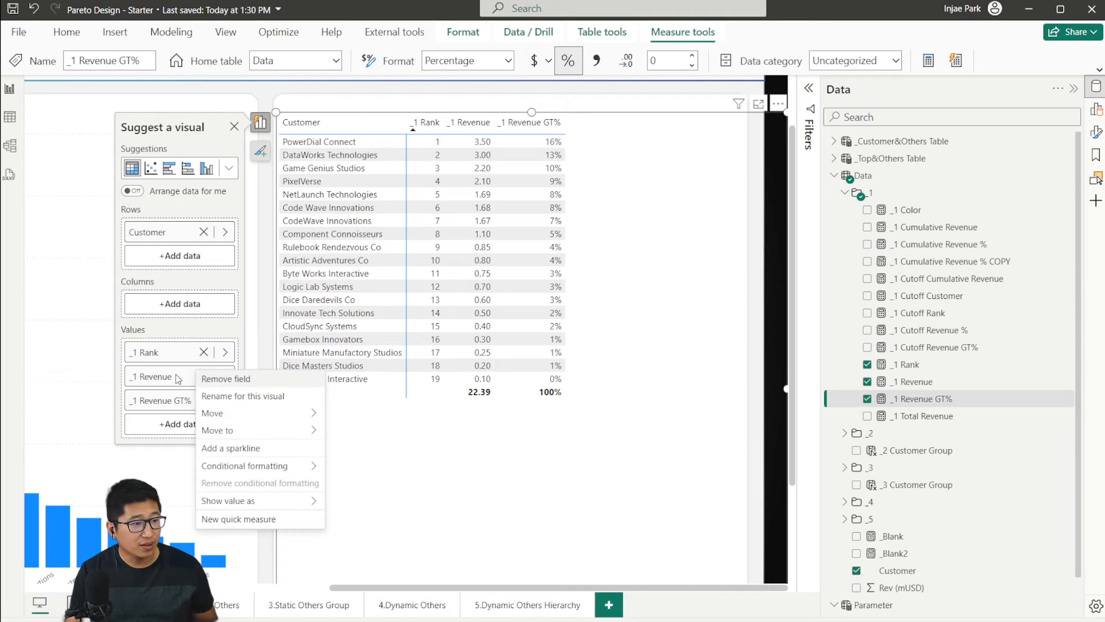
mouse_move(269, 502)
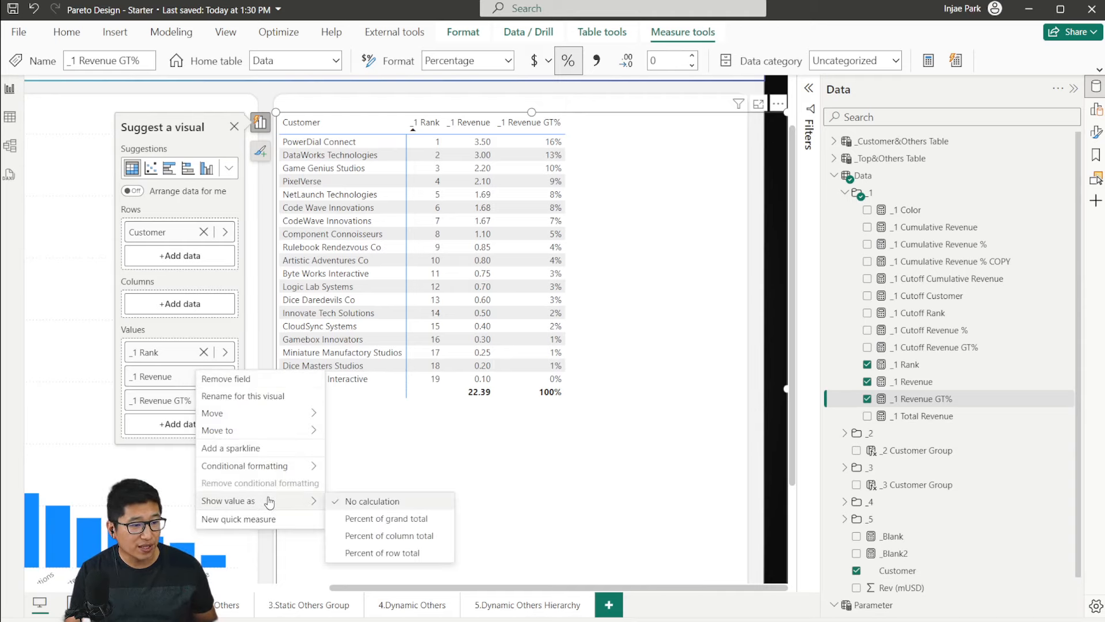
click(425, 519)
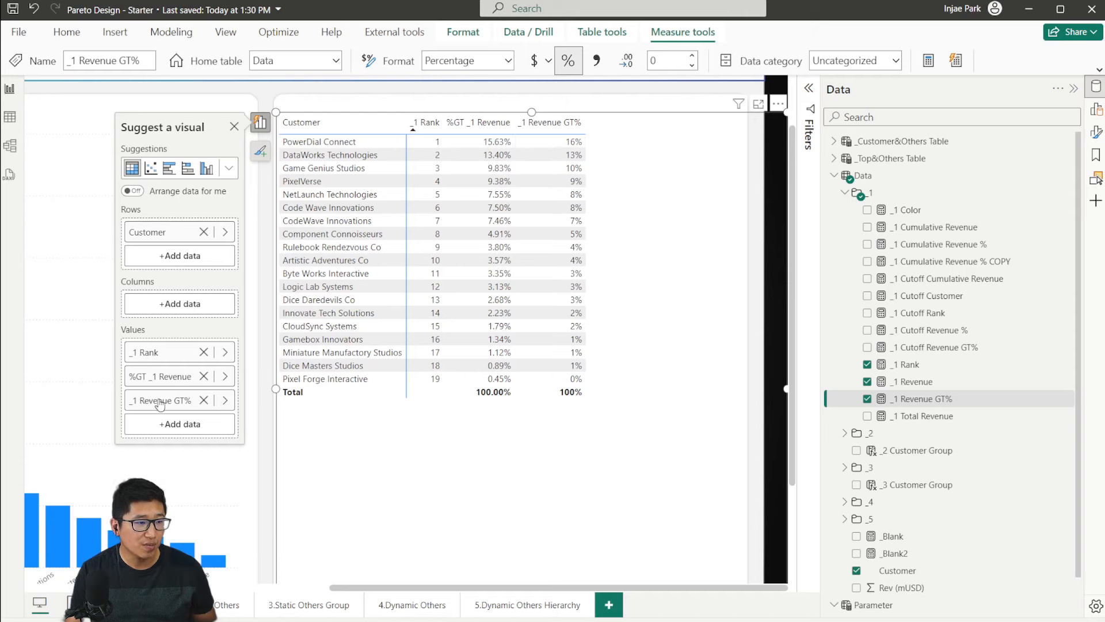
Step: Show the customer matrix's _1 Revenue field as plain revenue values instead of percent of grand total
right_click(196, 374)
mouse_move(309, 450)
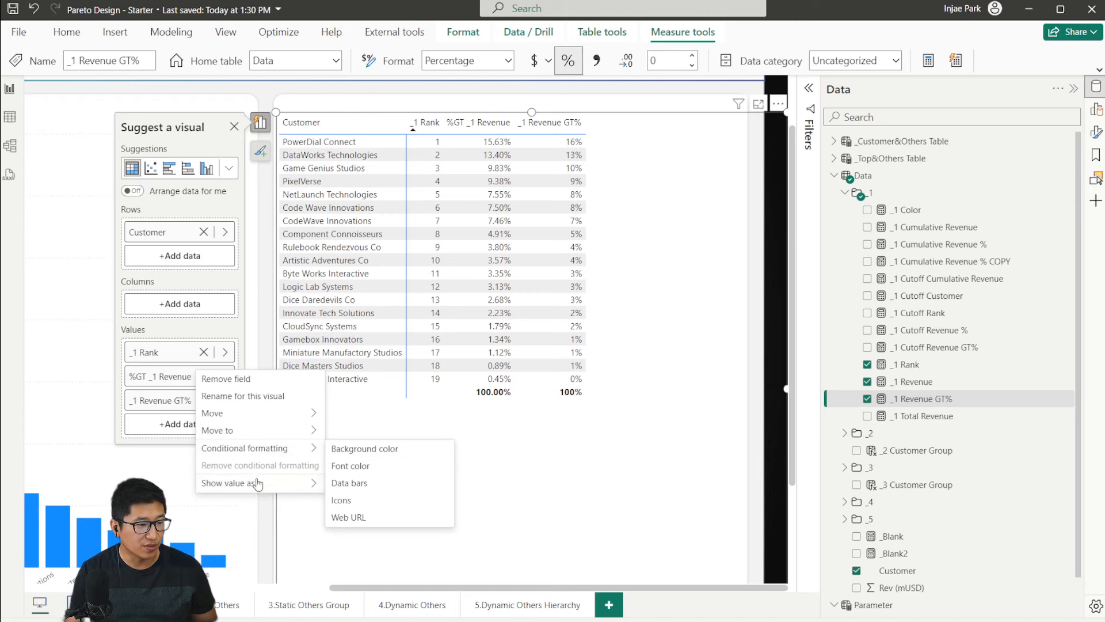
mouse_move(258, 483)
click(345, 482)
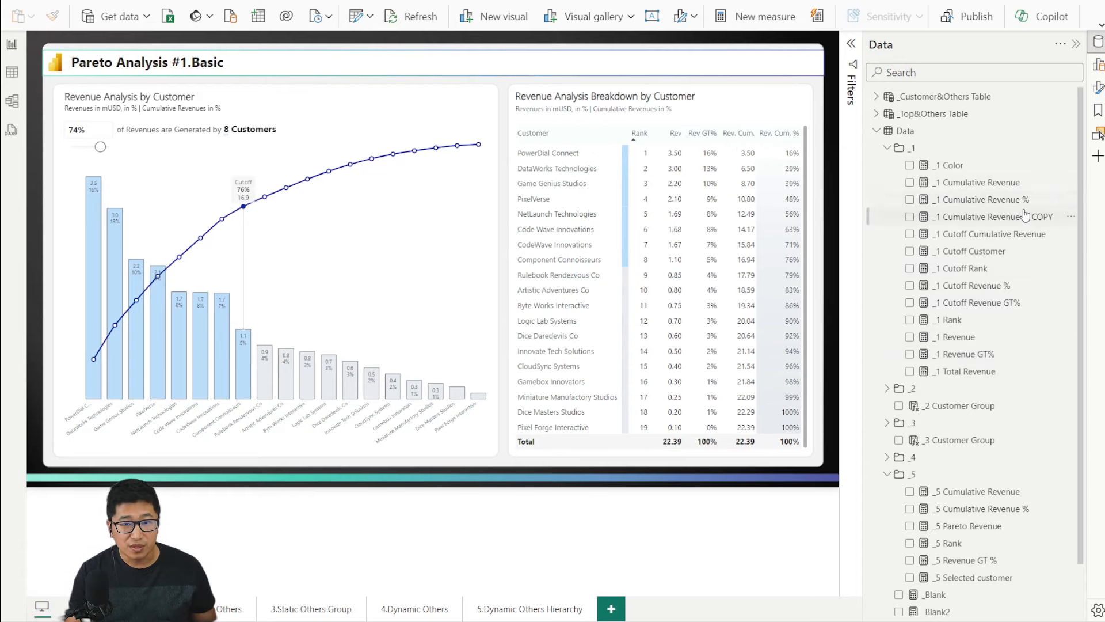
Step: In the finished report, open the _1 Cumulative Revenue formula, comment out its IF expression, and restore it
click(1003, 183)
click(583, 169)
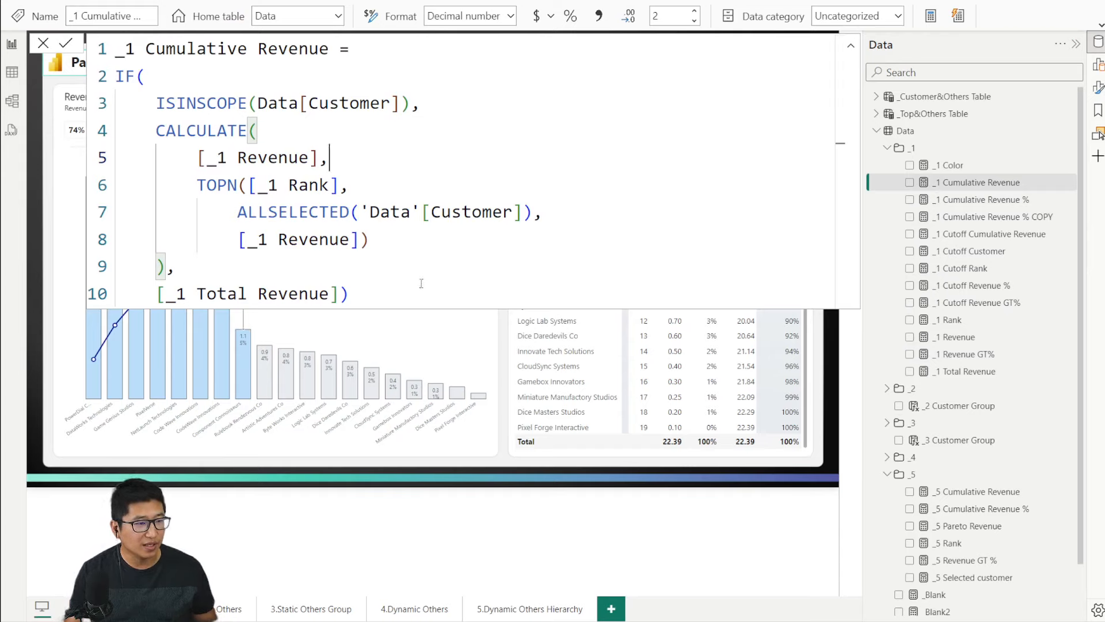
drag(393, 300, 110, 82)
key(ctrl+slash)
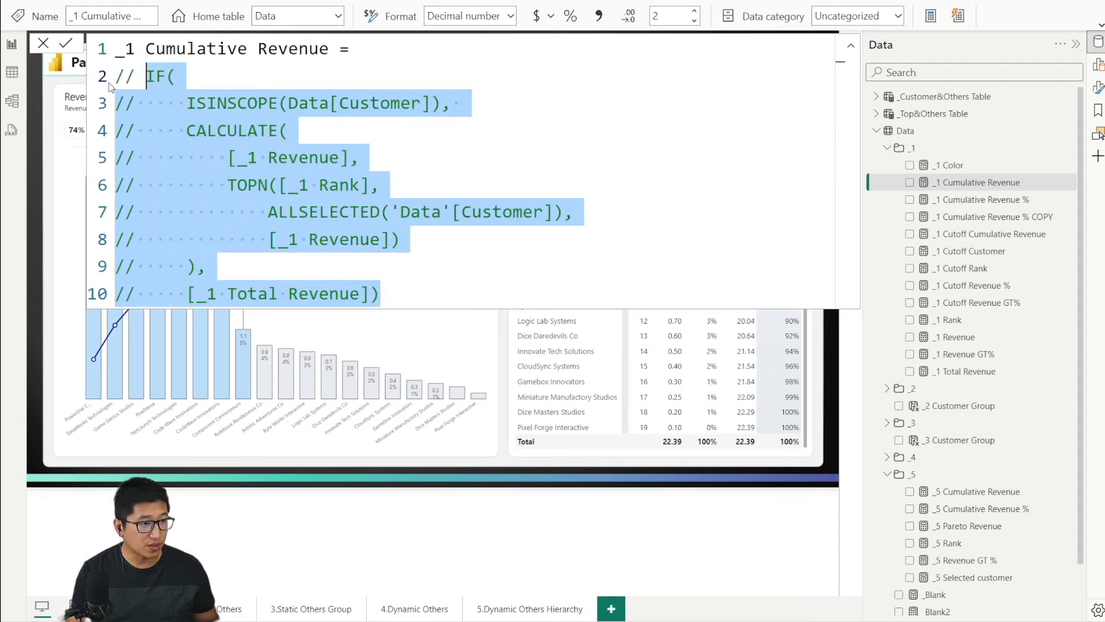
key(ctrl+slash)
click(205, 150)
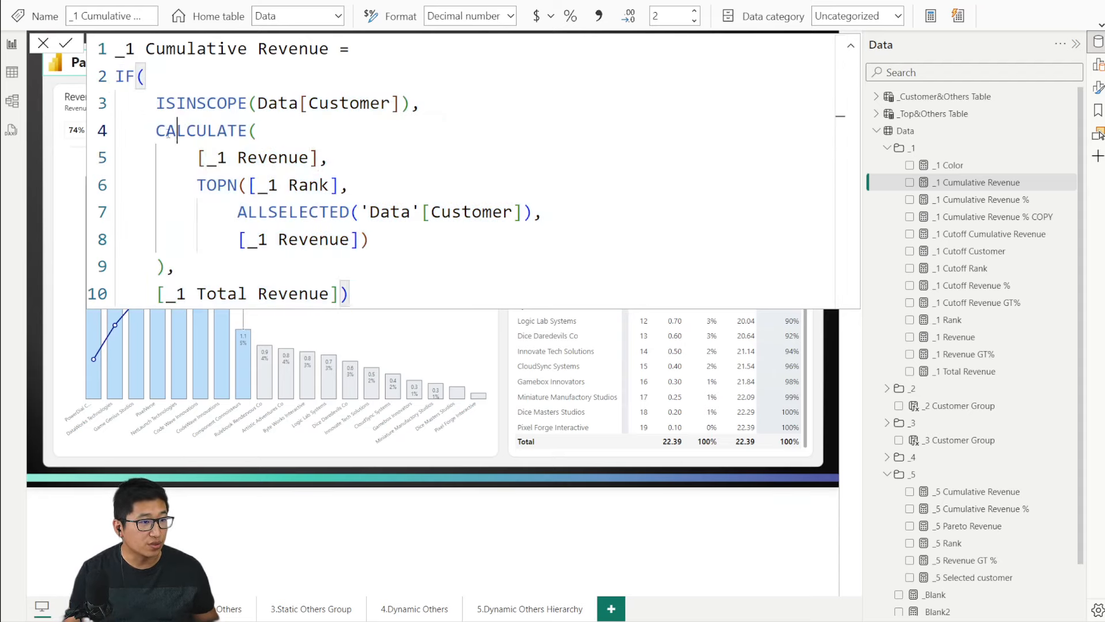
Step: Examine the TOPN expression in _1 Cumulative Revenue, covering its _1 Rank, ALLSELECTED customer and _1 Revenue arguments
drag(197, 185, 360, 239)
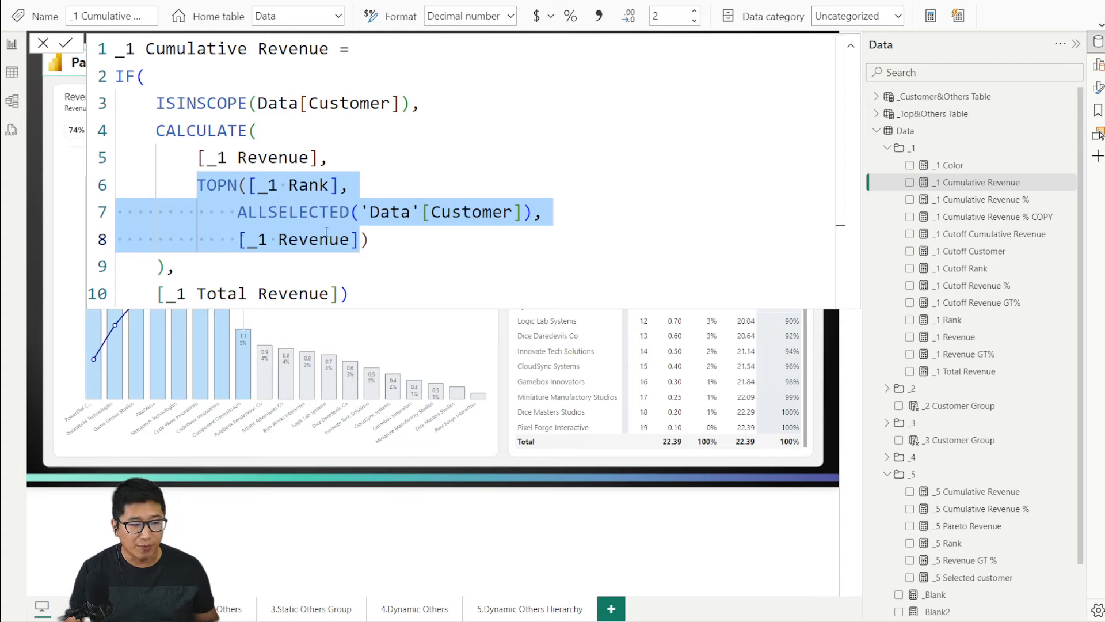
click(239, 208)
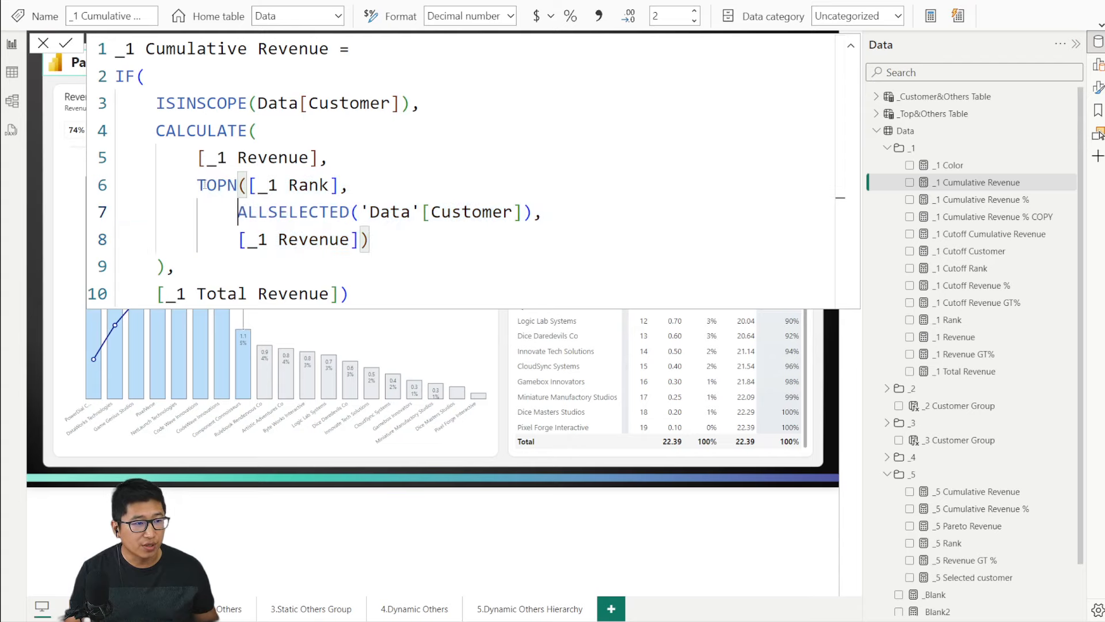
drag(207, 185, 229, 186)
click(237, 185)
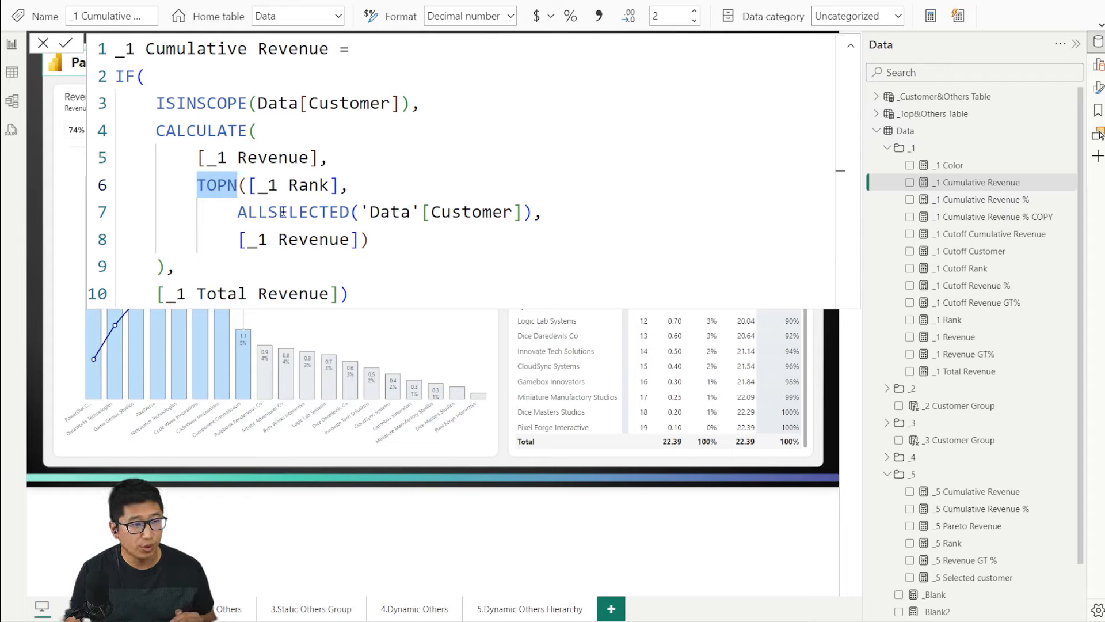
drag(247, 186, 340, 185)
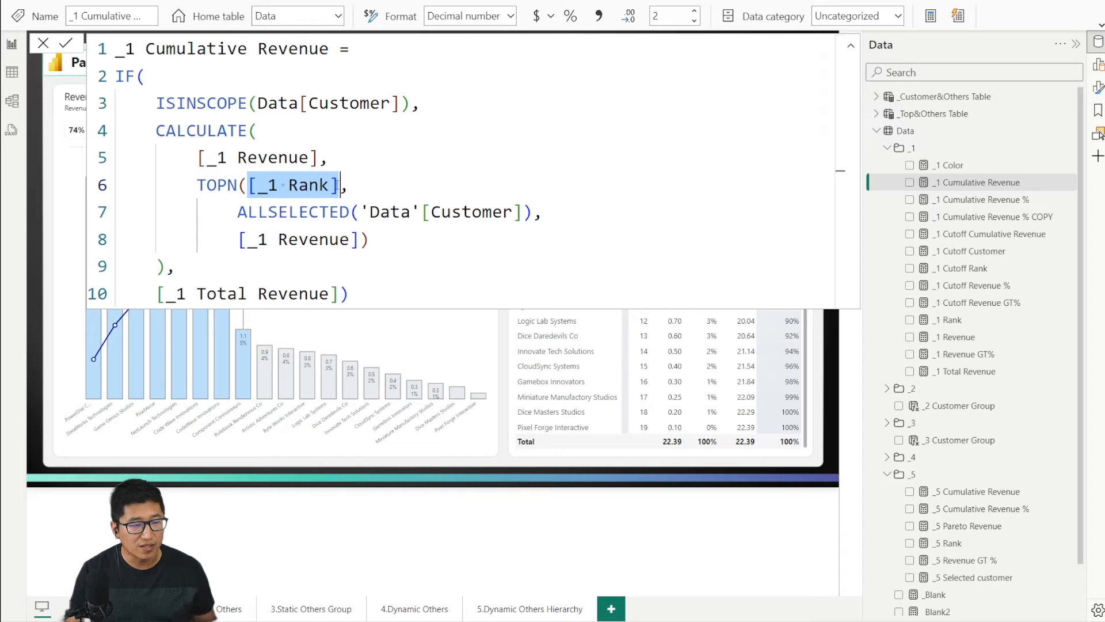
drag(239, 212, 534, 212)
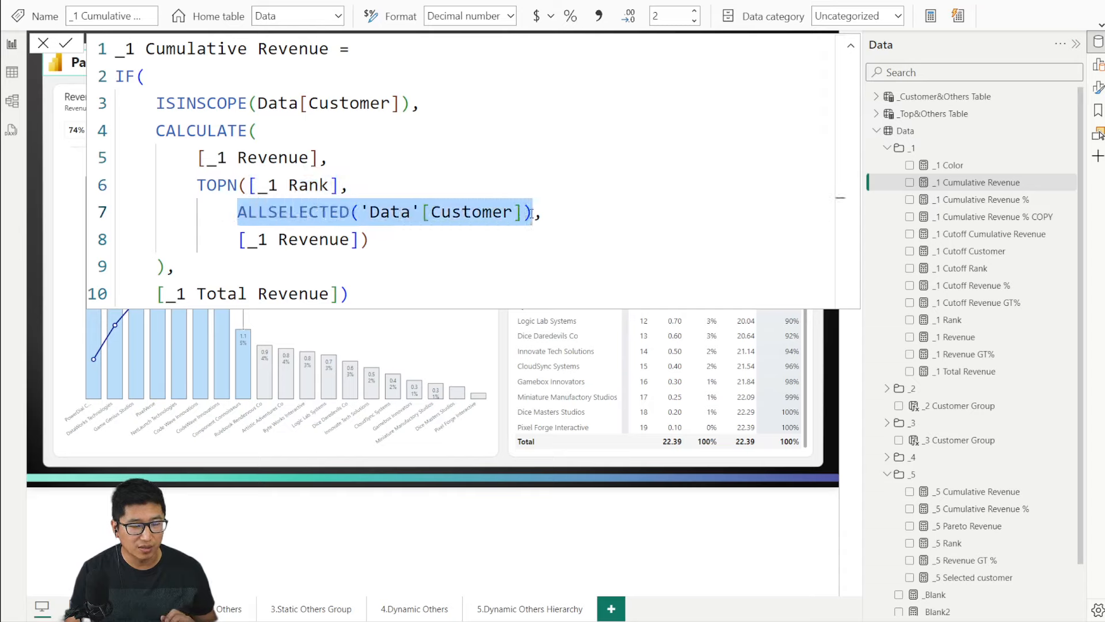
drag(239, 239, 360, 240)
click(396, 246)
drag(198, 184, 362, 236)
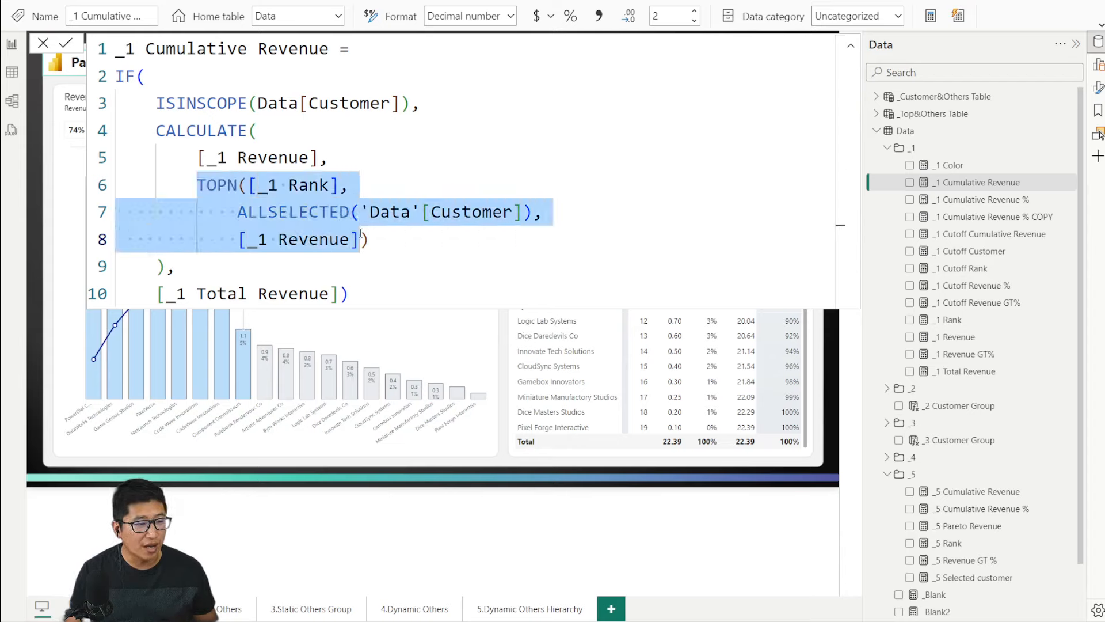
Step: Review how TOPN over ALLSELECTED customers fits into the whole _1 Cumulative Revenue expression, and close the formula without changes
drag(372, 293, 117, 80)
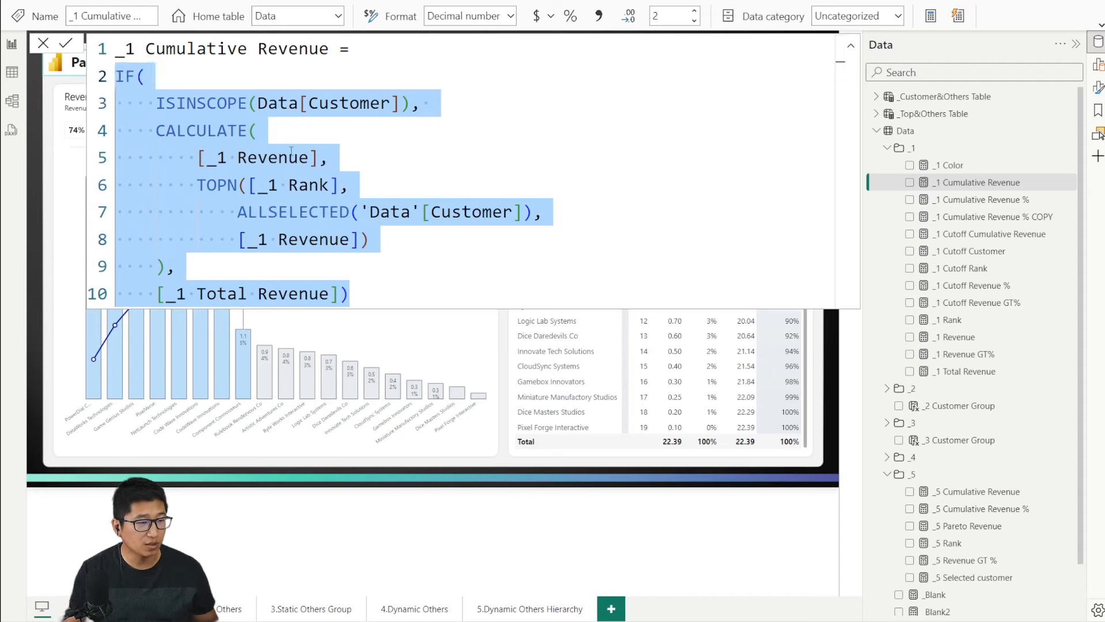
click(301, 160)
drag(206, 185, 362, 239)
click(376, 241)
drag(199, 181, 328, 239)
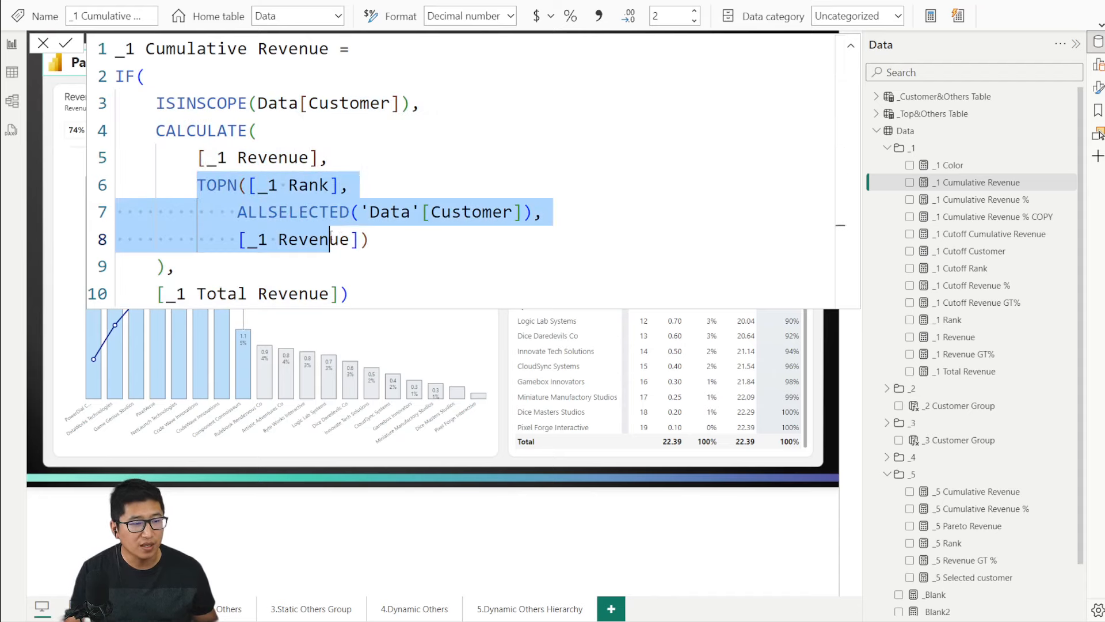
click(410, 213)
drag(241, 210, 536, 214)
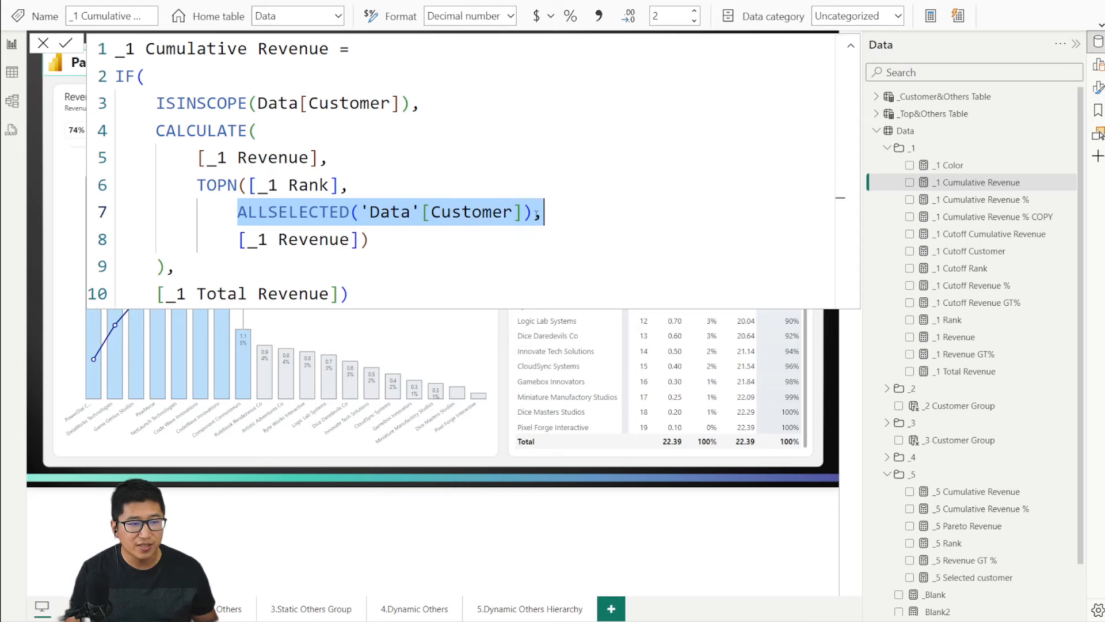
click(44, 44)
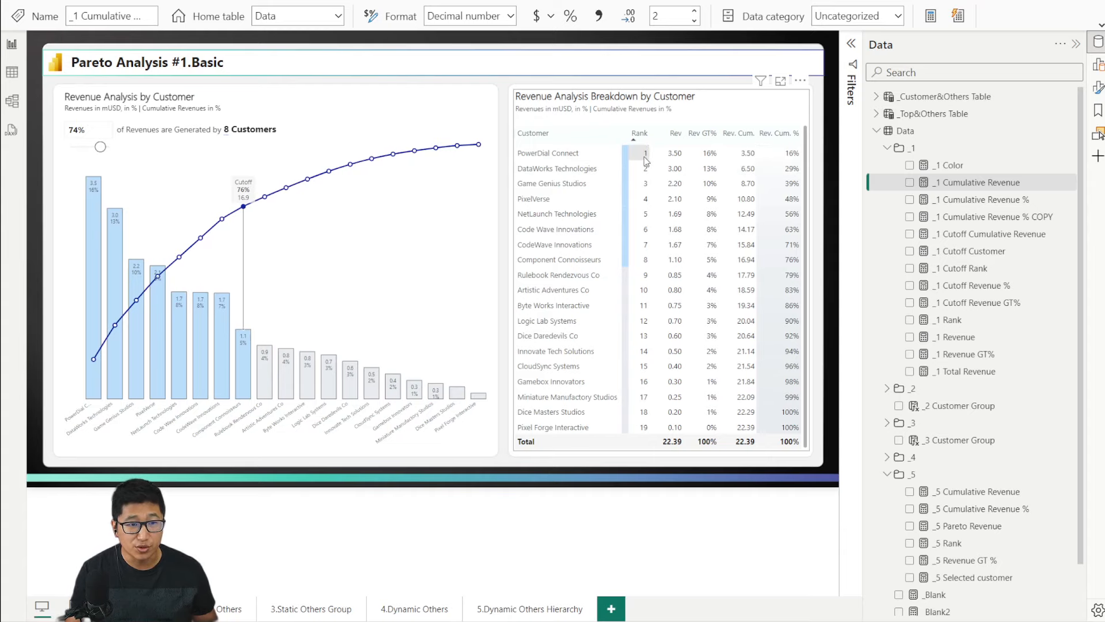
Step: Examine the CALCULATE block of _1 Cumulative Revenue against the ranks and cumulative revenues in the customer breakdown table, leaving the formula unchanged
click(962, 184)
drag(154, 128, 395, 255)
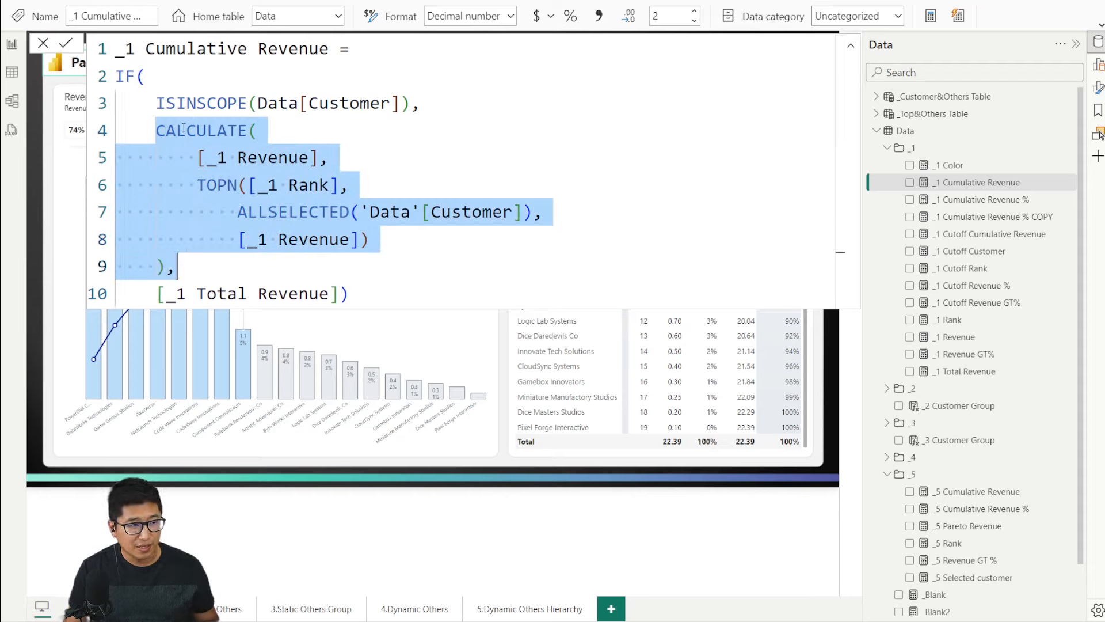
click(271, 154)
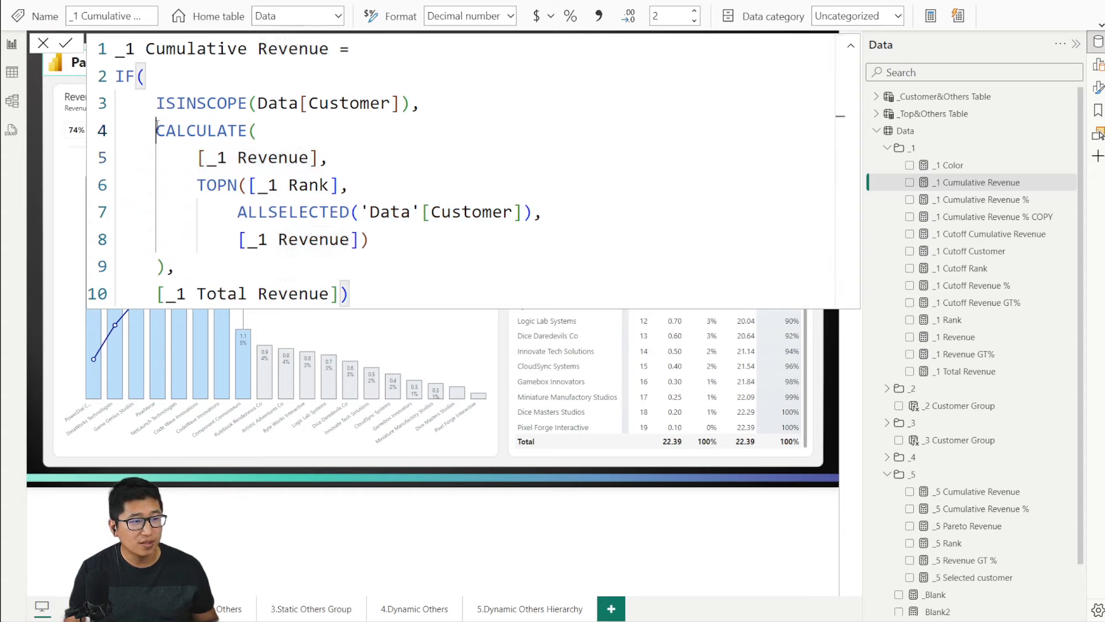
drag(155, 127, 177, 265)
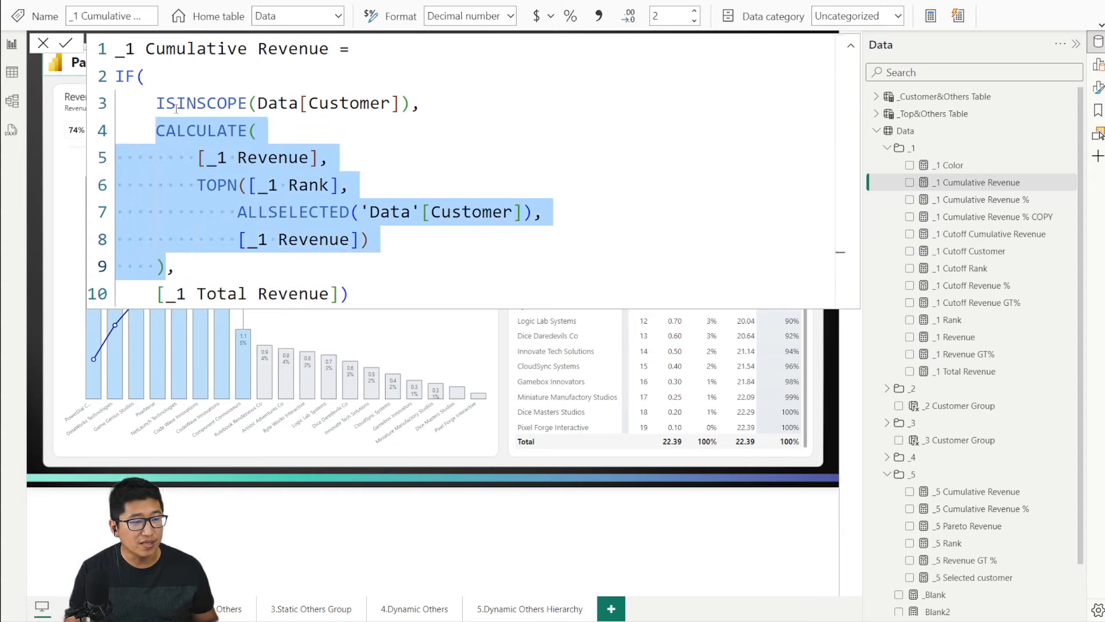
drag(196, 154, 324, 157)
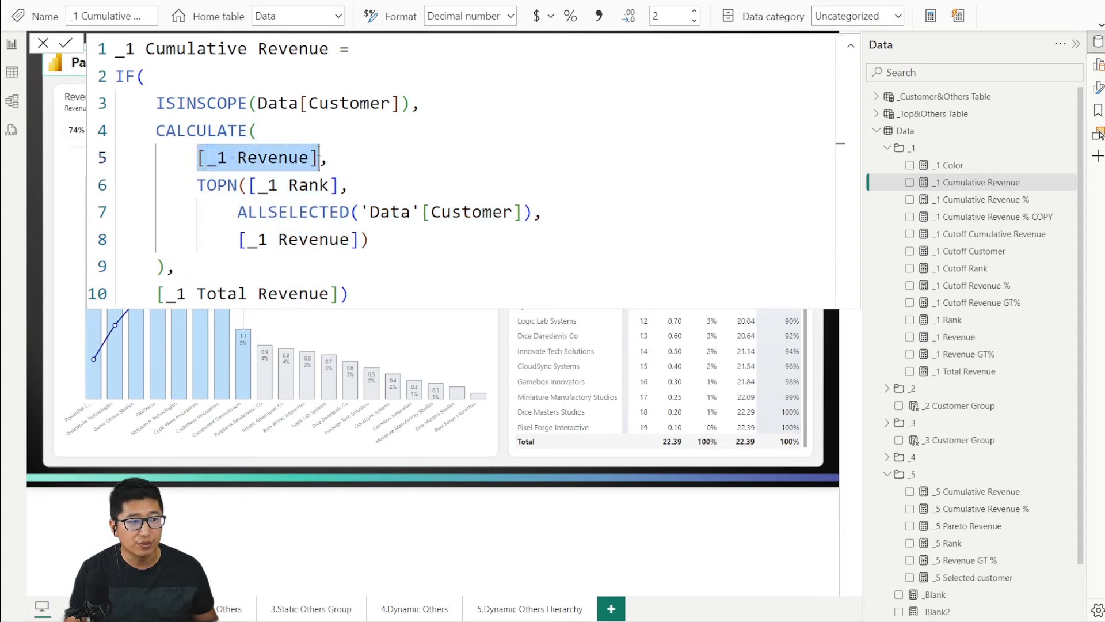
drag(369, 241, 148, 181)
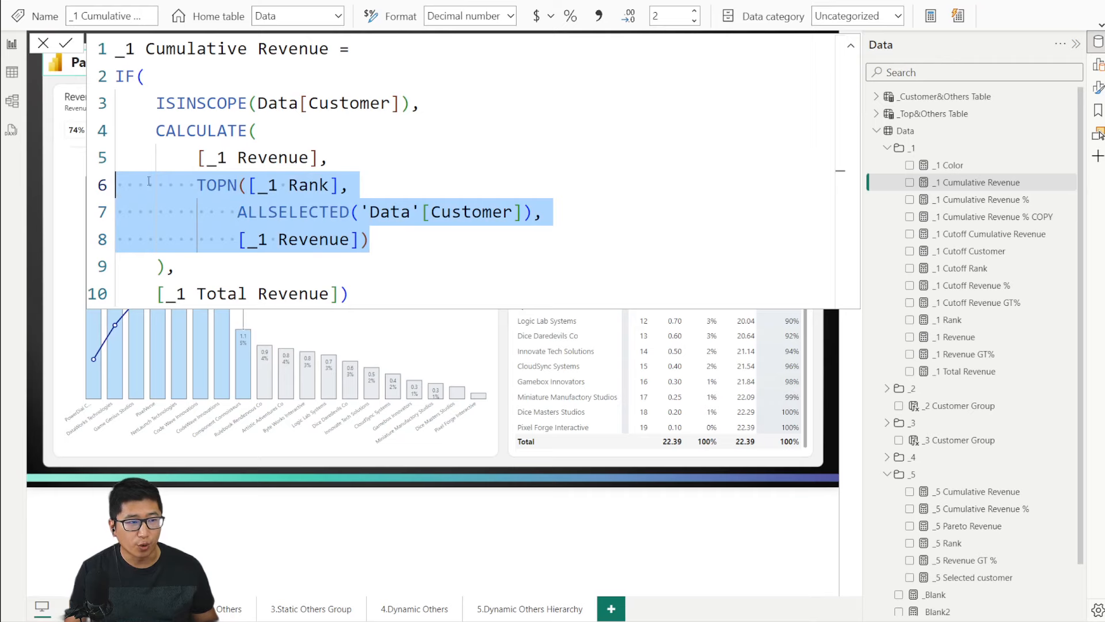
drag(248, 184, 340, 185)
click(66, 44)
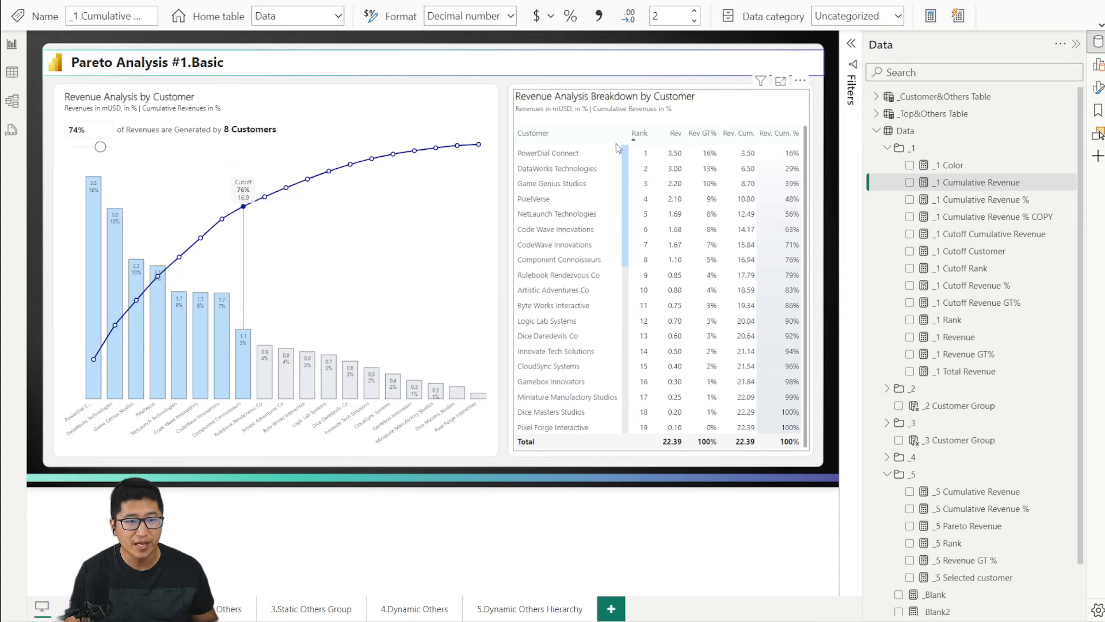
click(943, 169)
click(949, 183)
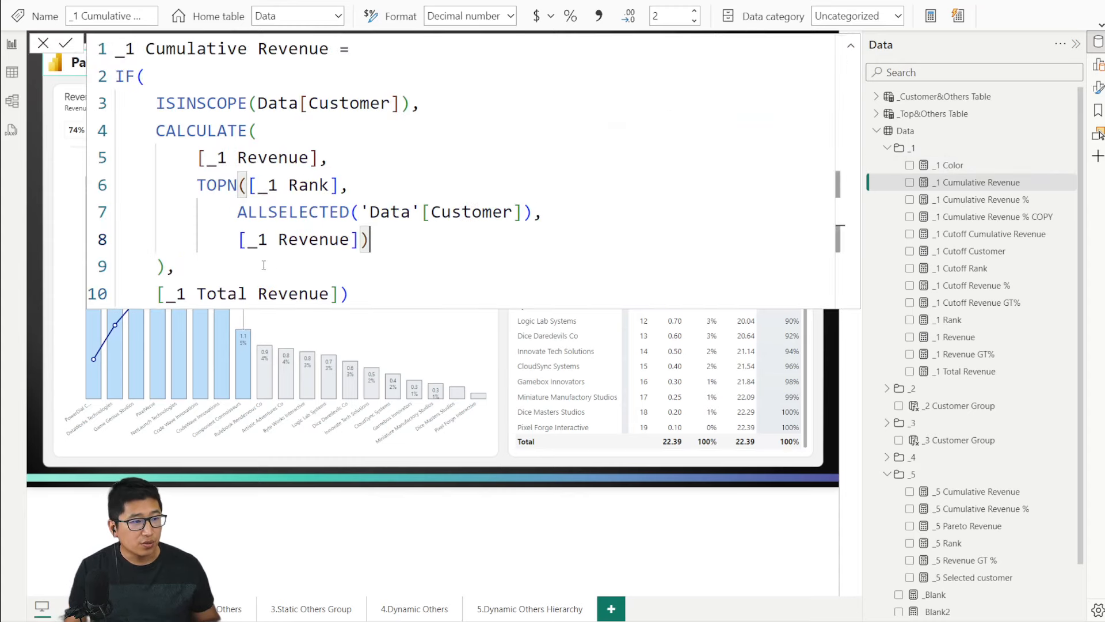
drag(264, 265, 59, 135)
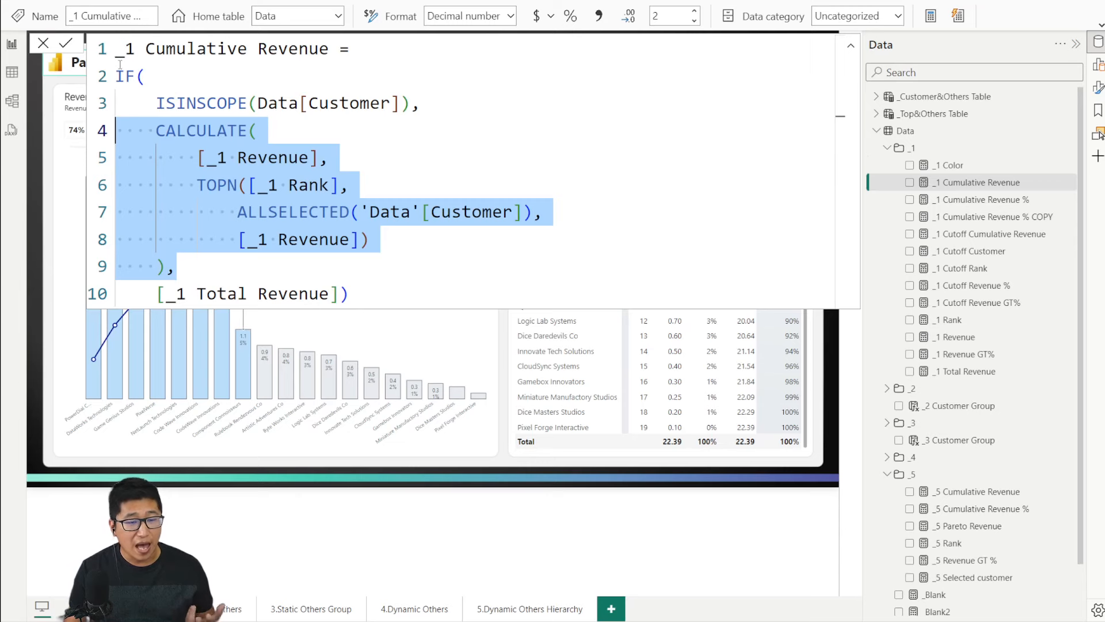
click(44, 44)
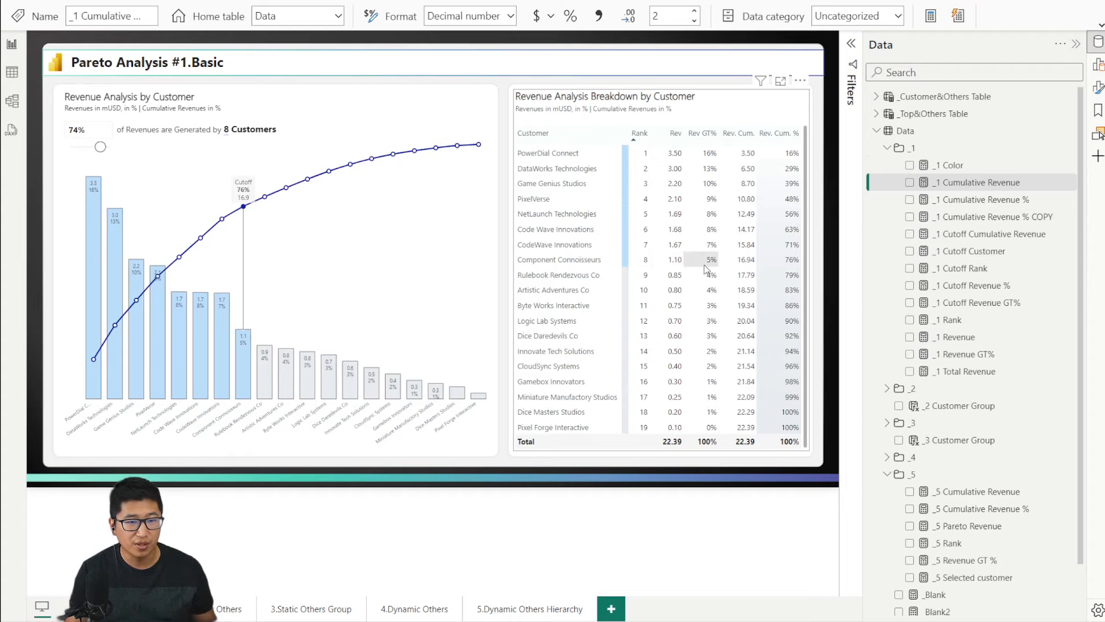
Step: Look at the _1 Cumulative Revenue % formula, and review the ISINSCOPE condition and _1 Rank argument in _1 Cumulative Revenue
click(978, 199)
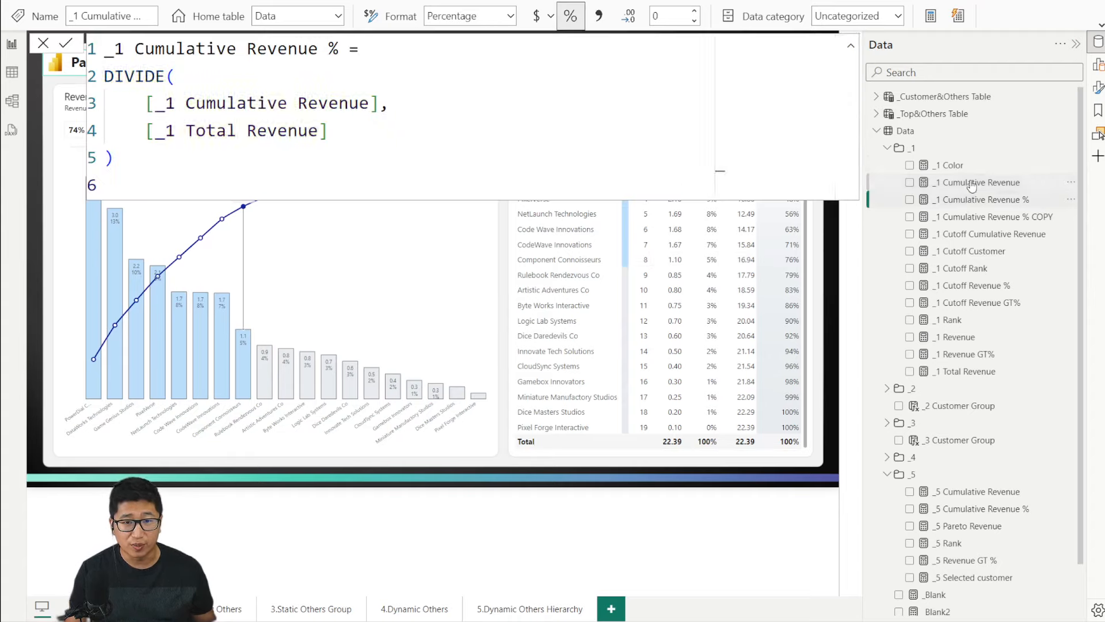
click(958, 182)
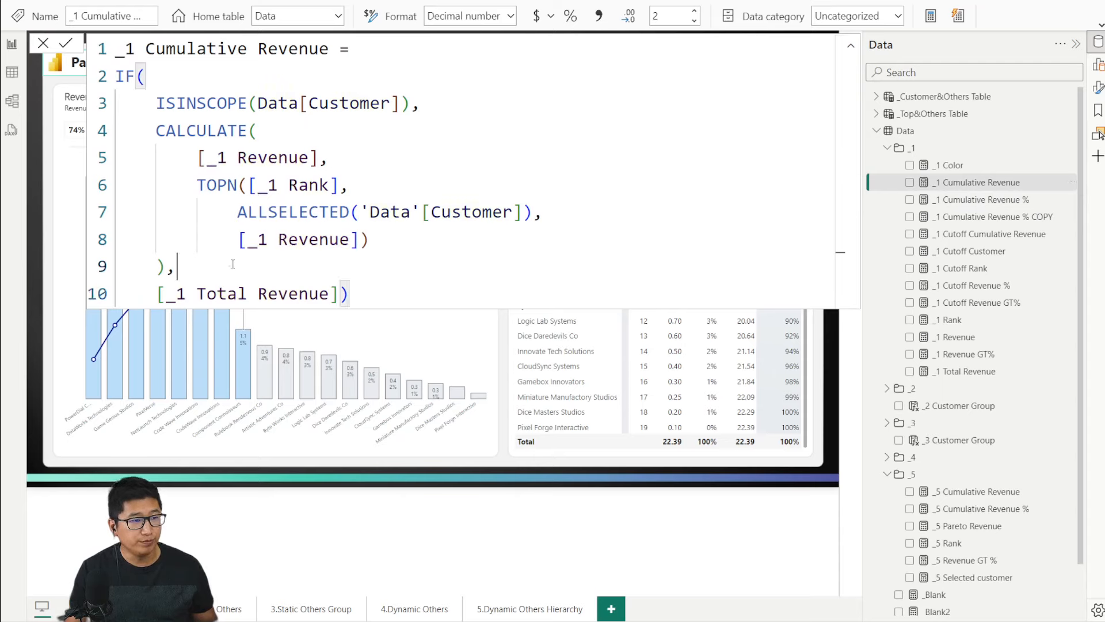
drag(175, 266, 89, 114)
drag(436, 104, 154, 111)
click(230, 78)
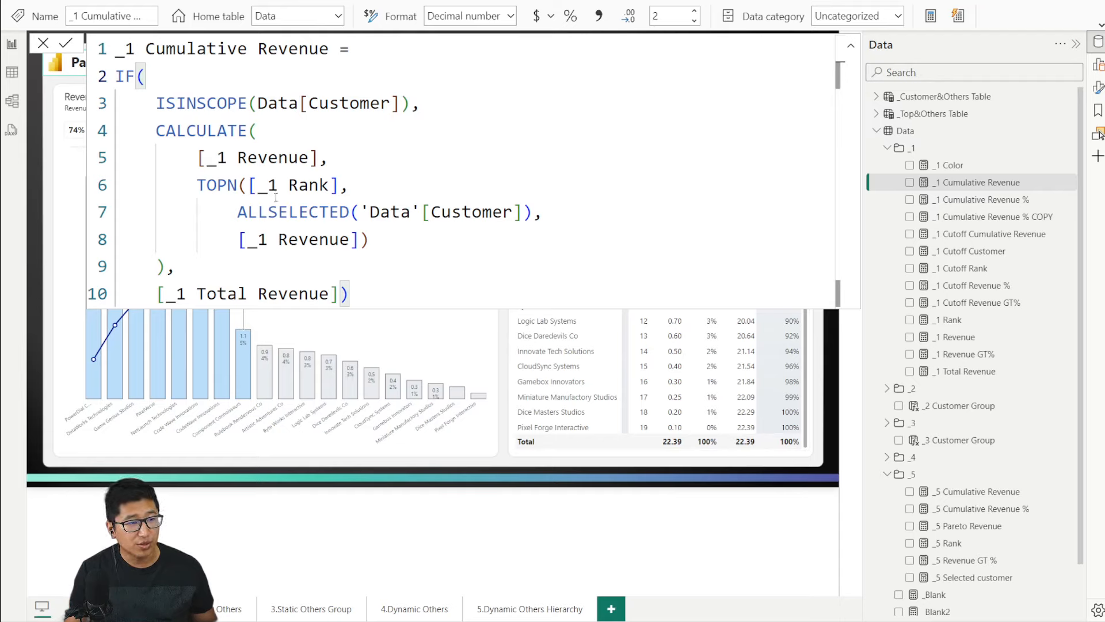
drag(227, 185, 340, 185)
click(267, 179)
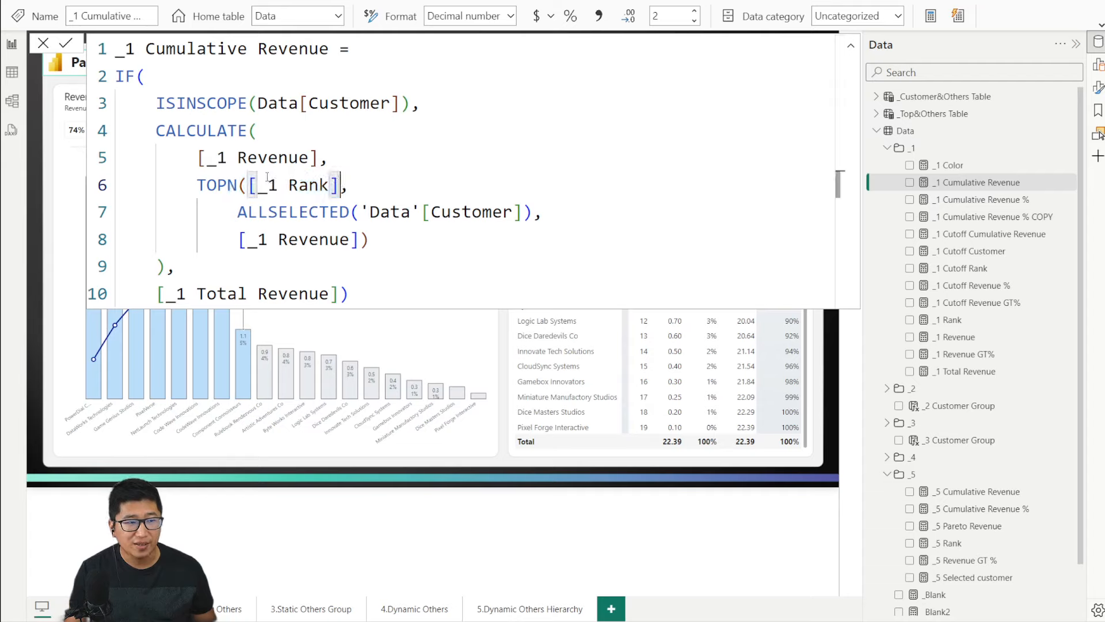
drag(248, 180, 357, 183)
click(358, 183)
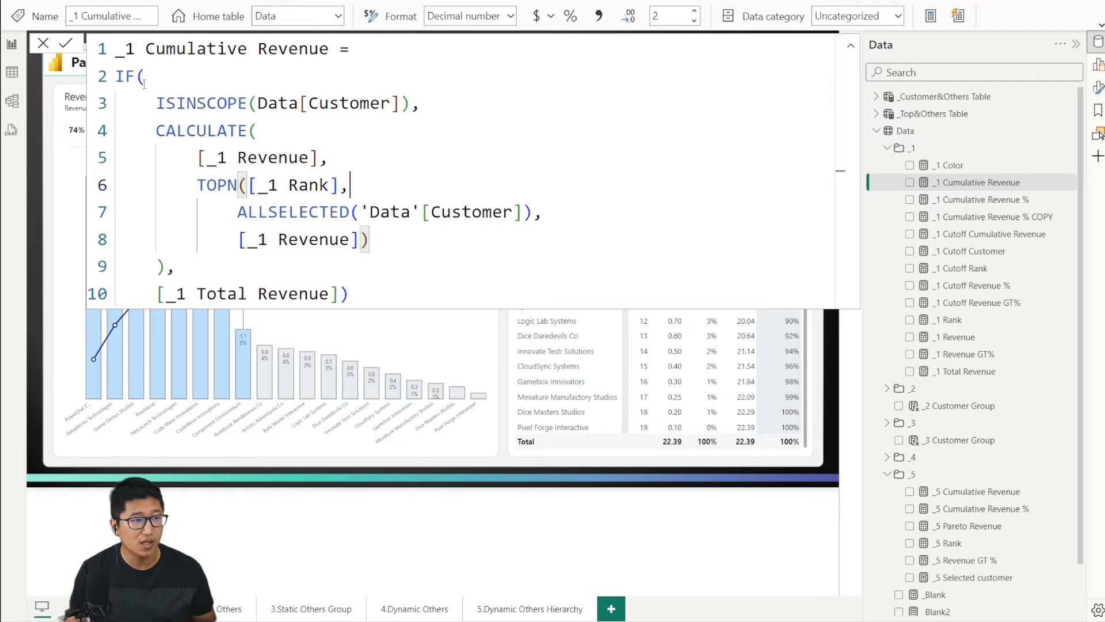
Step: Examine the IF branch returning _1 Total Revenue and the DIVIDE expression of _1 Cumulative Revenue %, closing the formula without changes
drag(115, 76, 443, 96)
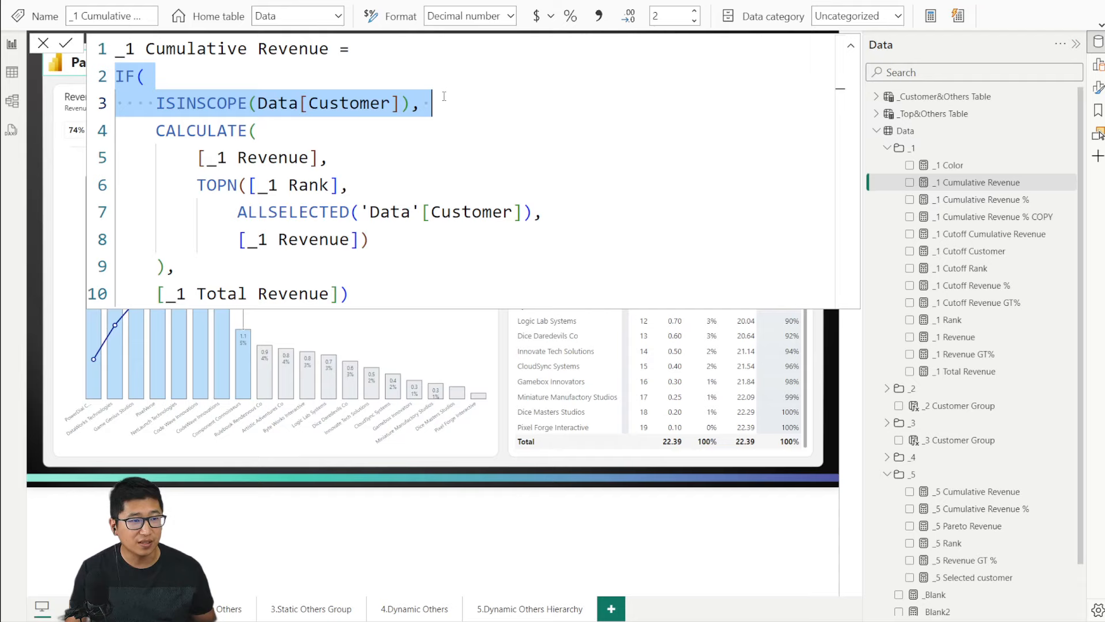
click(472, 104)
drag(157, 293, 344, 287)
click(455, 294)
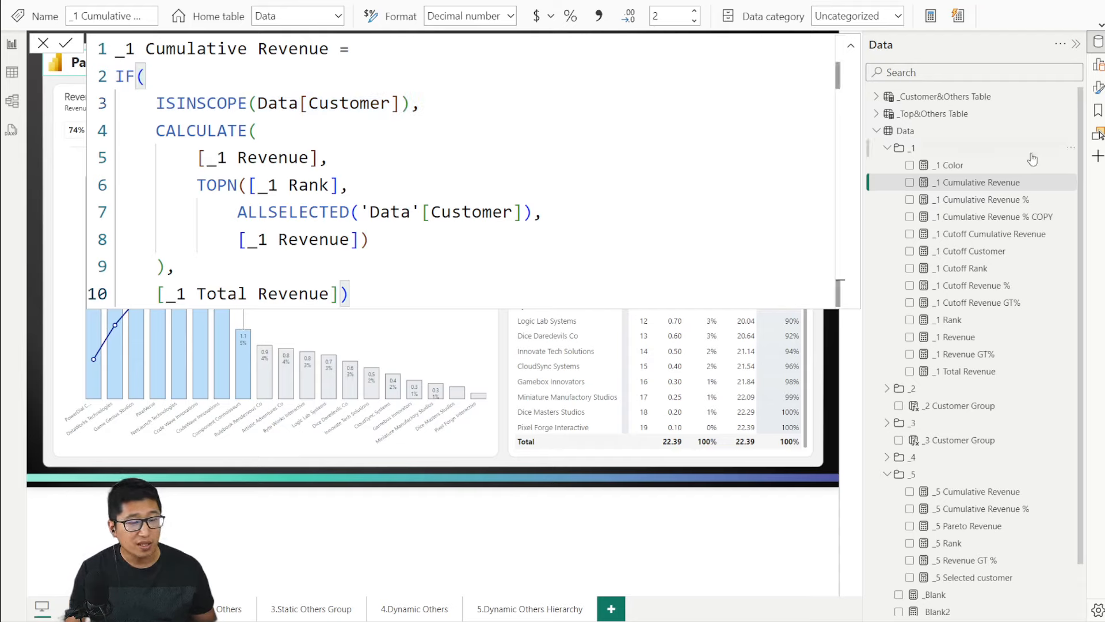
click(1041, 201)
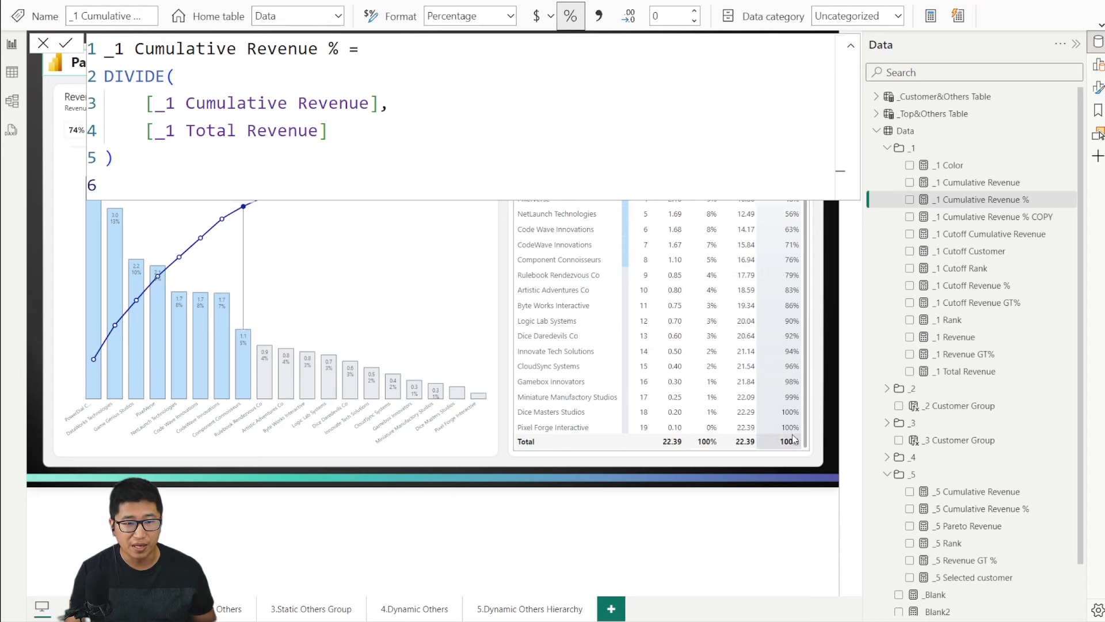
click(46, 44)
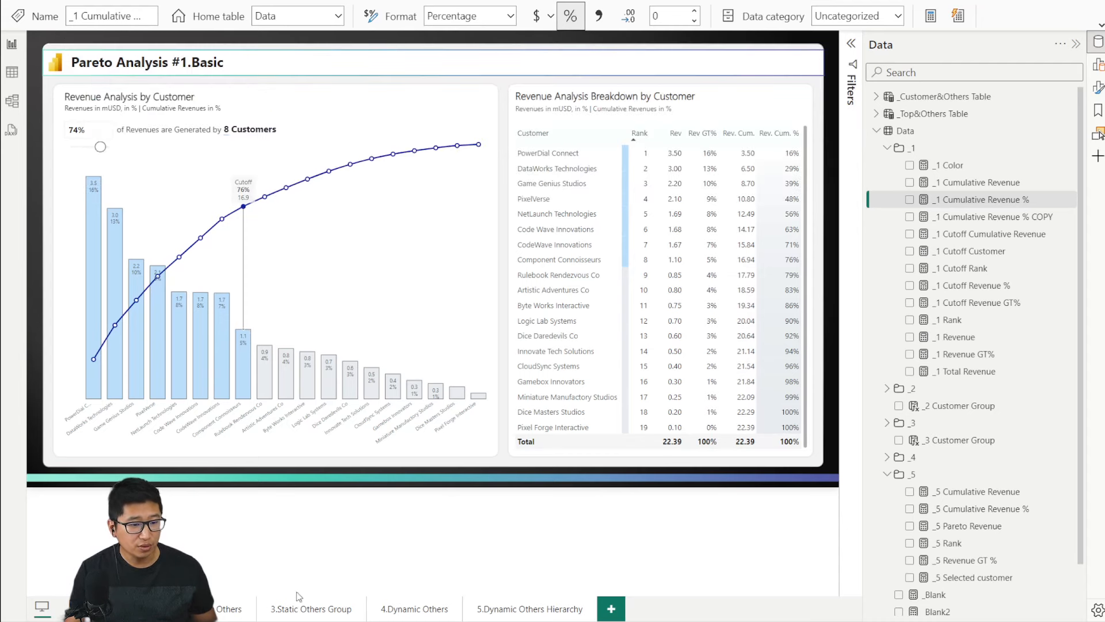
Step: Switch to the starter report and add _1 Cumulative Revenue and _1 Cumulative Revenue % to the customer matrix
mouse_move(260, 620)
click(249, 552)
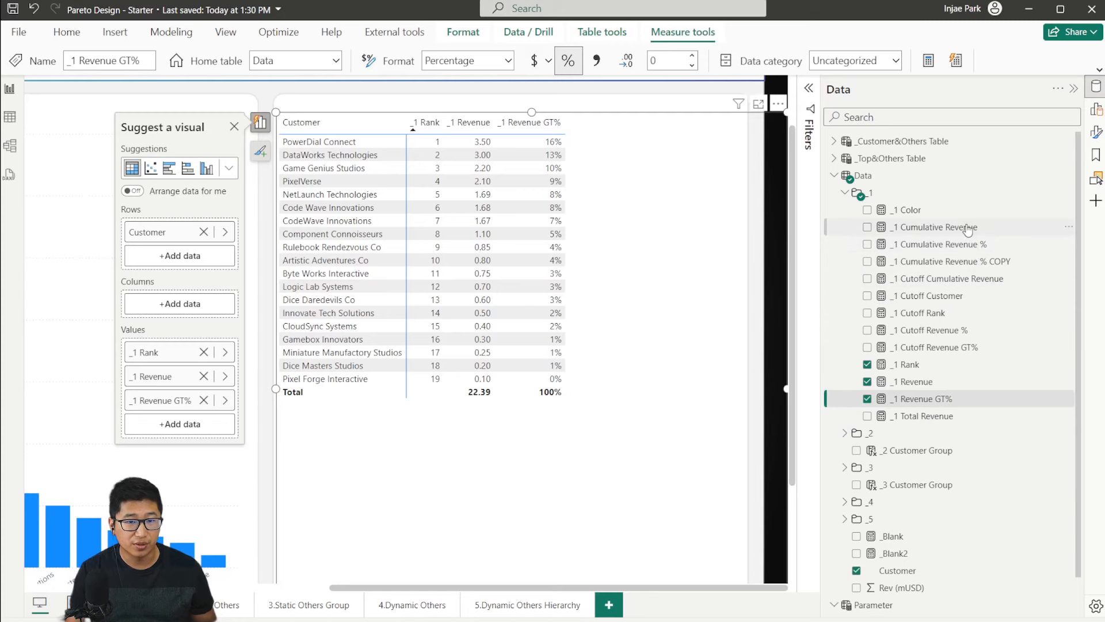
drag(964, 227, 662, 248)
drag(931, 246, 691, 249)
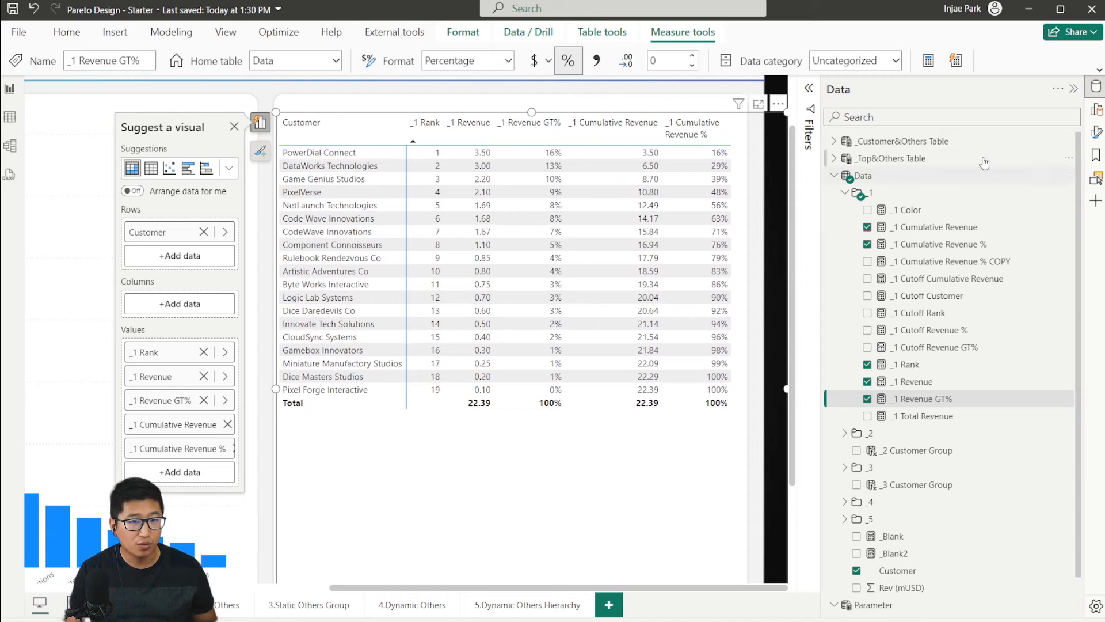
Step: Rename the matrix's value fields as Rank, Rev, Rev GT%, Rev. Cum. and Rev. Cum. %
click(1096, 131)
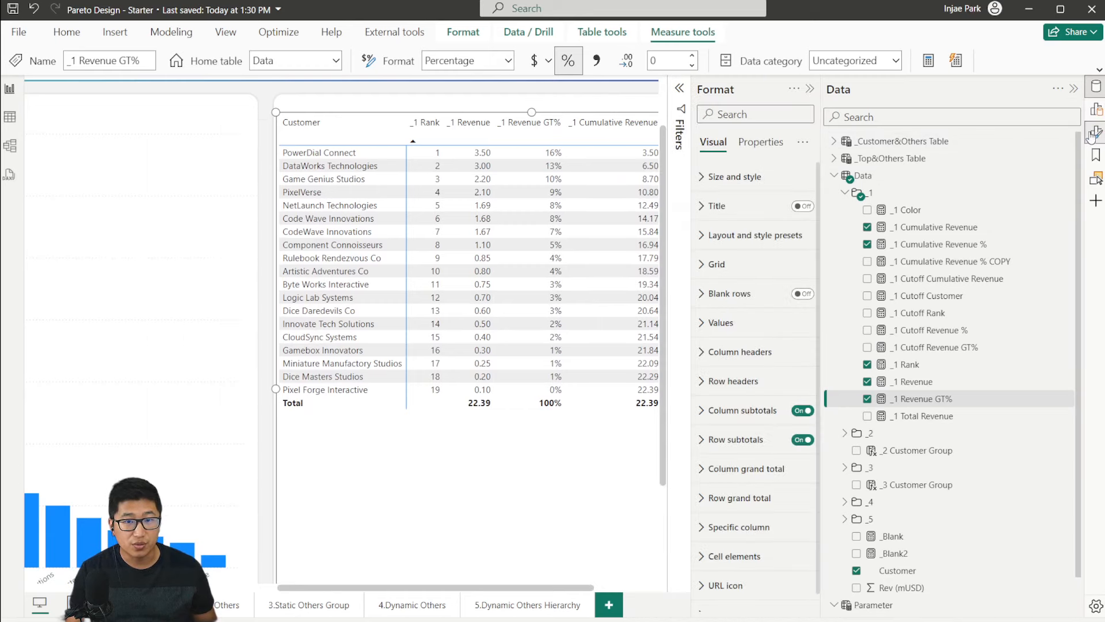
click(1073, 89)
click(1097, 109)
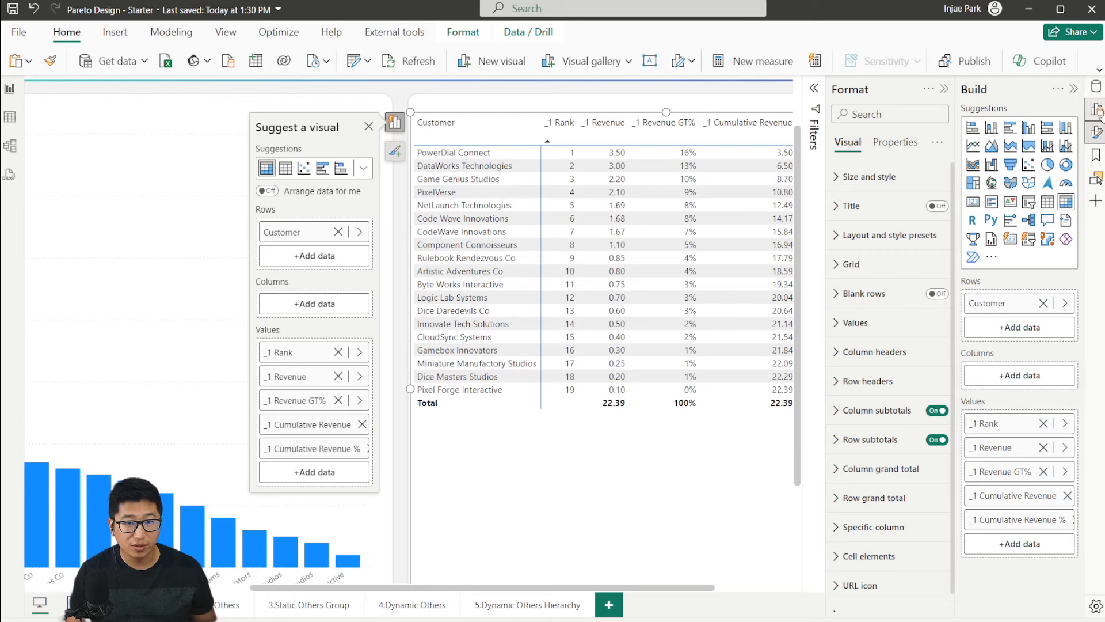
double_click(995, 424)
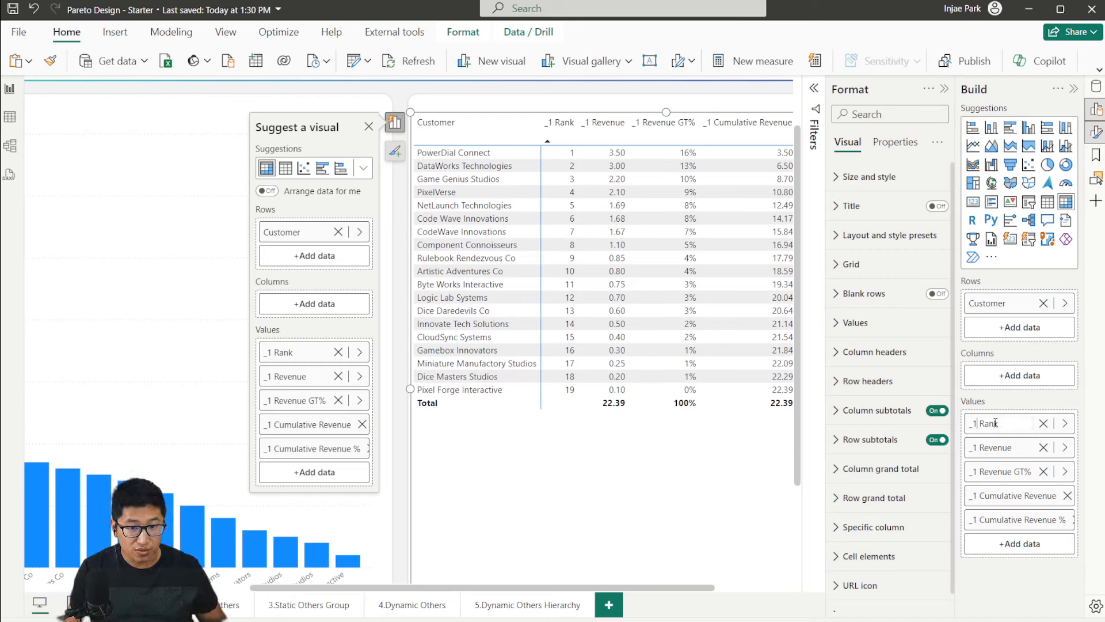
key(Return)
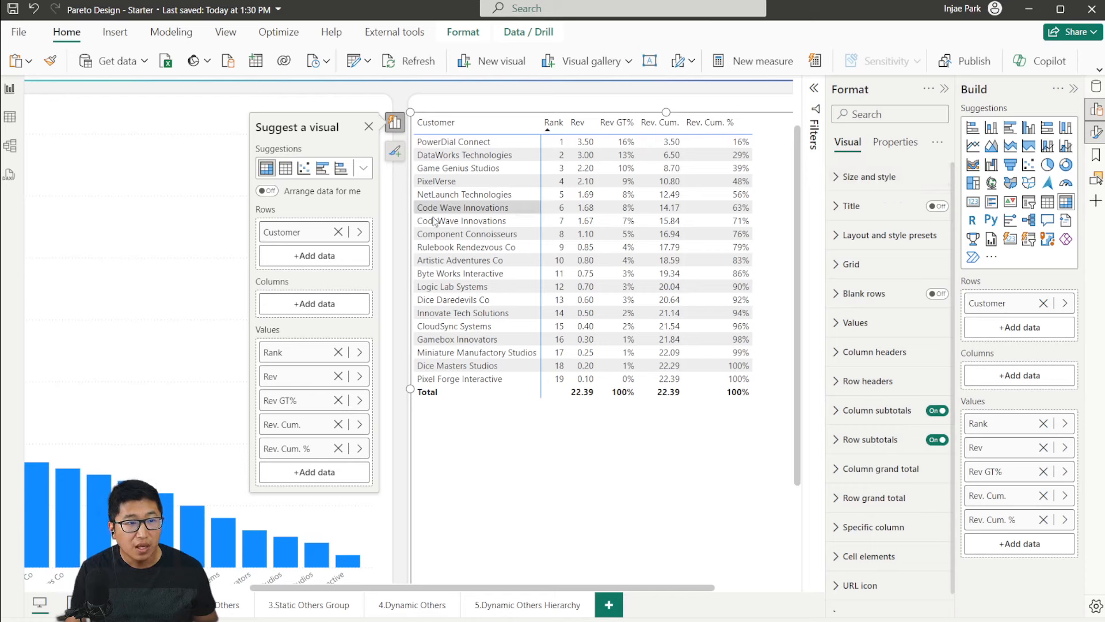
Step: Try the Minimal style preset on the customer matrix and settle on None
click(863, 178)
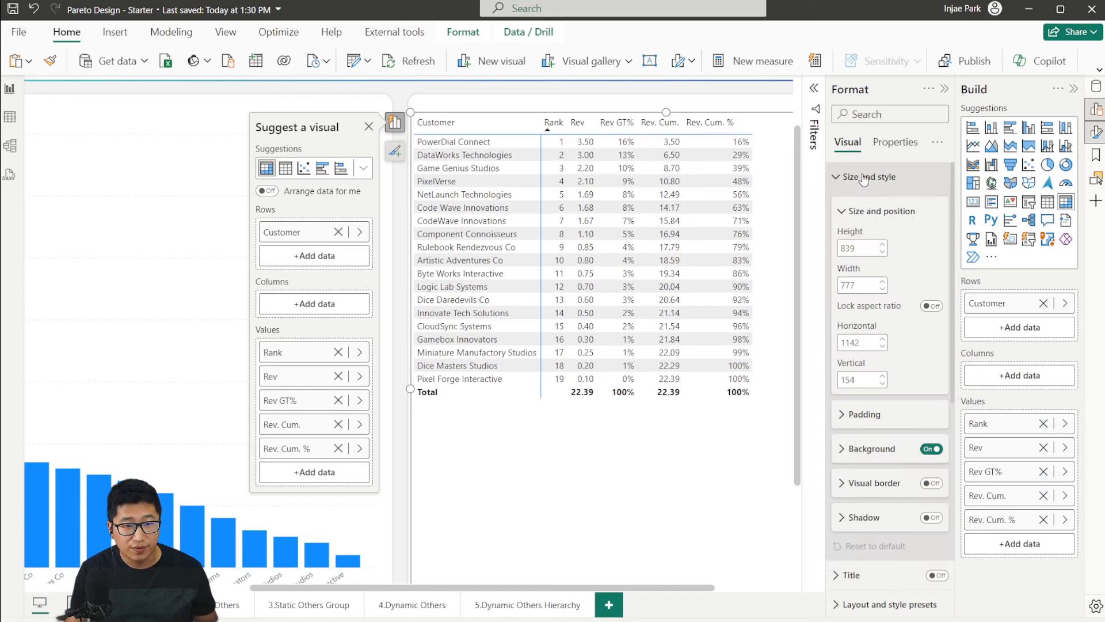
click(895, 177)
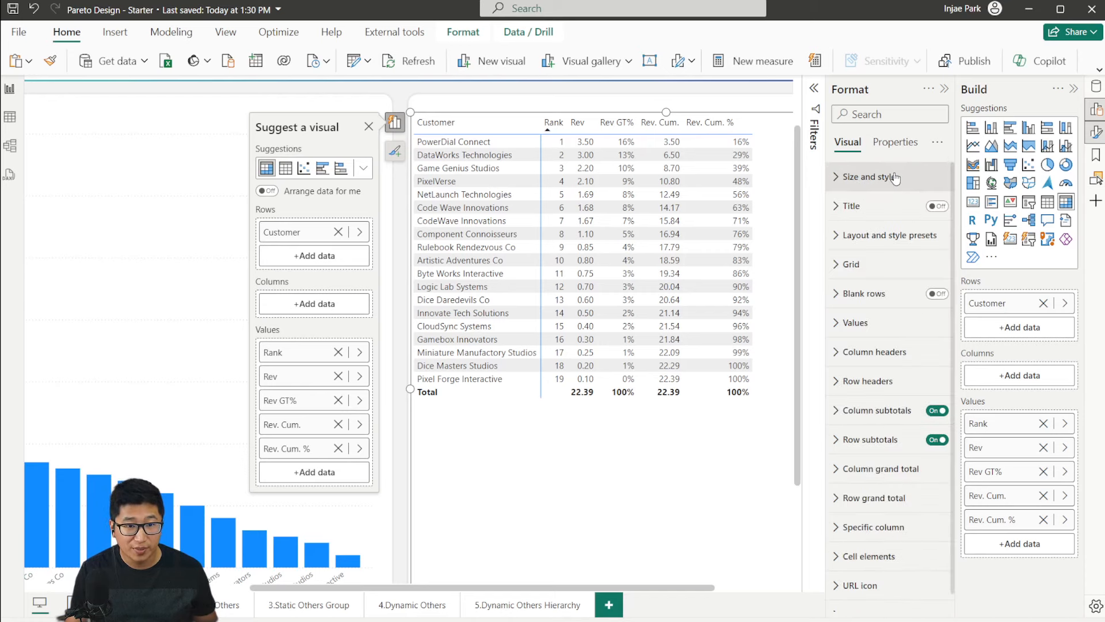
click(889, 236)
click(912, 285)
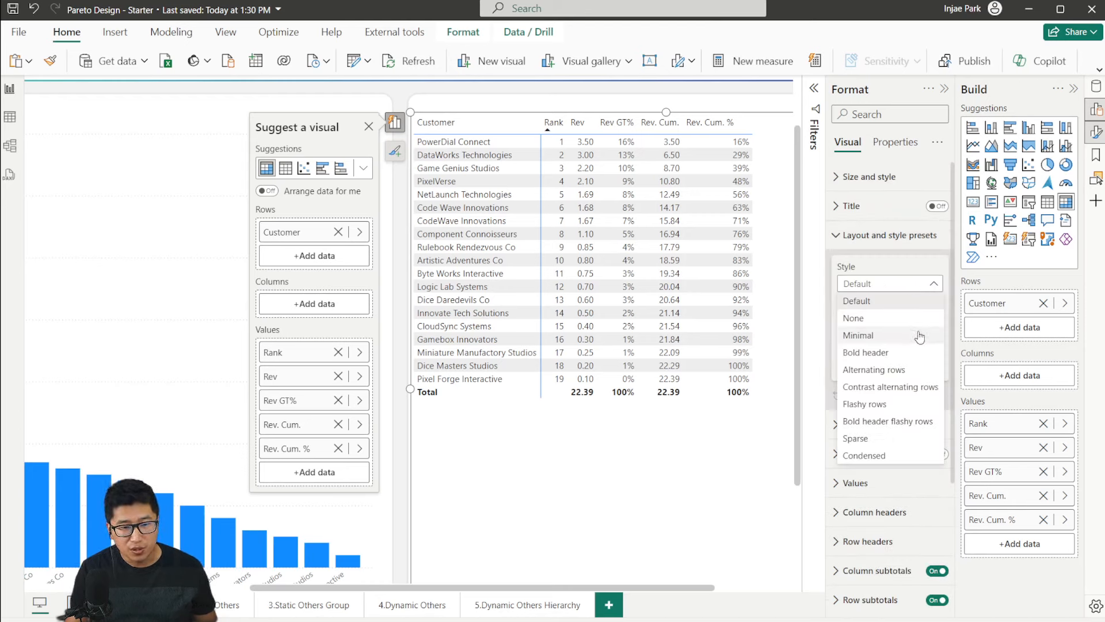
click(920, 336)
click(909, 283)
click(889, 317)
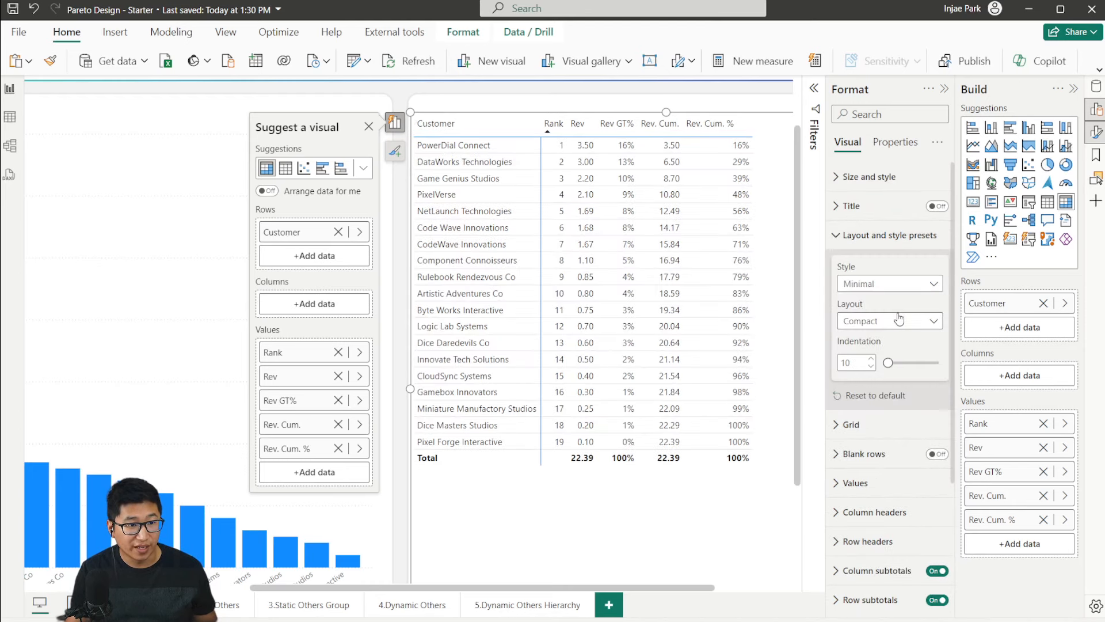
Step: Try the Outline and Tabular layouts on the customer matrix and return to Compact
click(856, 323)
click(886, 356)
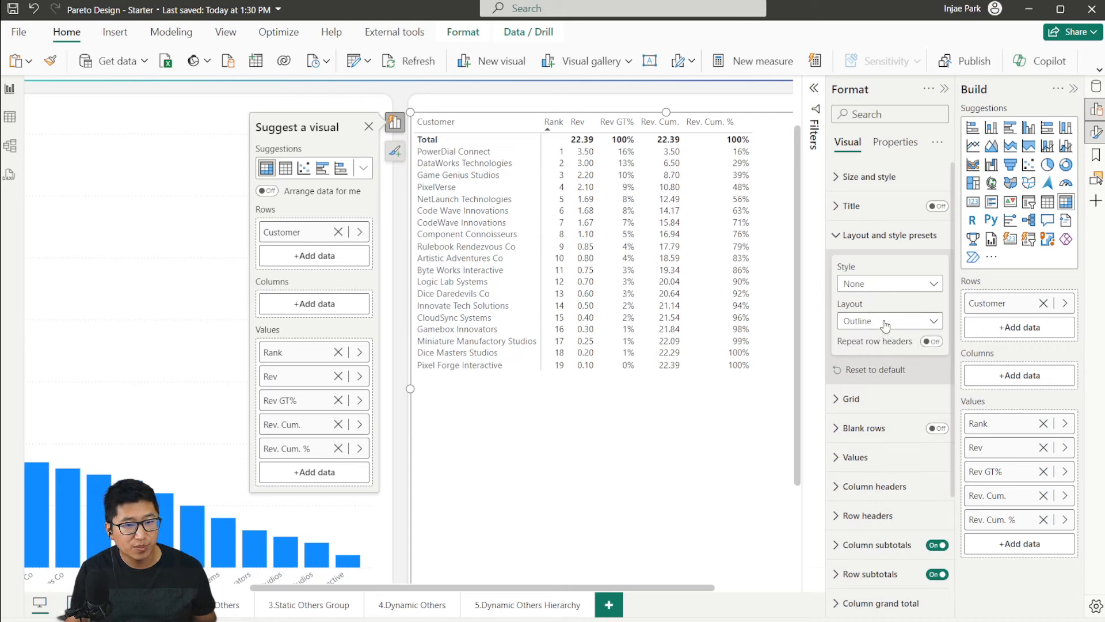
click(885, 326)
click(886, 373)
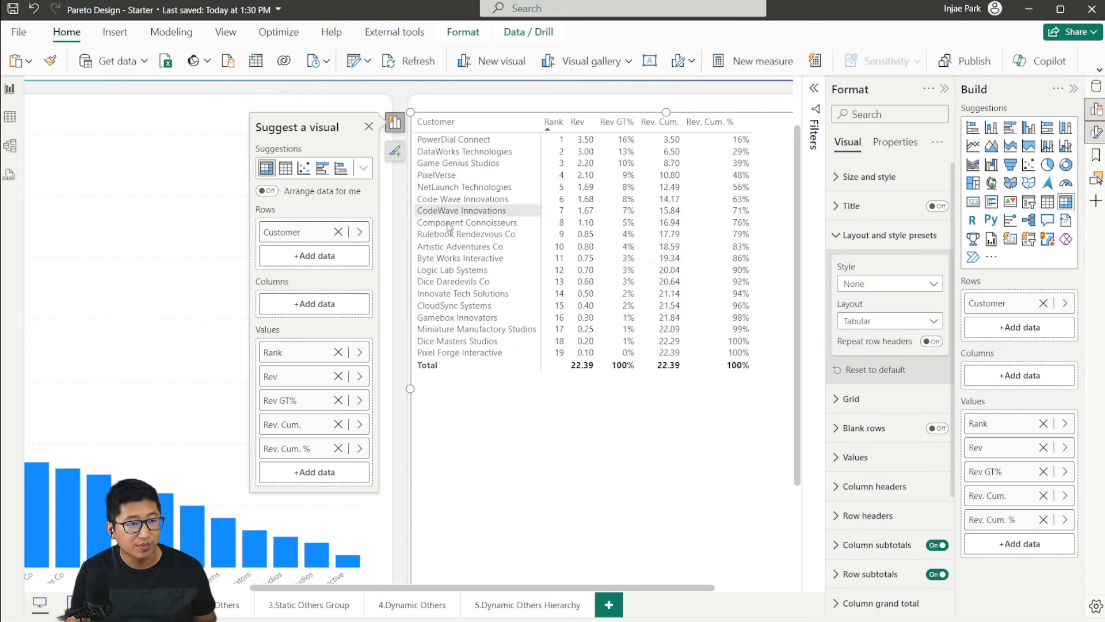
click(889, 323)
click(886, 336)
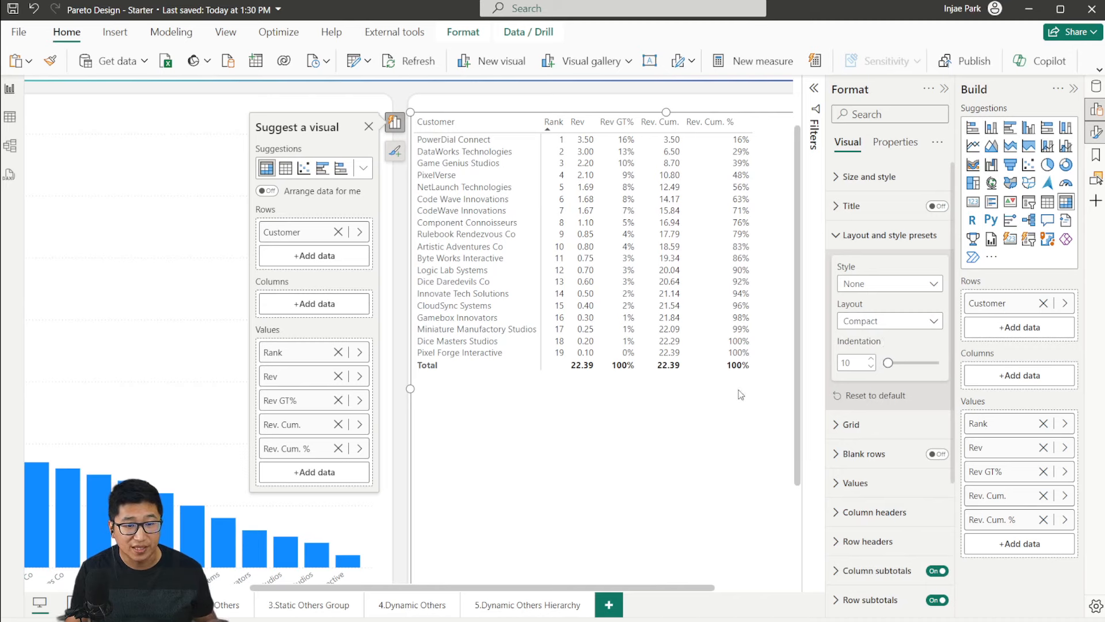
Step: Set the matrix's indentation to 0 and its grid row padding to 6
scroll(886, 391, down, 2)
drag(888, 290, 876, 289)
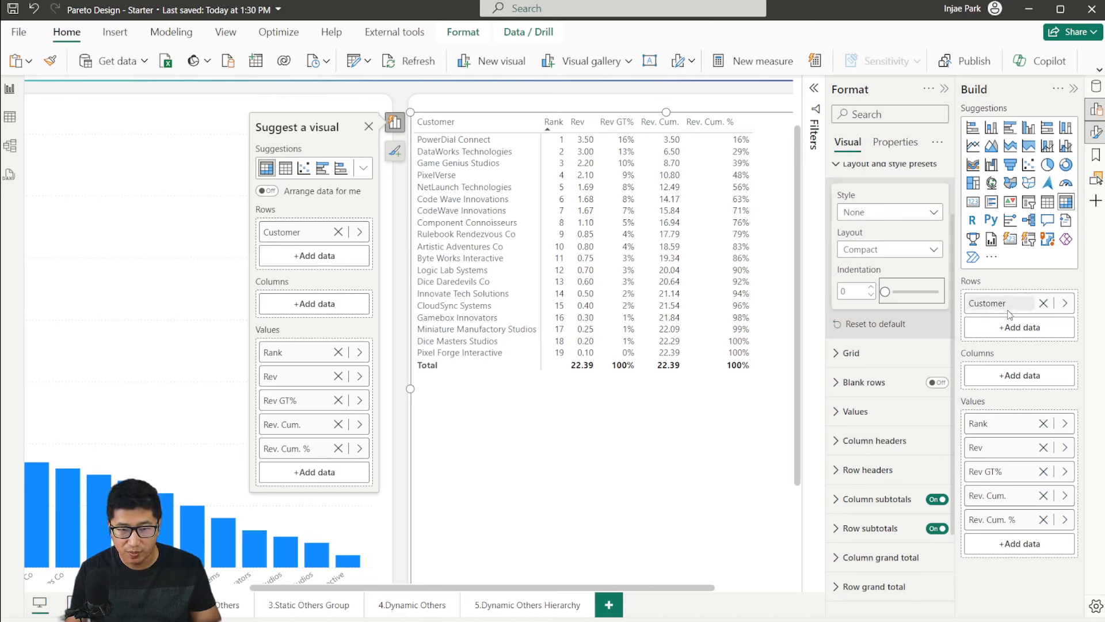
scroll(886, 353, down, 3)
click(852, 246)
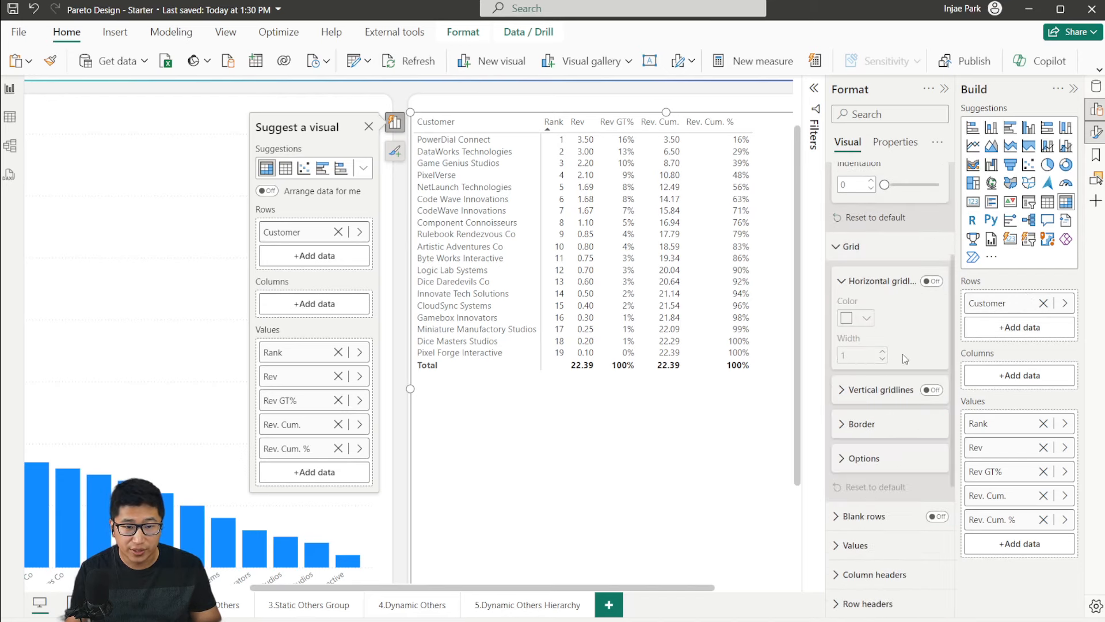
click(863, 458)
scroll(827, 426, down, 1)
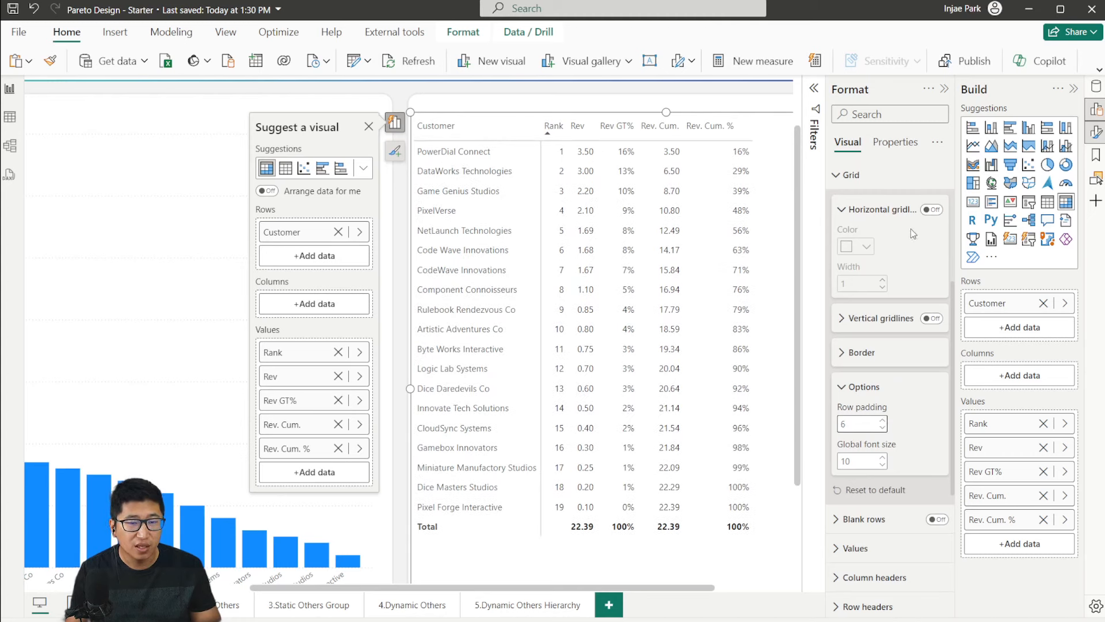
Step: Set the matrix's global font size to 12
scroll(912, 233, up, 5)
click(849, 429)
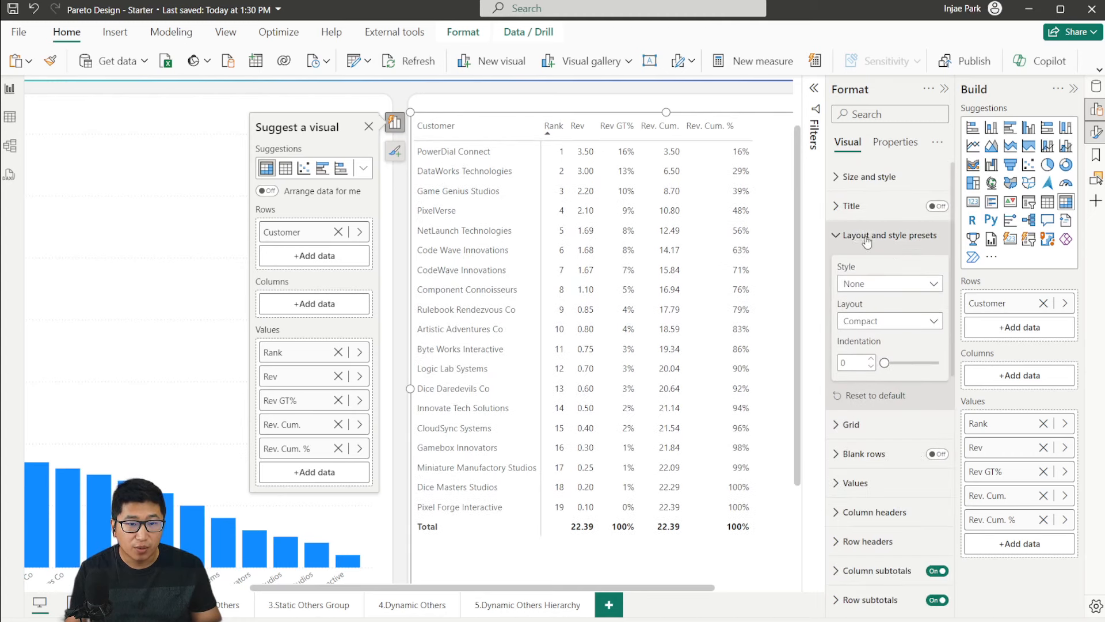
click(866, 236)
click(858, 262)
scroll(866, 489, down, 2)
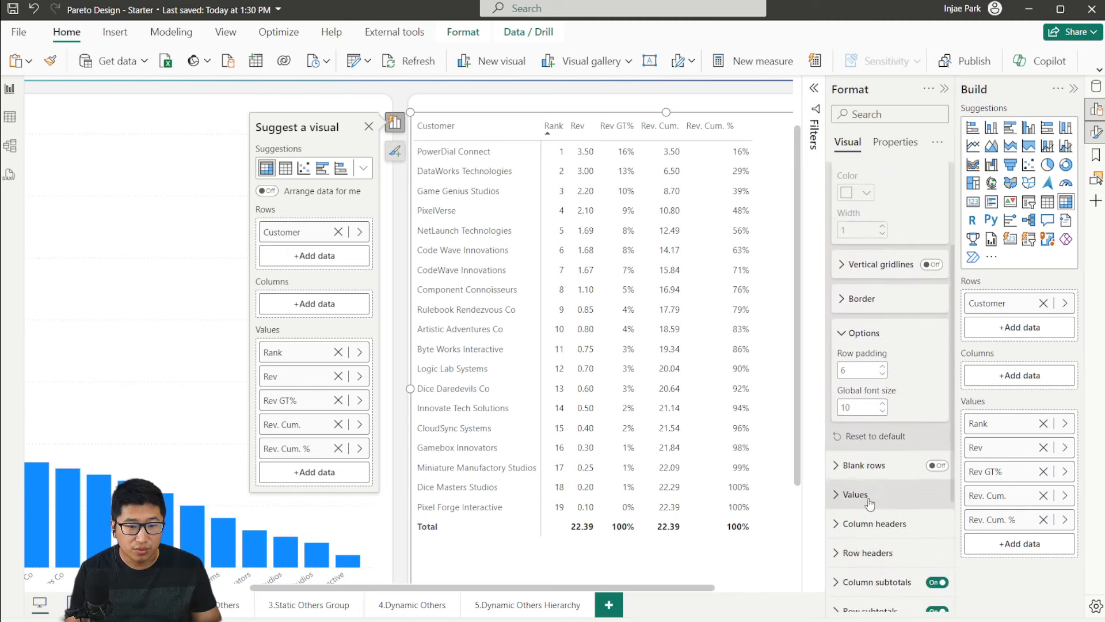
scroll(873, 342, up, 3)
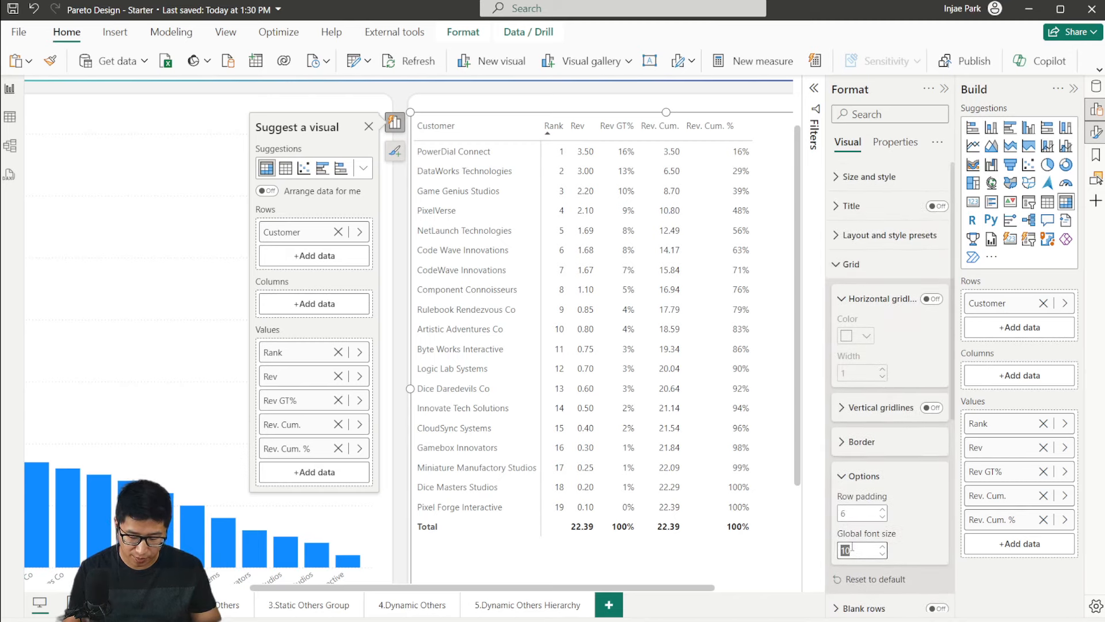
text(12)
key(Return)
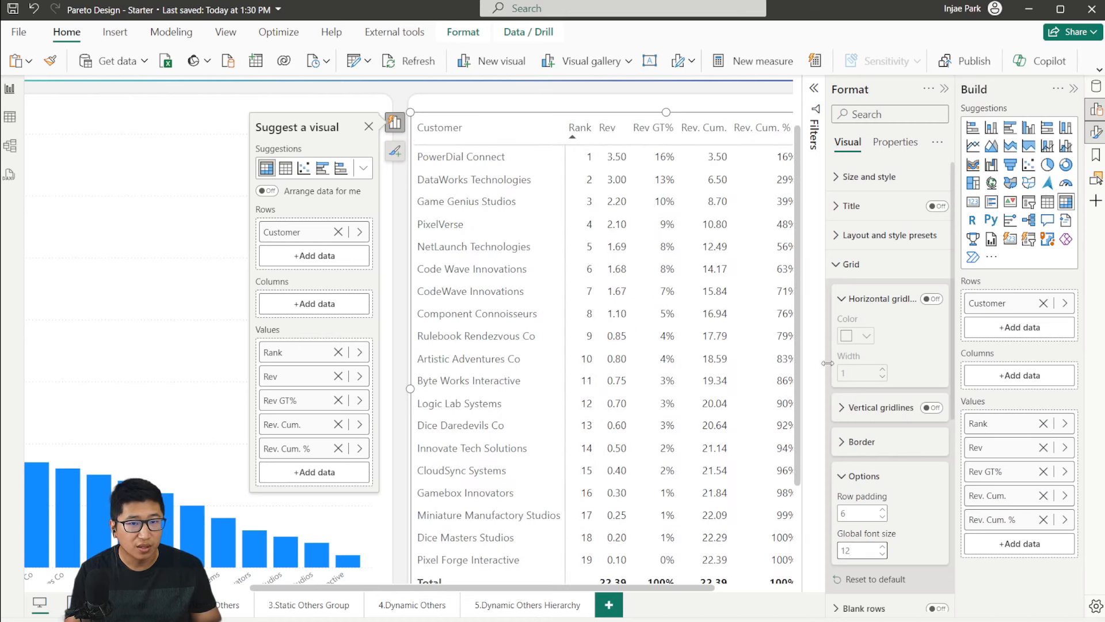
Step: Fit the matrix inside its card by adjusting its right and upper edges, and set its global font size to 14
scroll(602, 344, up, 1)
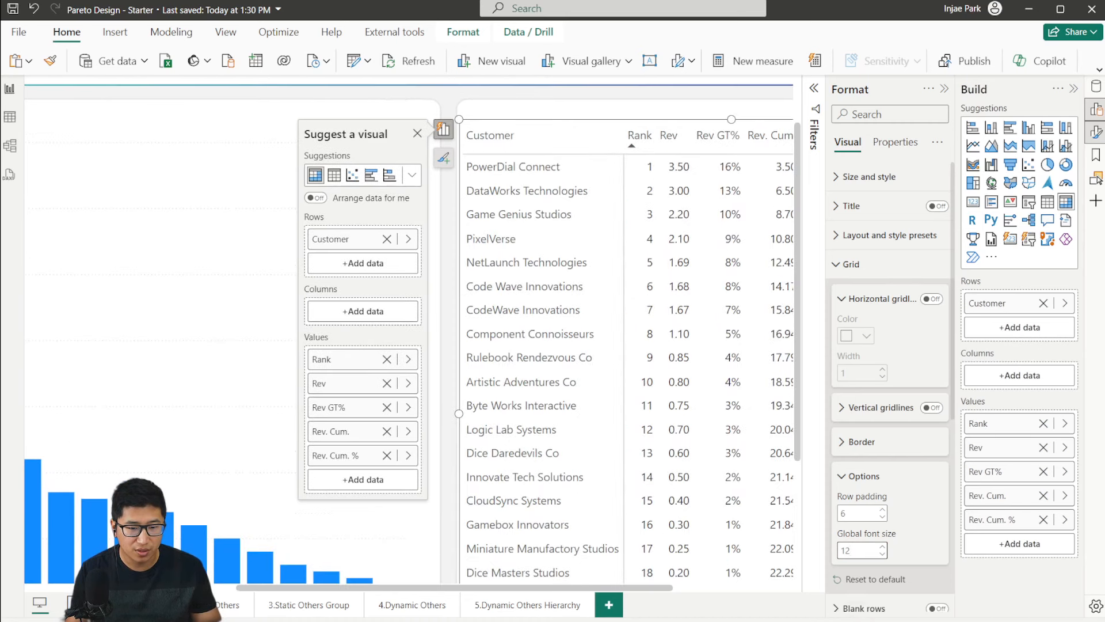
scroll(602, 344, down, 5)
drag(791, 334, 752, 334)
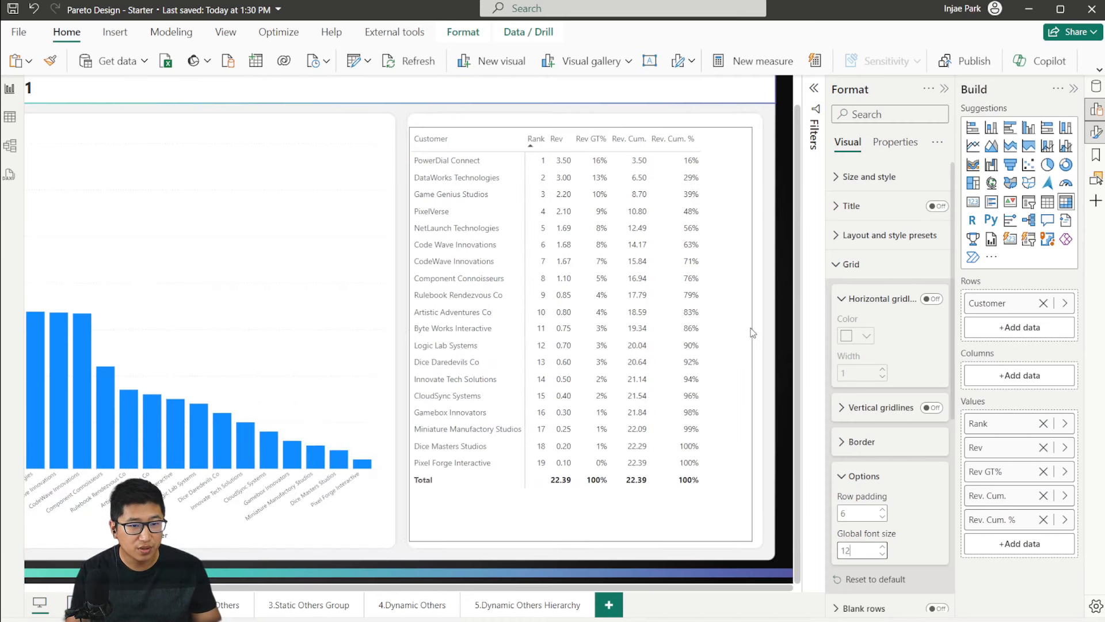
drag(858, 547, 838, 549)
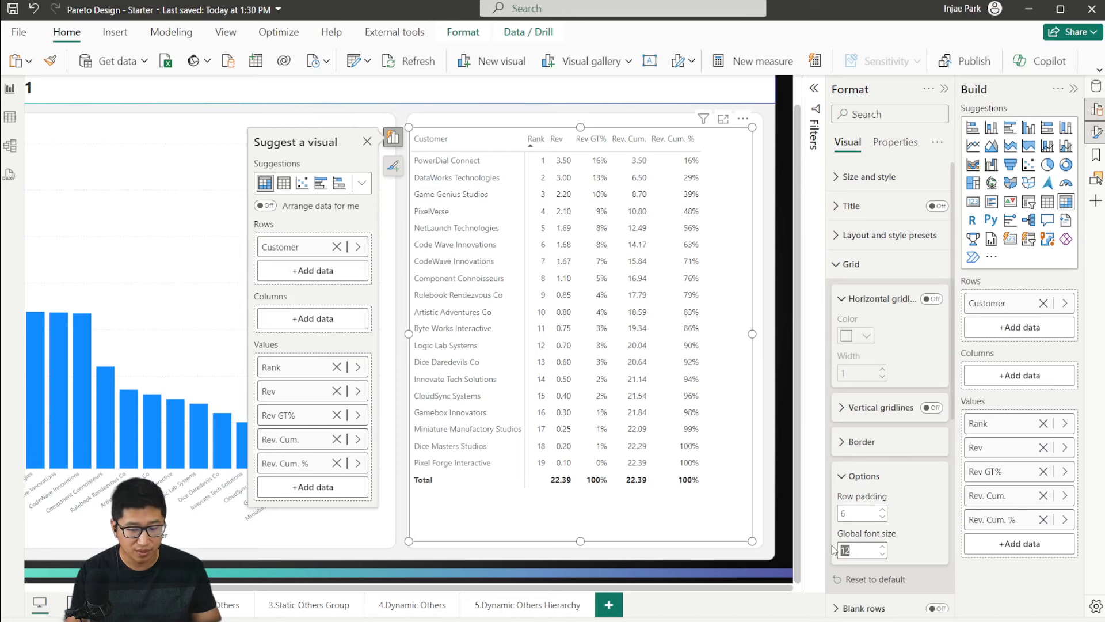
text(14)
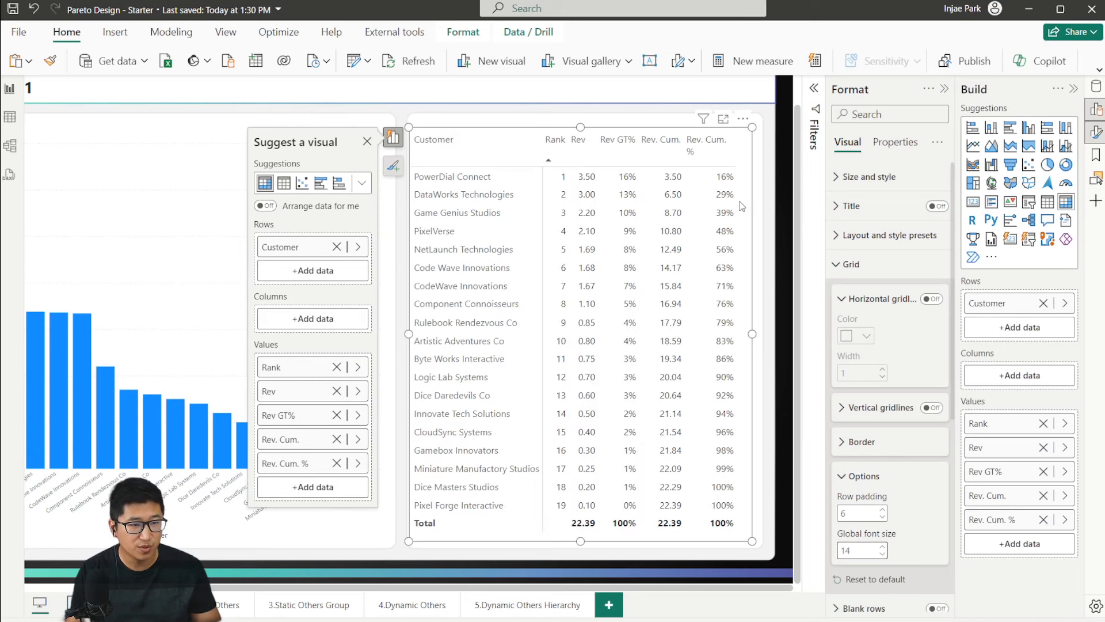
drag(581, 128, 581, 116)
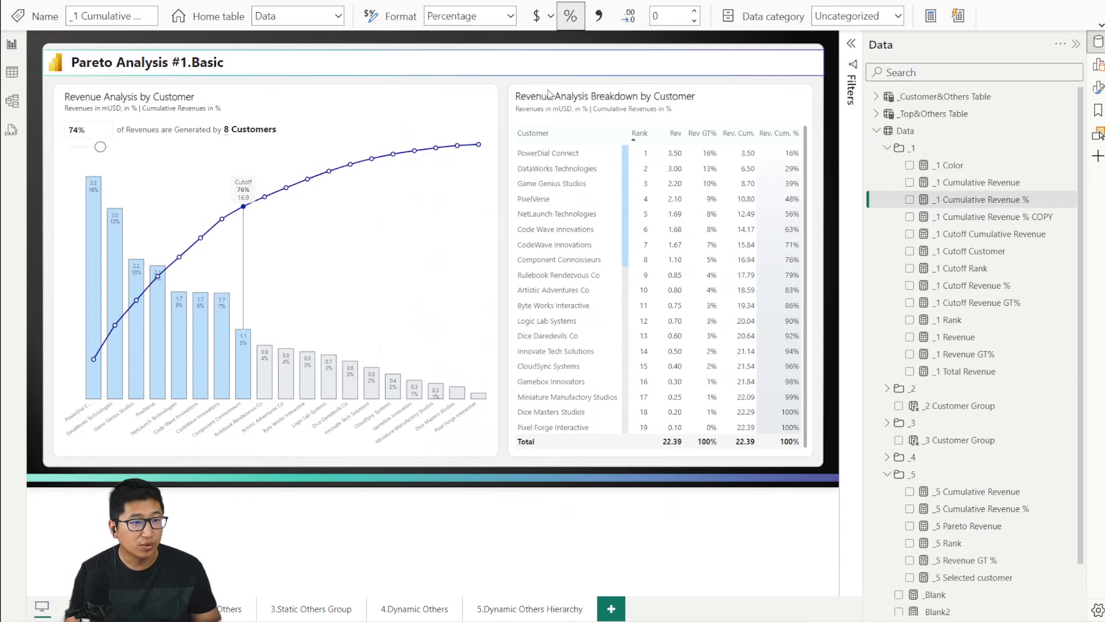
Step: Copy the breakdown table's title from the finished report and give the starter matrix the title "Revenue Analysis Breakdown by Customer"
click(570, 103)
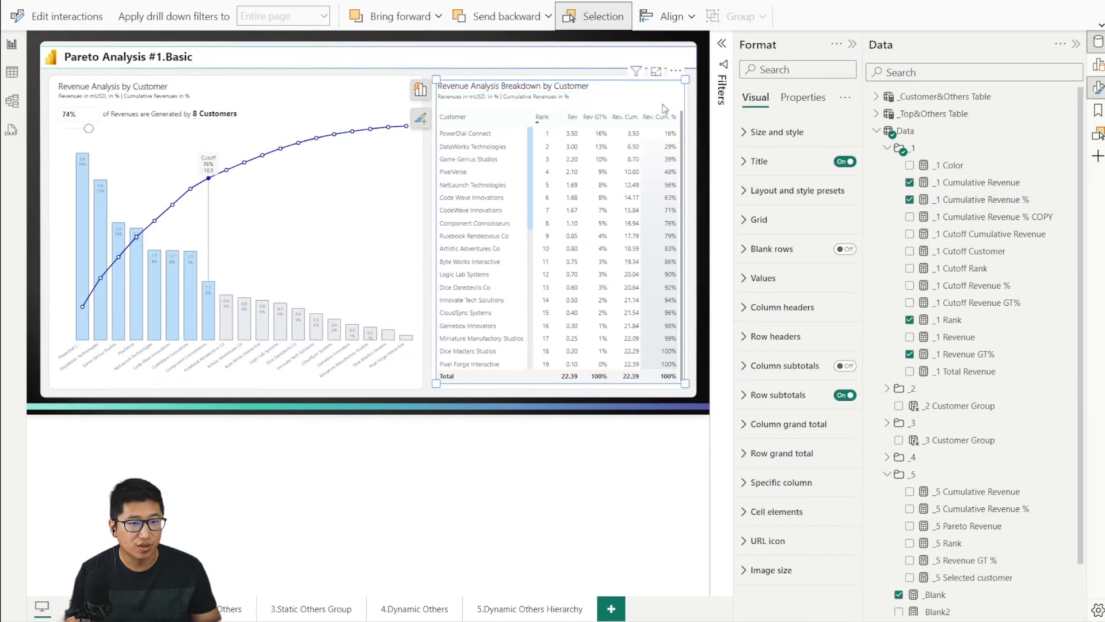
double_click(579, 88)
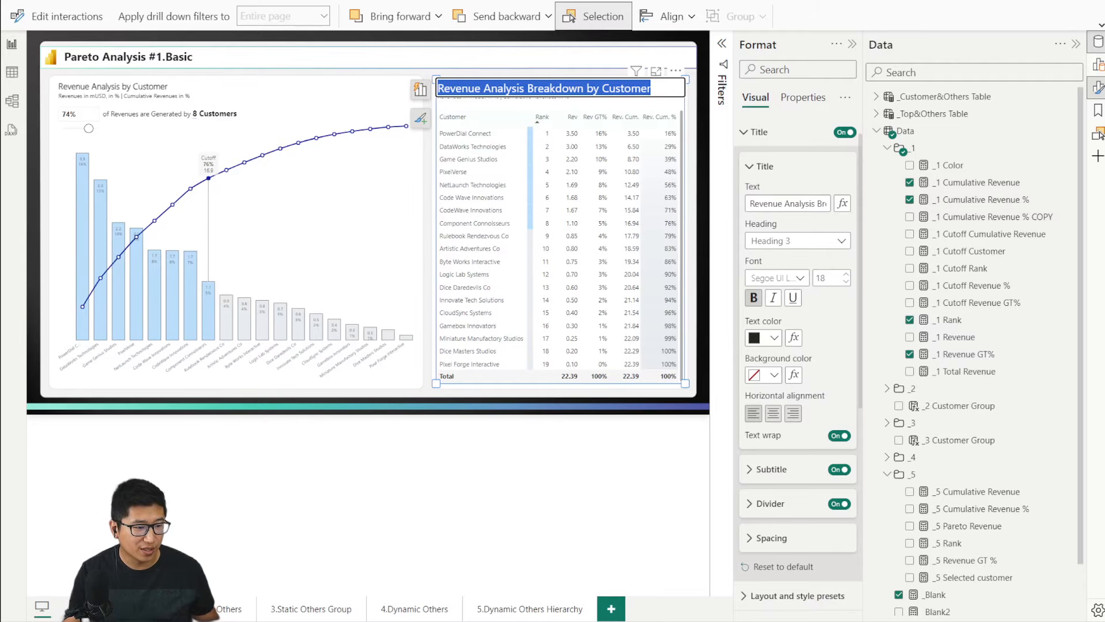
click(223, 583)
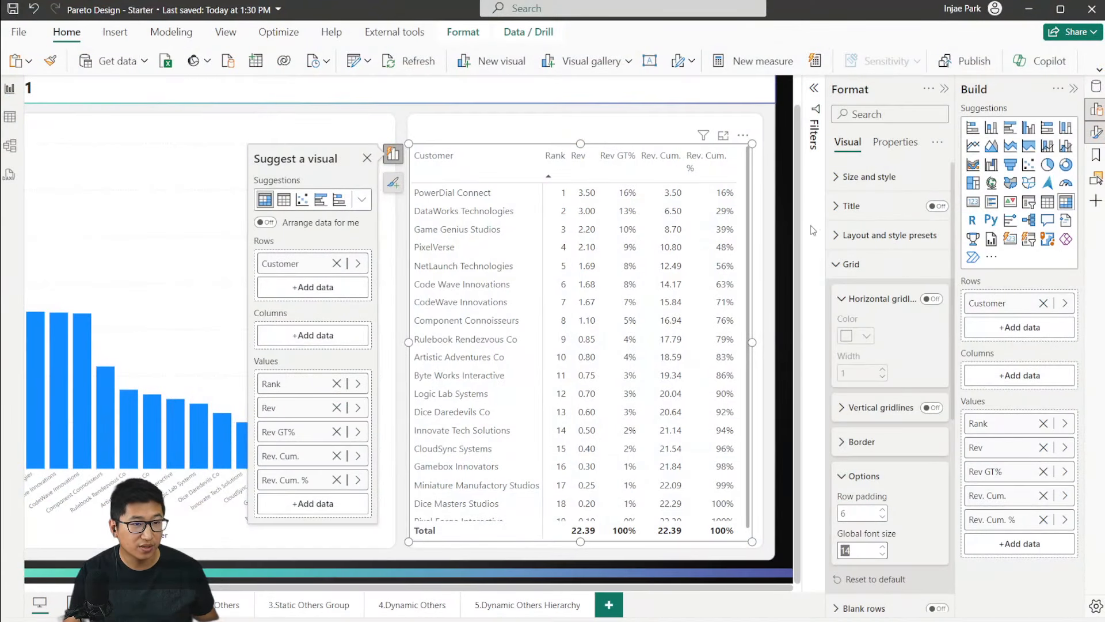
click(937, 206)
click(848, 207)
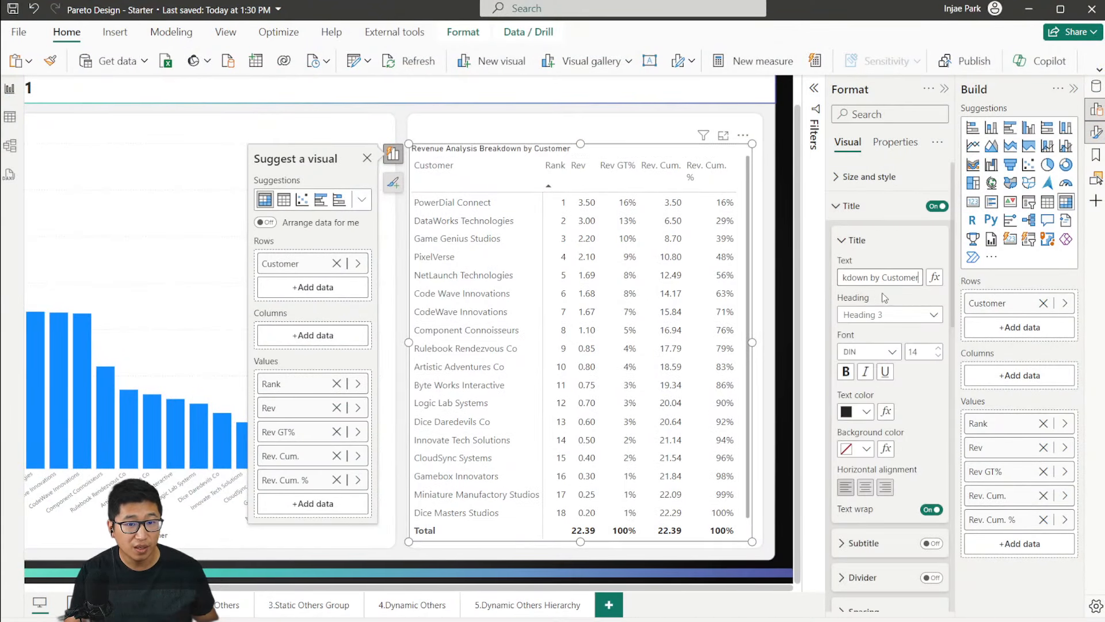
Step: Format the matrix title in bold Segoe UI at size 17
click(884, 353)
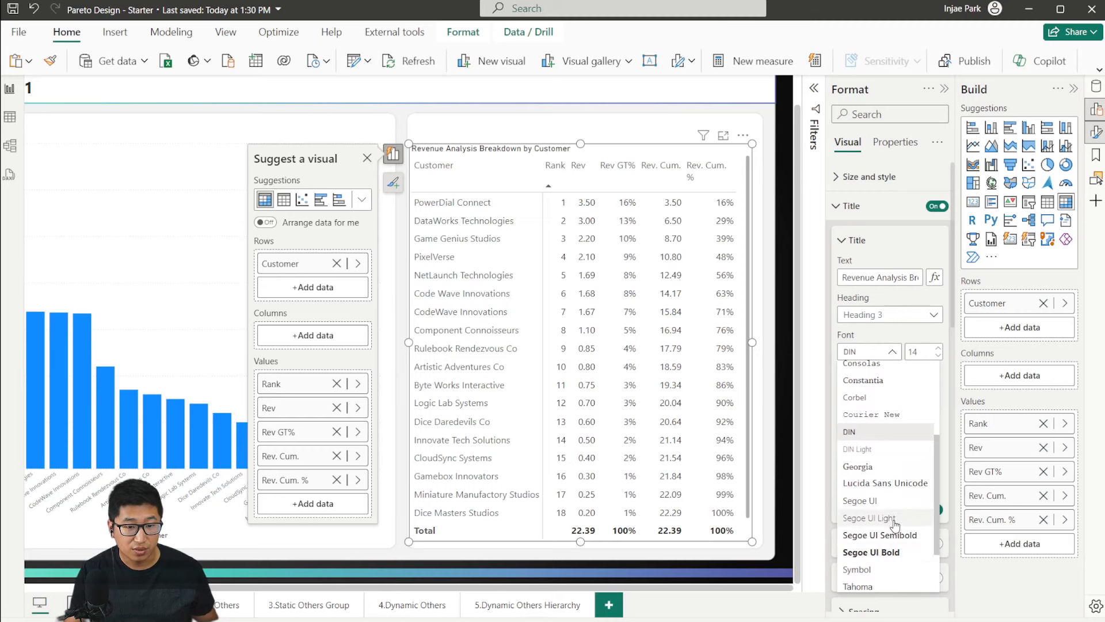
click(889, 500)
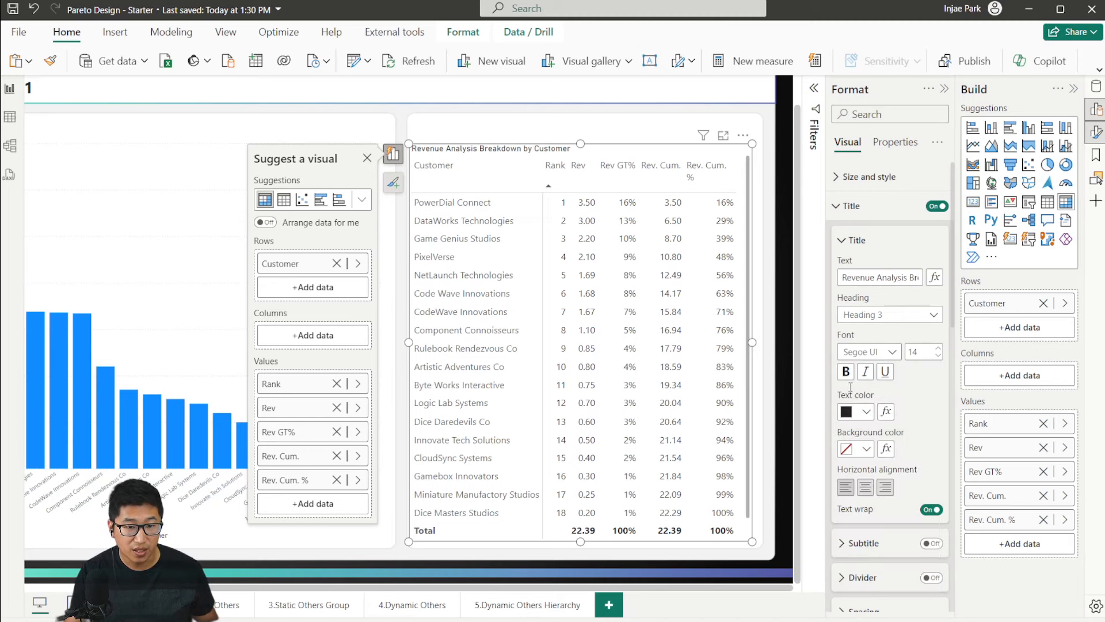
click(940, 348)
click(940, 348)
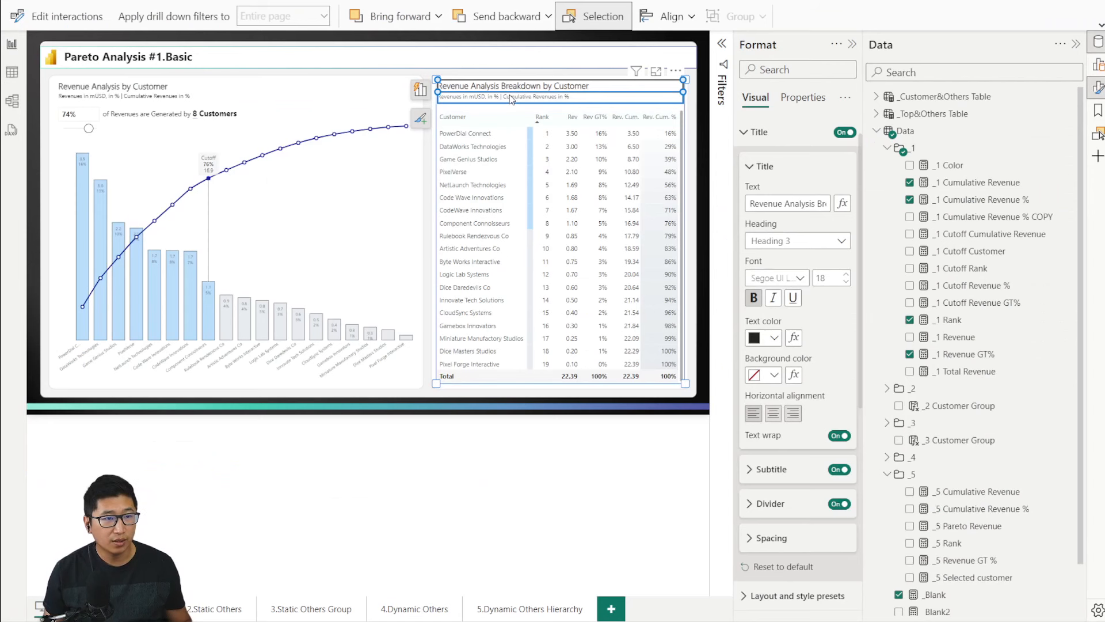
Step: Copy the finished report's table subtitle and add "Revenues in mUSD, in % | Cumulative Revenues in %" as the starter matrix's subtitle
click(511, 99)
double_click(511, 99)
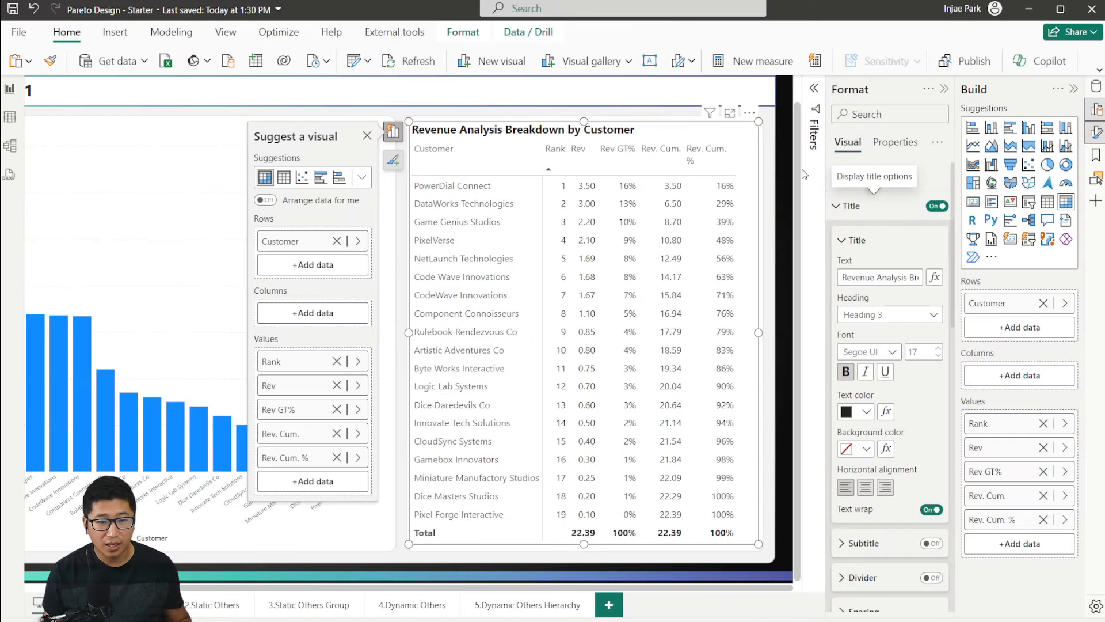
scroll(883, 193, down, 3)
scroll(882, 193, up, 3)
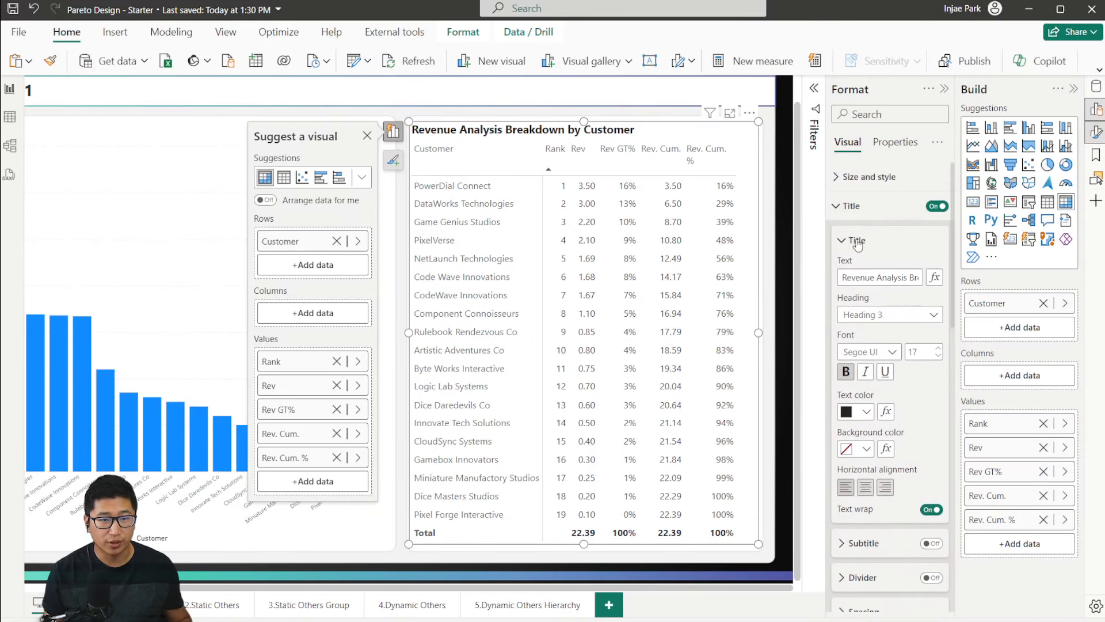
click(846, 241)
click(928, 276)
click(862, 279)
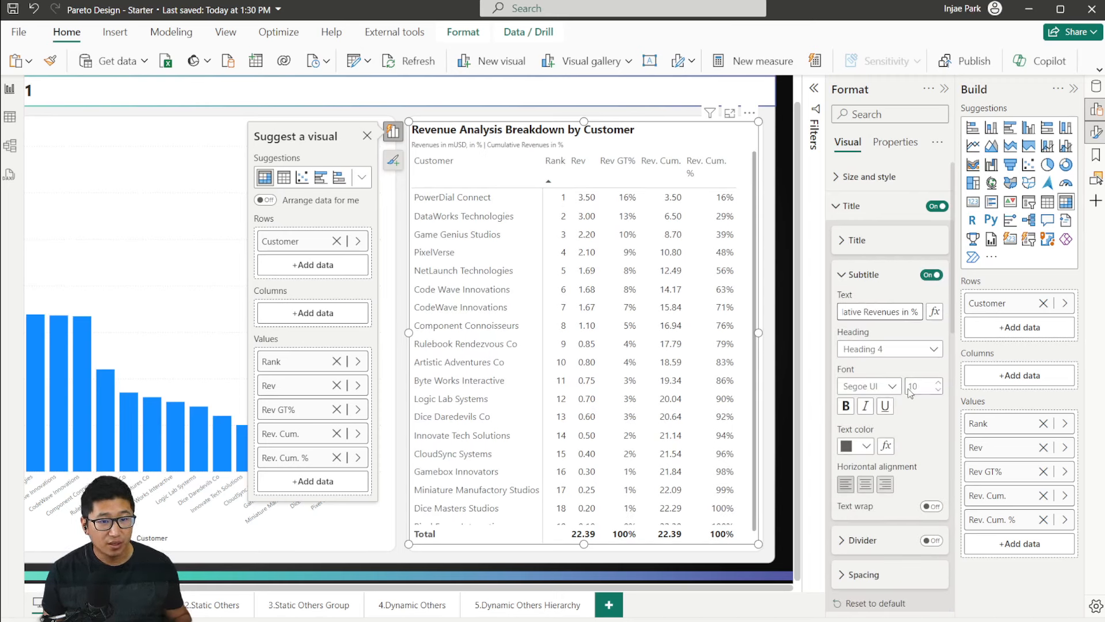
Step: Set the matrix subtitle's font size to 12 and collapse the subtitle settings
click(938, 381)
click(938, 382)
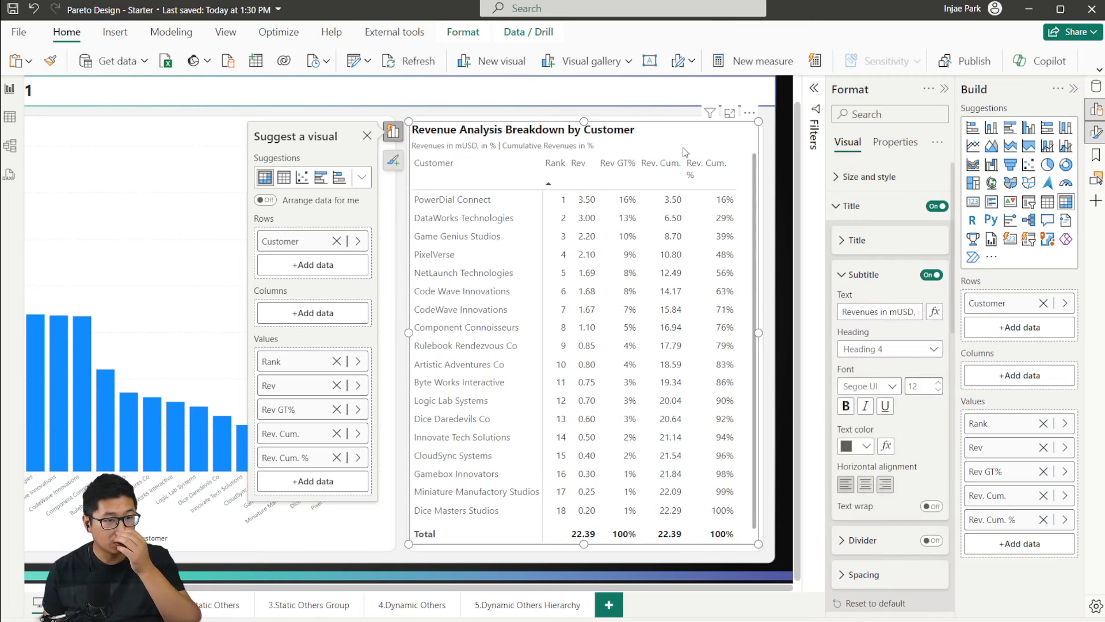
click(857, 272)
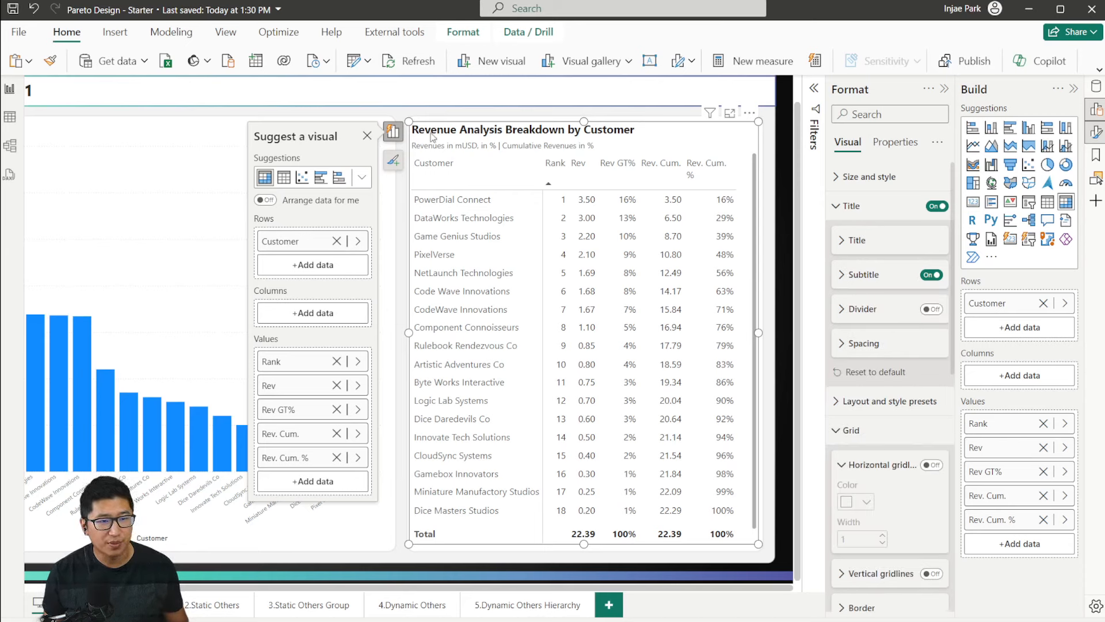
Step: Fit the Rev. Cum. % column width to its header so it stays on one line
click(728, 167)
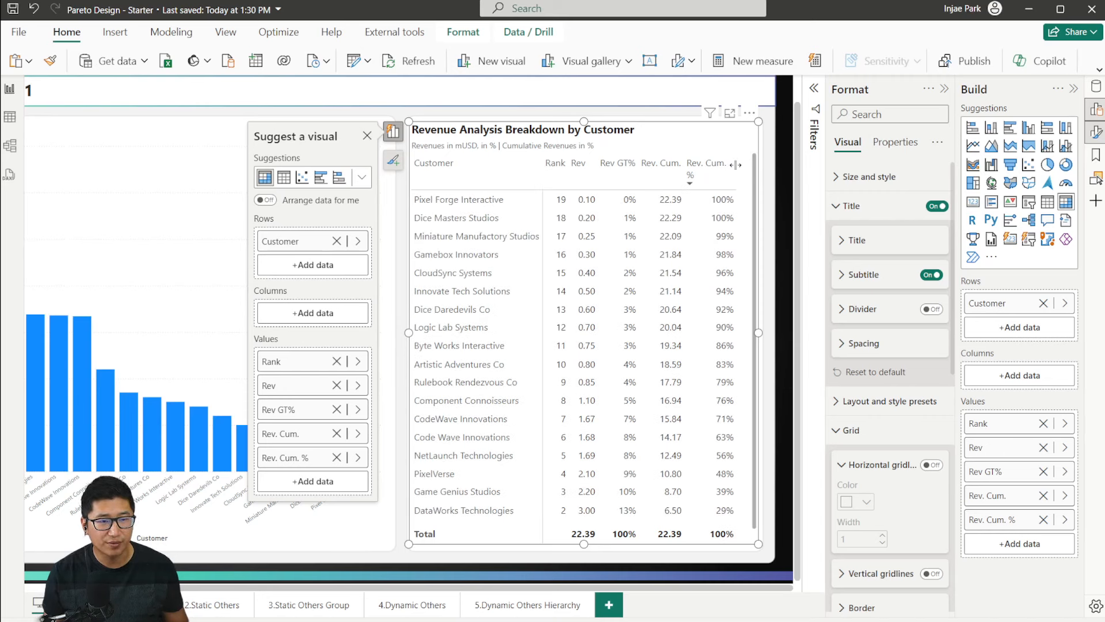
double_click(735, 165)
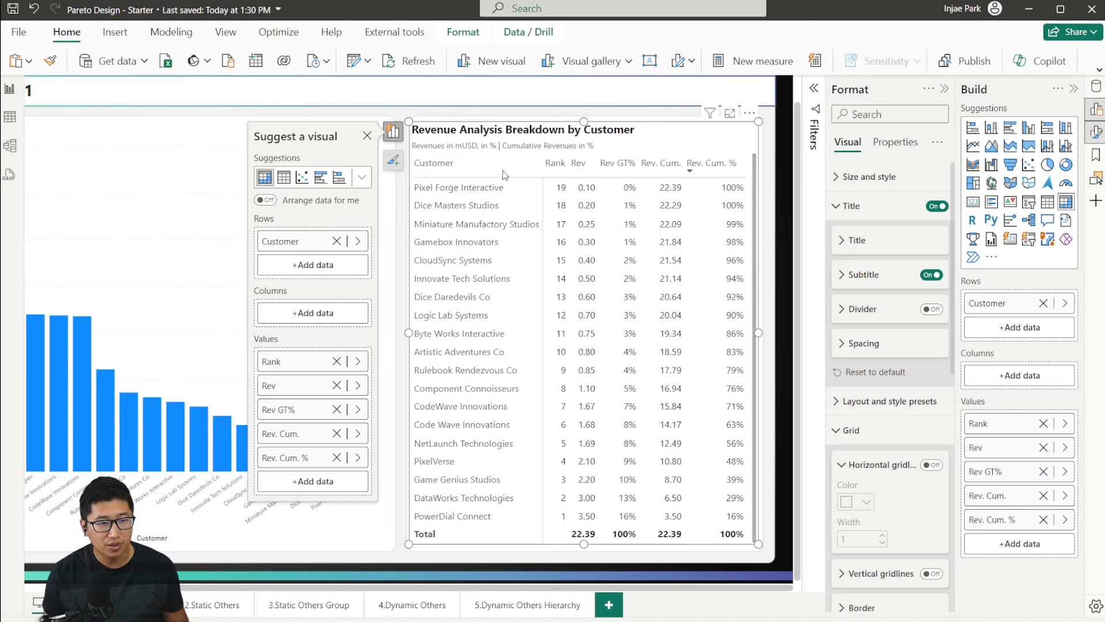
Step: Set the title's label spacing to 10 px and turn on customized spacing
click(897, 339)
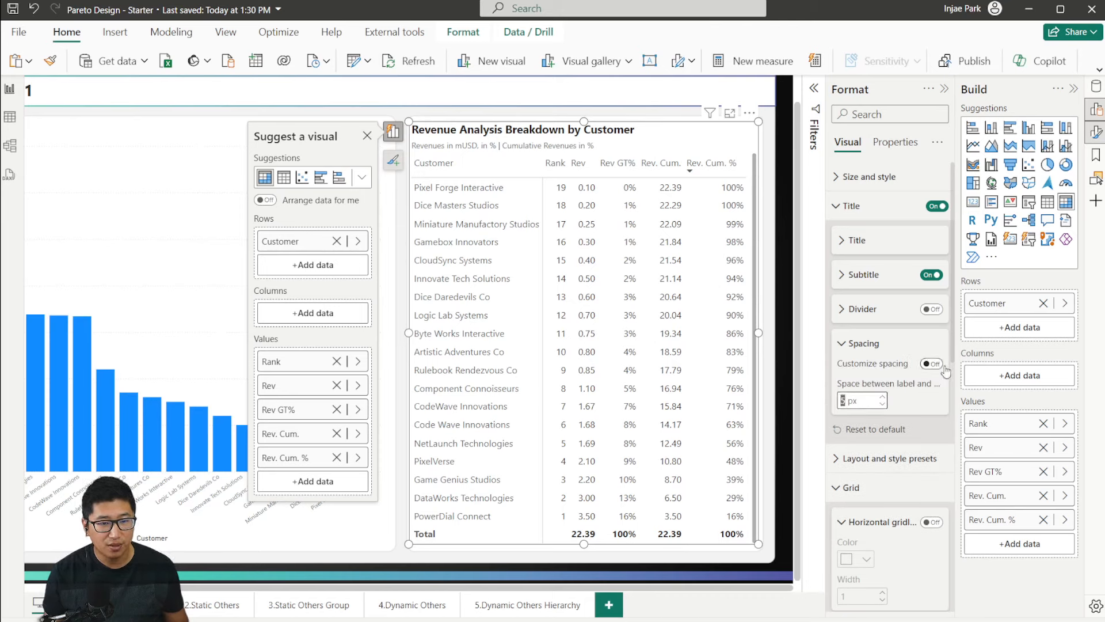
text(10)
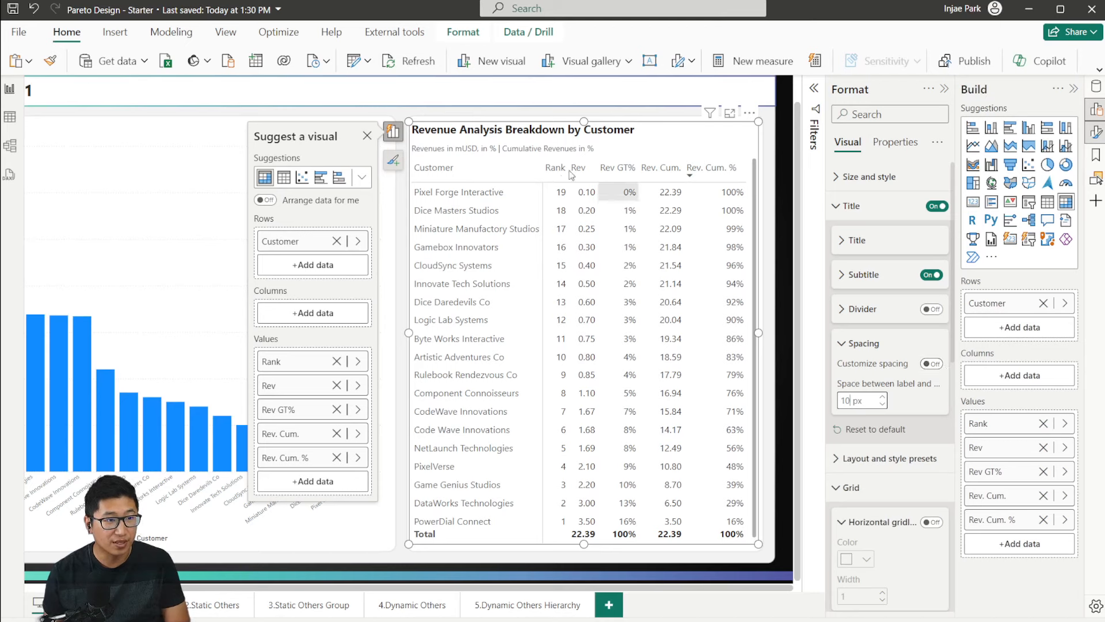
click(931, 365)
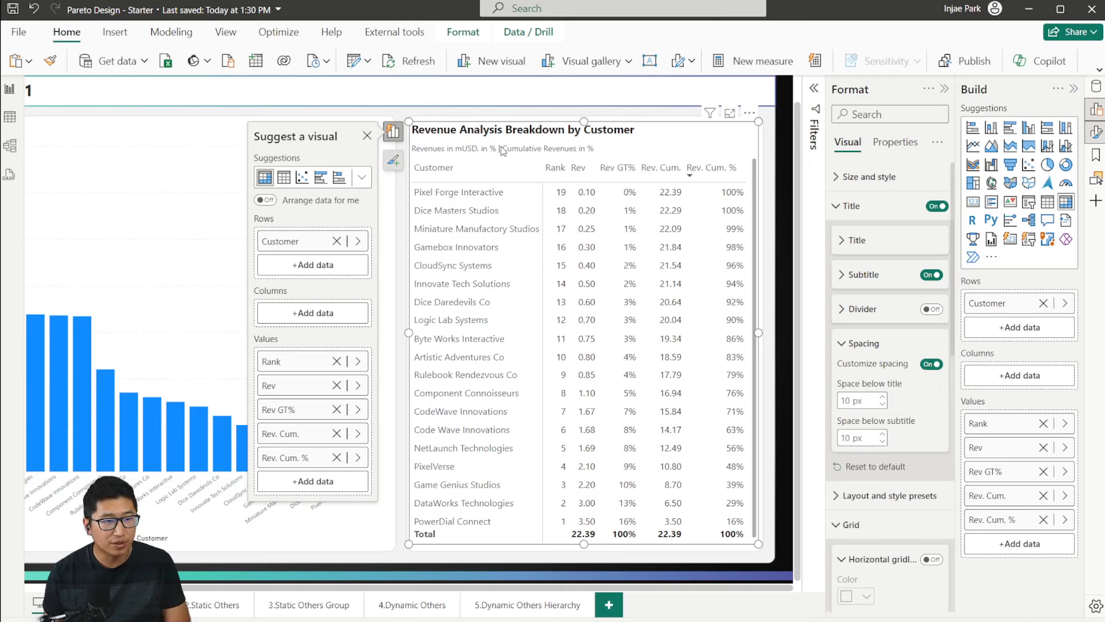
Step: Turn on the title divider and set the space below the title to 2 px
double_click(851, 398)
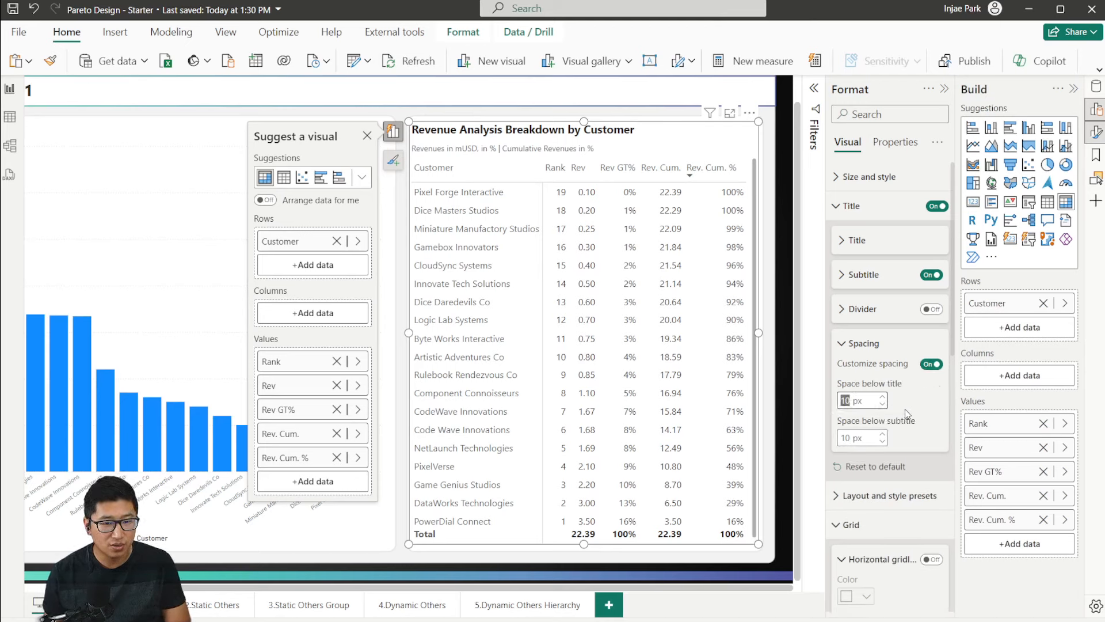
click(931, 309)
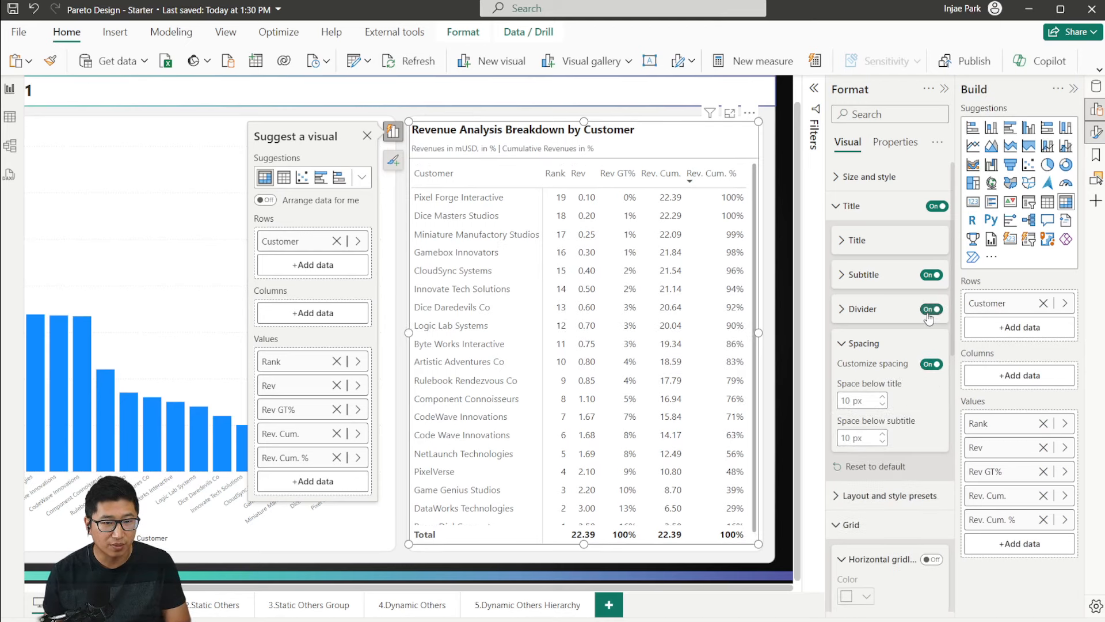
double_click(856, 401)
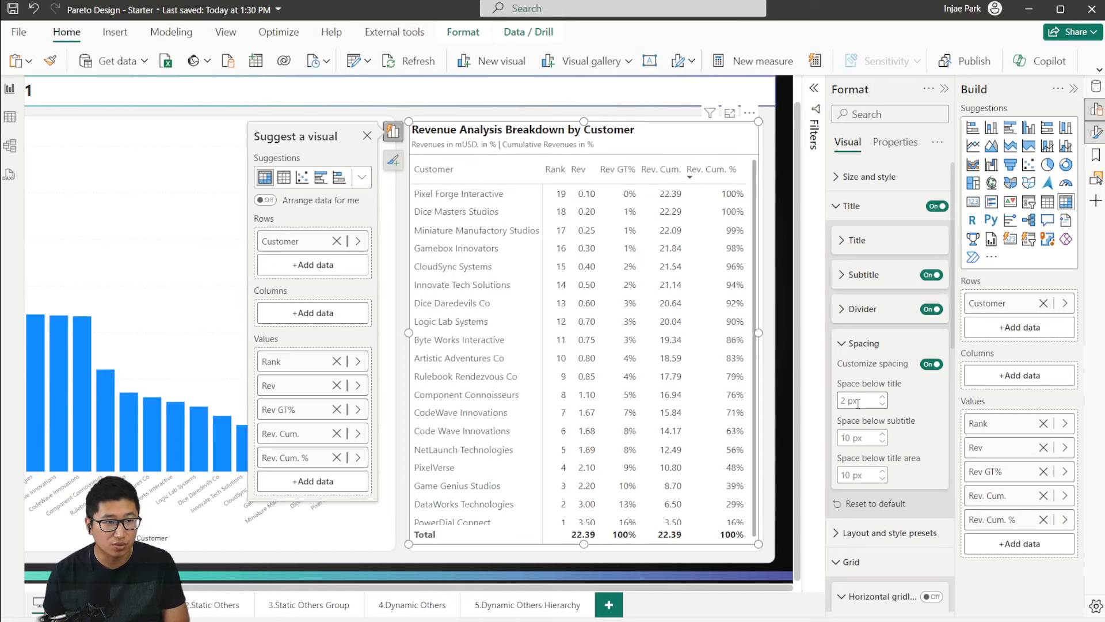
Step: Try a 15 px space below the title area, and set it back to 10 px
double_click(848, 438)
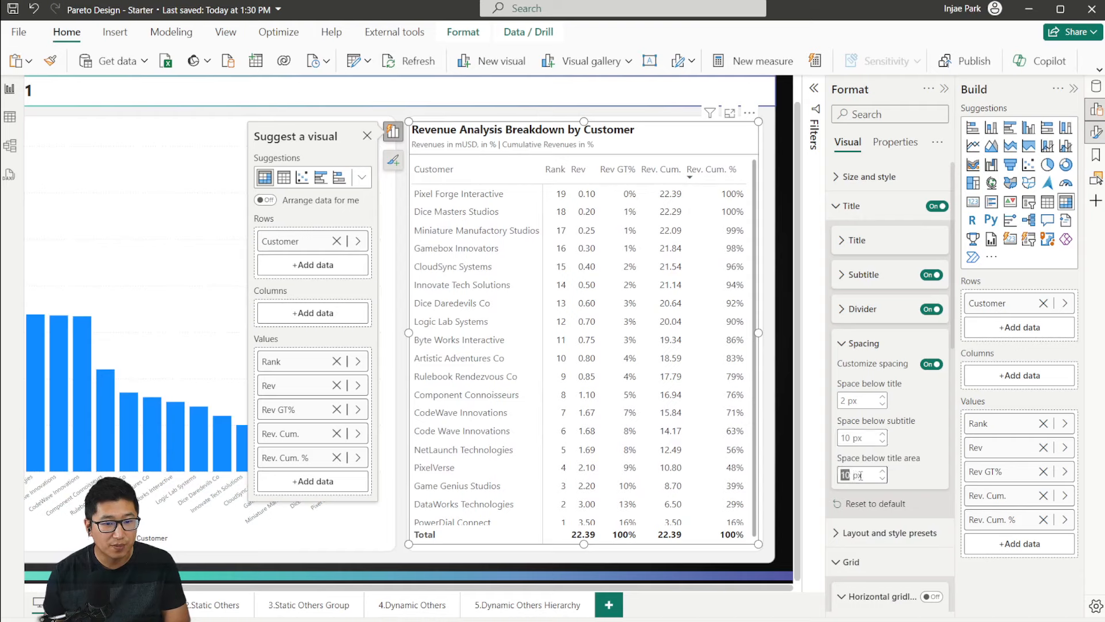
text(1)
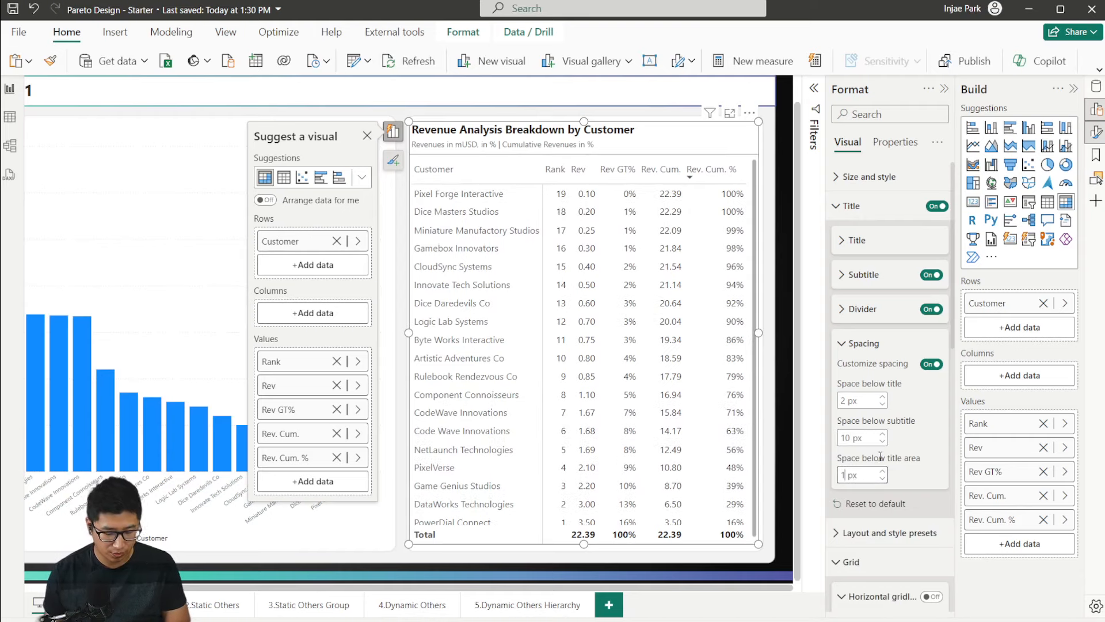
text(5)
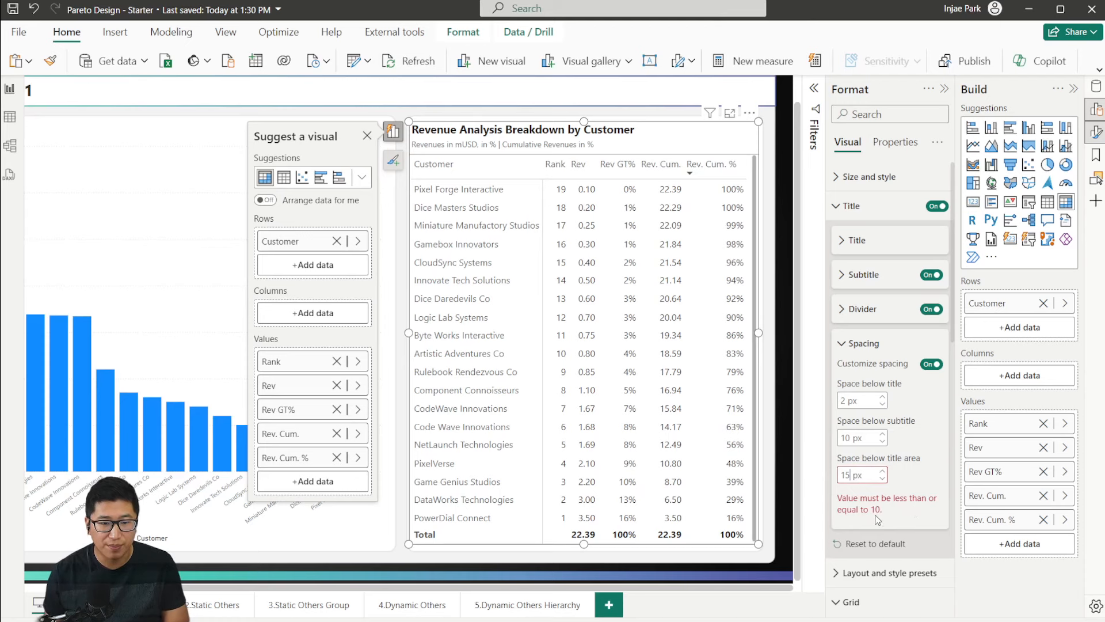
drag(853, 475, 840, 478)
text(010)
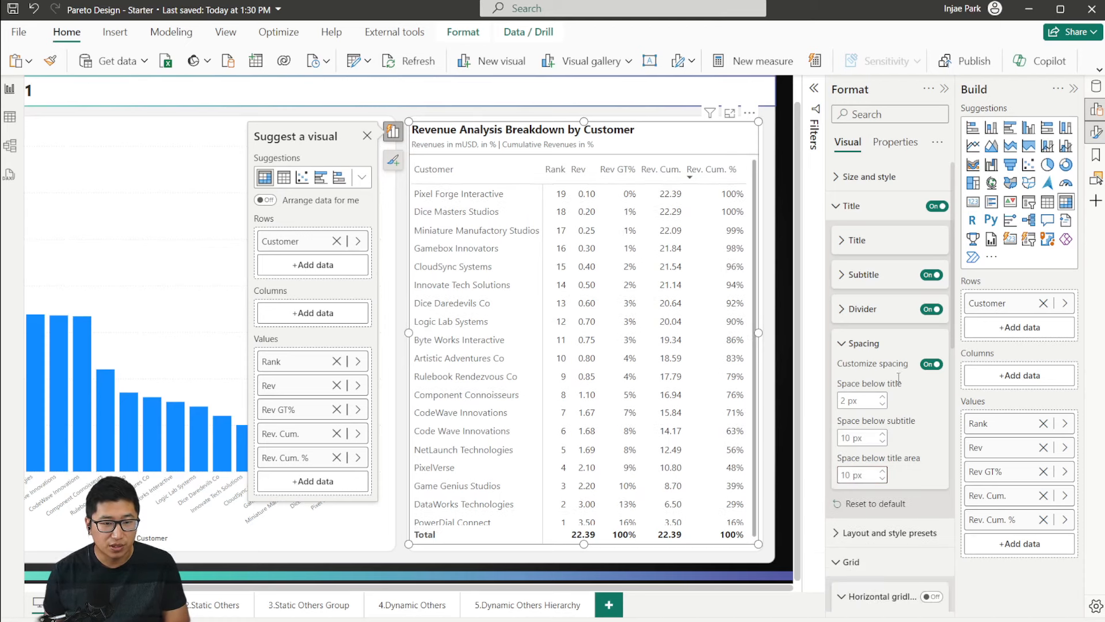
Step: Make the title divider white and set its width to 10 px
click(856, 315)
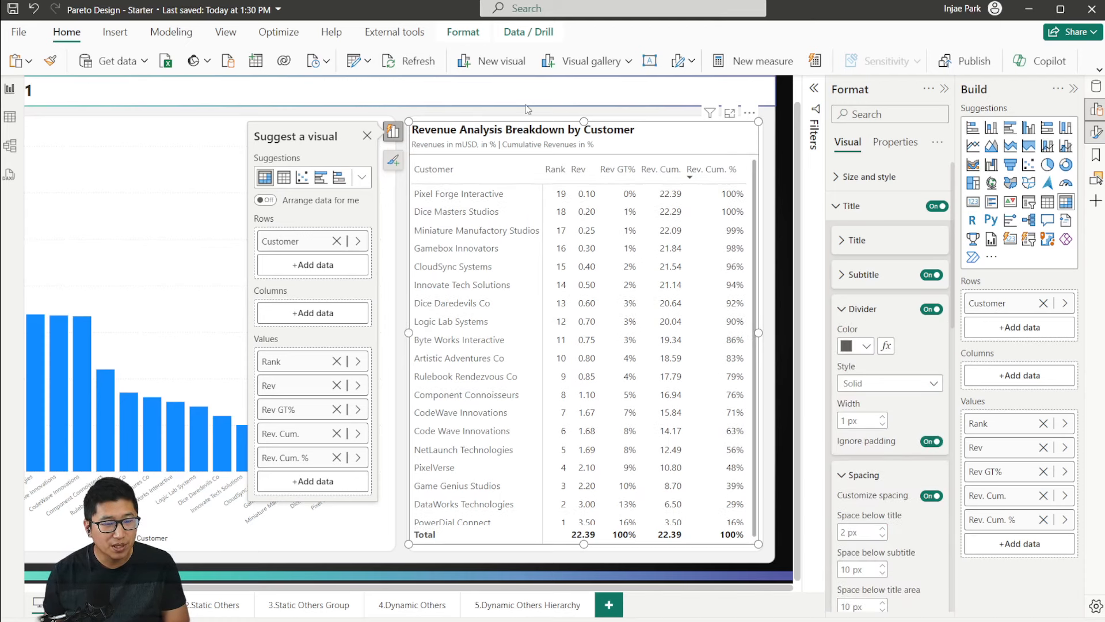
click(866, 346)
click(858, 394)
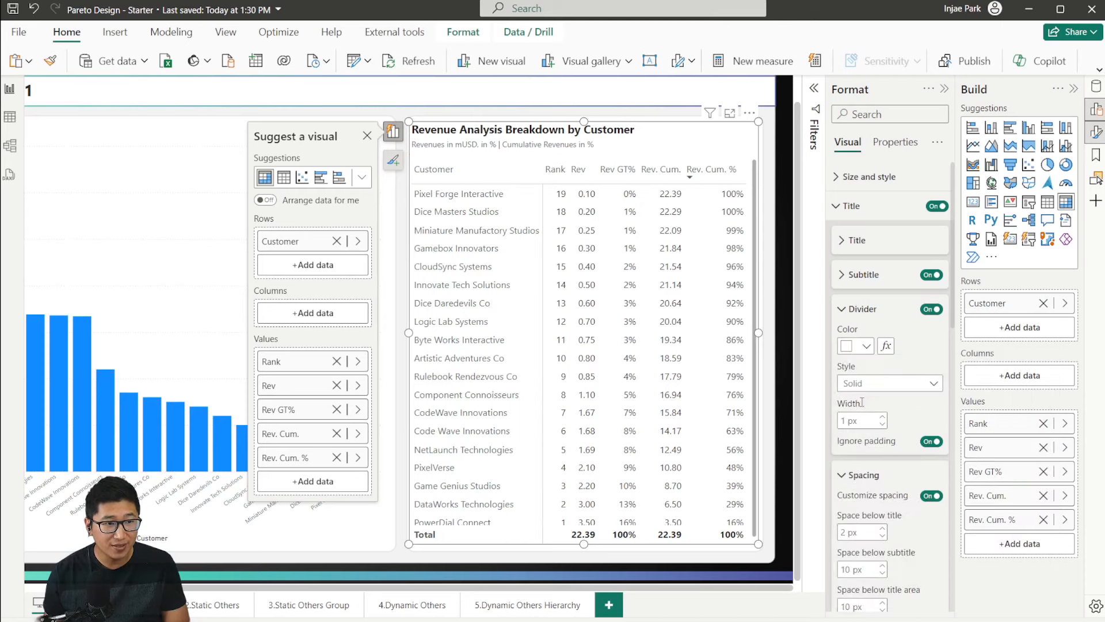
click(842, 421)
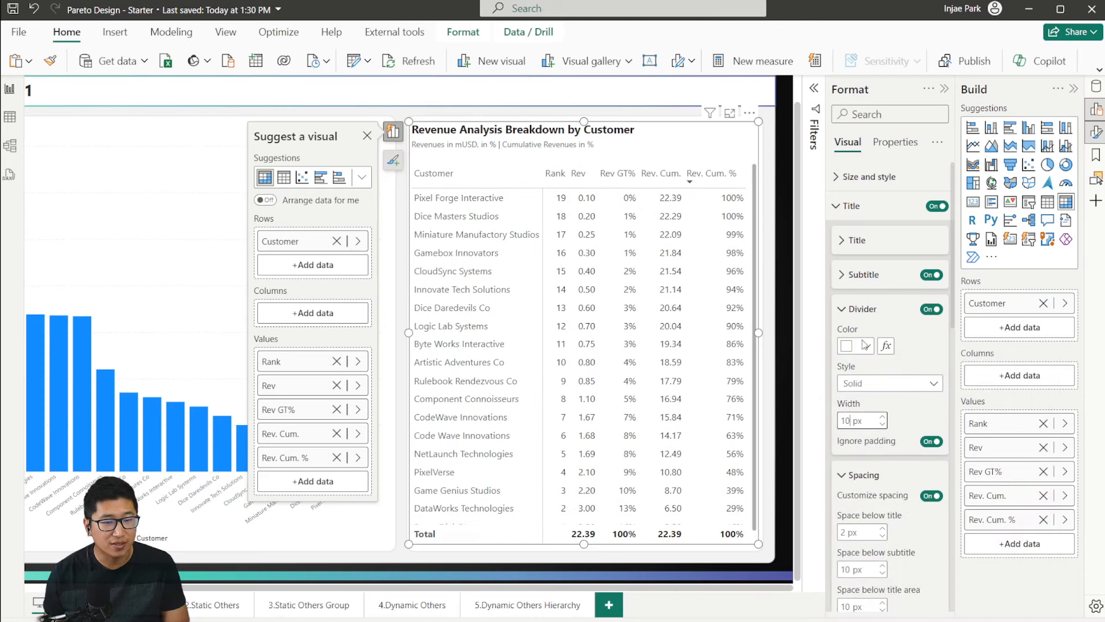
drag(854, 419, 834, 422)
text(152)
text(10)
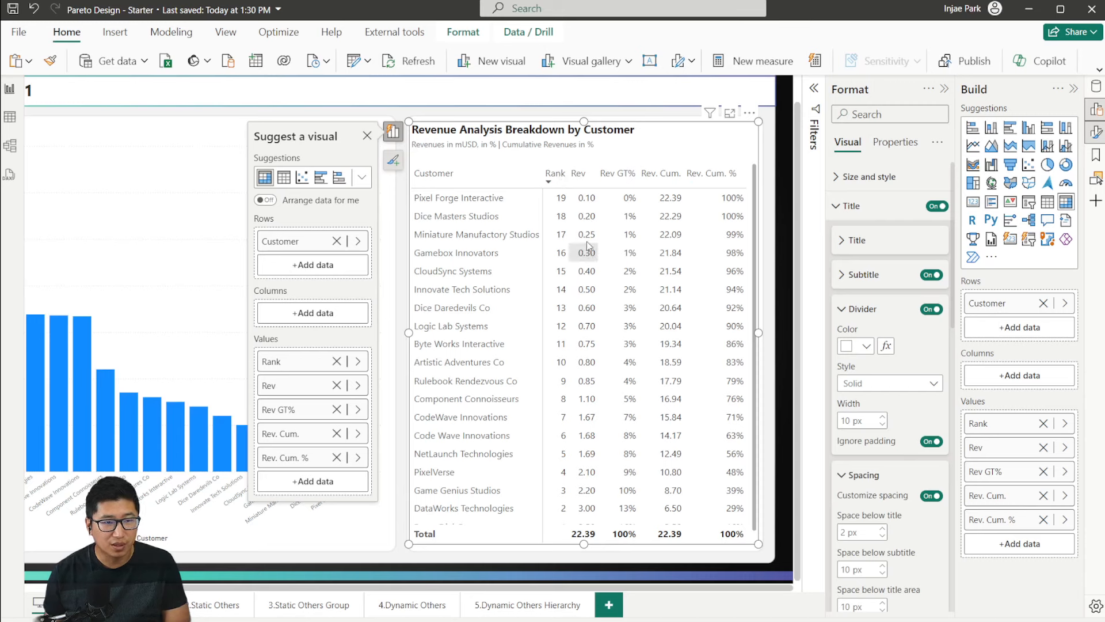
Step: Sort the matrix by Rank in ascending order and collapse the title and grid settings
click(555, 173)
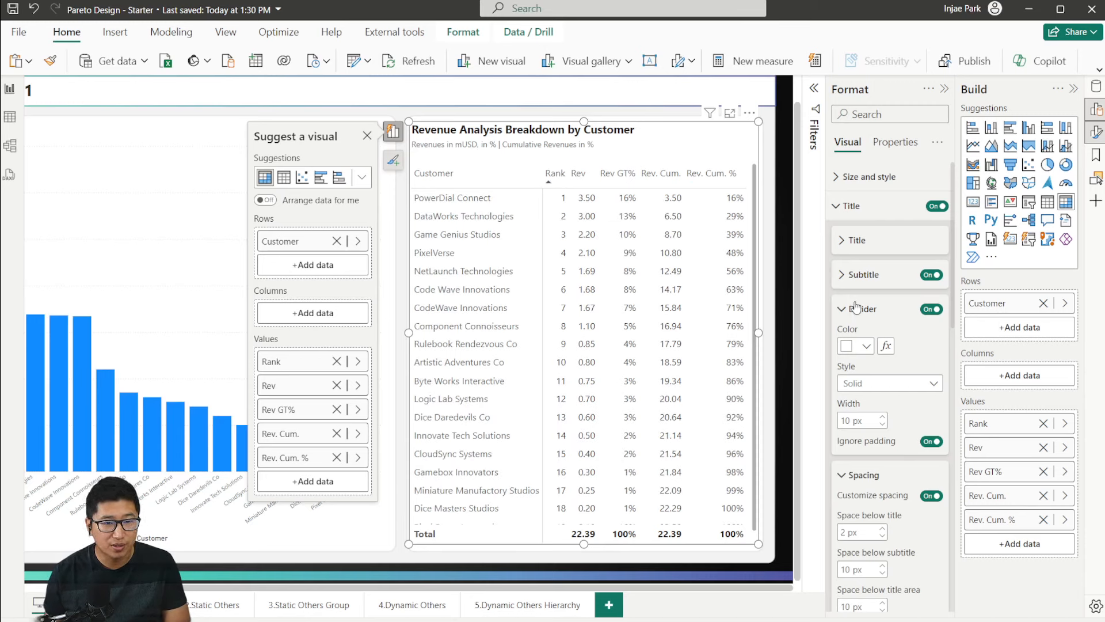
click(843, 210)
click(850, 264)
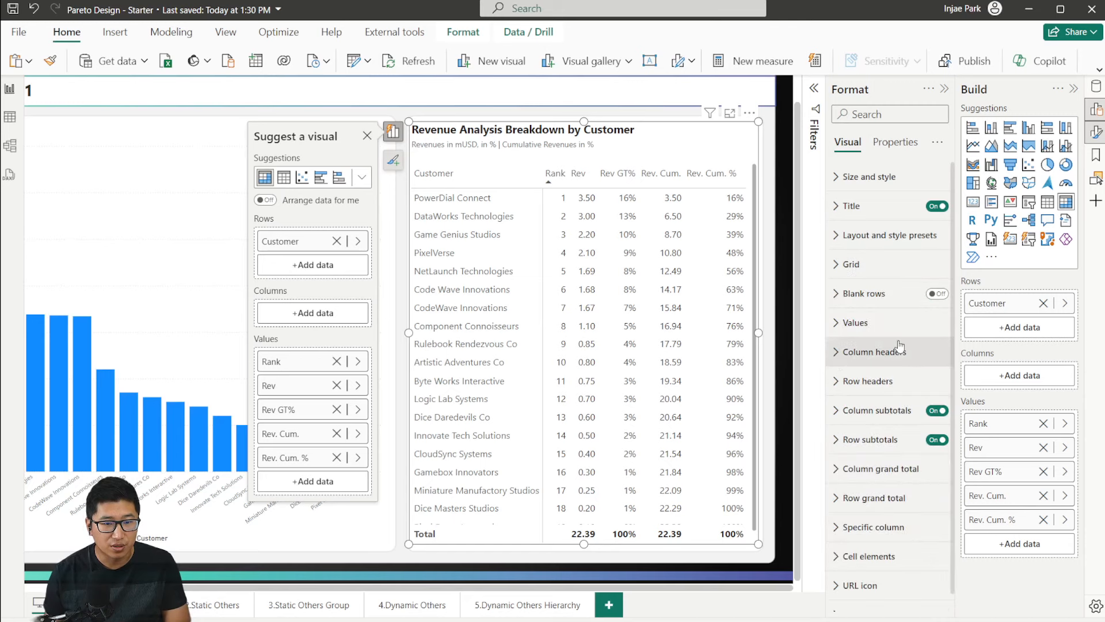
Step: Set the background color of the matrix row headers to white (#FFFFFF)
click(882, 381)
scroll(882, 383, down, 3)
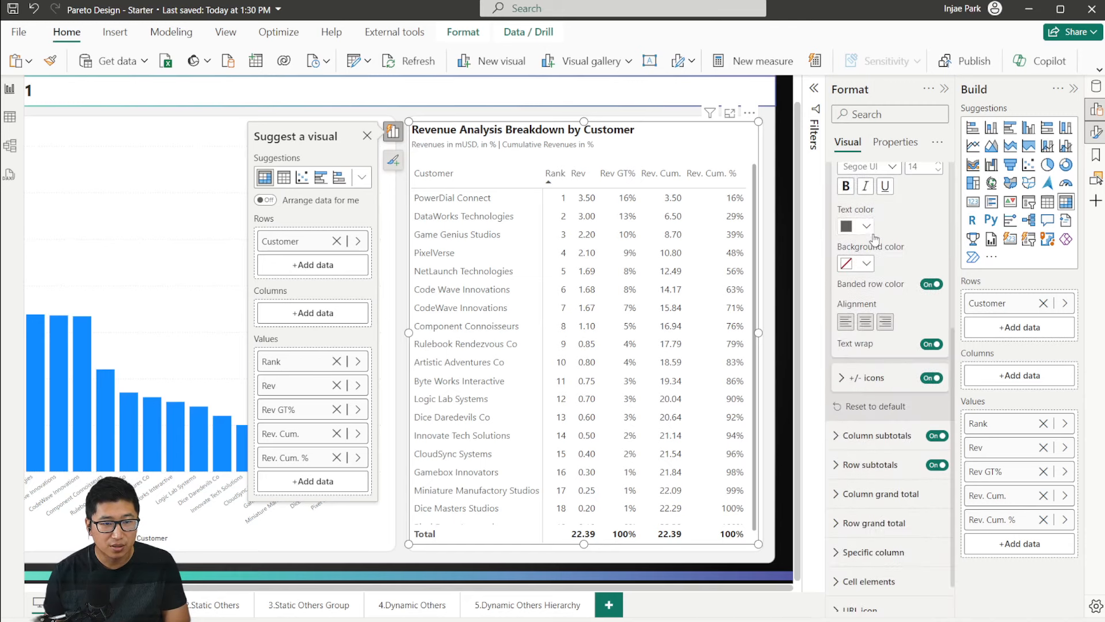
click(855, 263)
click(889, 505)
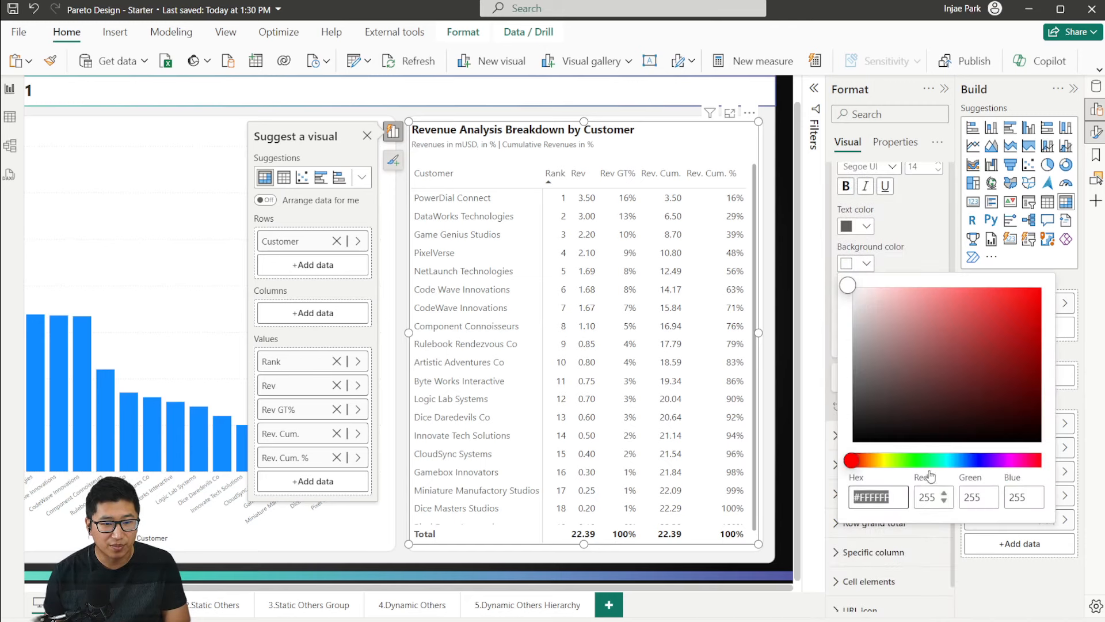
click(947, 460)
mouse_move(848, 286)
mouse_down()
mouse_move(862, 294)
mouse_move(846, 290)
mouse_up()
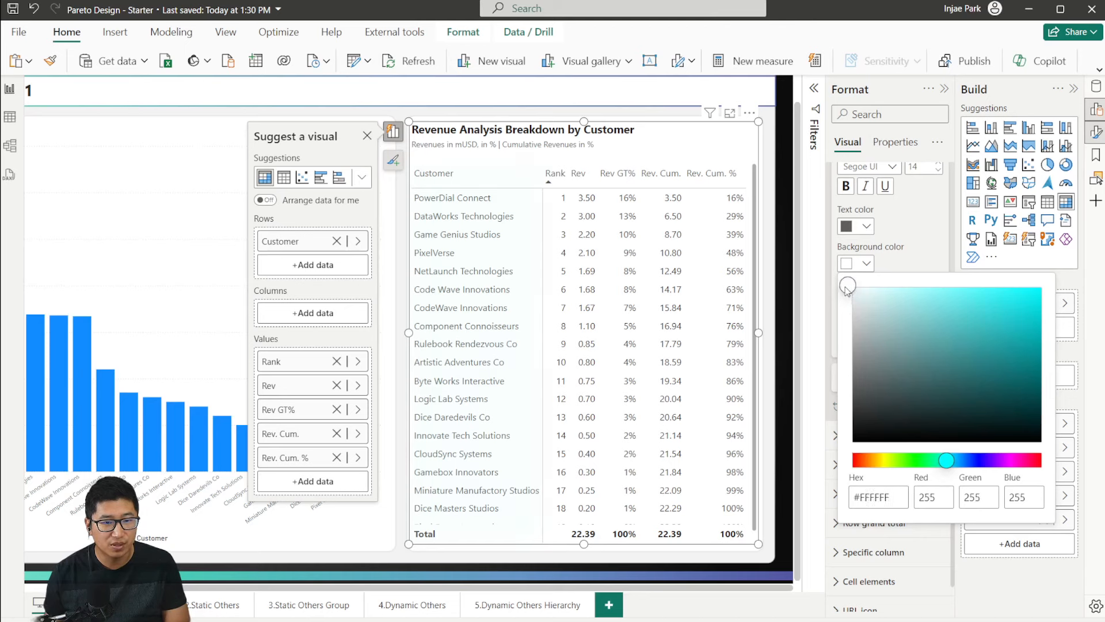
click(923, 221)
scroll(922, 225, up, 2)
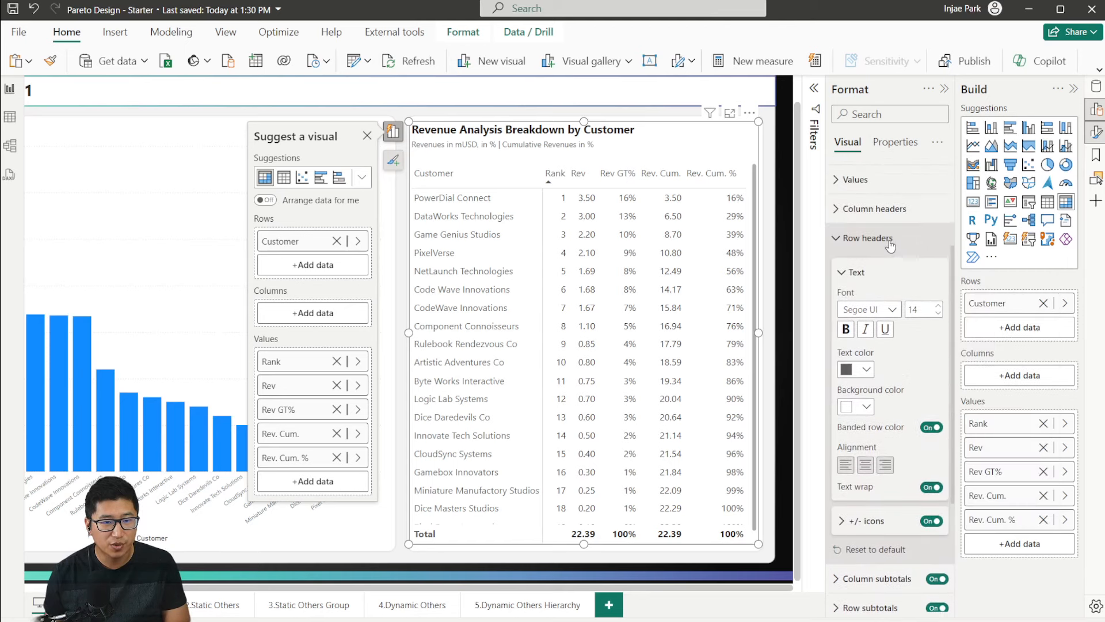
click(888, 241)
Step: Set the background color of the matrix column headers to a very light cyan, #FCFFFF
click(879, 335)
scroll(881, 345, down, 3)
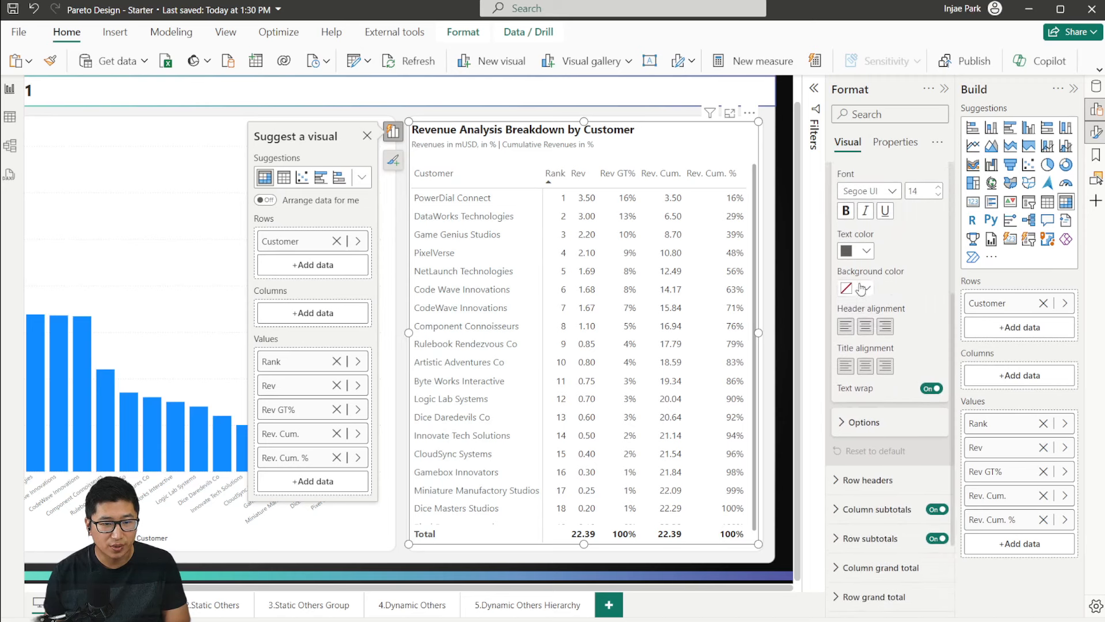
click(858, 288)
click(879, 526)
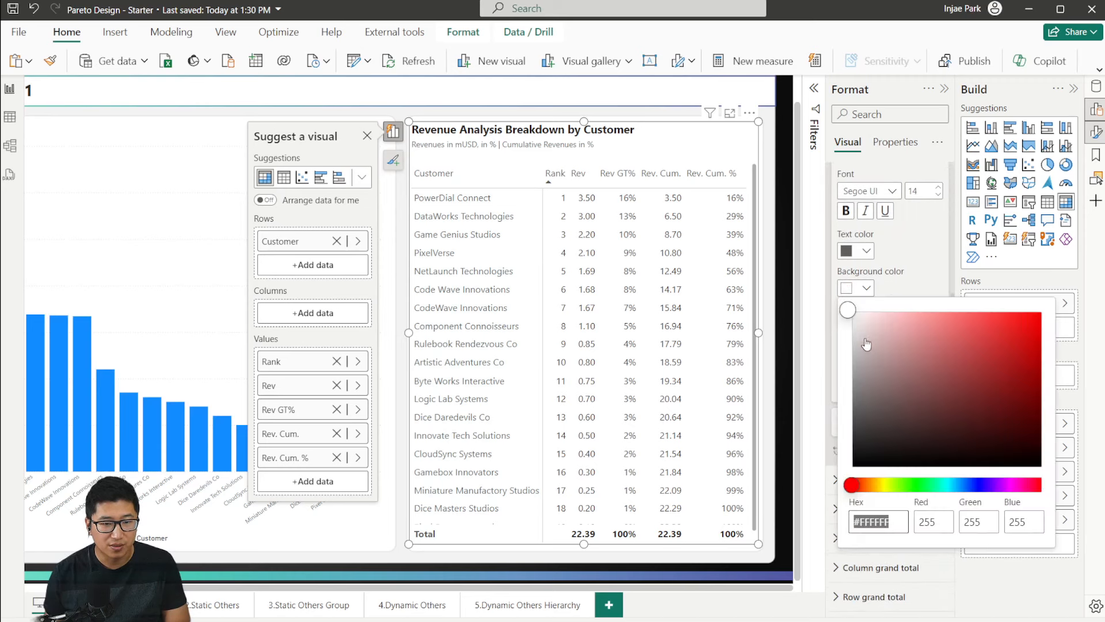
drag(866, 344, 857, 312)
click(942, 485)
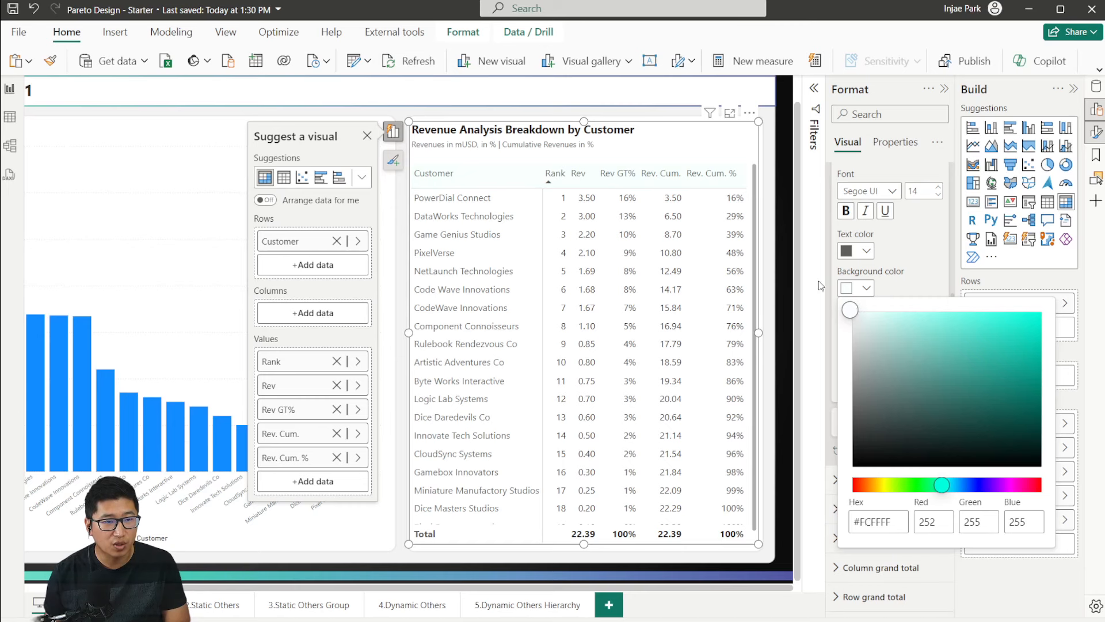
click(949, 263)
scroll(886, 277, up, 1)
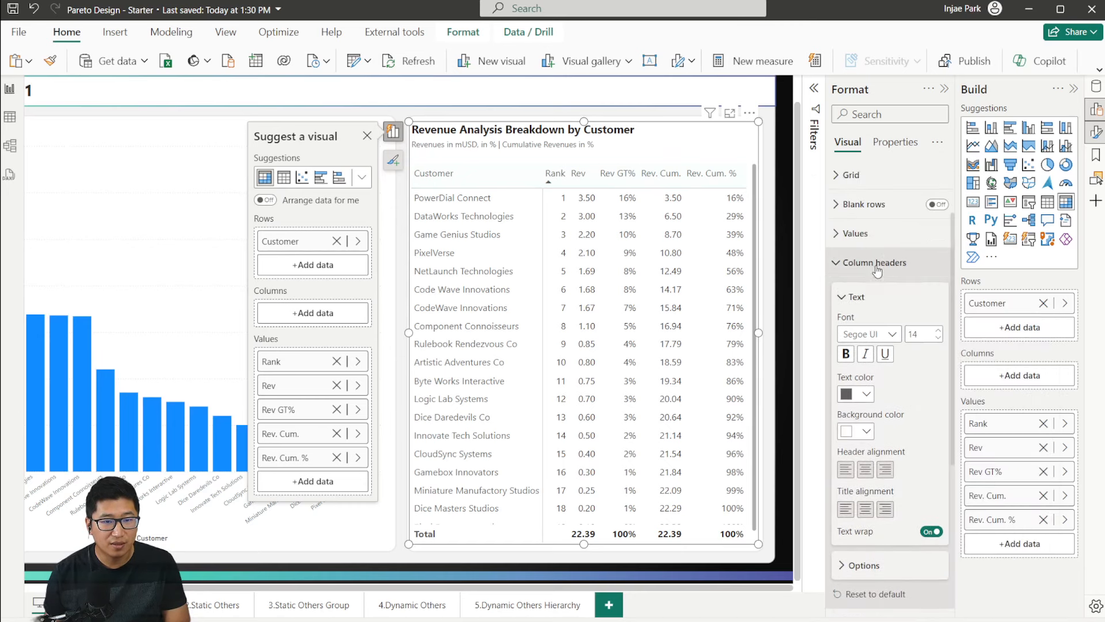
click(872, 272)
Step: Set the matrix grid's row padding to 5 so that all customer rows fit, and collapse the grid settings
scroll(453, 525, down, 1)
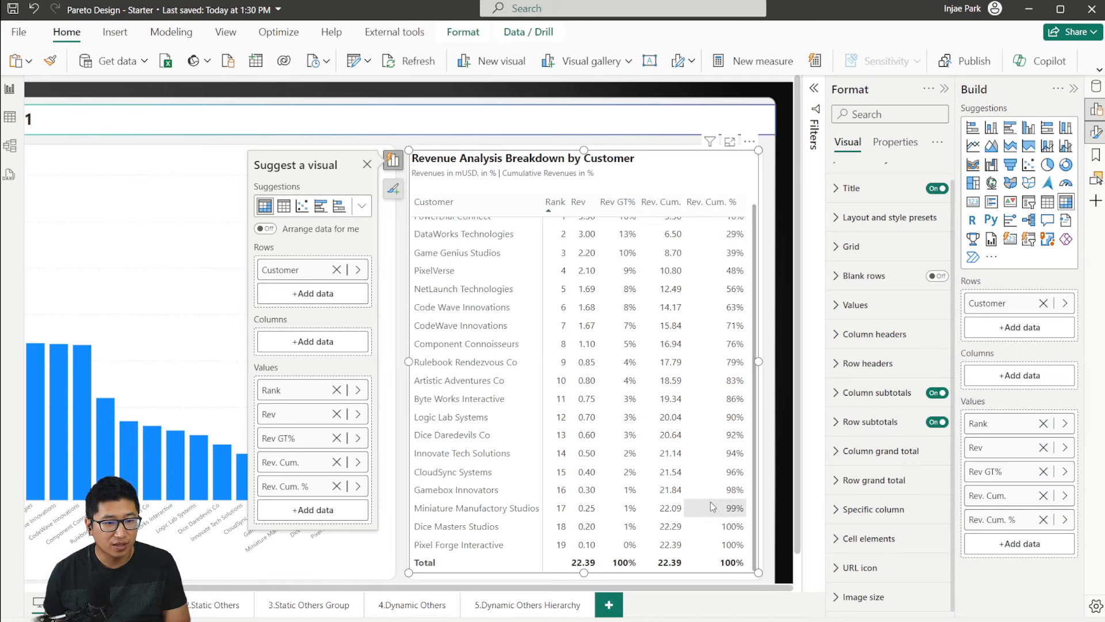
scroll(719, 357, up, 1)
scroll(875, 296, up, 1)
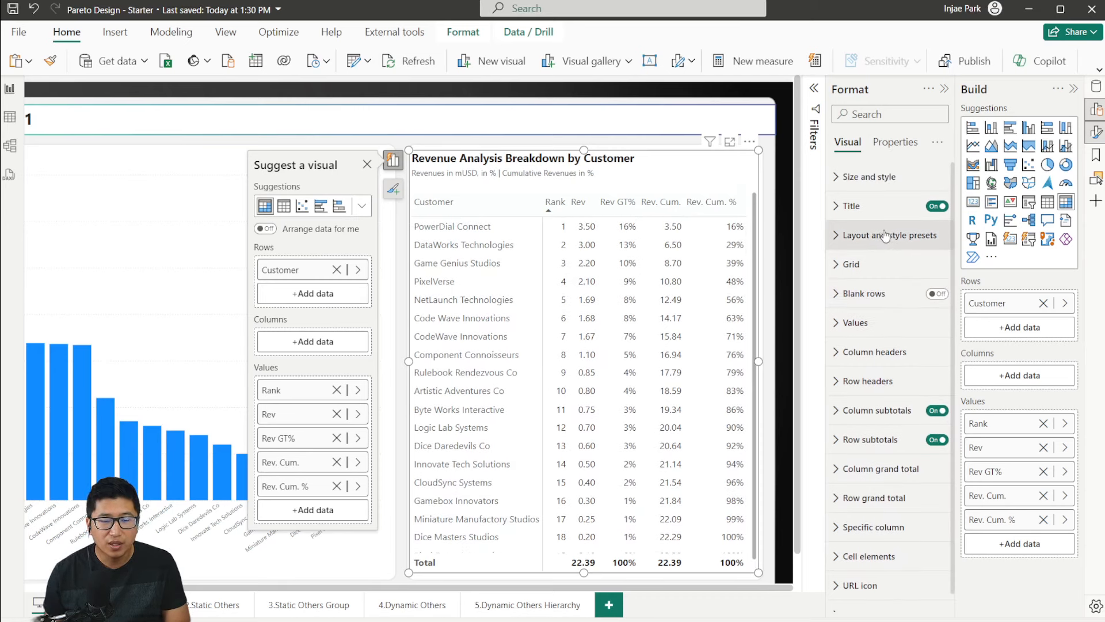
scroll(692, 367, down, 1)
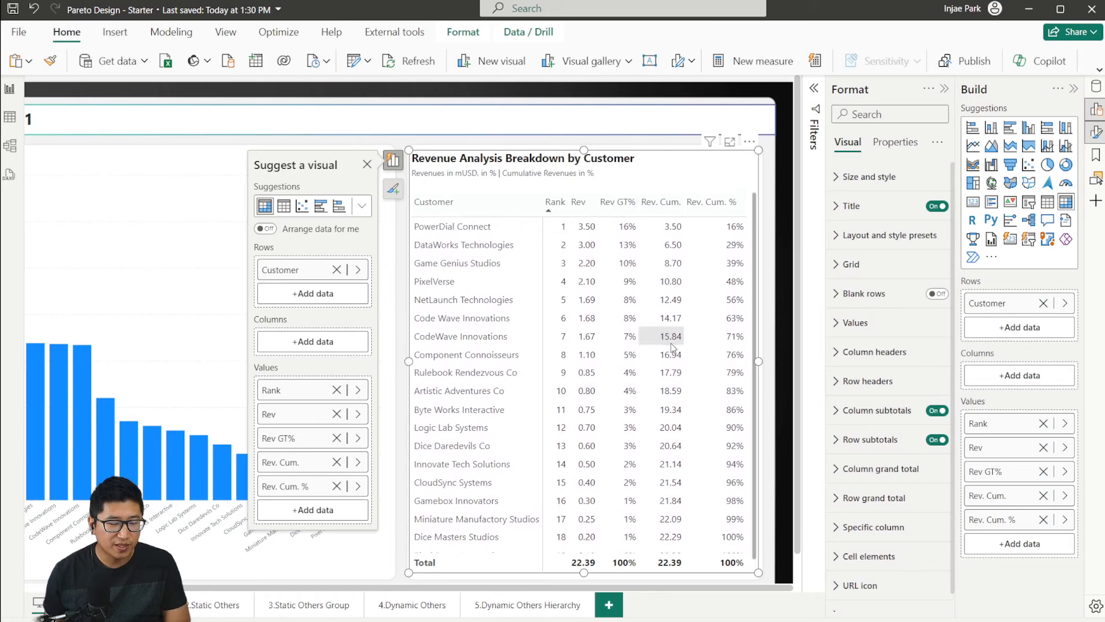
scroll(670, 345, up, 1)
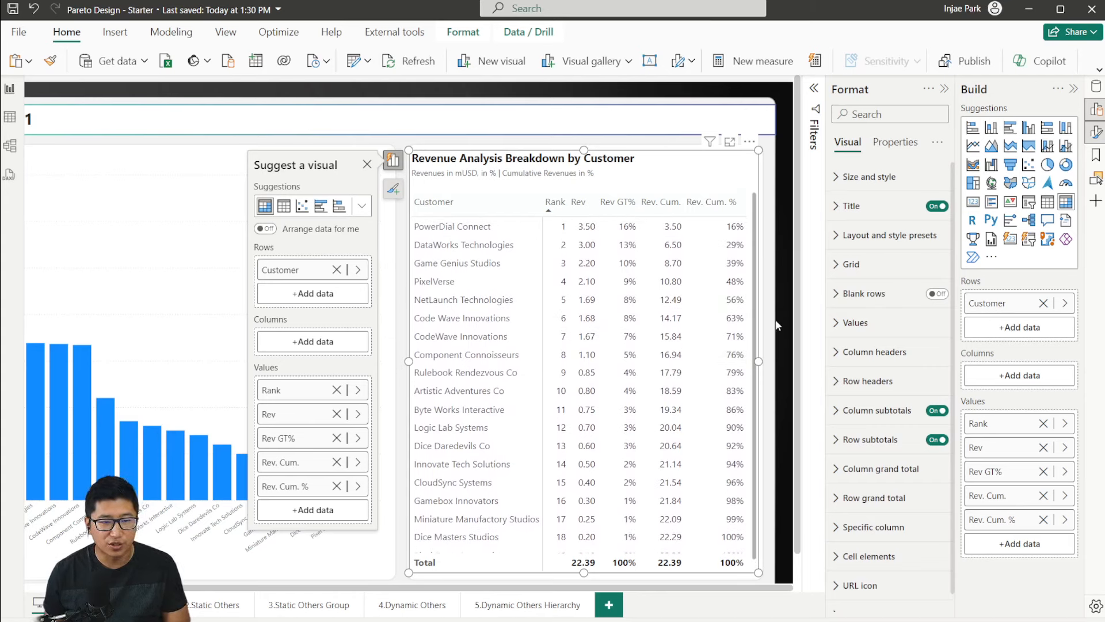
scroll(702, 359, down, 1)
scroll(702, 360, up, 1)
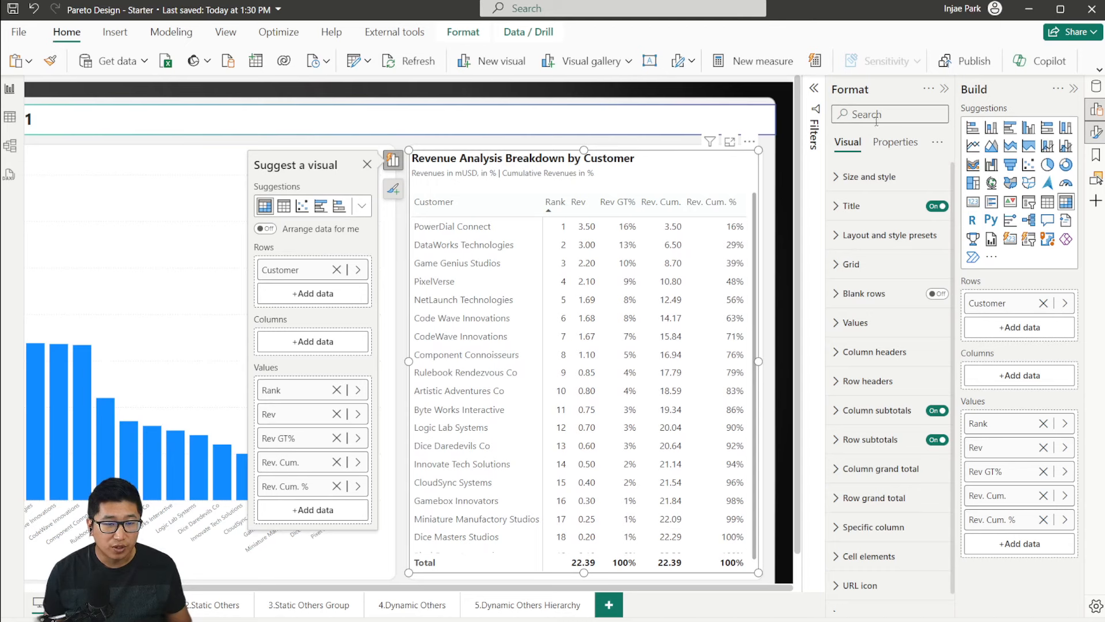
click(872, 264)
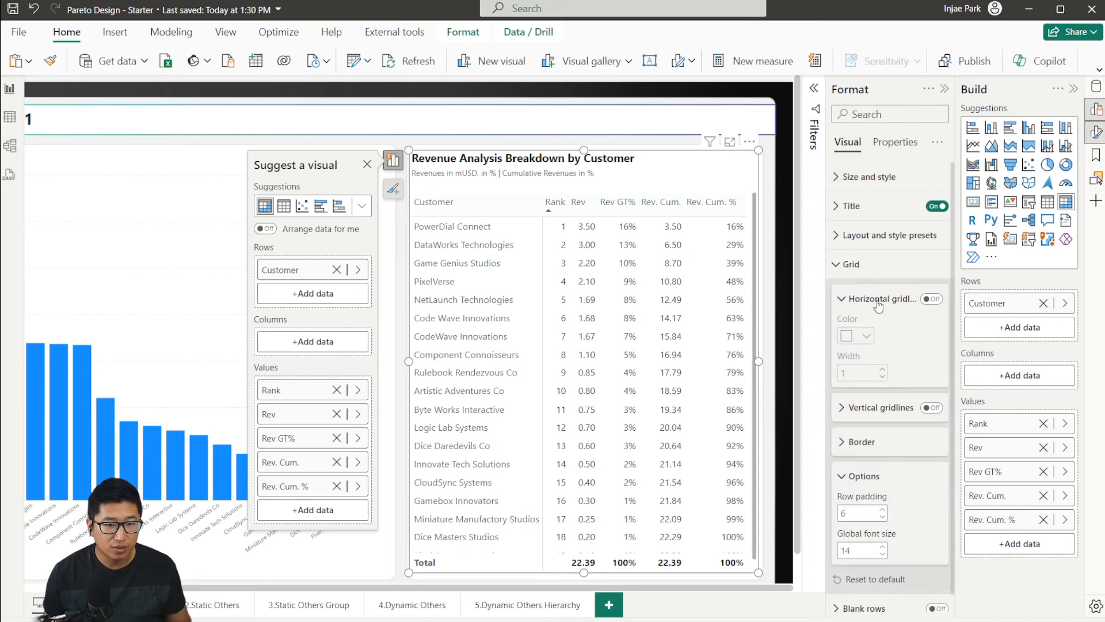
scroll(883, 453, down, 1)
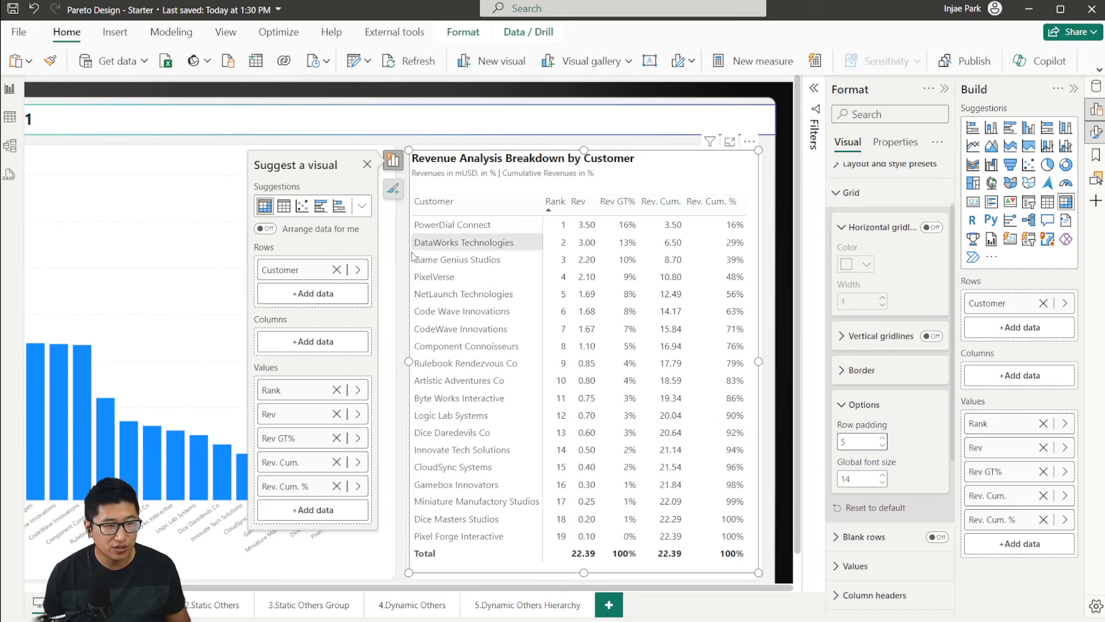
click(850, 191)
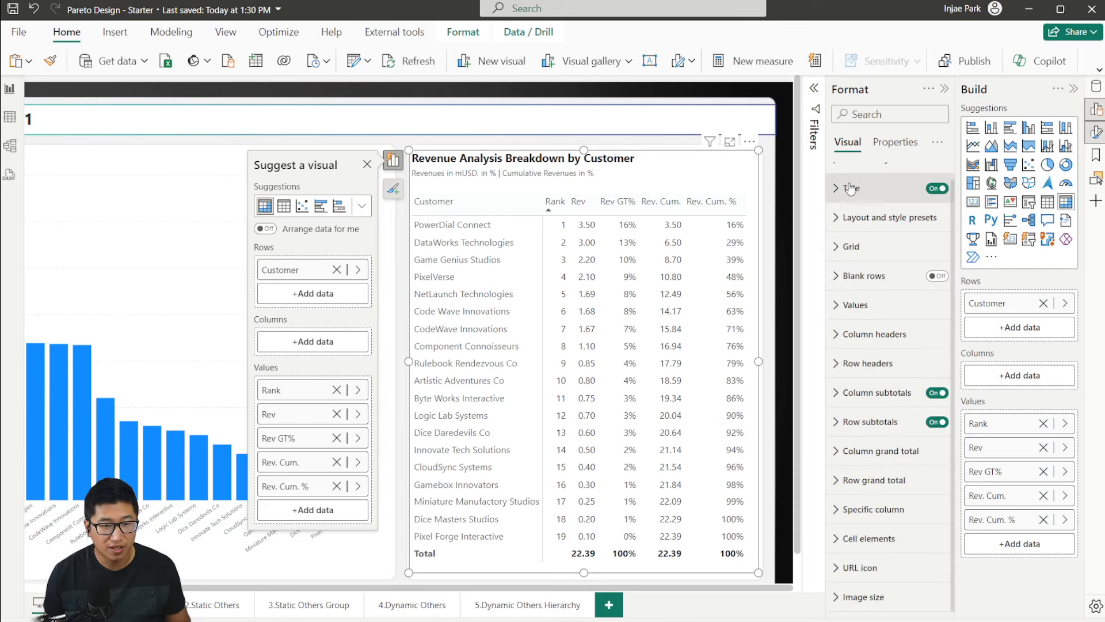
Step: Give the matrix's row grand total a light gray theme background and apply it to the labels as well
click(889, 483)
scroll(889, 449, down, 3)
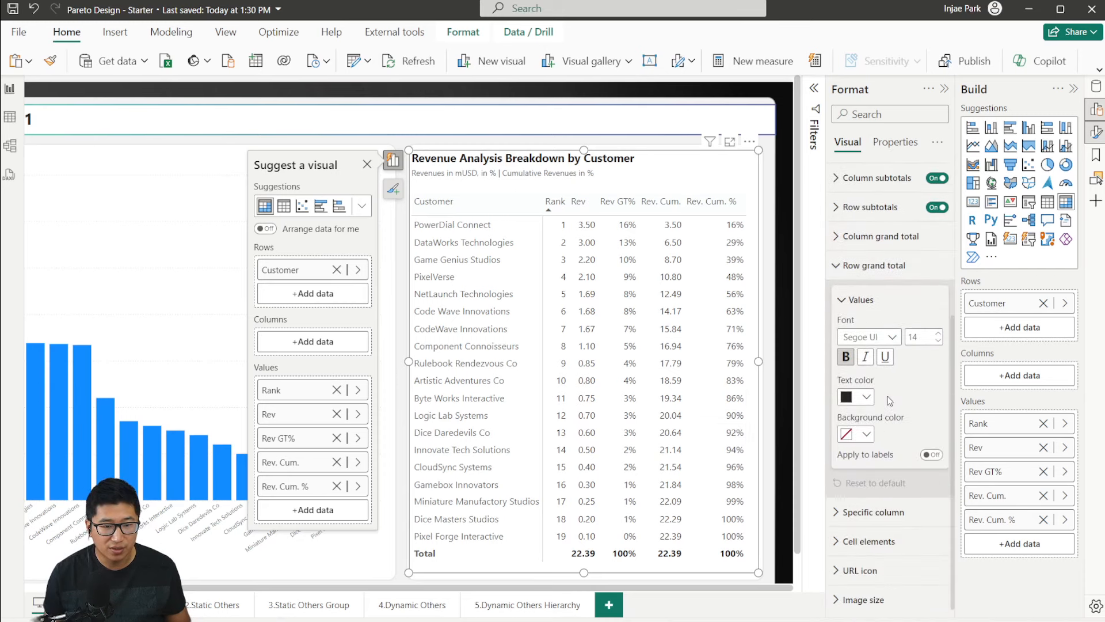
click(866, 435)
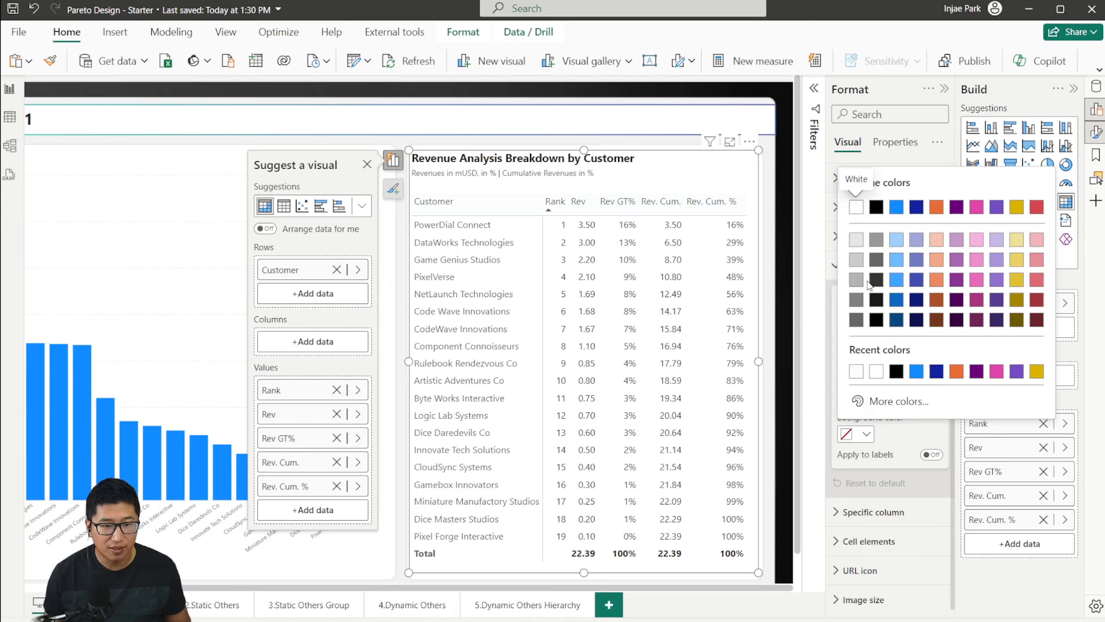
click(857, 241)
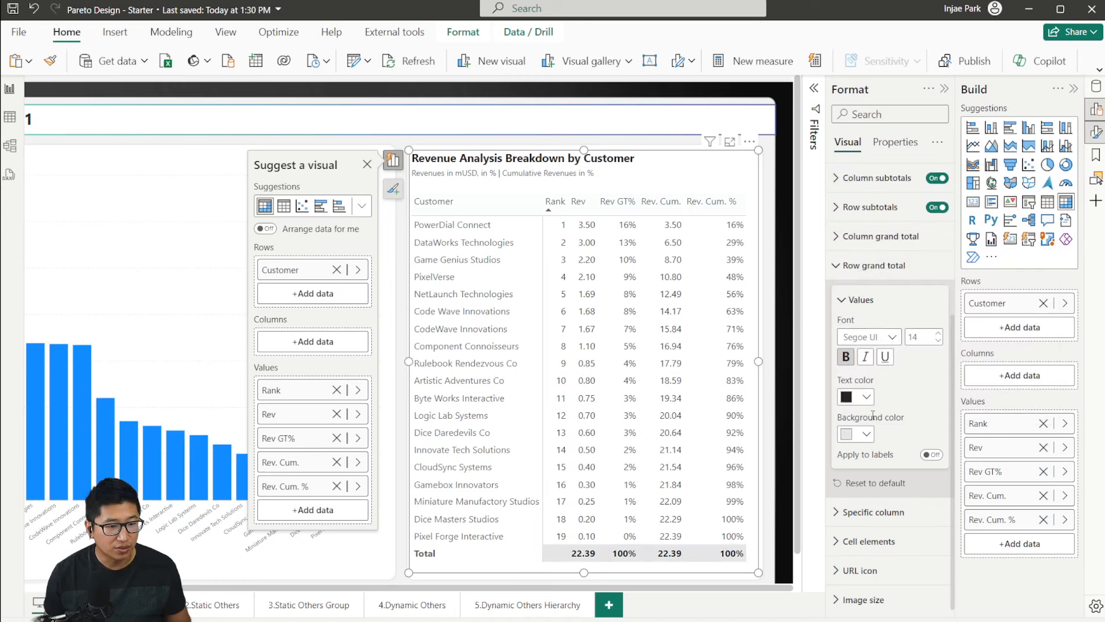
click(933, 455)
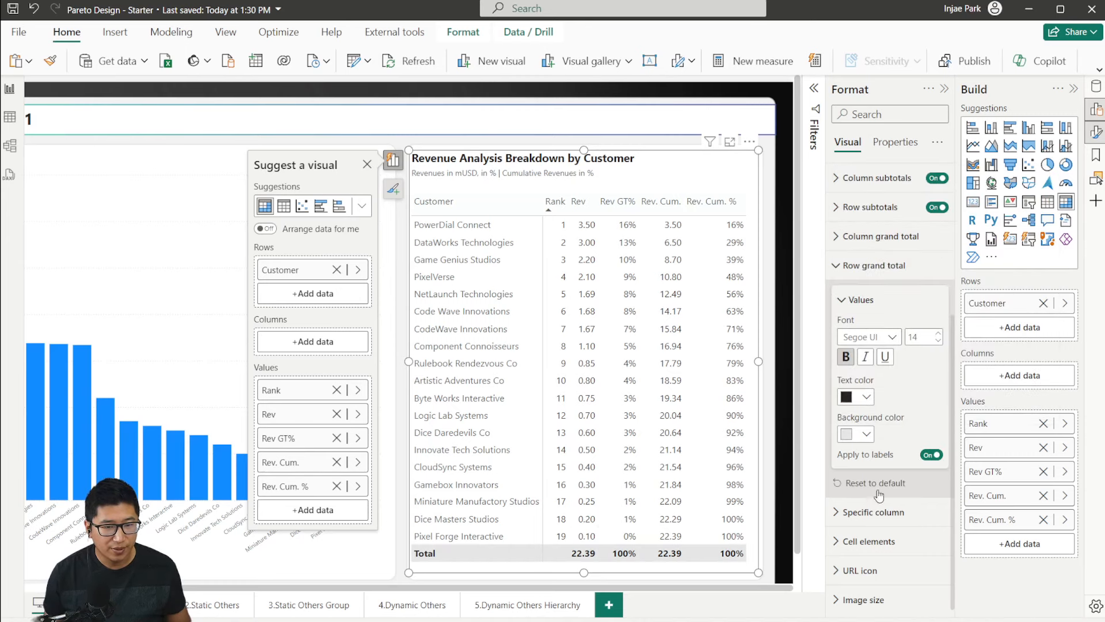
Step: Lighten the row grand total's background to the custom color #F5F5F5
click(866, 434)
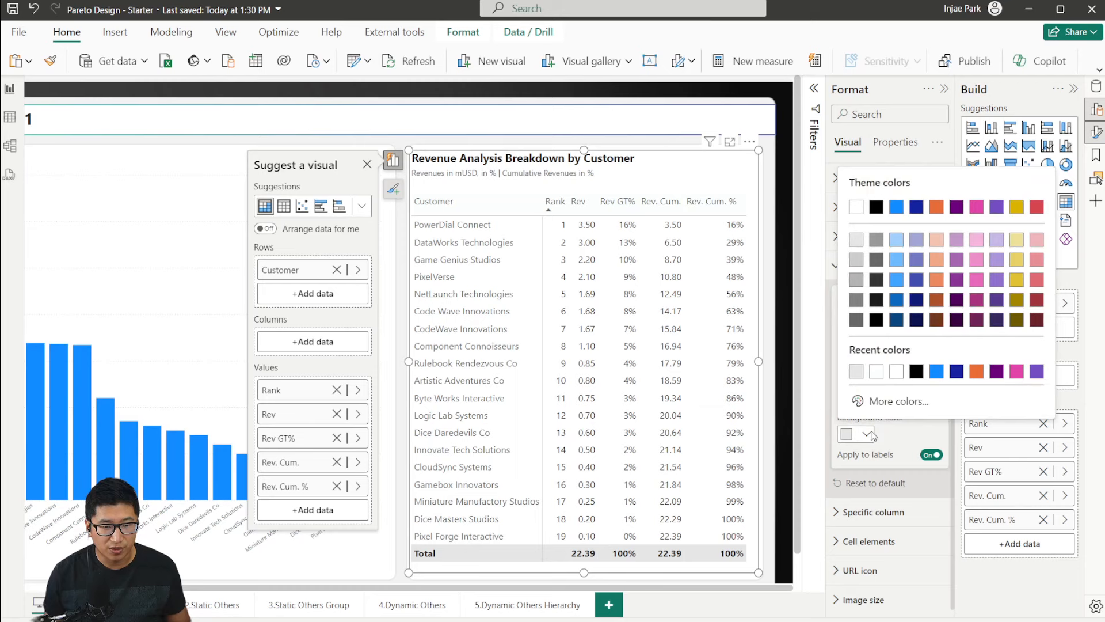
click(884, 397)
click(850, 188)
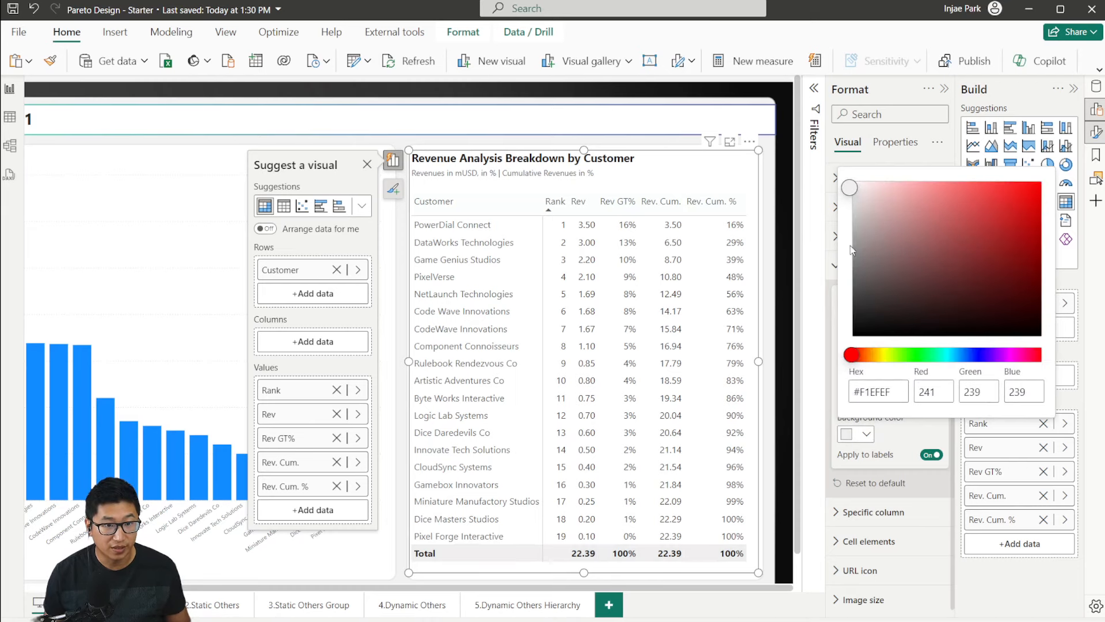
drag(854, 197, 848, 183)
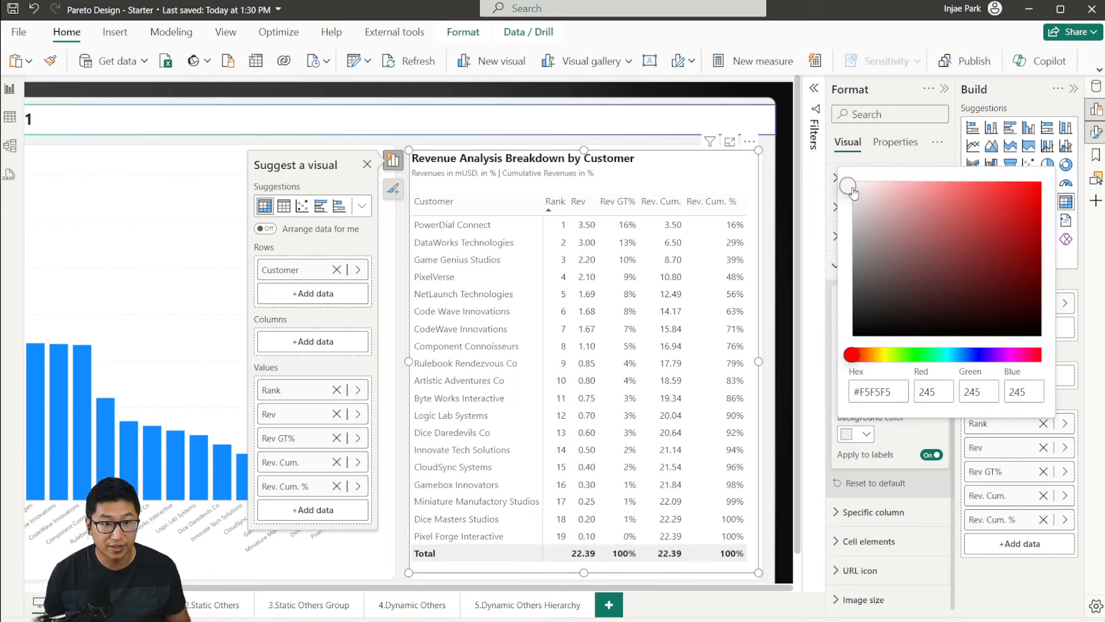
click(783, 235)
click(782, 236)
Step: Switch to the finished Pareto report and examine the formulas of the _1 Cutoff Customer and _1 Cutoff Rank measures
scroll(693, 404, down, 1)
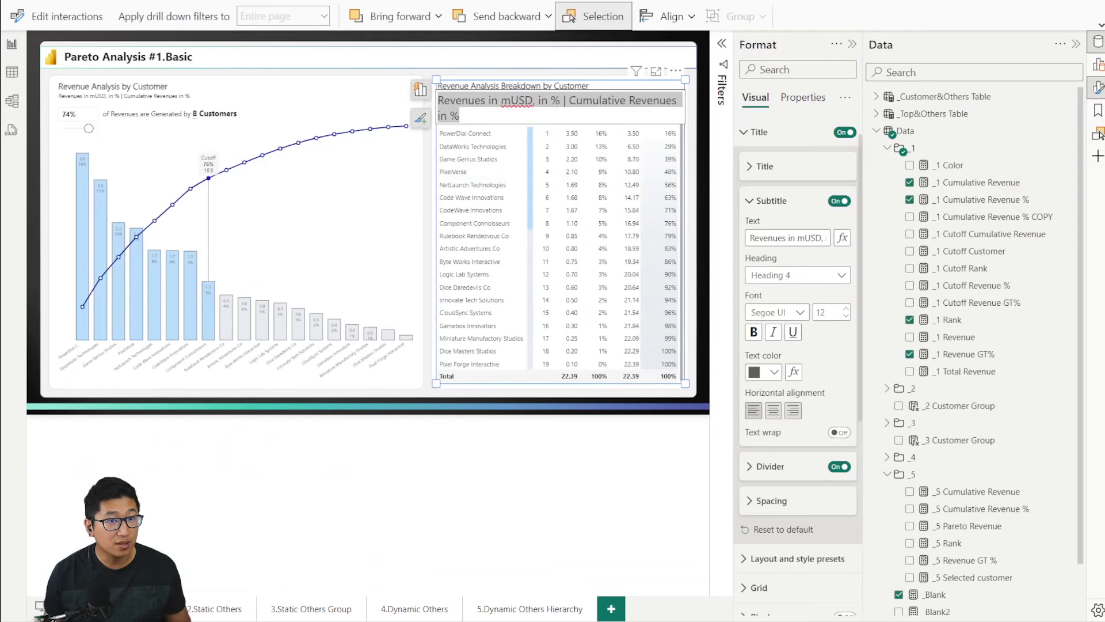
key(Escape)
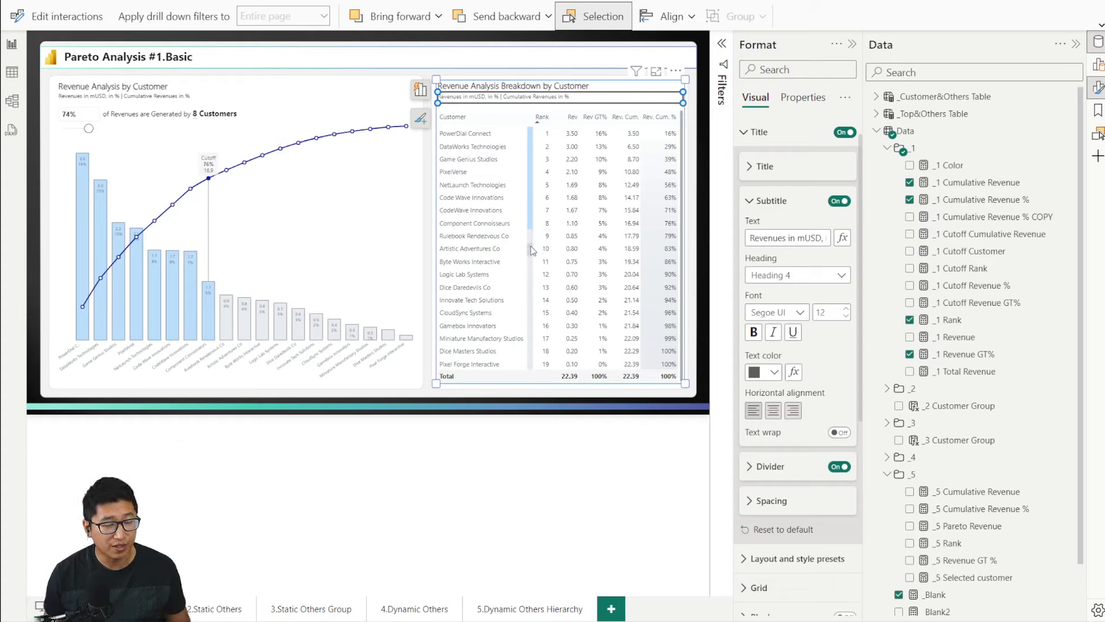
click(546, 455)
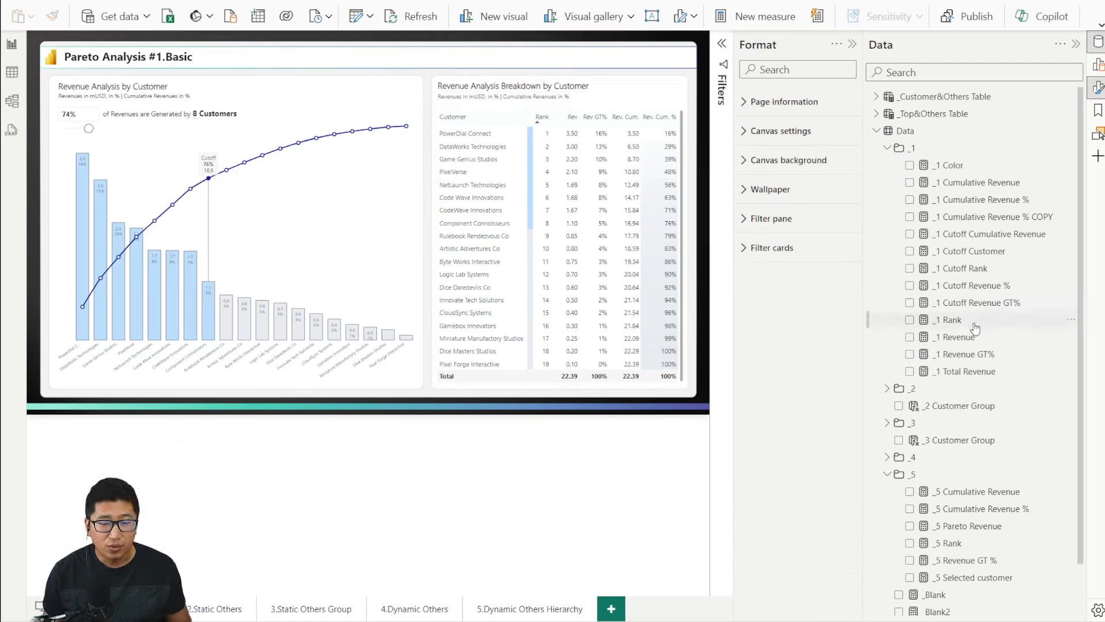
click(996, 236)
click(995, 252)
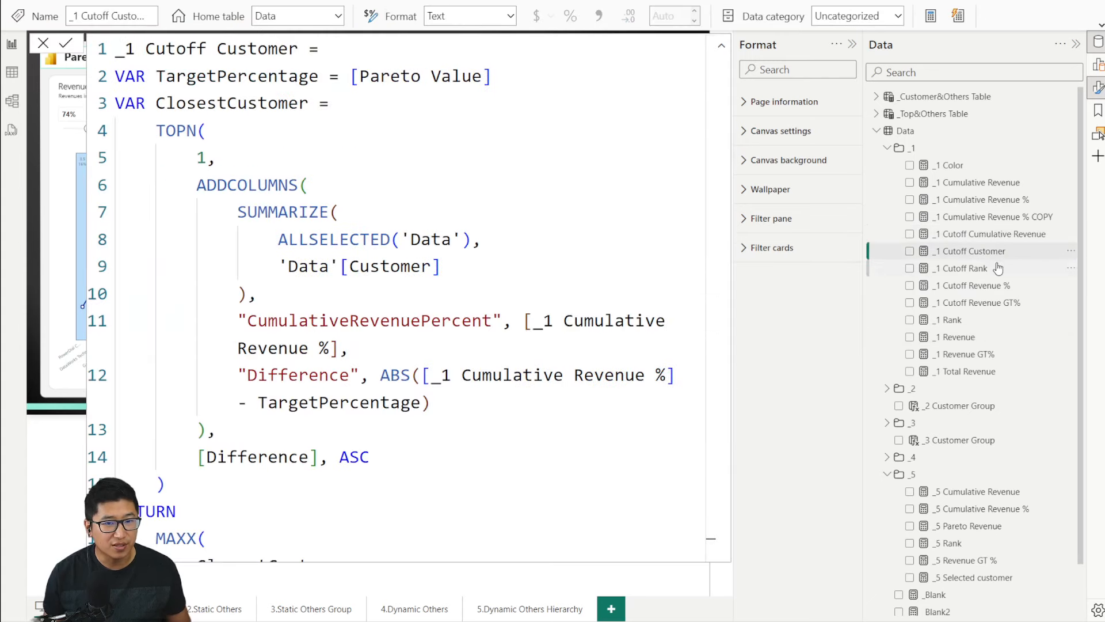
click(976, 269)
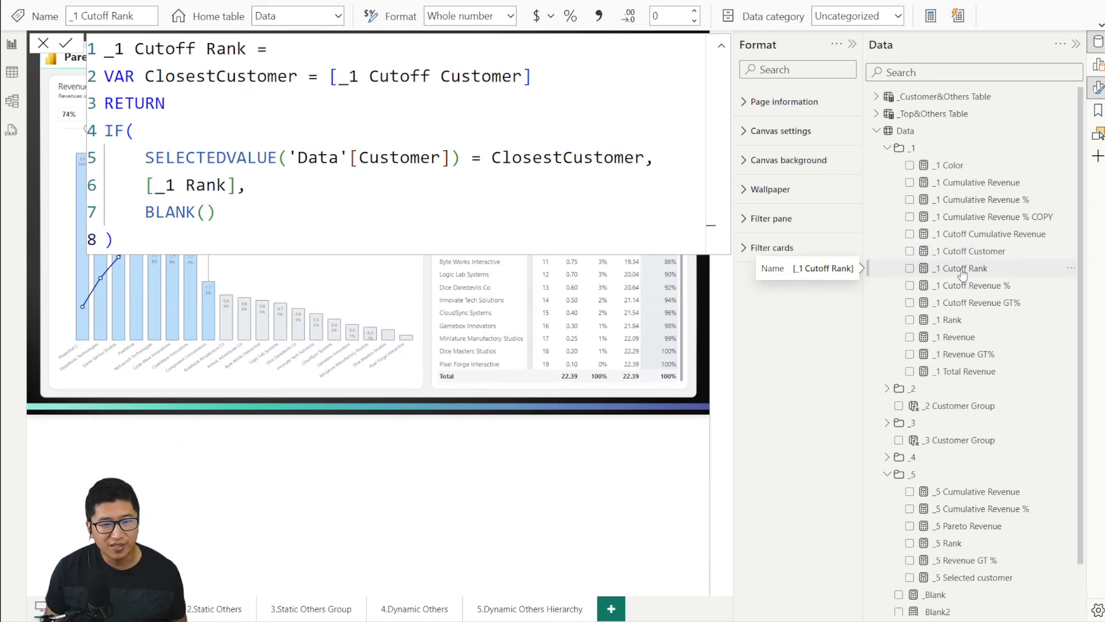
click(587, 446)
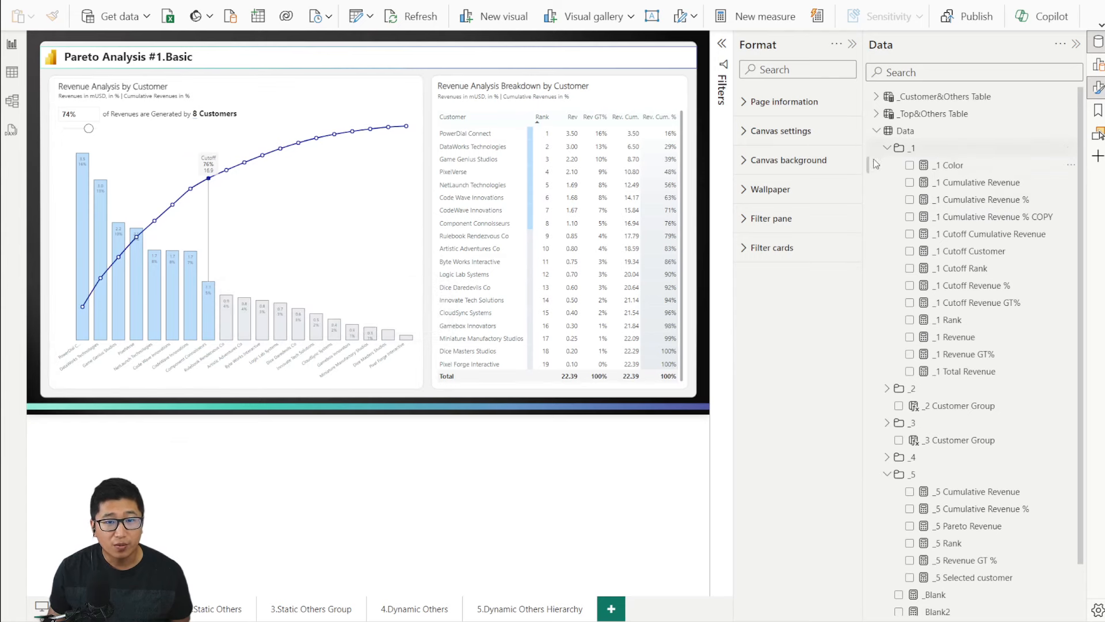
Step: Examine the full _1 Cutoff Customer formula with the Format pane collapsed, focusing on the SUMMARIZE over ALLSELECTED('Data'), and close it unchanged
click(999, 256)
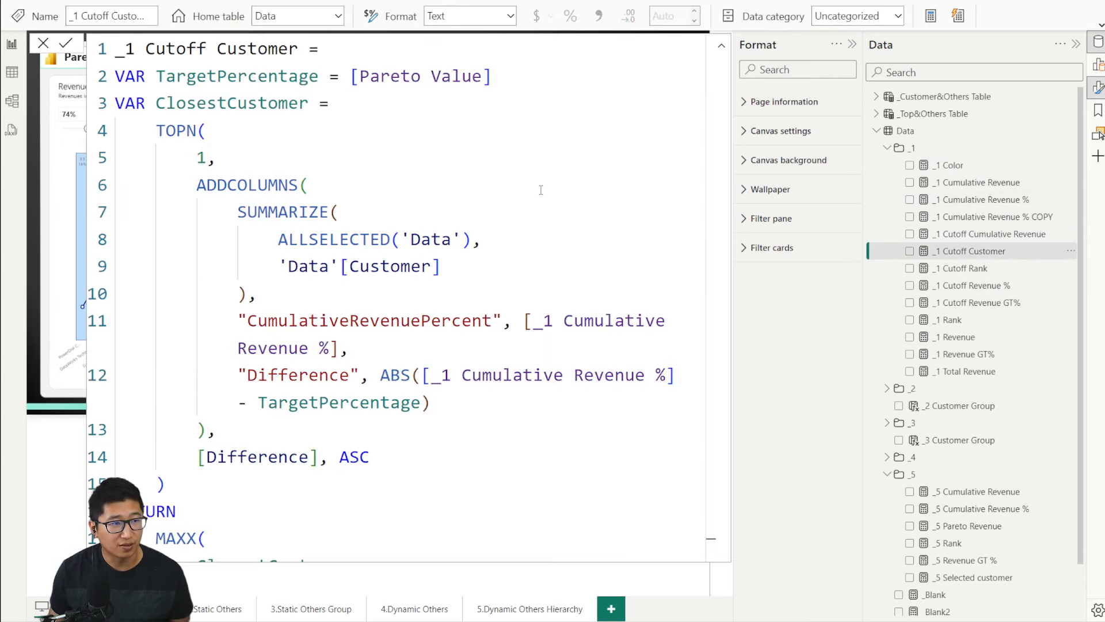
scroll(400, 205, down, 2)
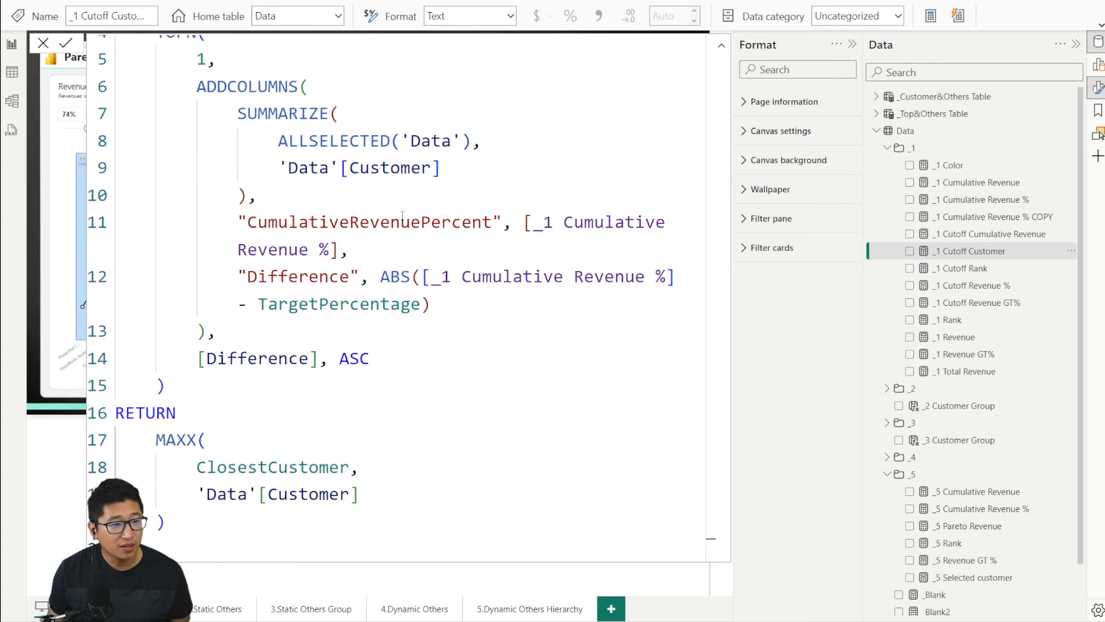
scroll(413, 197, up, 2)
click(852, 44)
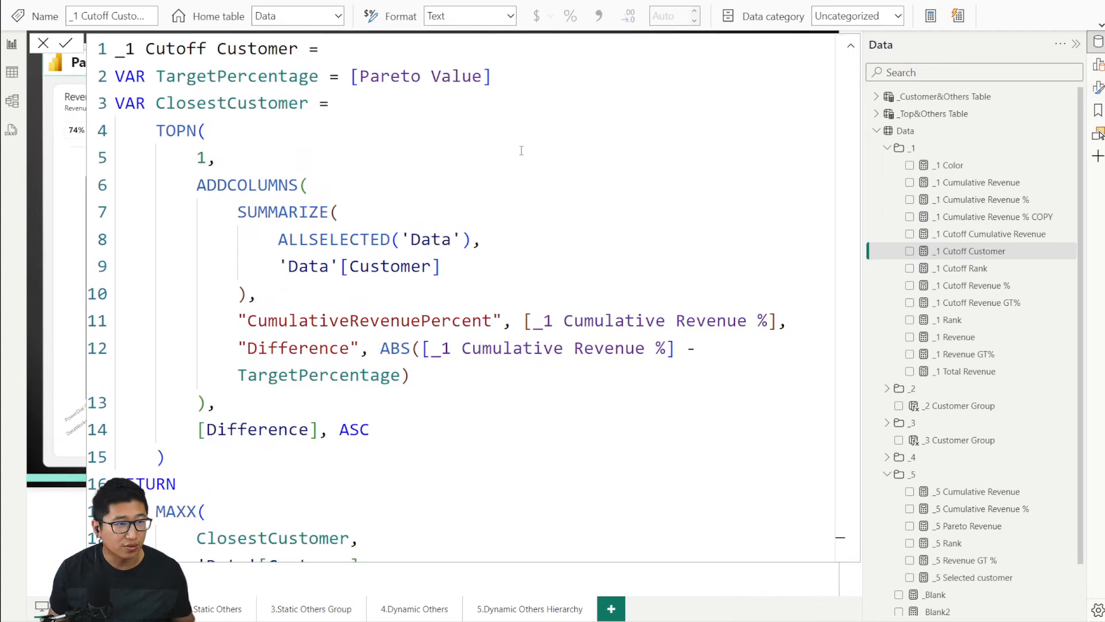
click(587, 148)
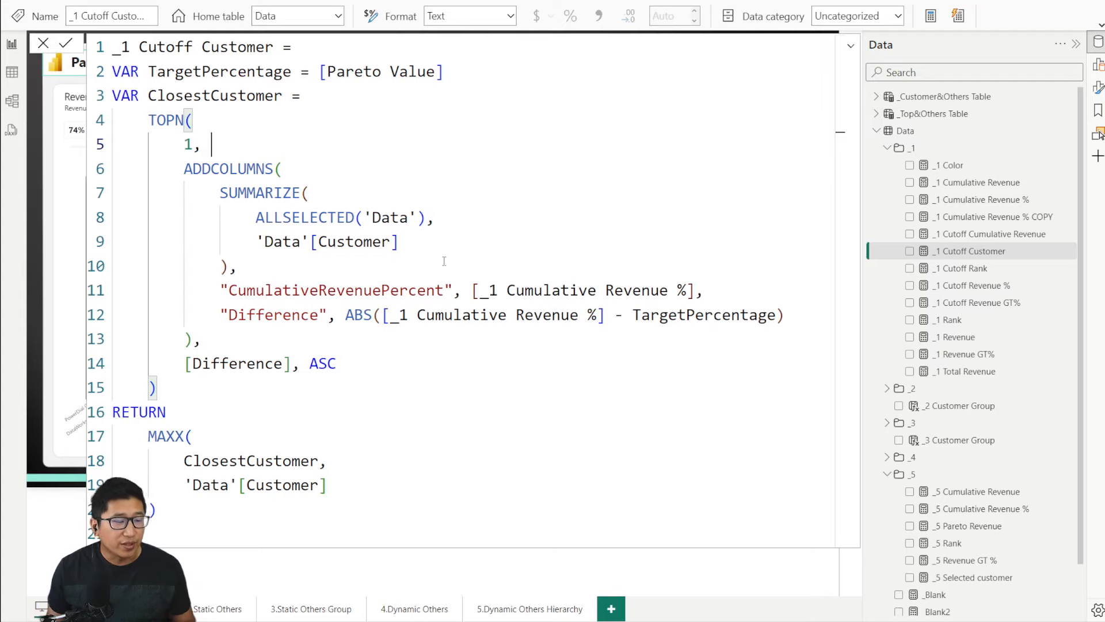
drag(238, 265, 306, 268)
click(237, 196)
click(229, 193)
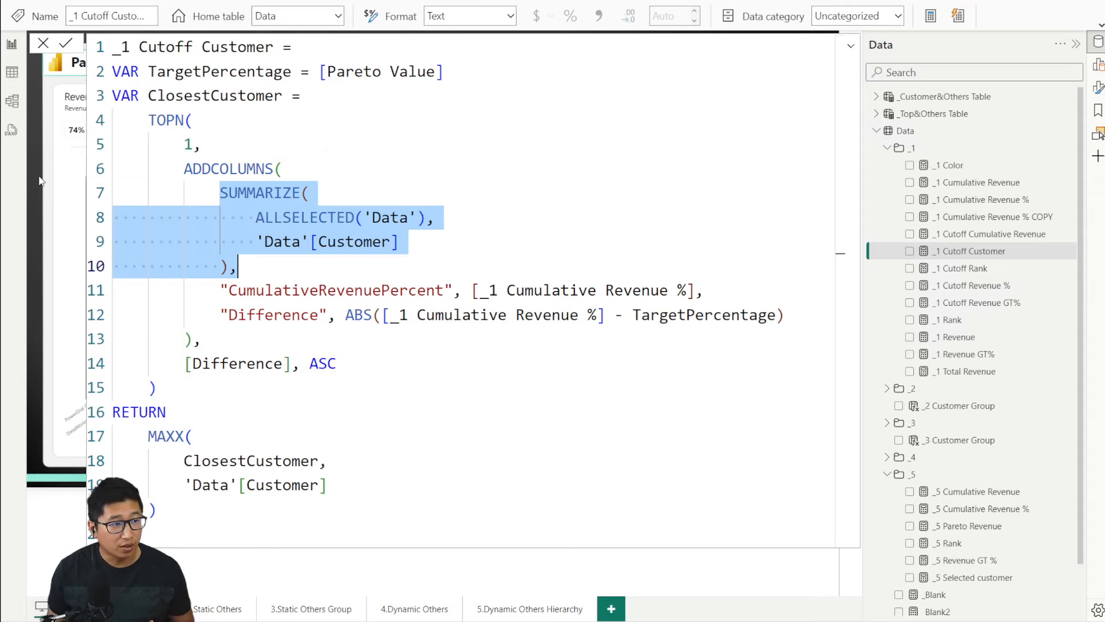
click(43, 43)
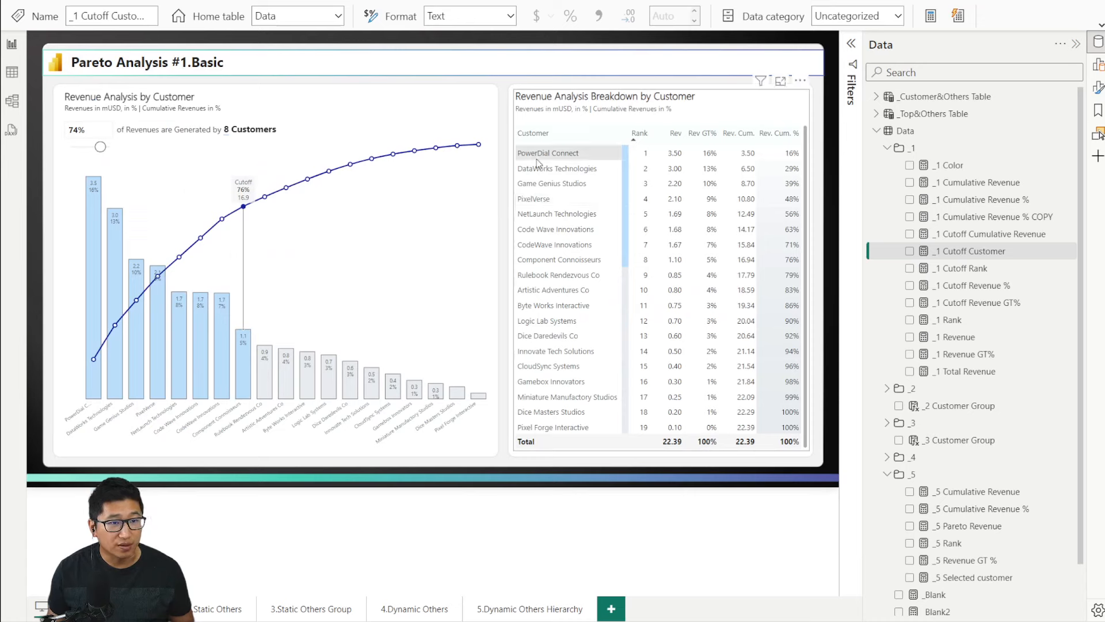
Step: Cross-filter the breakdown matrix by NetLaunch Technologies, Code Wave Innovations, CodeWave Innovations and Component Connoisseurs to check how the ranking responds
click(185, 365)
ctrl+click(204, 367)
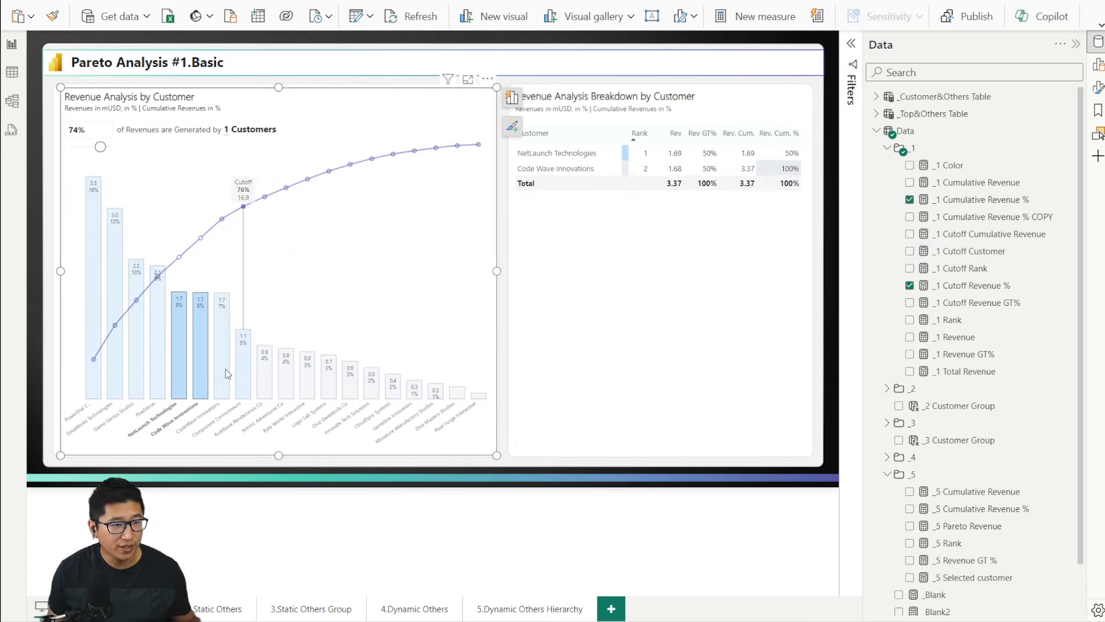
ctrl+click(225, 369)
ctrl+click(244, 372)
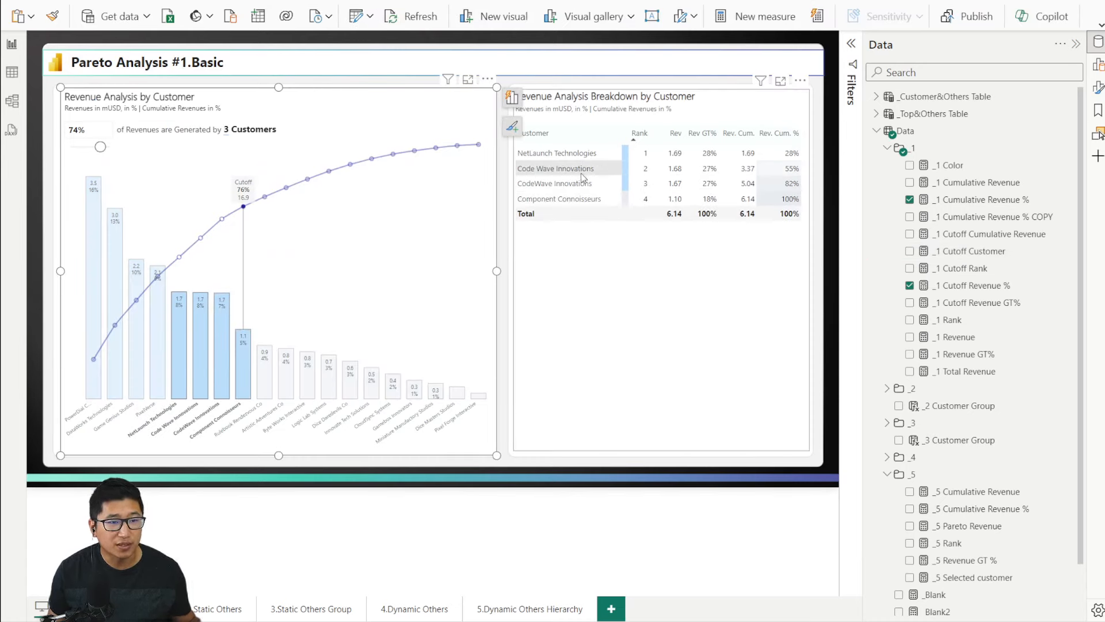
click(455, 496)
Step: Examine how _1 Cutoff Customer computes CumulativeRevenuePercent and Difference against the TargetPercentage variable, and close the formula unchanged
click(979, 250)
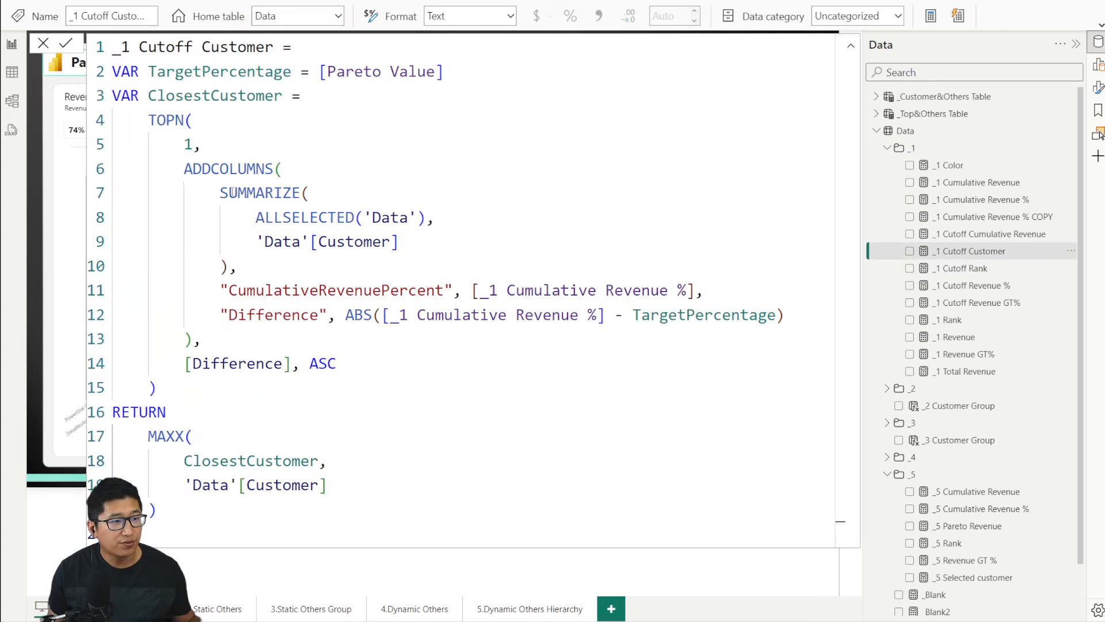
drag(220, 193, 299, 267)
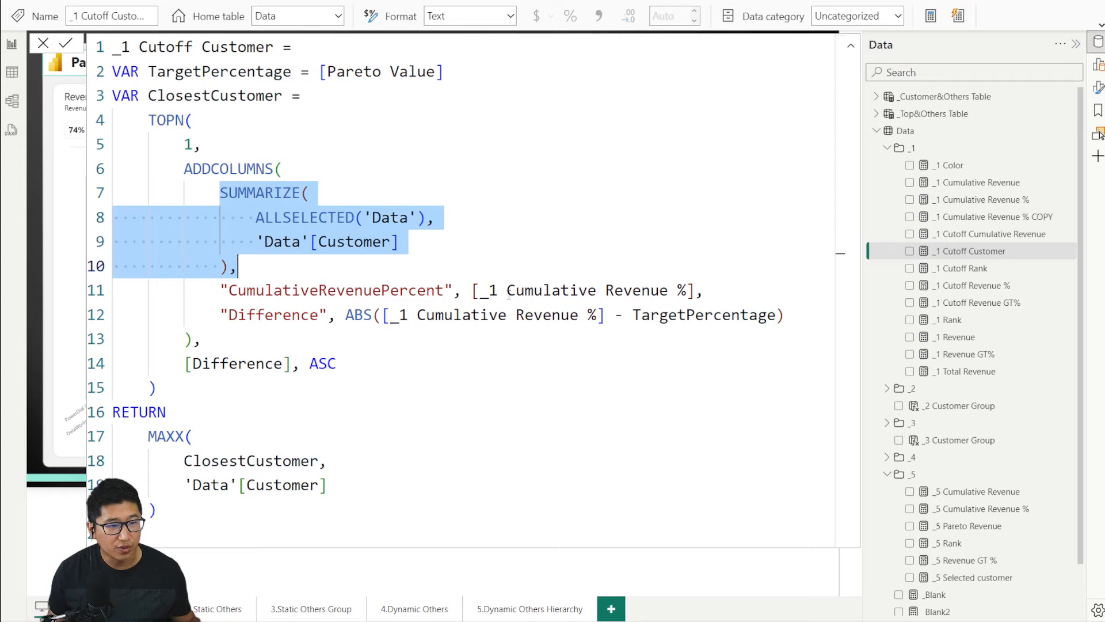
drag(471, 290, 701, 295)
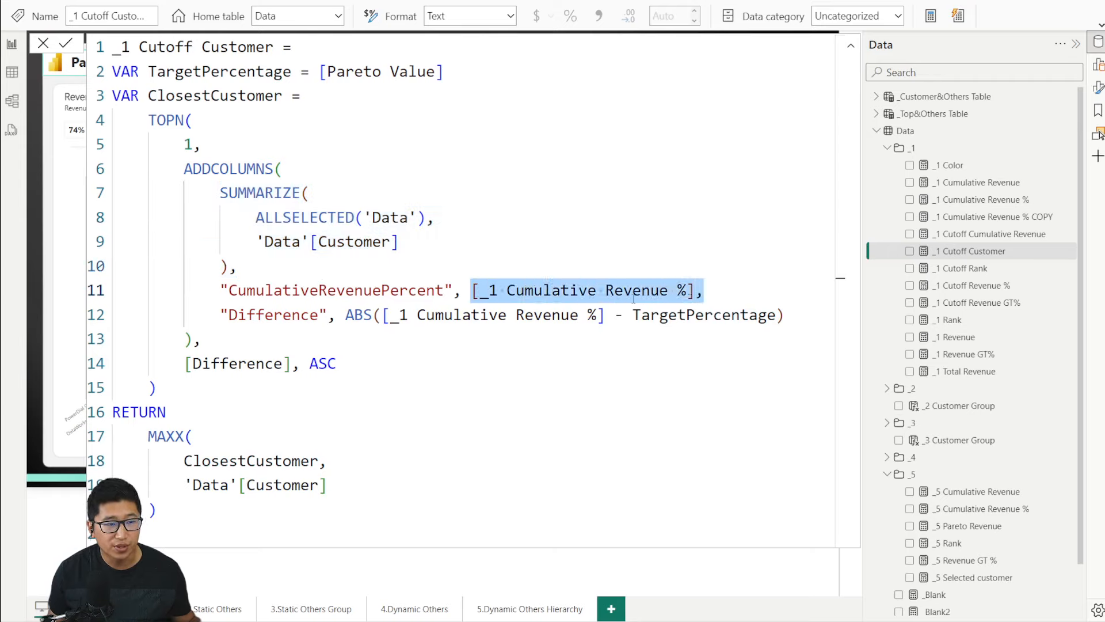
click(544, 315)
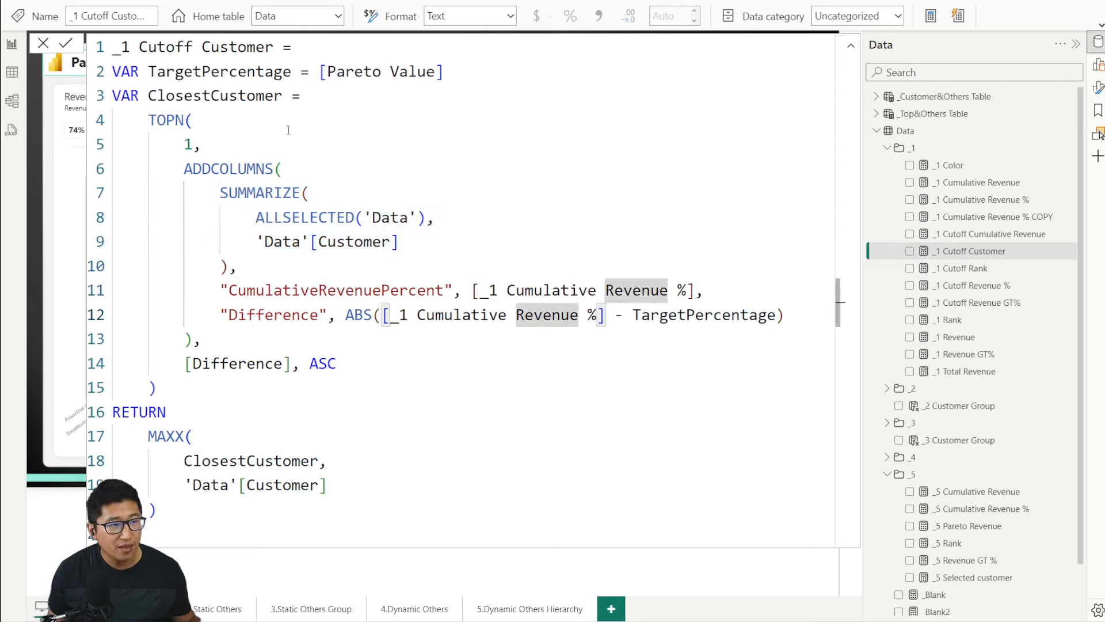
drag(380, 315, 777, 316)
click(642, 317)
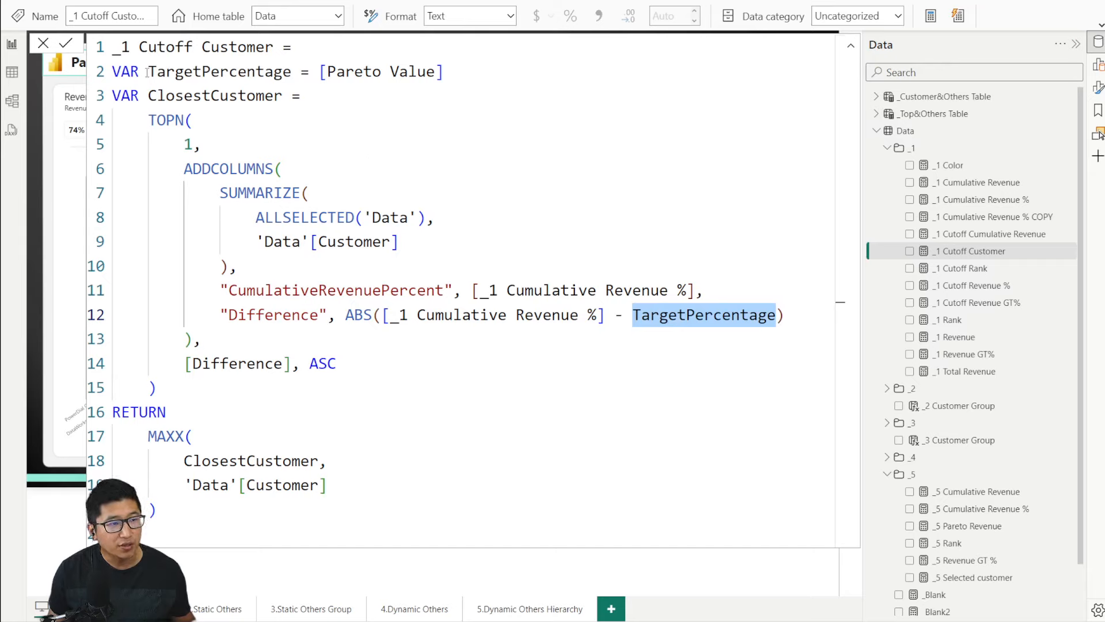
drag(148, 72, 445, 72)
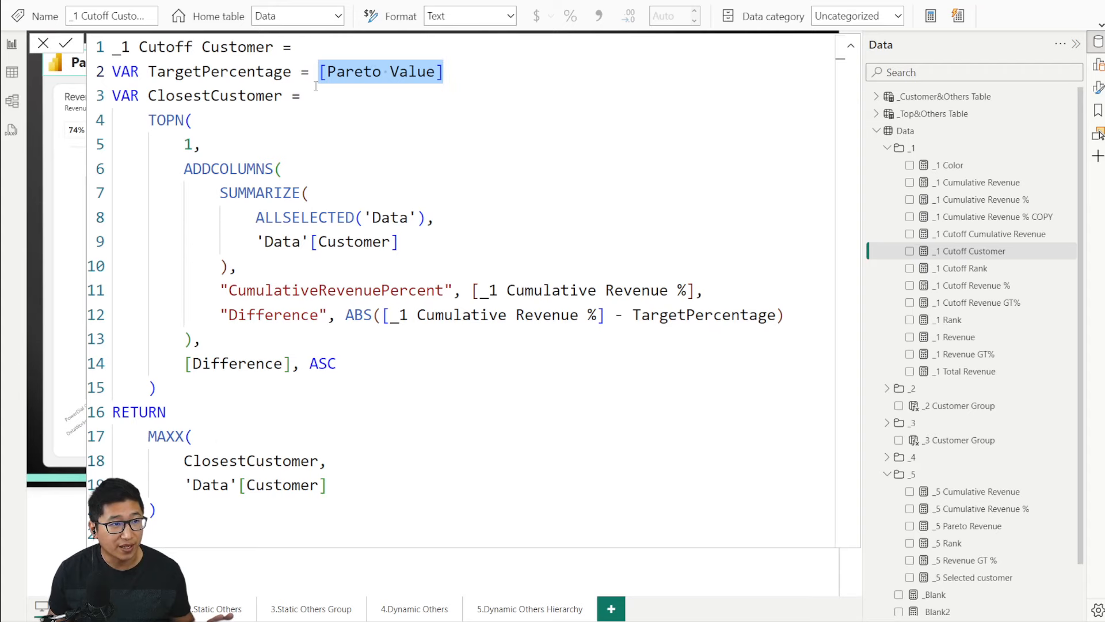
click(43, 43)
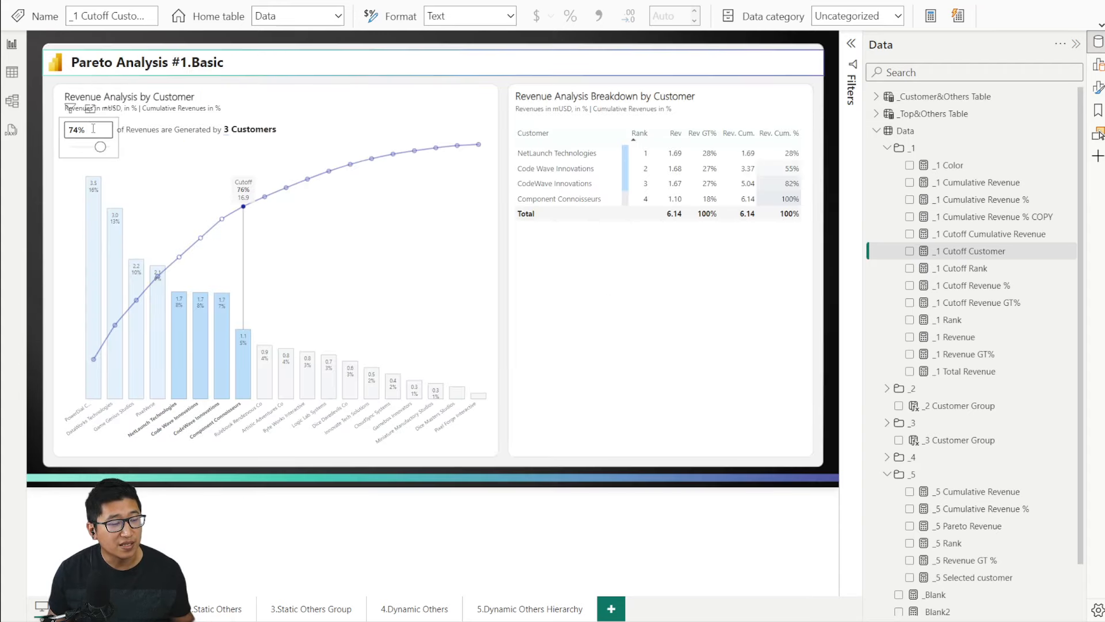
Step: Set the Pareto percentage slicer above the revenue chart to 0.8 (80%)
click(89, 129)
text(0.)
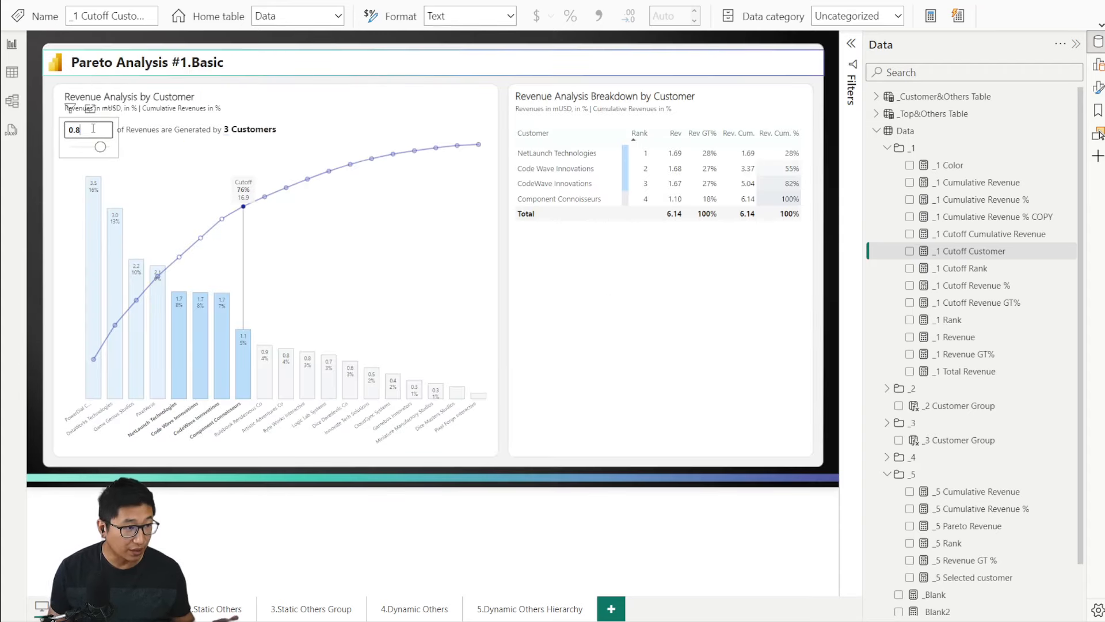
text(8)
key(Return)
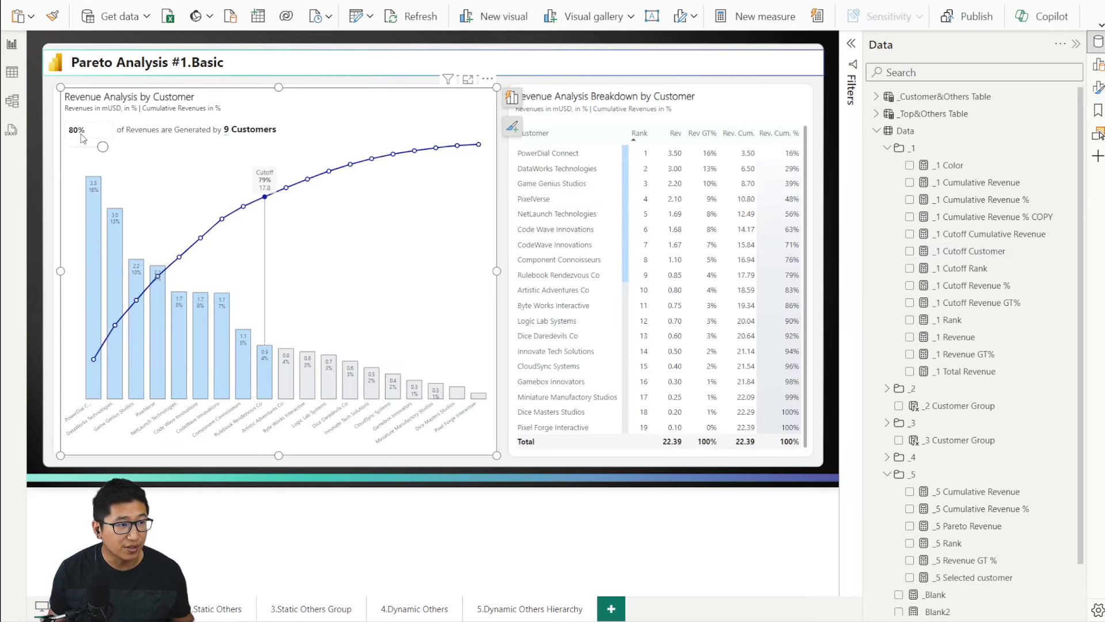
Step: Examine how _1 Cutoff Customer adds CumulativeRevenuePercent and the absolute Difference from TargetPercentage for each customer, and close the formula unchanged
click(977, 269)
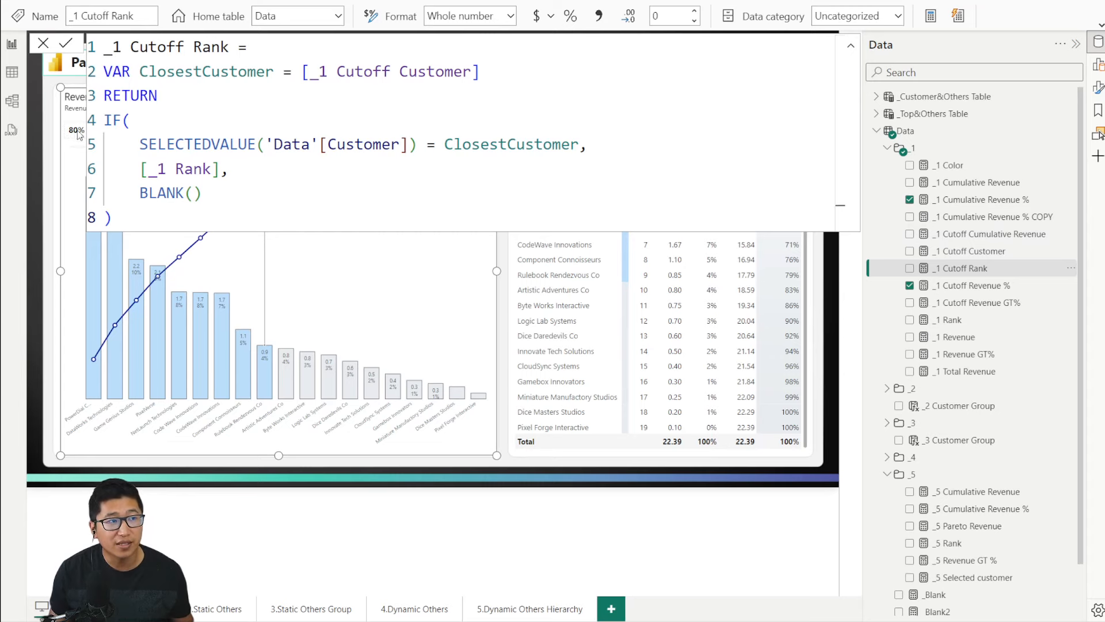
click(966, 231)
click(999, 252)
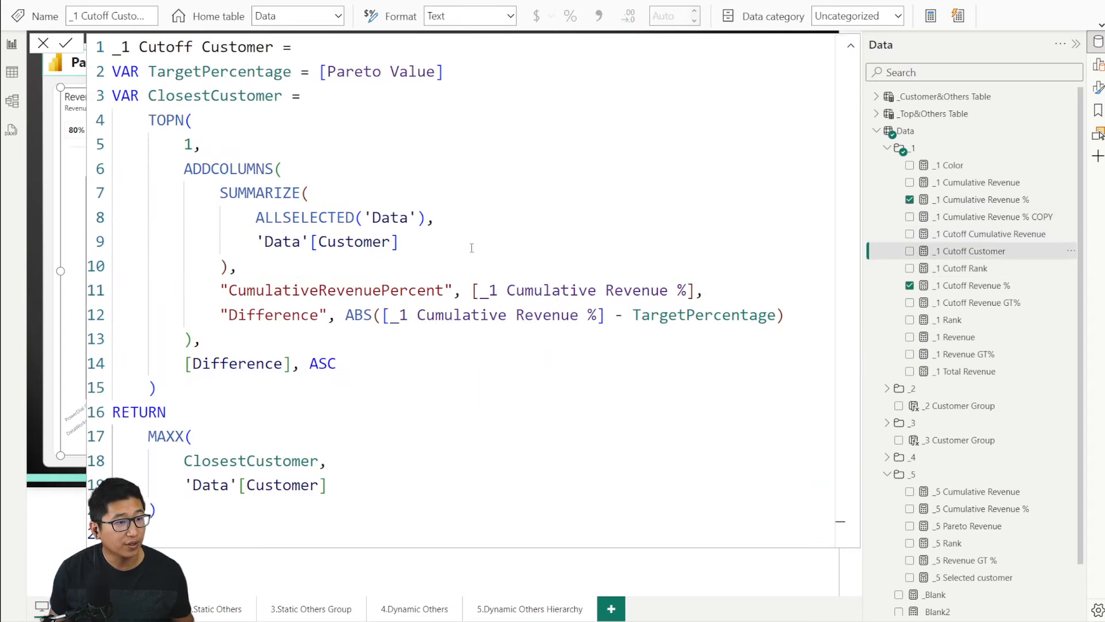
drag(184, 169, 419, 332)
click(428, 338)
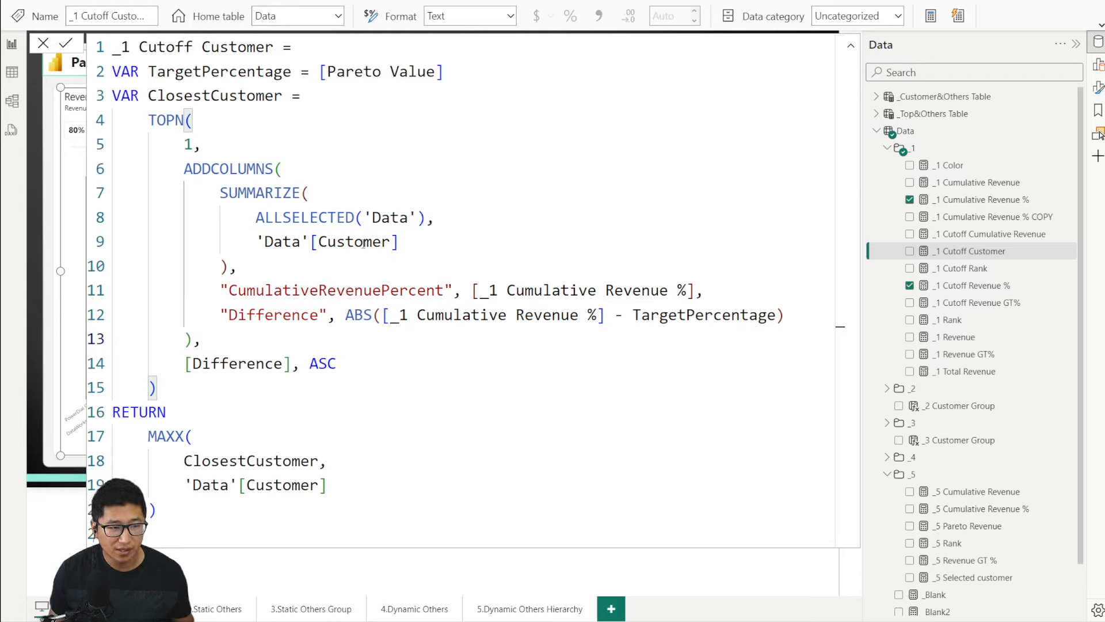
drag(471, 290, 696, 291)
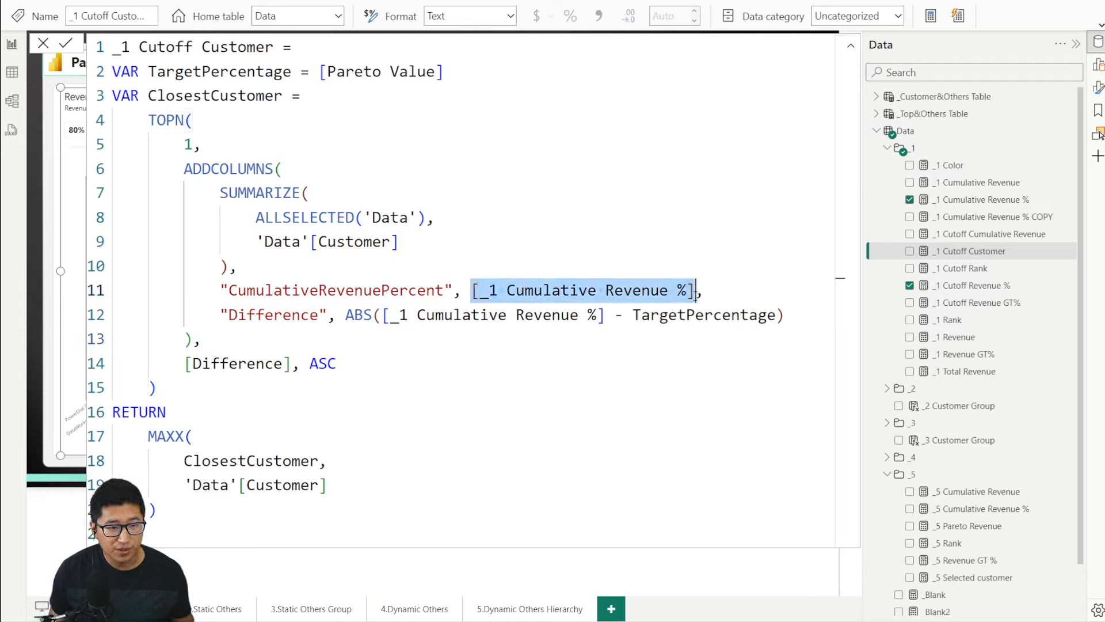
click(694, 291)
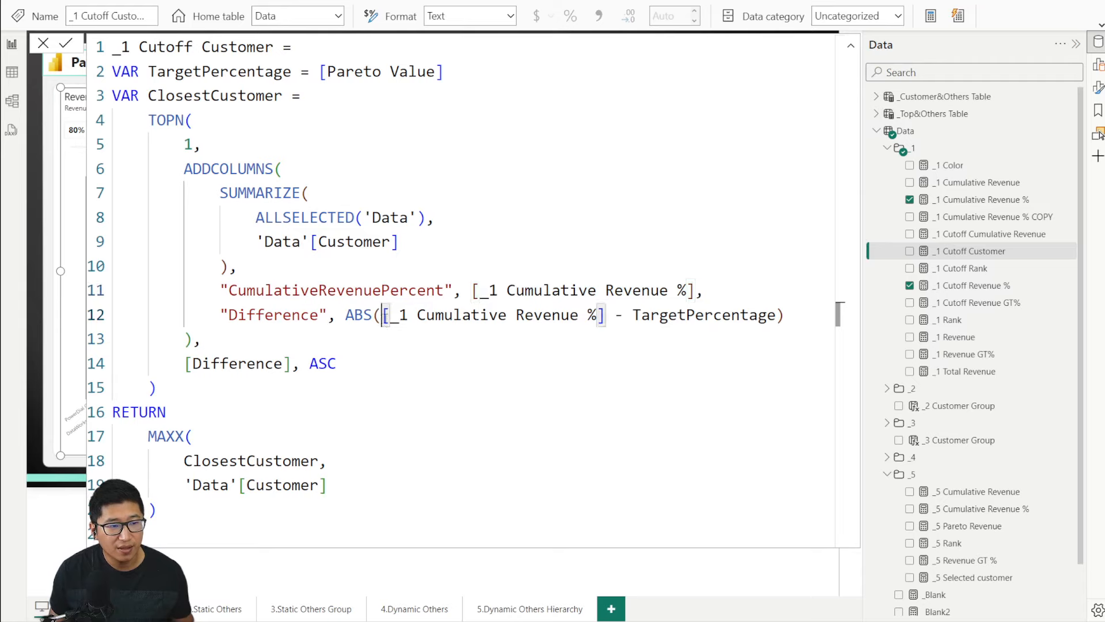
drag(382, 315, 778, 317)
click(630, 324)
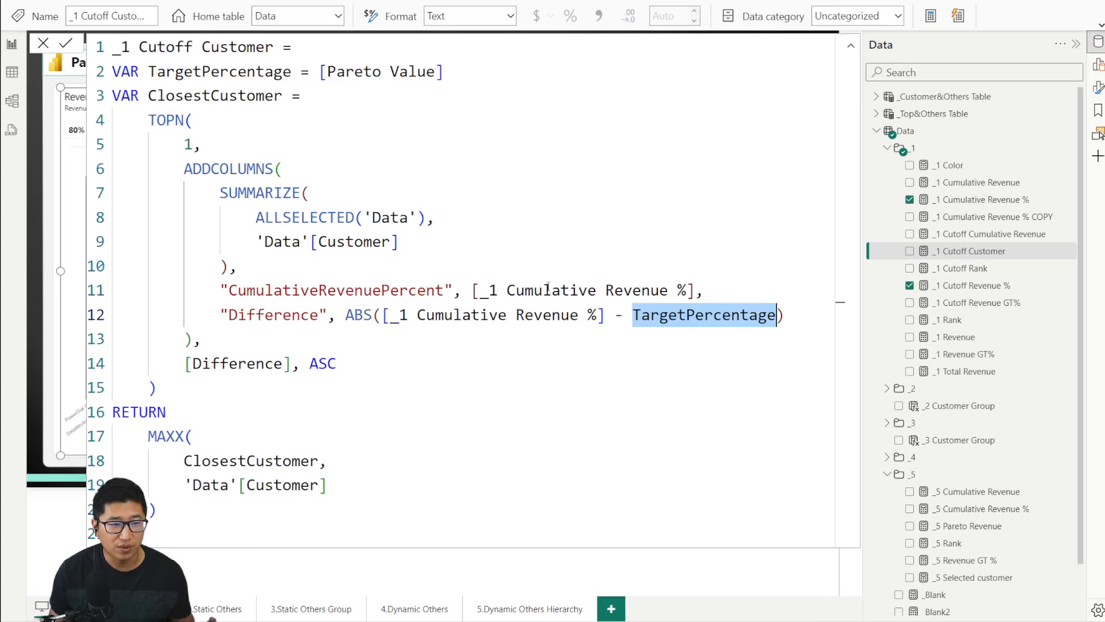
click(43, 42)
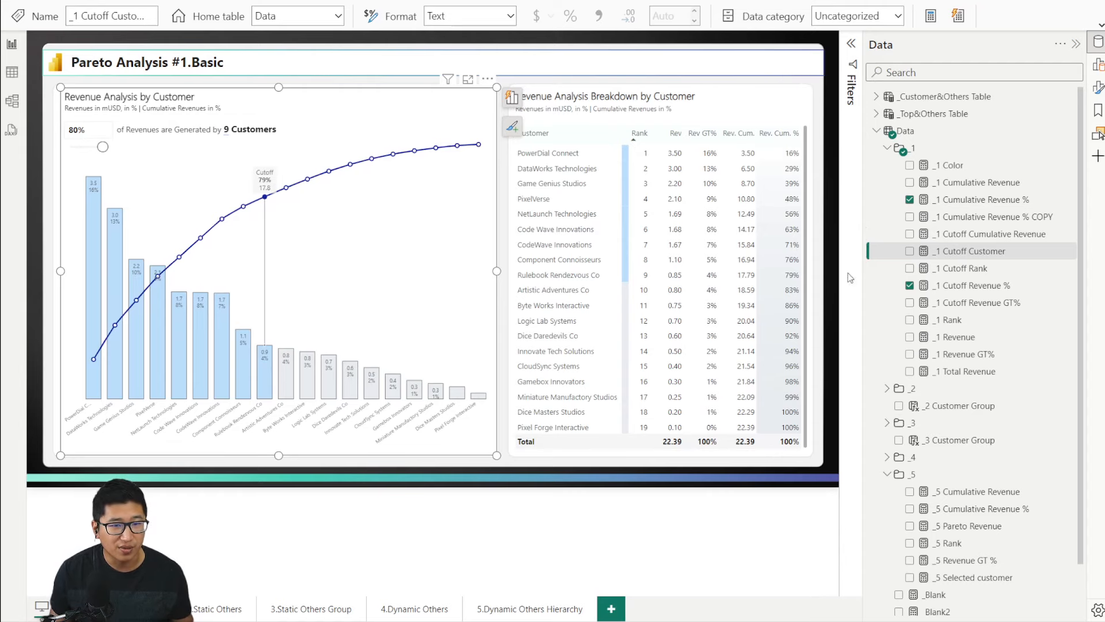
Step: Examine how TOPN in _1 Cutoff Customer takes one row ordered by [Difference] ascending, and close the formula unchanged
click(999, 269)
click(996, 254)
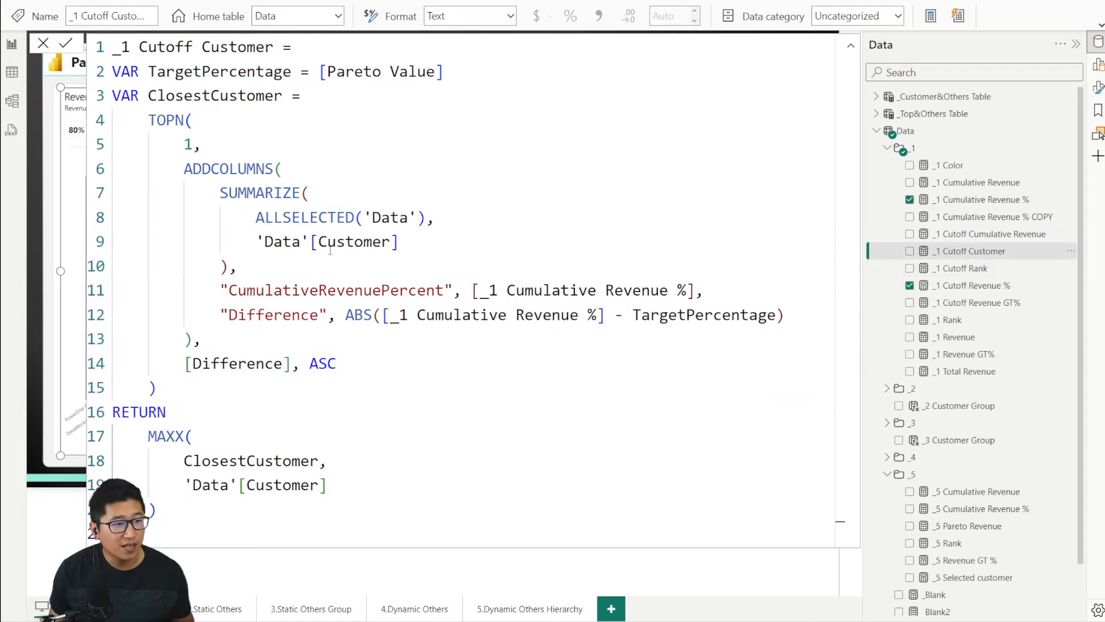
drag(184, 169, 298, 331)
click(298, 332)
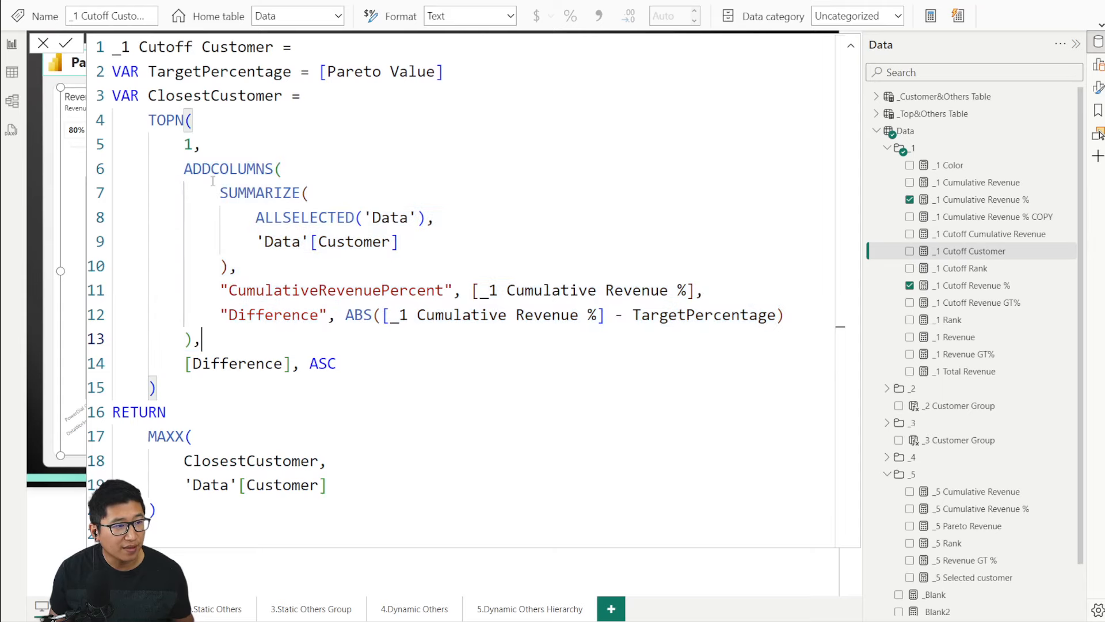
drag(149, 121, 201, 144)
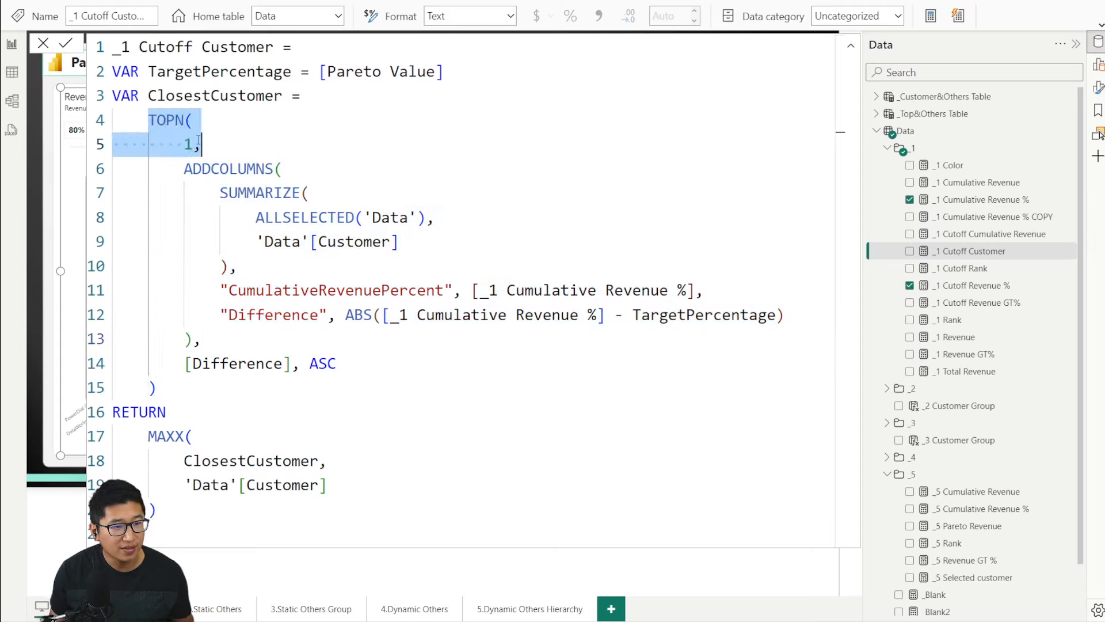
drag(348, 367, 186, 362)
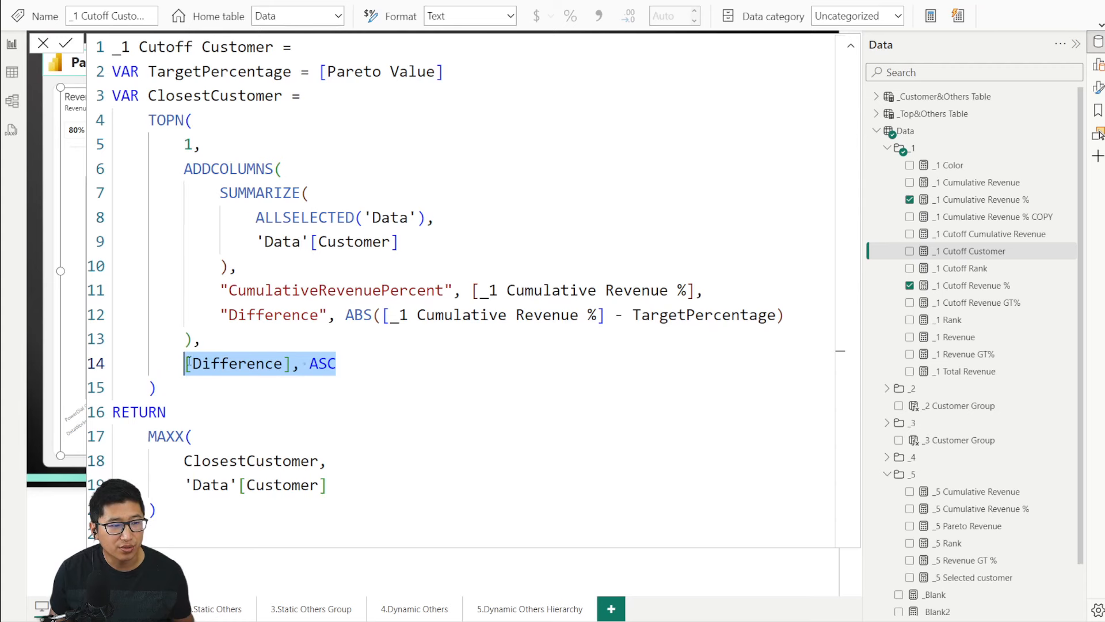
click(43, 43)
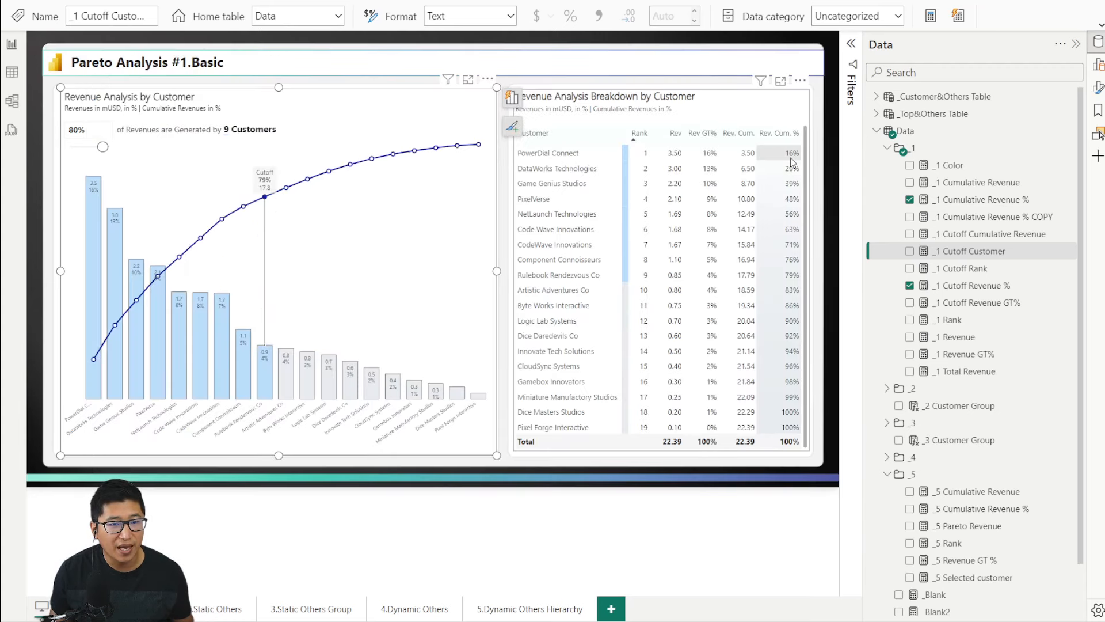
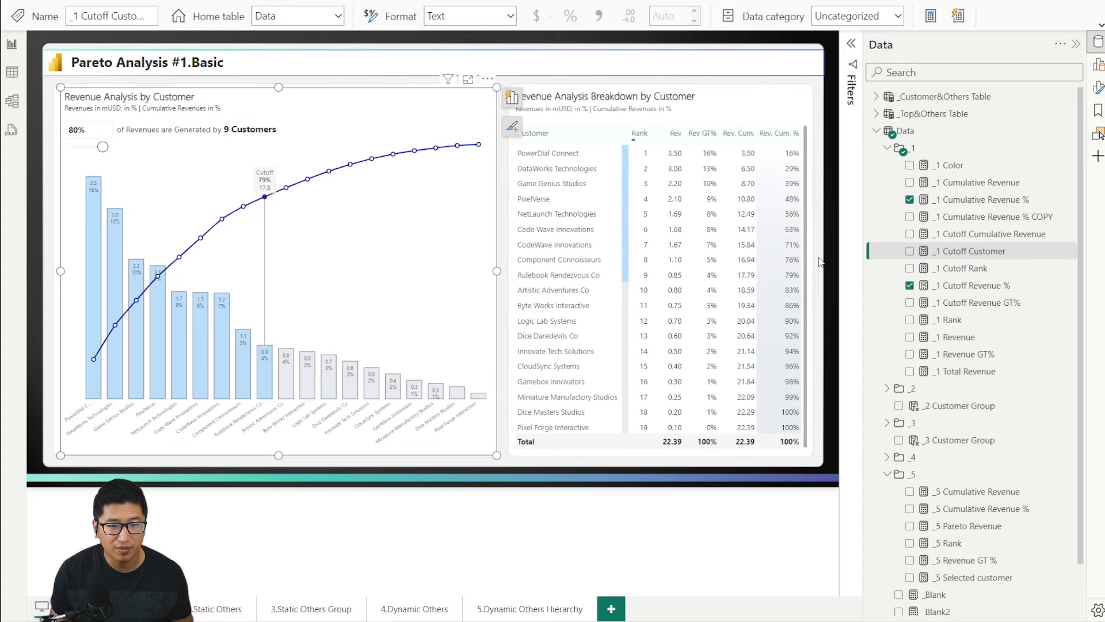
Step: Examine the ClosestCustomer variable in _1 Cutoff Customer and how RETURN extracts the customer with MAXX, and close the formula unchanged
click(971, 270)
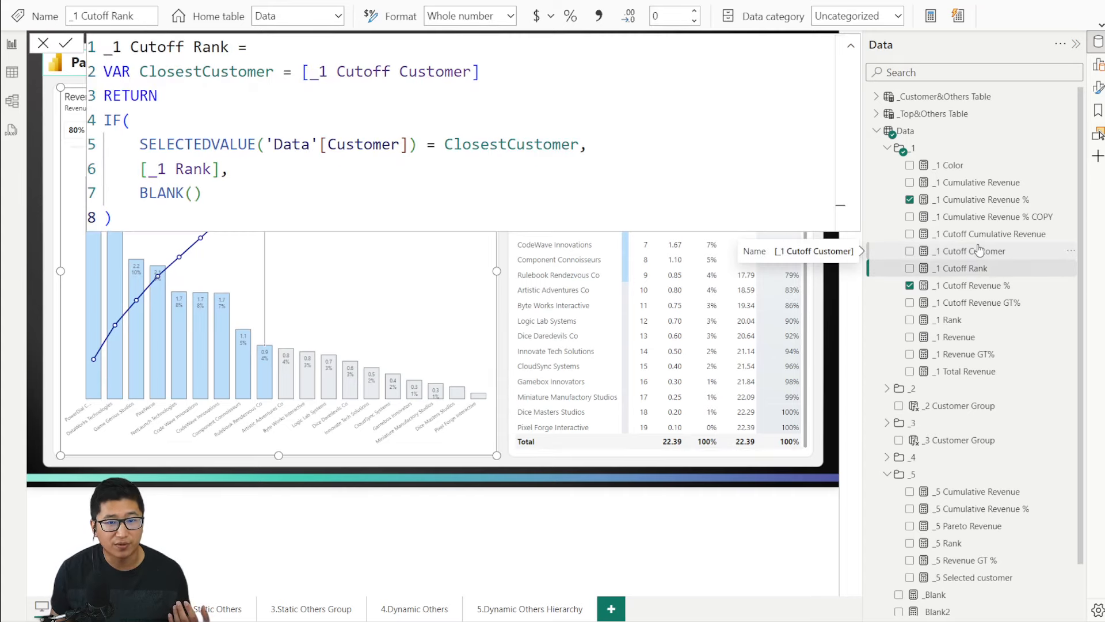
click(976, 253)
click(184, 144)
drag(185, 141, 193, 144)
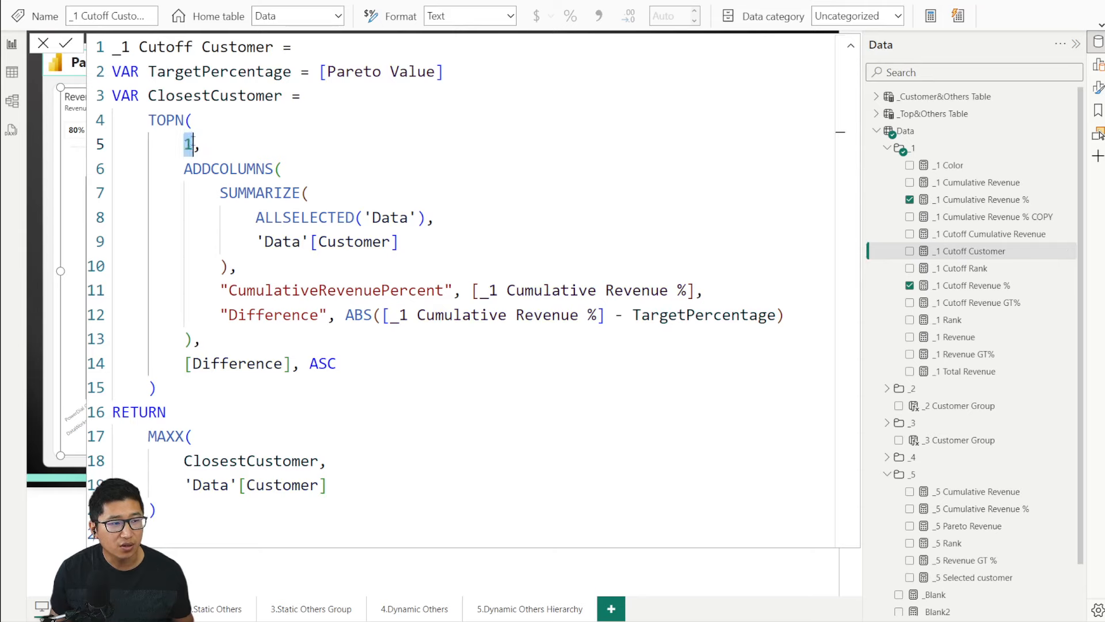
drag(158, 387, 124, 131)
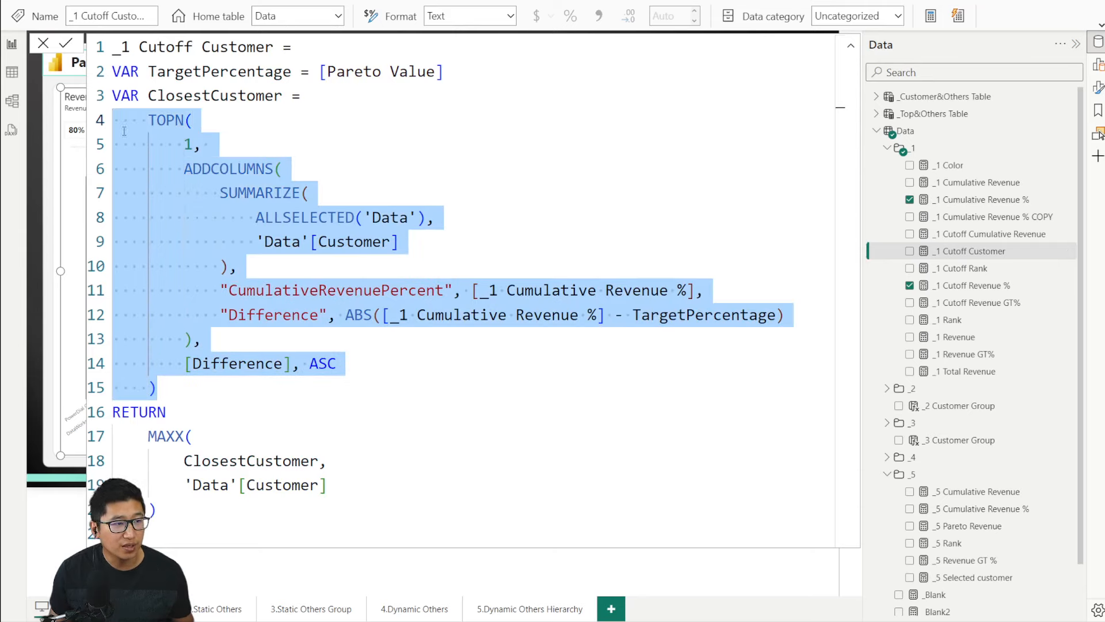
double_click(188, 97)
drag(155, 436, 68, 415)
click(349, 496)
drag(288, 345, 292, 315)
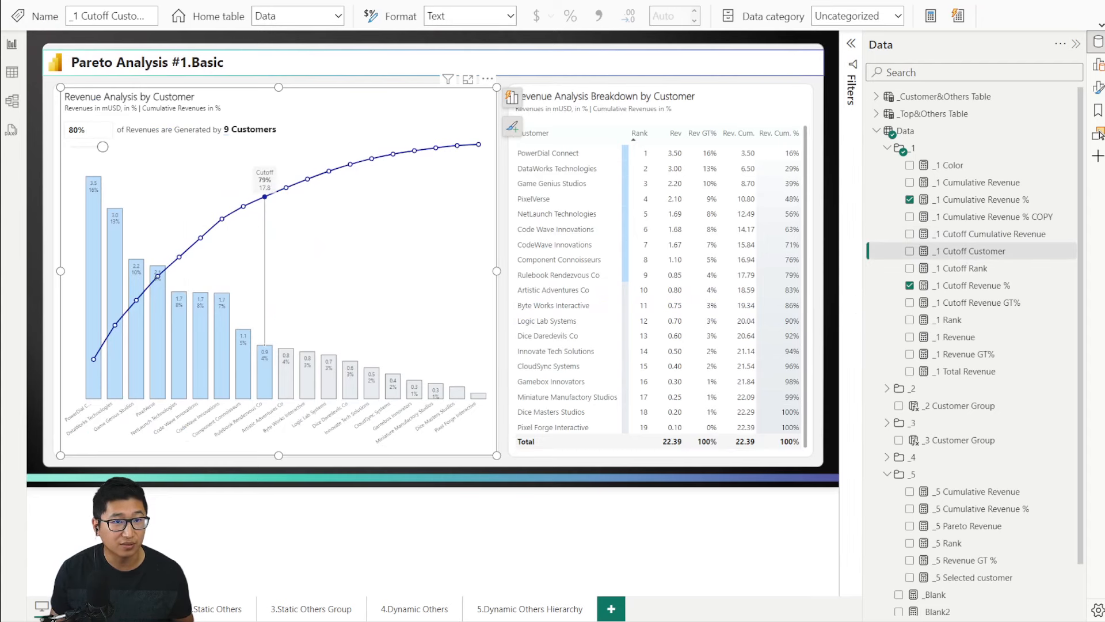
Step: Switch to the Pareto Design - Starter report and show its Data pane
mouse_move(259, 621)
click(242, 561)
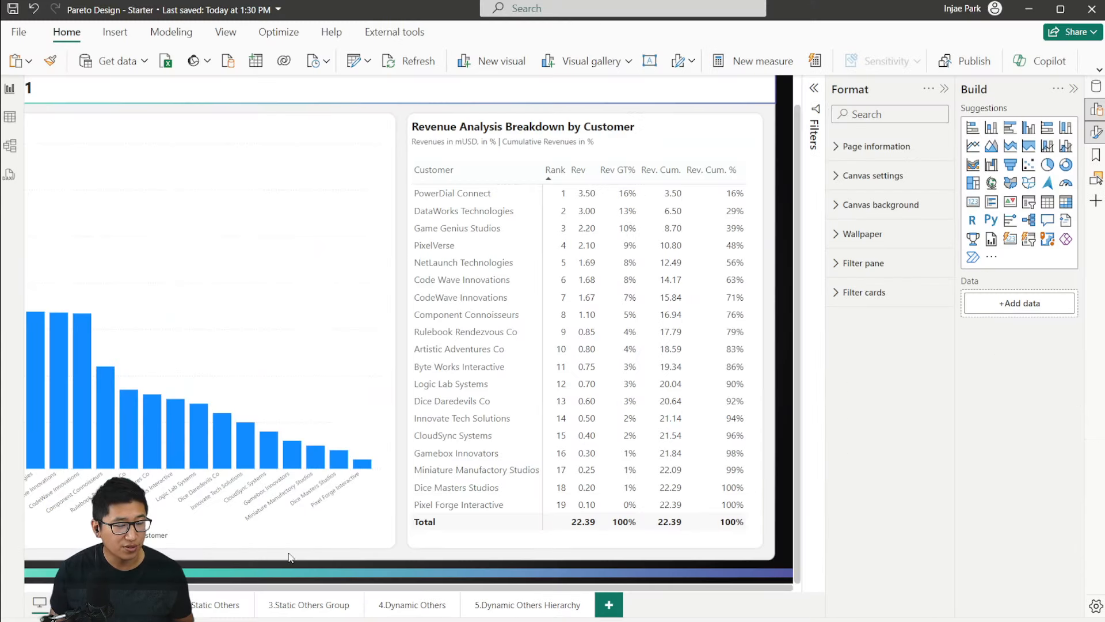
click(1096, 86)
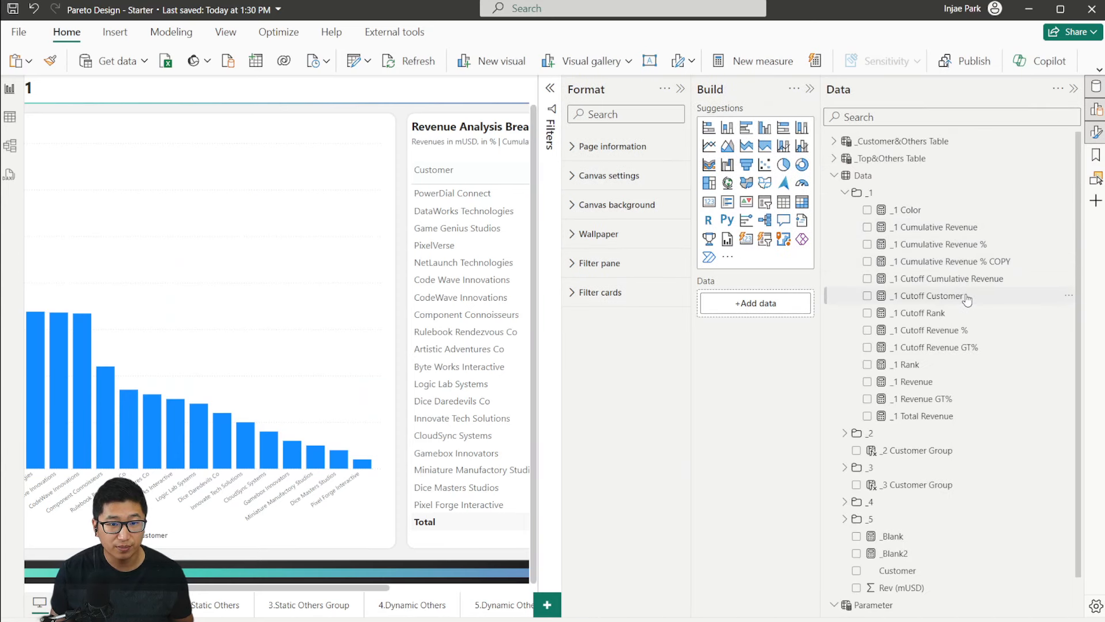
Step: Try out _1 Cutoff Customer as a value in the breakdown matrix, remove it again and restore the matrix's width
click(495, 181)
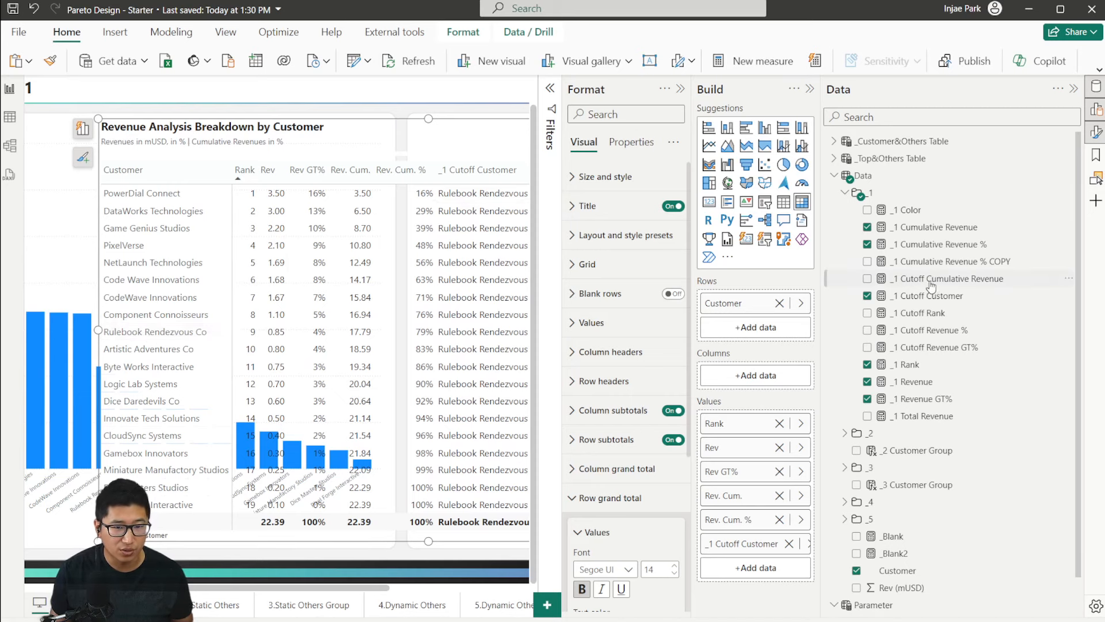
click(867, 296)
drag(110, 330, 446, 326)
Step: Examine the _1 Cutoff Cumulative Revenue formula with the Format and Build panes collapsed, focusing on the SELECTEDVALUE test, and close it unchanged
click(680, 89)
click(810, 88)
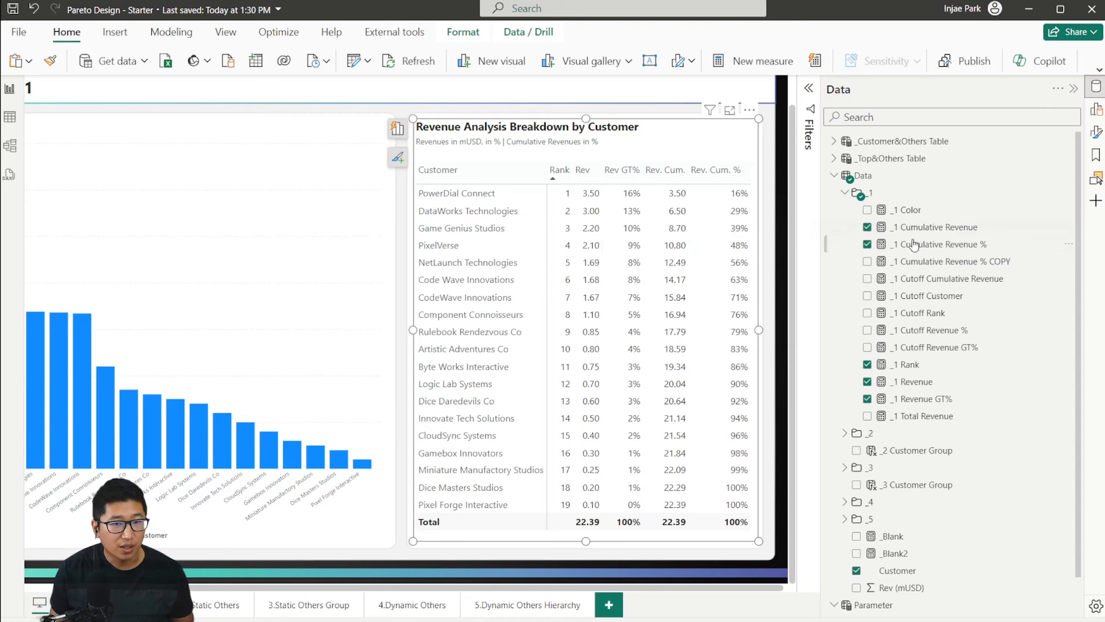
click(973, 281)
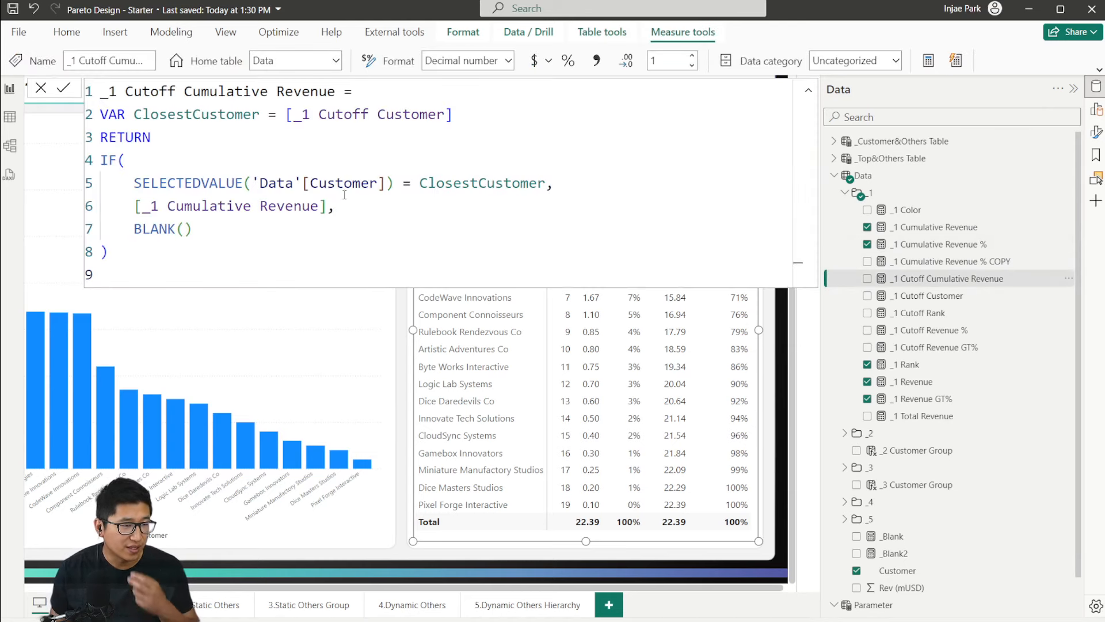
drag(153, 113, 234, 114)
click(336, 114)
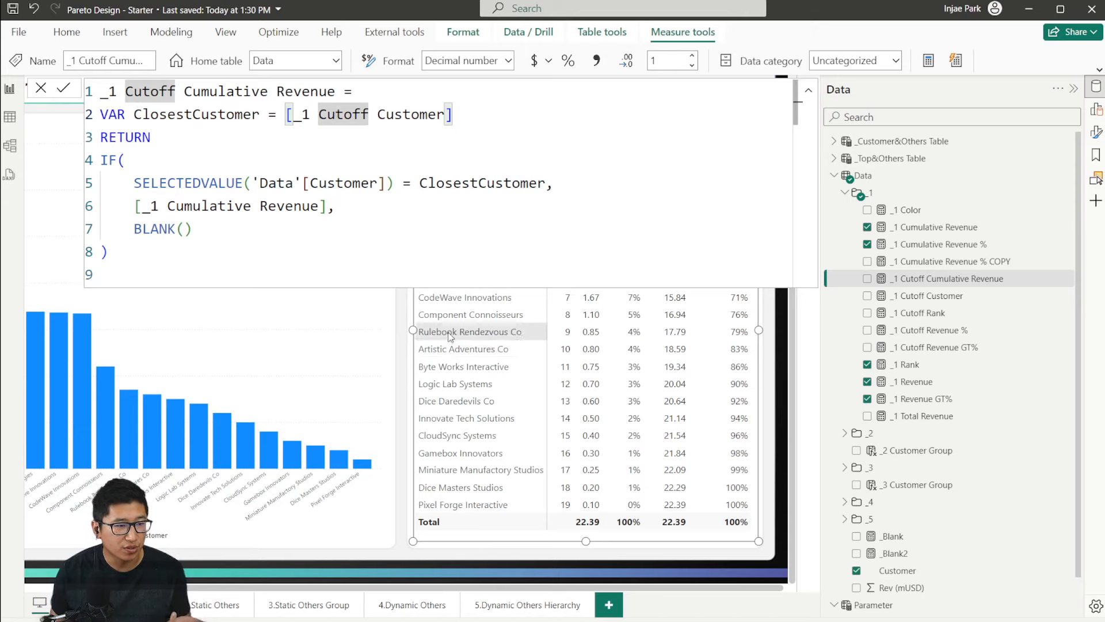
click(194, 169)
drag(164, 183, 201, 183)
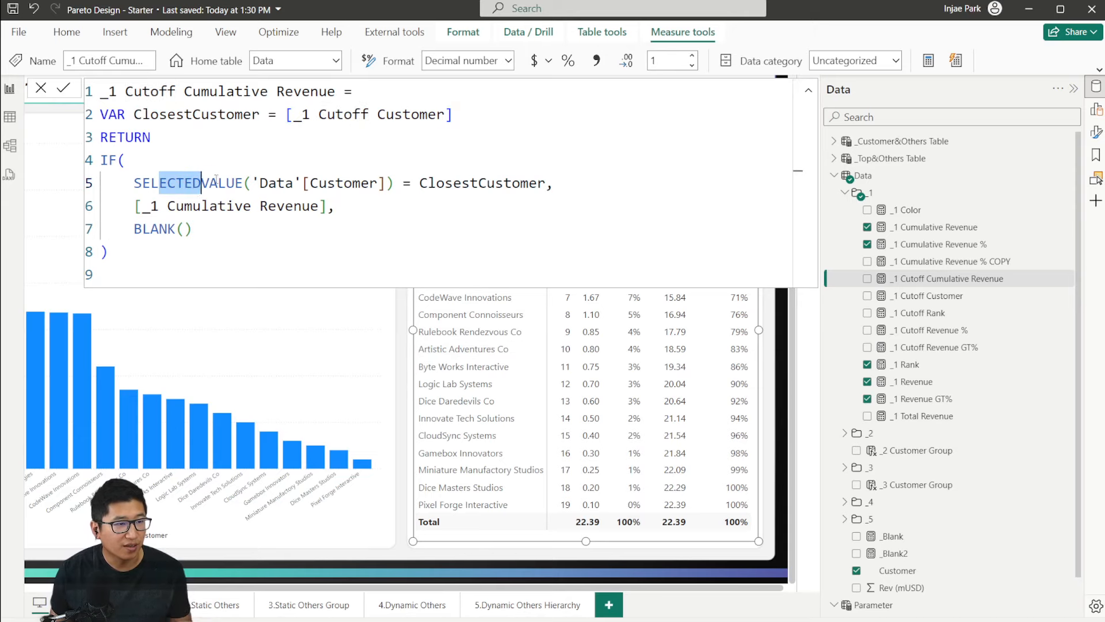
drag(134, 205, 328, 206)
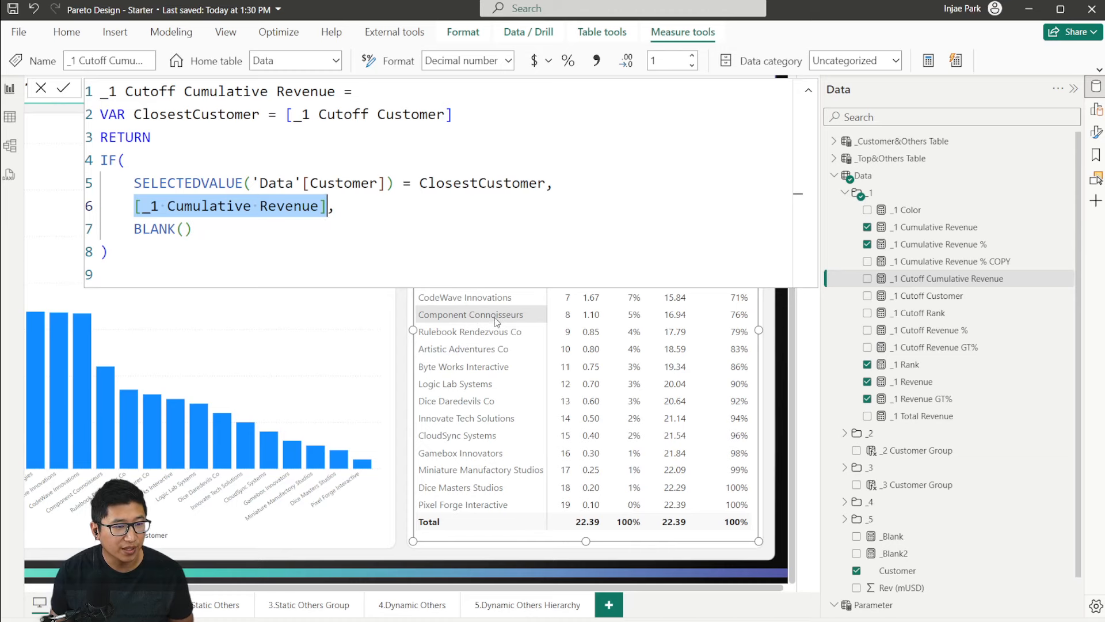
click(40, 88)
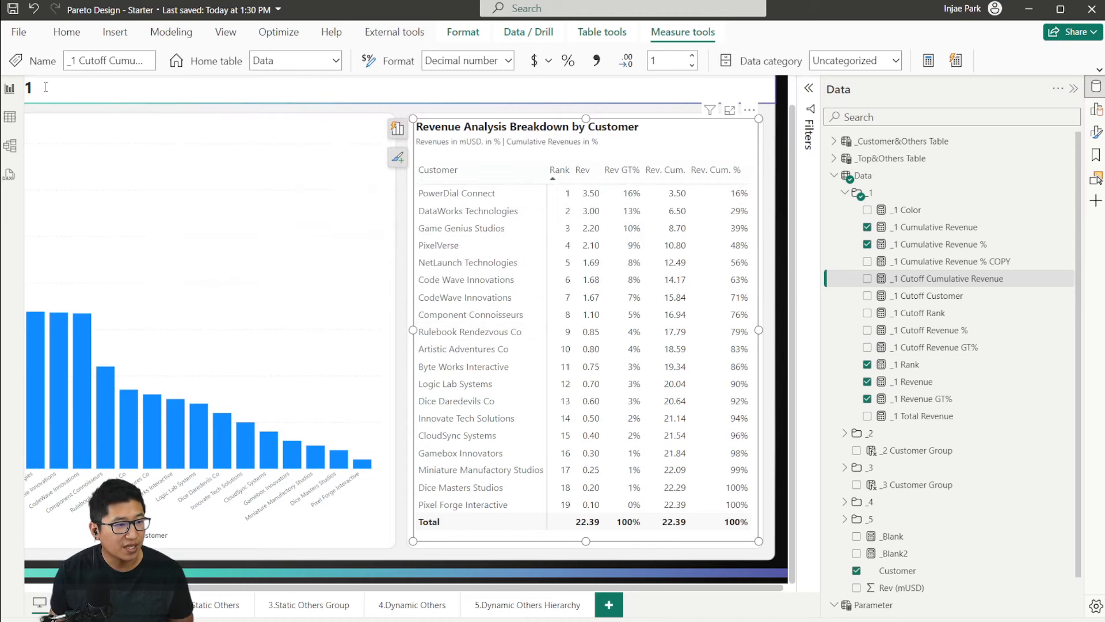
Step: Examine the _1 Cutoff Rank and _1 Cutoff Revenue % formulas, focusing on the IF condition and the measure each returns
click(944, 296)
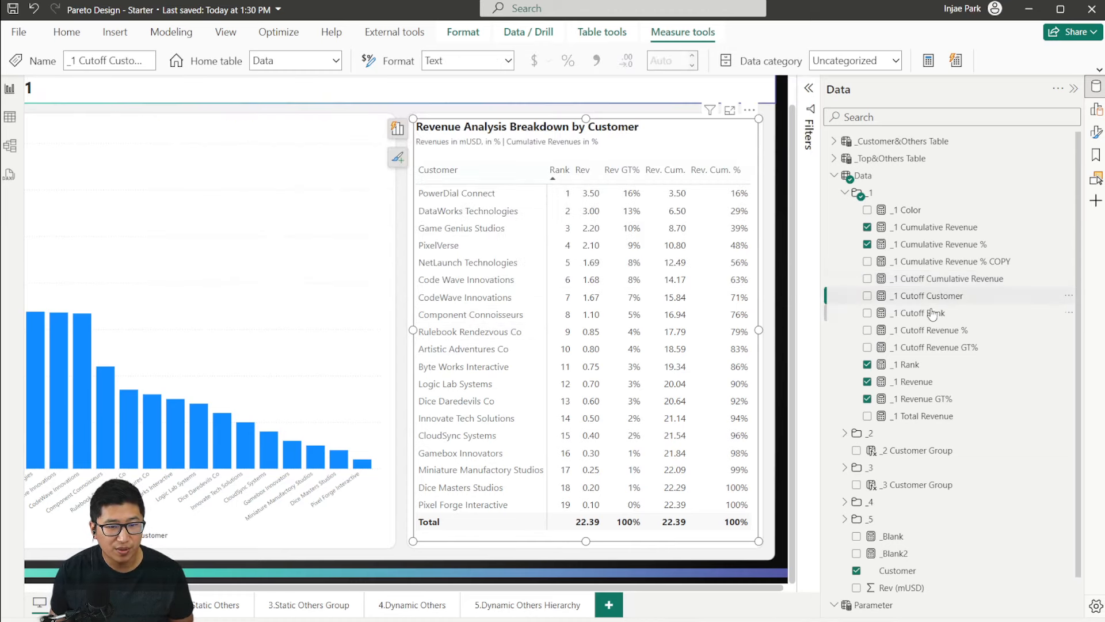
click(921, 313)
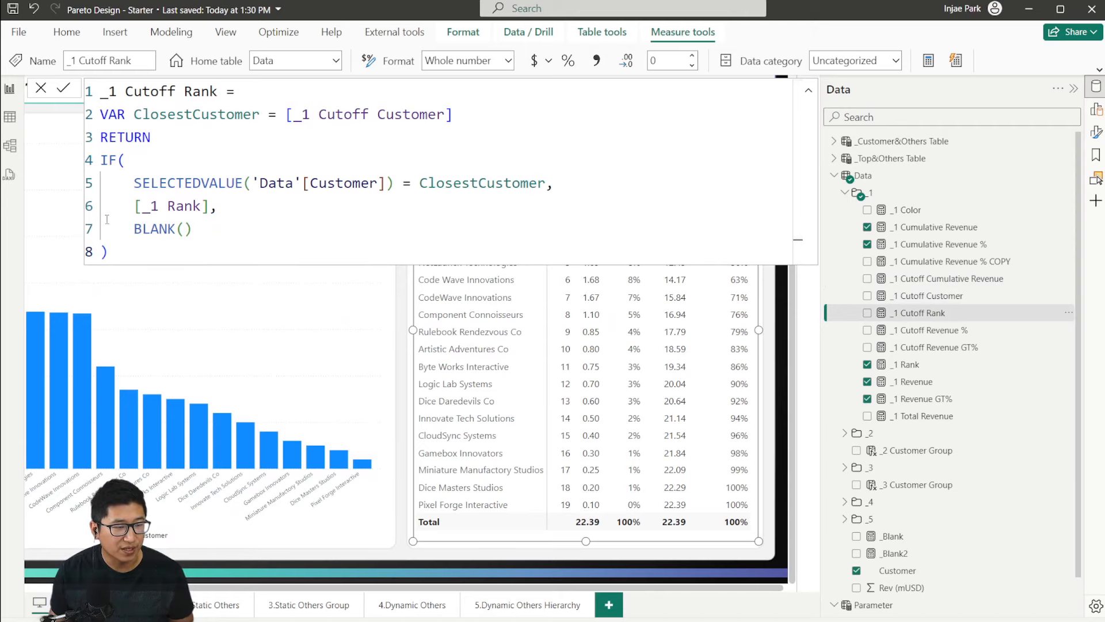
click(949, 331)
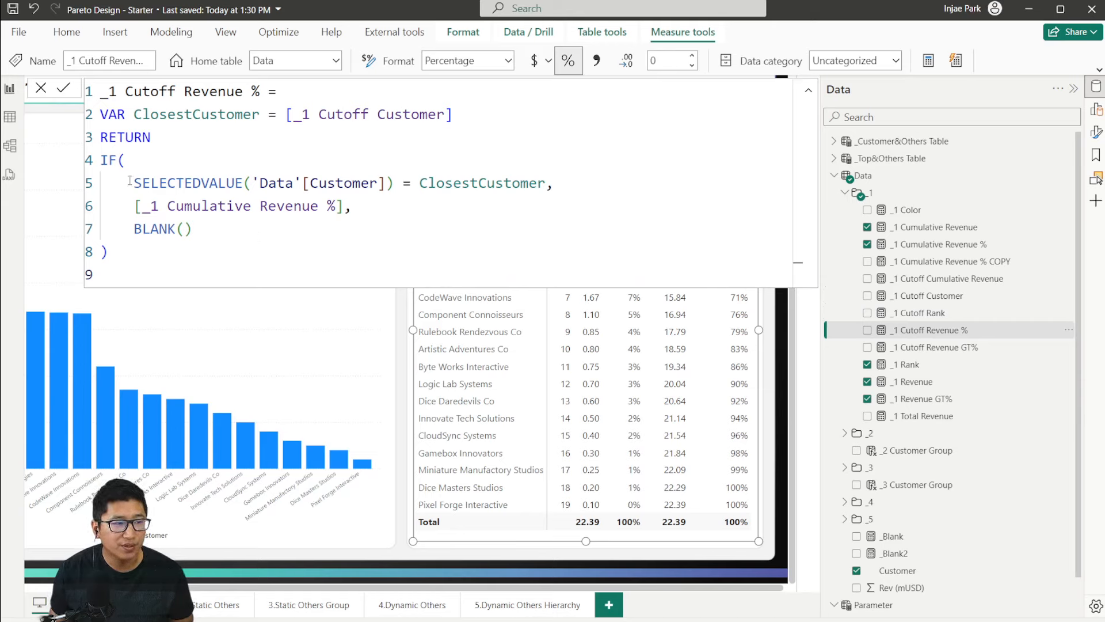
click(273, 237)
click(187, 250)
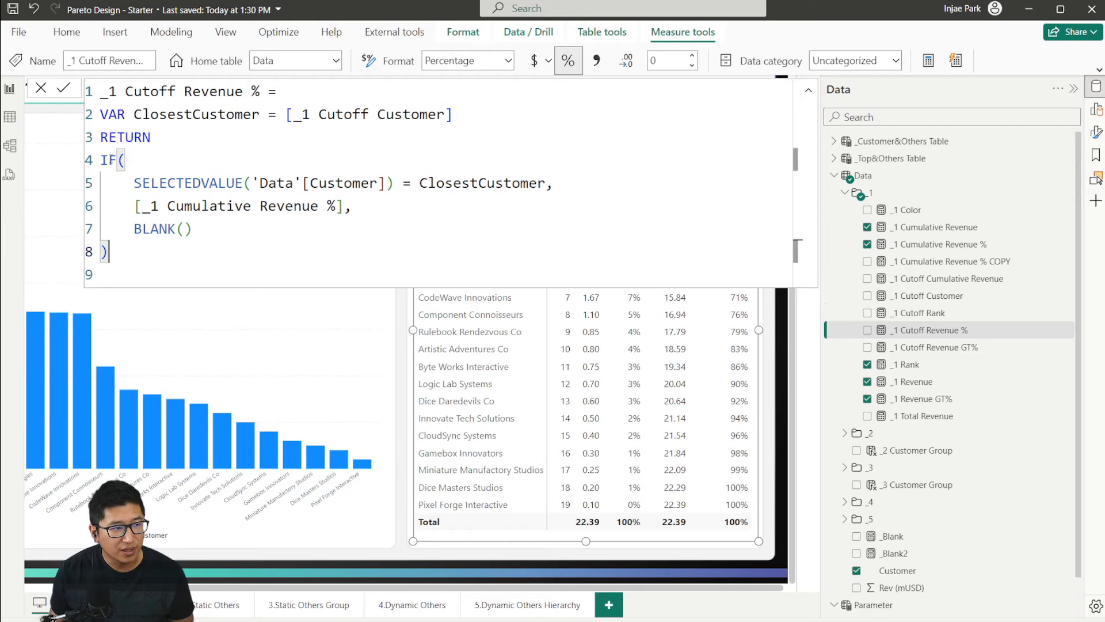
drag(109, 158, 562, 190)
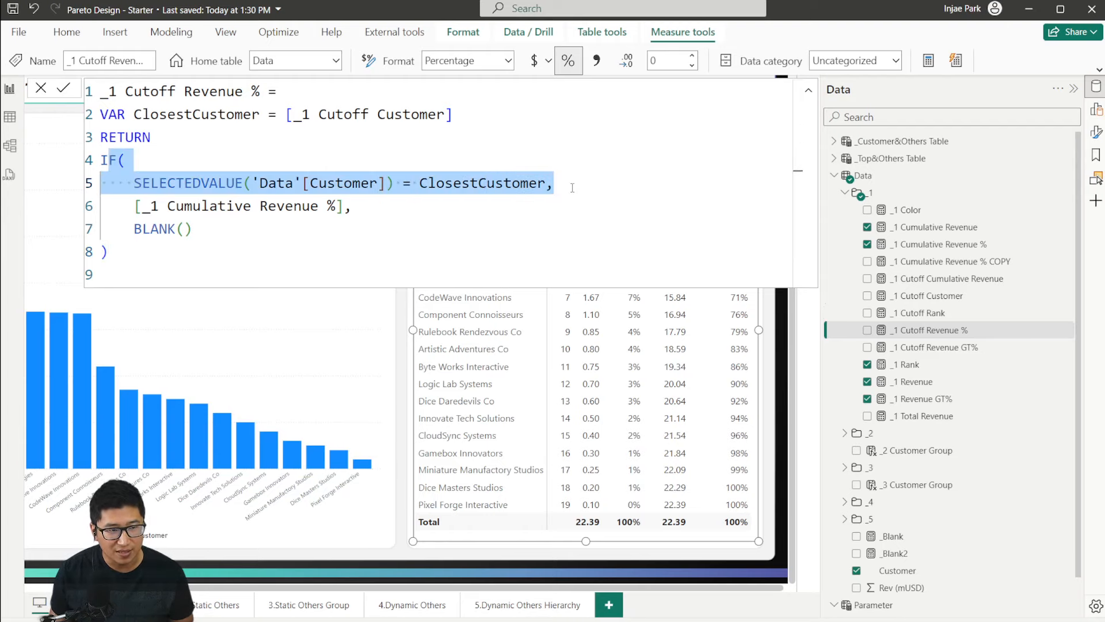
click(467, 245)
drag(354, 208, 137, 212)
click(153, 257)
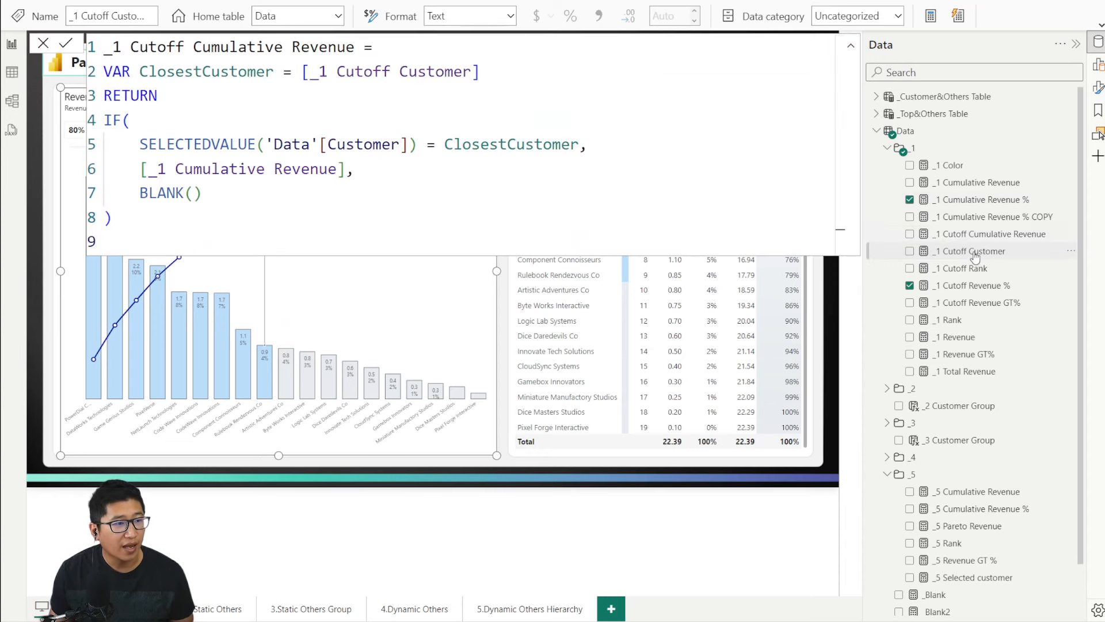
Step: Examine the _1 Cutoff Cumulative Revenue formula, focusing on the SELECTEDVALUE test and the returned [_1 Cumulative Revenue] measure
click(973, 251)
click(994, 233)
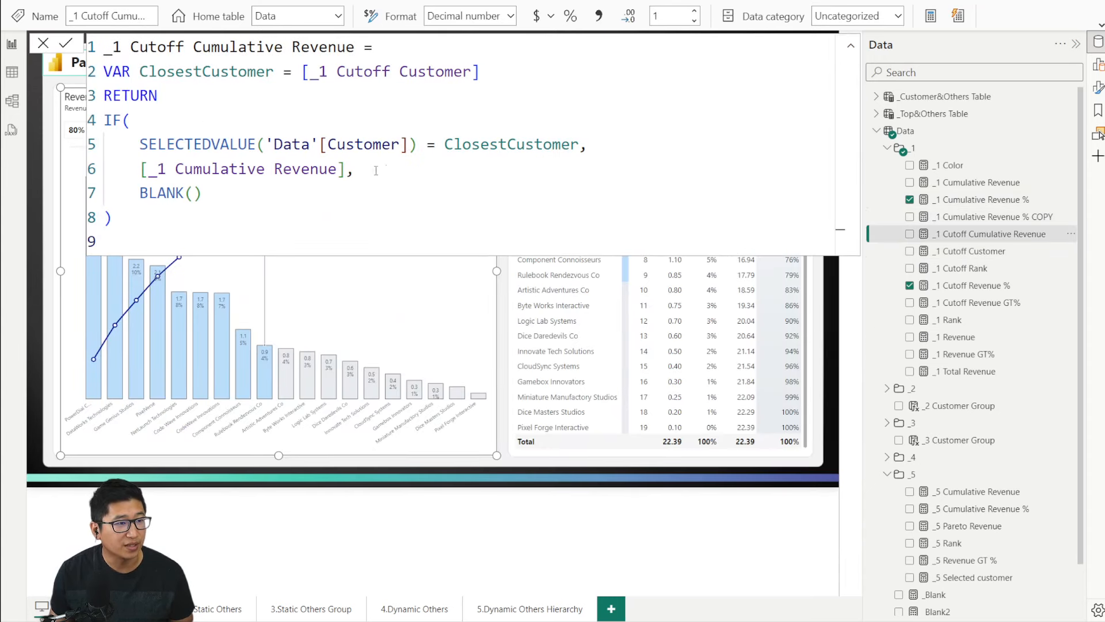
drag(347, 168, 140, 169)
drag(587, 144, 148, 144)
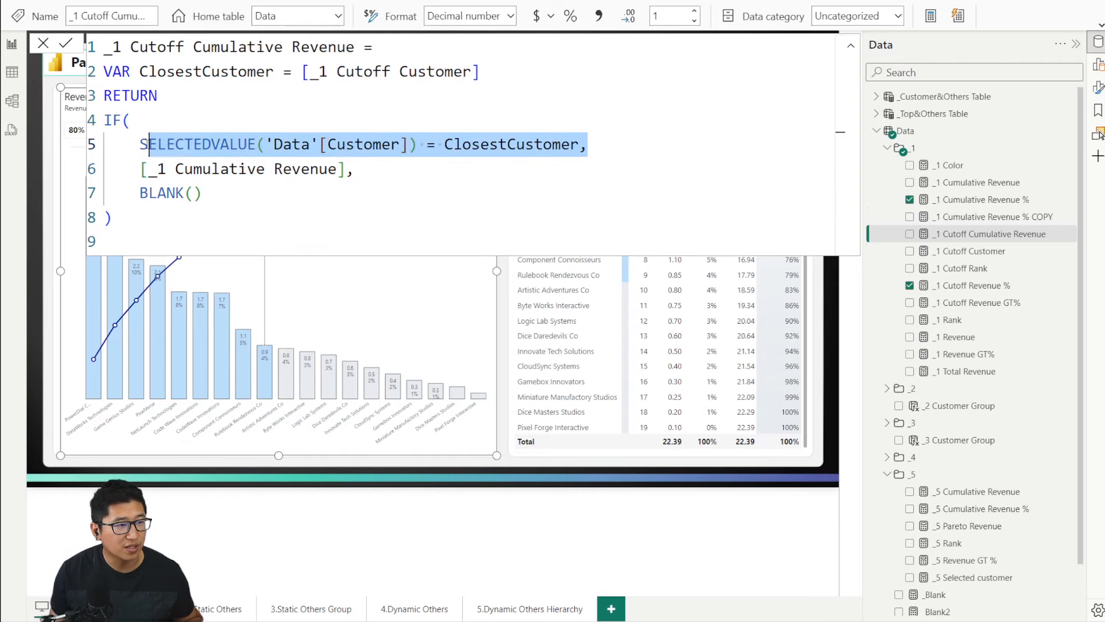
drag(346, 169, 133, 173)
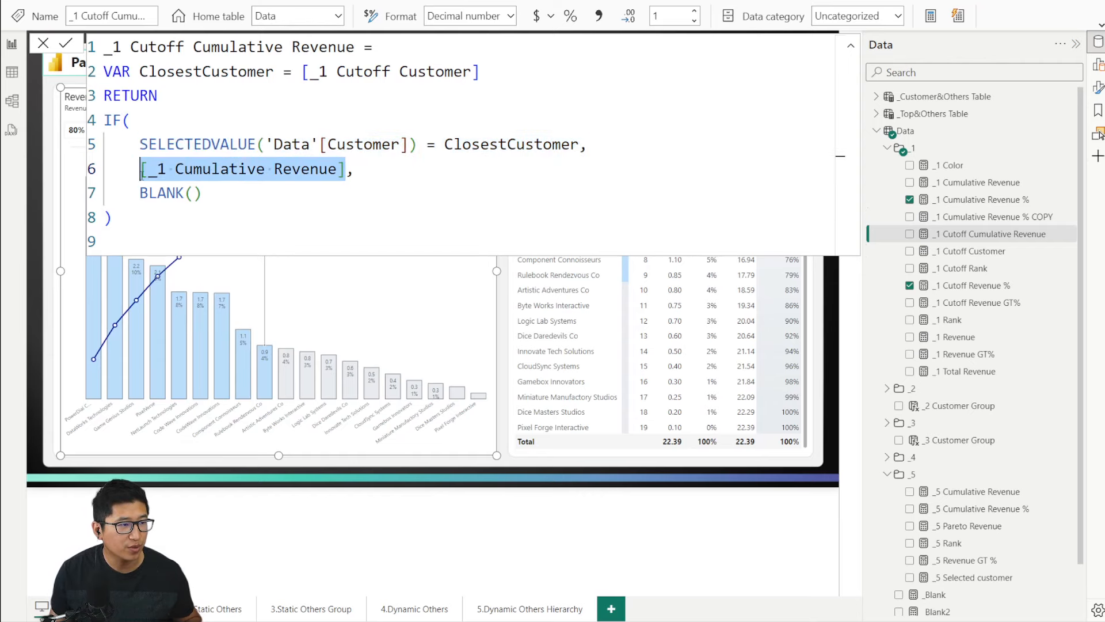
Step: Try commenting out the IF block in _1 Cutoff Cumulative Revenue and returning [_1 Cumulative Revenue] directly, and restore the original formula
drag(141, 226, 86, 122)
key(ctrl+slash)
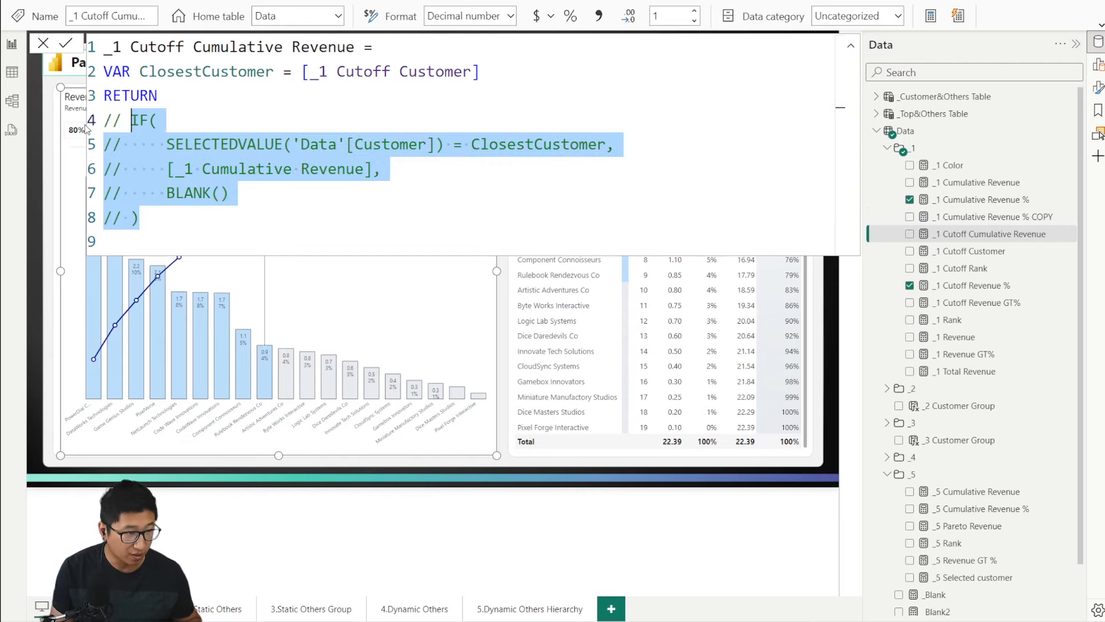
key(Up)
key(Return)
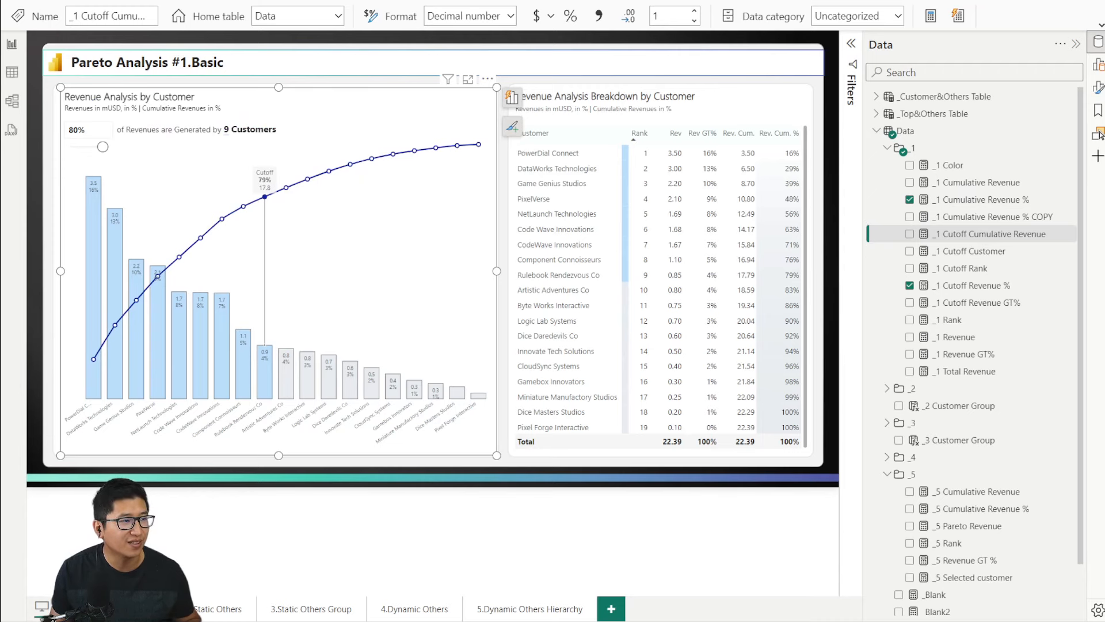
click(1013, 251)
click(1013, 233)
click(385, 138)
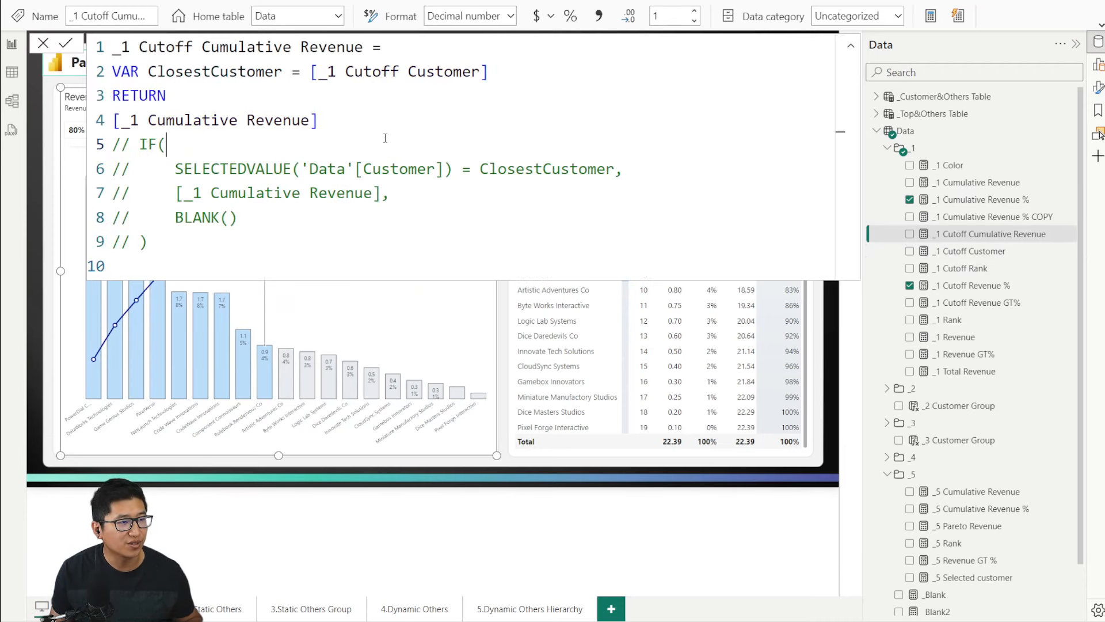
key(ctrl+z)
key(ctrl+z)
key(Escape)
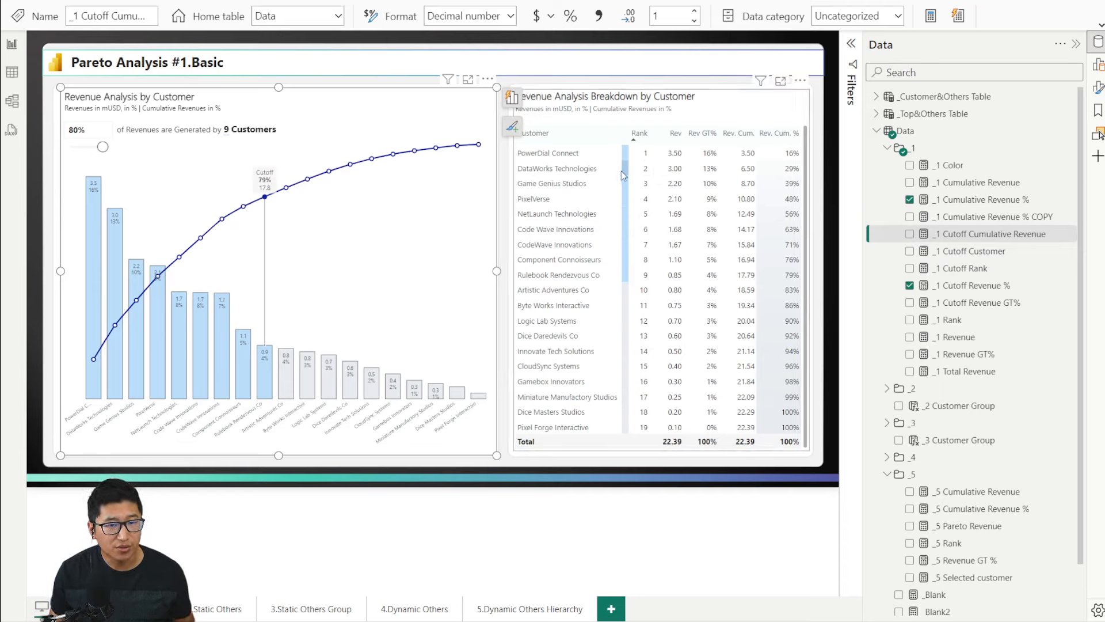
Step: Examine the _1 Color and _1 Cutoff Rank formulas in the finished report and close them unchanged
click(949, 165)
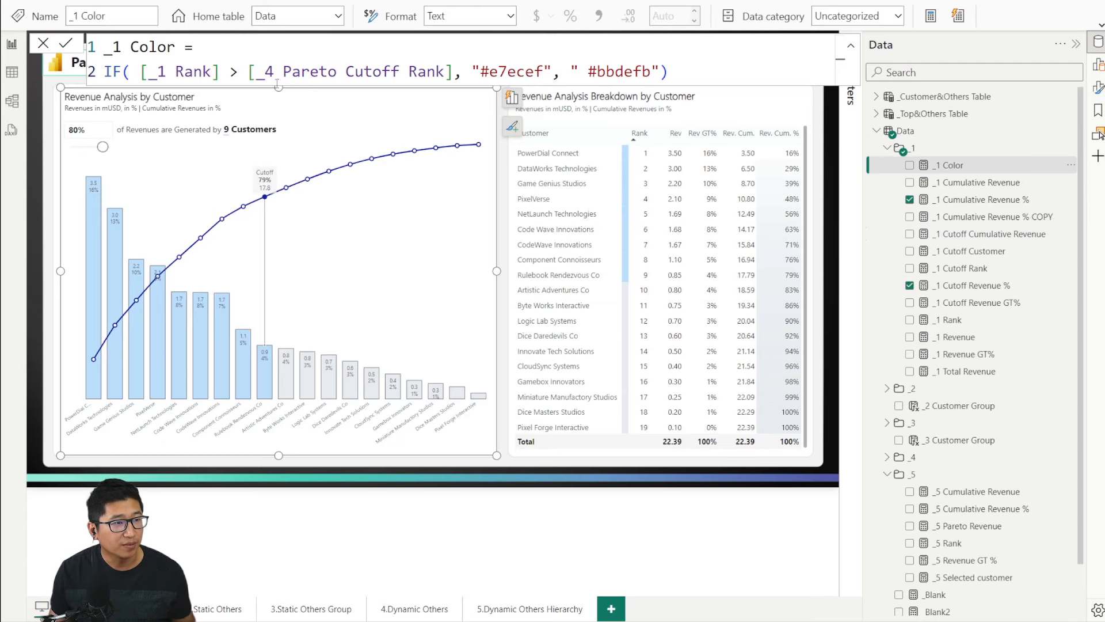
click(960, 268)
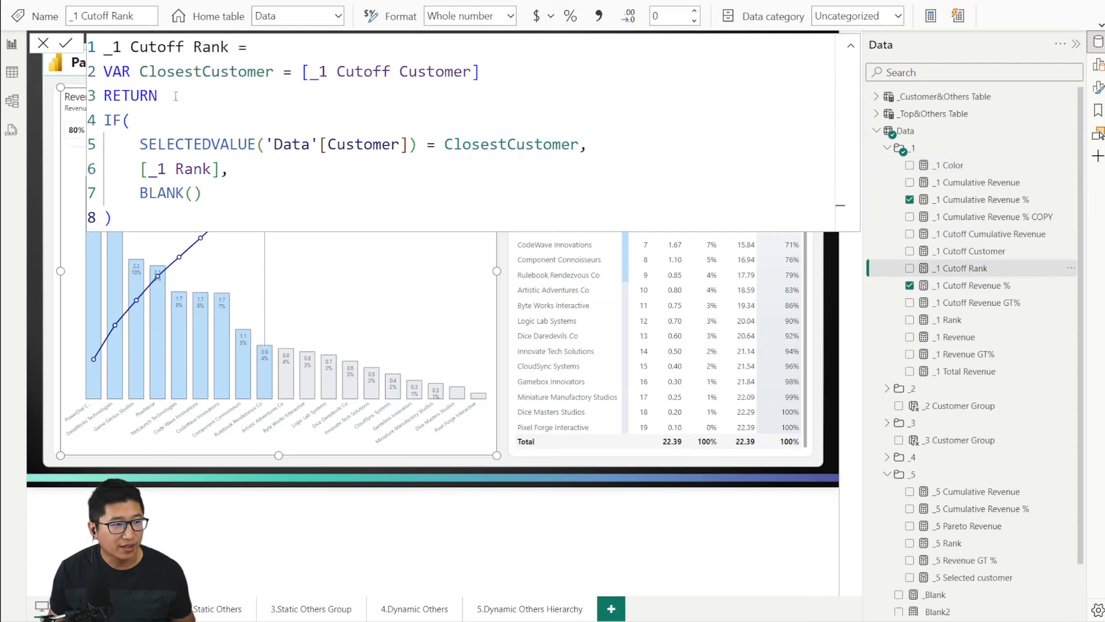
click(42, 44)
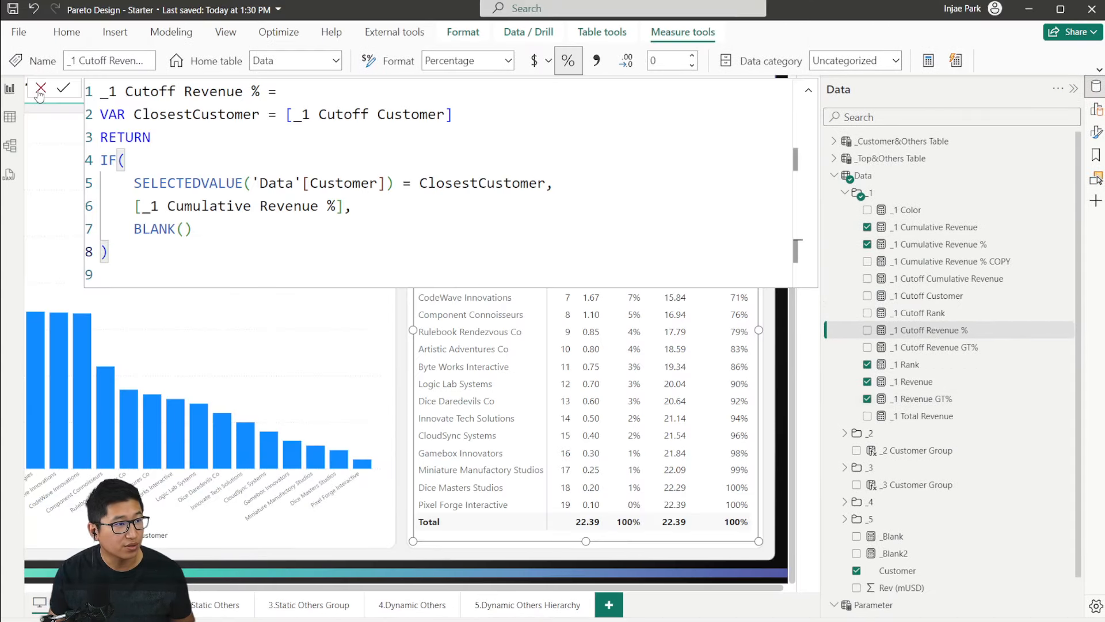
Step: In the Starter report, close the _1 Cutoff Revenue % formula and show _1 Cutoff Rank as a value in the widened breakdown matrix
click(39, 91)
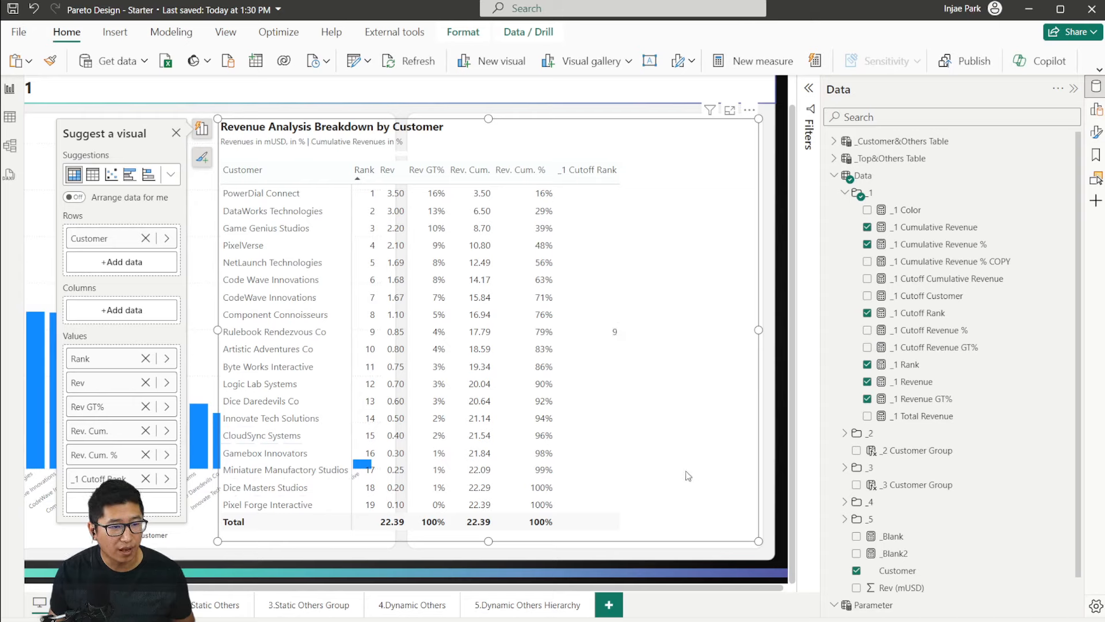
scroll(910, 379, down, 2)
scroll(909, 380, up, 2)
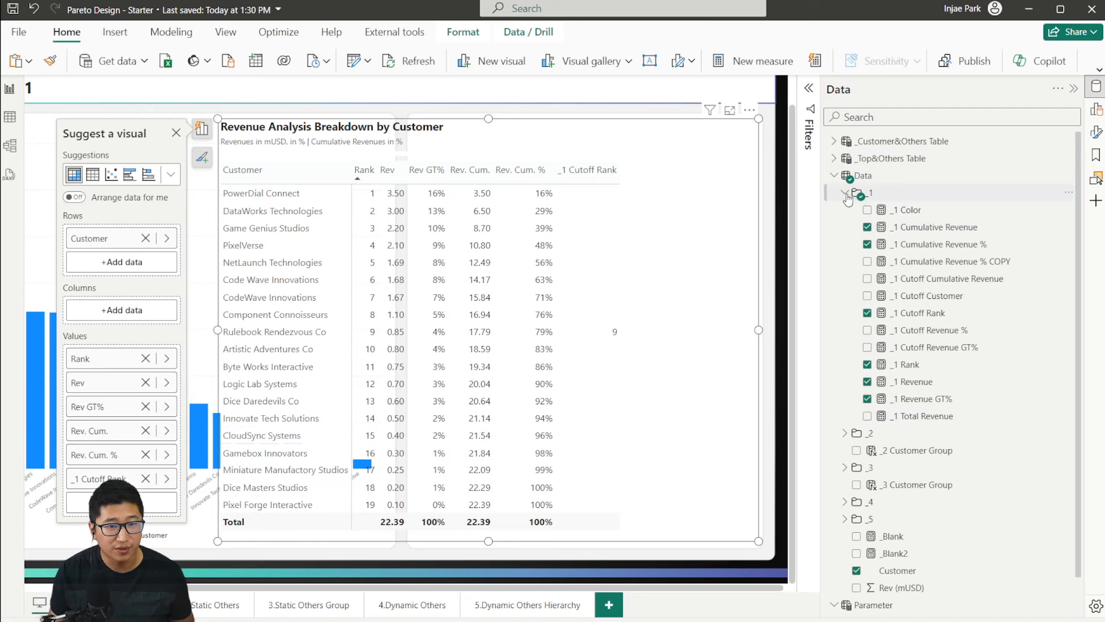
Step: Try out _4 Pareto Cutoff Rank as a value in the breakdown matrix, examine its formula and remove it again
click(845, 193)
click(844, 278)
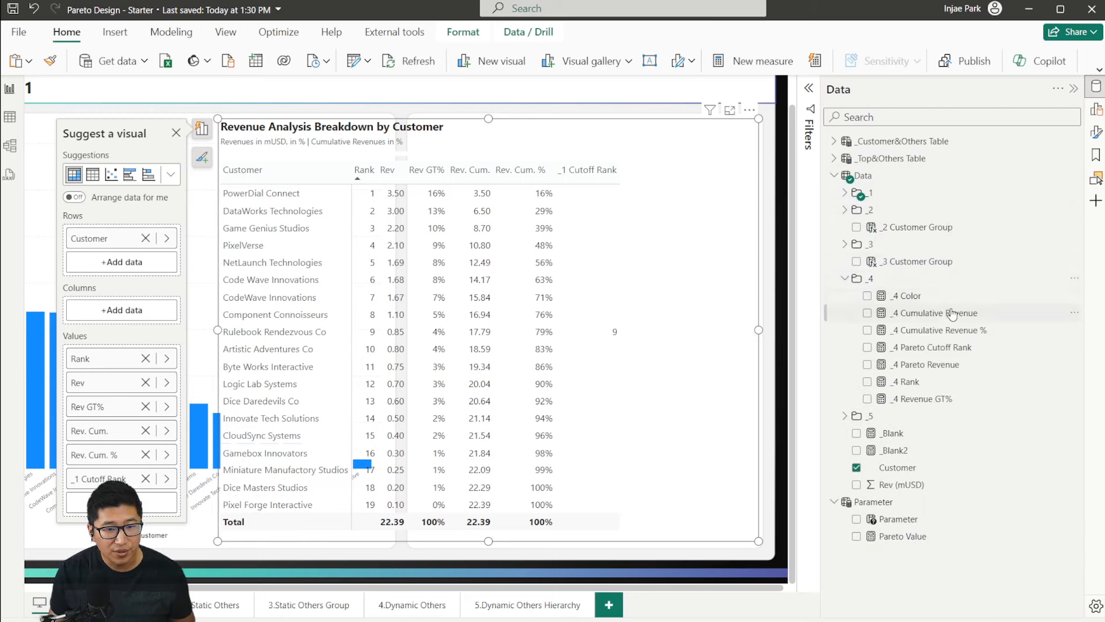
click(970, 382)
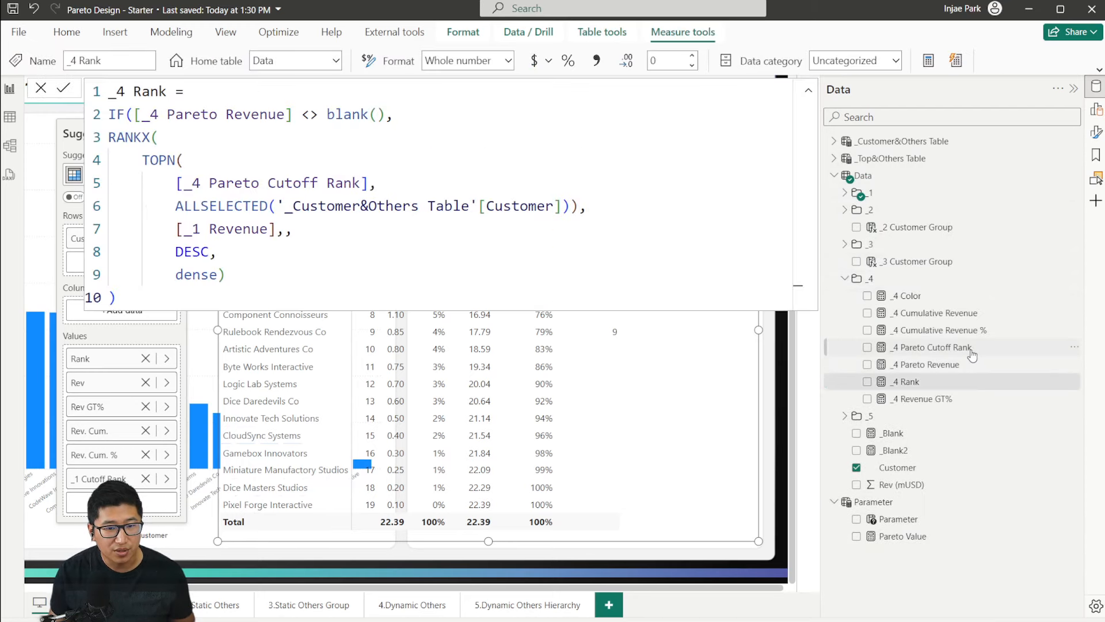
click(973, 347)
click(675, 323)
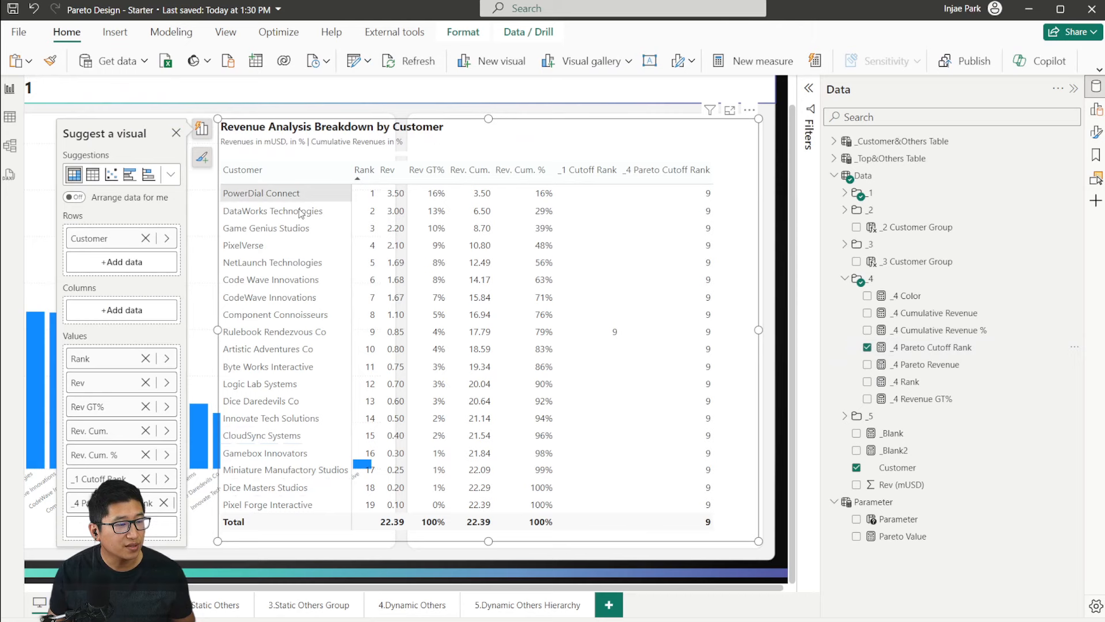
click(867, 348)
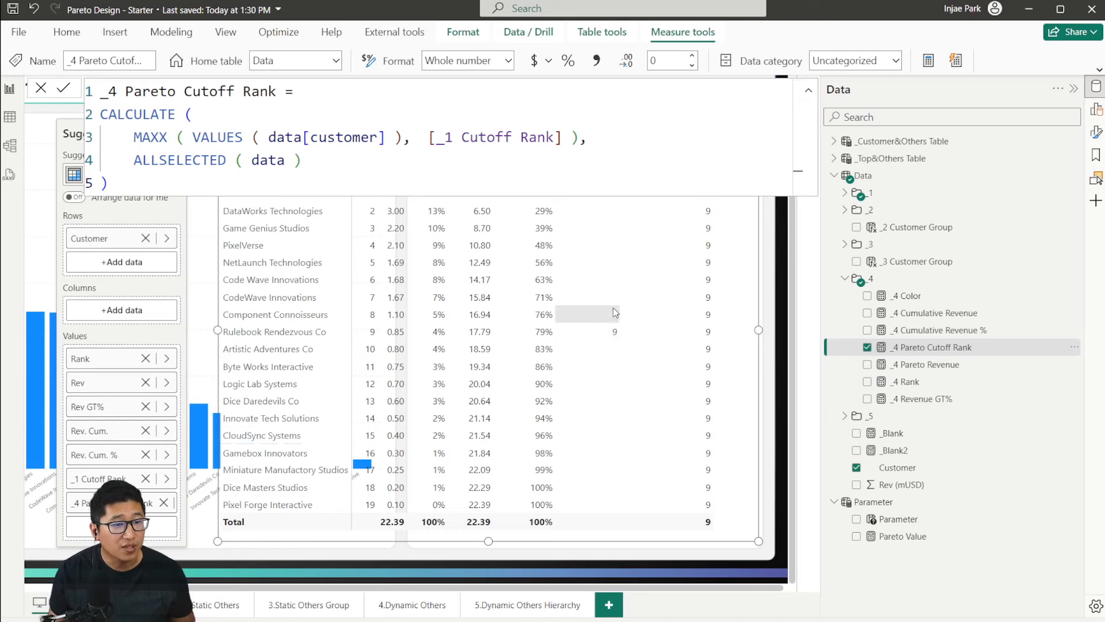
click(41, 88)
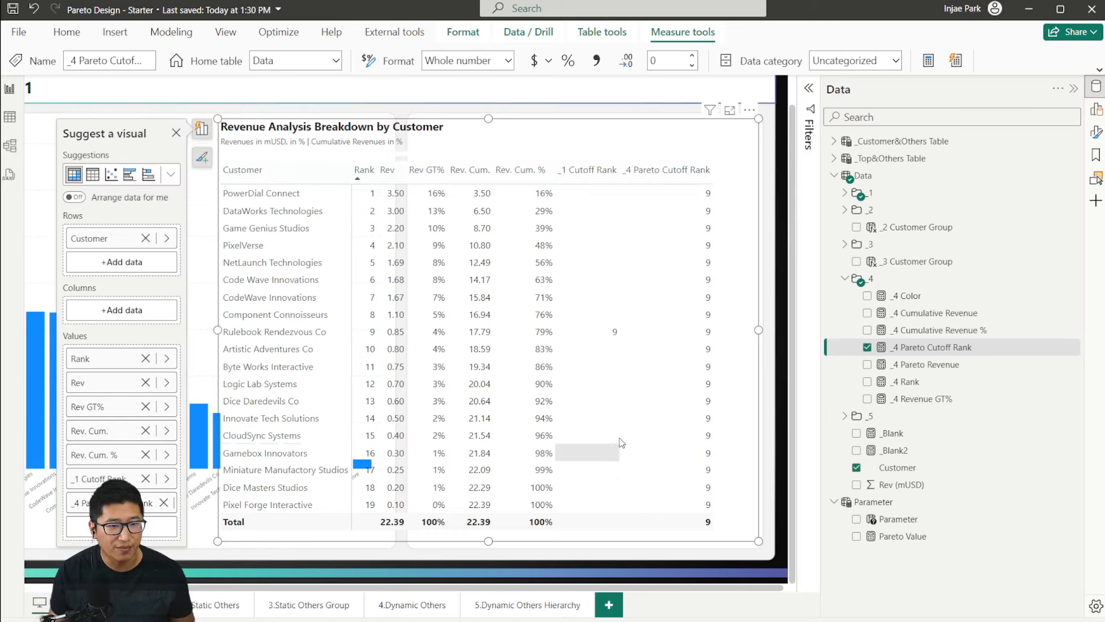
click(869, 347)
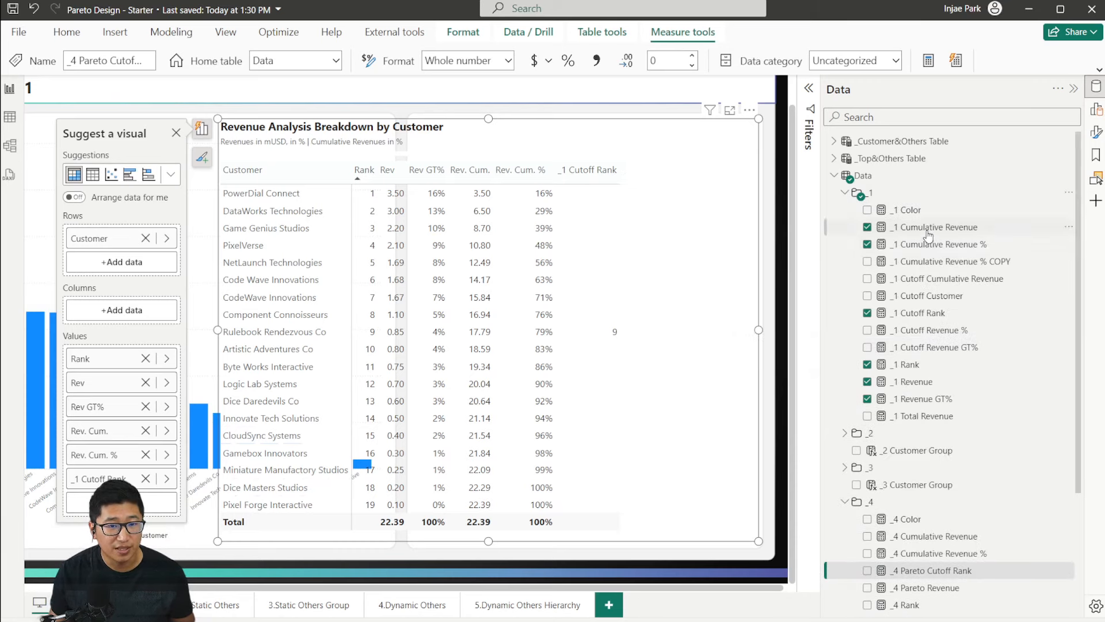
Step: Open the _1 Color formula, look over its two hex colors and try removing the space before #bbdefb
click(910, 211)
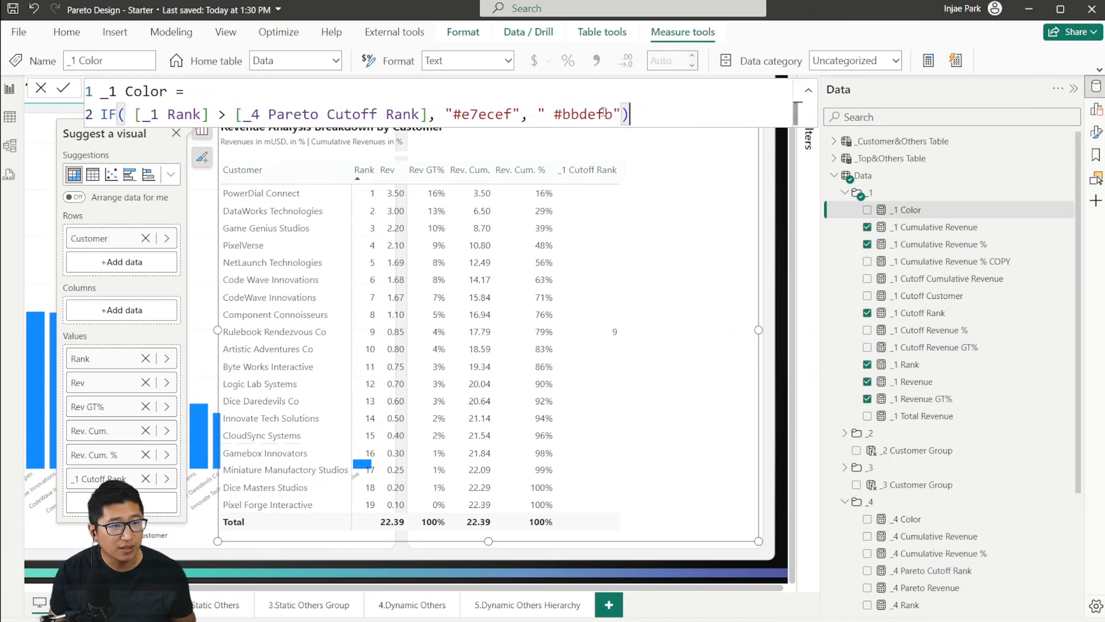
drag(487, 116, 454, 117)
click(632, 115)
drag(546, 115, 622, 115)
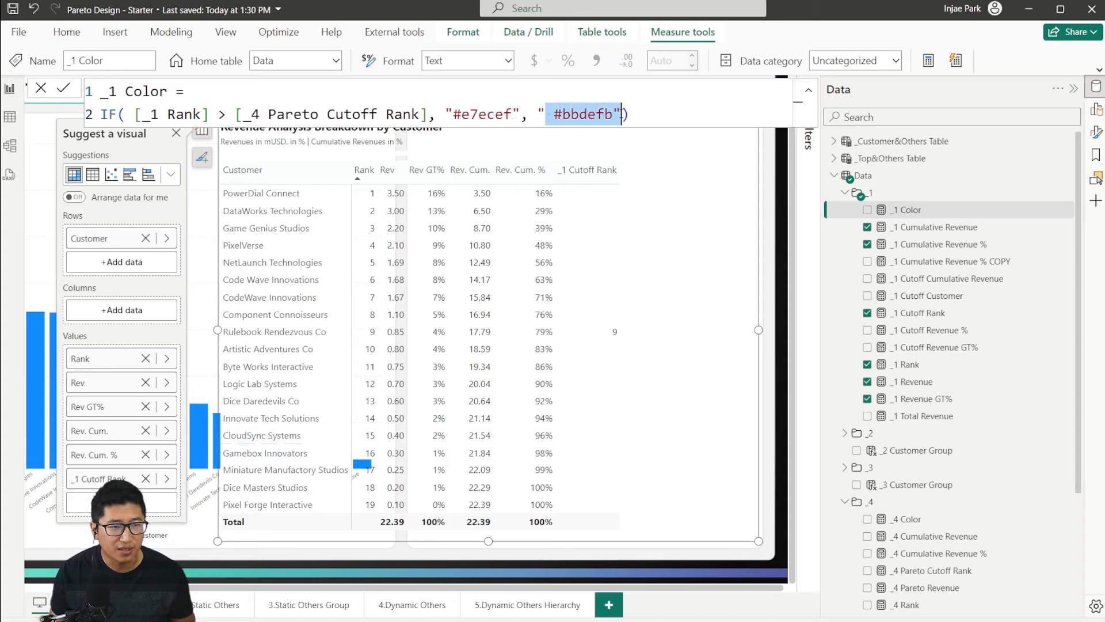
click(632, 114)
click(554, 114)
key(BackSpace)
Step: Examine the rank comparison and the #e7ecef and #bbdefb colors in the _1 Color formula, and close it without saving
click(168, 114)
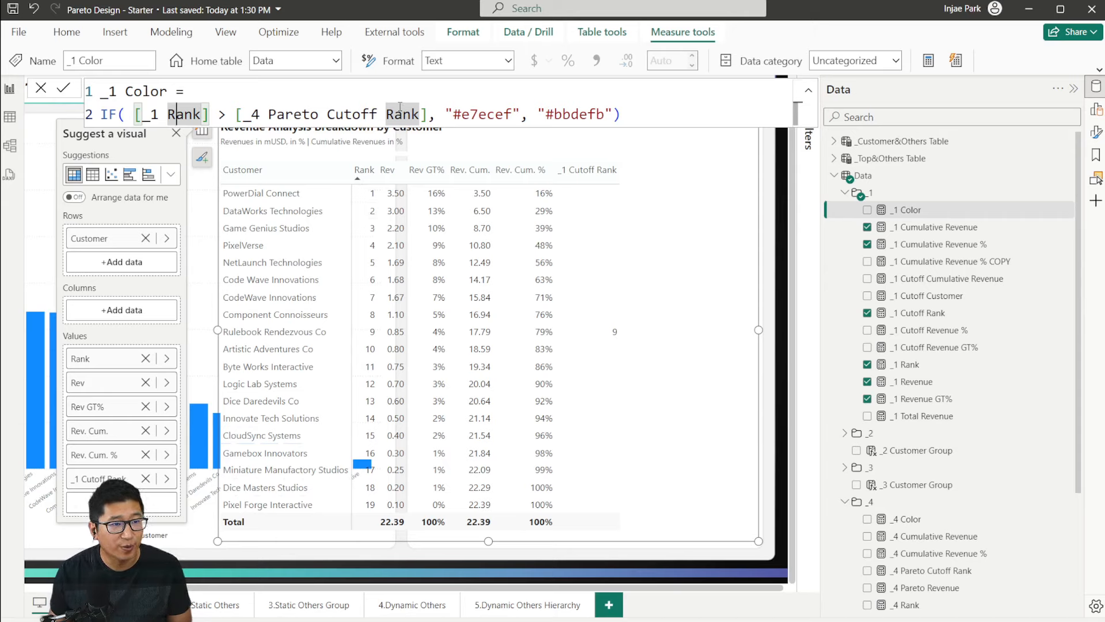
drag(446, 114, 605, 113)
click(512, 112)
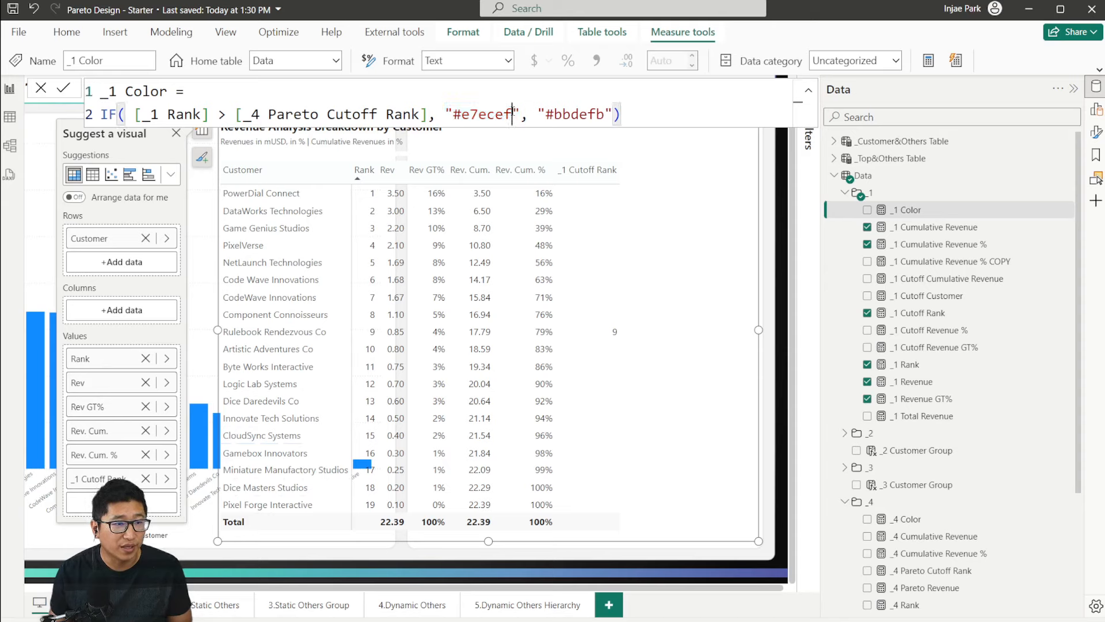
click(520, 111)
drag(520, 113, 438, 113)
click(564, 113)
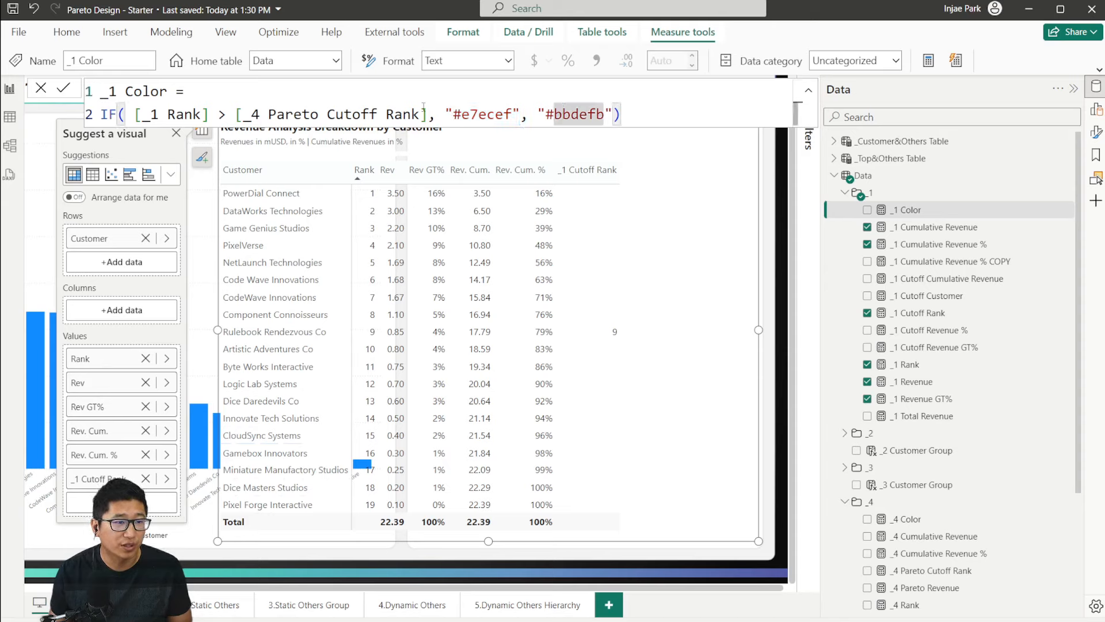
click(41, 89)
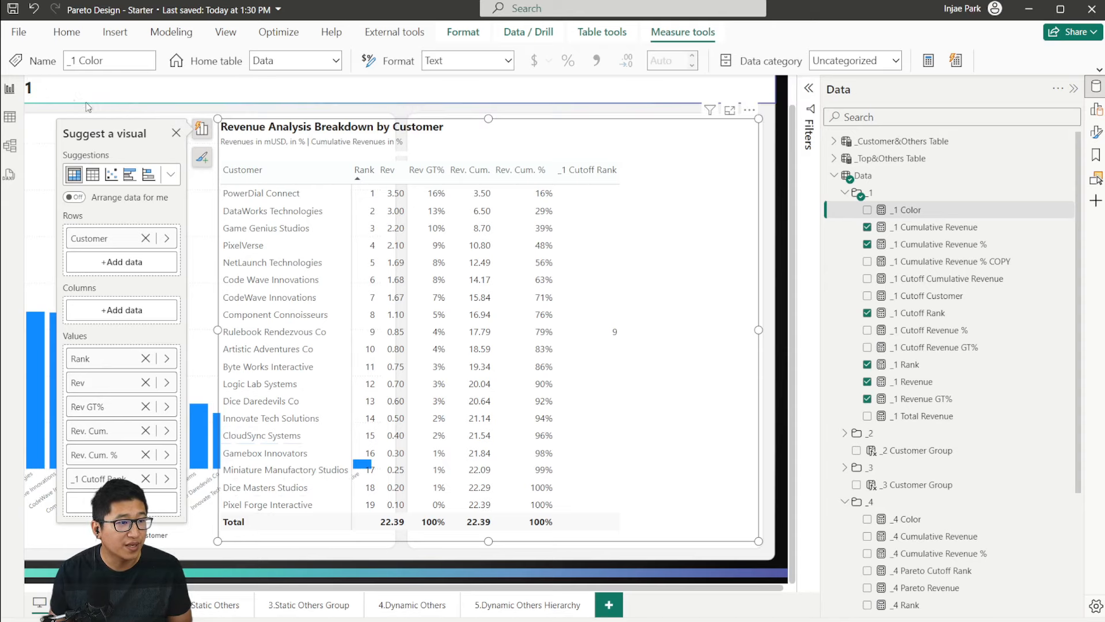
Step: Narrow the breakdown matrix back to fit its background card and collapse the _1 measure folder
click(213, 329)
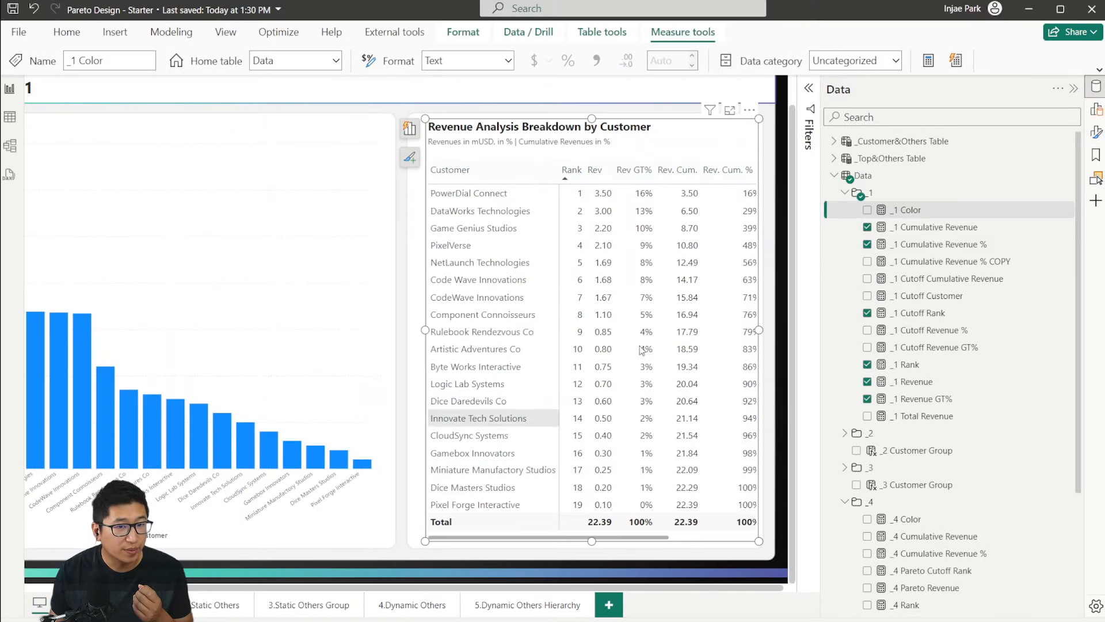
click(863, 197)
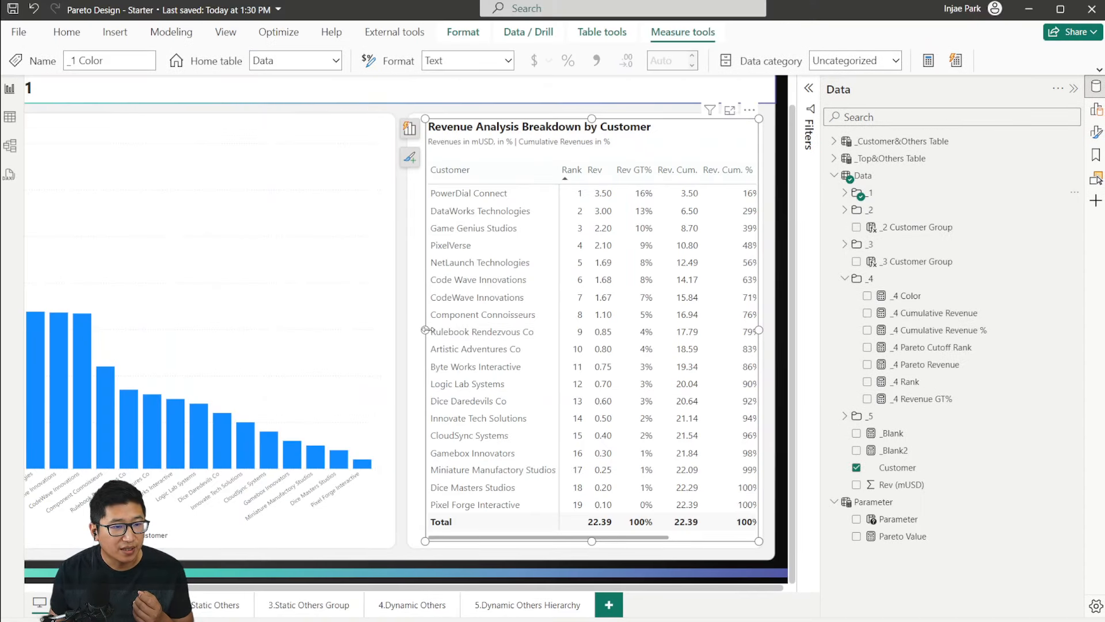
drag(431, 332, 419, 332)
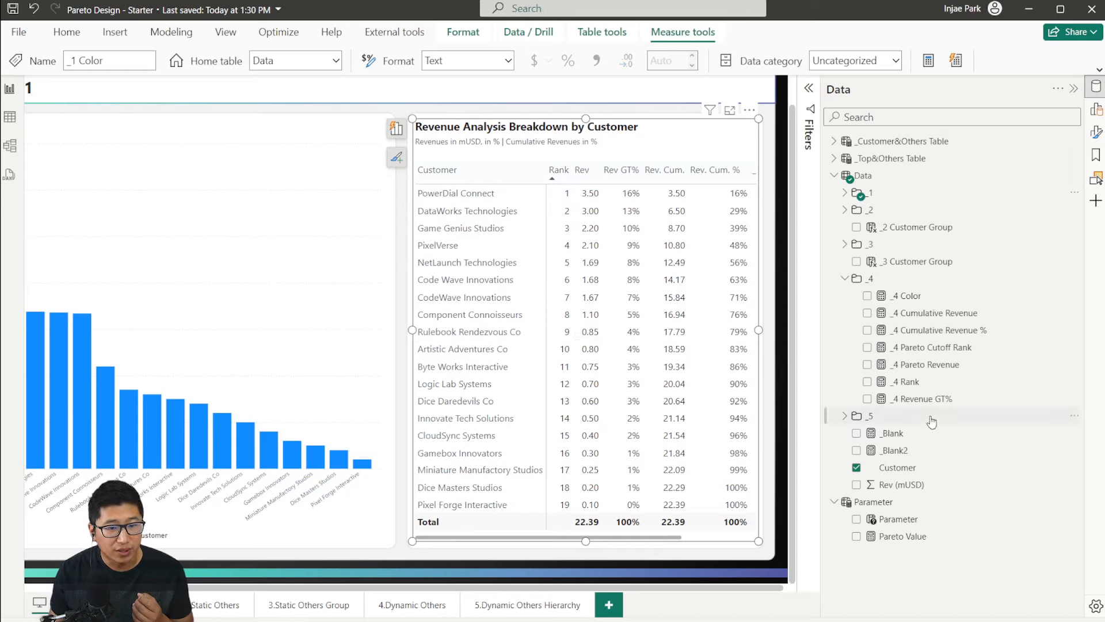
Step: Add the _Blank measure as the first value in the breakdown matrix, ahead of Rank, and shrink its column to a thin strip
click(924, 434)
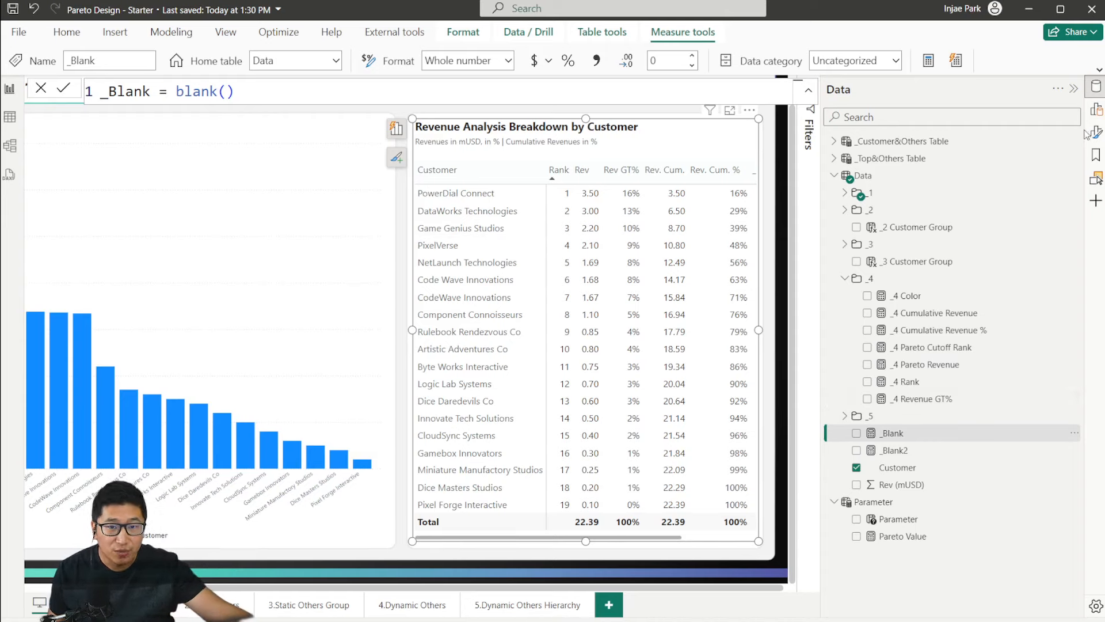
click(1097, 111)
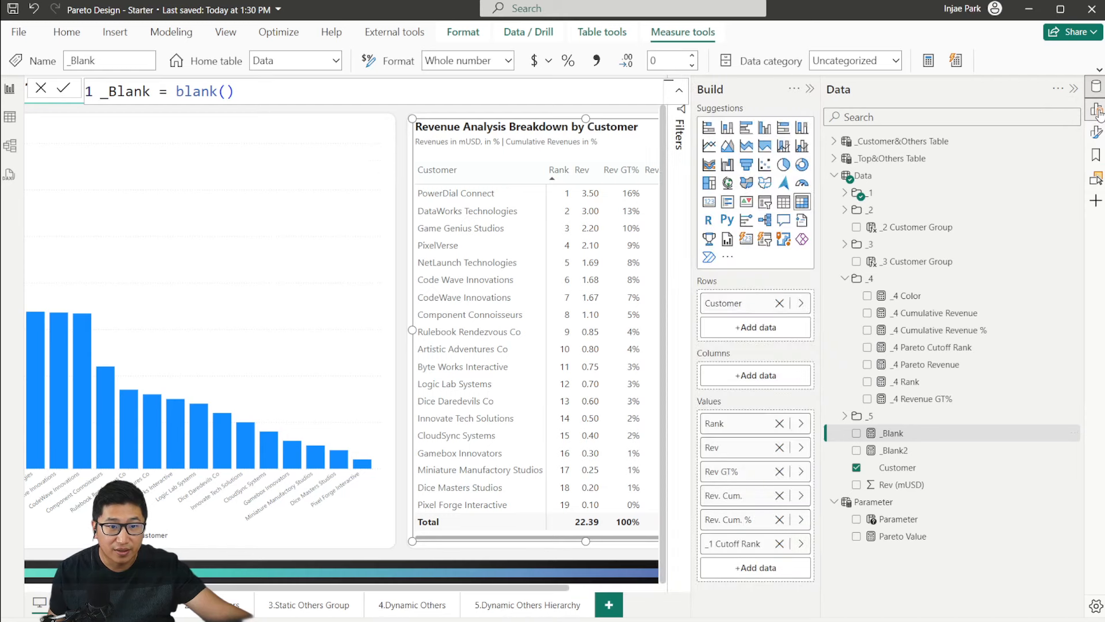
drag(892, 433, 719, 415)
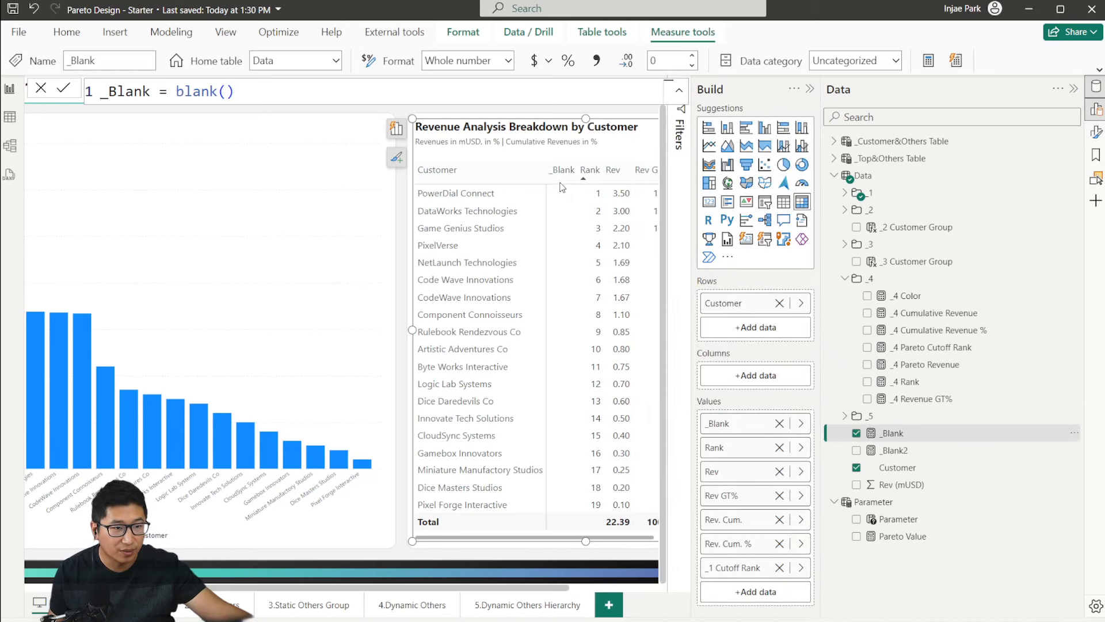
drag(574, 170, 557, 172)
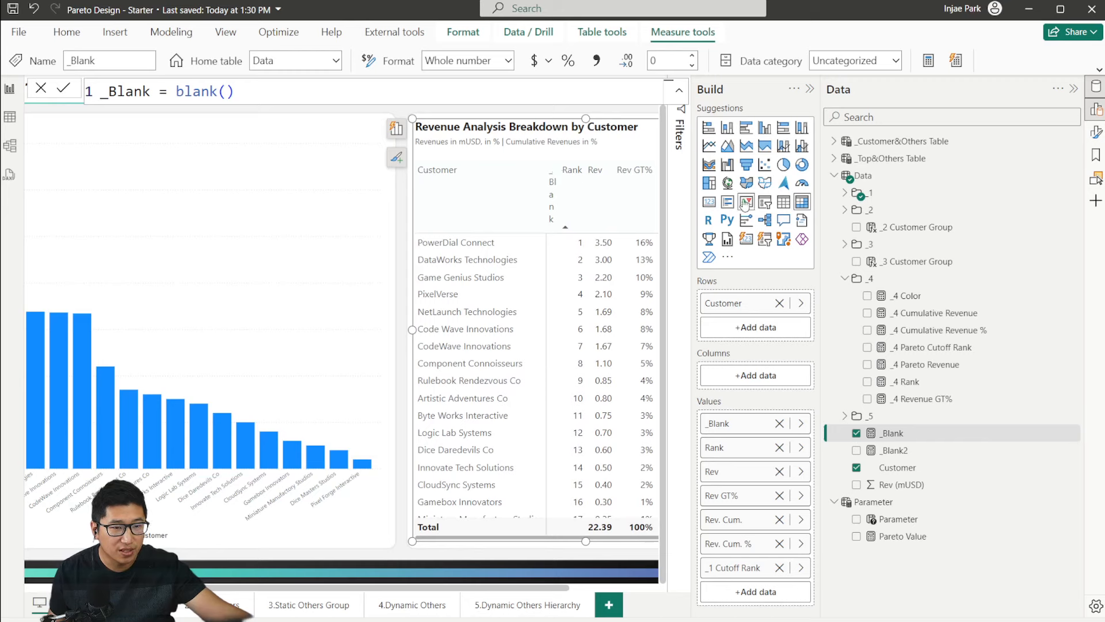
Step: Color the _Blank column's background in the breakdown matrix by field value, based on the _1 Color measure
right_click(751, 427)
mouse_move(842, 513)
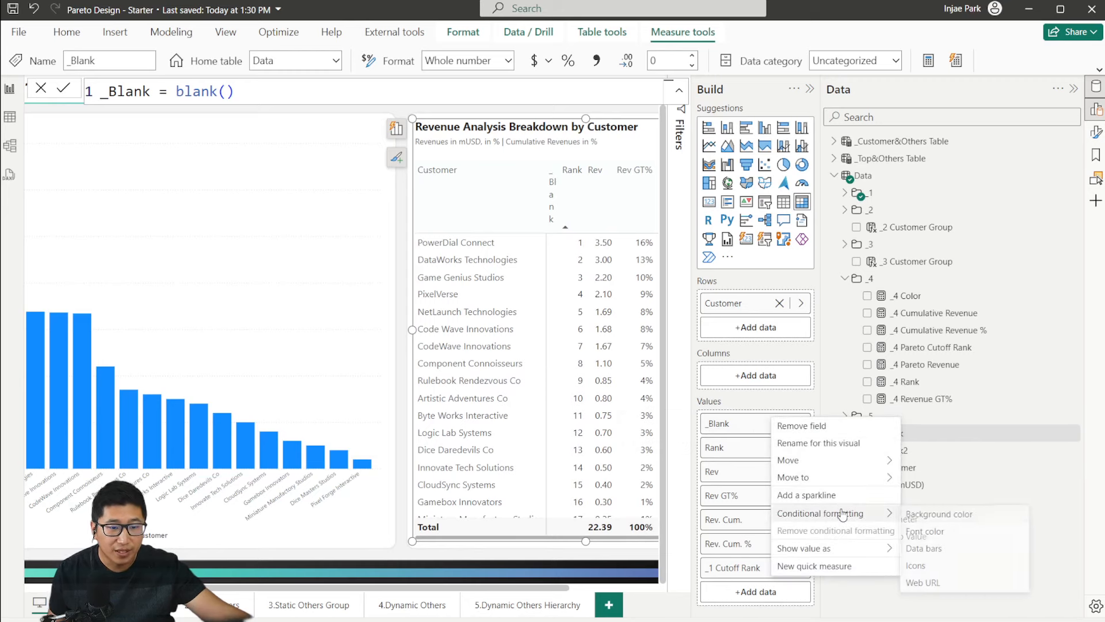
click(948, 515)
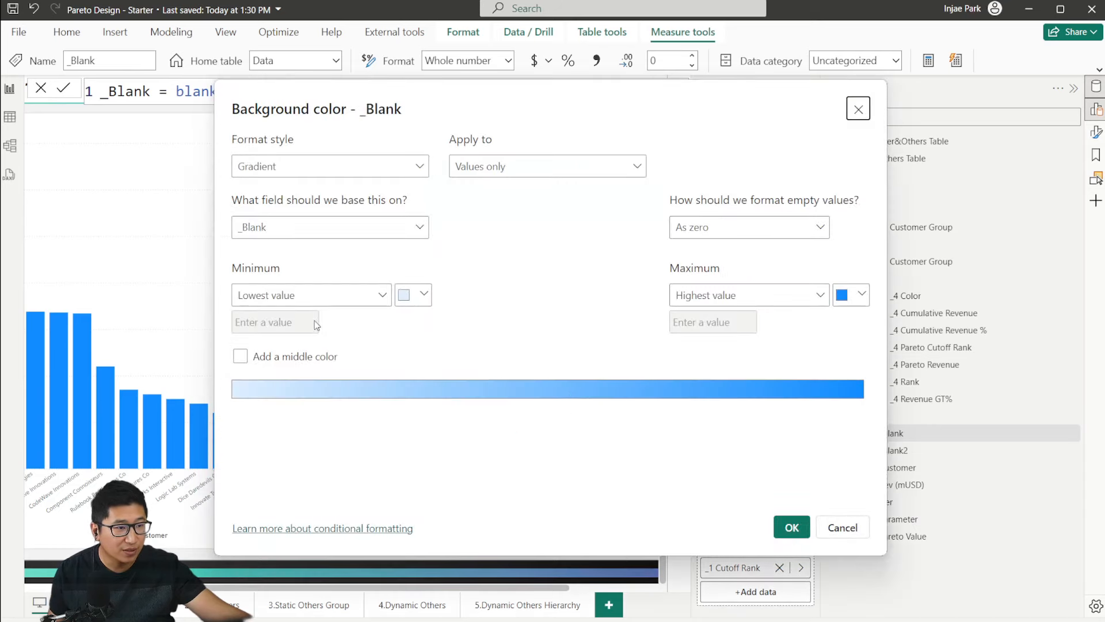
click(342, 171)
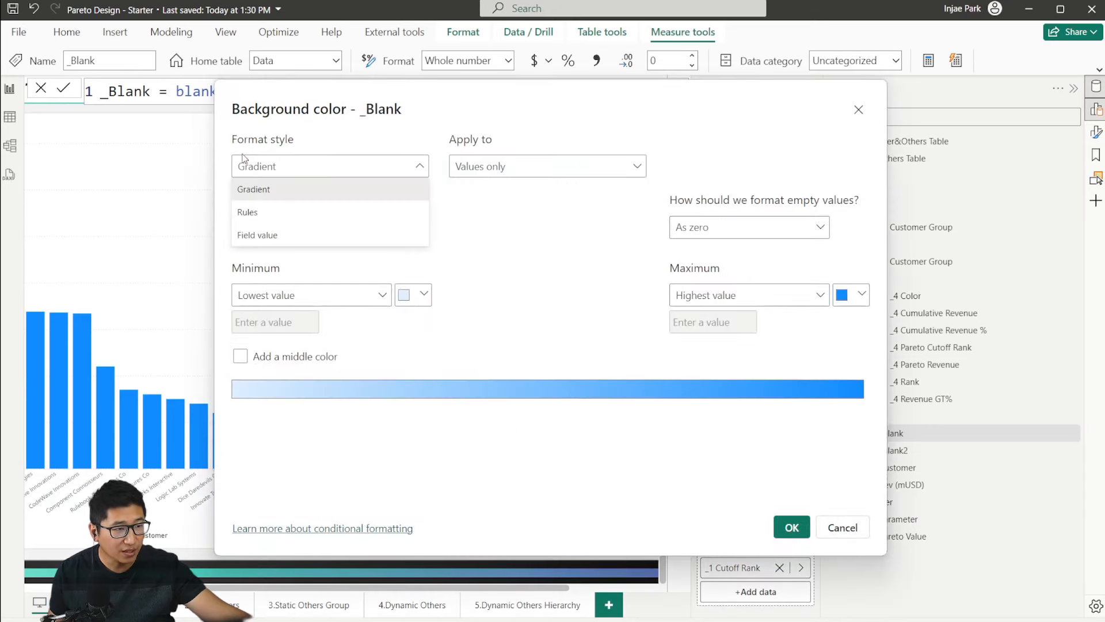
click(310, 236)
click(280, 229)
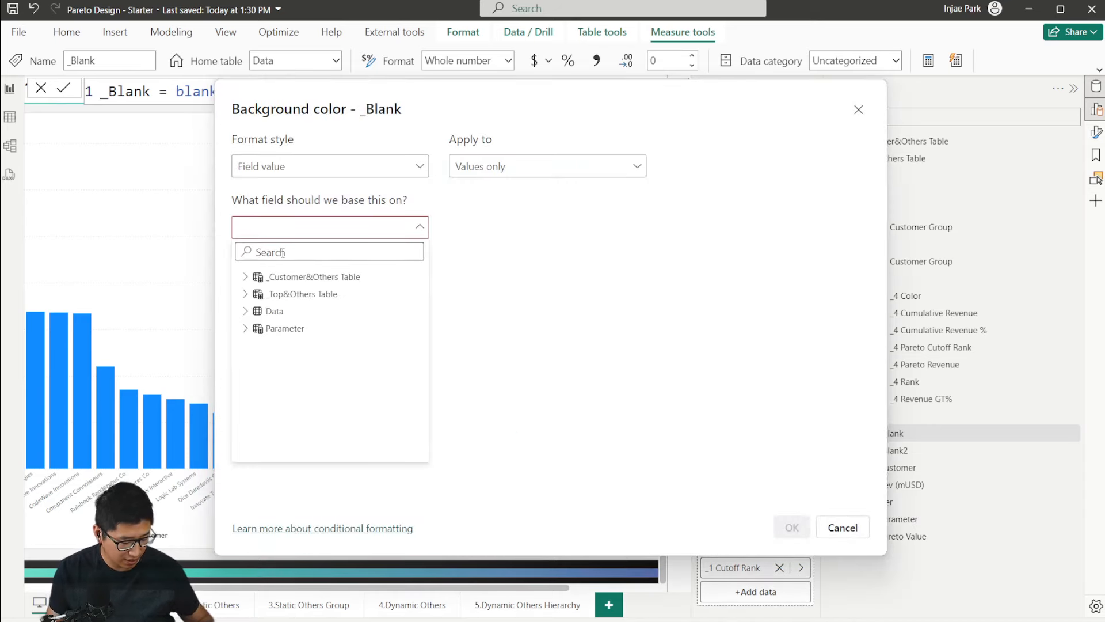
text(color)
click(325, 314)
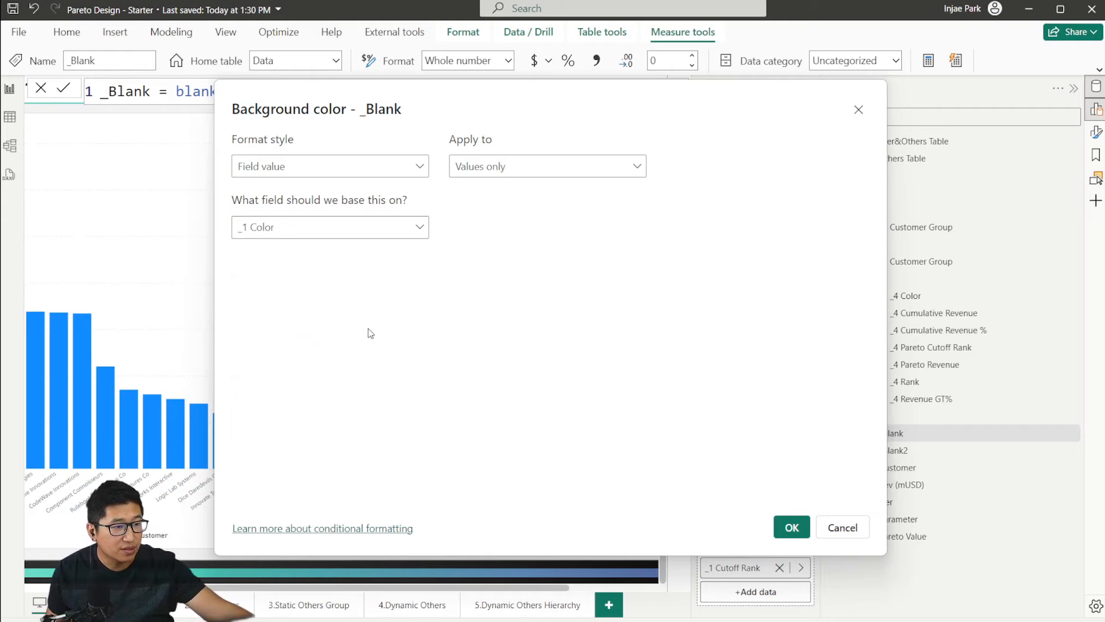
click(791, 527)
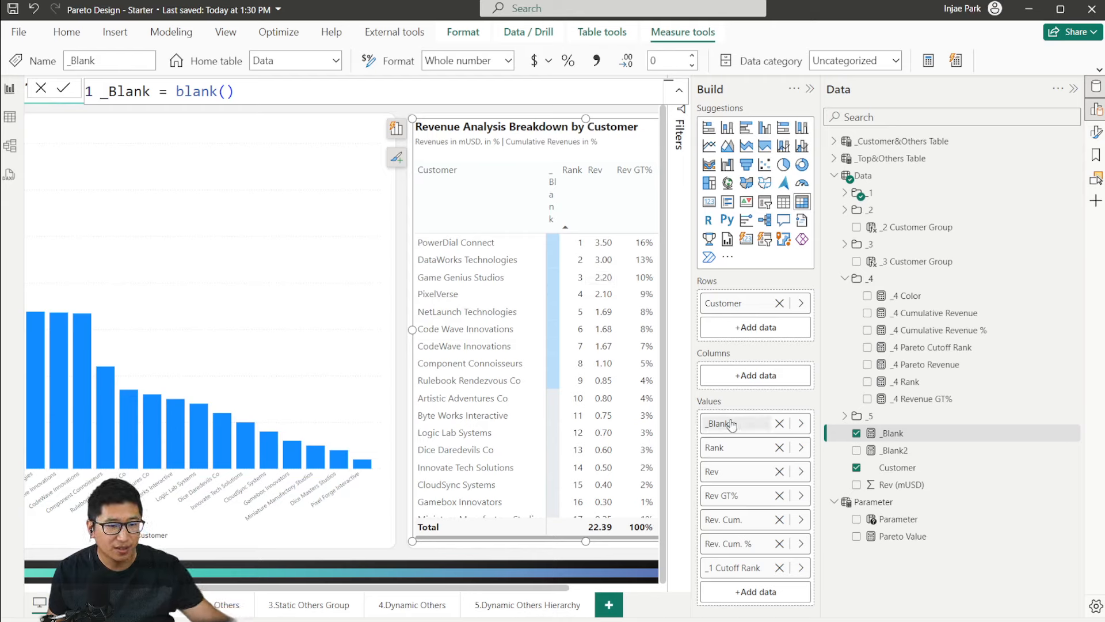
Step: Replace the _Blank value's display name with a blank one for this matrix, and widen the matrix by extending its left edge
drag(719, 419, 695, 421)
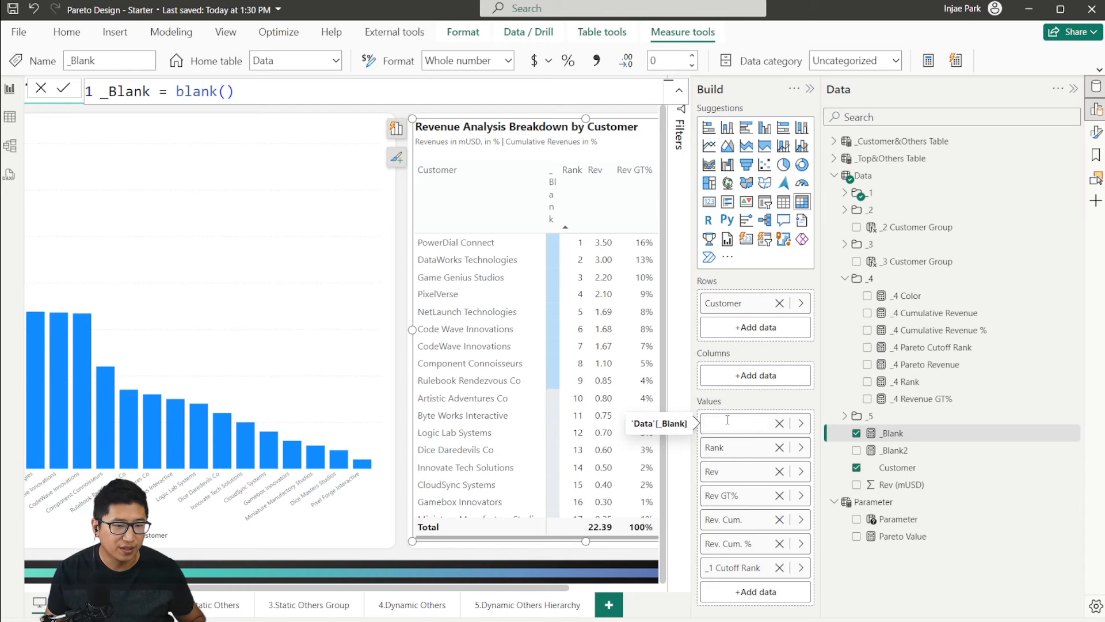
key(Return)
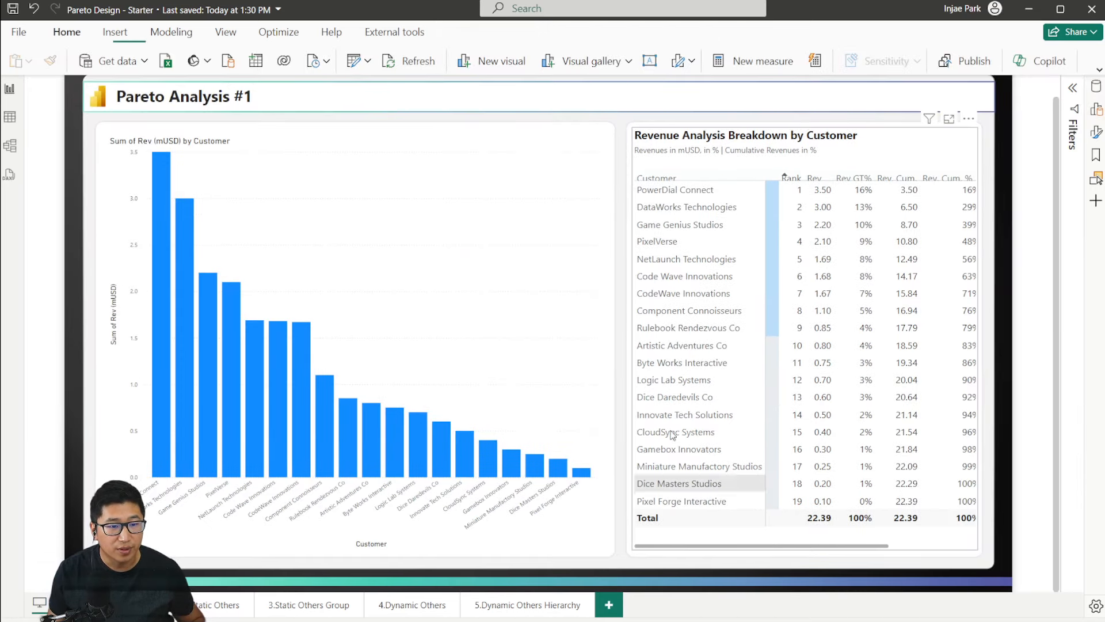
click(815, 538)
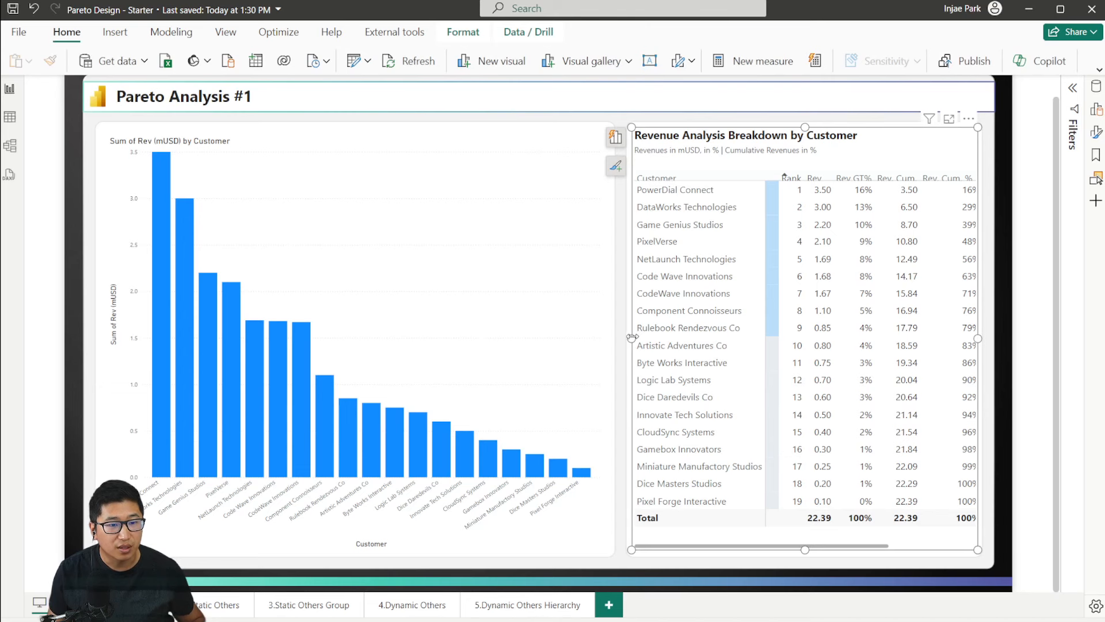
drag(631, 338, 567, 338)
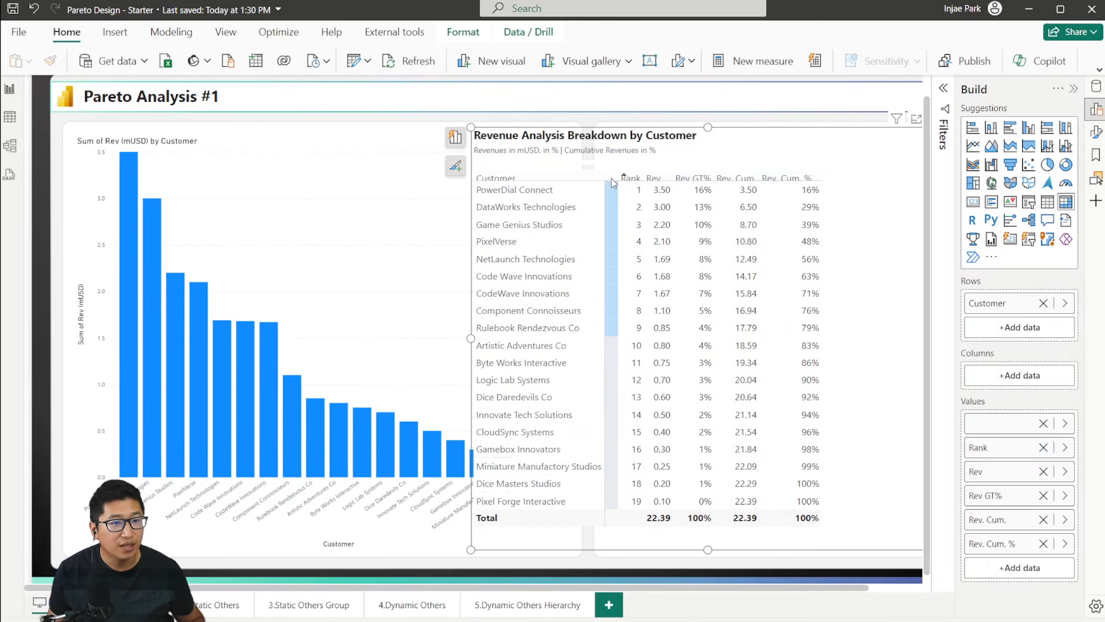
Step: Turn off text wrap for the breakdown matrix's column headers and close the formatting settings
click(1096, 132)
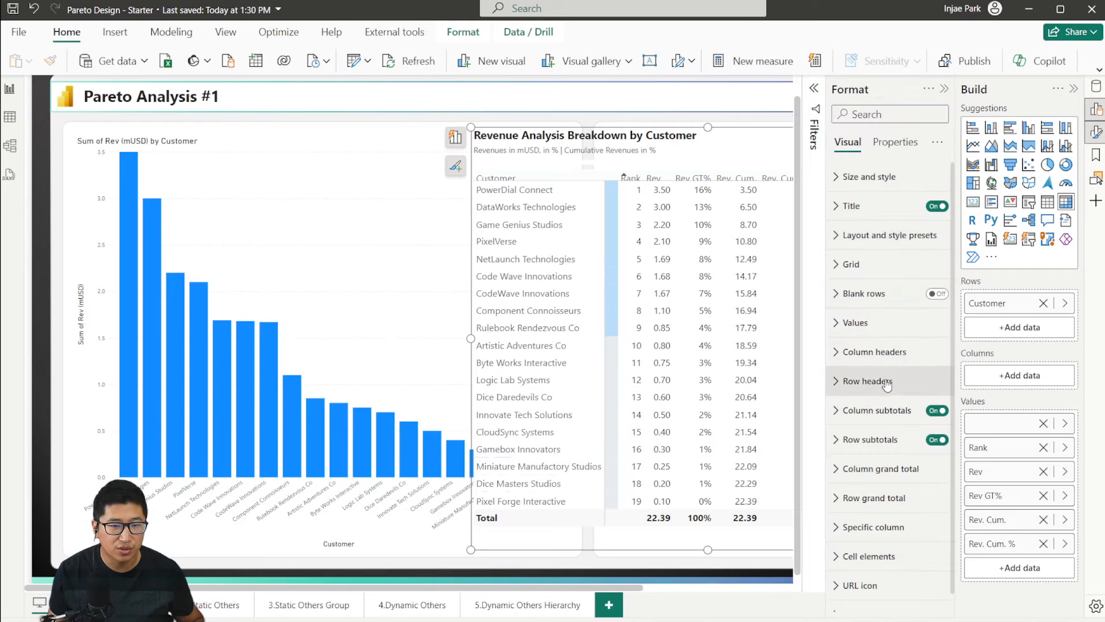
click(874, 352)
scroll(921, 403, down, 3)
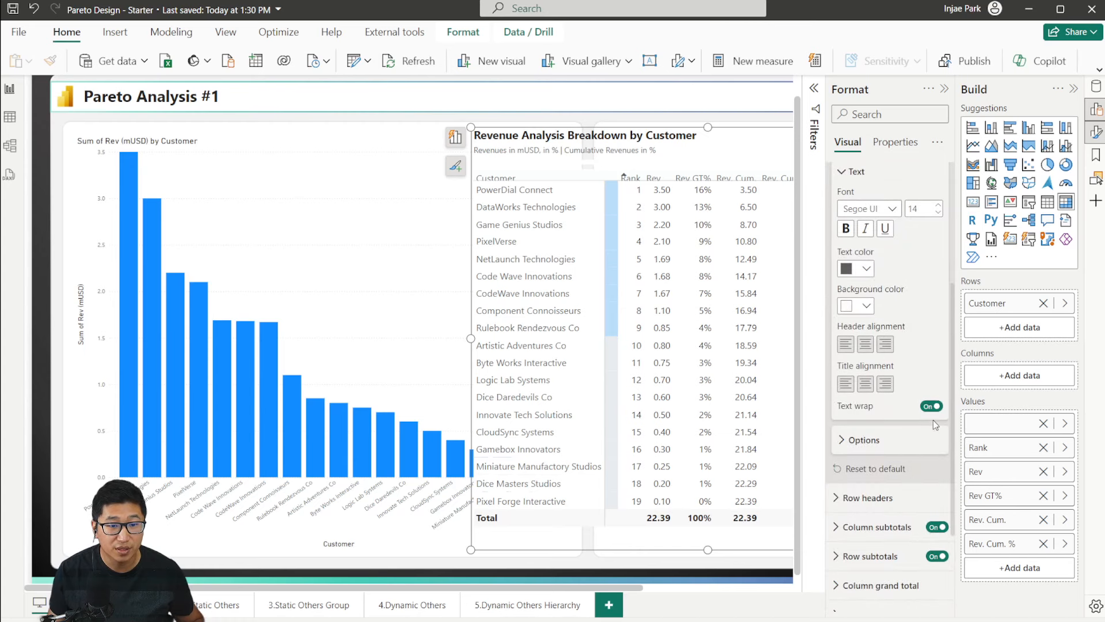
click(932, 408)
click(944, 88)
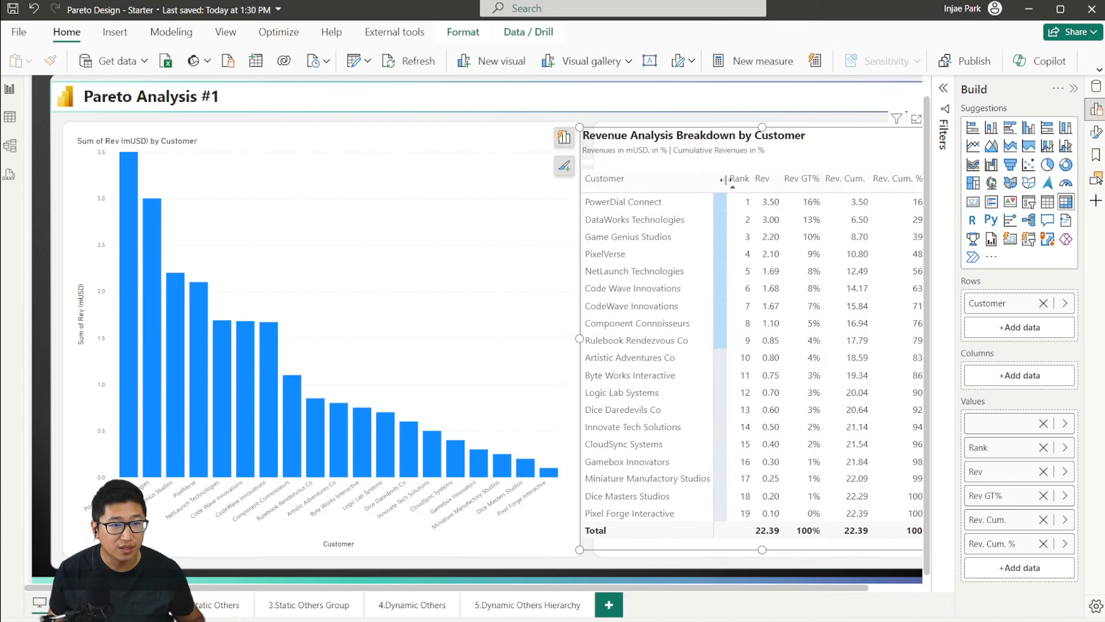
Step: Narrow the columns before Rank in the breakdown matrix and move the matrix back onto its background card
drag(725, 179, 709, 180)
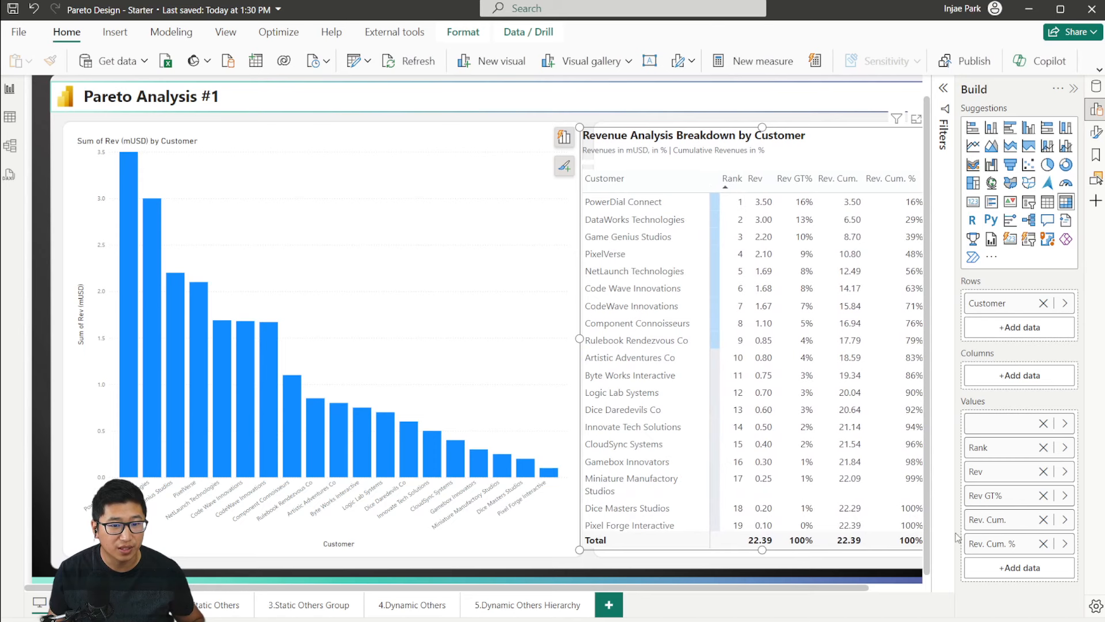
drag(852, 588, 906, 588)
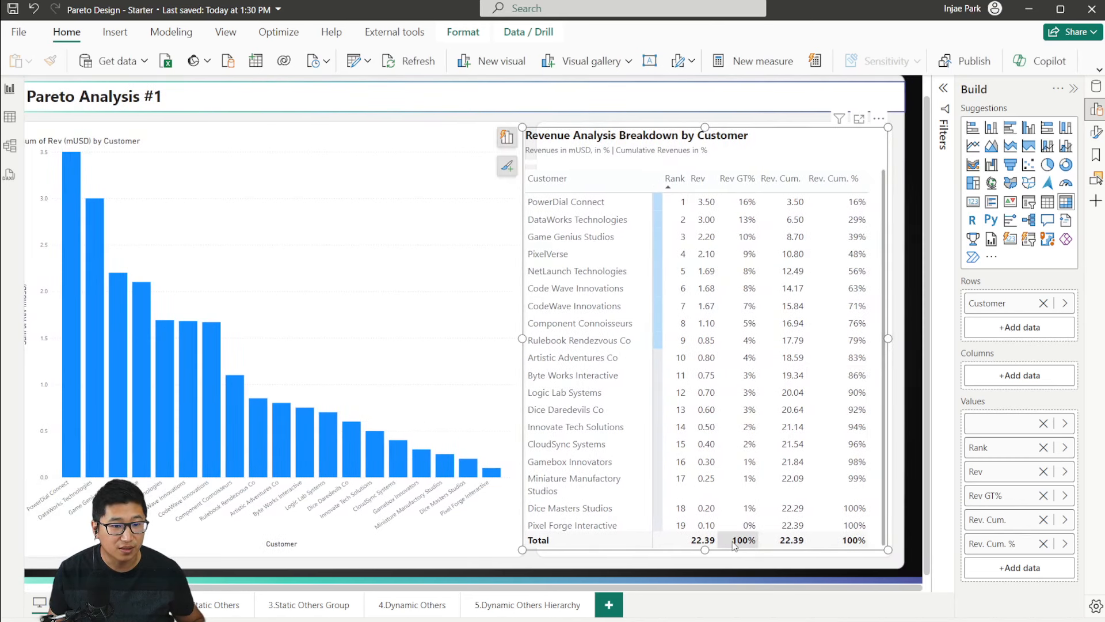
drag(759, 134, 776, 134)
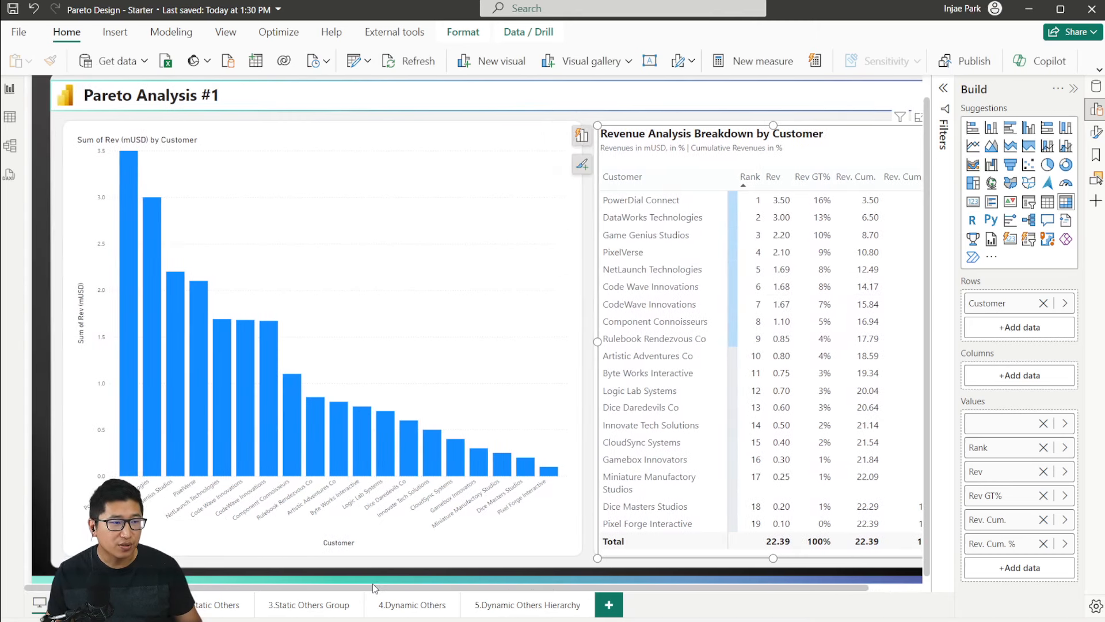
Step: Try replacing [Pareto Value] with a fixed 0.8 as TargetPercentage in the _1 Cutoff Customer formula, commit it and fit the page in view
click(1095, 86)
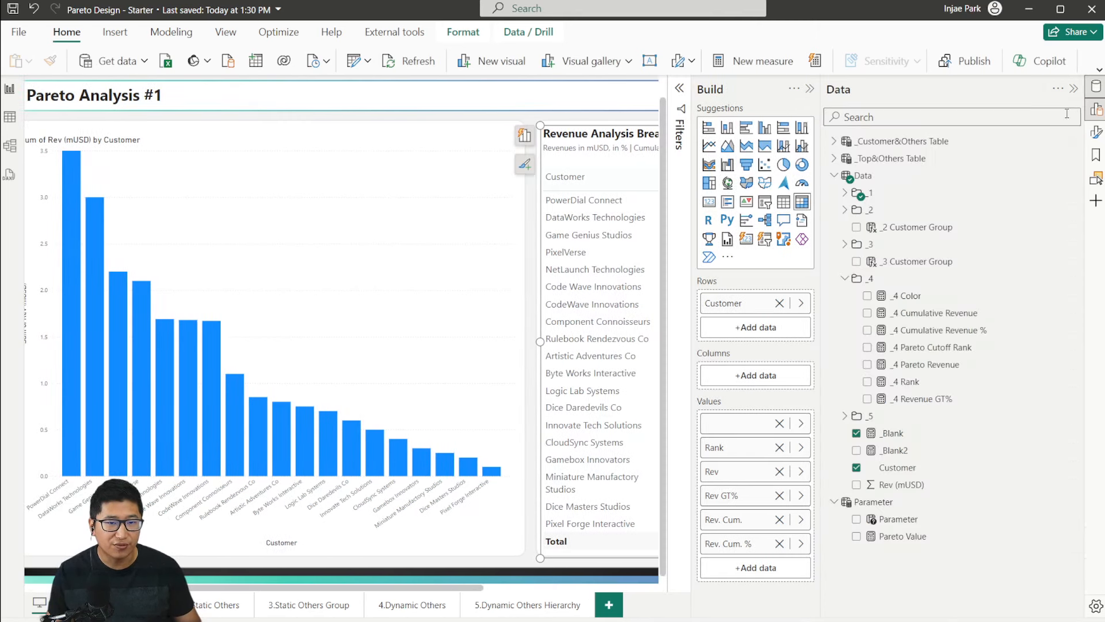
click(843, 194)
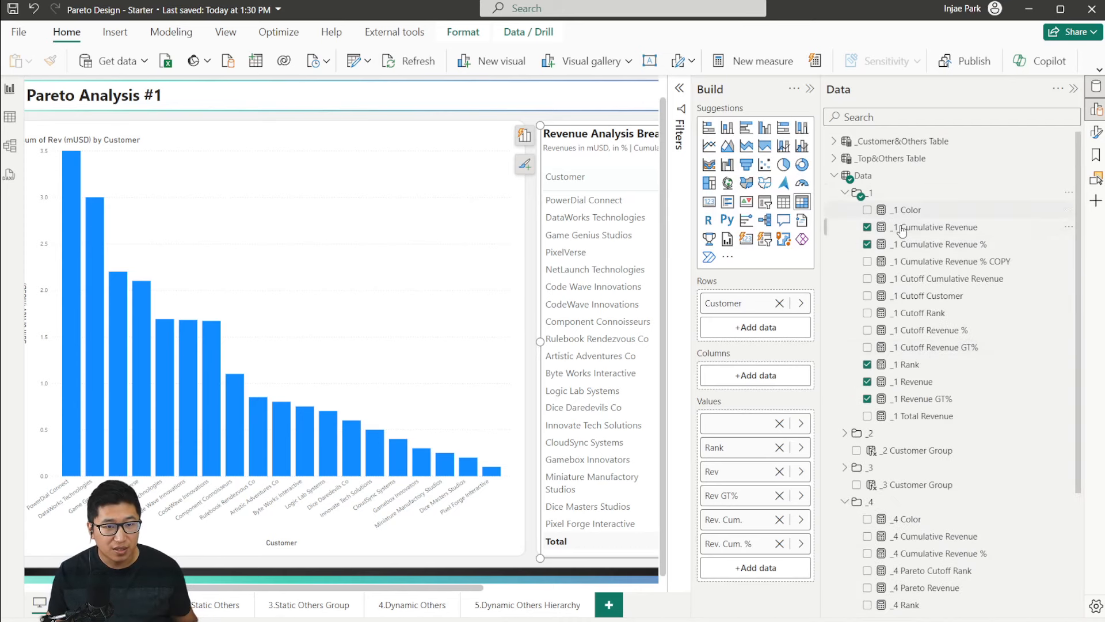
click(932, 296)
drag(303, 113, 424, 113)
key(ctrl+c)
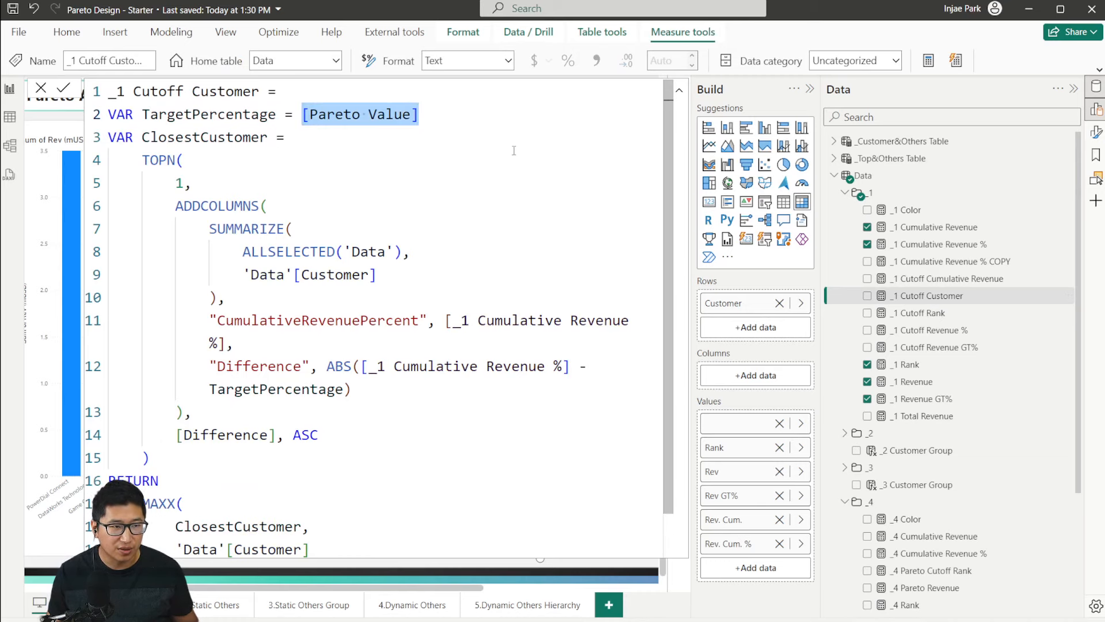
text(0.8)
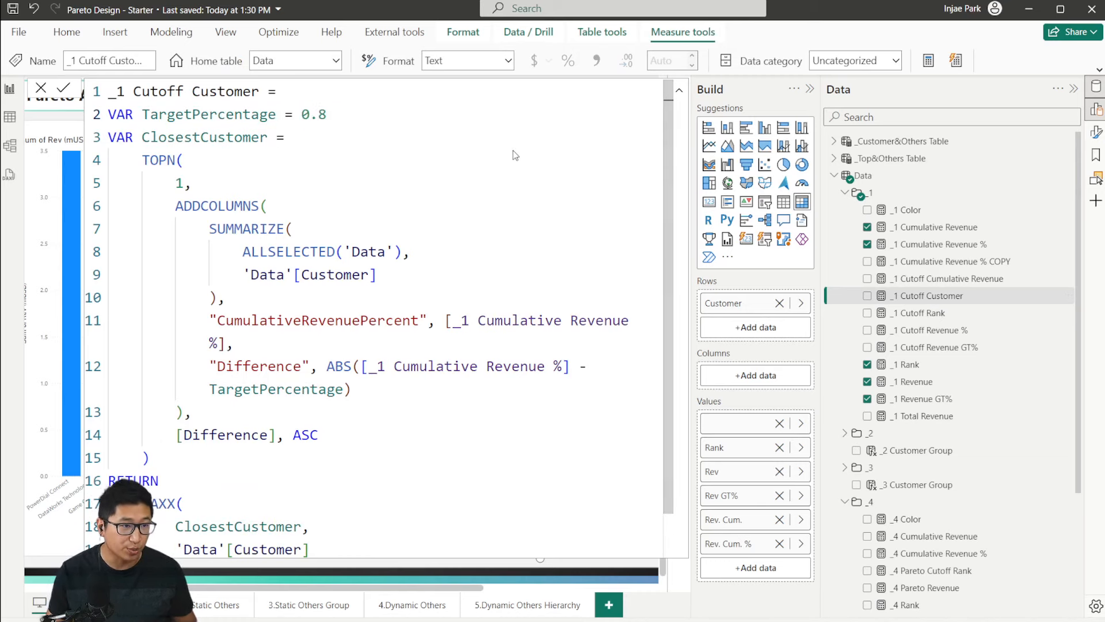
key(Return)
click(63, 90)
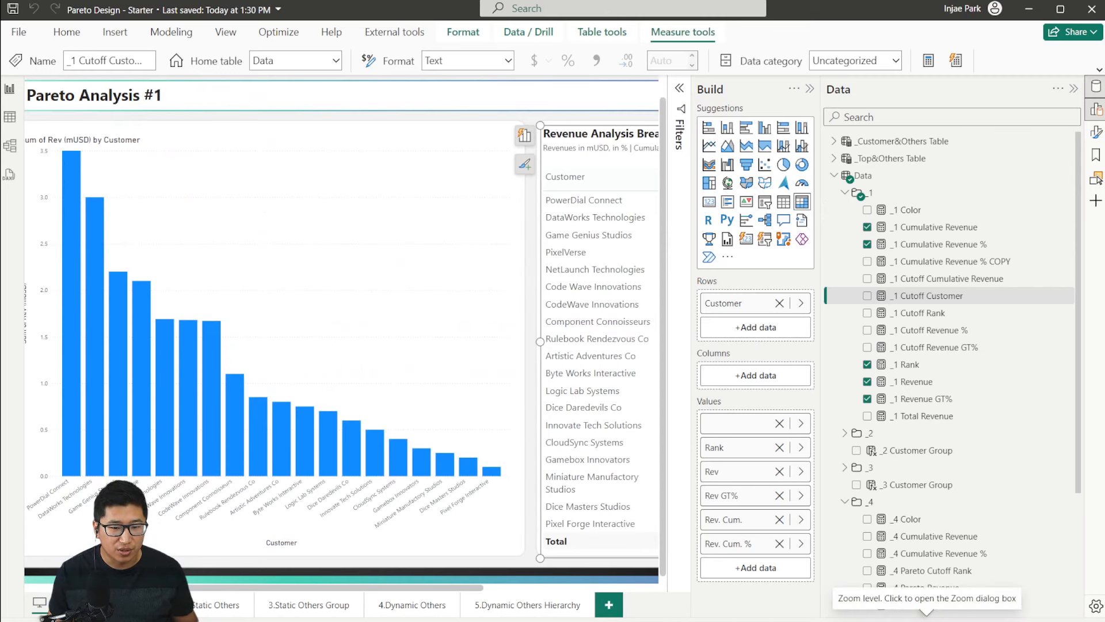
click(946, 621)
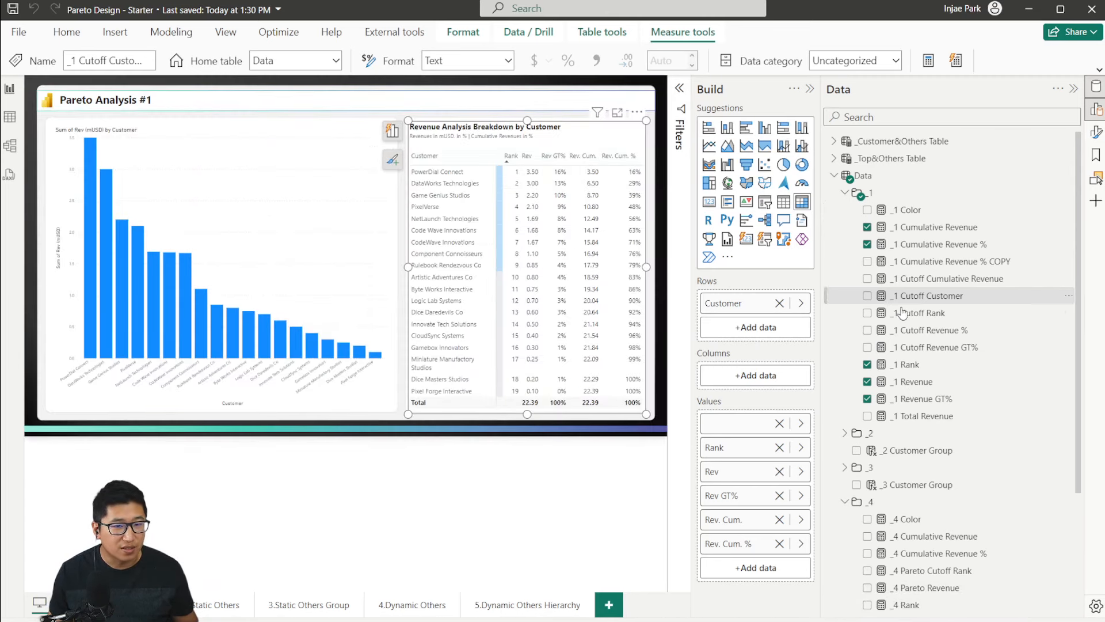
Step: Put [Pareto Value] back in place of 0.8 as TargetPercentage in the _1 Cutoff Customer formula and close the formula
click(930, 294)
drag(302, 113, 338, 111)
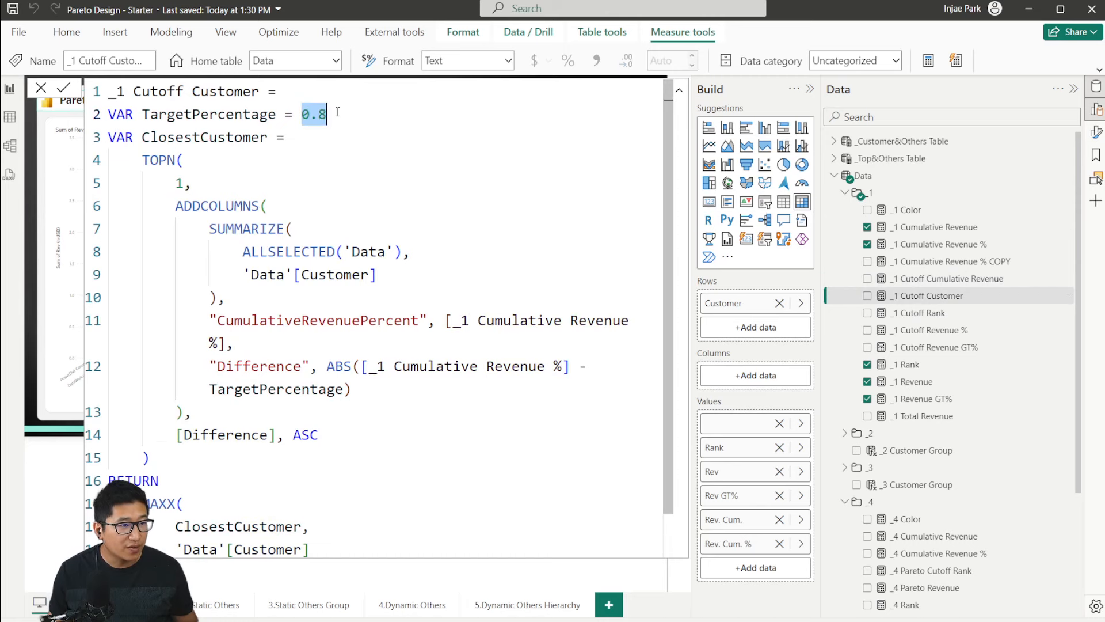
key(ctrl+v)
click(508, 132)
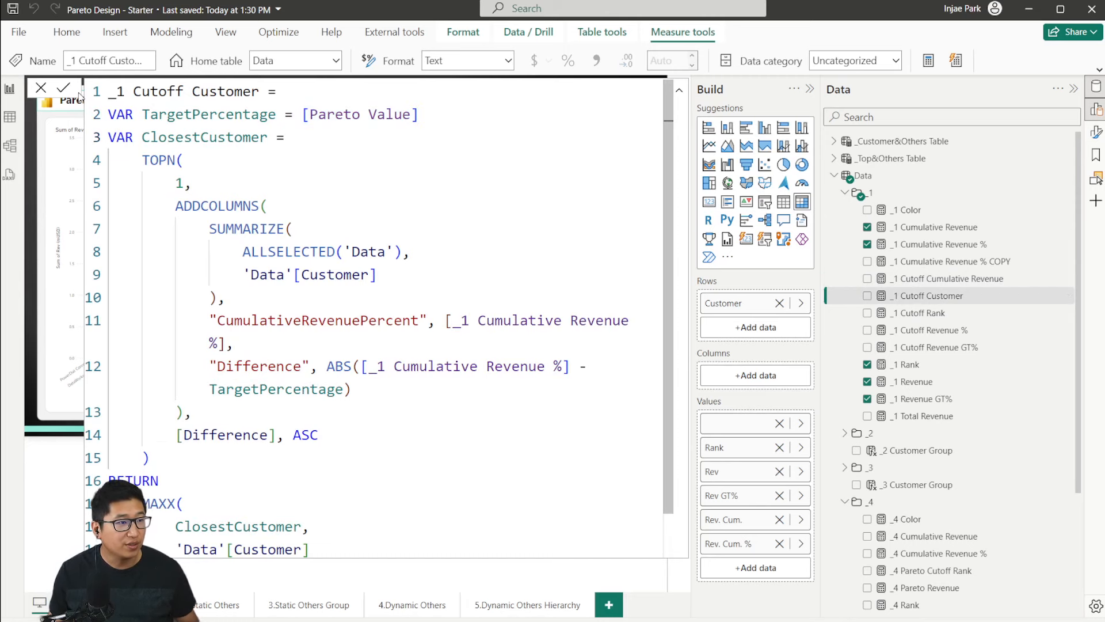
click(41, 88)
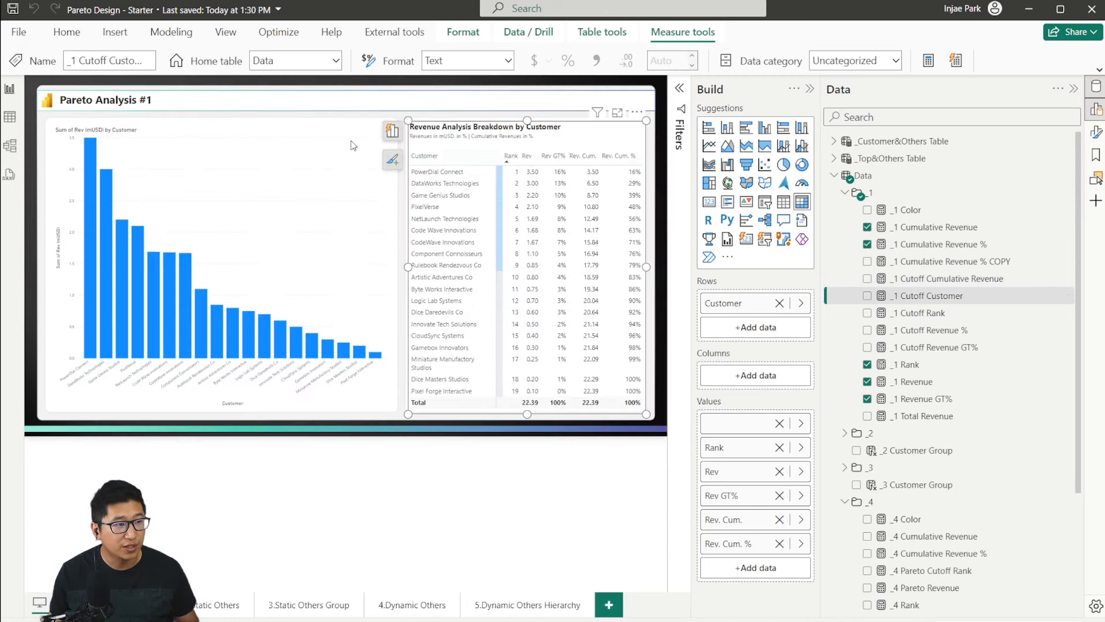
Step: Examine the GENERATESERIES definition of the Parameter table and leave its formula unchanged
scroll(927, 425, down, 3)
click(886, 567)
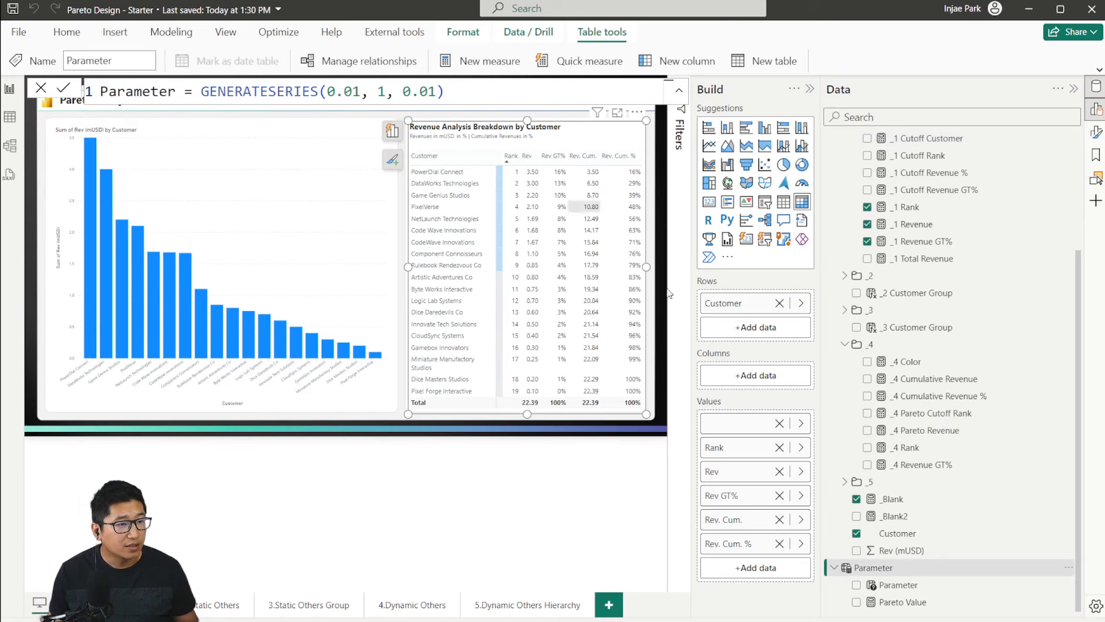
click(276, 486)
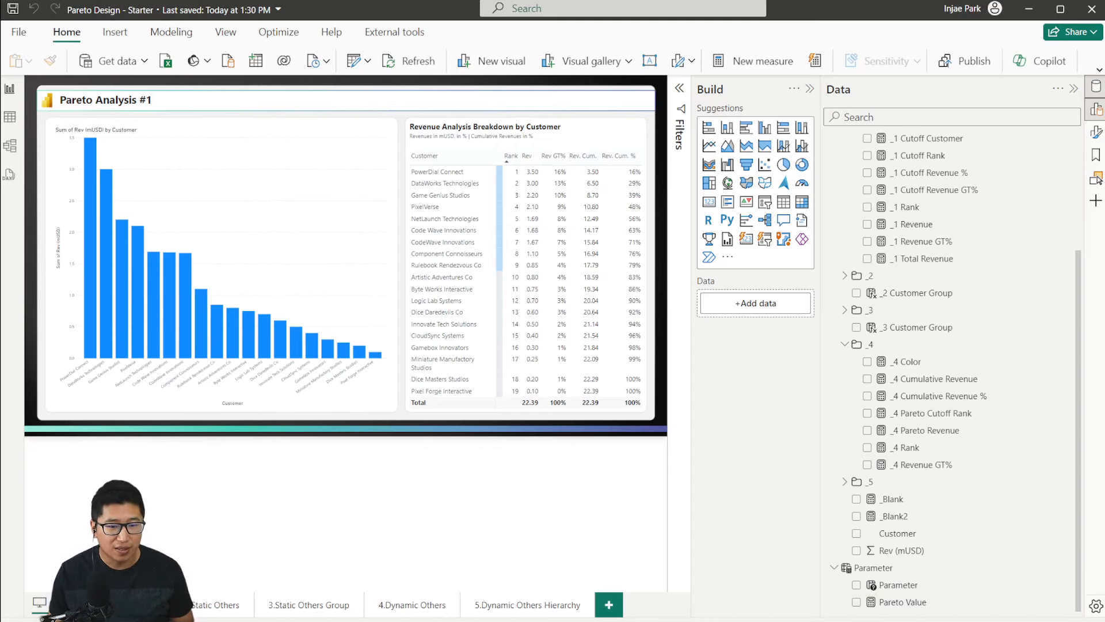
scroll(920, 518, up, 5)
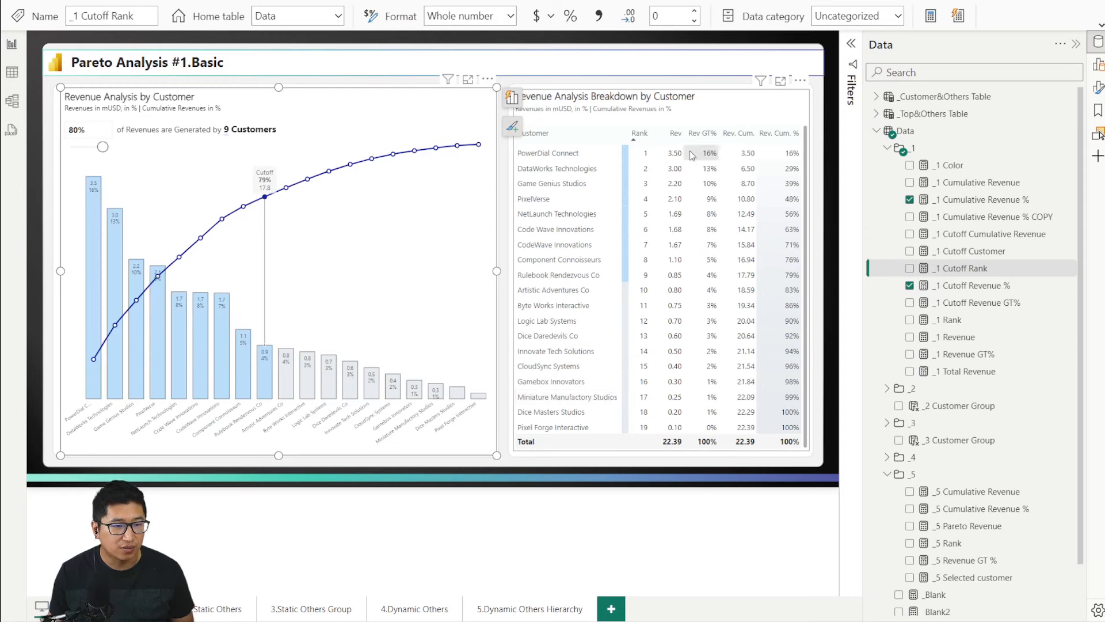
Step: Compare with the breakdown matrix on the finished Pareto Analysis #1.Basic page, and return to the starter file
click(681, 454)
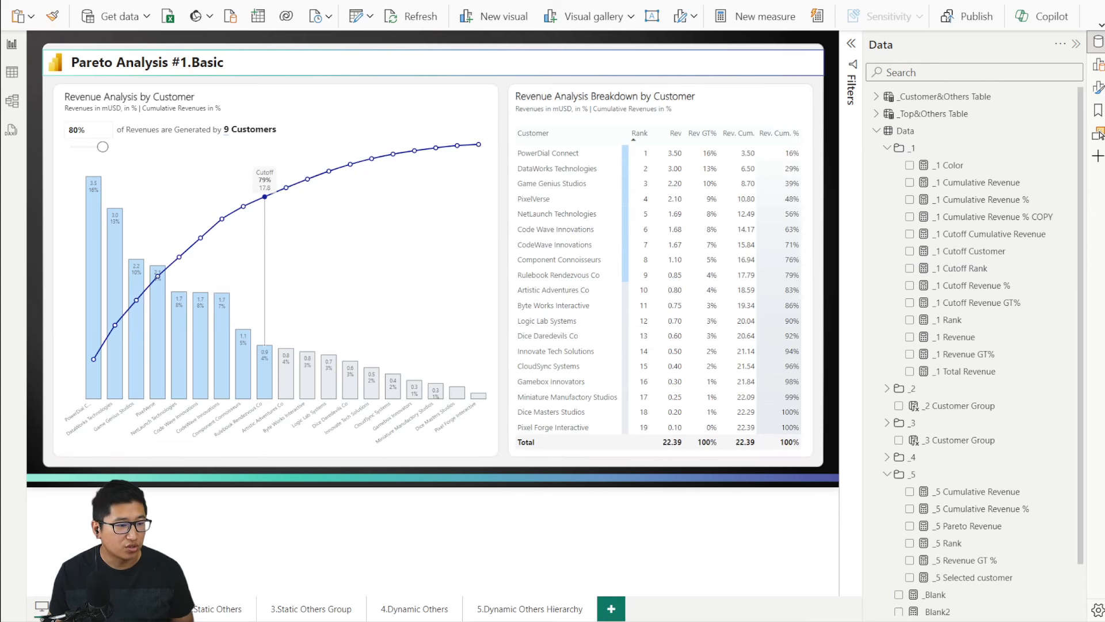
mouse_move(259, 620)
click(202, 561)
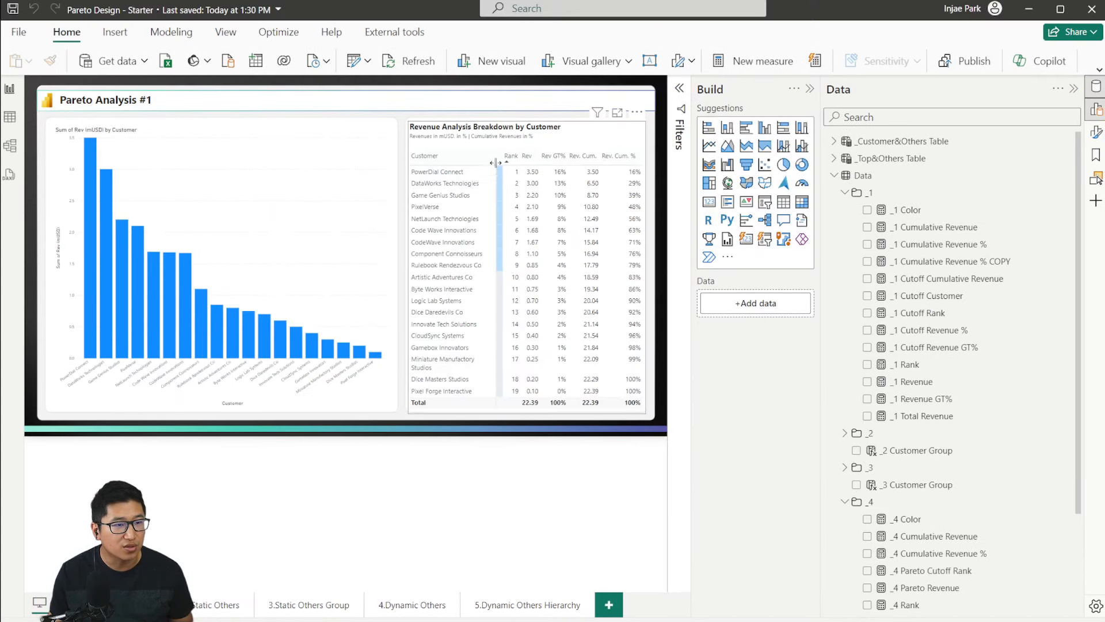
Step: Widen the Customer column of the breakdown matrix so long names fit on one line, and open the matrix's format settings
mouse_move(494, 156)
mouse_down()
mouse_move(519, 156)
mouse_move(502, 155)
mouse_up()
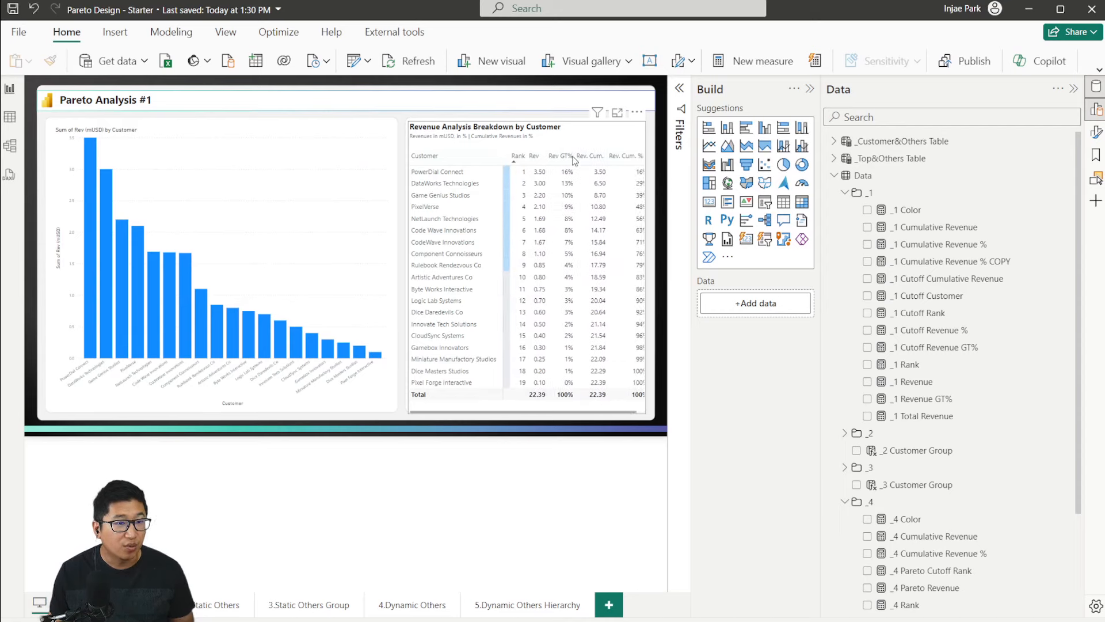
click(611, 129)
click(1096, 132)
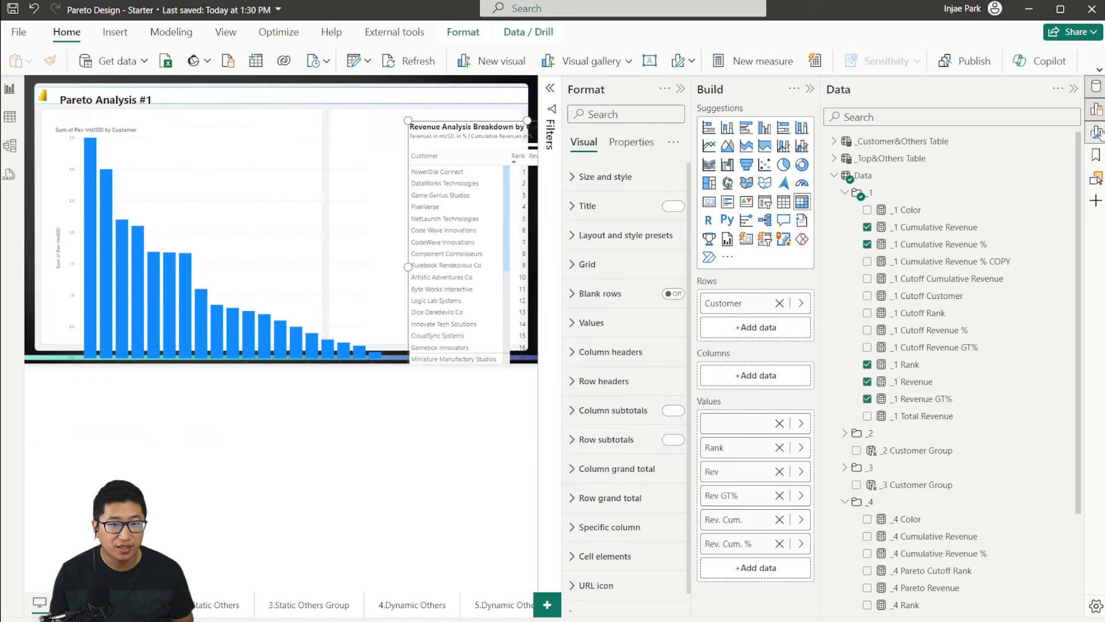
click(420, 481)
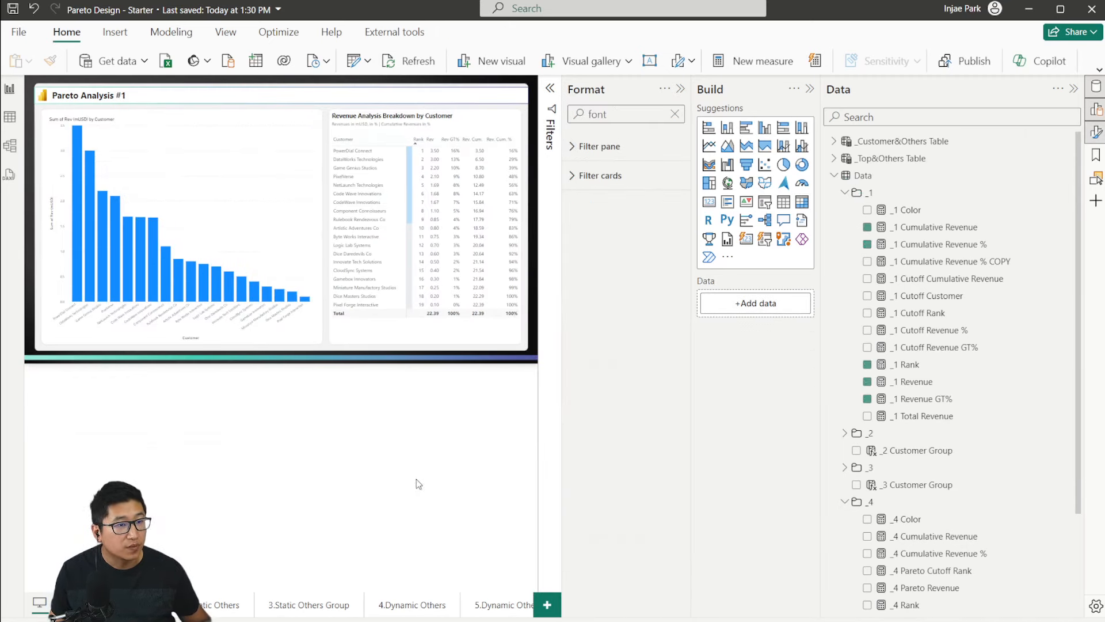
Step: Set the row padding of the breakdown matrix to 7 in its grid options
click(448, 333)
click(675, 114)
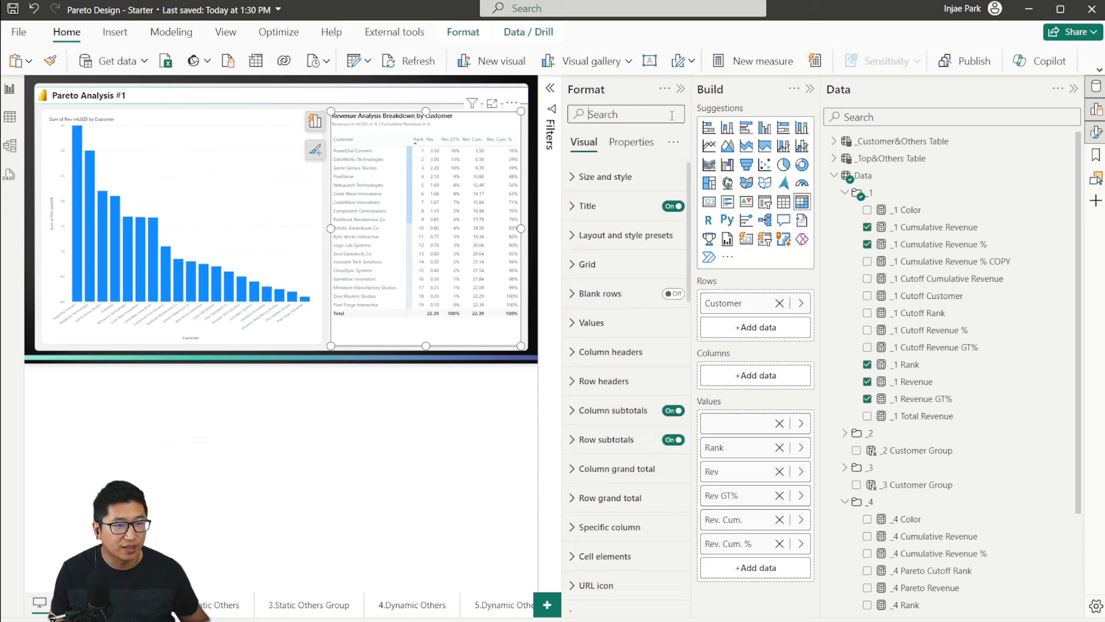
click(598, 265)
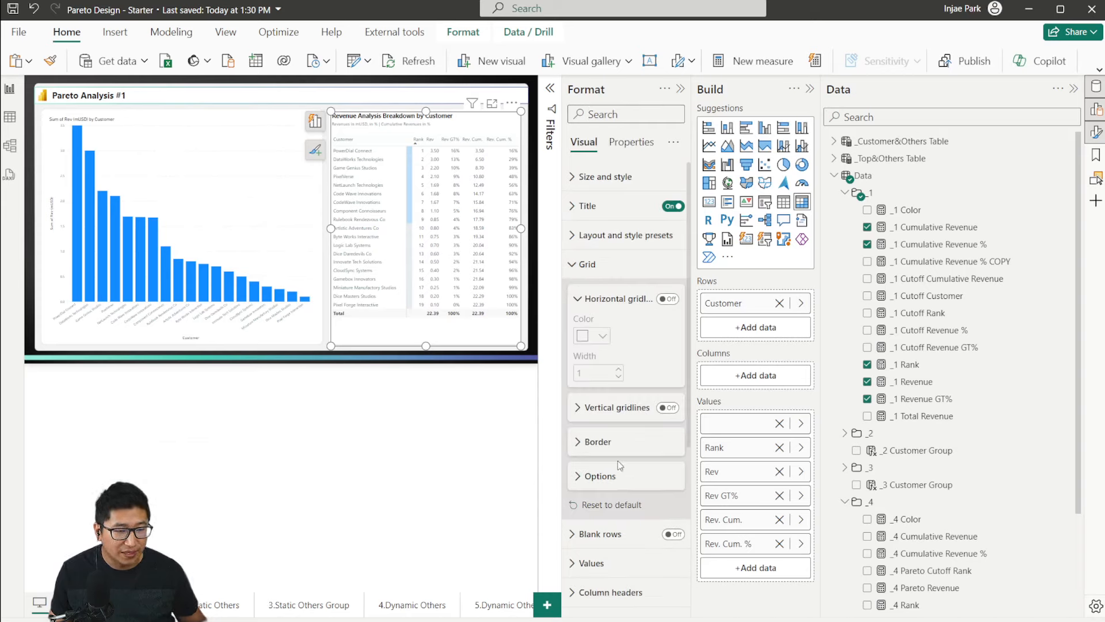
click(626, 478)
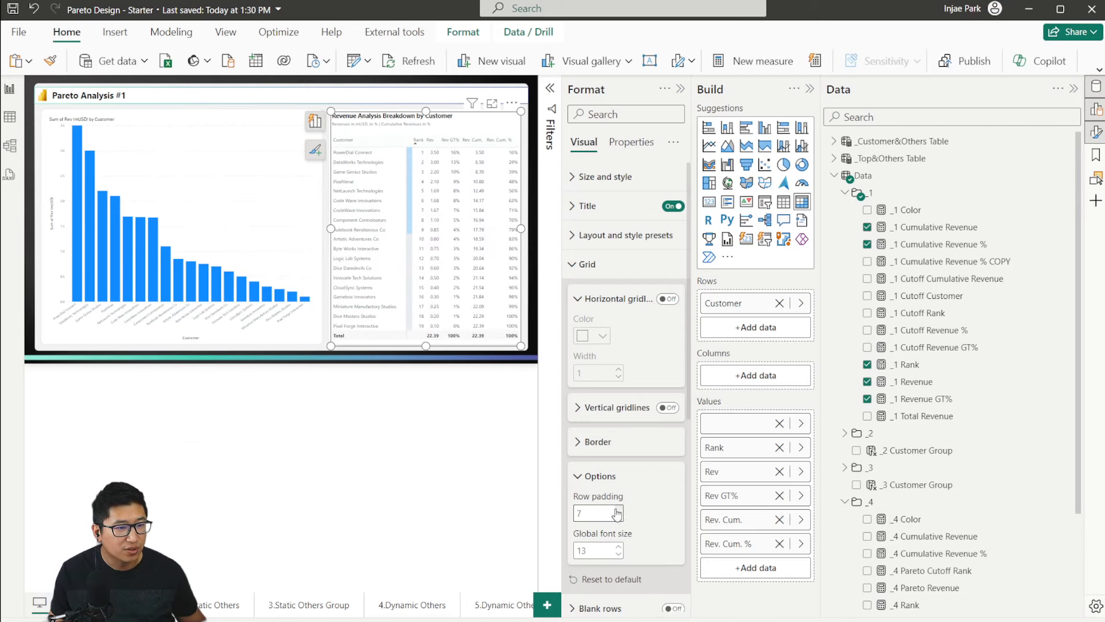
click(433, 497)
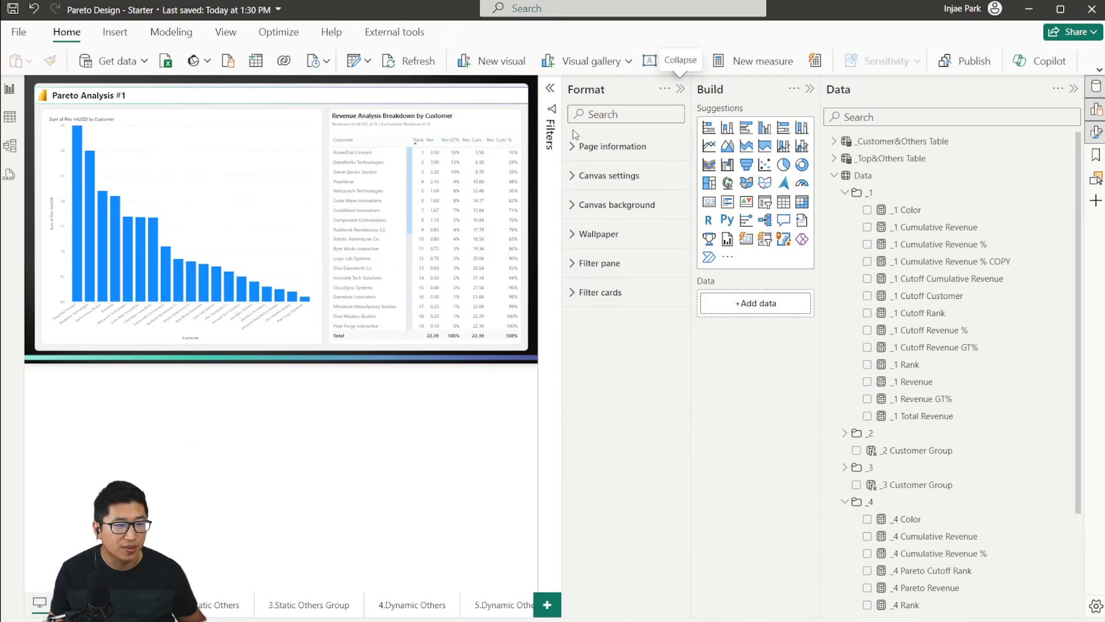
Step: Examine the background color settings of the Rev. Cum. % column in the finished Pareto Design file's matrix, and return to the starter file
click(681, 90)
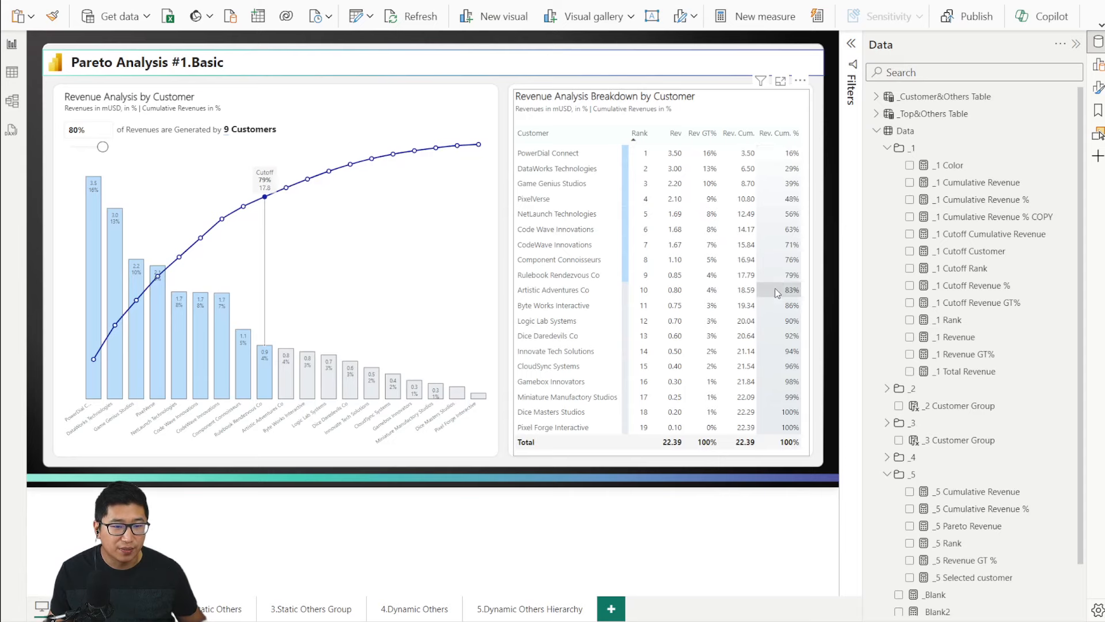
click(804, 448)
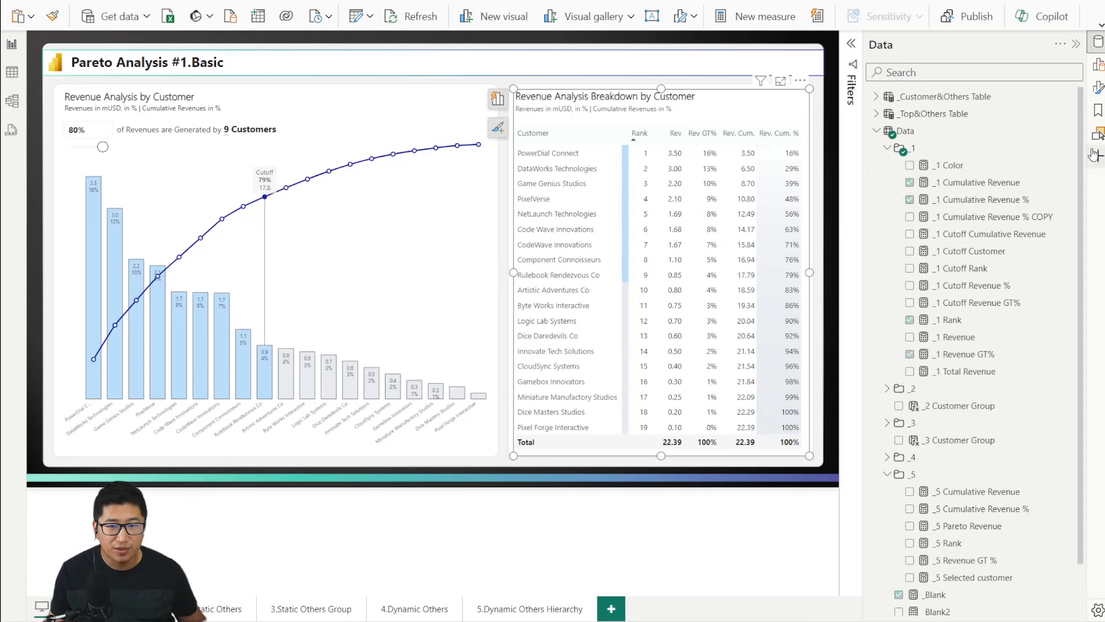
click(1098, 87)
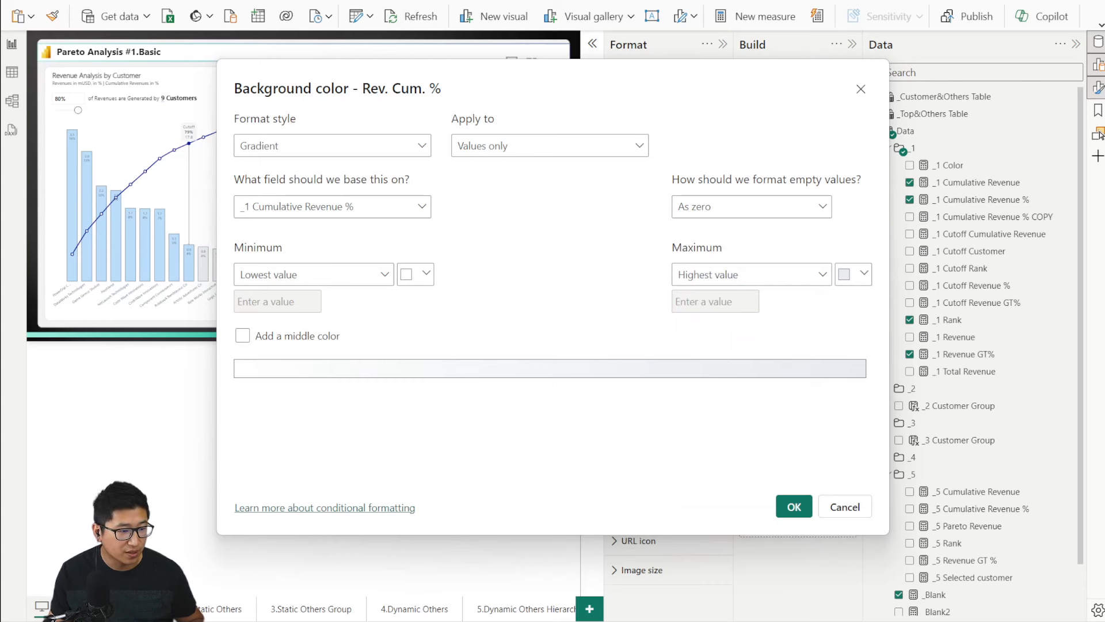
mouse_move(259, 620)
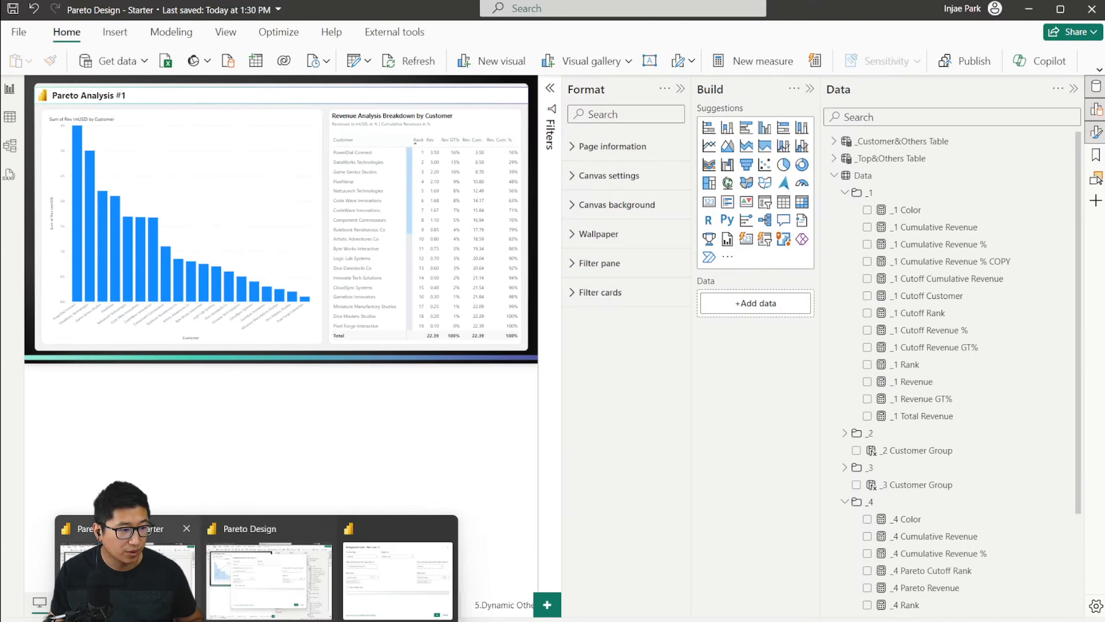
click(179, 587)
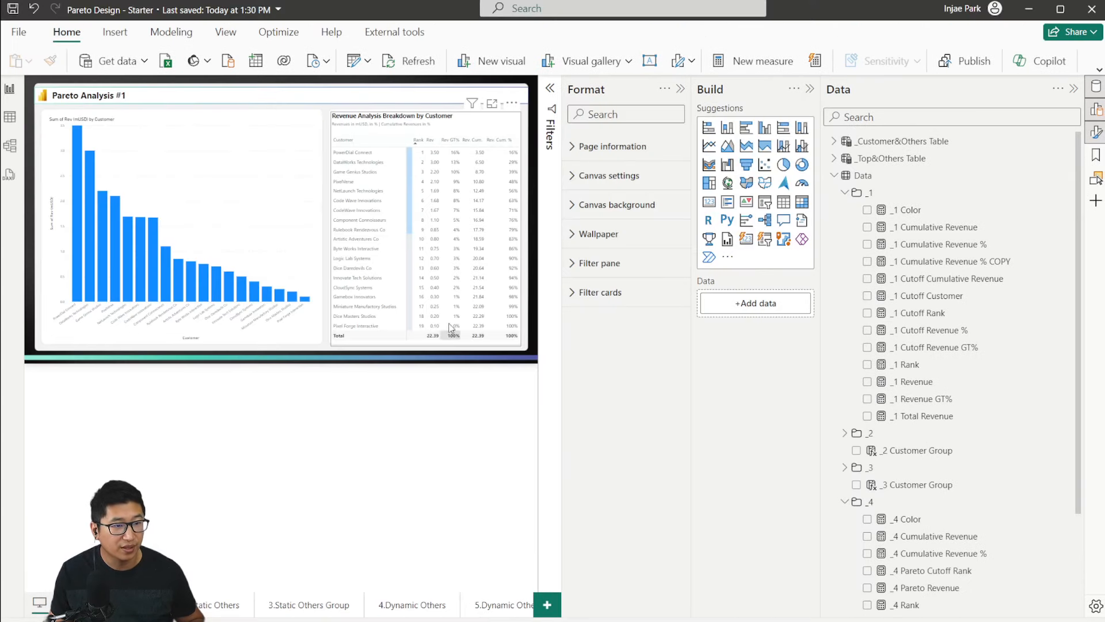
Step: Apply a gradient background color to the matrix's Rev. Cum. % values, from white at the lowest value to #E7ECEF at the highest
click(454, 331)
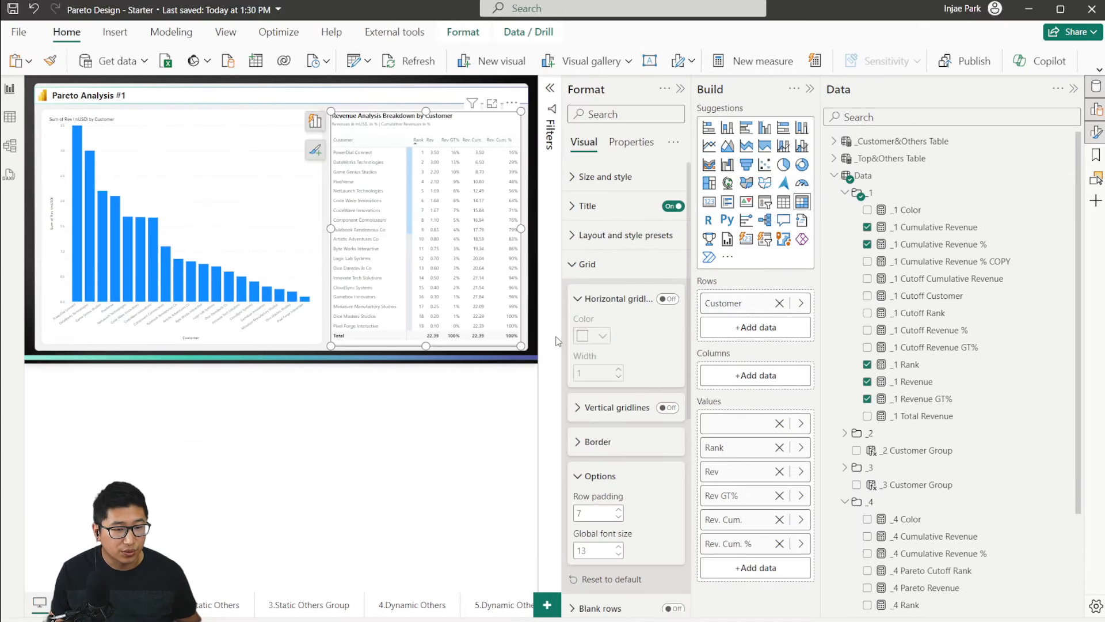
right_click(747, 547)
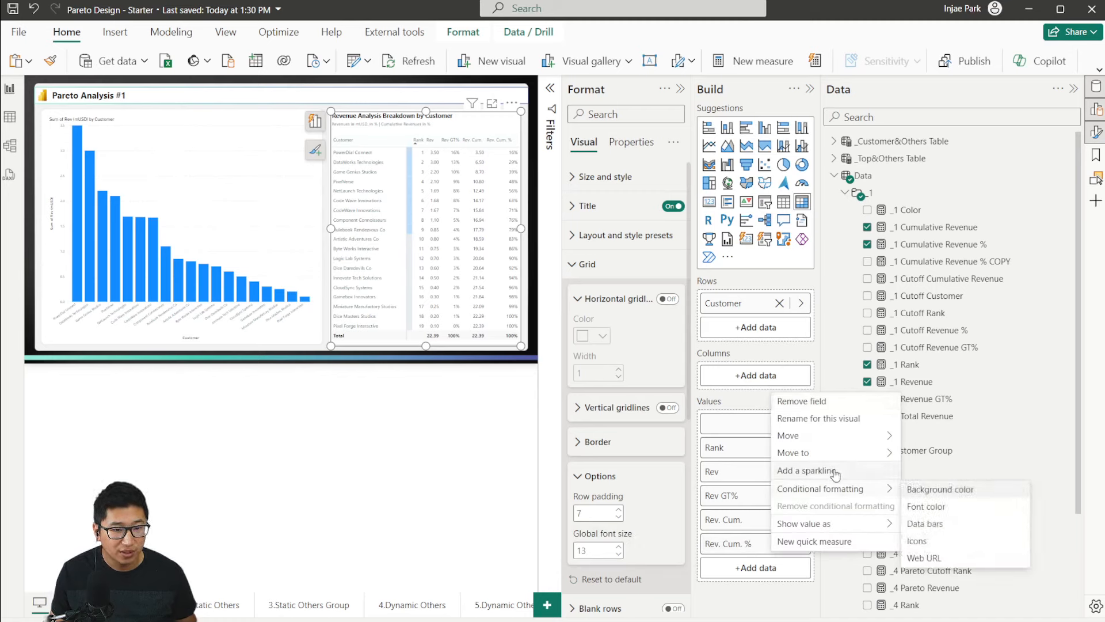
click(928, 490)
click(408, 295)
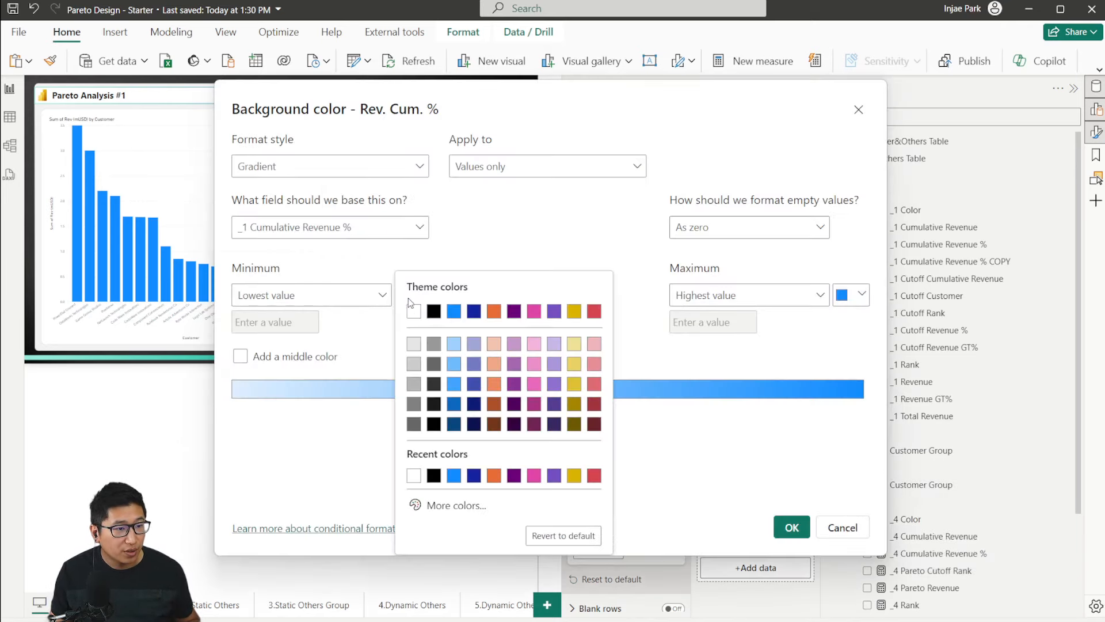
click(414, 312)
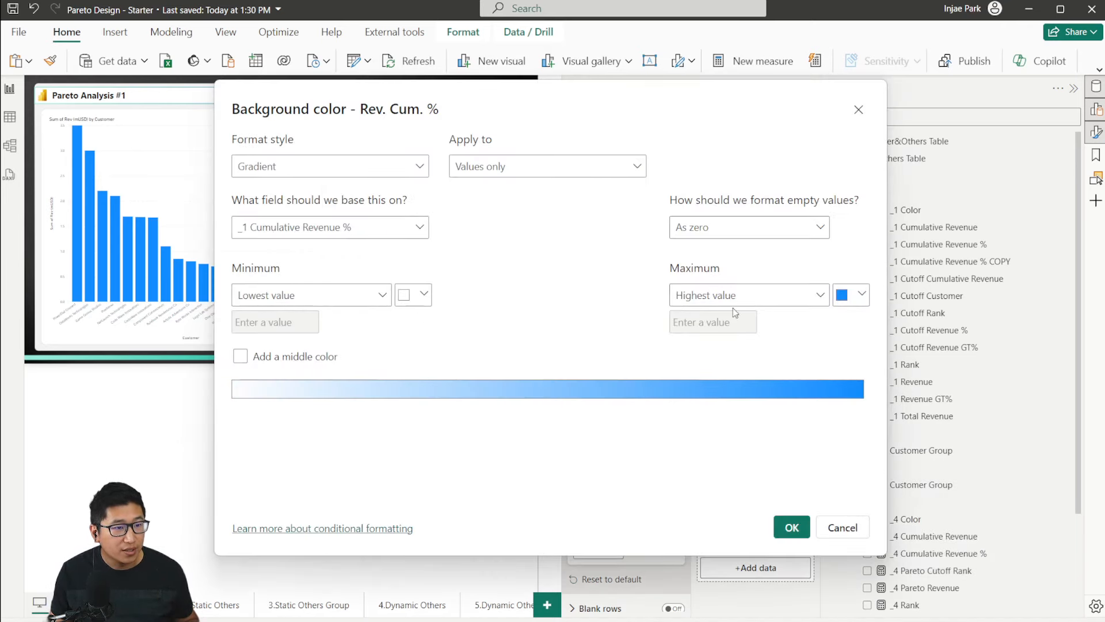
click(842, 295)
click(685, 505)
text(#E7ECEF)
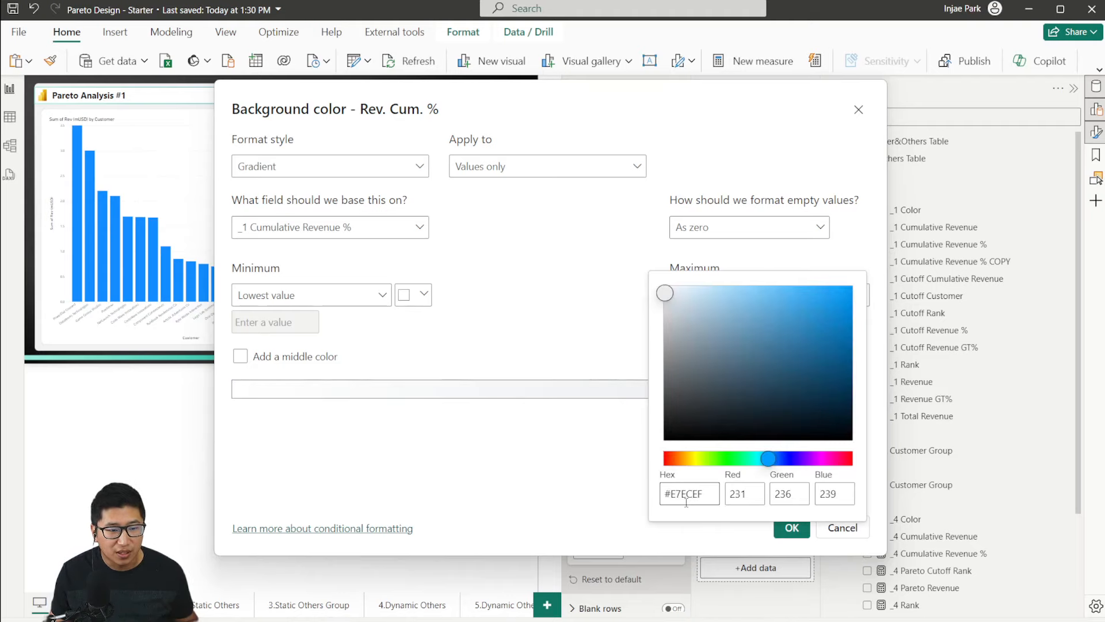
click(789, 529)
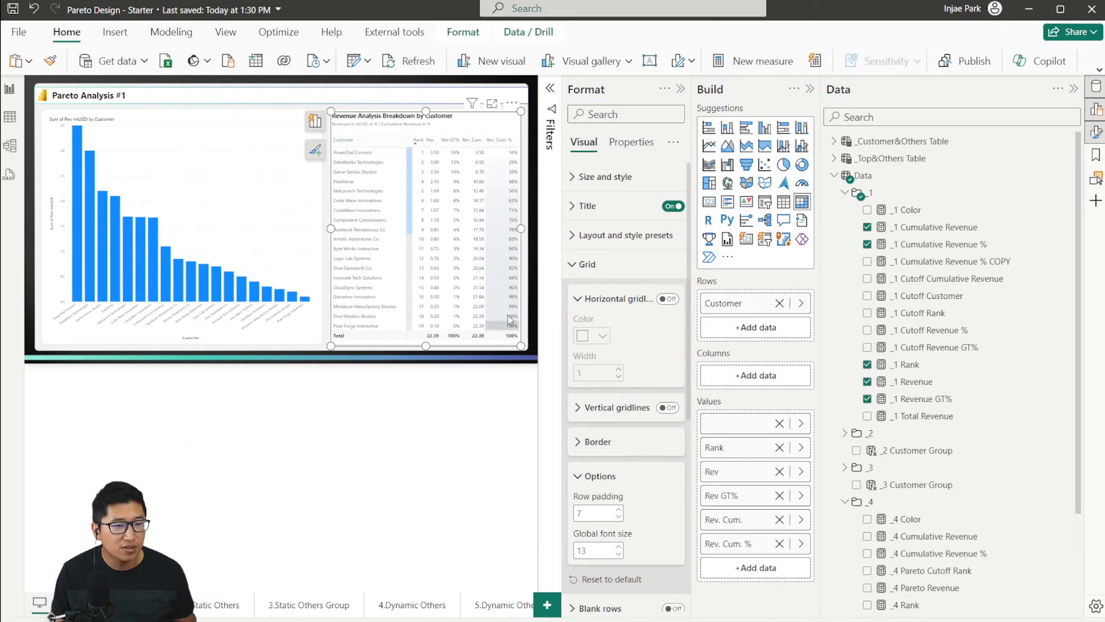
Step: Hide the format and build settings, and stretch the revenue column chart upward to align with the top of the breakdown matrix
click(682, 89)
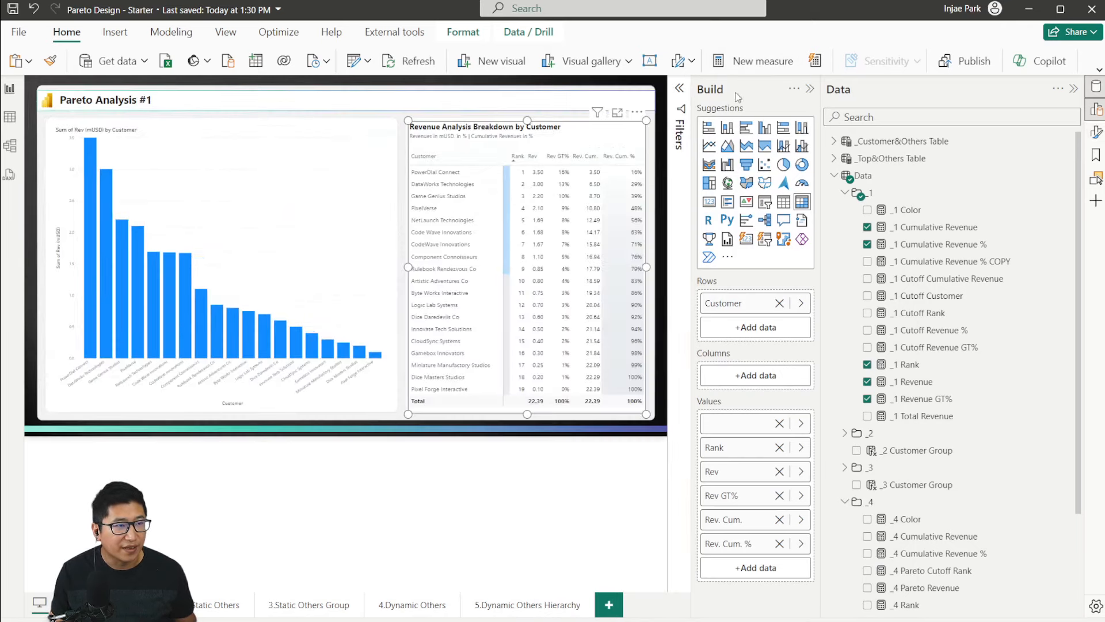
click(810, 89)
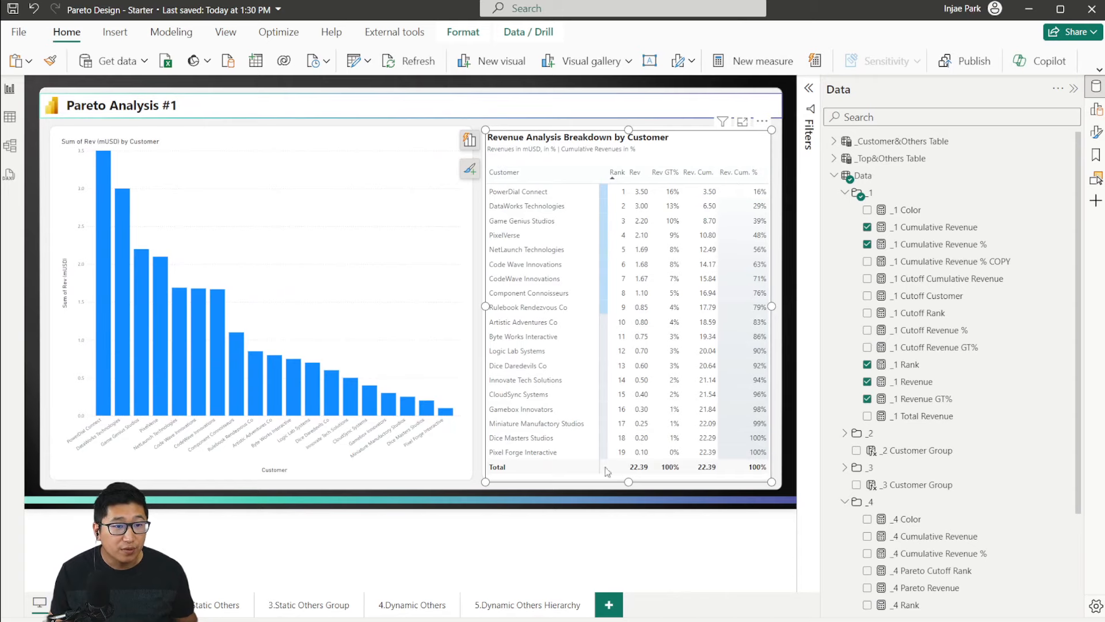
click(294, 197)
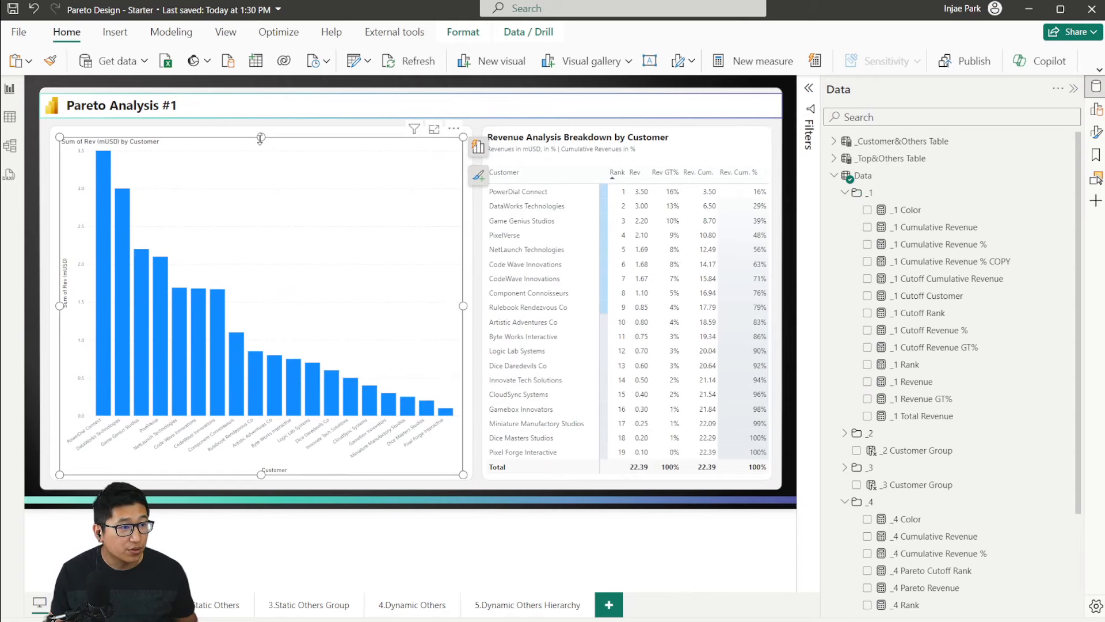
drag(261, 138, 284, 133)
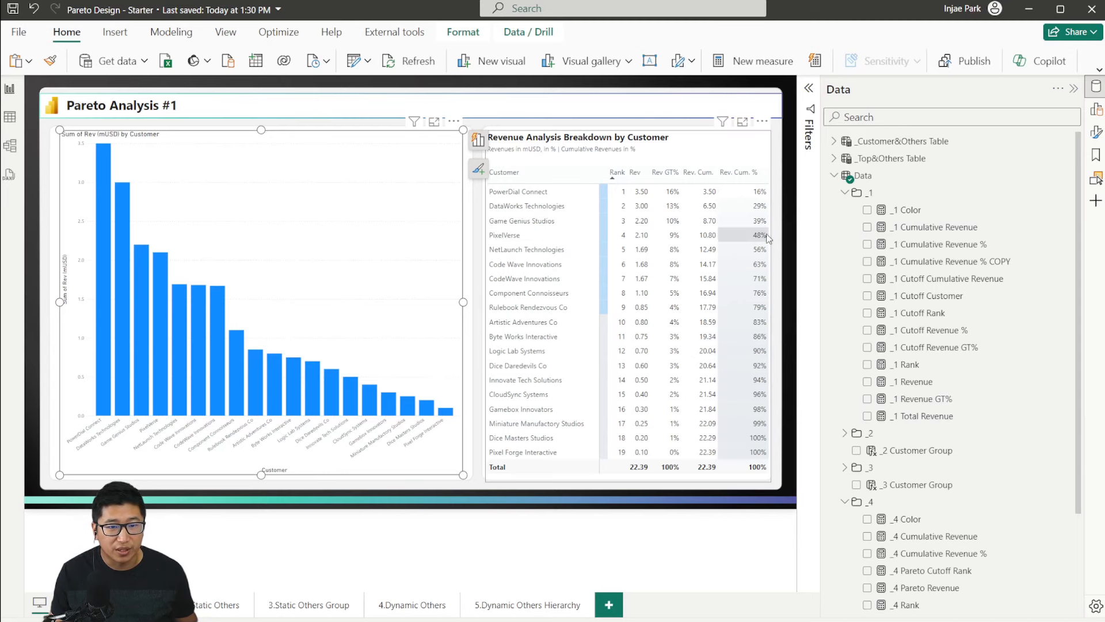
Step: Add the _1 Cumulative Revenue % measure to the line y-axis of the revenue column chart
click(1096, 132)
click(1096, 109)
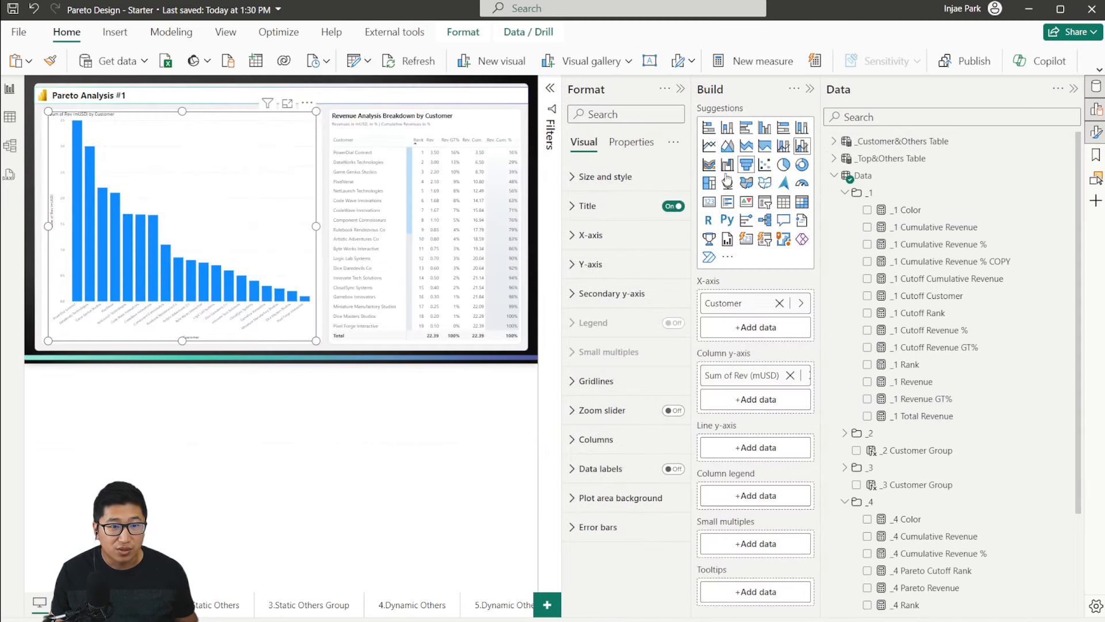
click(680, 88)
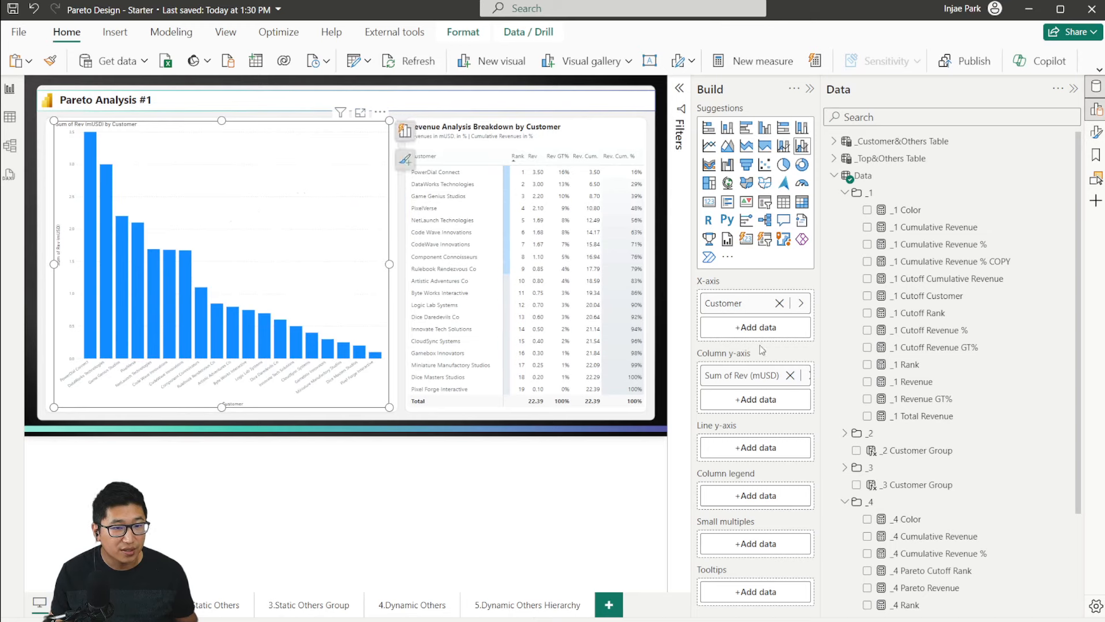
drag(951, 244, 749, 447)
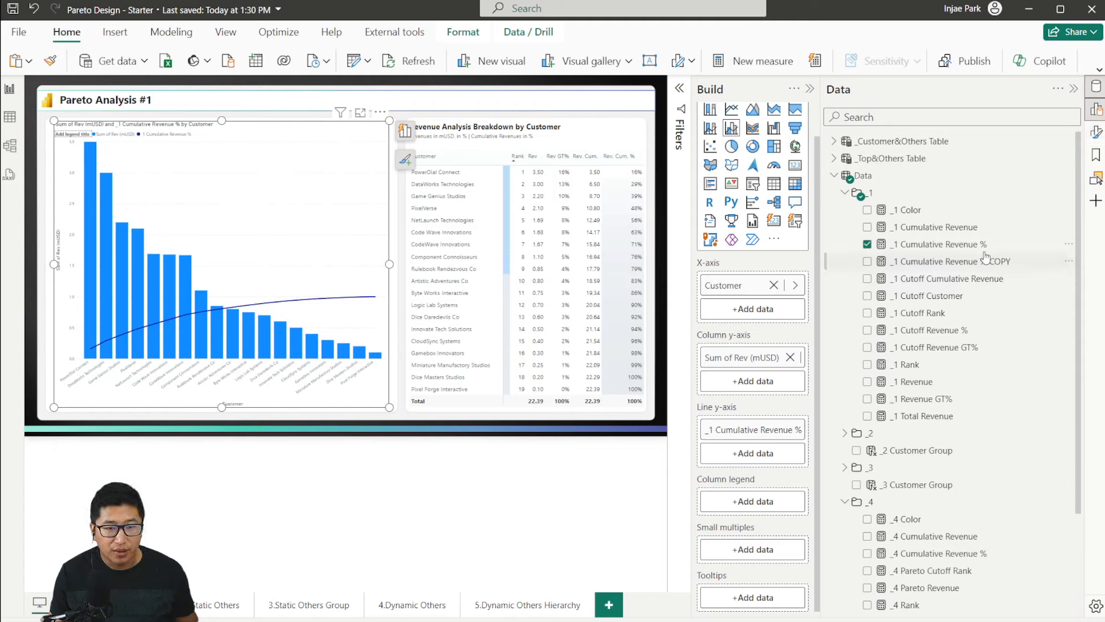
Step: Try _1 Cutoff Cumulative Revenue as a second measure on the chart's line y-axis
drag(1008, 286, 777, 455)
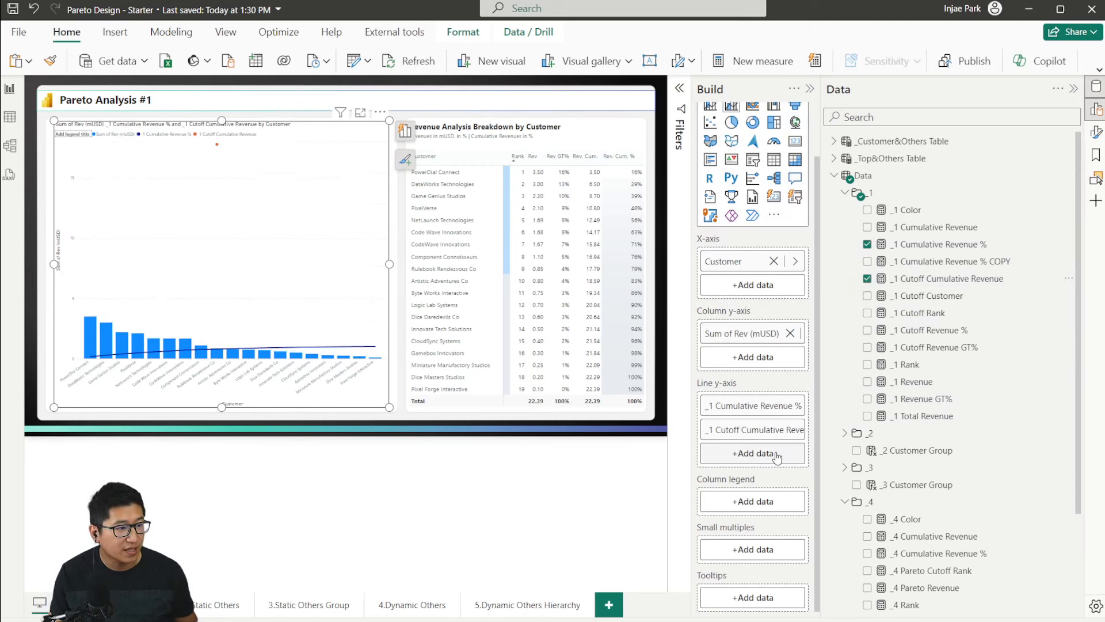
click(750, 440)
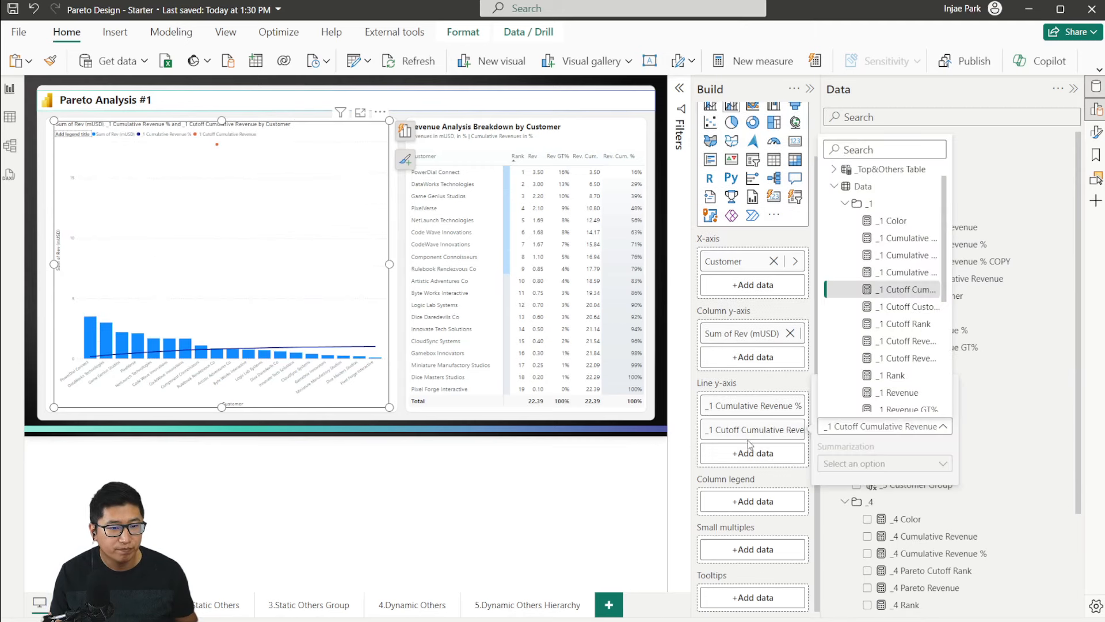
click(1004, 91)
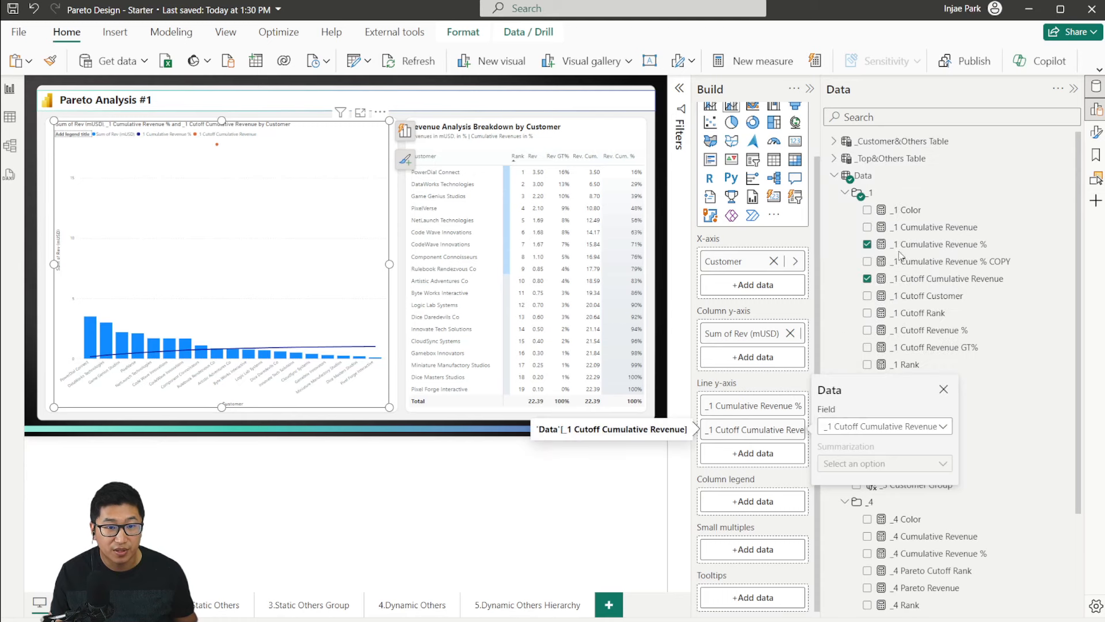
Step: Use _1 Cutoff Revenue % instead of _1 Cutoff Cumulative Revenue on the line y-axis, and review its formula without changing it
drag(920, 332, 747, 452)
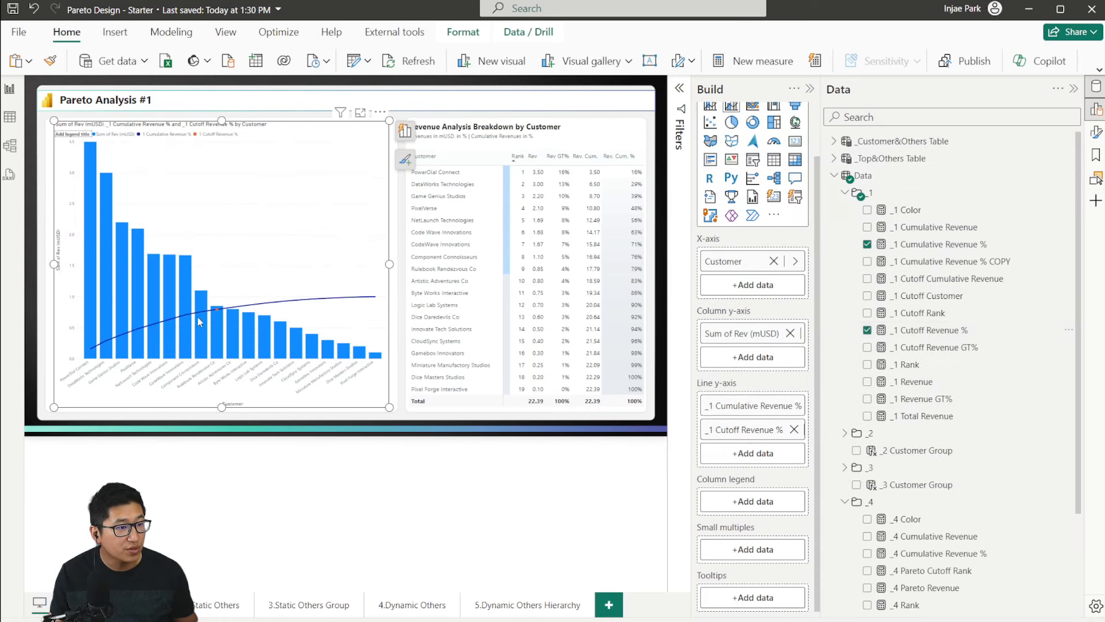
click(915, 332)
click(401, 209)
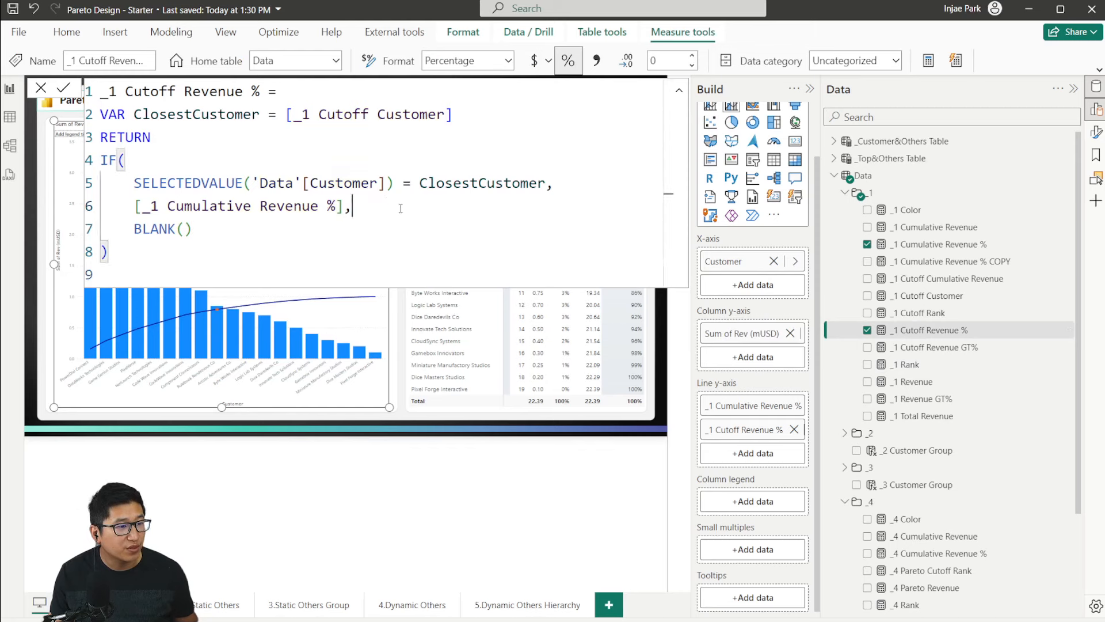
click(41, 88)
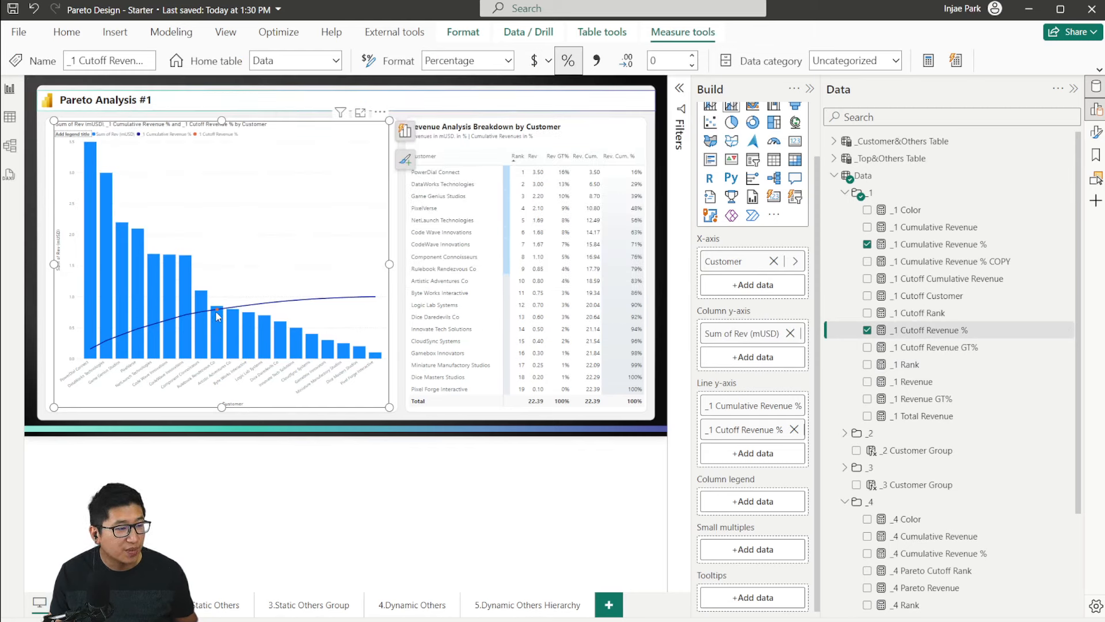
Step: Inspect the cutoff marker on the cumulative revenue line of the chart up close
click(858, 620)
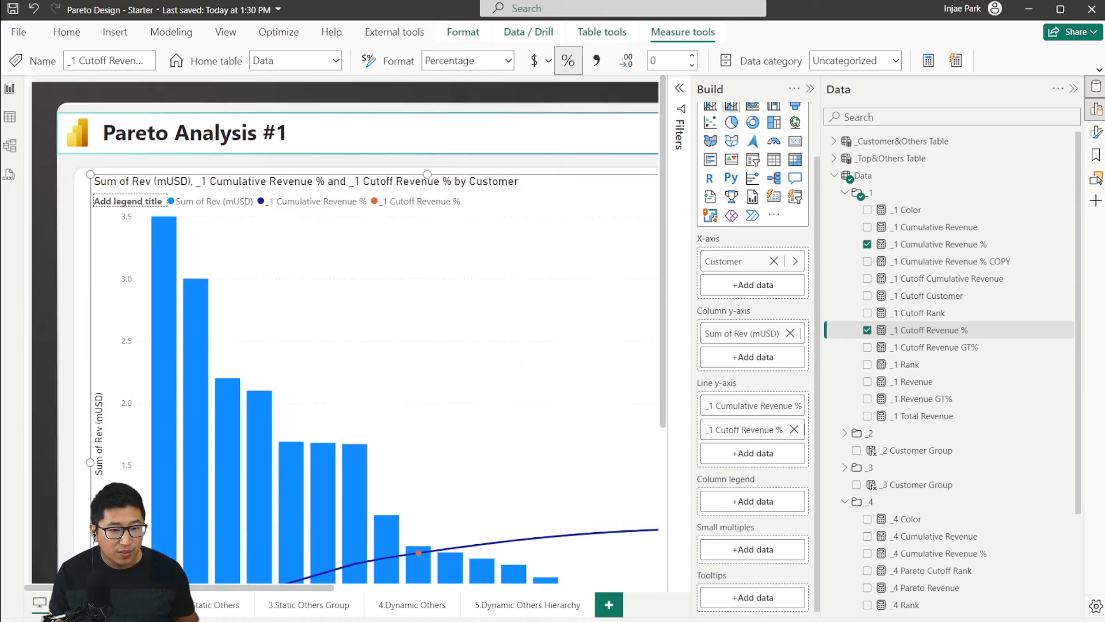
scroll(624, 455, down, 3)
scroll(591, 427, up, 1)
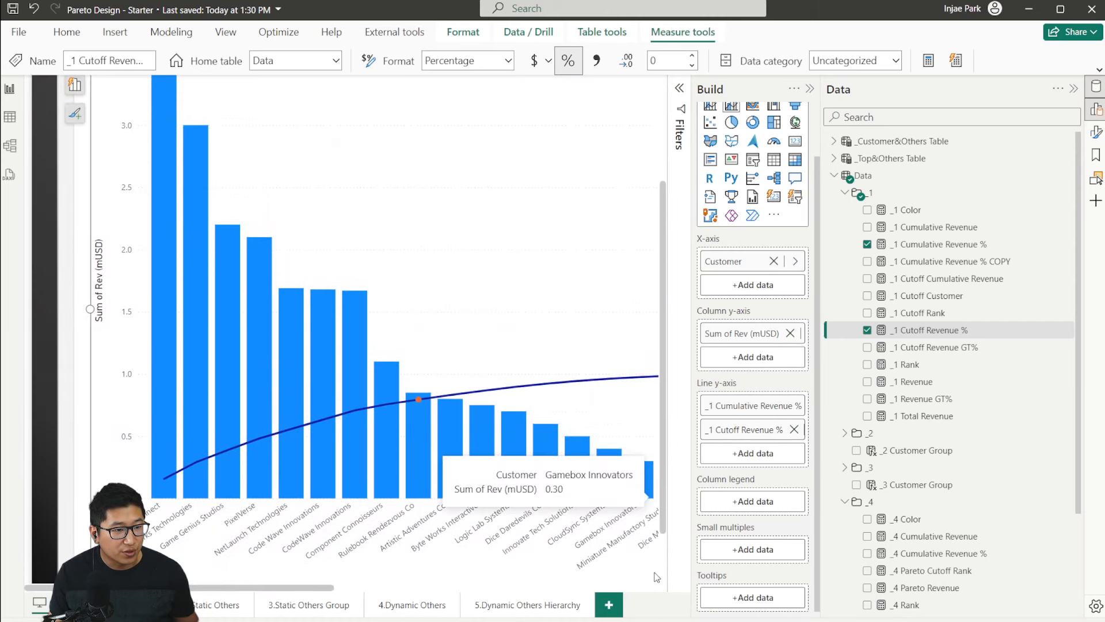
Step: Turn off the legend of the Pareto combo chart in its visual formatting settings
click(852, 620)
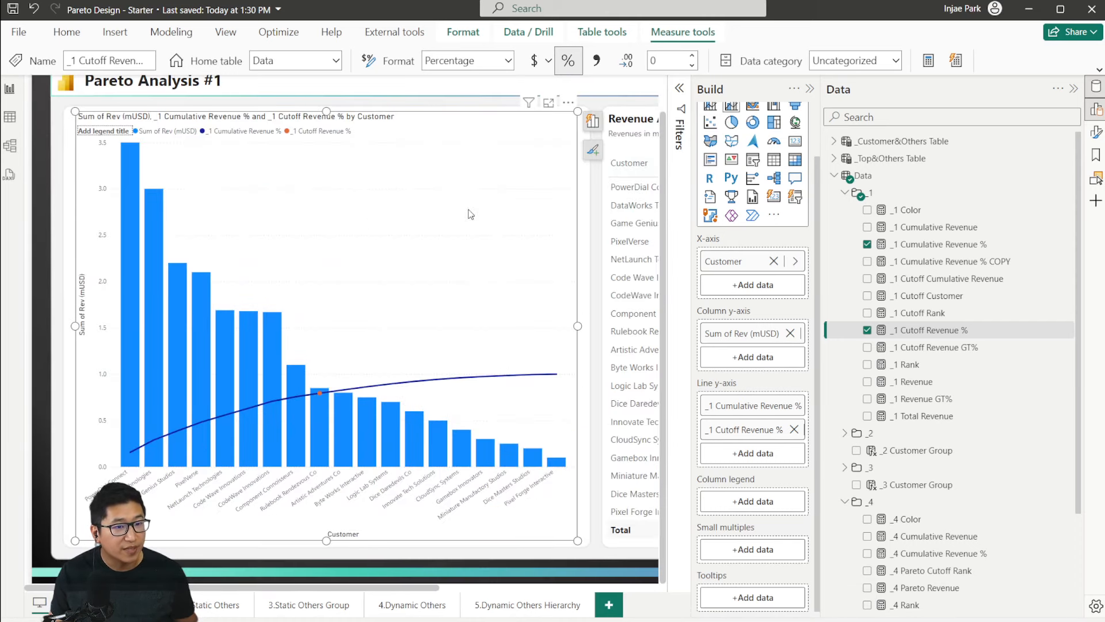
click(1096, 132)
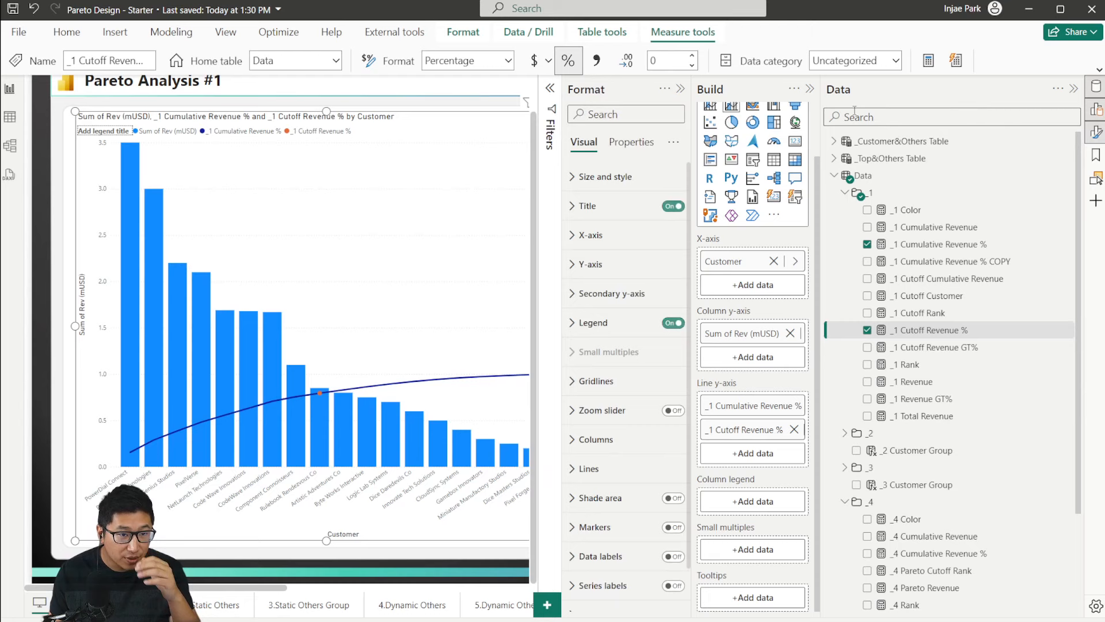
click(810, 90)
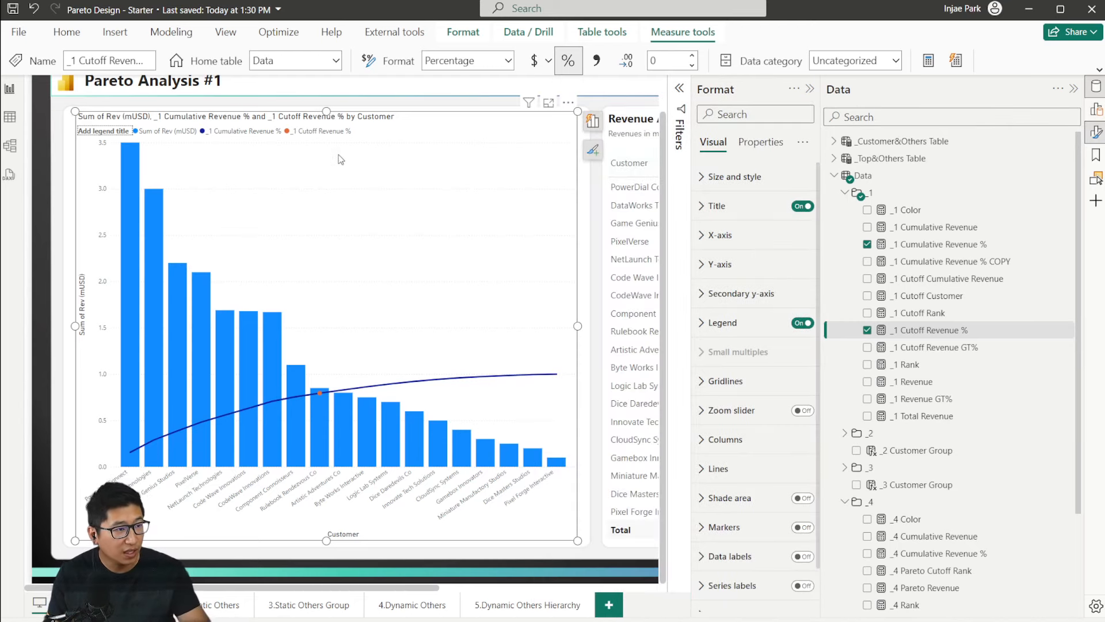
click(805, 323)
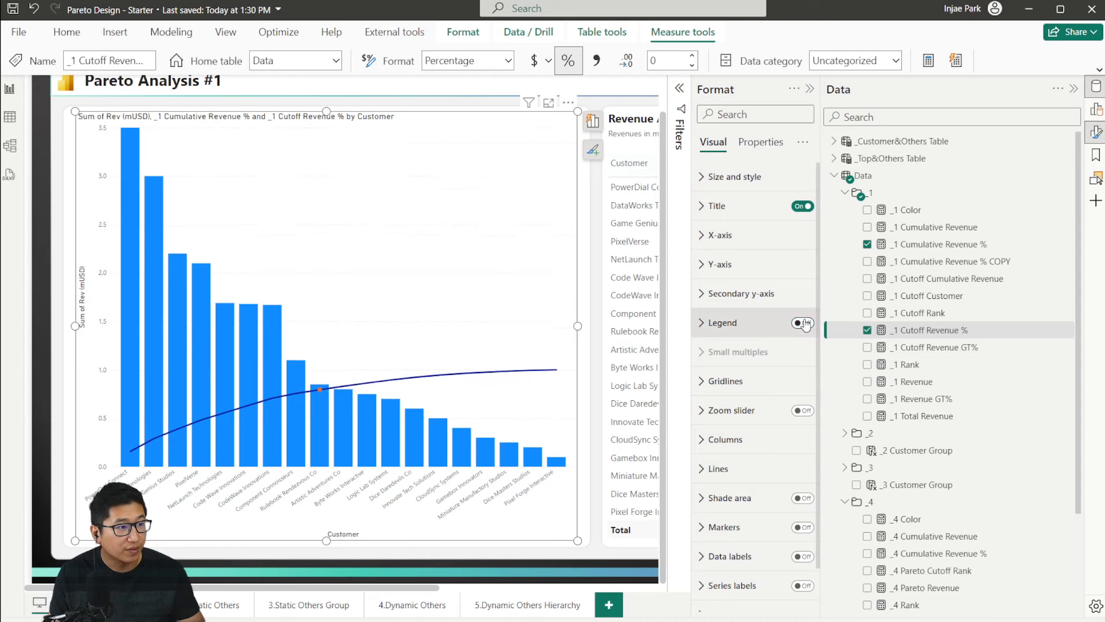
Step: Set the maximum of the chart's Y-axis range to 4.2
click(754, 270)
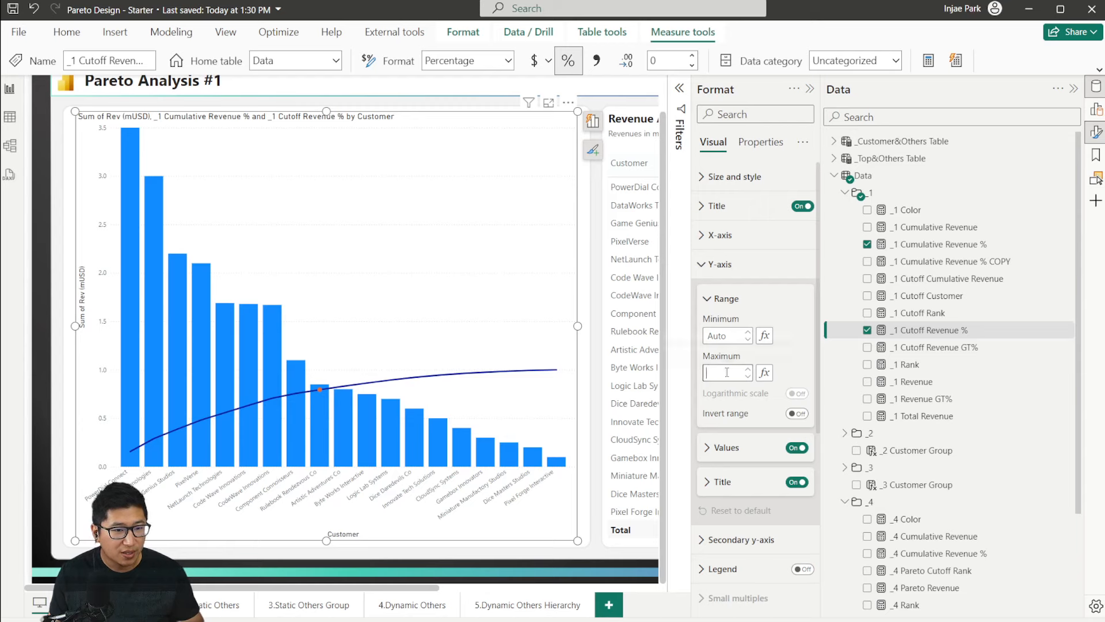
text(4.2)
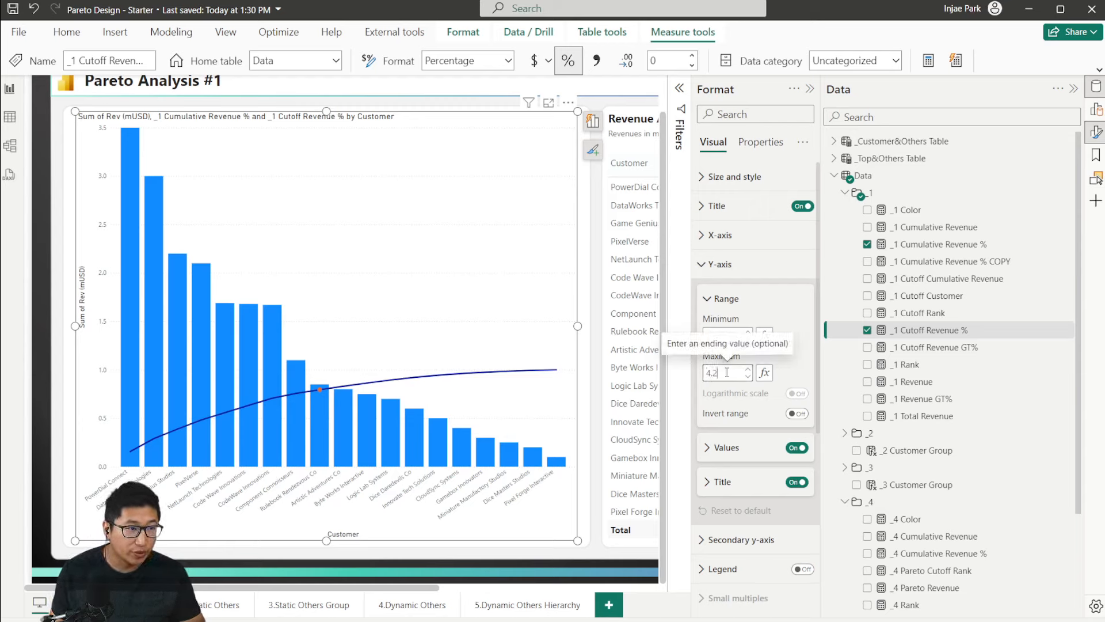
click(711, 264)
Step: Set the maximum of the secondary y-axis range to 1.2 and check its conditional formatting options without applying any
click(705, 292)
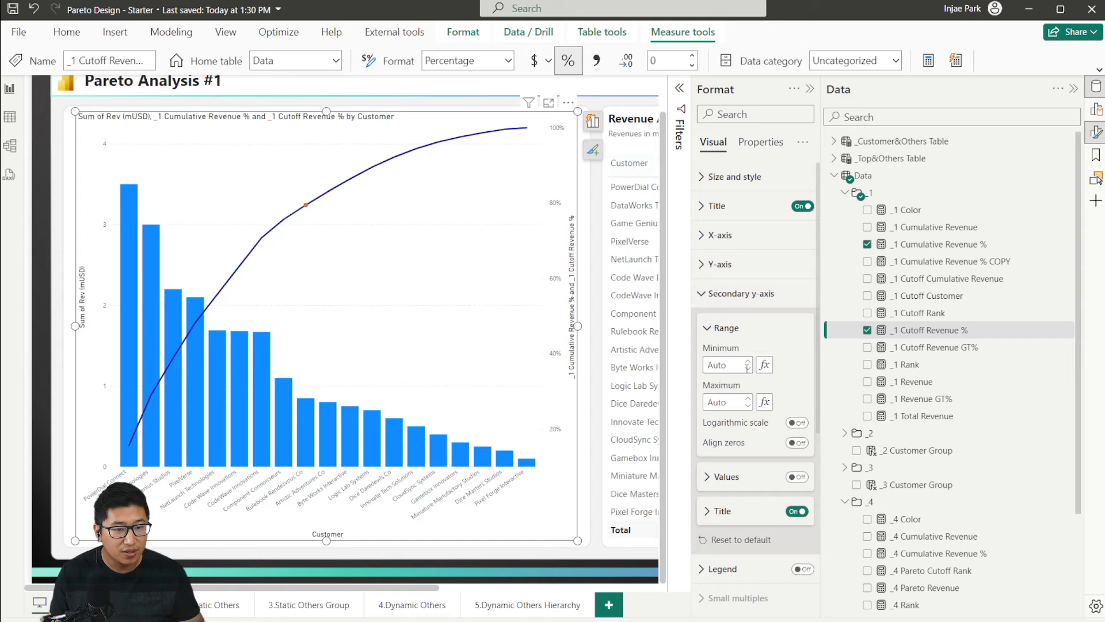
click(738, 398)
text(1.2)
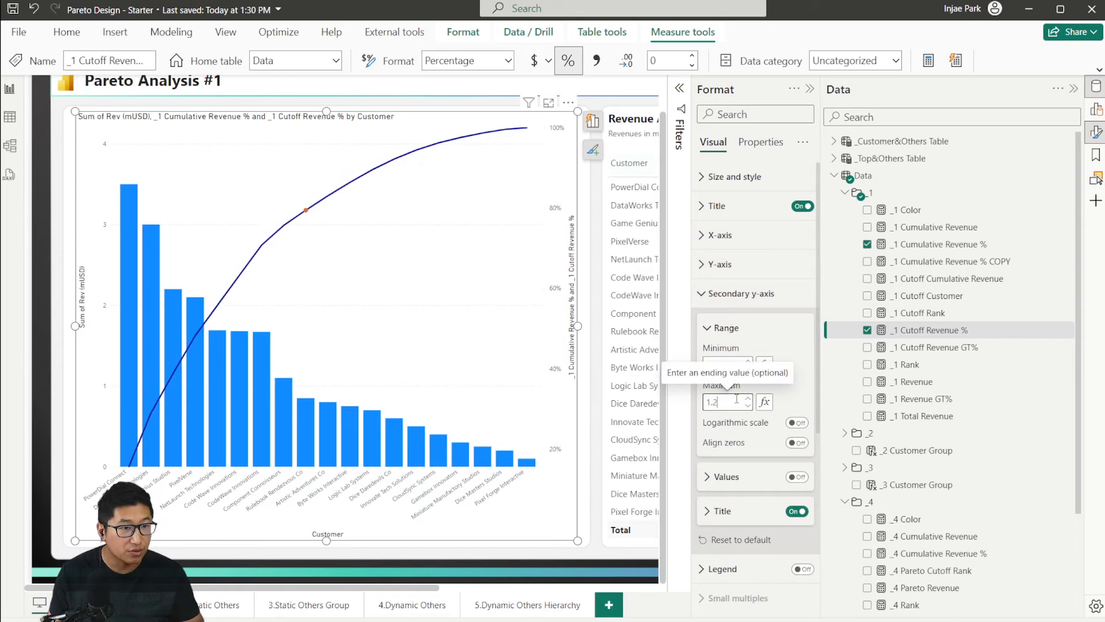
mouse_move(124, 191)
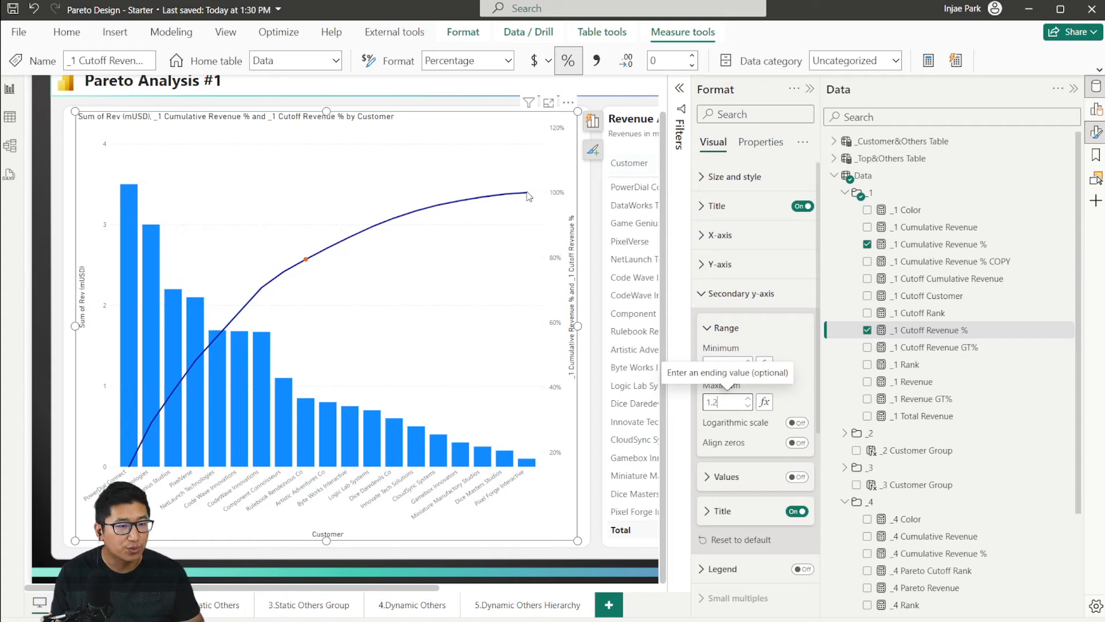
mouse_move(528, 196)
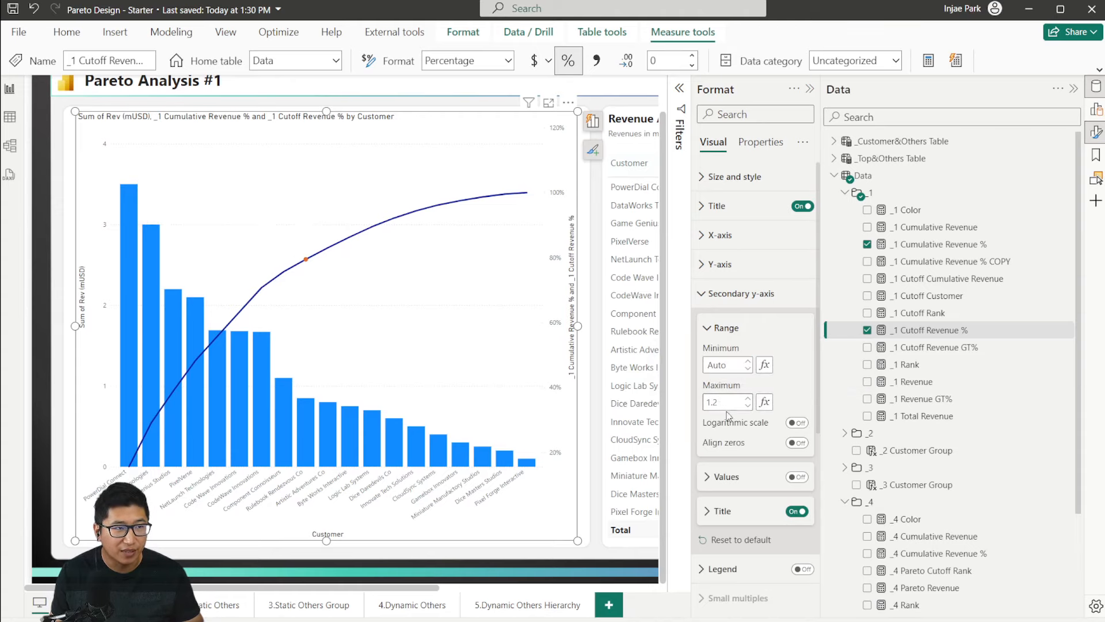
click(763, 402)
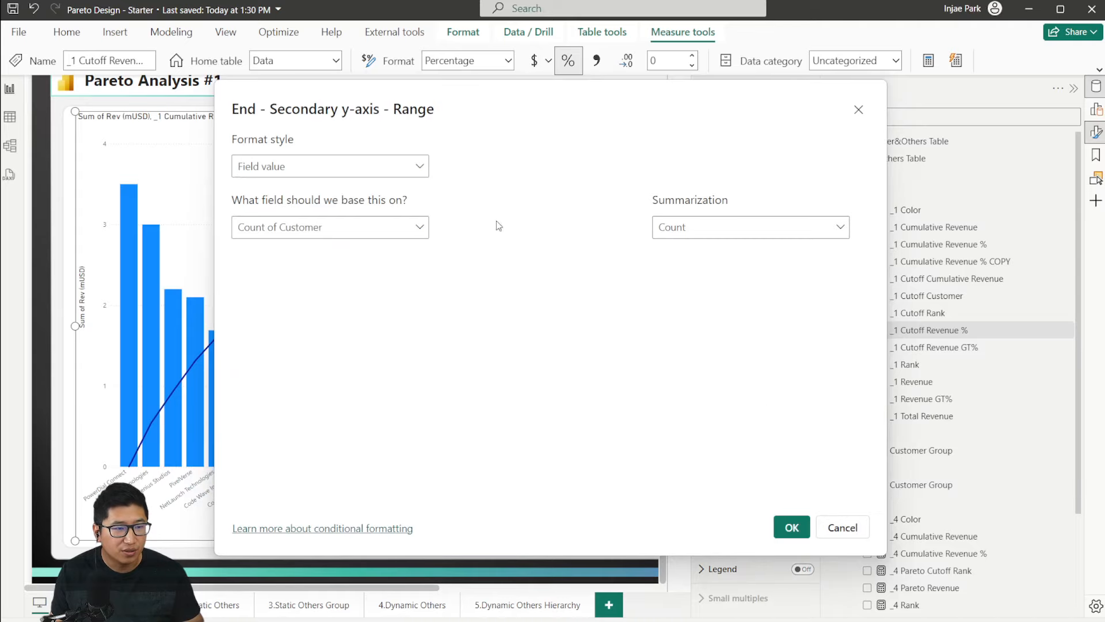
click(843, 527)
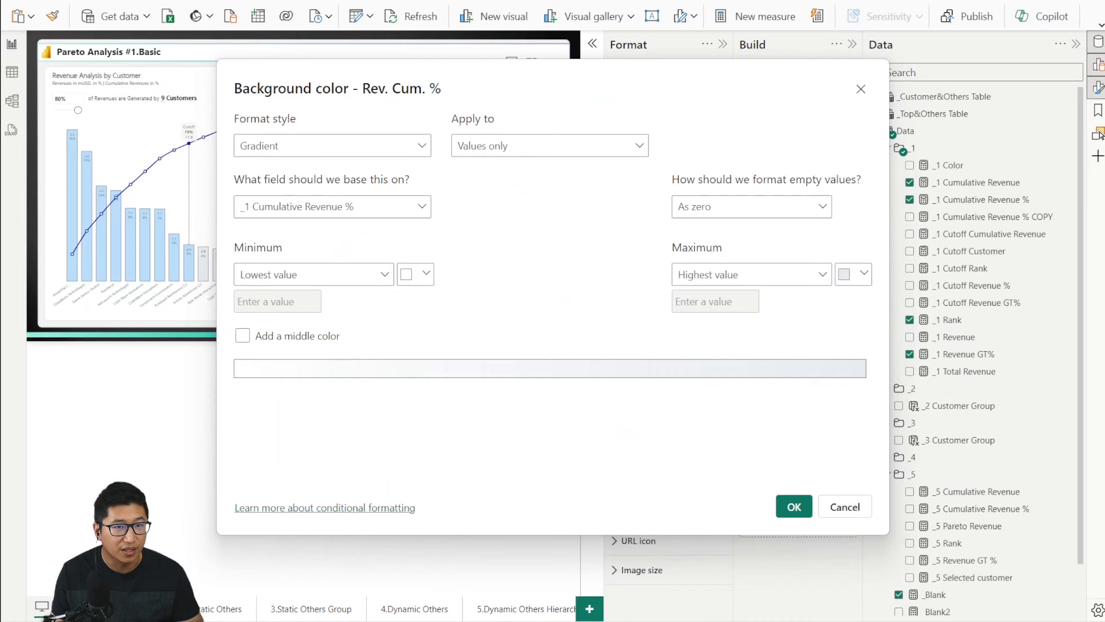
Step: In the finished reference report, examine the Y-axis and secondary y-axis range settings of the Revenue Analysis by Customer chart
key(Return)
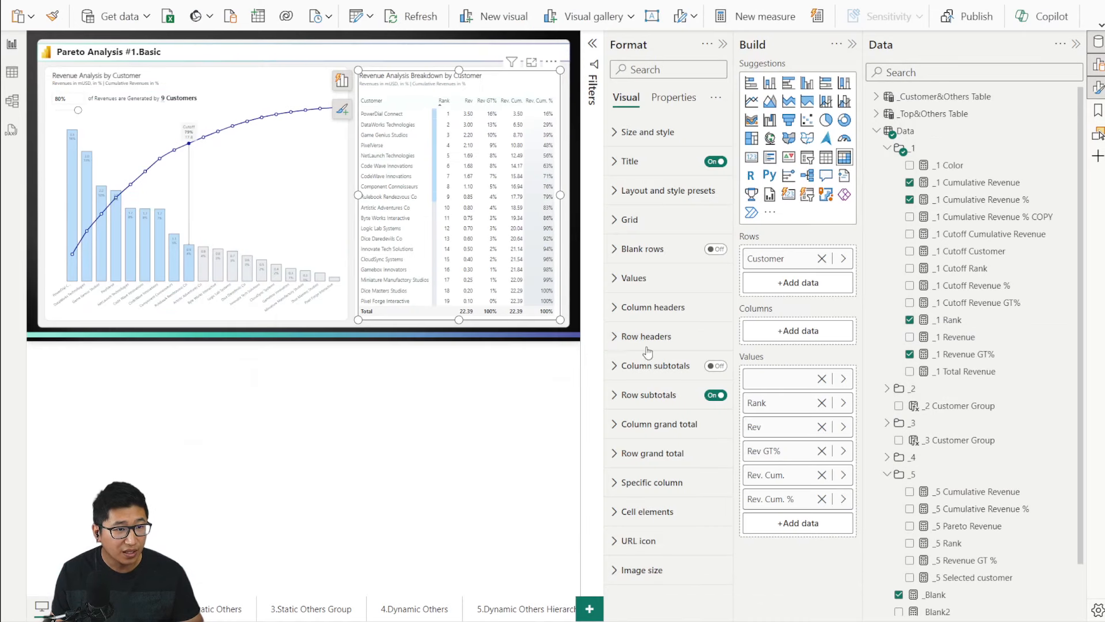
click(633, 219)
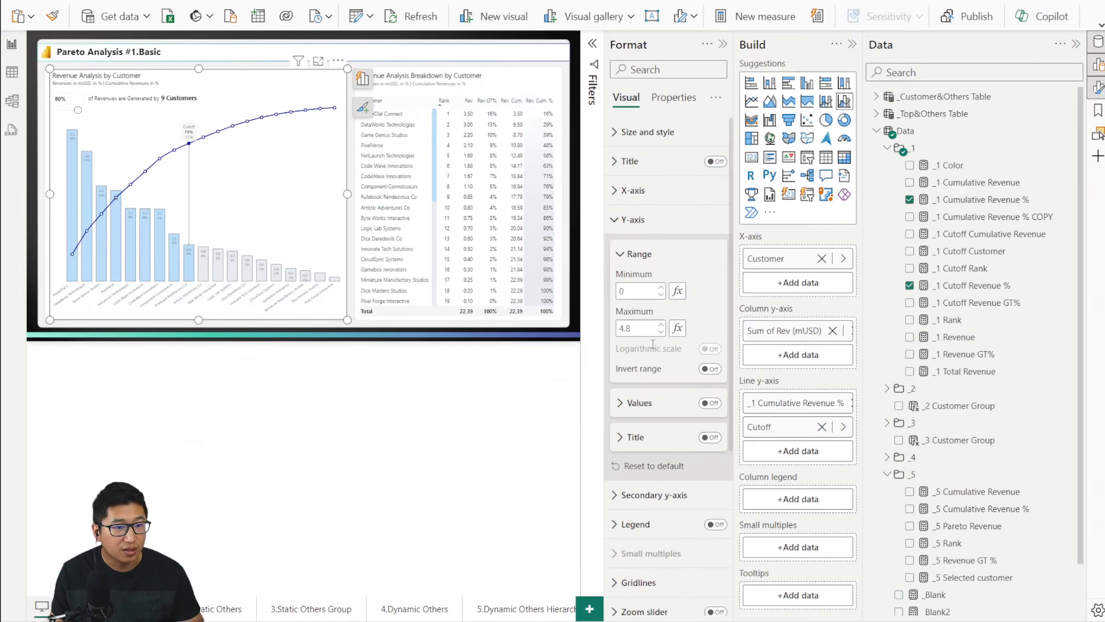
click(649, 229)
click(647, 249)
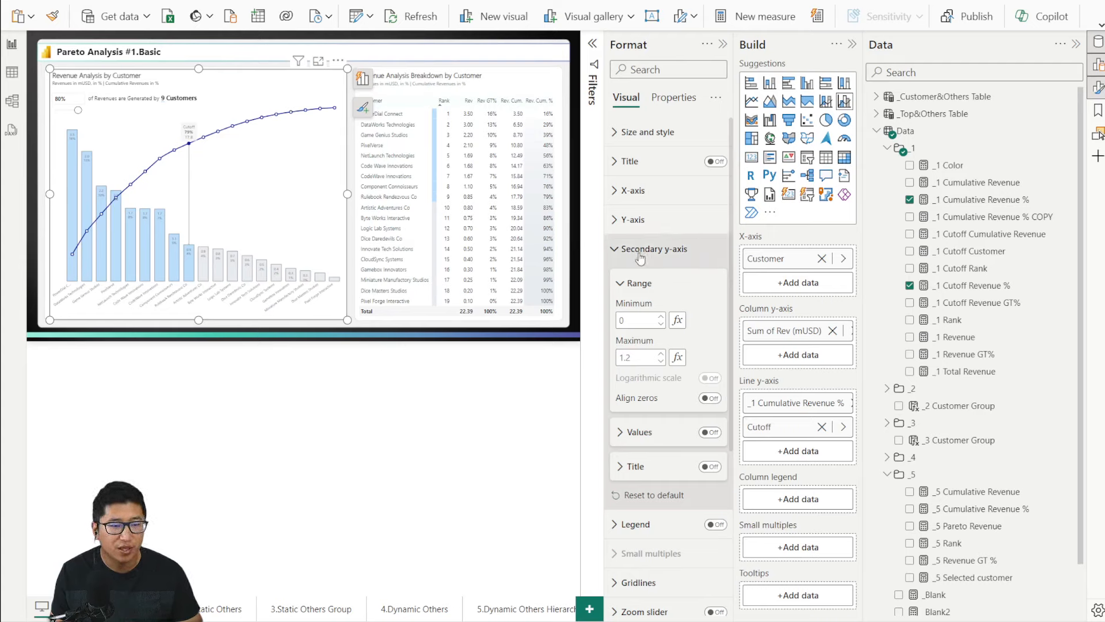
click(633, 221)
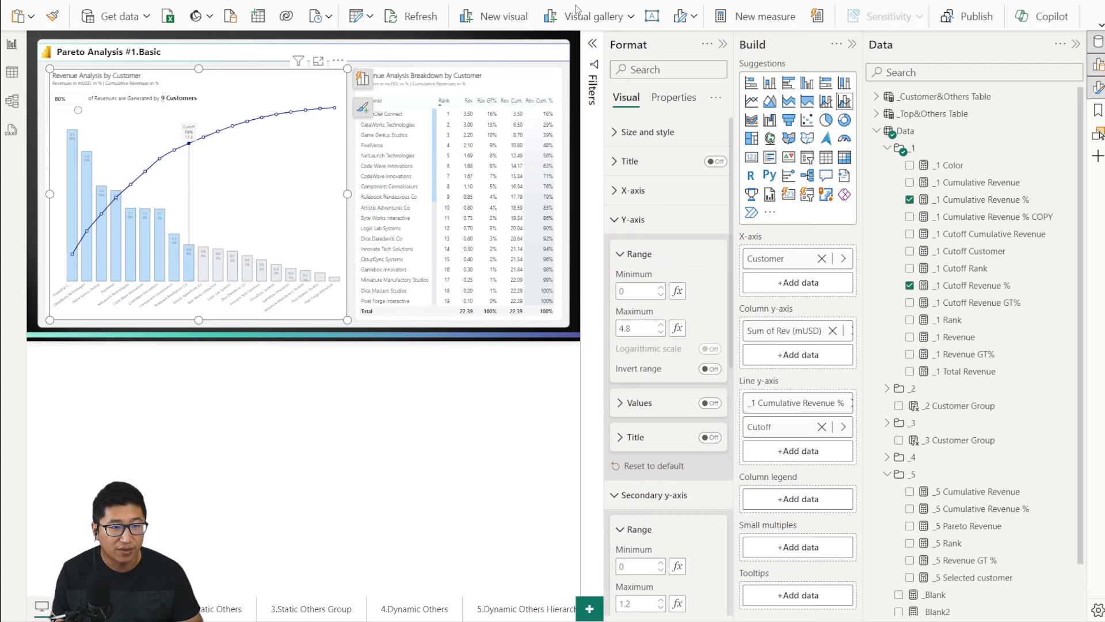
Step: Back in the starter report, set the Y-axis range maximum to 4.8 and compare it with the reference report
mouse_move(225, 621)
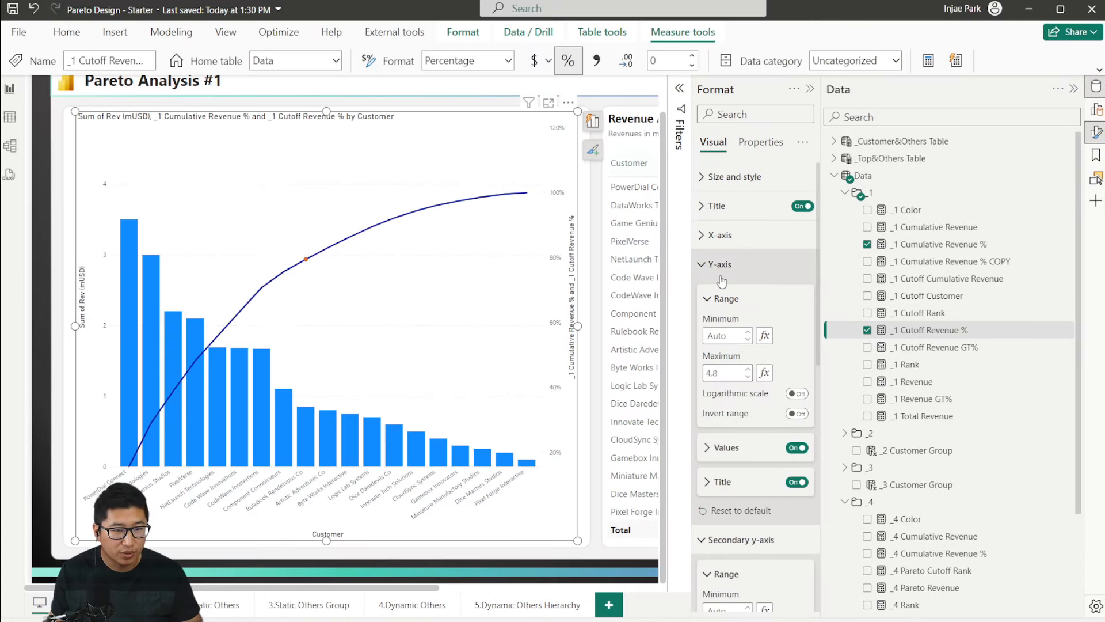
click(719, 265)
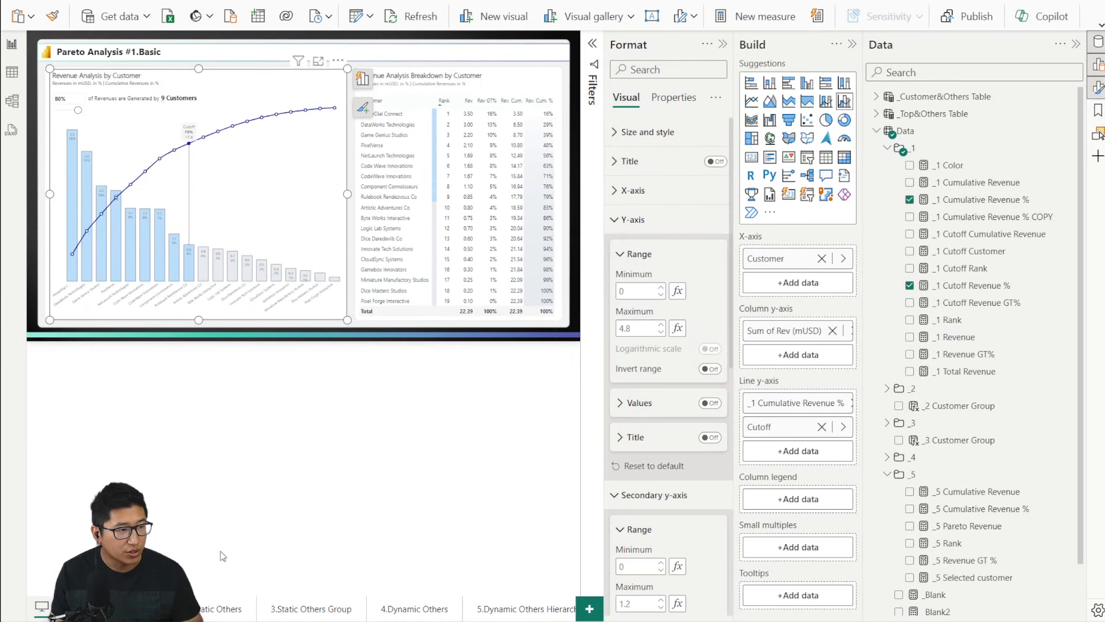
mouse_move(213, 617)
click(244, 597)
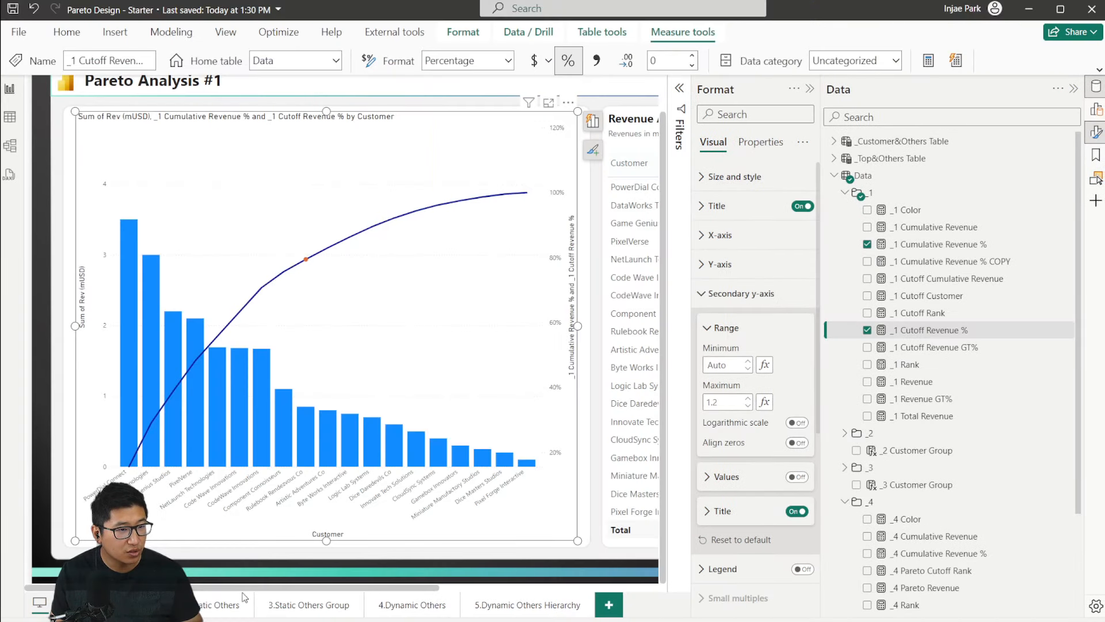
click(702, 293)
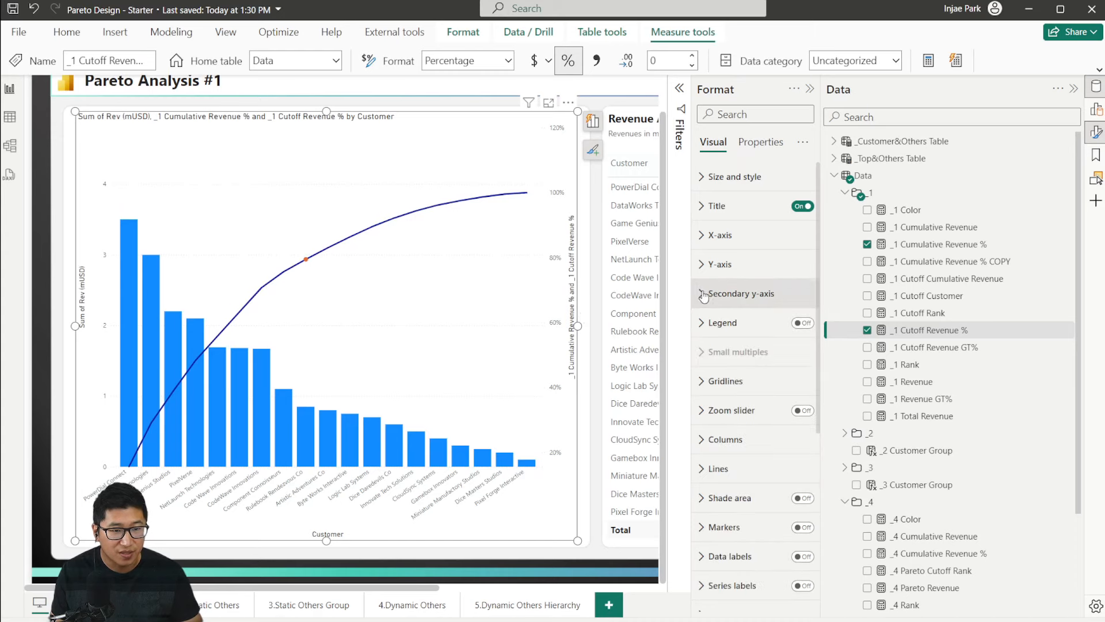
Step: Apply conditional formatting to the column color for all categories, using the Field value style based on the _1 Color measure
click(732, 437)
scroll(750, 359, down, 3)
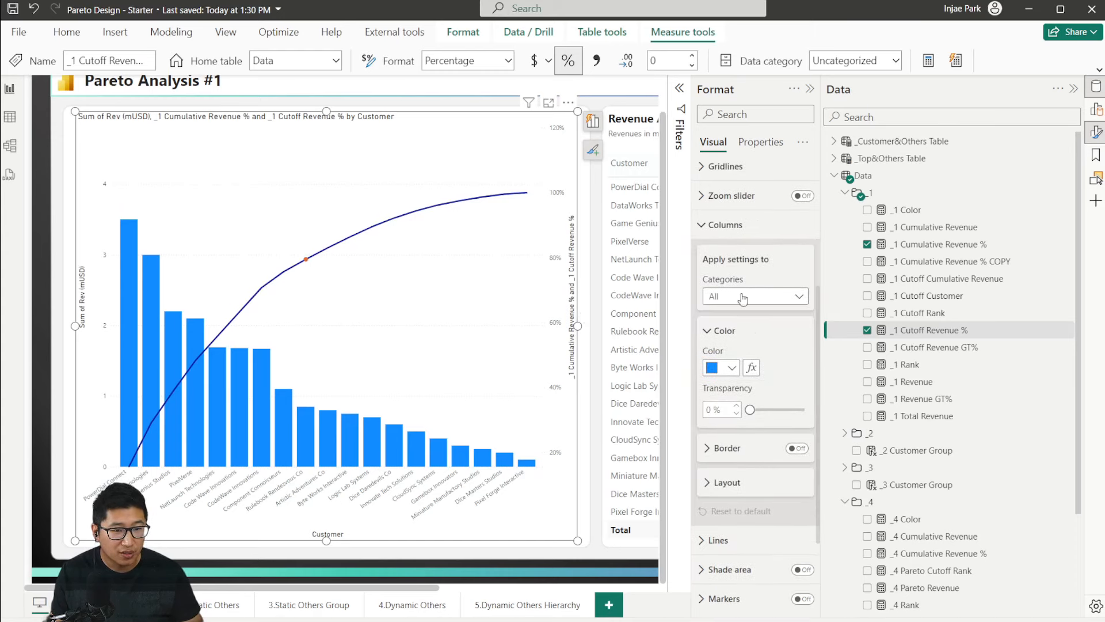
click(752, 367)
click(364, 167)
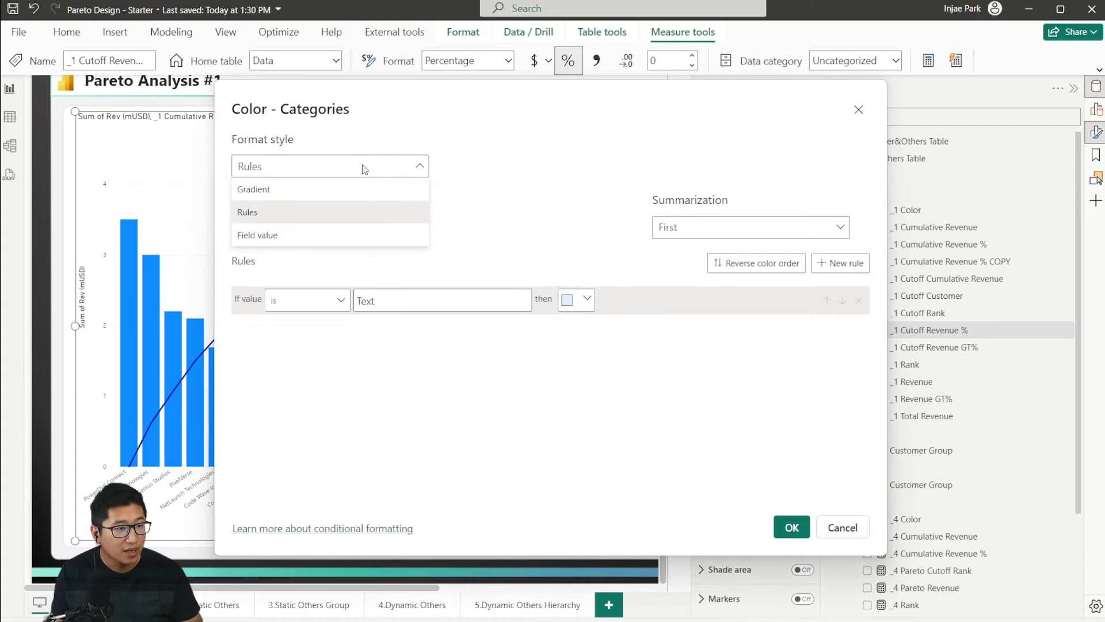
click(323, 233)
click(320, 227)
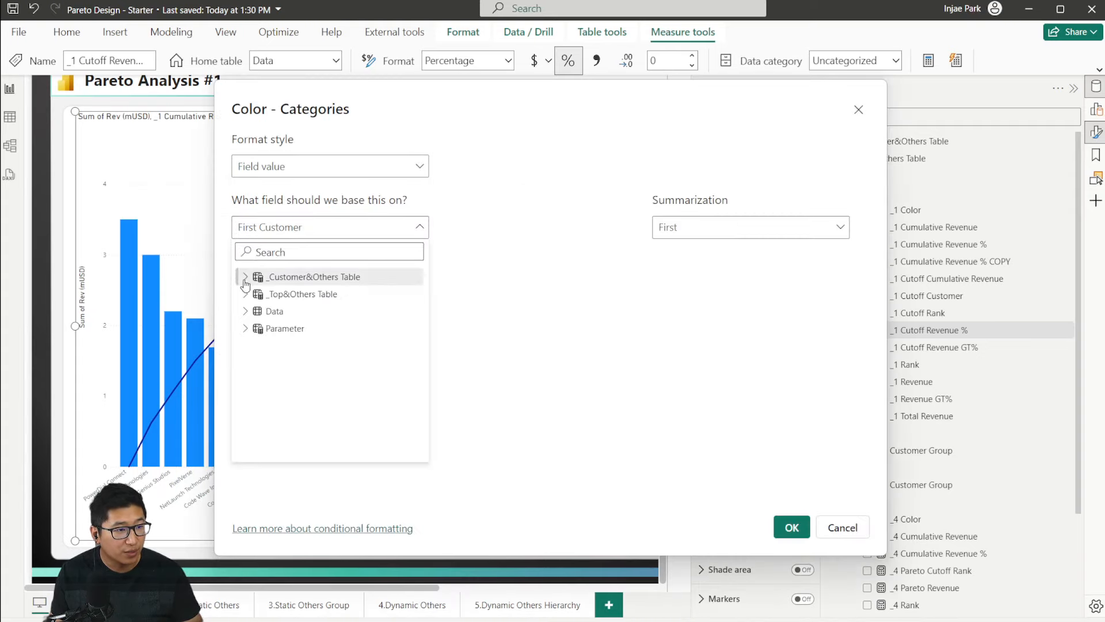
click(245, 311)
click(256, 328)
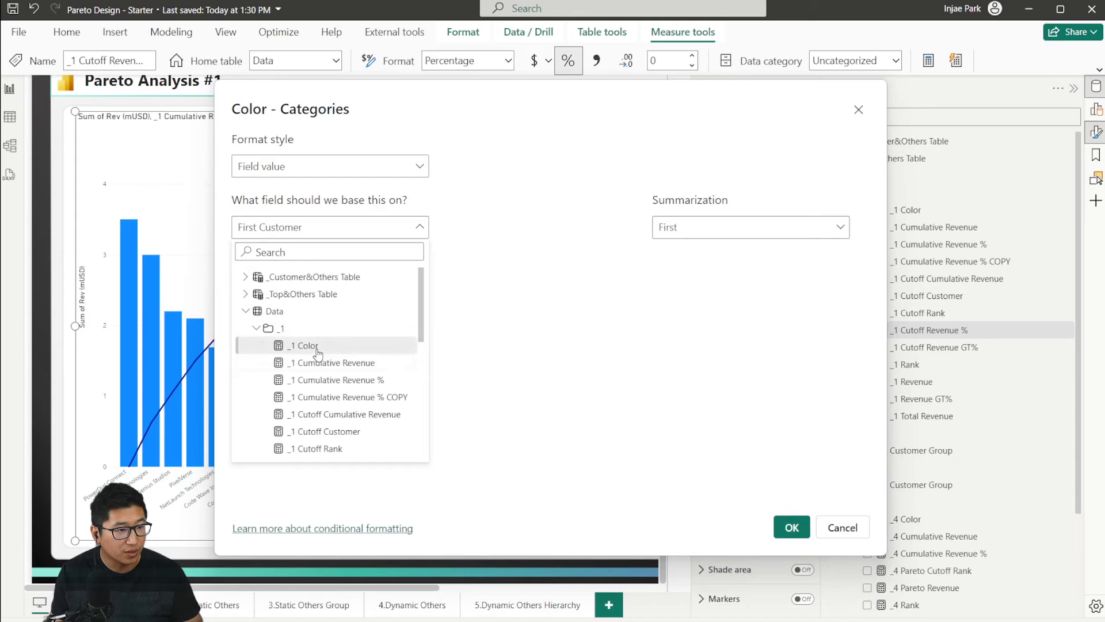
click(306, 345)
click(797, 525)
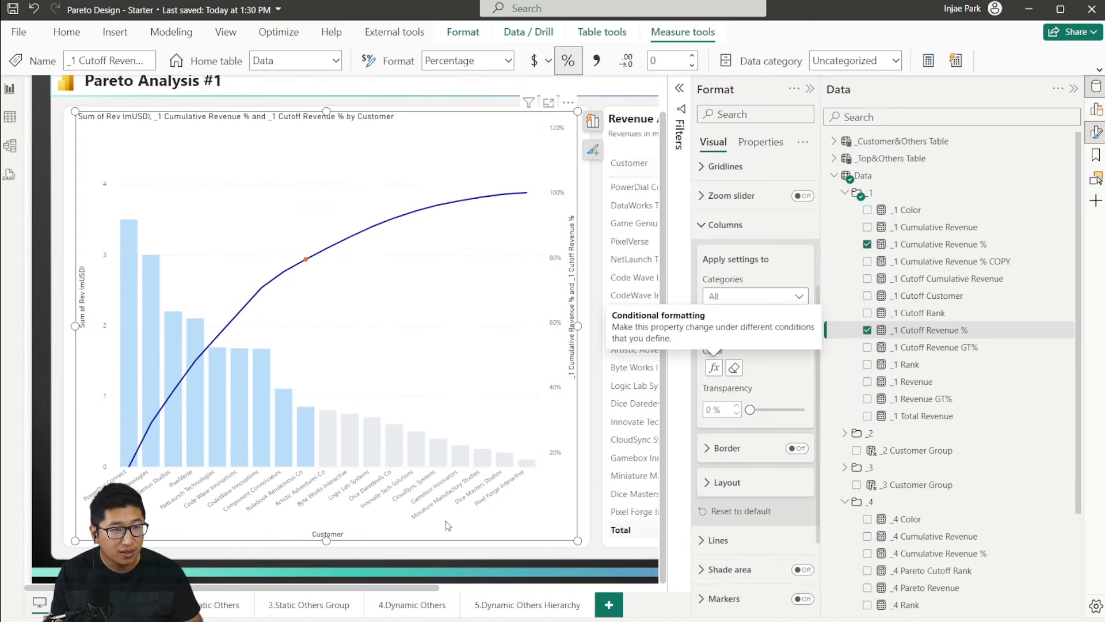
Step: Turn on borders for the chart's columns and set the space between categories to 20 %
mouse_move(439, 587)
mouse_down()
mouse_move(520, 591)
mouse_move(433, 587)
mouse_up()
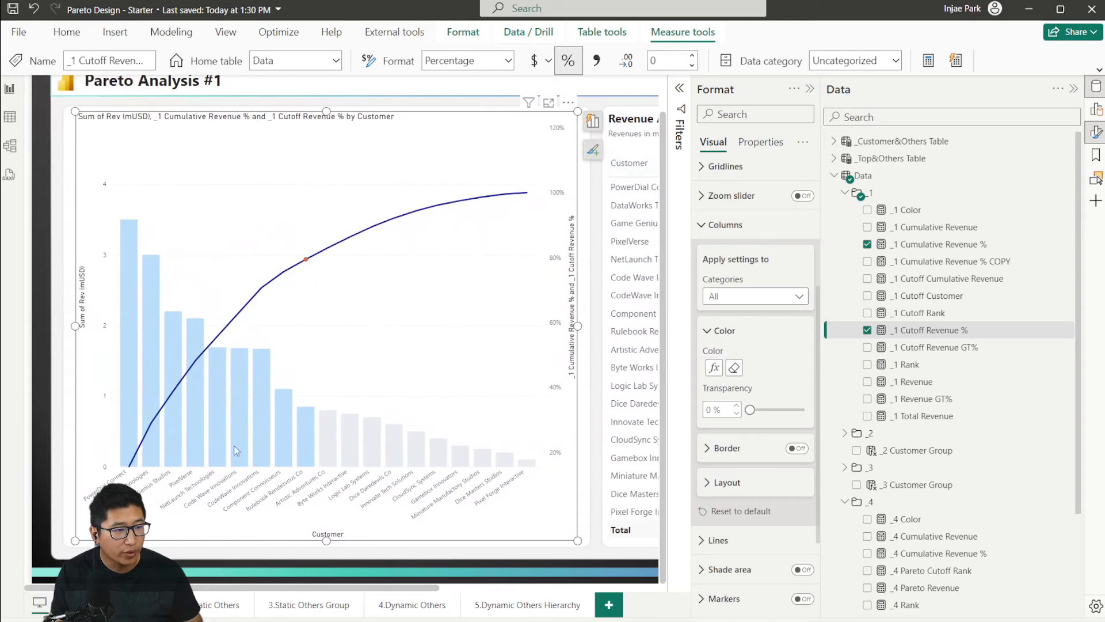
drag(339, 589, 477, 589)
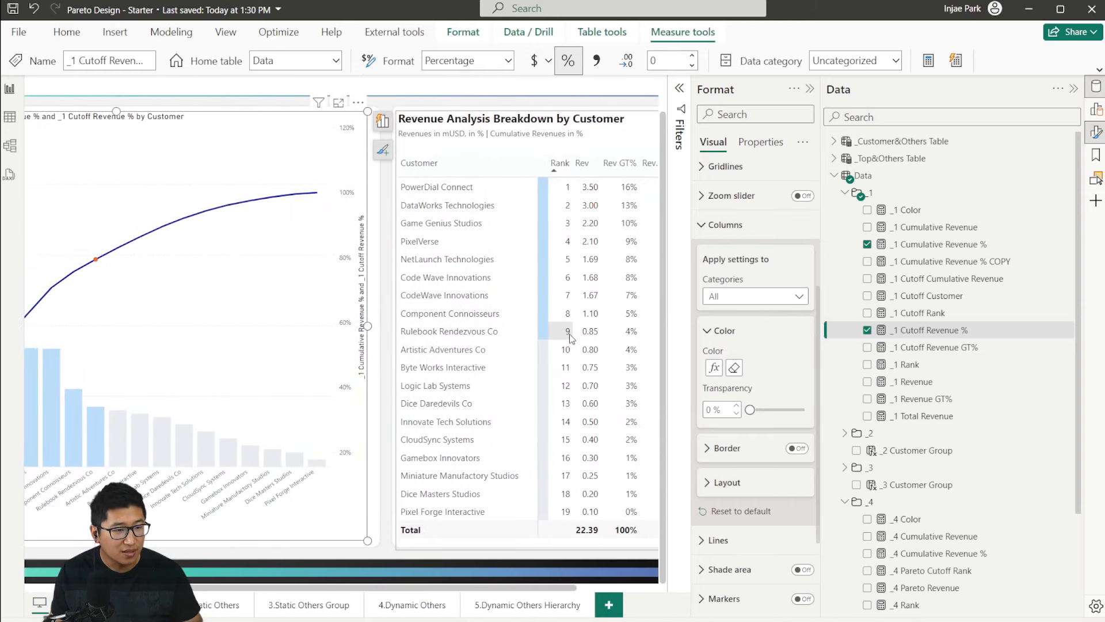
drag(405, 585, 154, 457)
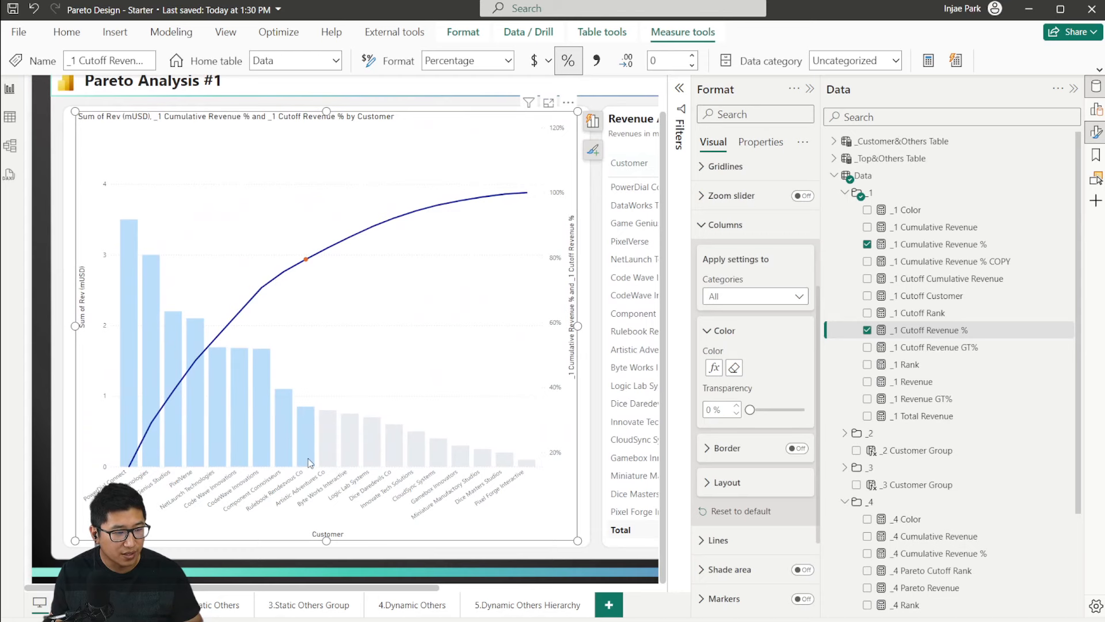
drag(431, 588, 462, 587)
click(797, 448)
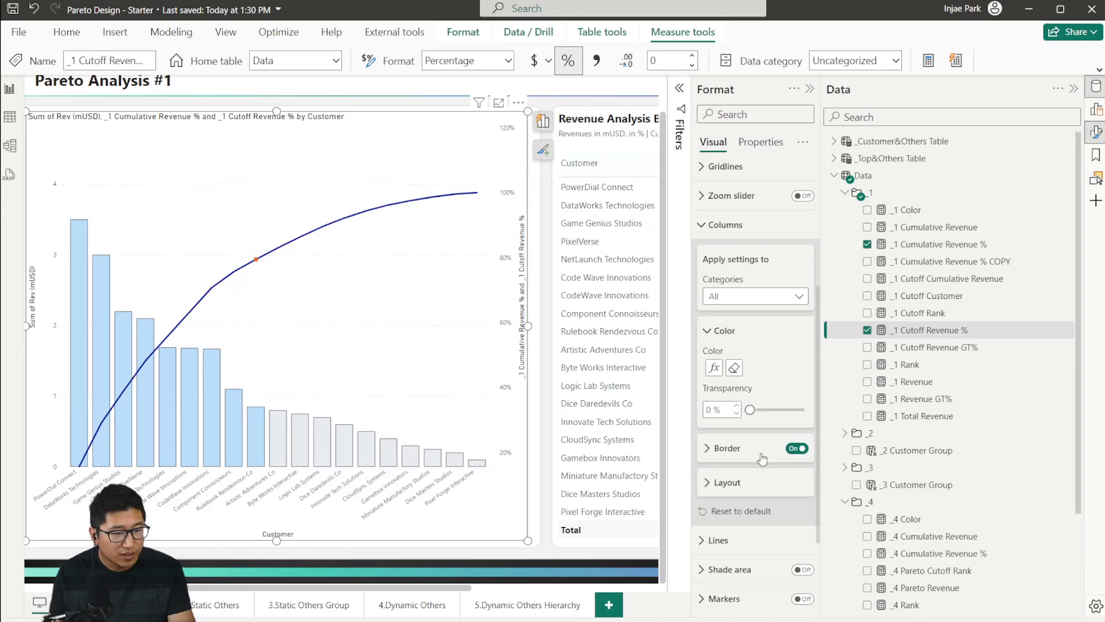
click(741, 484)
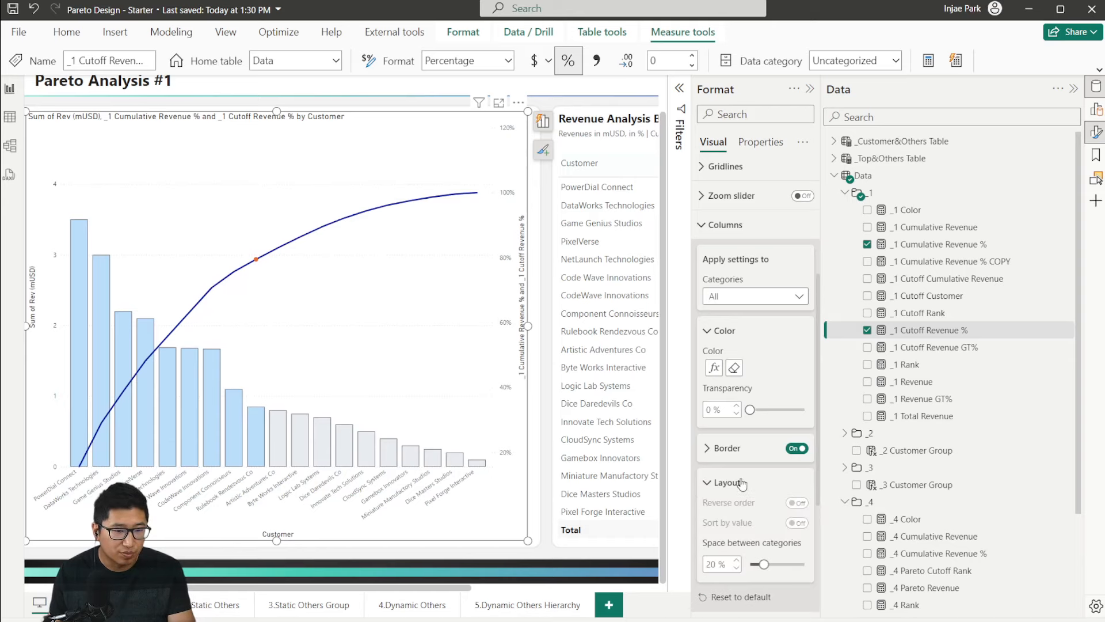
drag(775, 565, 764, 564)
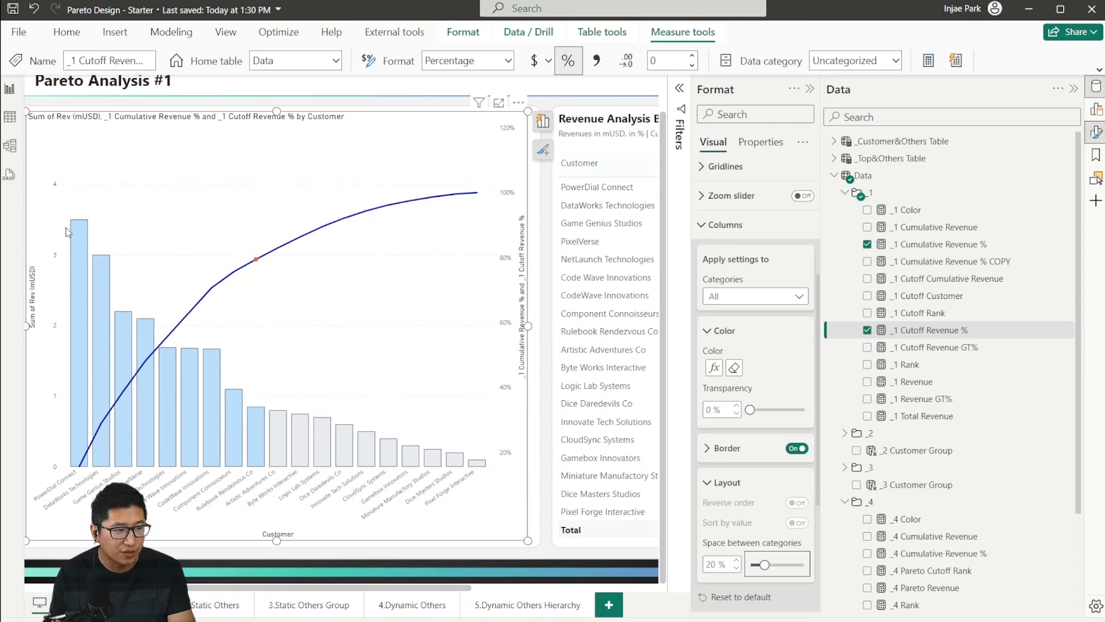
click(722, 225)
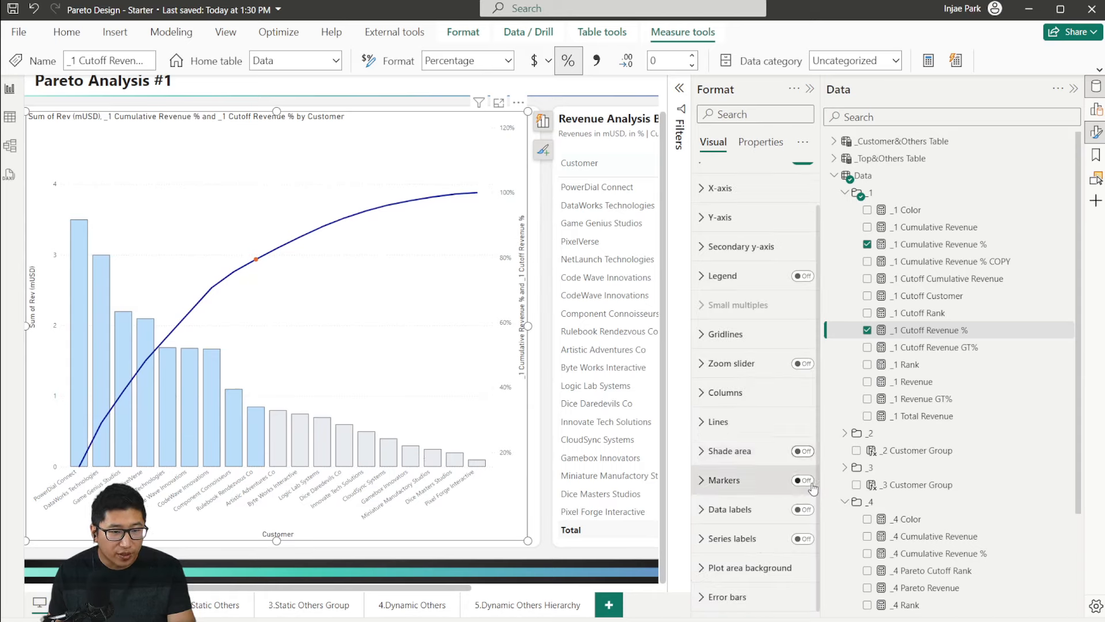
Step: Turn on the chart's data labels and hide them for the _1 Cumulative Revenue % series
click(804, 510)
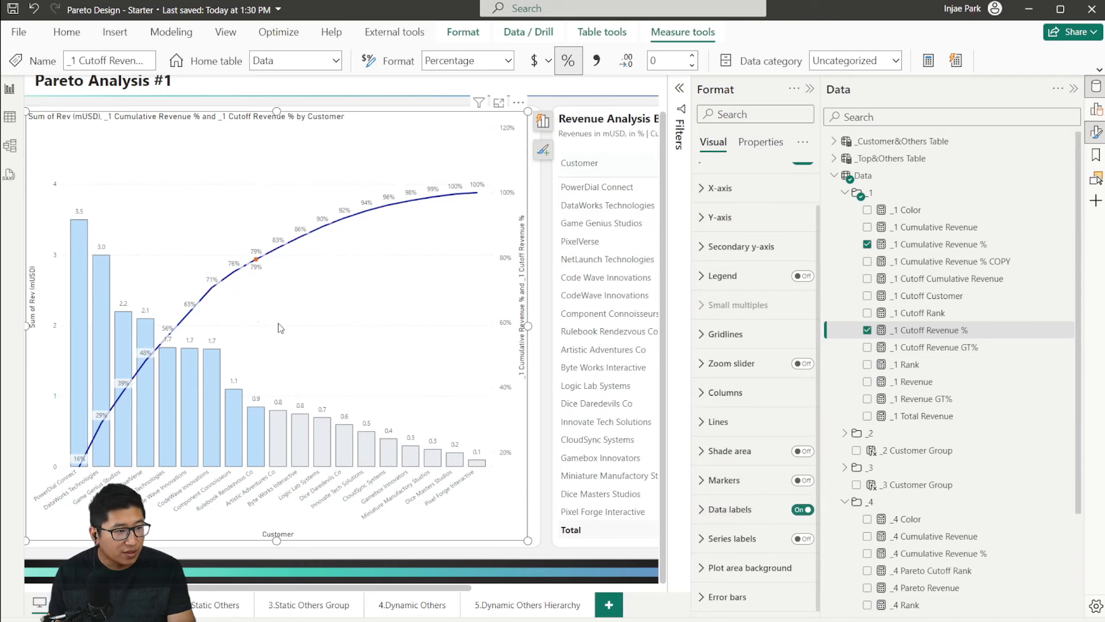
click(729, 510)
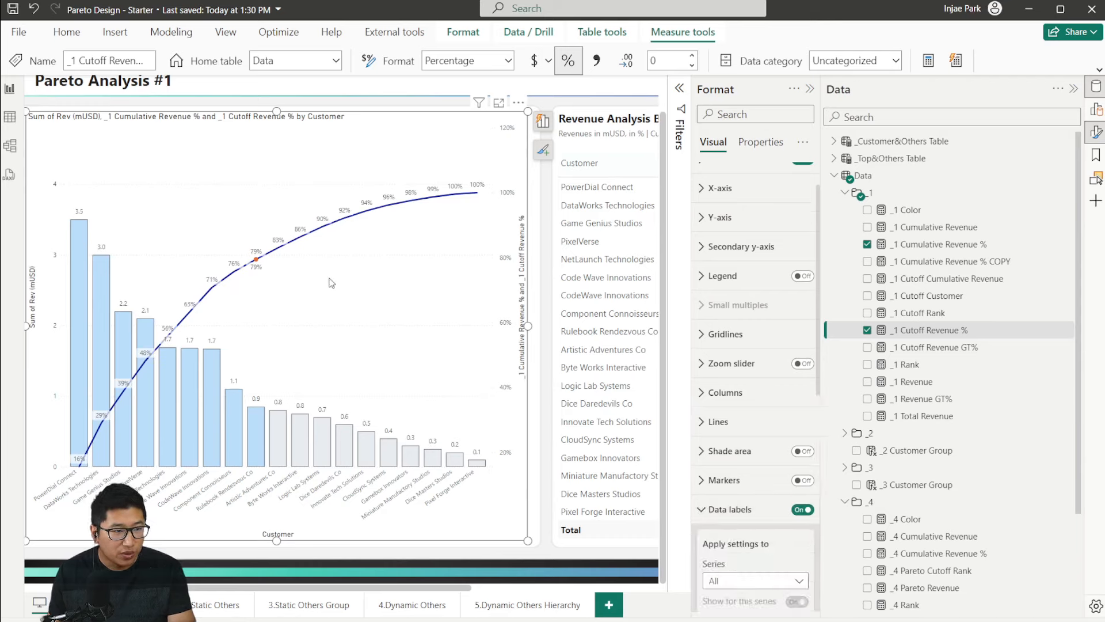
scroll(769, 321, down, 5)
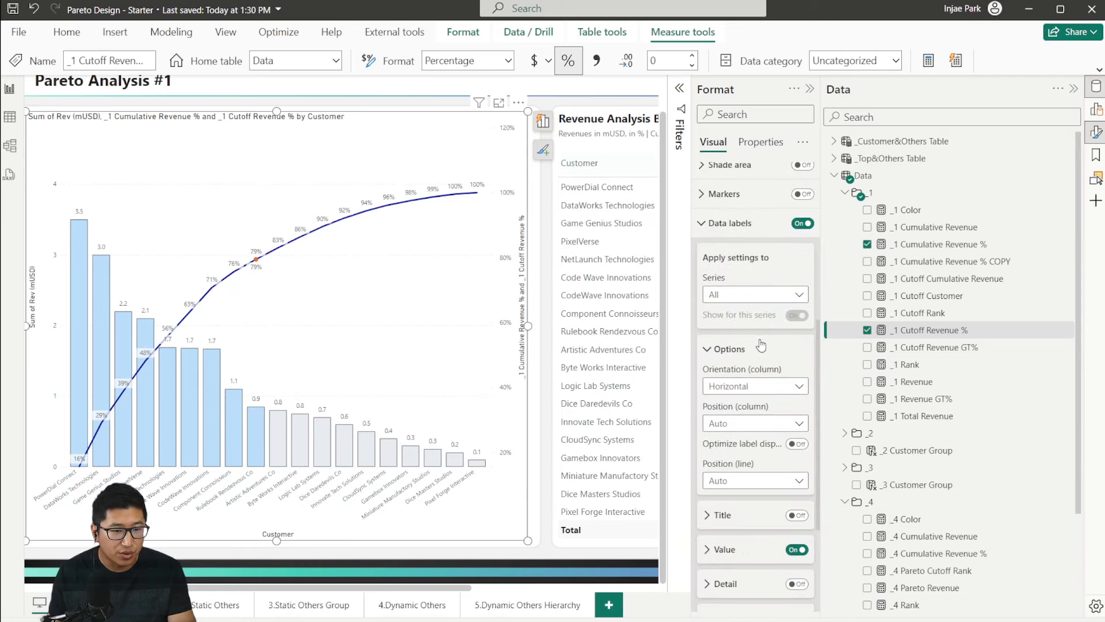
click(741, 296)
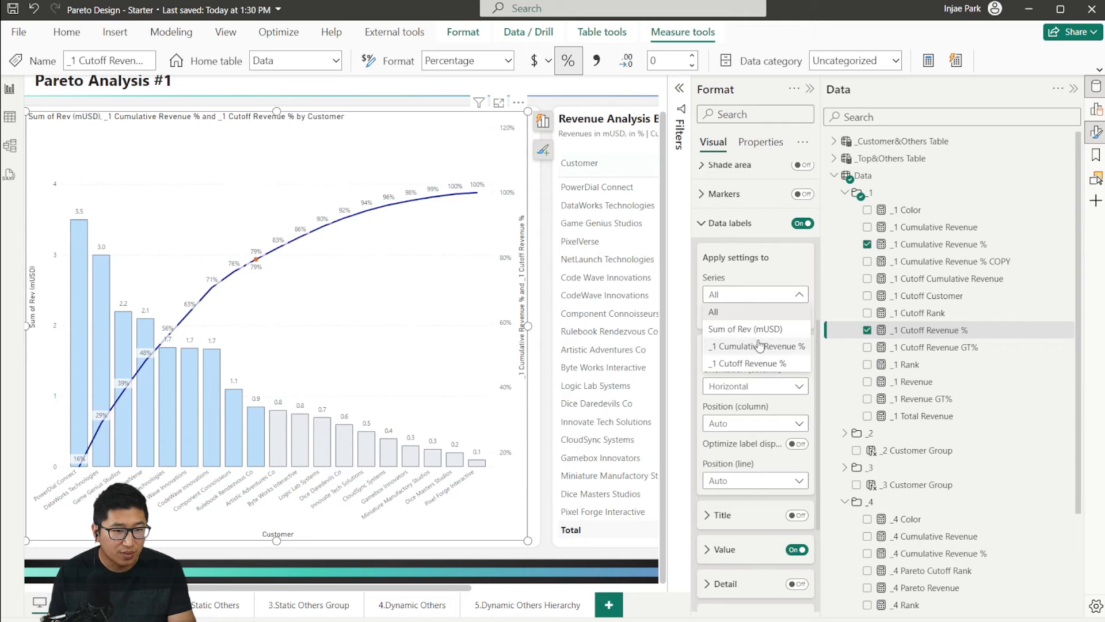
click(780, 345)
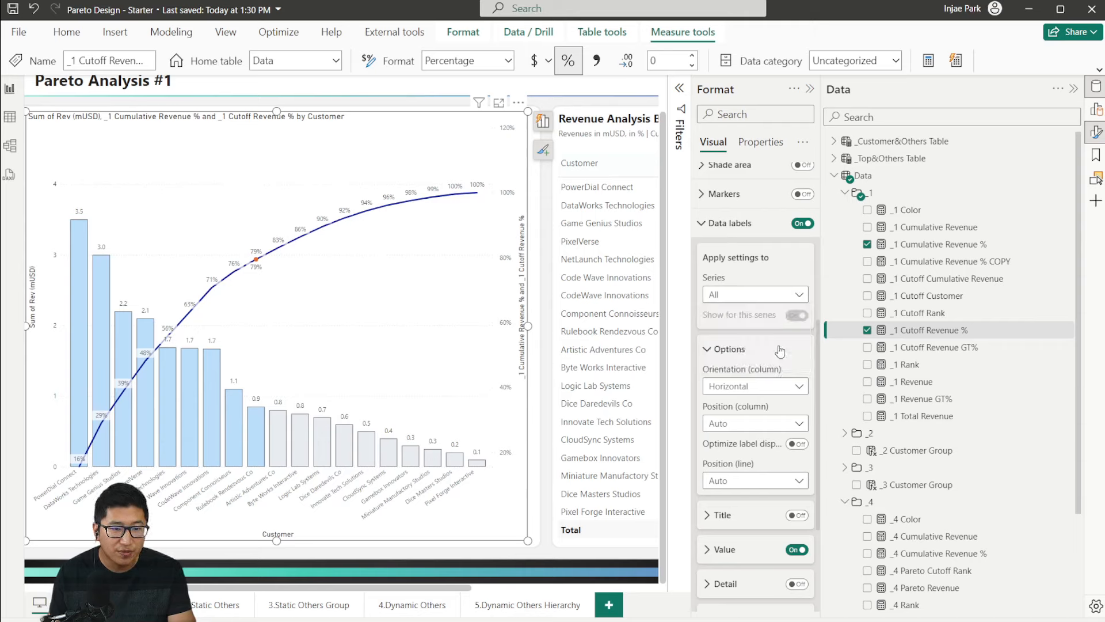
click(797, 315)
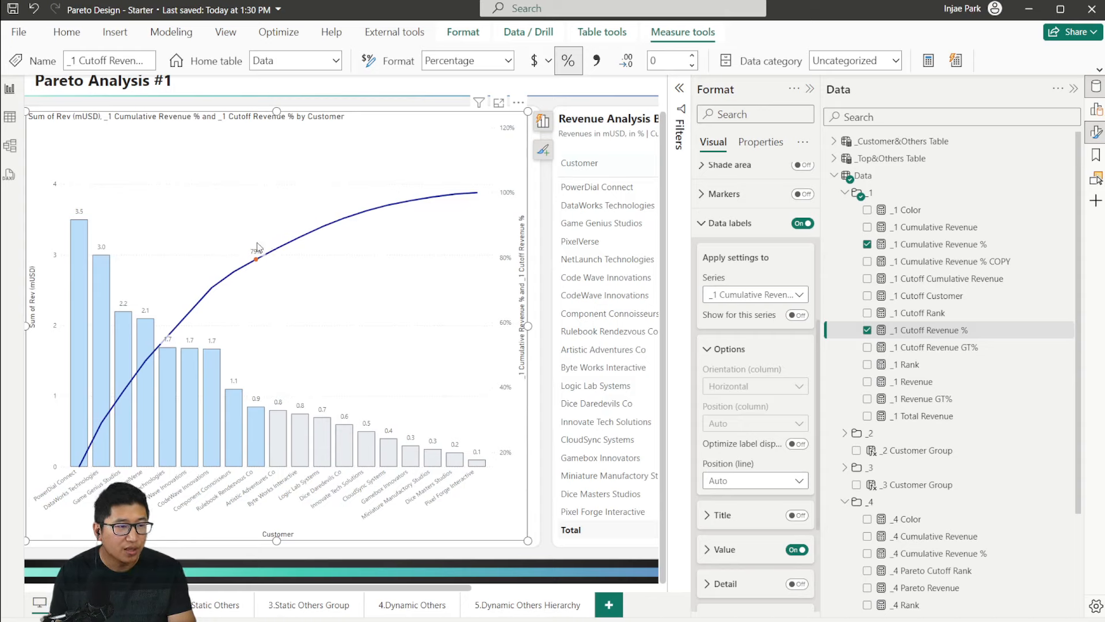
Step: For the Sum of Rev (mUSD) data labels, set the column position to Inside end and turn off the label background
click(777, 296)
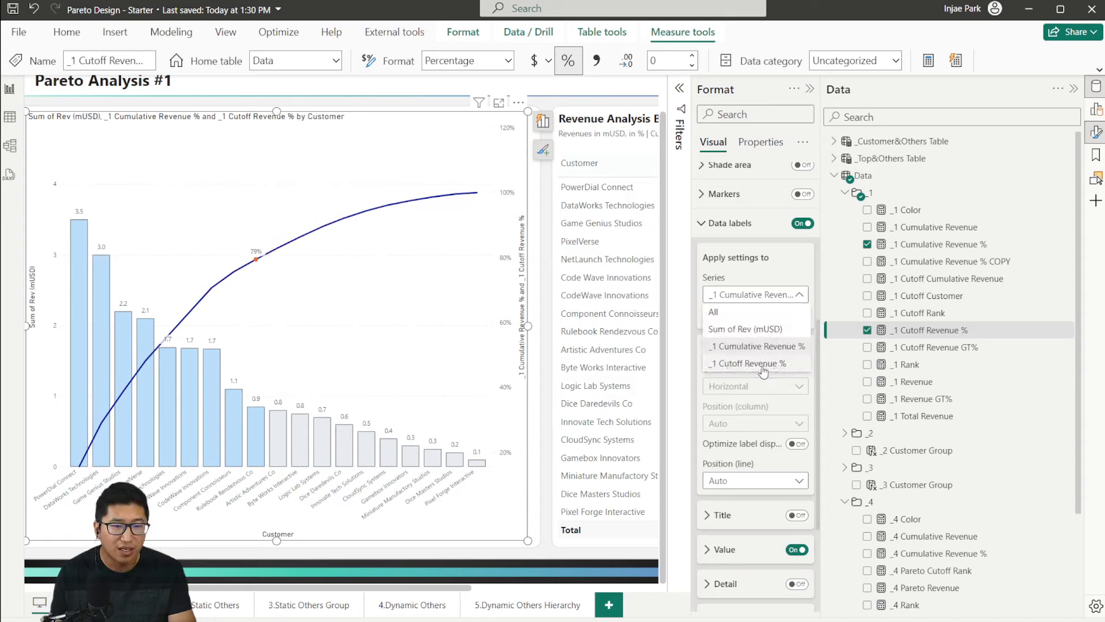
click(774, 330)
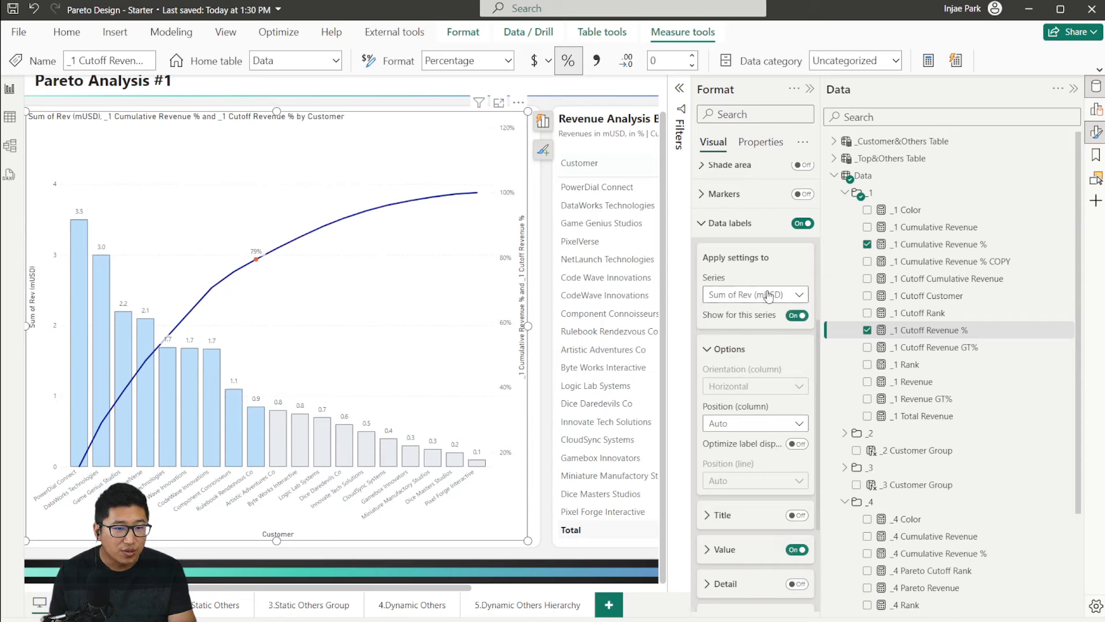
click(760, 424)
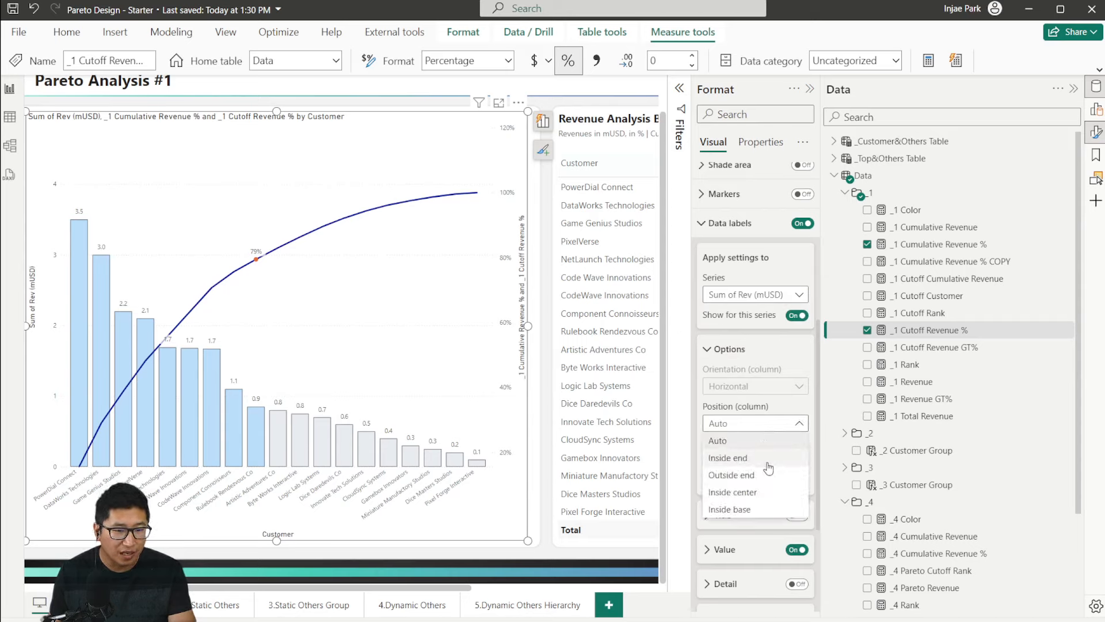
click(769, 461)
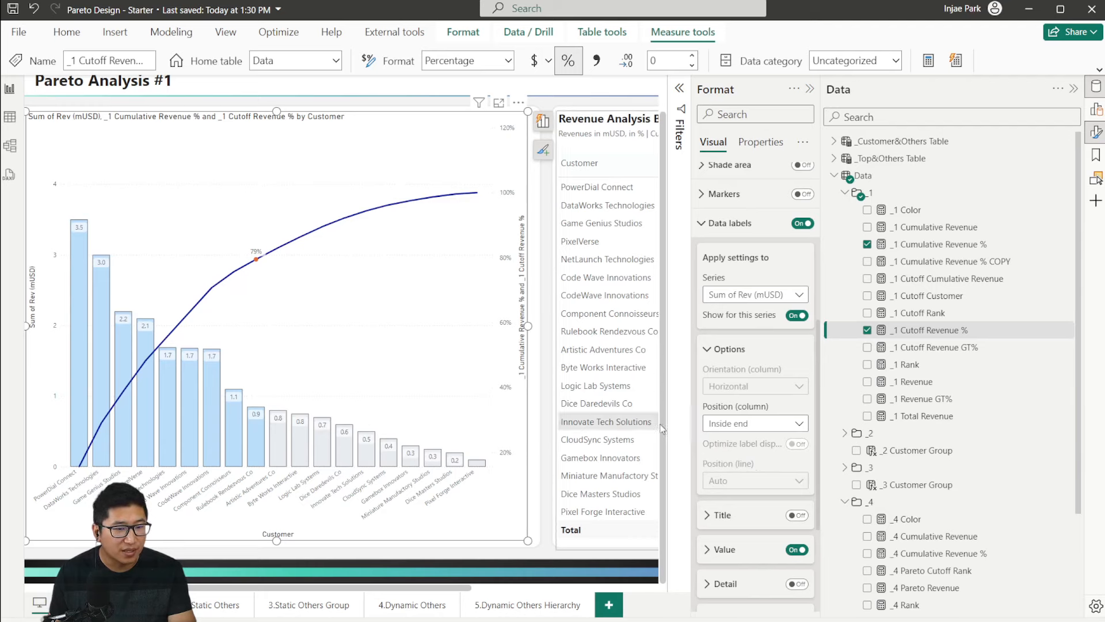
scroll(735, 435, down, 3)
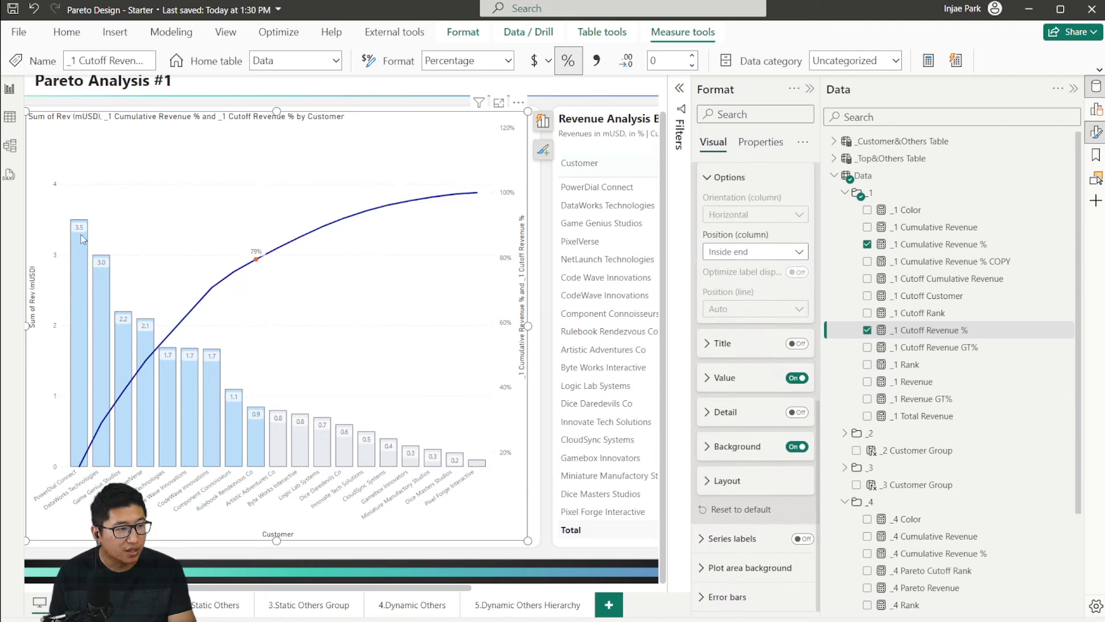
click(798, 447)
scroll(761, 365, up, 3)
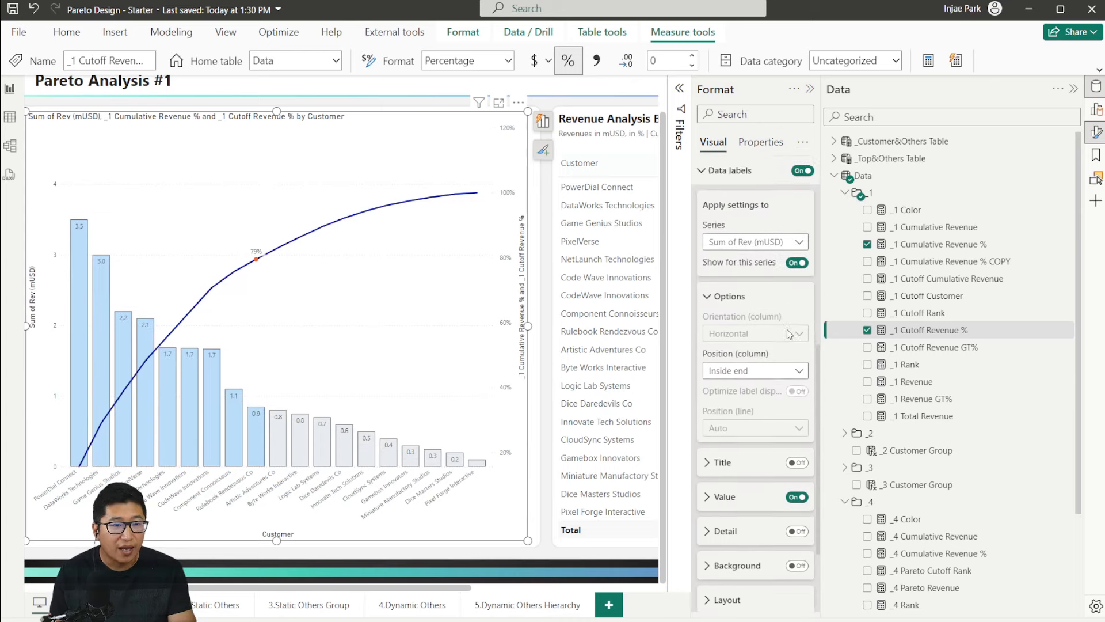
Step: Enable the detail line on the Sum of Rev (mUSD) data labels and fill it with the _1 Revenue GT% measure
click(719, 320)
click(797, 424)
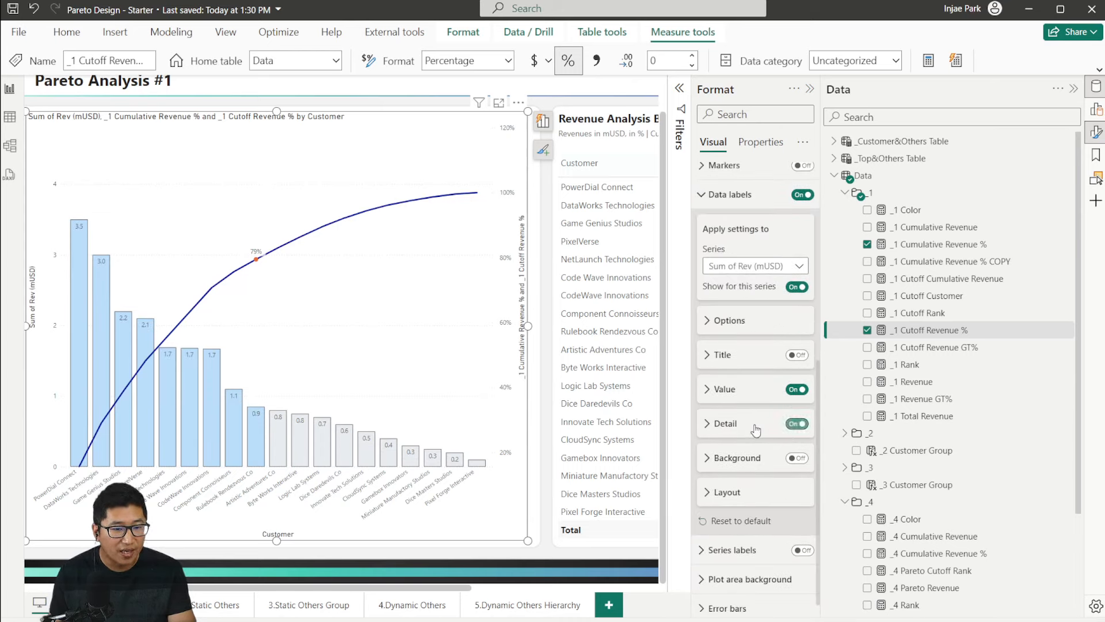
click(732, 424)
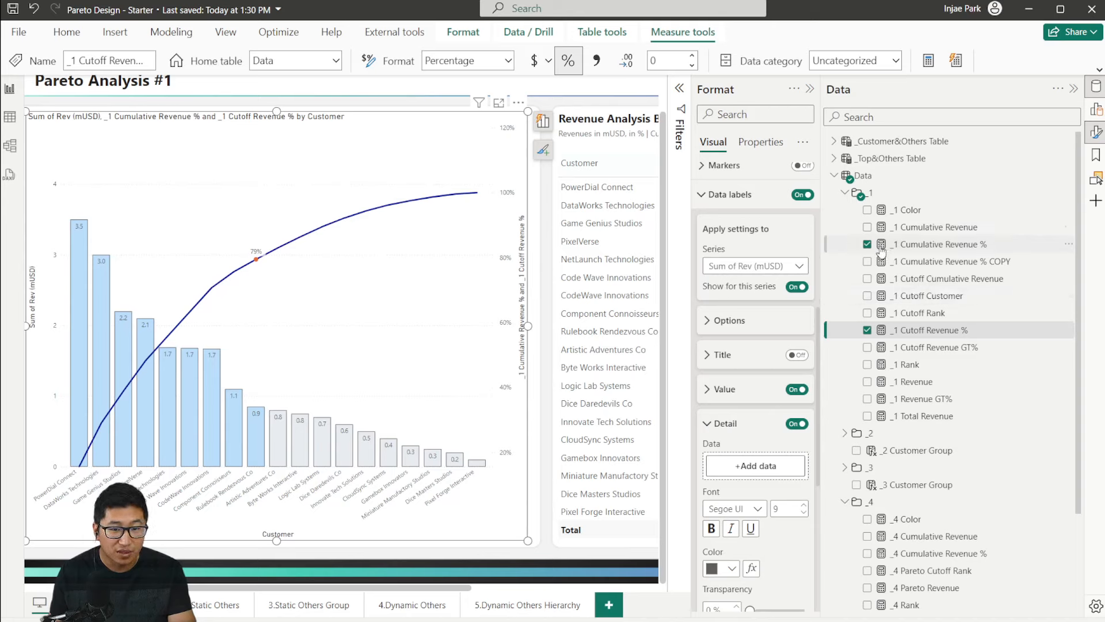
drag(961, 407, 747, 469)
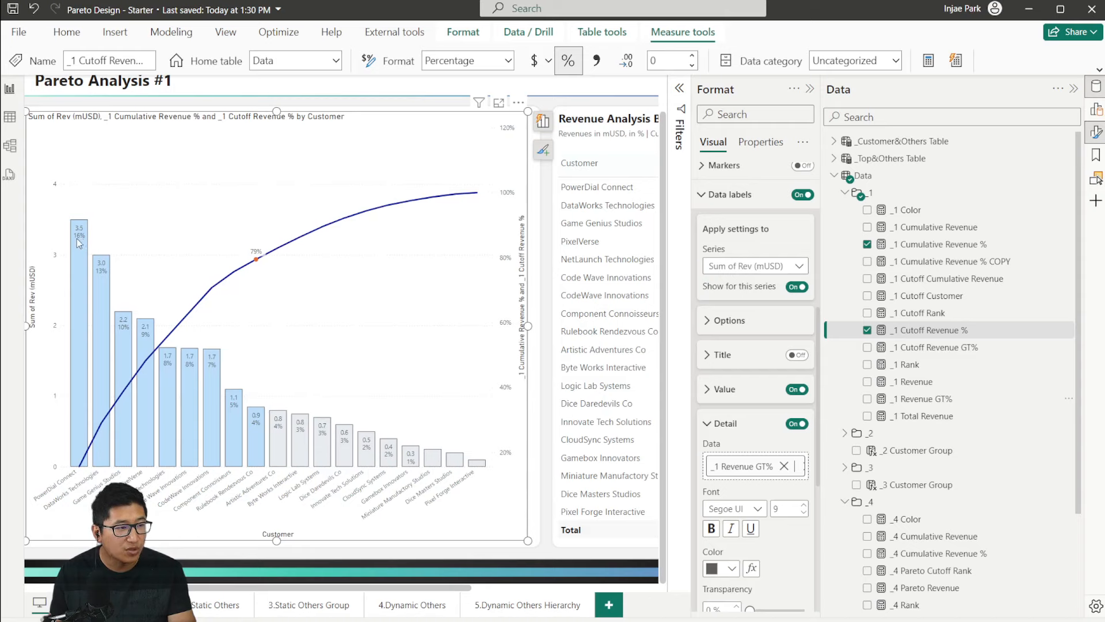
mouse_move(78, 238)
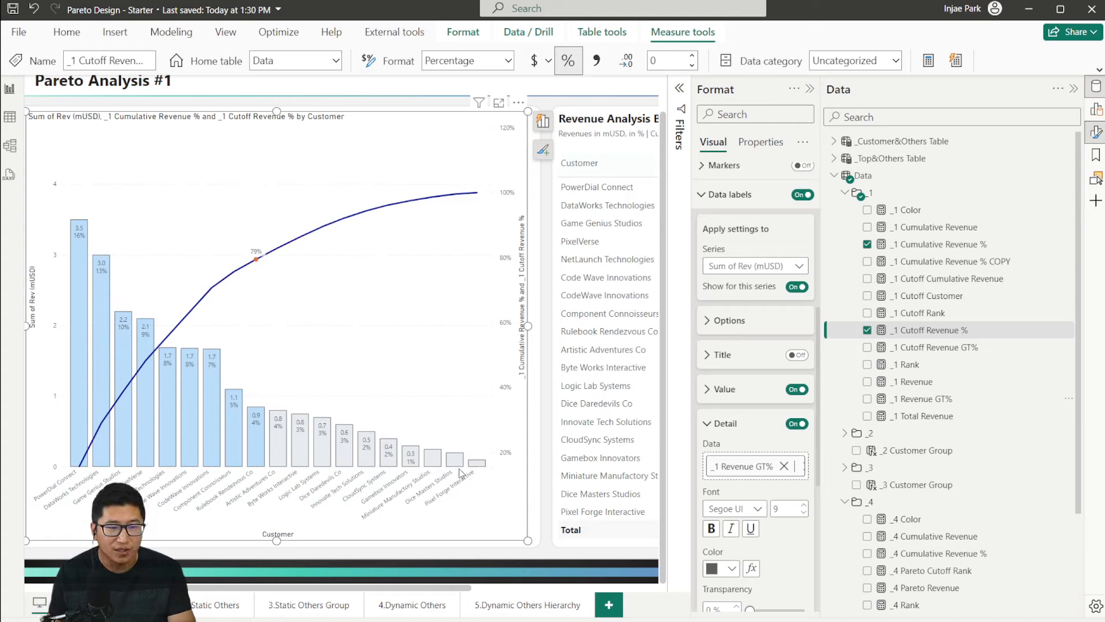
click(728, 423)
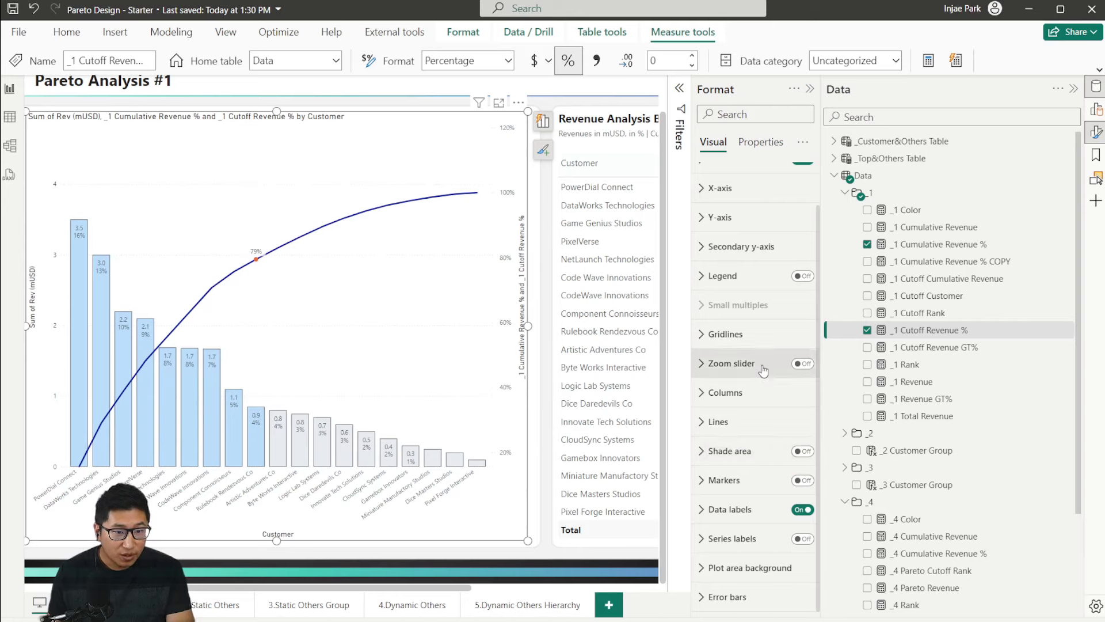
Step: Turn on the line markers and compare the chart with the enlarged page of the finished reference report
click(803, 480)
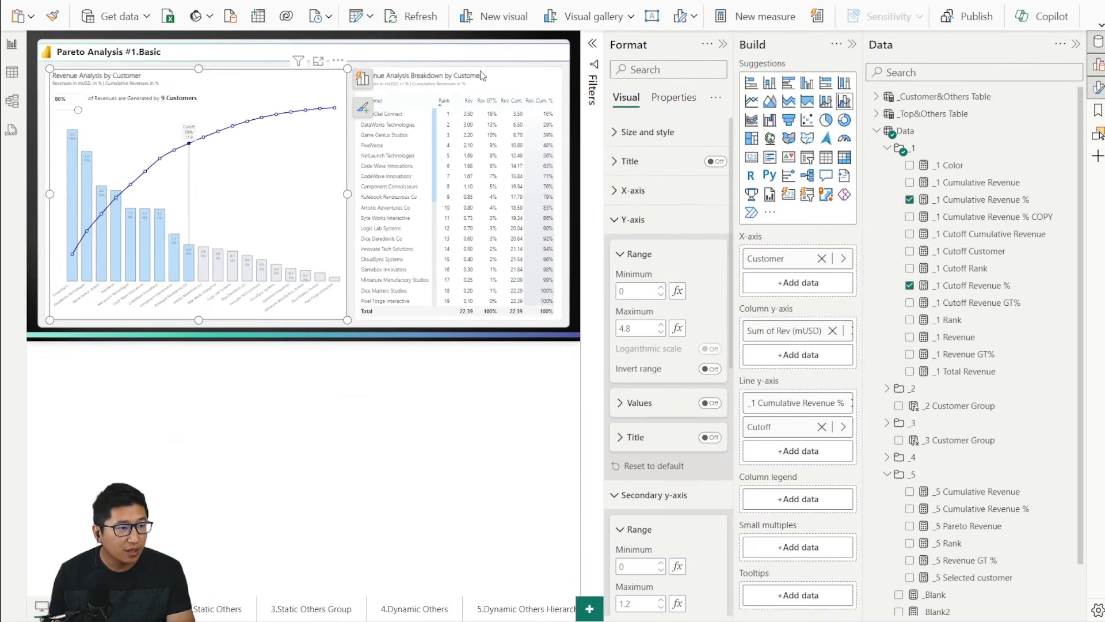
click(724, 45)
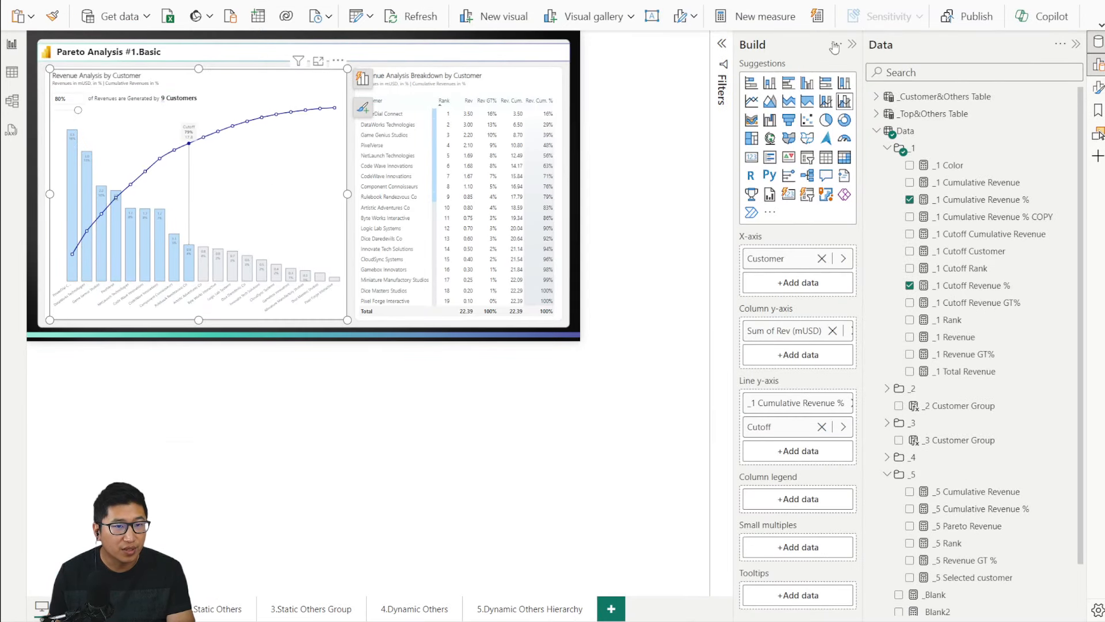
click(852, 44)
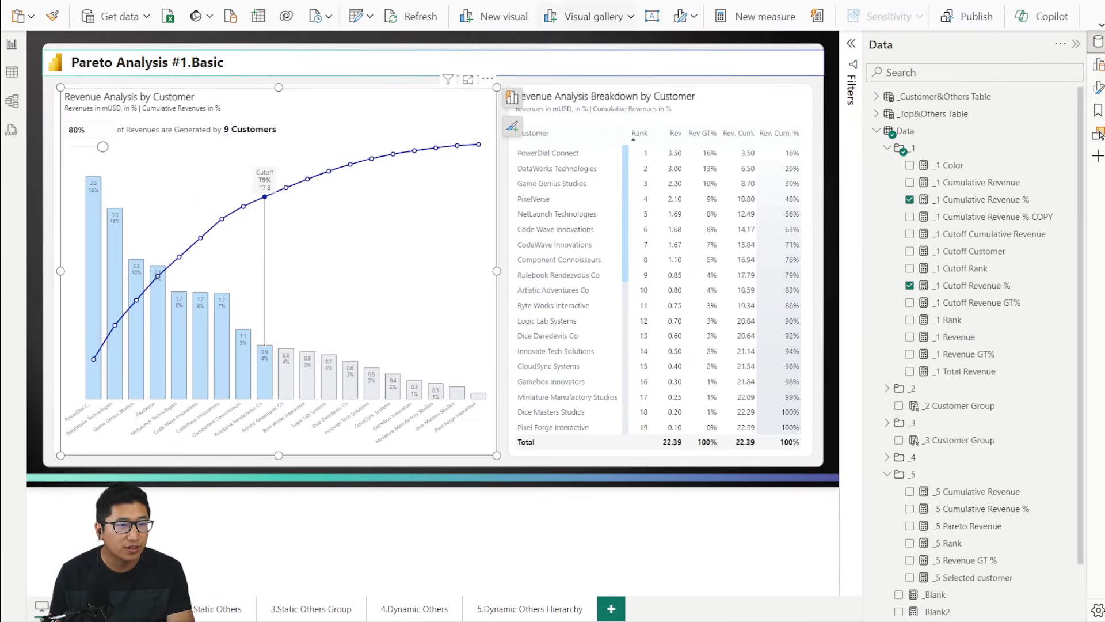
mouse_move(571, 621)
mouse_move(255, 621)
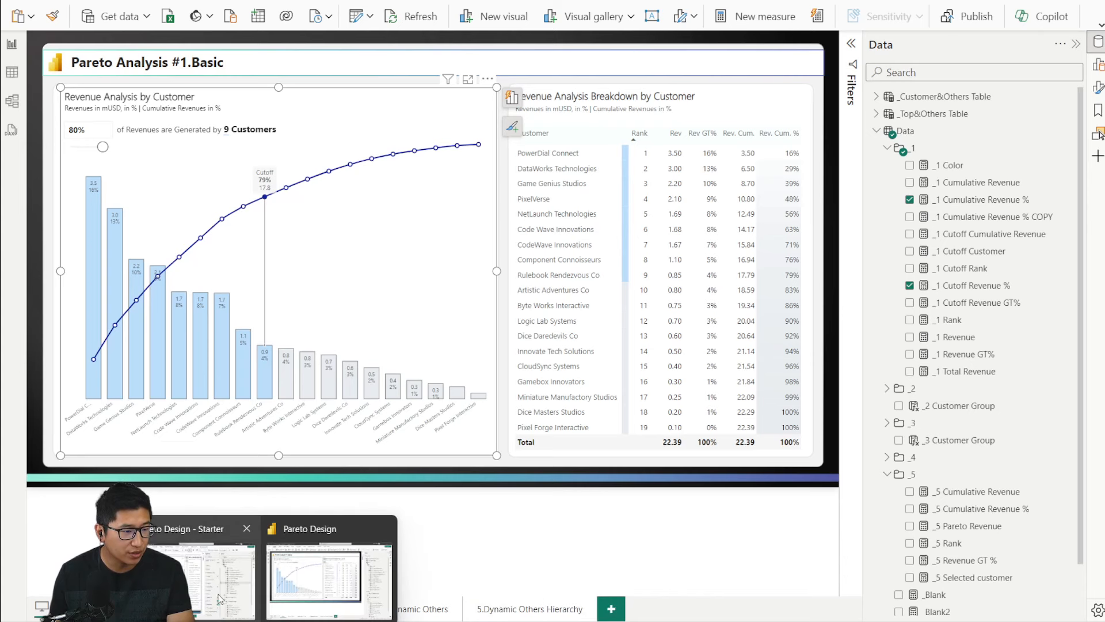
click(213, 590)
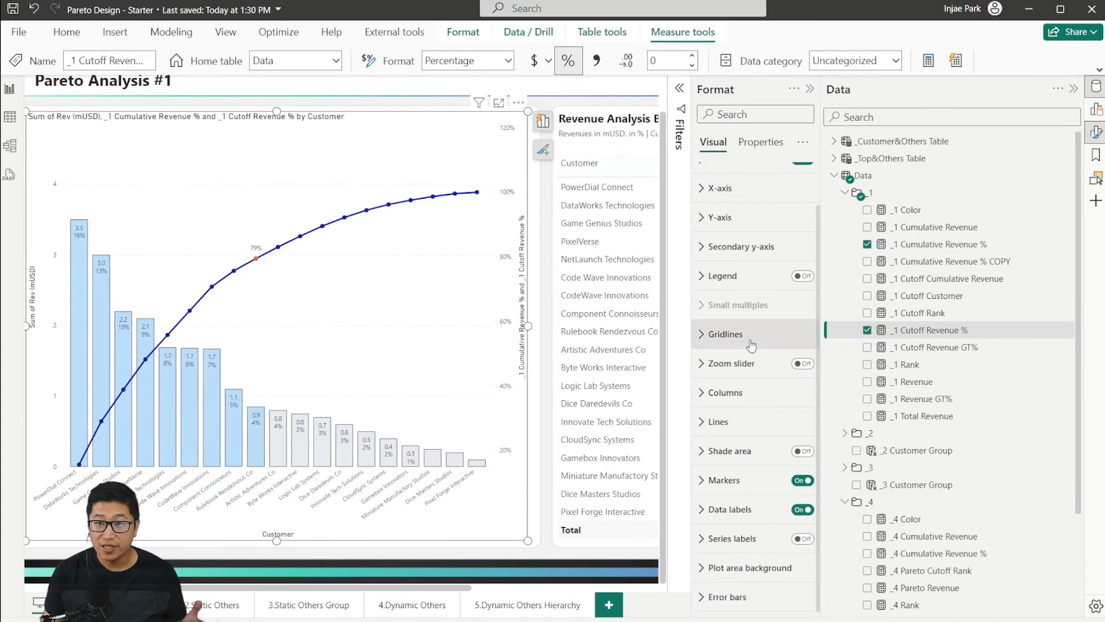
Step: Enable error bars for the _1 Cumulative Revenue % series, using _1 Cumulative Revenue % as the upper bound
click(762, 599)
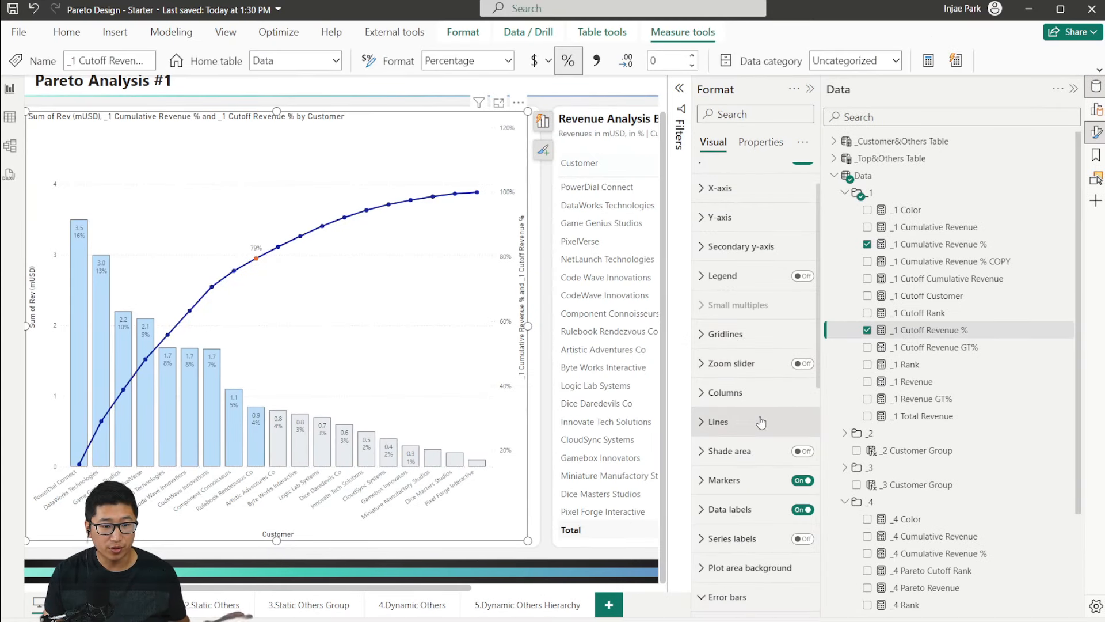
scroll(760, 415, down, 6)
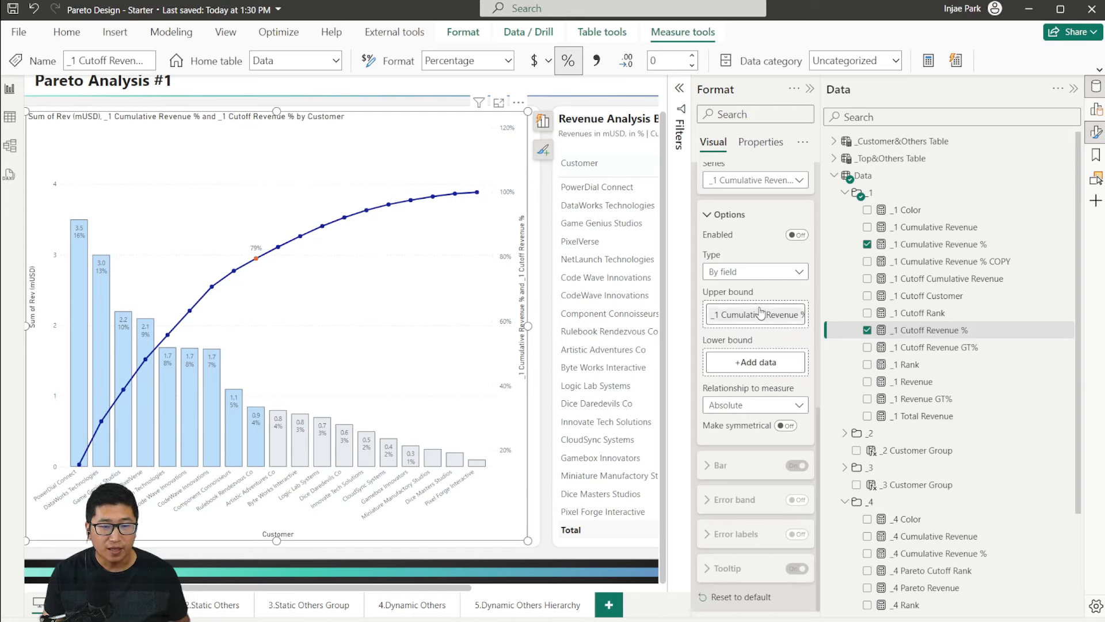
drag(989, 248, 751, 314)
click(769, 181)
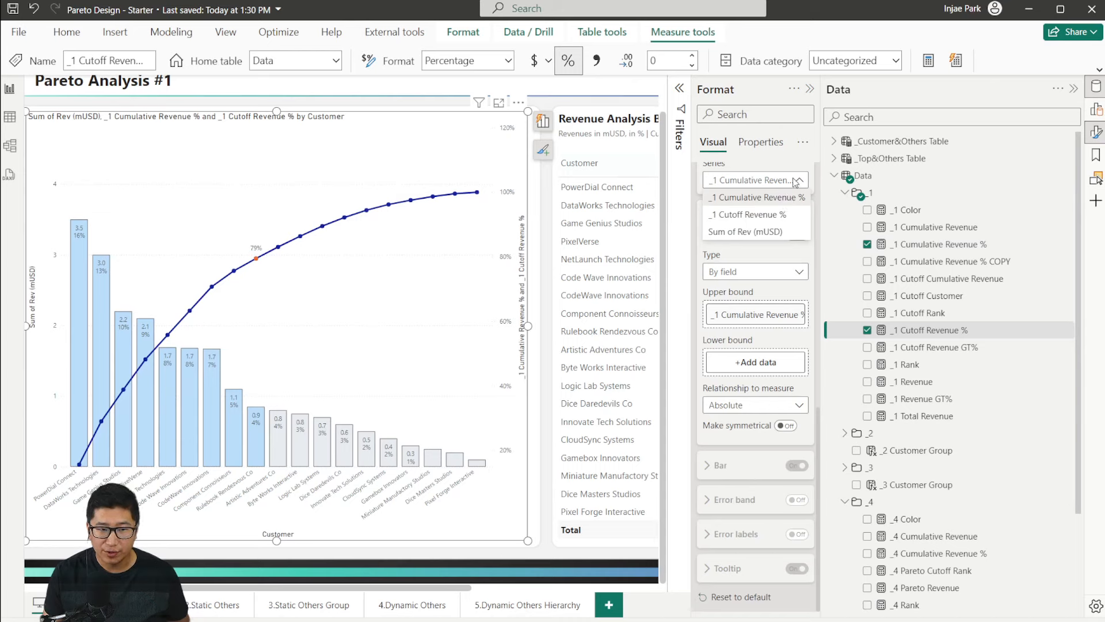
click(789, 199)
scroll(797, 314, up, 1)
click(797, 307)
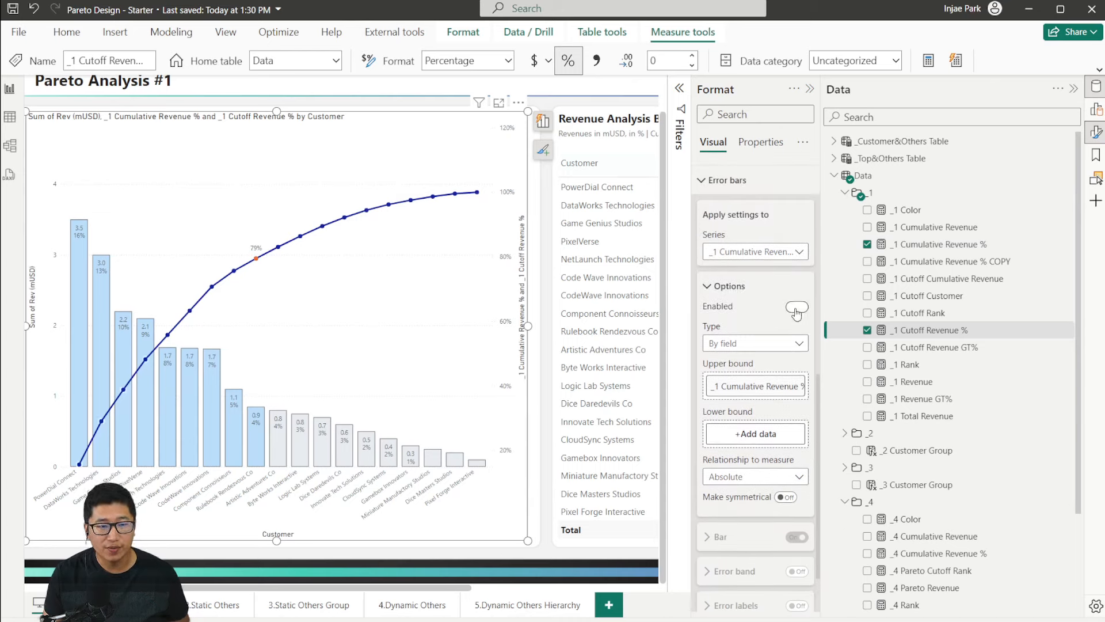
Step: Give the error bars round markers with a red border and a border size of 2 px
click(724, 288)
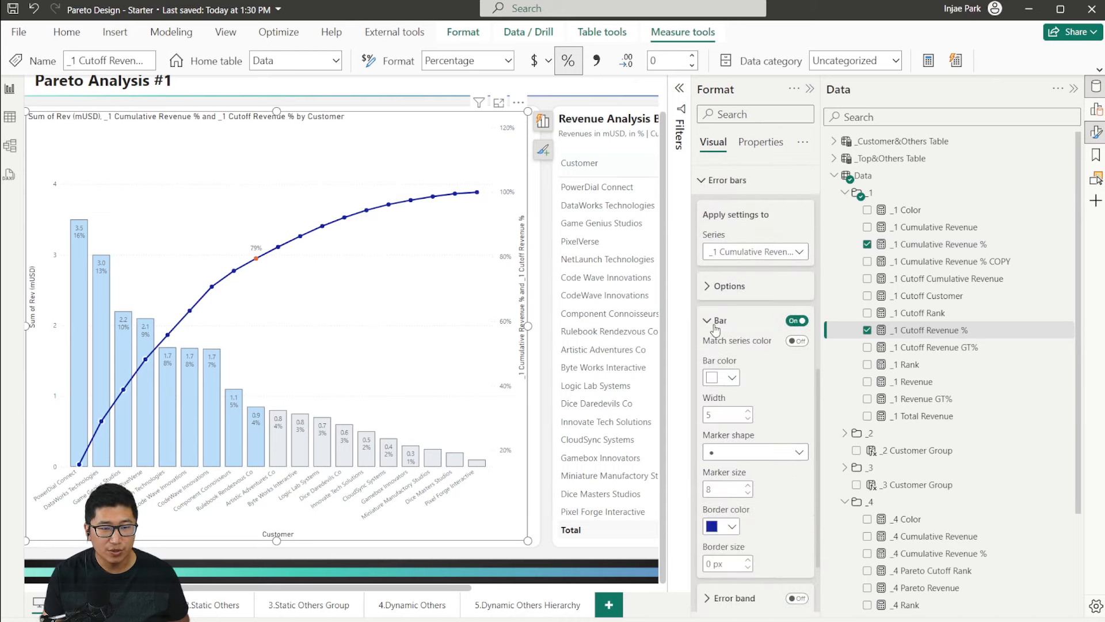
scroll(752, 239, down, 1)
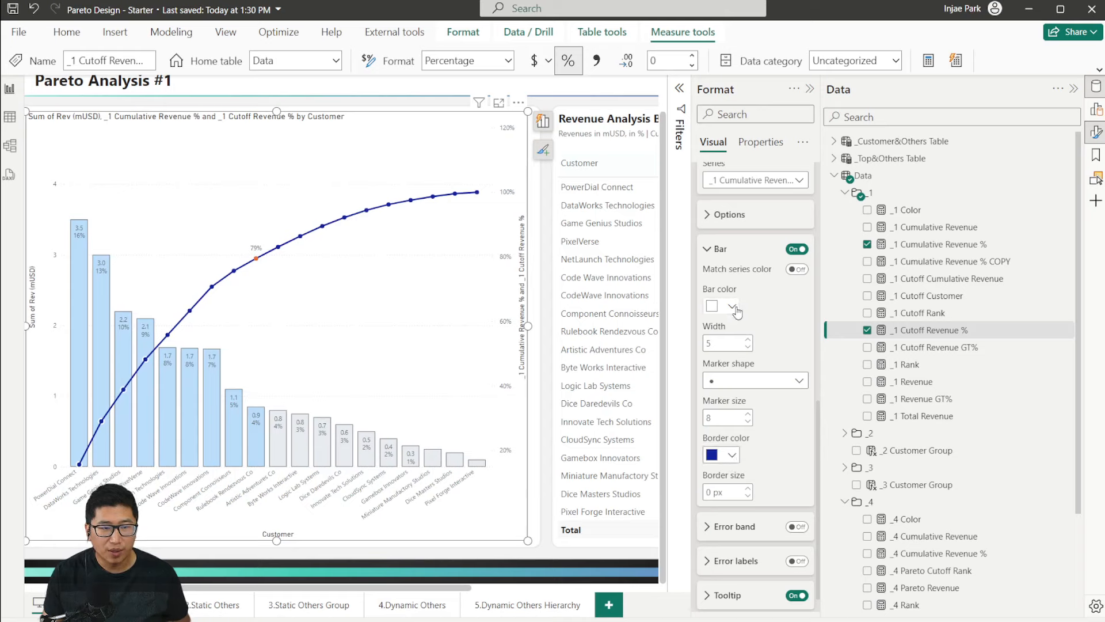
click(748, 380)
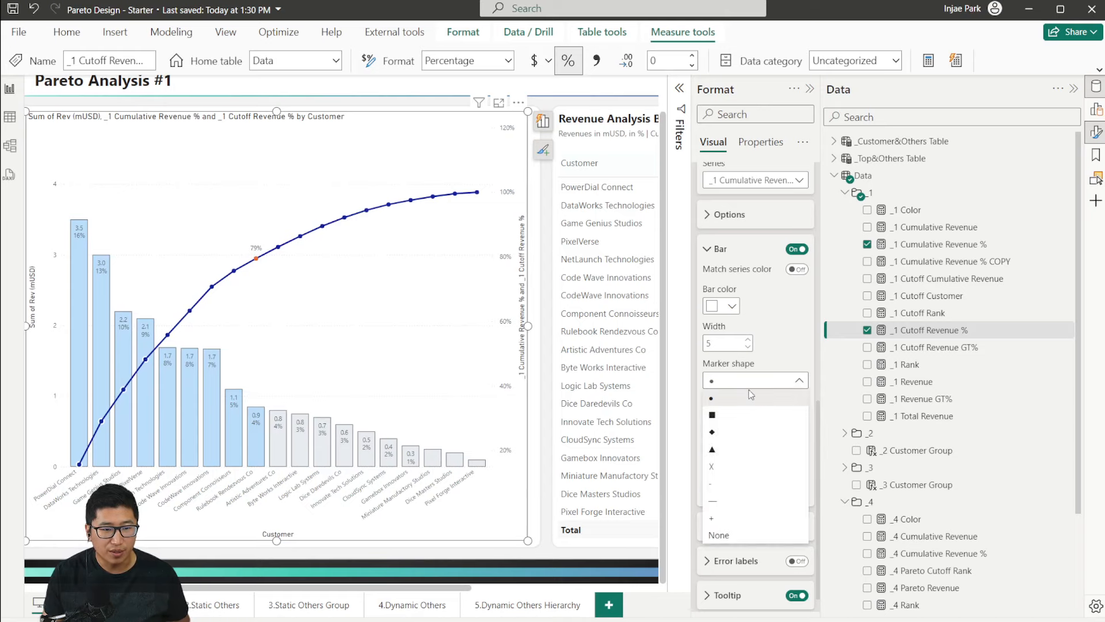
click(726, 408)
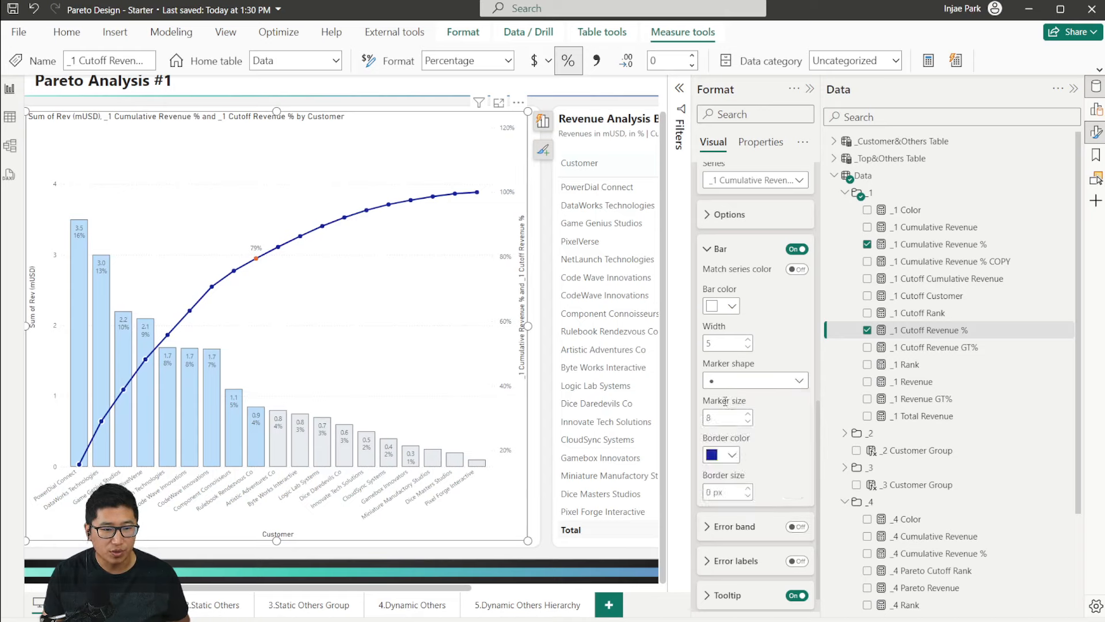
click(731, 456)
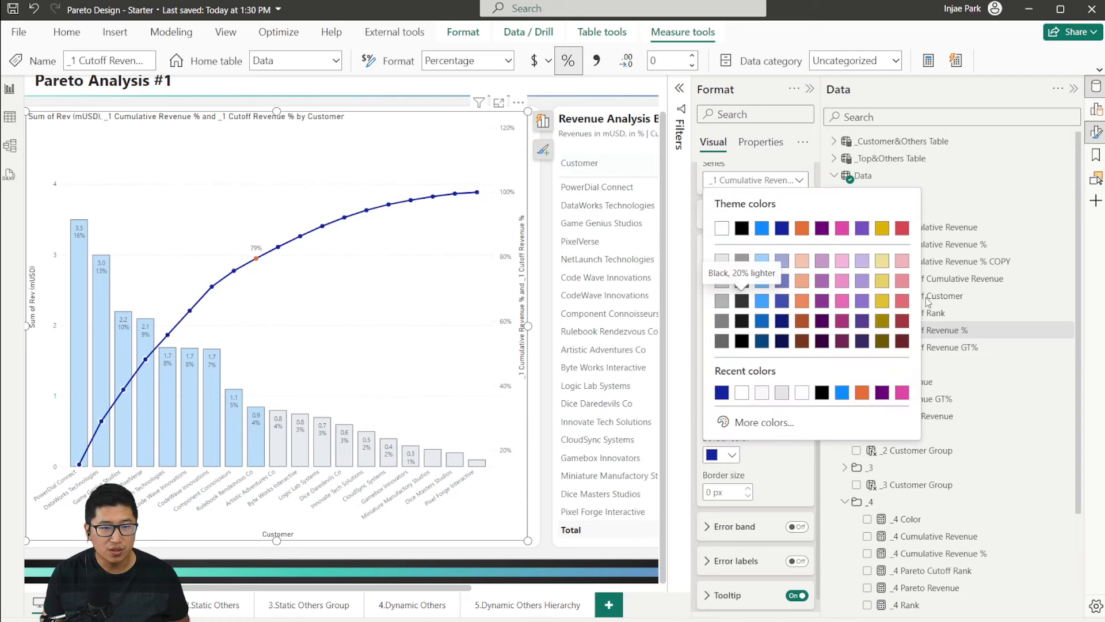
click(902, 229)
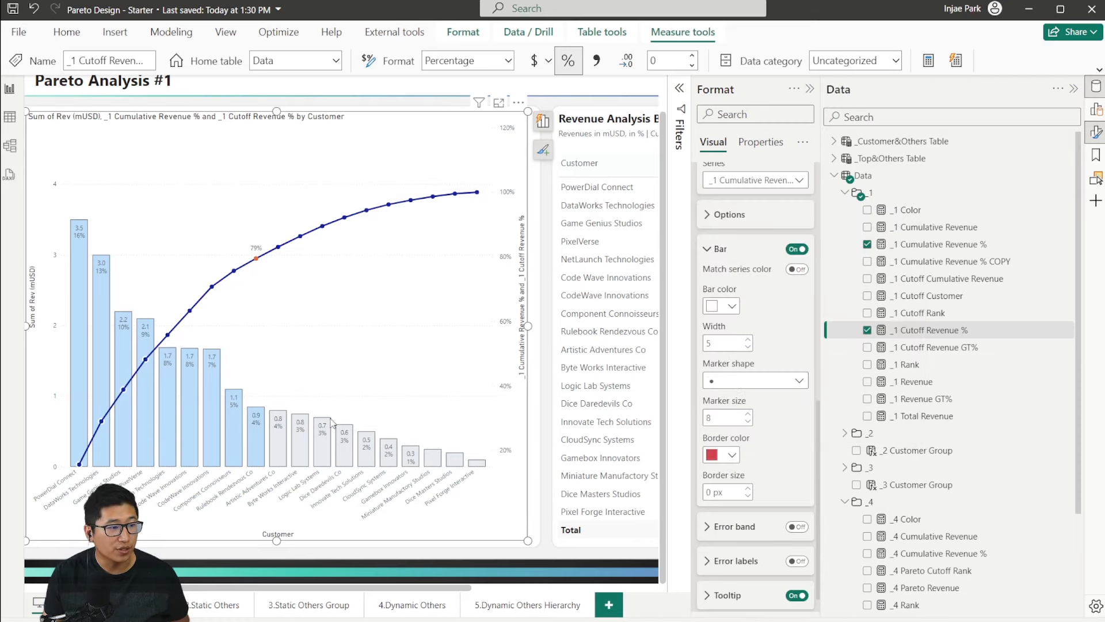
click(748, 490)
click(748, 488)
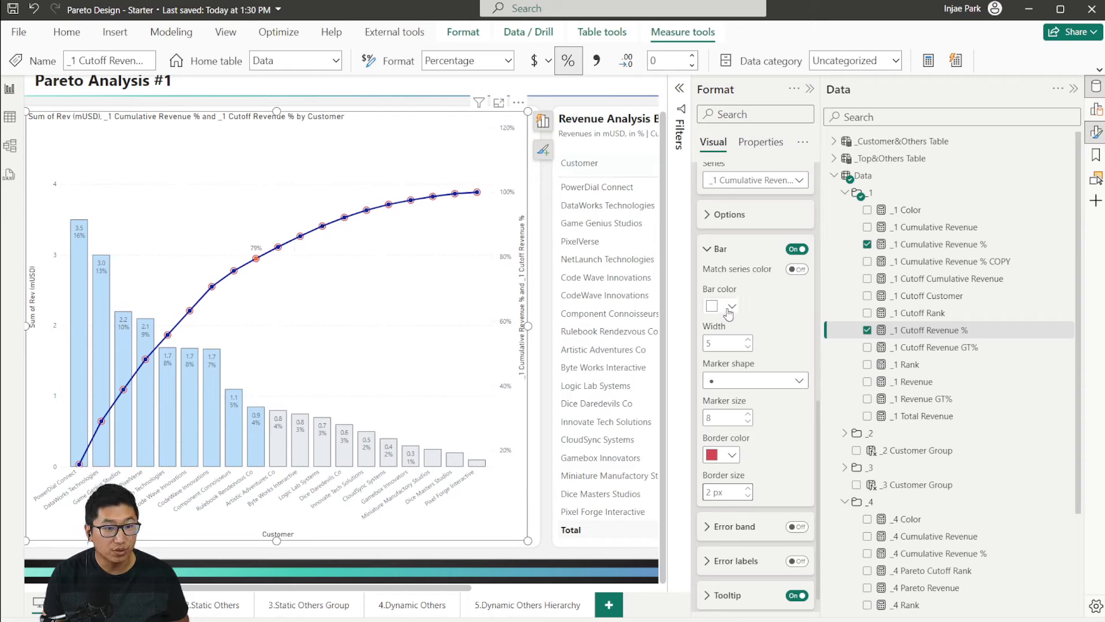
Step: Reduce the error bars' width to 1 and recolor their marker border to dark blue #12239E
click(748, 348)
click(748, 347)
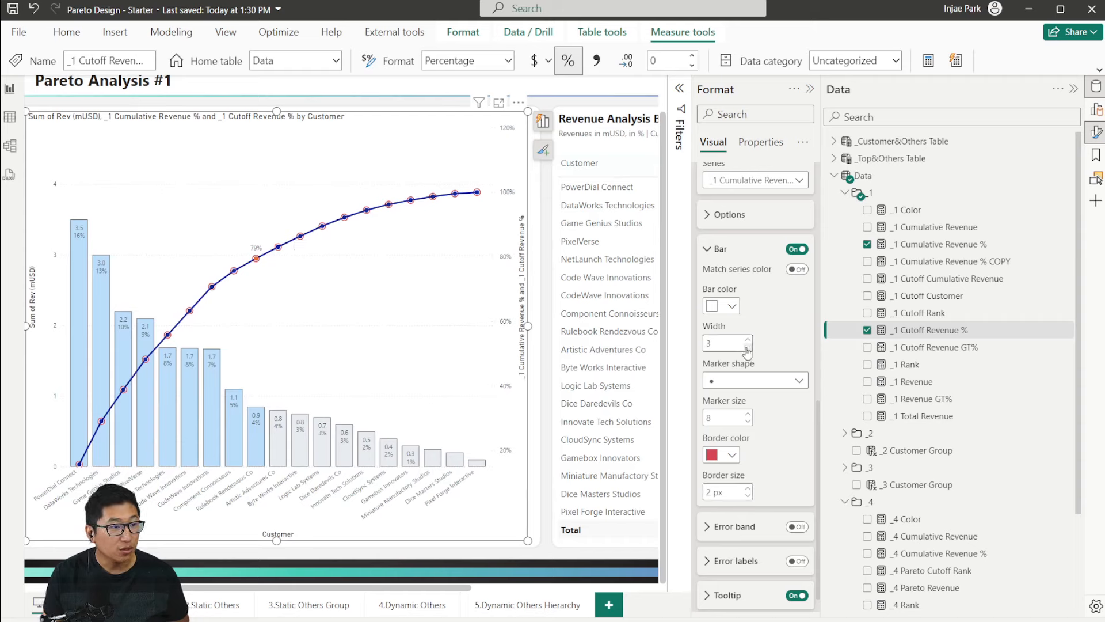
click(731, 454)
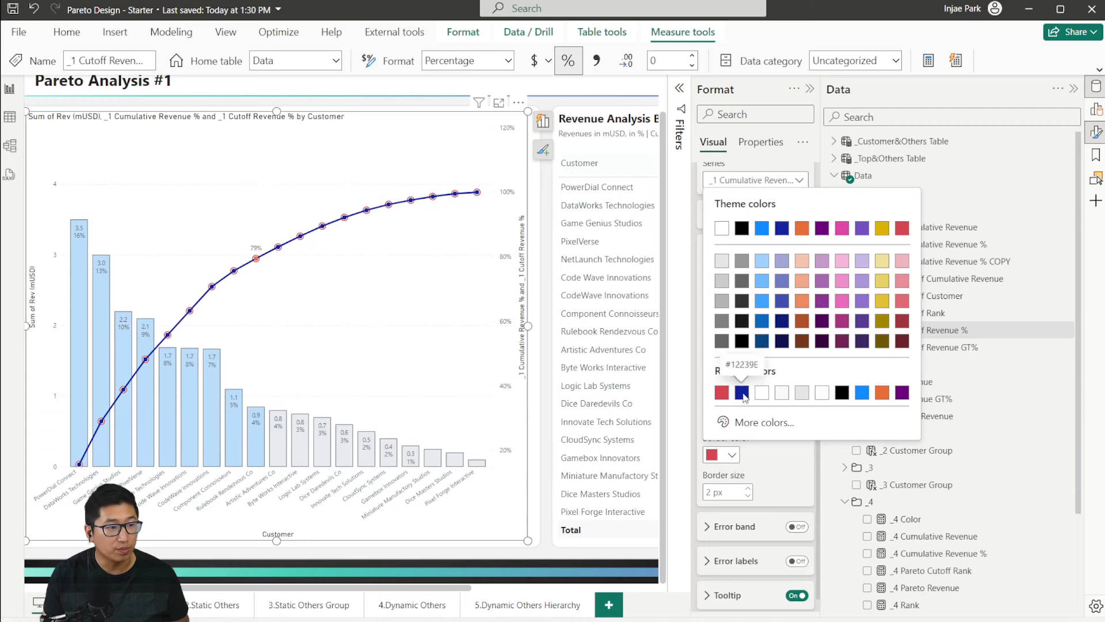
click(742, 392)
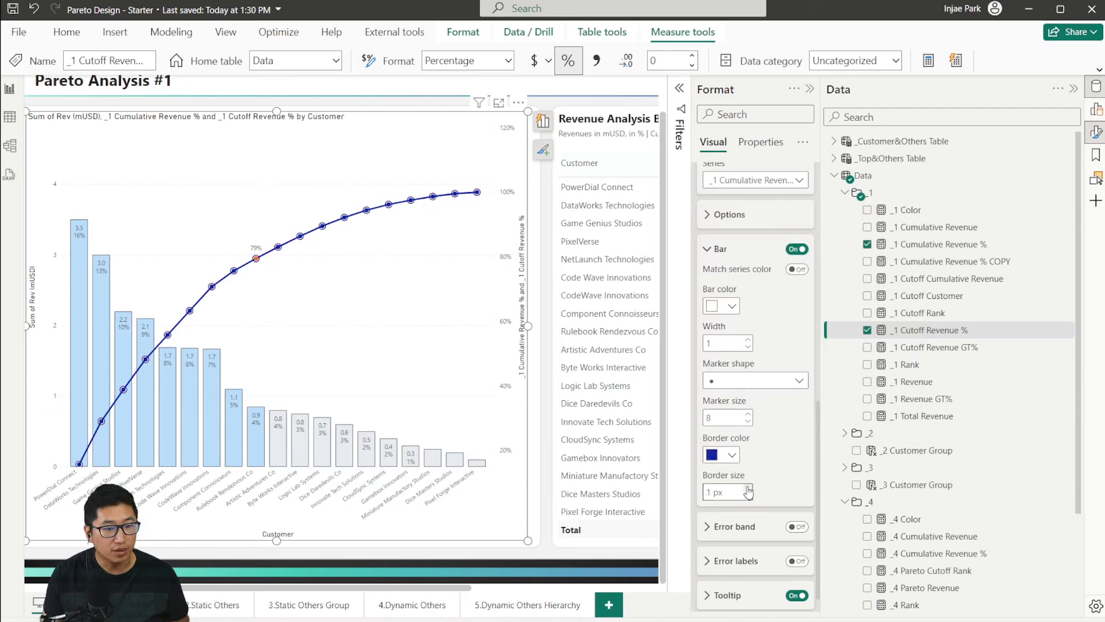
Step: Try a marker size of 6 and a border size of 0 px on the error bars
click(748, 422)
click(748, 421)
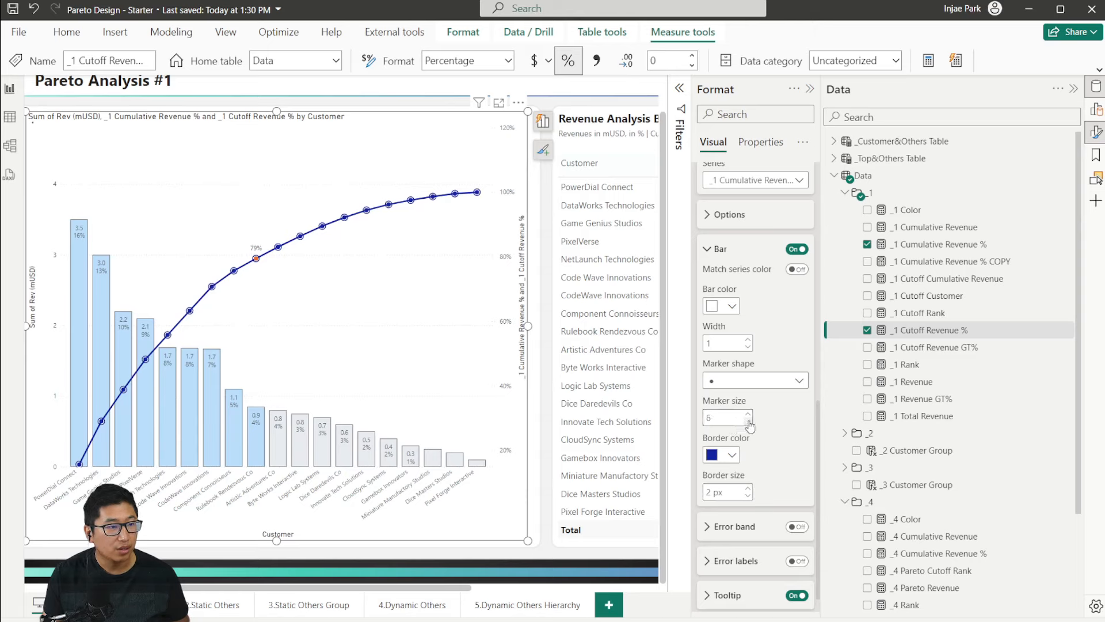
click(747, 495)
click(748, 496)
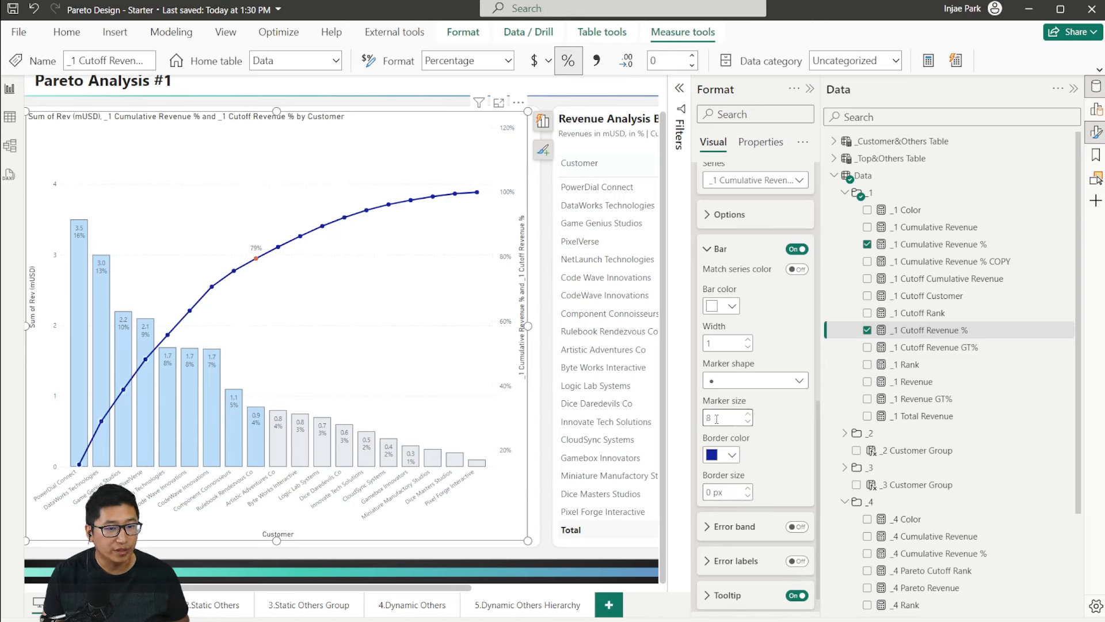
Step: Set the line marker color of the _1 Cumulative Revenue % series to white
scroll(748, 299, up, 10)
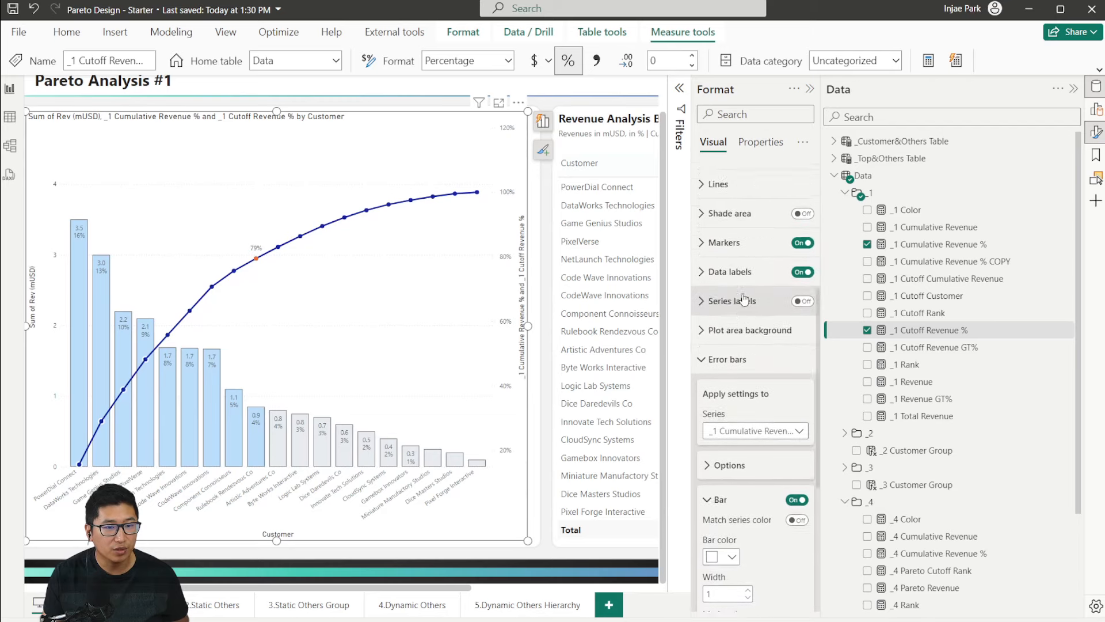
click(758, 351)
scroll(758, 352, down, 3)
click(745, 279)
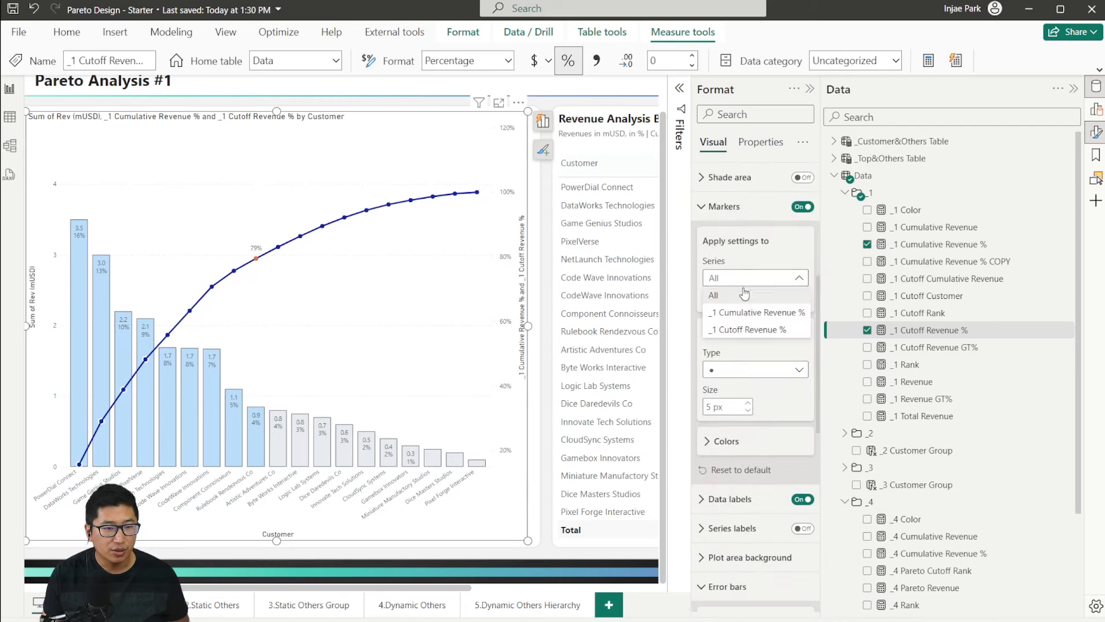
click(760, 314)
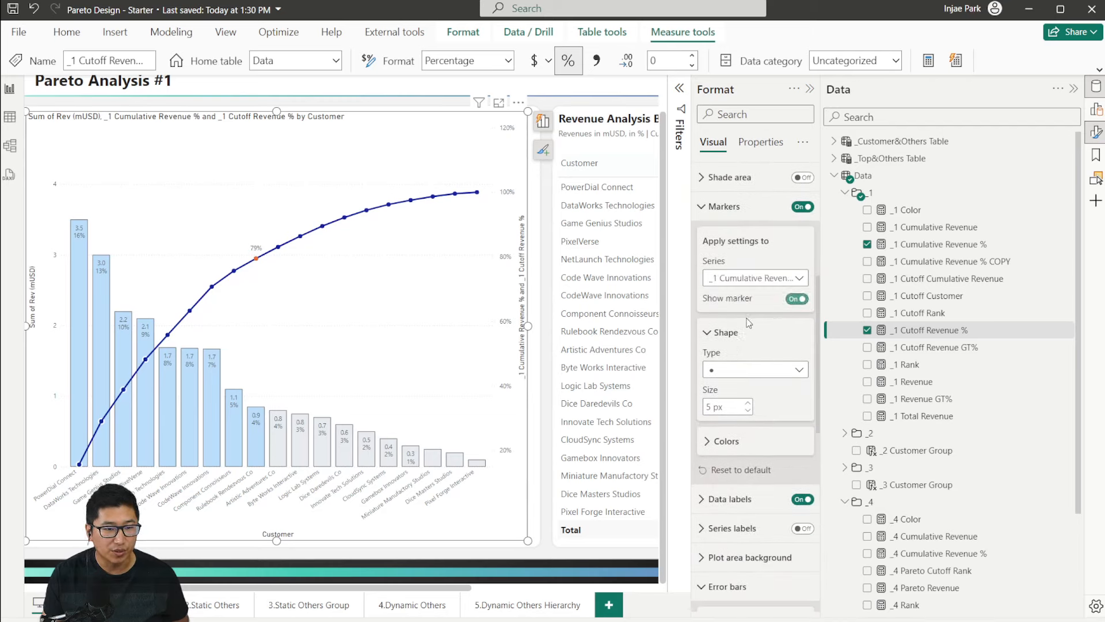
click(727, 440)
scroll(736, 426, down, 1)
click(731, 406)
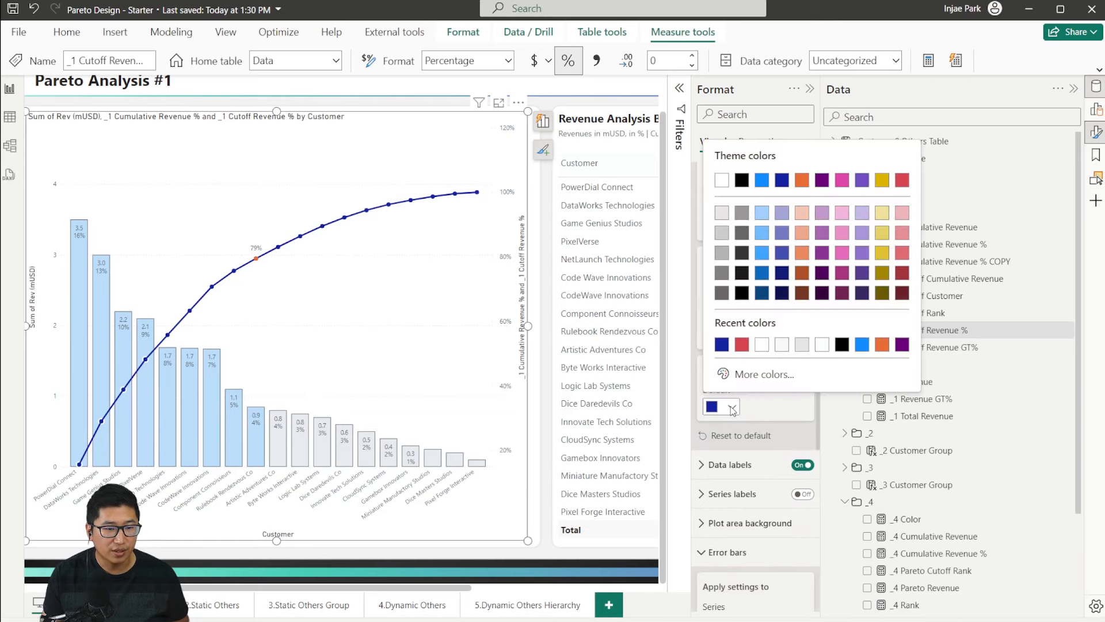
click(769, 347)
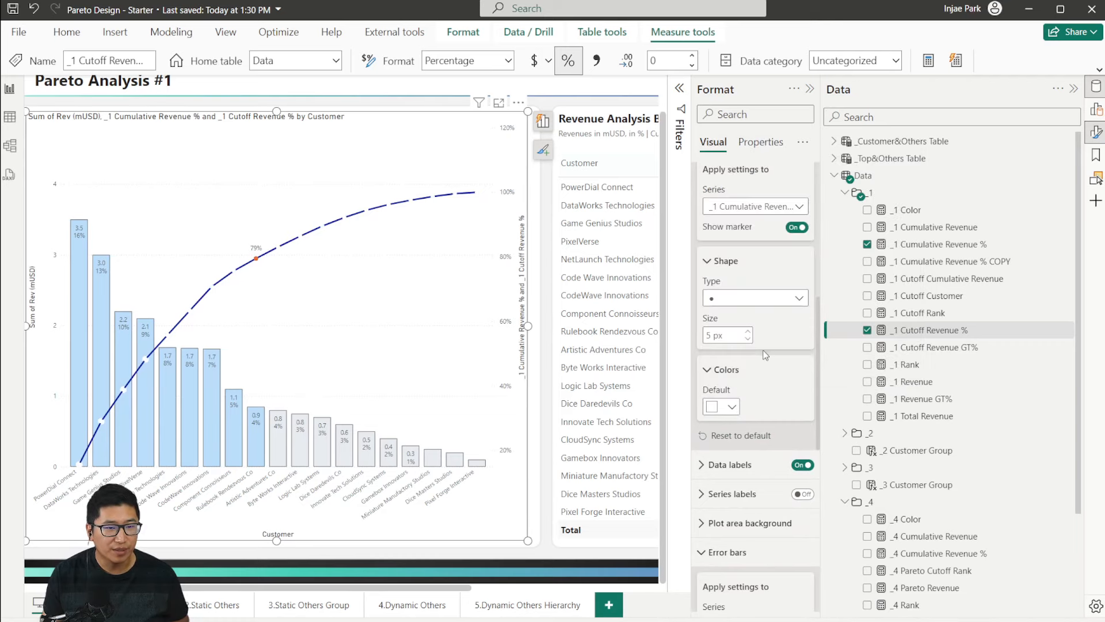
Step: Set the _1 Cumulative Revenue % error bars to marker size 7 and border size 2 px
scroll(754, 357, up, 2)
click(724, 278)
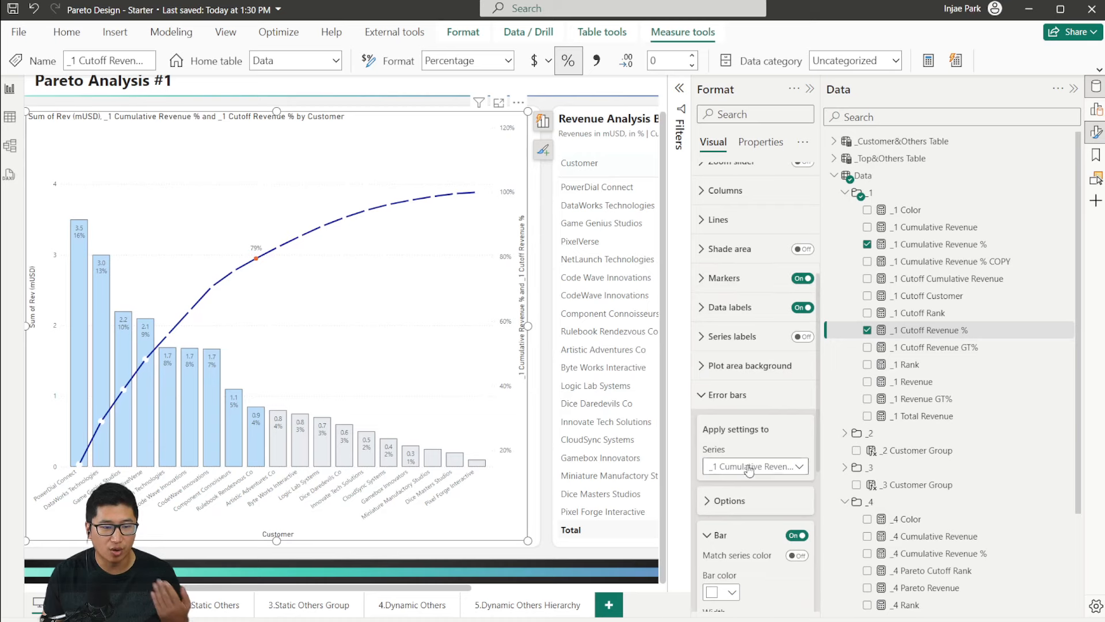
scroll(748, 471, down, 4)
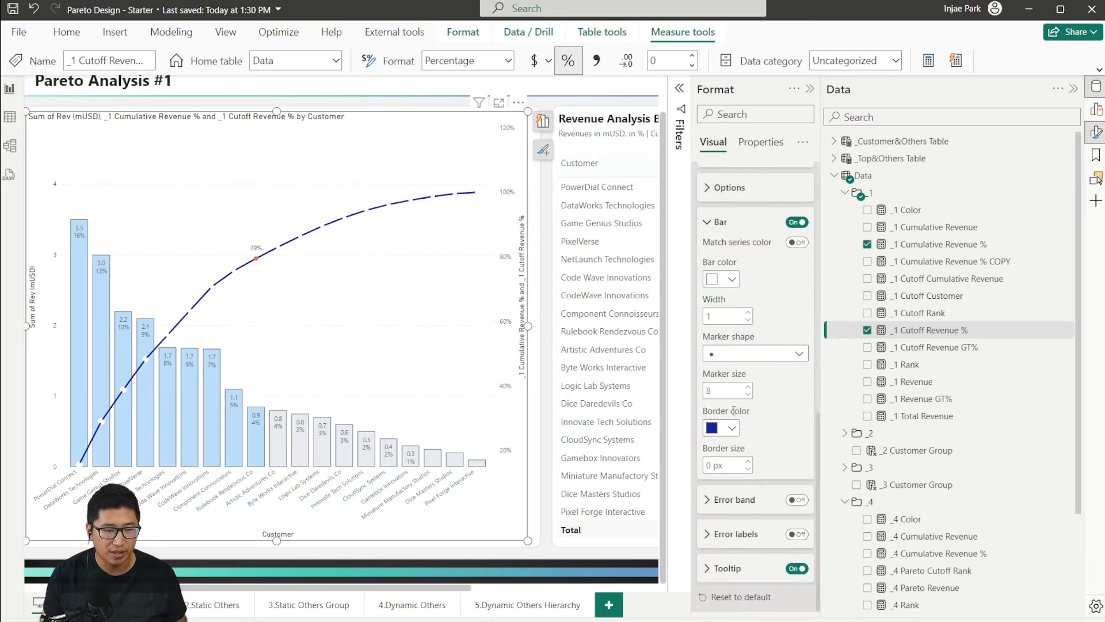
click(747, 389)
click(748, 389)
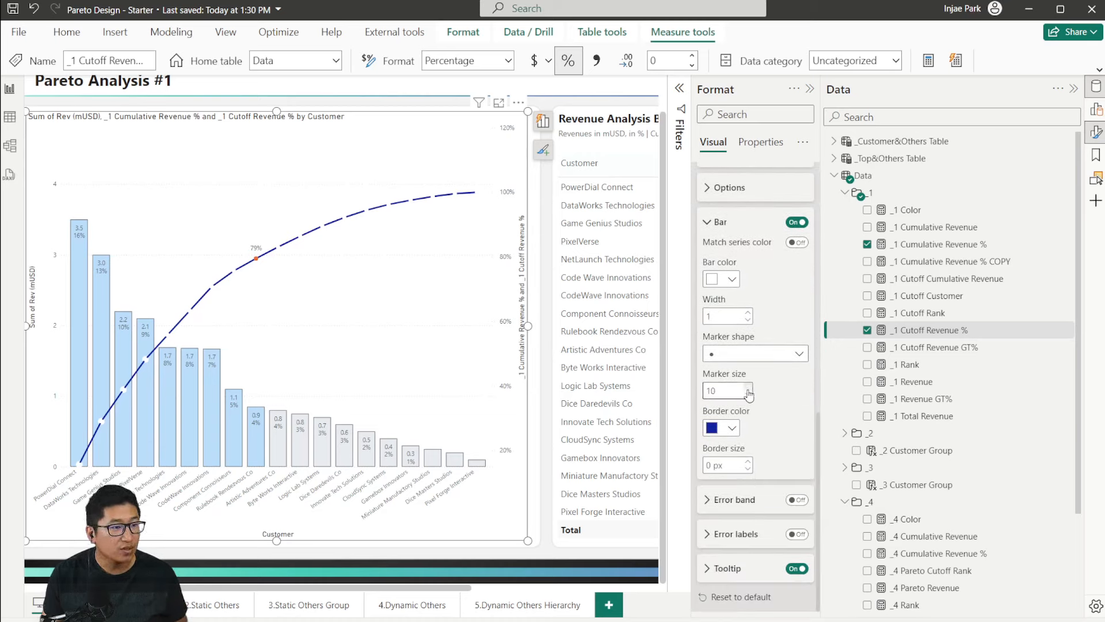
click(748, 461)
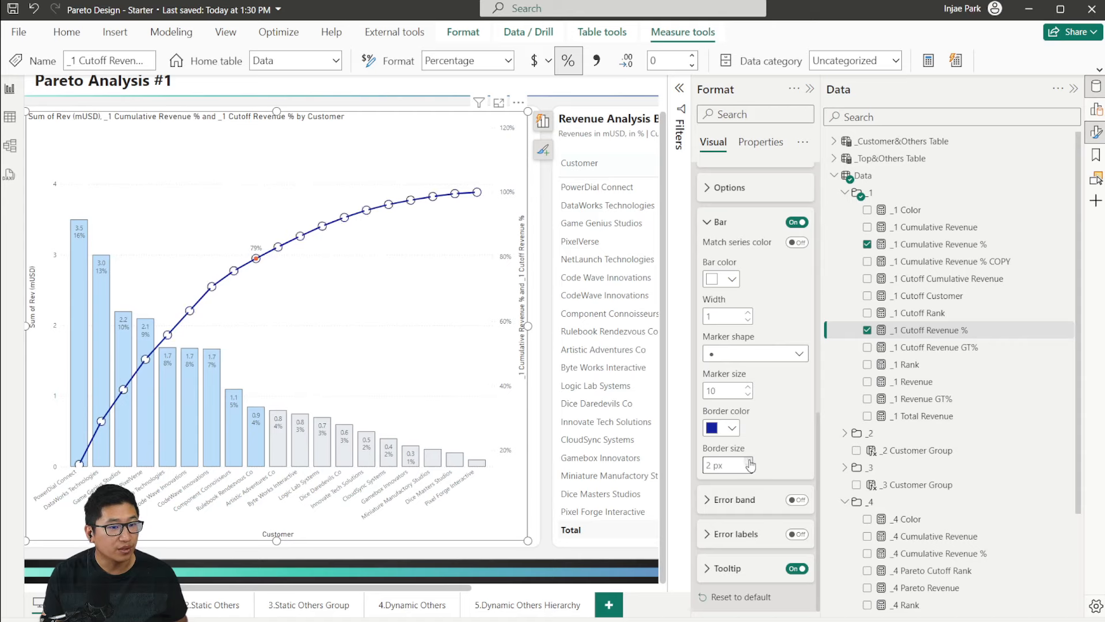
click(748, 395)
click(748, 395)
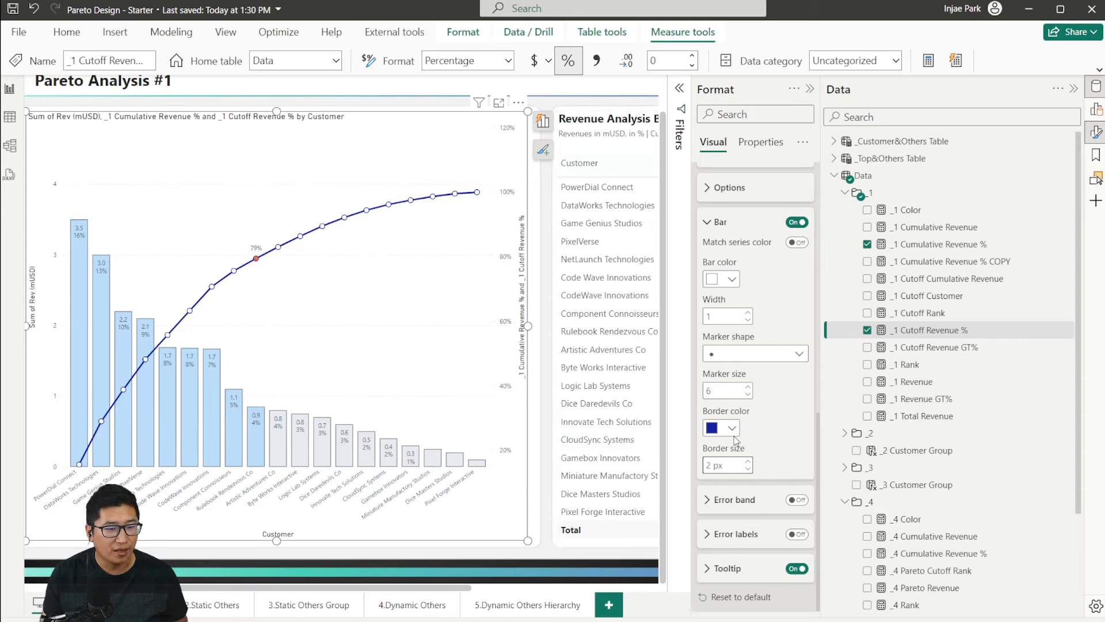
click(747, 386)
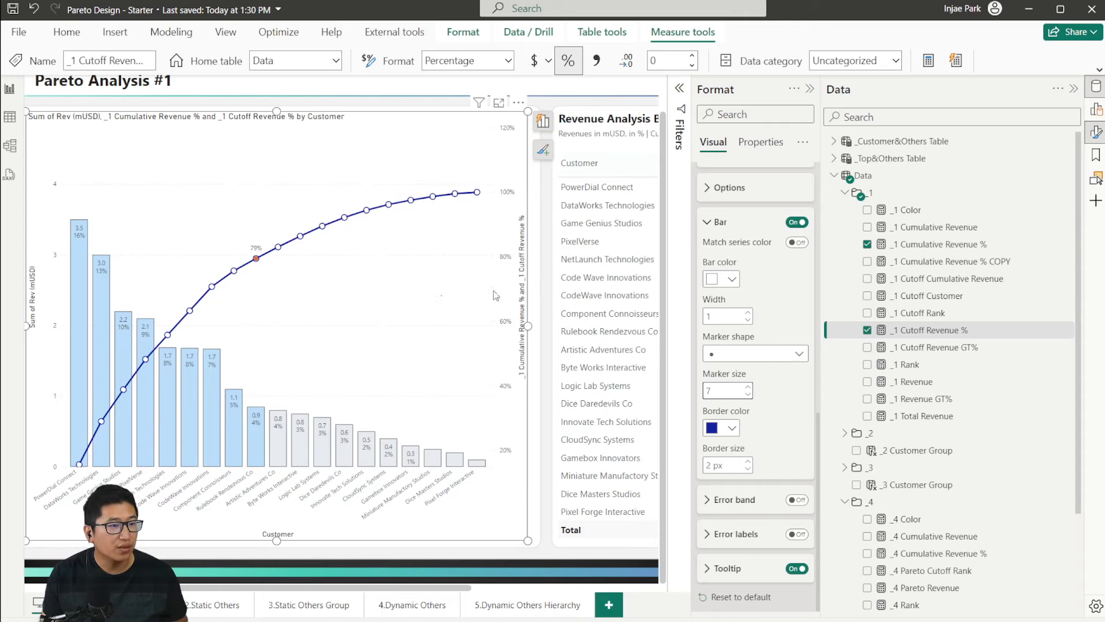
Step: Recolor the _1 Cutoff Revenue % marker to dark blue #12239E and set its size to 8 px
scroll(748, 302, up, 10)
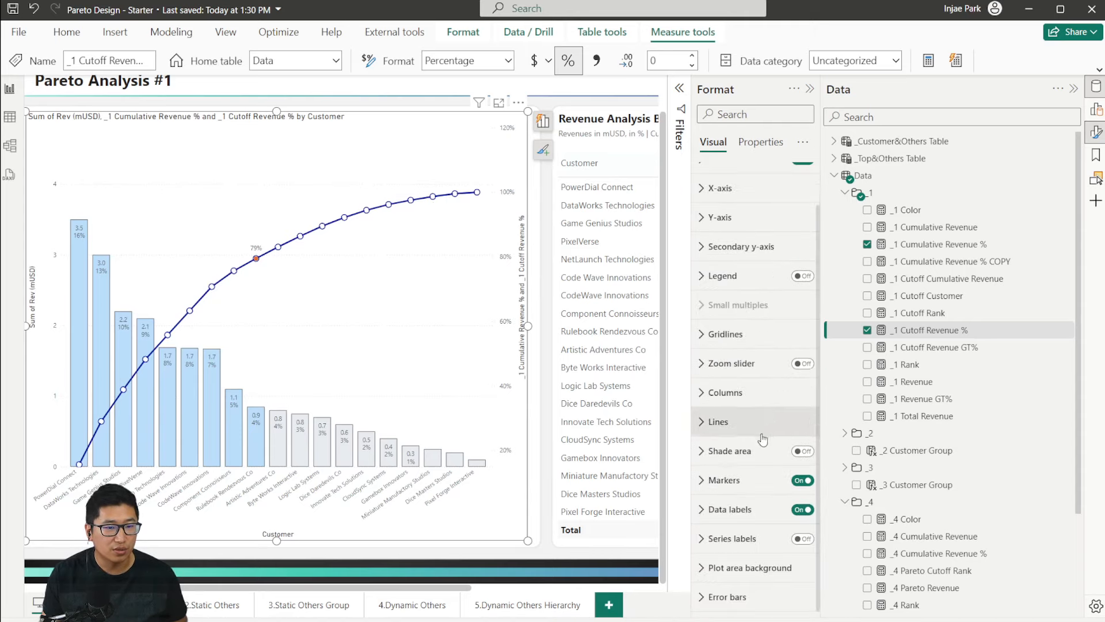
click(763, 482)
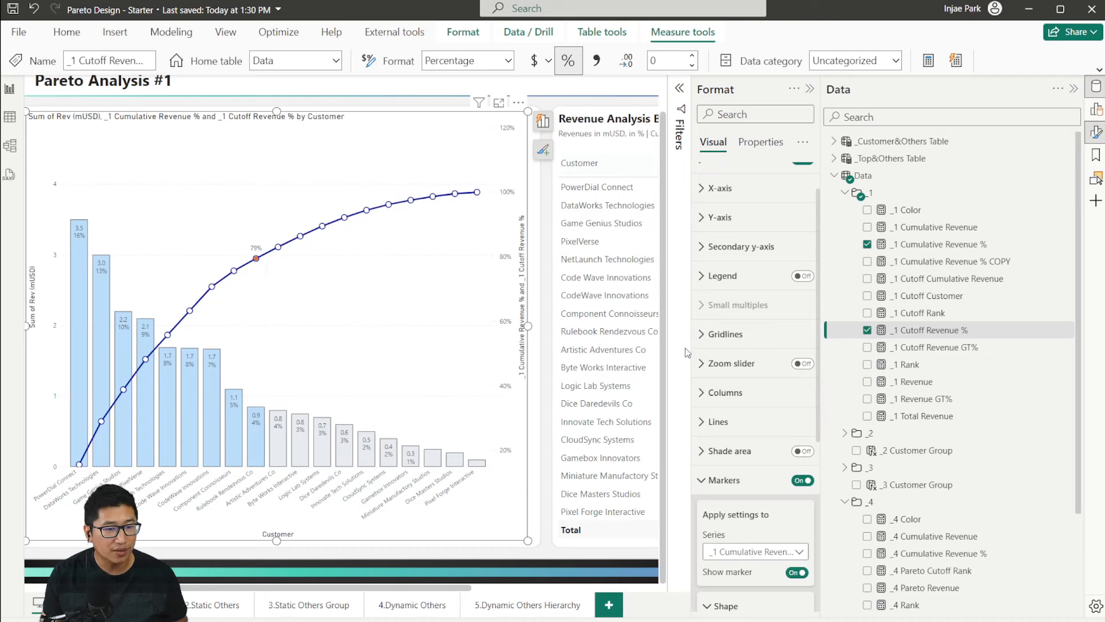
scroll(760, 420, down, 3)
click(763, 410)
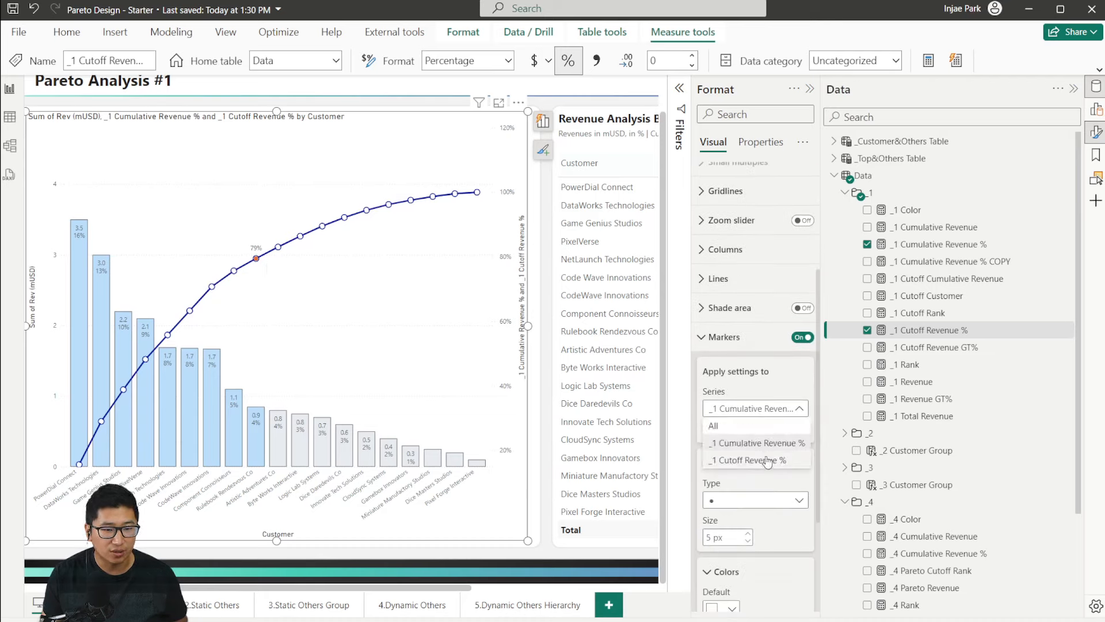
click(767, 461)
scroll(760, 460, down, 3)
click(730, 466)
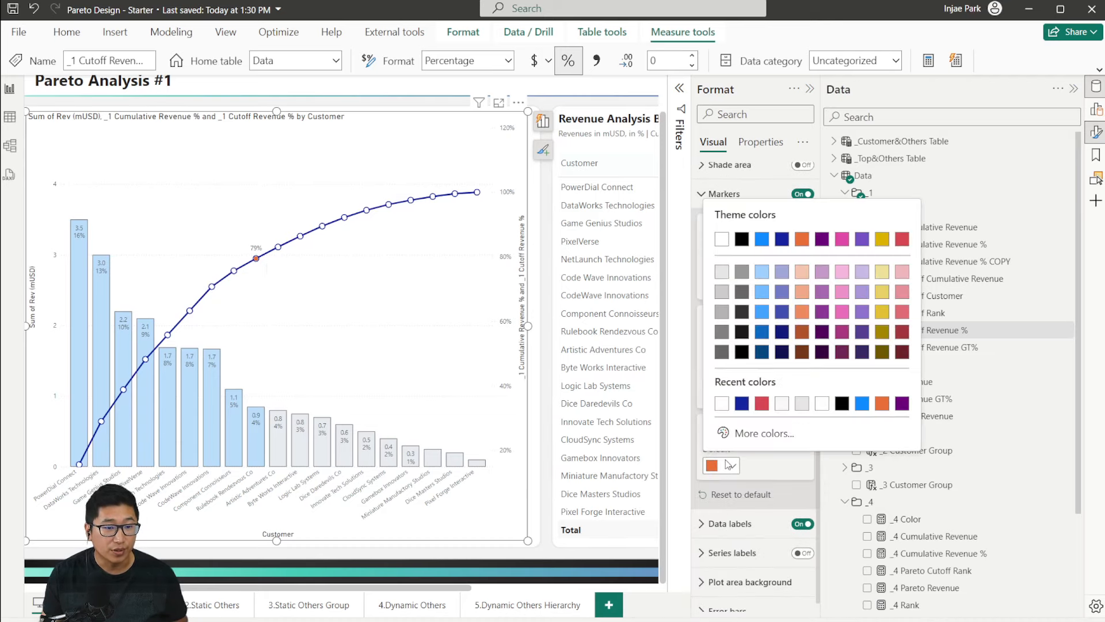
click(741, 403)
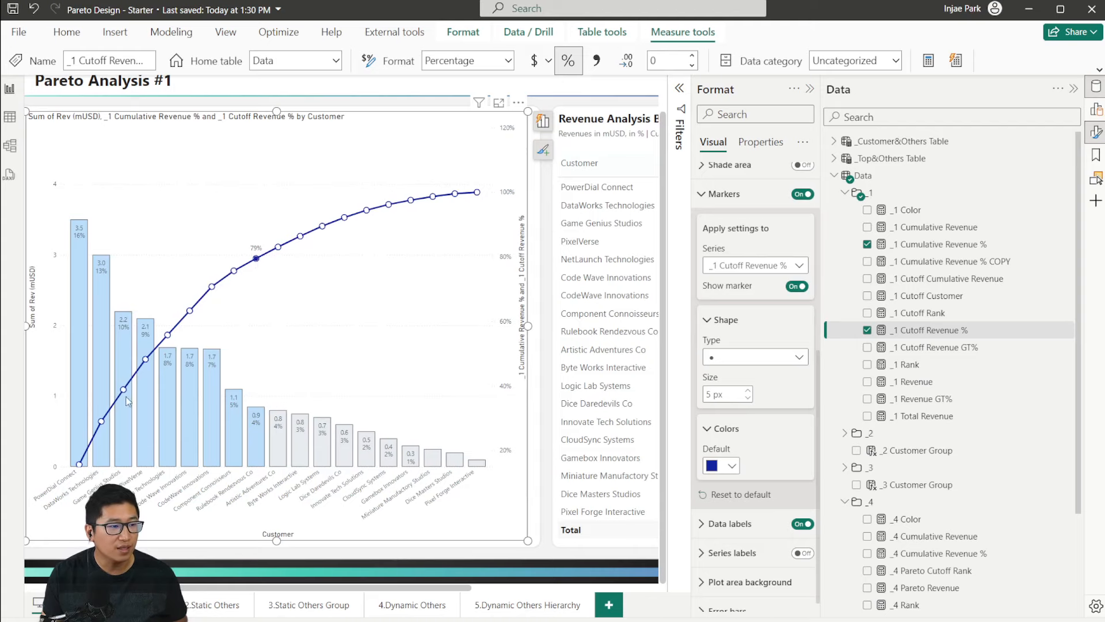
click(747, 390)
click(748, 390)
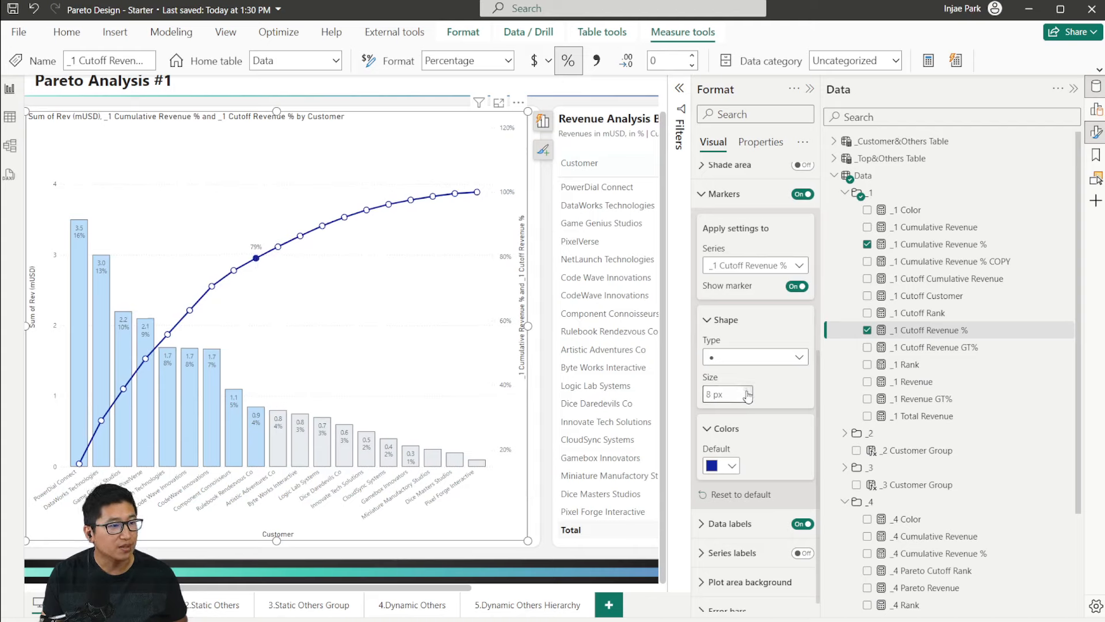
click(747, 391)
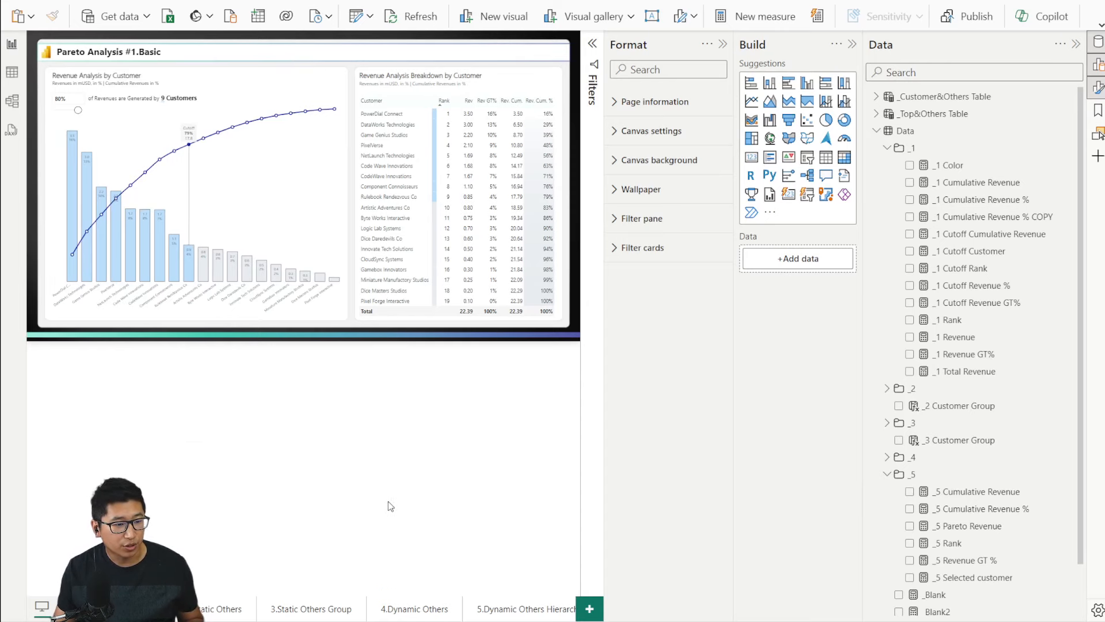
Step: Switch to the Pareto Design - Starter report and review the error bar options of the _1 Cutoff Revenue % series
click(229, 594)
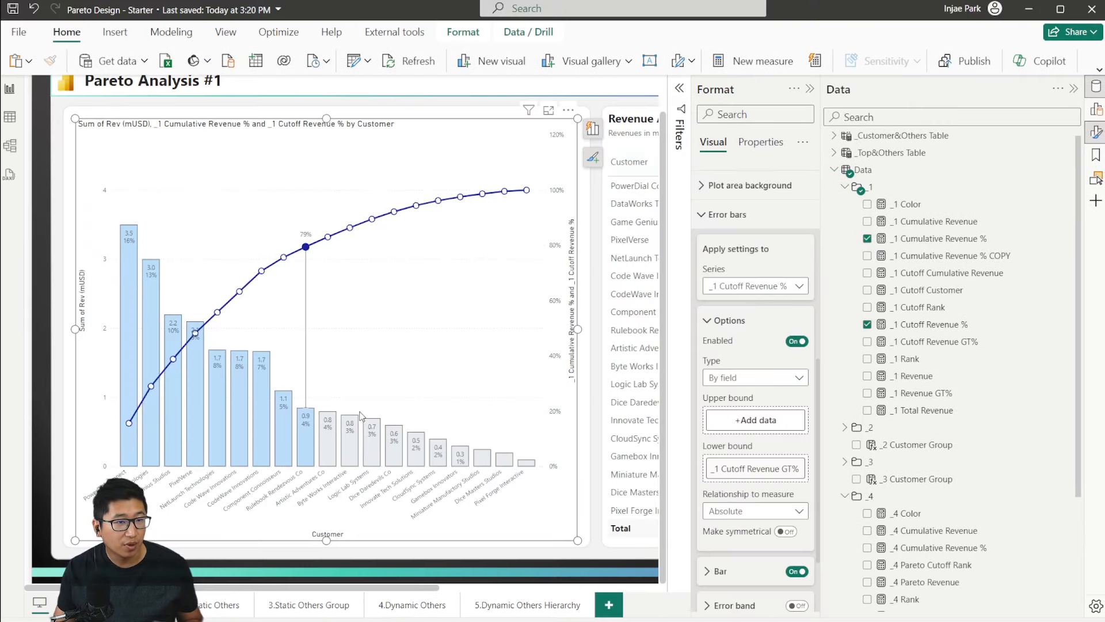
click(773, 285)
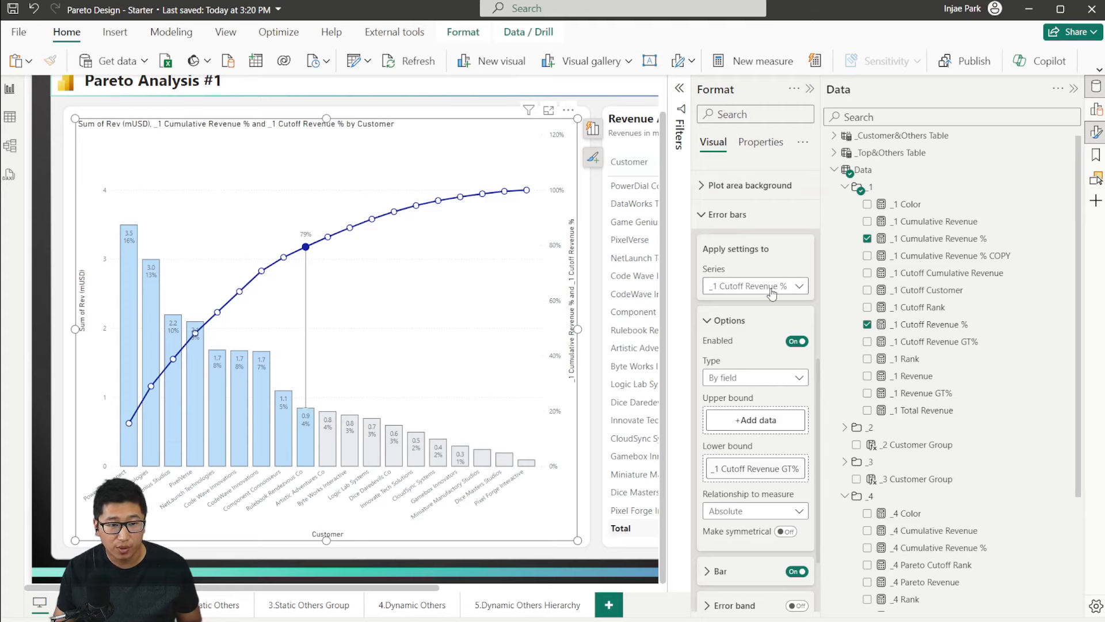
click(776, 320)
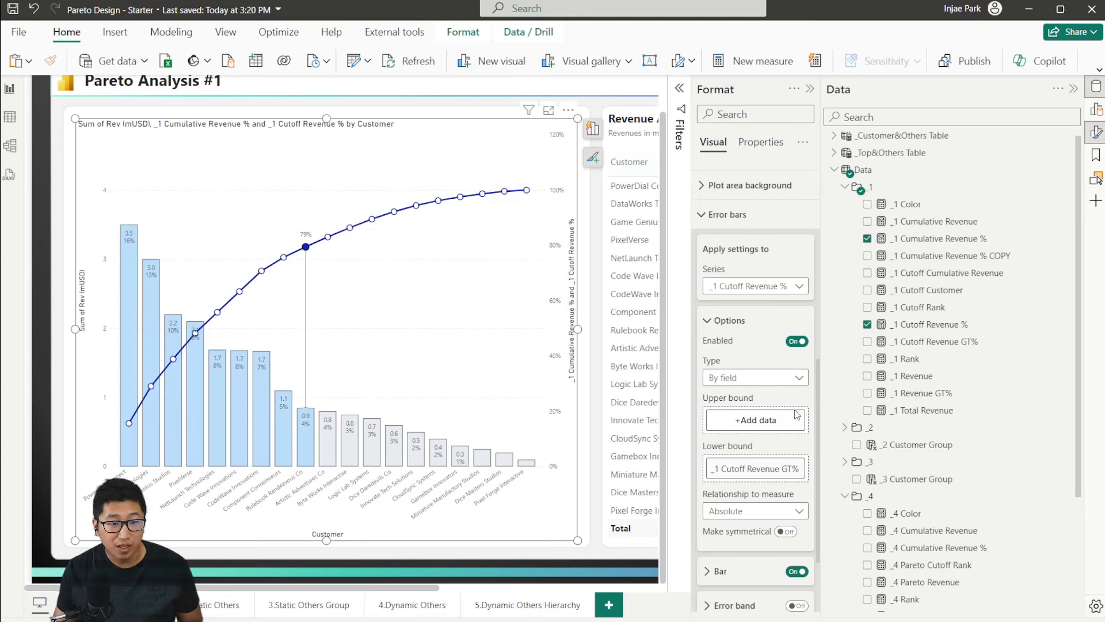
Step: Examine the formulas of the _1 Cutoff Revenue % and _1 Cutoff Revenue GT% measures, including the division by 4, and close the formula editor
click(913, 326)
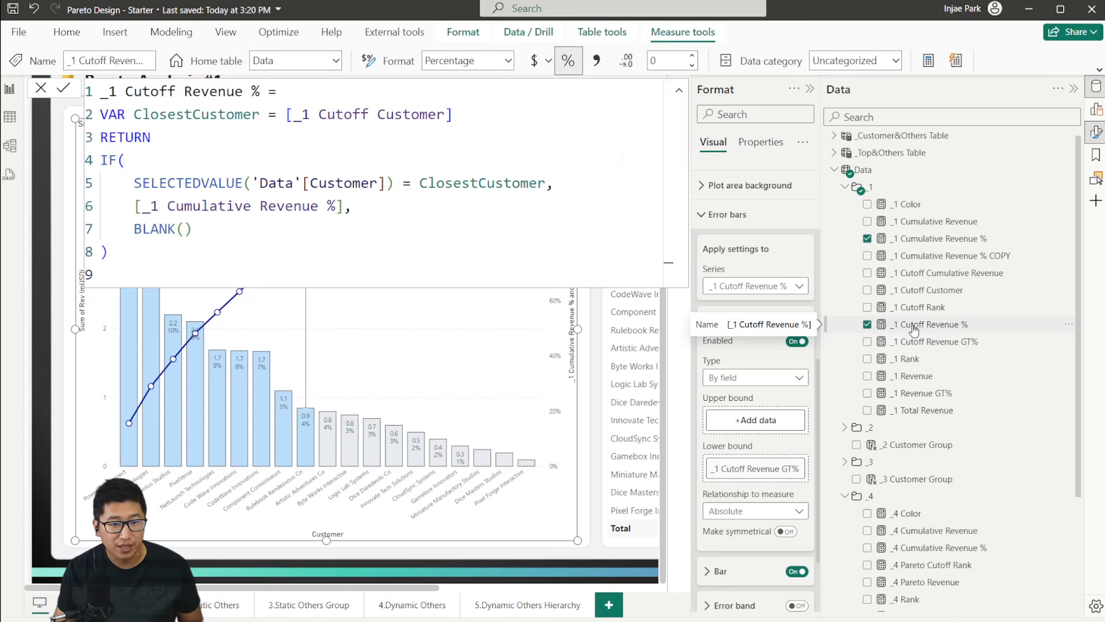
click(924, 342)
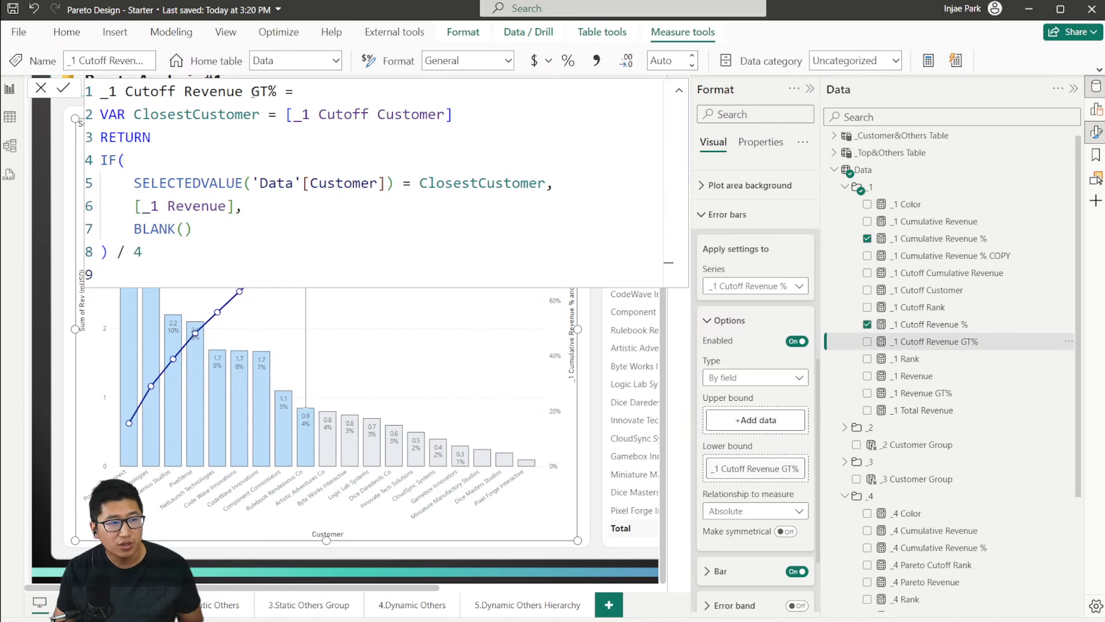
click(393, 209)
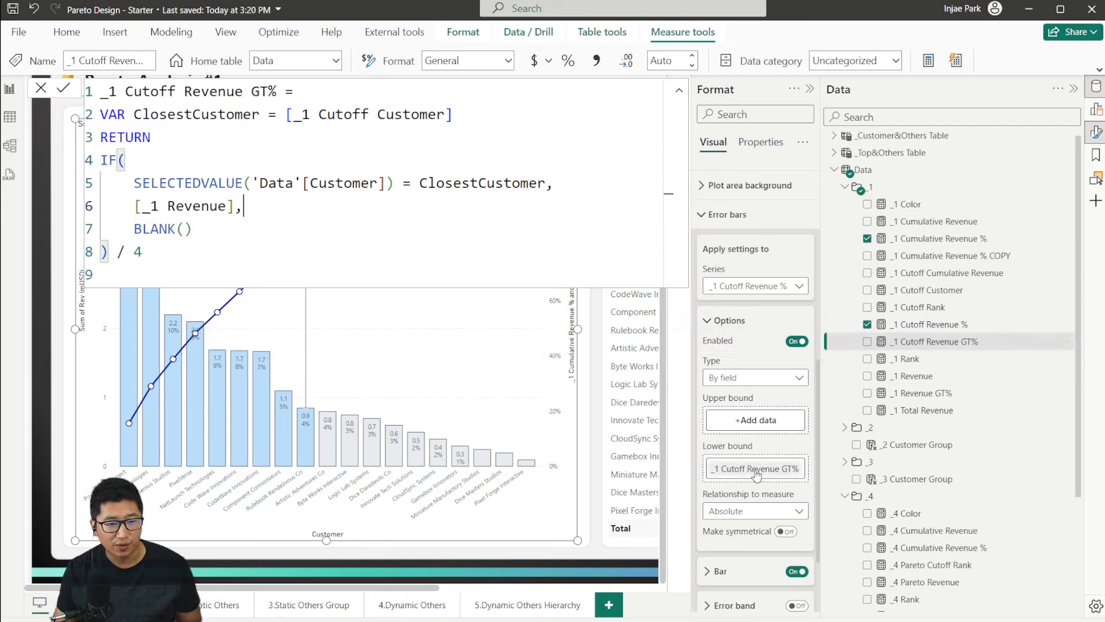
drag(143, 252, 115, 252)
click(41, 87)
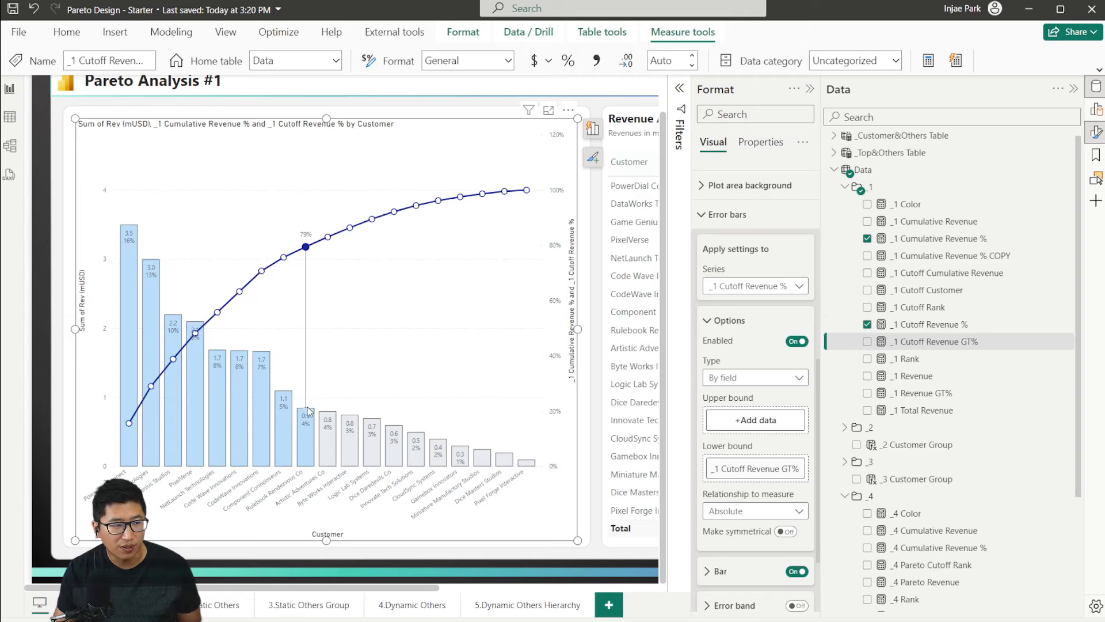
Step: Inspect the minimum and maximum range settings of the Y-axis and the secondary y-axis
click(769, 220)
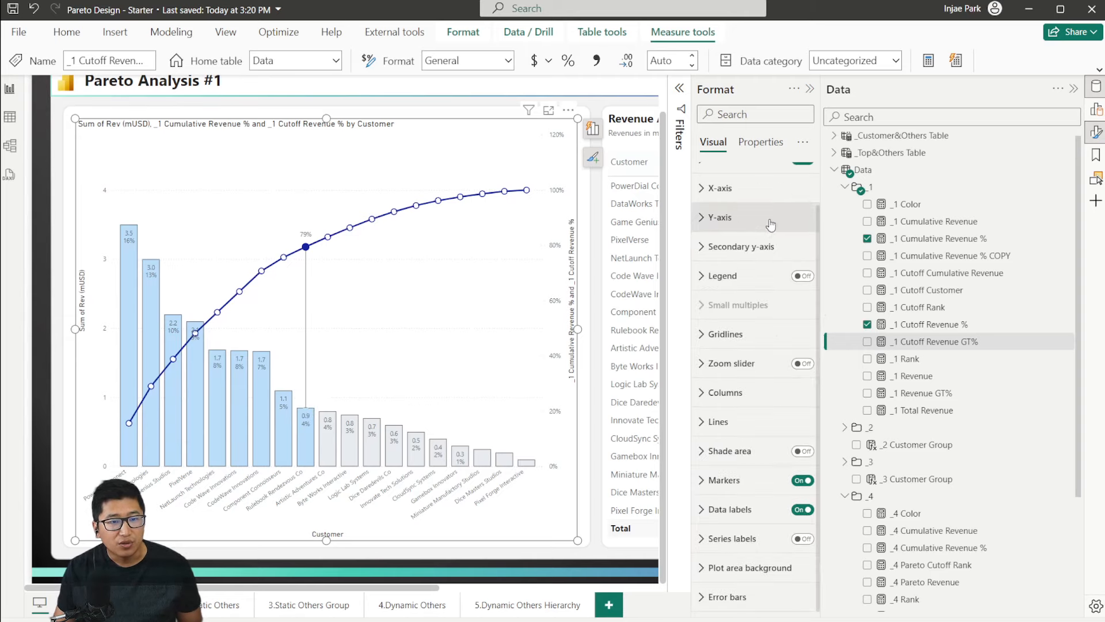
scroll(770, 224, up, 2)
click(763, 265)
scroll(762, 276, down, 3)
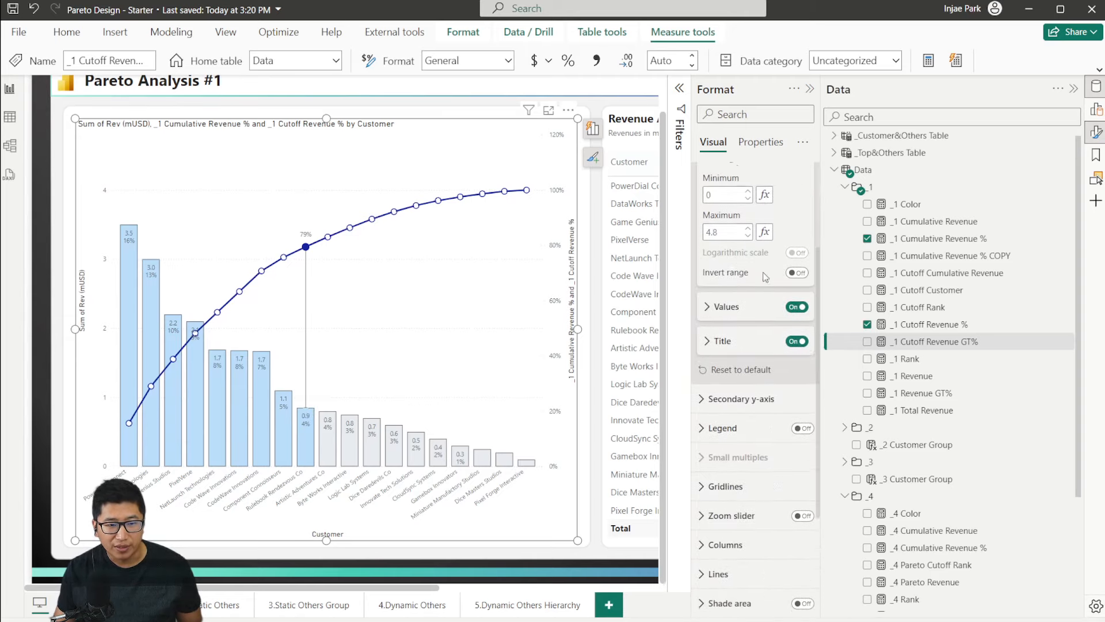
scroll(730, 320, up, 3)
click(725, 334)
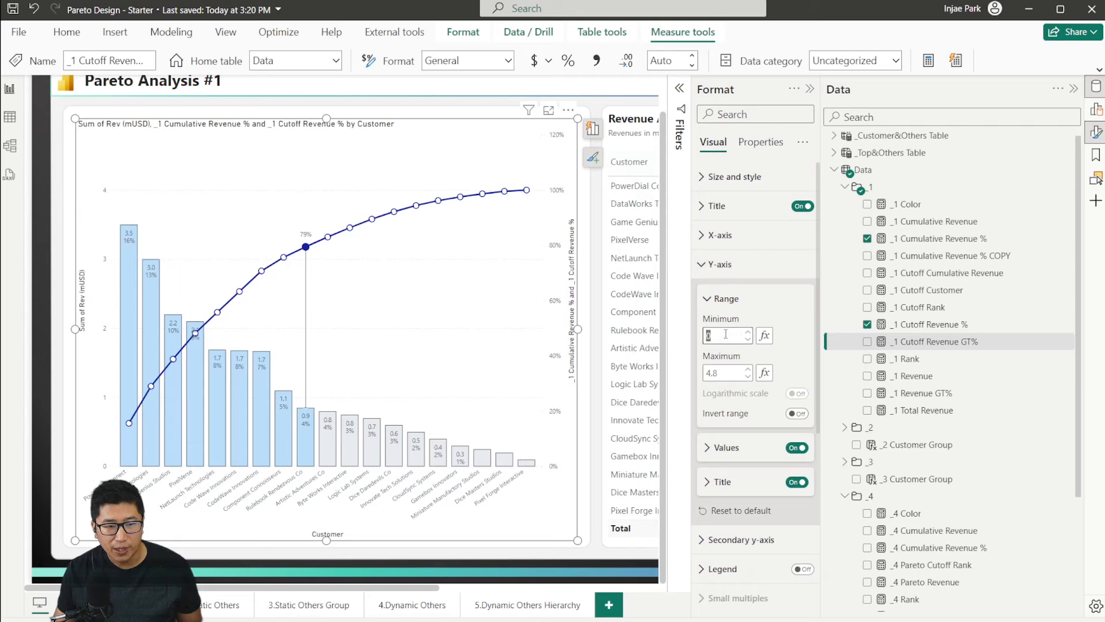
click(726, 266)
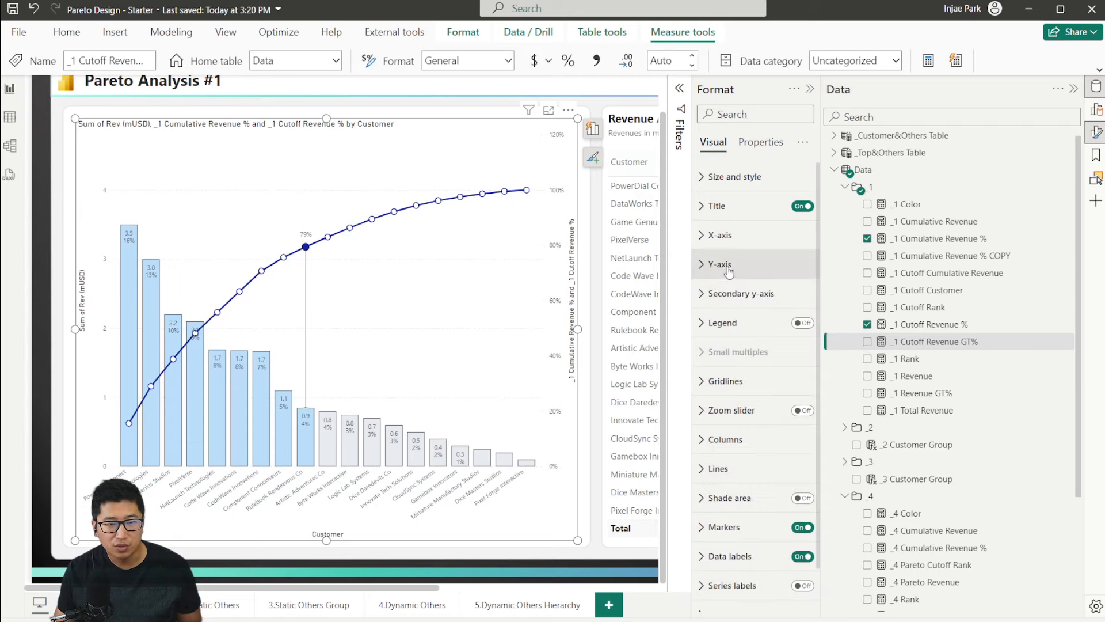
click(737, 295)
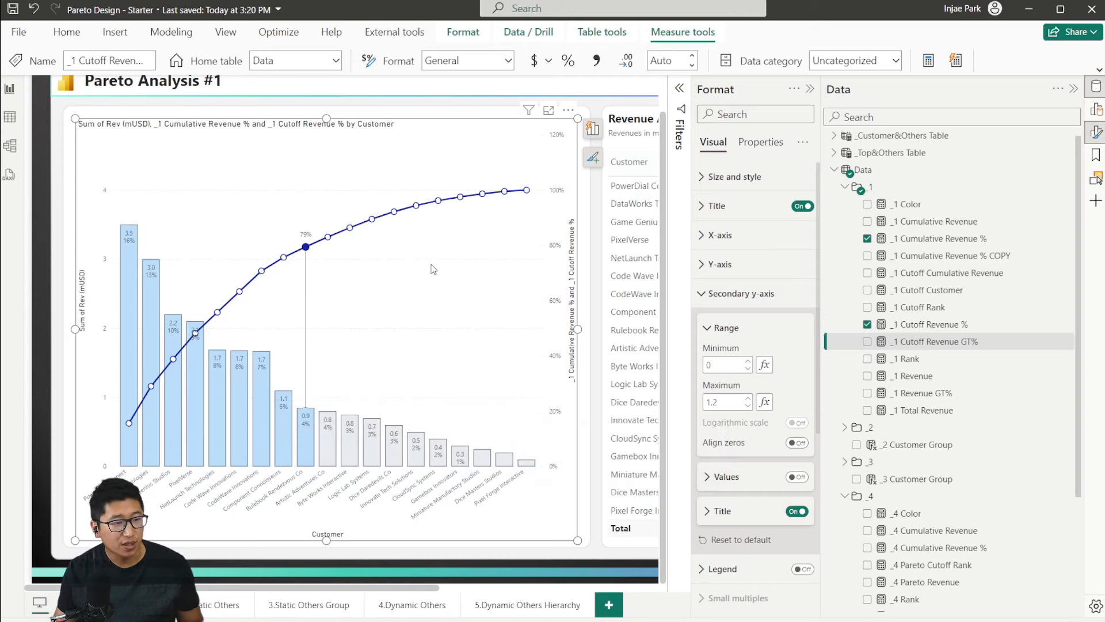
Step: Turn on the series-name title in the data labels of the _1 Cutoff Revenue % series
click(737, 291)
click(730, 556)
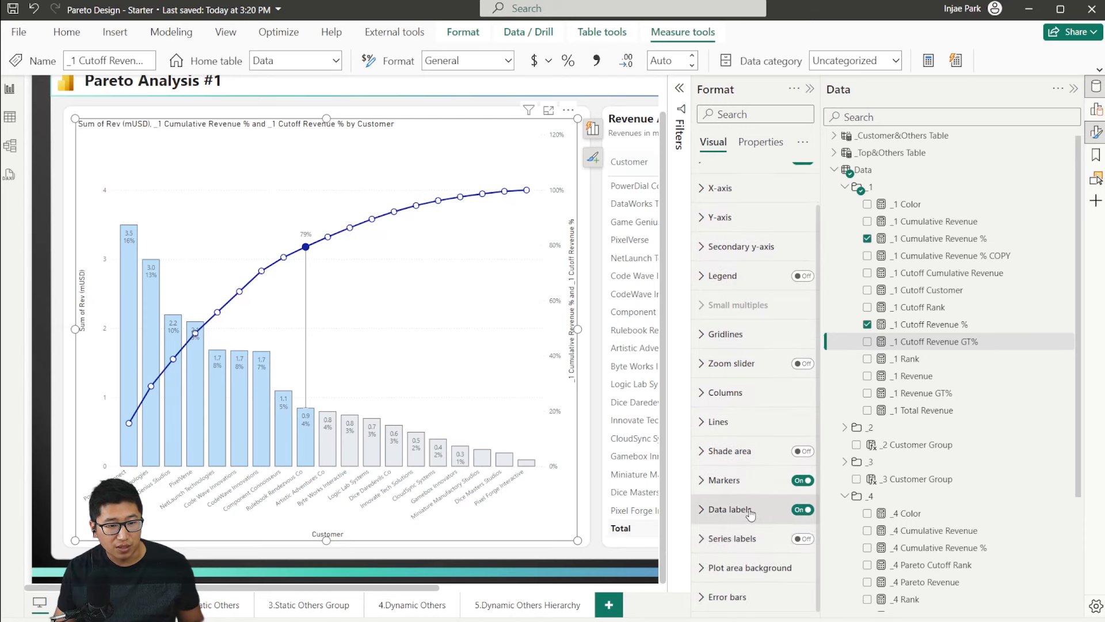
scroll(772, 437, down, 5)
click(759, 233)
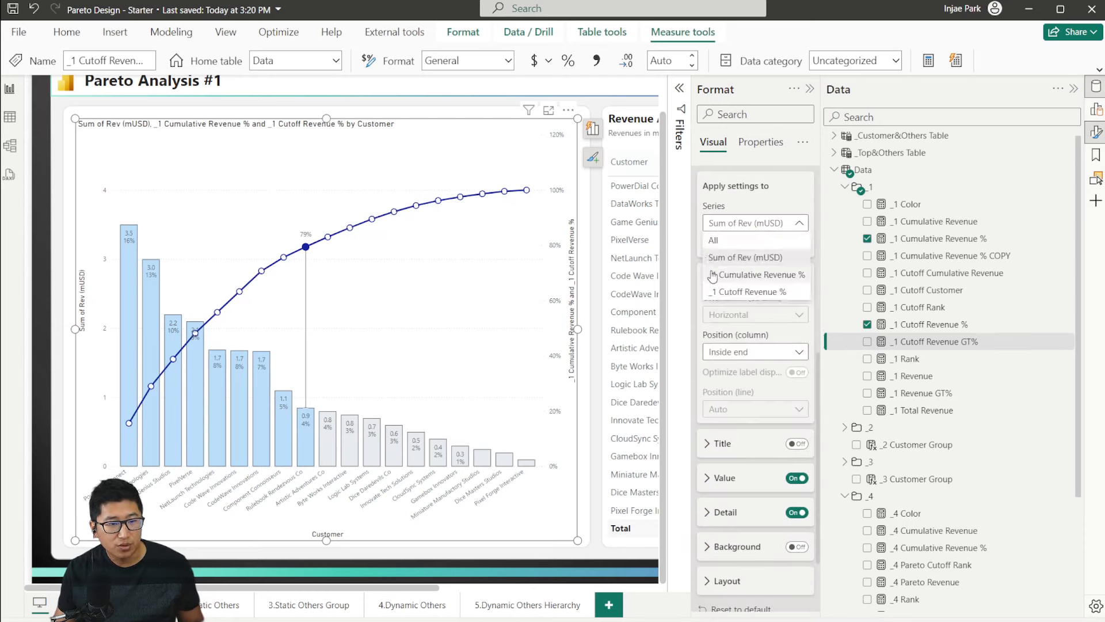
click(759, 292)
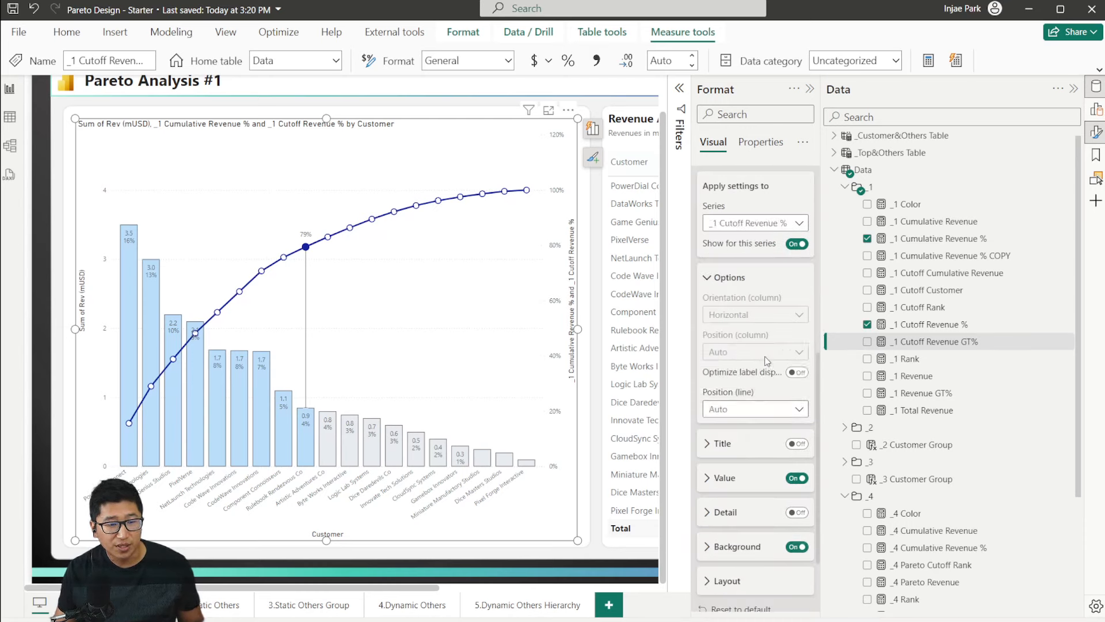
scroll(754, 391, down, 1)
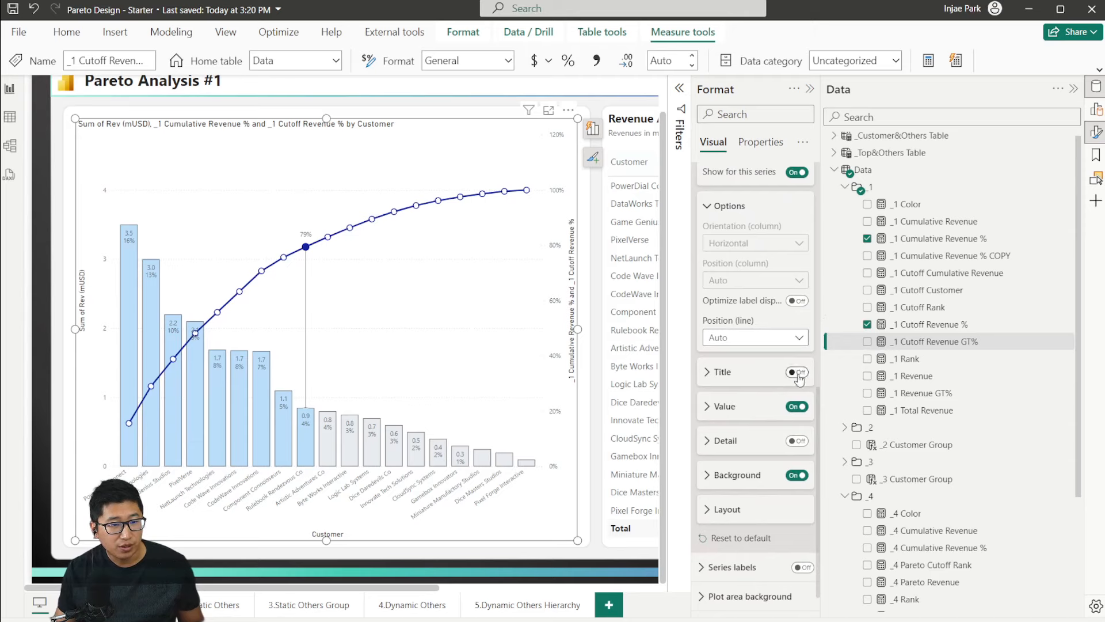
click(797, 371)
click(760, 373)
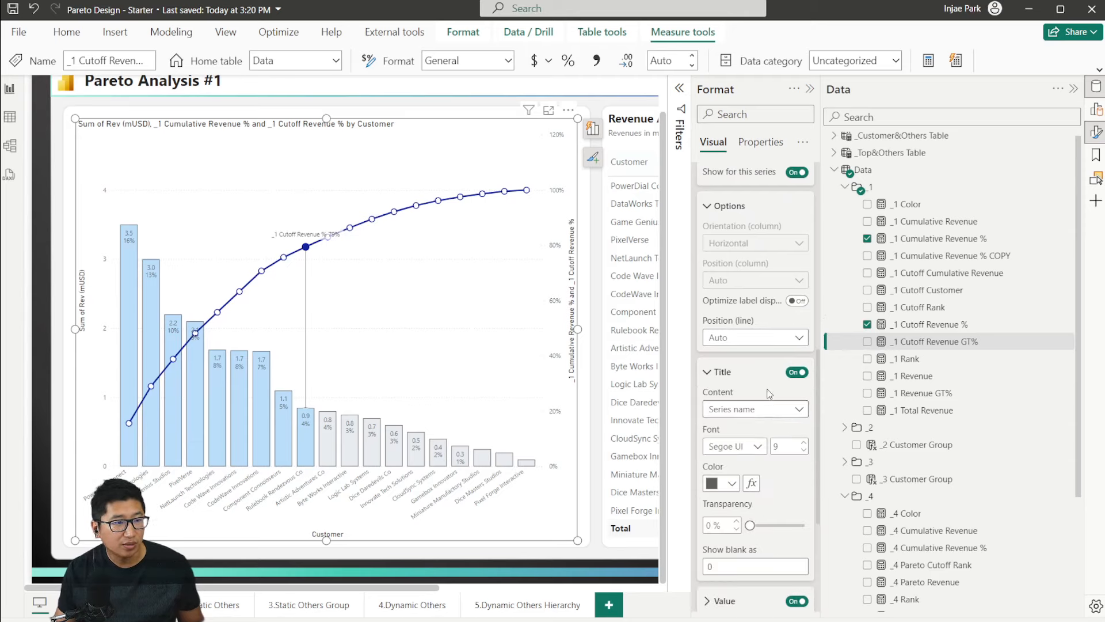
click(739, 372)
scroll(735, 371, down, 1)
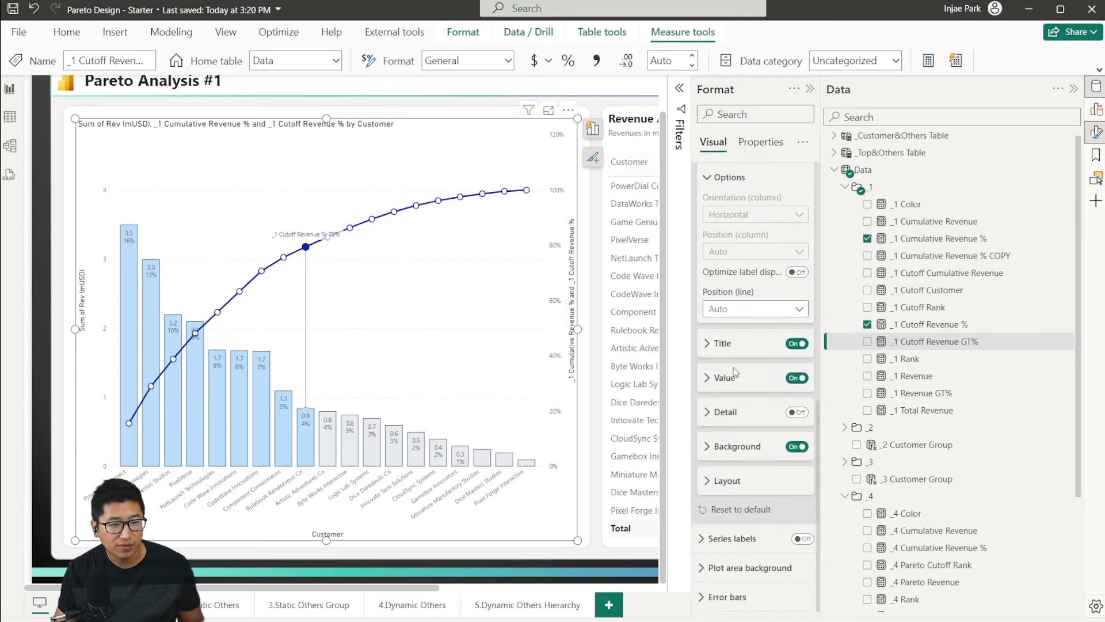
Step: Turn on the detail of the _1 Cutoff Revenue % data label and assign it the _1 Cutoff Cumulative Revenue measure
click(796, 412)
click(720, 412)
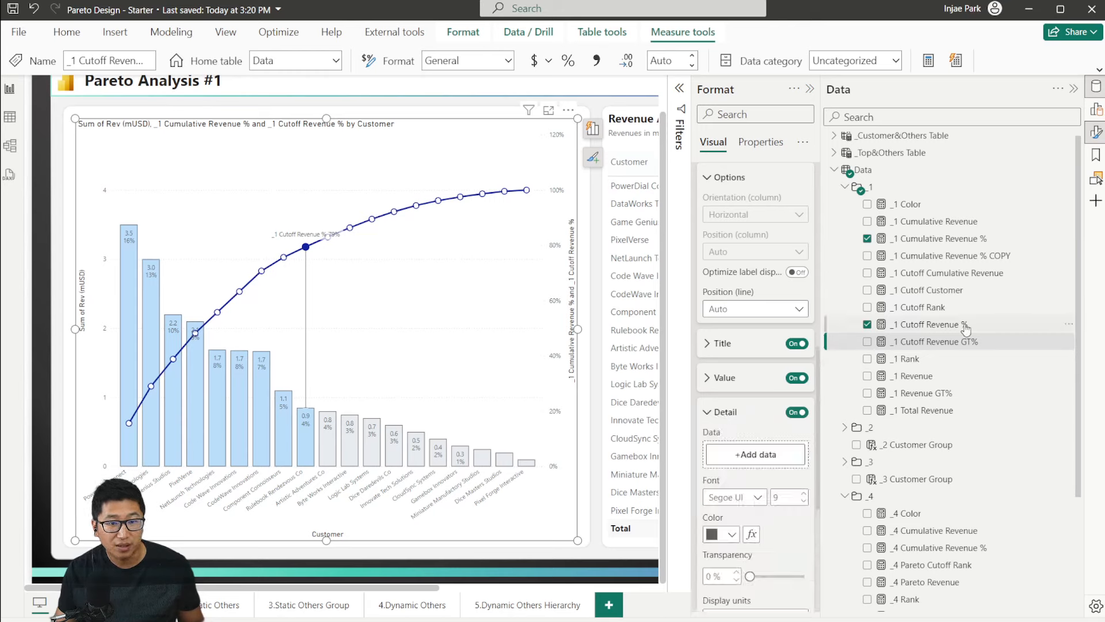
drag(965, 327, 759, 455)
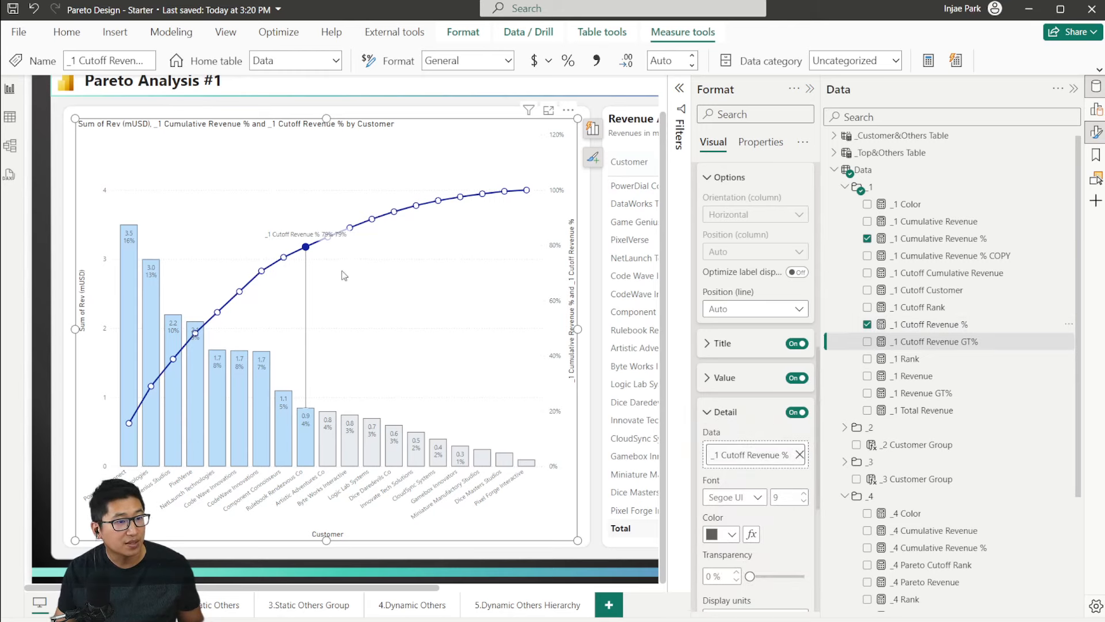
click(799, 455)
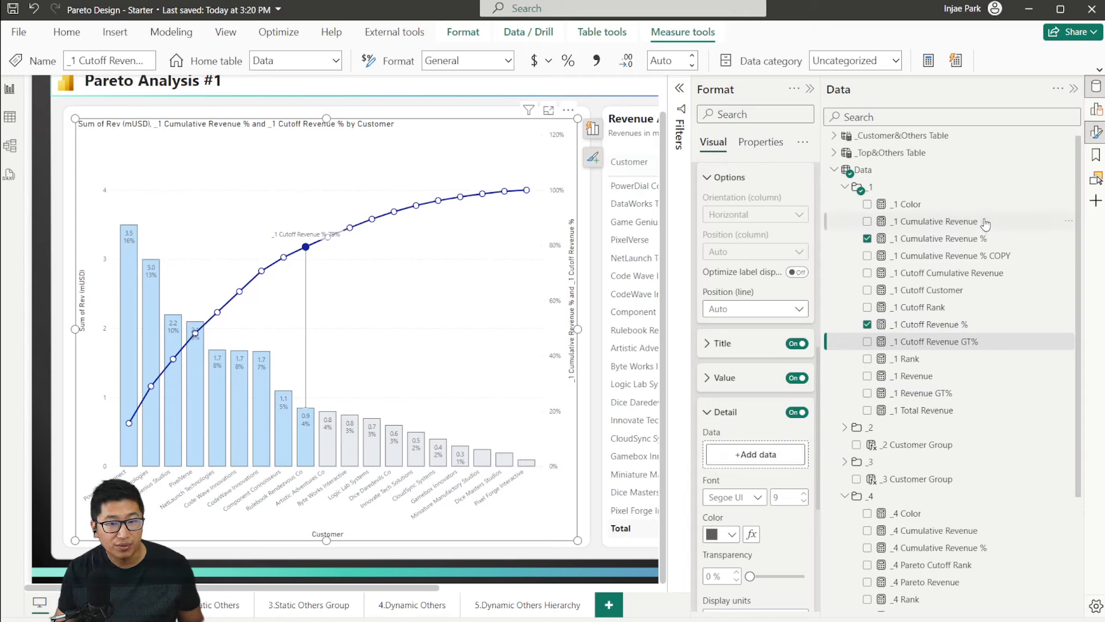
drag(981, 269, 751, 440)
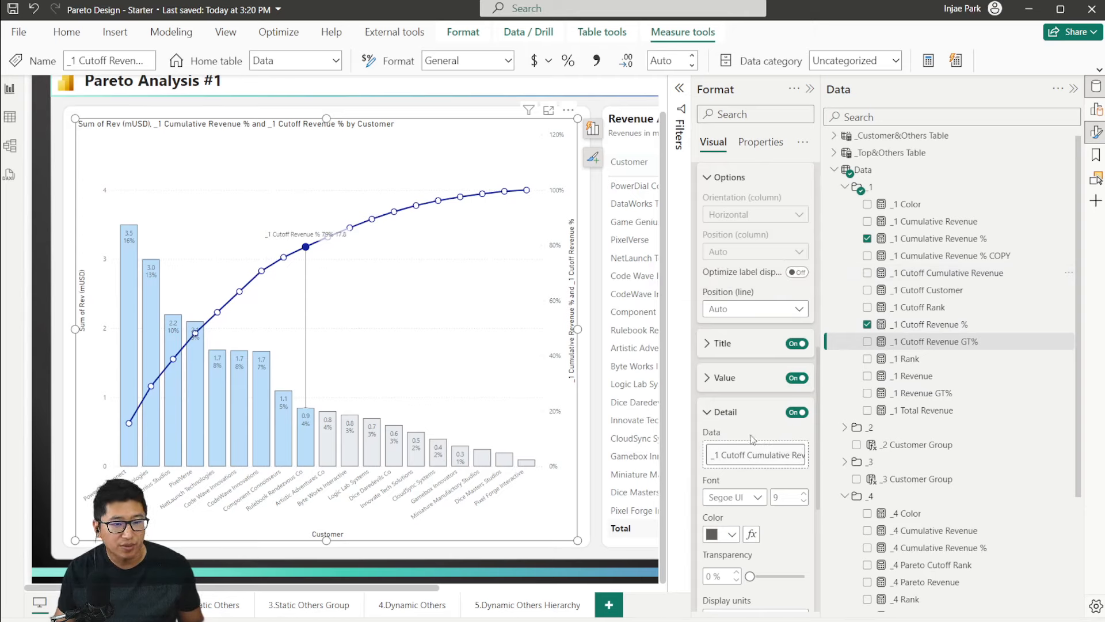
click(733, 416)
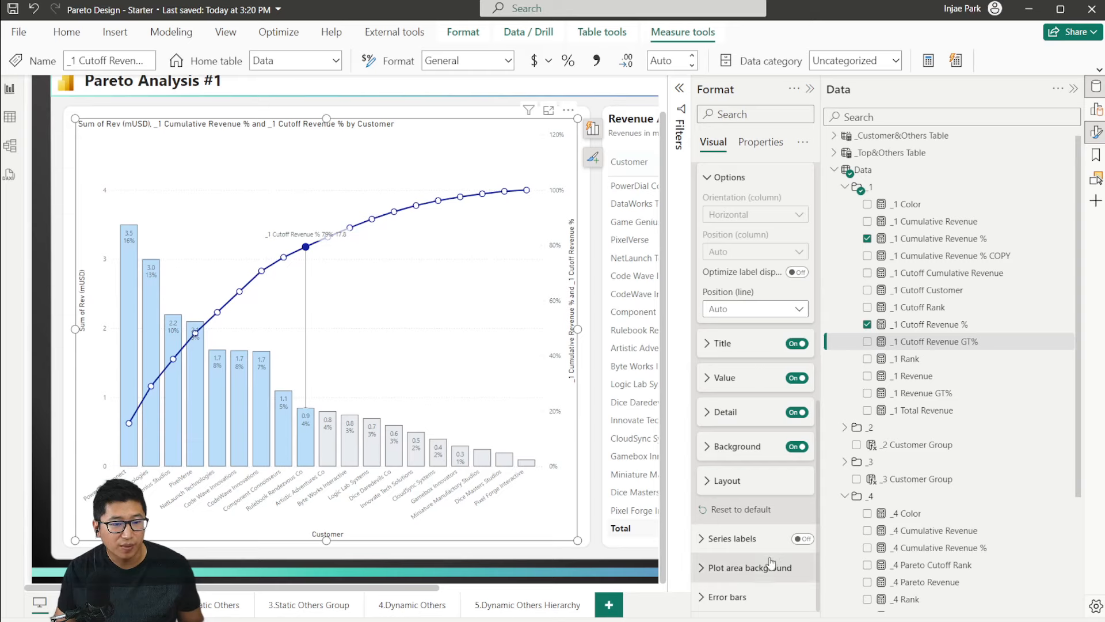
Step: Set the cutoff data label's layout to Multi-line and give its background a light gray color with 64% transparency
click(751, 482)
click(758, 485)
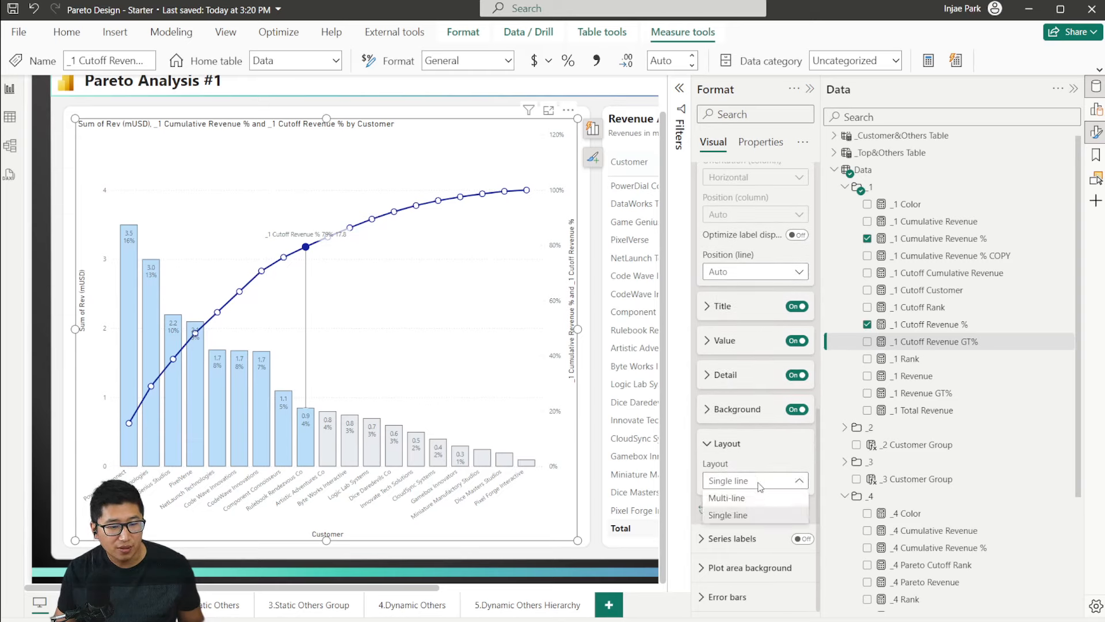
click(751, 498)
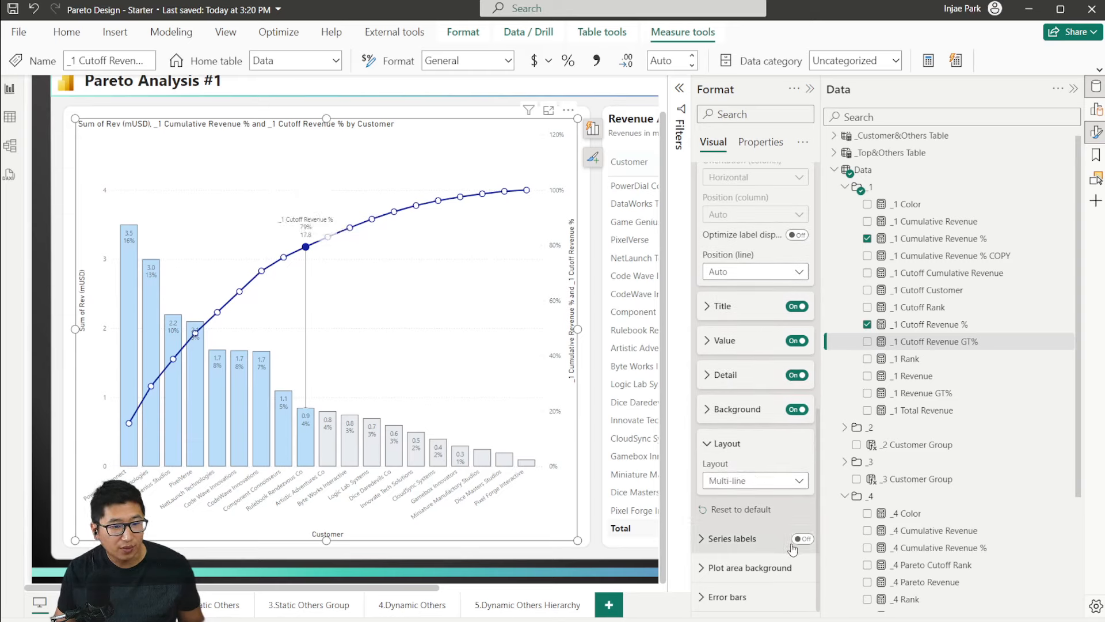
click(748, 410)
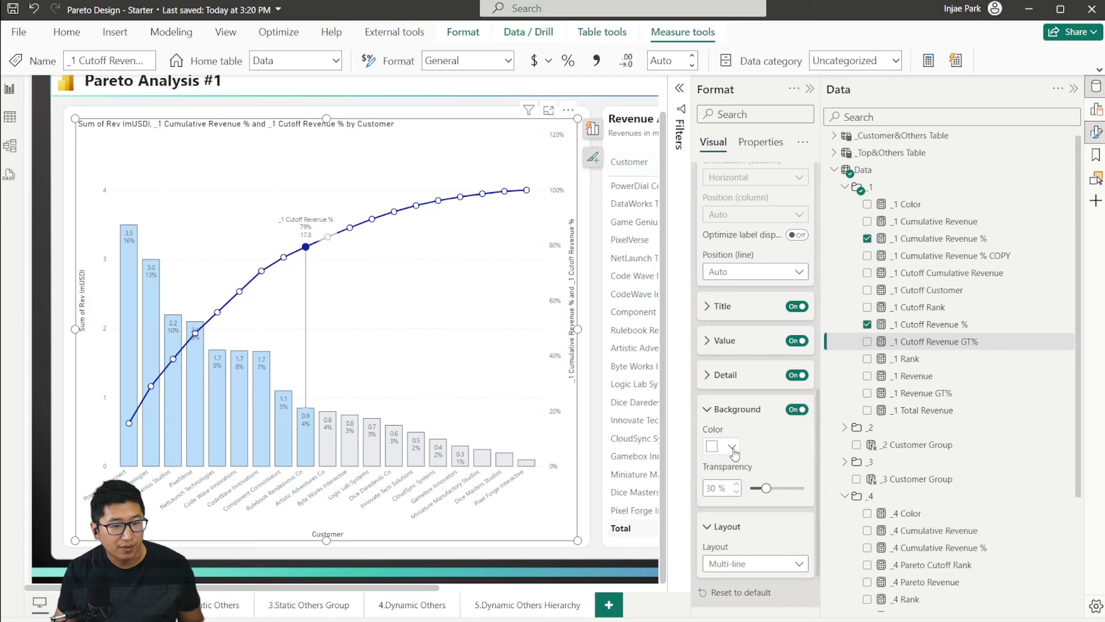
click(730, 448)
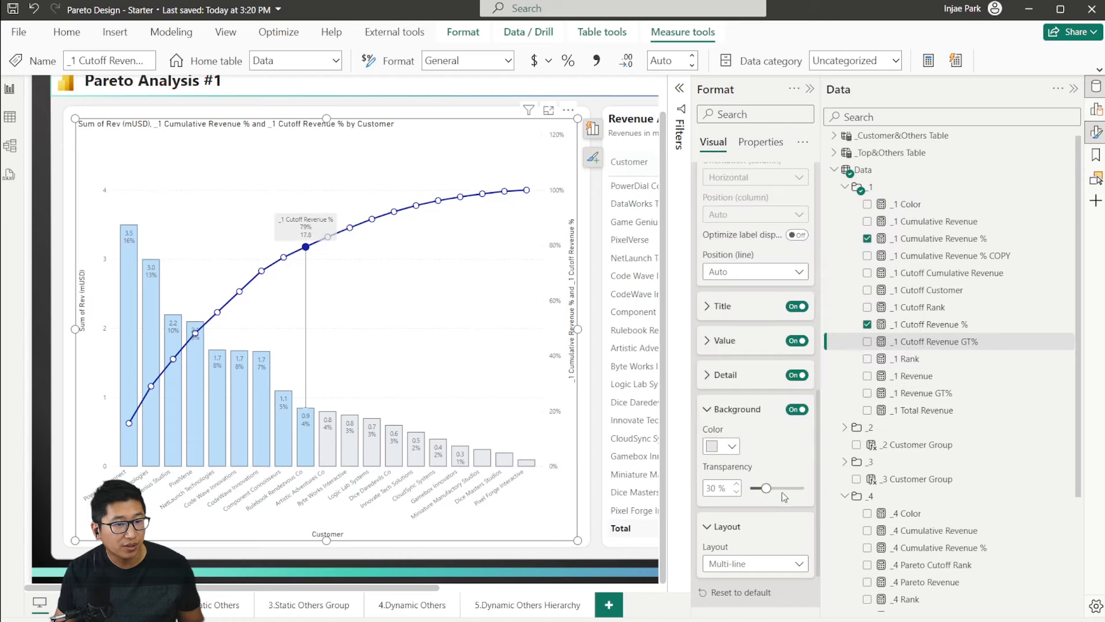
mouse_move(766, 488)
mouse_down()
mouse_move(793, 488)
mouse_move(783, 488)
mouse_up()
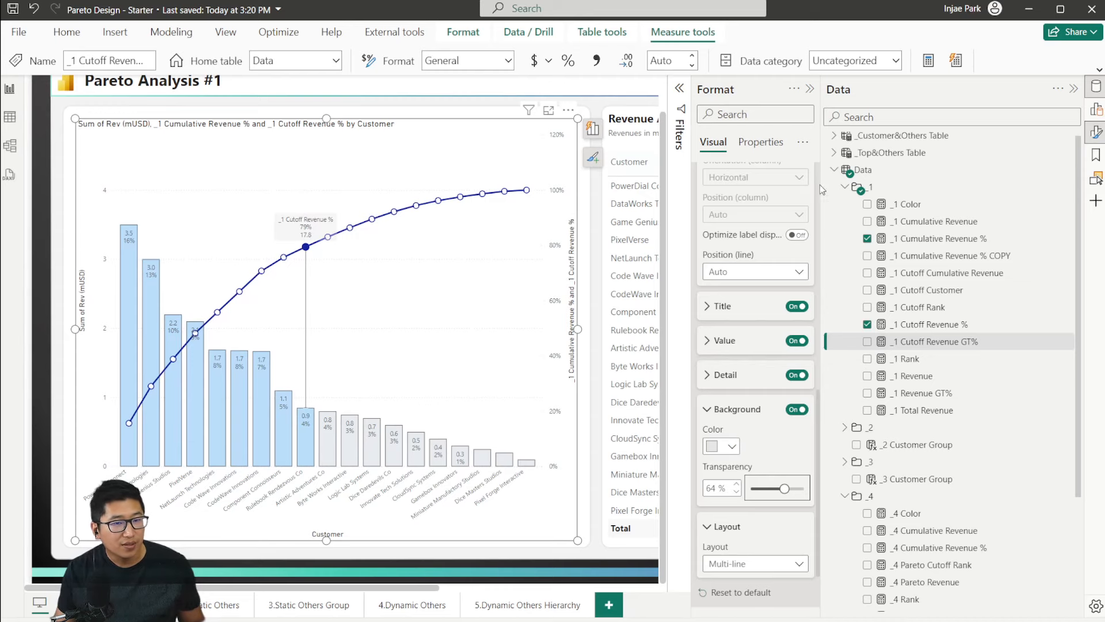
Step: Rename the _1 Cutoff Revenue % field on the chart's line y-axis to Cutoff
click(1097, 109)
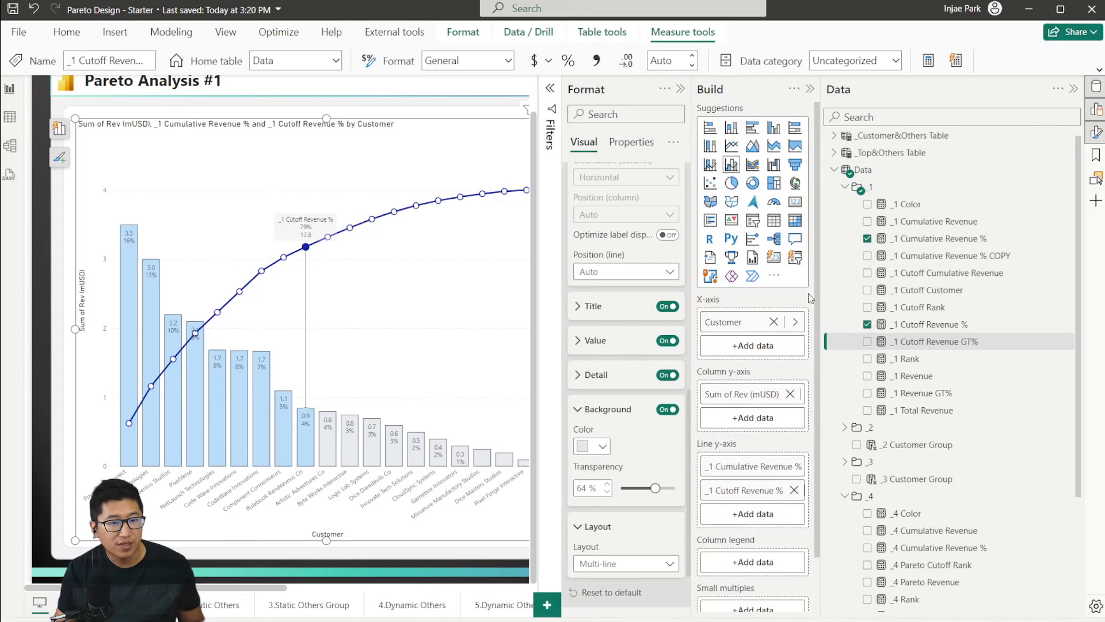
scroll(810, 297, down, 2)
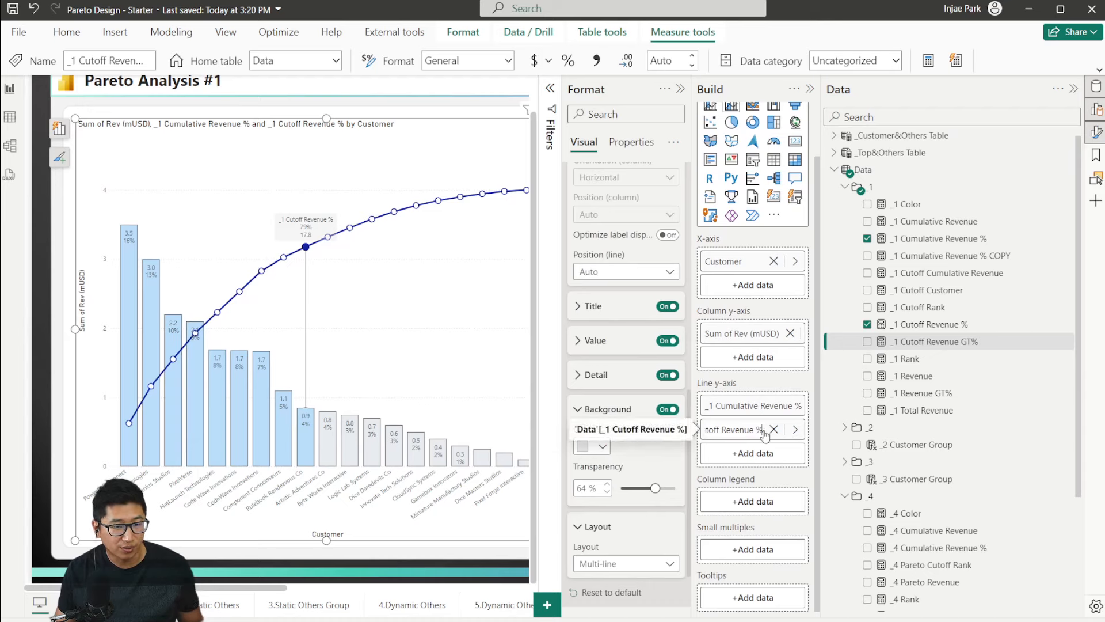
key(ctrl+a)
text(Cutof)
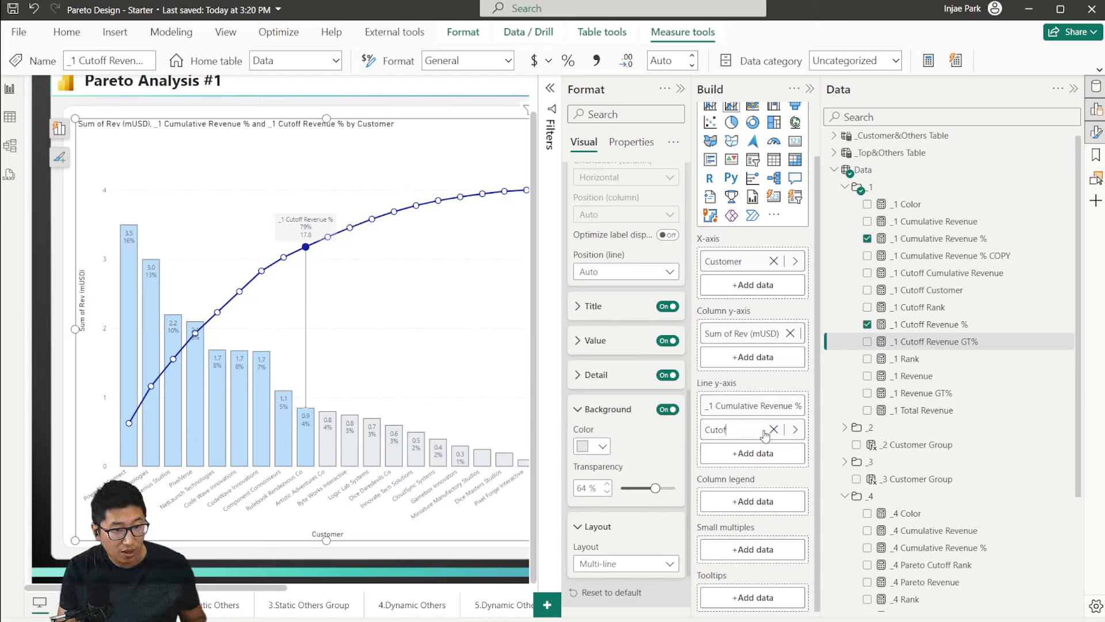
text(f)
key(Return)
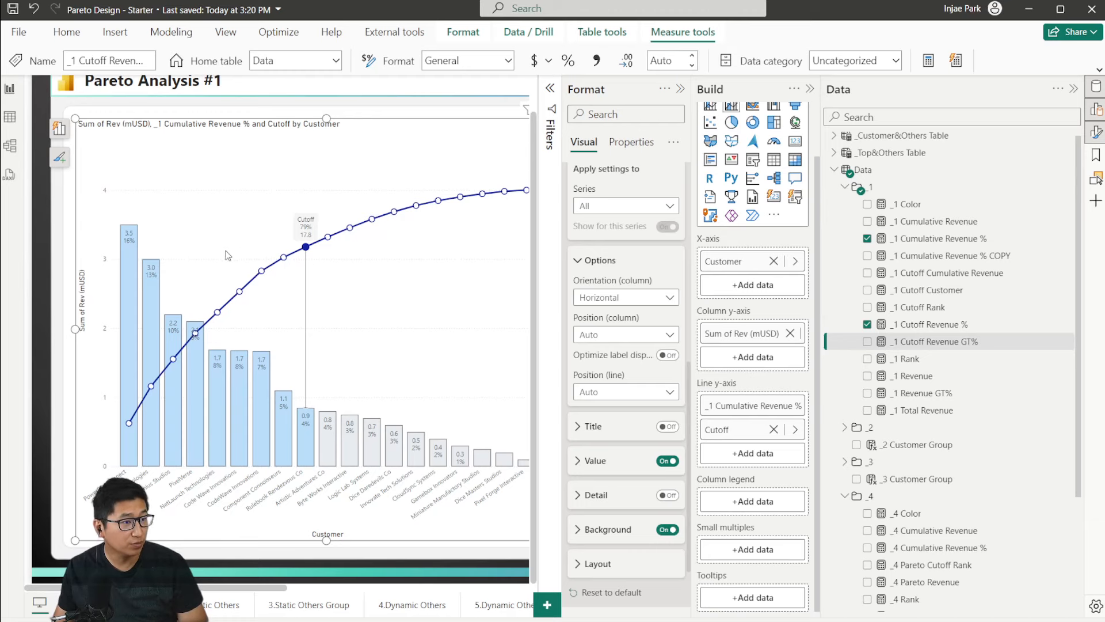
click(809, 90)
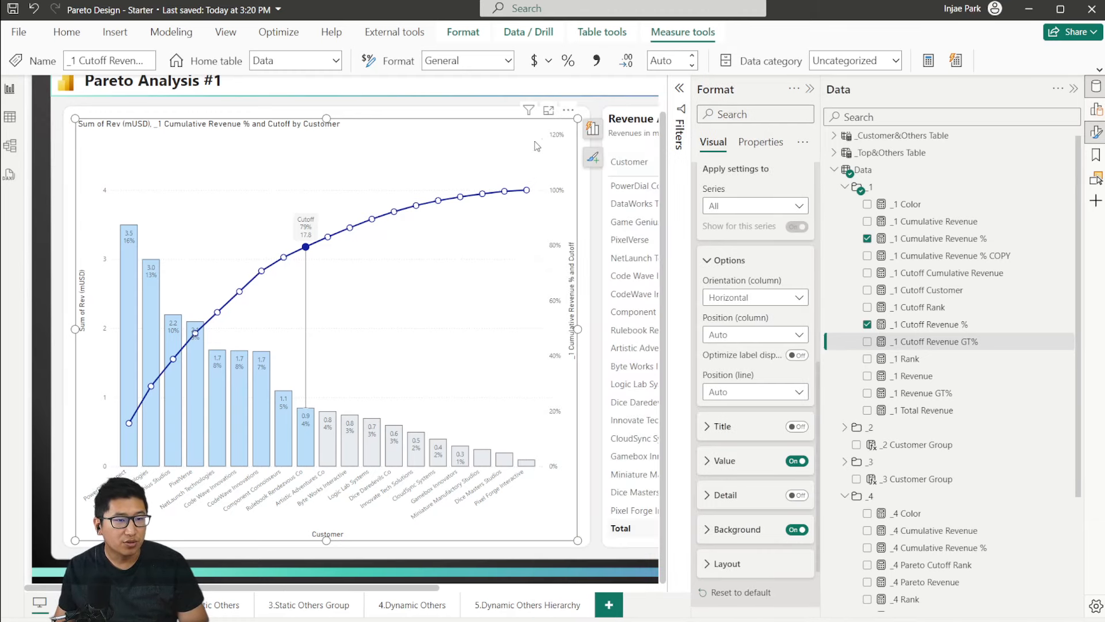
Step: Turn off the values and title of both the Y-axis and the secondary y-axis
scroll(748, 288, up, 5)
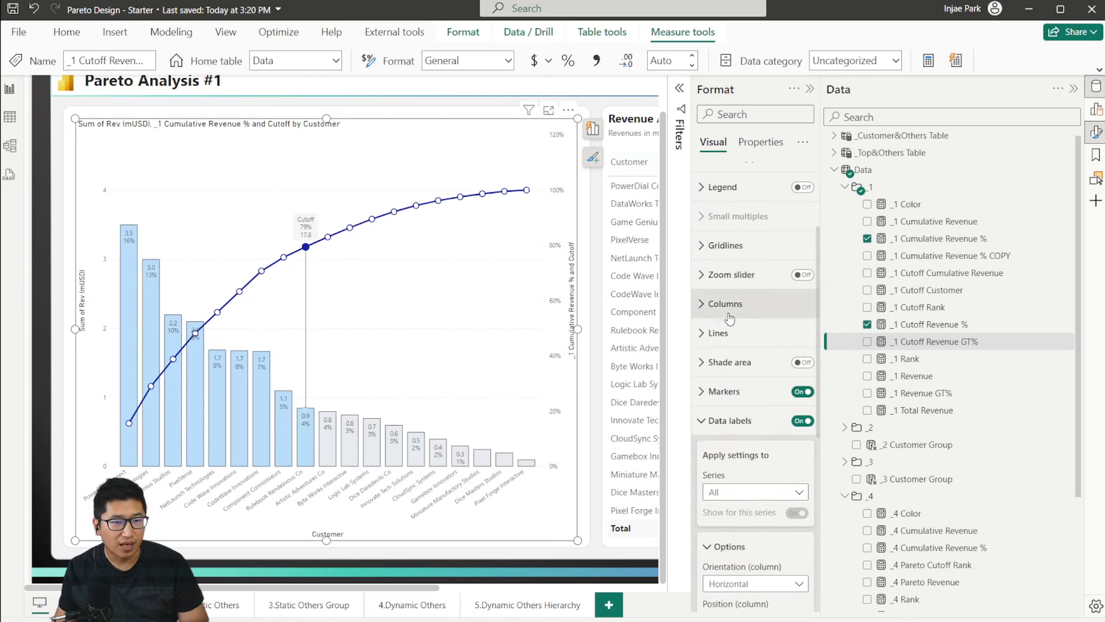
scroll(744, 303, up, 3)
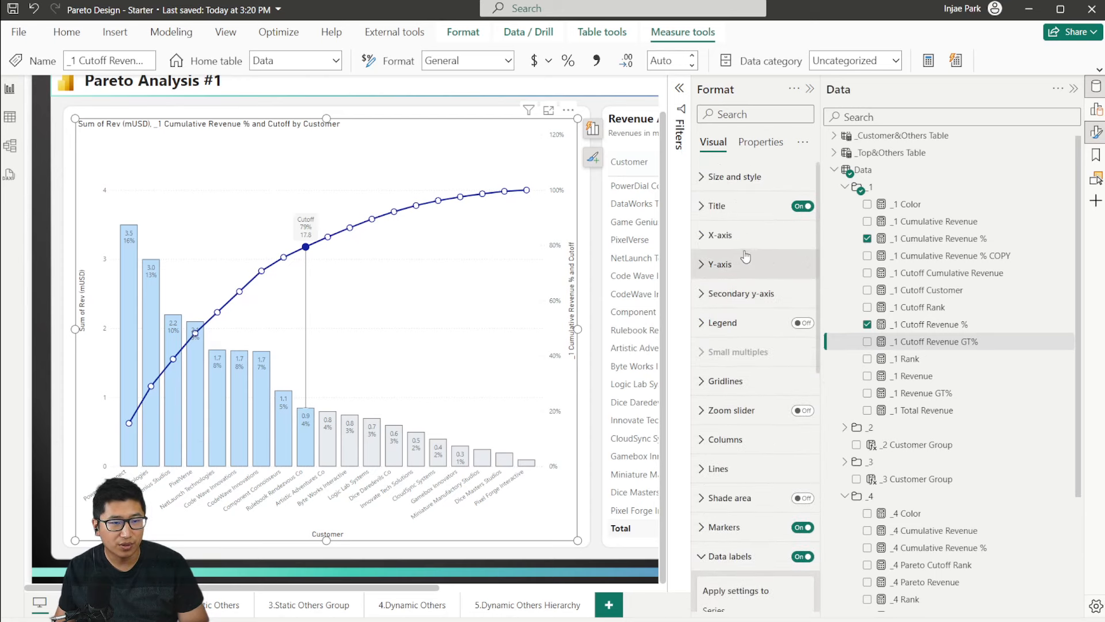
click(748, 263)
click(797, 447)
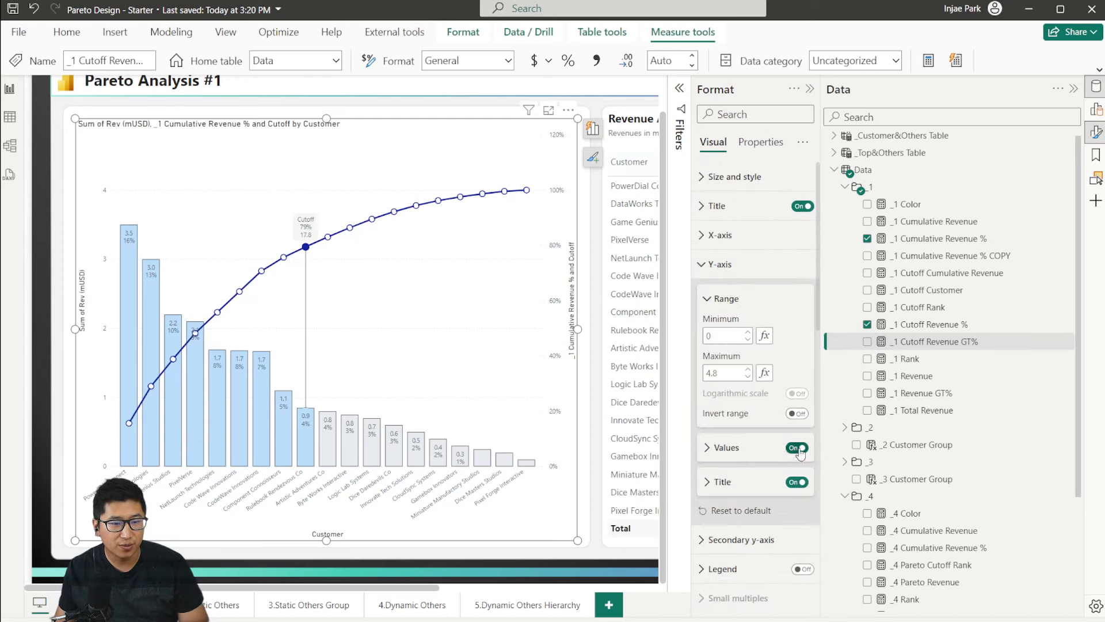
click(748, 263)
click(792, 296)
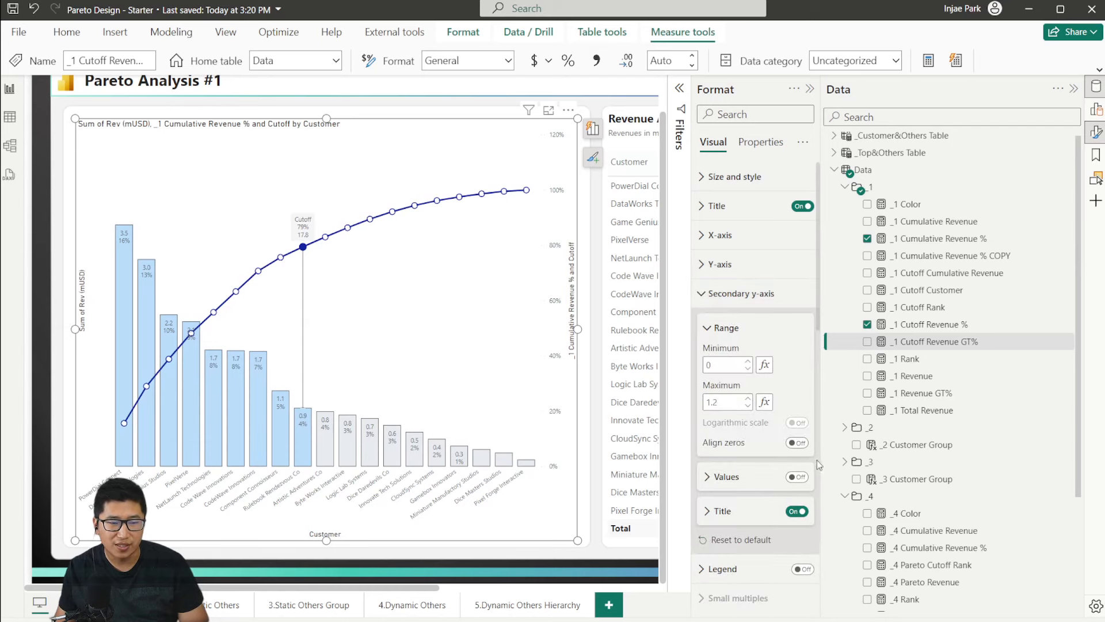
click(804, 482)
click(805, 482)
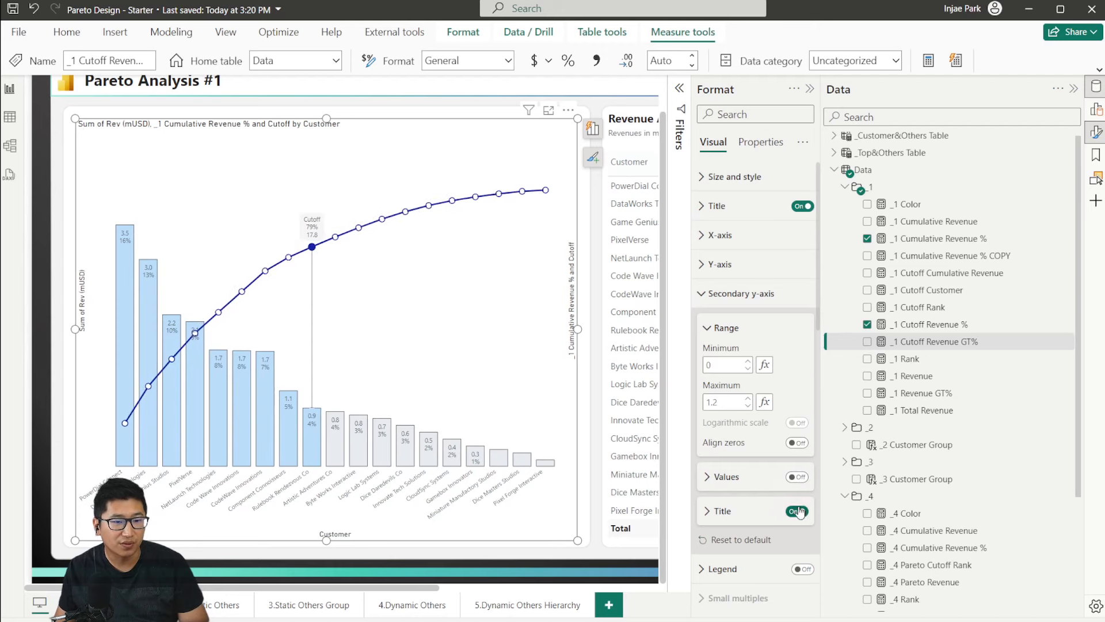
click(736, 292)
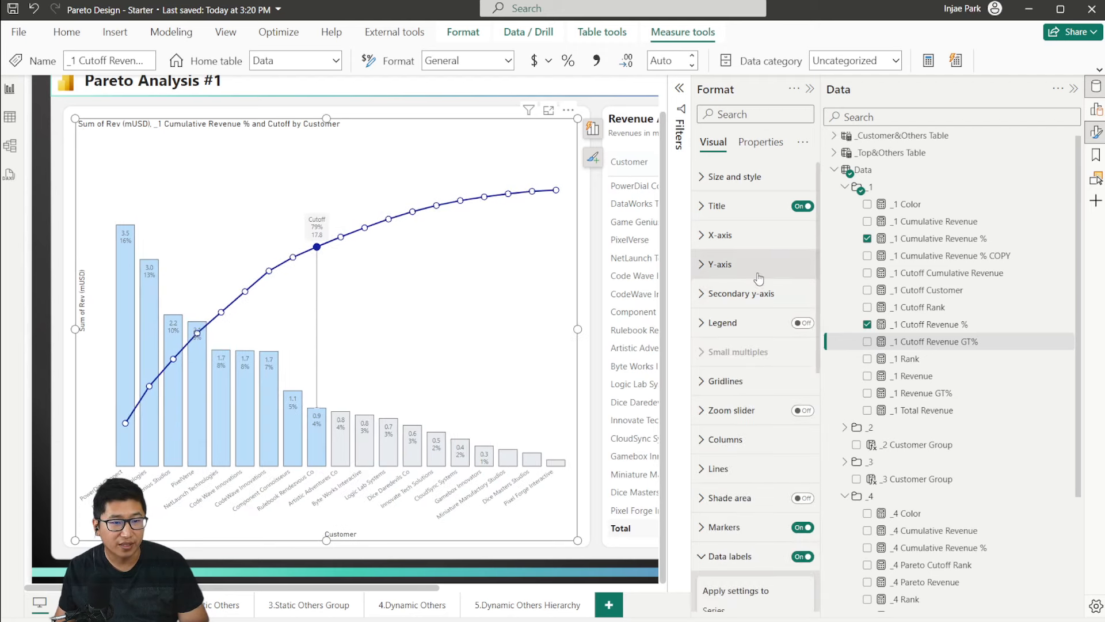
click(720, 263)
click(801, 483)
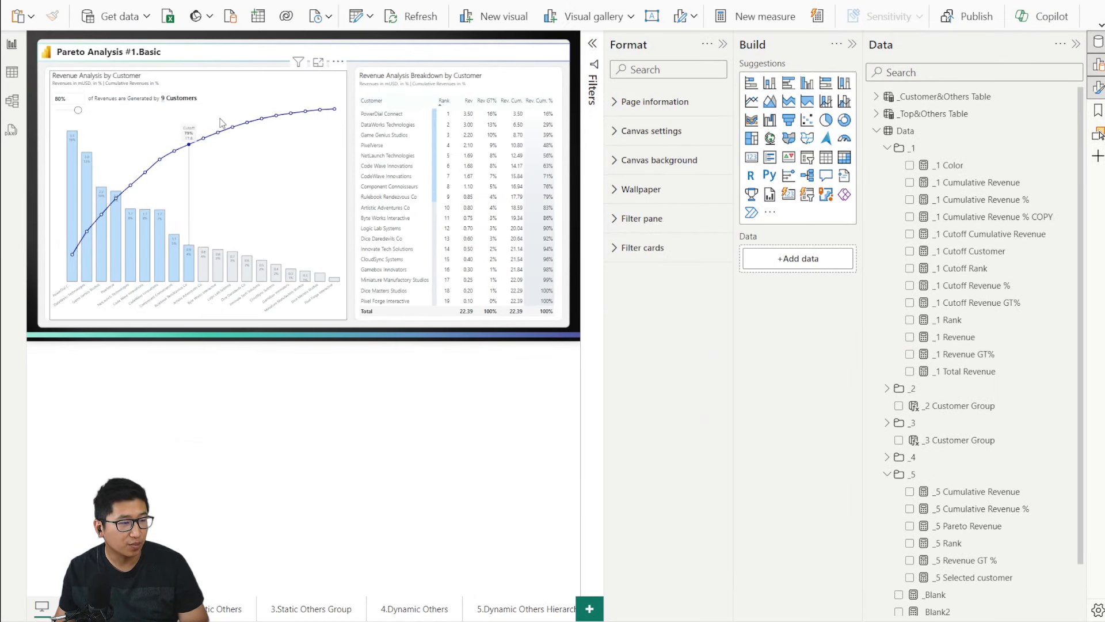
Step: Collapse the _1 and _4 measure folders and lower the Pareto chart's upper edge to free space above it
mouse_move(262, 620)
click(233, 586)
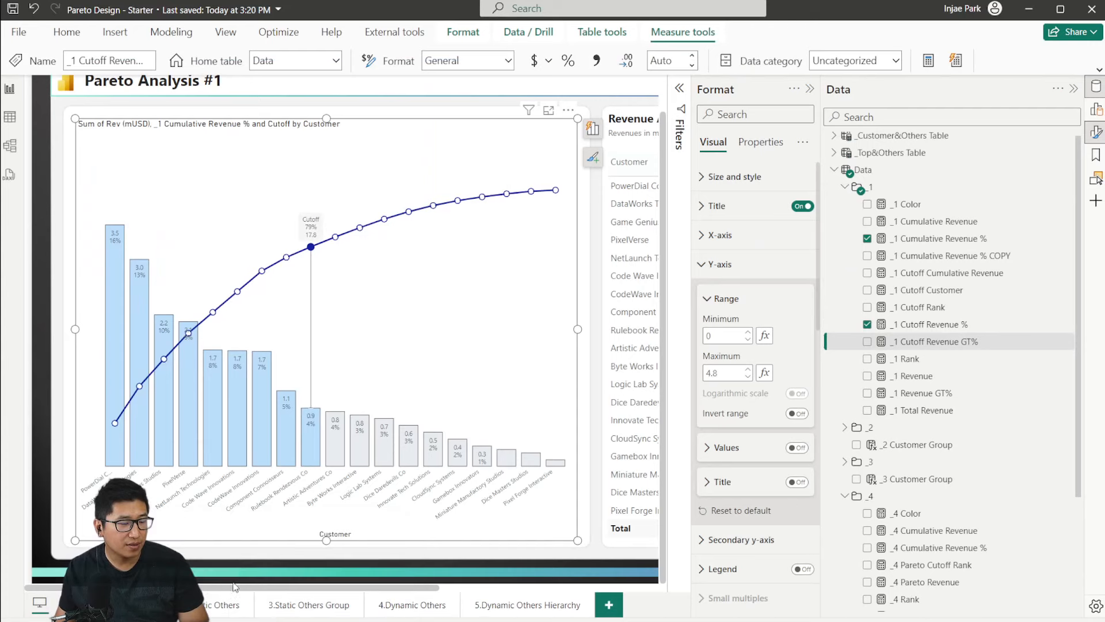
scroll(898, 288, down, 5)
scroll(863, 231, up, 5)
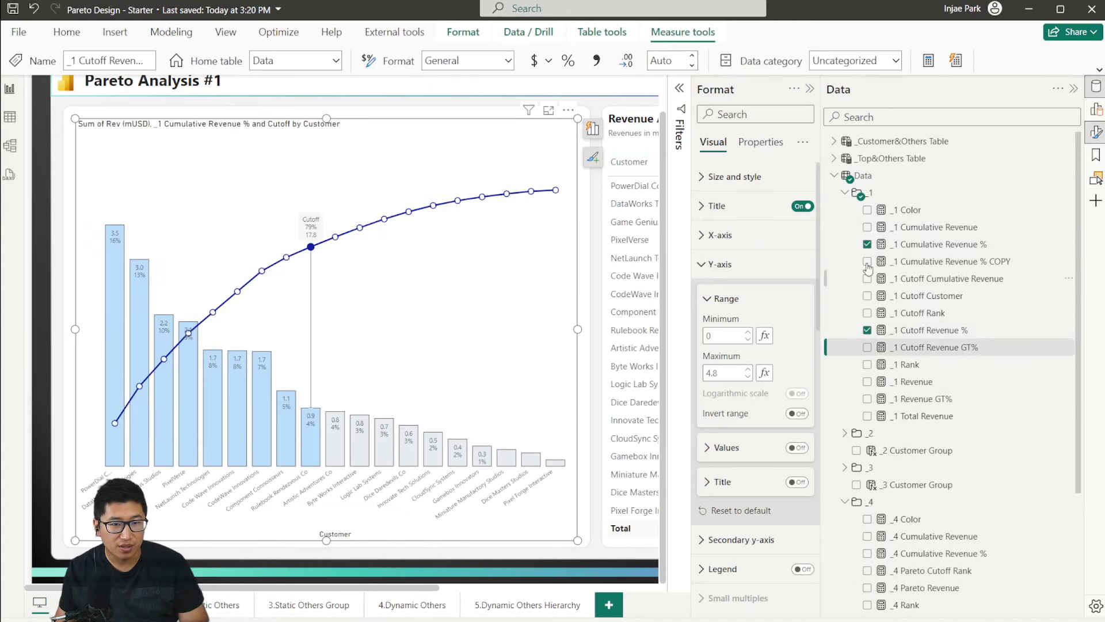
click(846, 212)
click(845, 279)
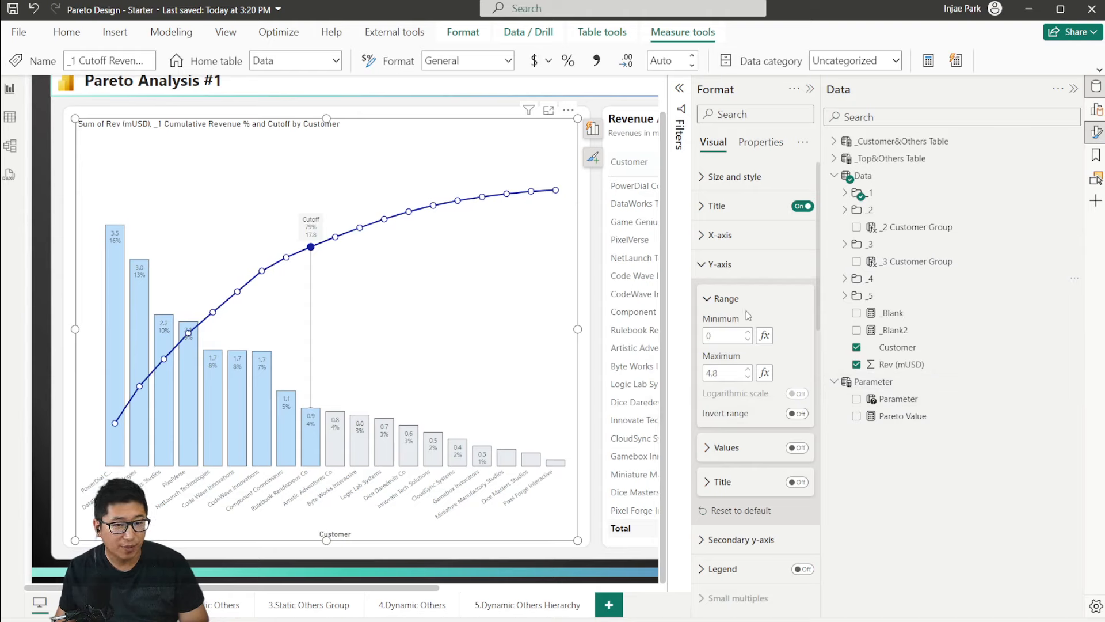
drag(326, 118, 325, 195)
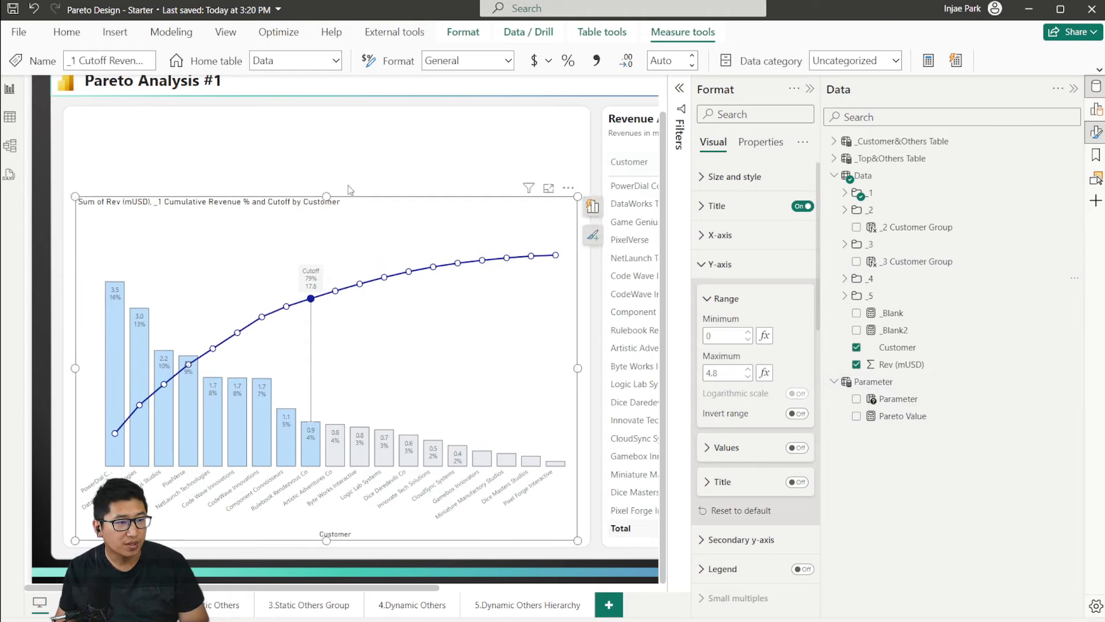
key(Escape)
Step: Add the Parameter field as a slicer in the empty space above the Pareto chart
drag(911, 406, 243, 142)
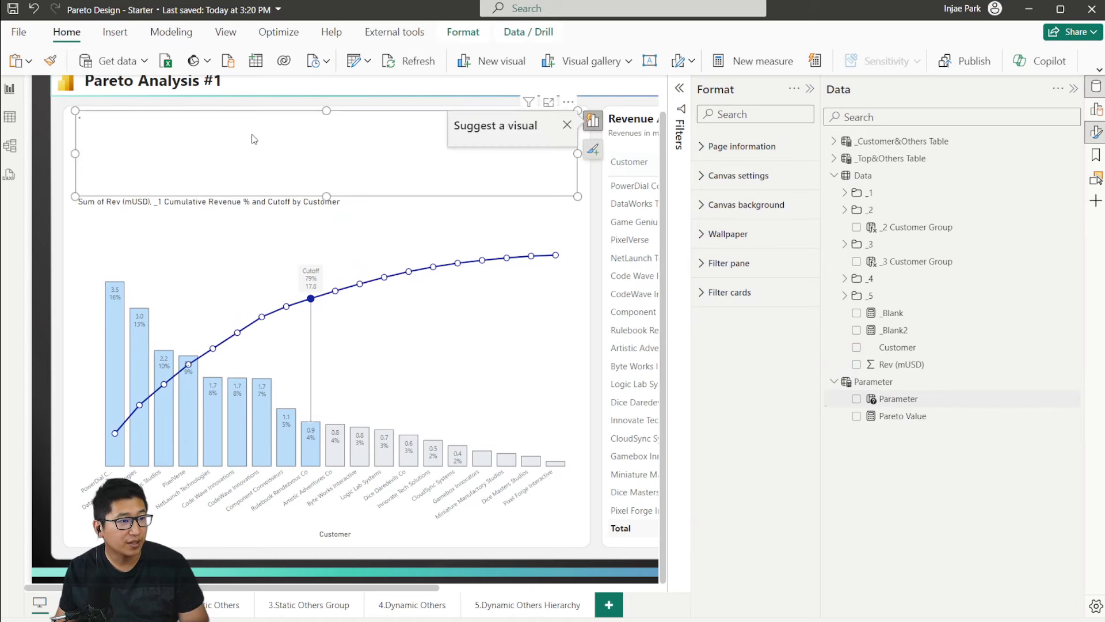
click(563, 168)
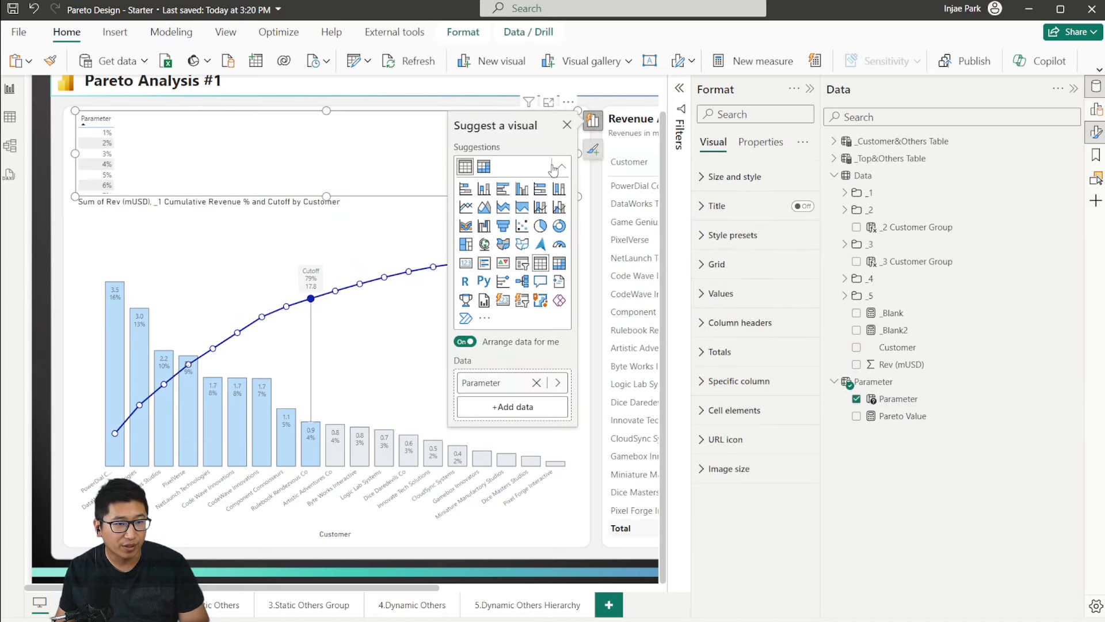
click(522, 263)
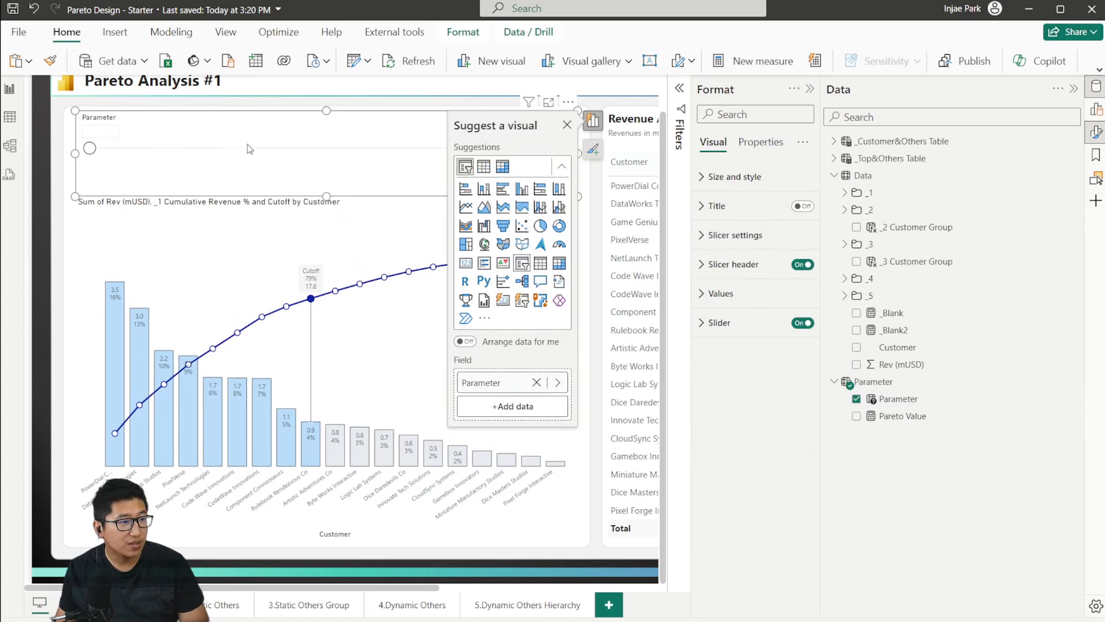
Step: Test the Pareto chart's cutoff by setting the Parameter slicer to 20%, then 51%, then back to 20%
drag(89, 148, 181, 148)
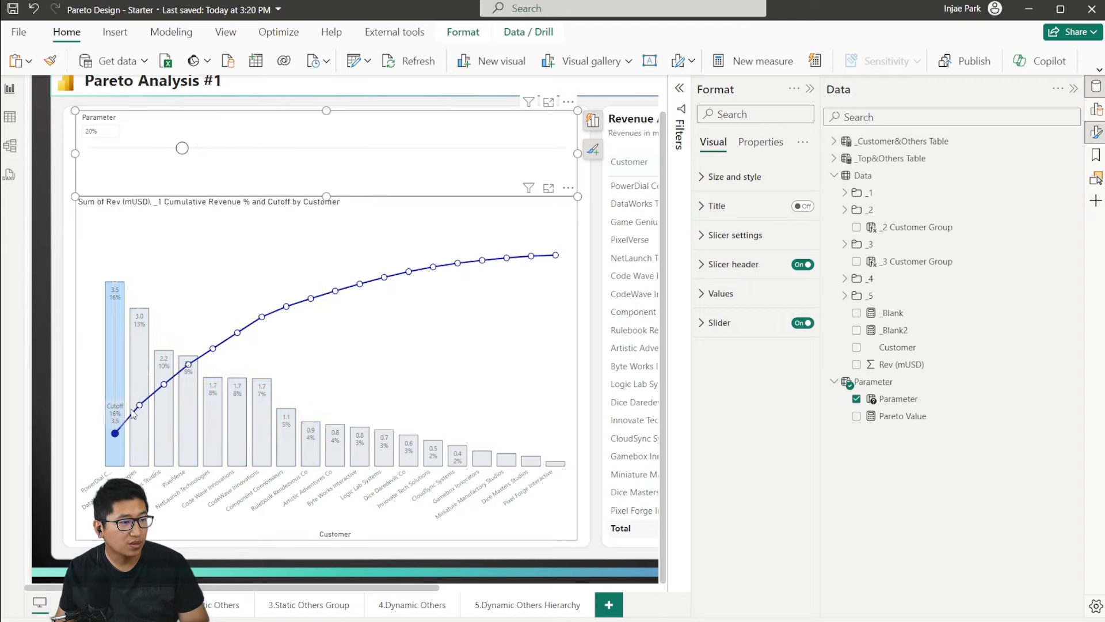
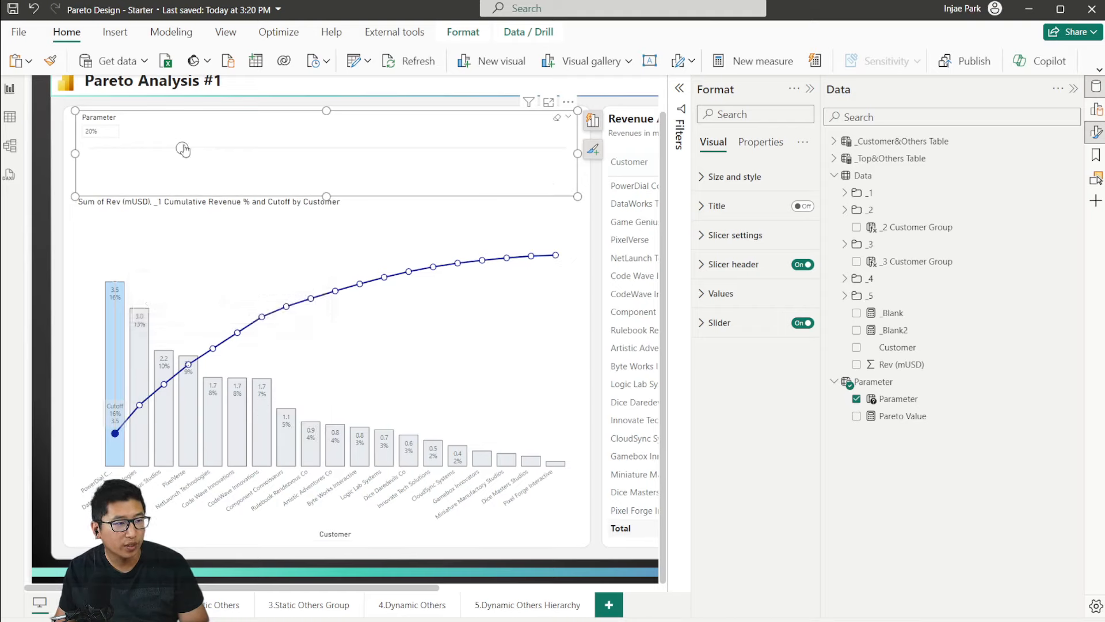
mouse_move(182, 149)
mouse_down()
mouse_move(212, 149)
mouse_move(171, 147)
mouse_move(182, 148)
mouse_up()
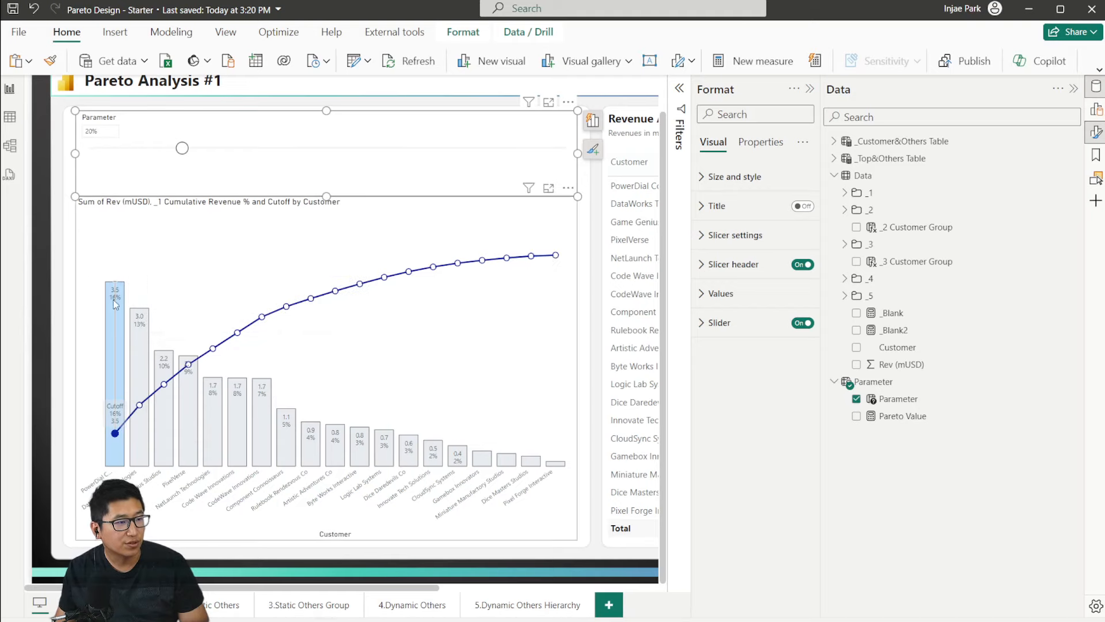
drag(182, 150, 334, 150)
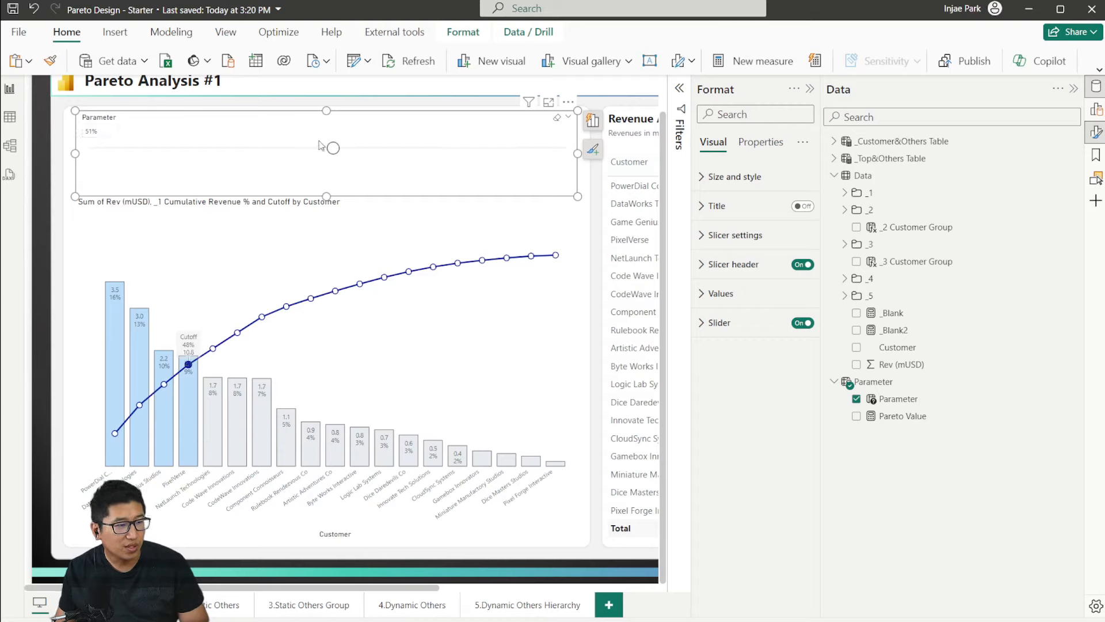
mouse_move(333, 148)
mouse_down()
mouse_move(383, 149)
mouse_move(333, 148)
mouse_up()
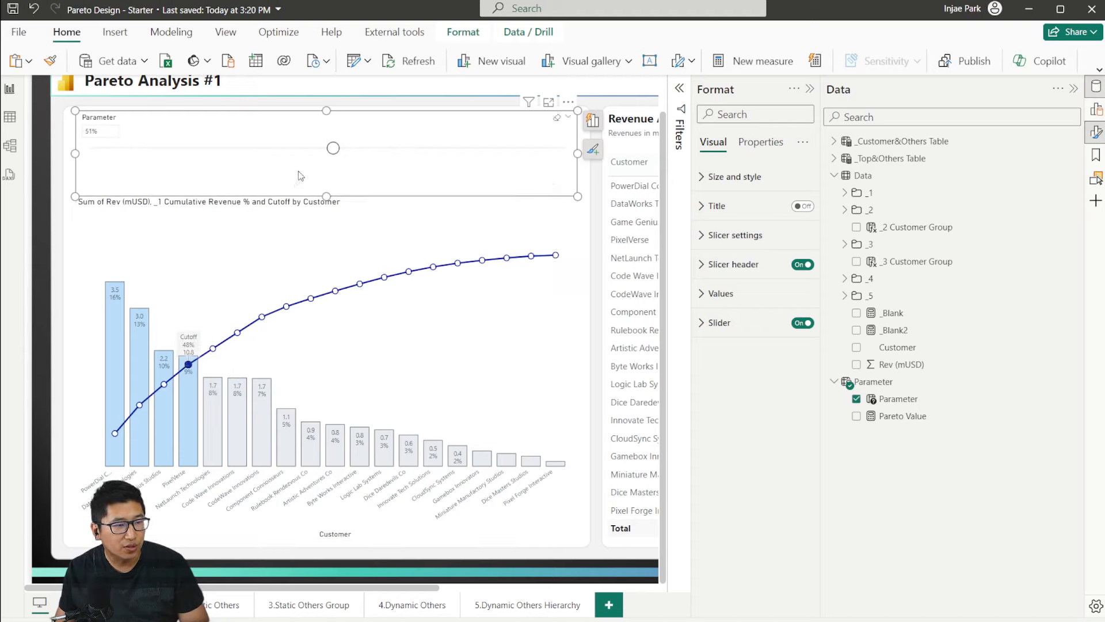
drag(334, 148, 181, 148)
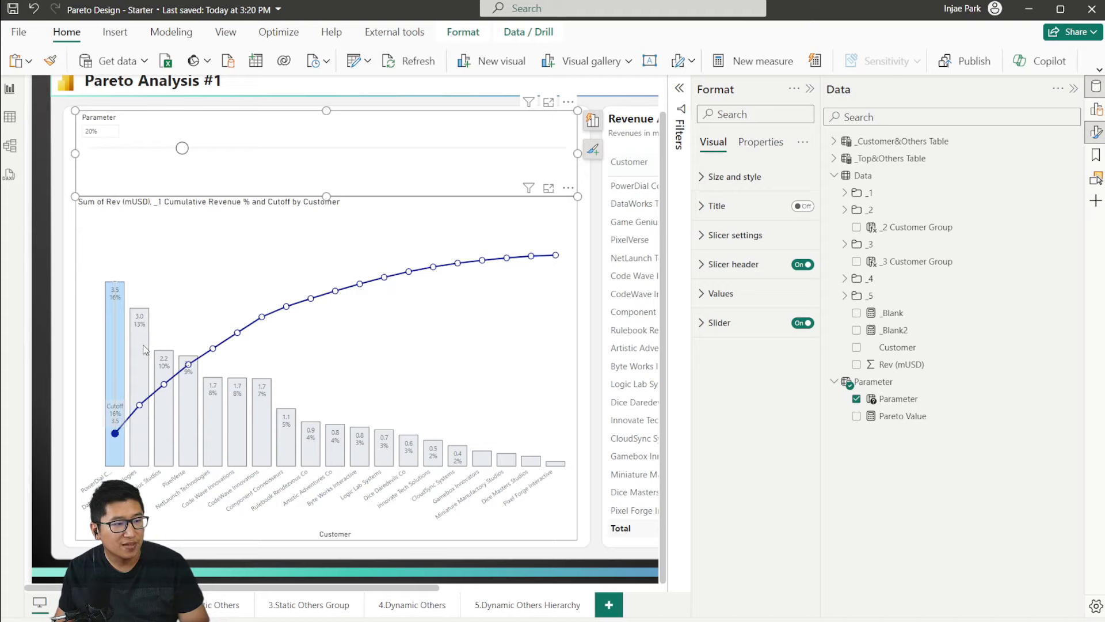
Step: Examine the _1 Cutoff Customer measure's formula, especially its ADDCOLUMNS and Difference expressions, and close it without changes
click(846, 193)
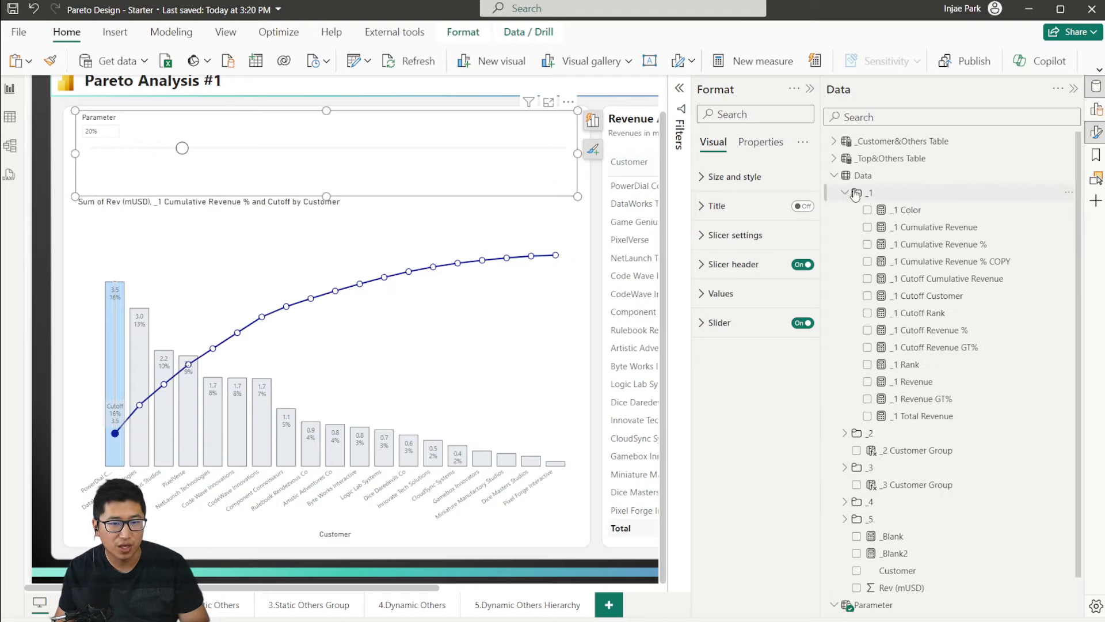
click(972, 297)
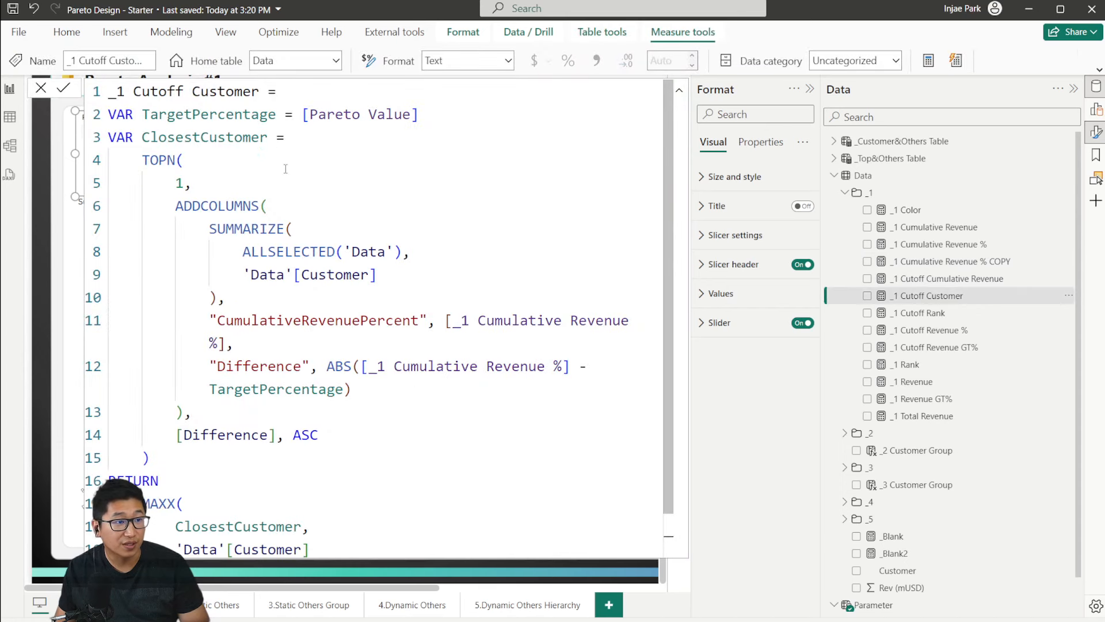
click(395, 340)
scroll(384, 367, down, 2)
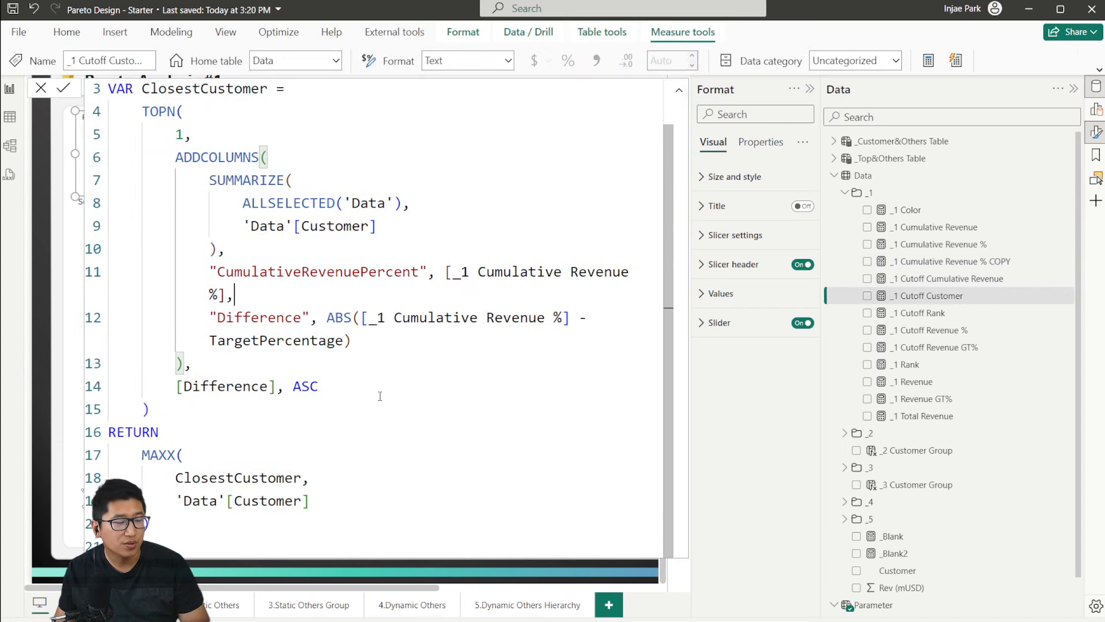
drag(378, 393, 212, 184)
click(235, 157)
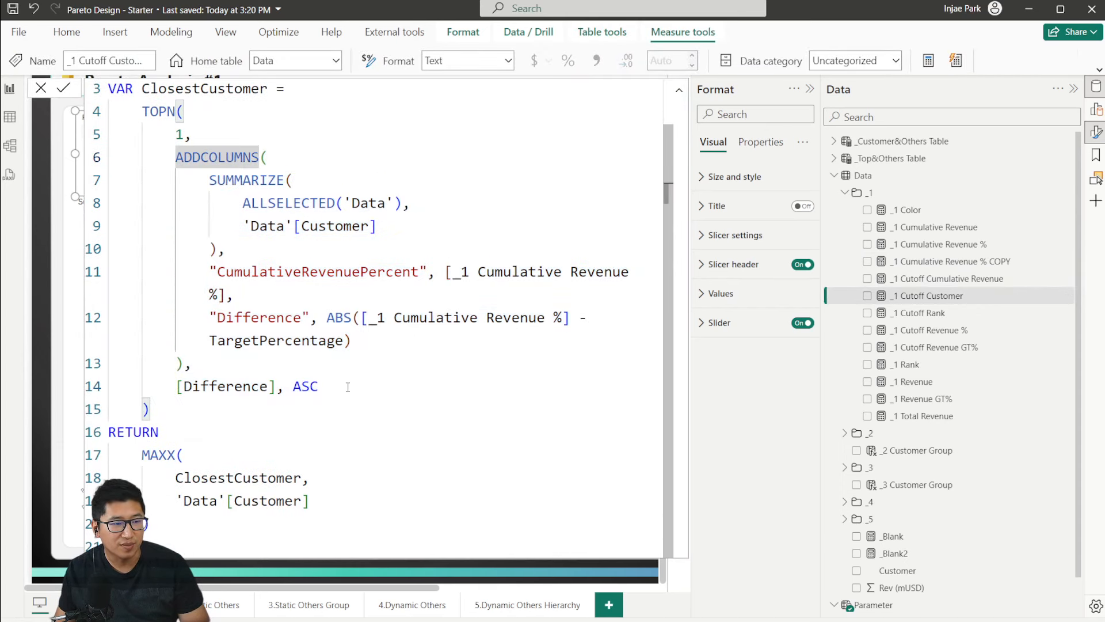
drag(348, 386, 209, 272)
click(350, 340)
drag(319, 317, 574, 316)
click(322, 308)
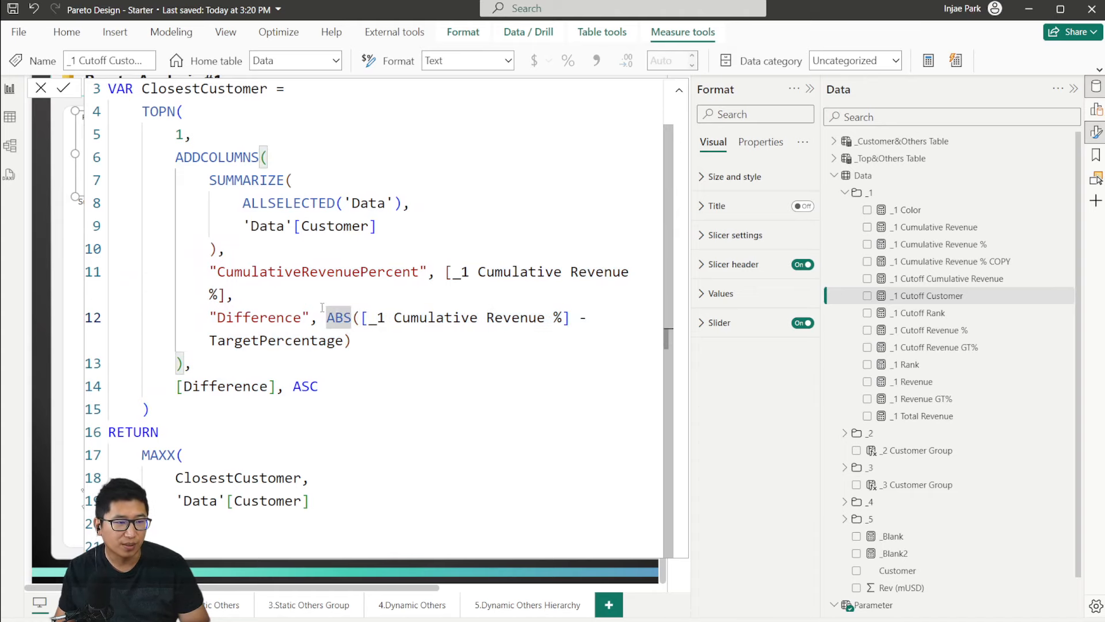
drag(322, 311, 478, 317)
click(352, 340)
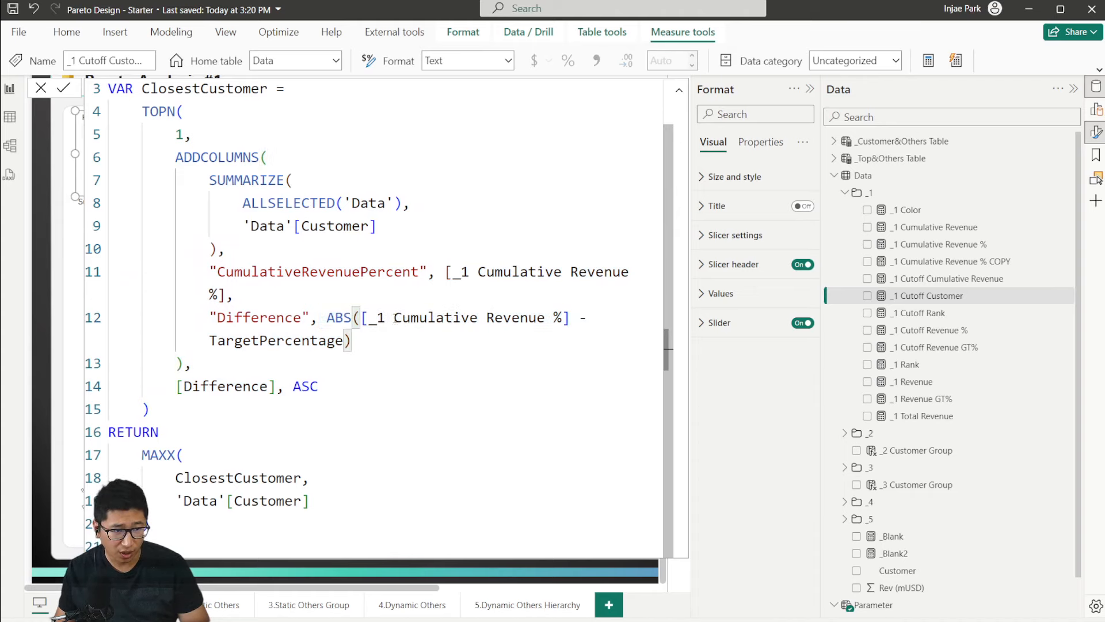
click(42, 89)
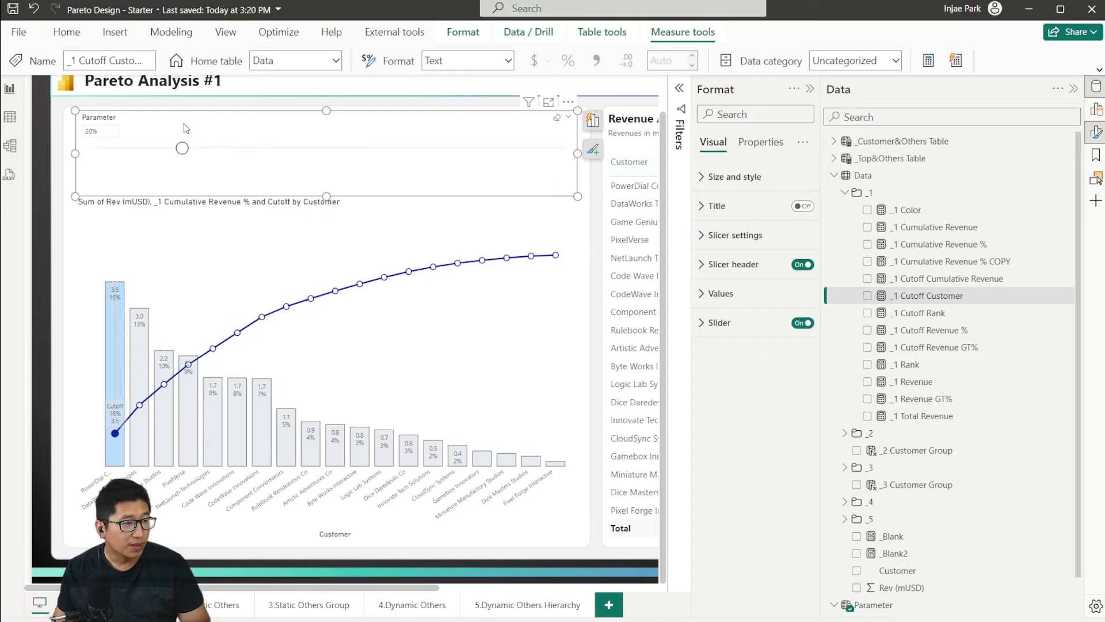
Step: Shrink the Parameter slicer to less than half its width and a lower height, keeping its upper-left corner in place
drag(576, 195, 293, 172)
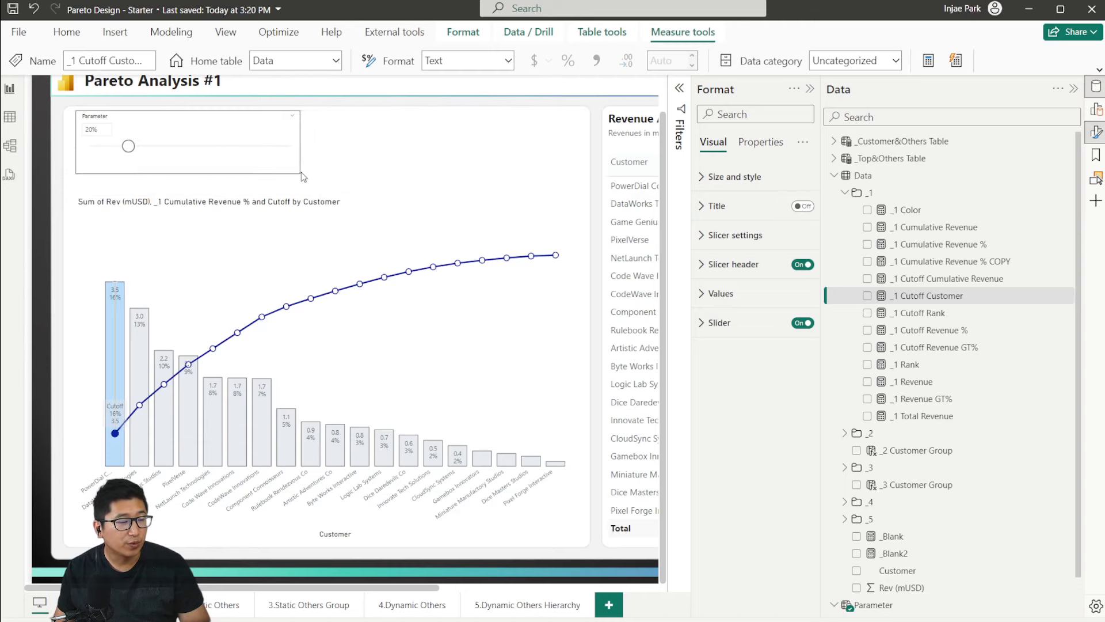
Step: Fill in a decimal numeric range parameter from 0.01 to 1 with increment 0.01 and default 0.8, and cancel without creating it
click(160, 32)
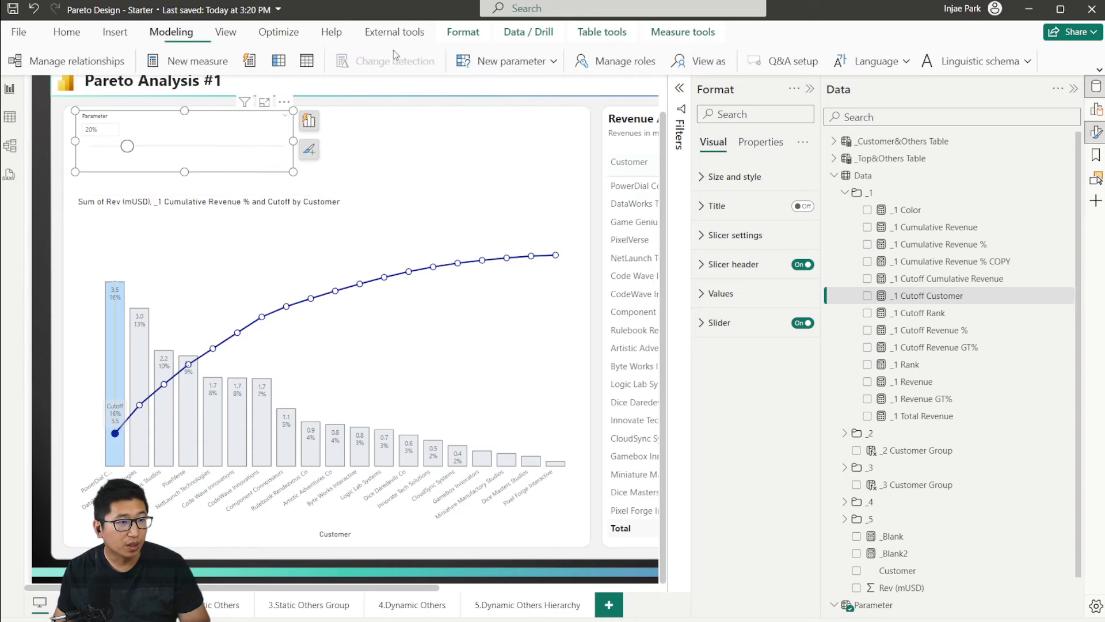
click(511, 60)
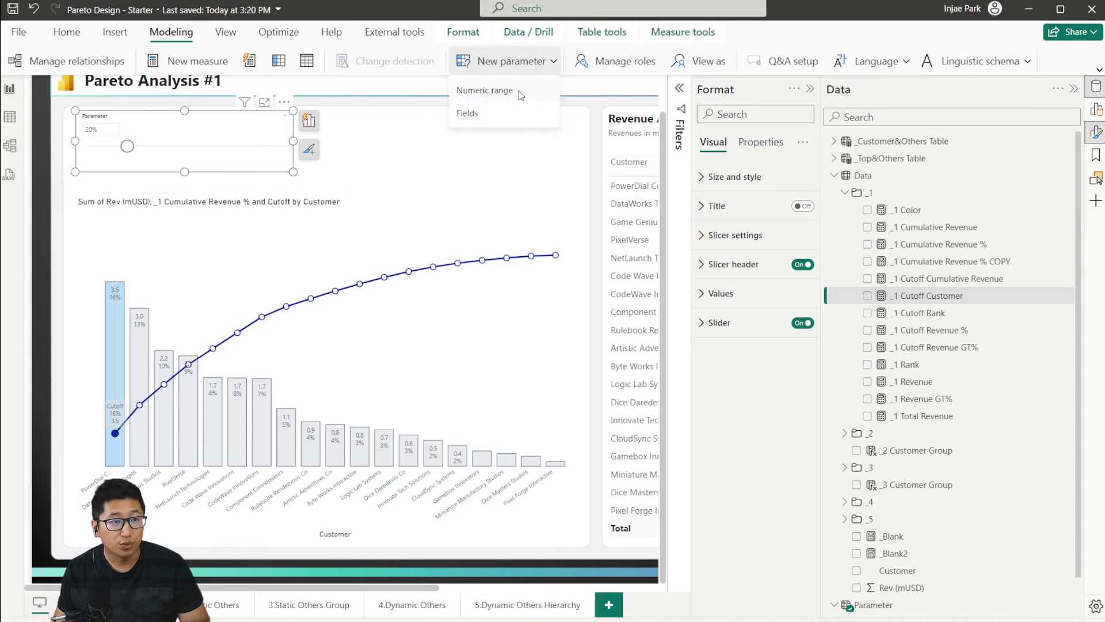
click(485, 90)
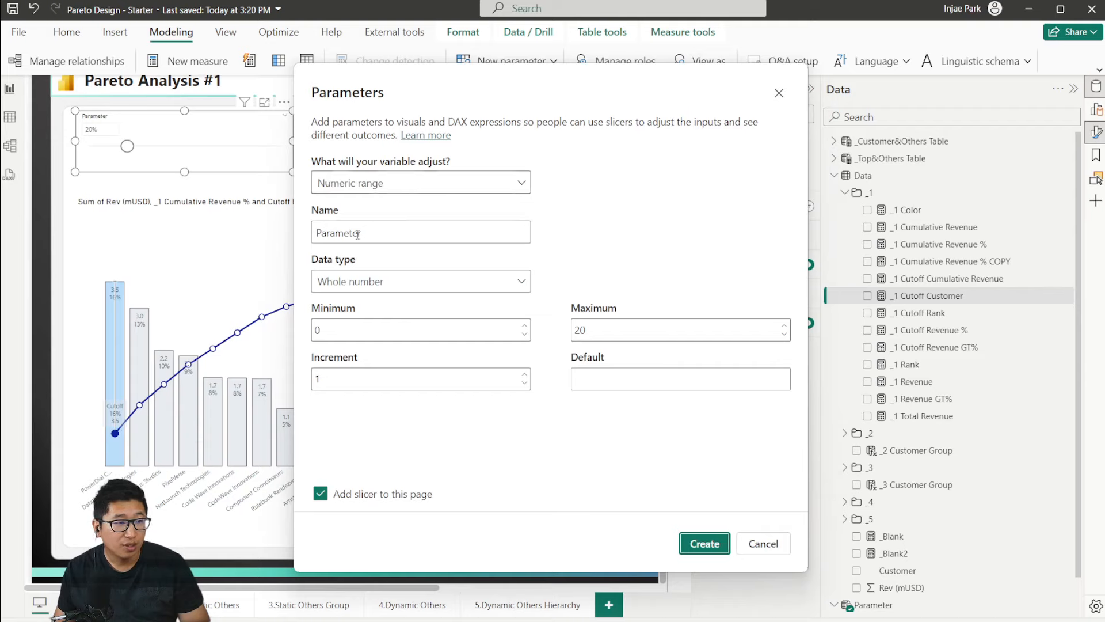
click(402, 233)
click(384, 282)
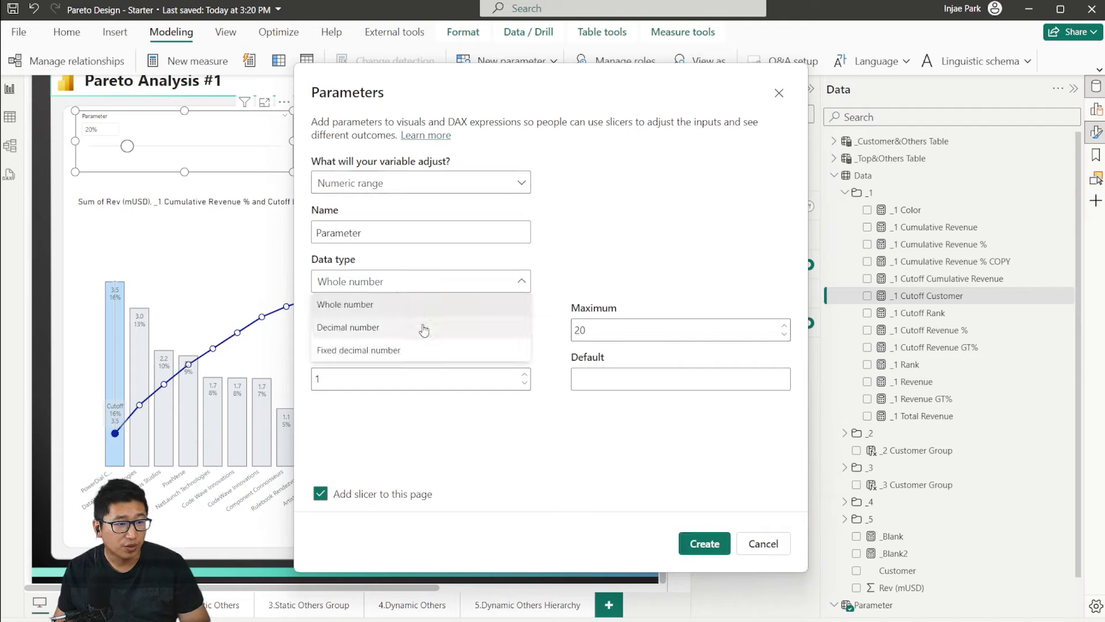
click(424, 328)
click(356, 332)
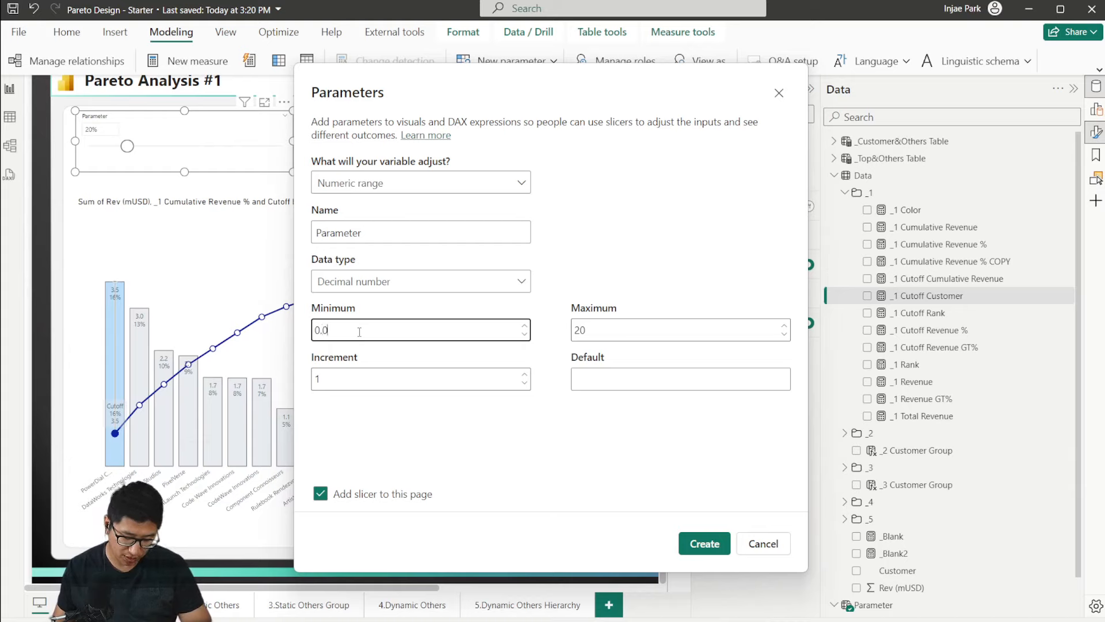
key(Tab)
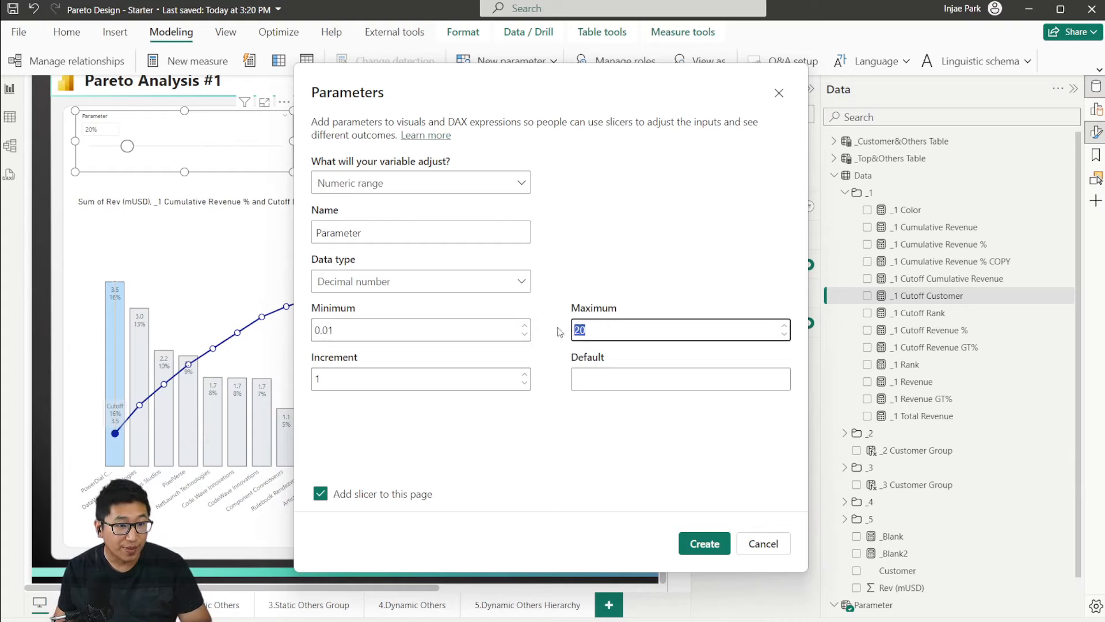
text(1)
key(Tab)
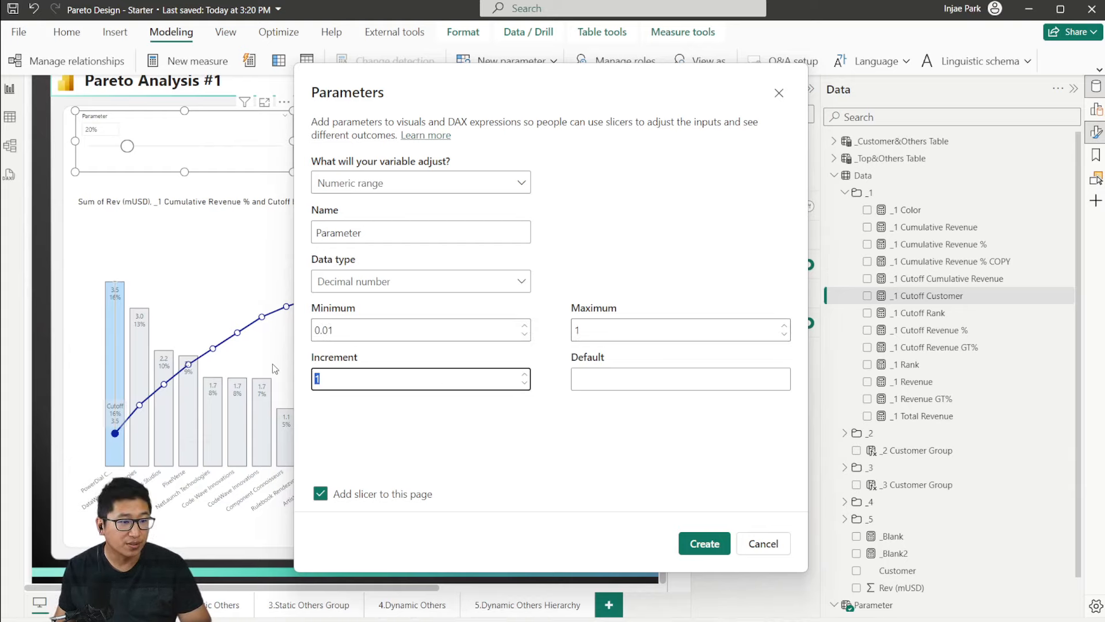
text(0.01)
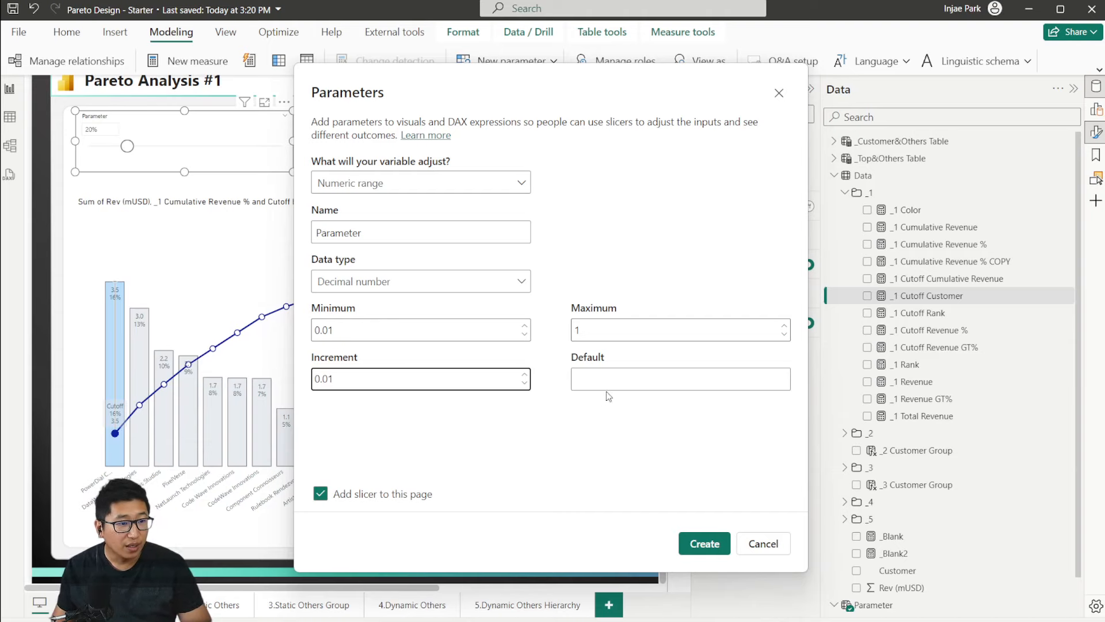
key(Tab)
text(0)
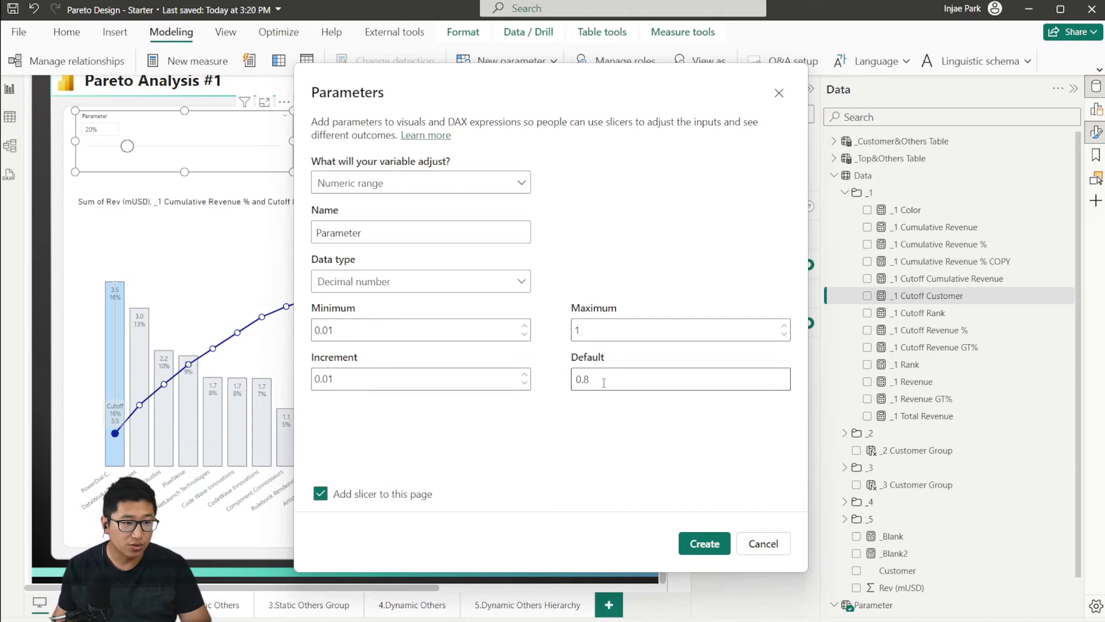
click(764, 543)
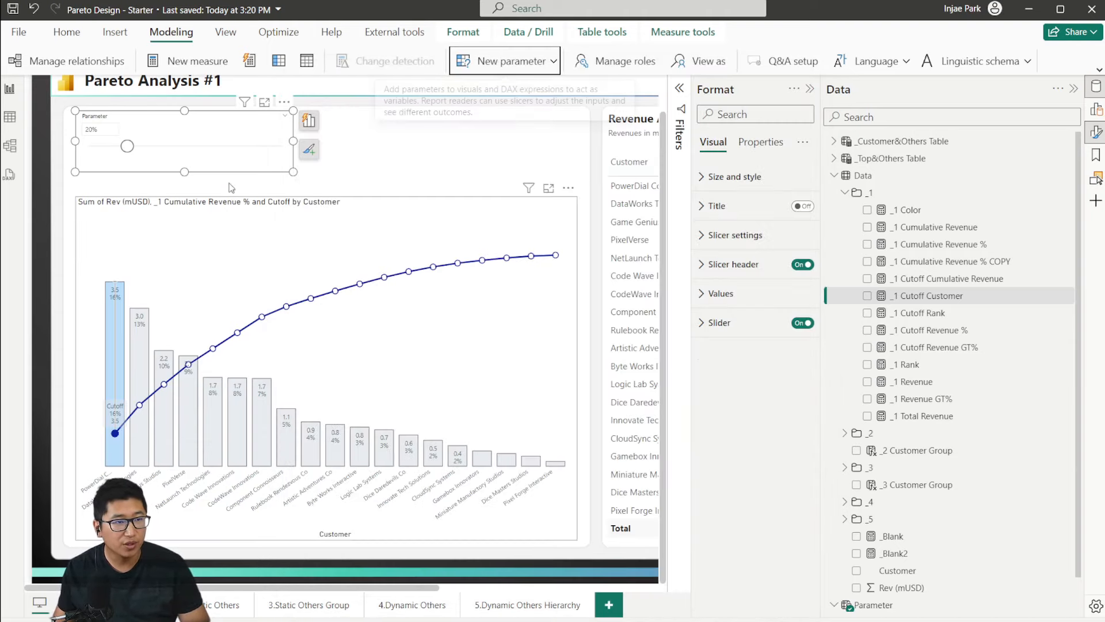
Step: Examine the formulas of the Parameter table and the Pareto Value measure, including its default value argument, without changing them
scroll(958, 544, down, 2)
click(936, 568)
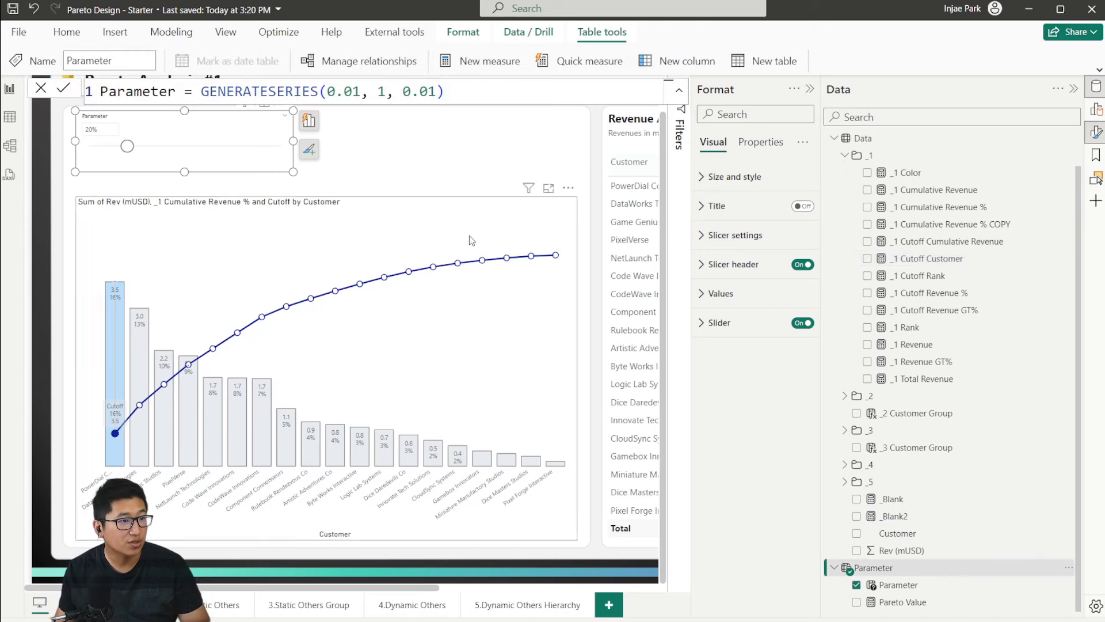
drag(201, 92, 474, 75)
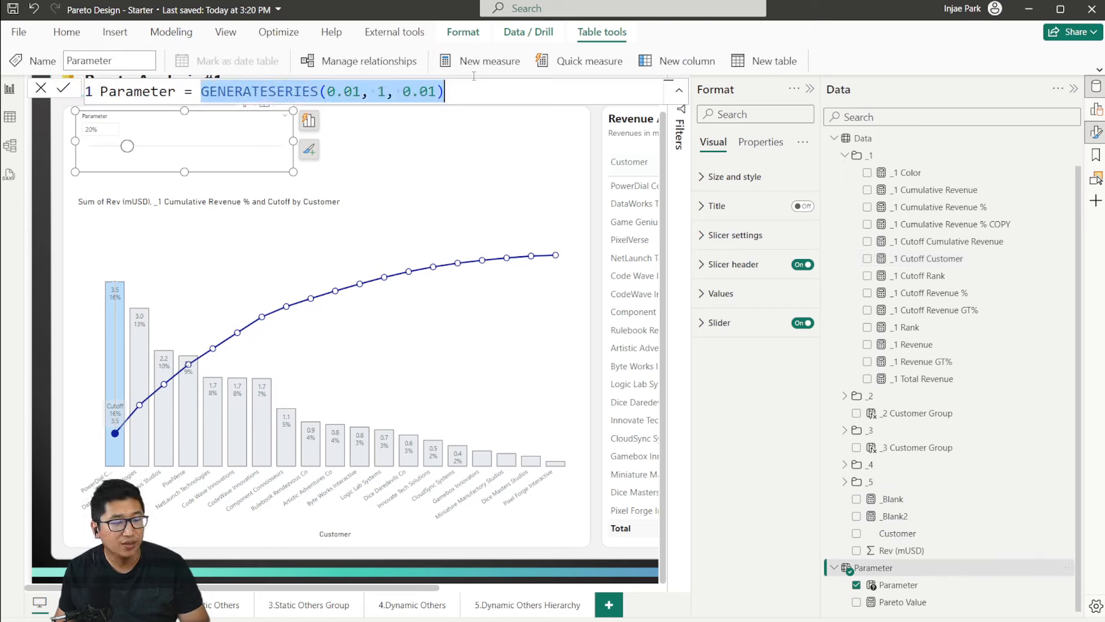
click(915, 603)
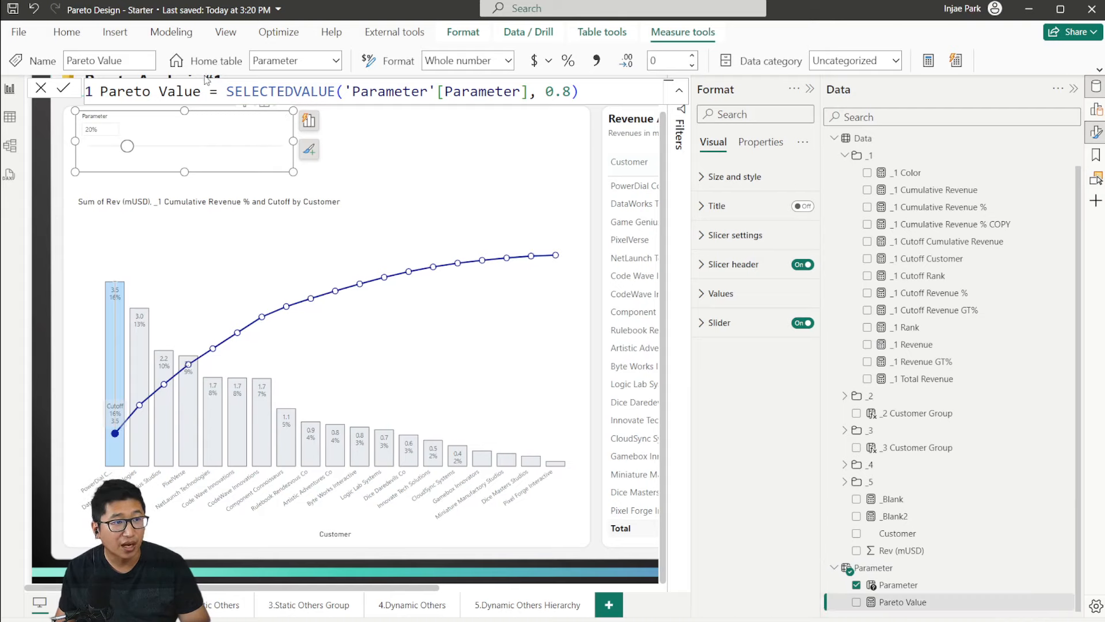
drag(203, 92, 91, 94)
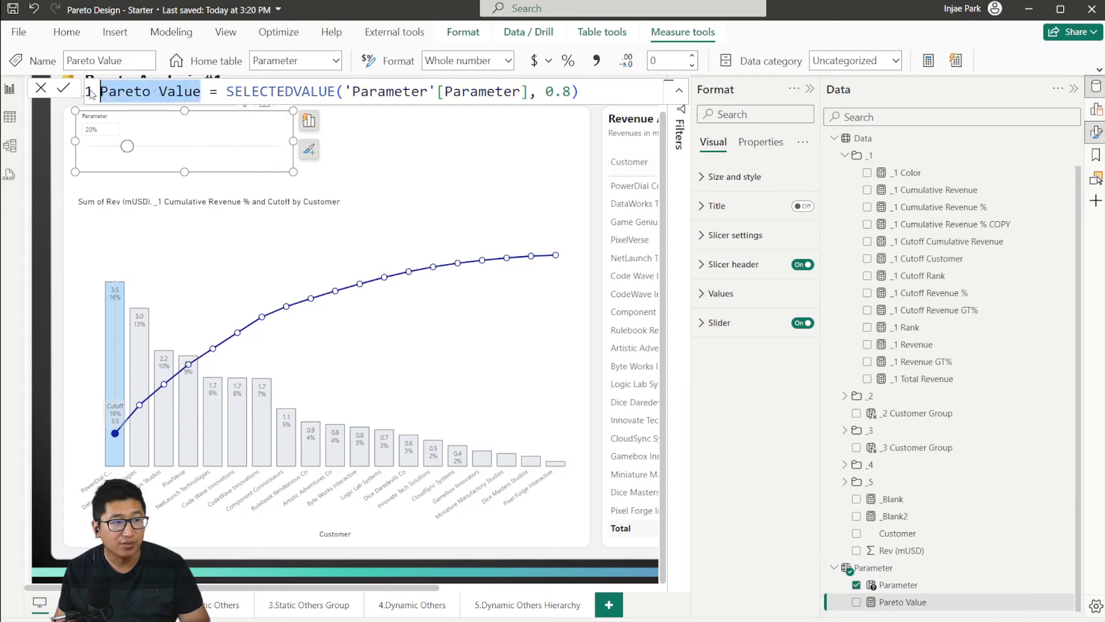
drag(545, 91, 573, 91)
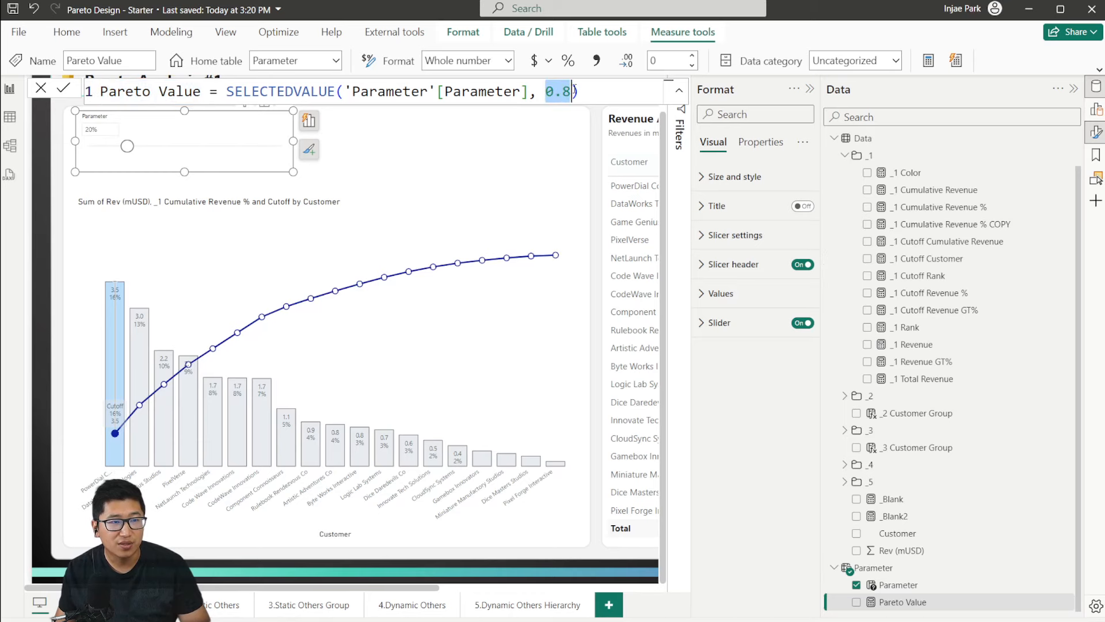
click(582, 91)
click(42, 88)
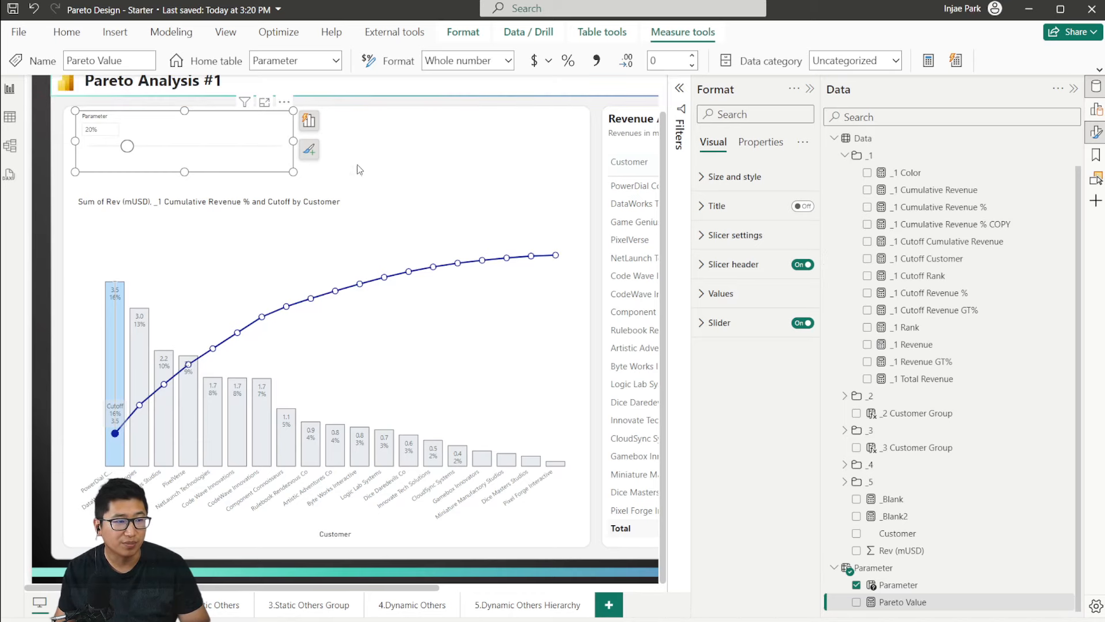
Step: Raise the Parameter slicer to a higher cutoff percentage
click(443, 144)
drag(127, 146, 248, 147)
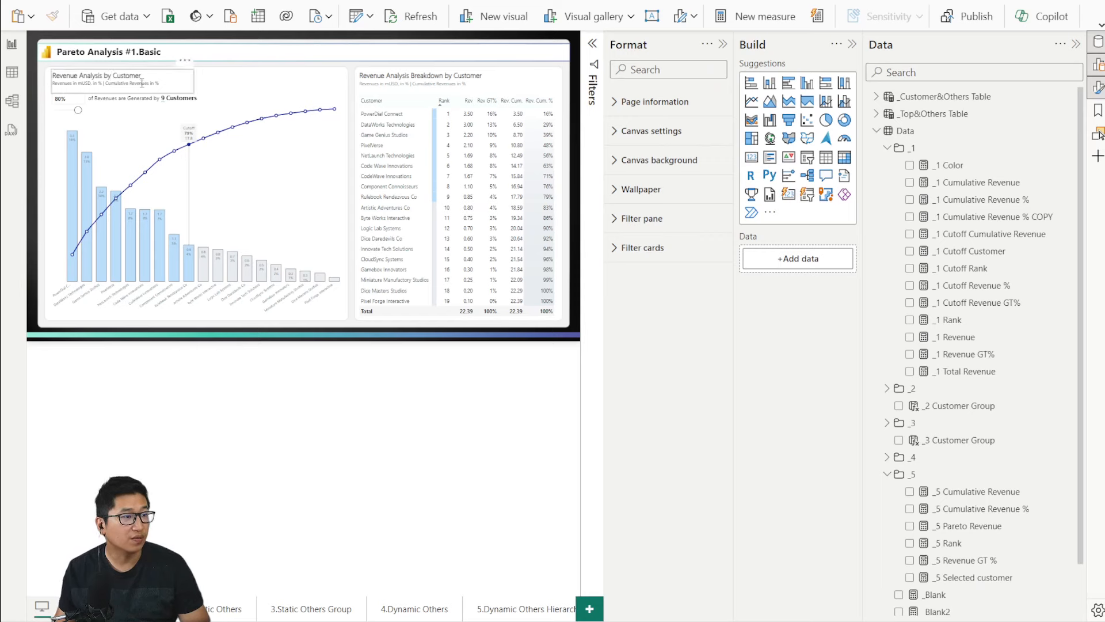
Step: In the finished Pareto Design report, examine the title and revenue summary text boxes above the Pareto chart
click(166, 74)
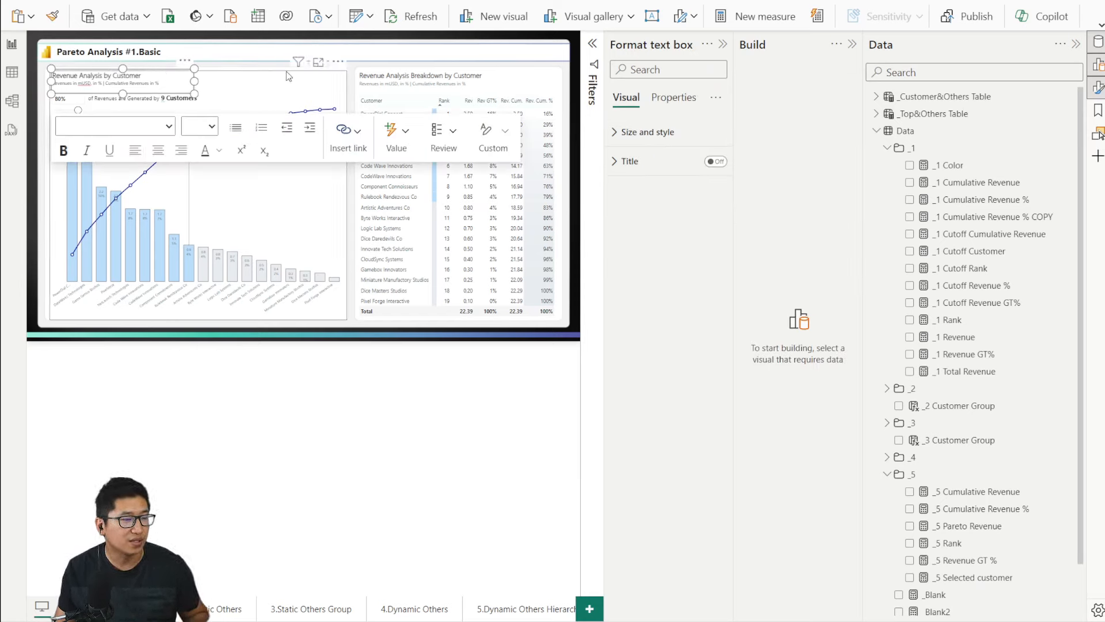
click(206, 75)
click(236, 61)
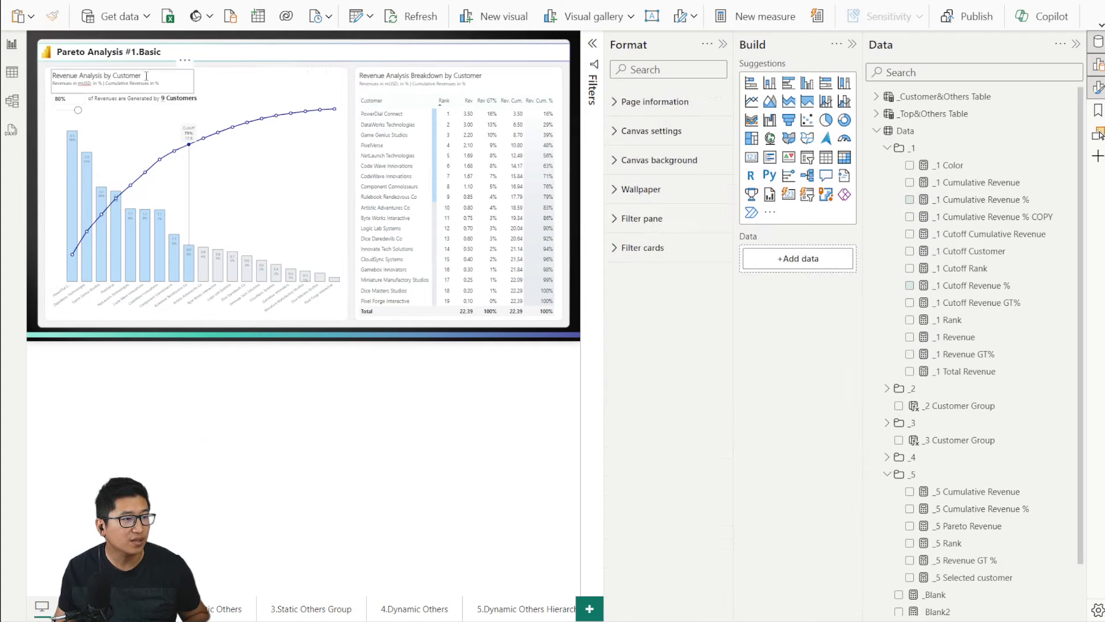
click(164, 71)
click(104, 97)
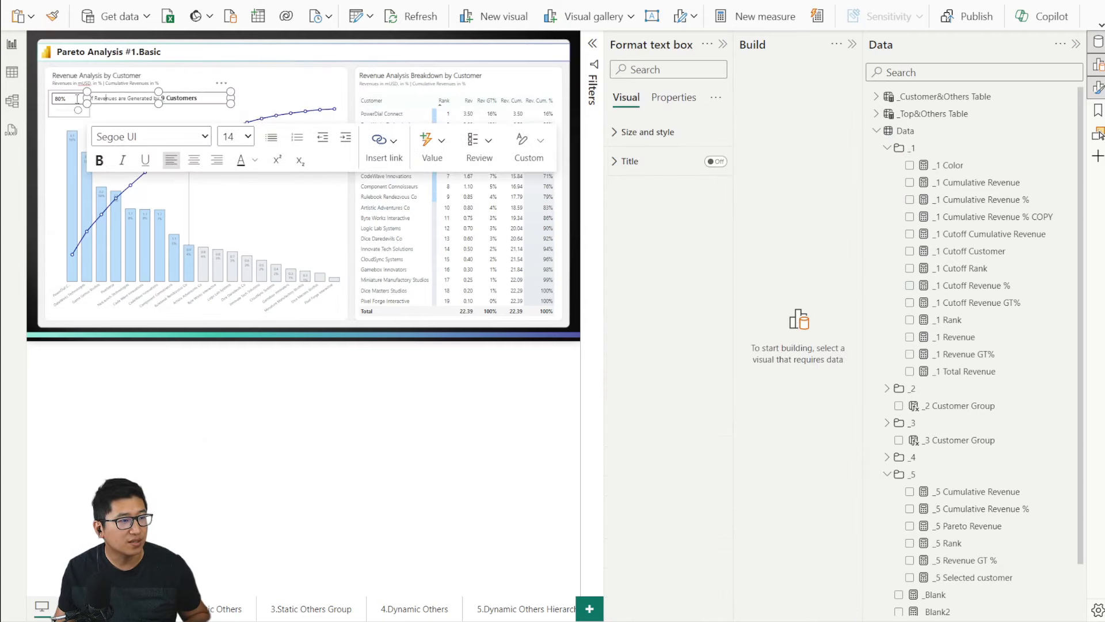
click(150, 74)
mouse_move(374, 619)
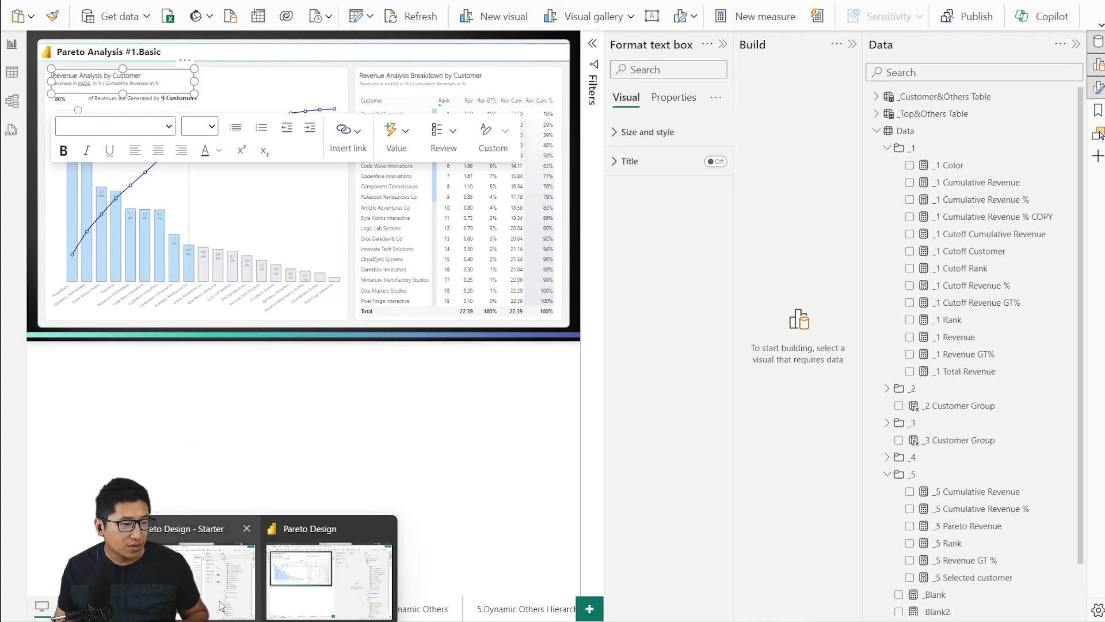
Step: Switch to the starter report and move the Parameter slicer clear of the revenue title text box above the Pareto chart
click(271, 555)
click(362, 141)
drag(246, 120, 412, 175)
click(355, 115)
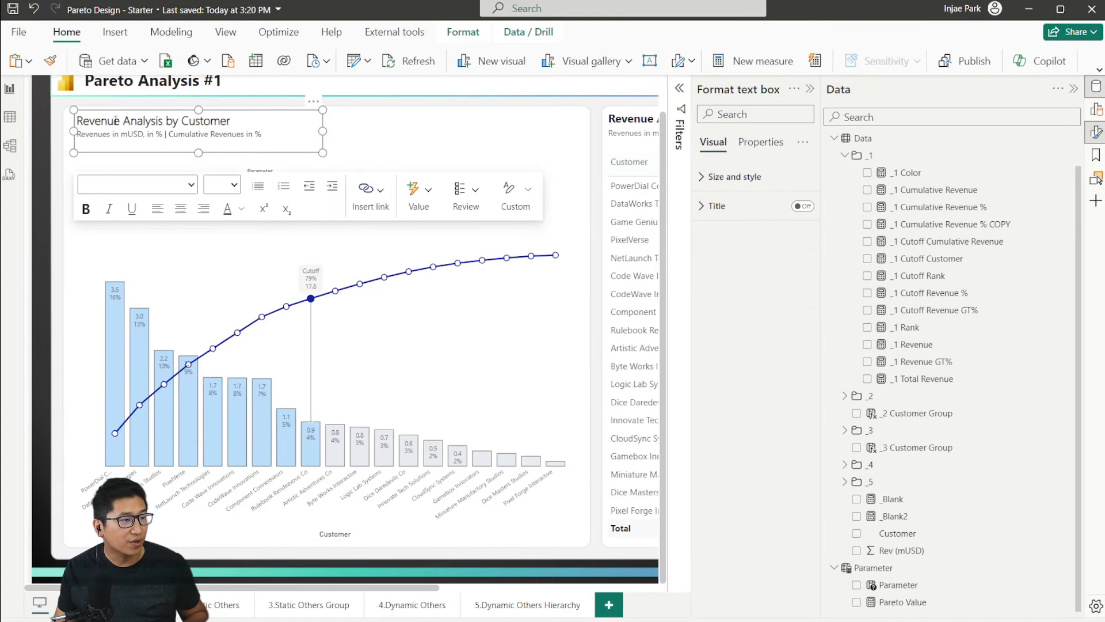
Step: Format the "Revenue Analysis by Customer" title line as bold Segoe UI and reduce its font size
drag(121, 121, 158, 120)
click(98, 133)
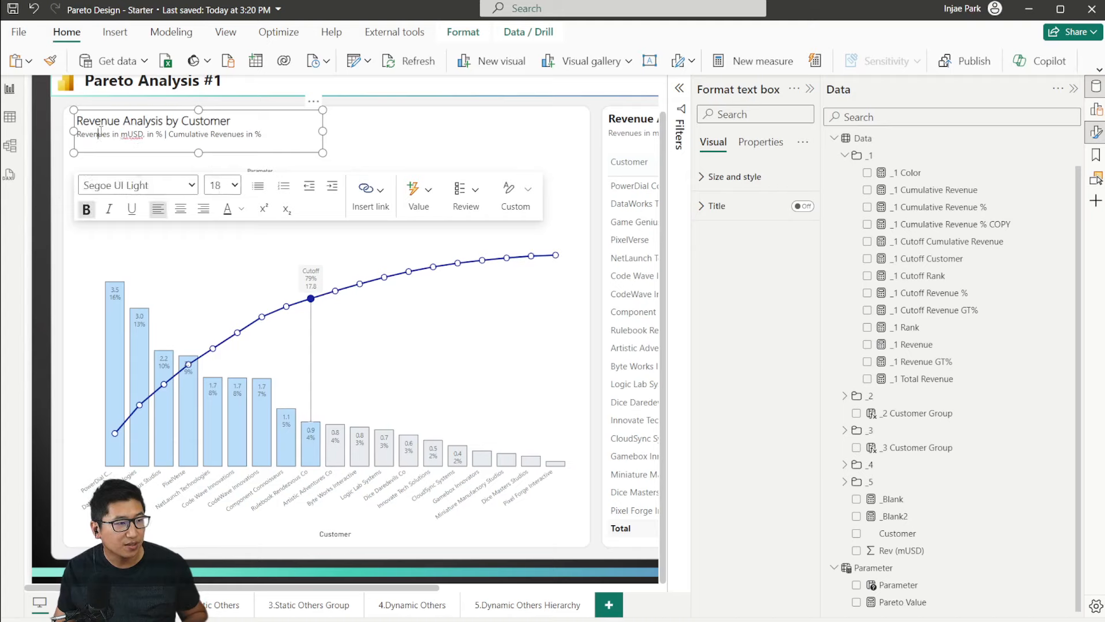
mouse_move(84, 134)
mouse_down()
mouse_move(196, 134)
mouse_move(76, 128)
mouse_up()
click(235, 122)
click(145, 186)
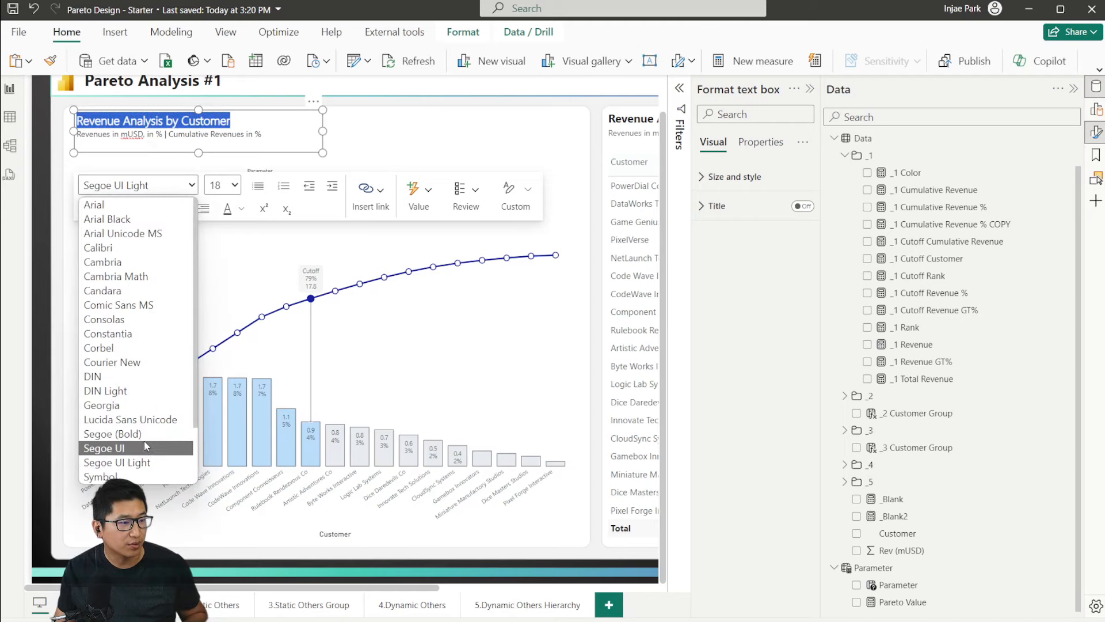
click(115, 433)
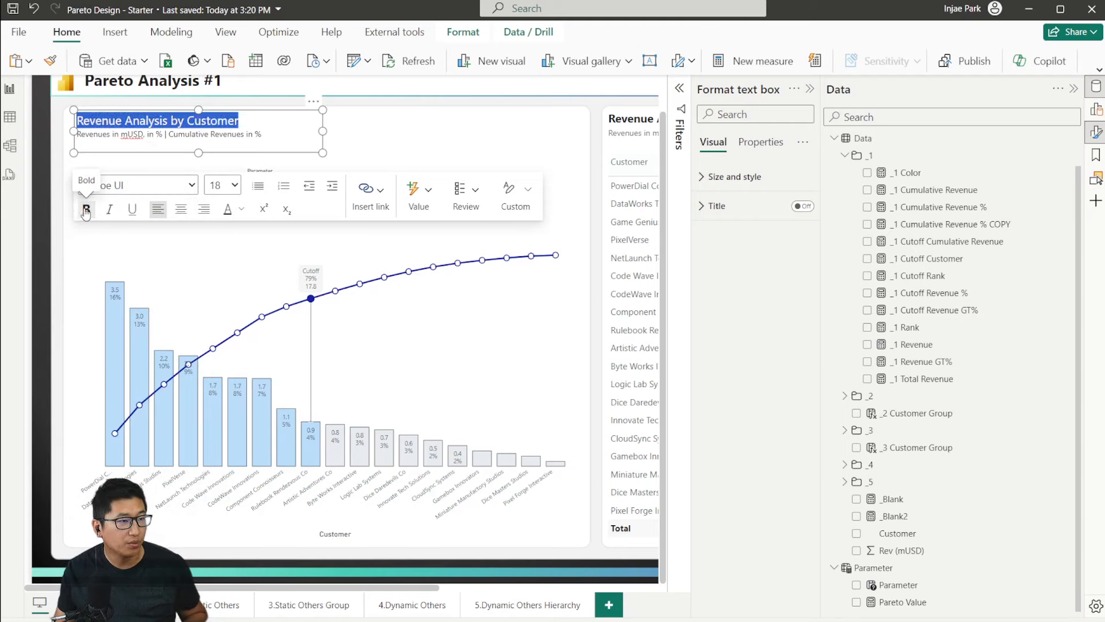
click(227, 185)
click(224, 305)
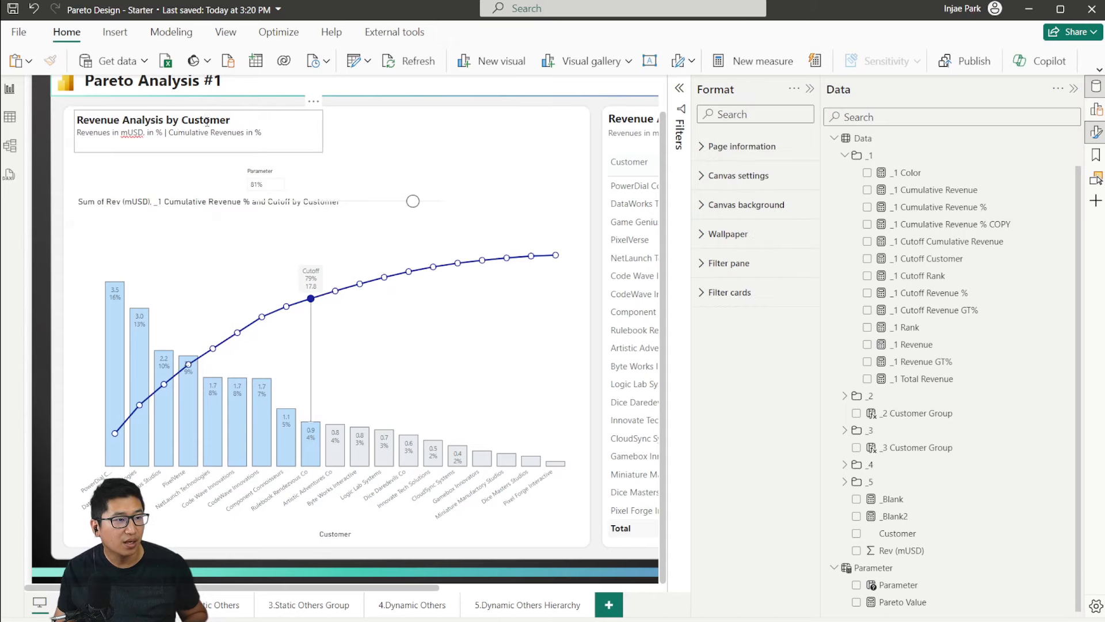
click(549, 133)
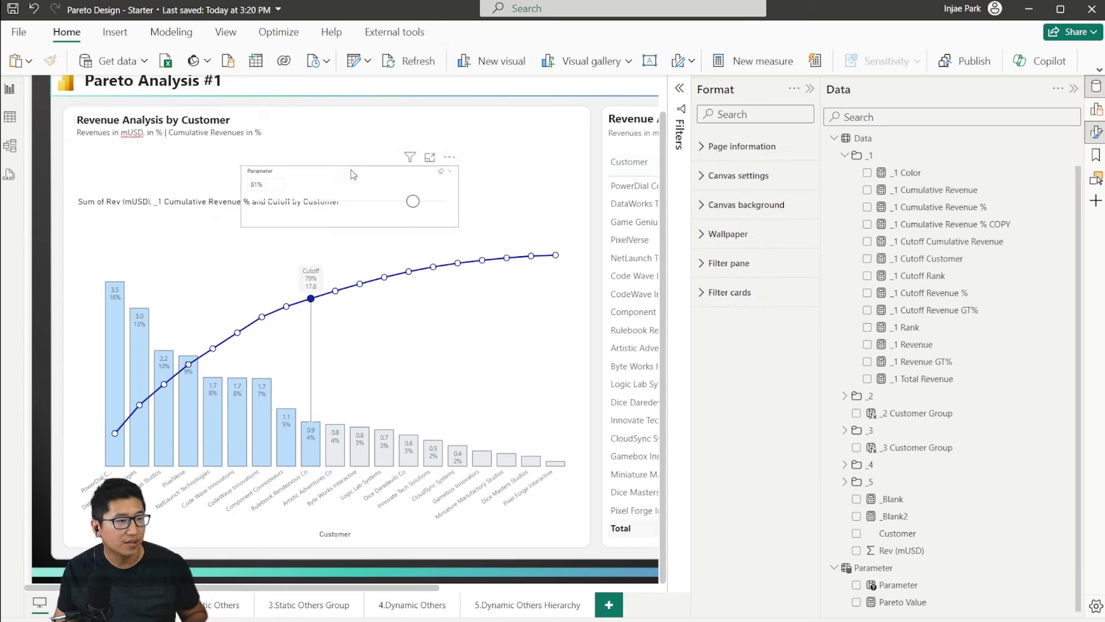
Step: Move the Parameter slicer directly below the revenue title text box, turn off its slicer header and shrink it to a compact size
drag(356, 175, 189, 155)
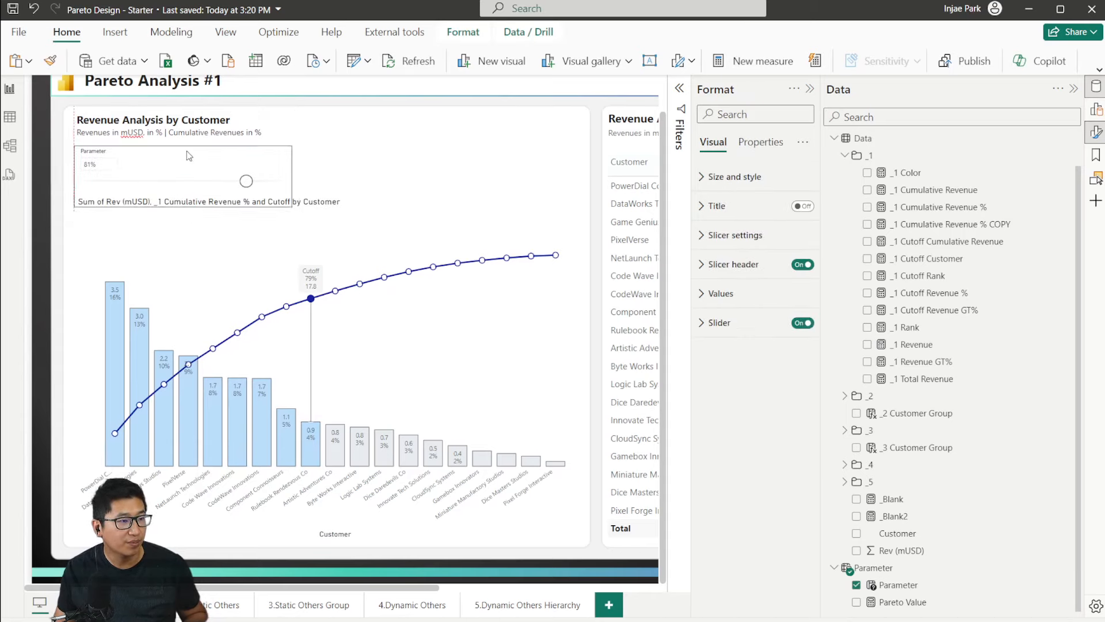
drag(294, 207, 242, 187)
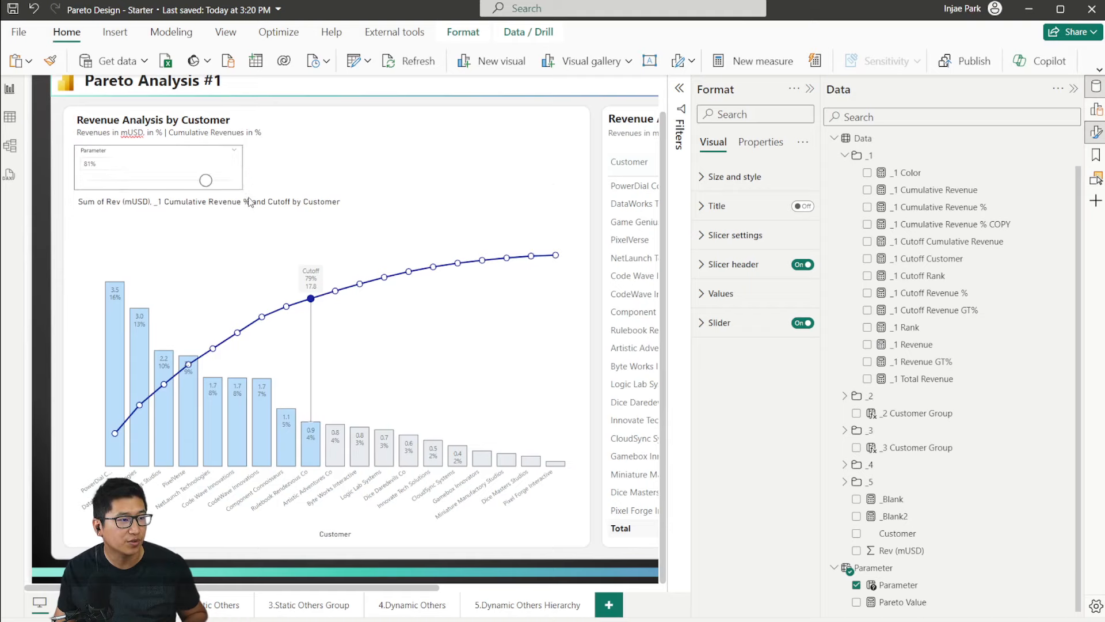
click(803, 264)
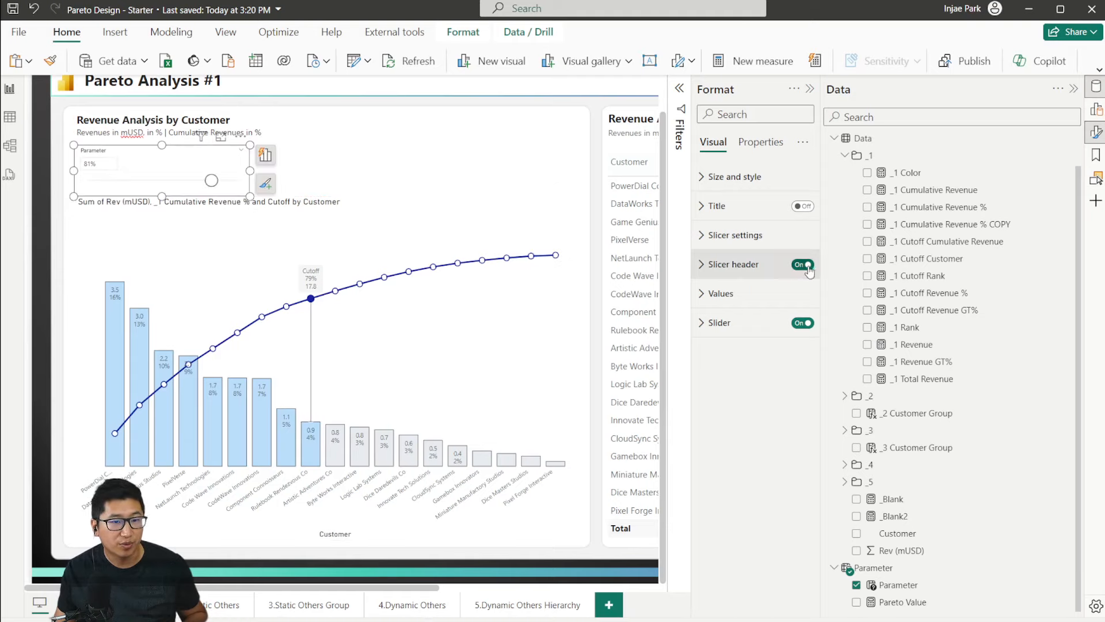
drag(250, 197, 128, 184)
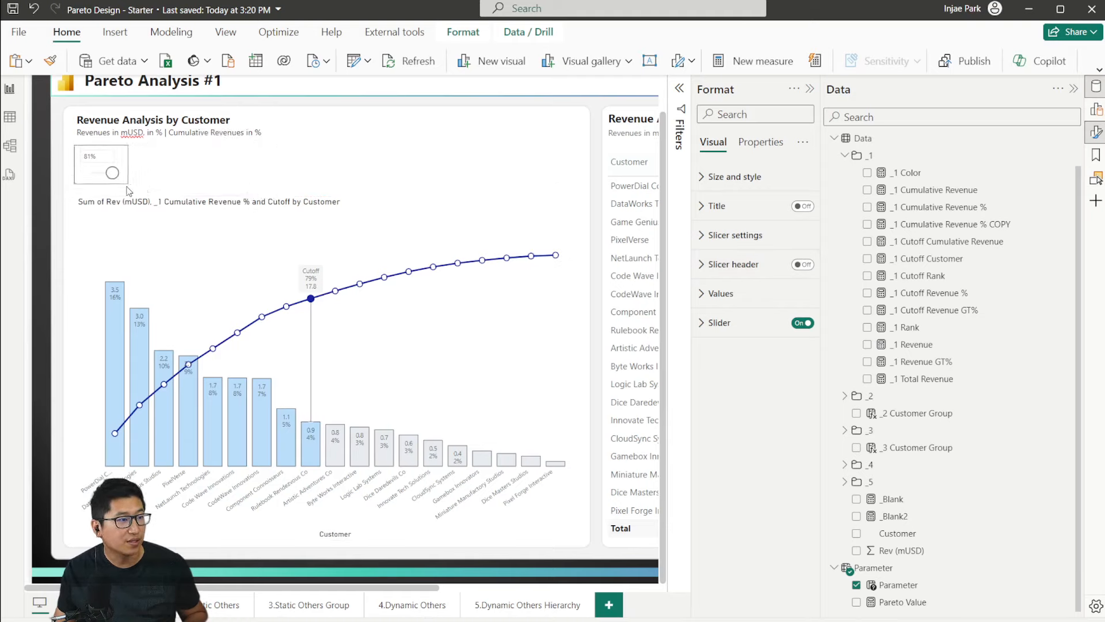
click(219, 172)
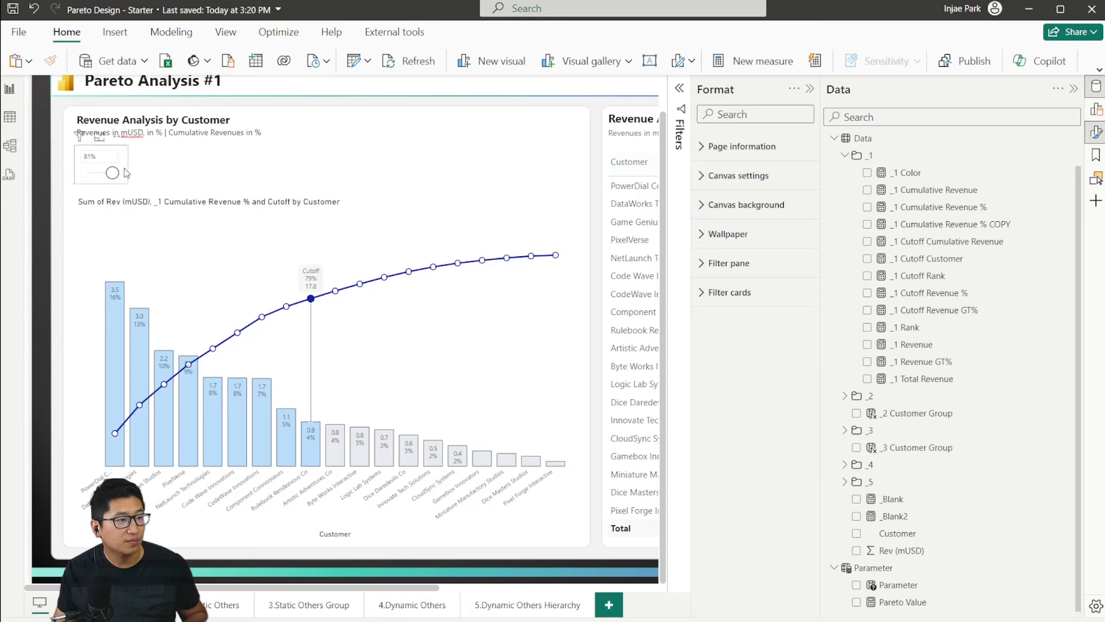
Step: Set the Parameter slicer's values to bold at font size 12 and nudge the slicer up slightly
click(123, 171)
click(715, 300)
click(711, 385)
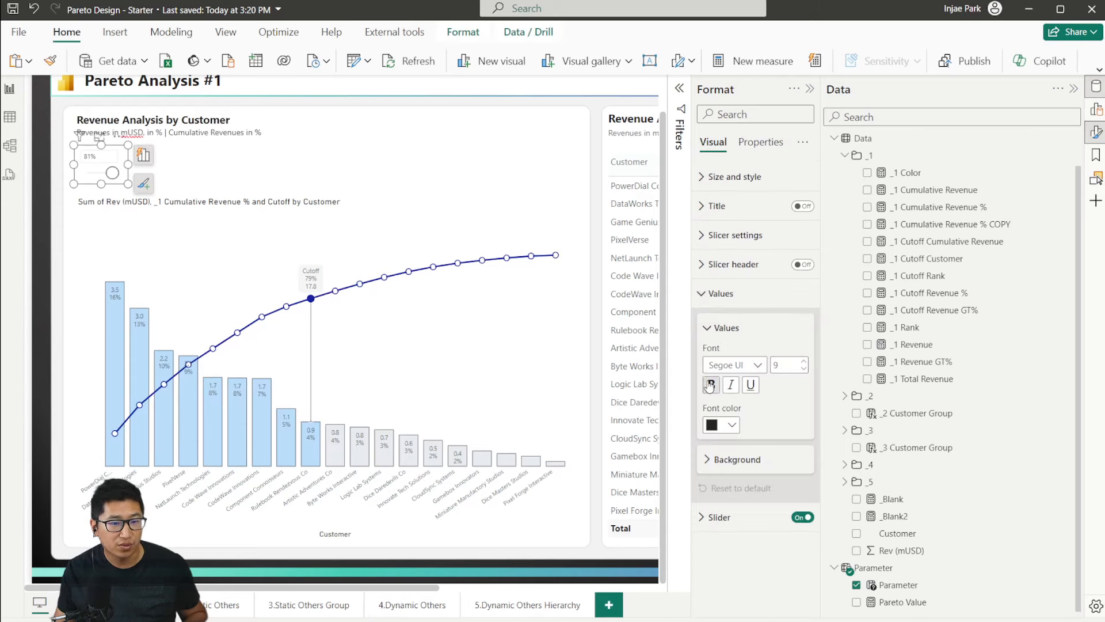
click(804, 361)
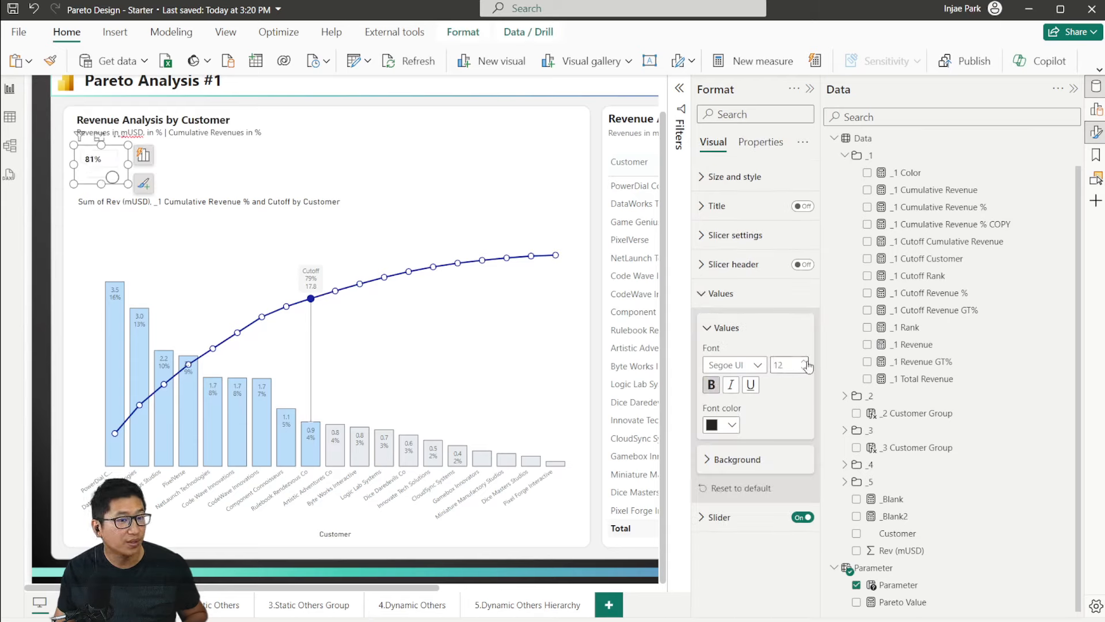
click(161, 163)
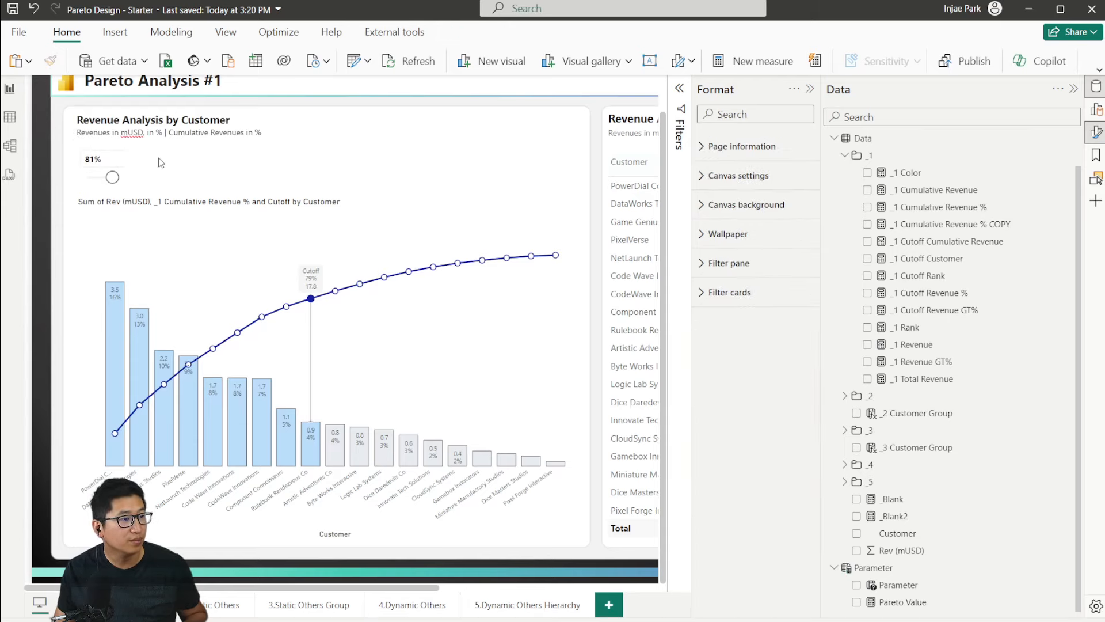
click(120, 171)
click(230, 186)
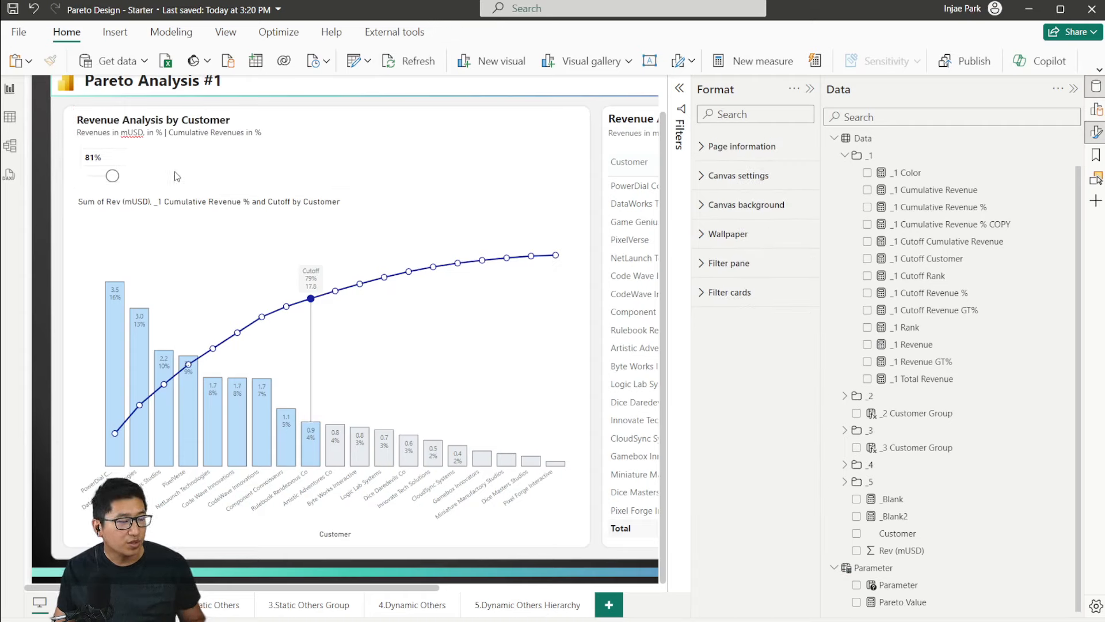
Step: In the finished Pareto Design report, lower the cutoff slicer to 68% and examine how the summary sentence and chart respond
mouse_move(413, 621)
mouse_move(259, 621)
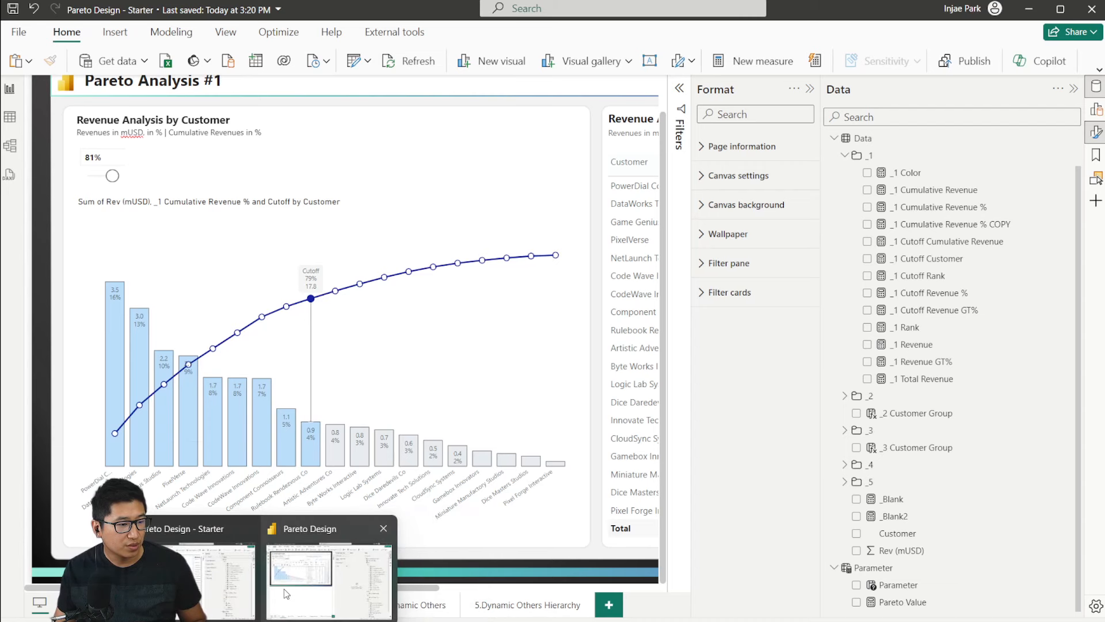
click(286, 592)
click(244, 87)
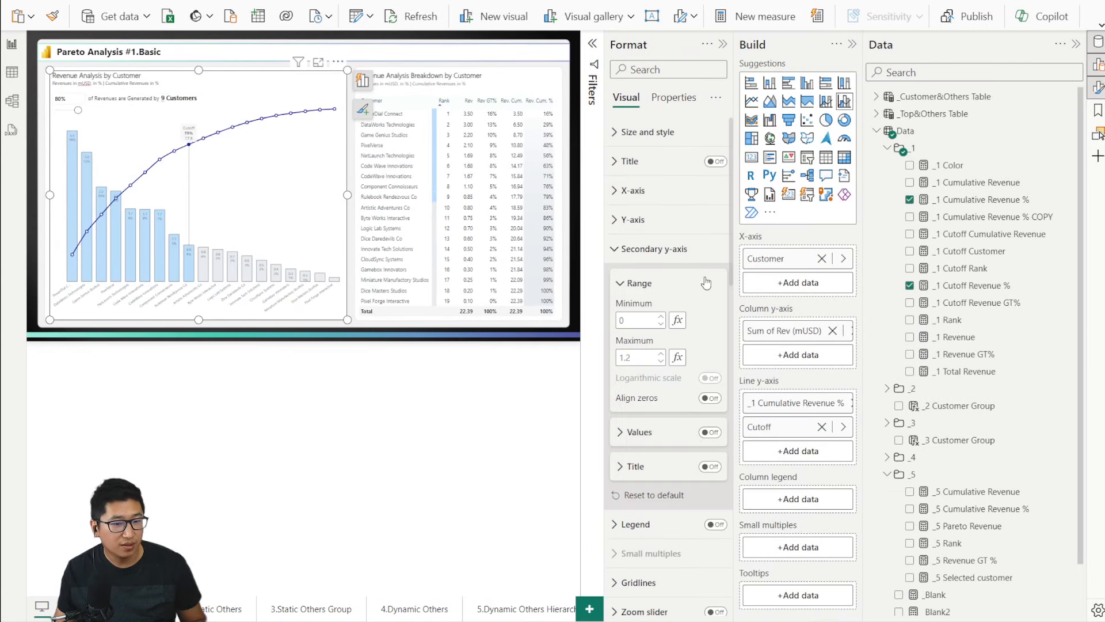
click(723, 45)
click(851, 44)
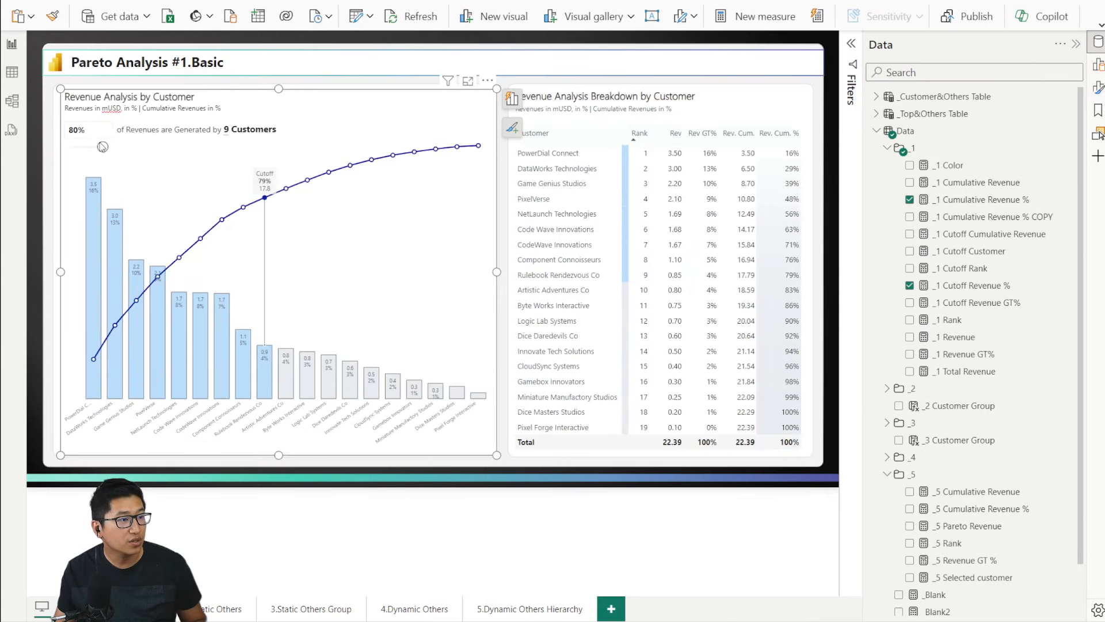
mouse_move(103, 147)
mouse_down()
mouse_move(86, 147)
mouse_move(98, 146)
mouse_up()
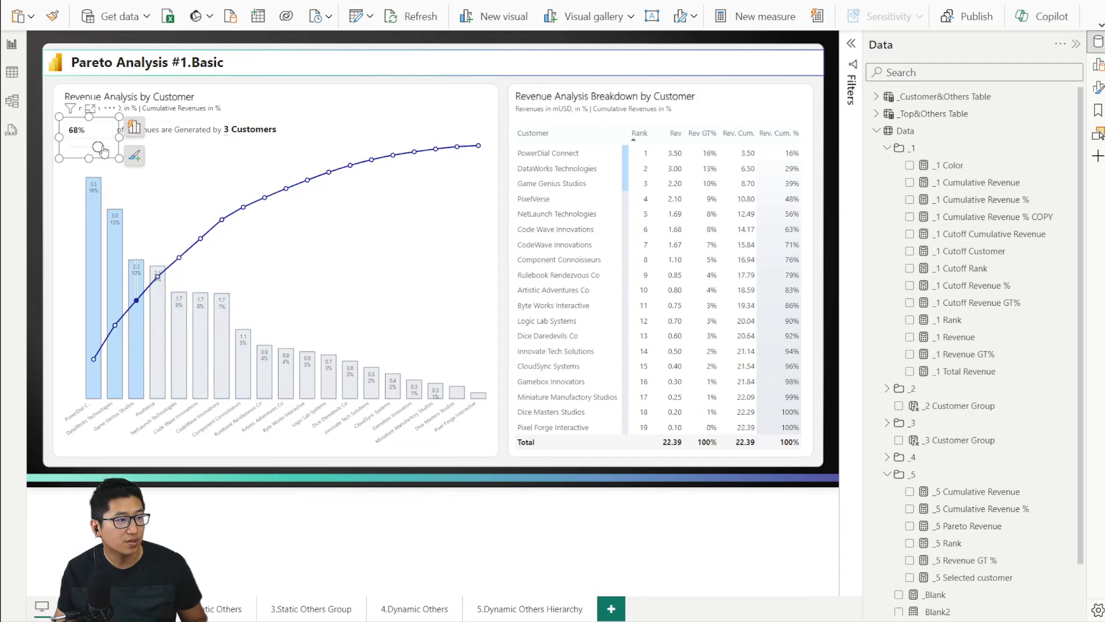
Step: Back in the starter report, insert a text box beside the Parameter slicer reading "of Revenue comes from"
mouse_move(262, 621)
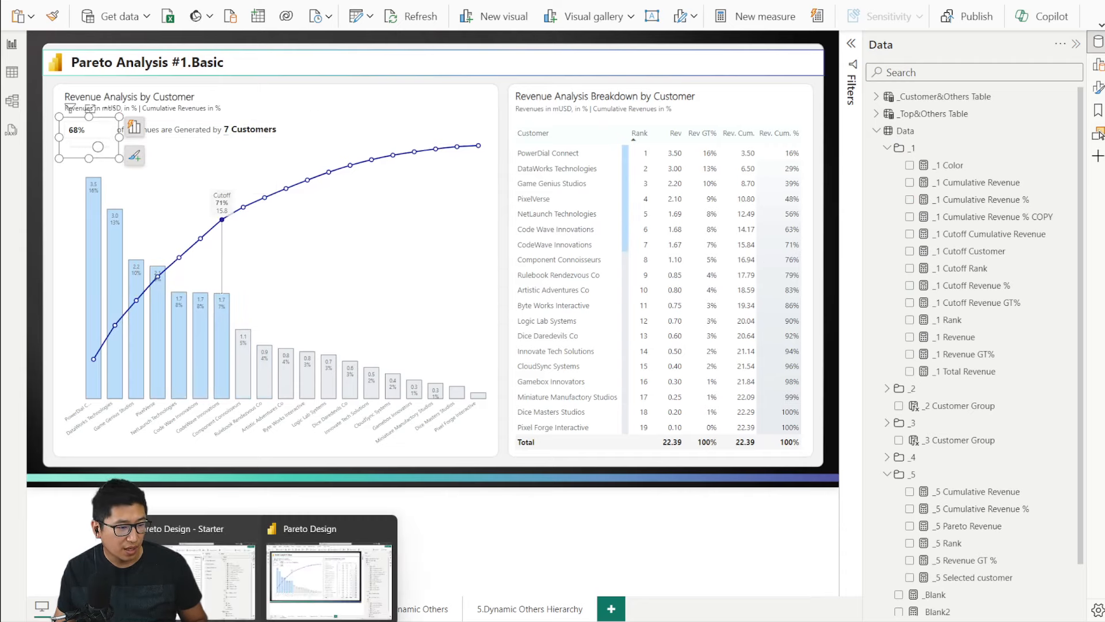
click(213, 602)
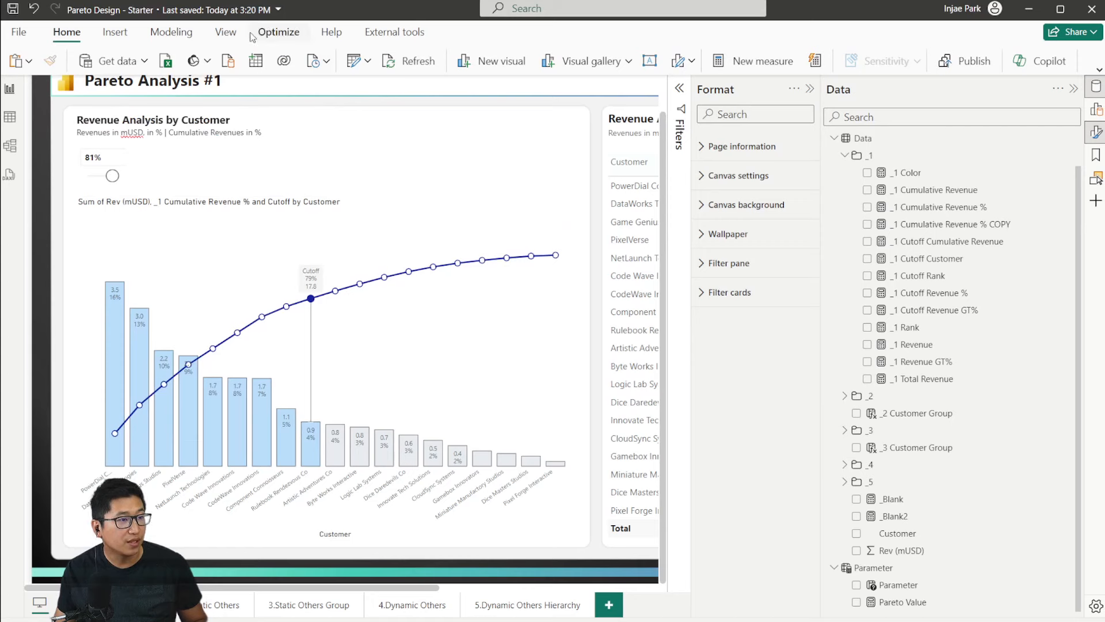
click(115, 33)
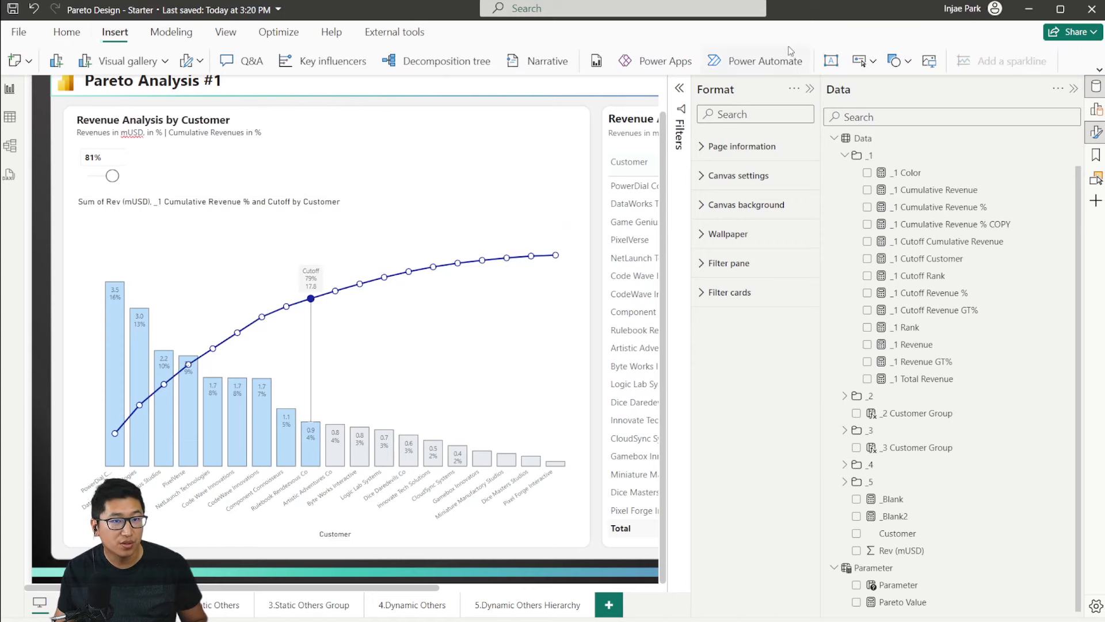
click(831, 60)
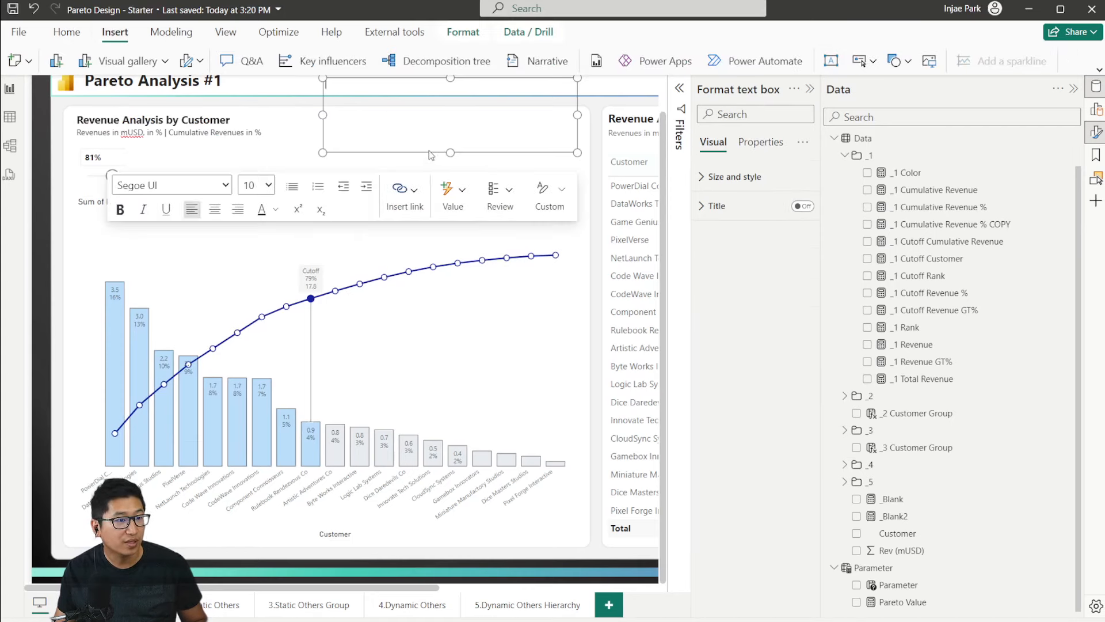
drag(431, 154, 241, 222)
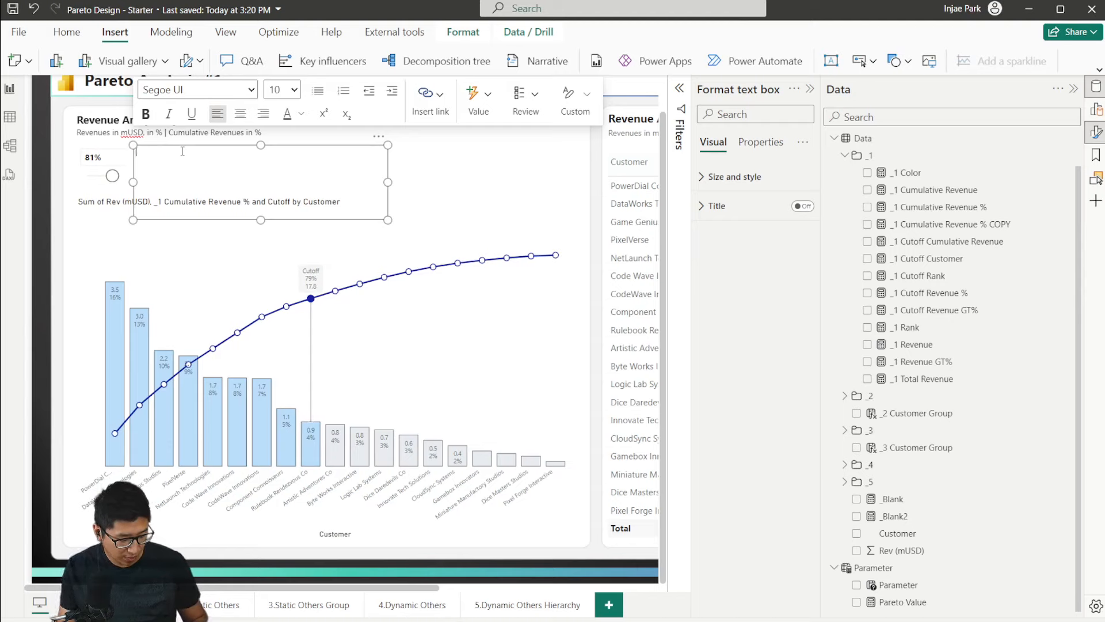
text(c)
text(f Re)
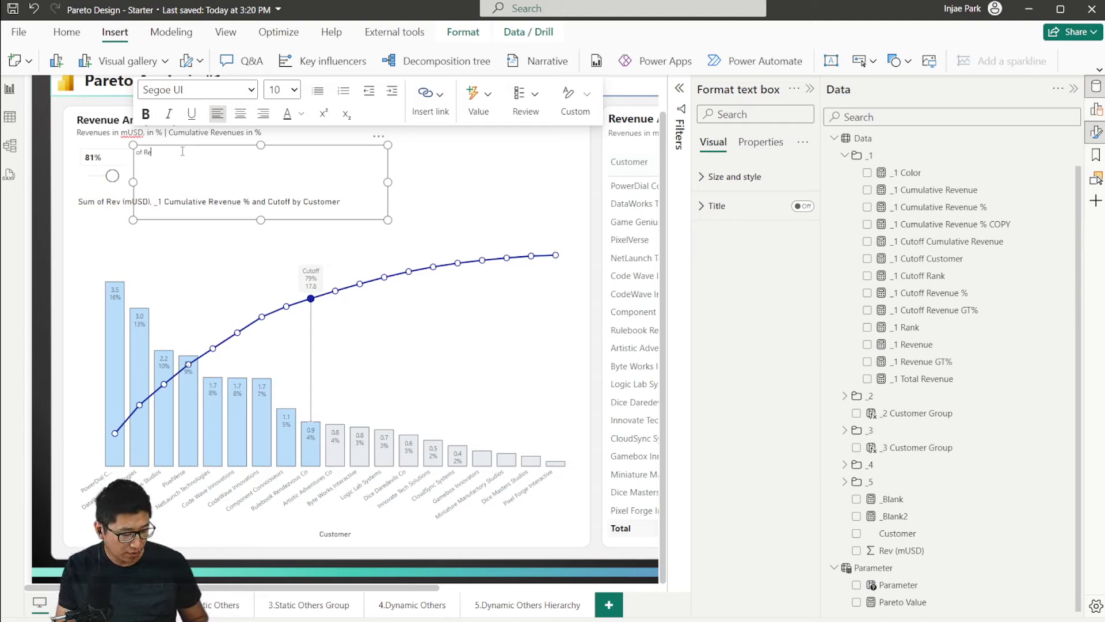
text(venue comes from)
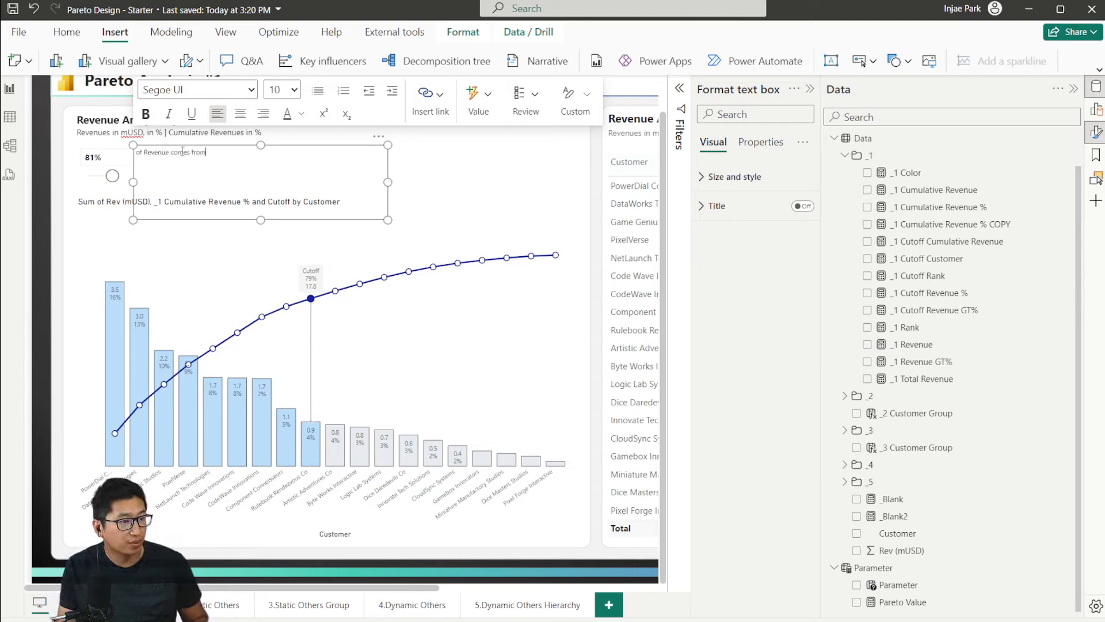
Step: Set the "of Revenue comes from" text to font size 14 and shift its upper edge slightly to line up with the slicer
drag(207, 153, 146, 154)
click(225, 154)
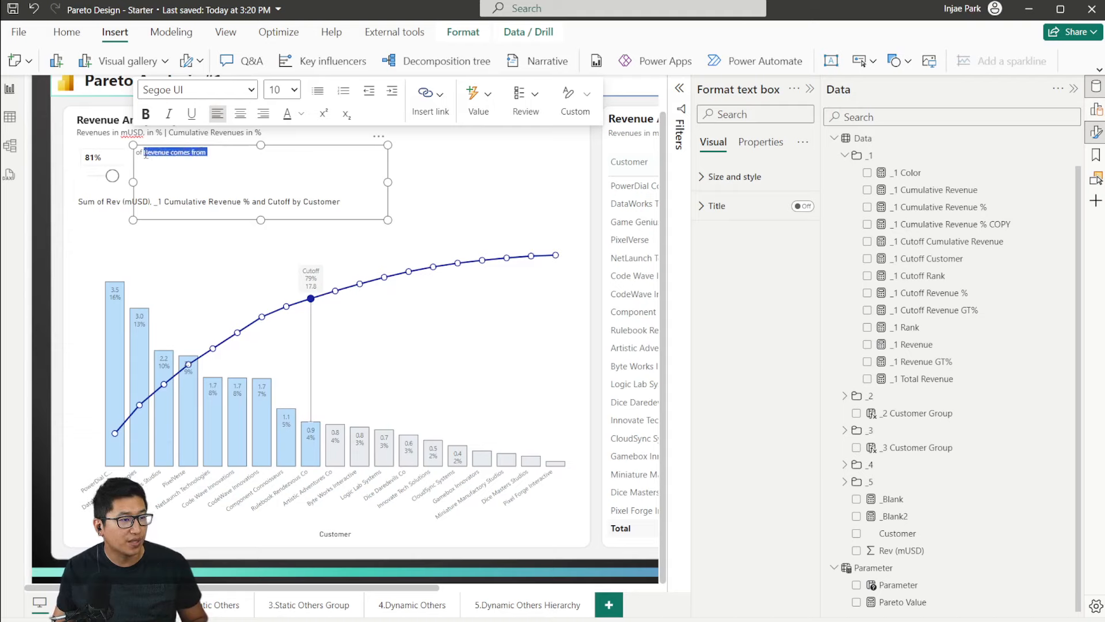
click(294, 90)
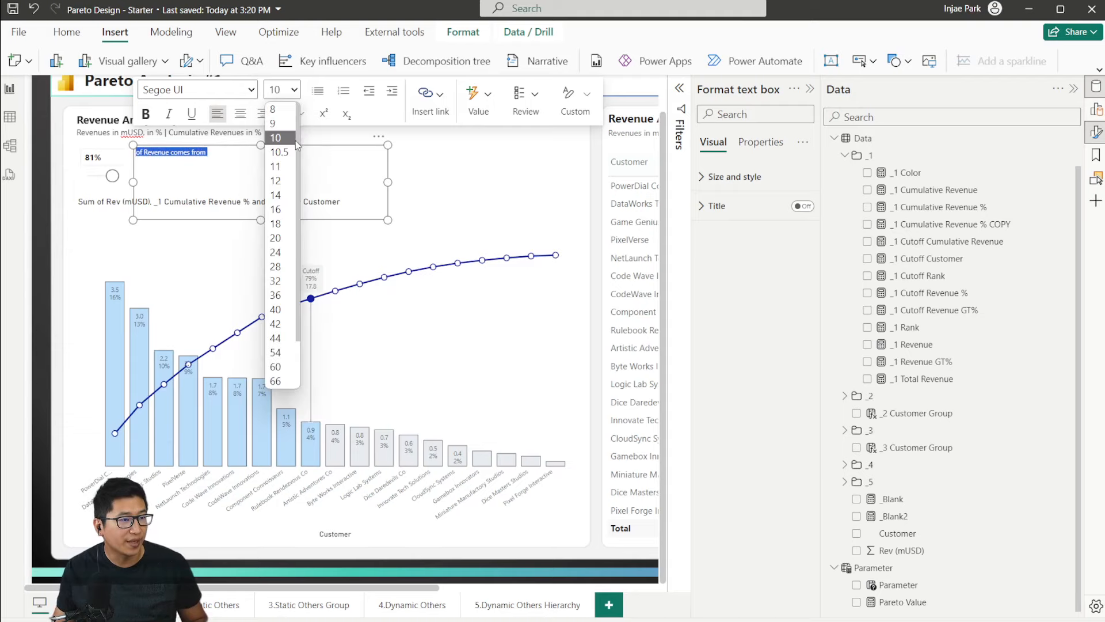
click(276, 193)
click(294, 89)
click(280, 194)
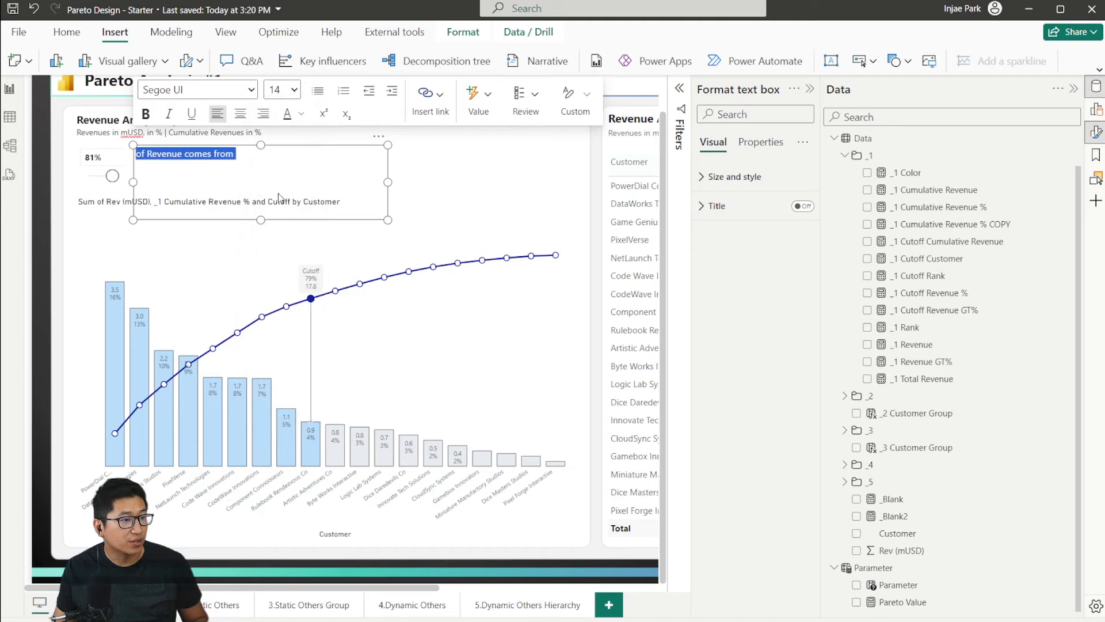
mouse_move(262, 145)
mouse_down()
mouse_move(264, 157)
mouse_move(262, 144)
mouse_up()
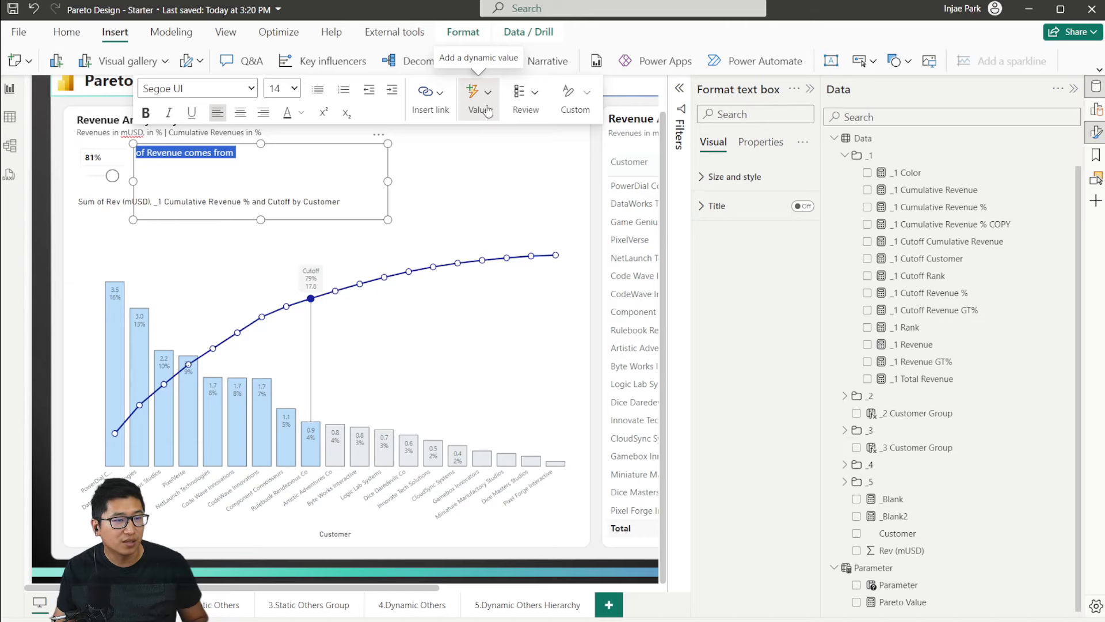
Step: Add a dynamic value calculated as "_4 pareto cutoff rank" to the "of Revenue comes from" text box
click(487, 111)
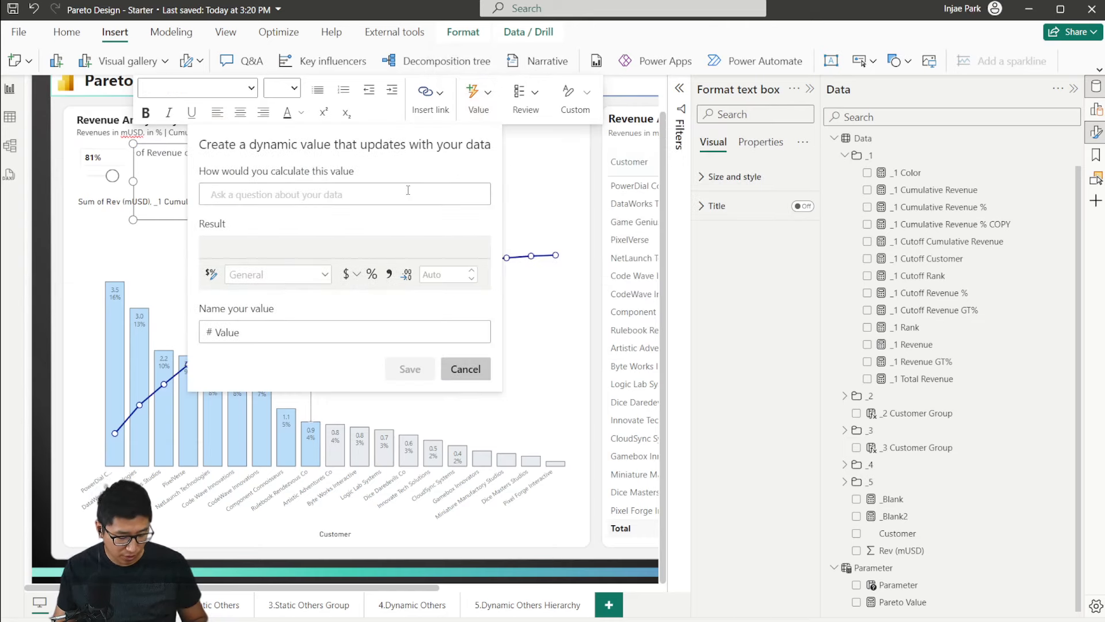
text(_4)
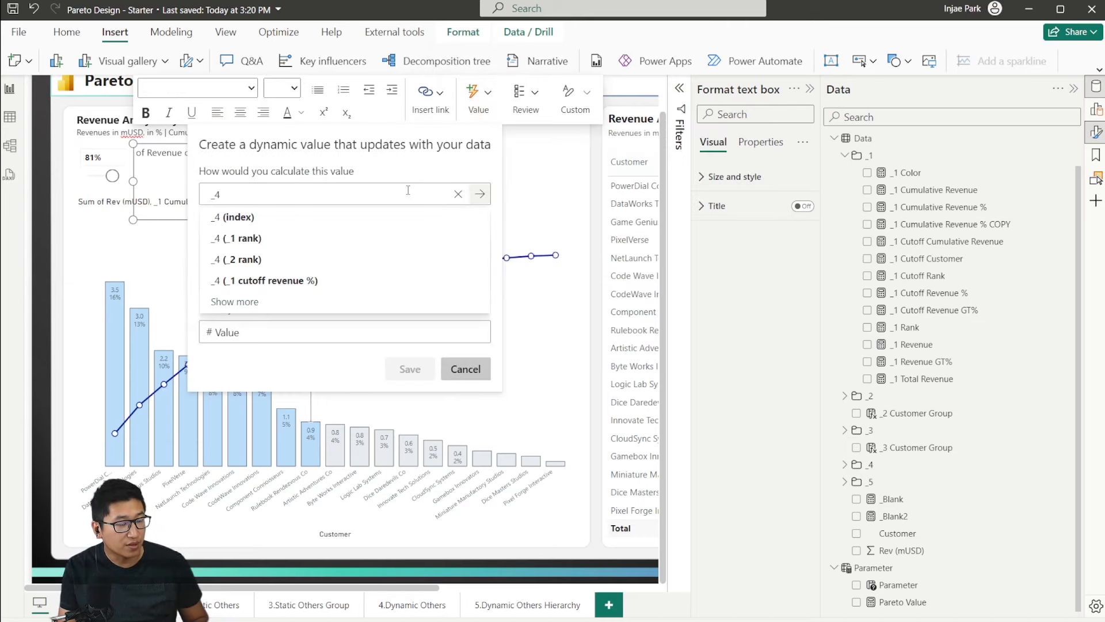
text( pareto)
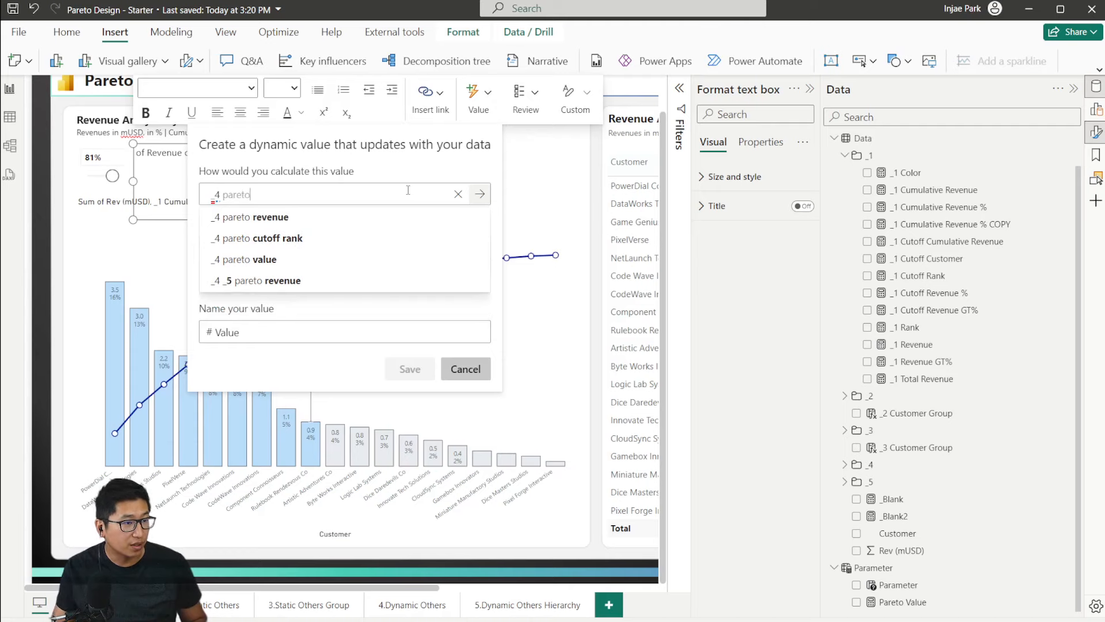
click(316, 243)
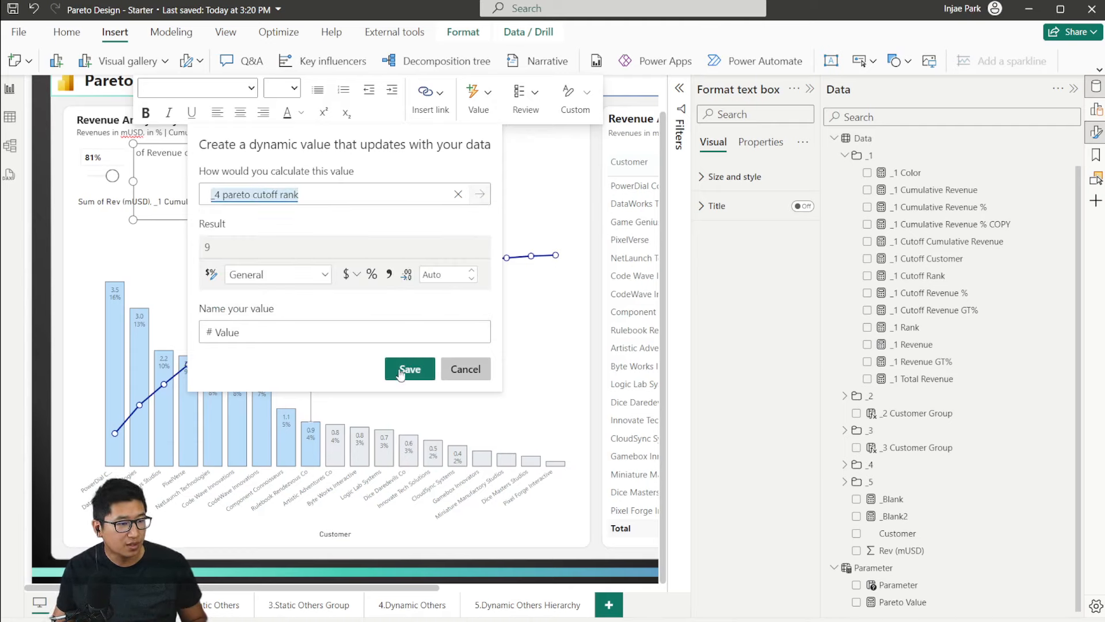
click(410, 369)
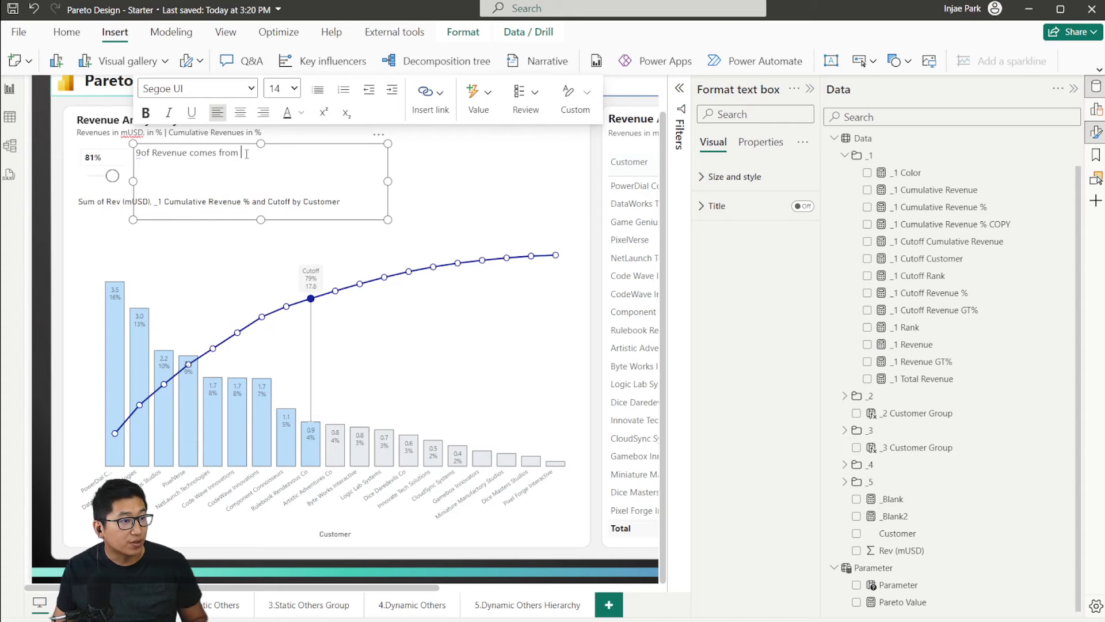
Step: Remove the misplaced dynamic value from the start of the "of Revenue comes from" text
click(143, 151)
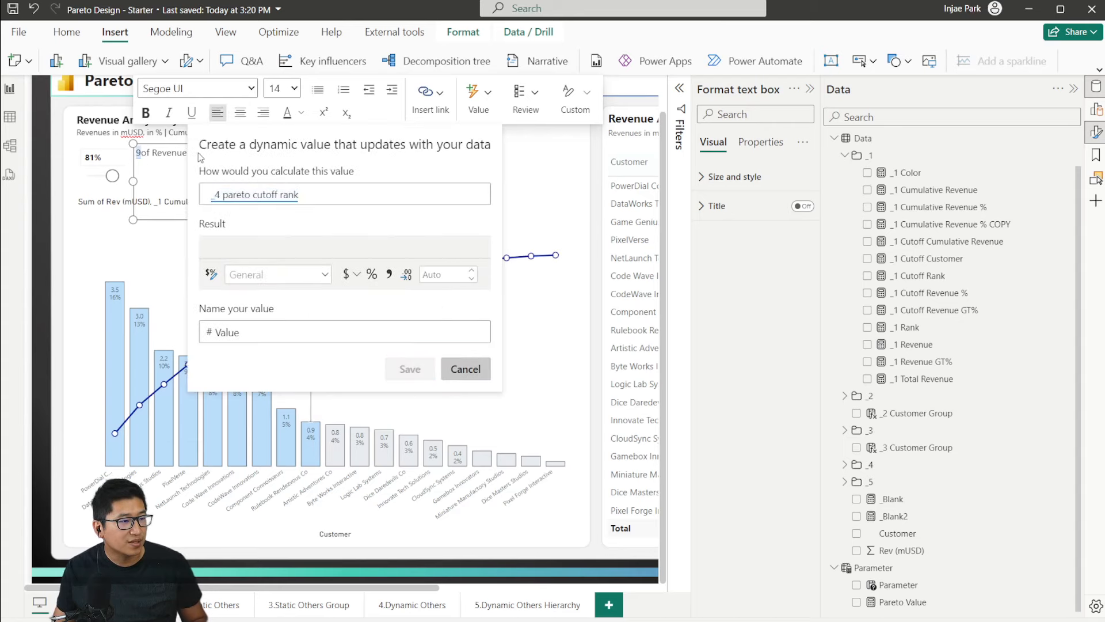
click(468, 370)
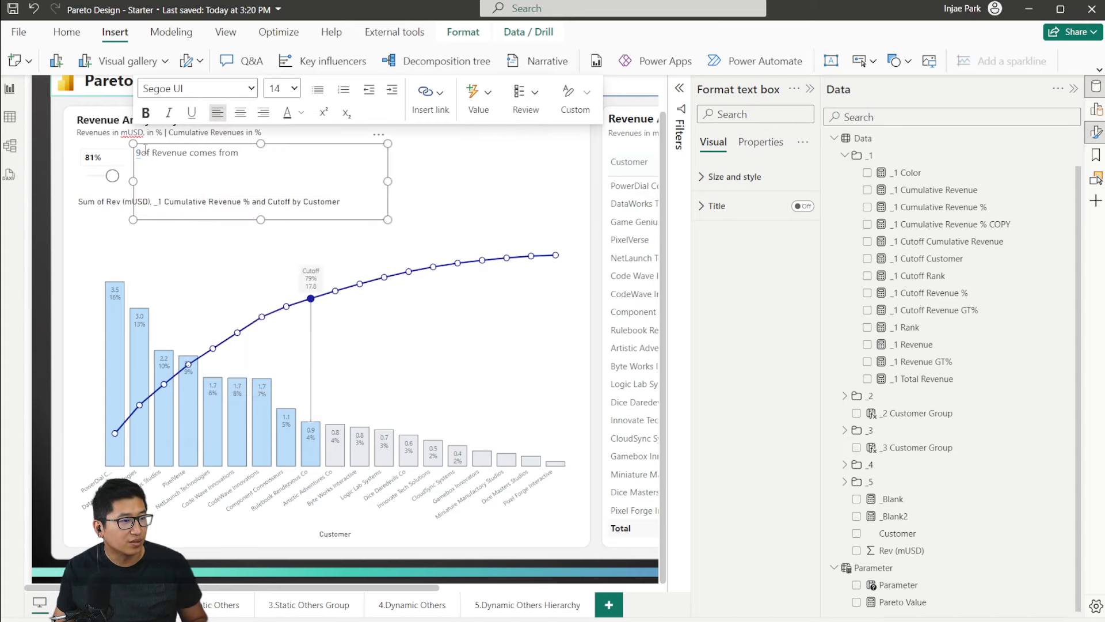
click(143, 151)
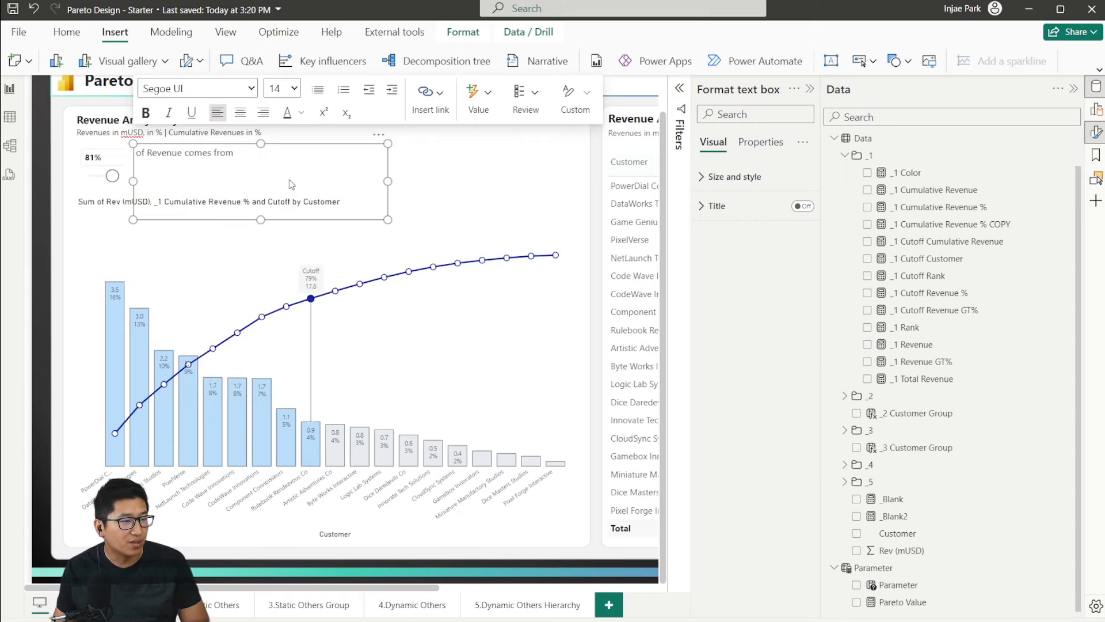
click(475, 94)
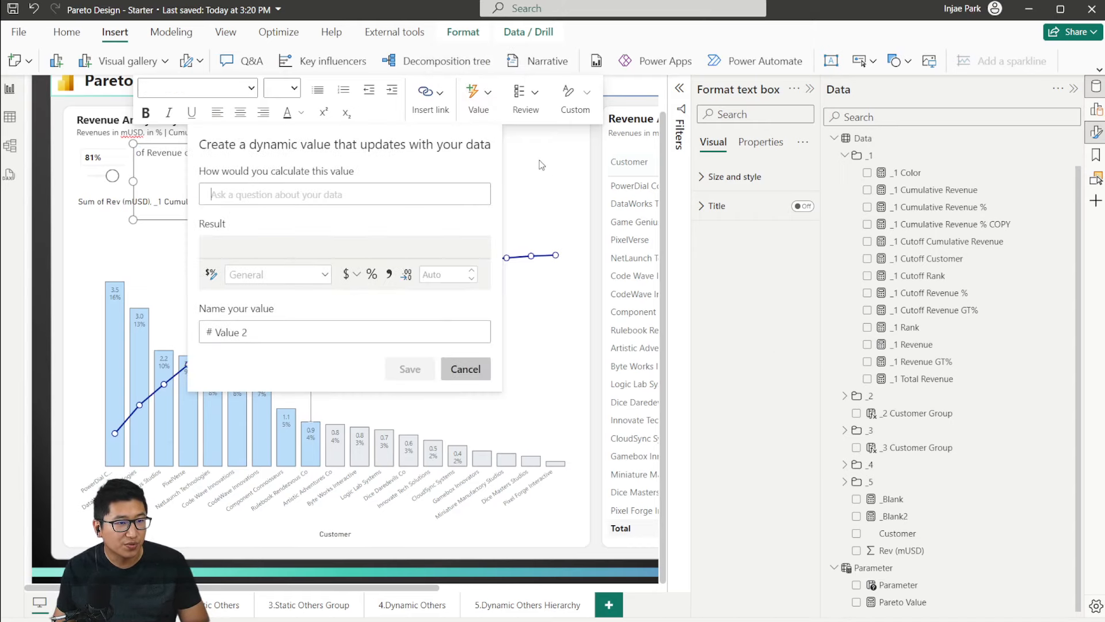
click(178, 157)
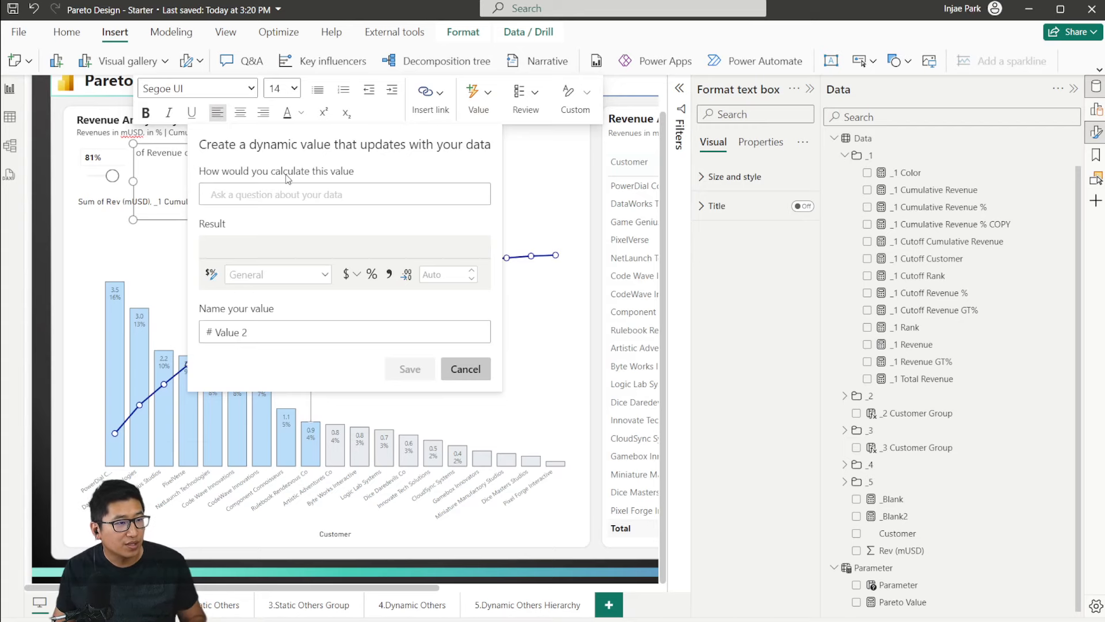
key(Escape)
click(164, 167)
key(Escape)
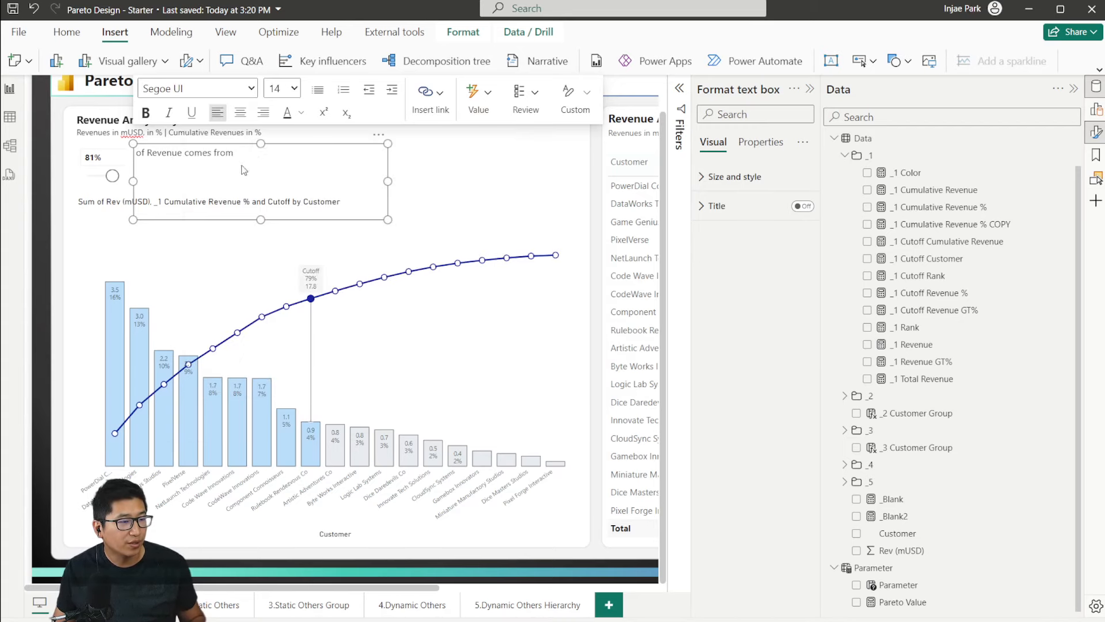
Step: Append a dynamic pareto cutoff rank value and the word "Customers" to "of Revenue comes from", formatted bold at font size 12
click(478, 102)
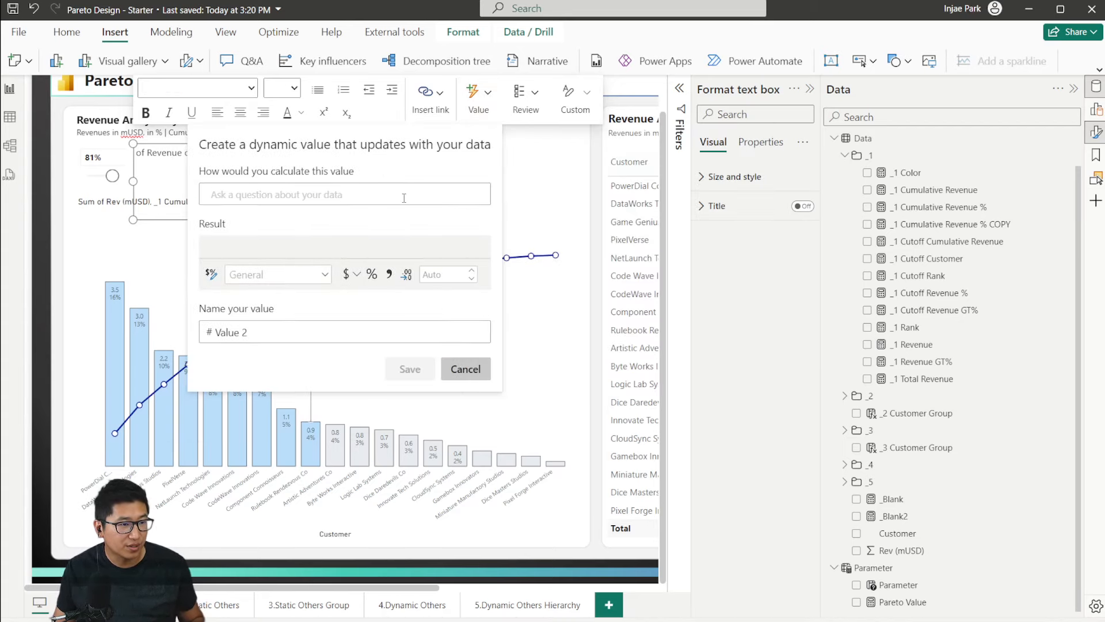
text(_4 par)
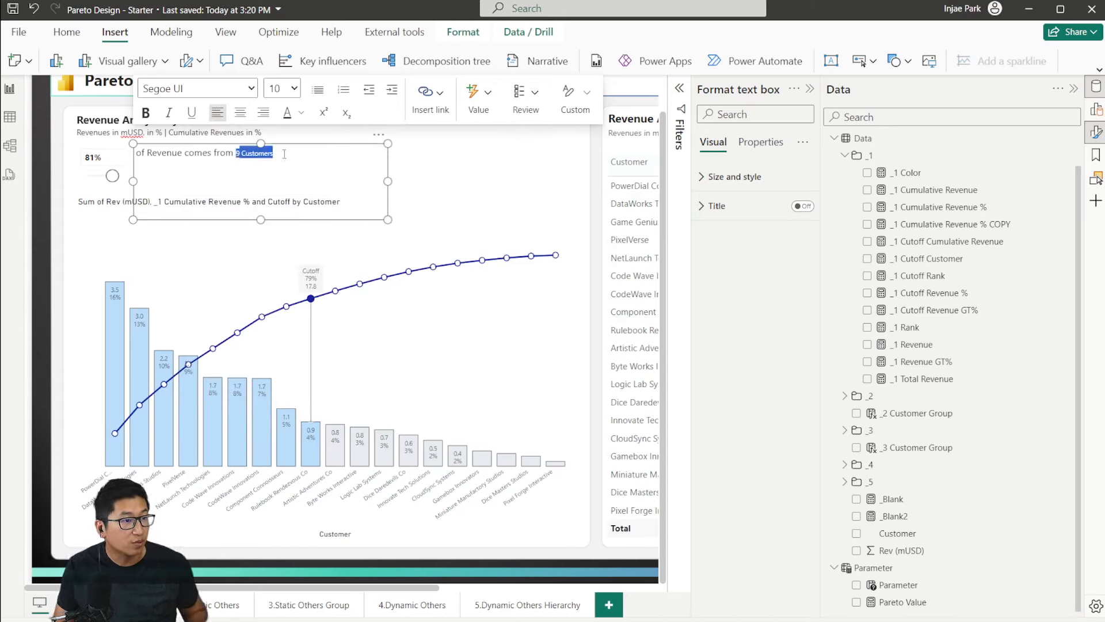
click(294, 88)
click(276, 179)
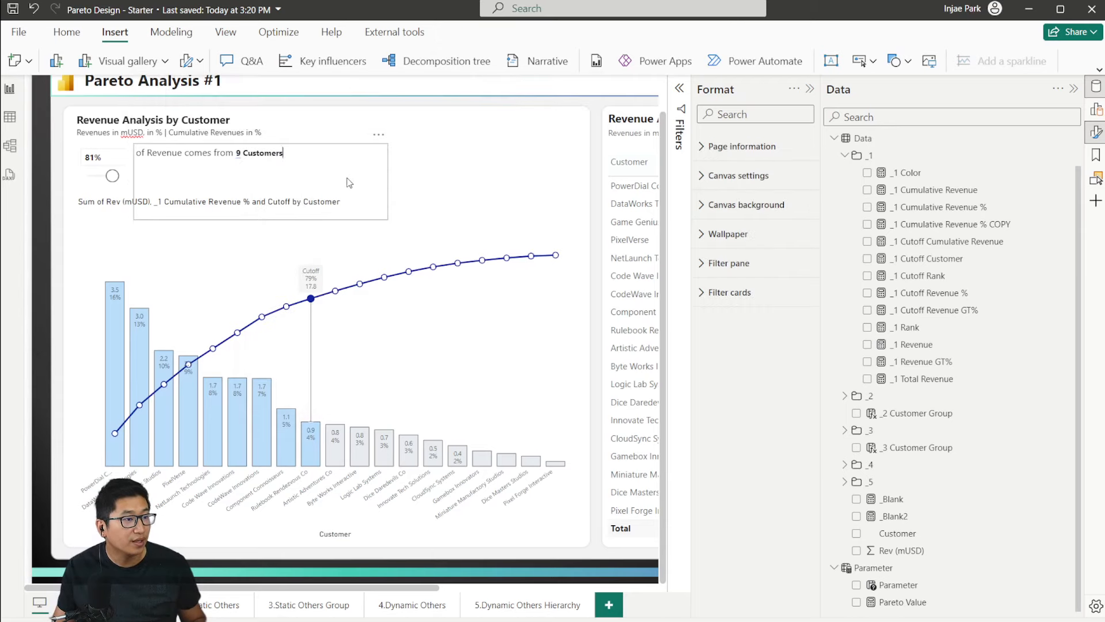
Step: Shrink the customer-count text box to fit its sentence and nudge it slightly down and left to line up with the slicer
drag(386, 218, 296, 169)
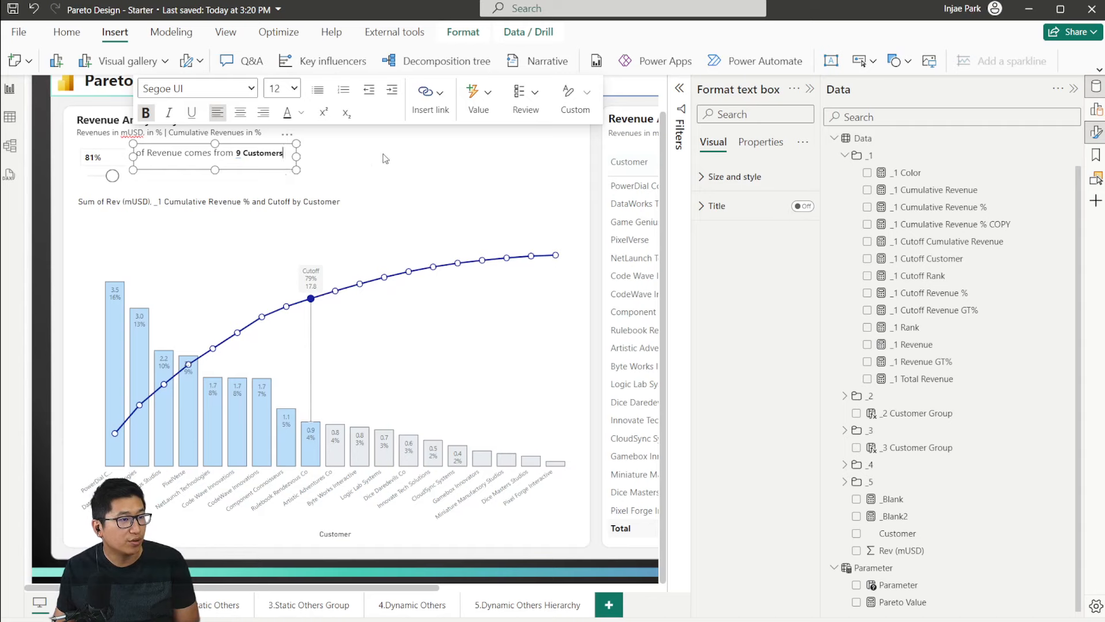
click(385, 158)
click(288, 169)
click(286, 171)
key(Down)
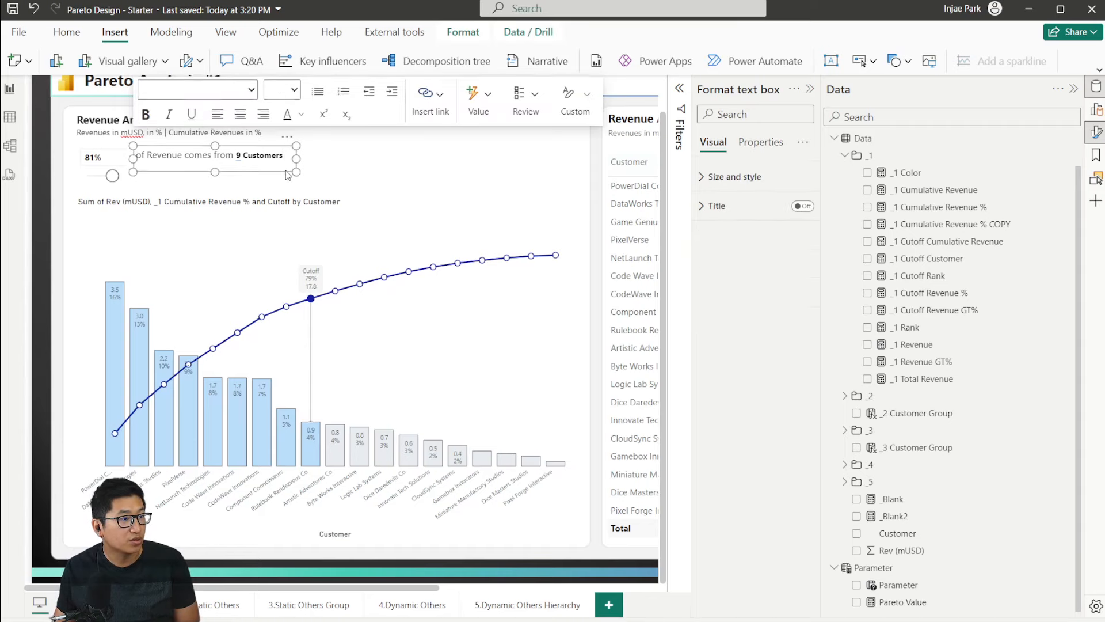
drag(286, 171, 284, 172)
click(74, 133)
click(171, 170)
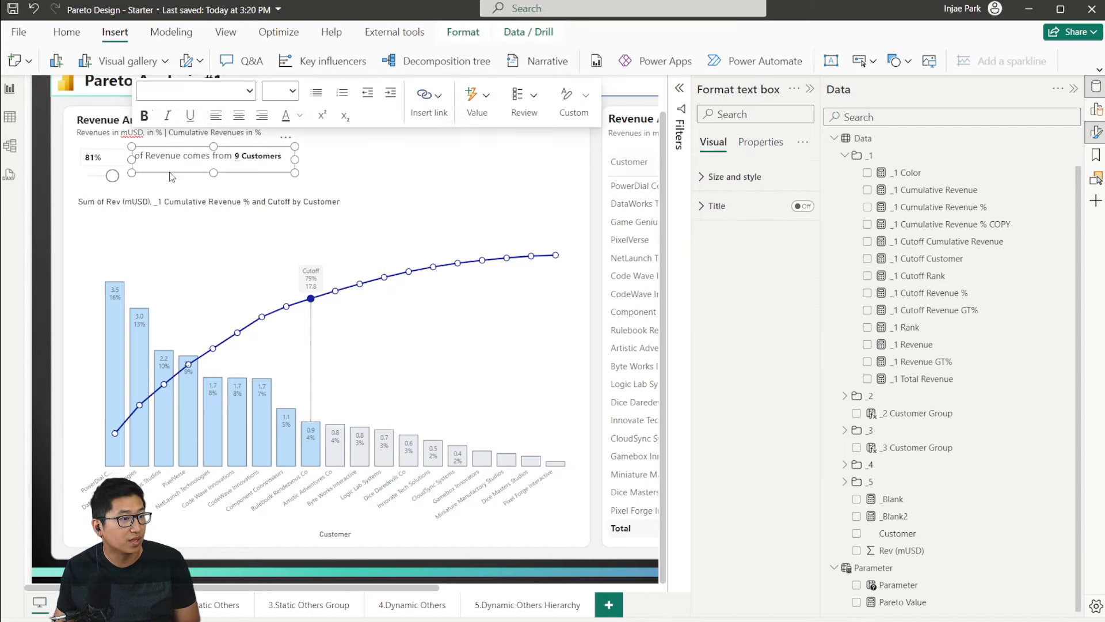
key(Left)
click(350, 166)
Step: Lower the cutoff slicer to 34% and raise it to 53% to check how the sentence and chart respond
drag(112, 175, 99, 178)
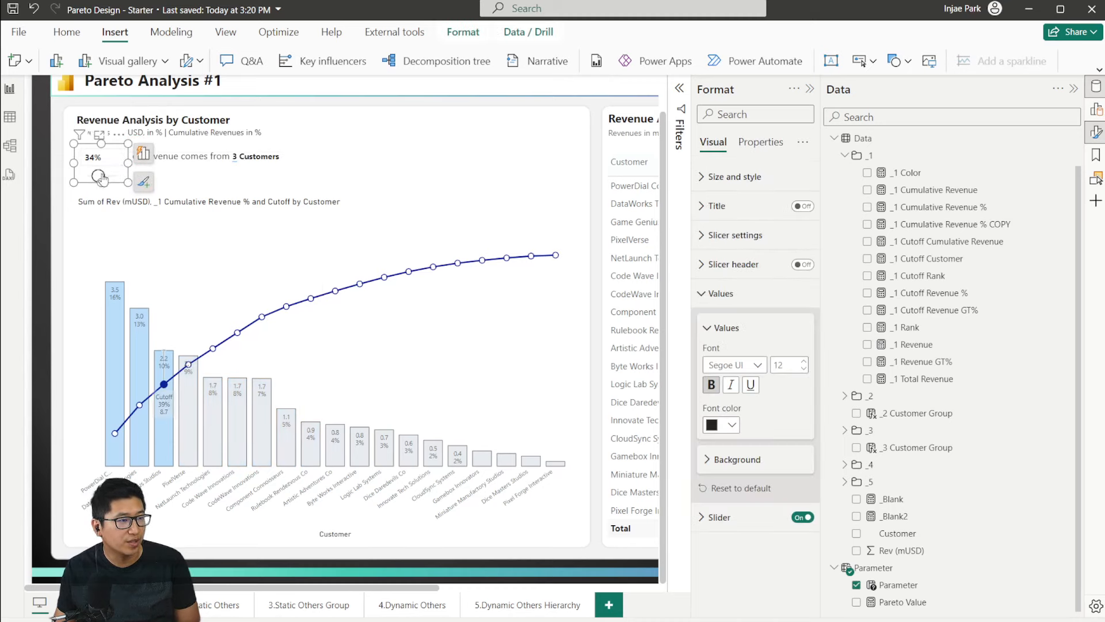
drag(100, 177, 105, 176)
click(404, 168)
Step: Turn off the Pareto chart's title and X-axis title, and extend the chart's upper edge up to the card heading
click(343, 212)
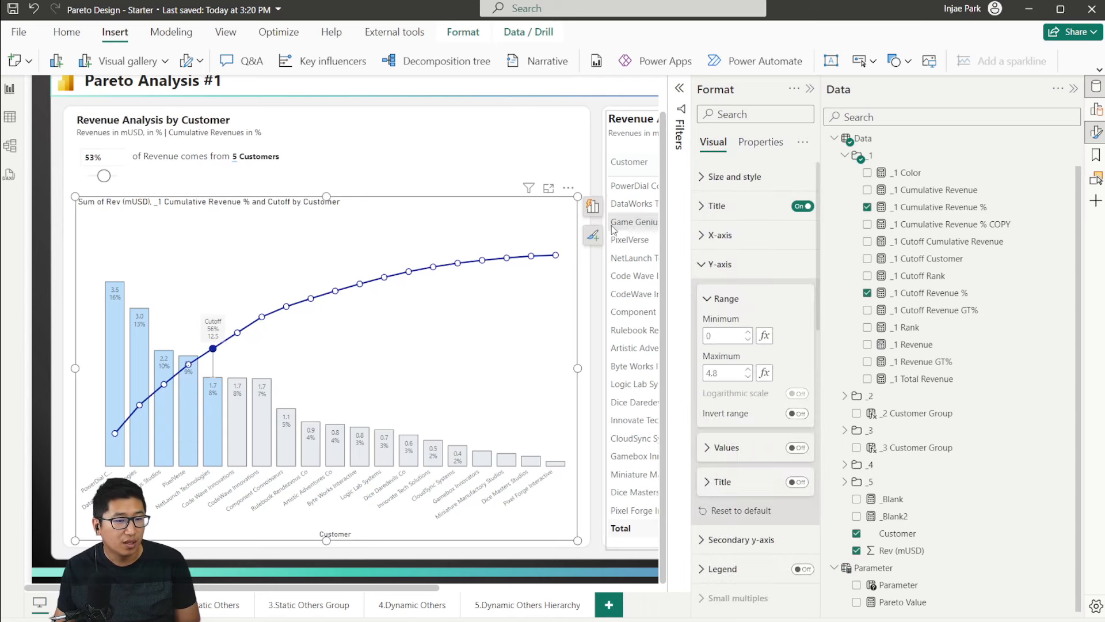
click(803, 206)
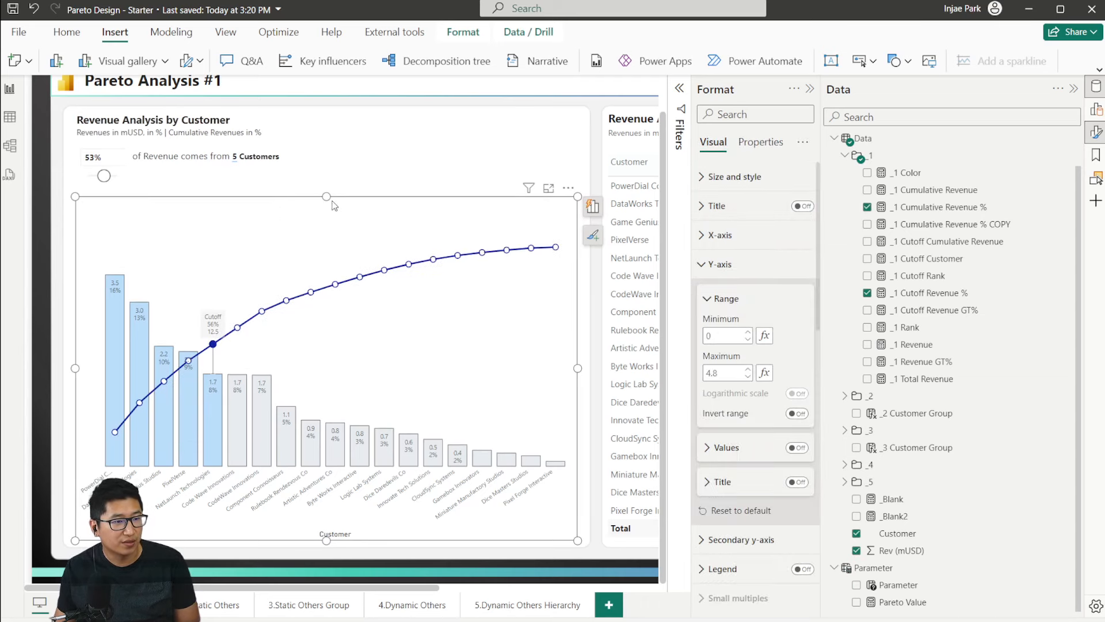
drag(326, 197, 346, 125)
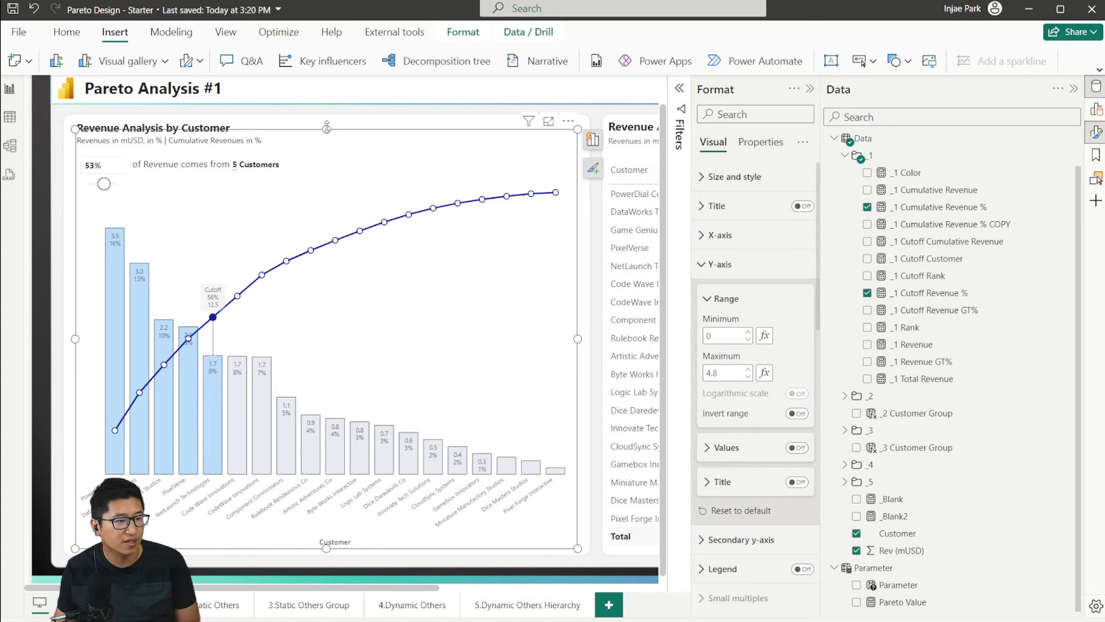
click(719, 236)
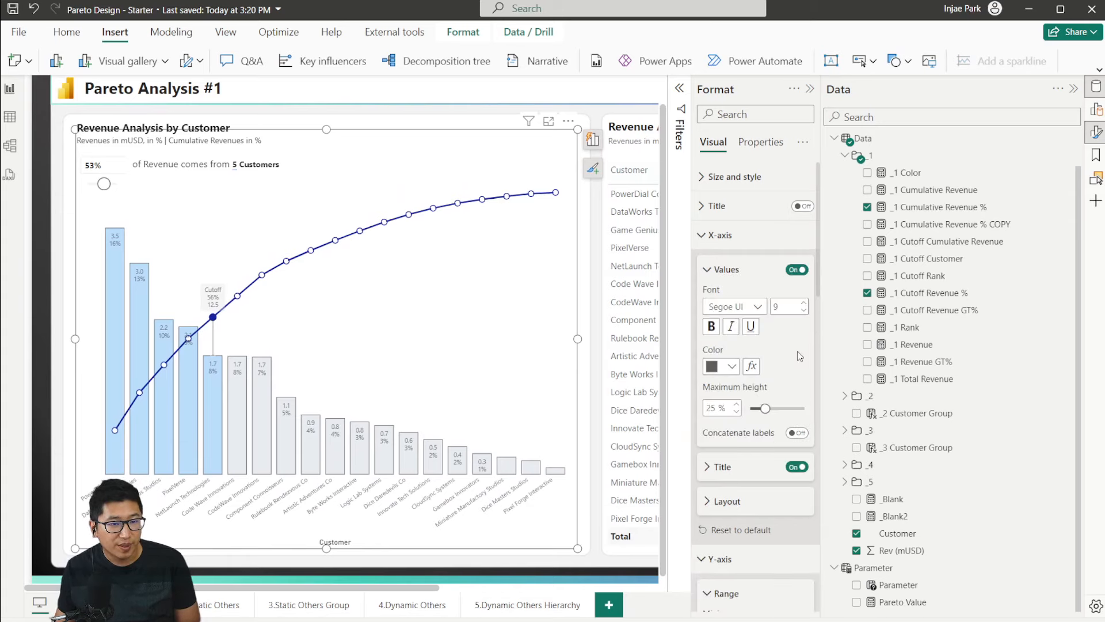
click(798, 468)
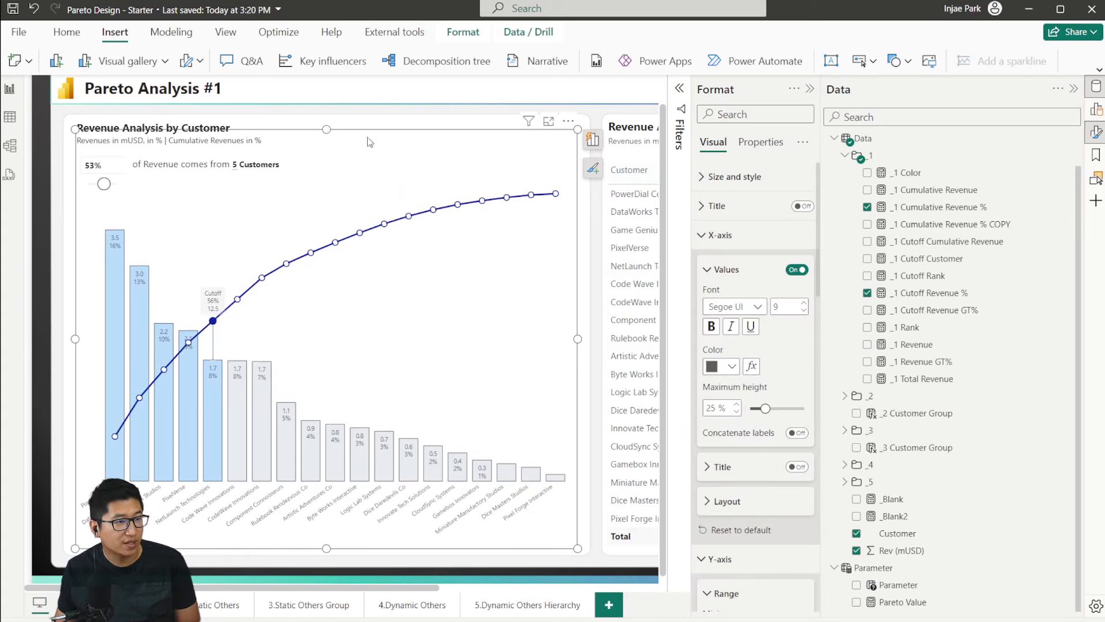
Step: Raise the cutoff slicer to 69% to check the customer-count sentence against the enlarged chart
click(364, 116)
mouse_move(104, 184)
mouse_down()
mouse_move(93, 184)
mouse_move(105, 184)
mouse_up()
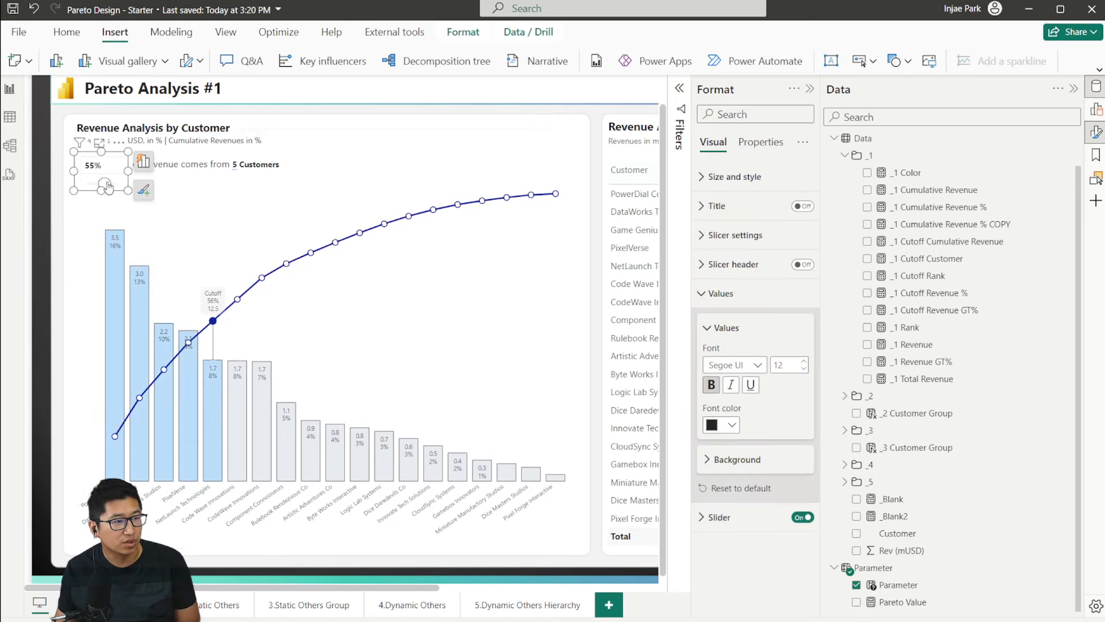
drag(105, 184, 108, 184)
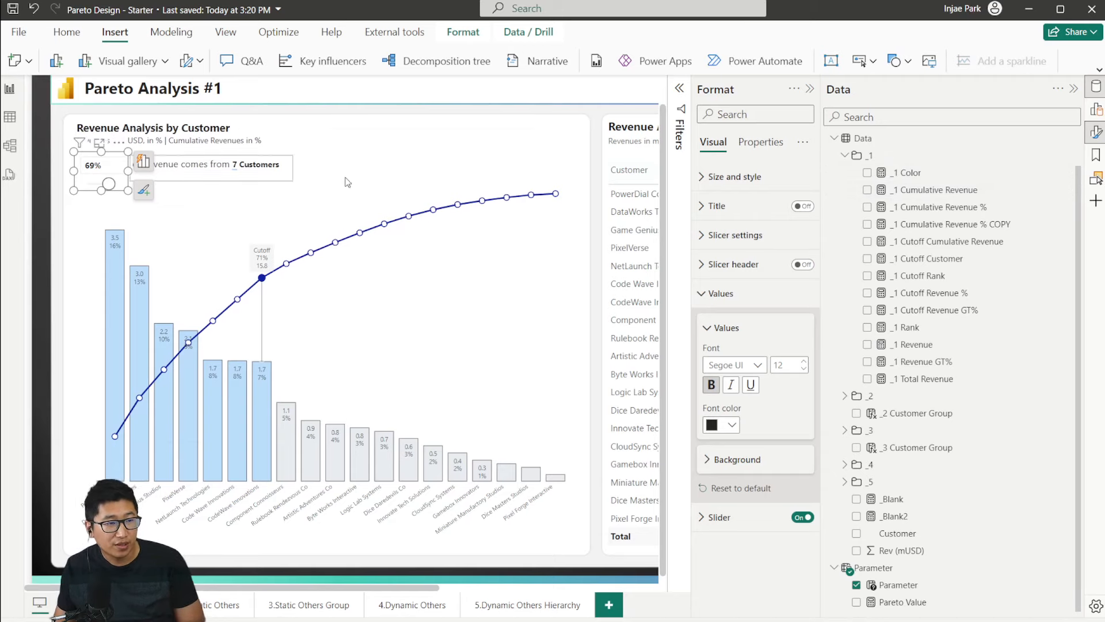
Step: Send the Pareto chart to the back of the layer order, behind the text boxes and slicer
click(1095, 179)
click(599, 233)
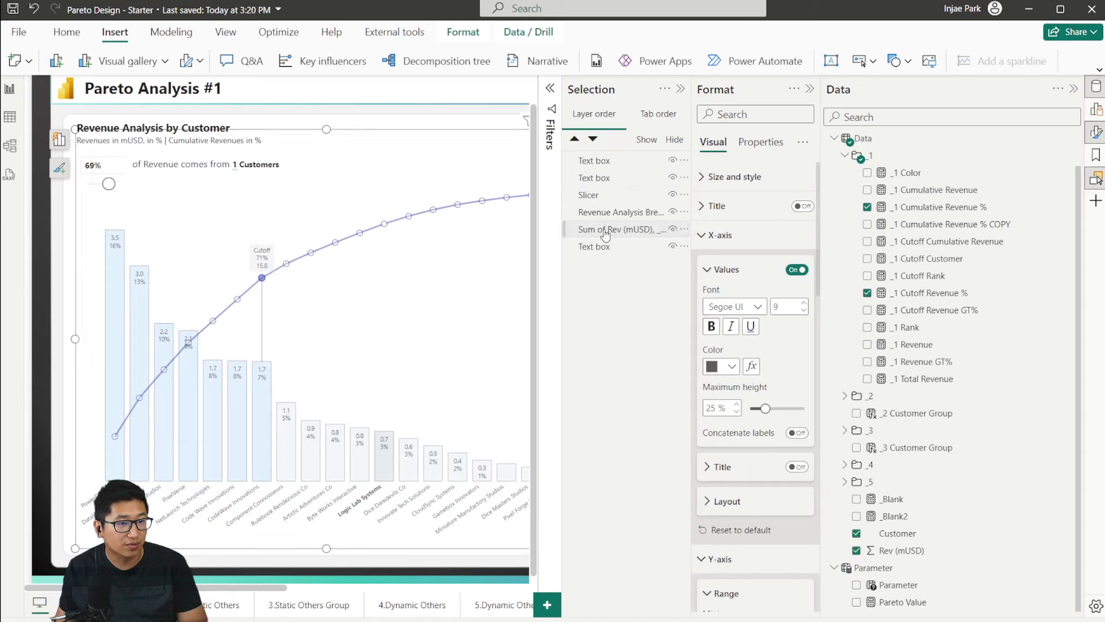
drag(604, 230, 631, 255)
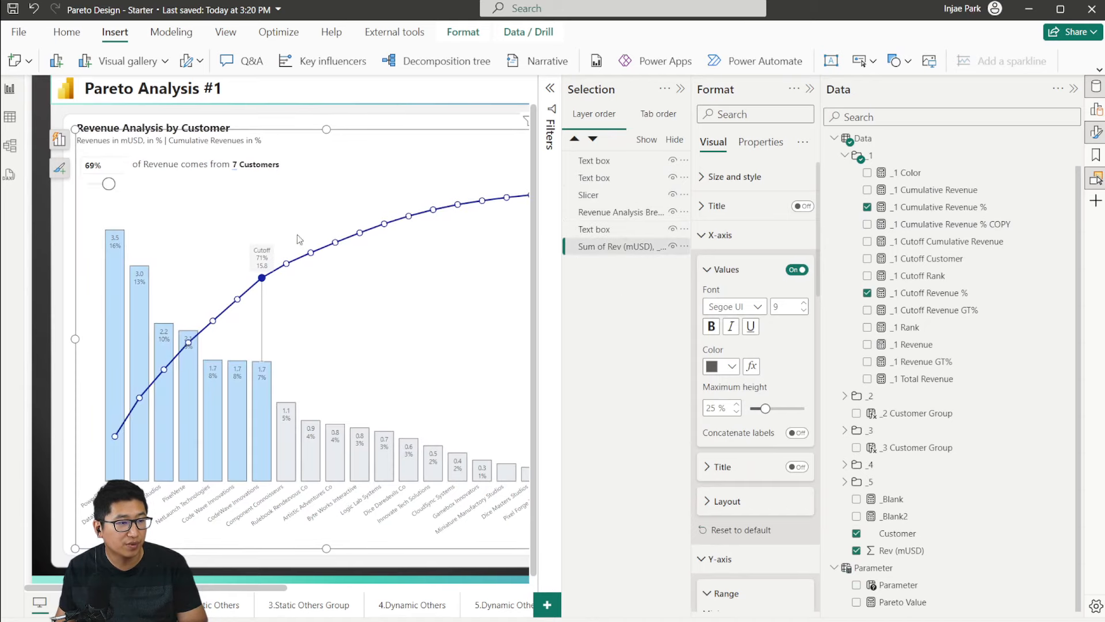
click(351, 114)
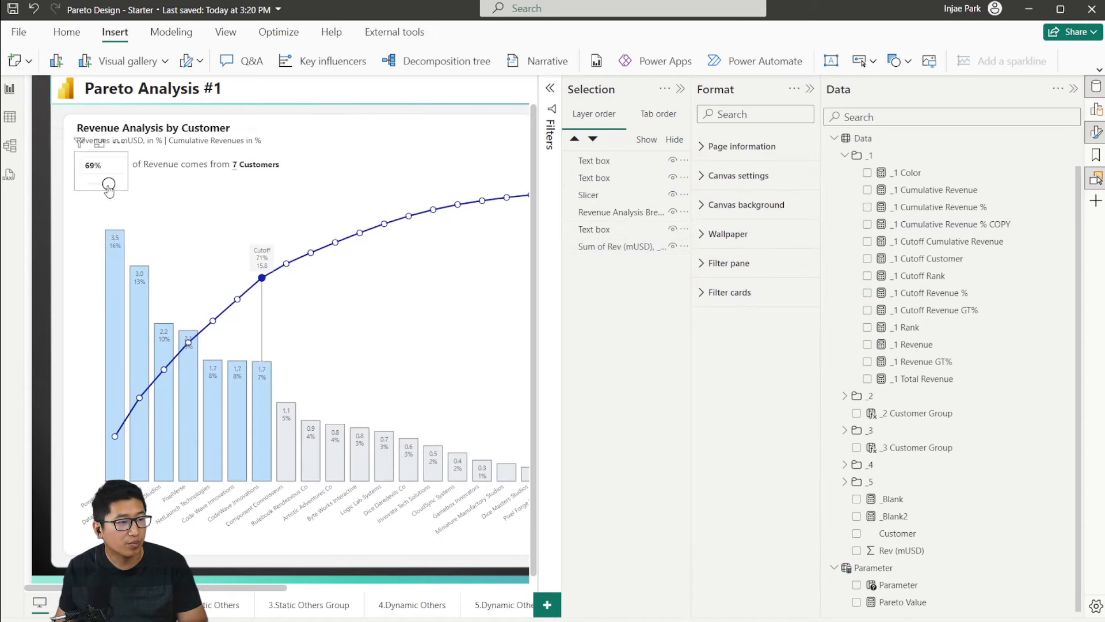
Step: Set the cutoff slicer to 50% and close the Selection, Format and Data panes to show the full page
drag(109, 184, 98, 185)
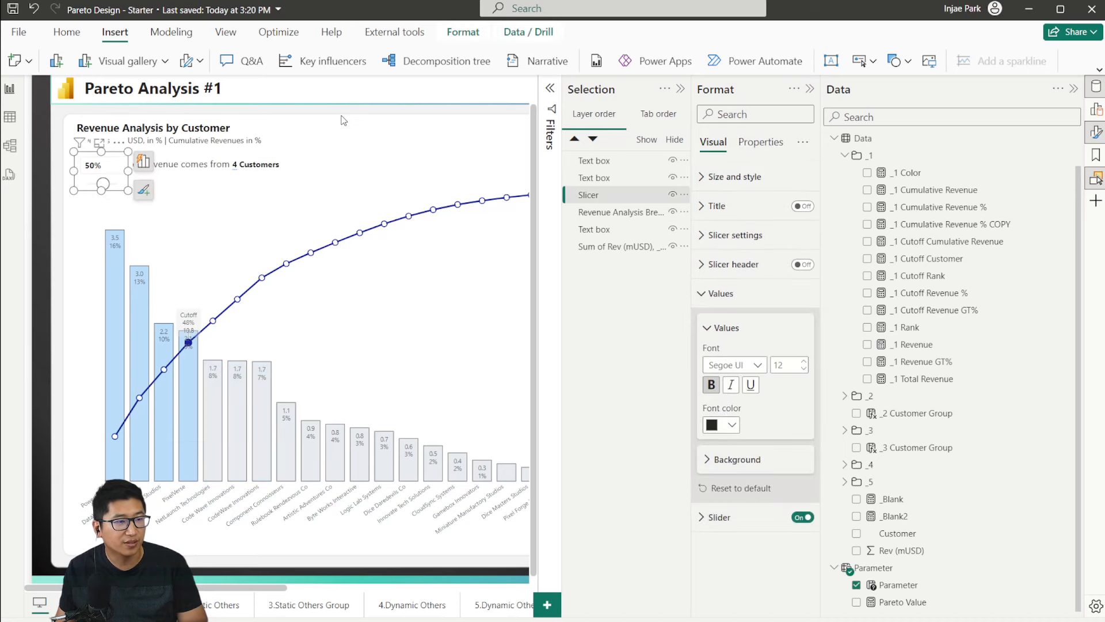
click(680, 88)
click(810, 89)
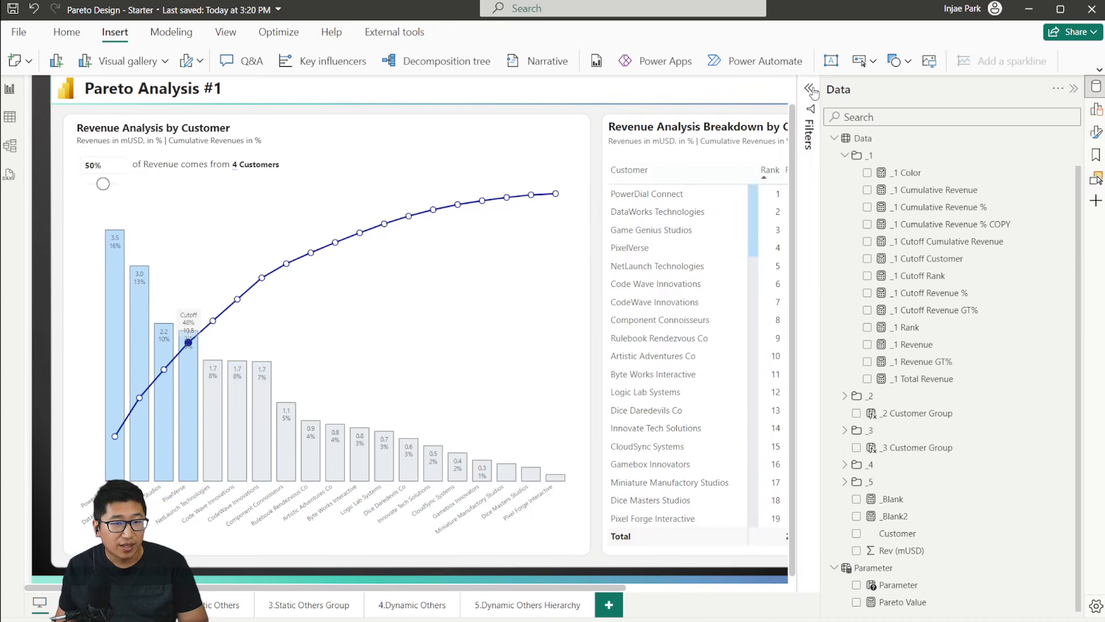
click(1074, 90)
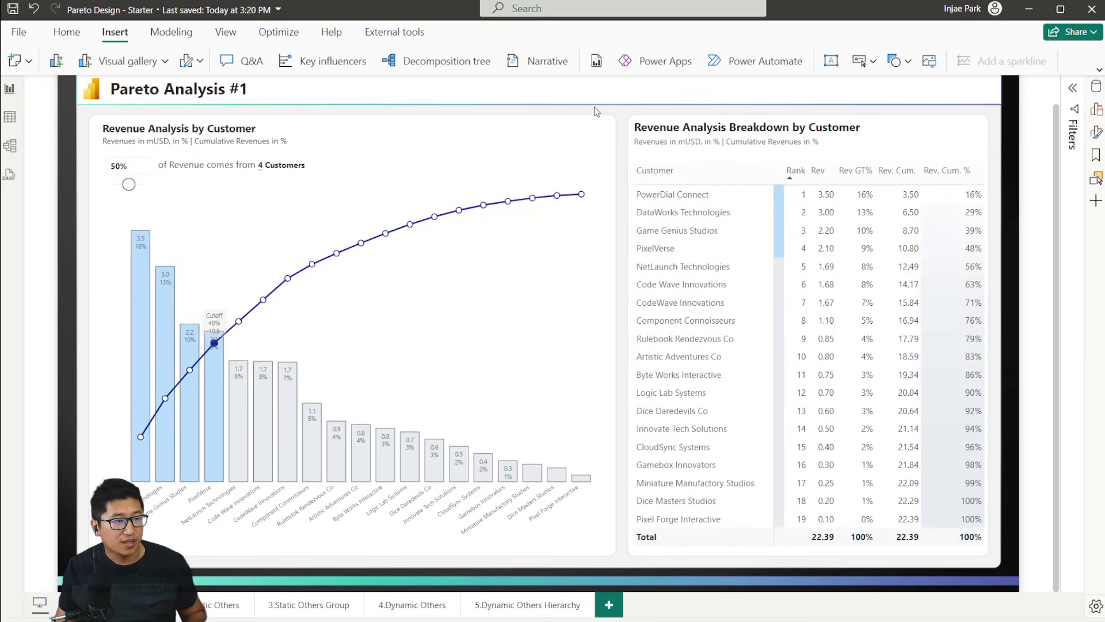
Step: Turn off the header icons for all visuals on the Pareto Analysis #1 page
key(ctrl+a)
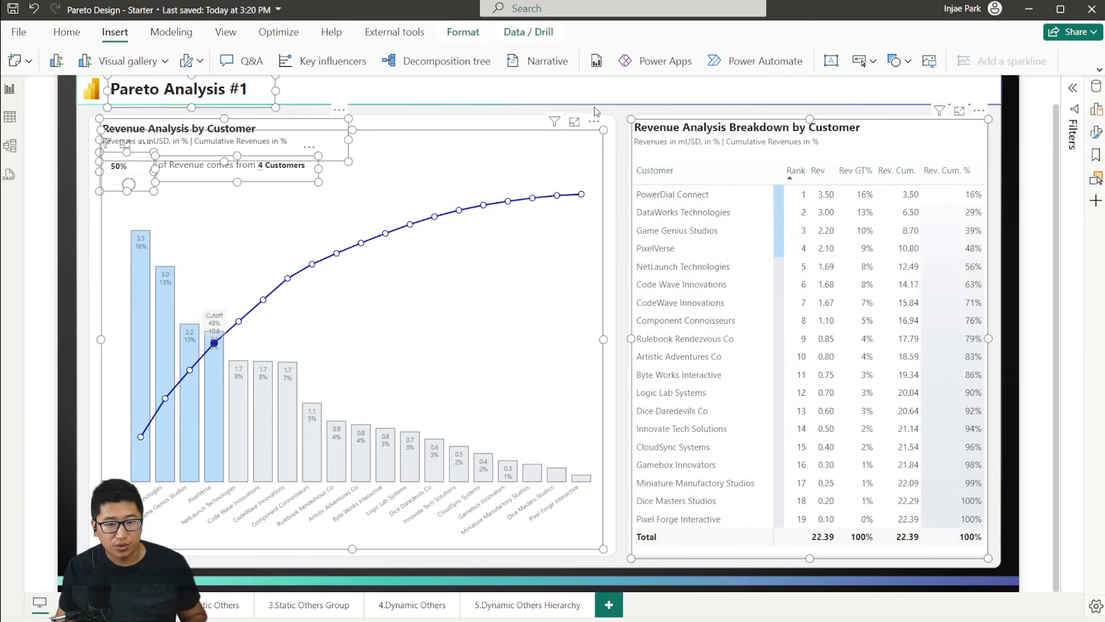
click(1096, 132)
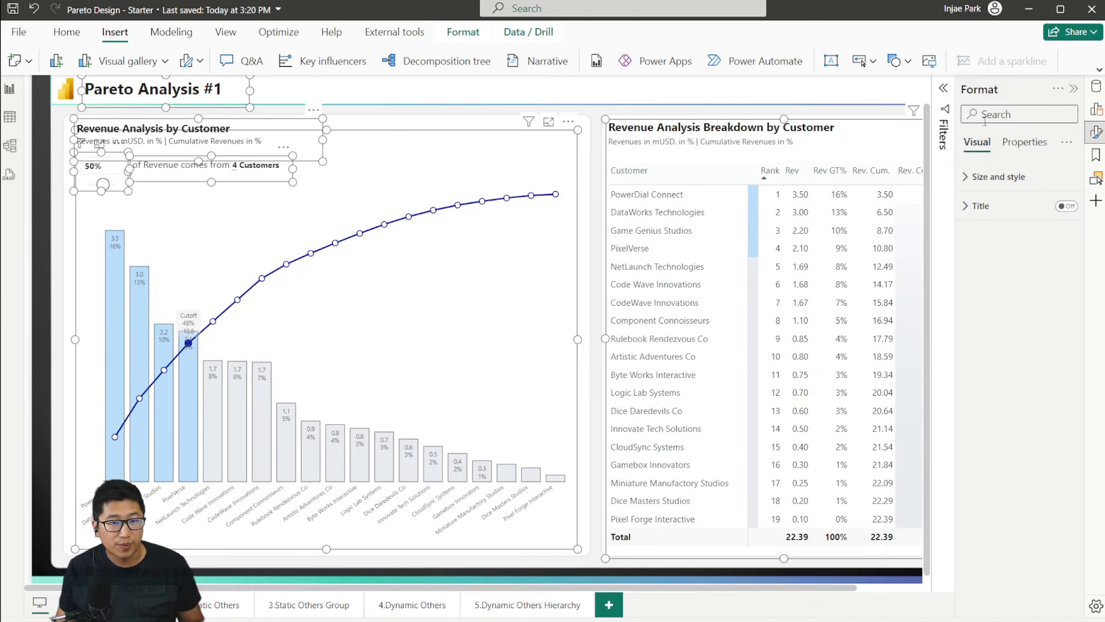
click(1025, 144)
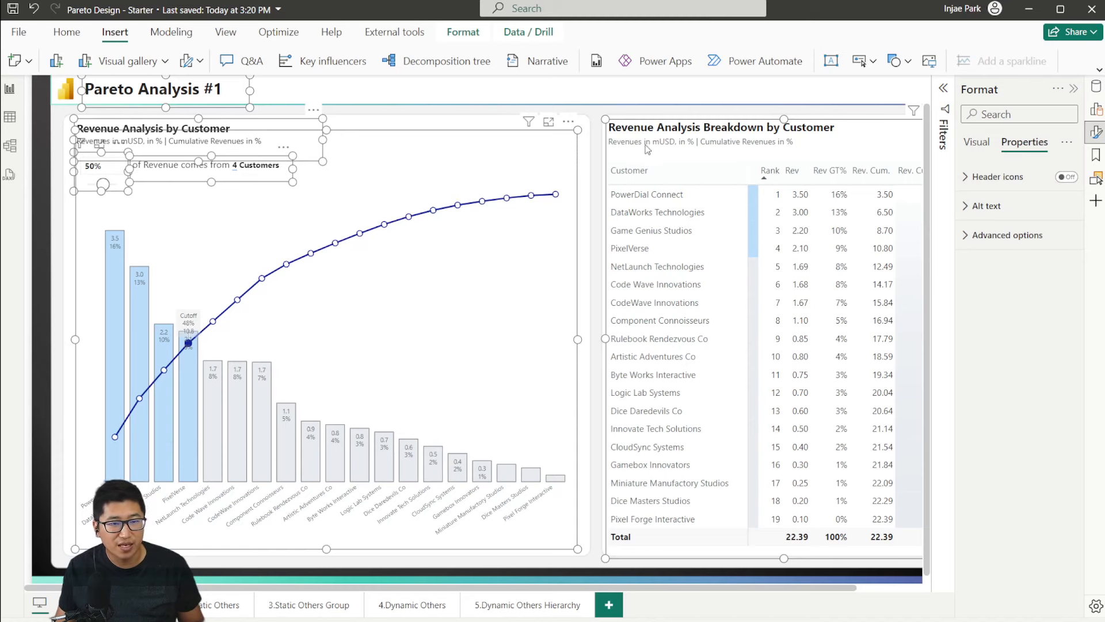
click(716, 98)
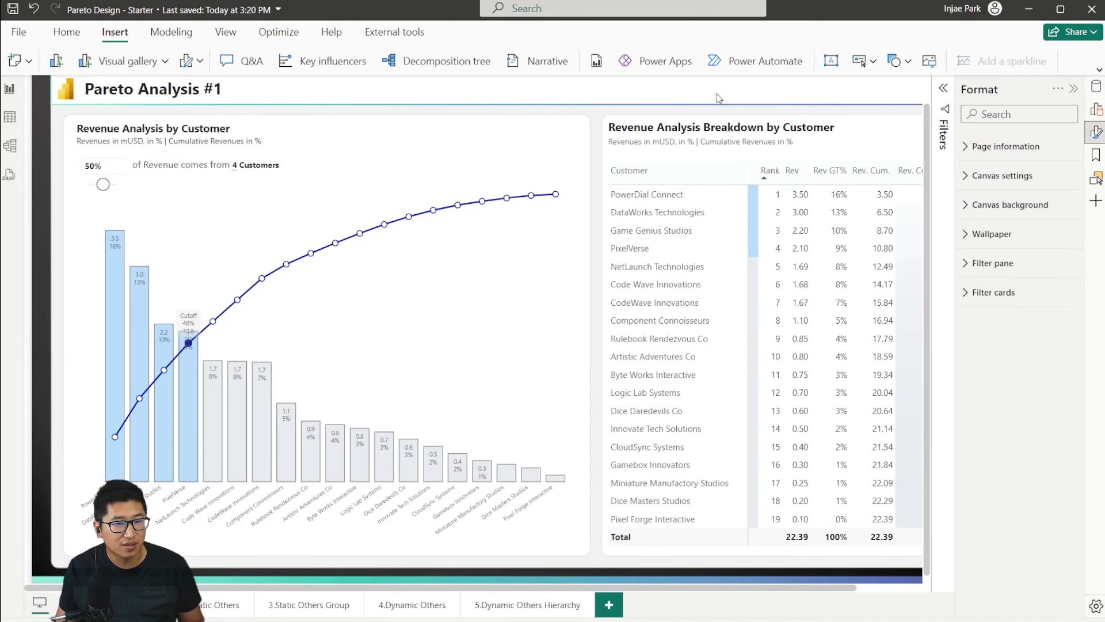
Step: Cross-filter the page by the chart's Artistic Adventures Co column to examine the effect, and clear the selection
click(271, 441)
click(270, 438)
click(336, 448)
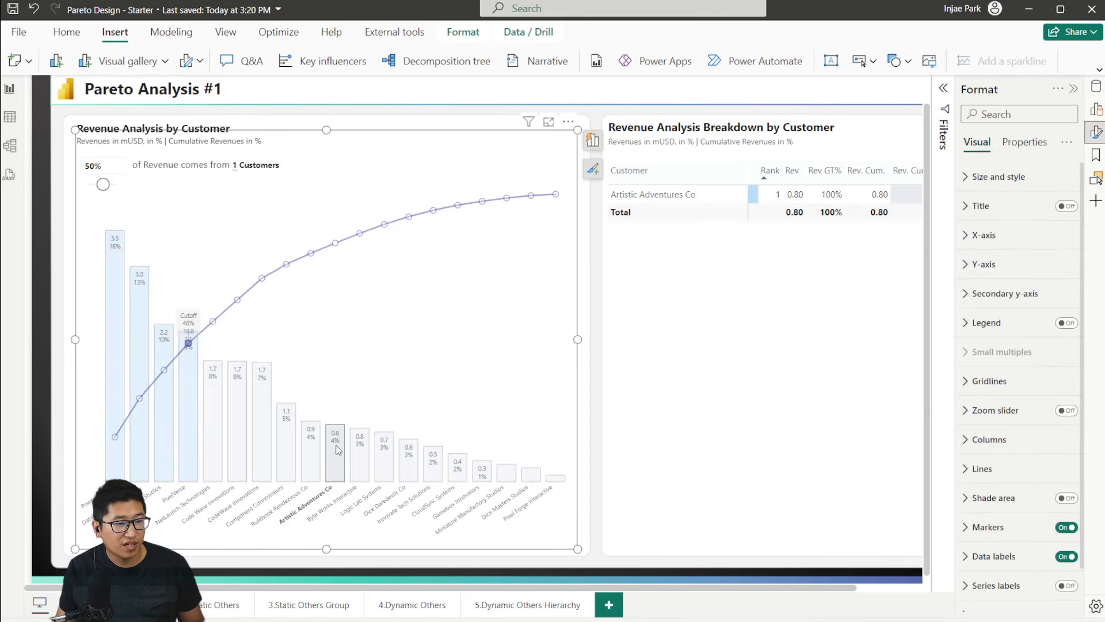
click(336, 448)
click(1072, 90)
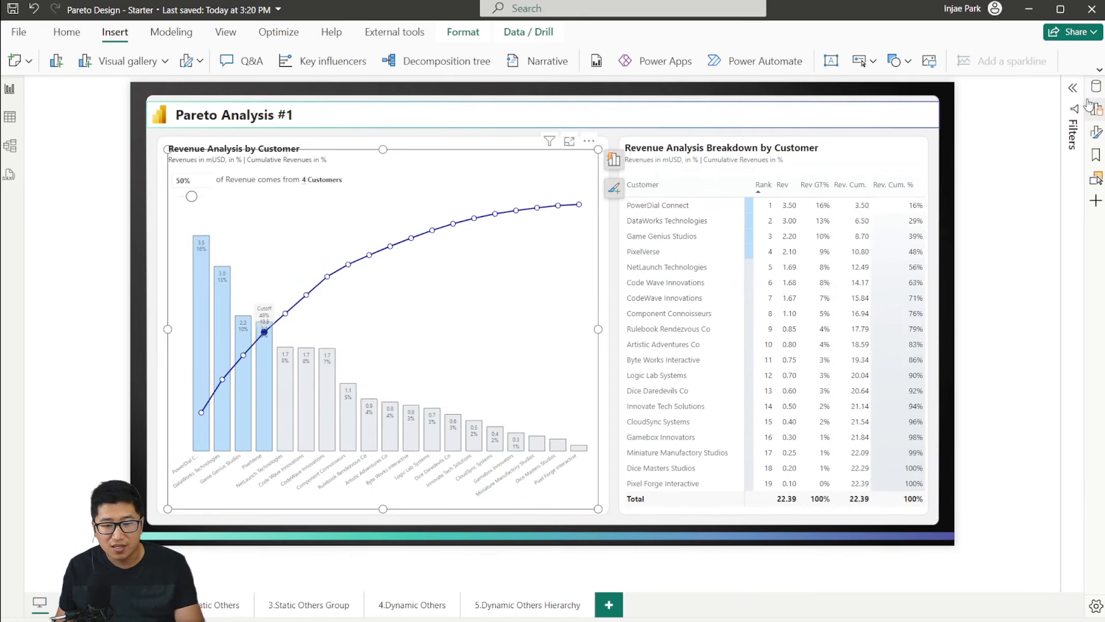
click(974, 298)
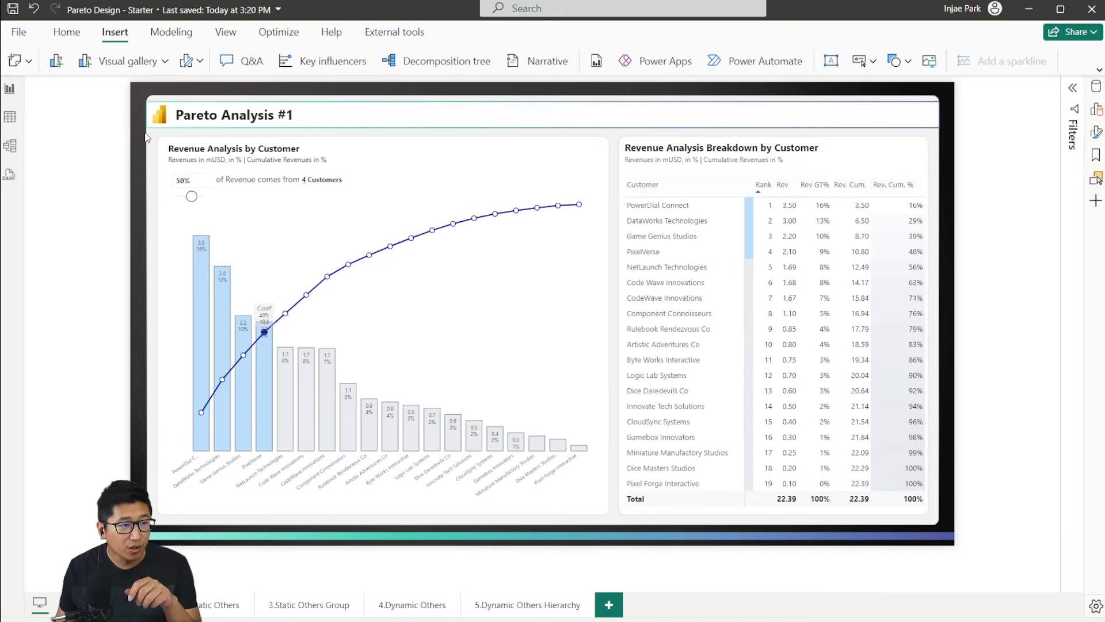
Step: Copy the Pareto chart with its title, cutoff slicer and text box onto the Pareto Analysis #2 page, keeping the slicer synced
drag(145, 137, 617, 540)
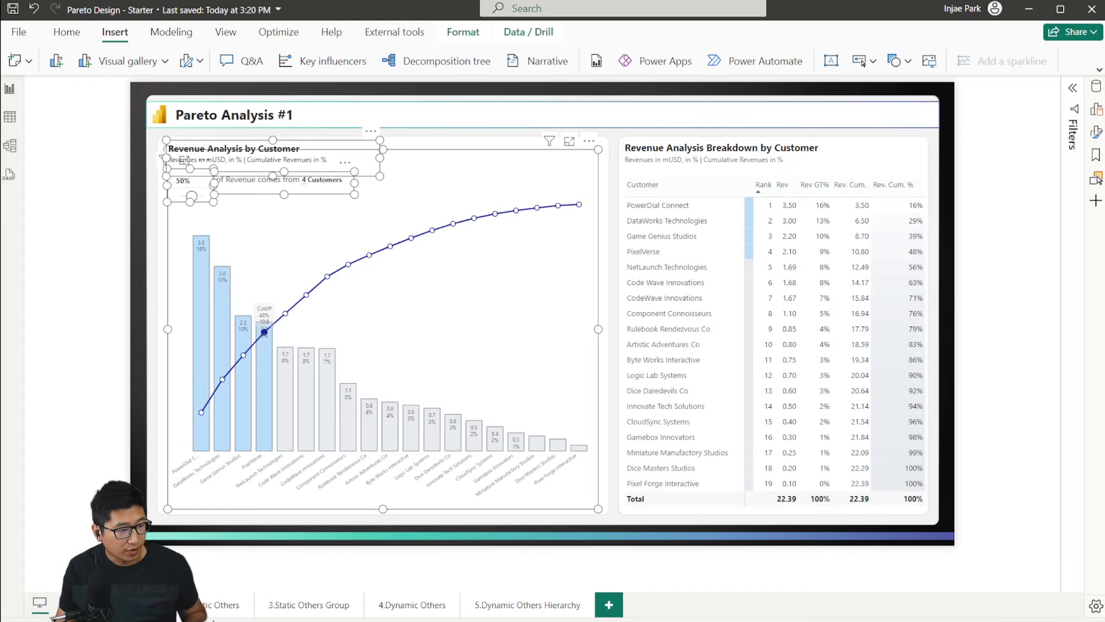
click(196, 604)
key(ctrl+v)
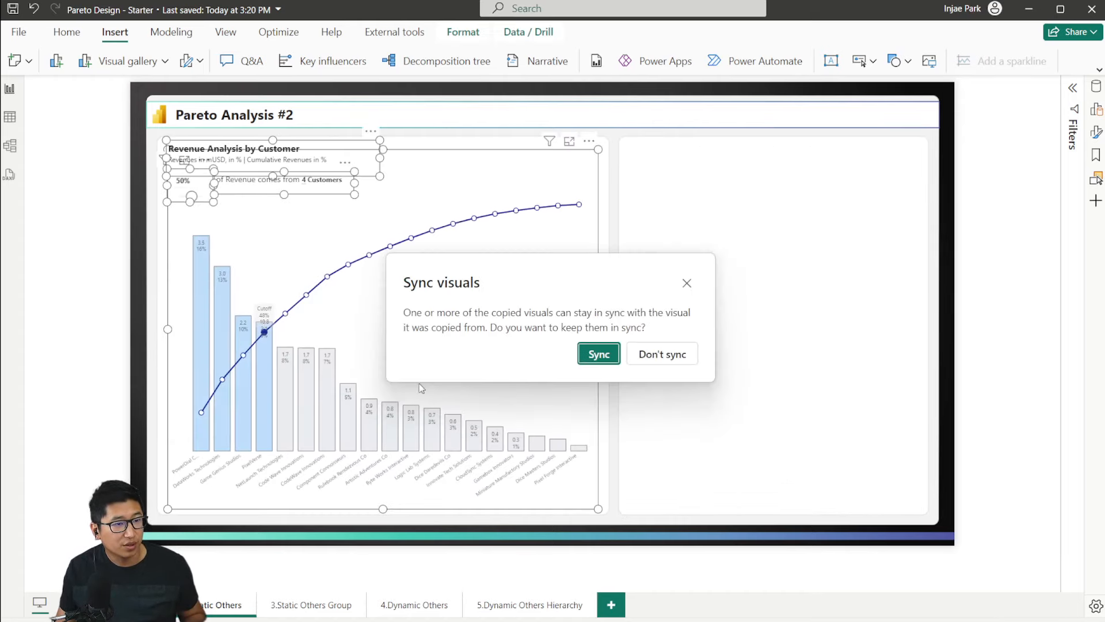
click(598, 354)
click(696, 335)
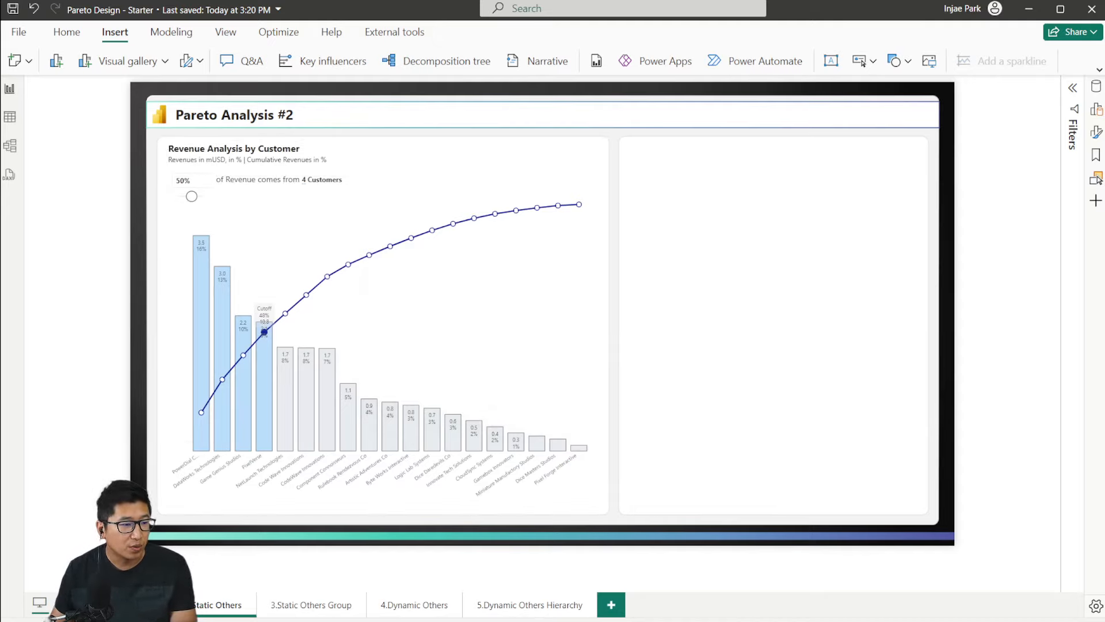
Step: Copy the Revenue Analysis Breakdown by Customer table from the Pareto Analysis #1 page onto the Pareto Analysis #2 page
click(131, 604)
click(715, 515)
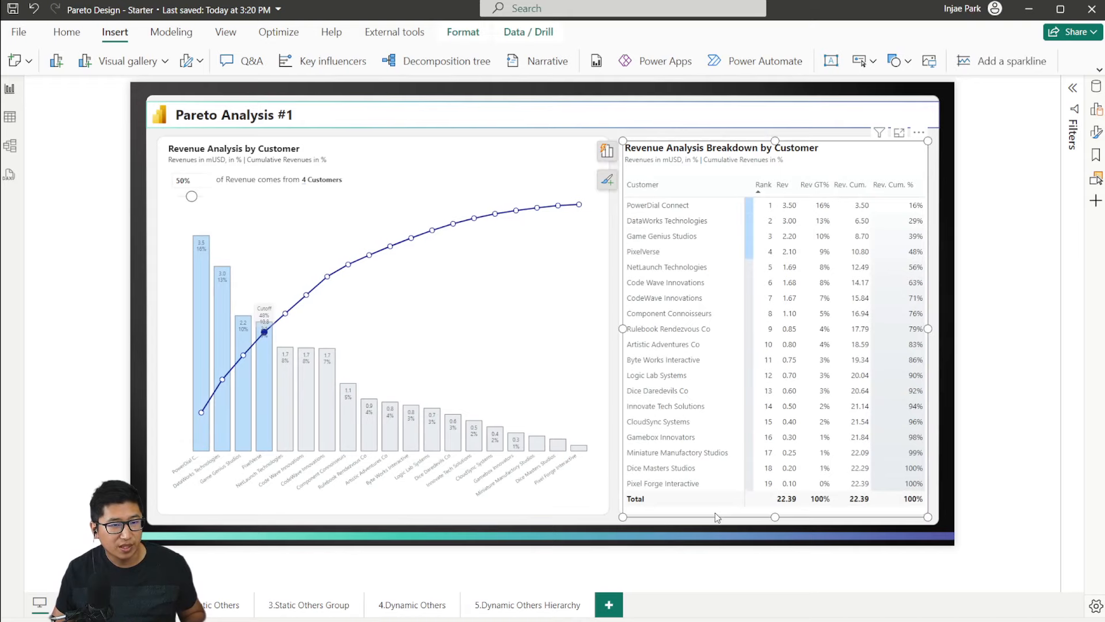
click(199, 605)
key(ctrl+v)
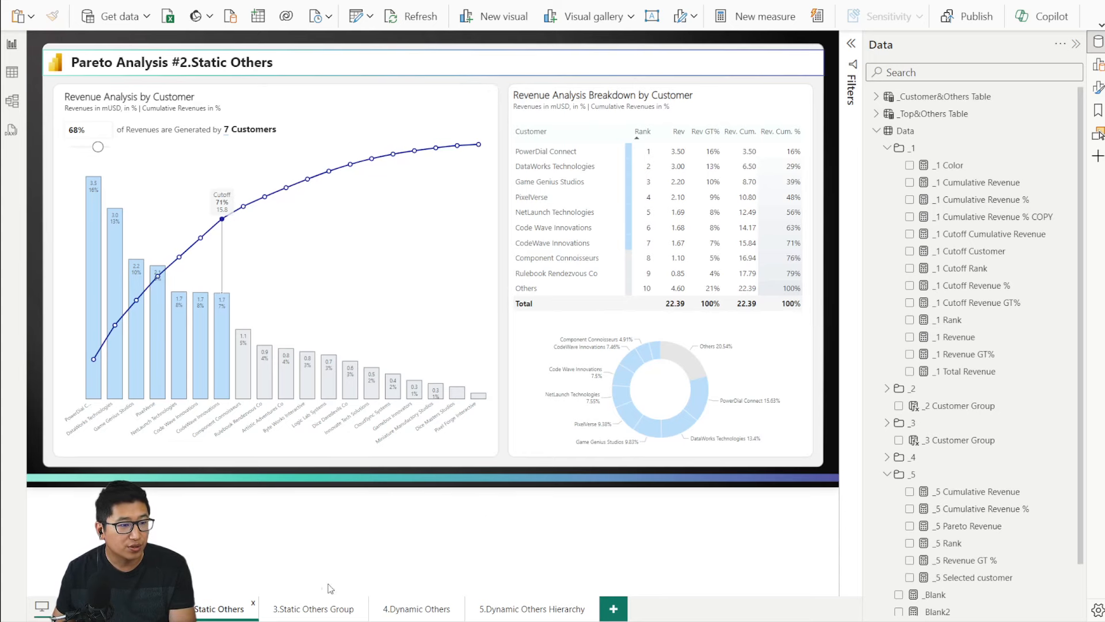
mouse_move(300, 618)
click(251, 575)
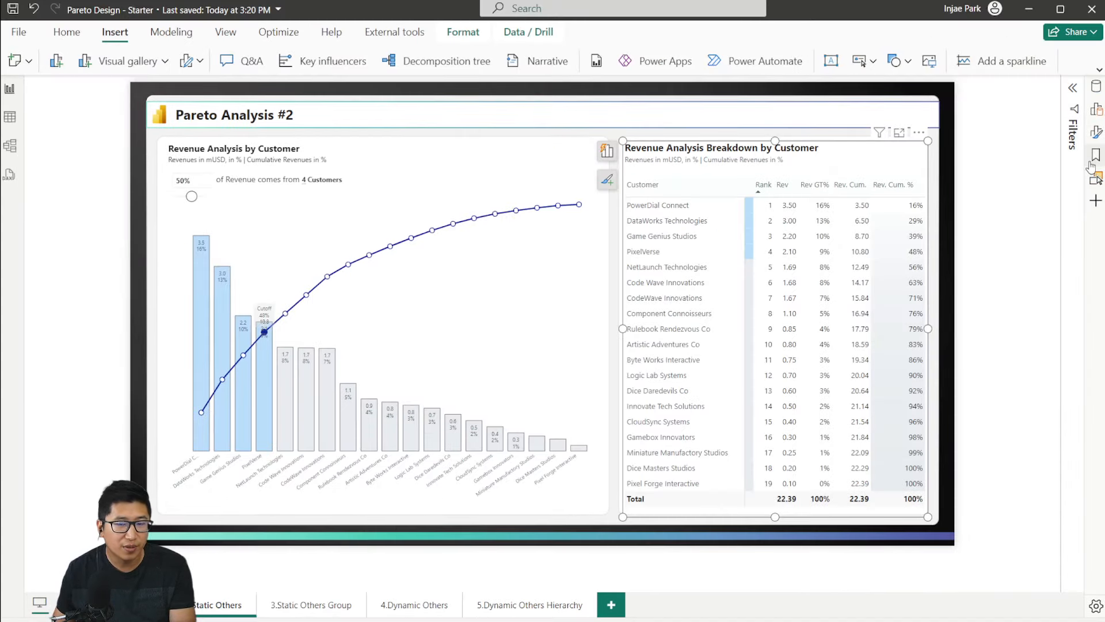
Step: Show the table's field setup and the data fields, and examine the DAX formula of the _2 Customer Group column
click(1096, 108)
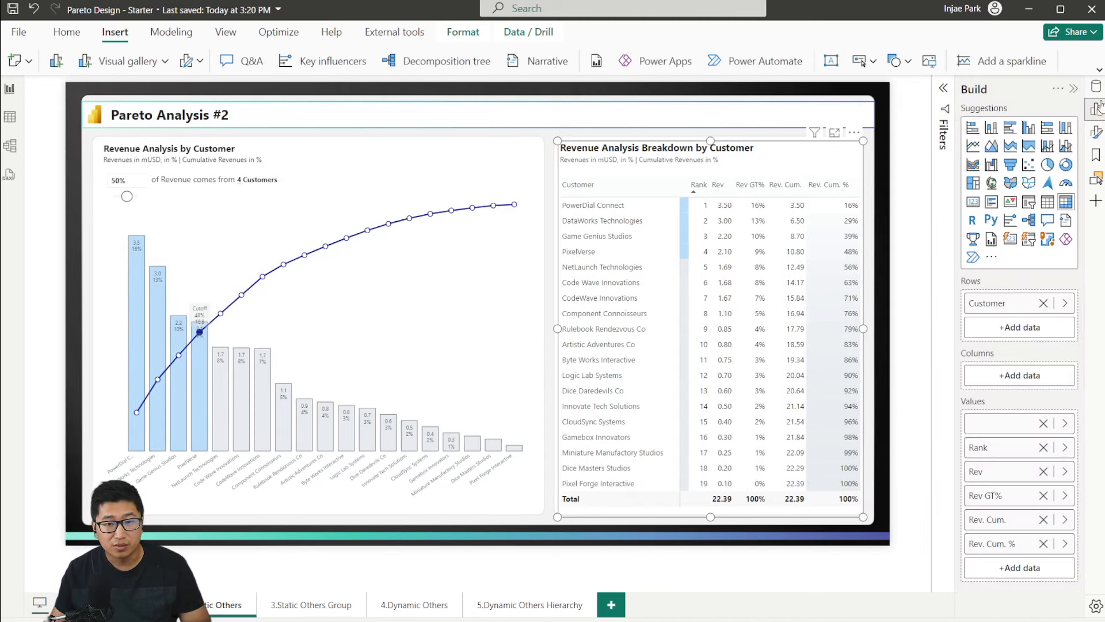
click(1096, 86)
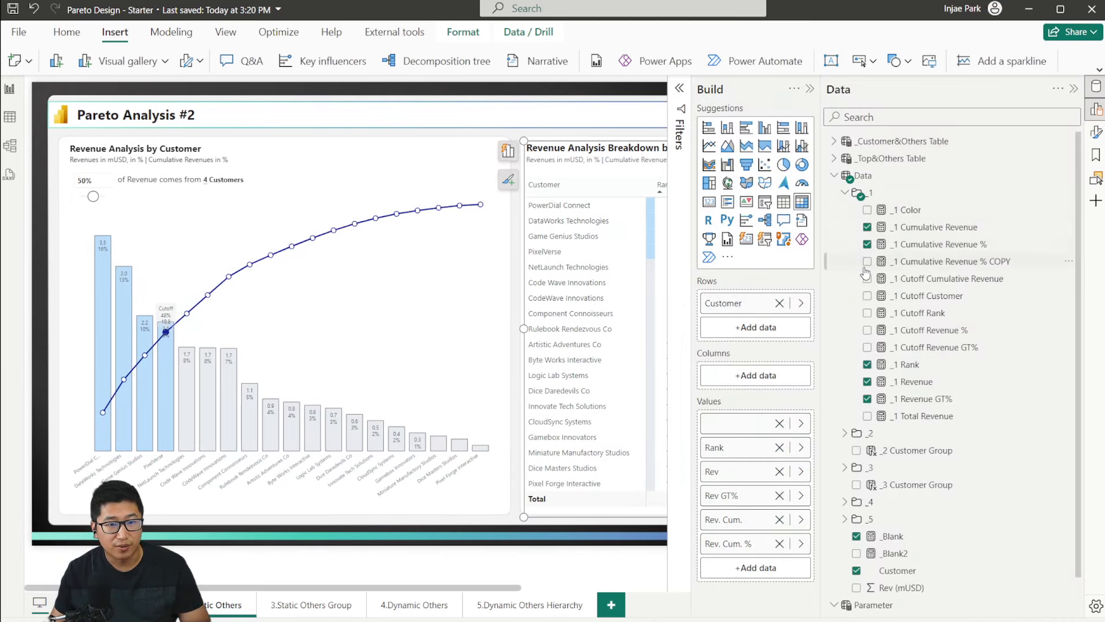
click(845, 192)
click(898, 227)
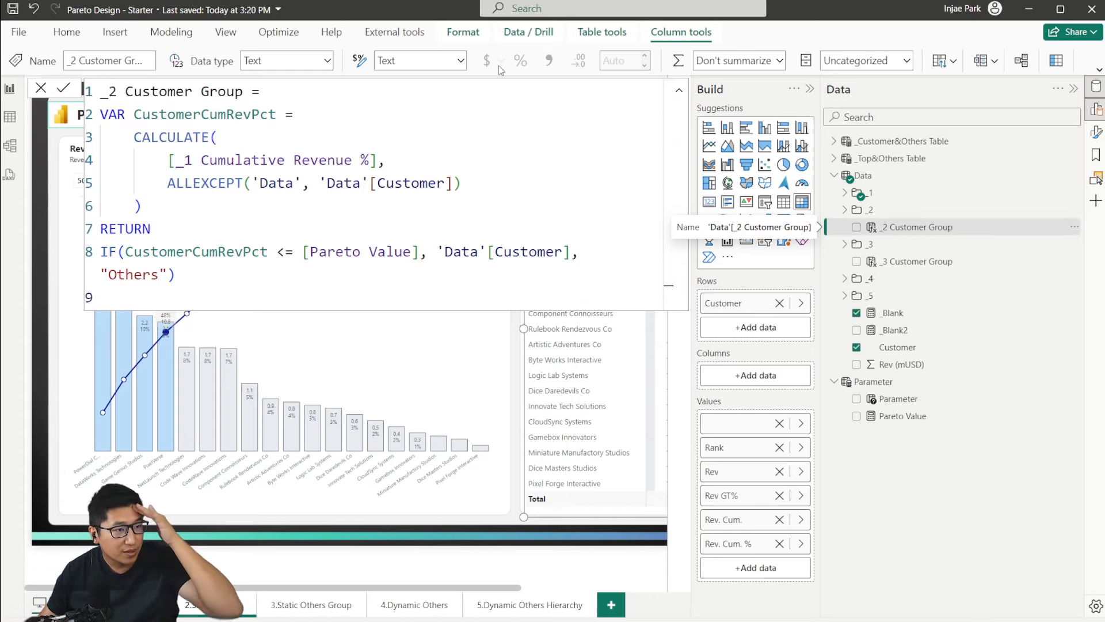
drag(159, 116, 261, 115)
drag(461, 183, 100, 137)
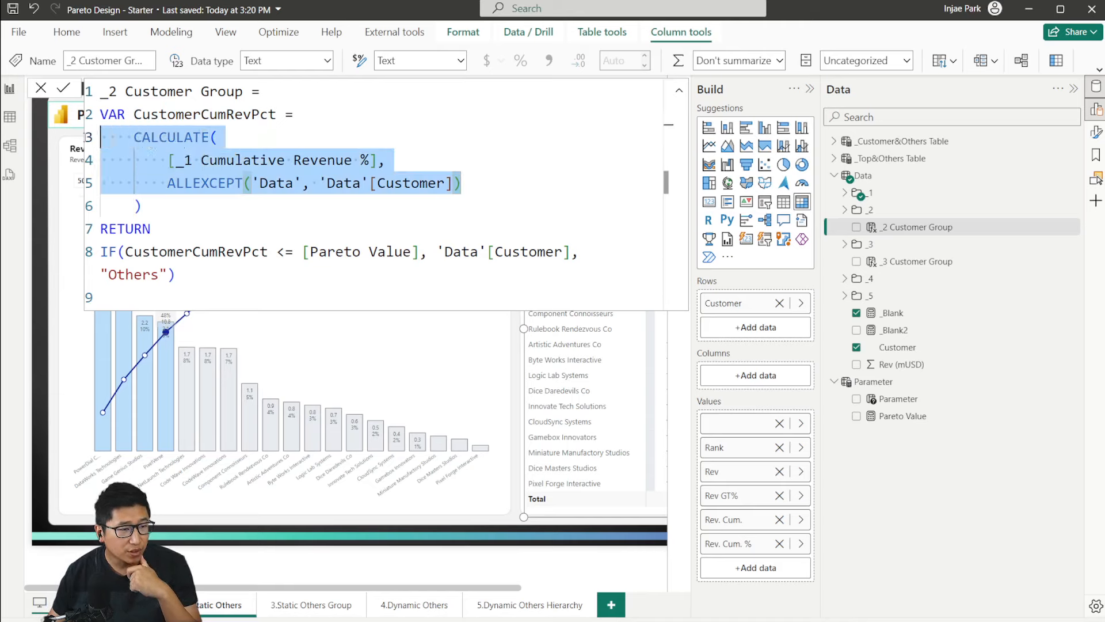
click(301, 205)
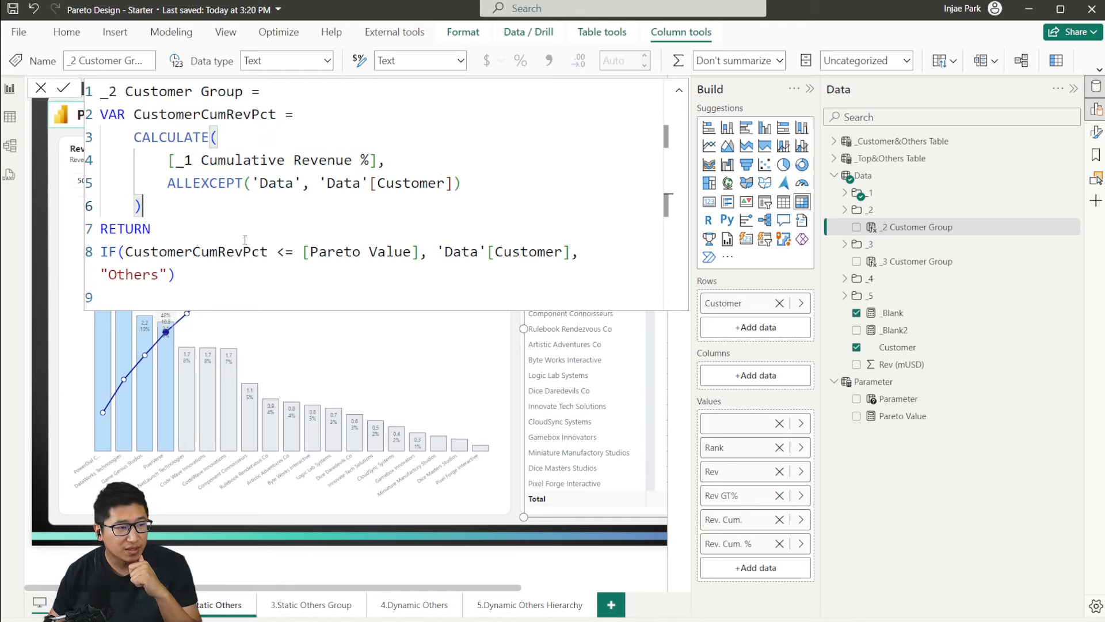
drag(122, 252, 314, 252)
click(430, 254)
mouse_move(419, 253)
mouse_down()
mouse_move(289, 257)
mouse_move(421, 253)
mouse_up()
click(279, 265)
drag(168, 276, 118, 274)
Step: Change the comparison with [Pareto Value] in the _2 Customer Group formula to < and commit it
click(292, 255)
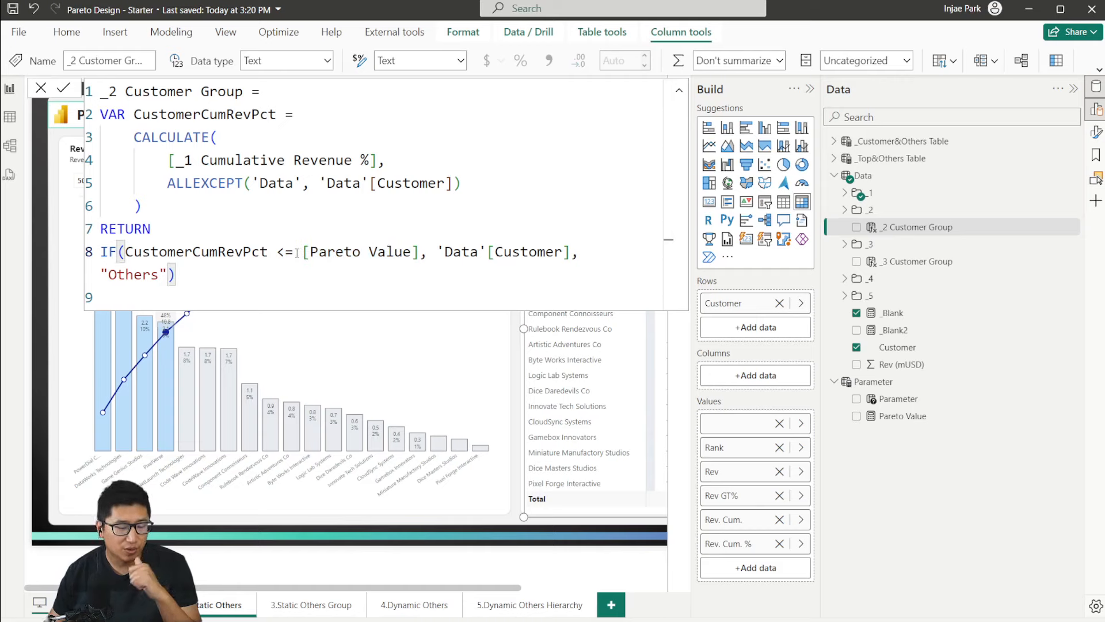
key(BackSpace)
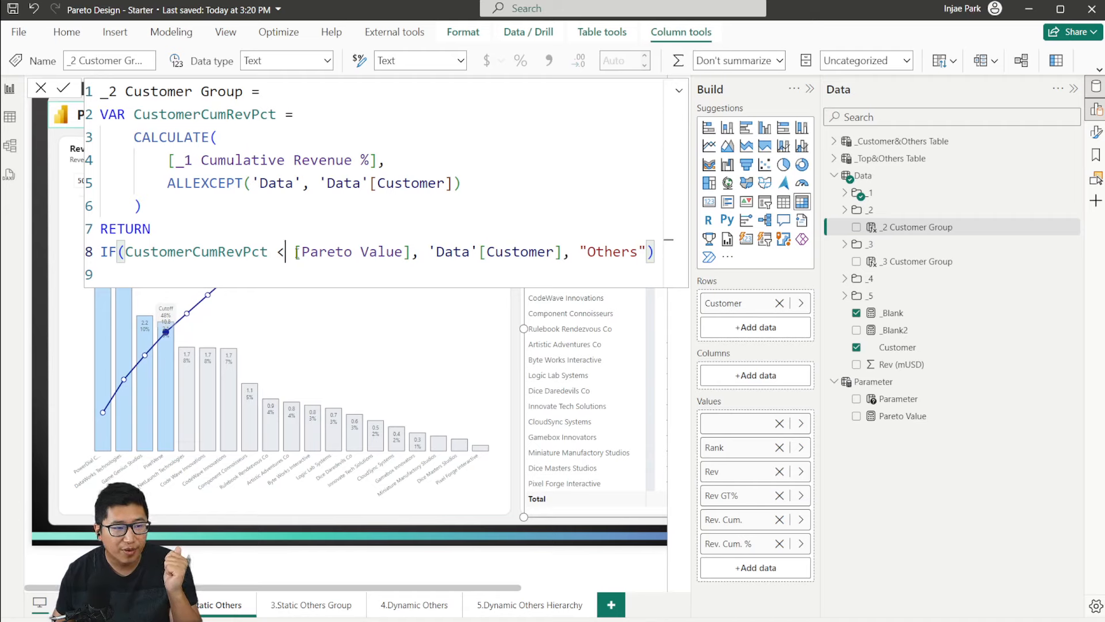
click(62, 89)
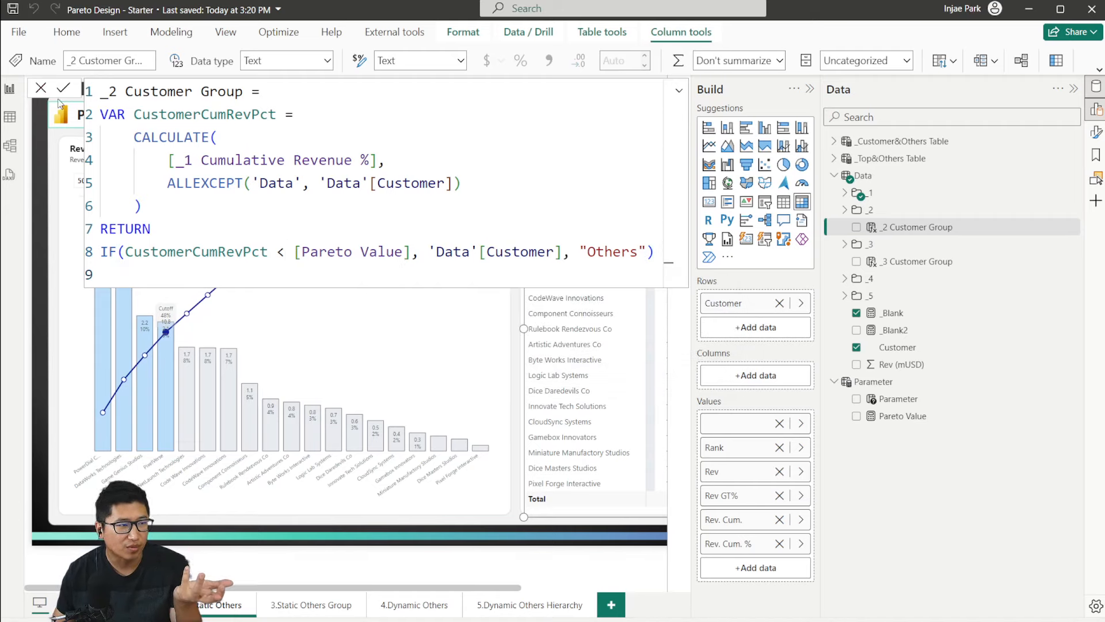
click(41, 90)
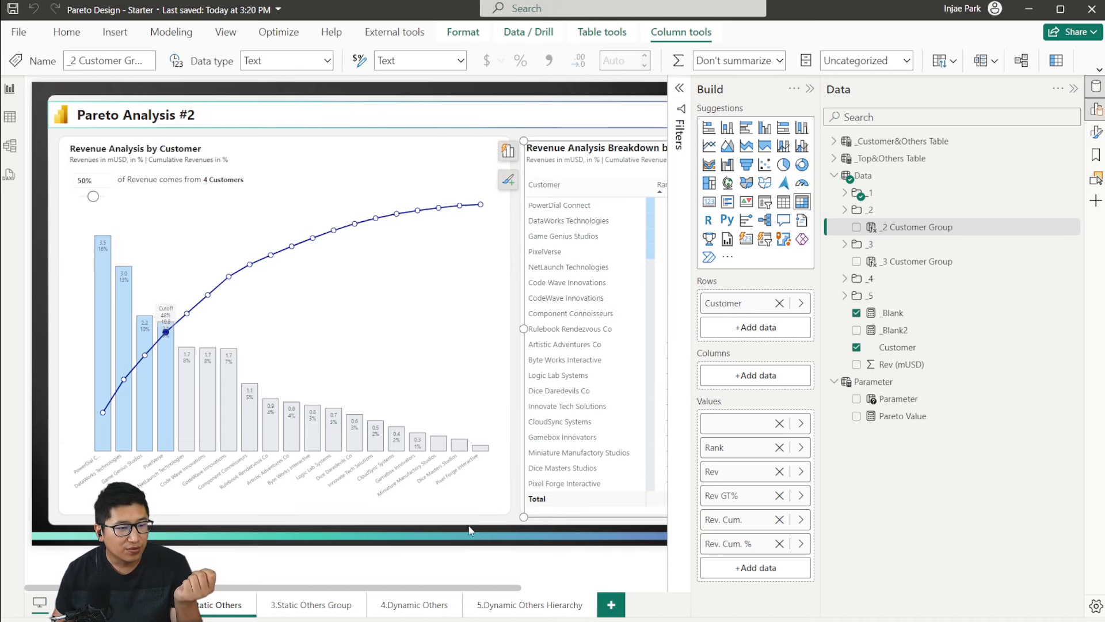
Step: Replace Customer with _2 Customer Group as the row field of the breakdown table on the Pareto Analysis #2 page
drag(407, 588, 587, 585)
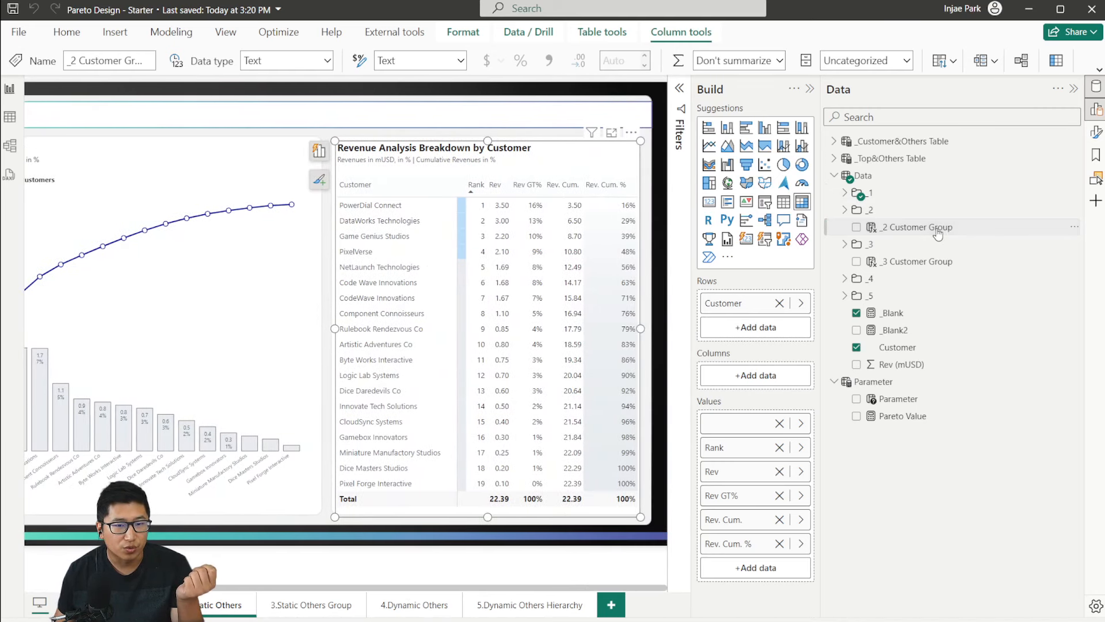
drag(932, 230, 768, 300)
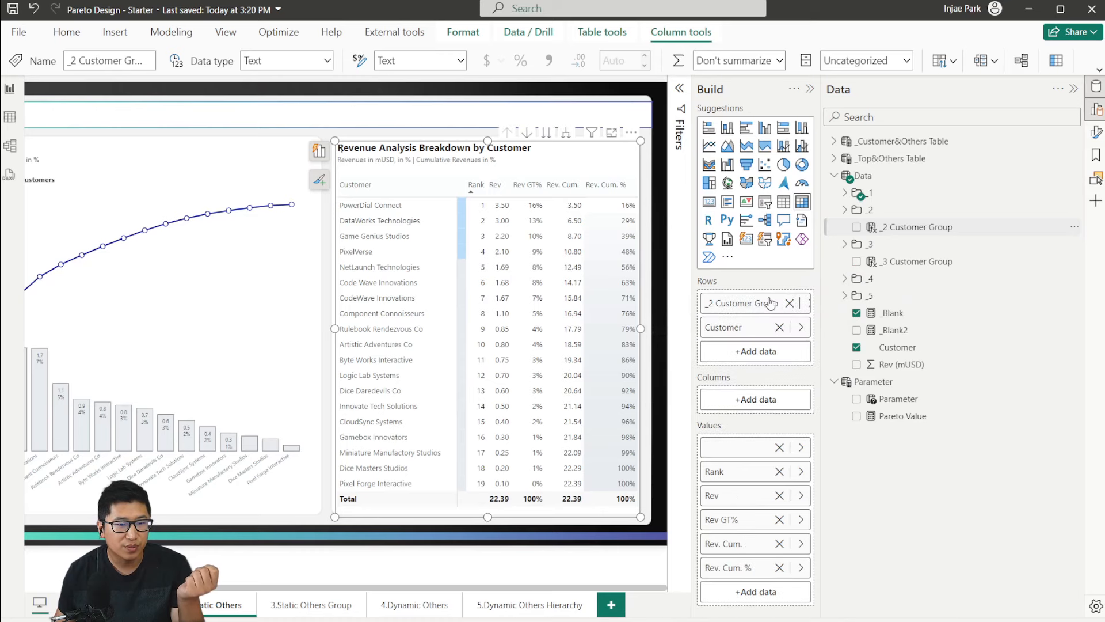
click(779, 327)
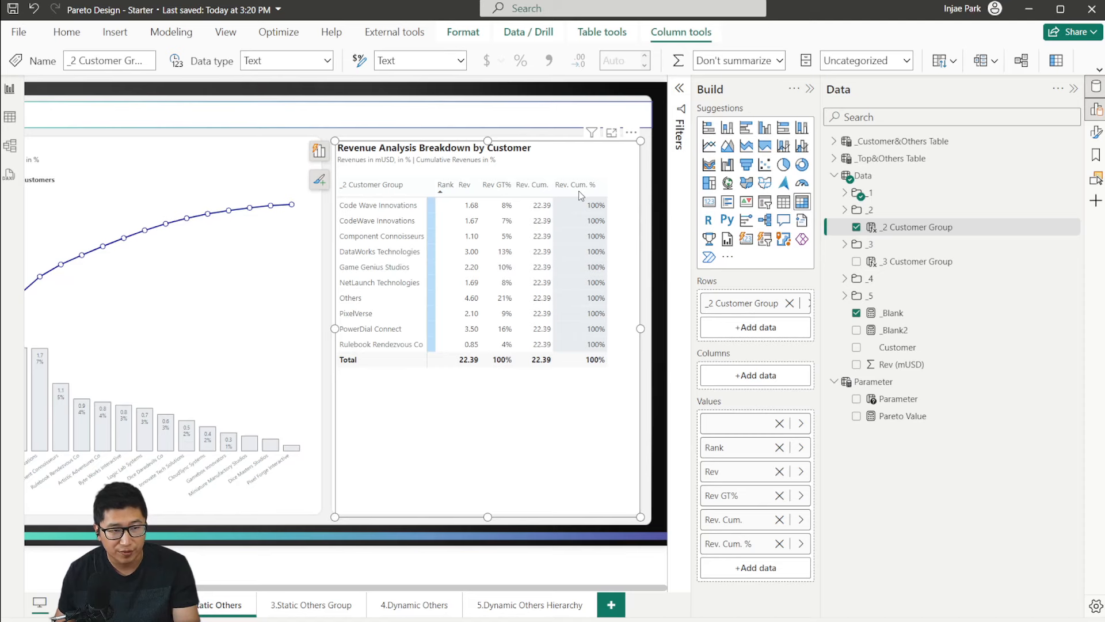
Step: Examine how the _2 Cumulative Revenue measure in the _2 folder uses [_2 Rank], and close its formula
click(843, 211)
click(946, 247)
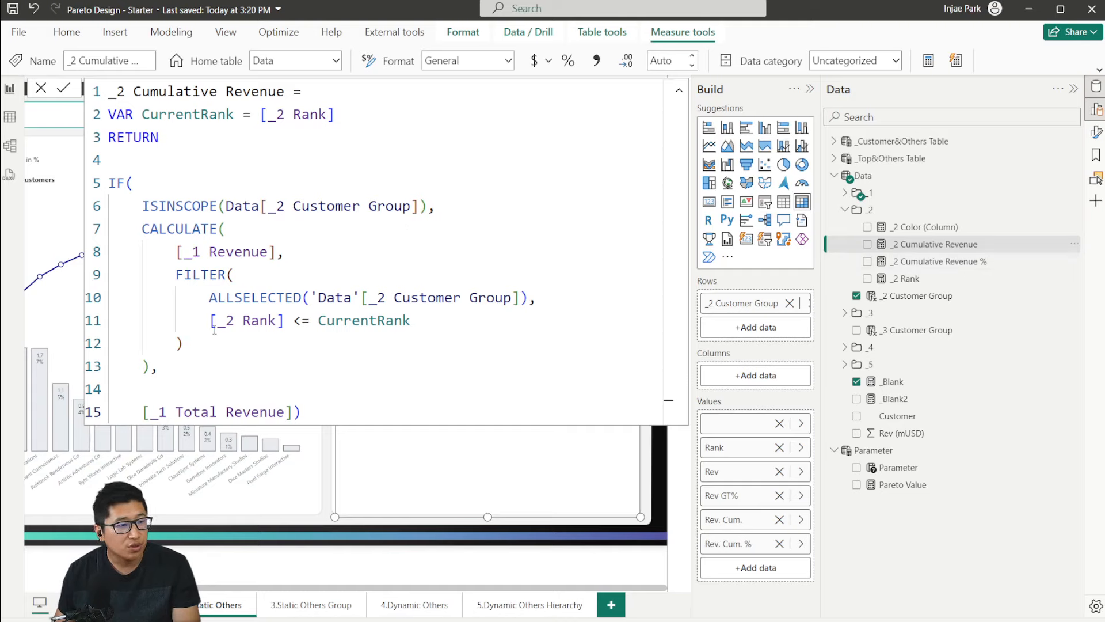
drag(214, 329, 267, 328)
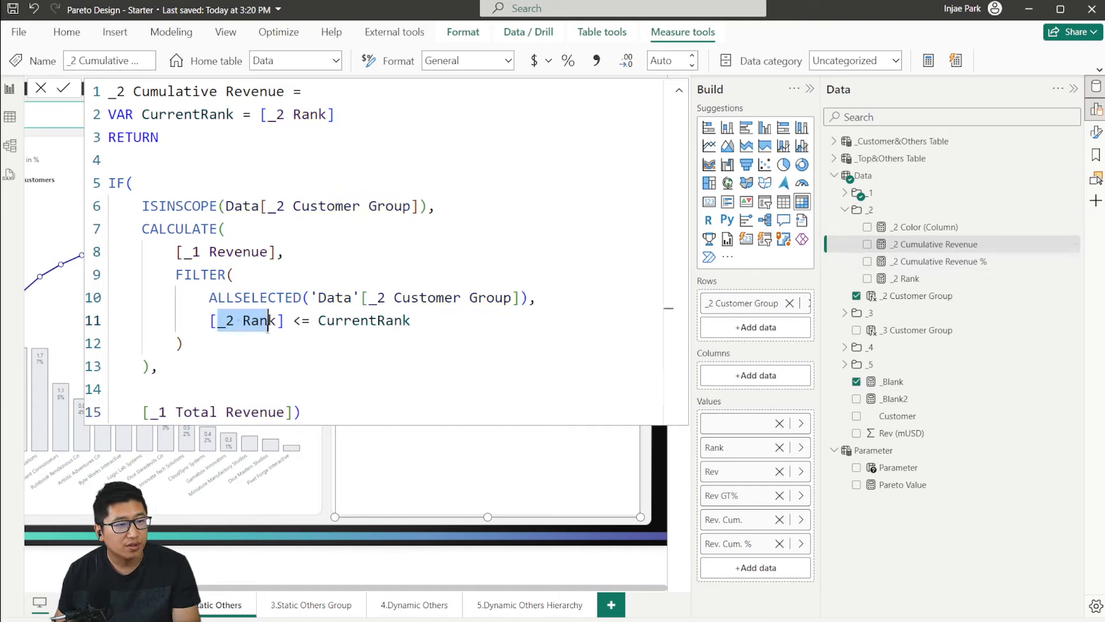
click(41, 88)
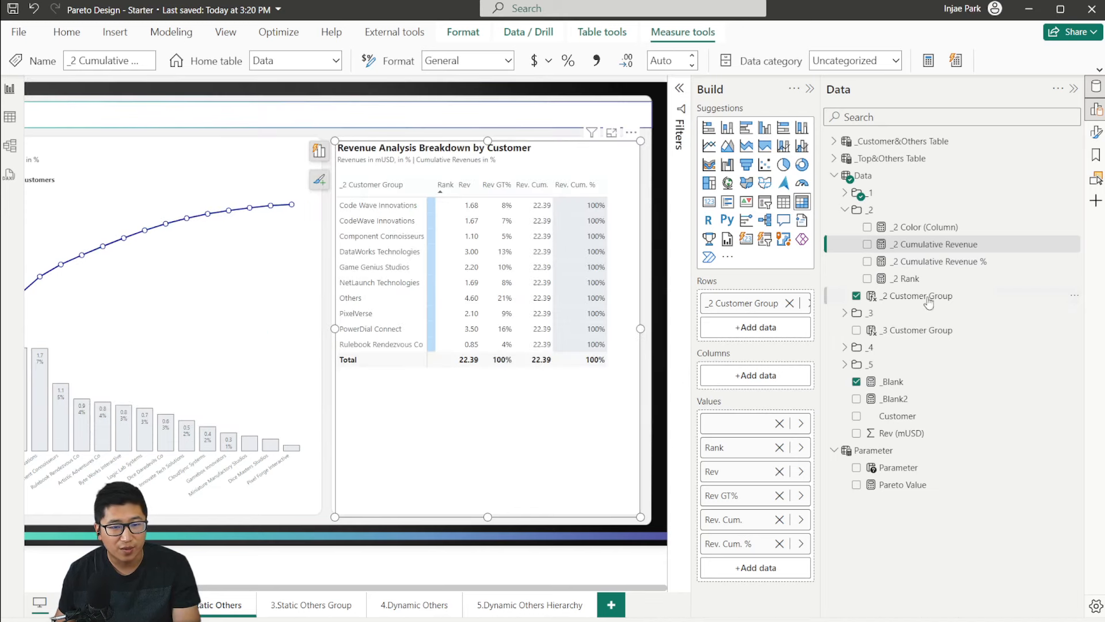
Step: Open the _2 Rank measure's formula, put TRUE() on its own line inside SWITCH, and indent the SELECTEDVALUE condition
click(944, 280)
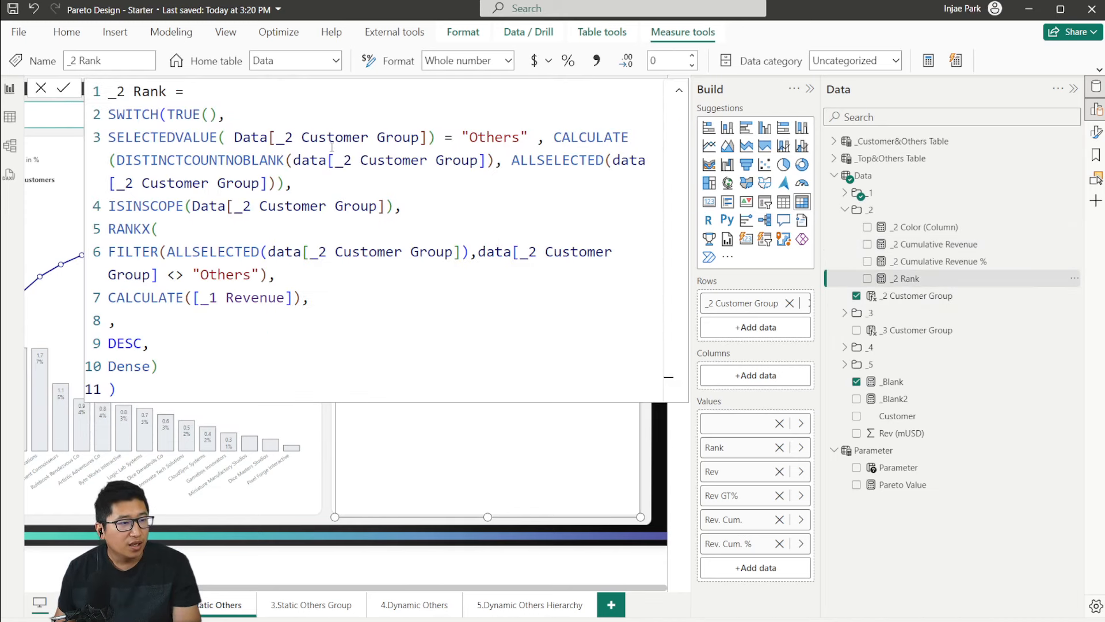
click(371, 314)
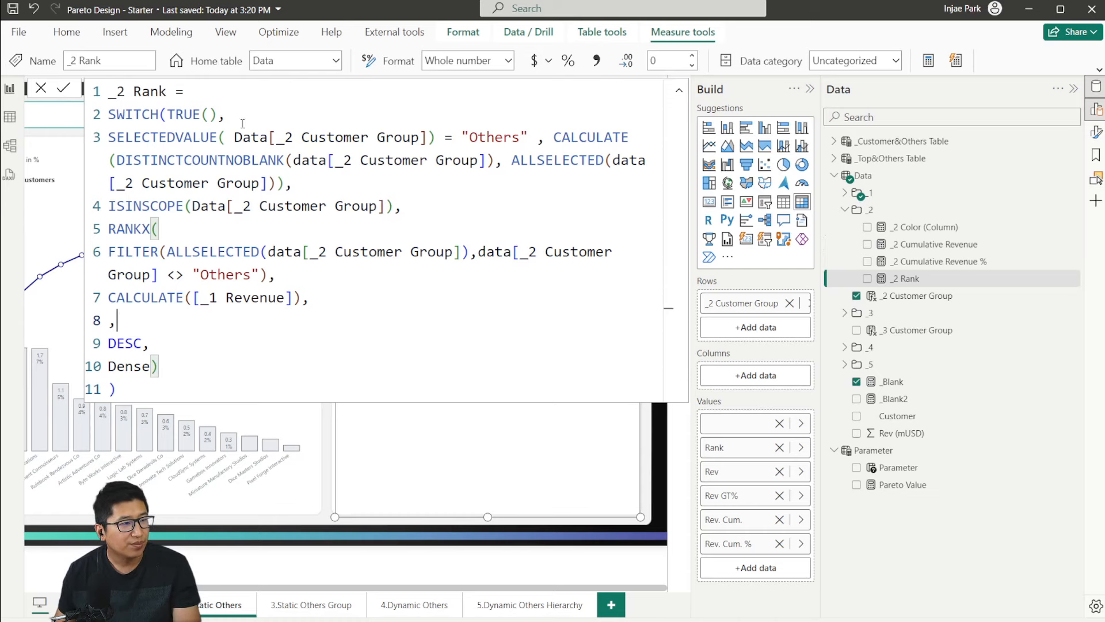
click(117, 138)
scroll(336, 235, down, 4)
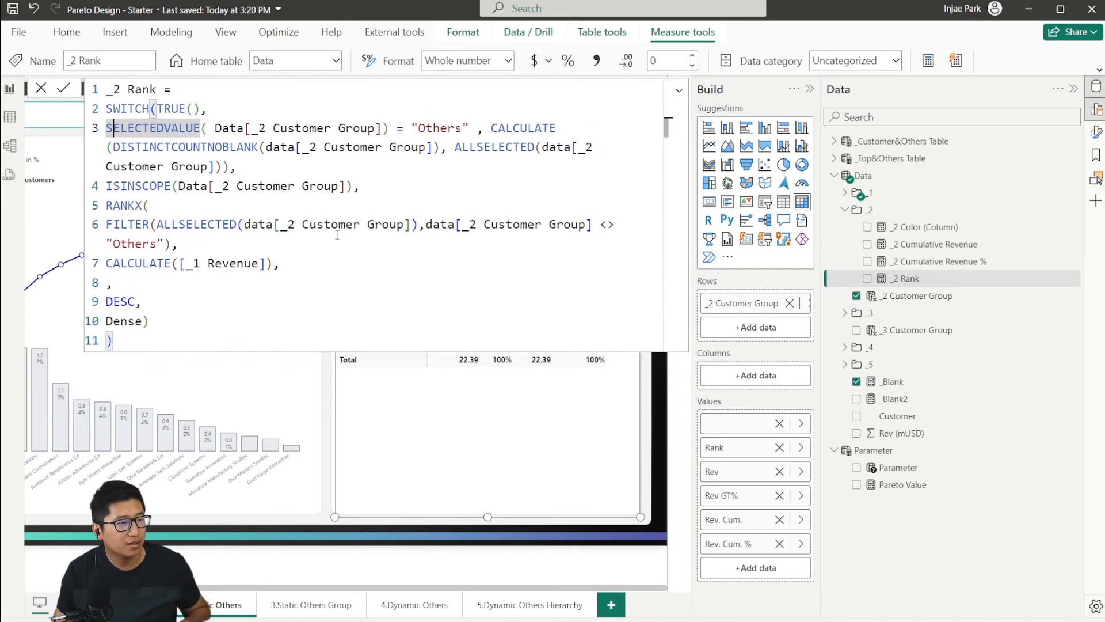
click(154, 106)
key(shift+Return)
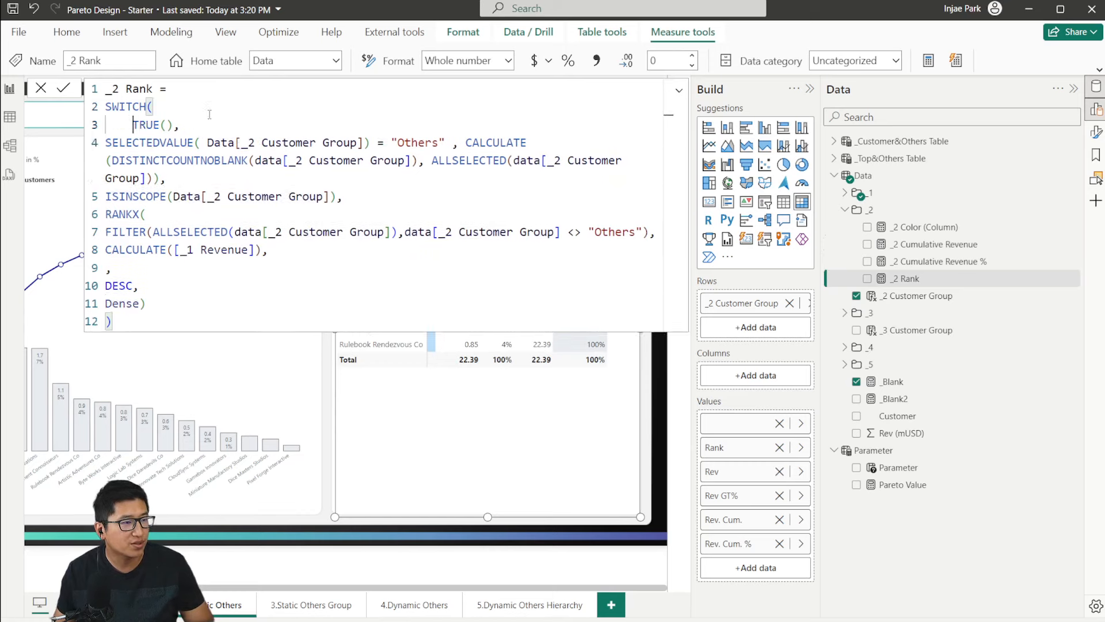
click(180, 111)
click(106, 144)
key(Tab)
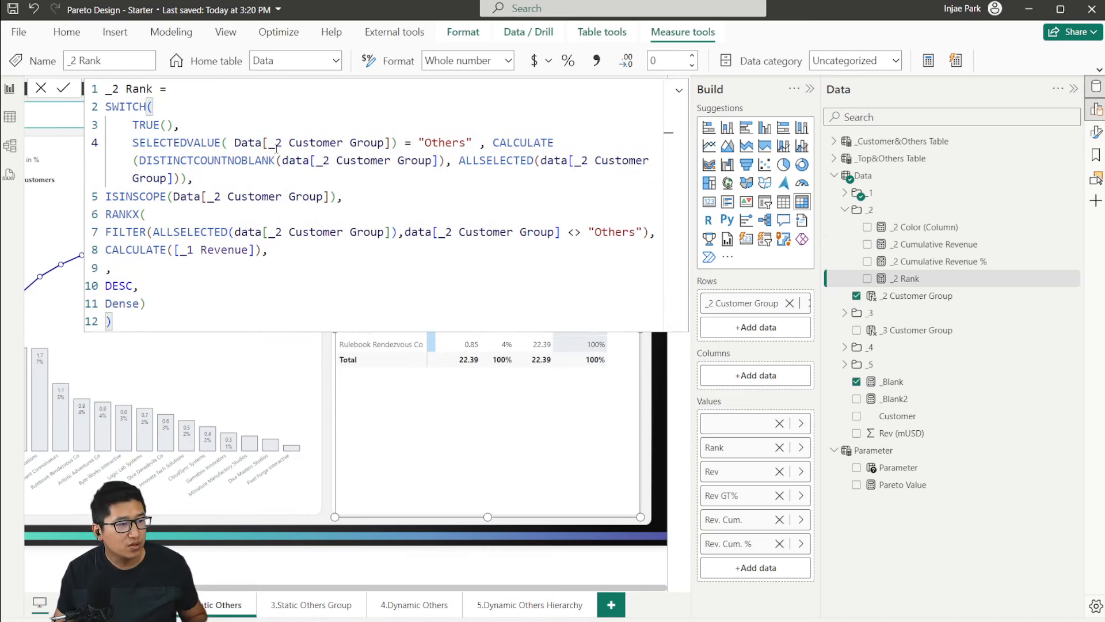
Step: Move the CALCULATE expression after the "Others" condition in _2 Rank to its own line, indented one level deeper than the condition
click(488, 143)
key(shift+Return)
key(Tab)
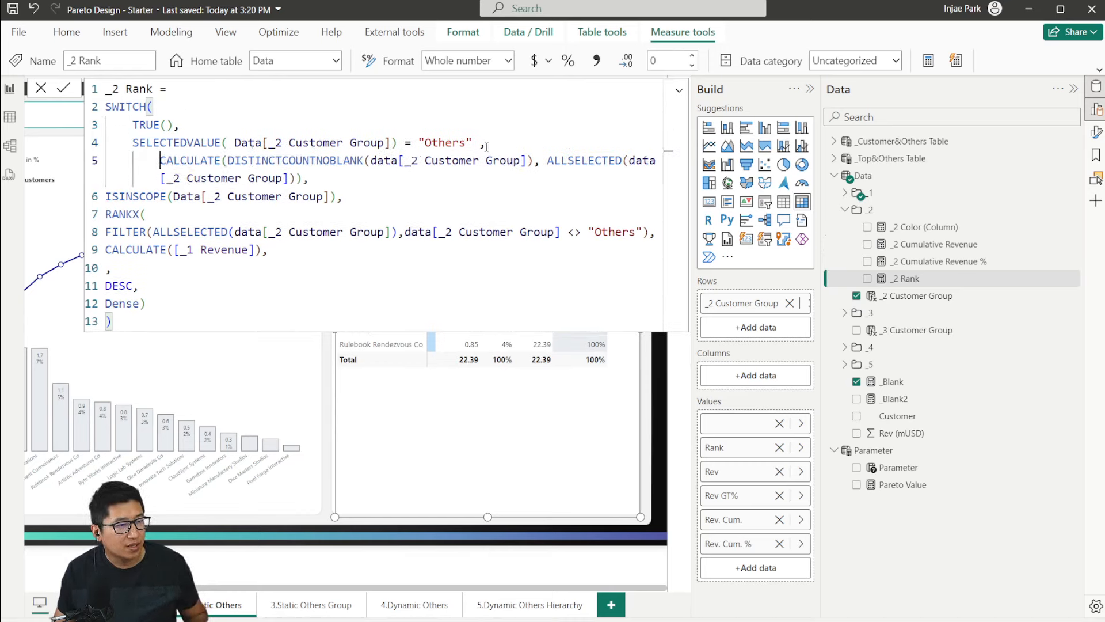
key(Tab)
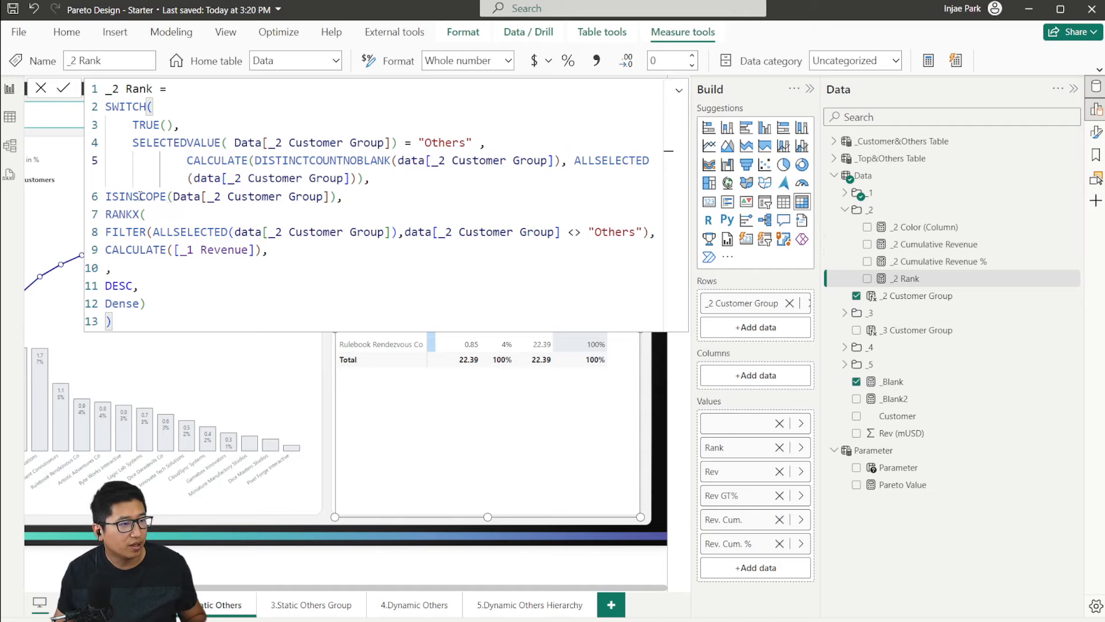
key(shift+Tab)
Step: Indent the ISINSCOPE condition in _2 Rank by one level and its whole RANKX block by two levels
click(107, 197)
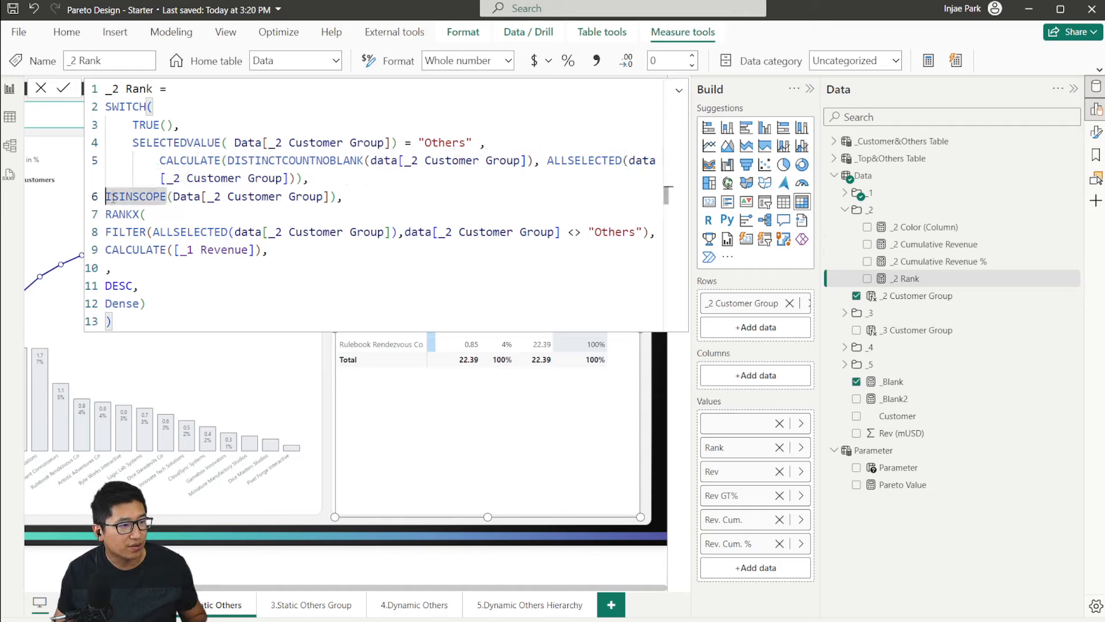
key(Tab)
drag(270, 251, 106, 216)
drag(154, 304, 103, 223)
key(Tab)
key(Tab)
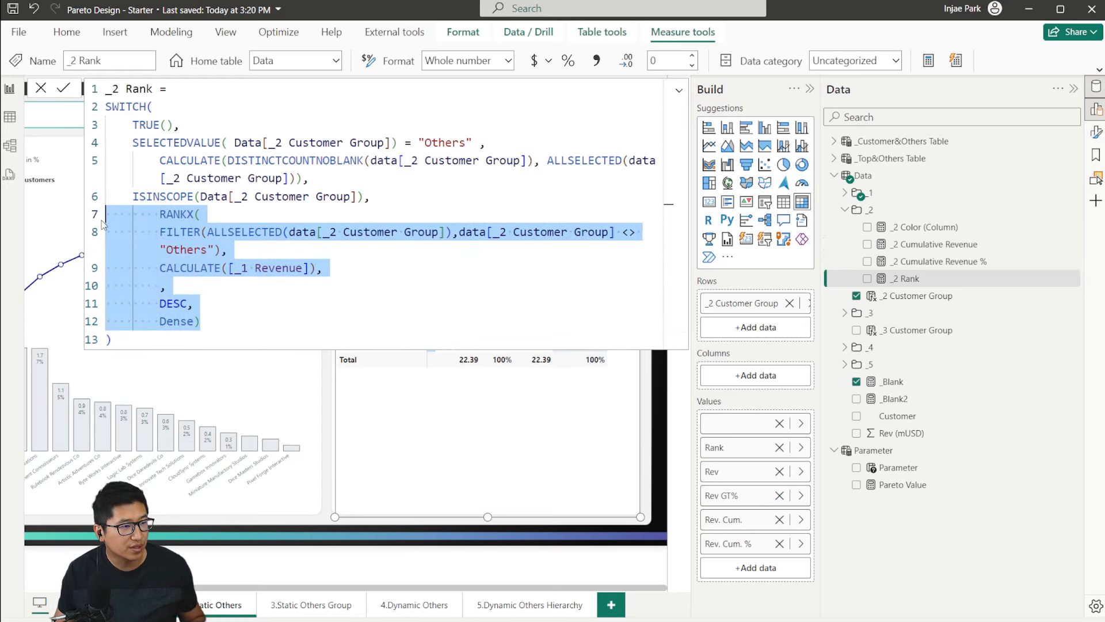
Step: Examine the SWITCH structure and the SELECTEDVALUE "Others" condition in the _2 Rank formula
click(267, 255)
click(151, 122)
drag(120, 108, 151, 109)
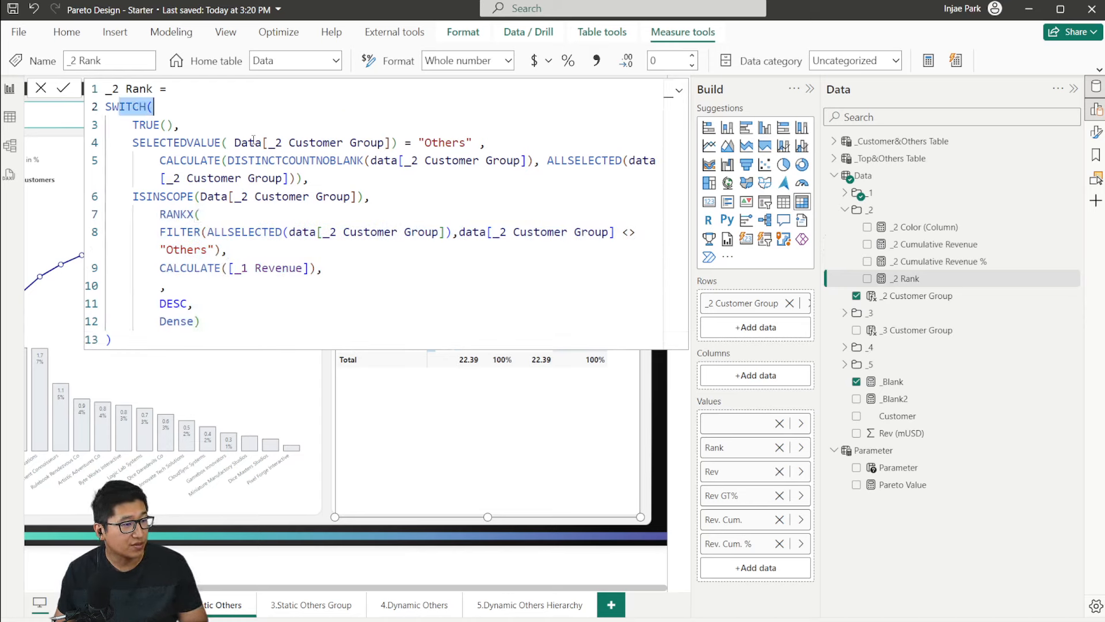
click(243, 113)
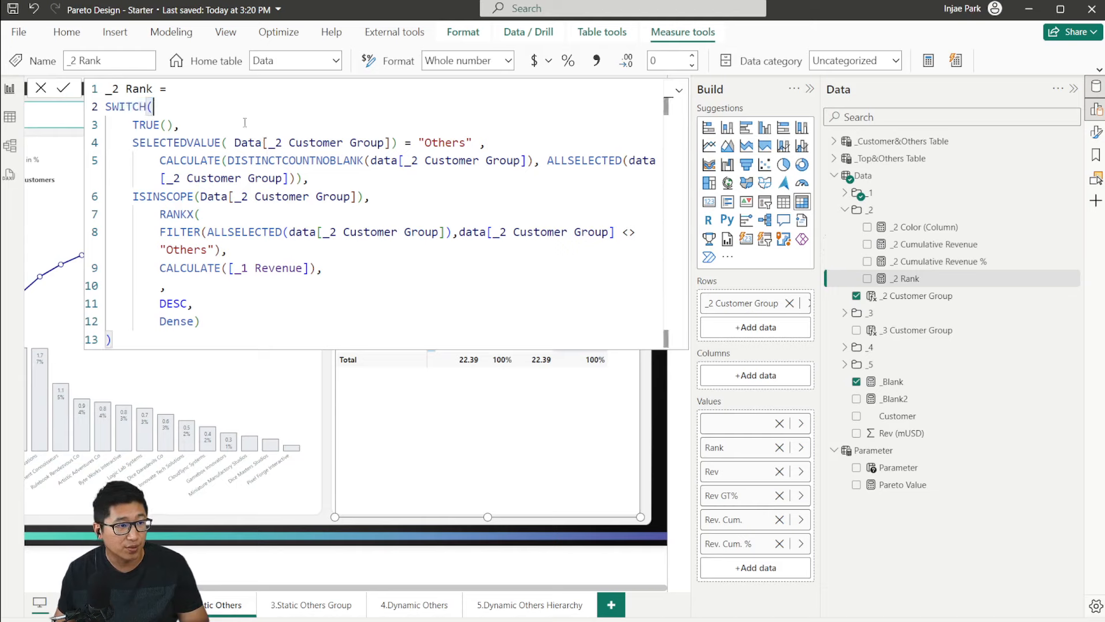
drag(133, 143, 489, 144)
click(520, 146)
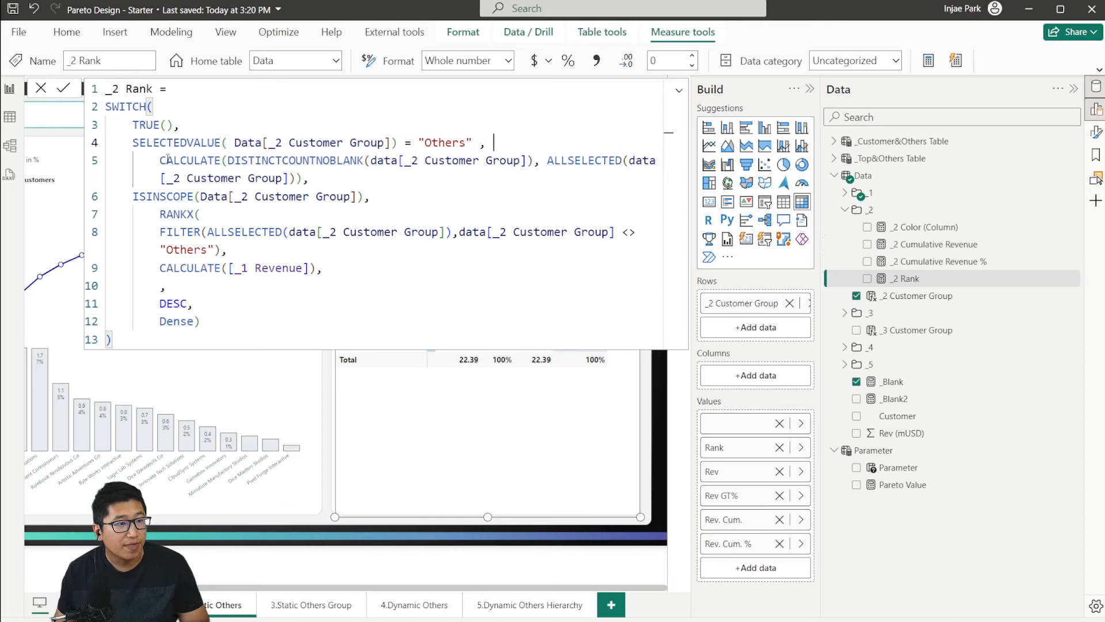
Step: Put the DISTINCTCOUNTNOBLANK and ALLSELECTED arguments of CALCULATE in the _2 Rank formula on separate, deeper-indented lines
click(225, 160)
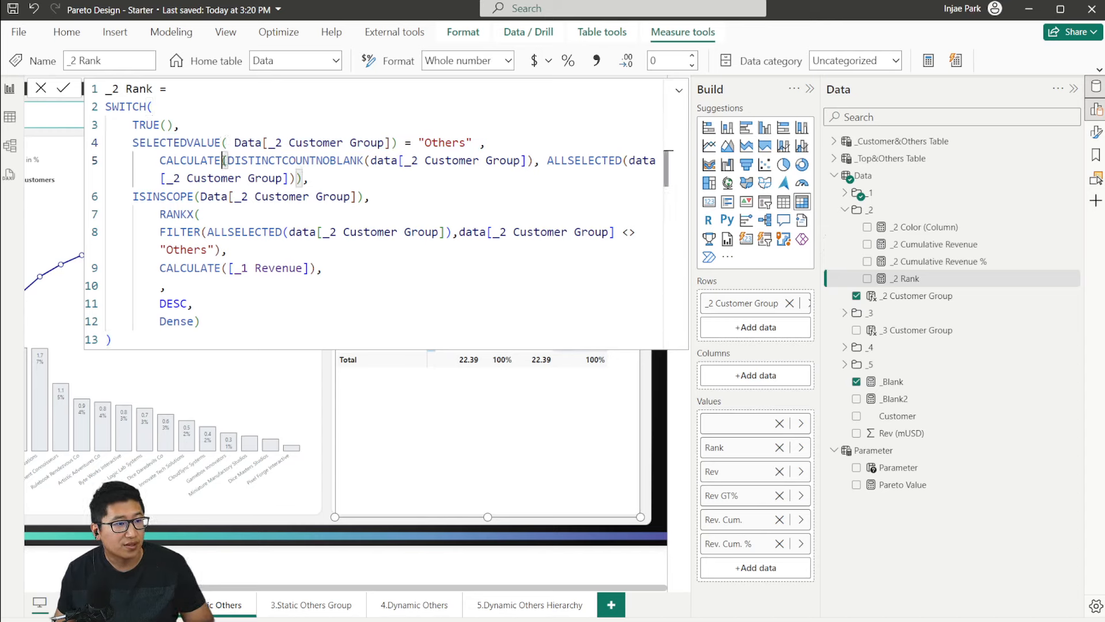
key(shift+Return)
drag(215, 177, 490, 179)
click(494, 181)
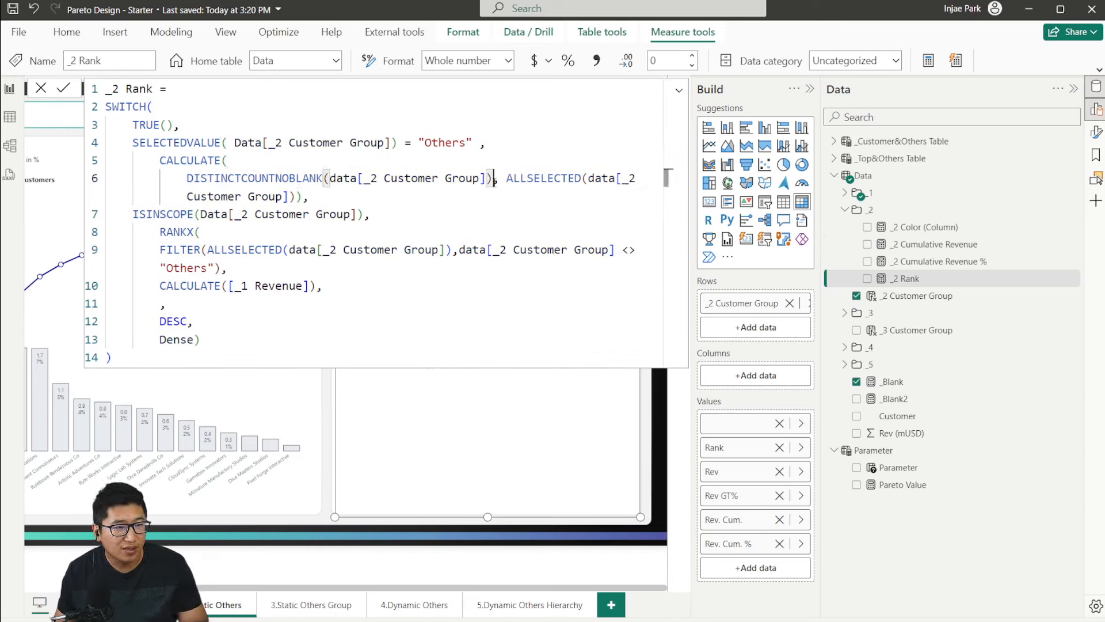
click(505, 180)
key(shift+Return)
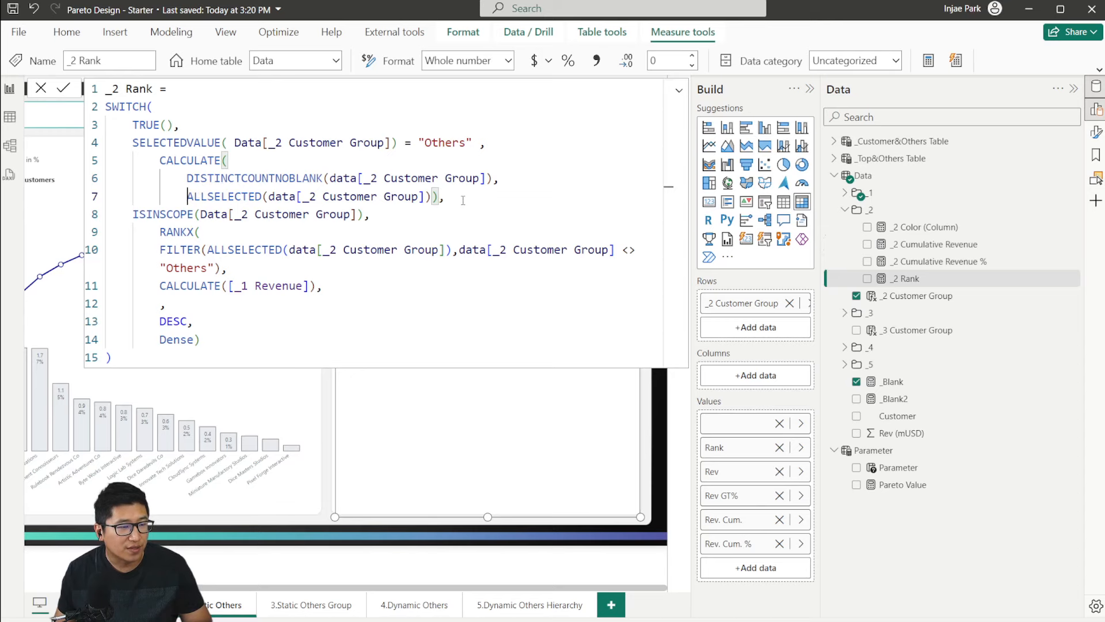
click(491, 196)
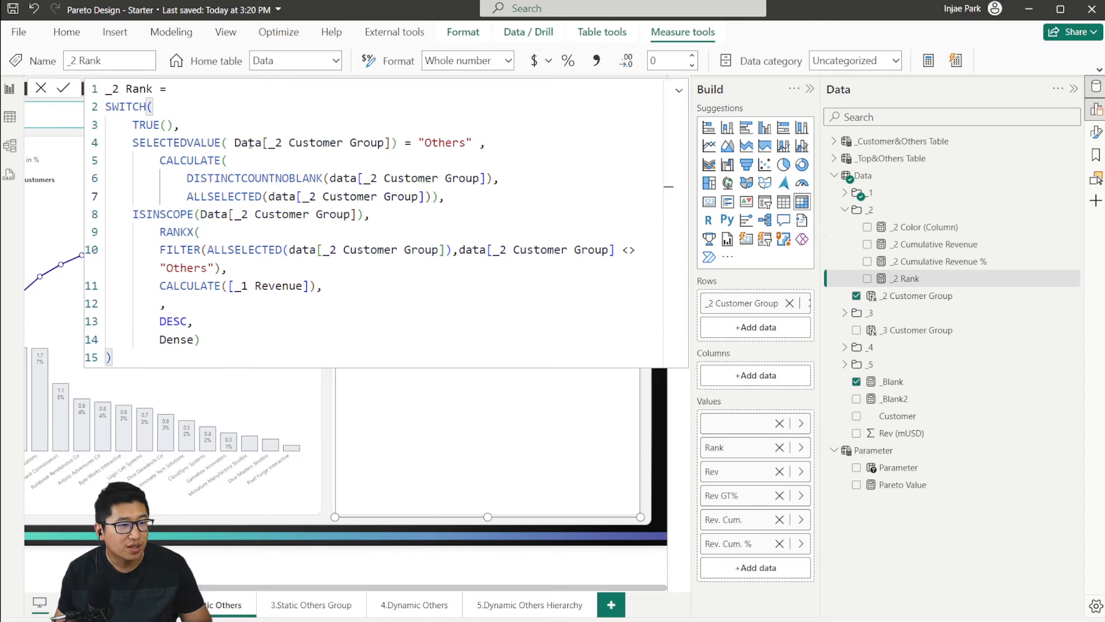
key(Return)
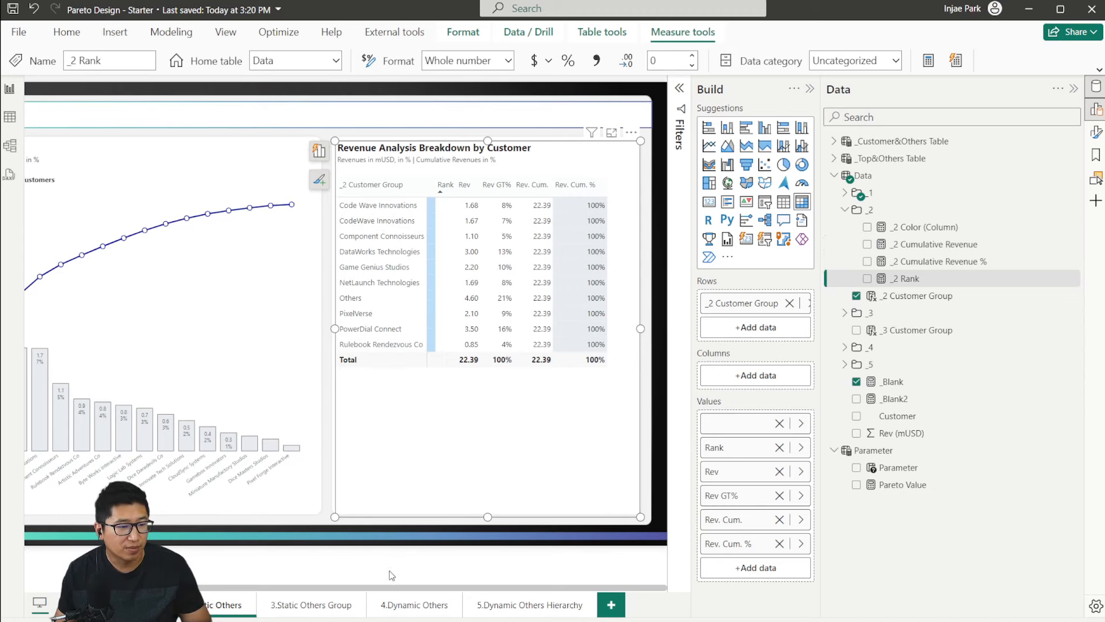
Step: Cross-filter the breakdown table by several customer columns in the chart to examine how the "Others" row reacts, and clear the selection
drag(388, 585, 286, 581)
click(169, 423)
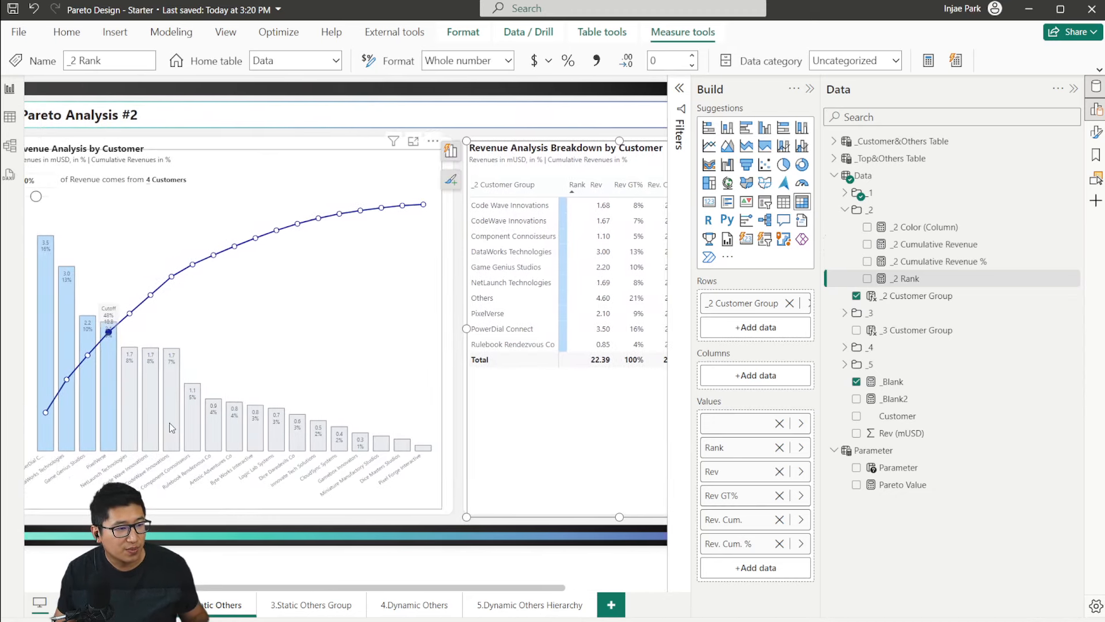
ctrl+click(255, 429)
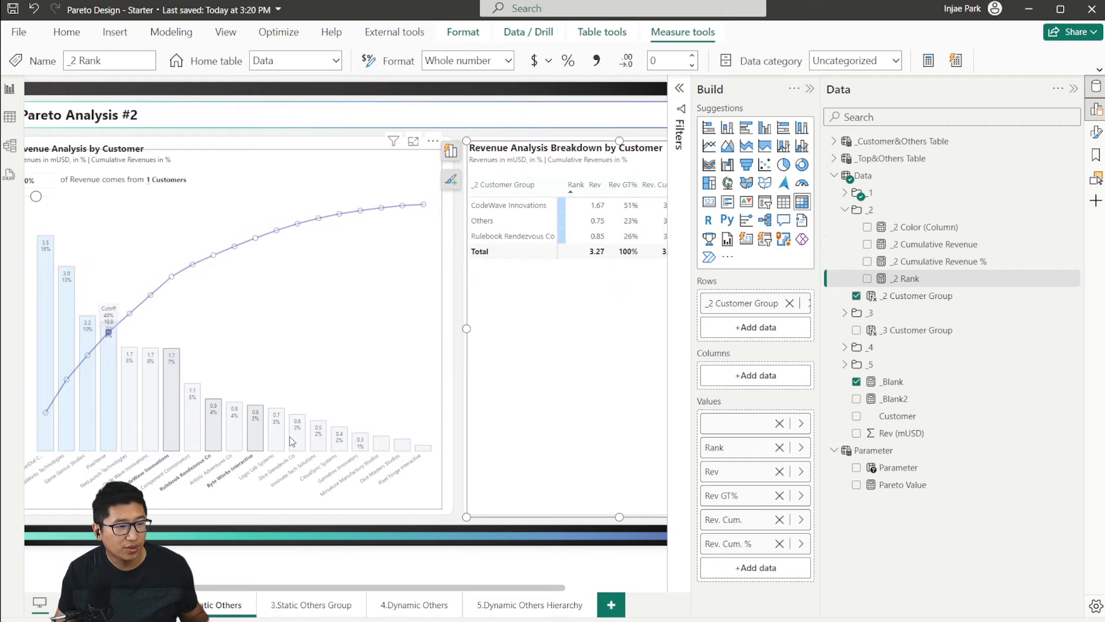
ctrl+click(295, 437)
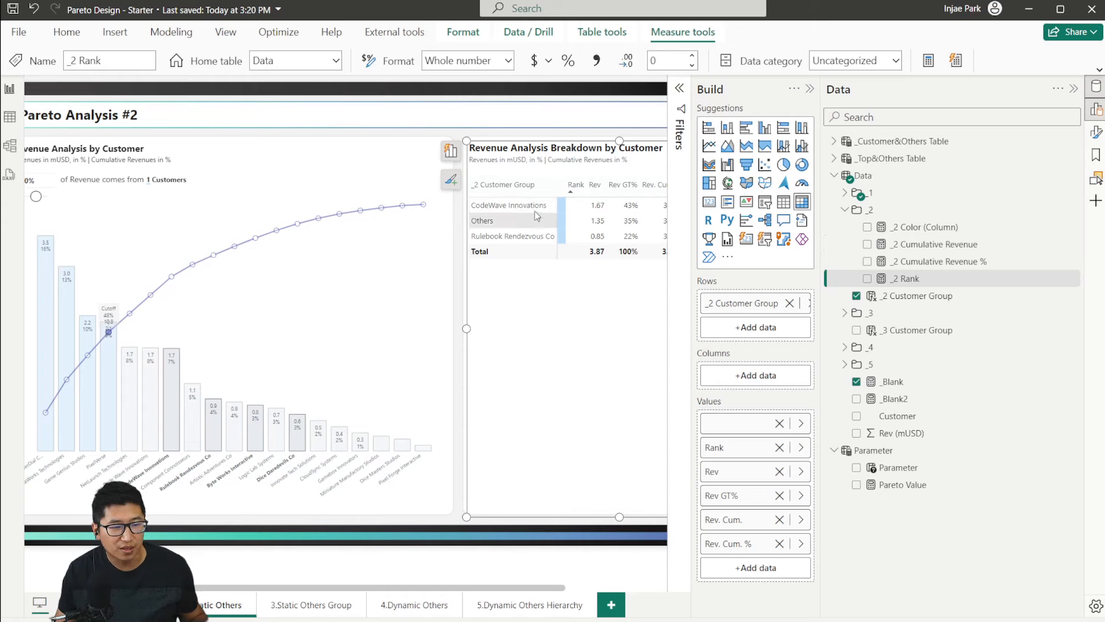
click(305, 428)
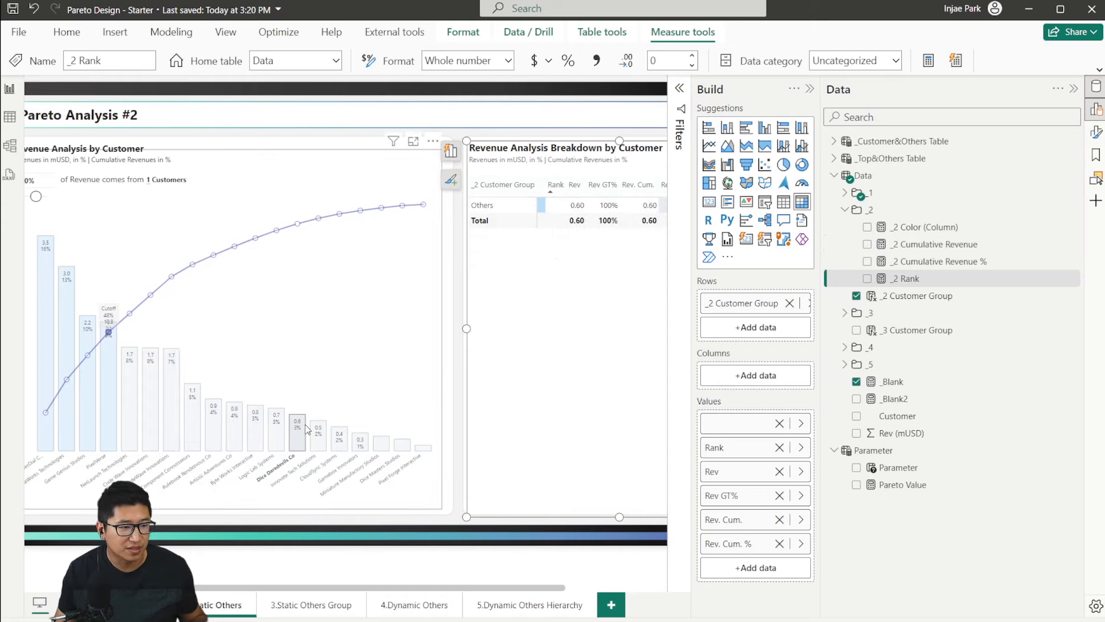
click(299, 436)
Step: Reopen the _2 Rank measure's formula and move TRUE() to its own indented line inside SWITCH
click(917, 264)
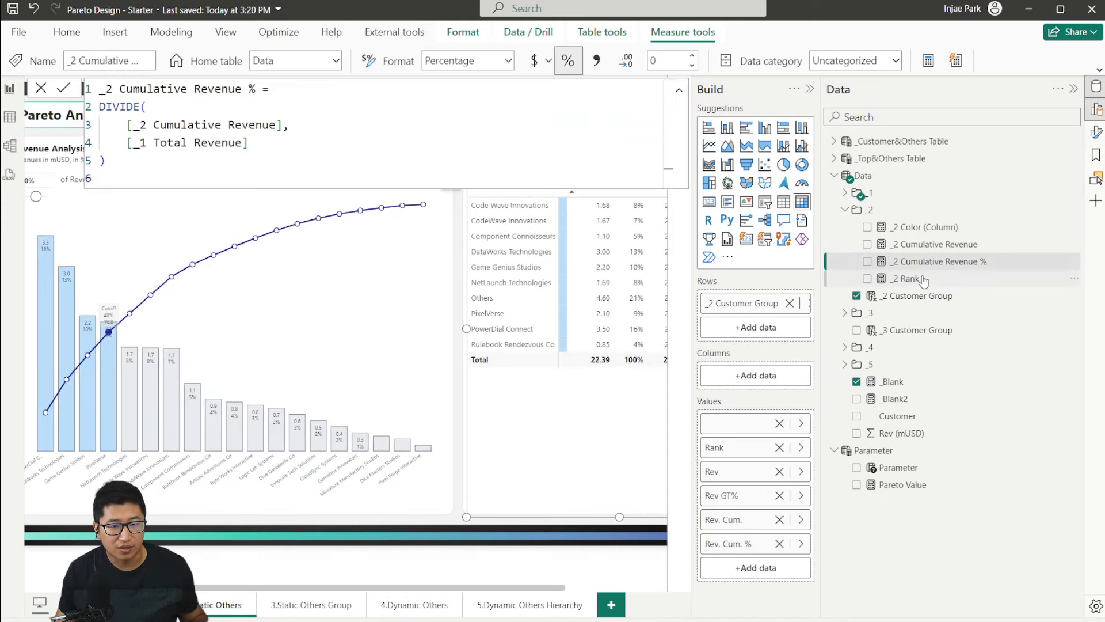
click(922, 278)
drag(266, 160, 107, 124)
click(188, 161)
drag(188, 161, 83, 124)
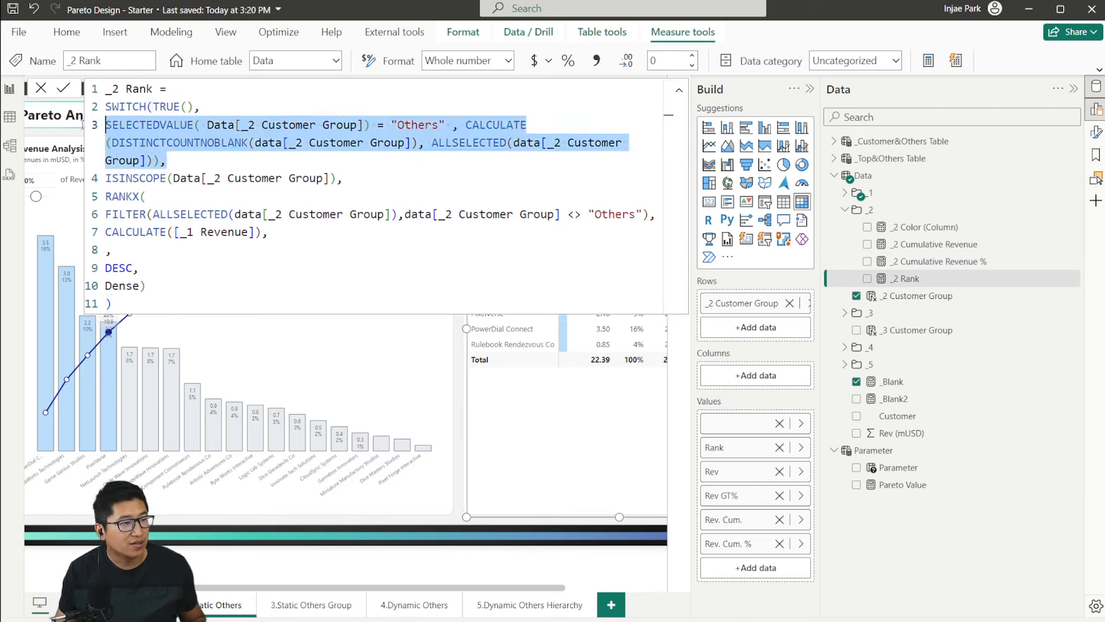
click(155, 107)
key(Return)
Step: Indent both conditions in _2 Rank by one level and their CALCULATE and RANKX results by two levels, and commit the formula
drag(167, 178, 78, 144)
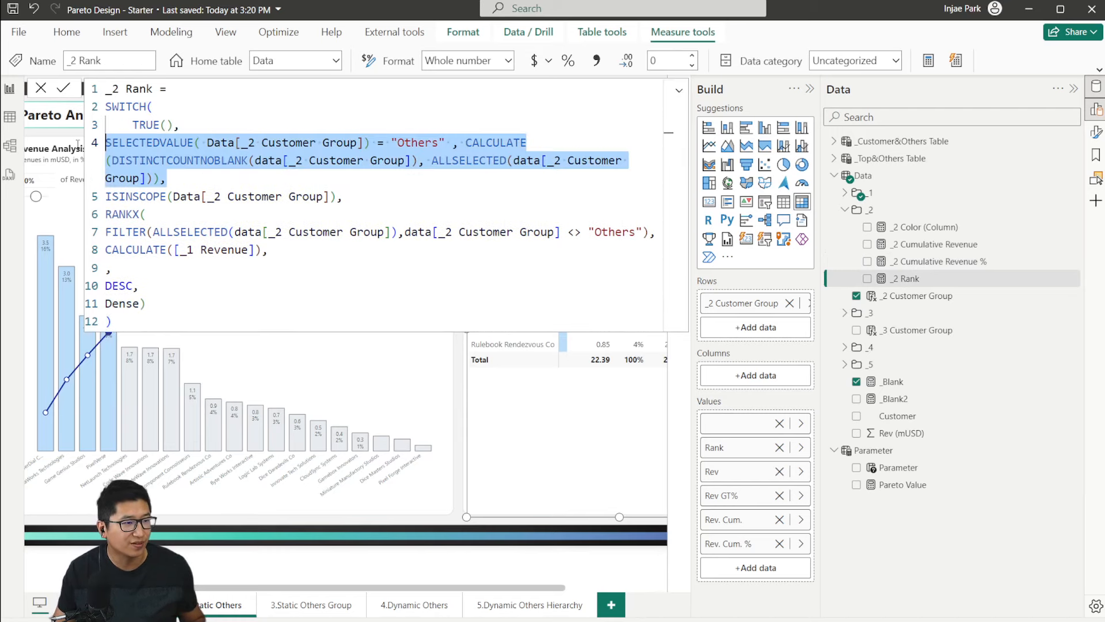
key(Tab)
key(Tab)
key(shift+Tab)
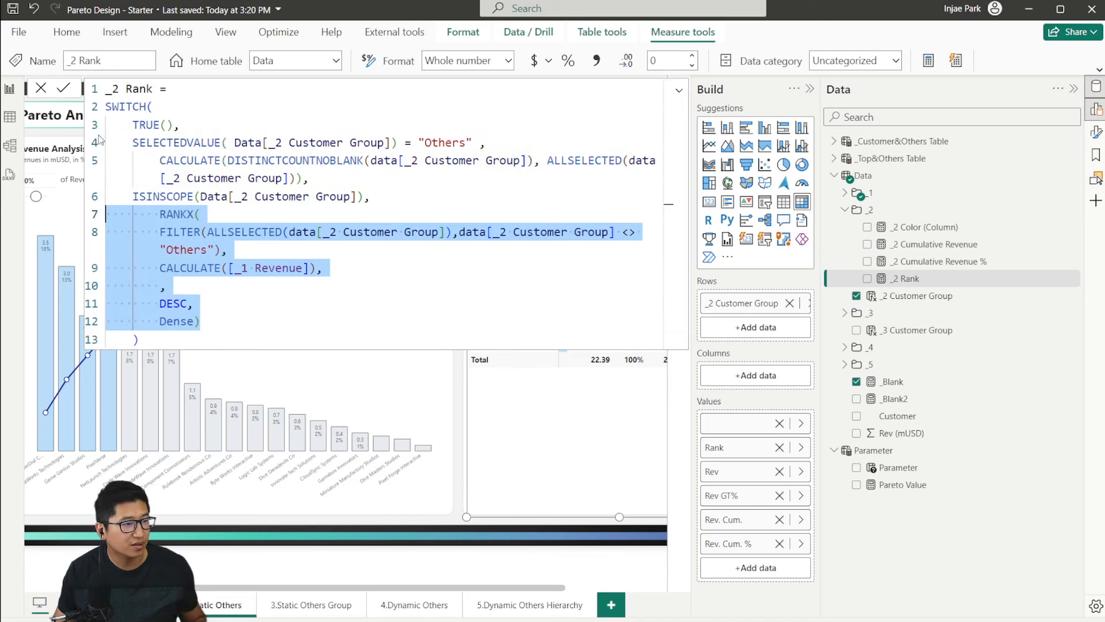
click(64, 88)
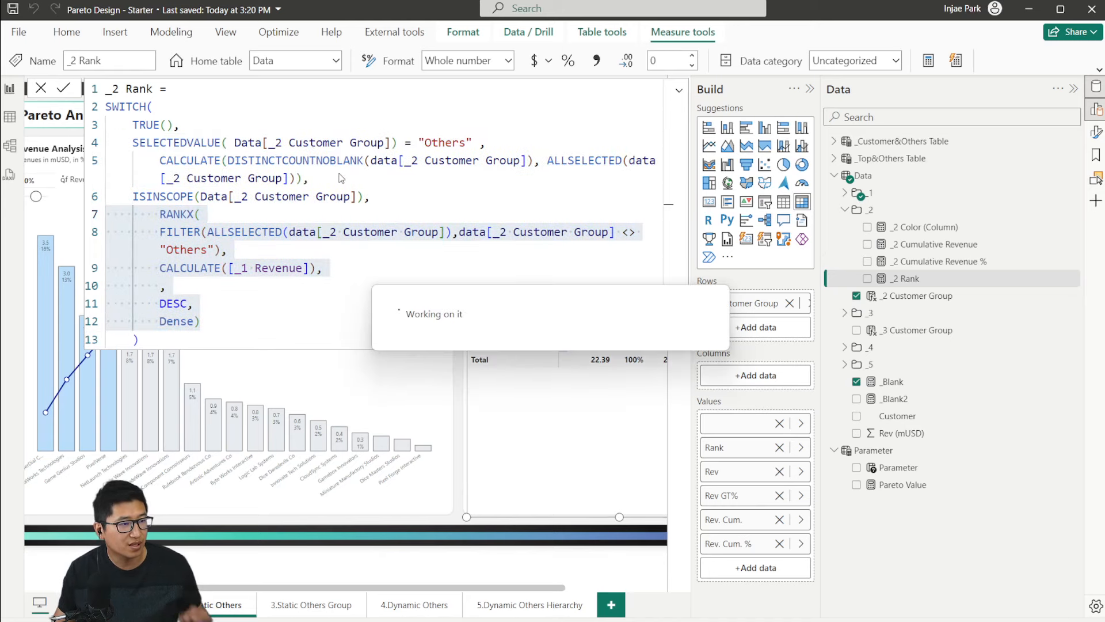
Step: Examine the ISINSCOPE condition and RANKX block in _2 Rank, and the formula of the _2 Customer Group column
drag(140, 197, 255, 196)
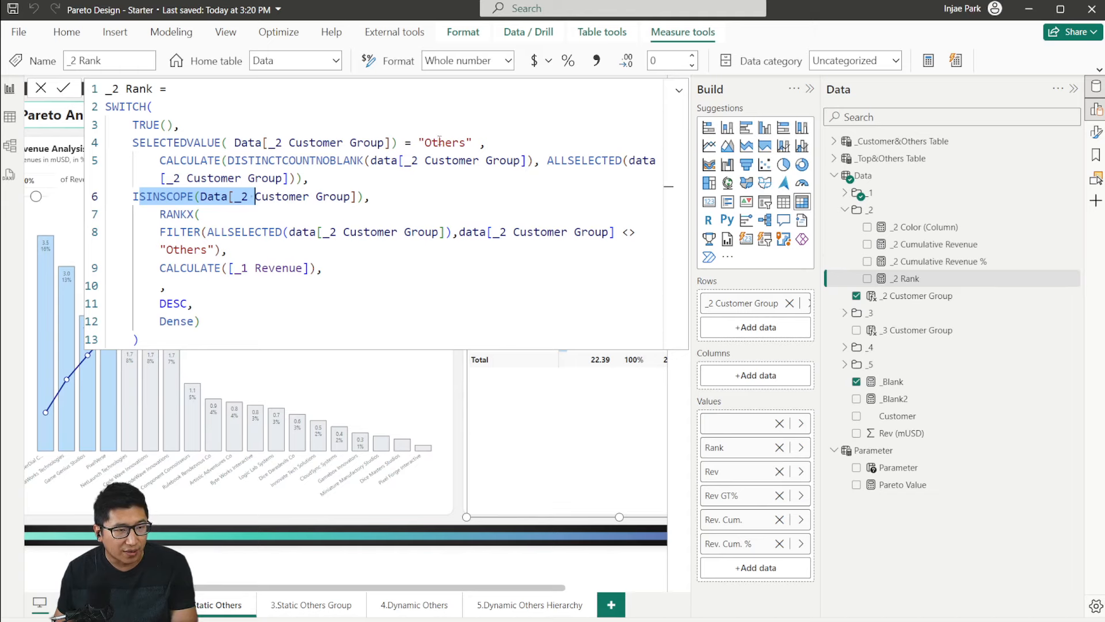
drag(133, 196, 367, 197)
click(372, 197)
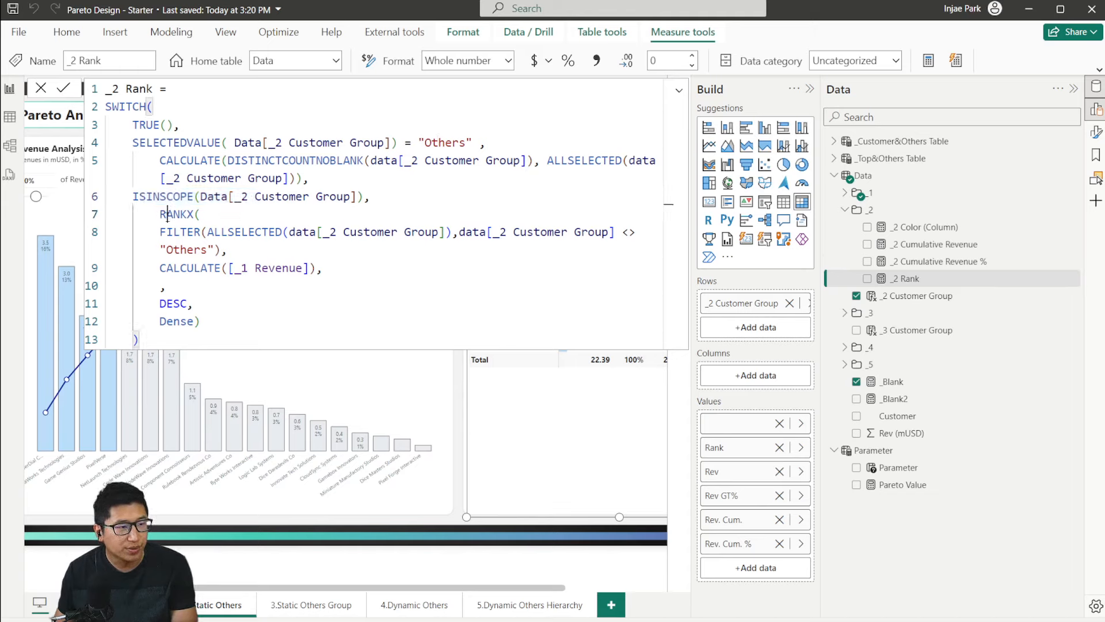
drag(194, 304, 174, 214)
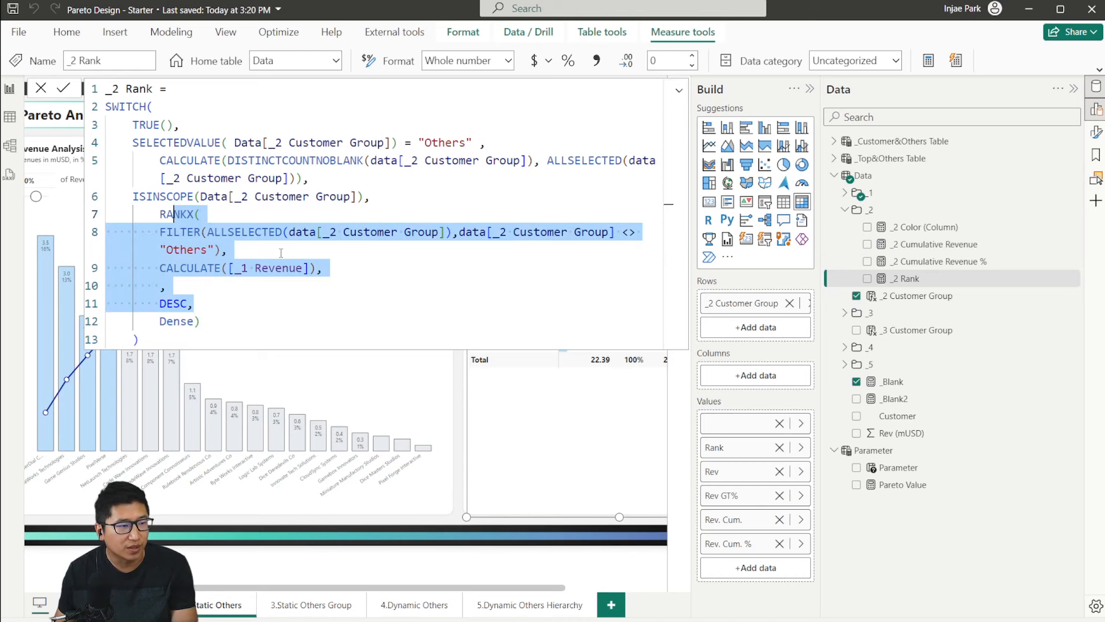
click(281, 253)
click(915, 296)
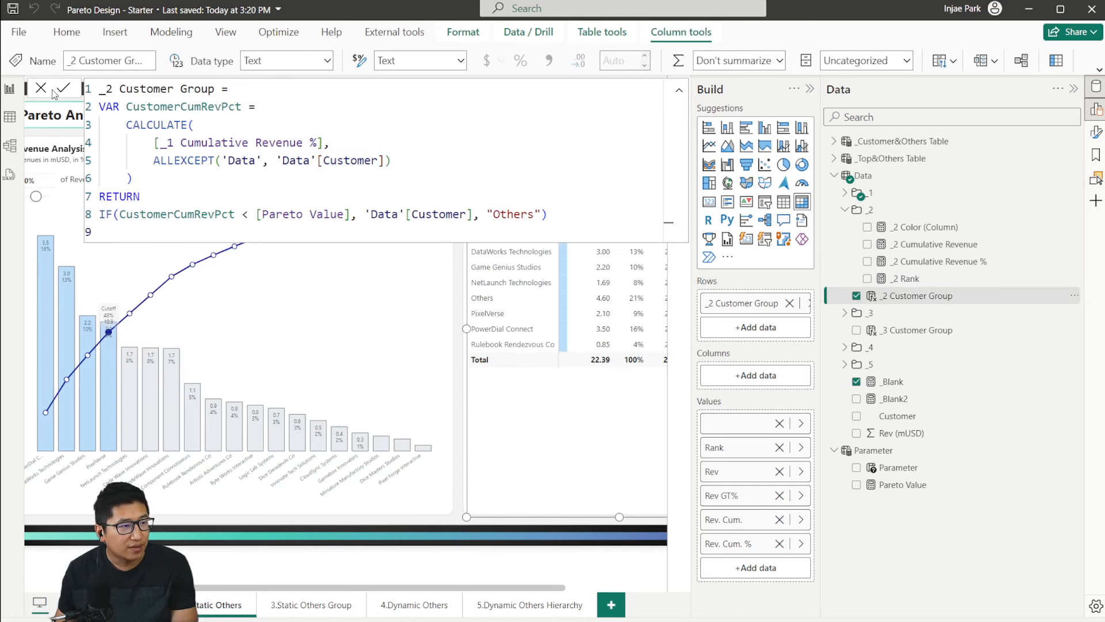
click(41, 88)
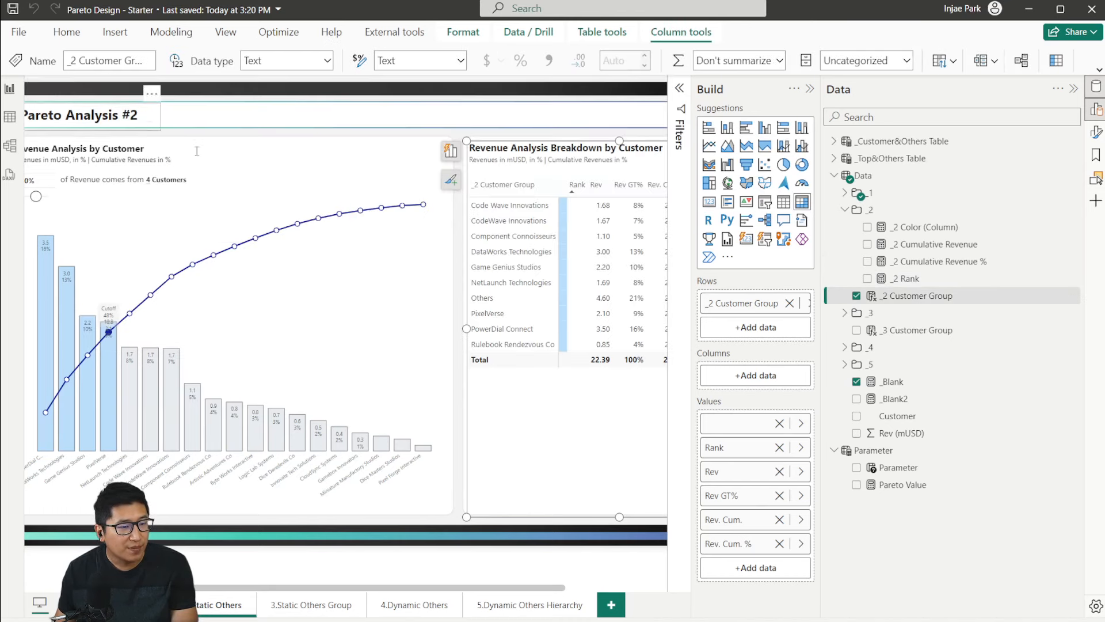
Step: Replace Rank with _2 Rank in the breakdown table's values and sort the table by _2 Rank in ascending order
drag(927, 282, 763, 448)
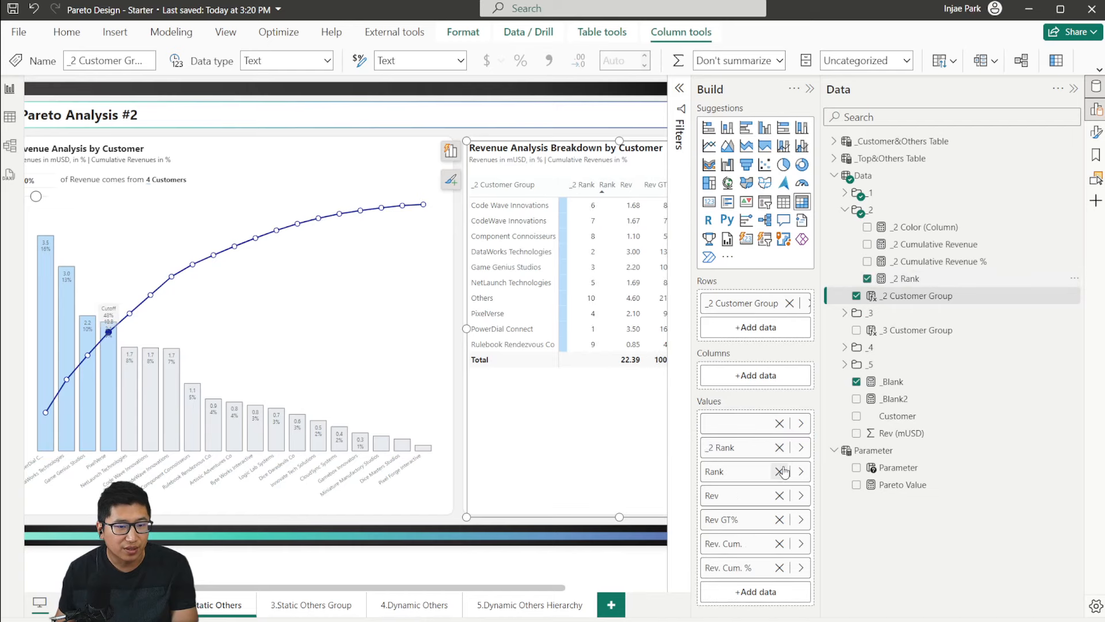
click(587, 186)
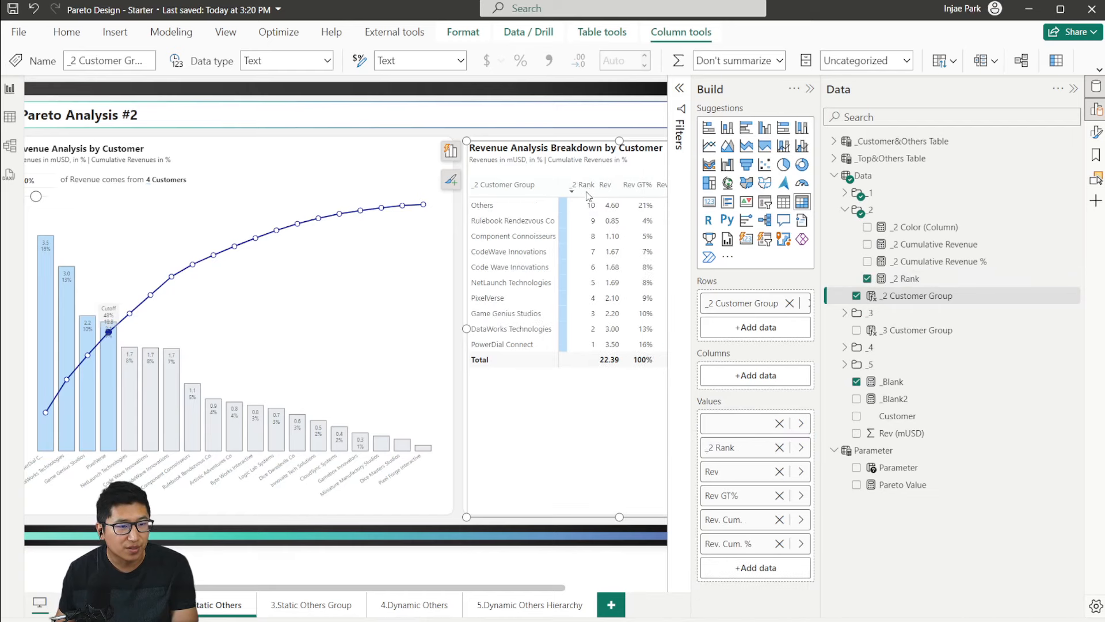
click(585, 185)
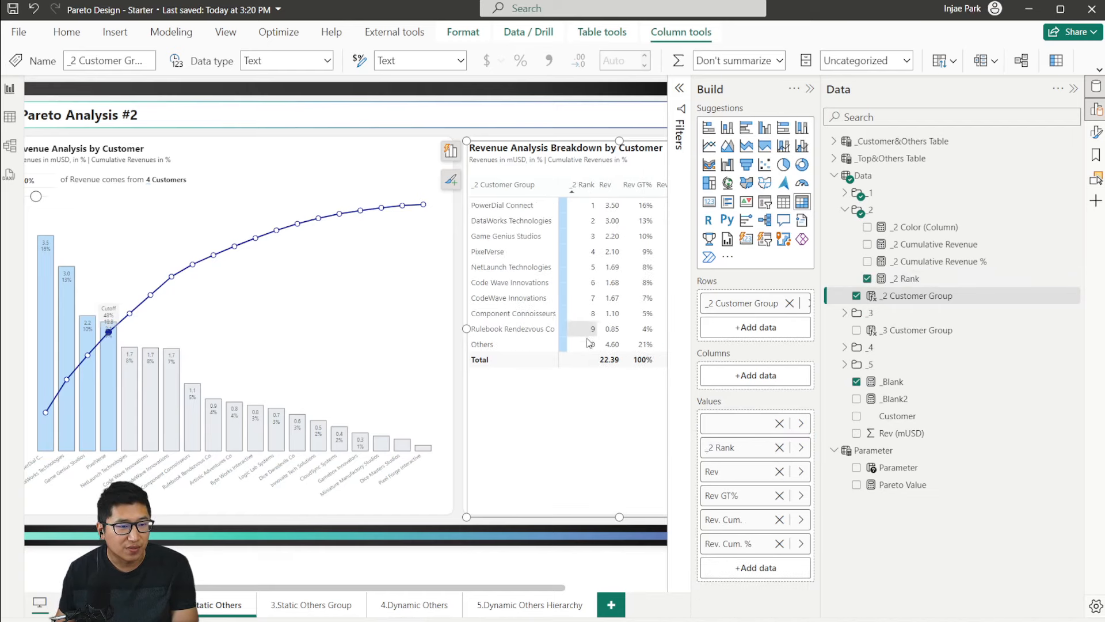
scroll(524, 414, right, 3)
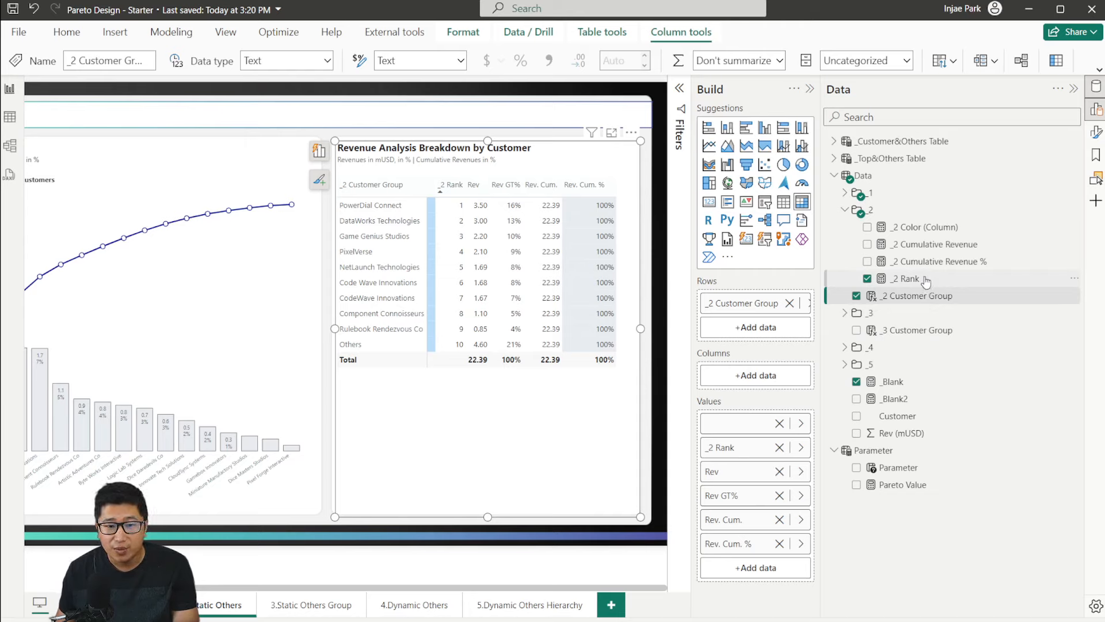
Step: Examine the formulas of _2 Color (Column), _1 Color, _2 Cumulative Revenue and _2 Cumulative Revenue %, and close the formula without changes
click(921, 229)
drag(187, 106, 128, 106)
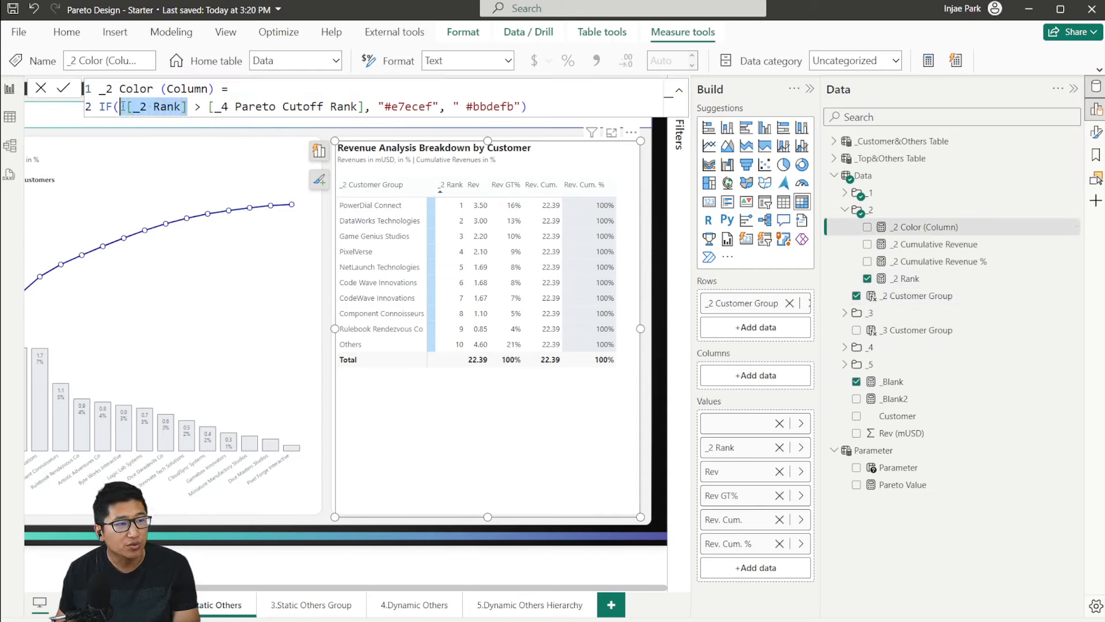
click(846, 194)
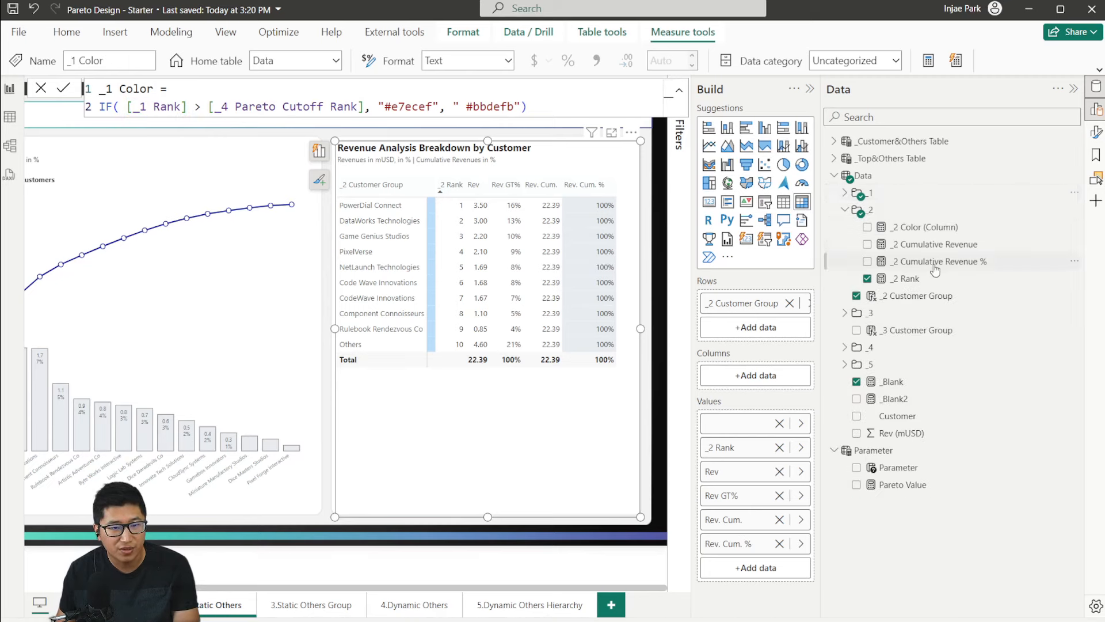
click(932, 245)
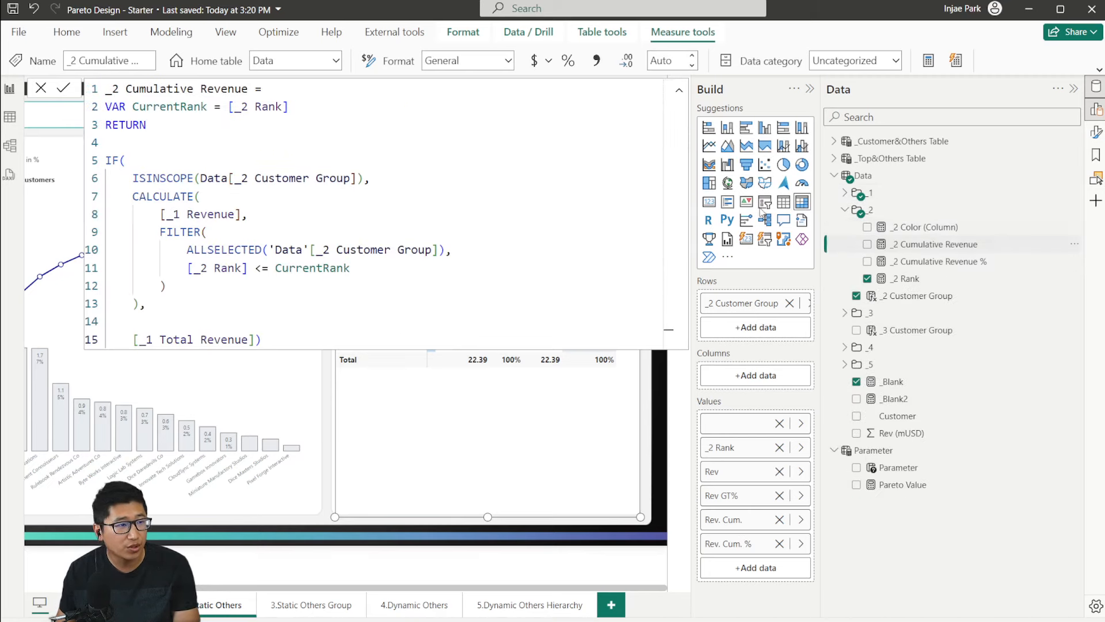
drag(230, 108, 290, 106)
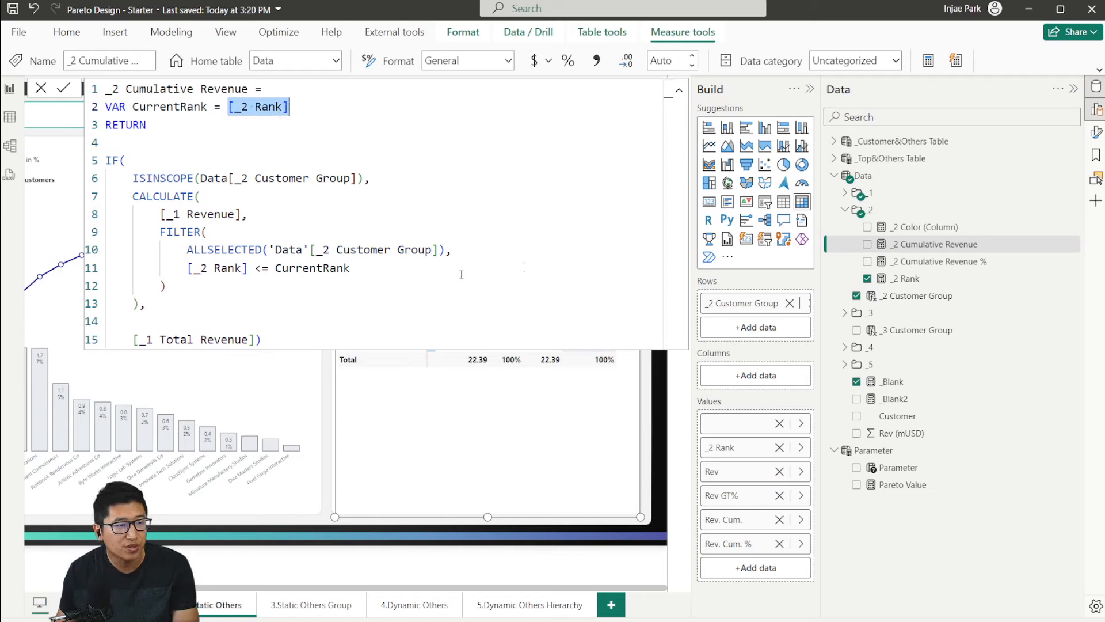
click(938, 261)
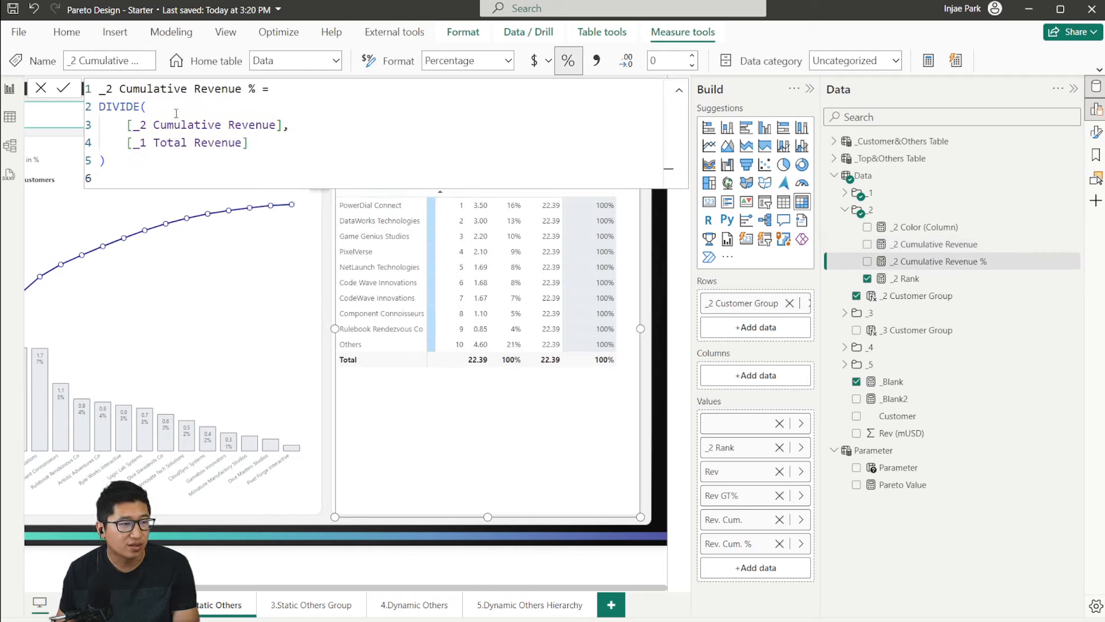
click(42, 88)
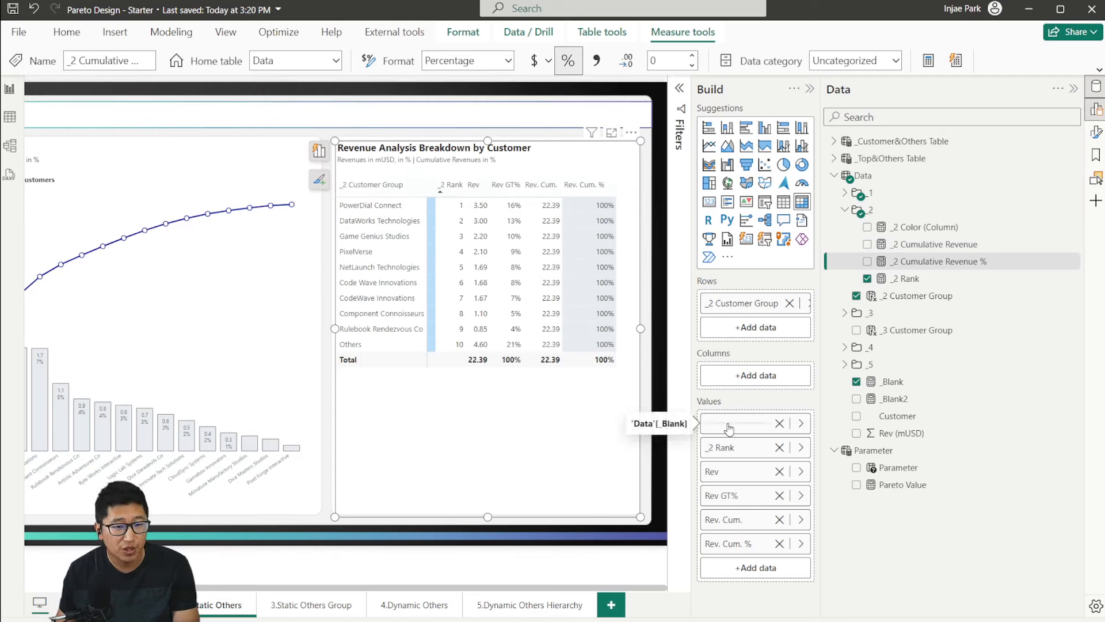
Step: Base the background color of the breakdown table's blank value column on the _2 Color (Column) measure
right_click(771, 426)
mouse_move(860, 519)
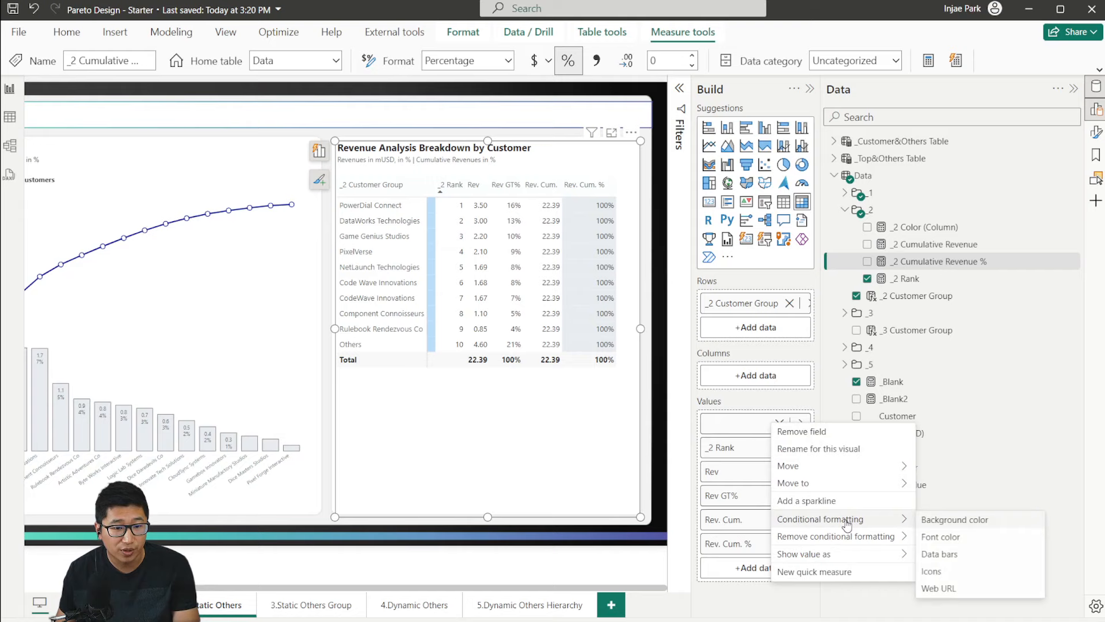
click(978, 528)
click(313, 227)
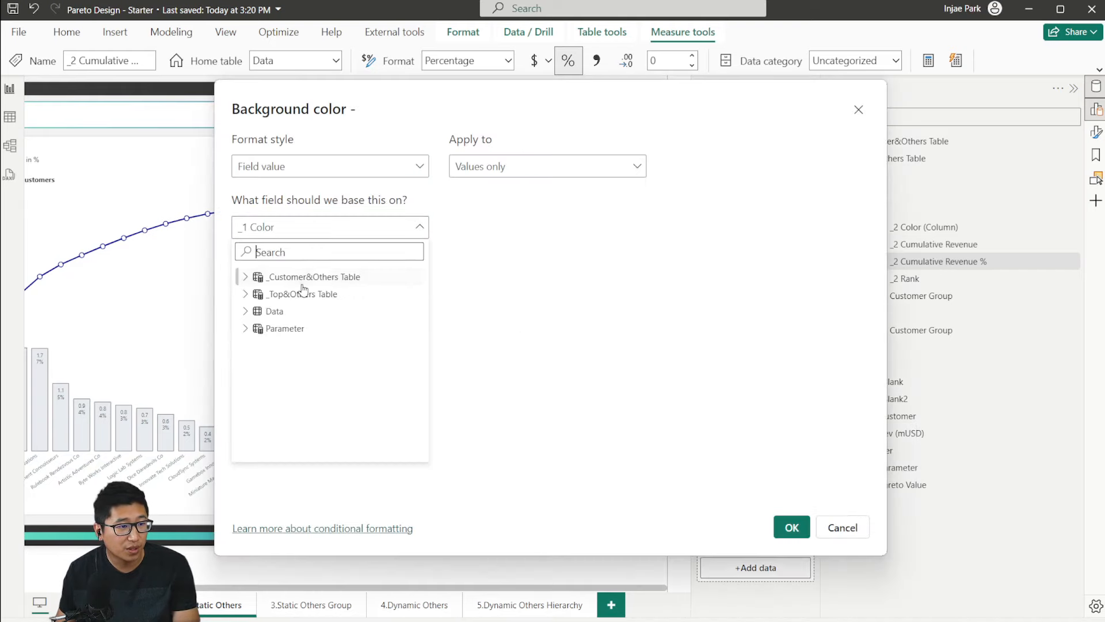
click(244, 311)
click(257, 345)
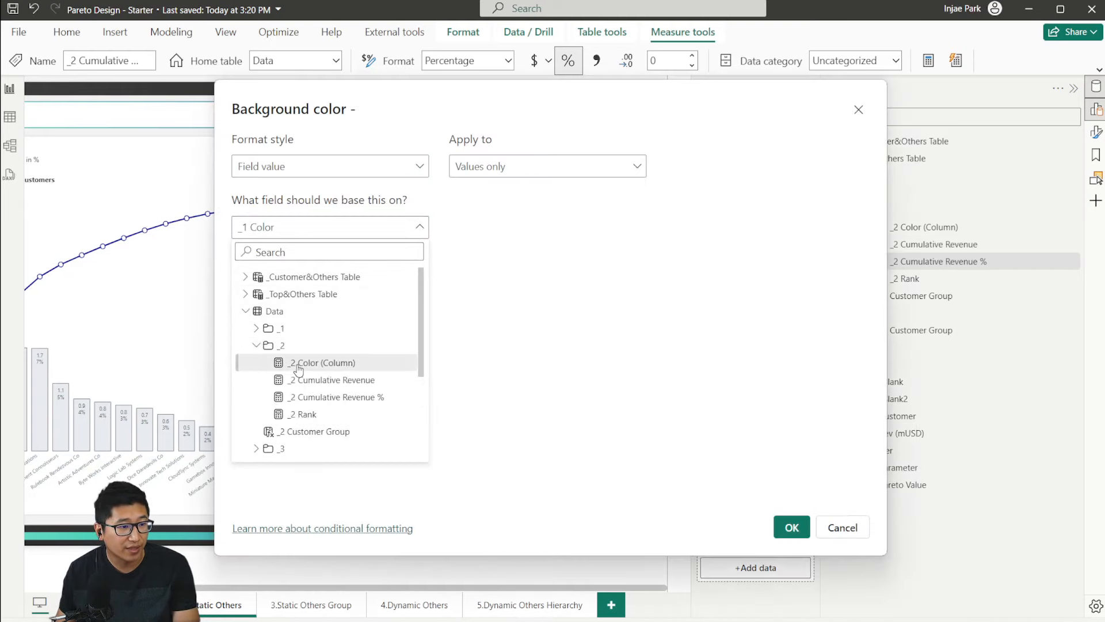
click(294, 363)
click(791, 528)
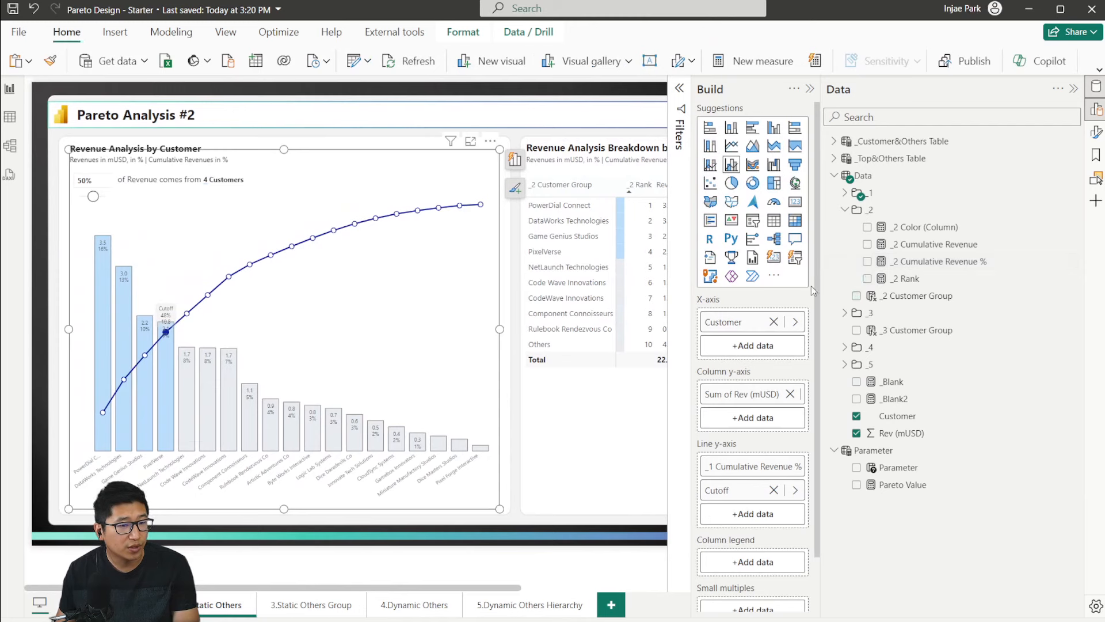
scroll(764, 381, down, 1)
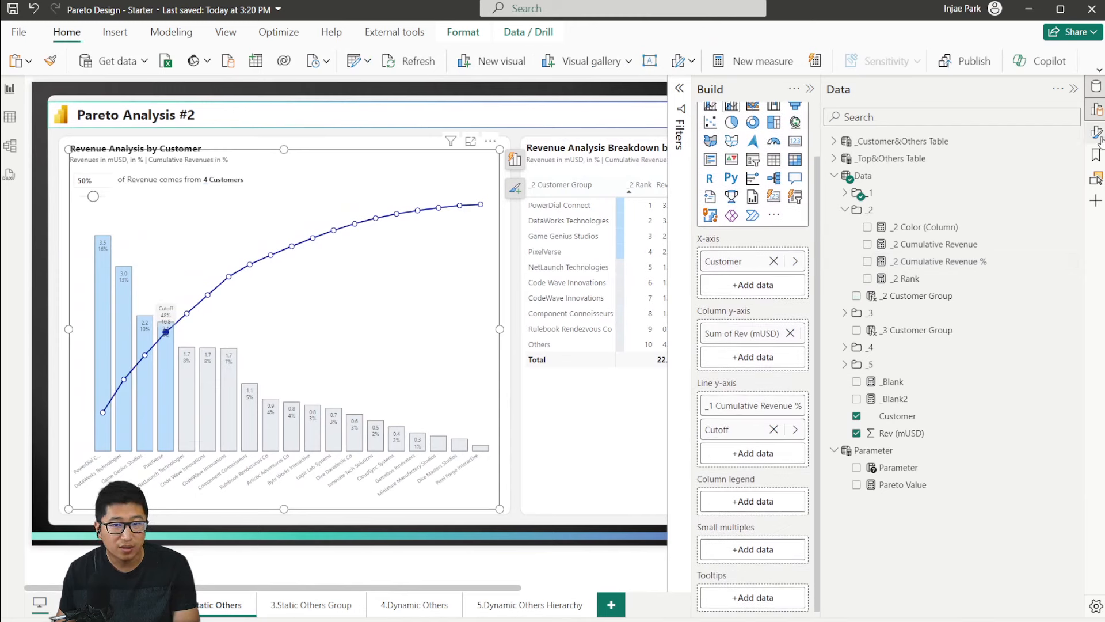
click(1095, 133)
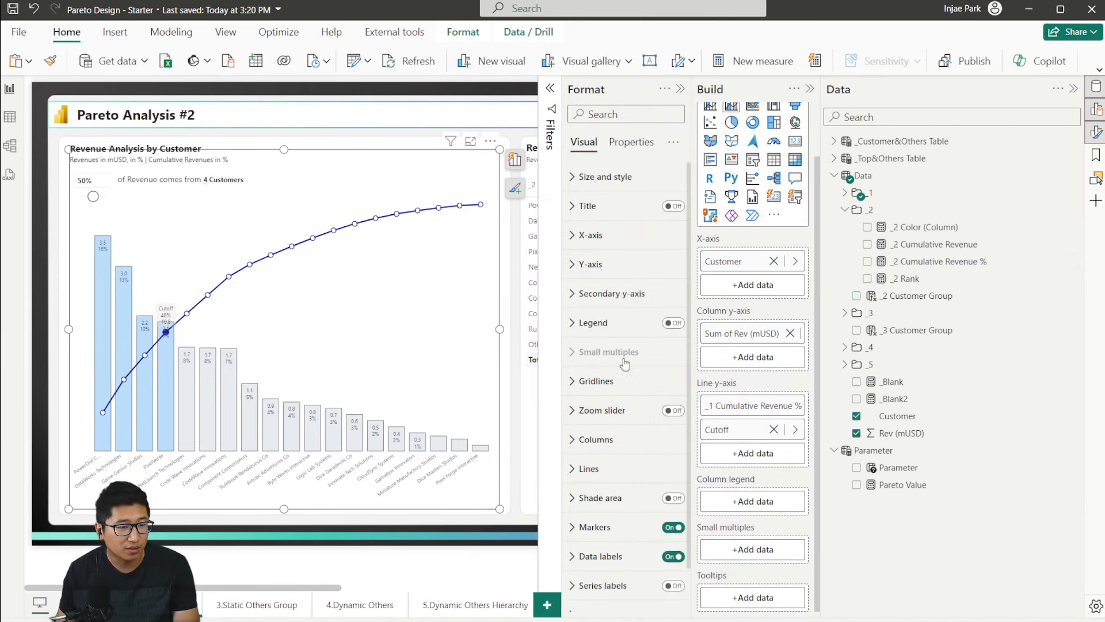
scroll(624, 363, down, 1)
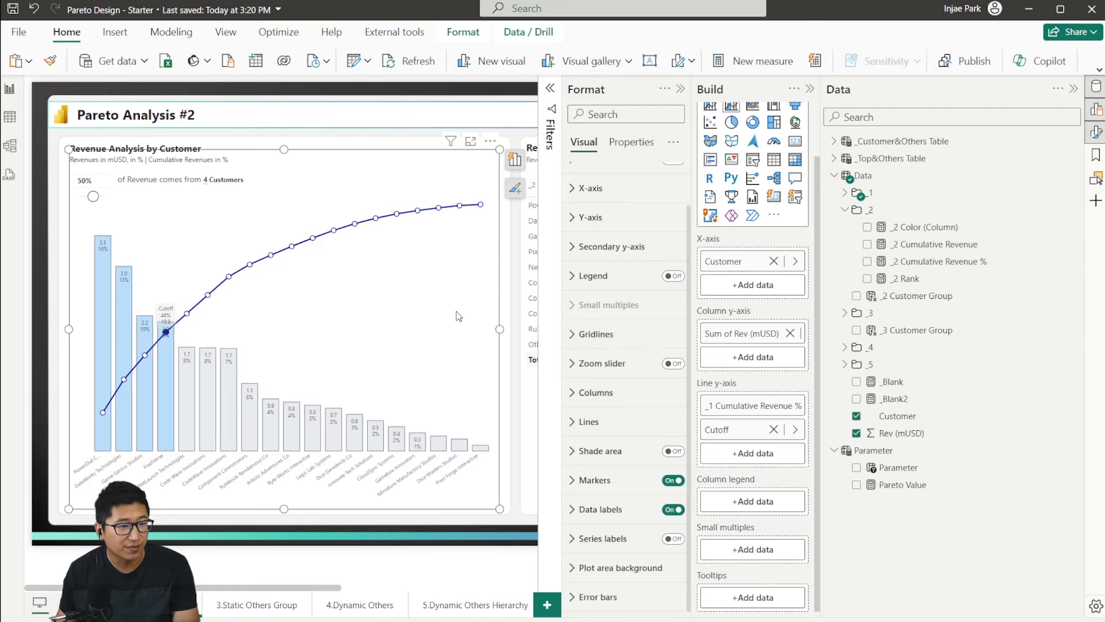
click(680, 89)
click(810, 88)
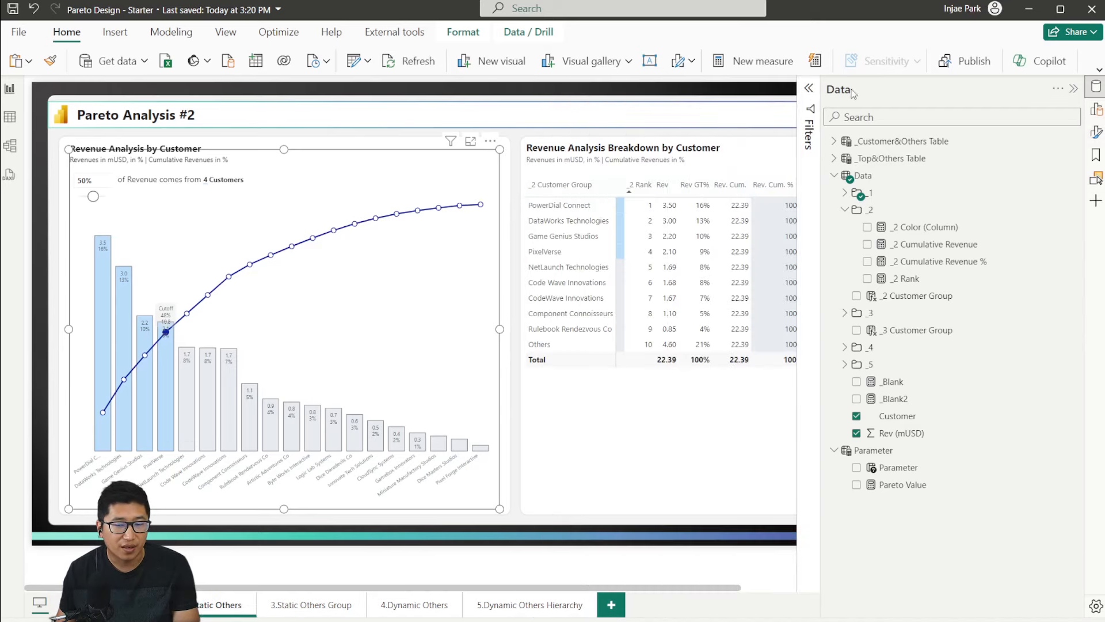
click(1074, 89)
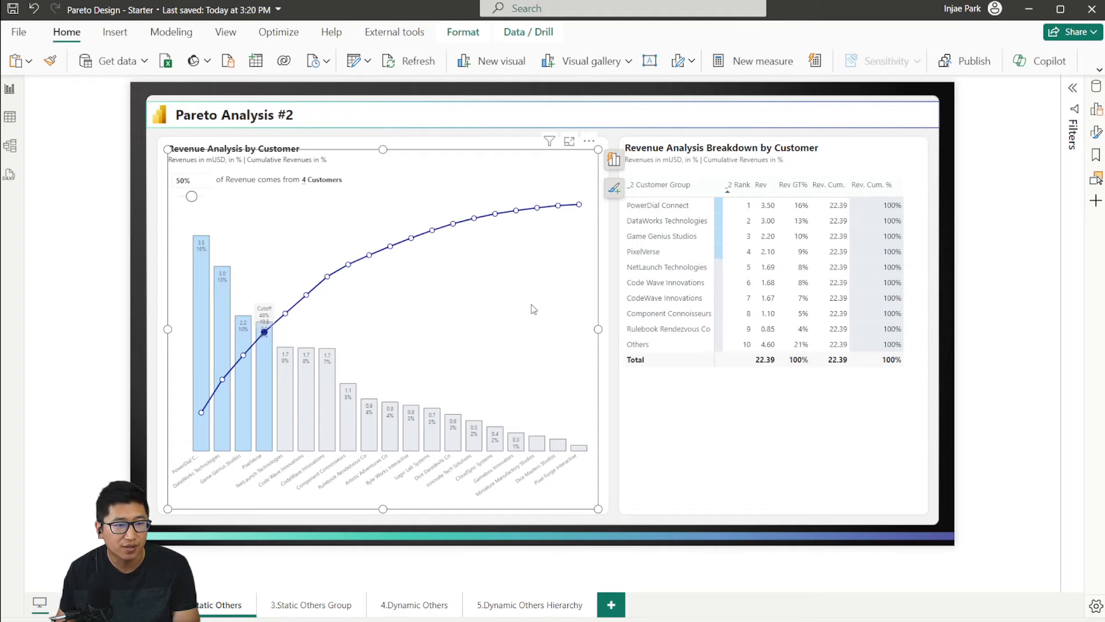
Step: Try to replace Customer with _2 Customer Group on the Pareto chart's X-axis, and undo the change
click(1097, 87)
click(1097, 110)
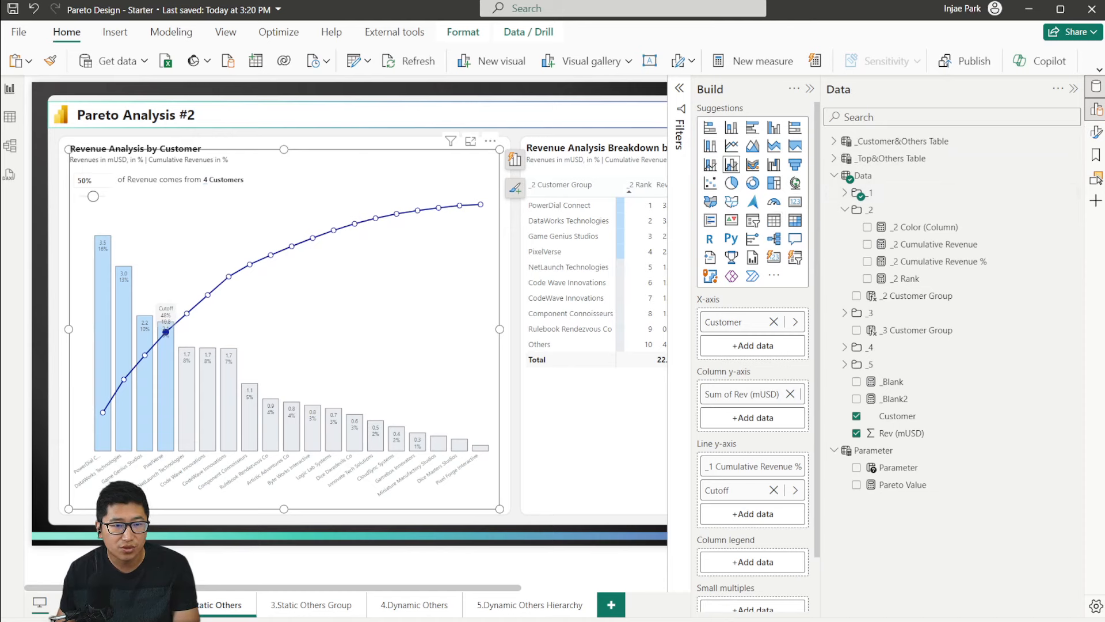
click(1096, 131)
click(1097, 131)
drag(915, 296, 749, 336)
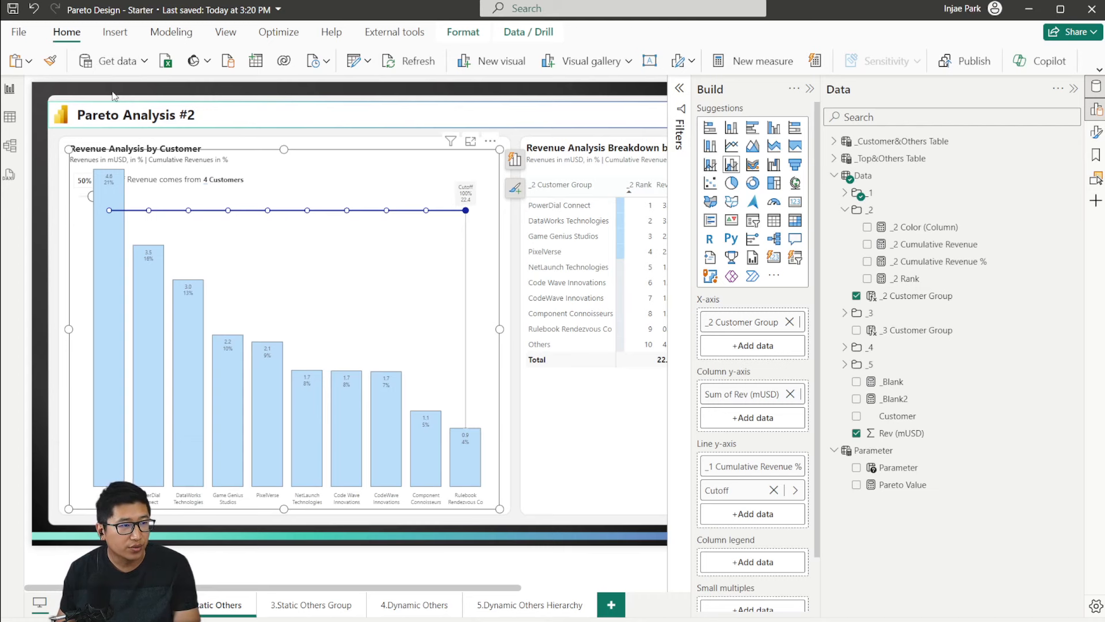
click(36, 9)
click(36, 9)
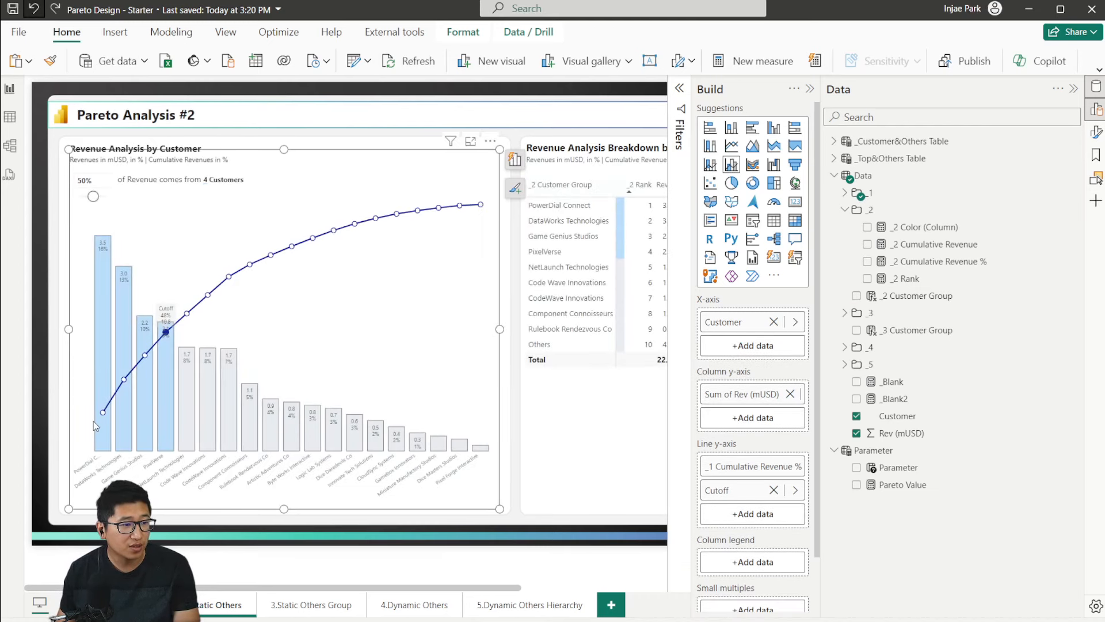
Step: Set the Pareto threshold slicer above the revenue chart to 80%
click(810, 88)
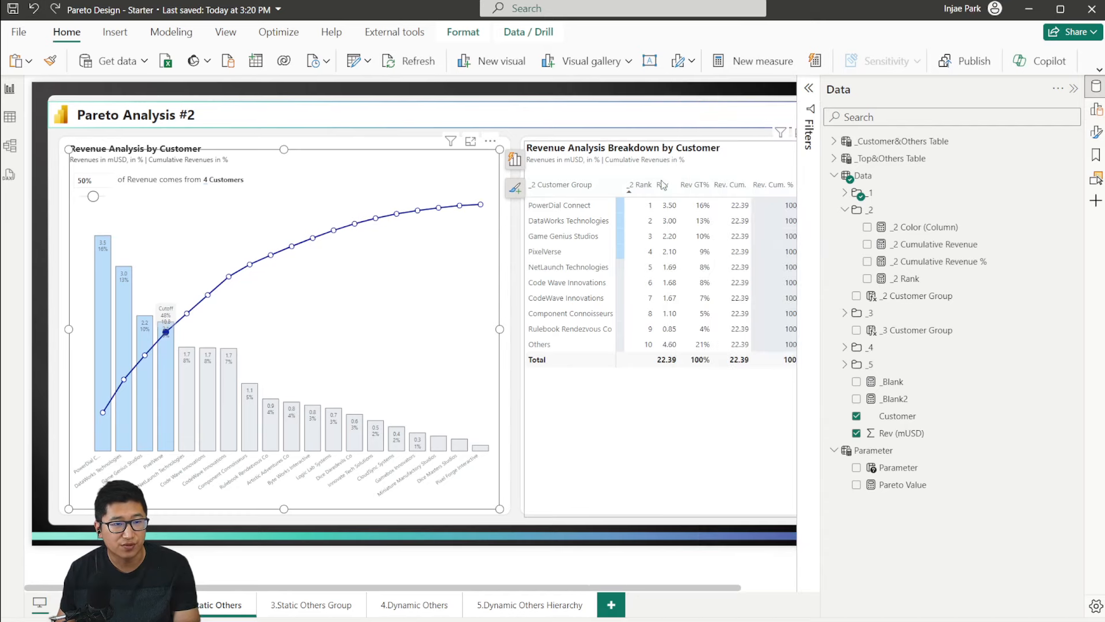
click(1074, 88)
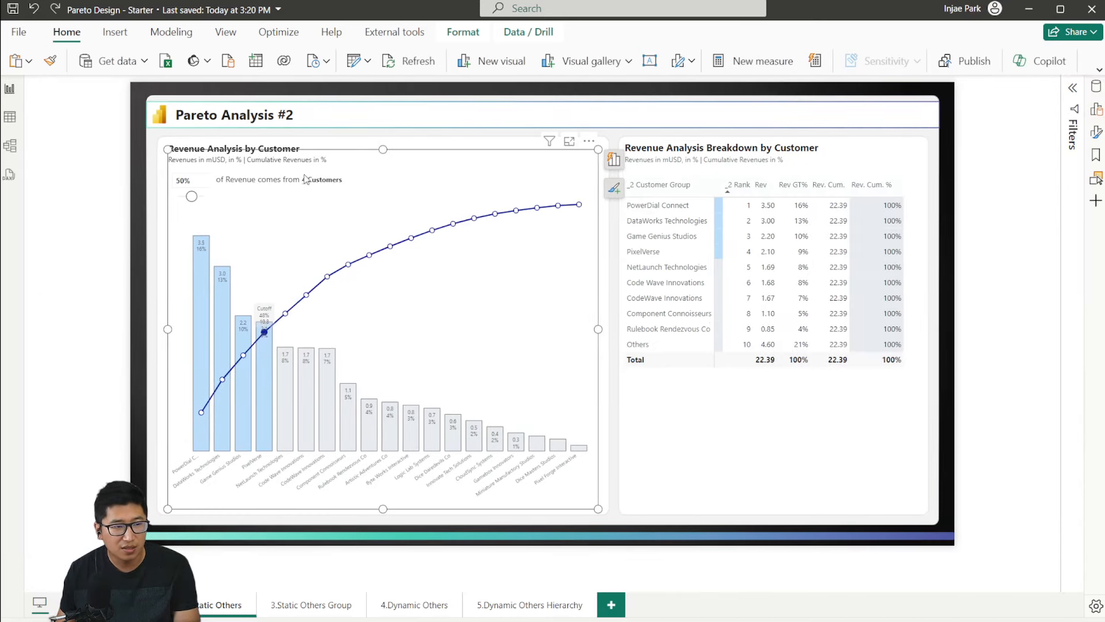
click(190, 180)
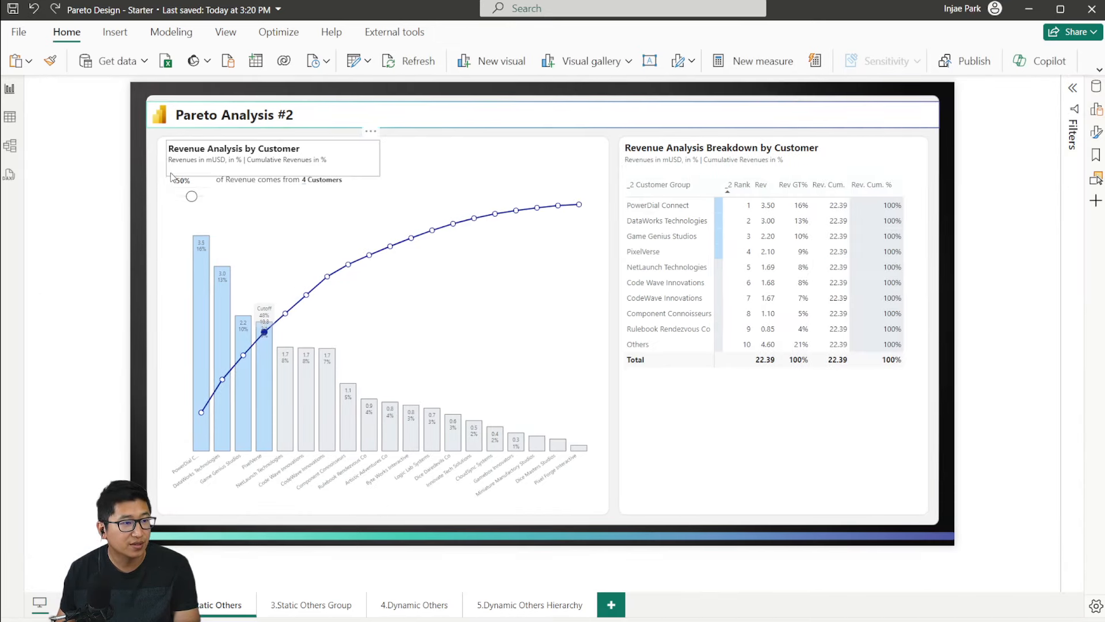
click(190, 180)
text(0.8)
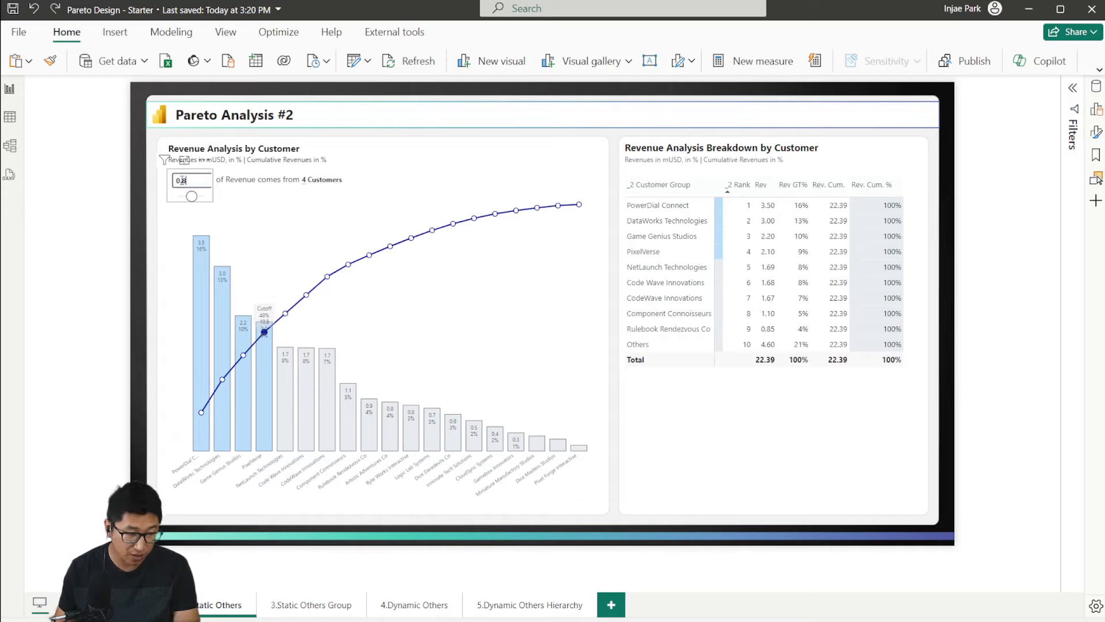
key(Return)
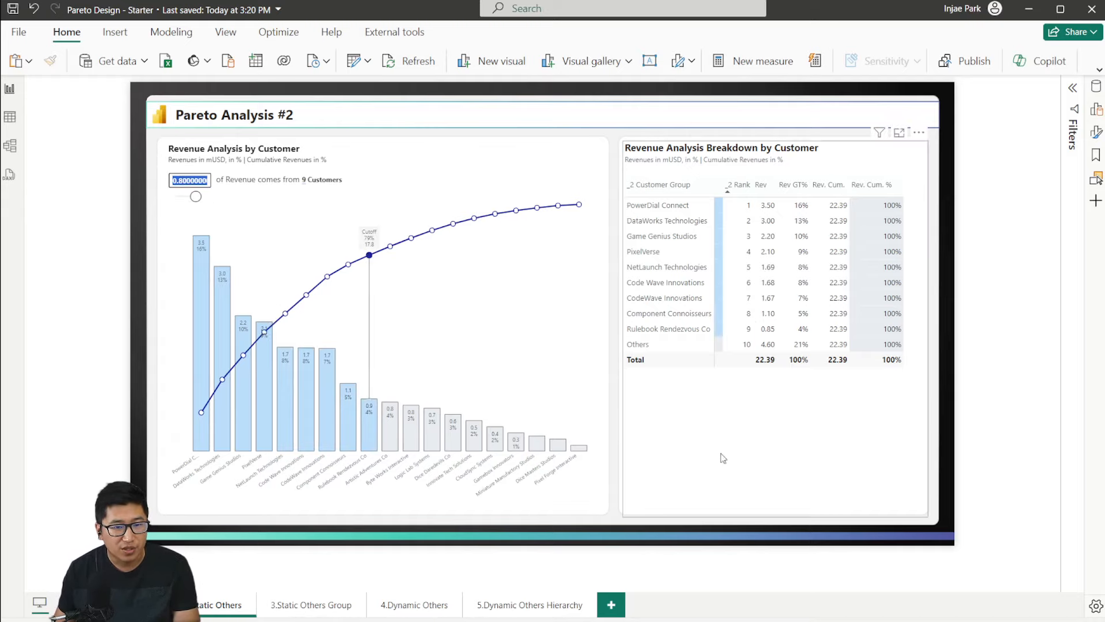
click(961, 314)
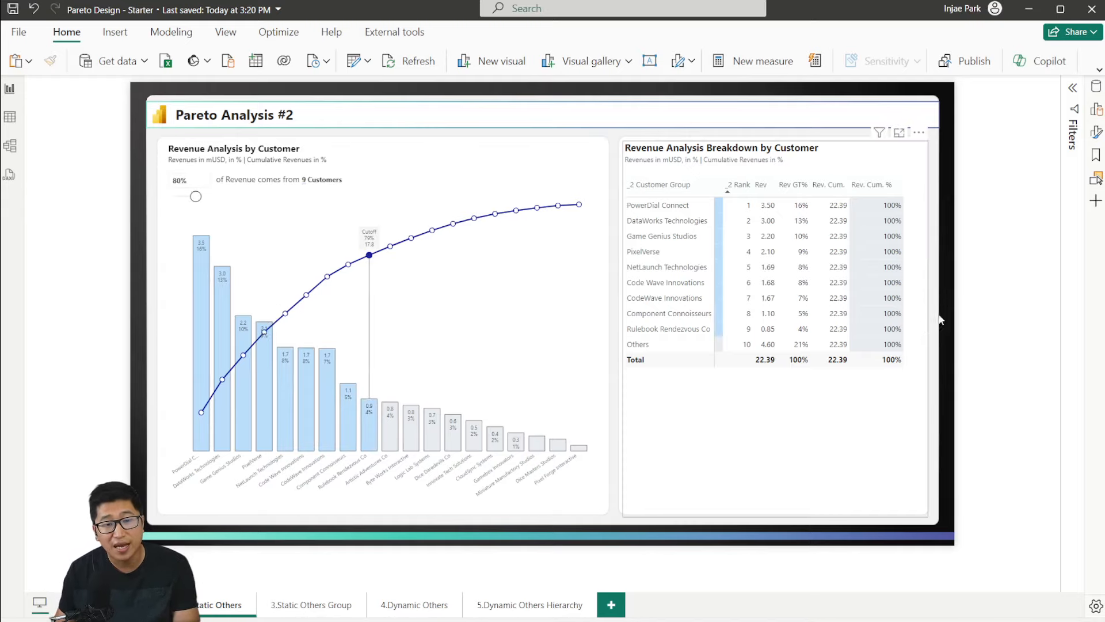
click(1096, 87)
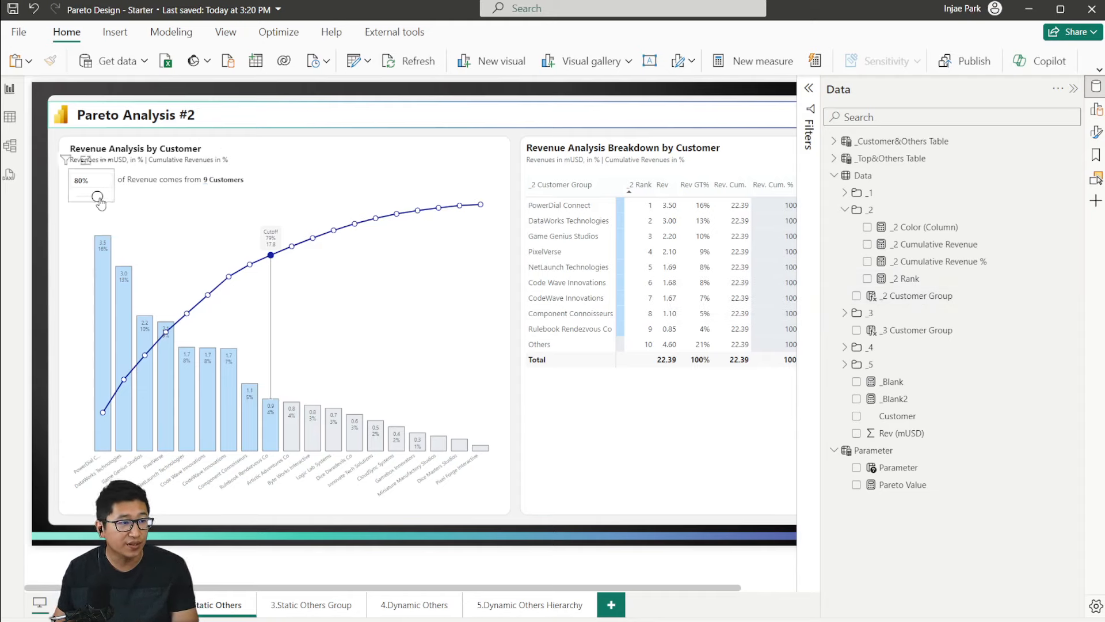
drag(98, 199, 87, 200)
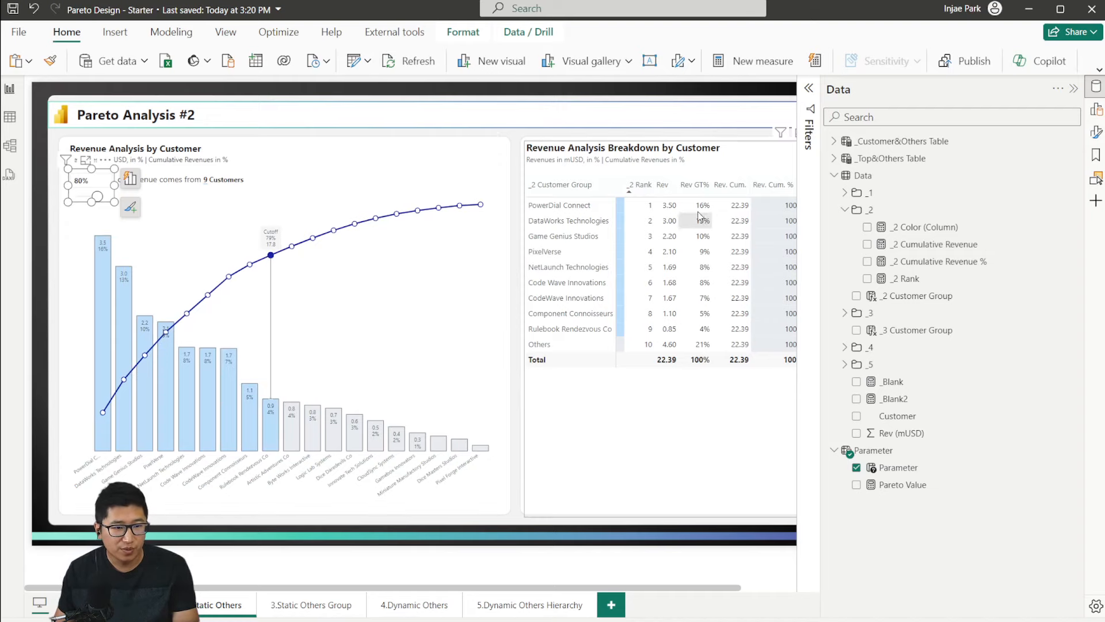
click(695, 455)
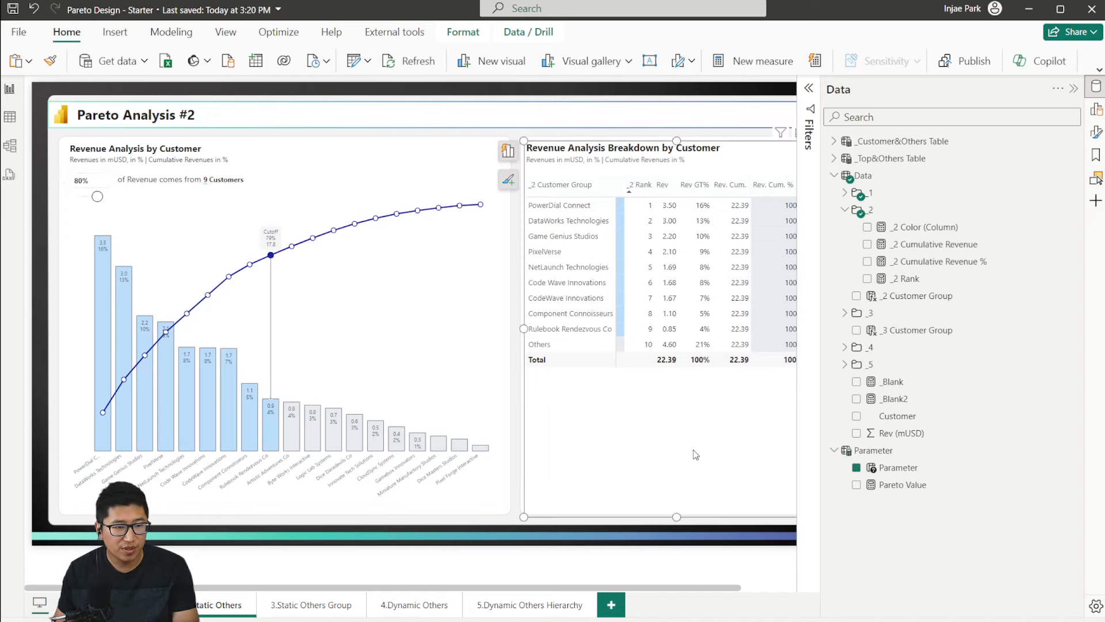
Step: Copy the customer group donut chart from the Pareto Design report and paste it below the breakdown table in Pareto Design - Starter
click(1074, 88)
click(770, 522)
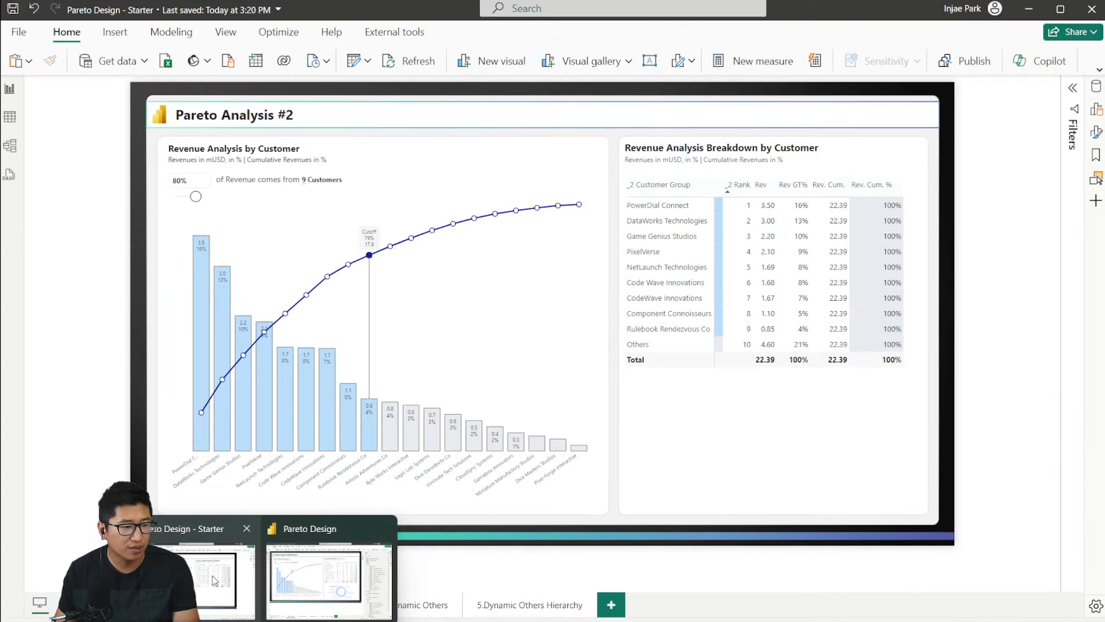
click(259, 566)
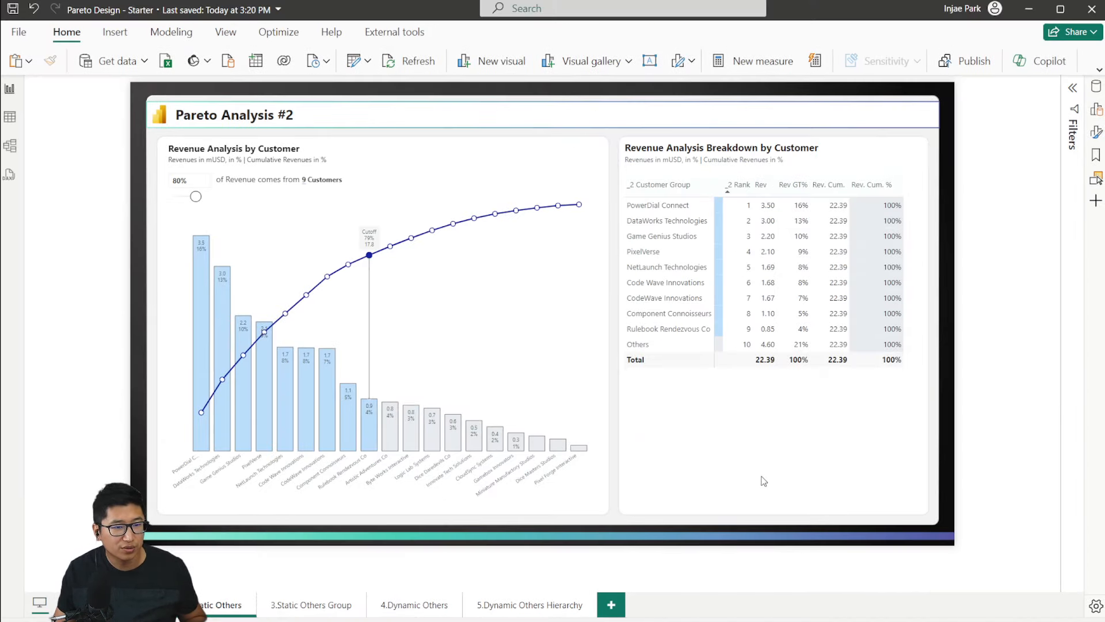
key(ctrl+v)
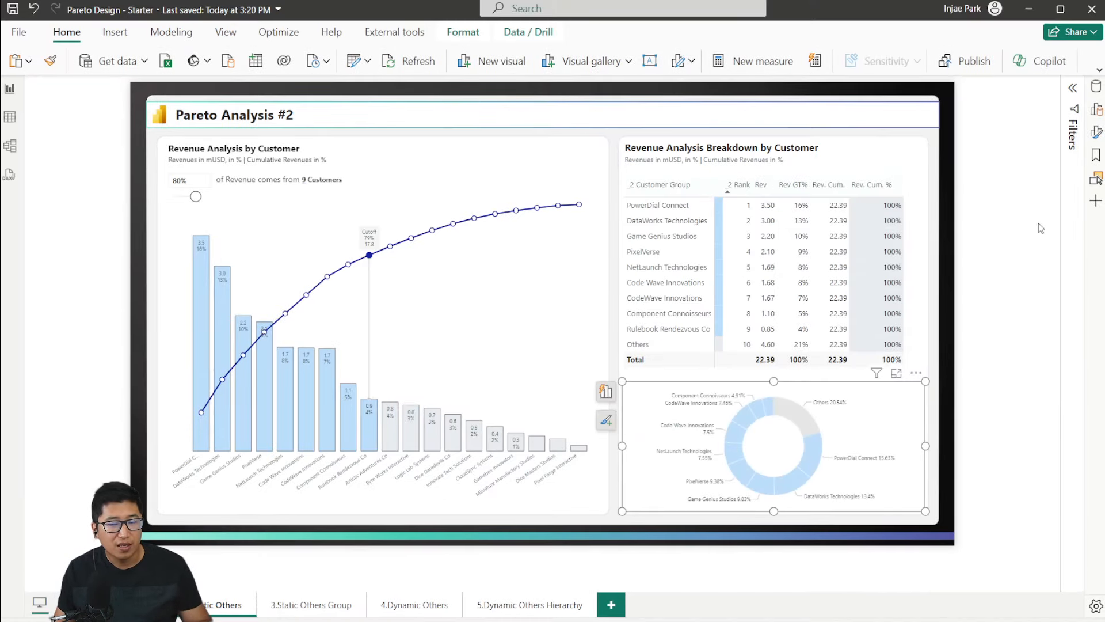
Step: Examine the donut chart's legend and value fields, its detail label position and contents, and the color assigned to each customer slice
click(1095, 87)
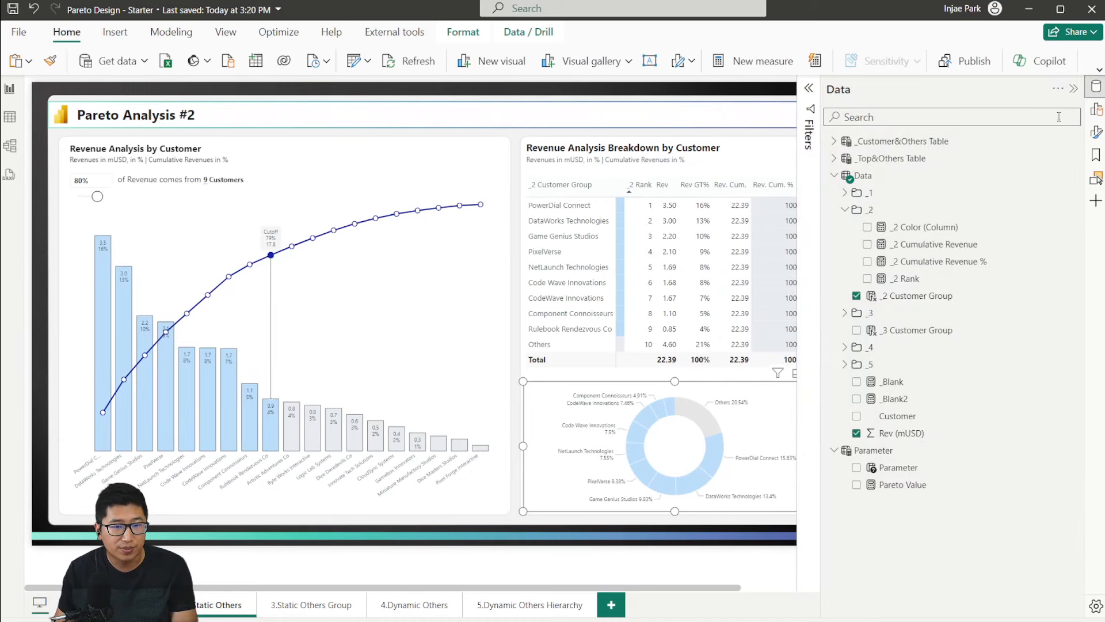
click(1096, 109)
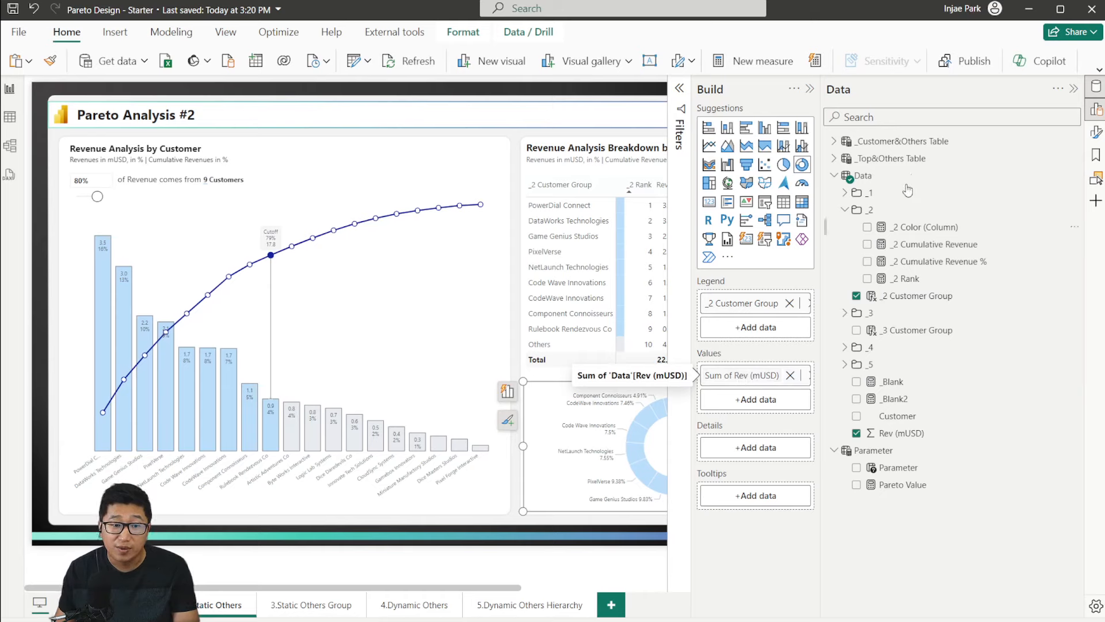
click(810, 88)
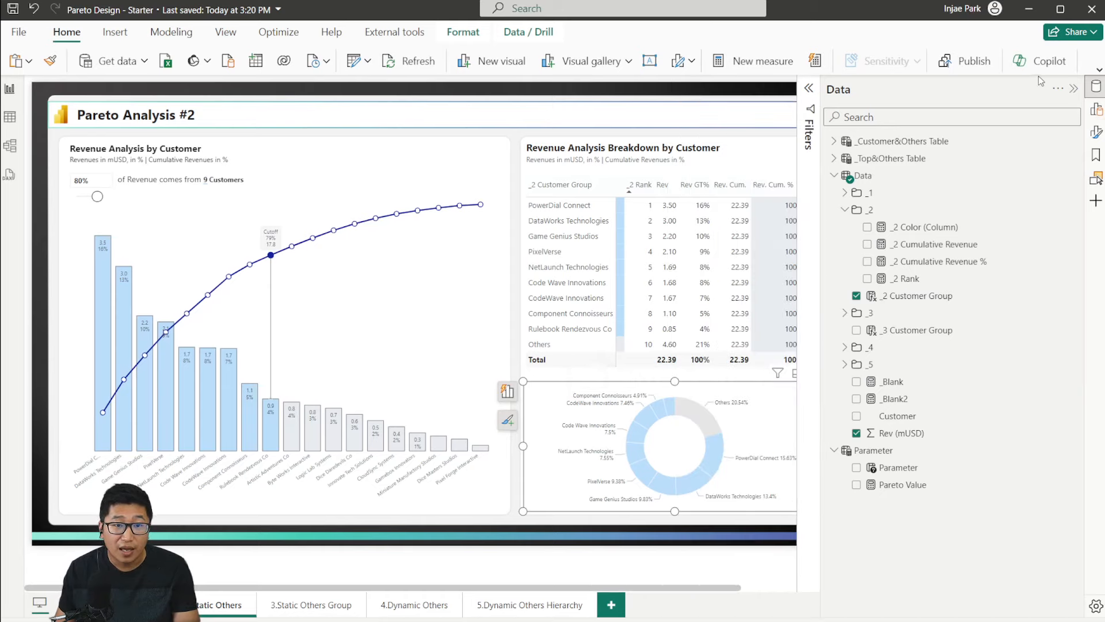
click(1096, 131)
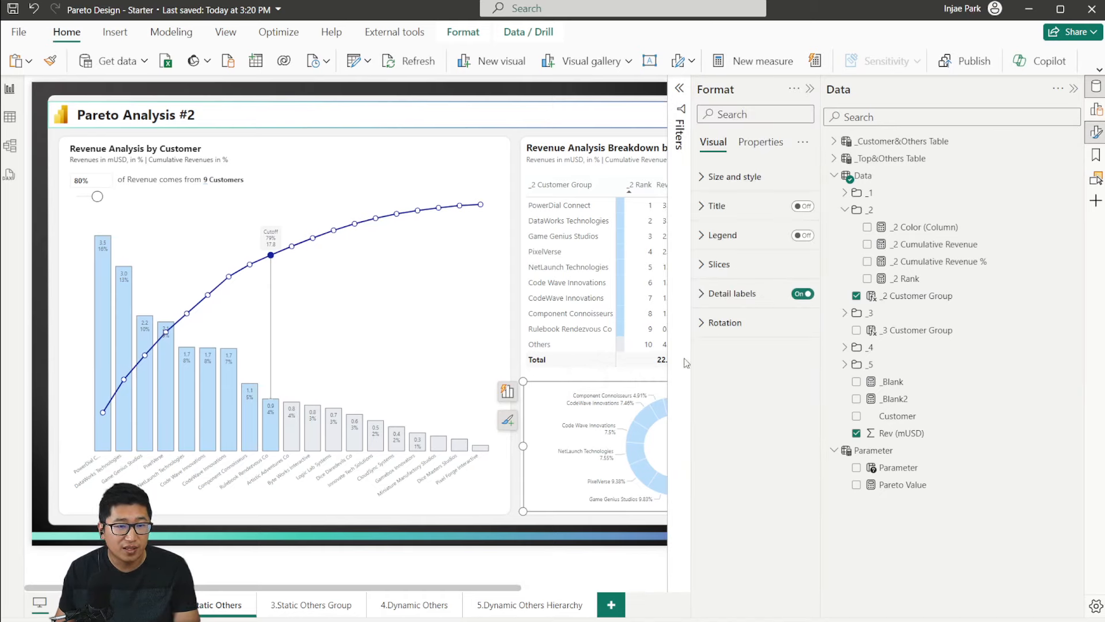
click(745, 294)
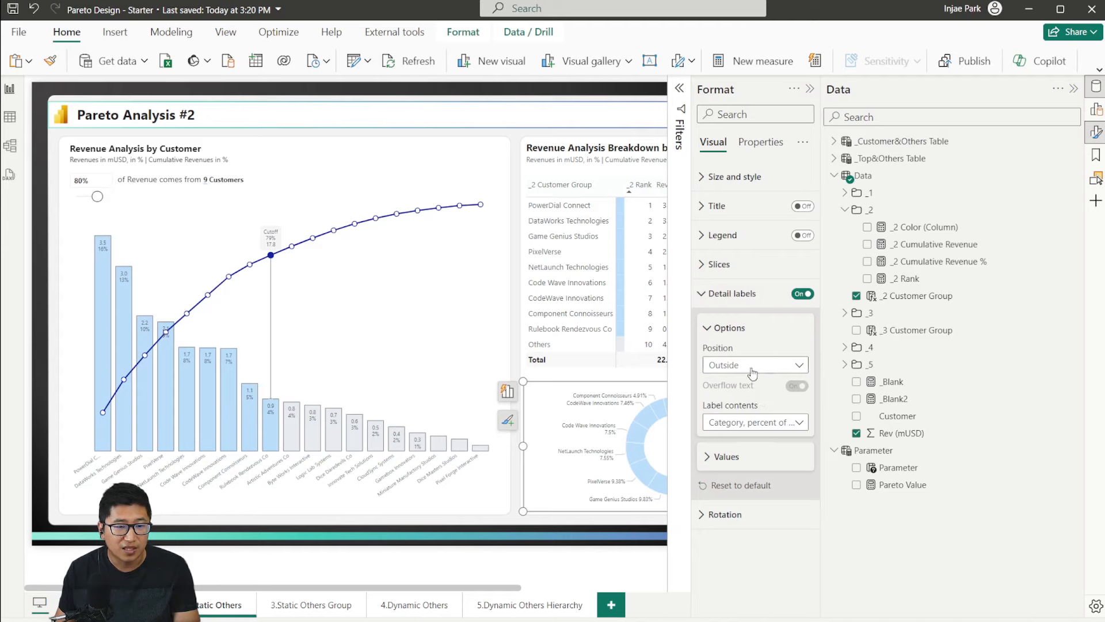
click(764, 425)
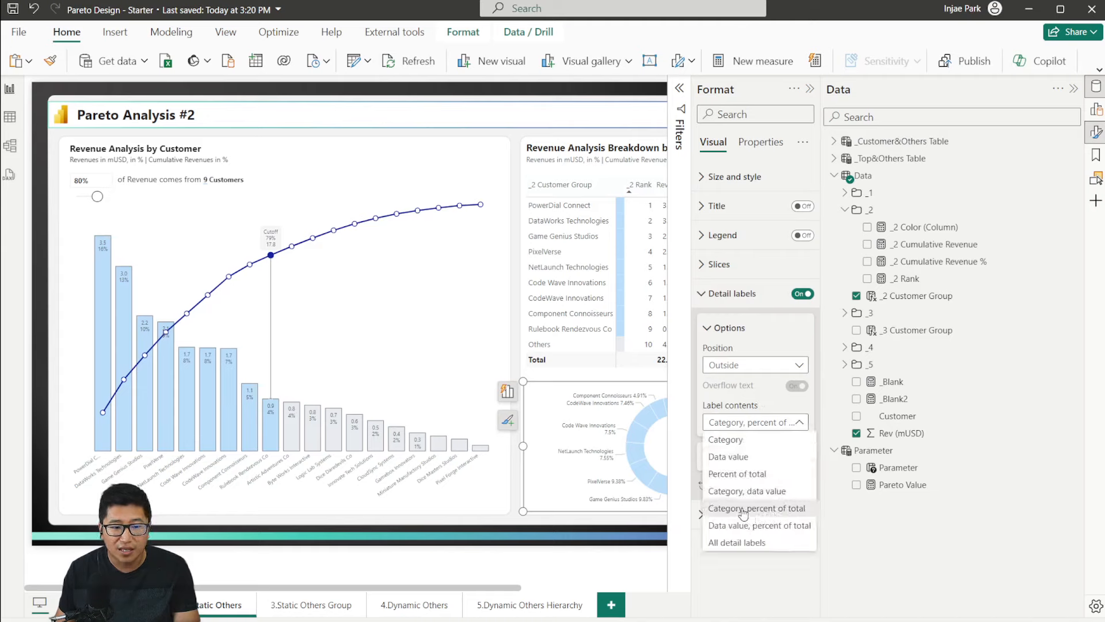
click(764, 426)
click(732, 293)
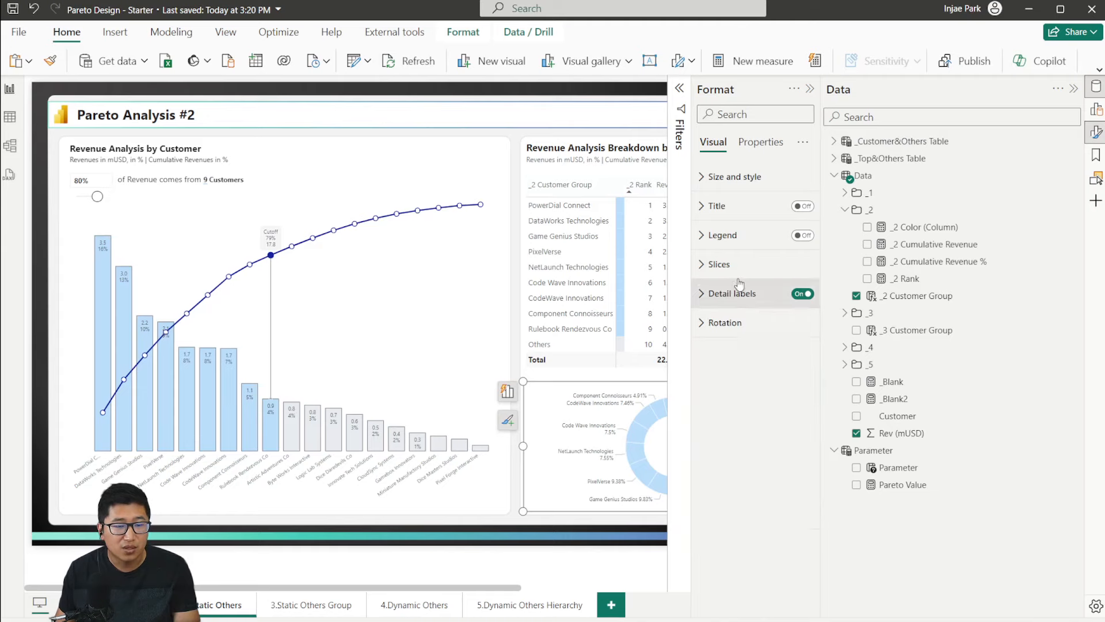
click(719, 264)
scroll(758, 345, down, 3)
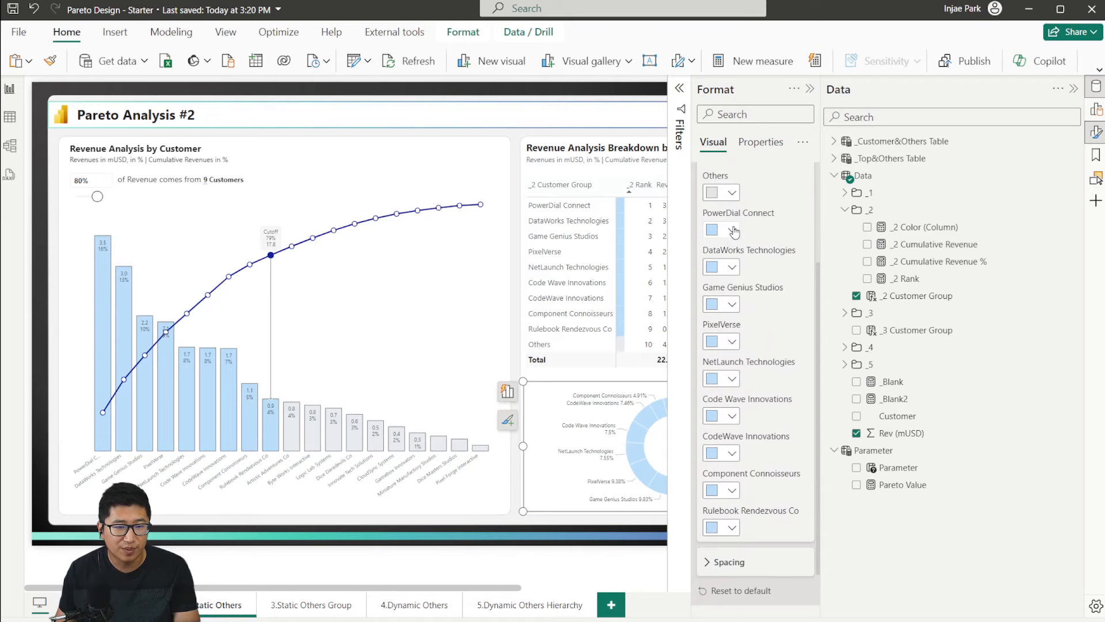
click(809, 89)
click(1074, 88)
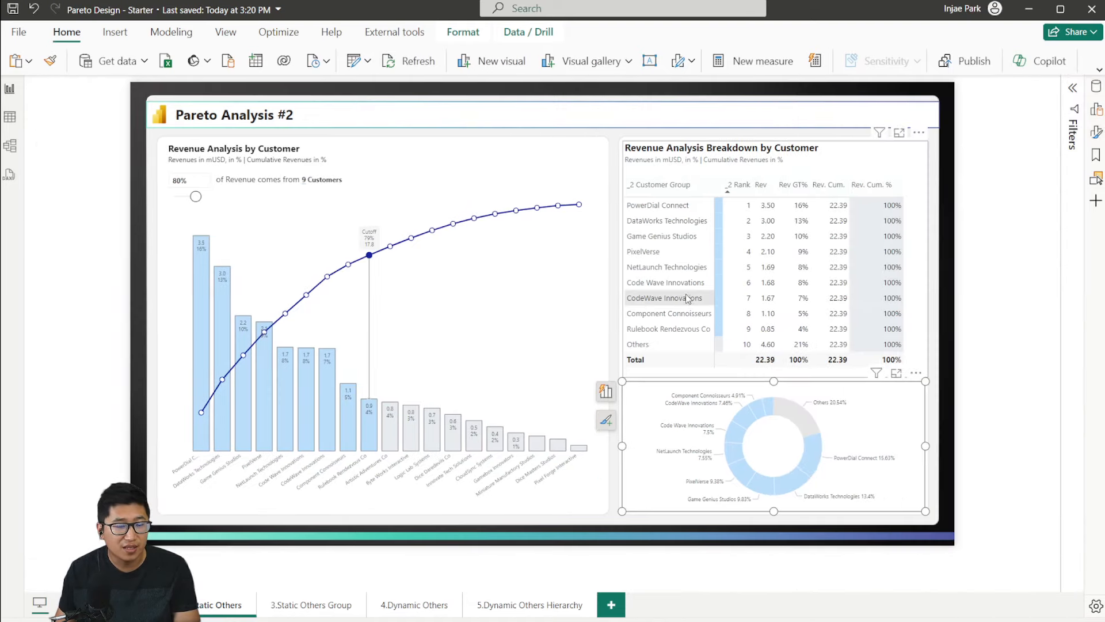
Step: Test cross-filtering by selecting the Code Wave Innovations, CodeWave Innovations, Component Connoisseurs and Artistic Adventures Co columns together, and clear the selection
click(298, 419)
click(303, 420)
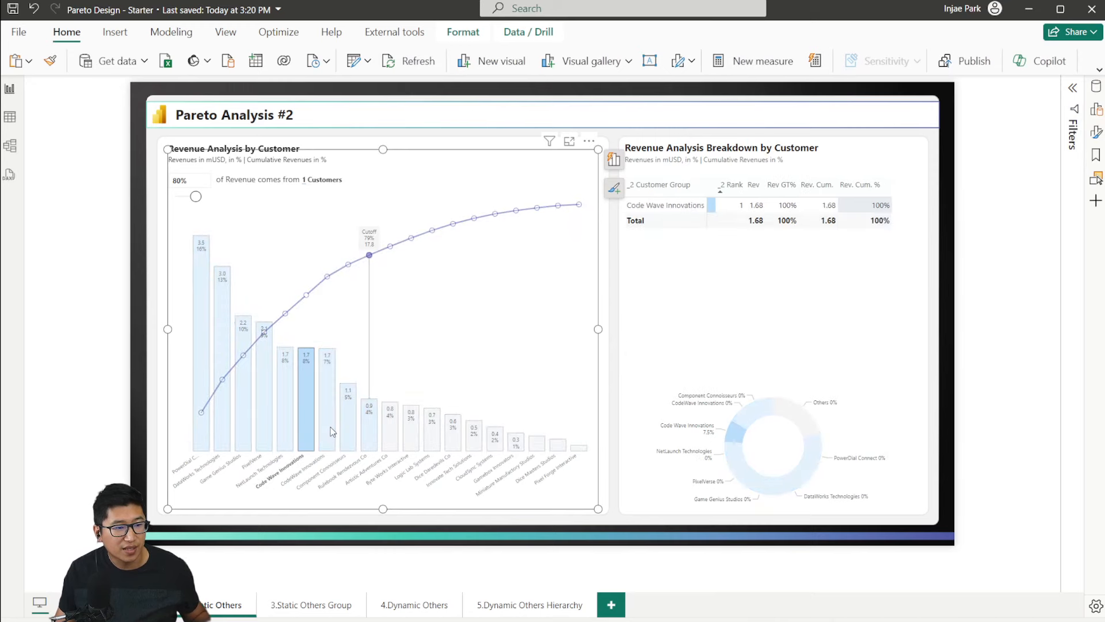
ctrl+click(331, 430)
ctrl+click(350, 433)
ctrl+click(396, 435)
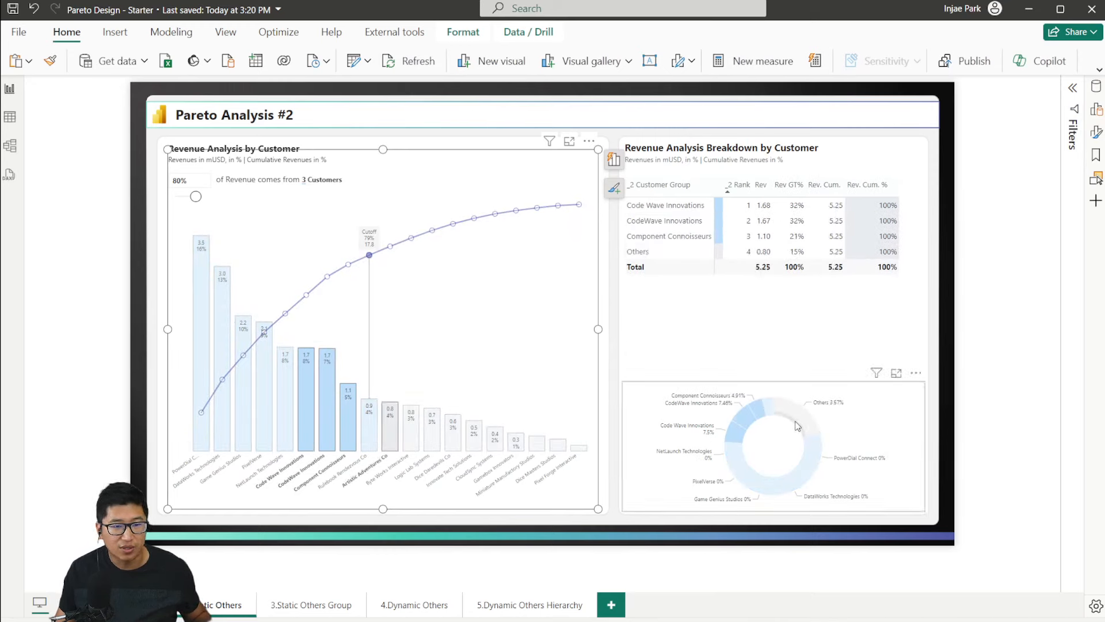
ctrl+click(397, 424)
click(496, 360)
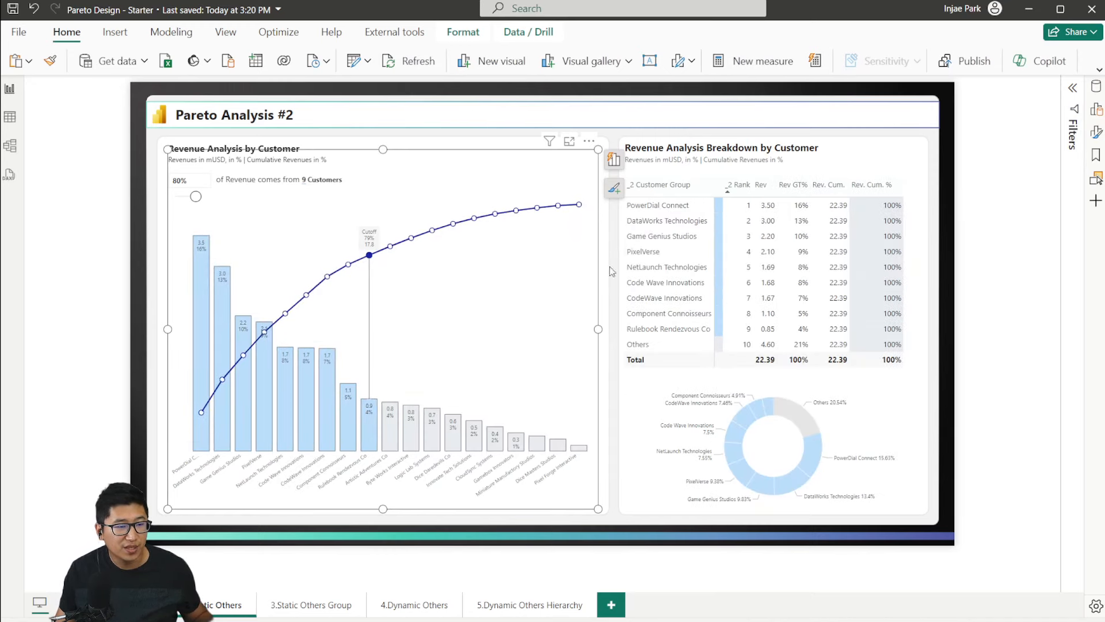
Step: Set the revenue chart and the breakdown table to filter the customer group donut chart instead of highlighting it
click(463, 31)
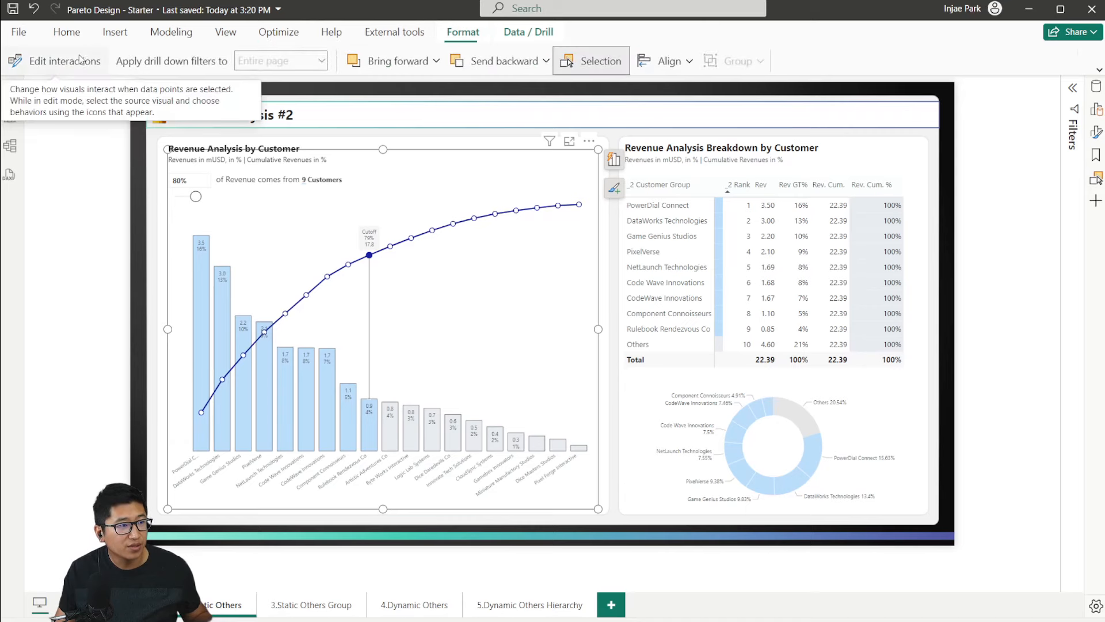
click(55, 61)
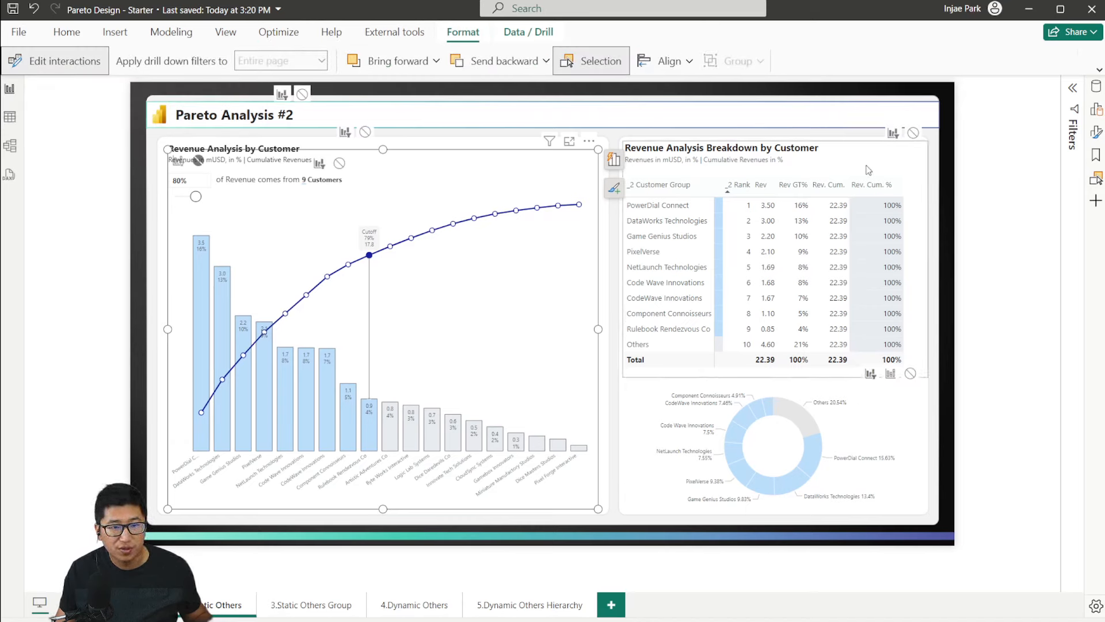
click(880, 371)
click(877, 393)
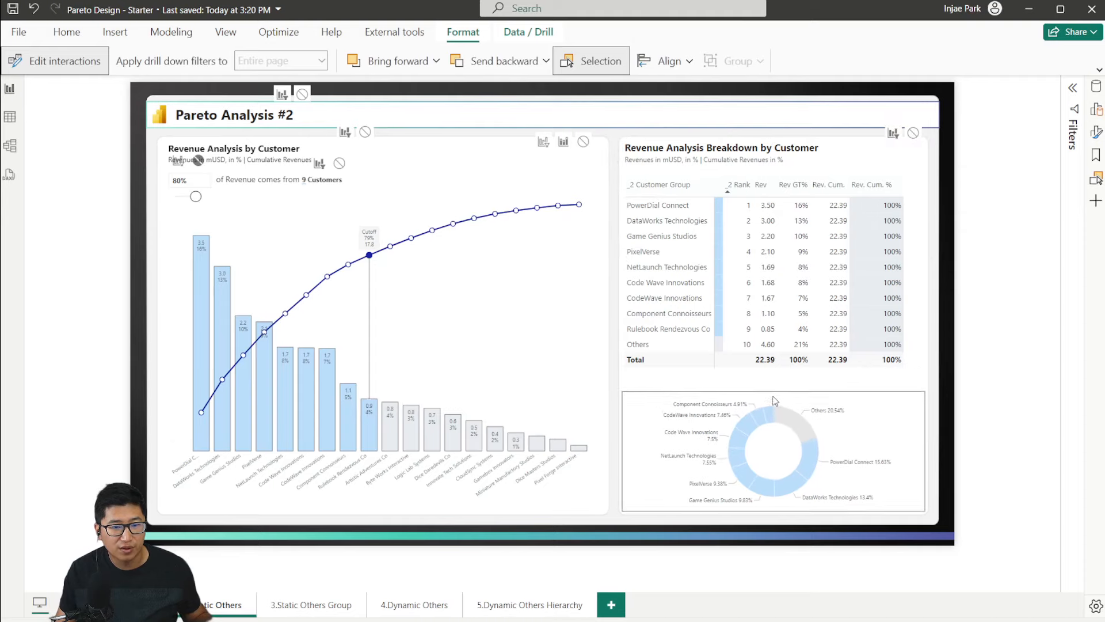
click(919, 177)
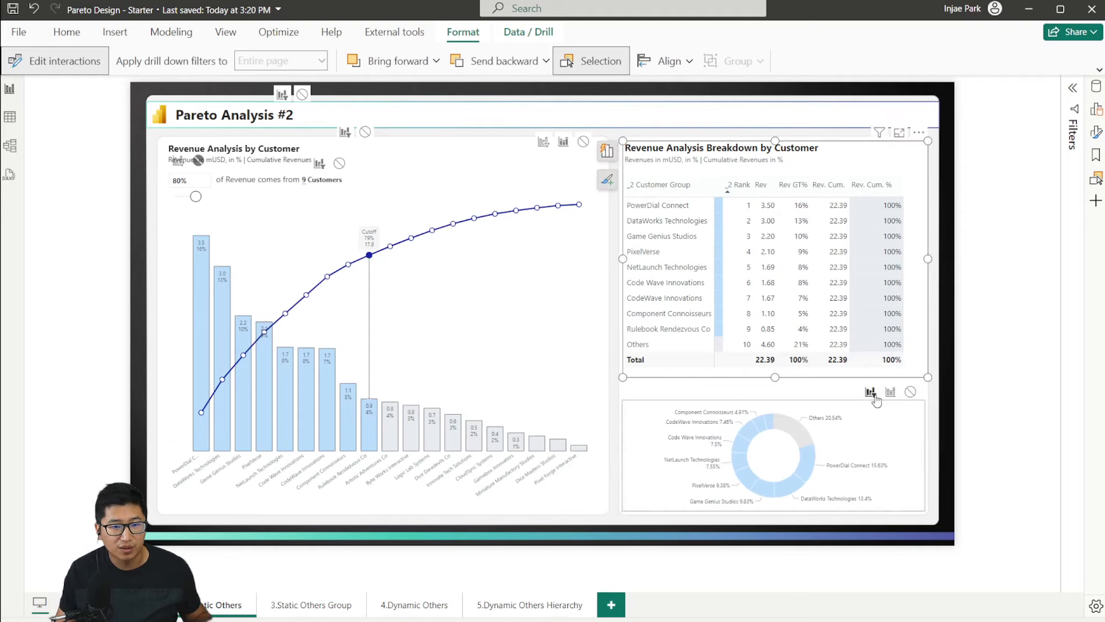
click(831, 419)
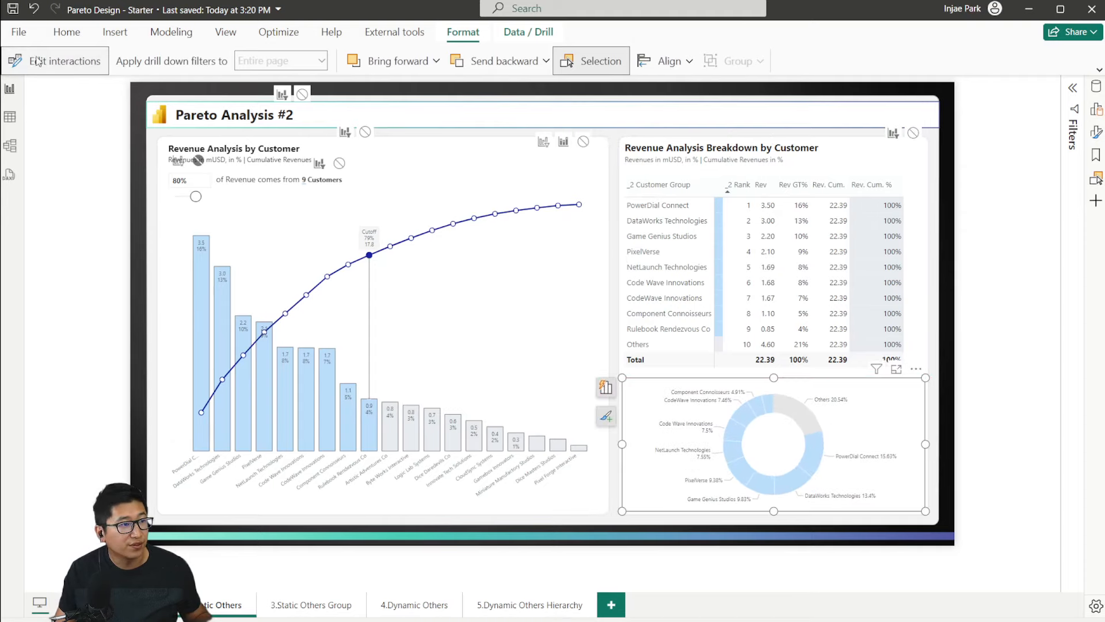
click(58, 60)
Step: Test the revenue chart's filtering by selecting Code Wave Innovations with columns from Byte Works Interactive to Innovate Tech Solutions, and clear the selection
click(307, 374)
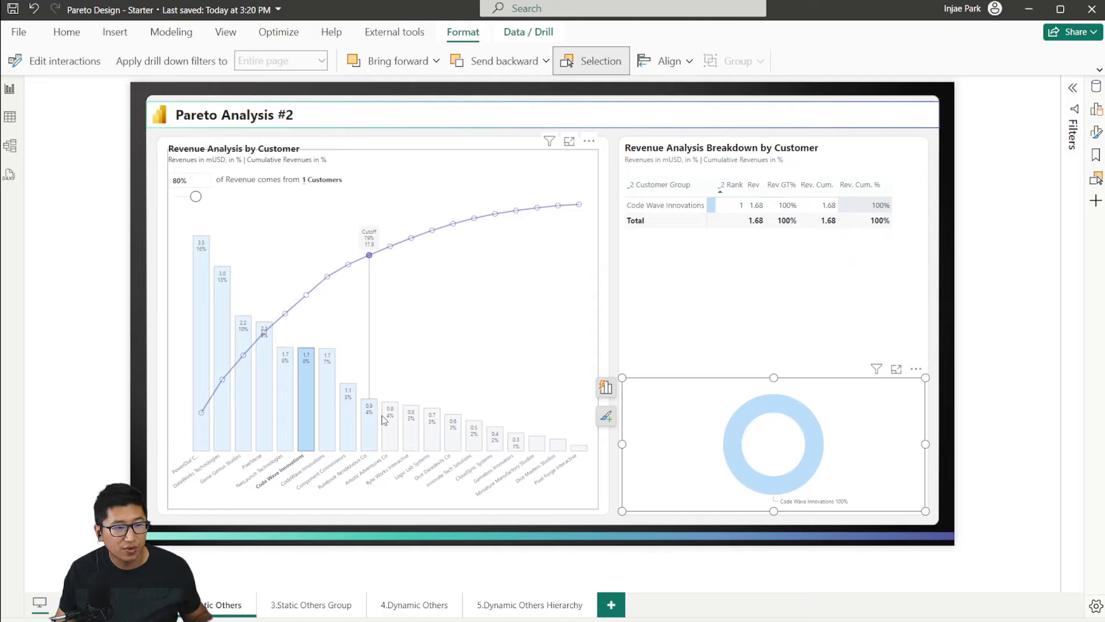
ctrl+click(433, 436)
ctrl+click(453, 436)
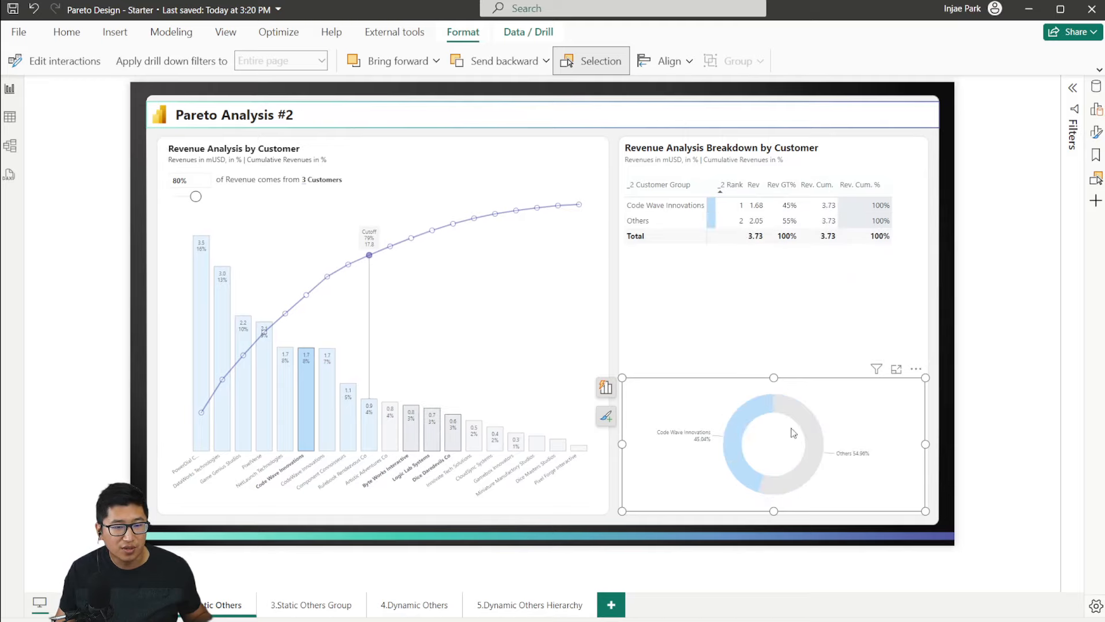
ctrl+click(474, 436)
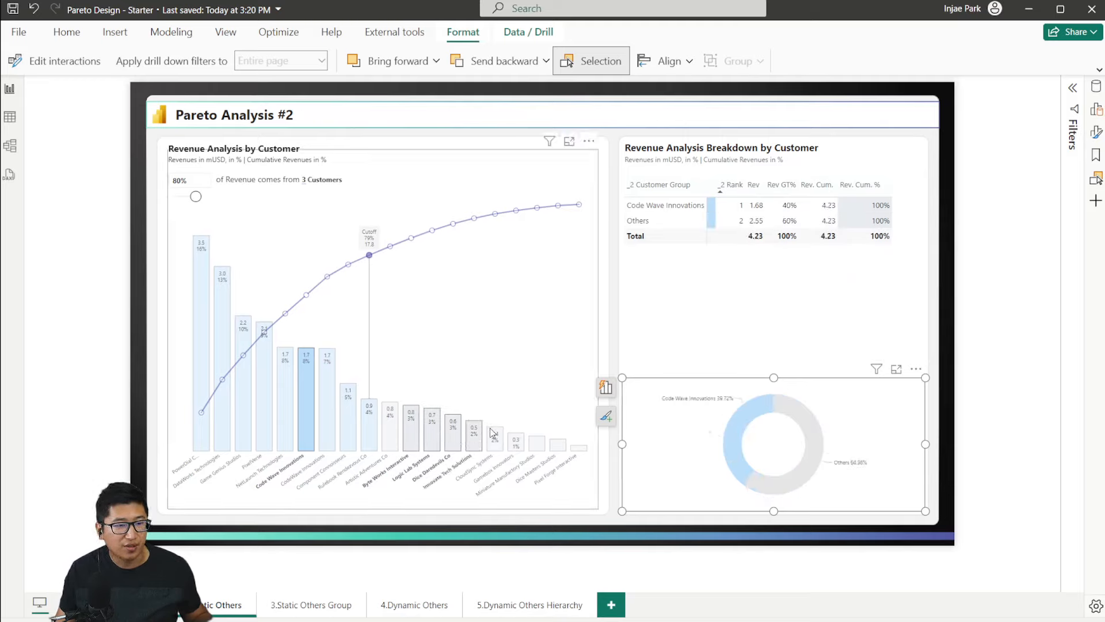
click(534, 298)
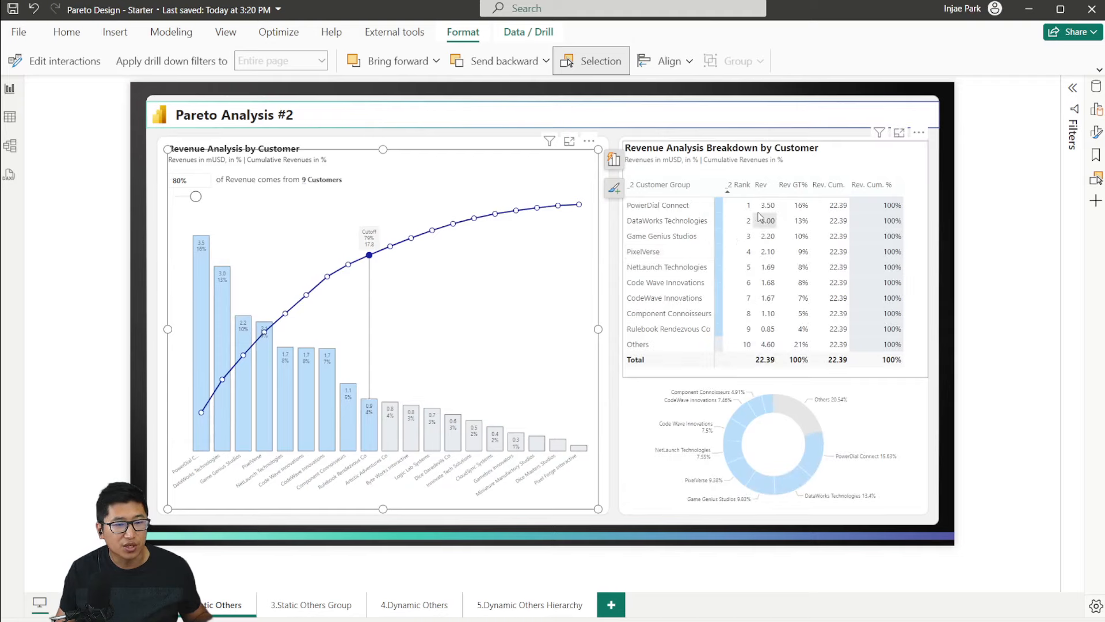
Step: Test the breakdown table's interactions by selecting the PowerDial Connect, Component Connoisseurs, Rulebook Rendezvous Co and Others rows together
click(685, 206)
ctrl+click(686, 313)
ctrl+click(685, 330)
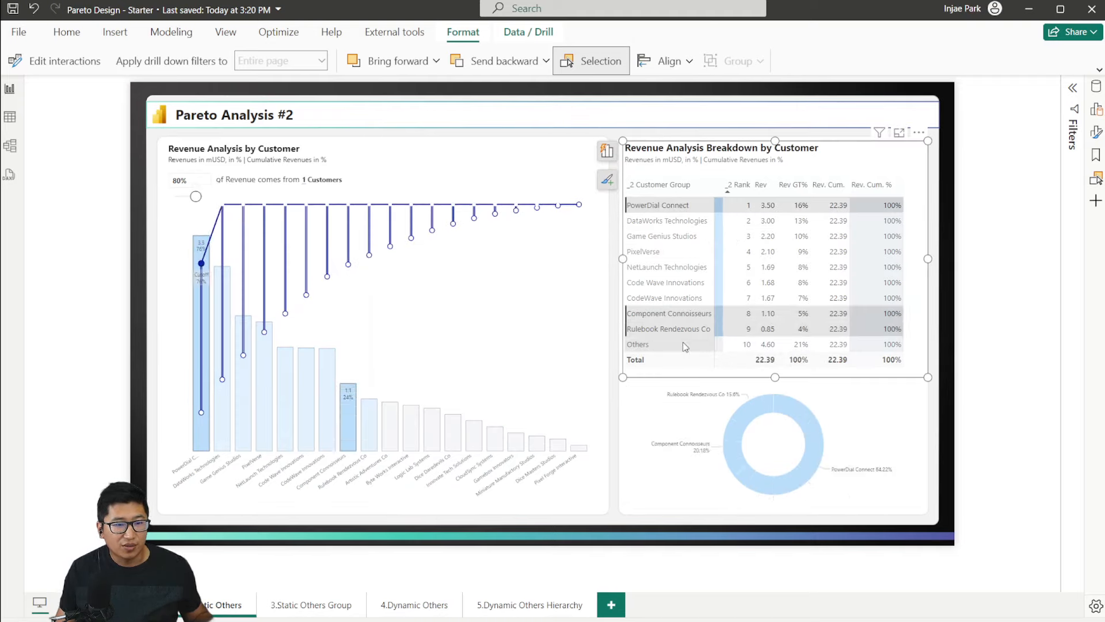
ctrl+click(682, 344)
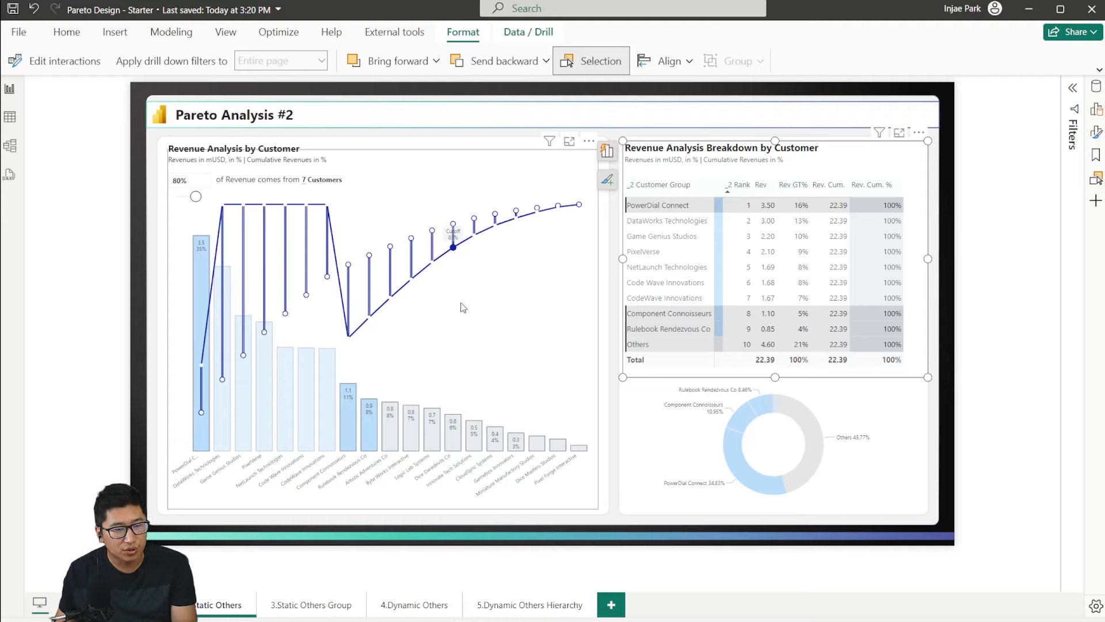
Step: Set the breakdown table on Pareto Analysis #2 to filter the revenue chart instead of highlighting it
click(454, 364)
click(818, 160)
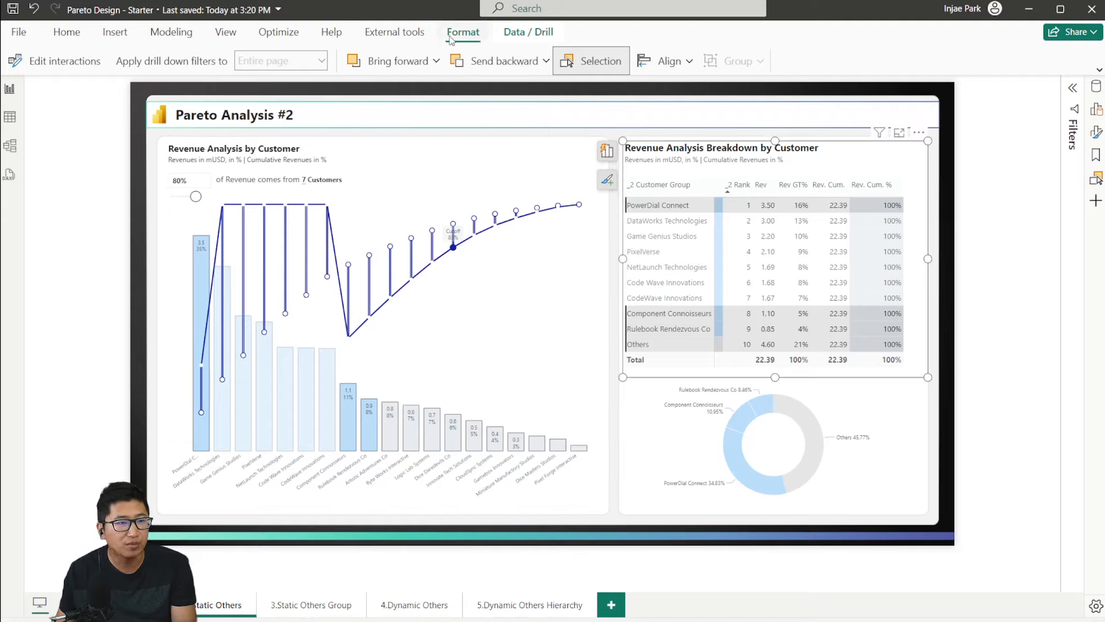
click(39, 65)
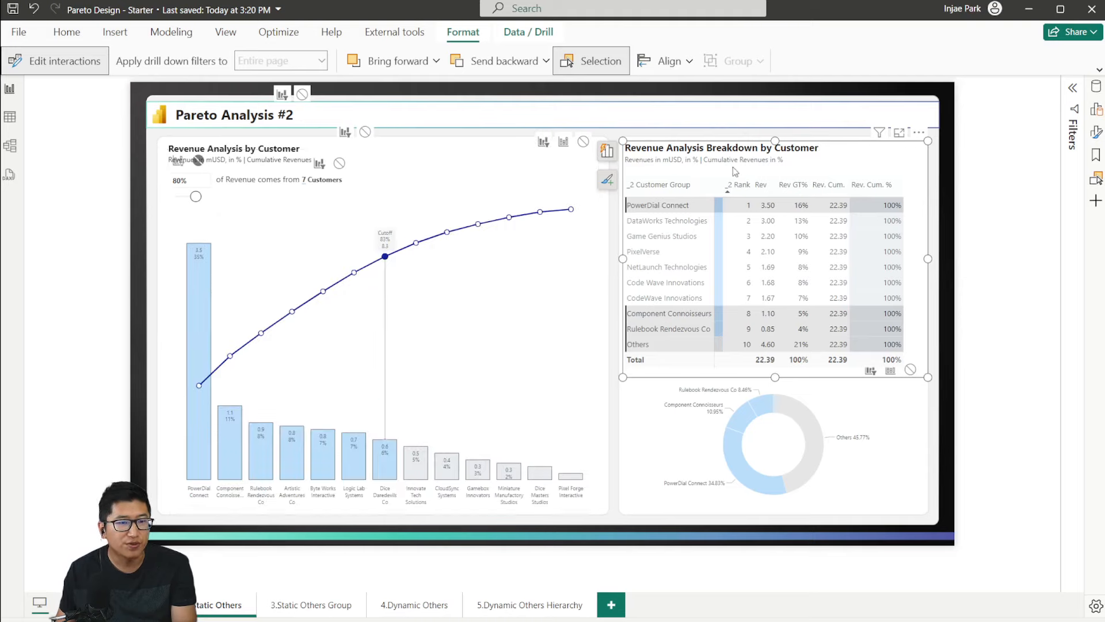
Step: Test the table's filtering by adding rows one by one from PowerDial Connect through Component Connoisseurs, and clear the selection
click(689, 202)
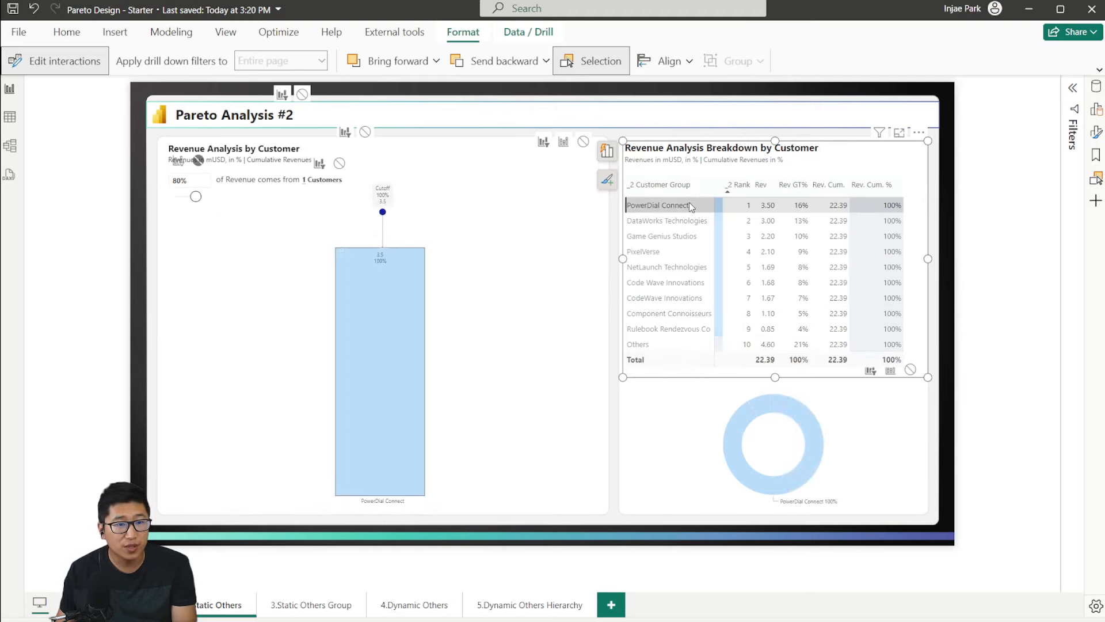
click(677, 202)
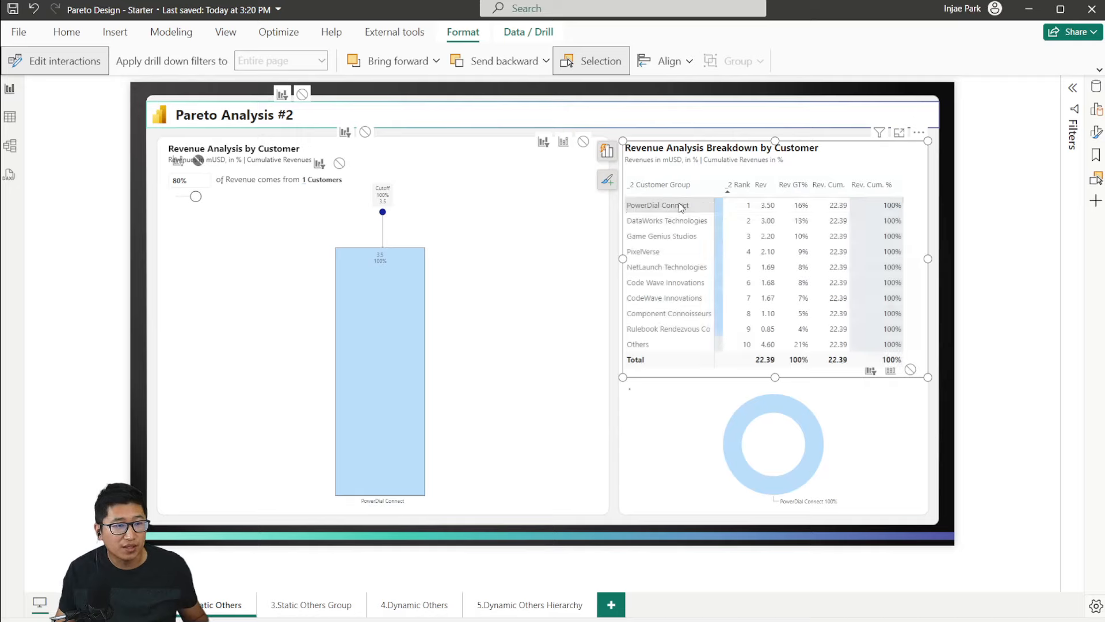
click(673, 208)
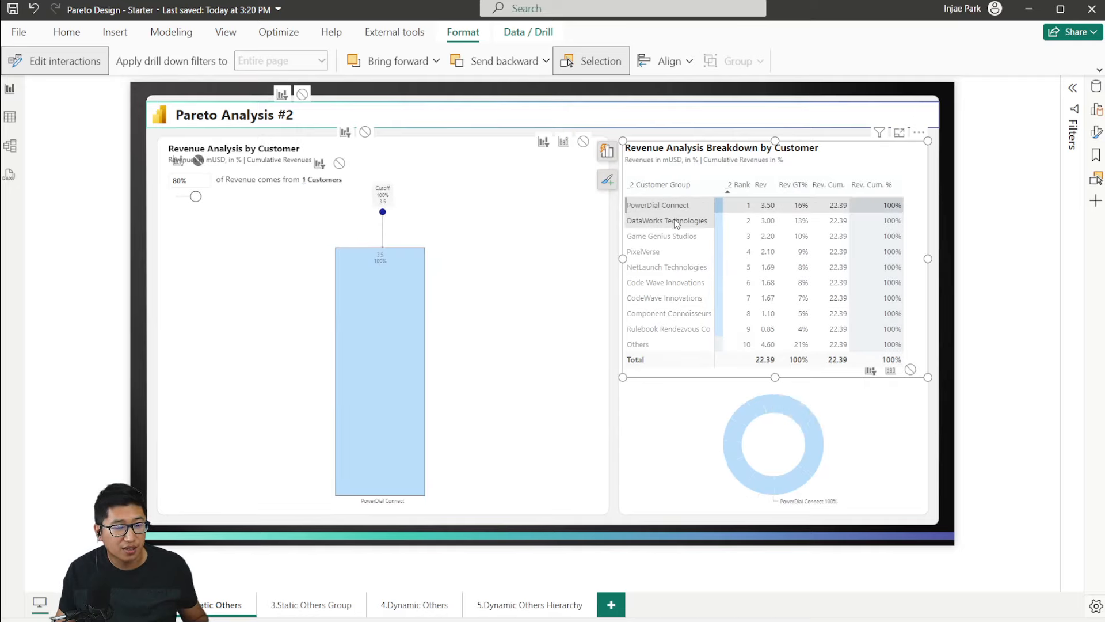
ctrl+click(674, 221)
ctrl+click(675, 236)
ctrl+click(676, 257)
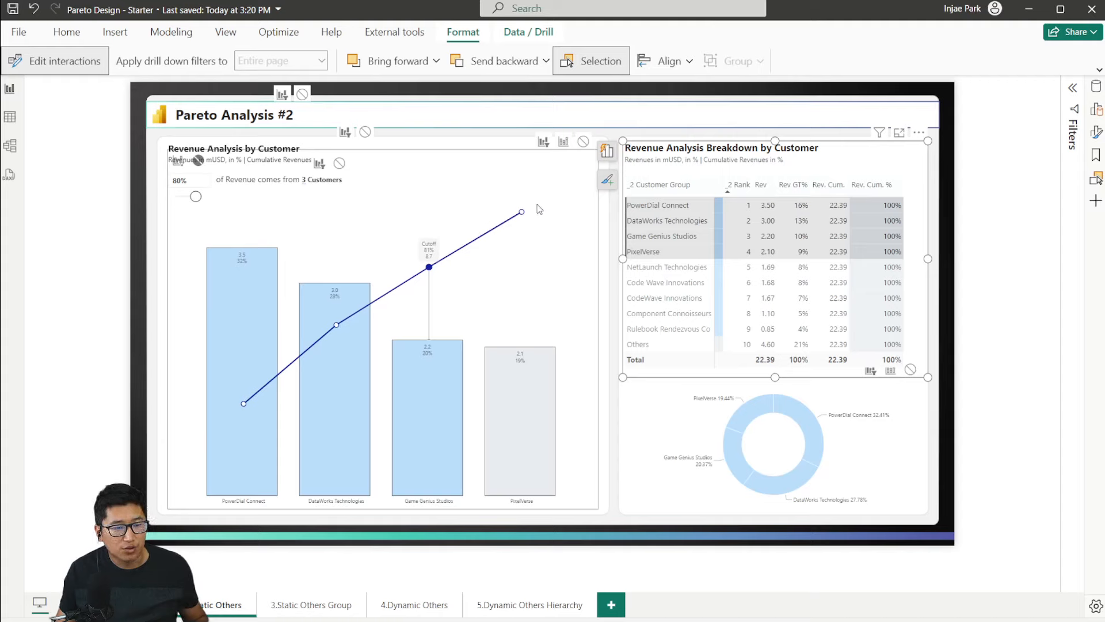
ctrl+click(675, 267)
ctrl+click(676, 282)
ctrl+click(676, 298)
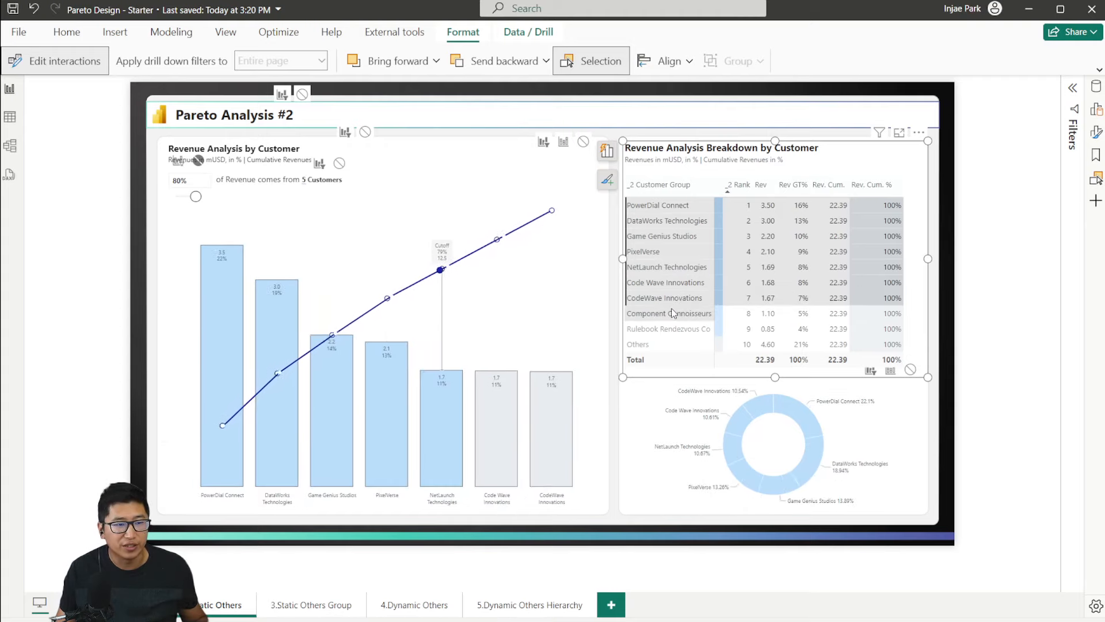
ctrl+click(676, 313)
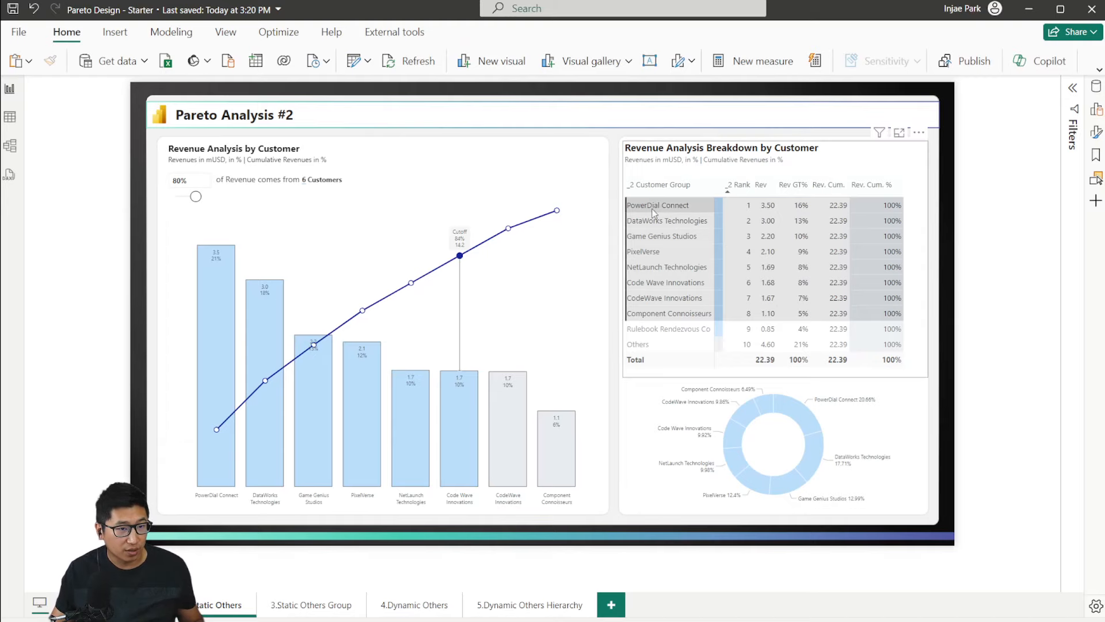
click(681, 205)
click(682, 207)
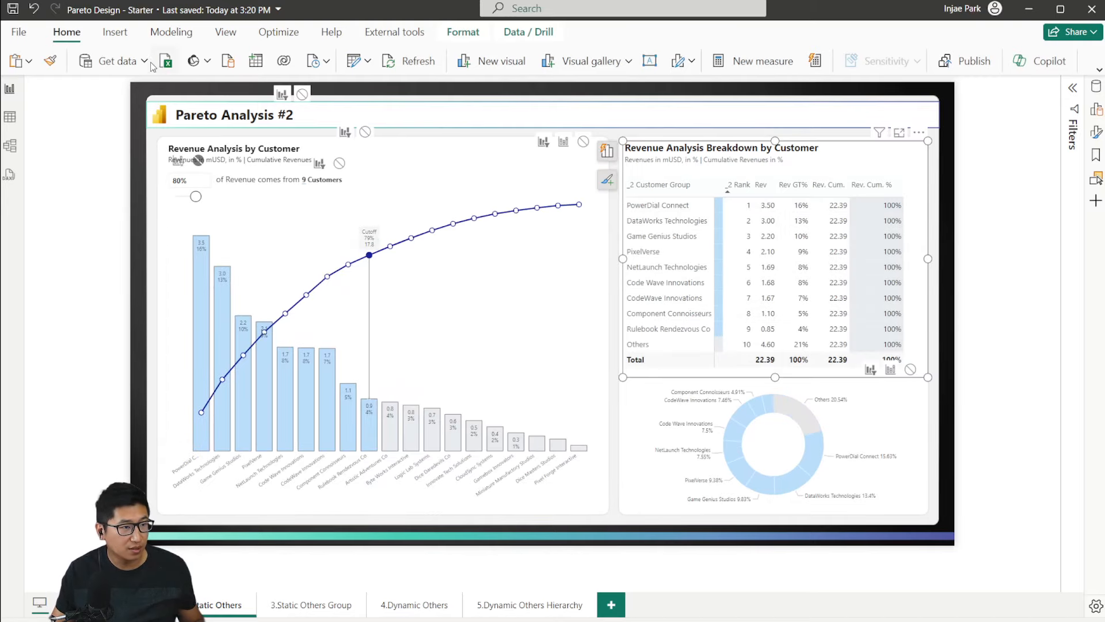
Step: On the Pareto Analysis #1 page, set the breakdown table to filter the revenue chart, and finish editing interactions
click(463, 32)
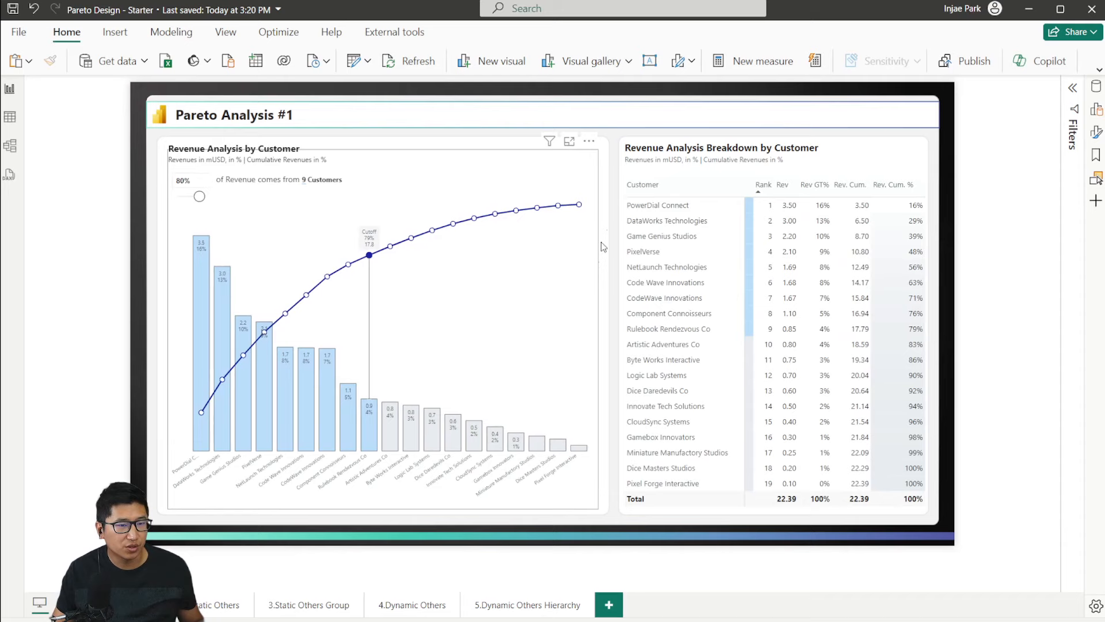
click(666, 220)
click(463, 31)
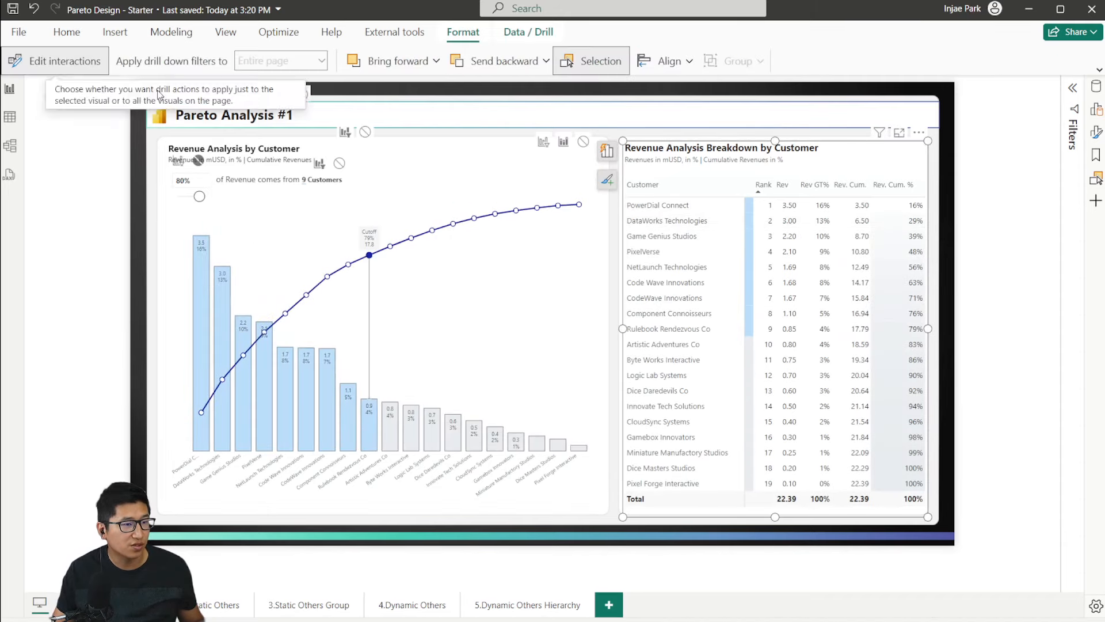
click(17, 59)
click(17, 59)
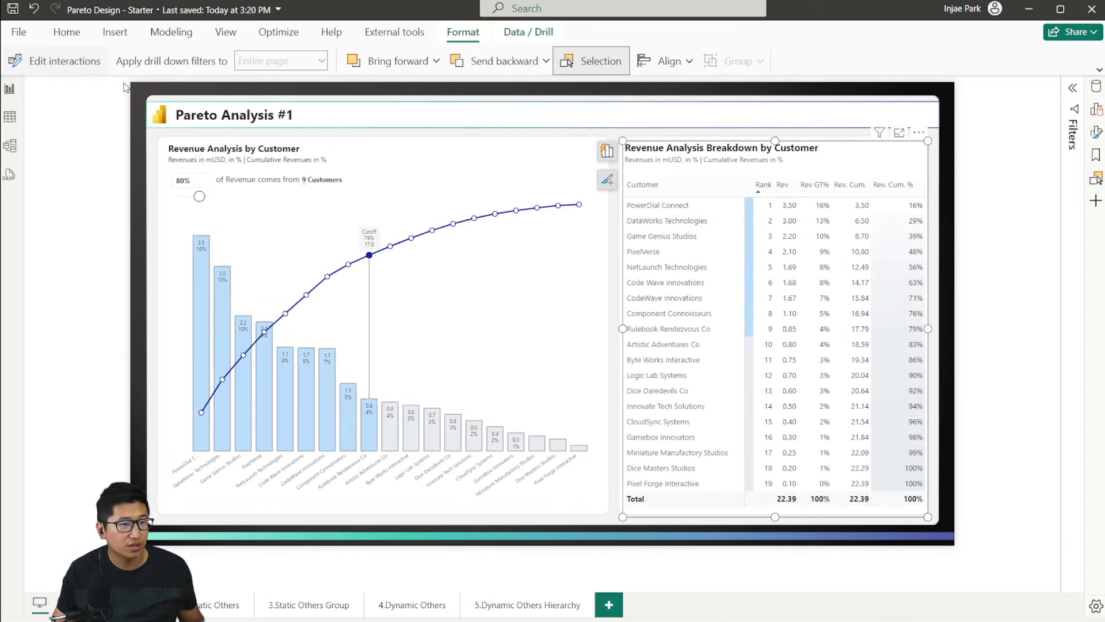
Step: Test the Pareto Analysis #1 table's filtering by selecting rows from PowerDial Connect through NetLaunch Technologies, and return to the Static Others page
click(657, 206)
click(658, 224)
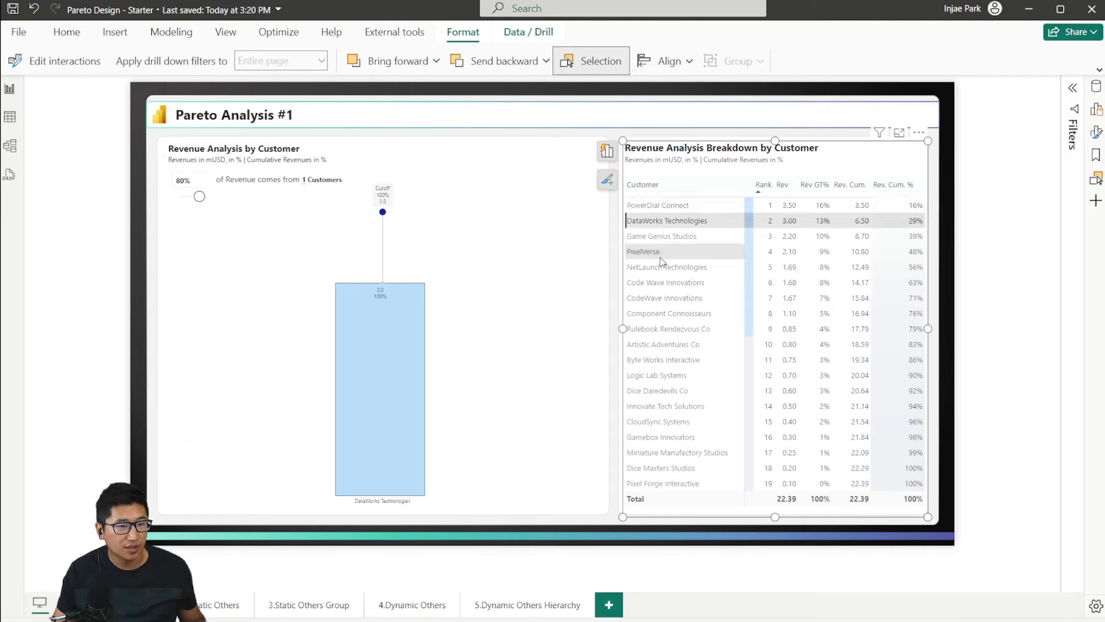
click(660, 253)
click(666, 208)
ctrl+click(670, 223)
ctrl+click(672, 236)
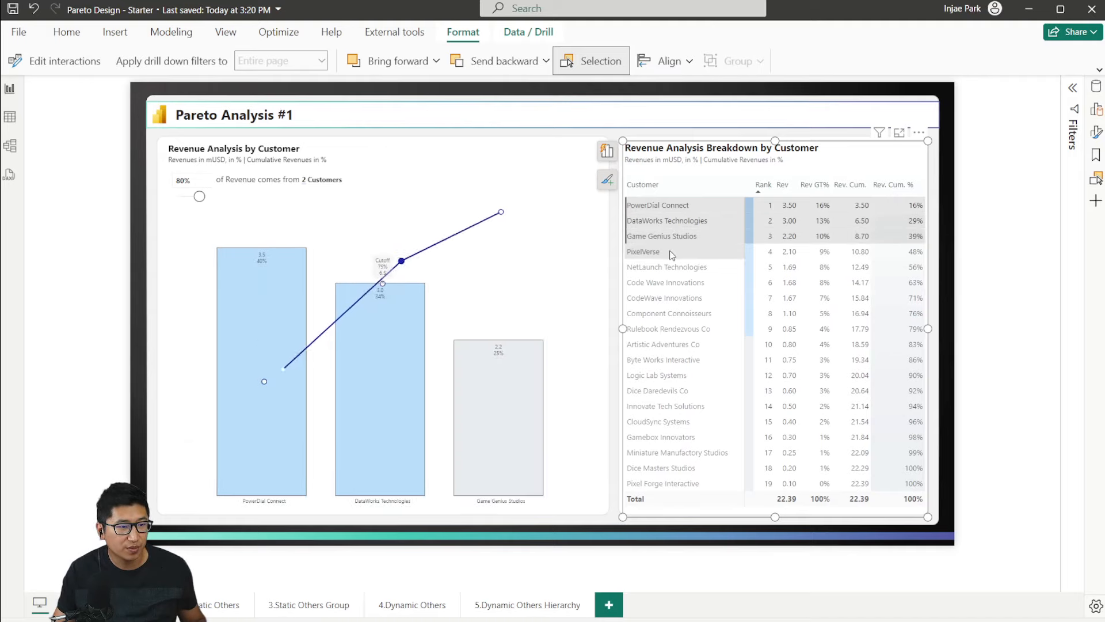
ctrl+click(671, 252)
ctrl+click(668, 267)
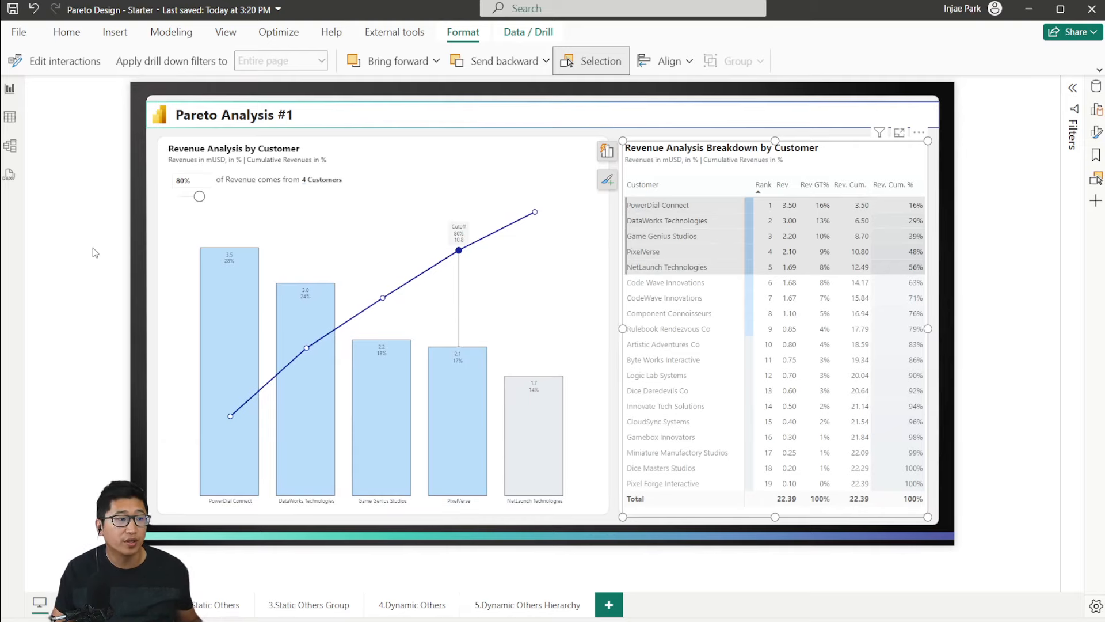
click(218, 605)
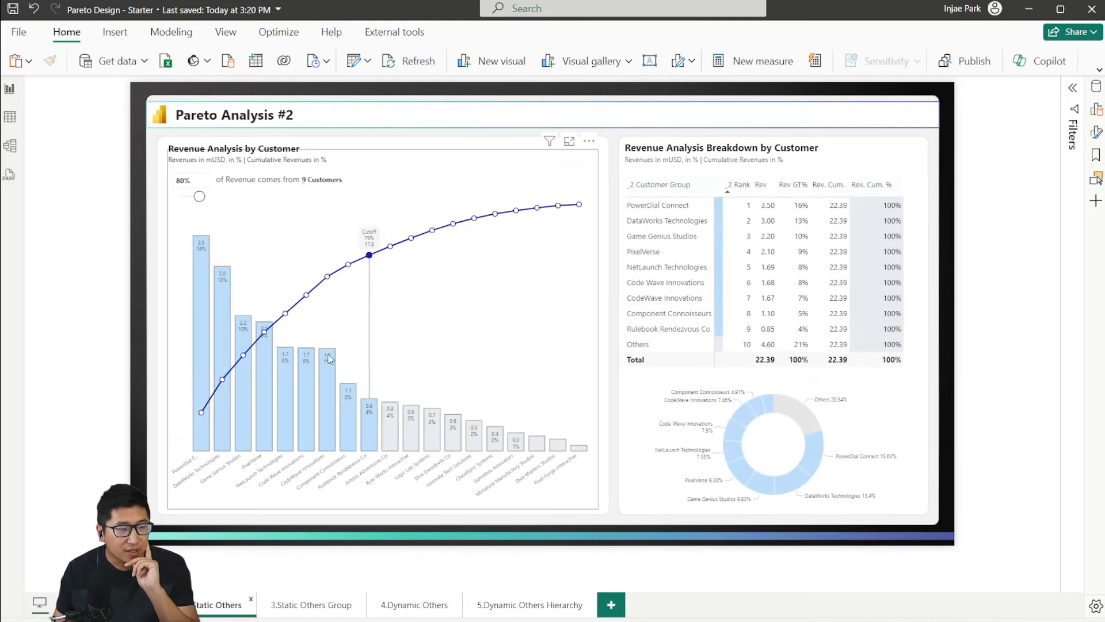
Step: On the finished report's 3.Static Others Group page, set the Pareto cutoff percentage to 80%
click(320, 605)
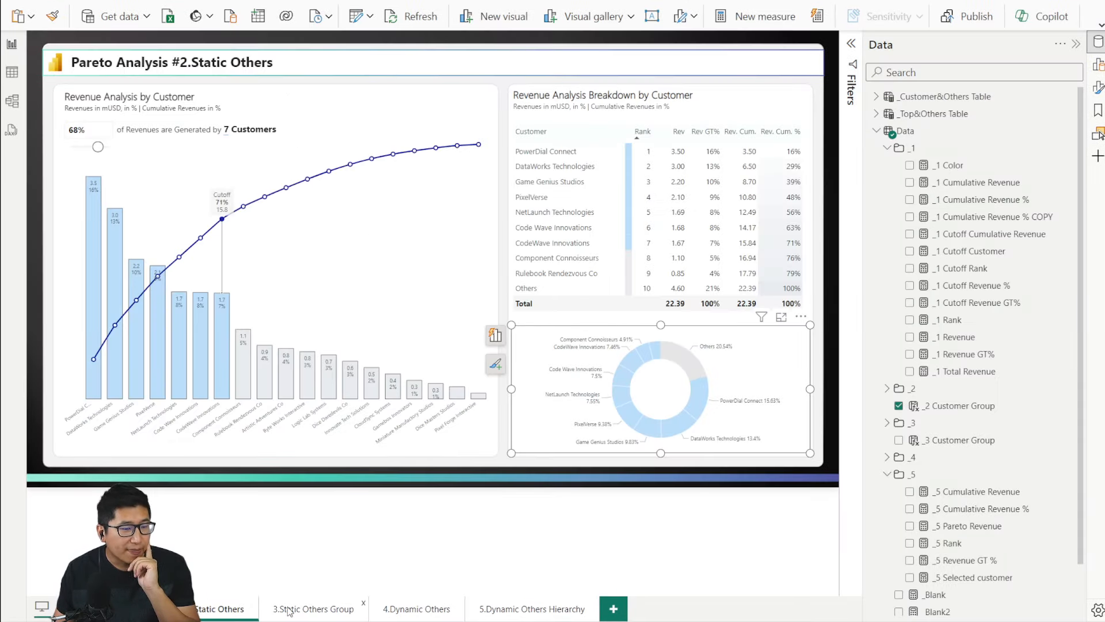
click(310, 604)
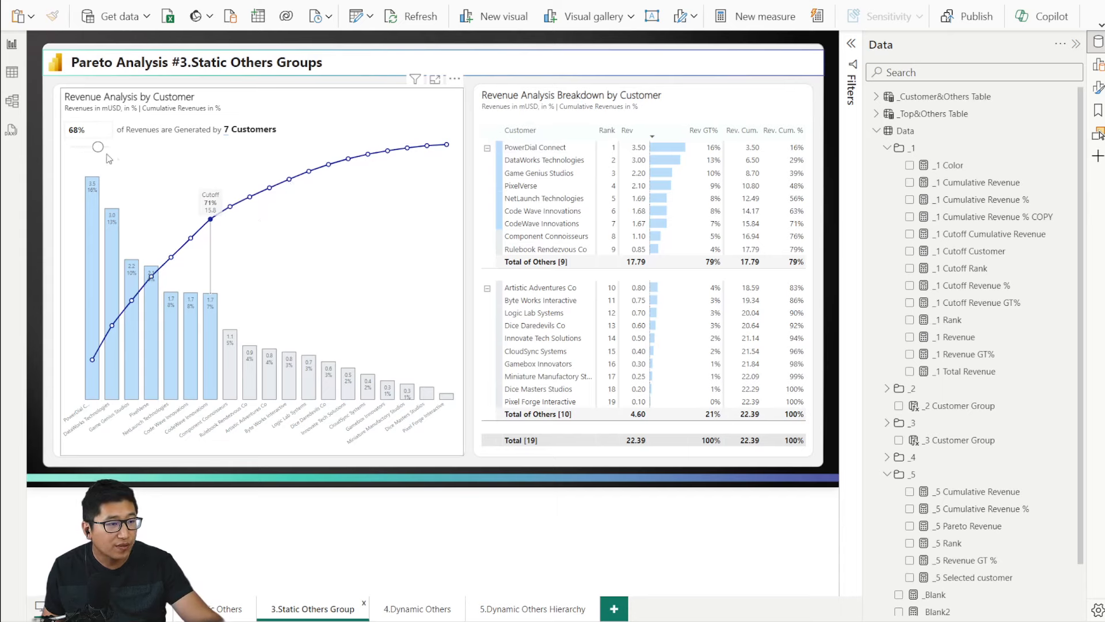
click(86, 129)
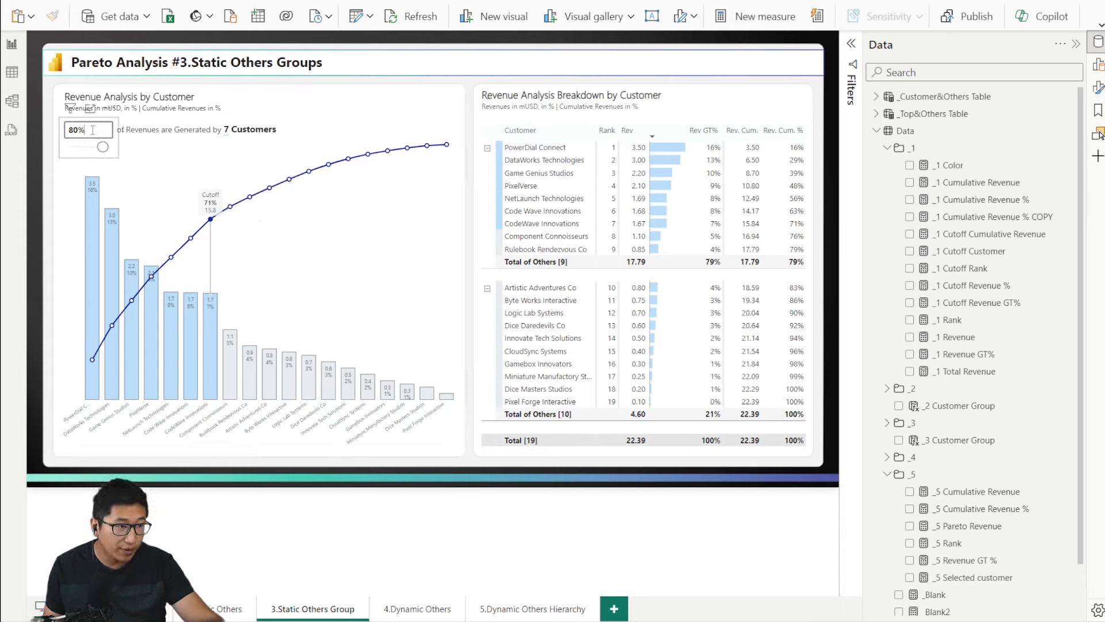
key(Return)
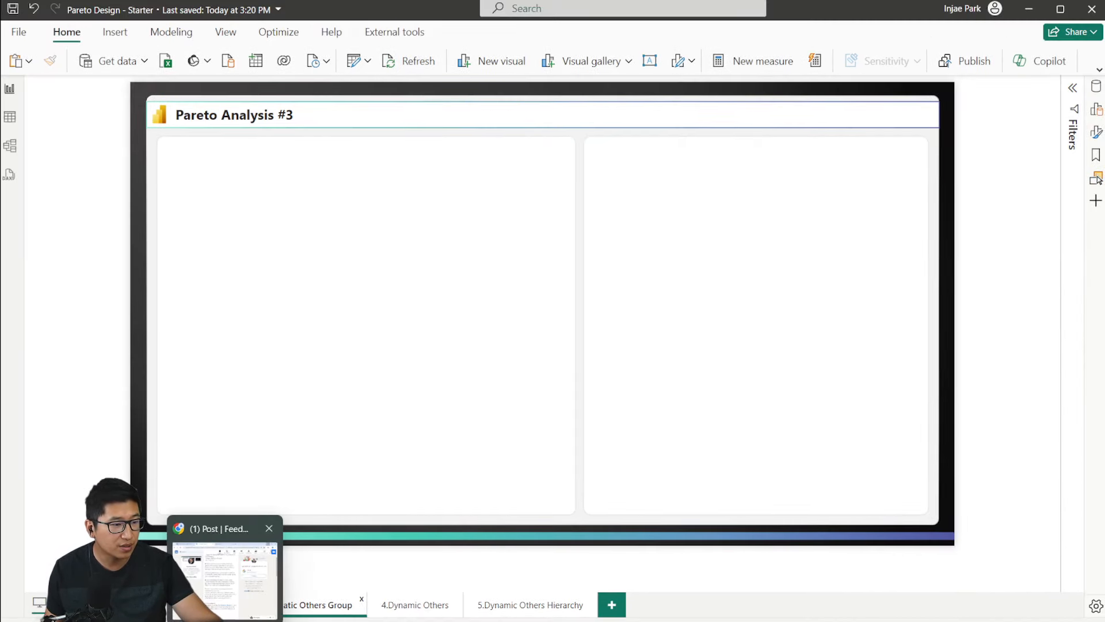
Step: In the starter report, copy the Pareto chart, heading, slicer and caption from 2.Static Others to 3.Static Others Group in sync, narrowing the chart to its card
click(221, 604)
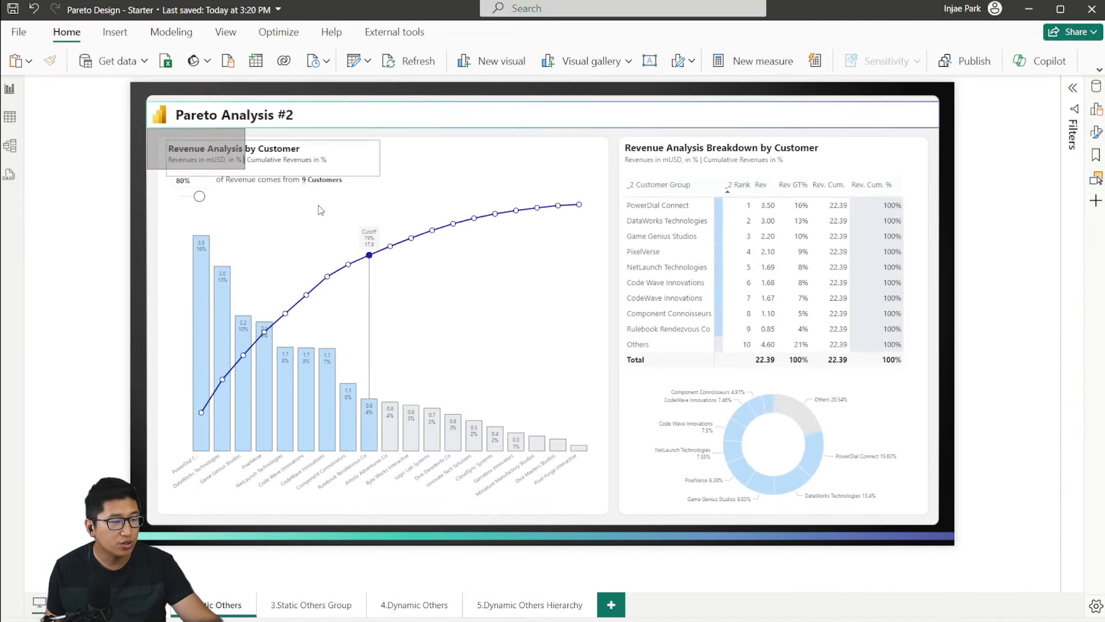
click(443, 172)
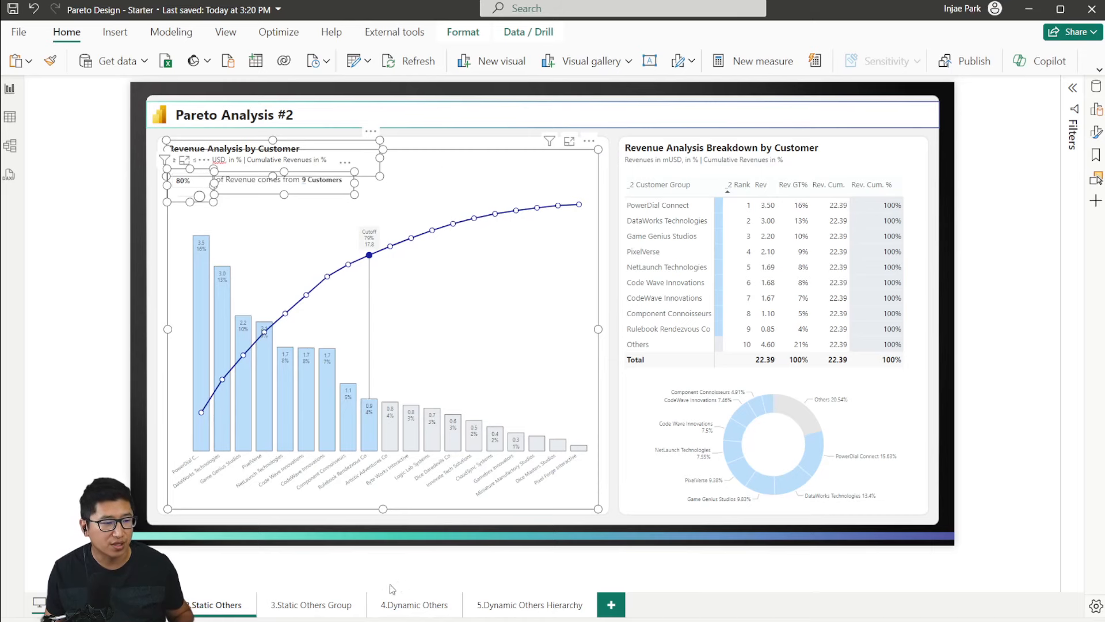
click(327, 605)
key(ctrl+v)
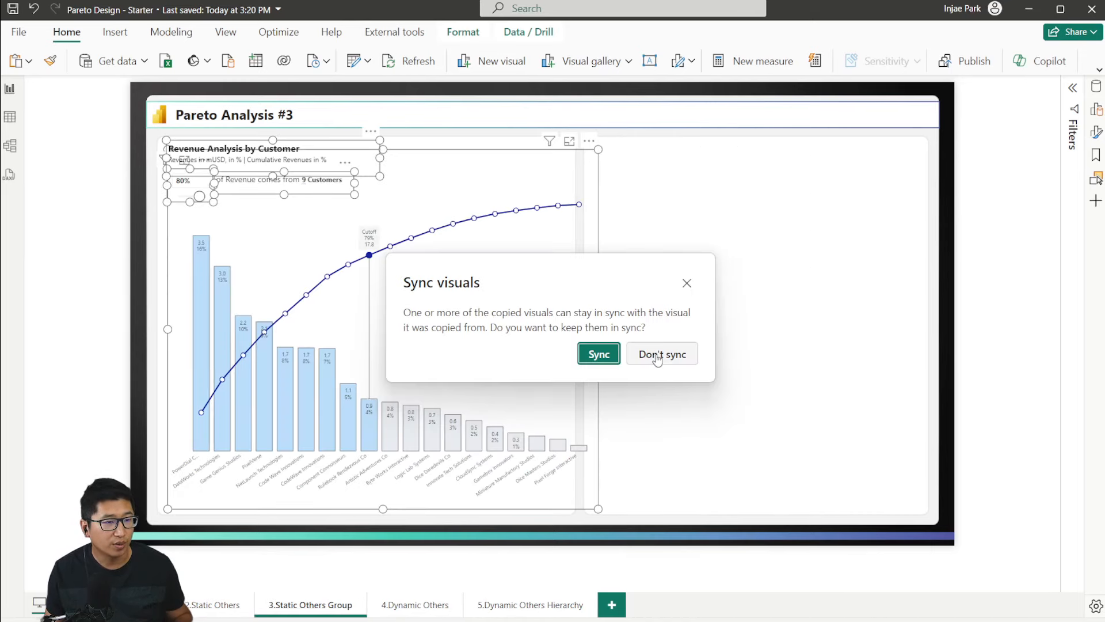
click(599, 353)
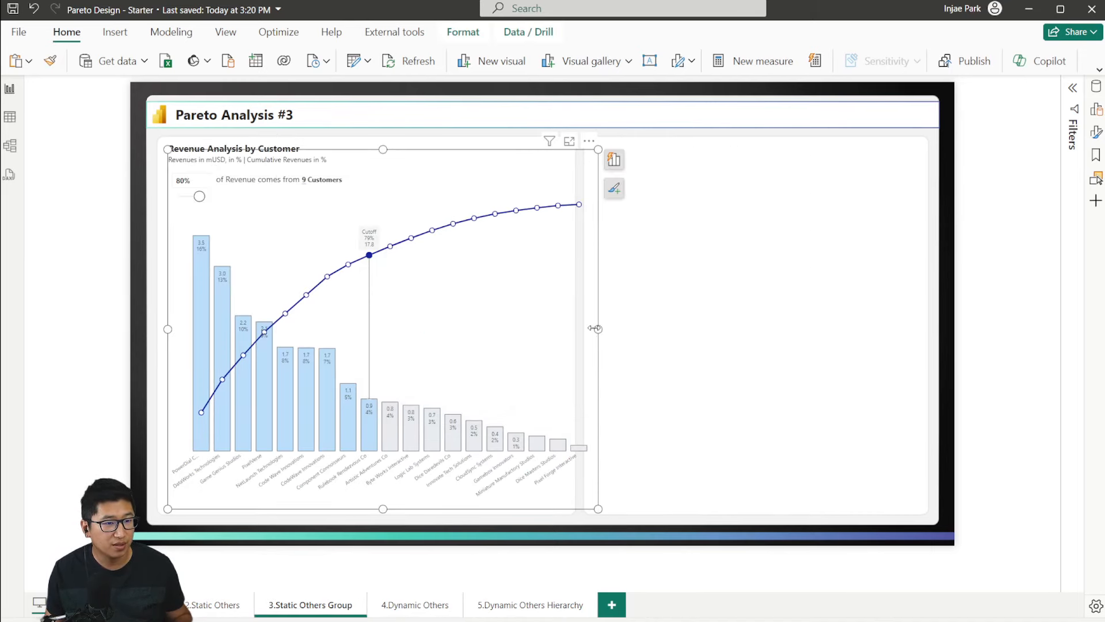
drag(595, 328, 569, 330)
click(715, 340)
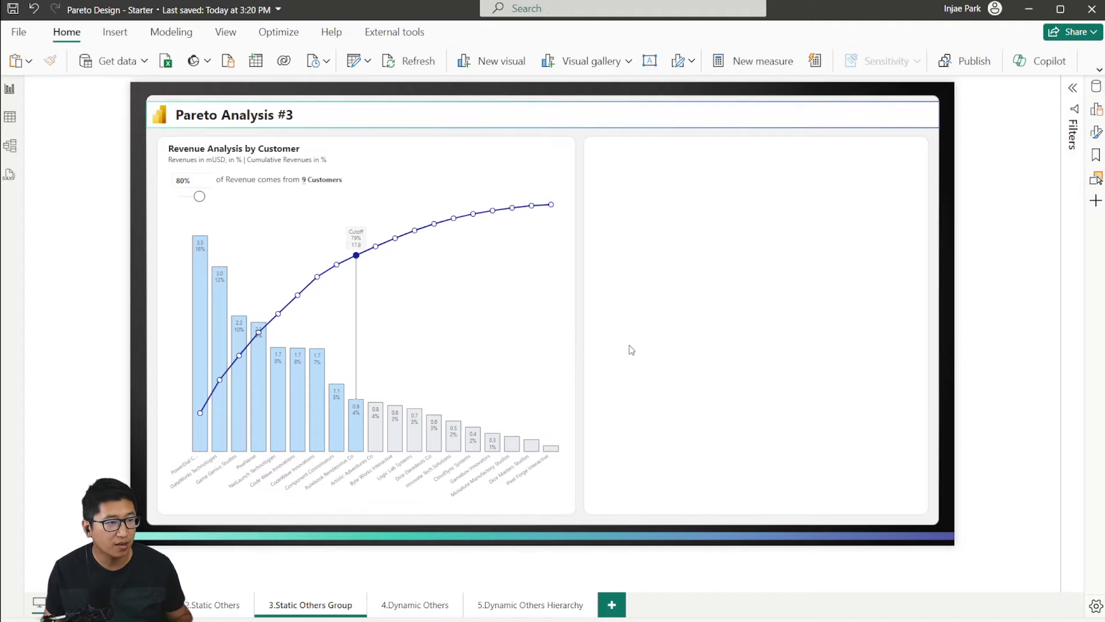
Step: Copy the revenue breakdown matrix from 2.Static Others to 3.Static Others Group and widen it to fill the empty card's width
click(218, 603)
click(679, 362)
key(ctrl+c)
click(311, 604)
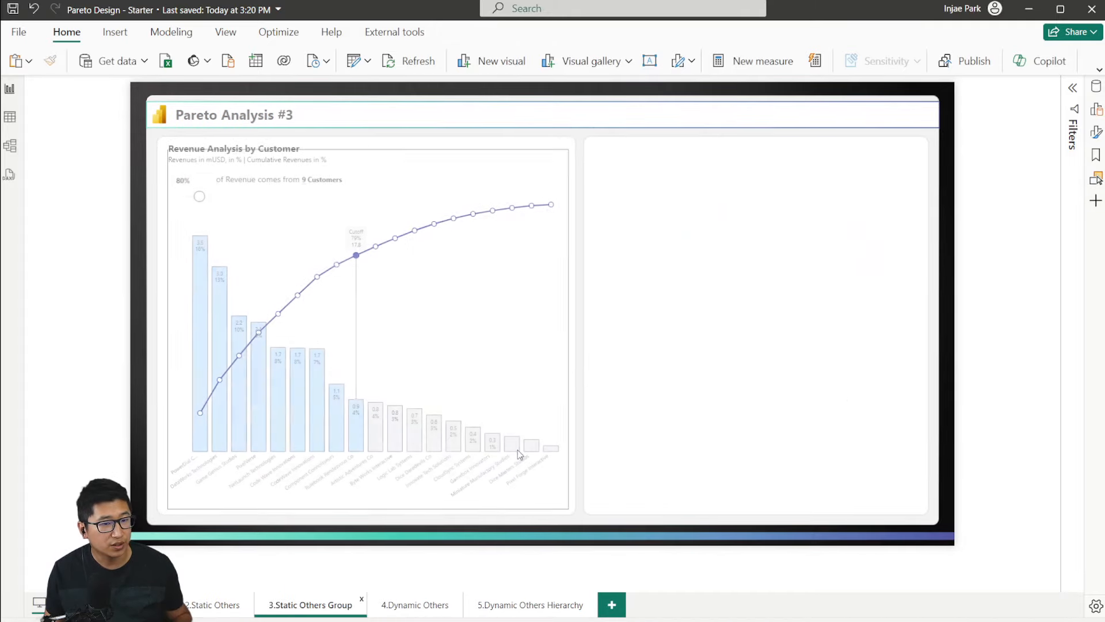
key(ctrl+v)
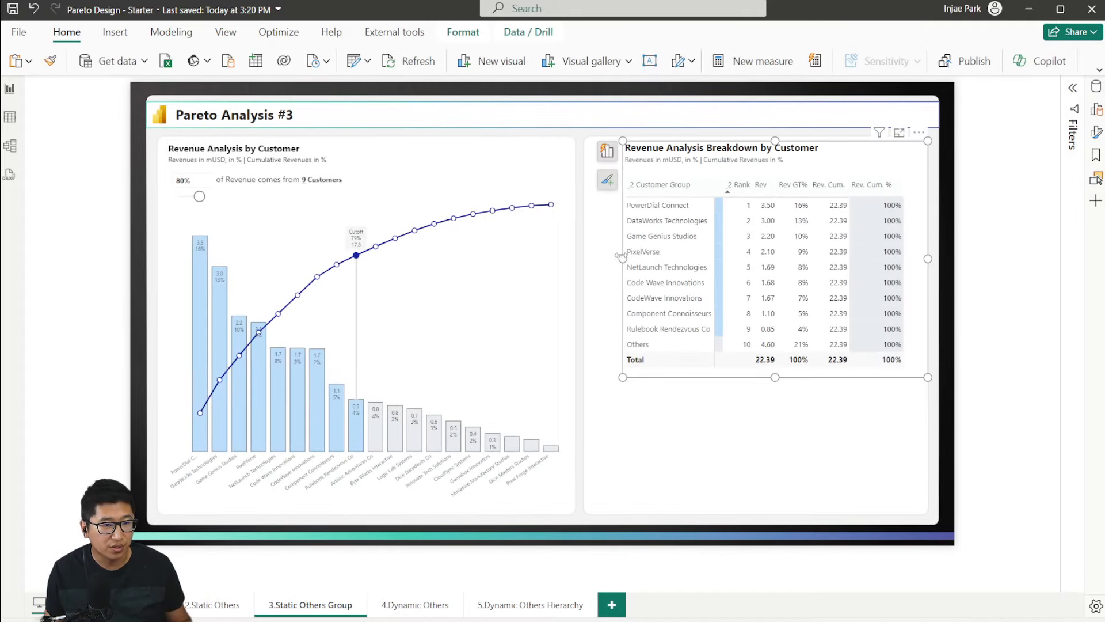
drag(622, 258, 591, 258)
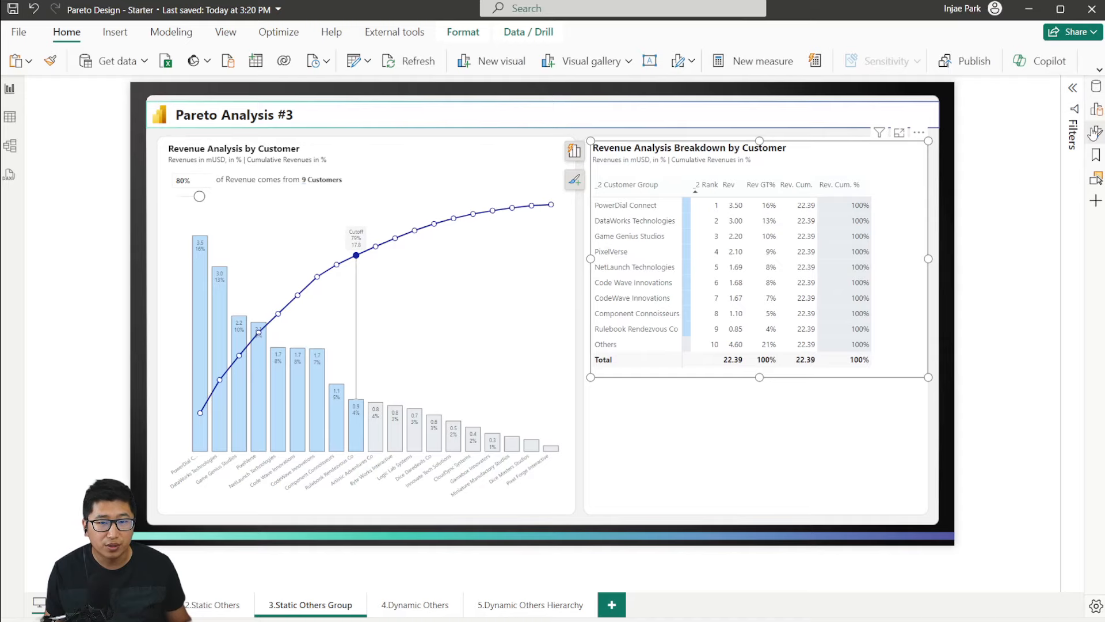
Step: Compare the _3 Customer Group and _2 Customer Group column formulas, focusing on the IF condition and its returned values
click(1096, 88)
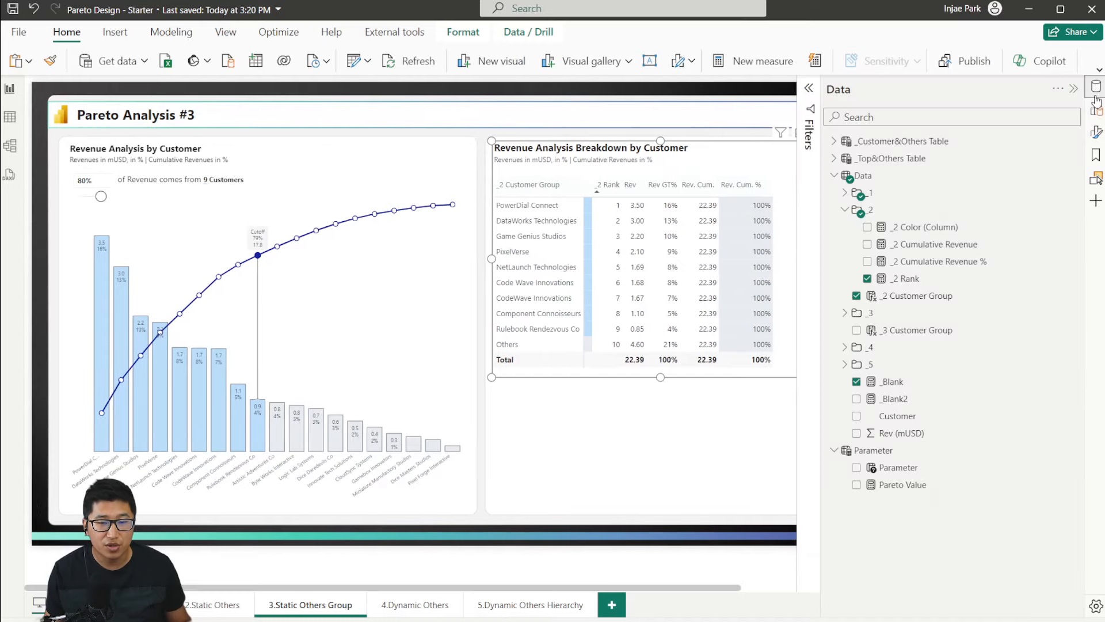
click(923, 332)
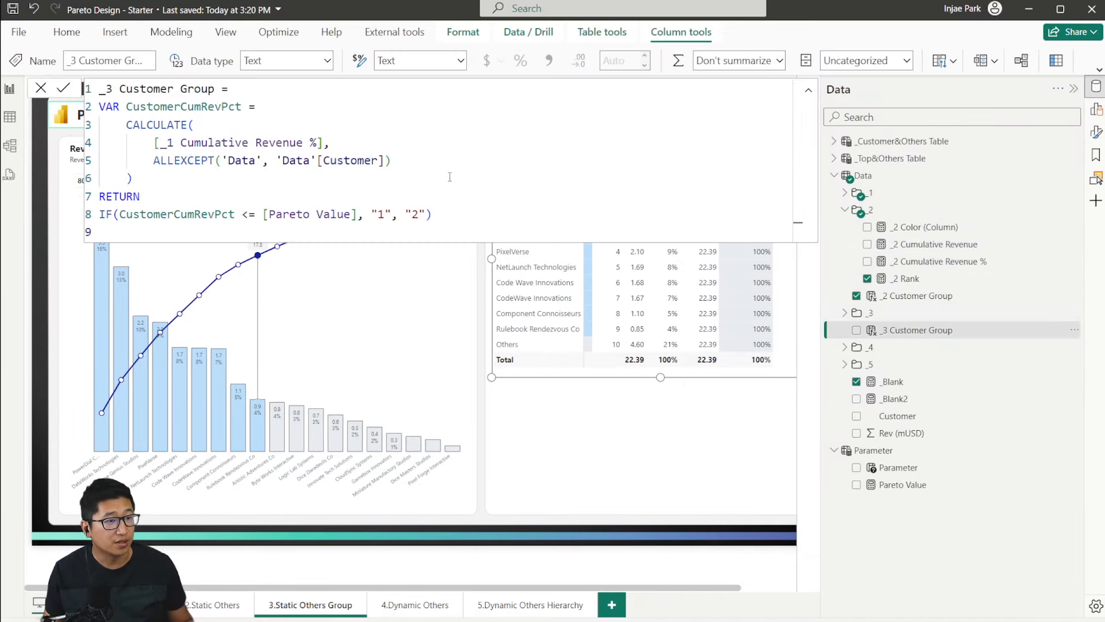
click(970, 300)
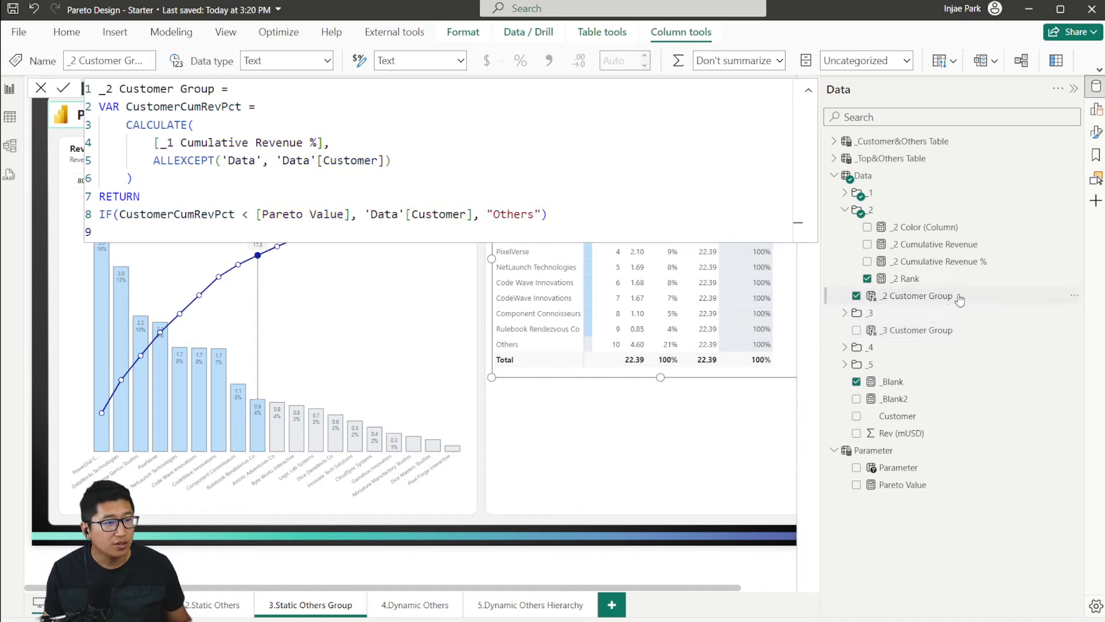
drag(357, 214, 111, 223)
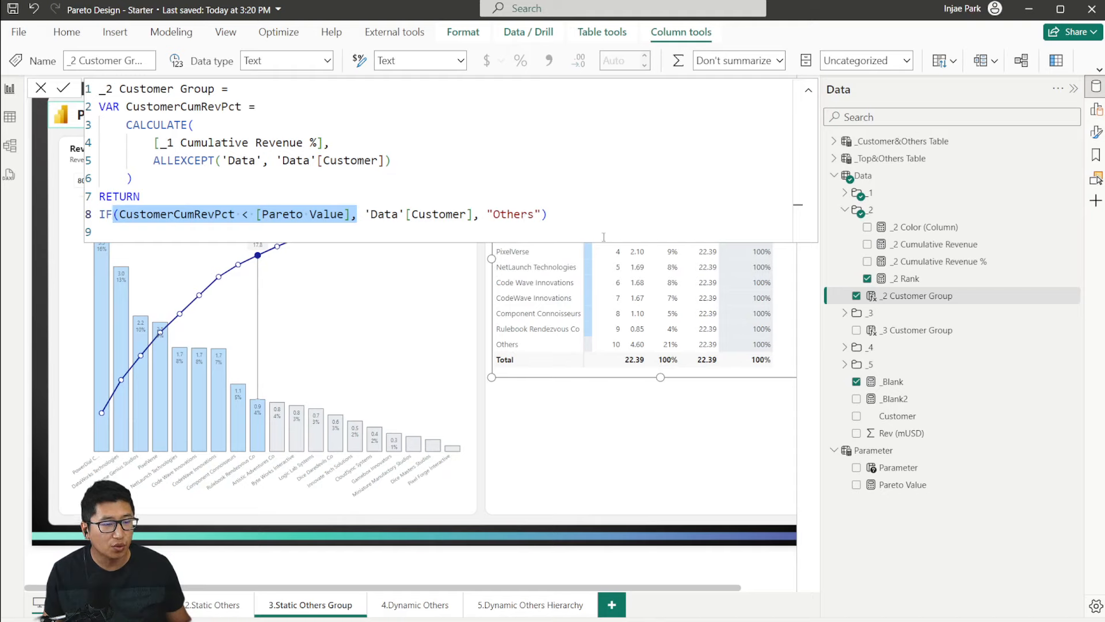
click(896, 337)
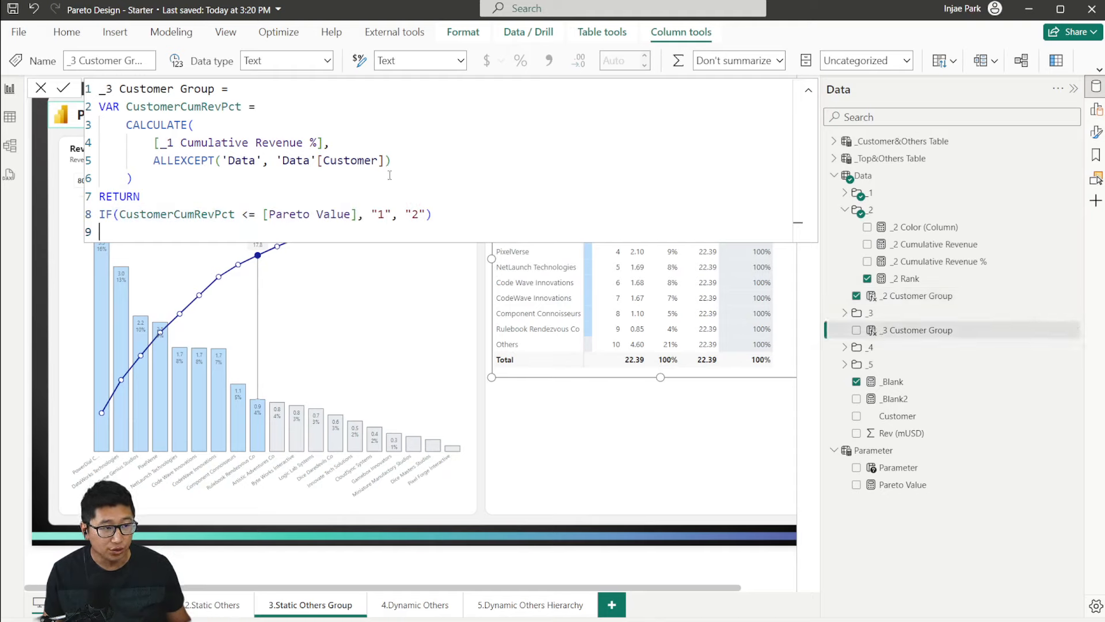
drag(371, 215, 387, 216)
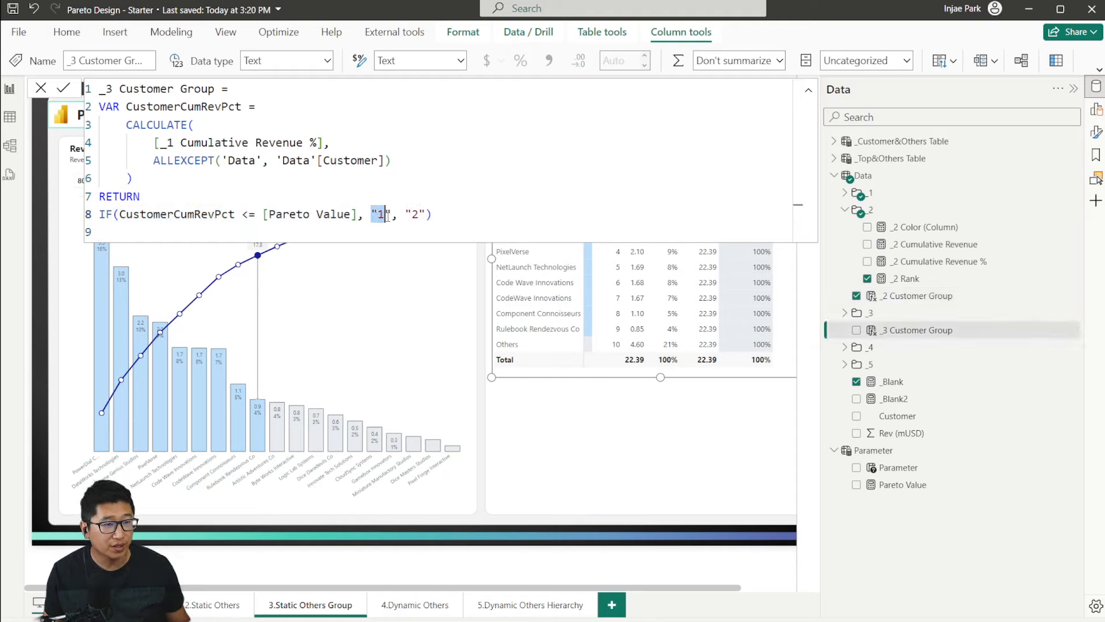
click(373, 216)
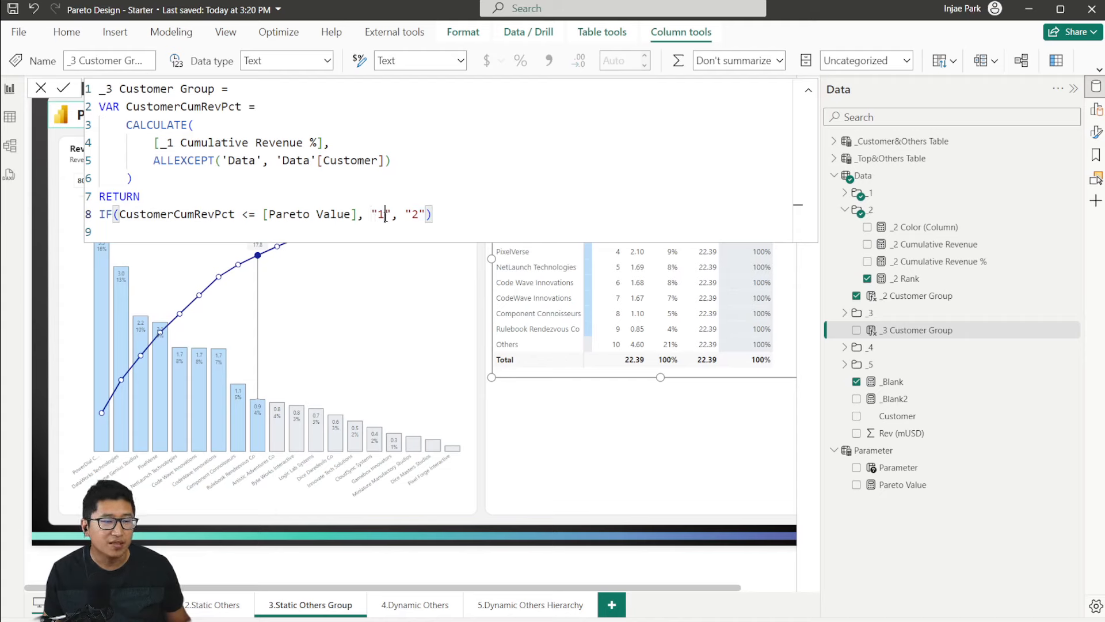
click(41, 88)
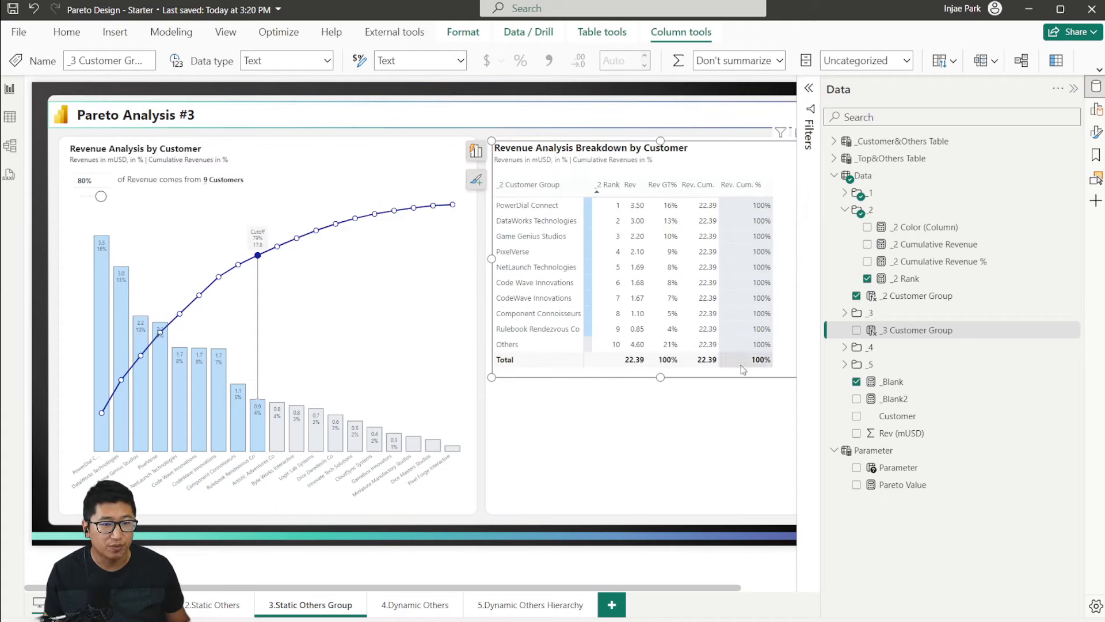
Step: Replace the breakdown matrix on 3.Static Others Group with a copy of the customer matrix from the Pareto Analysis #1 page
click(1096, 134)
click(1096, 109)
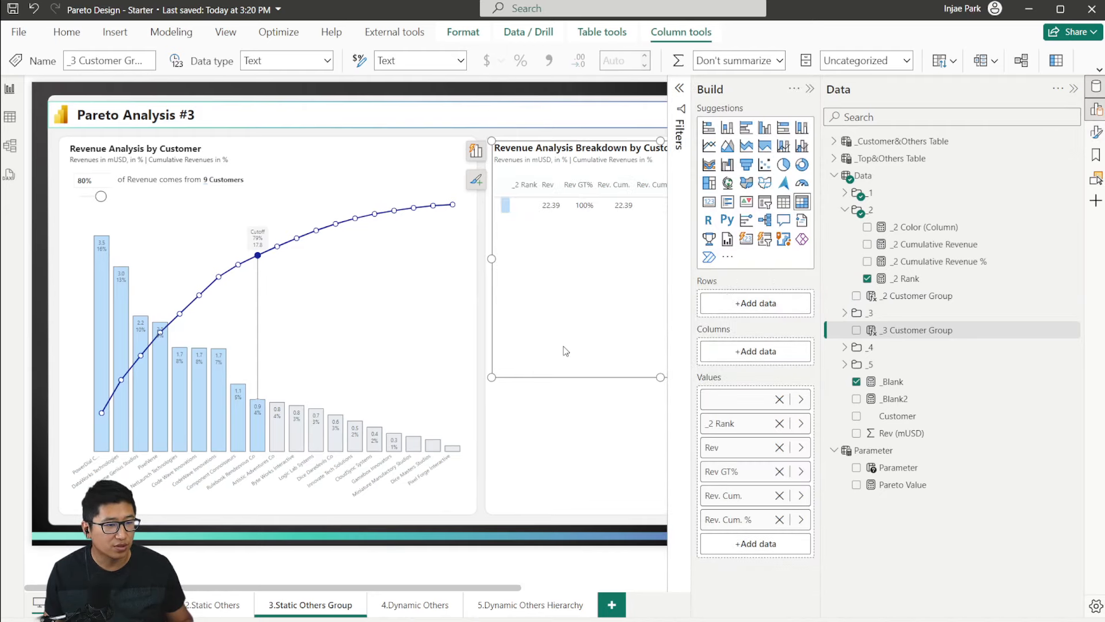
key(Delete)
key(ctrl+z)
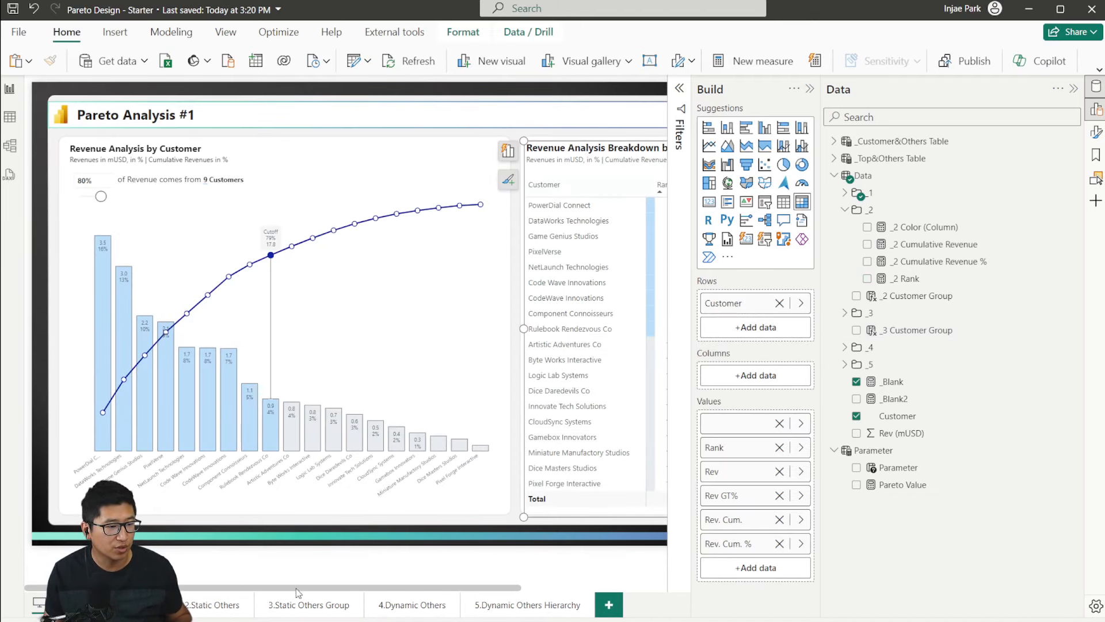
click(309, 605)
click(541, 345)
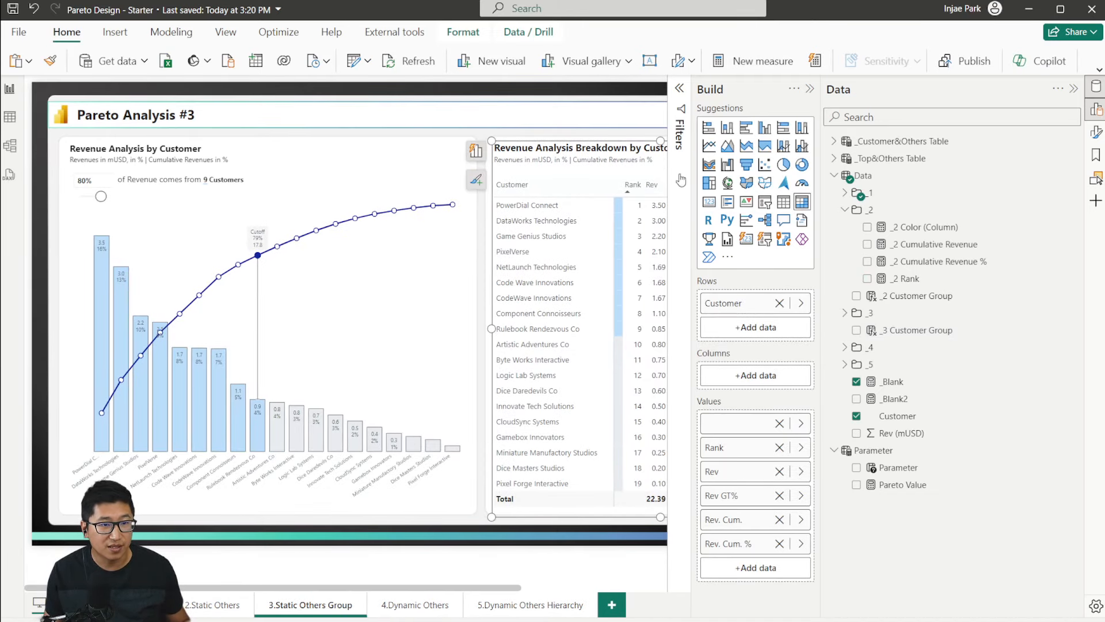
Step: Add _3 Customer Group above Customer in the matrix rows and expand groups 1 and 2
scroll(498, 595, right, 5)
drag(908, 331, 742, 299)
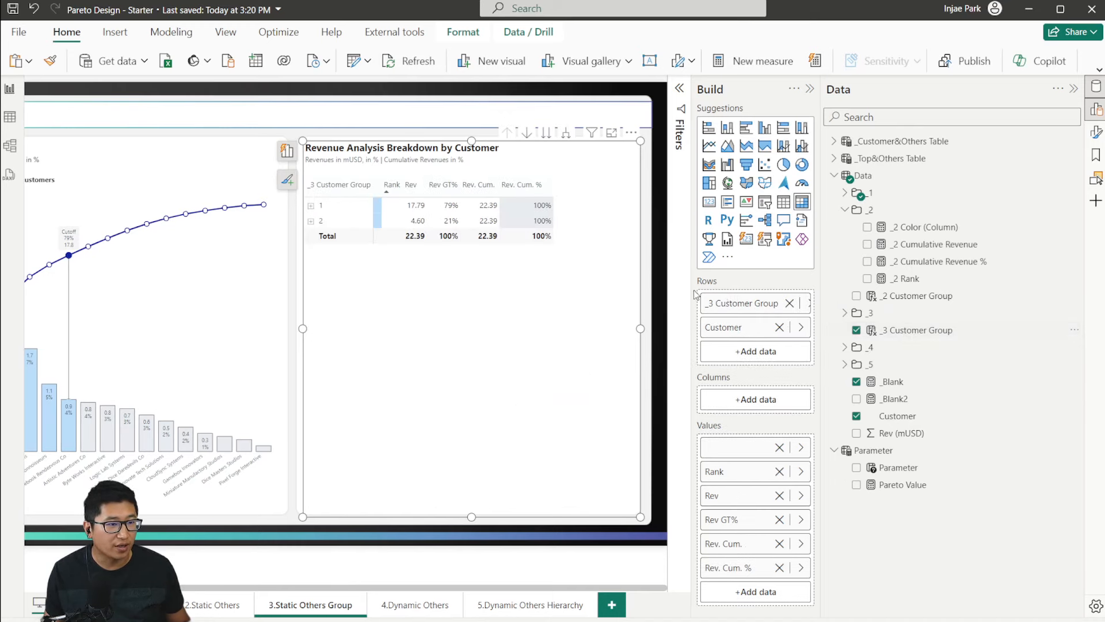
click(311, 206)
click(311, 360)
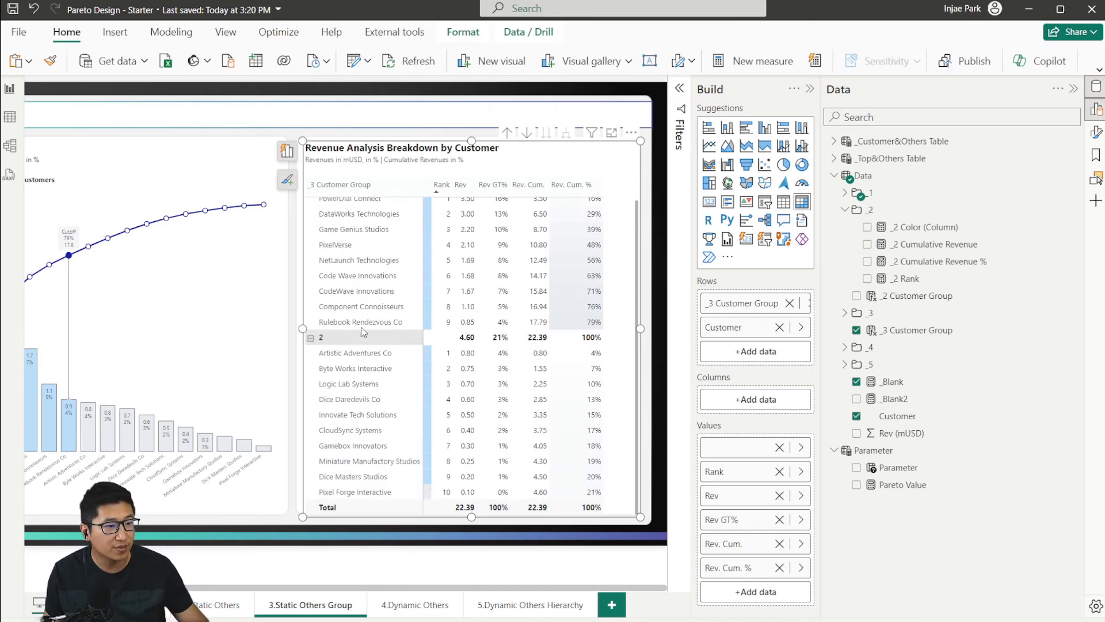
scroll(354, 372, down, 1)
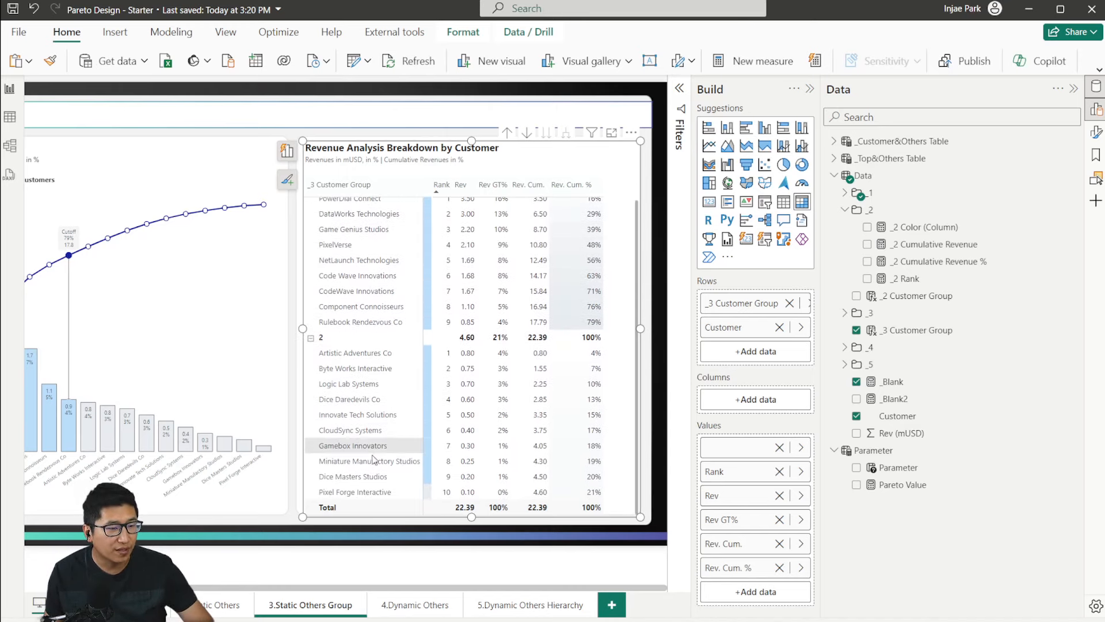
scroll(362, 367, up, 1)
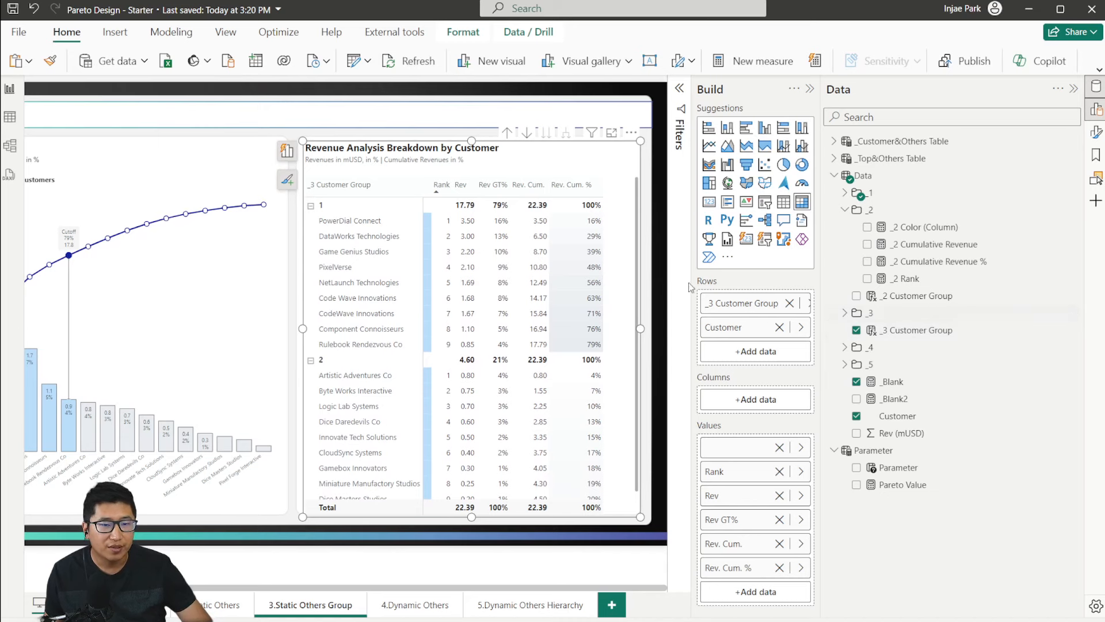
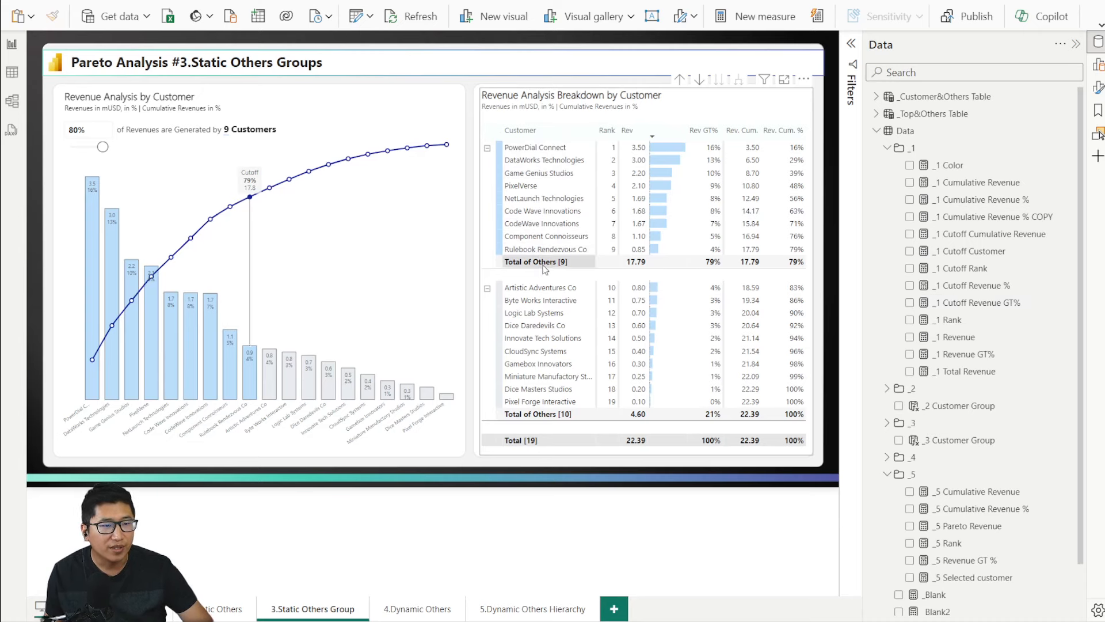
Step: In the finished report, expand the _3 measure folder and examine the formula of the _3 Selected customer measure
scroll(932, 369, down, 1)
click(887, 365)
scroll(898, 368, down, 2)
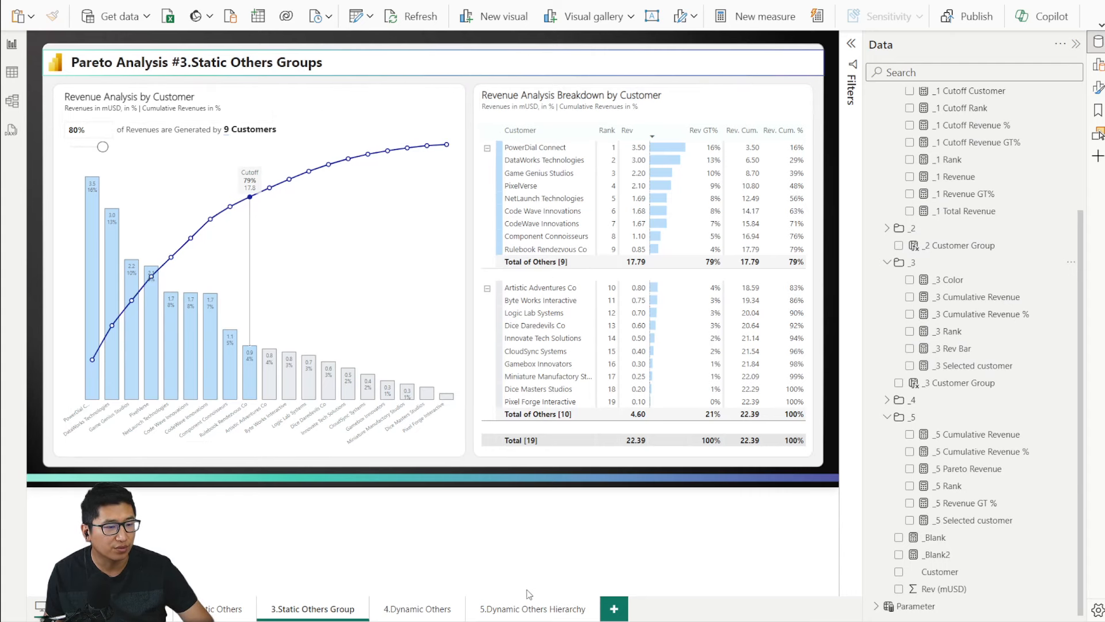
click(529, 607)
click(313, 610)
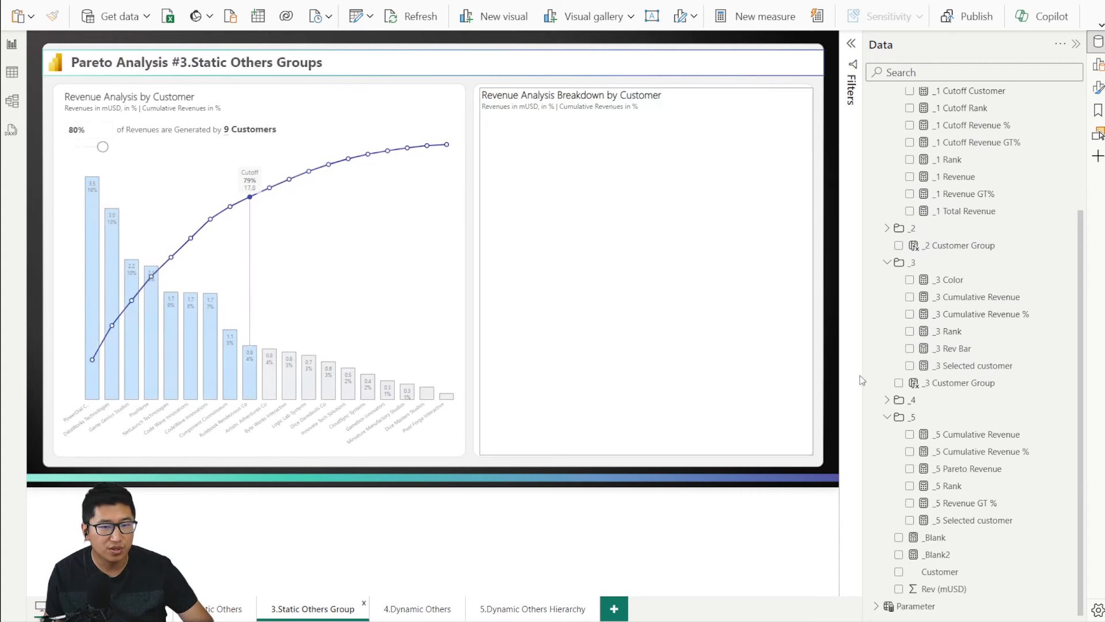
click(980, 366)
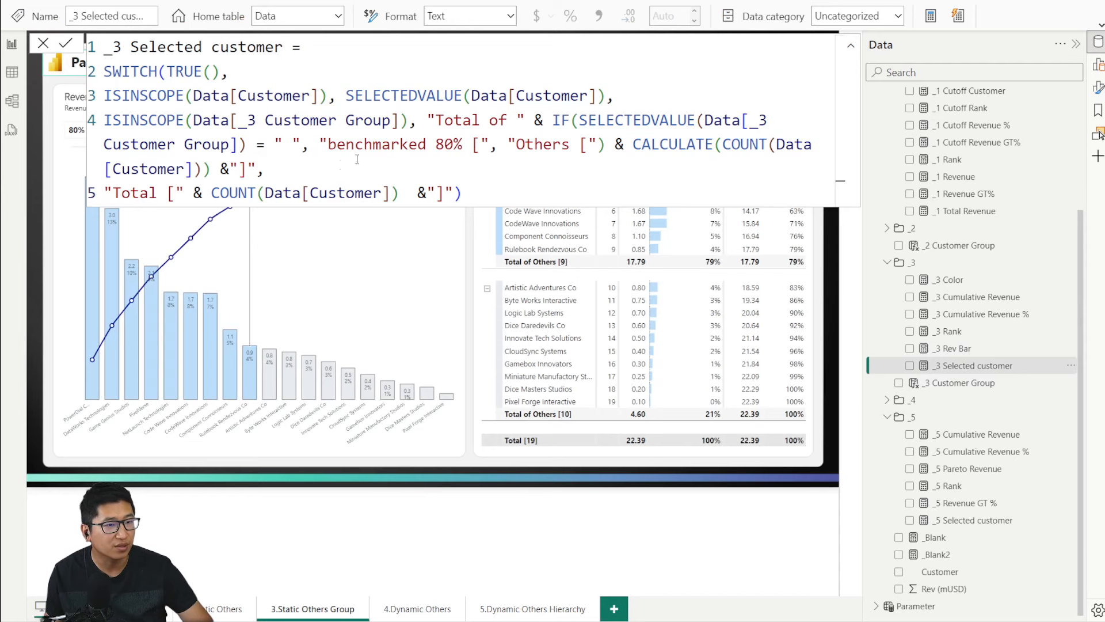
click(40, 44)
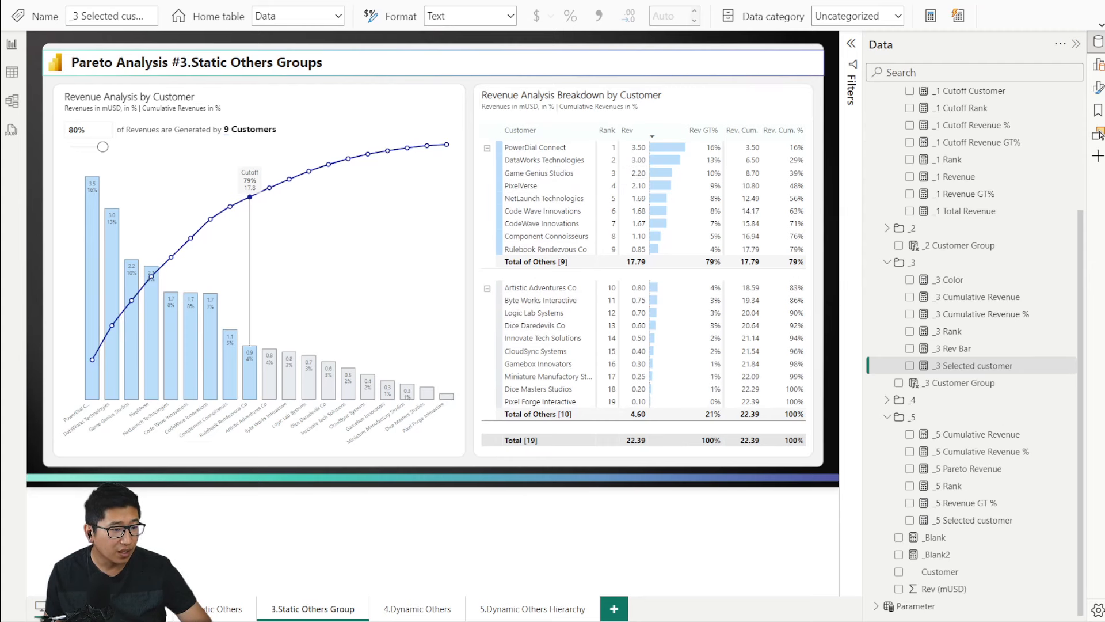
Step: Switch back to the starter report, expand the _3 measure folder and open the _3 Rank measure's formula
click(216, 582)
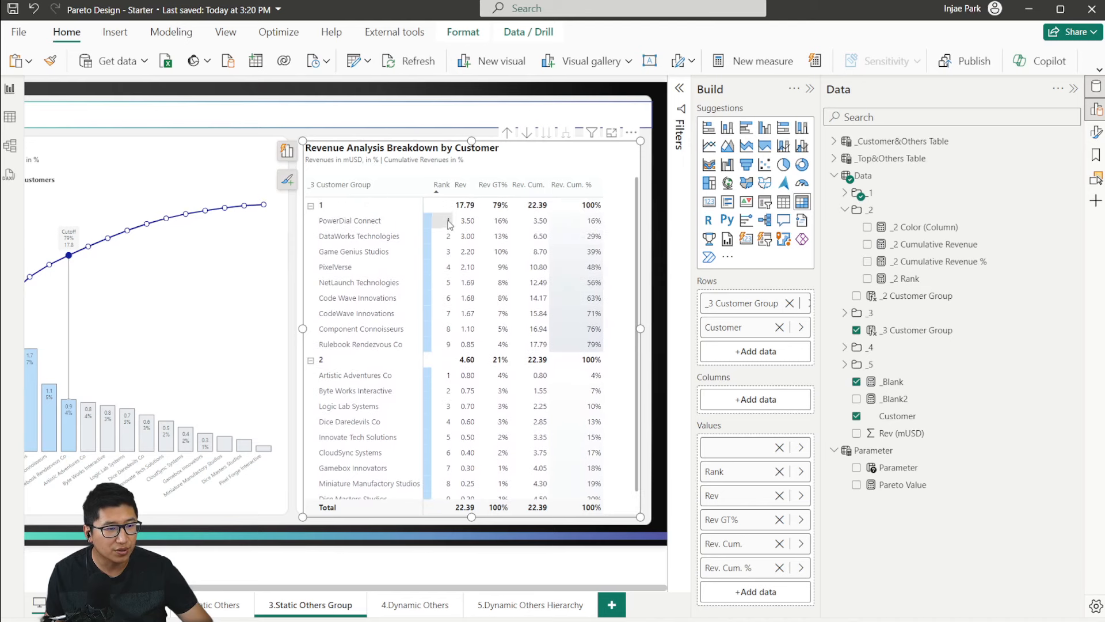
click(846, 313)
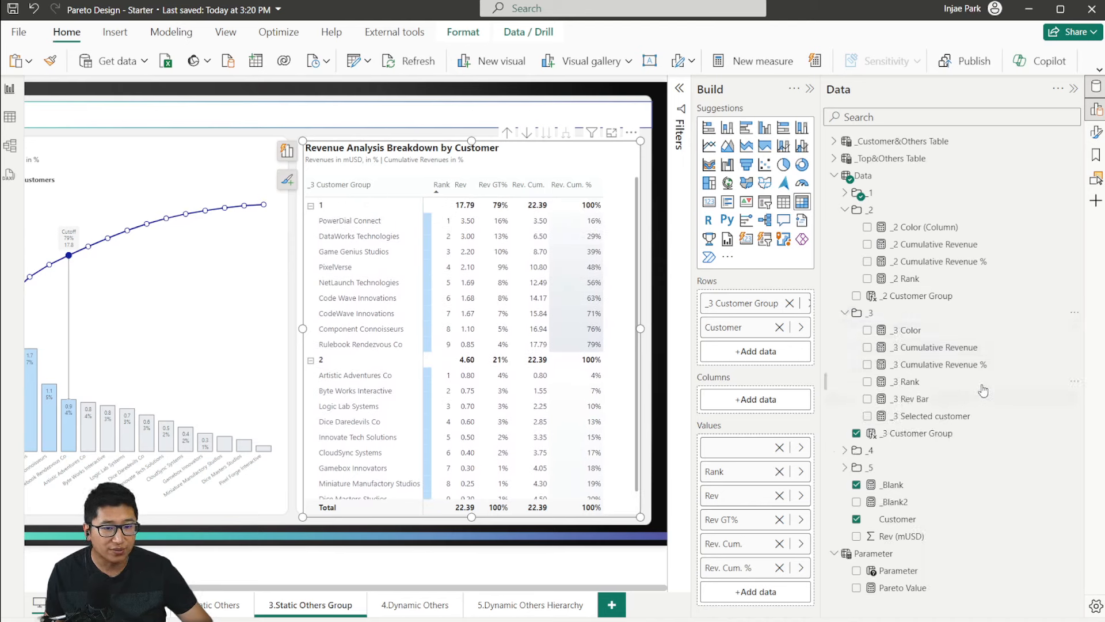
click(910, 382)
click(305, 182)
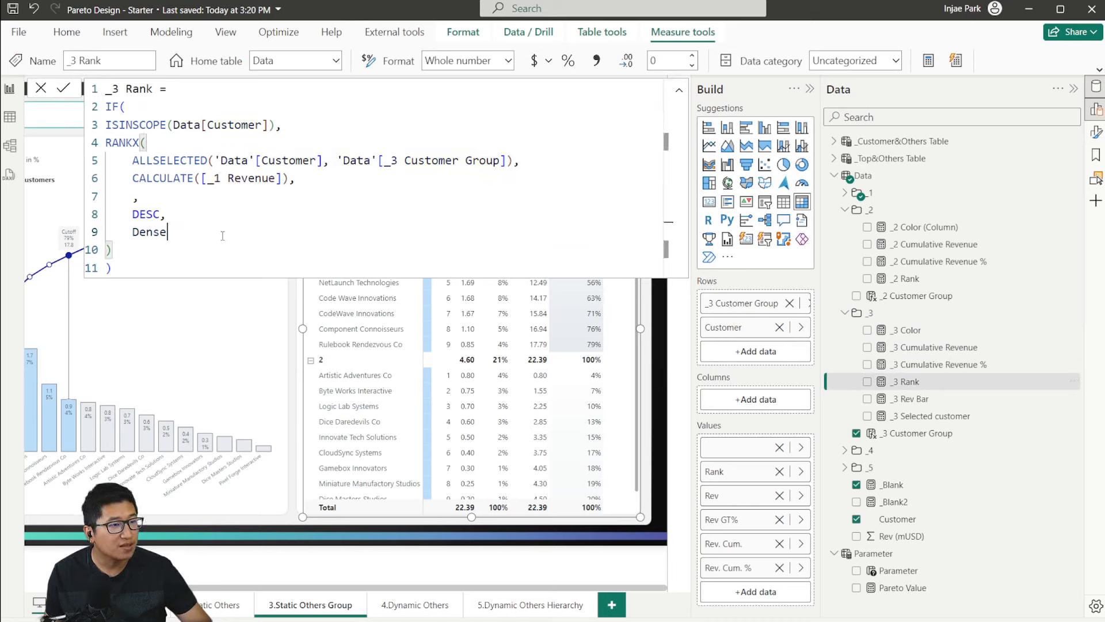
Step: Examine the Customer and _3 Customer Group columns inside ALLSELECTED in the _3 Rank formula and close the formula
click(337, 161)
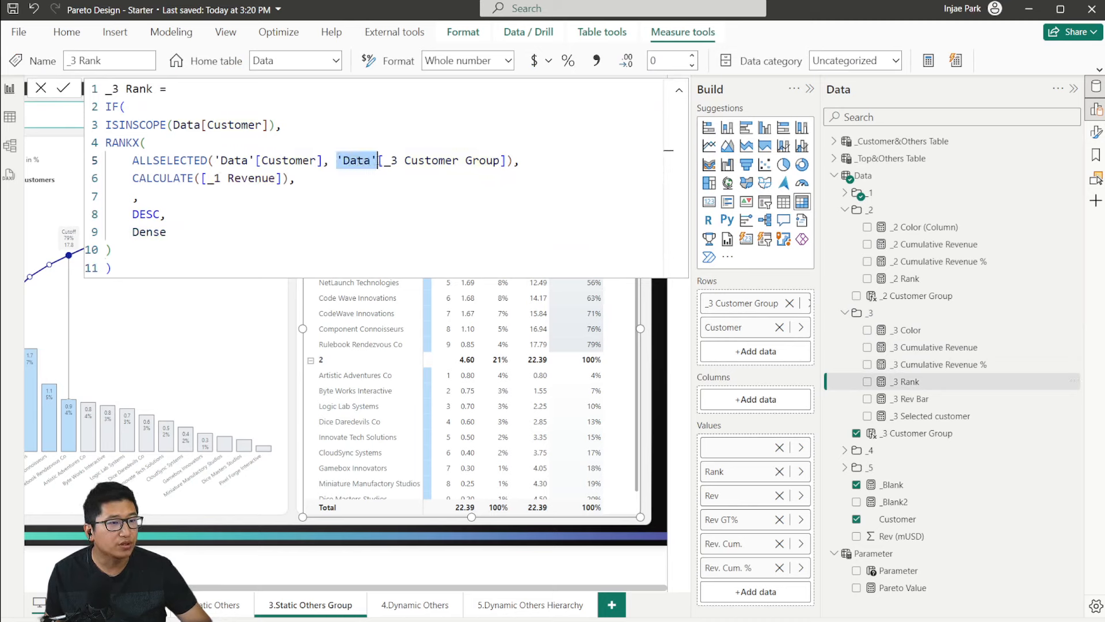
drag(377, 160, 488, 160)
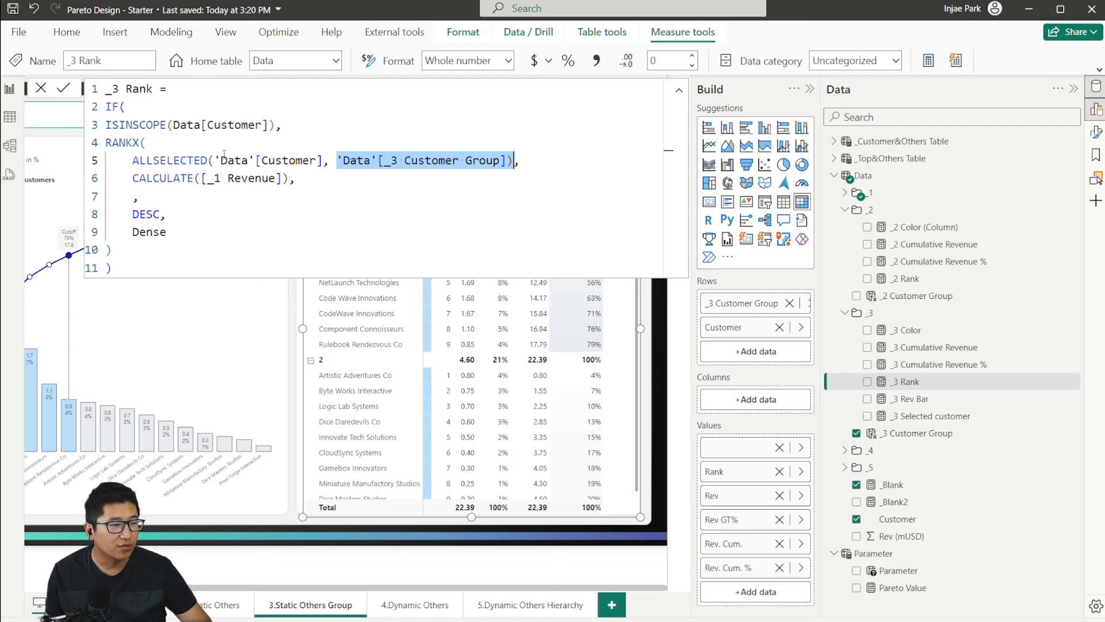
drag(222, 161, 508, 161)
click(383, 161)
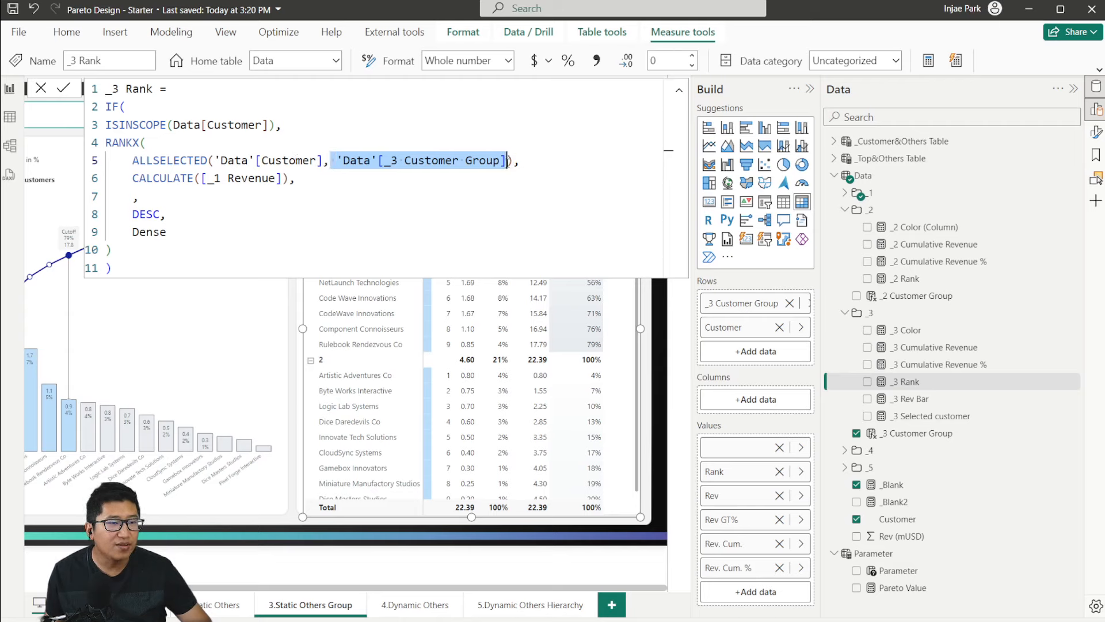
click(168, 232)
click(60, 88)
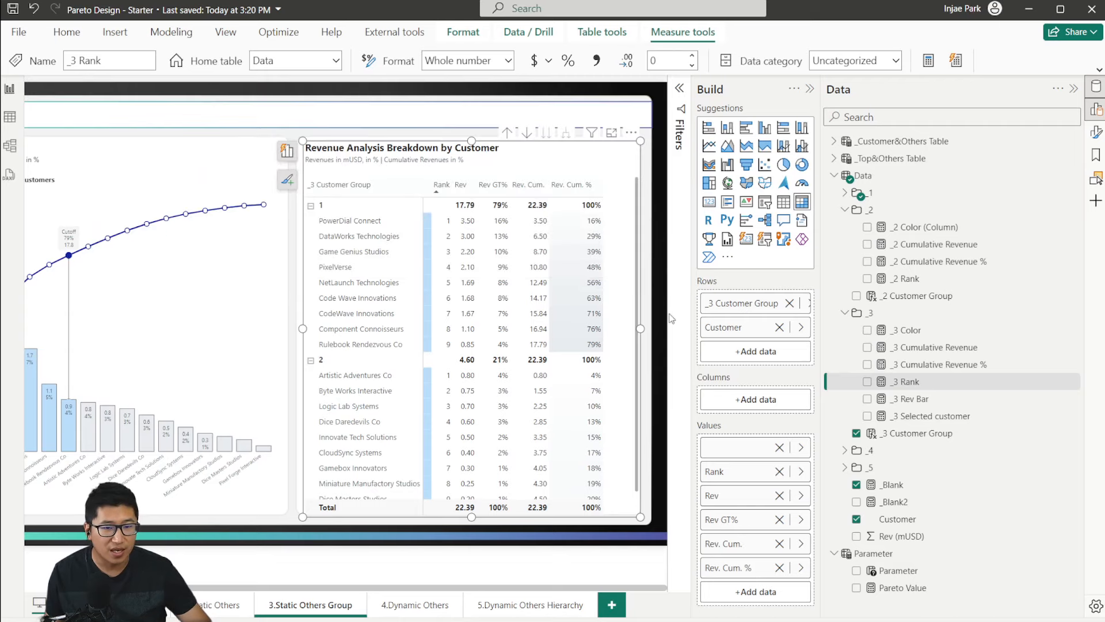
Step: Replace Rank with the _3 Rank measure in the matrix values and sort the matrix by _3 Rank ascending
drag(909, 385, 793, 477)
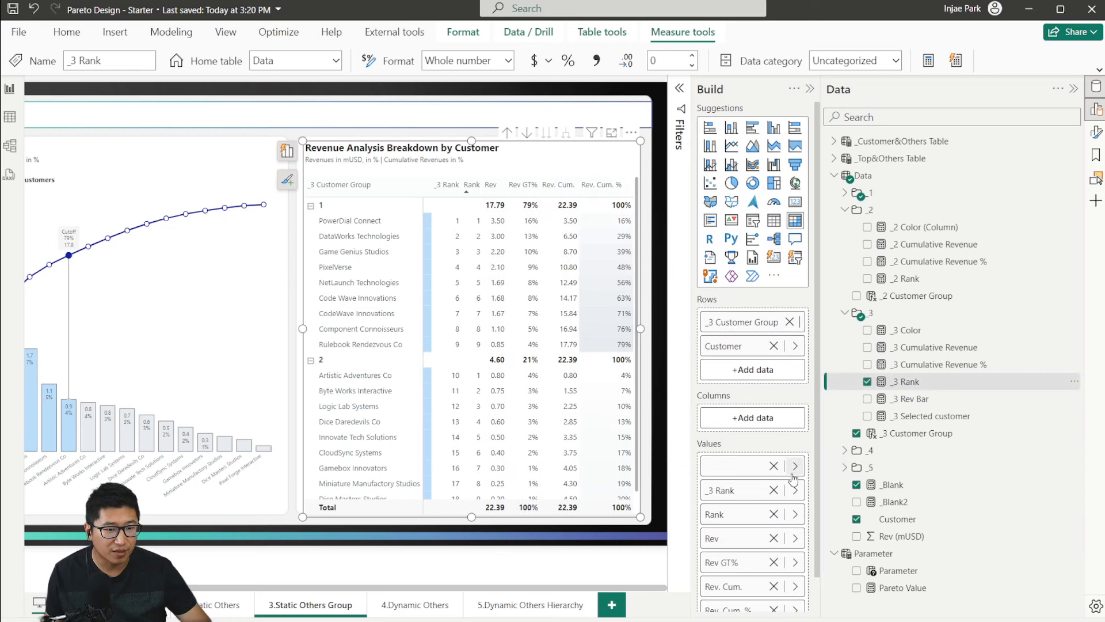
click(774, 514)
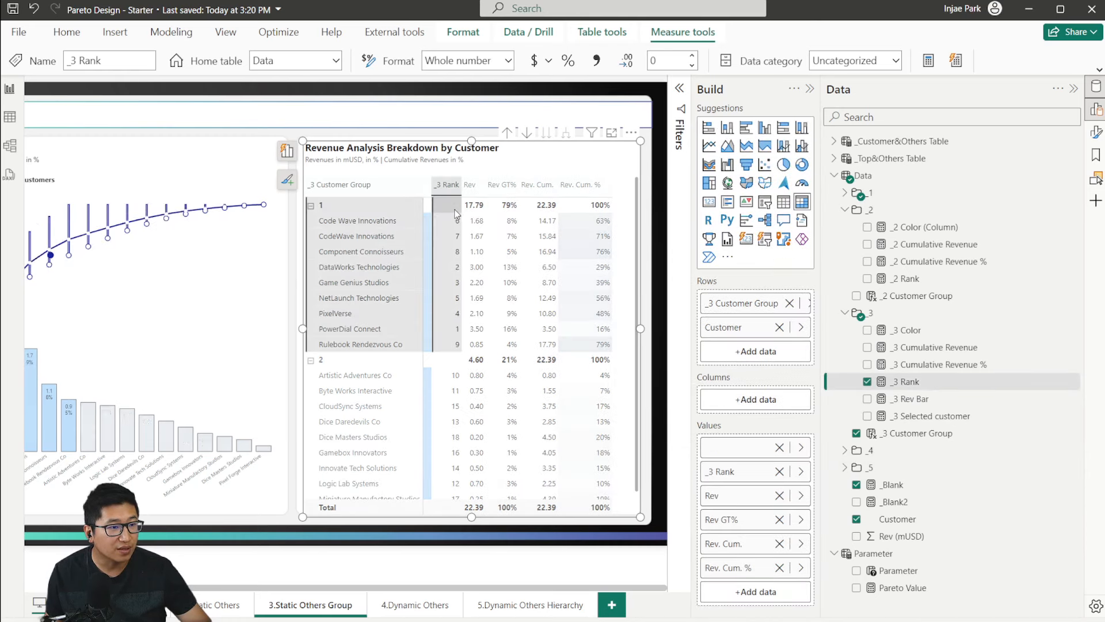
click(447, 185)
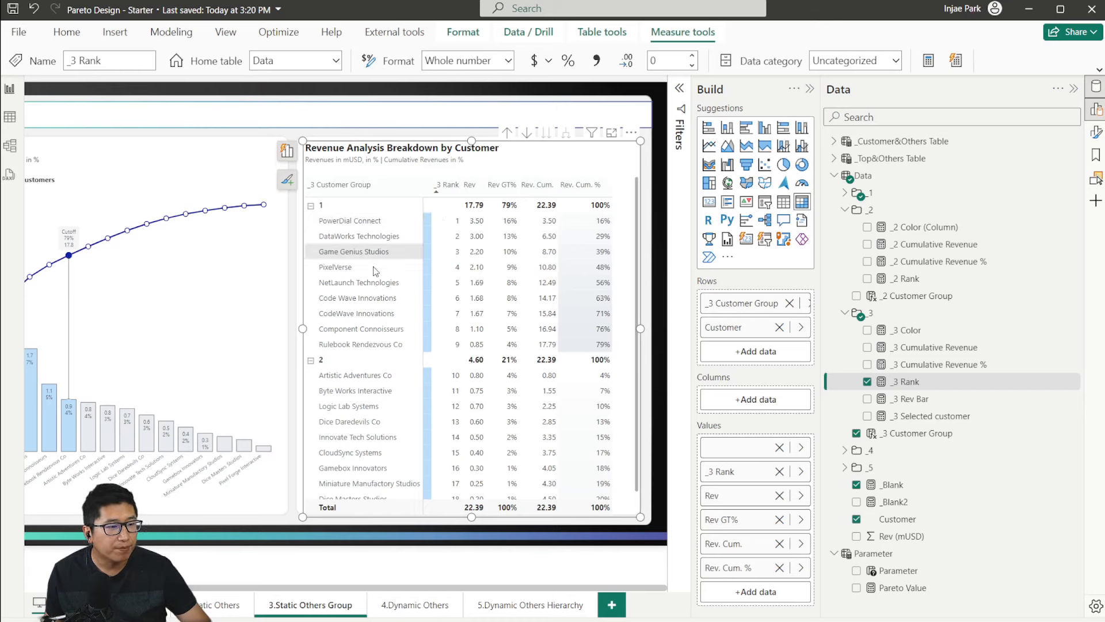
scroll(358, 349, down, 1)
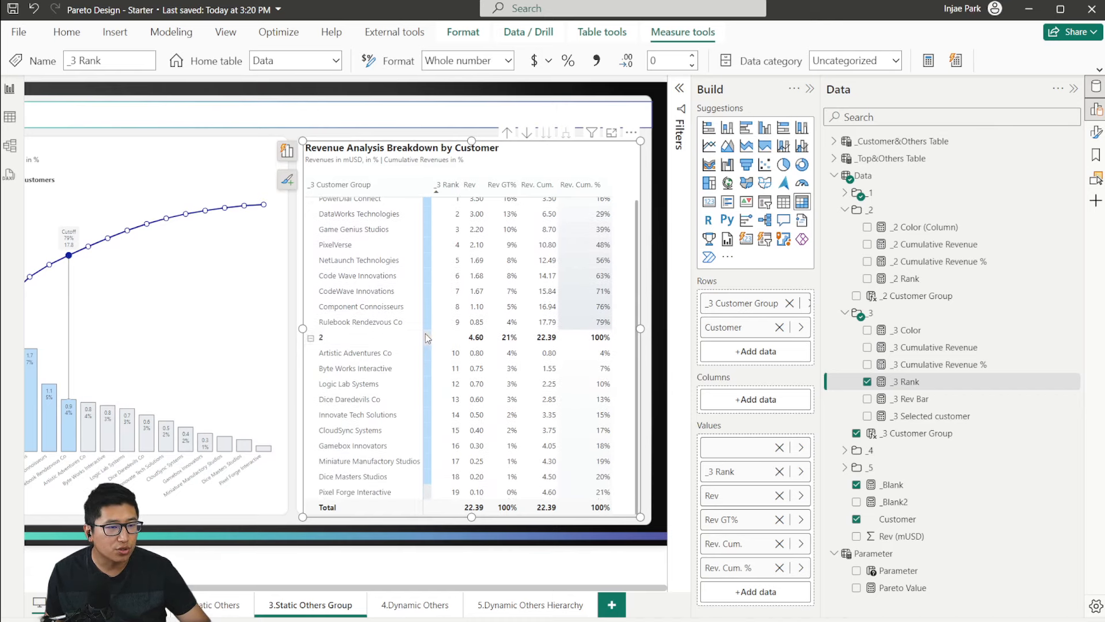
scroll(426, 333, up, 1)
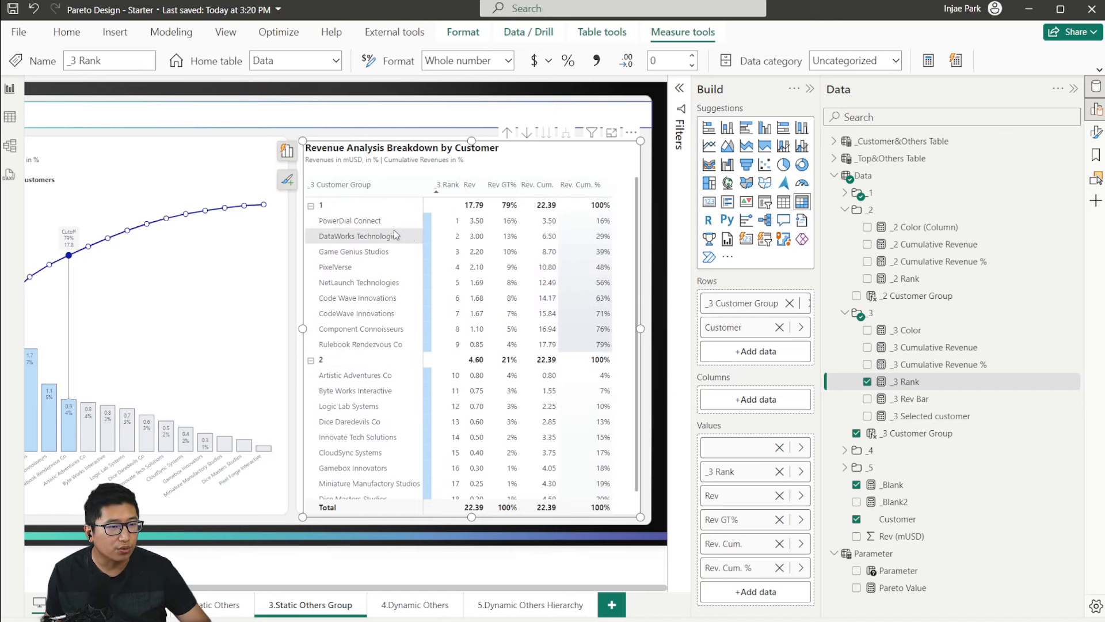
Step: Set the breakdown matrix's layout to Tabular and shrink the _3 Customer Group column to a narrow strip
click(287, 179)
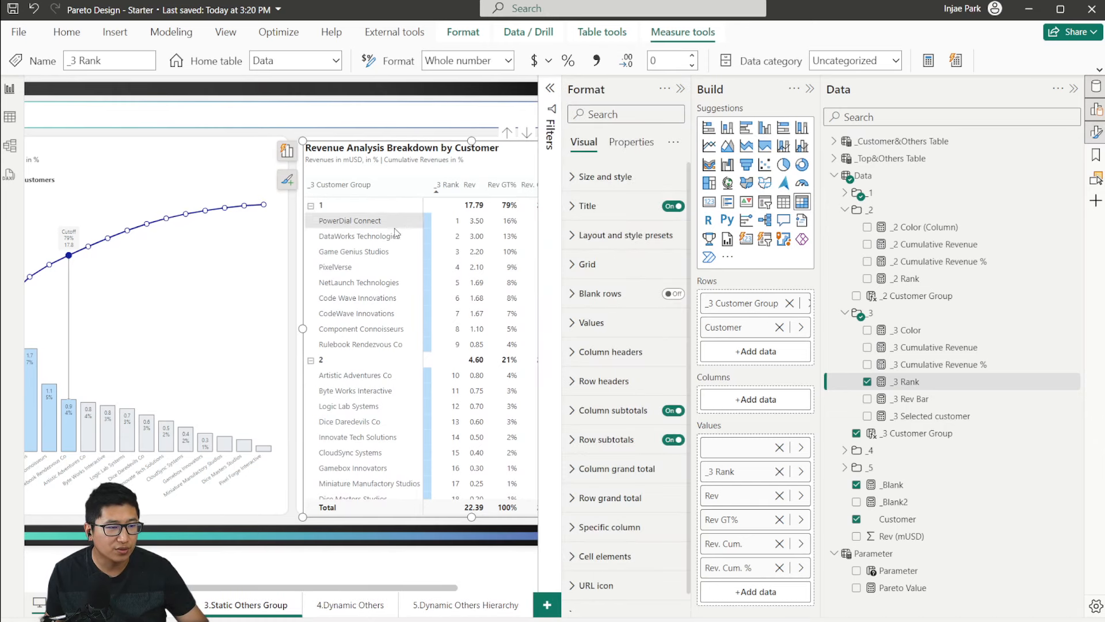
drag(427, 588, 495, 588)
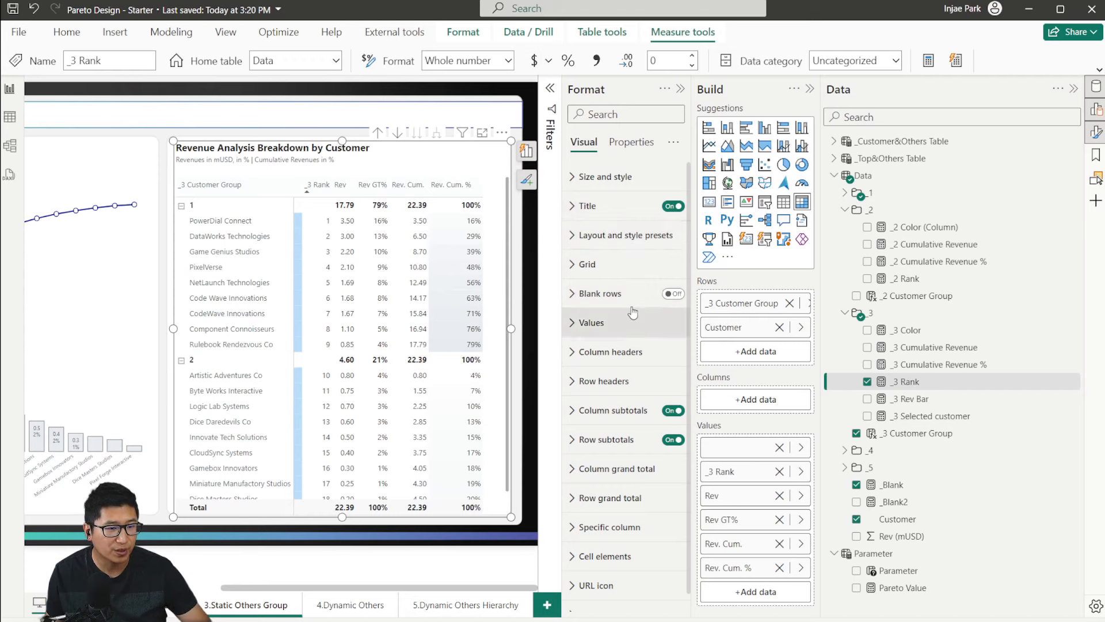
click(625, 234)
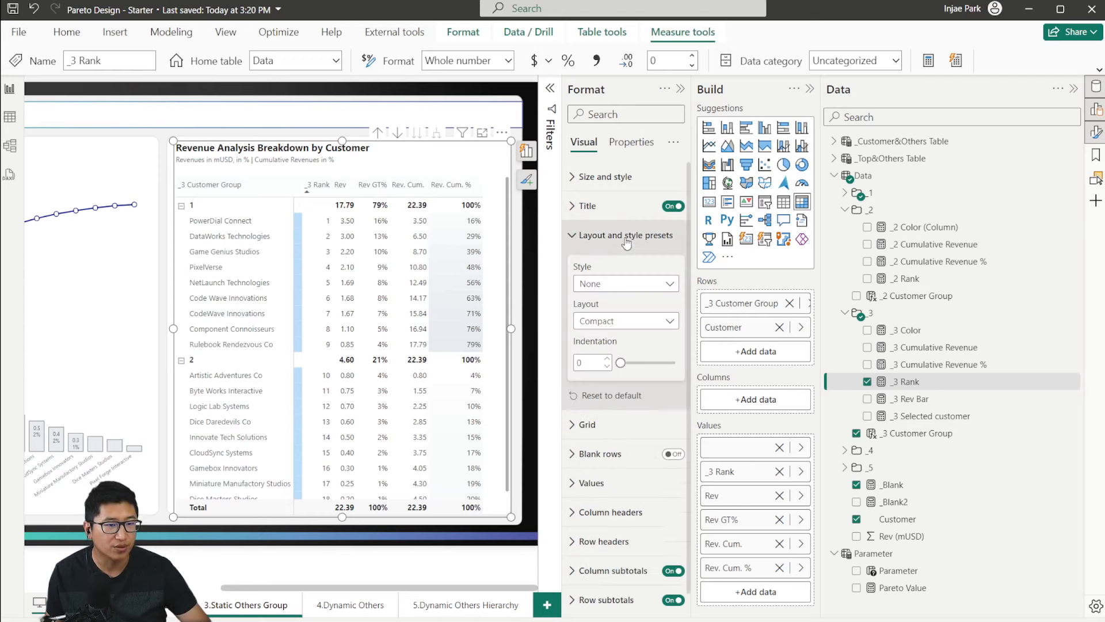
click(635, 323)
click(627, 368)
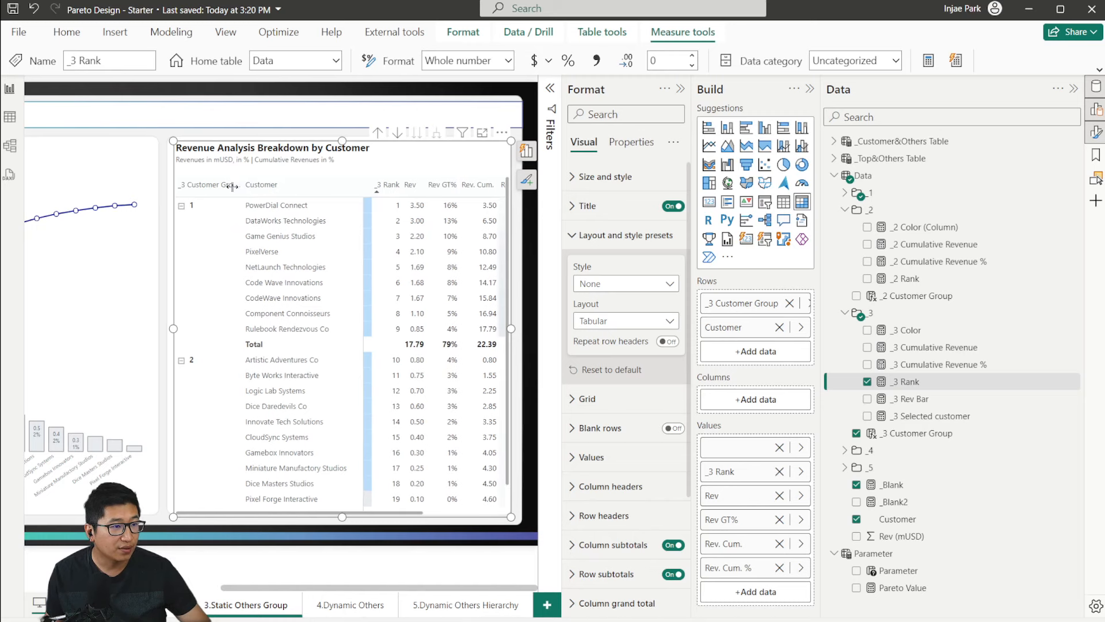
mouse_move(308, 186)
mouse_down()
mouse_move(249, 186)
mouse_move(290, 188)
mouse_up()
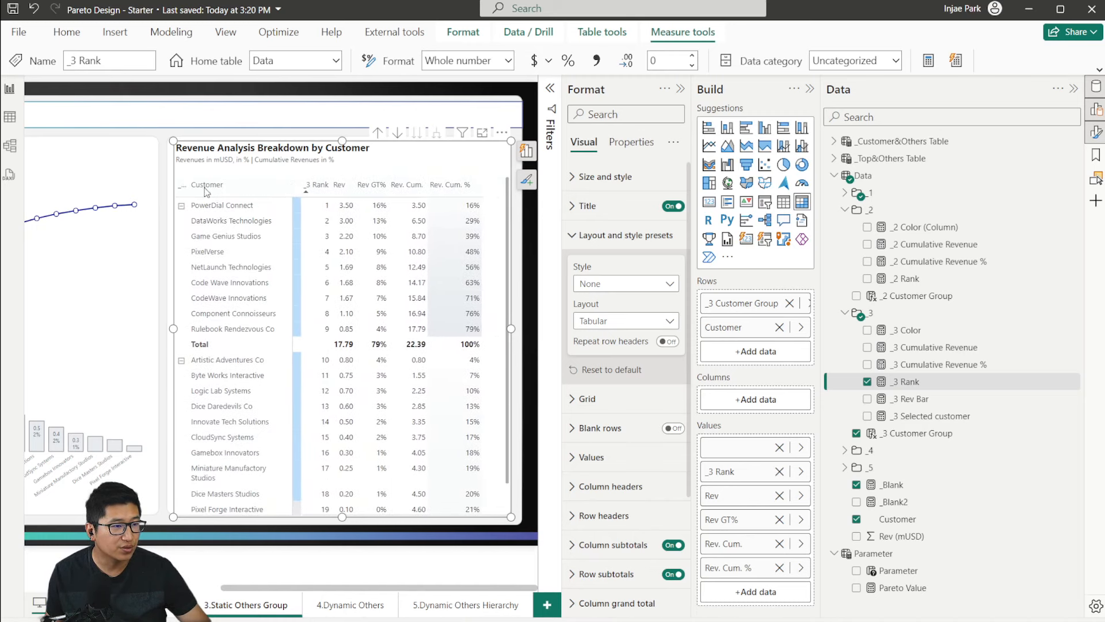
Step: Turn off text wrap for the matrix row headers and collapse the Customer column until it is hidden
click(602, 235)
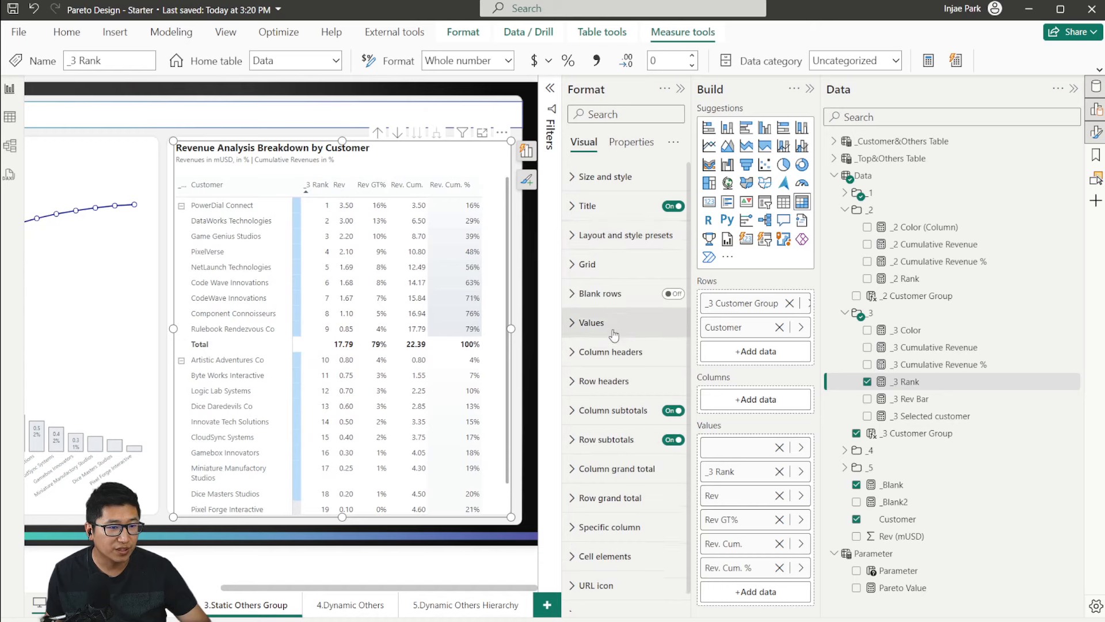
click(621, 377)
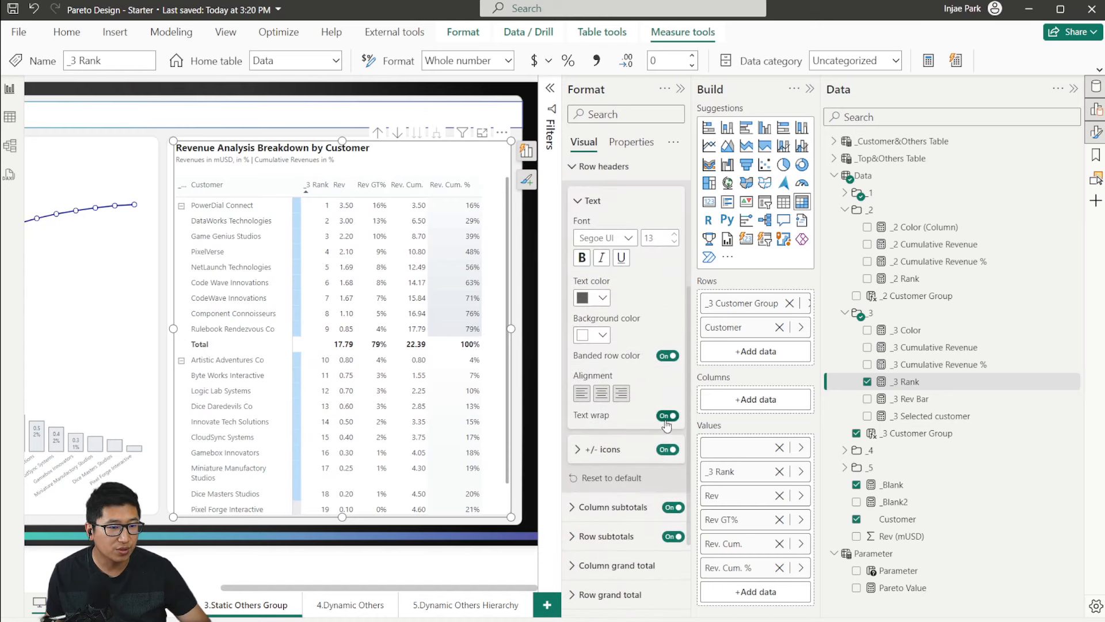
click(667, 416)
drag(293, 186, 189, 185)
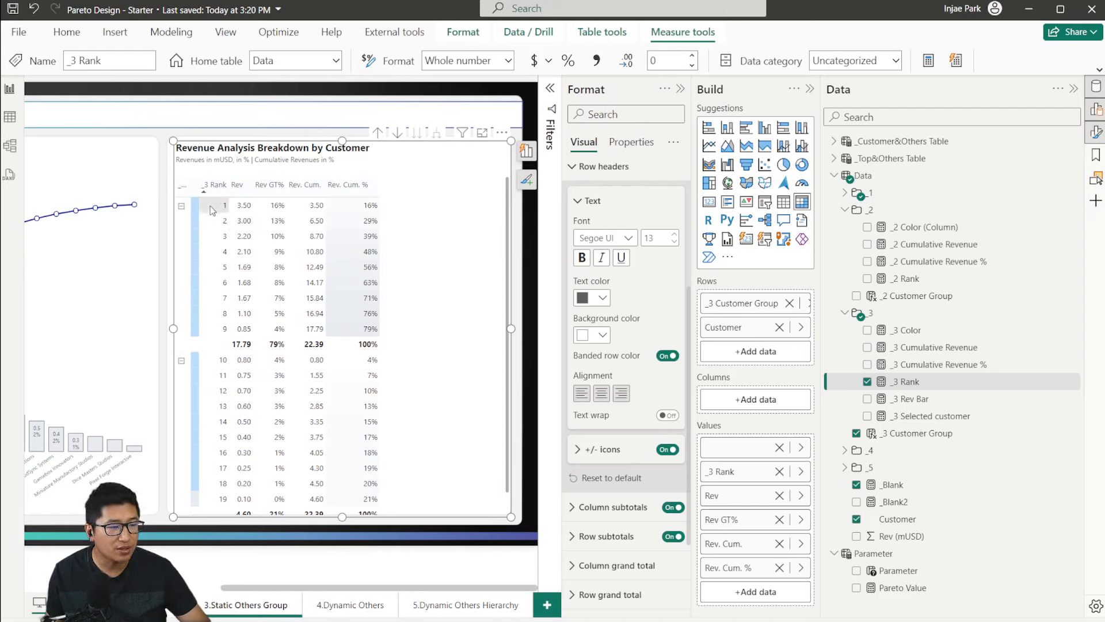
Step: Add the _3 Selected customer measure to the matrix values directly above _3 Rank
scroll(395, 321, down, 1)
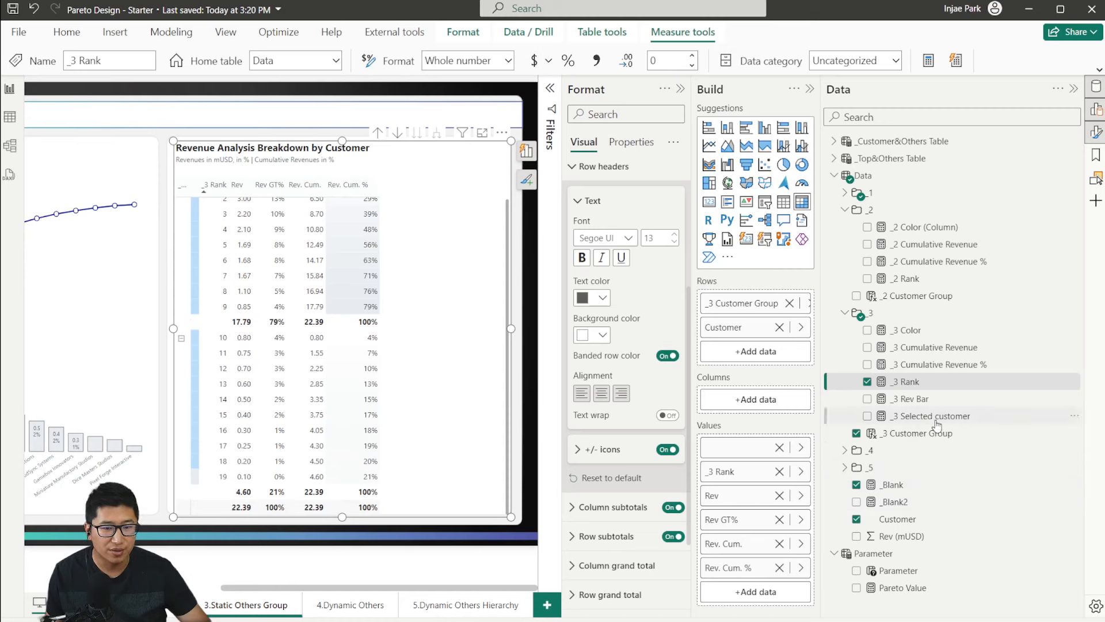
drag(935, 422, 741, 498)
scroll(271, 245, up, 1)
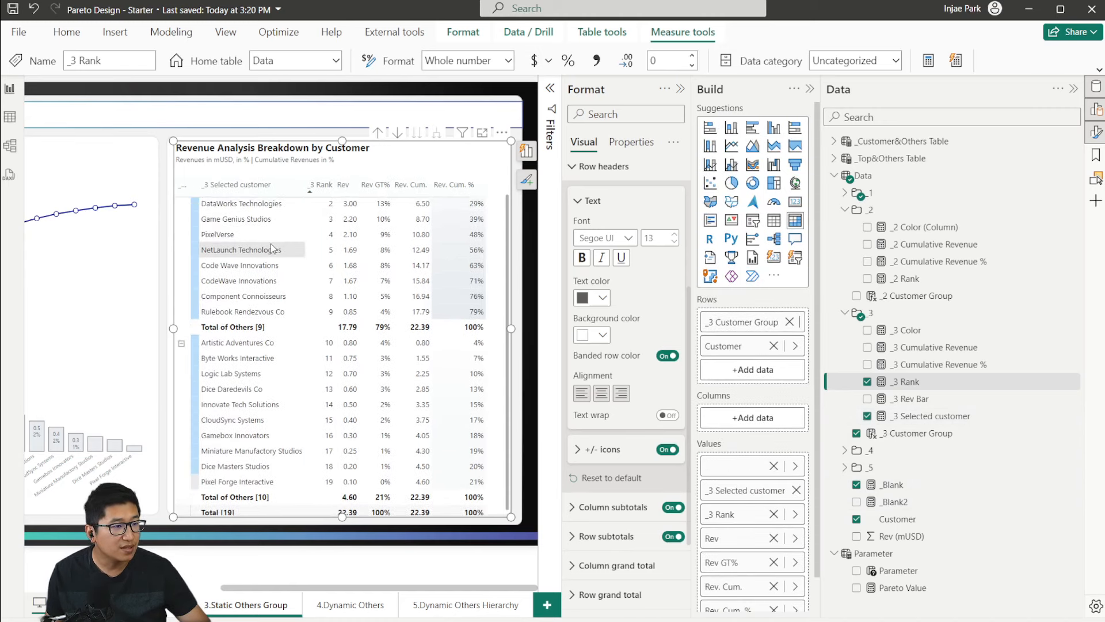
Step: Open the _3 Selected customer formula and put TRUE() and the Customer ISINSCOPE and SELECTEDVALUE arguments on separate indented lines
click(927, 415)
click(146, 106)
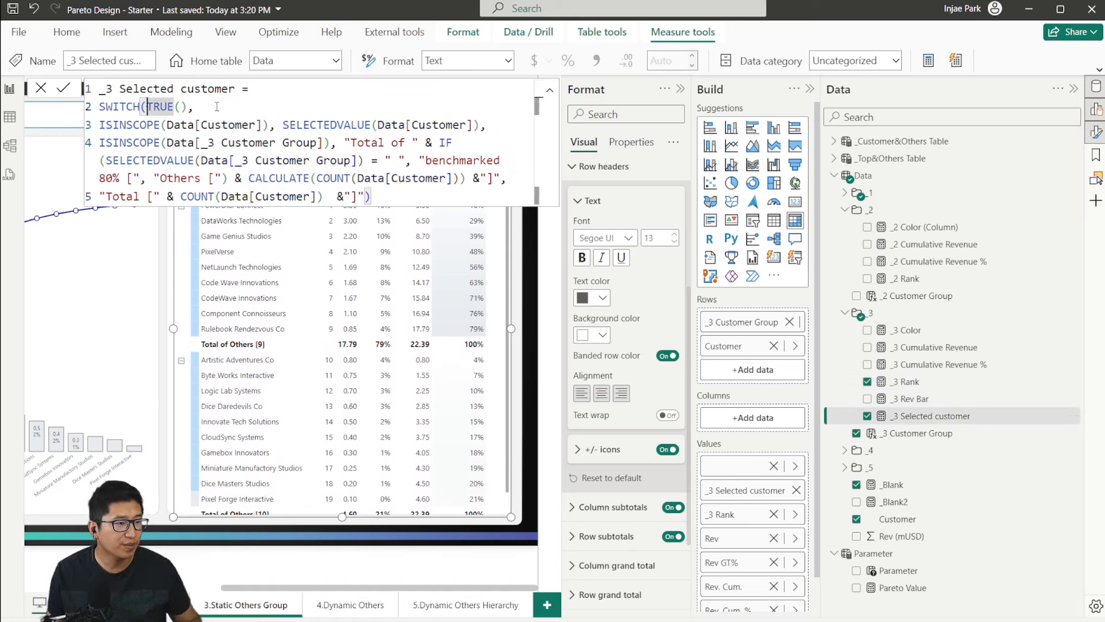
key(shift+Return)
click(108, 142)
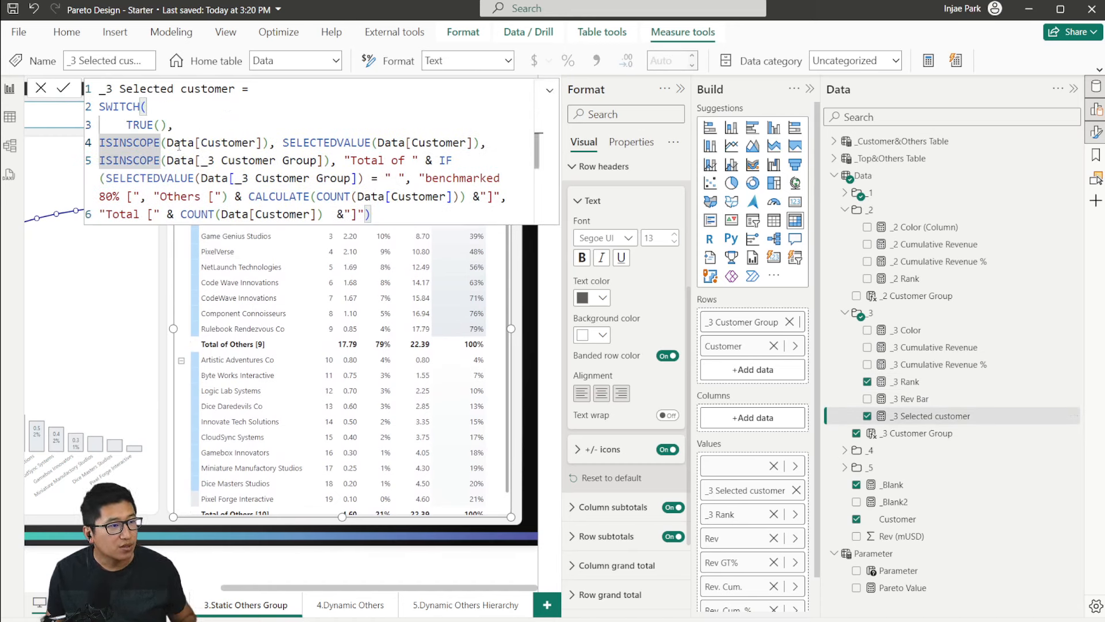
key(Tab)
click(310, 143)
key(shift+Return)
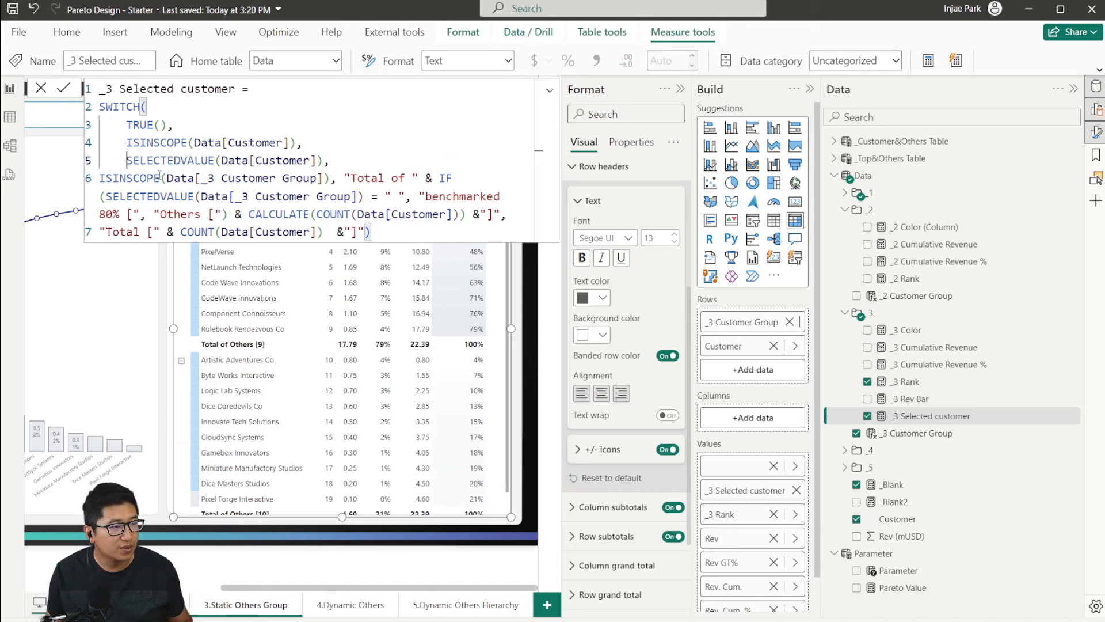
key(Tab)
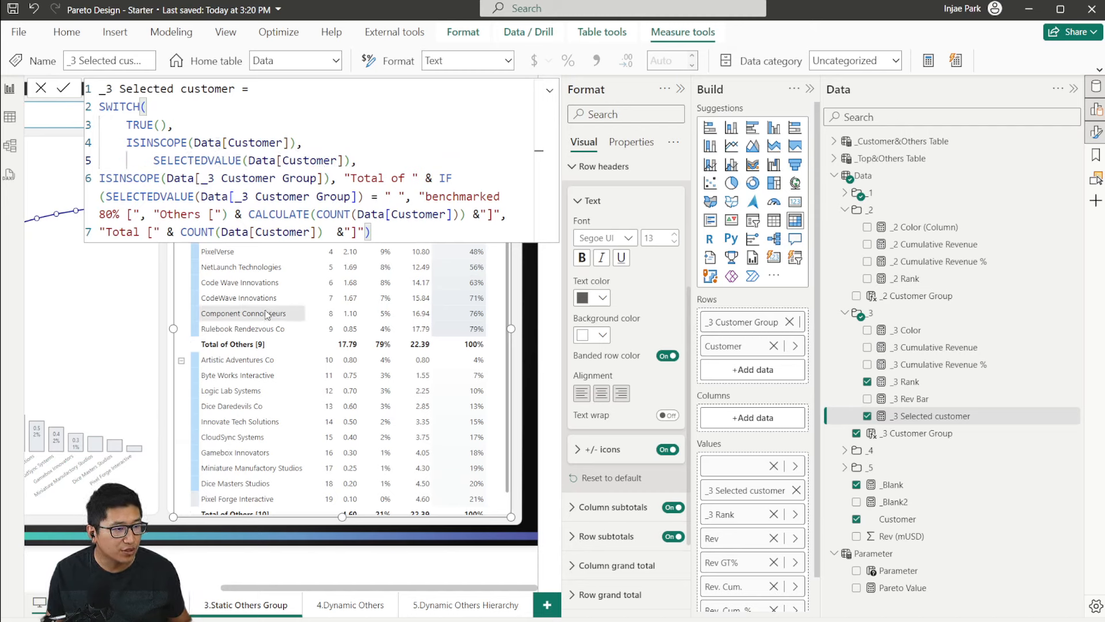
Step: Indent the _3 Customer Group ISINSCOPE condition, put its "Total of " result on its own deeper line, and indent the final "Total [" line
click(103, 181)
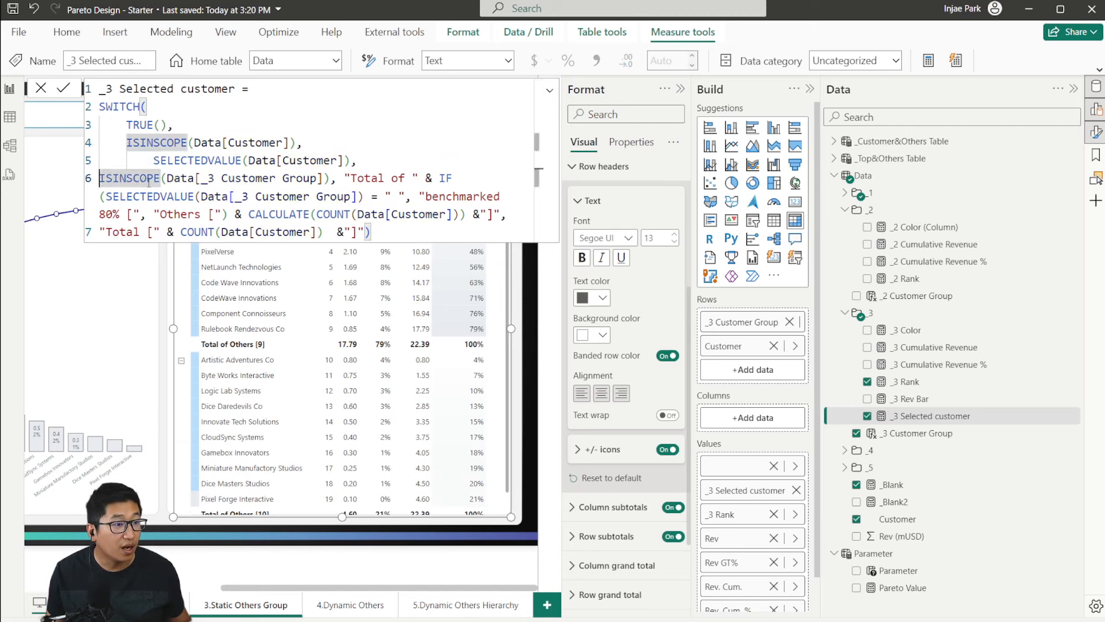
key(Tab)
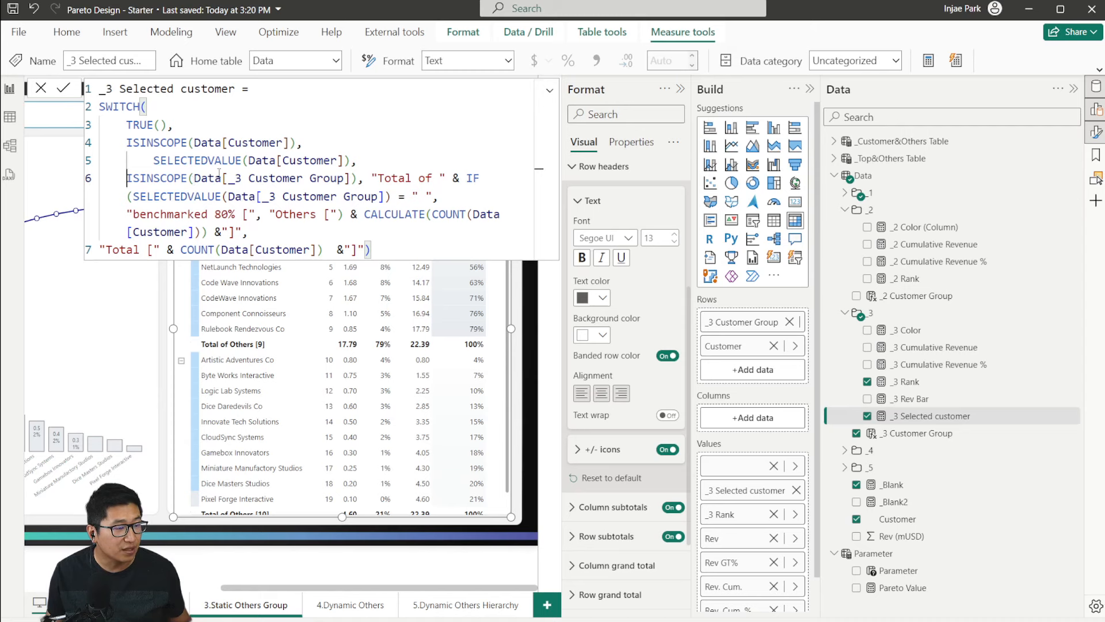
drag(195, 178, 325, 178)
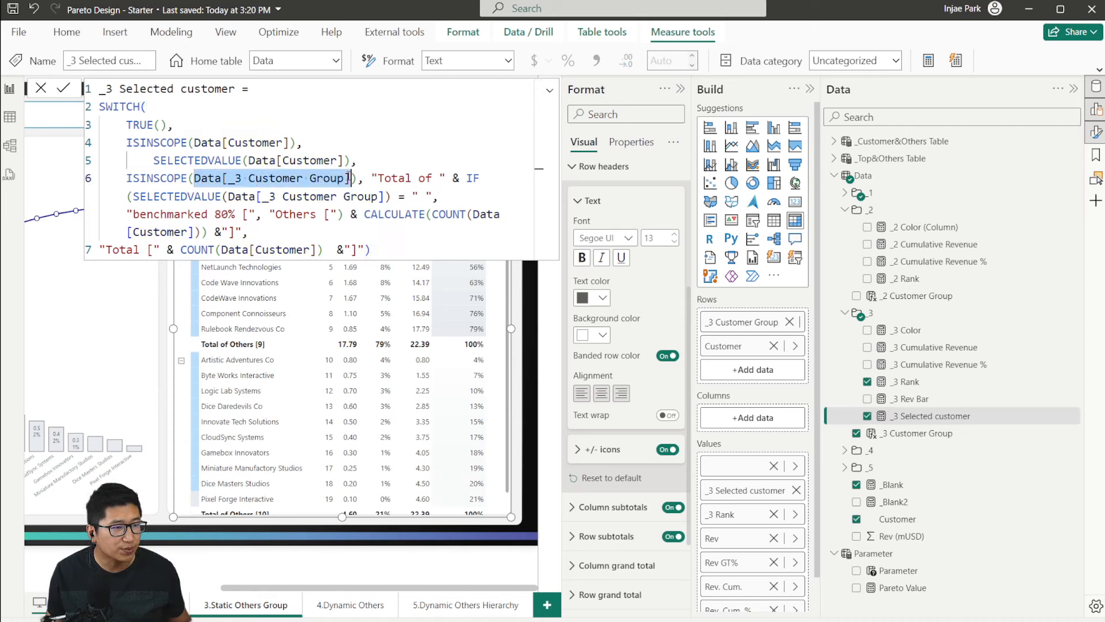
click(364, 178)
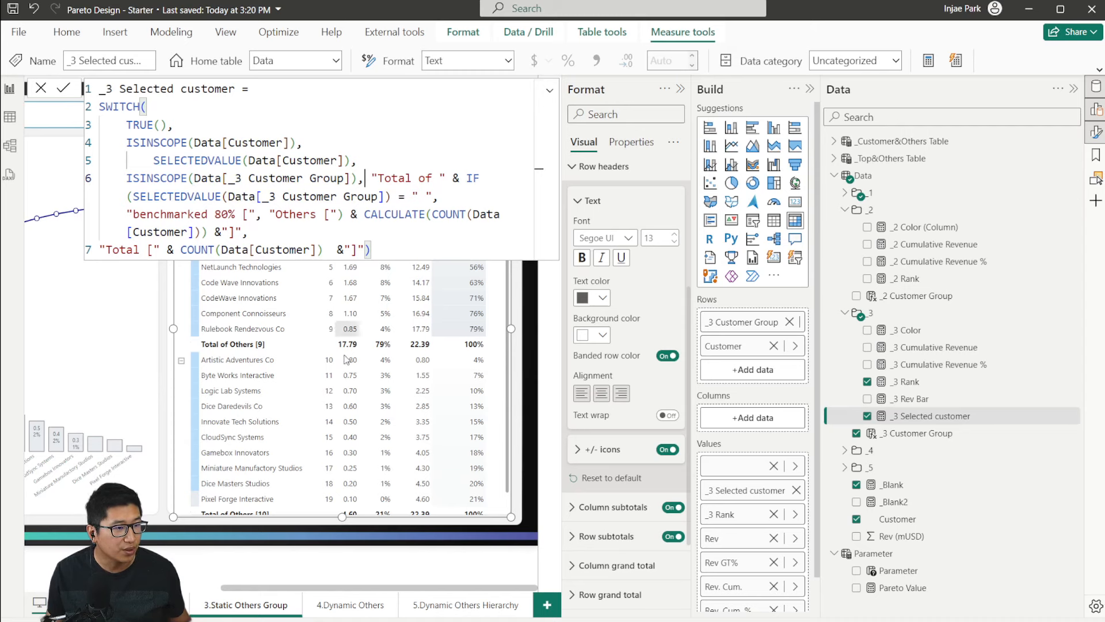
scroll(345, 360, down, 1)
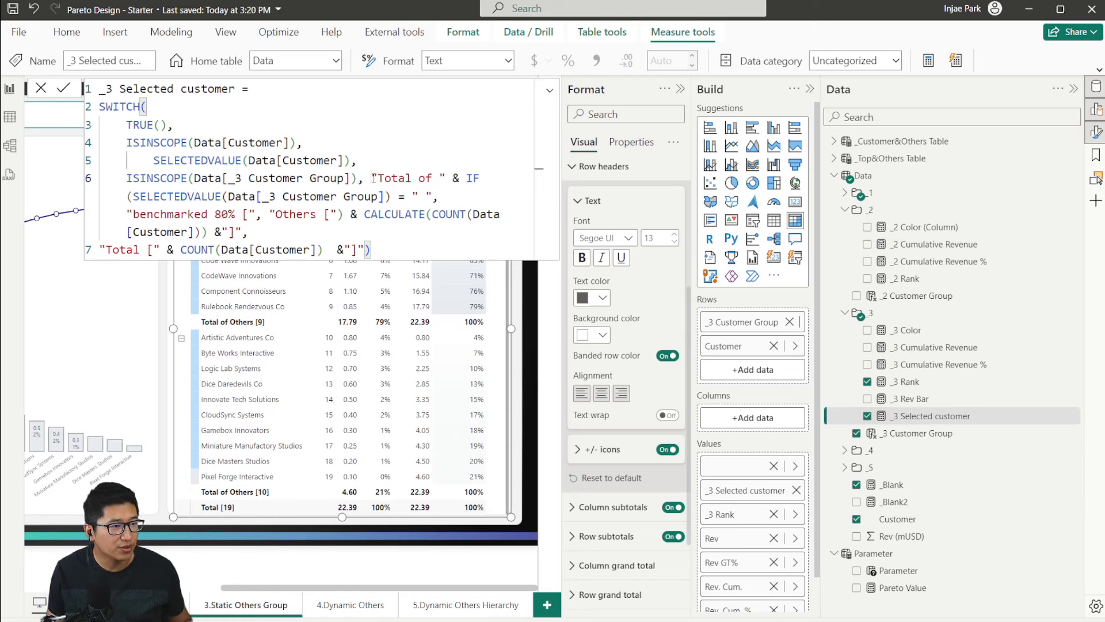
key(shift+Return)
key(Tab)
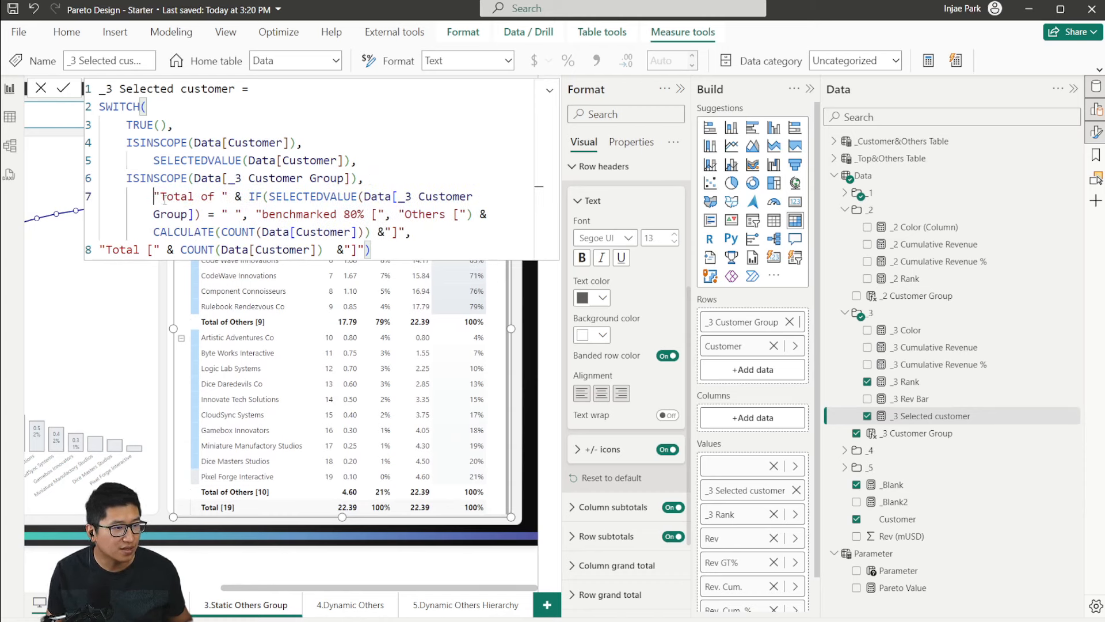
drag(155, 196, 411, 233)
click(412, 241)
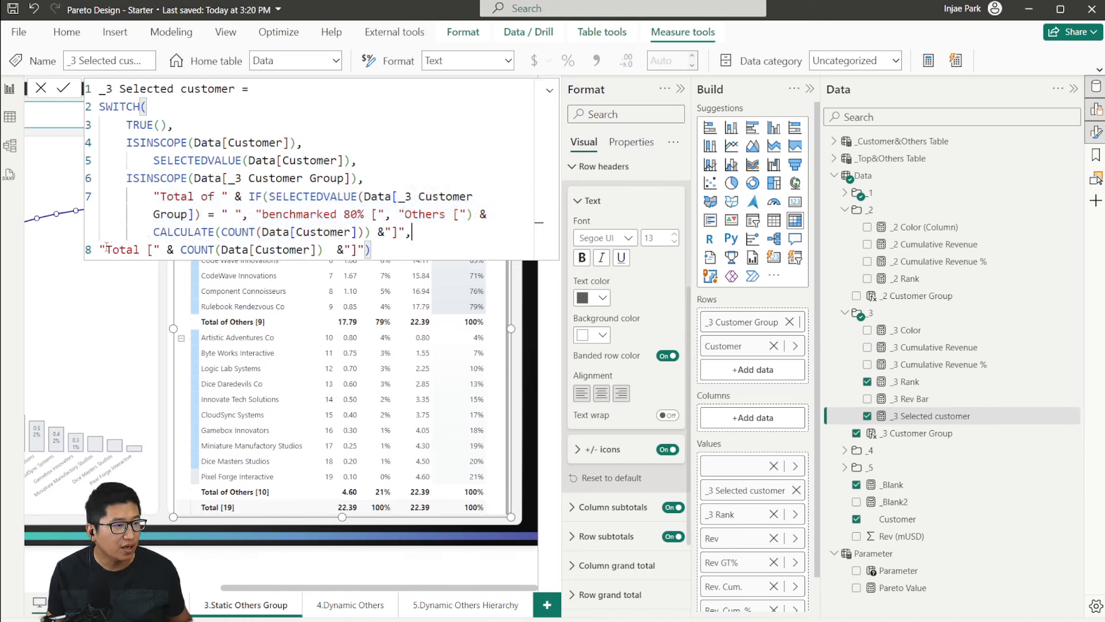
key(Tab)
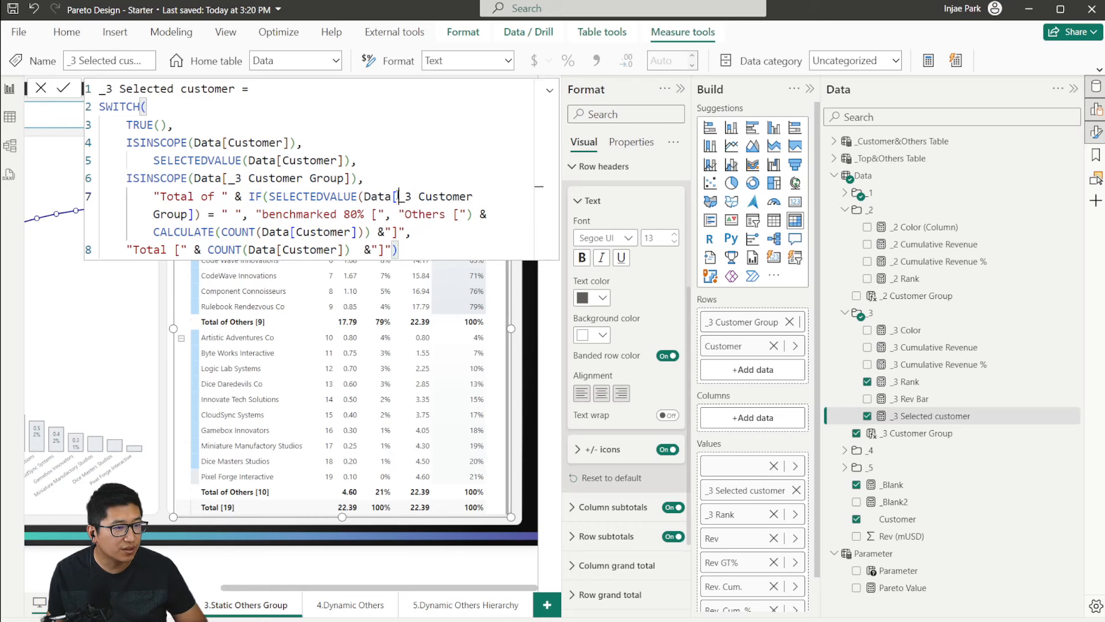
Step: Change the _3 Customer Group comparison value in the _3 Selected customer formula to "1", commit it and close the formula
drag(397, 197, 440, 197)
click(237, 213)
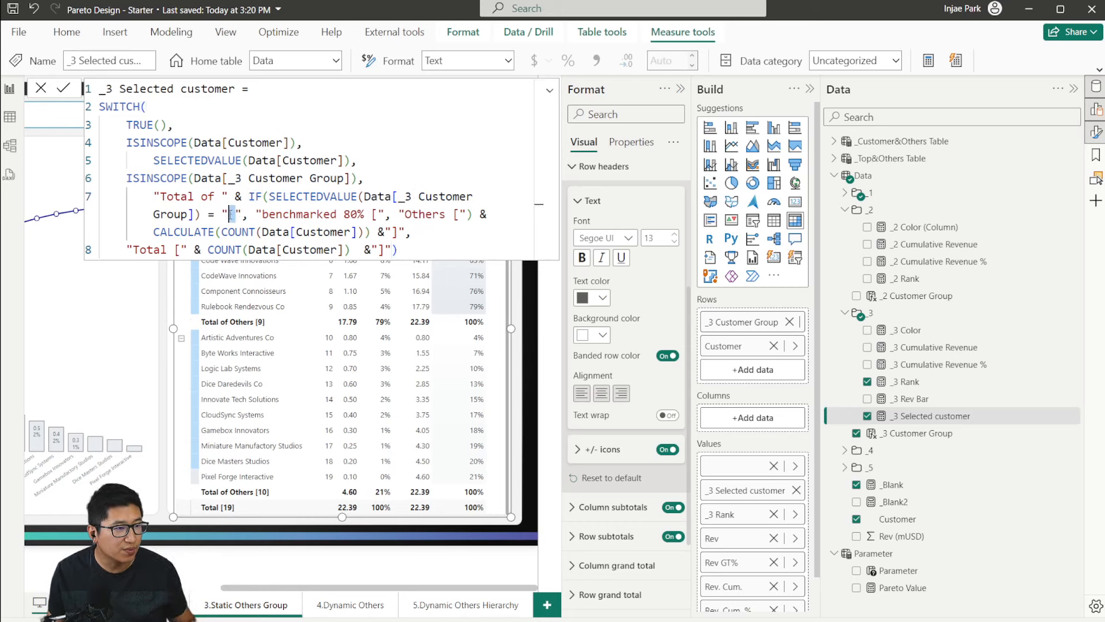
click(64, 88)
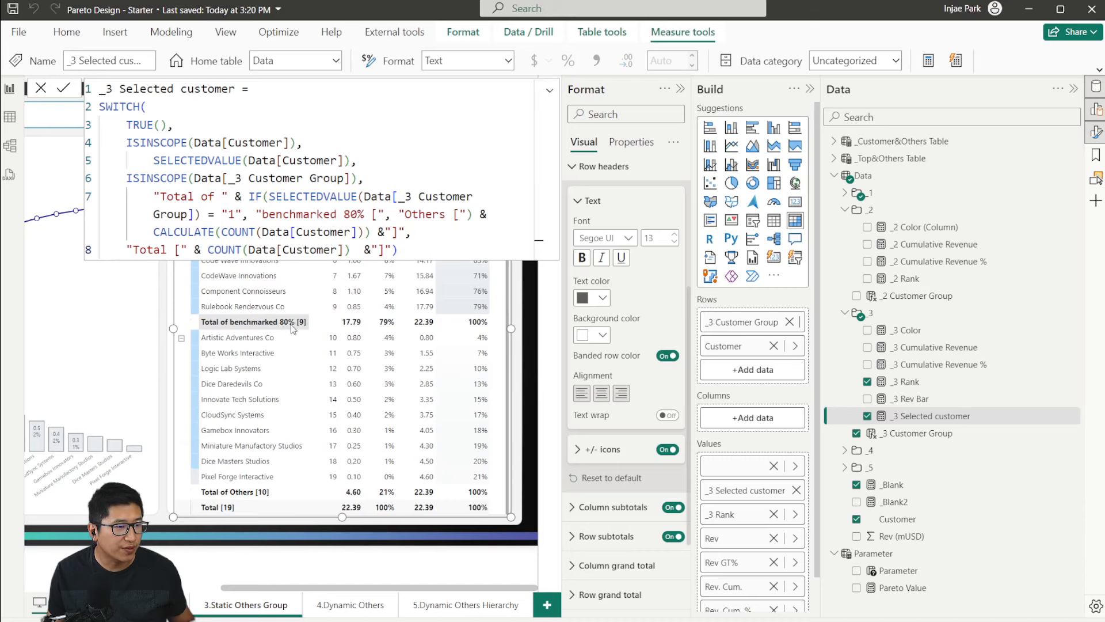
click(41, 88)
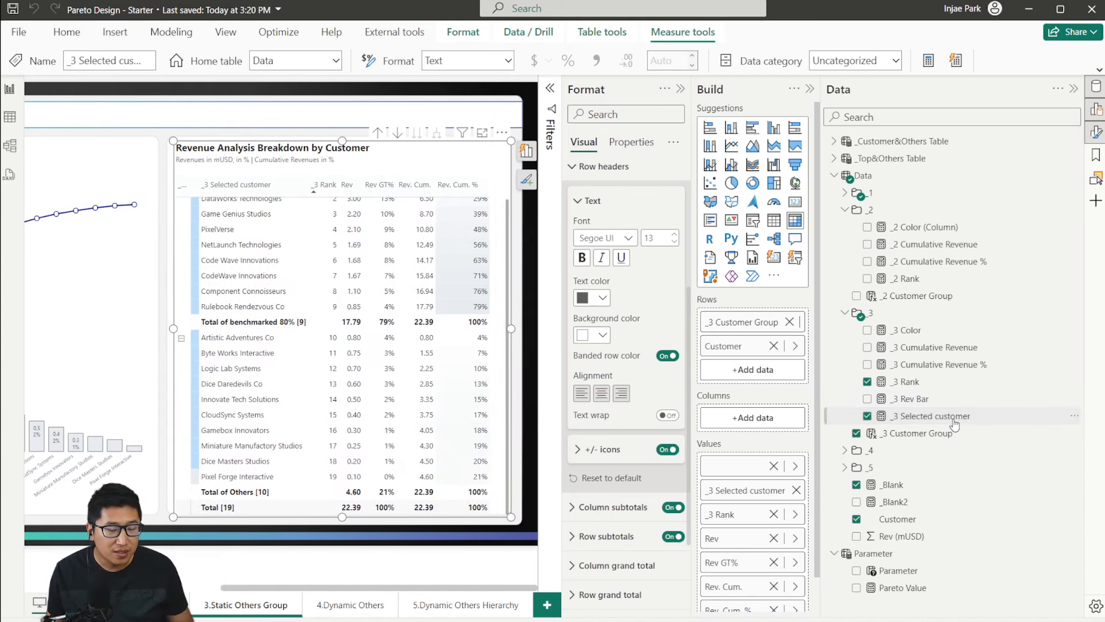
Step: Widen the collapsed Customer column so its labels can be compared with the _3 Selected customer labels
drag(190, 185, 290, 196)
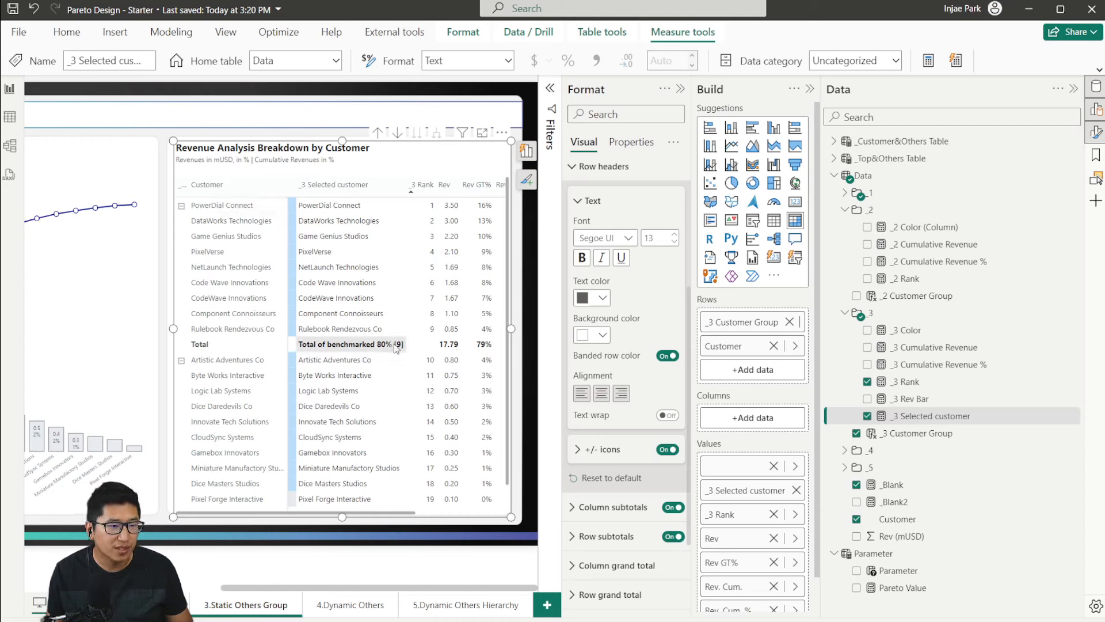
Step: Narrow the matrix's Customer column until its labels are hidden again and the _3 Selected customer labels stand beside the group column
drag(290, 184, 190, 184)
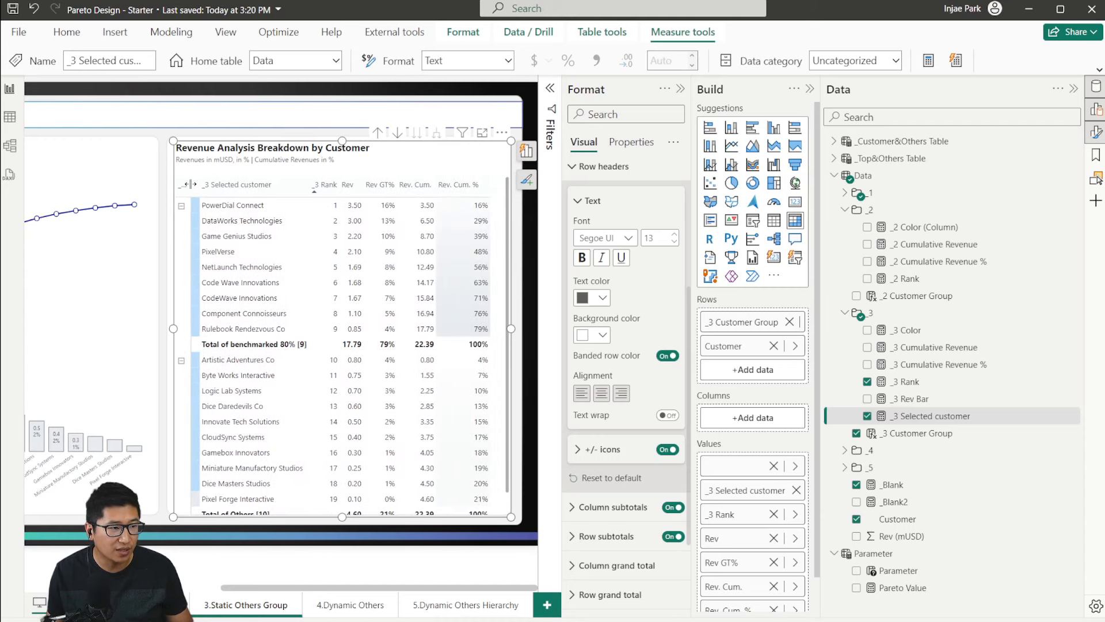
Step: Examine how the "Total of ", "benchmarked 80% [" and "Others [" parts of the _3 Selected customer formula form the matrix's total labels
click(913, 423)
drag(160, 196, 215, 196)
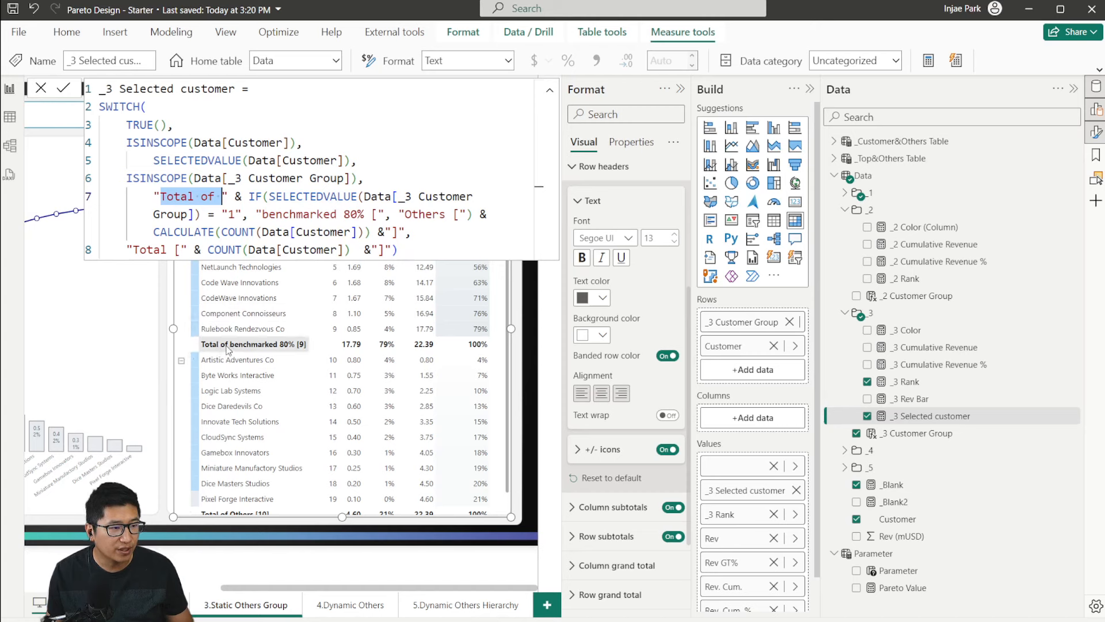
scroll(227, 349, down, 2)
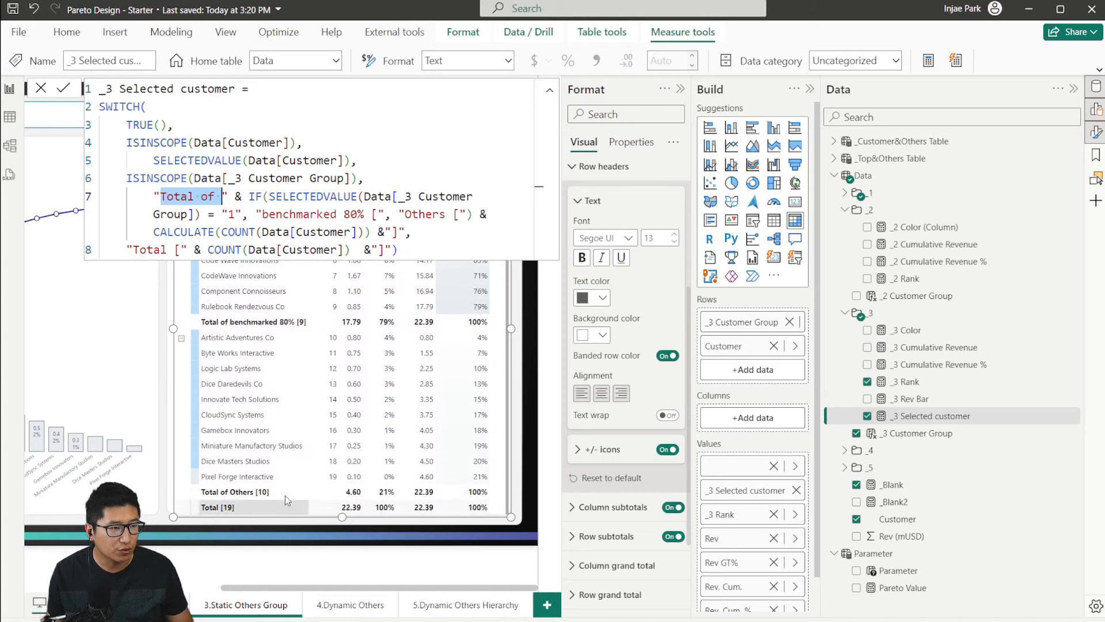
click(235, 197)
scroll(242, 319, up, 2)
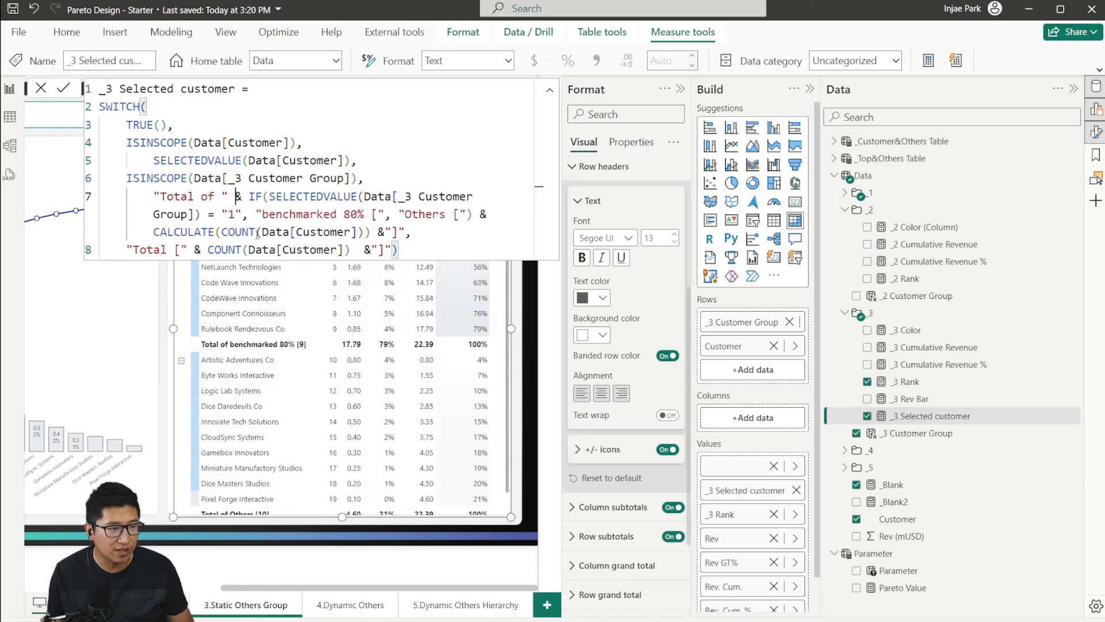
drag(263, 213, 482, 212)
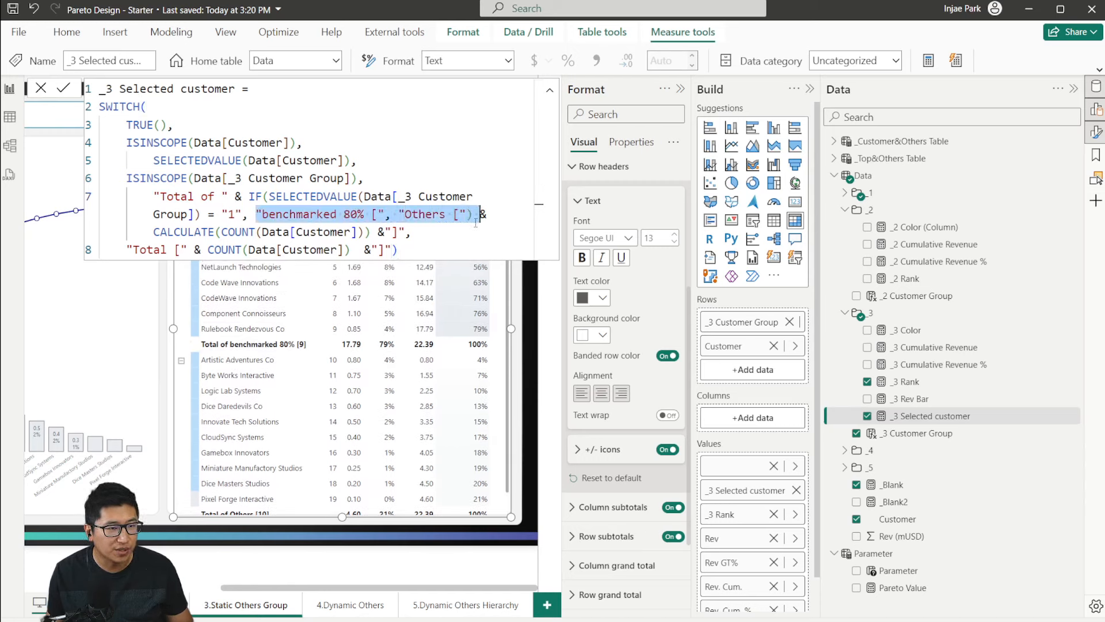
click(412, 231)
scroll(299, 357, down, 2)
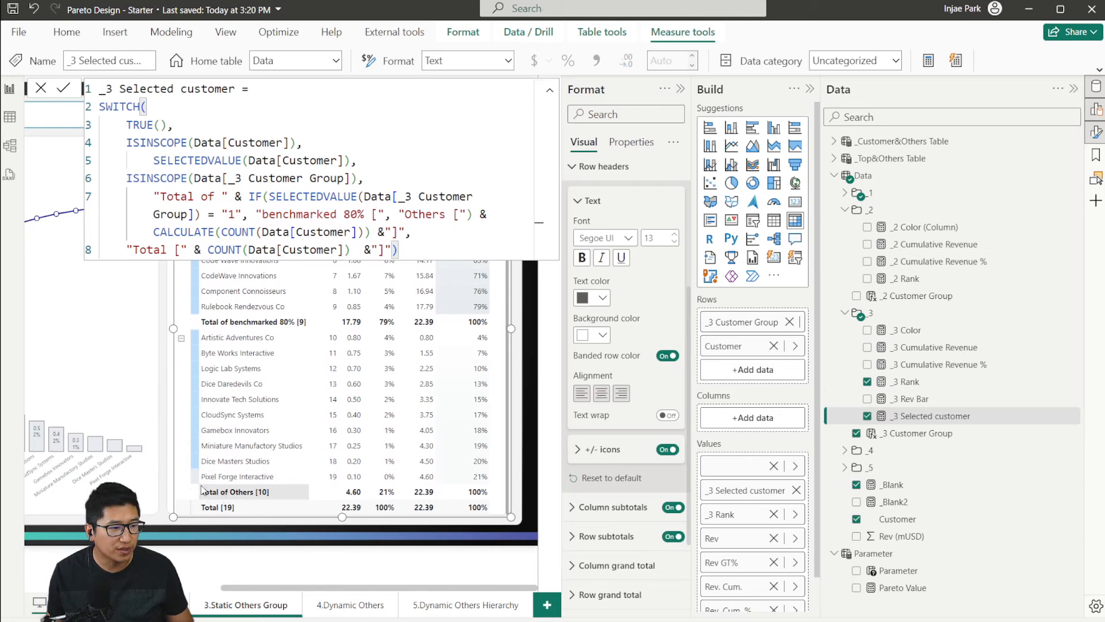
drag(399, 213, 466, 214)
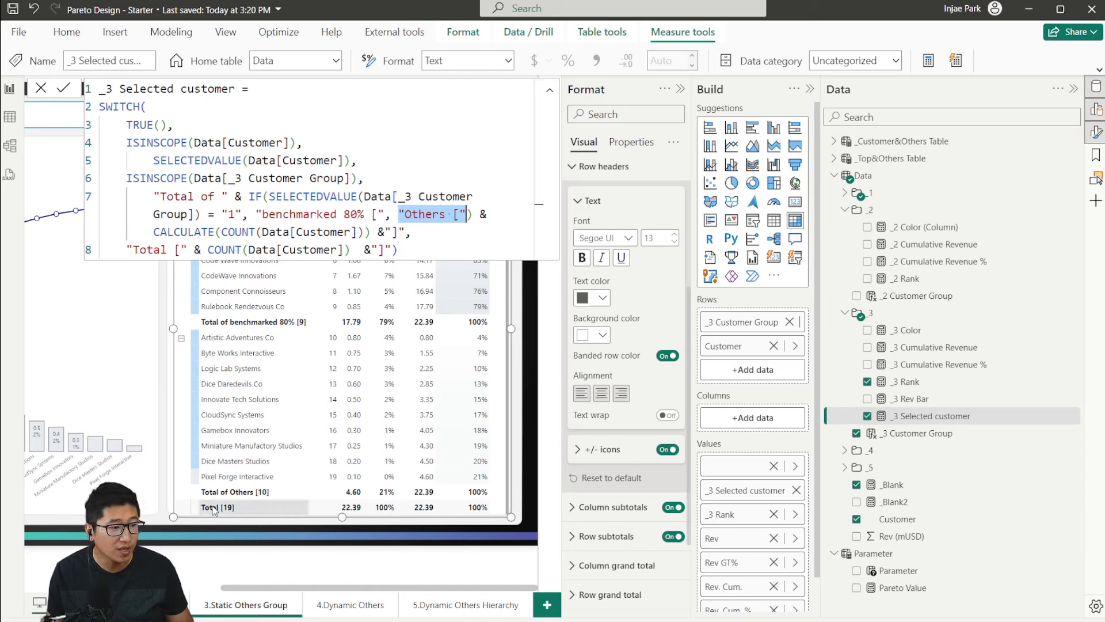
key(Escape)
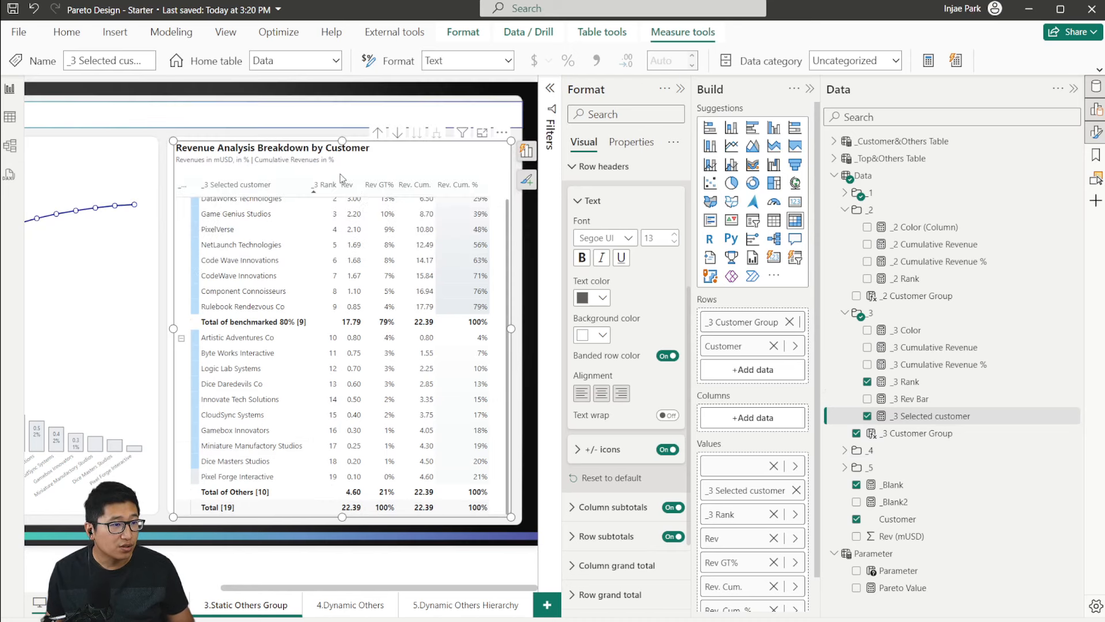
scroll(355, 279, up, 1)
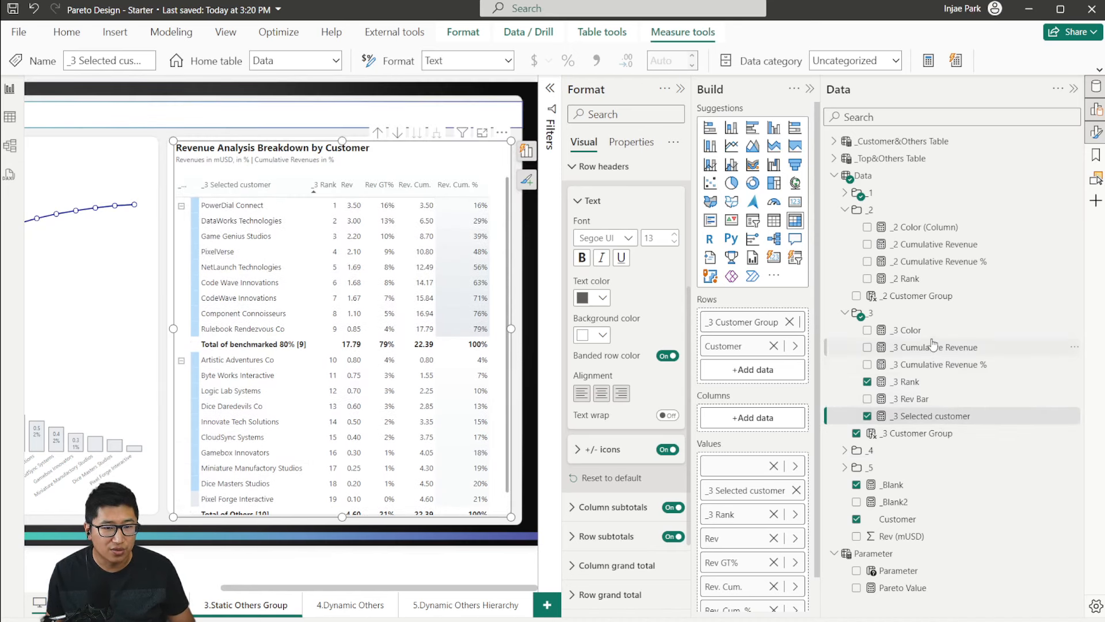
Step: Review the _3 Color formula and base the conditional formatting of the matrix's blank value column on the _3 Color measure
click(909, 330)
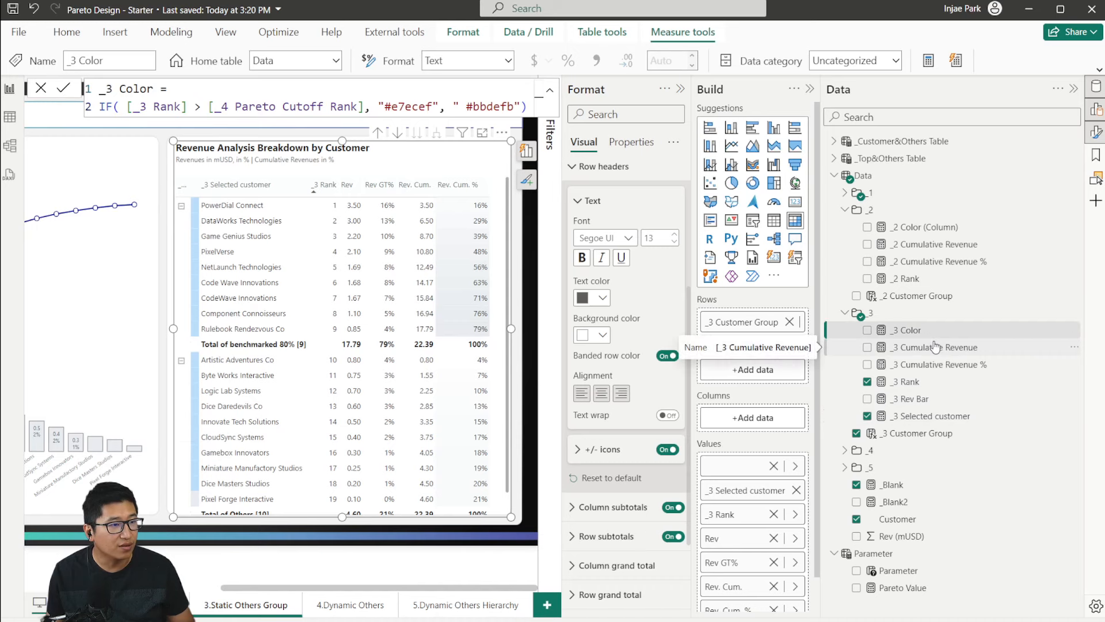
click(935, 347)
click(918, 332)
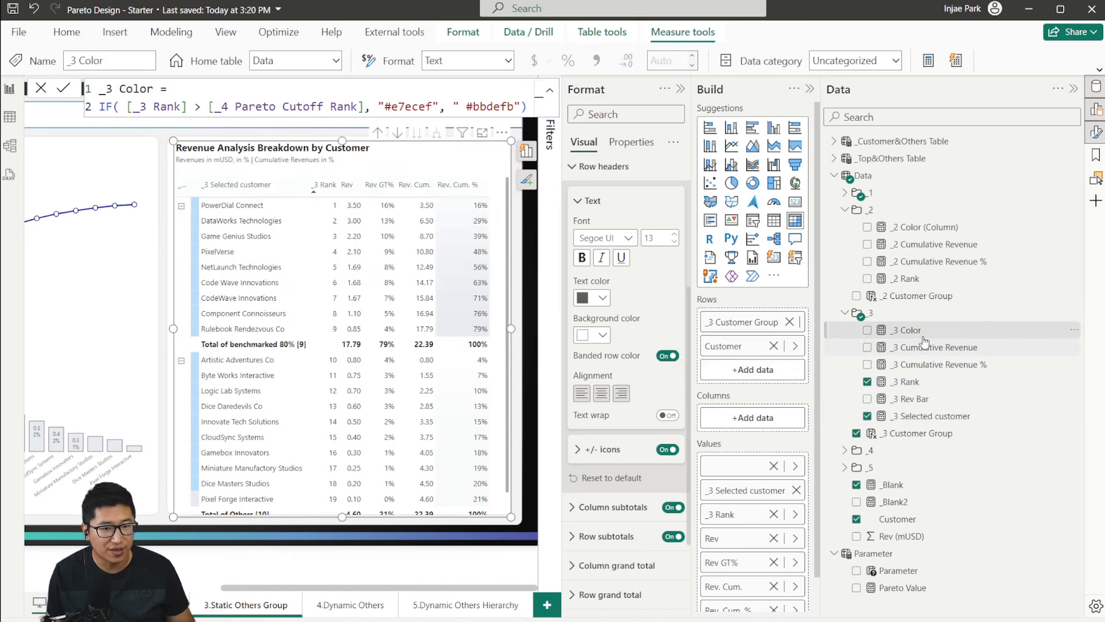
right_click(737, 466)
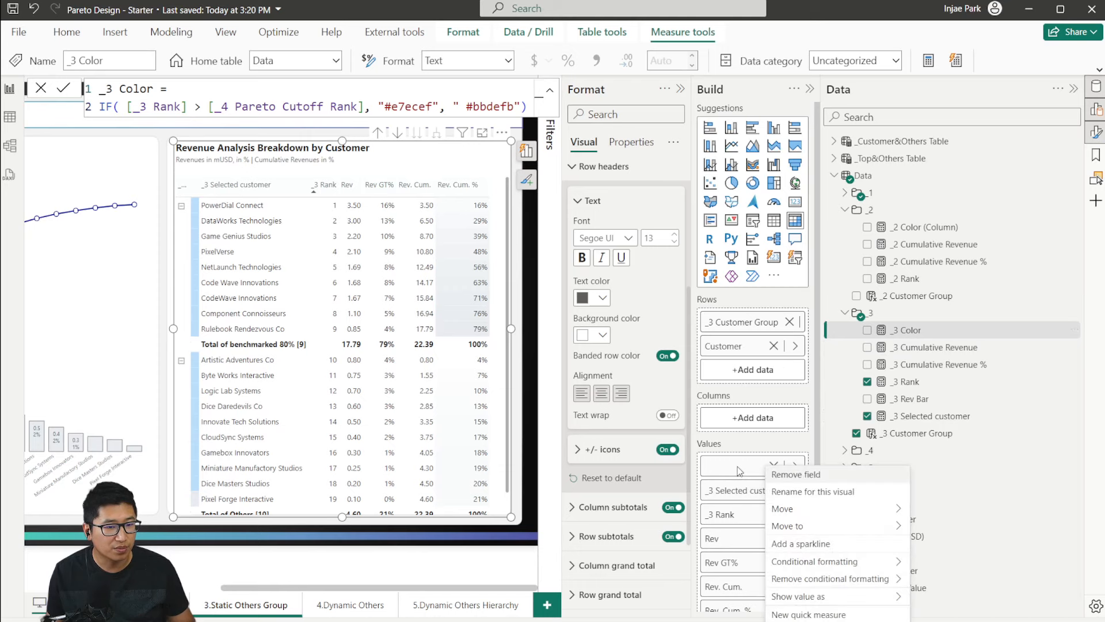
mouse_move(814, 562)
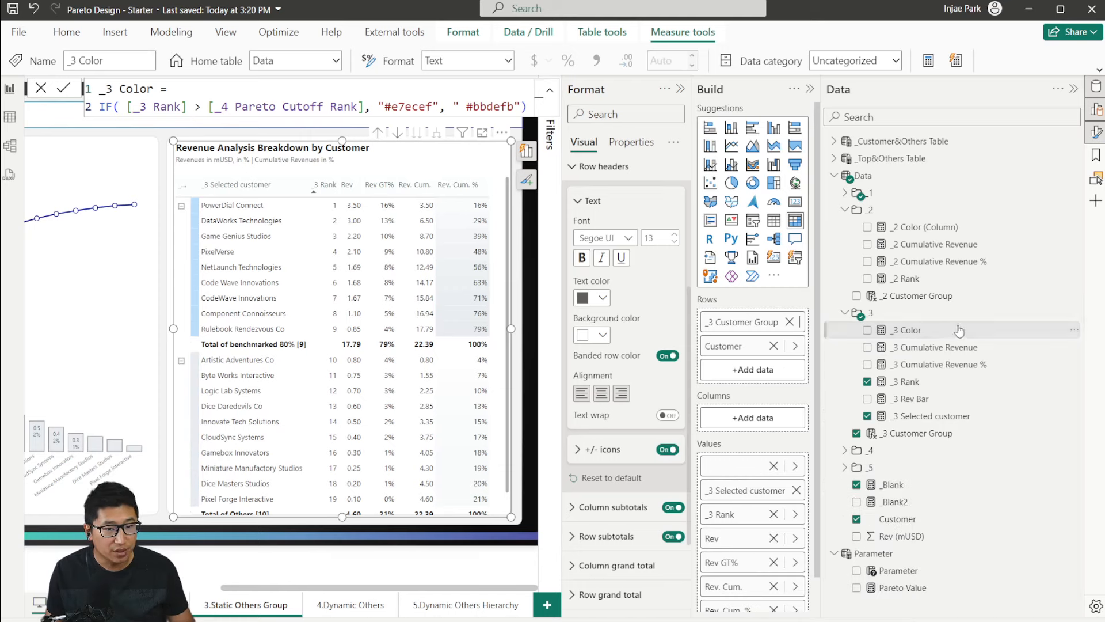
scroll(739, 495, down, 1)
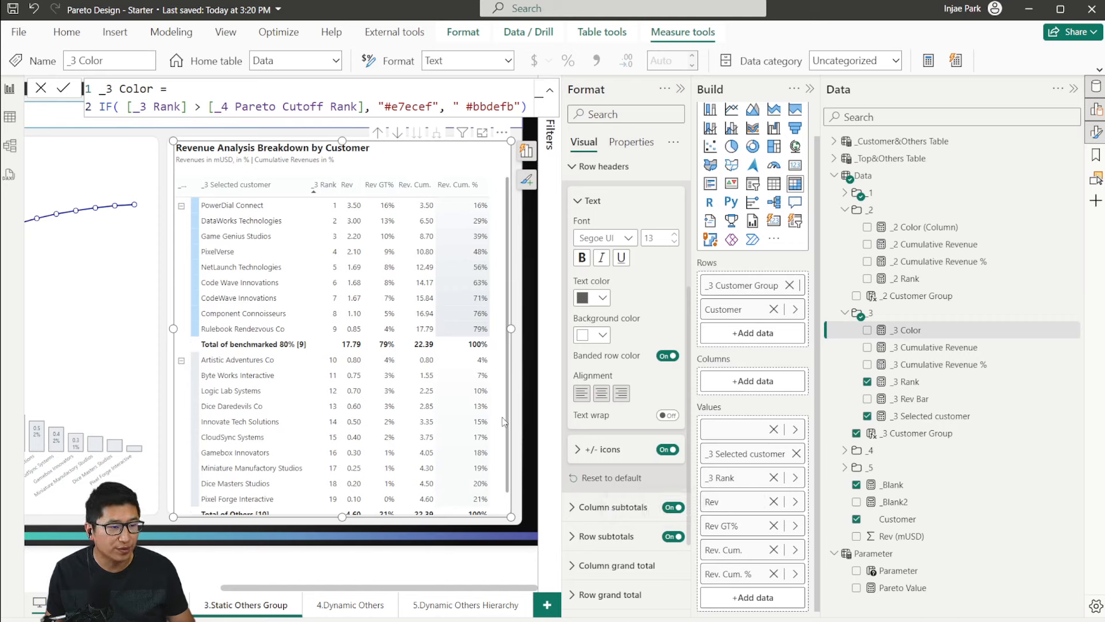
scroll(365, 321, down, 1)
scroll(353, 303, up, 1)
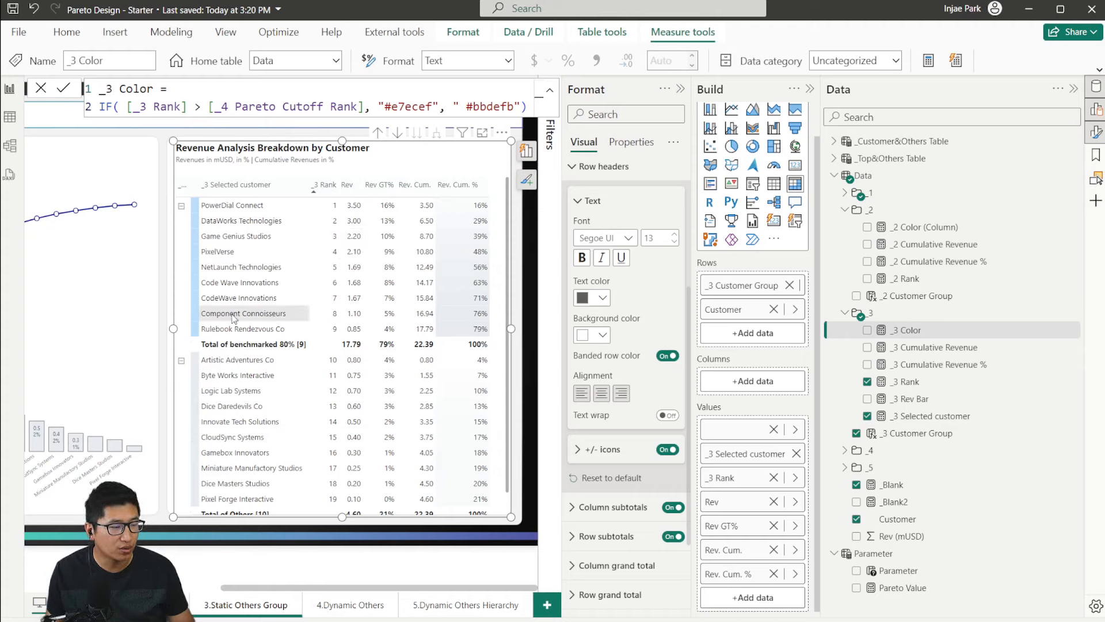
scroll(355, 368, down, 1)
scroll(354, 367, down, 1)
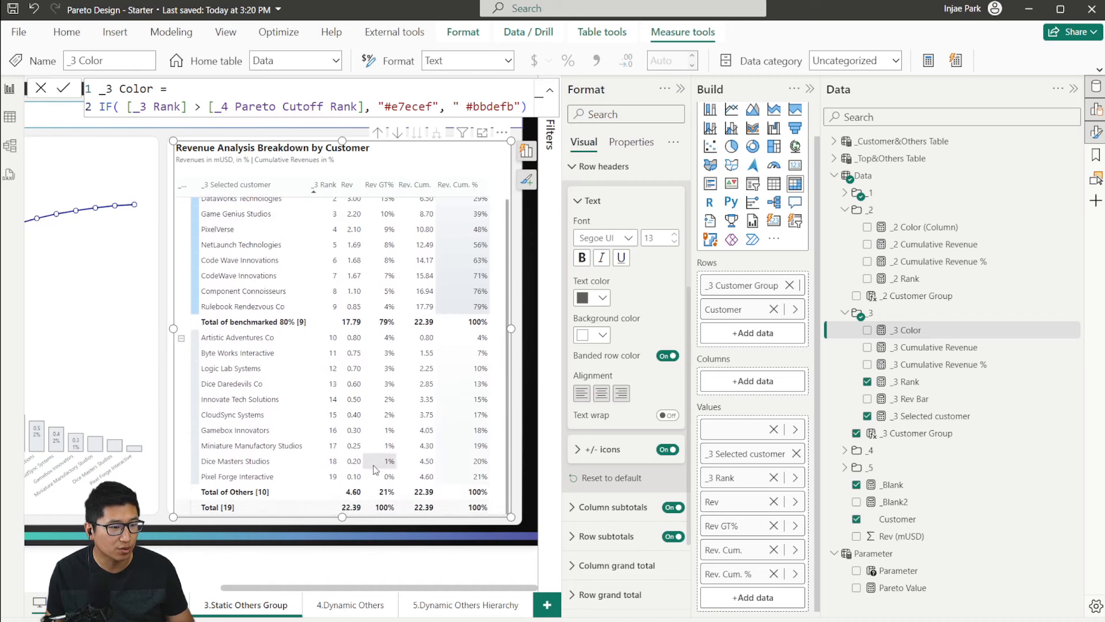
Step: Examine the _3 Cumulative Revenue formula and compare the matrix's Rev. Cum. and Rev. Cum. % customer values with their group totals
click(950, 349)
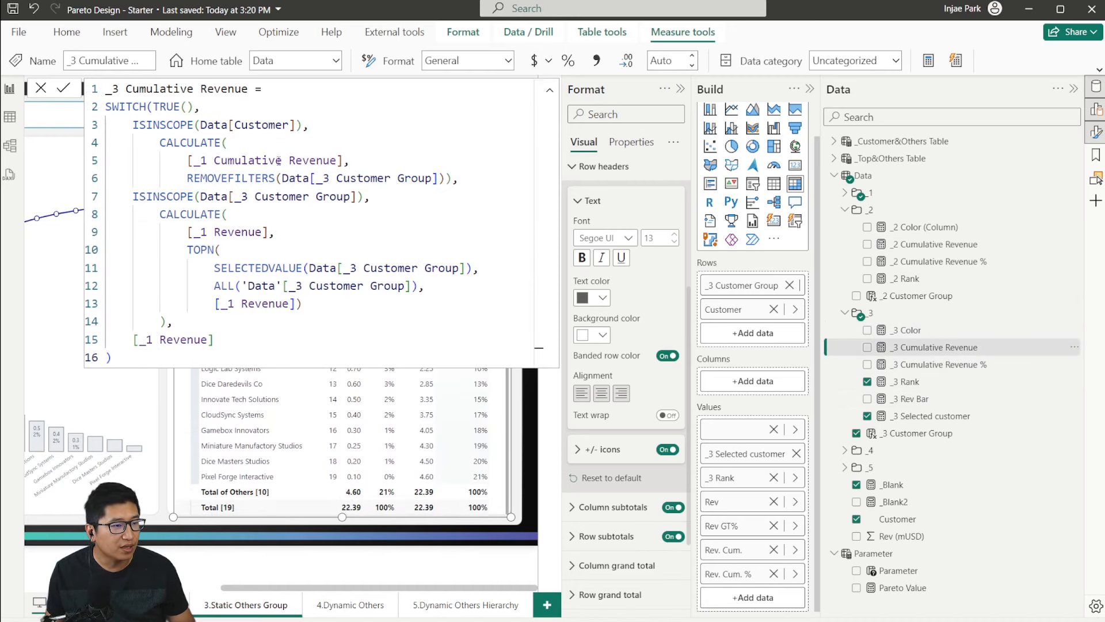
click(39, 92)
scroll(189, 190, up, 2)
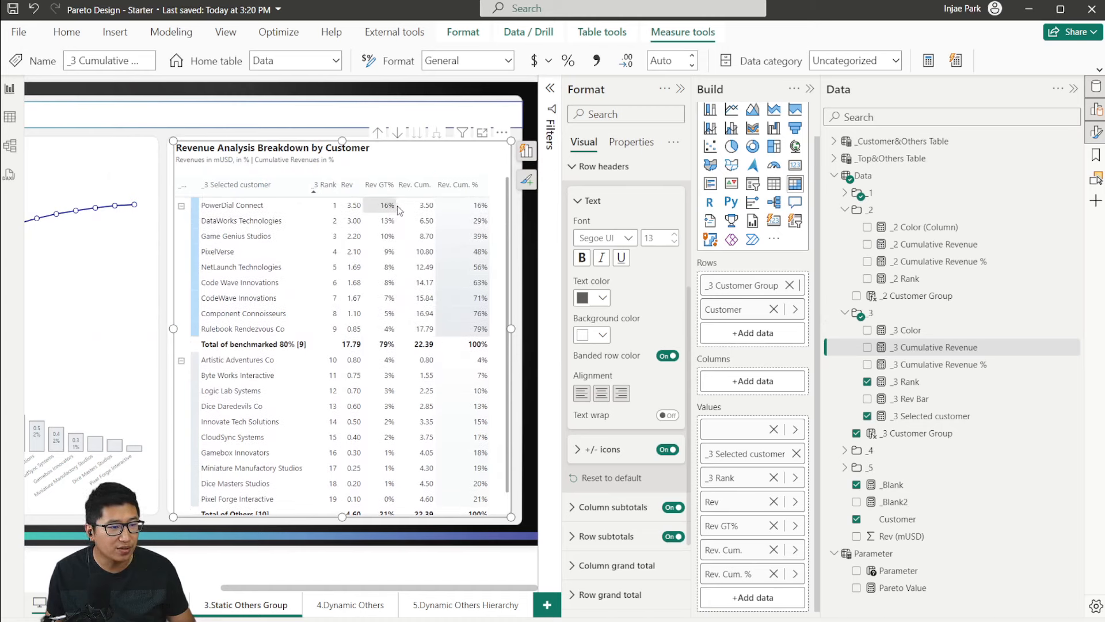
scroll(415, 329, down, 1)
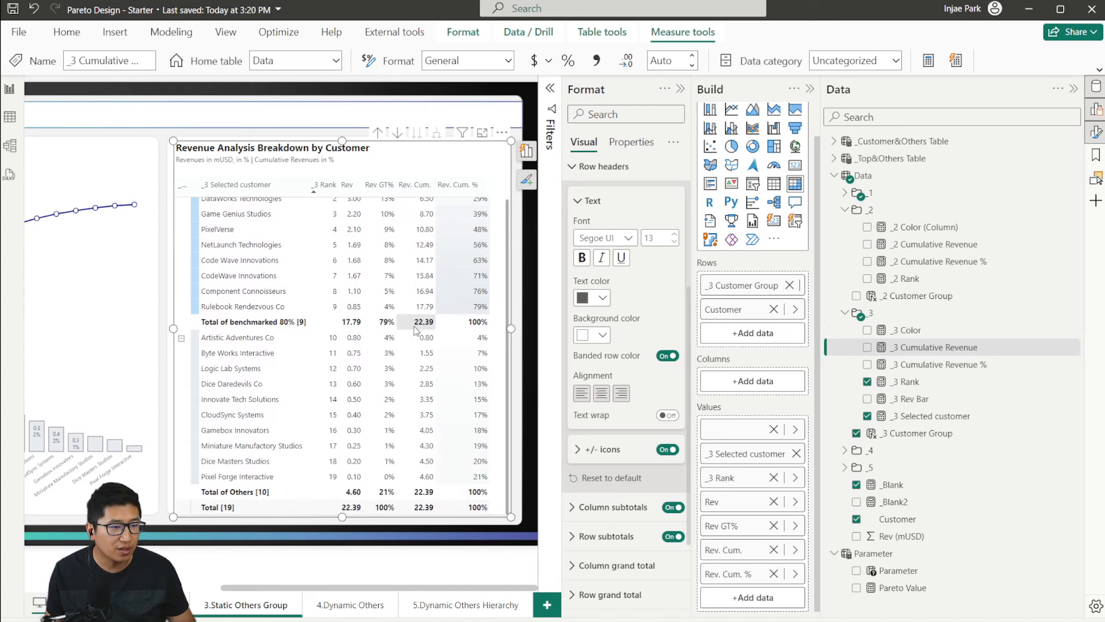
scroll(424, 321, up, 1)
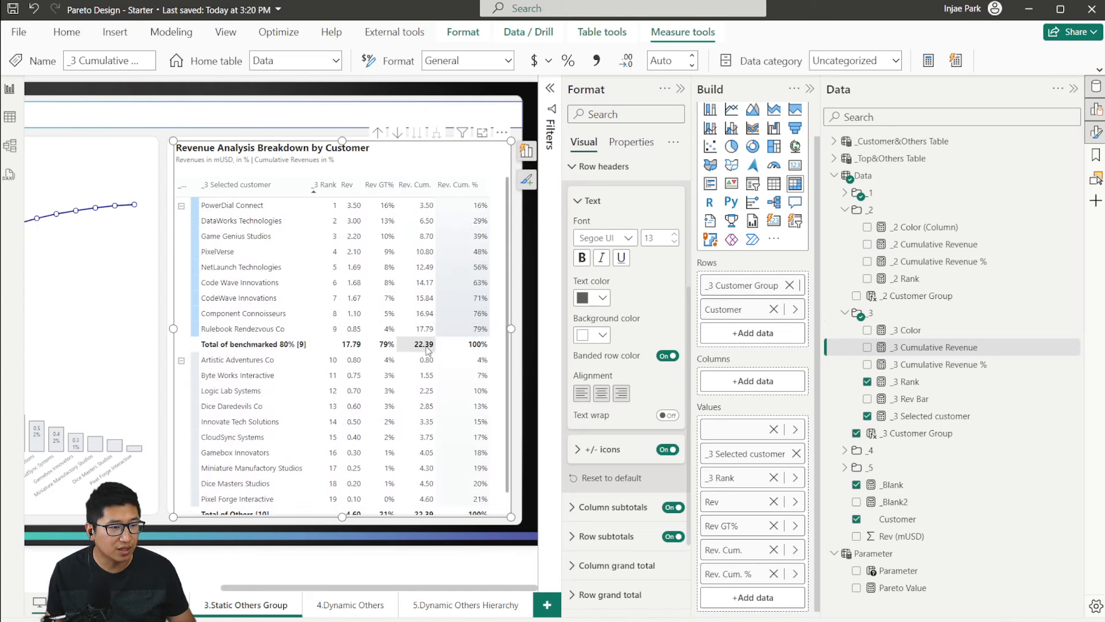
click(921, 346)
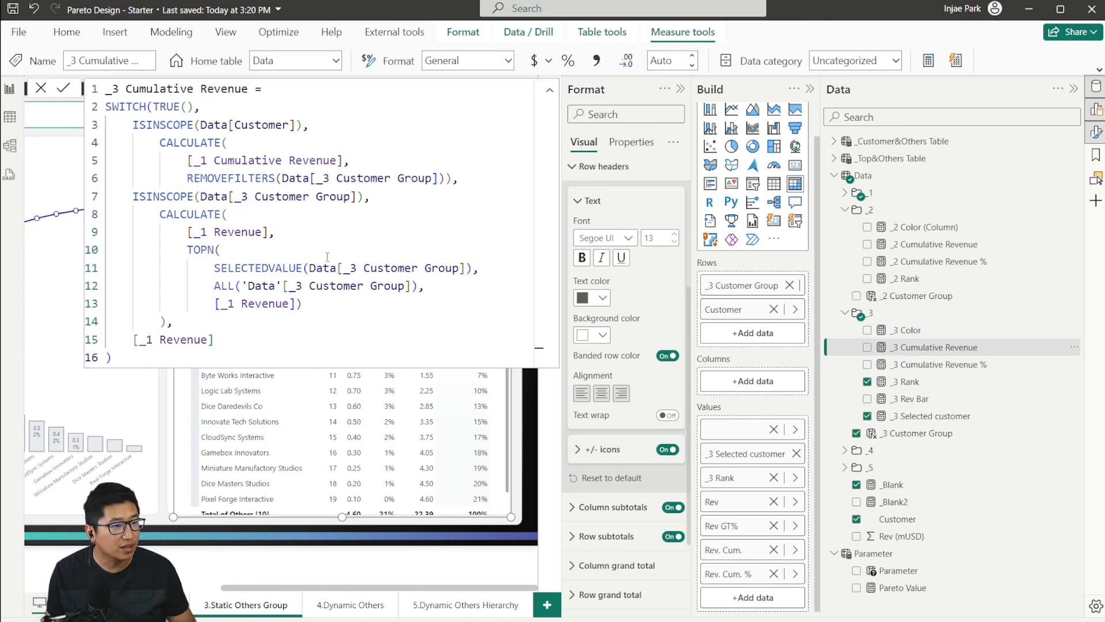
click(41, 88)
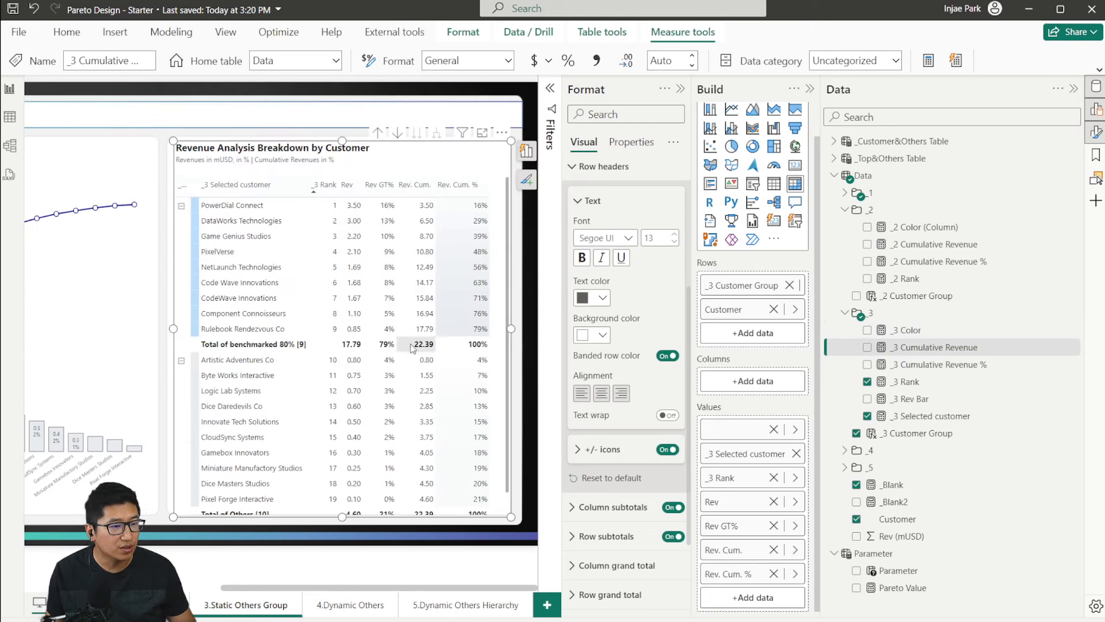
scroll(423, 349, down, 1)
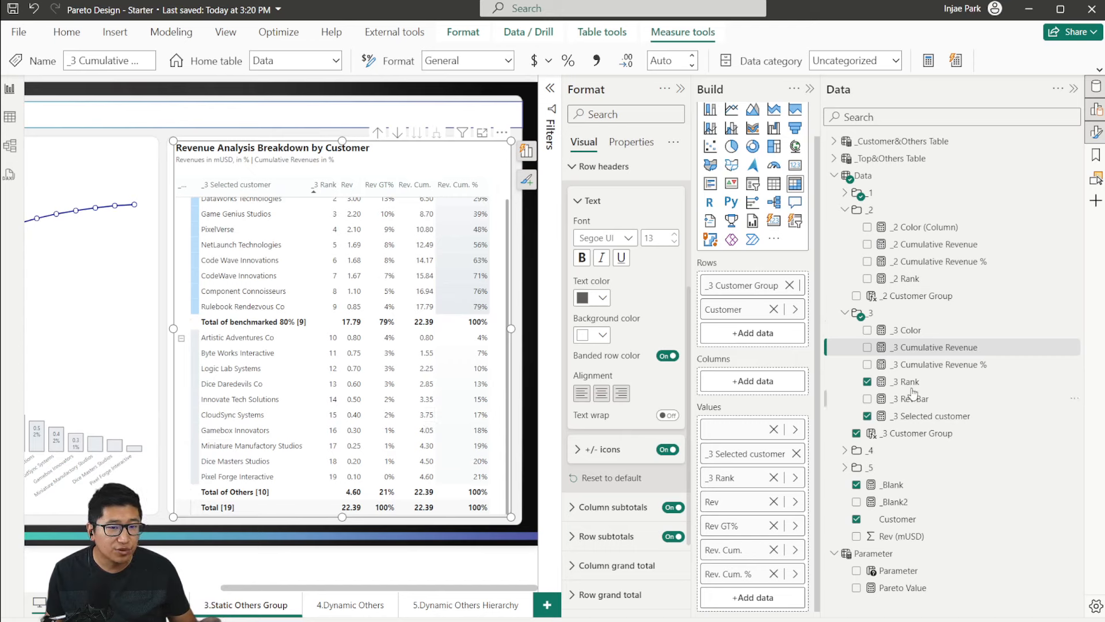
scroll(443, 405, up, 1)
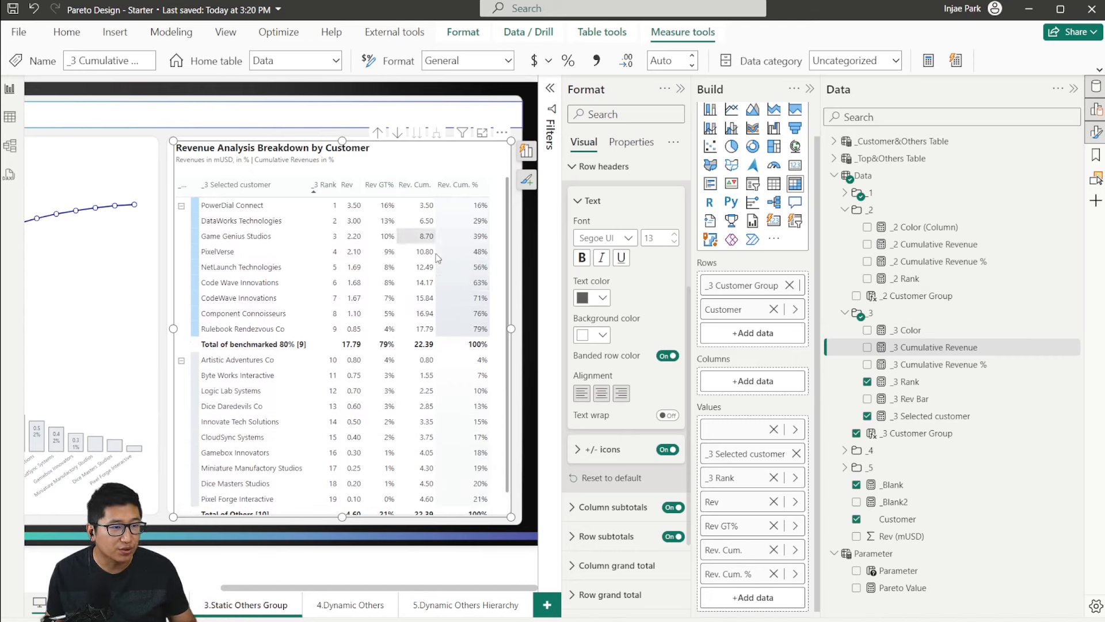
scroll(429, 435, down, 1)
scroll(475, 273, up, 1)
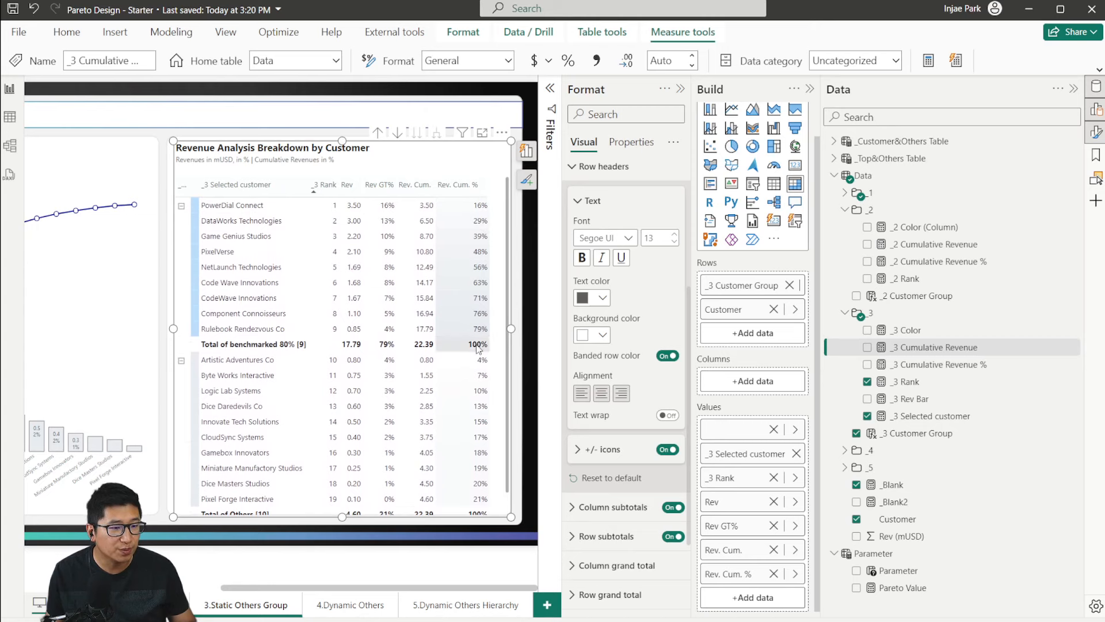
scroll(461, 345, down, 1)
scroll(449, 368, up, 1)
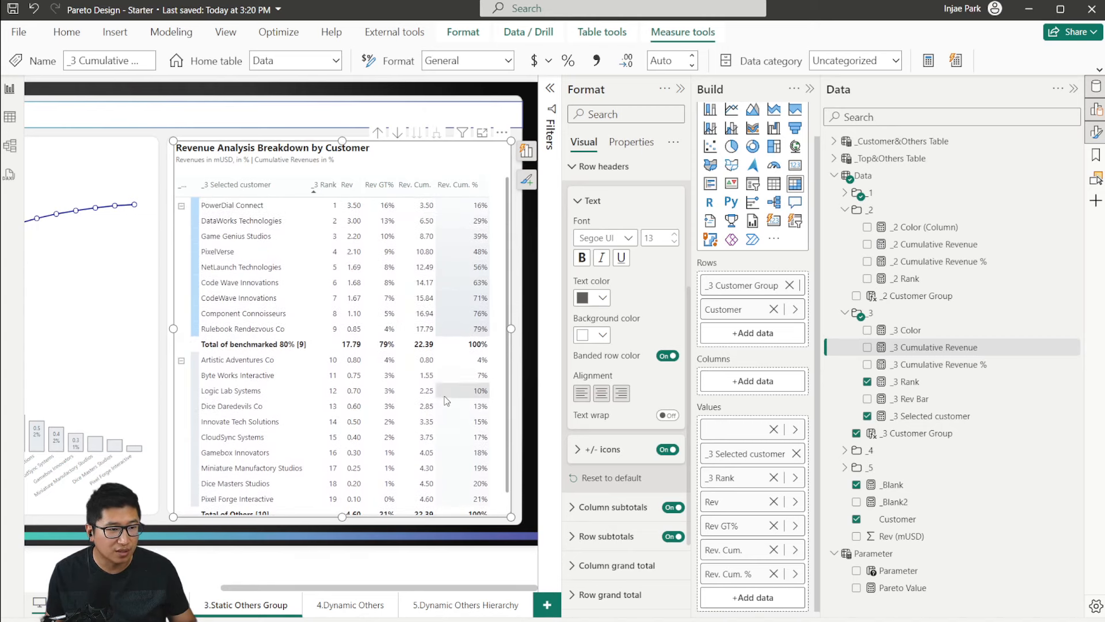
Step: Replace Rev. Cum. in the matrix values with _3 Cumulative Revenue and narrow its column so Rev. Cum. % fits in view
scroll(461, 394, down, 1)
mouse_move(783, 557)
mouse_down()
mouse_move(765, 526)
mouse_move(840, 449)
mouse_move(789, 554)
mouse_up()
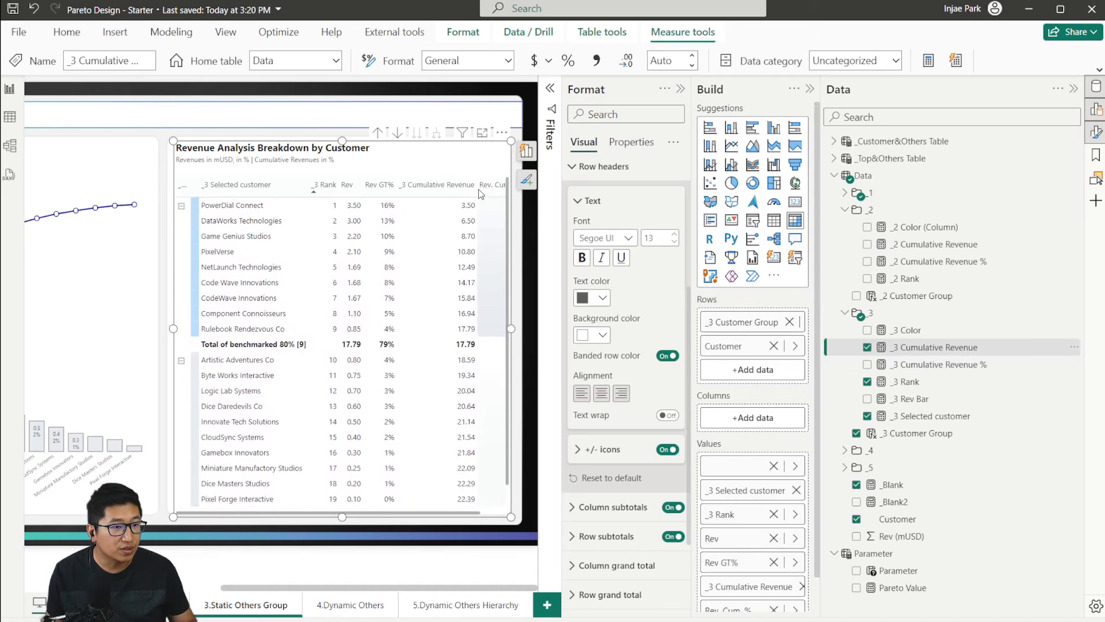
drag(475, 187, 436, 187)
scroll(434, 326, down, 1)
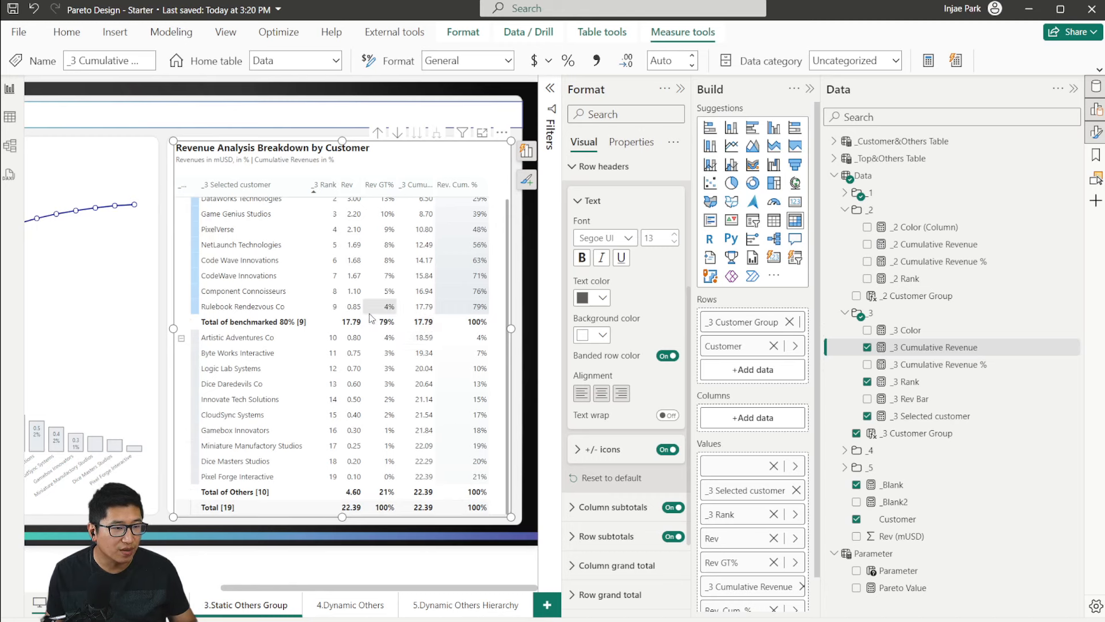
scroll(403, 276, up, 1)
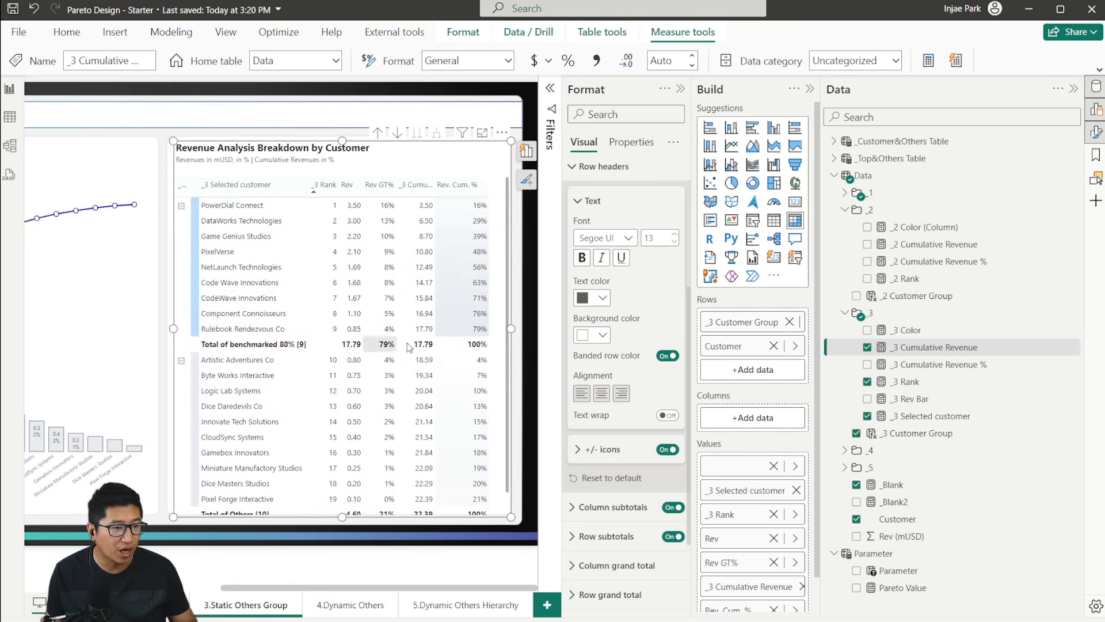
Step: Examine the ISINSCOPE conditions for Customer and _3 Customer Group in the _3 Cumulative Revenue formula, and close it without changes
click(938, 347)
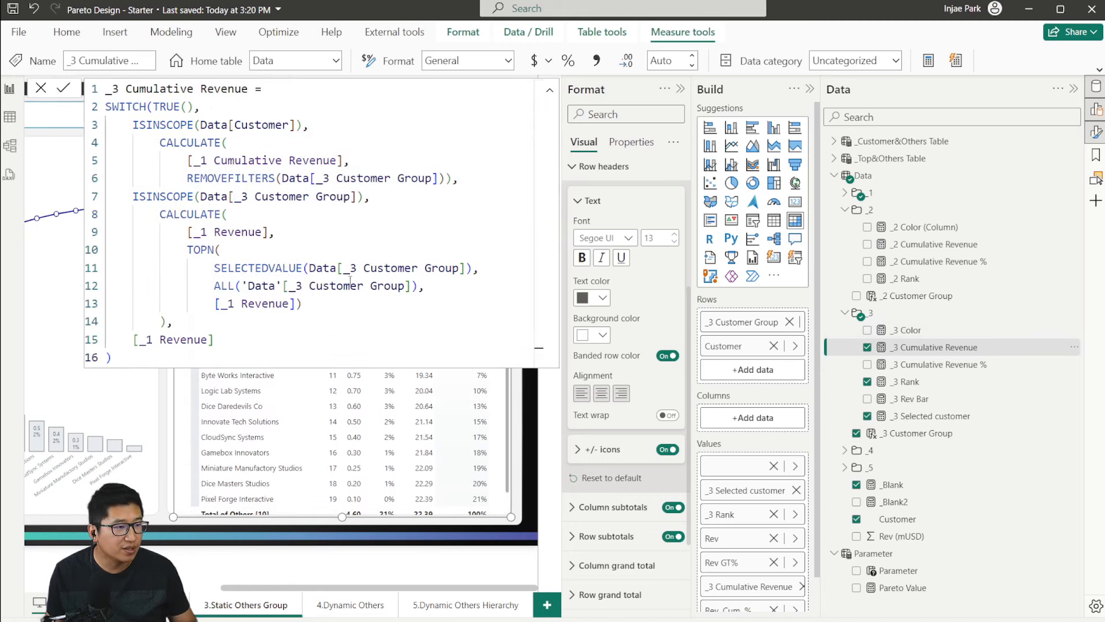
drag(134, 126, 311, 126)
drag(372, 196, 139, 190)
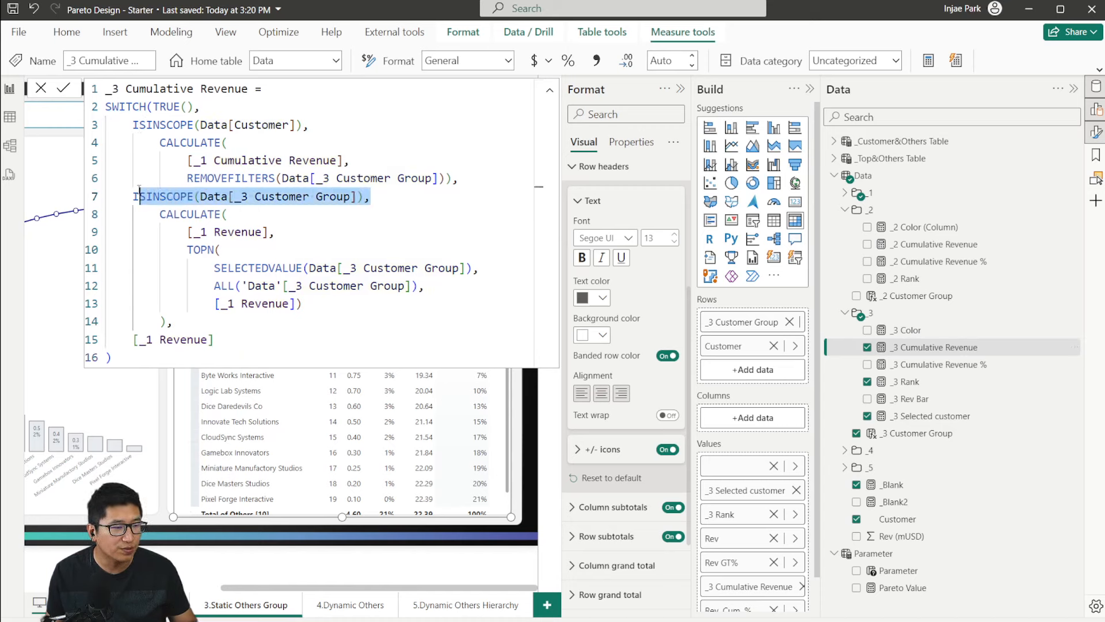
double_click(163, 124)
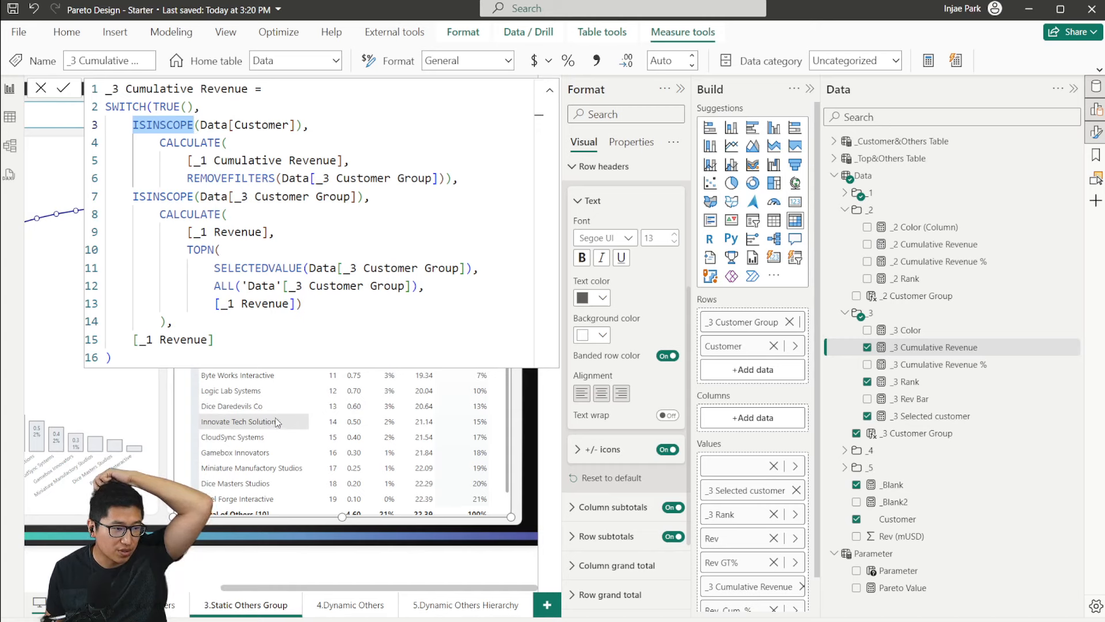
click(41, 89)
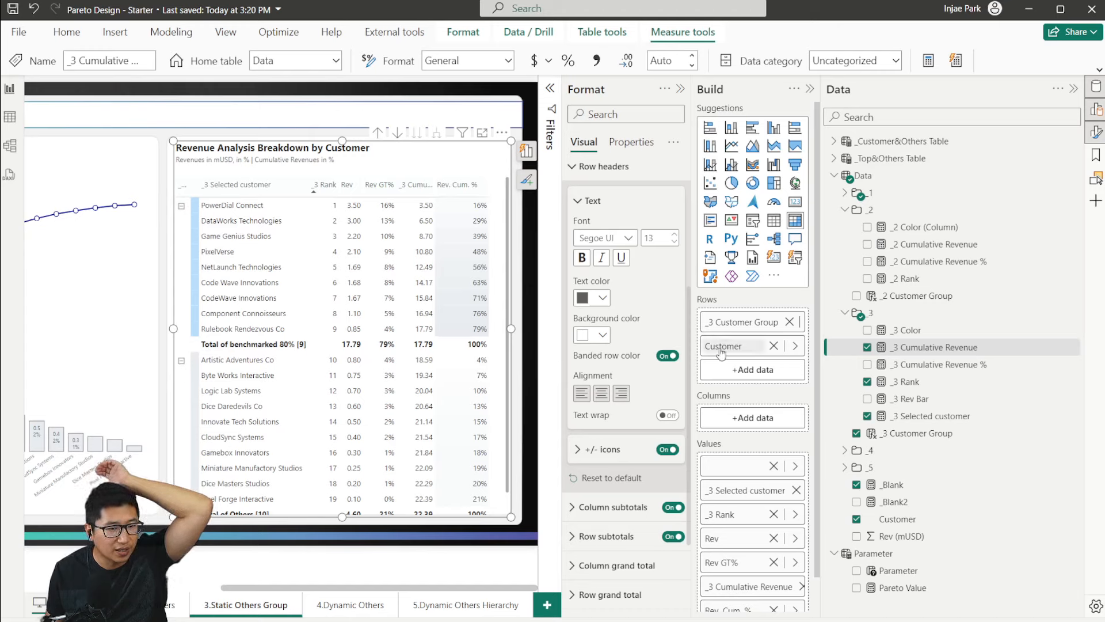
Step: Collapse the benchmarked 80% group in the matrix, and collapse and re-expand the Others group to compare the row levels
click(181, 206)
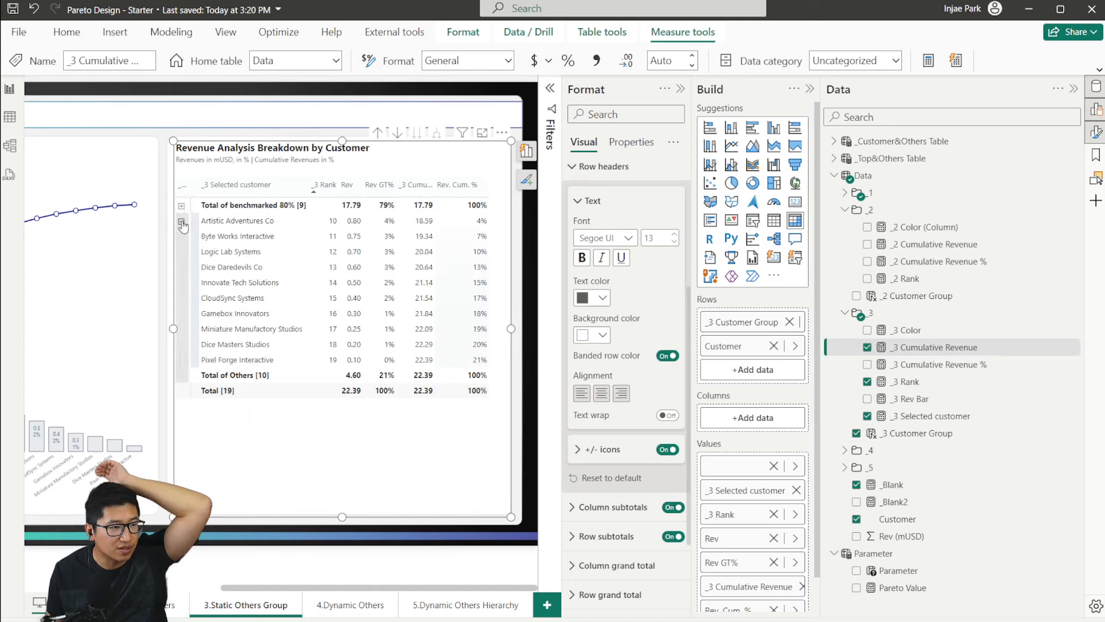
click(182, 221)
click(181, 220)
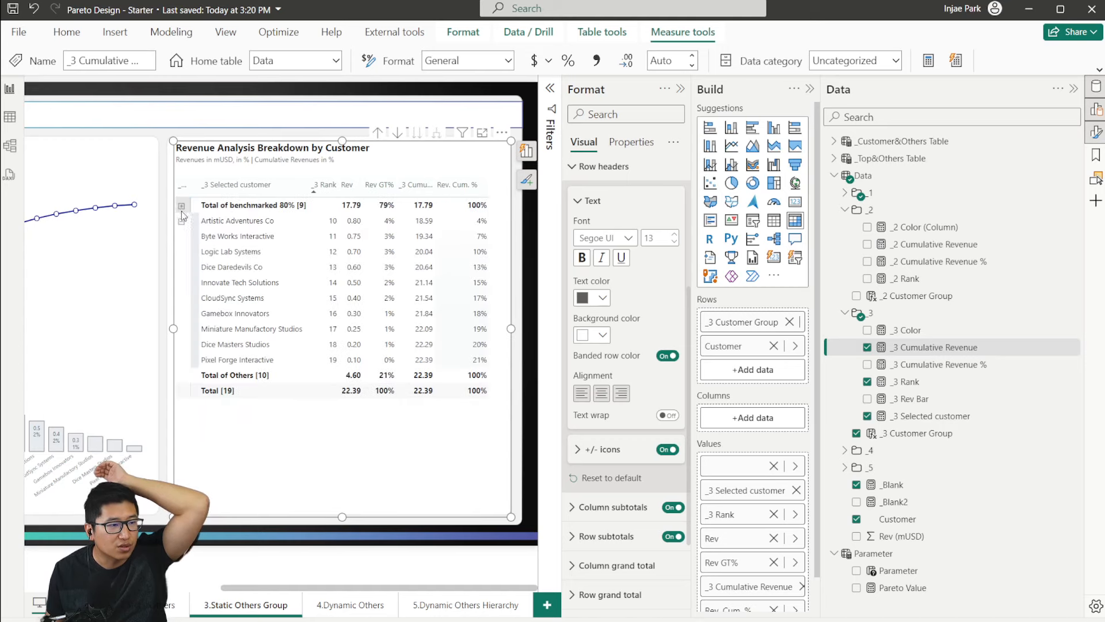
Step: Expand the benchmarked 80% group in the matrix again to show its customer rows
click(181, 207)
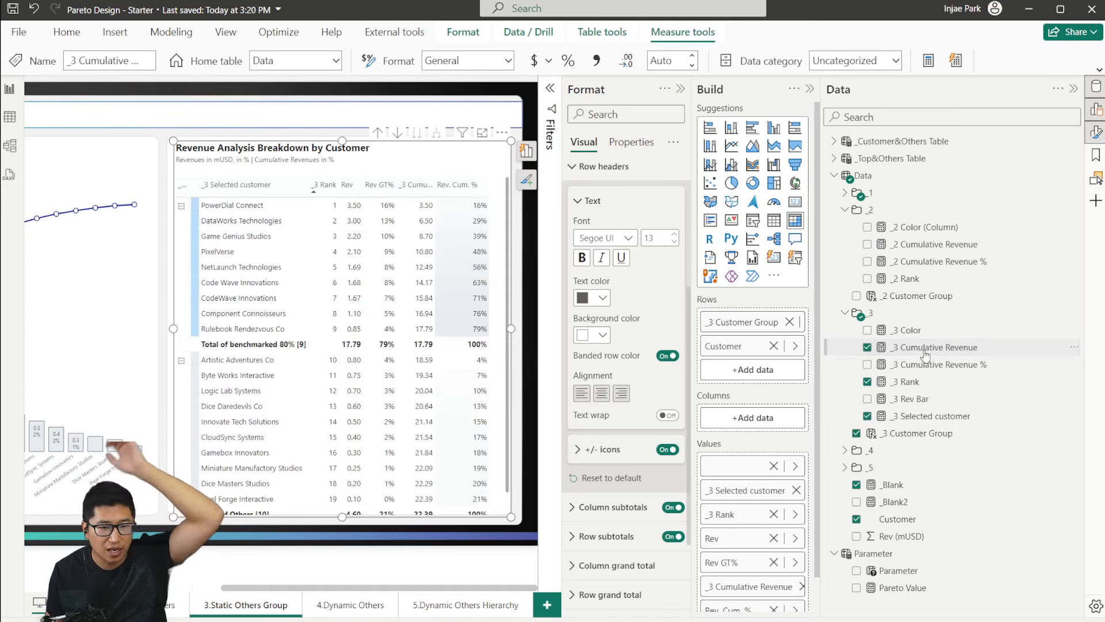
click(937, 333)
click(938, 347)
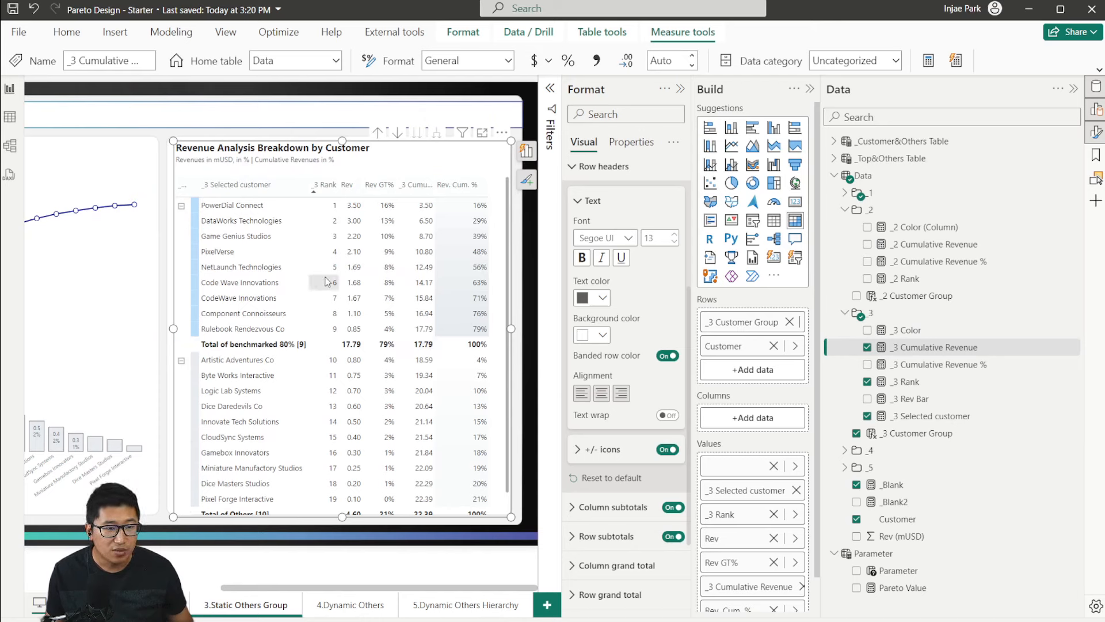
Step: Replace Rev. Cum. % in the matrix values with _3 Cumulative Revenue % and narrow its column to fit in view
scroll(324, 283, down, 1)
click(978, 364)
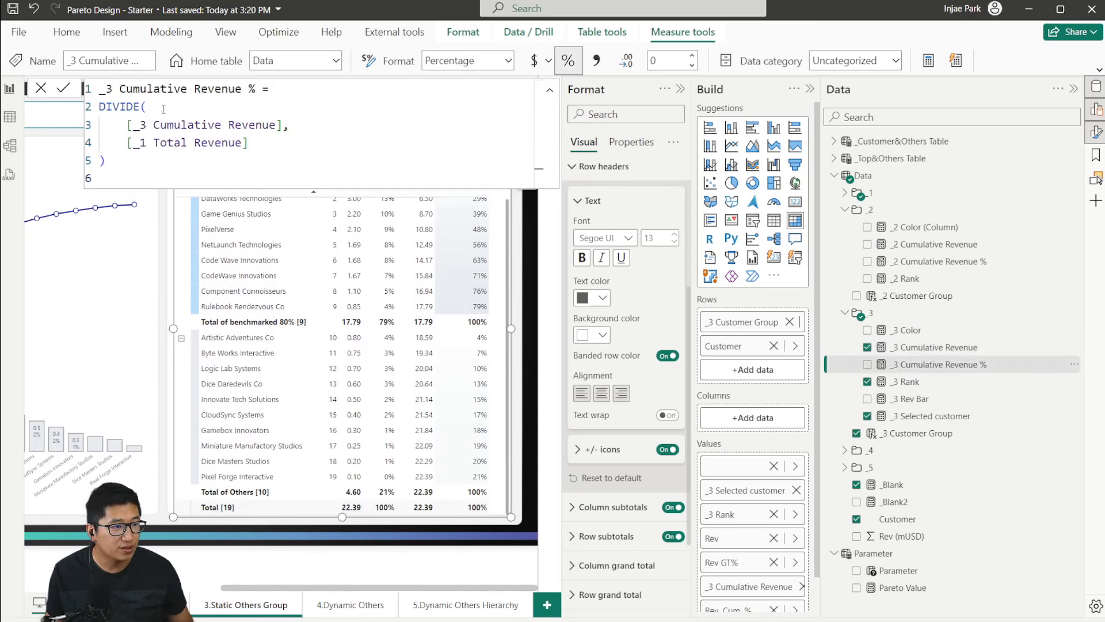
click(867, 364)
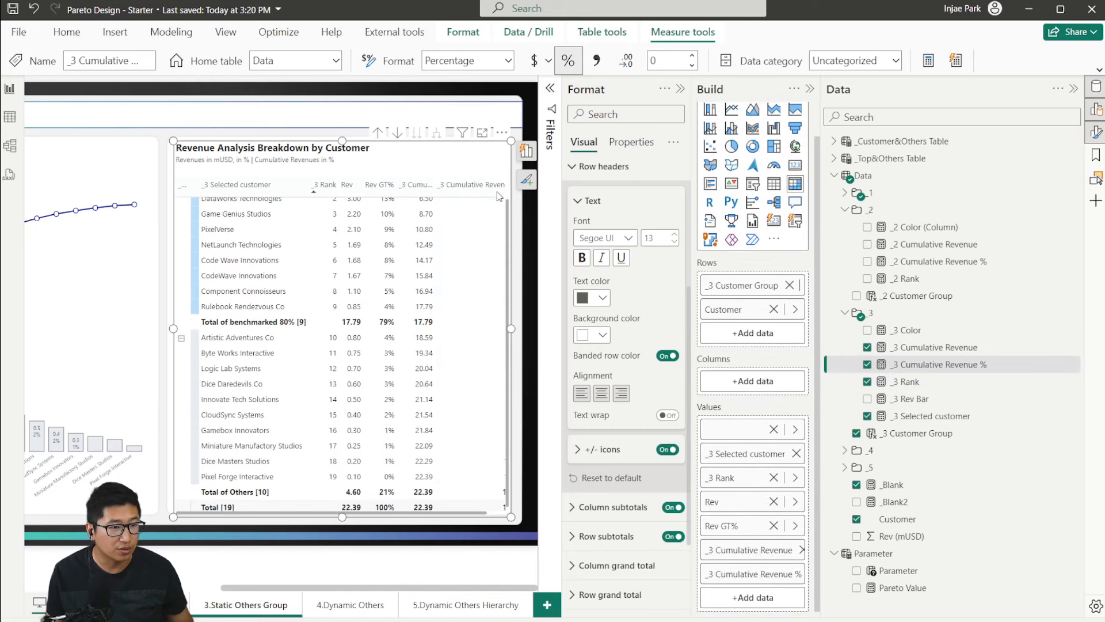
drag(482, 512, 506, 513)
drag(507, 184, 458, 185)
scroll(468, 247, up, 1)
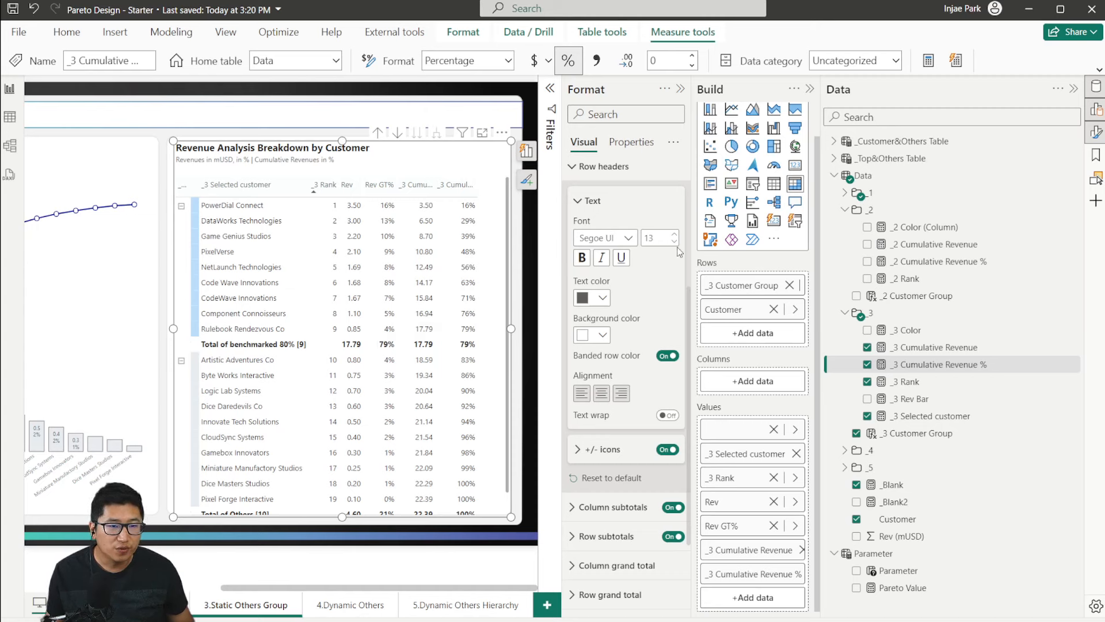
Step: Turn on blank rows in the matrix to separate the benchmarked group, the Others group and the total
scroll(666, 257, up, 2)
click(647, 308)
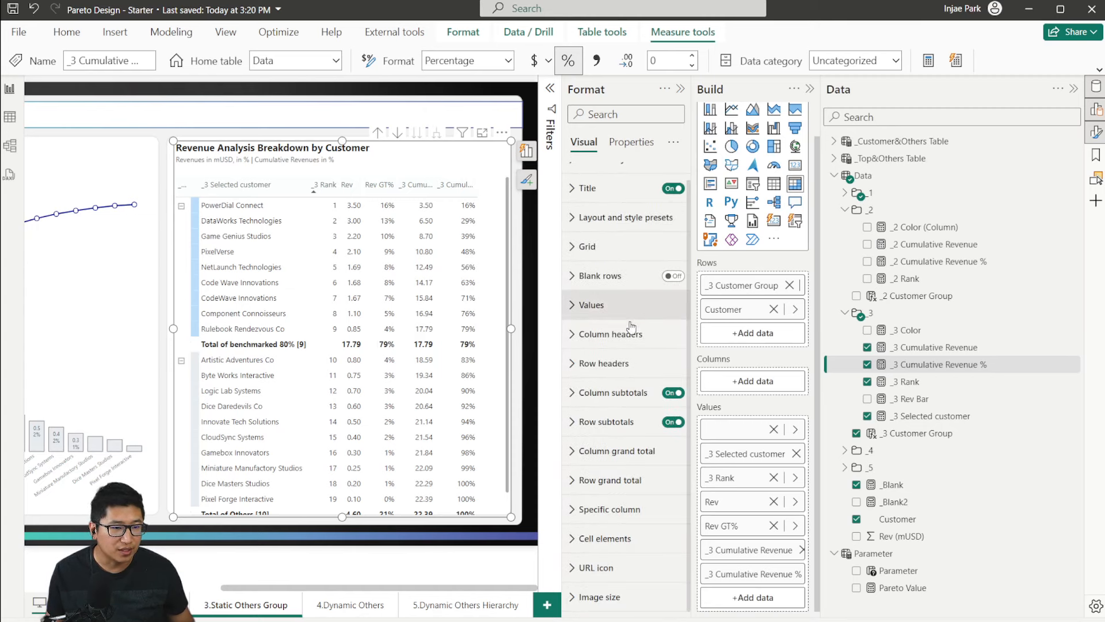
click(673, 277)
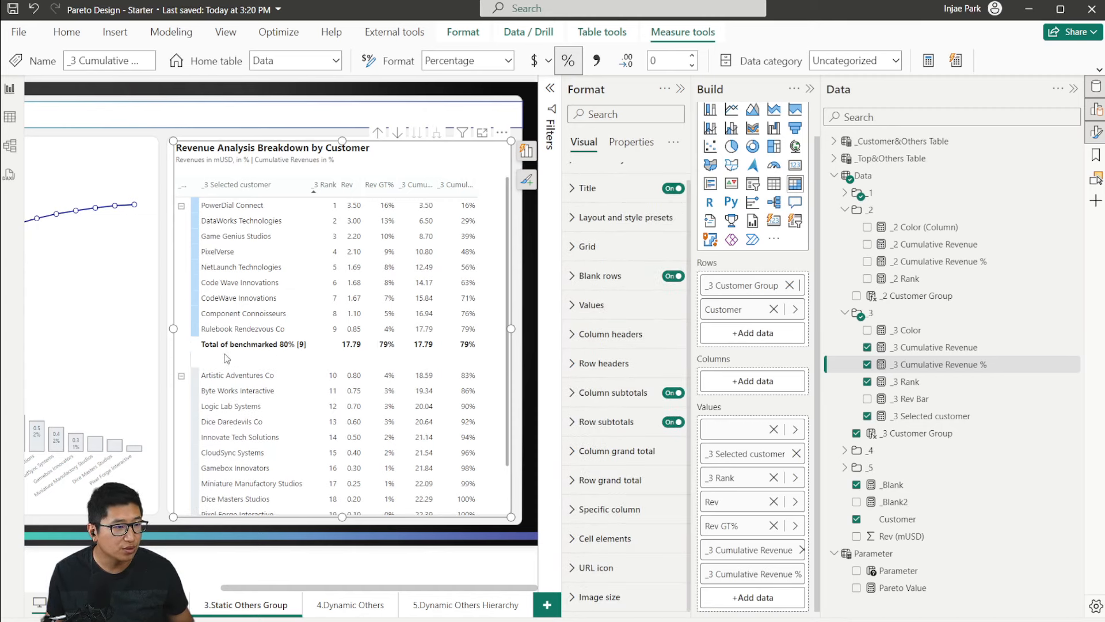
scroll(322, 445, down, 2)
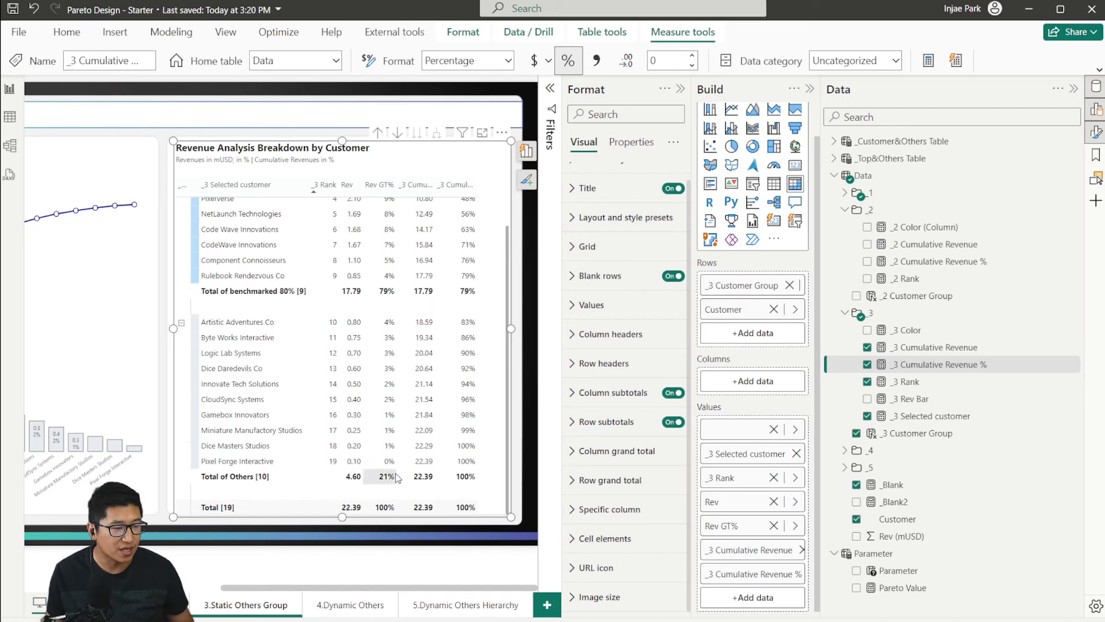
scroll(345, 449, up, 2)
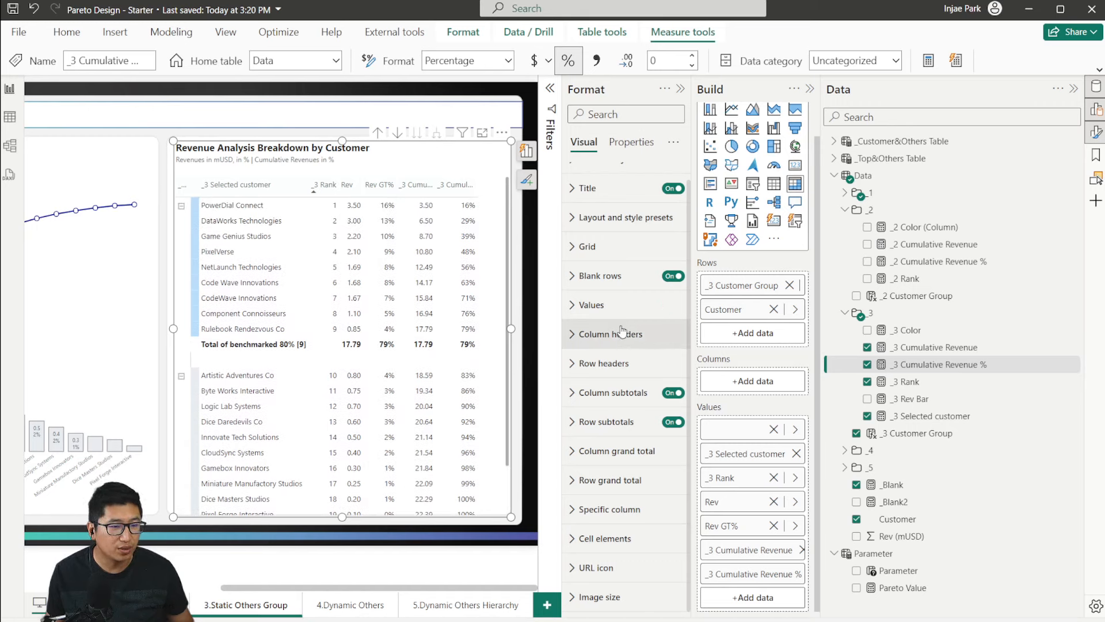
click(586, 246)
click(597, 423)
scroll(616, 403, down, 2)
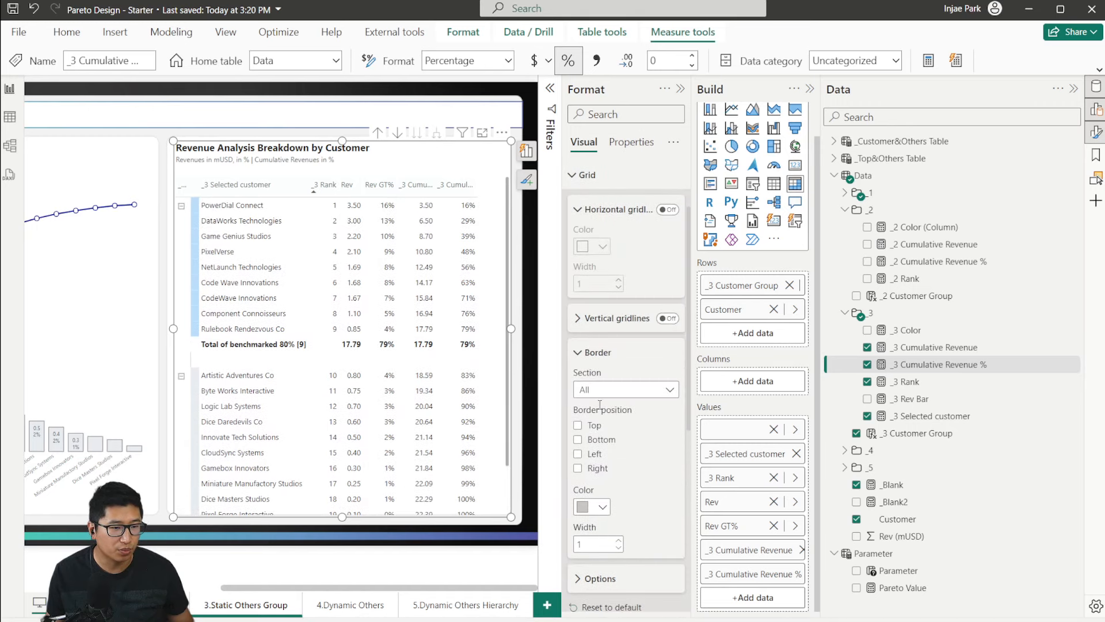
click(601, 390)
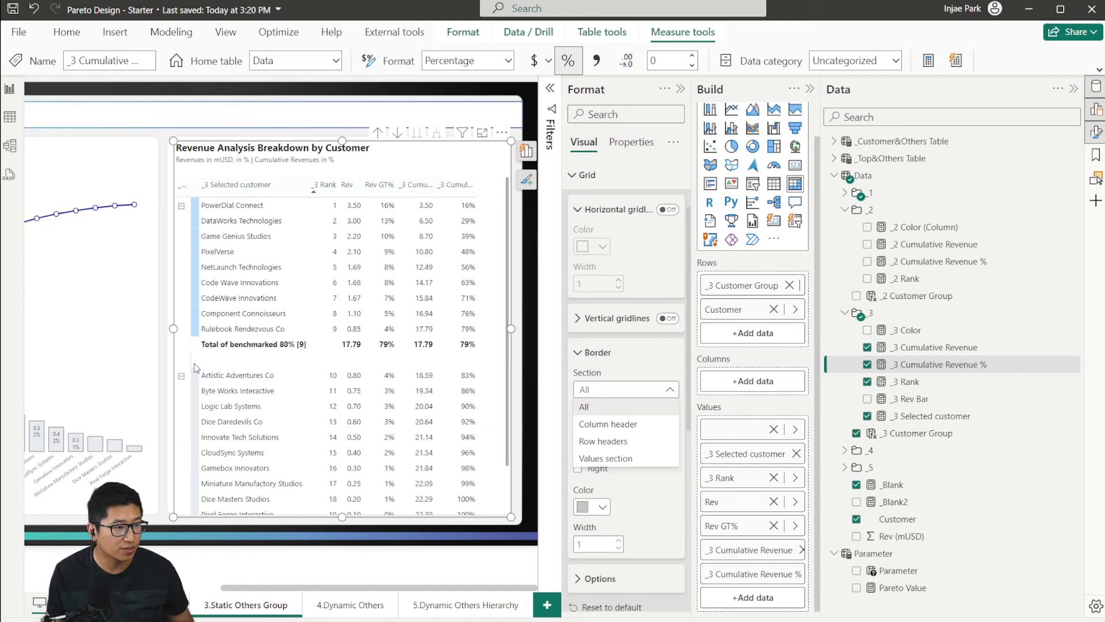
click(626, 440)
click(595, 469)
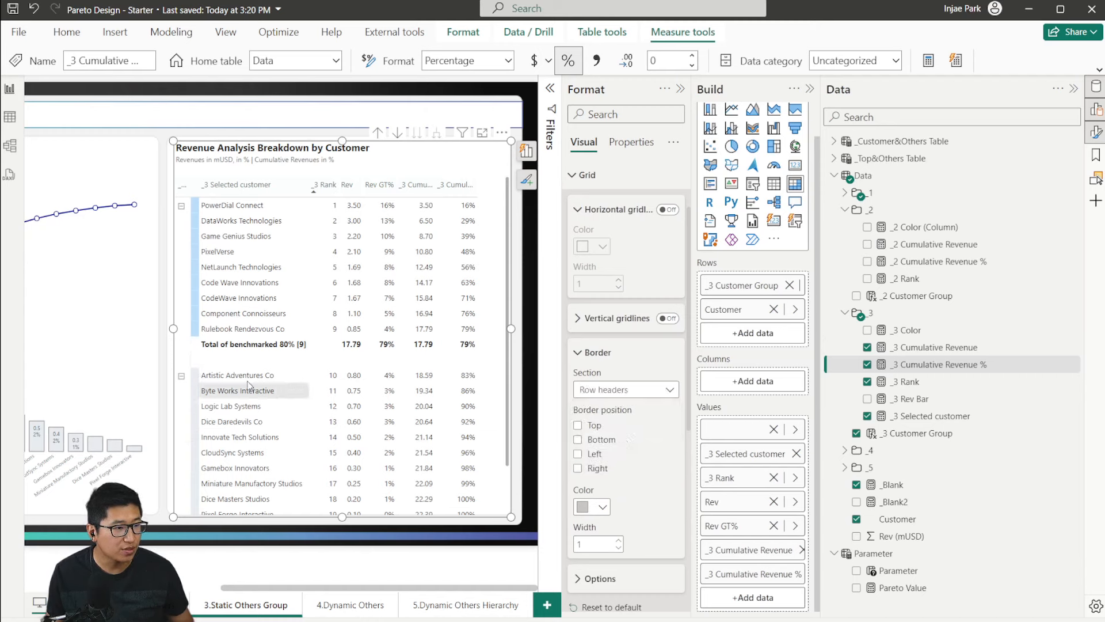
scroll(291, 403, down, 2)
scroll(621, 346, up, 3)
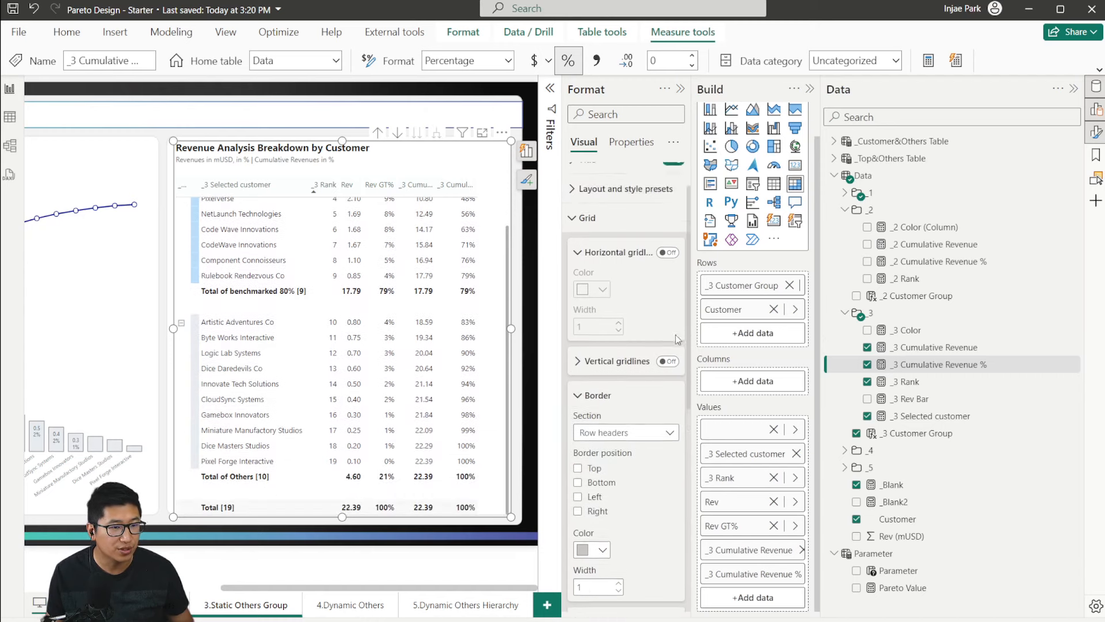
click(587, 264)
Step: Set the background color of the matrix's row grand total to light gray
scroll(612, 476, down, 1)
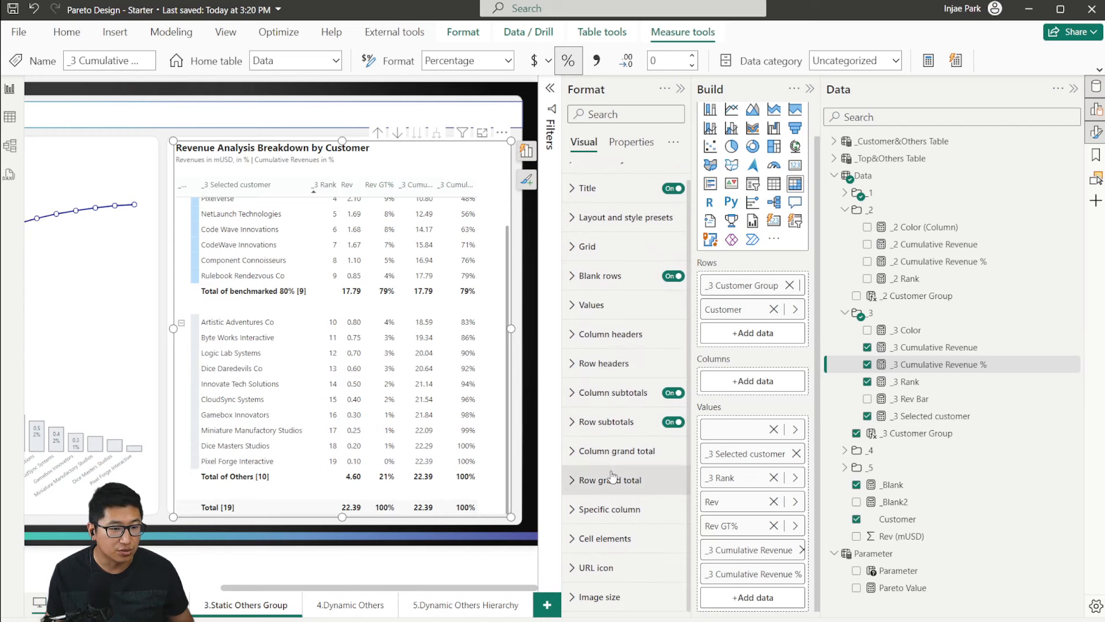
click(610, 480)
click(599, 431)
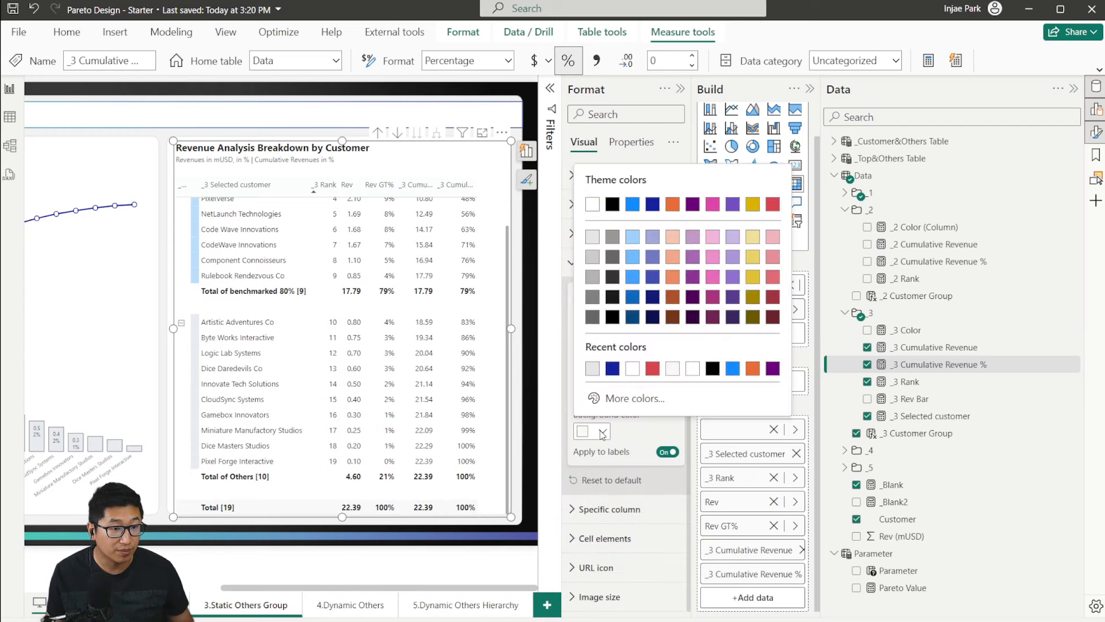
click(592, 370)
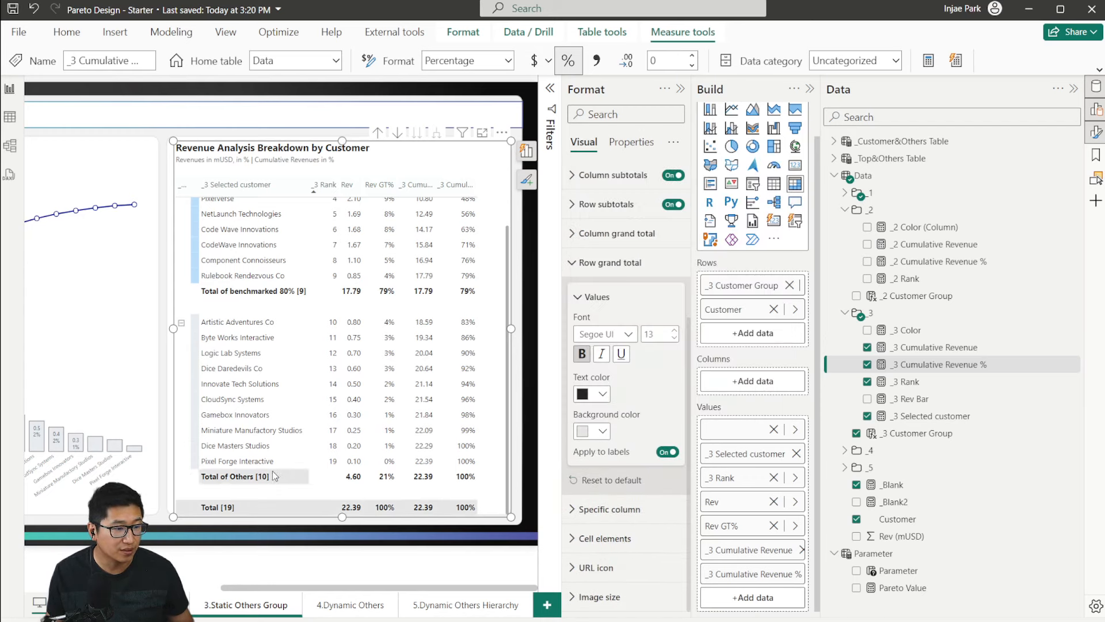
Step: Set the background color of the matrix's row subtotal values to the custom very light gray #F3F6F6
scroll(629, 446, up, 3)
scroll(605, 475, up, 1)
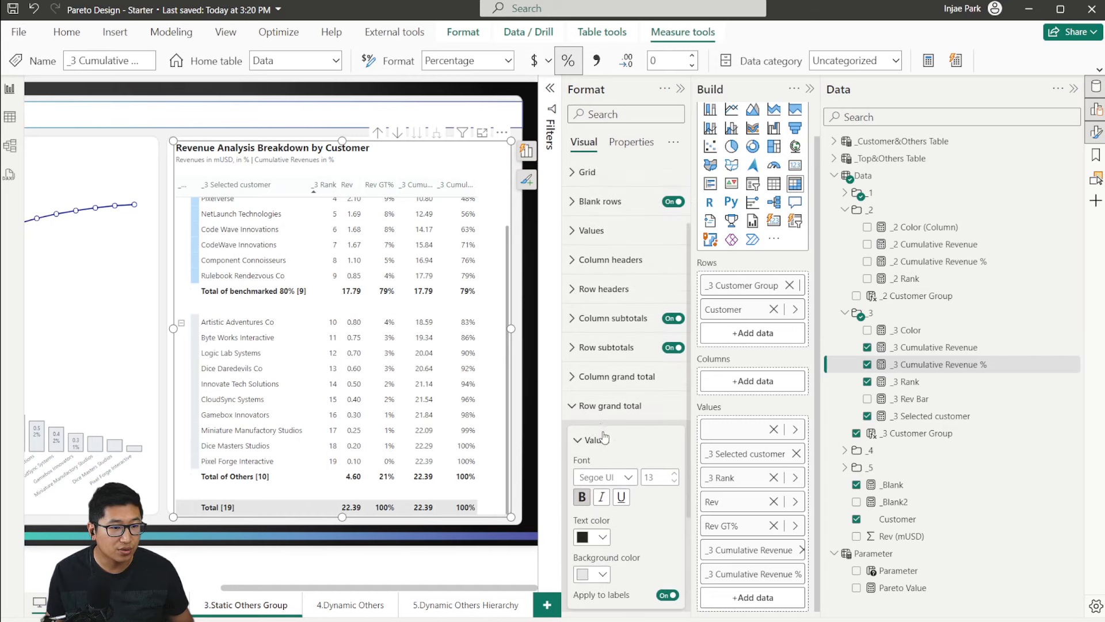
click(600, 411)
click(617, 424)
scroll(619, 420, down, 3)
scroll(619, 419, down, 2)
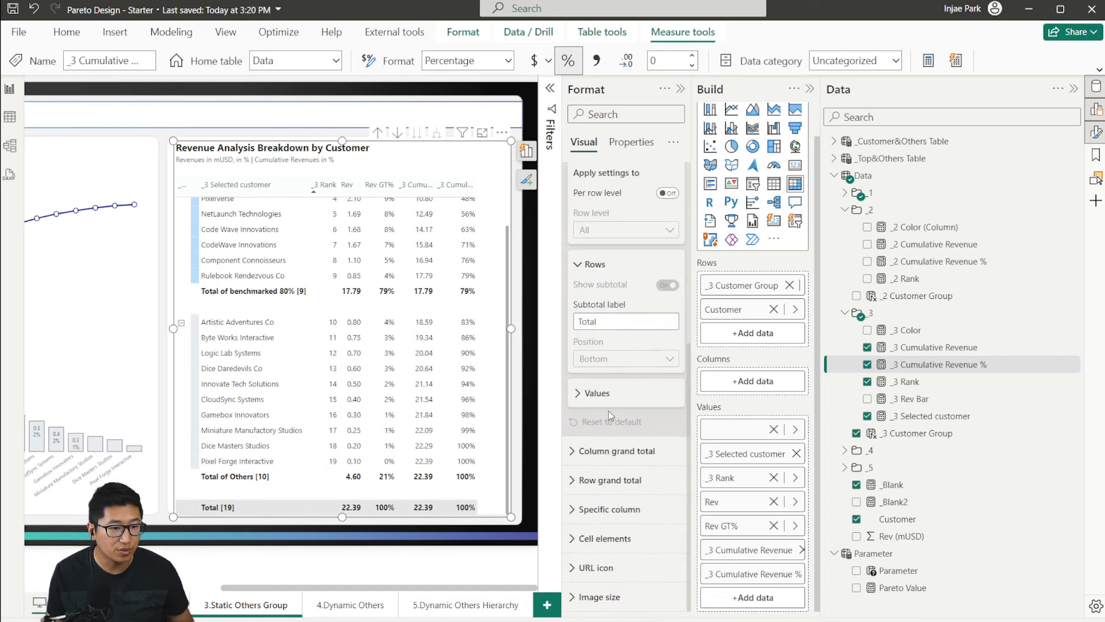
click(606, 394)
click(601, 527)
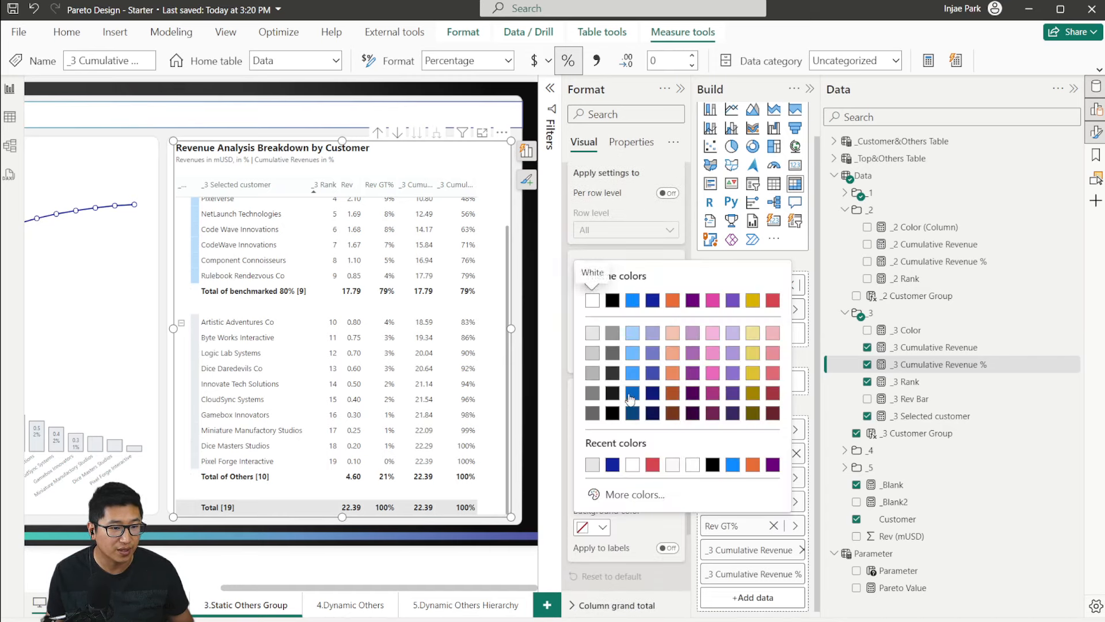
click(613, 493)
drag(596, 292, 593, 285)
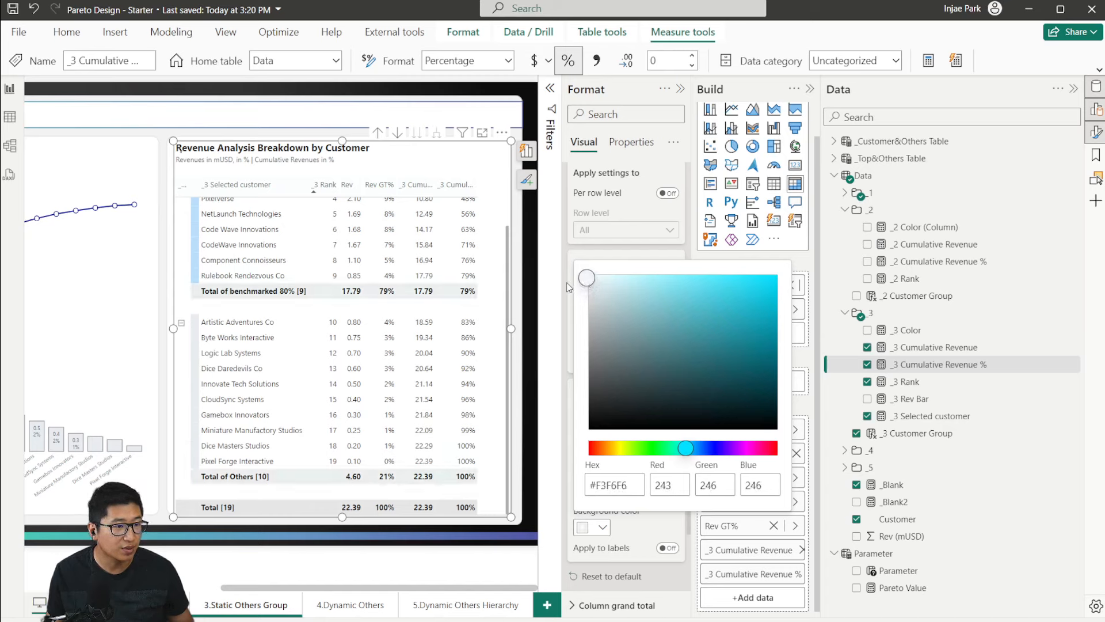
click(533, 292)
Step: Reduce the matrix grid's row padding to 4 so all rows fit without scrolling
scroll(498, 322, up, 3)
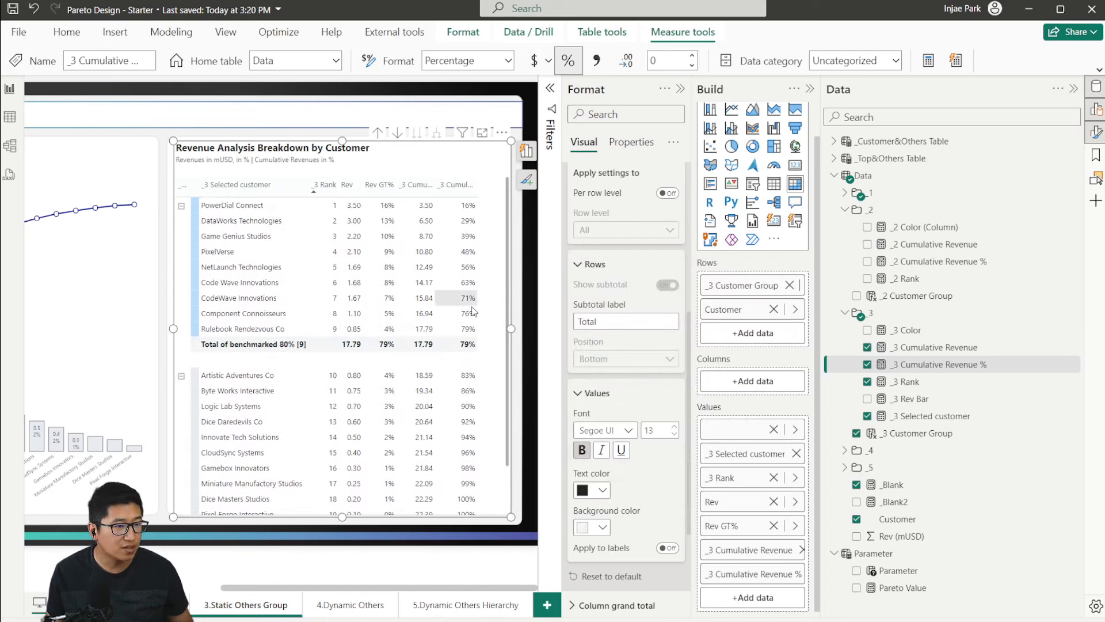
scroll(477, 346, down, 2)
scroll(403, 288, up, 2)
scroll(331, 316, down, 2)
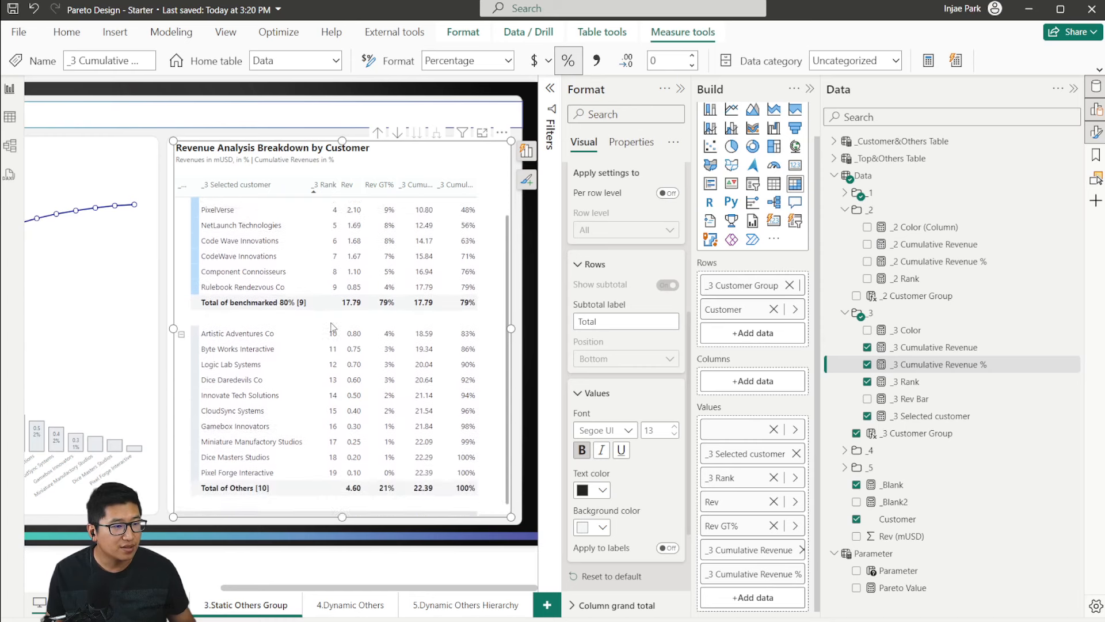
scroll(379, 311, up, 2)
scroll(423, 277, down, 2)
scroll(441, 269, up, 2)
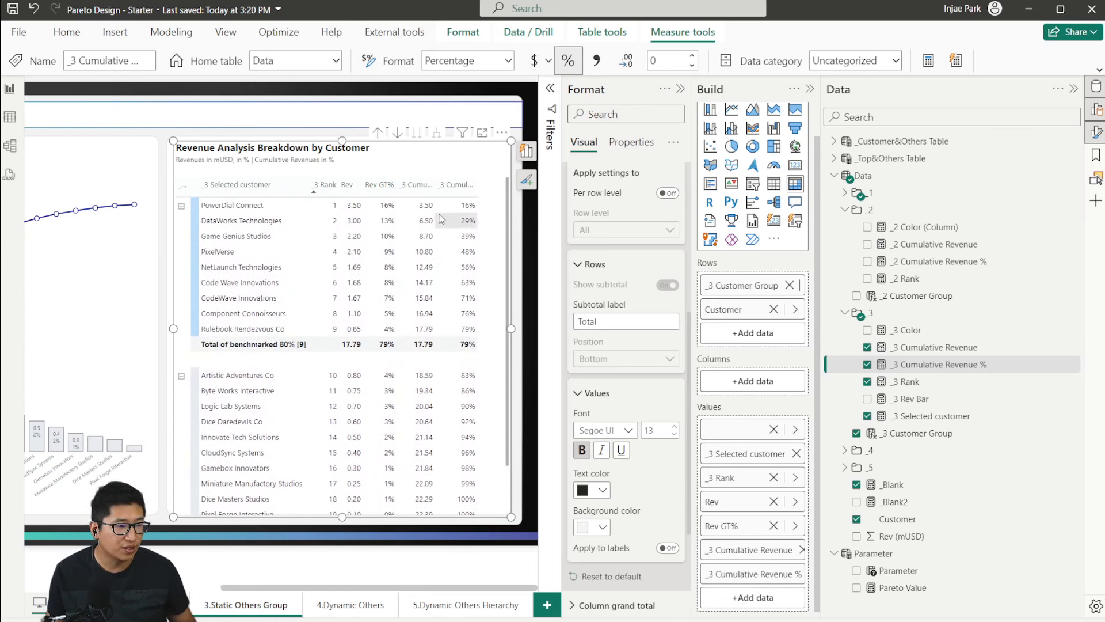
scroll(623, 265, up, 5)
right_click(597, 231)
click(585, 253)
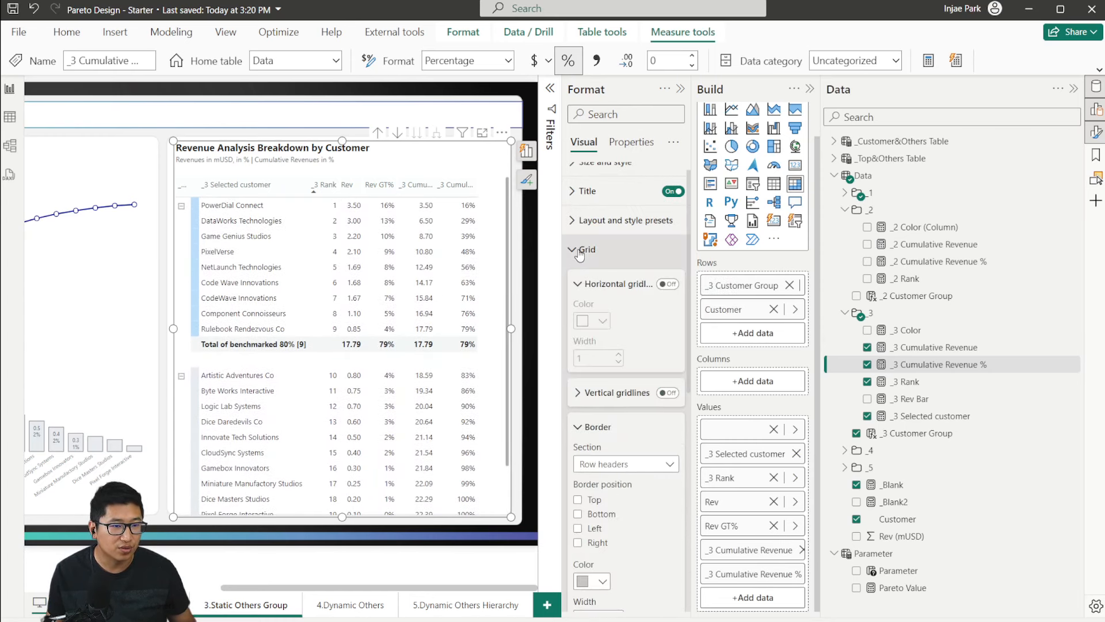
click(609, 426)
click(611, 389)
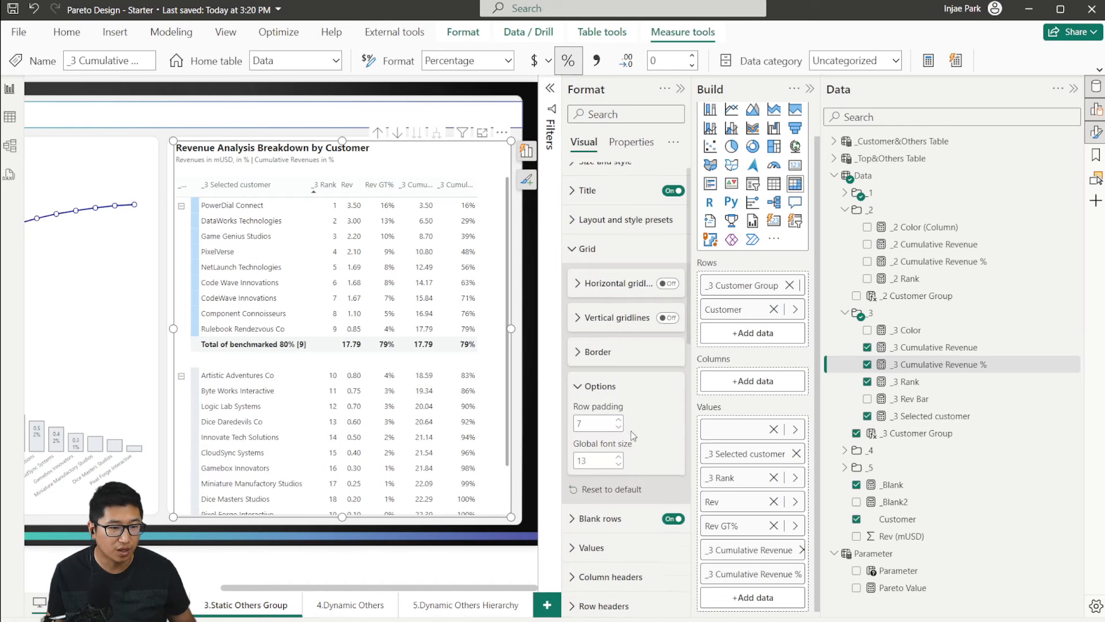
scroll(621, 310, down, 3)
click(619, 288)
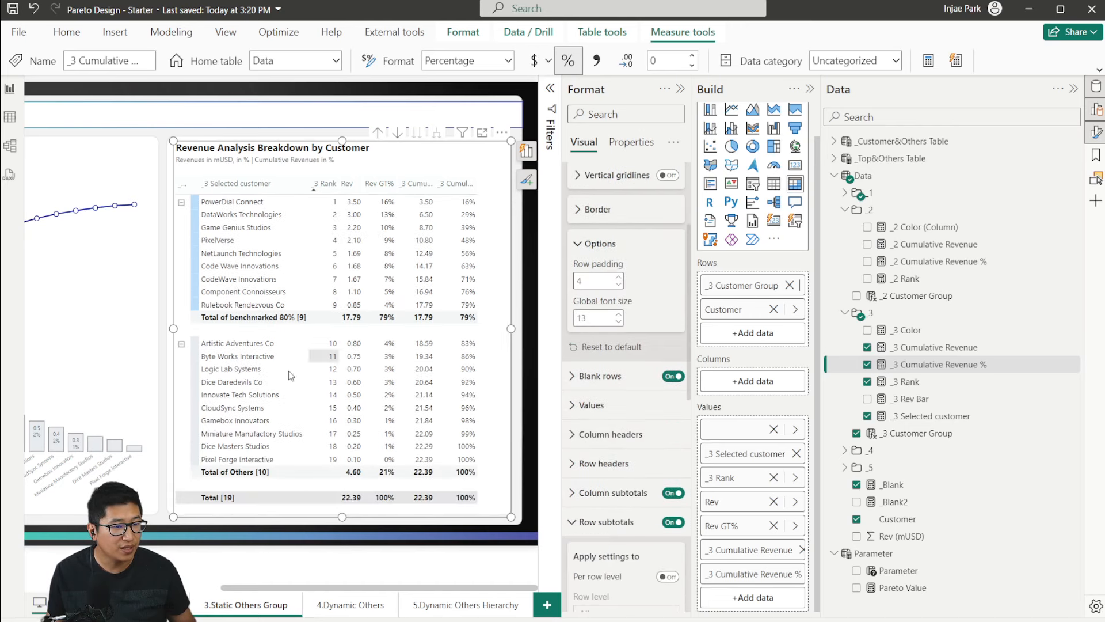
Step: Hide the Format, Build and Data panes to show the whole page, and test the Pareto percentage slicer at 66% and 83%
click(351, 544)
drag(363, 593, 236, 593)
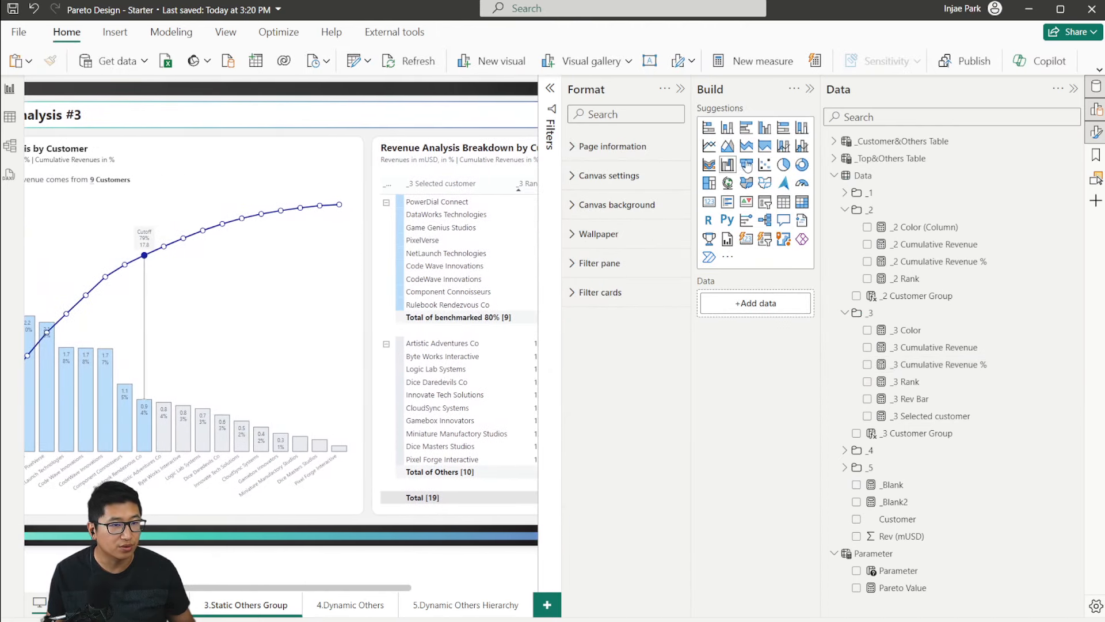
click(680, 89)
click(808, 89)
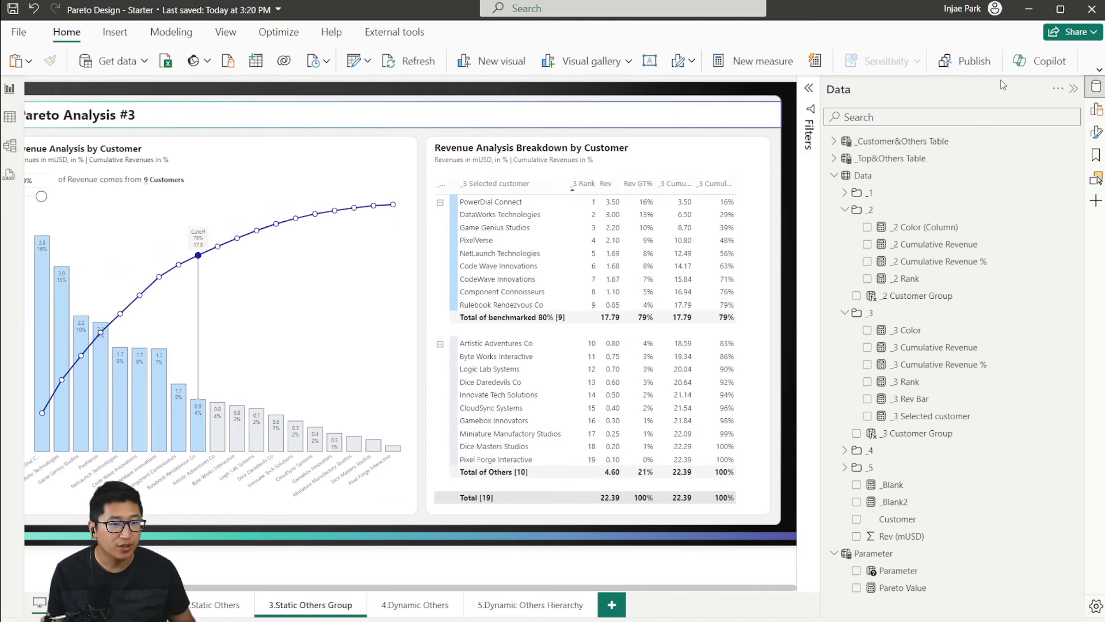
click(1072, 90)
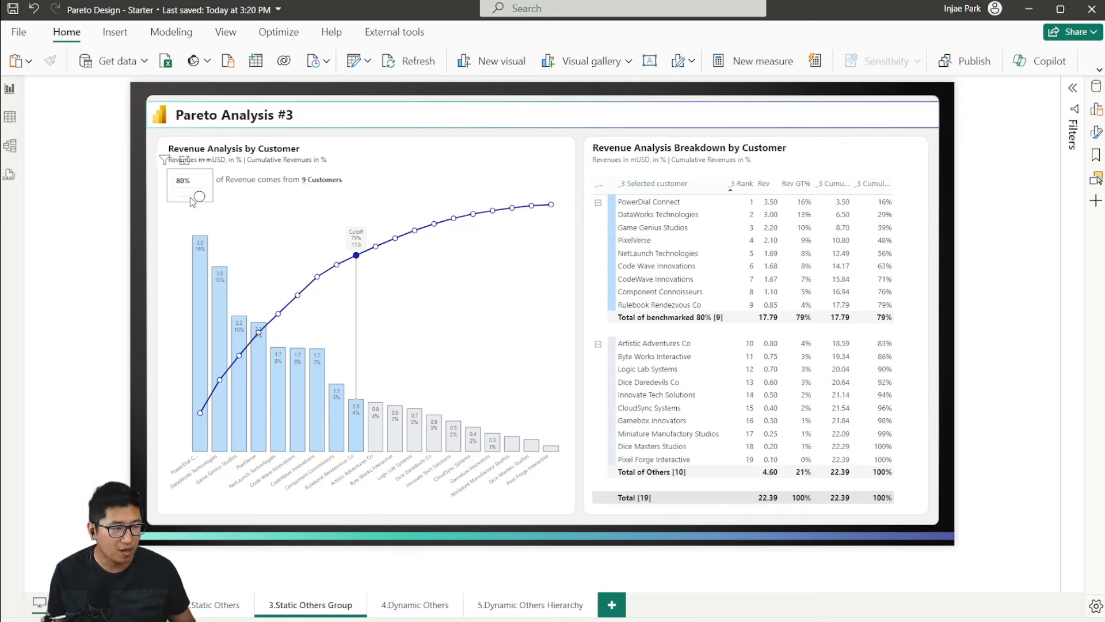
drag(200, 197, 190, 197)
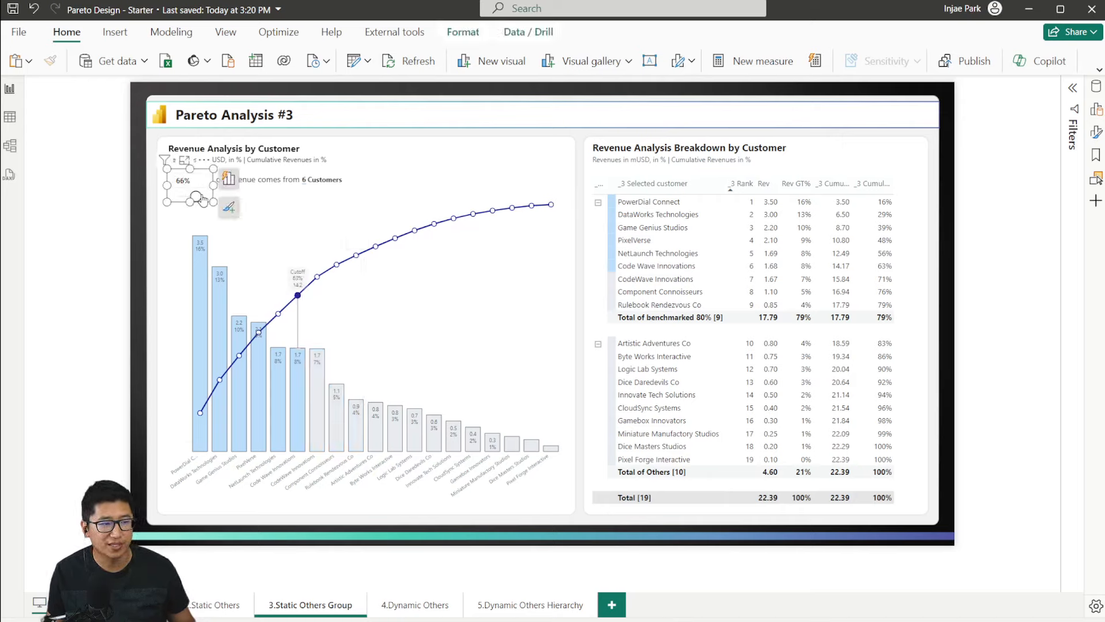
drag(200, 197, 201, 197)
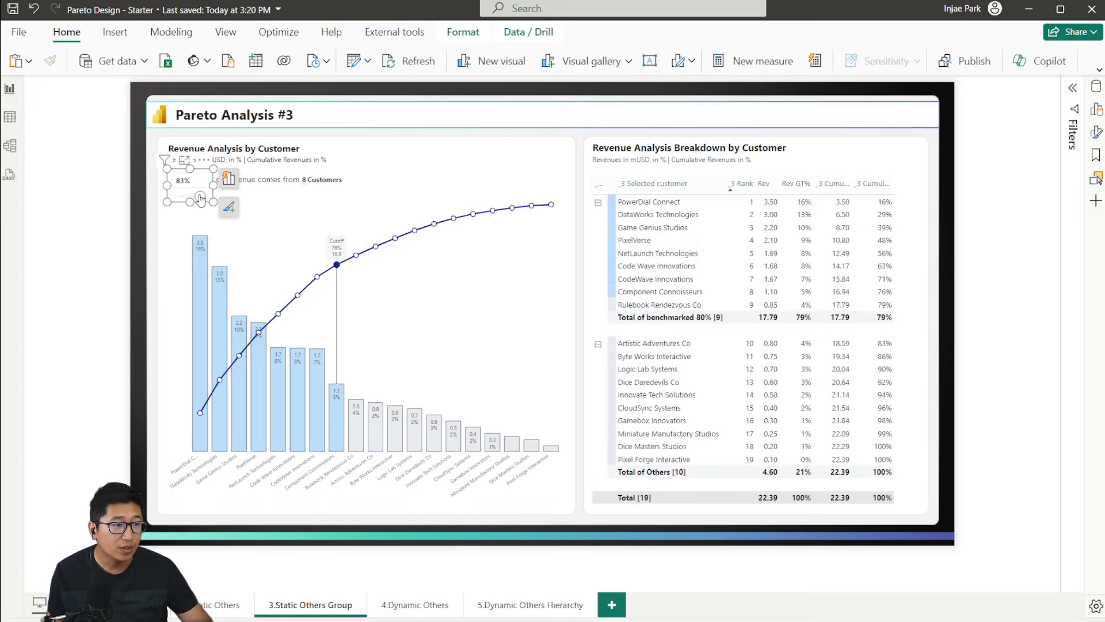
Step: Copy the Revenue Analysis by Customer chart with its percentage slicer from the 2.Static Others page to 4.Dynamic Others
click(415, 604)
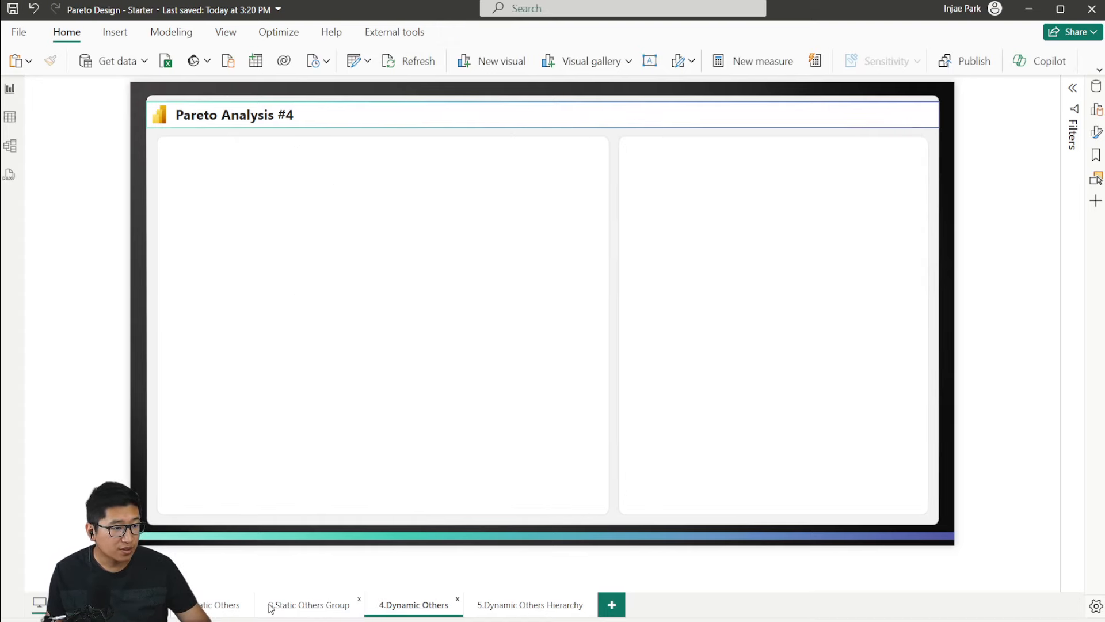
click(272, 605)
click(221, 604)
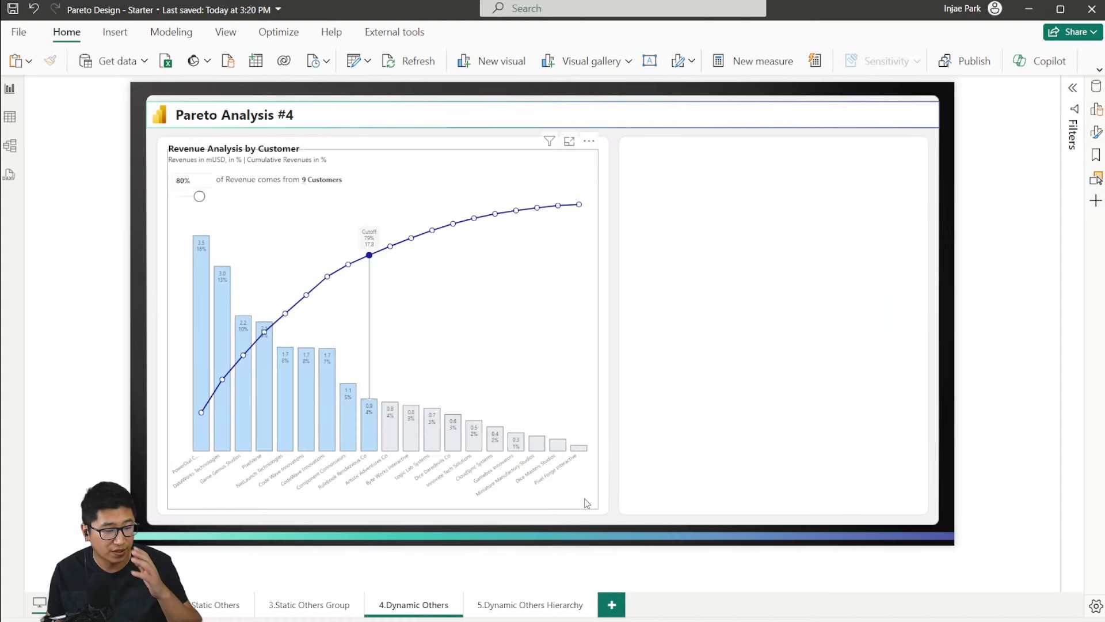
Step: Copy the Revenue Analysis Breakdown by Customer table and the donut chart from the 2.Static Others page to 4.Dynamic Others
click(236, 605)
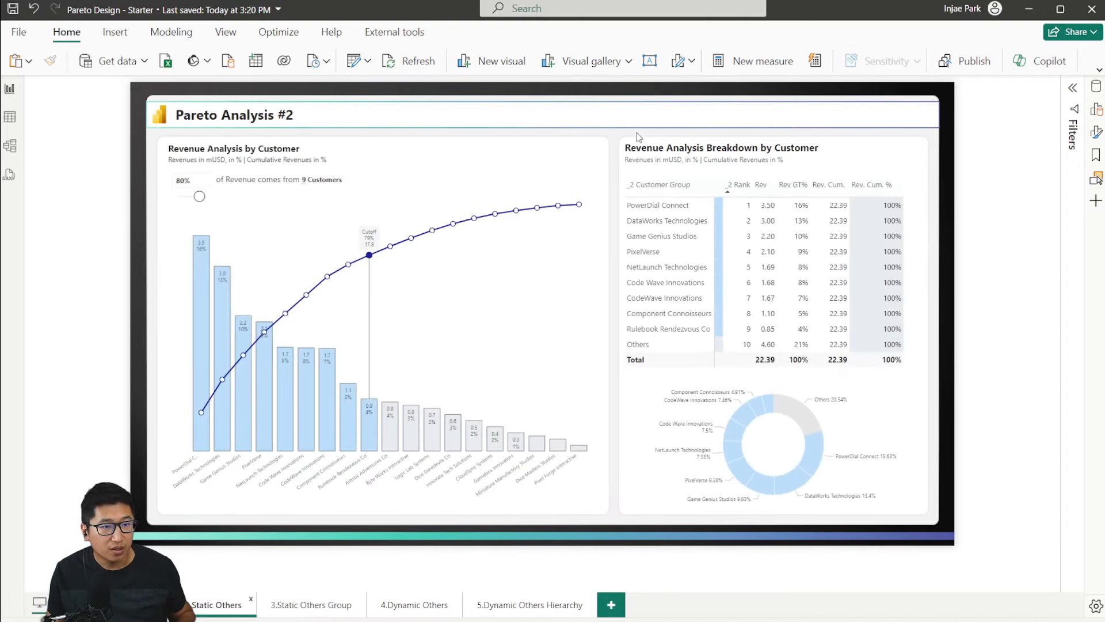
click(741, 149)
drag(595, 123, 977, 557)
click(438, 606)
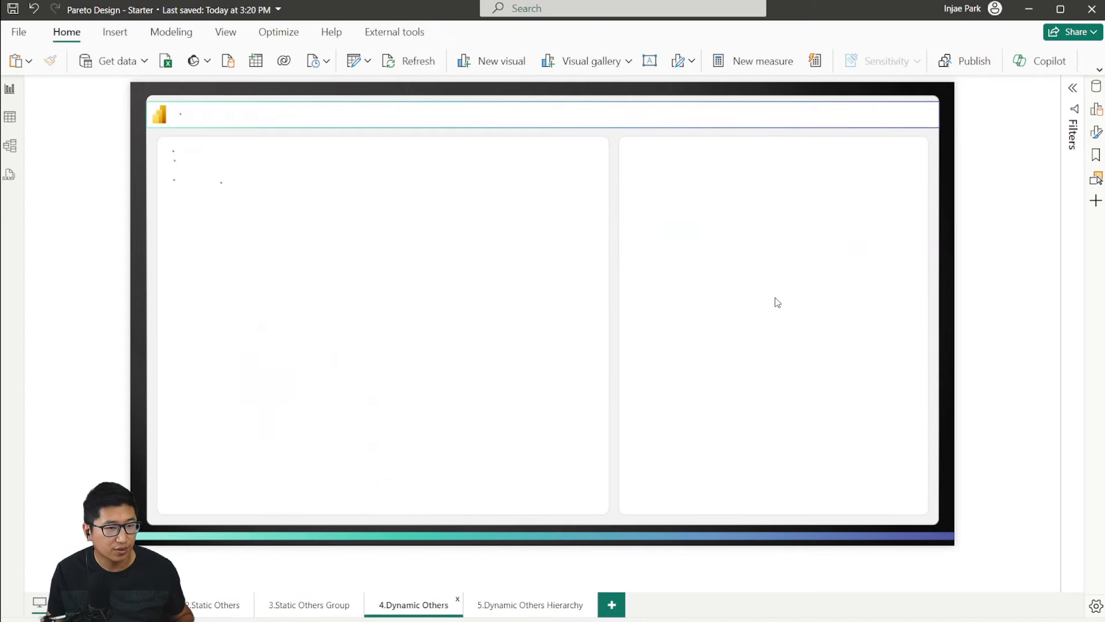
Step: Show the Data pane, then collapse the _2 and _3 measure folders and expand the _4 folder
click(1096, 86)
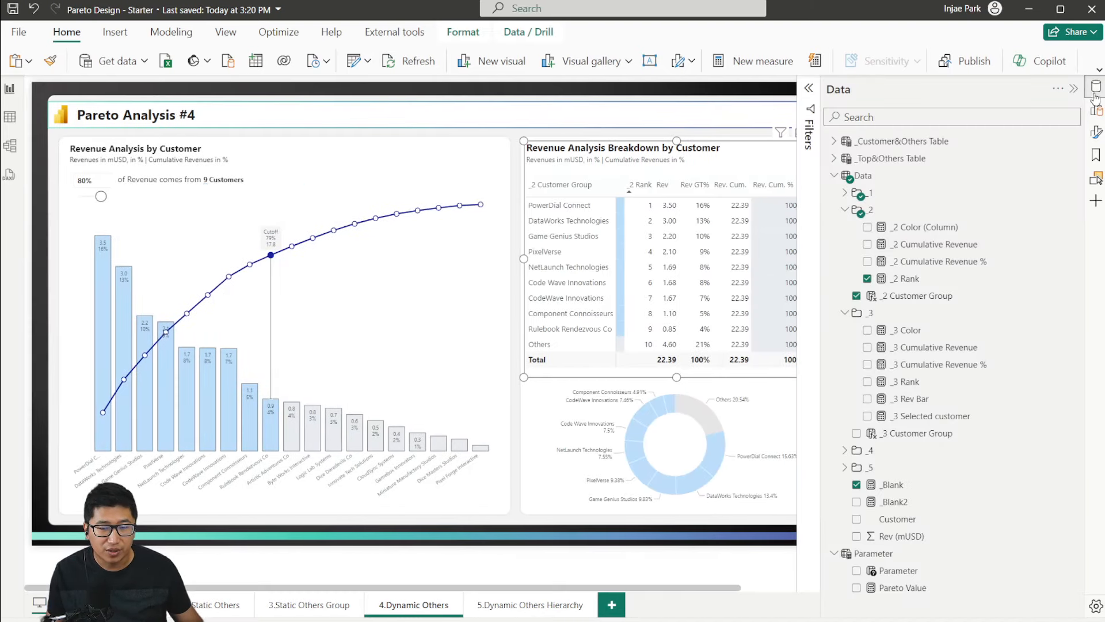
click(844, 211)
click(844, 245)
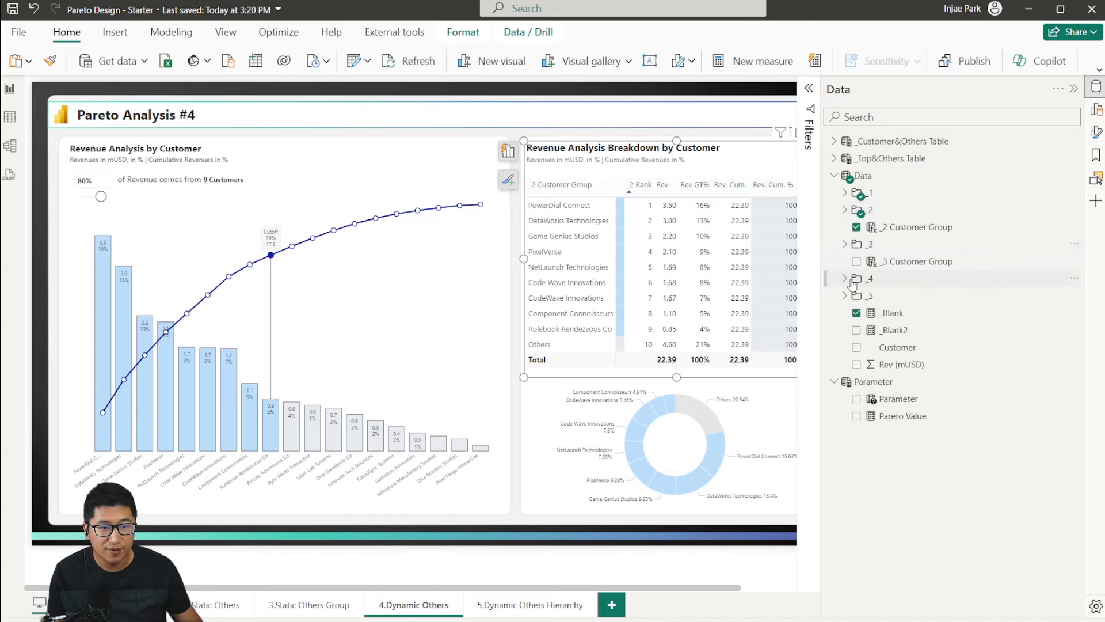
click(844, 279)
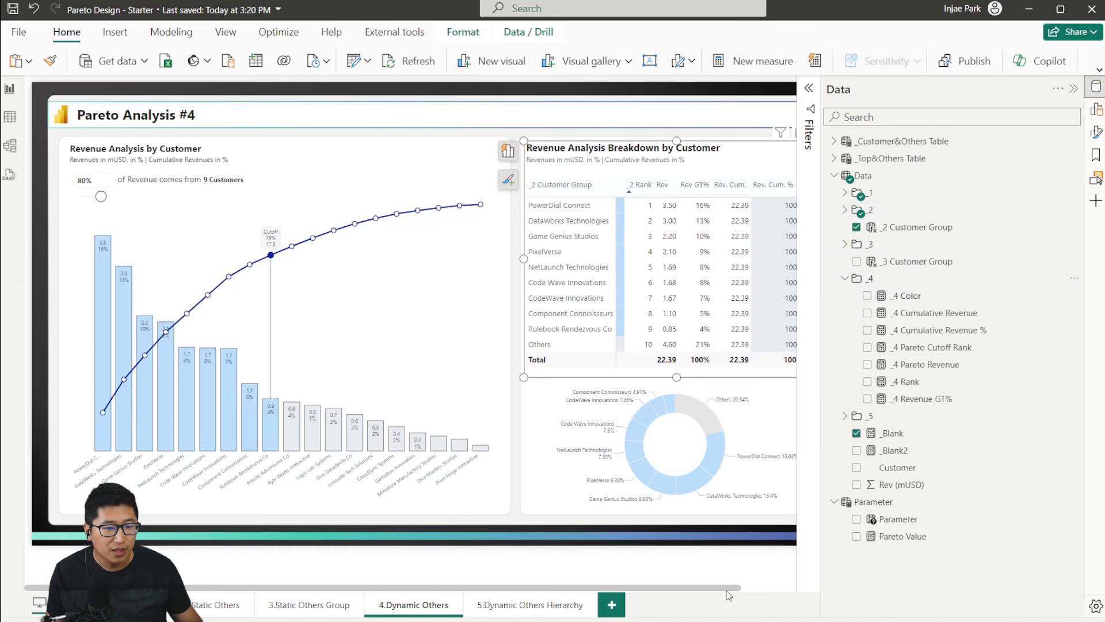
drag(728, 588, 797, 589)
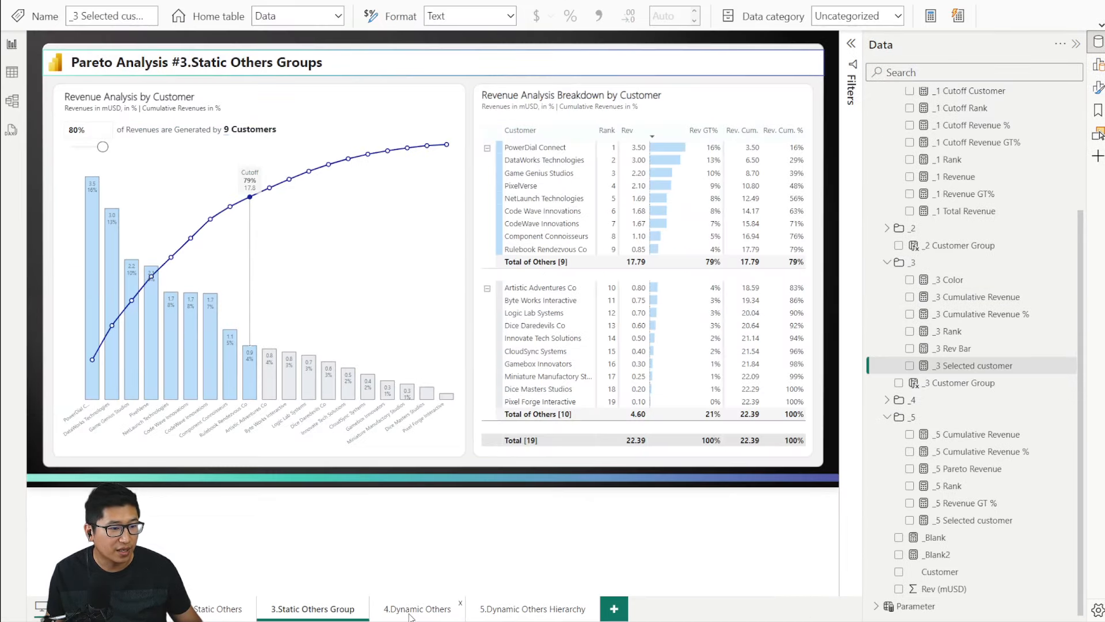
Step: Test the Pareto percentage slicer on the 4.Dynamic Others page of both the finished report and the starter report
click(411, 610)
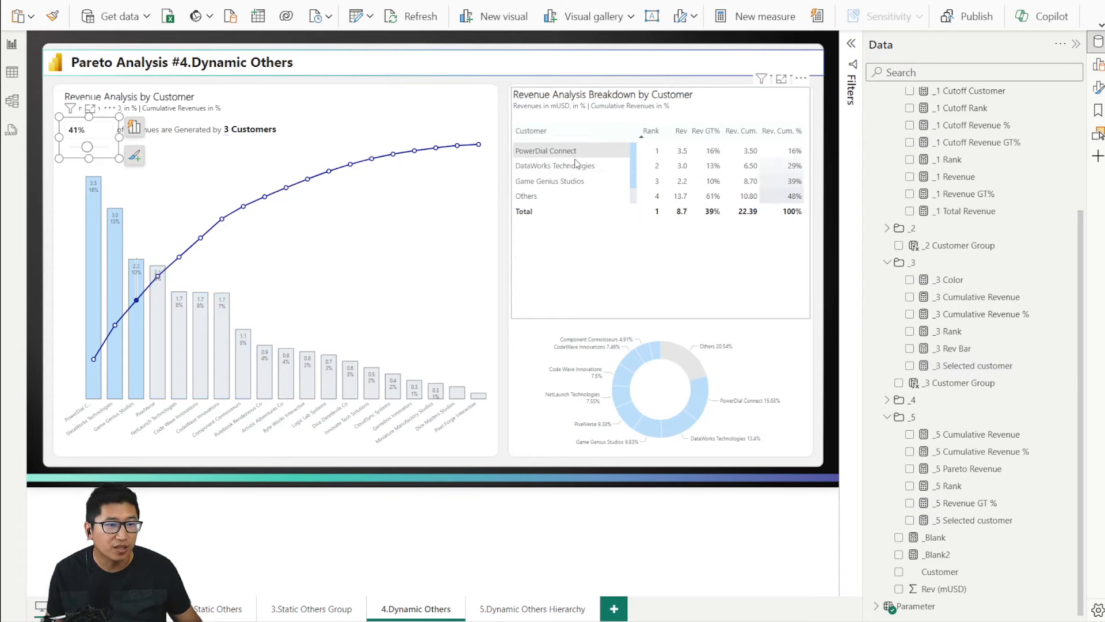
mouse_move(87, 148)
mouse_down()
mouse_move(101, 149)
mouse_move(85, 148)
mouse_up()
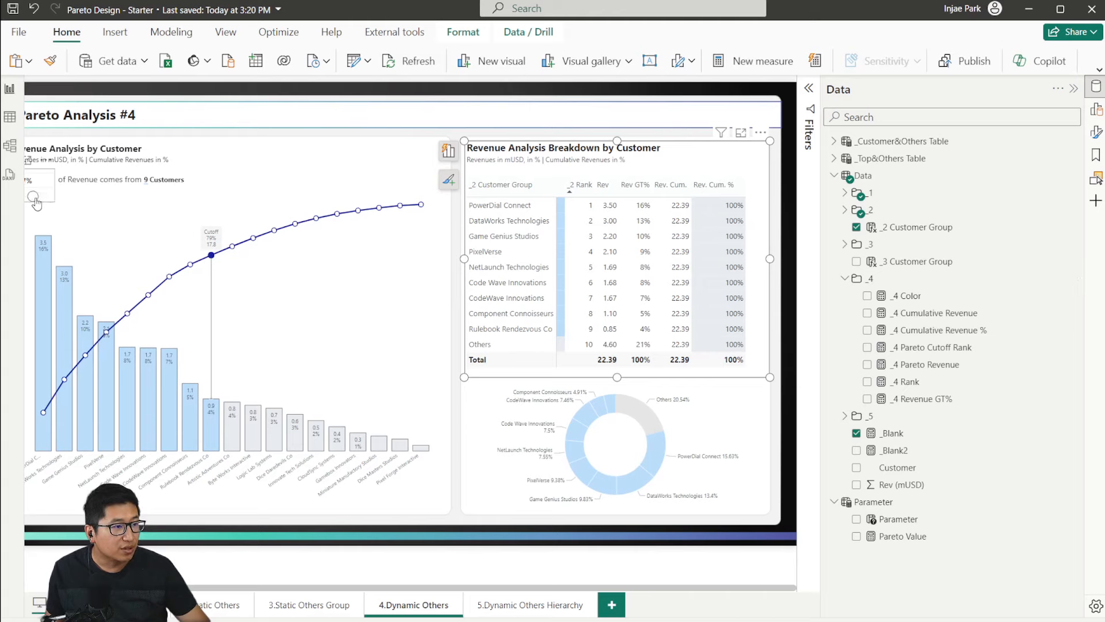
click(34, 201)
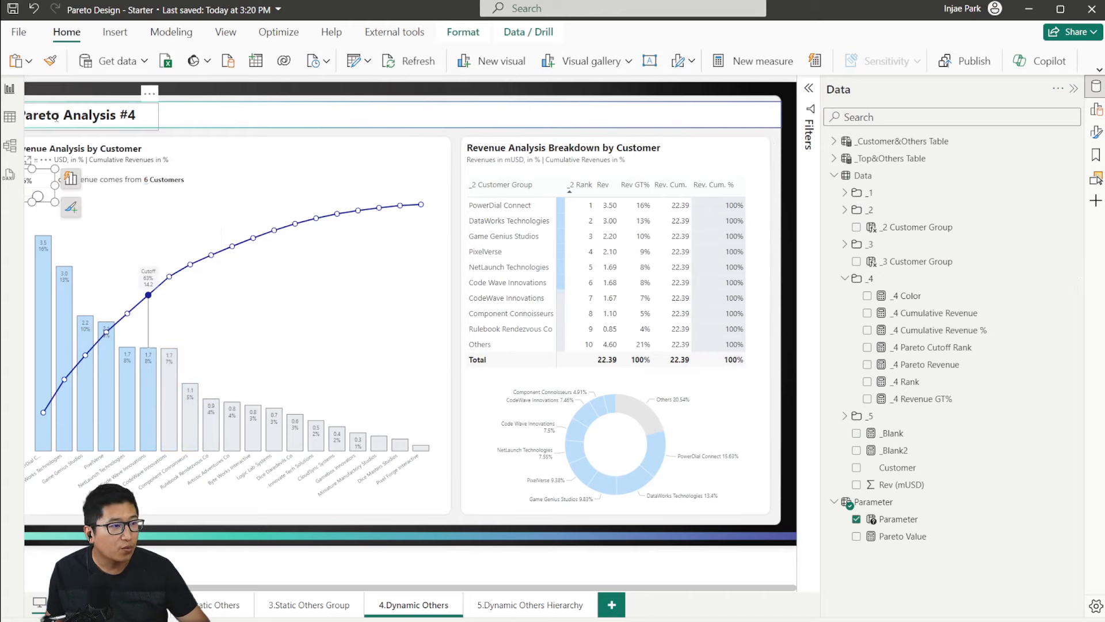
Step: View the tables in the data model and open the DAX definition of _Customer&Others Table
click(10, 151)
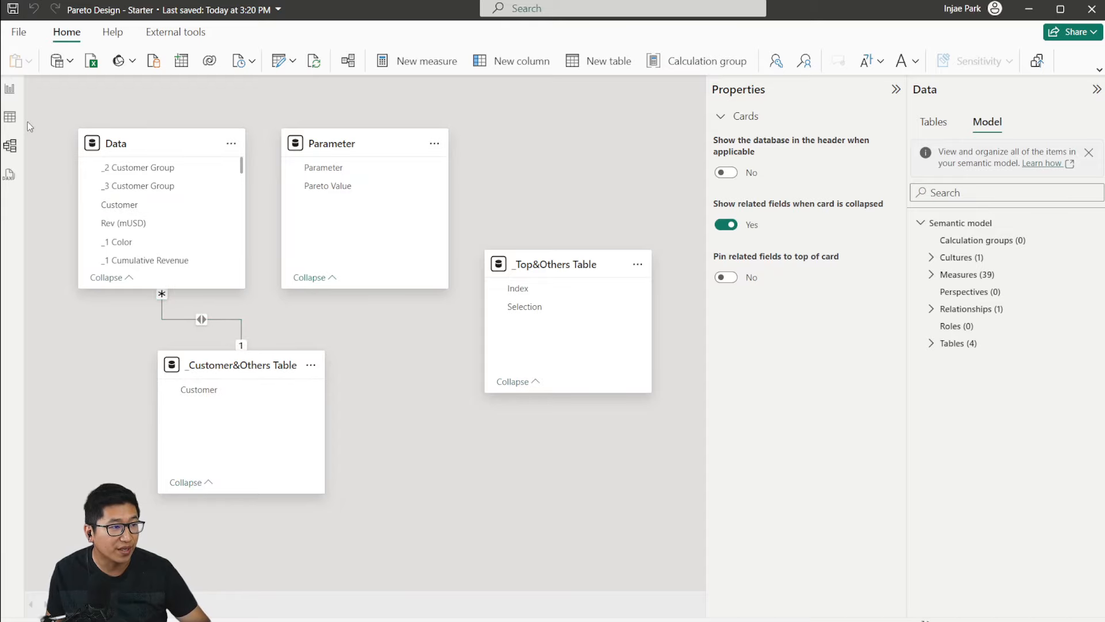
click(10, 93)
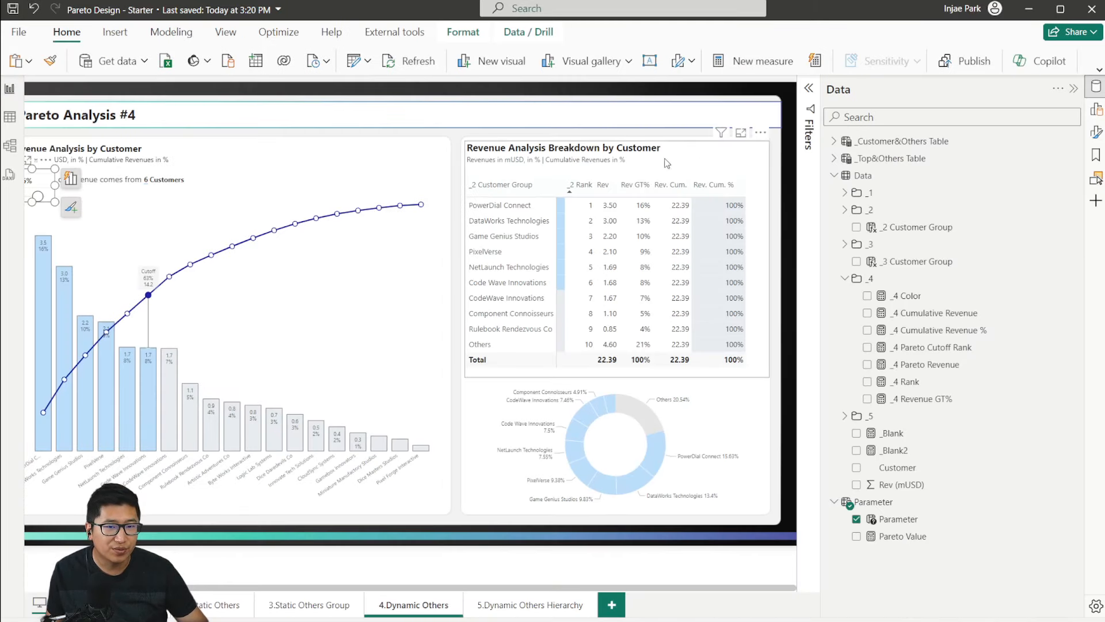
click(900, 141)
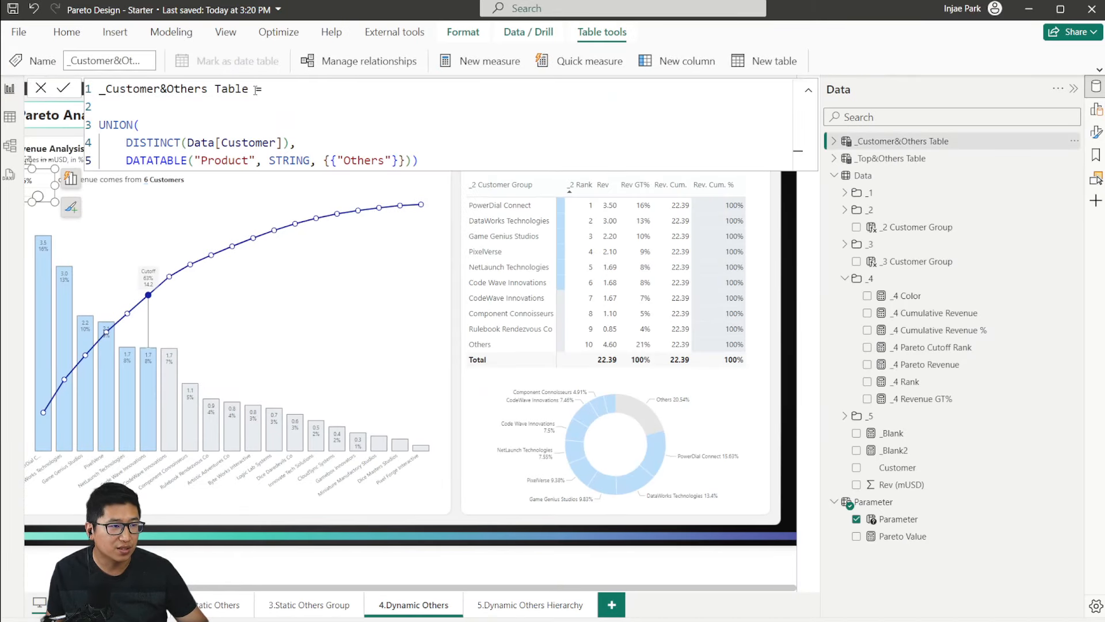
click(256, 91)
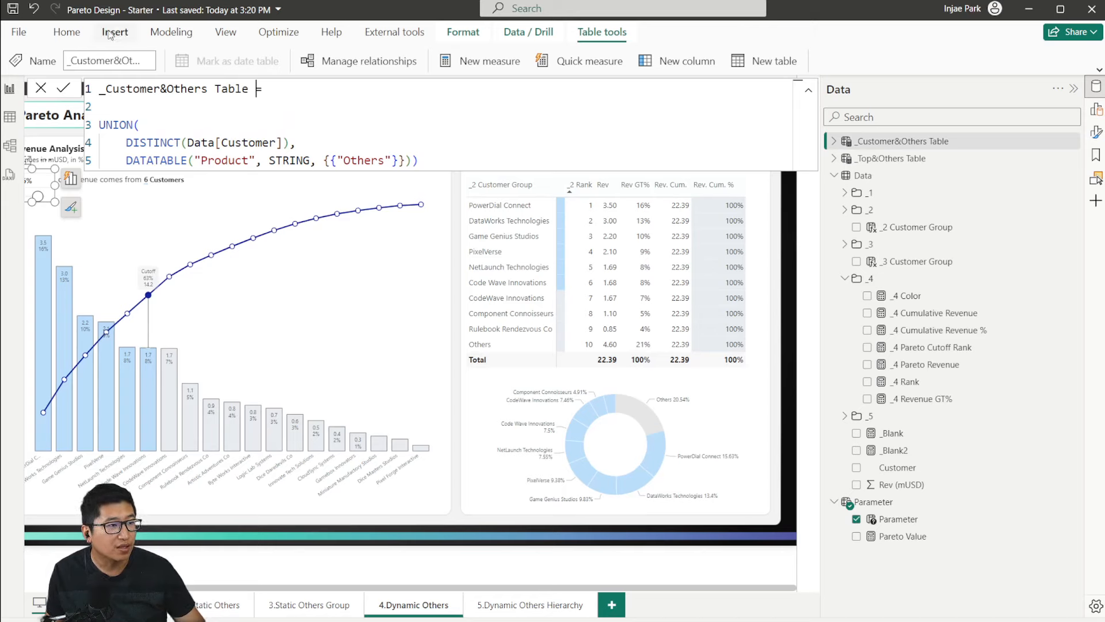
Step: Create a new calculated table using a copy of the full _Customer&Others Table DAX formula
click(171, 32)
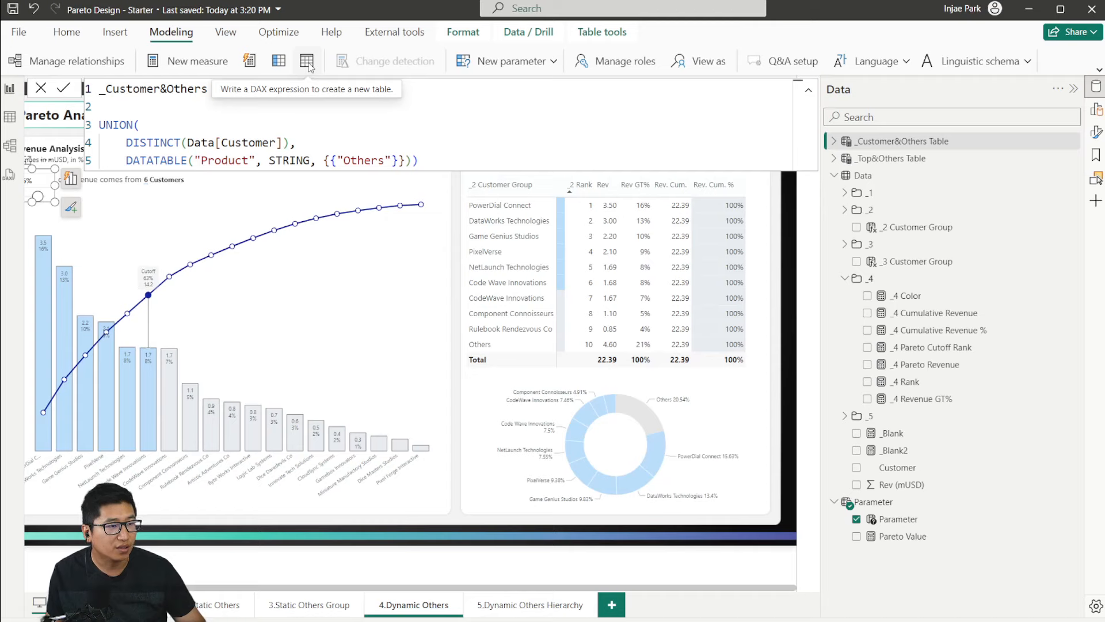
drag(420, 160, 108, 70)
key(ctrl+c)
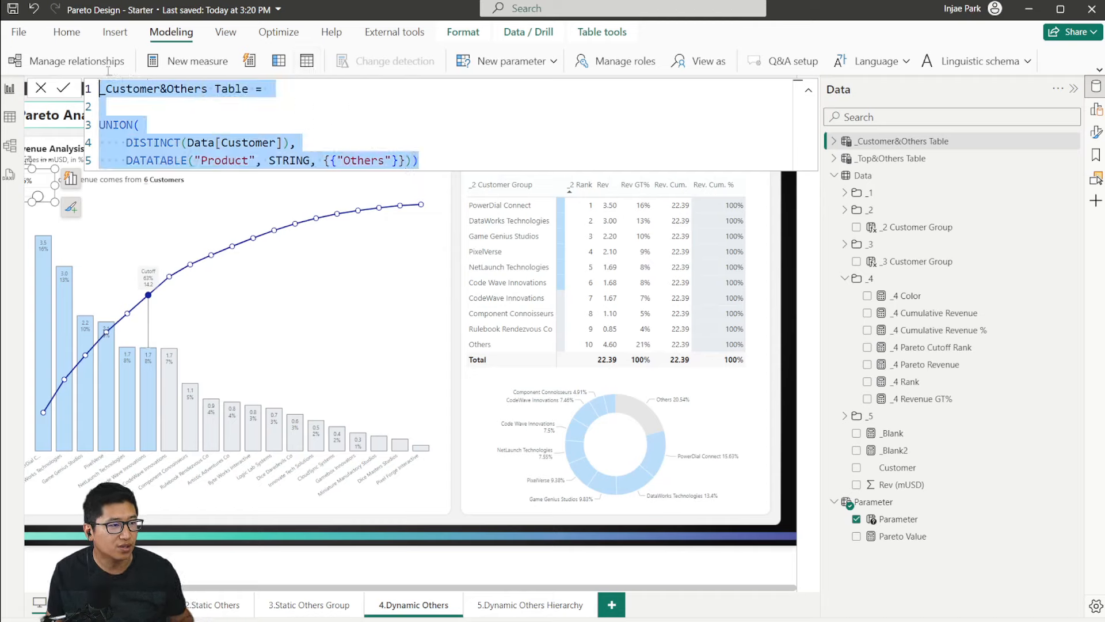
click(385, 63)
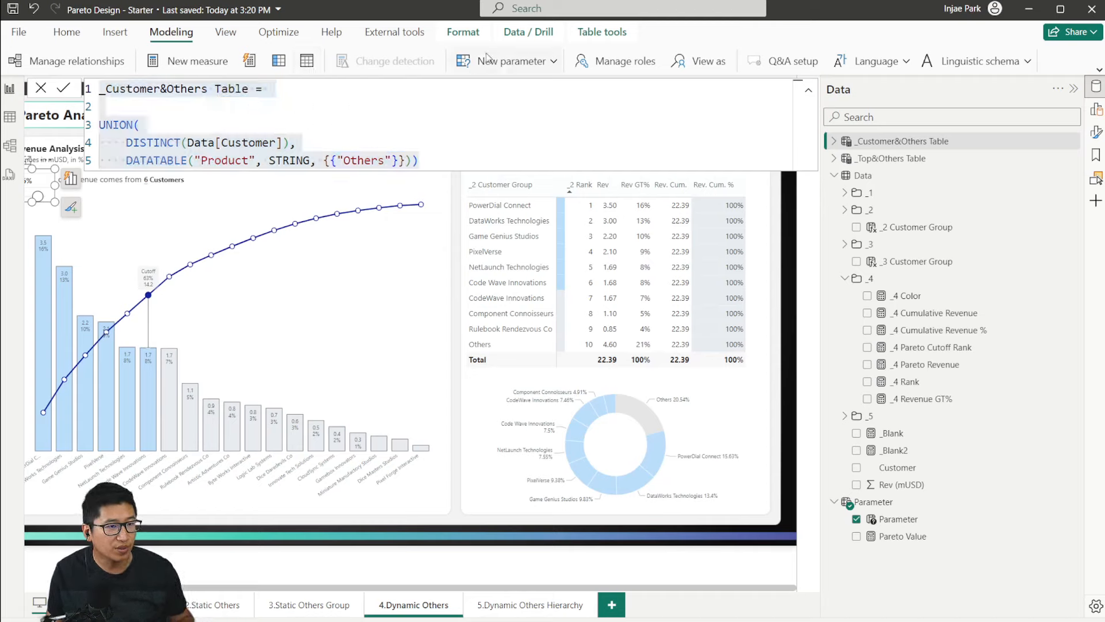
click(307, 61)
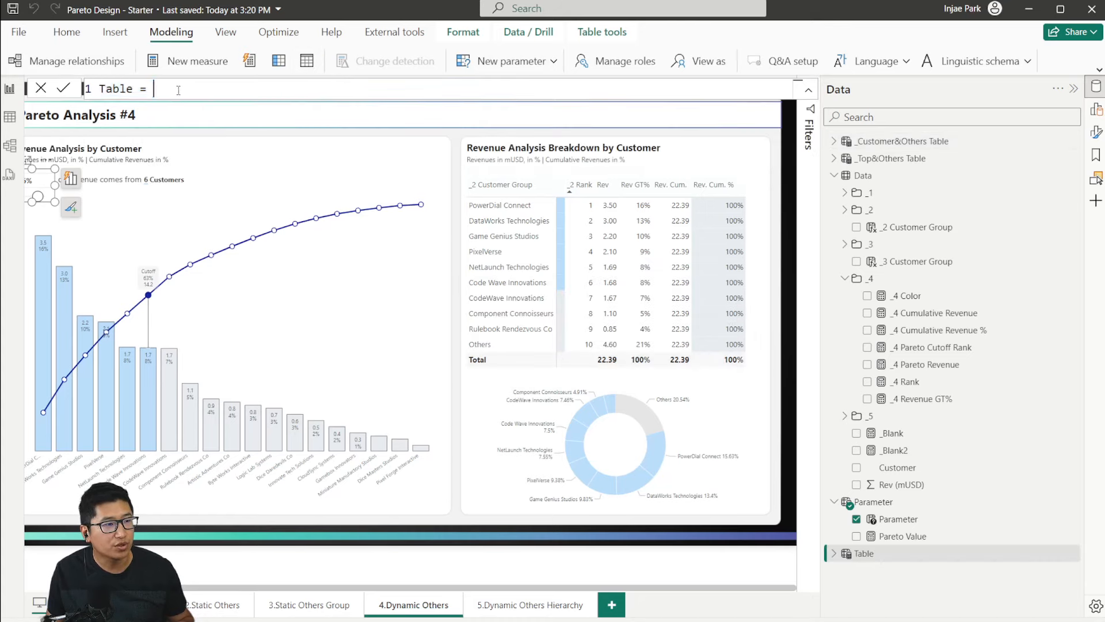
key(ctrl+v)
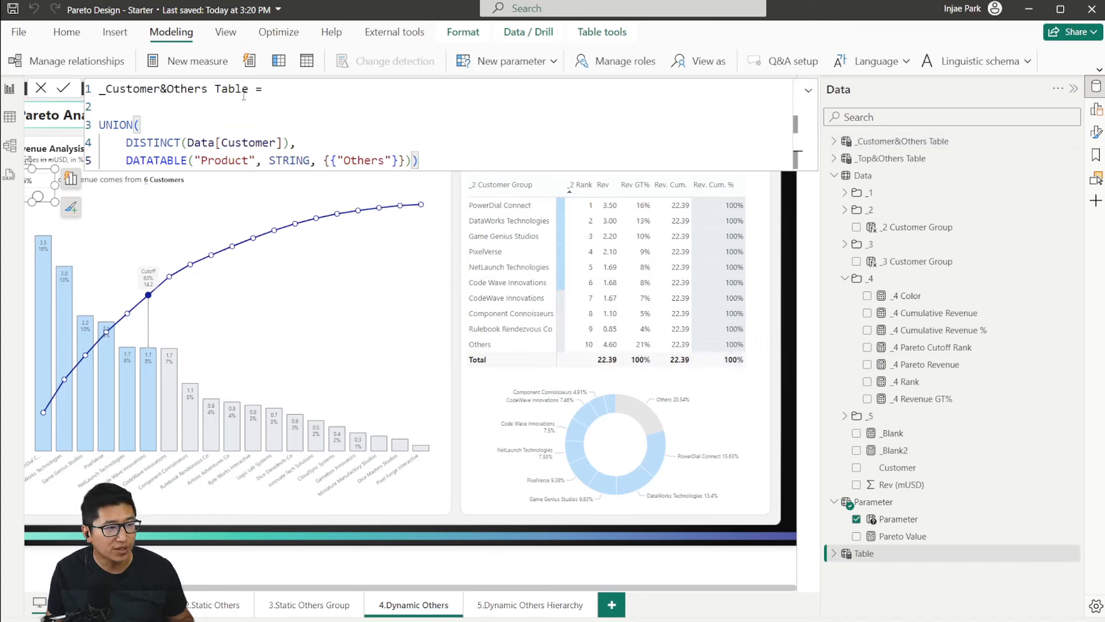
Step: Rename the new calculated table in its formula to _Customer&Others Table test
drag(250, 91, 94, 82)
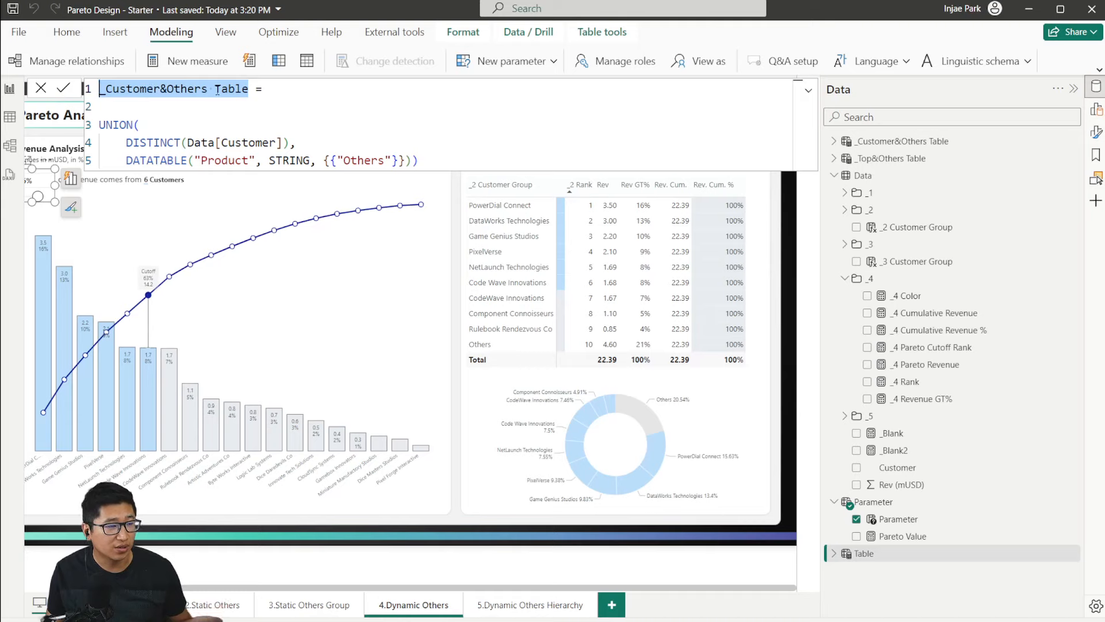
click(251, 91)
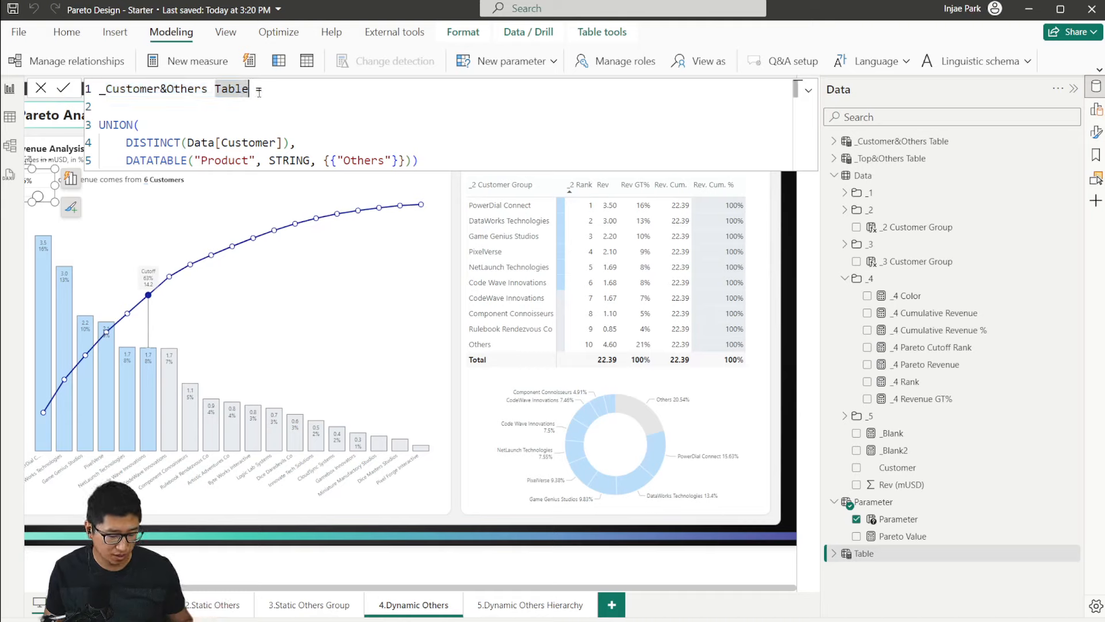
text(test)
key(End)
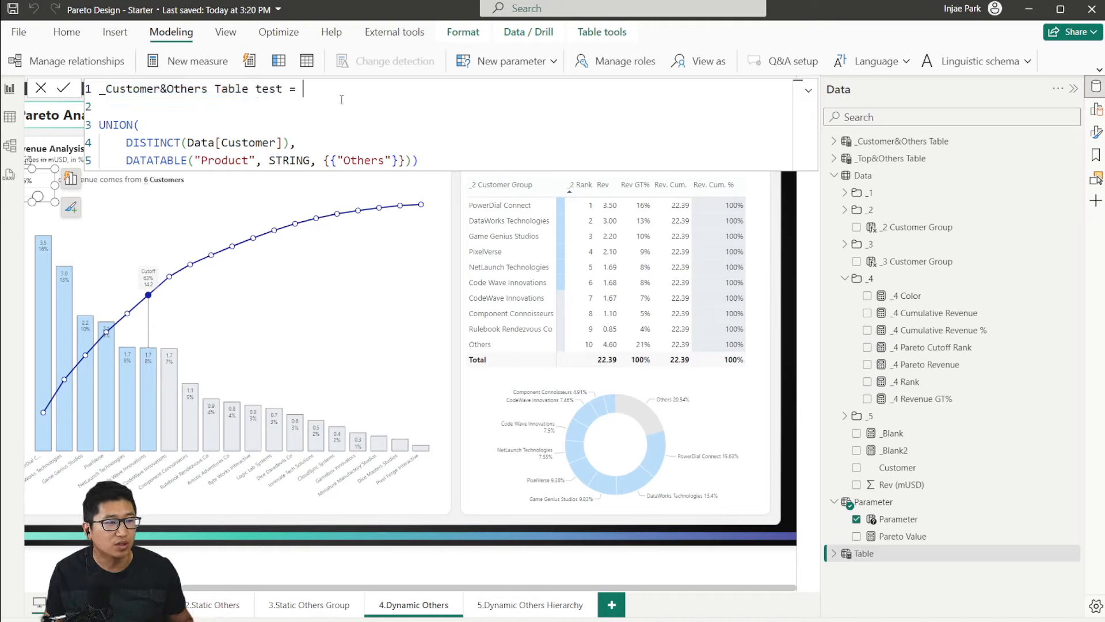
Step: Examine the UNION formula's two parts: DISTINCT of Data[Customer] and the DATATABLE holding the "Others" row
click(144, 118)
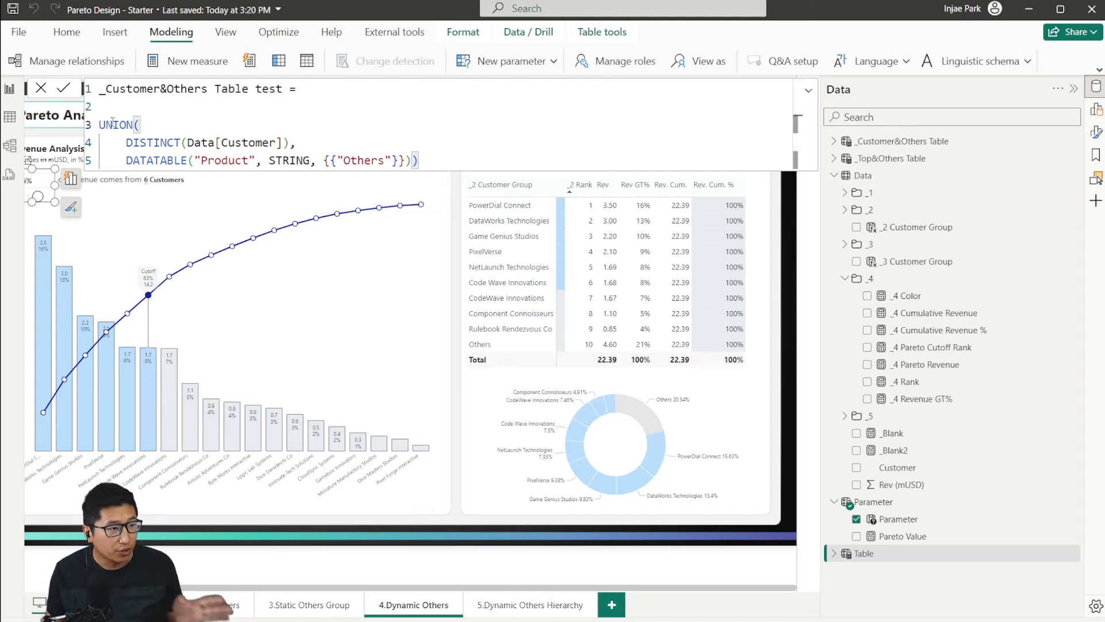
drag(126, 141, 288, 142)
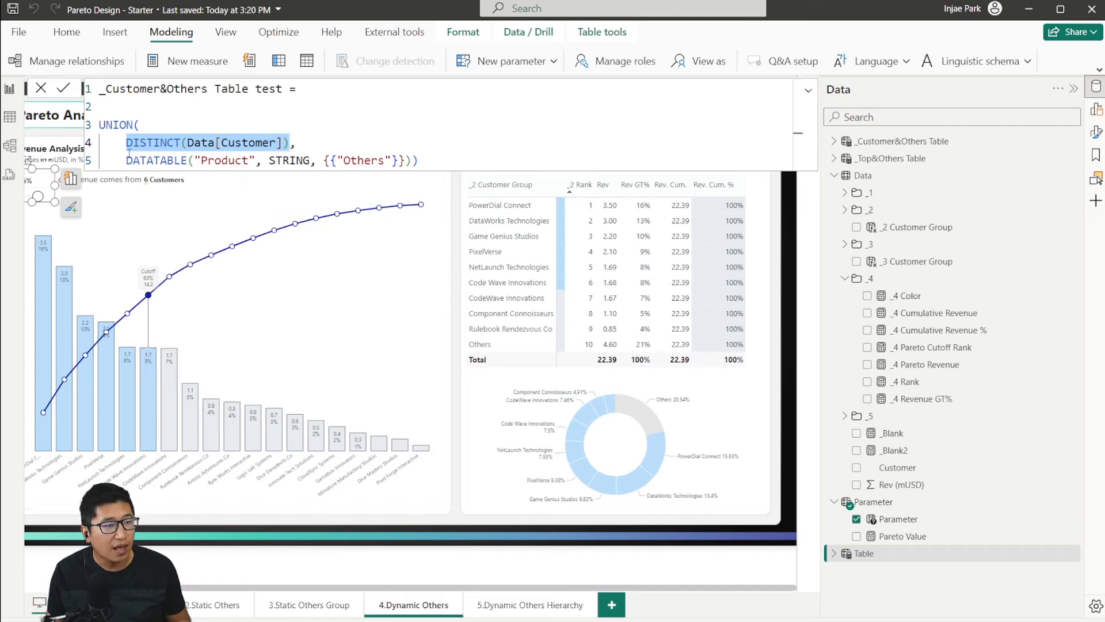
drag(126, 142, 222, 142)
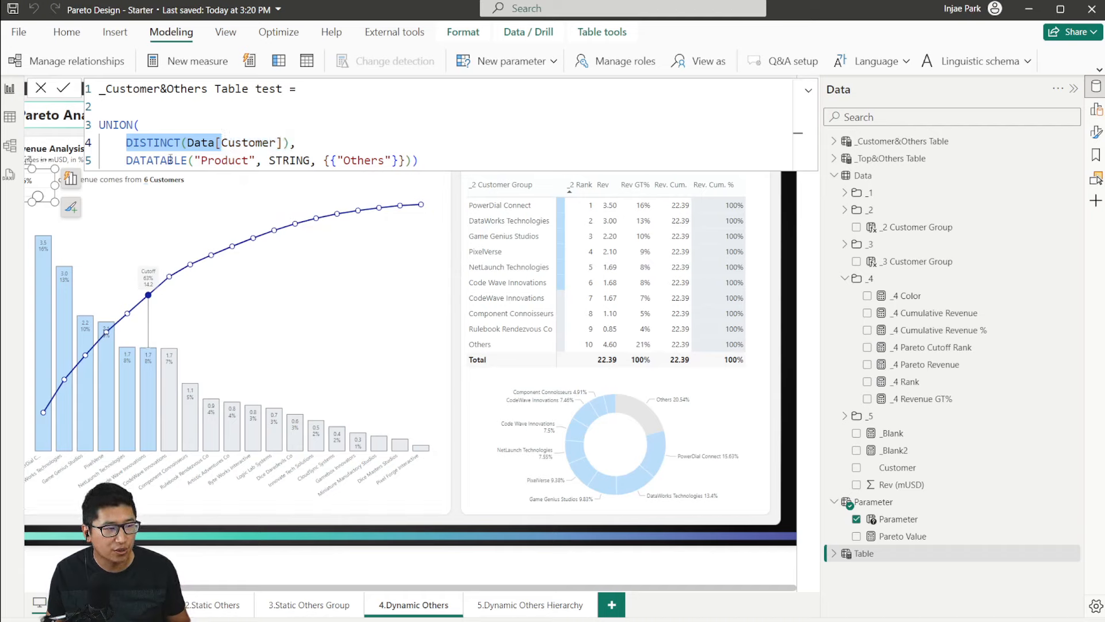
drag(128, 160, 392, 160)
click(394, 160)
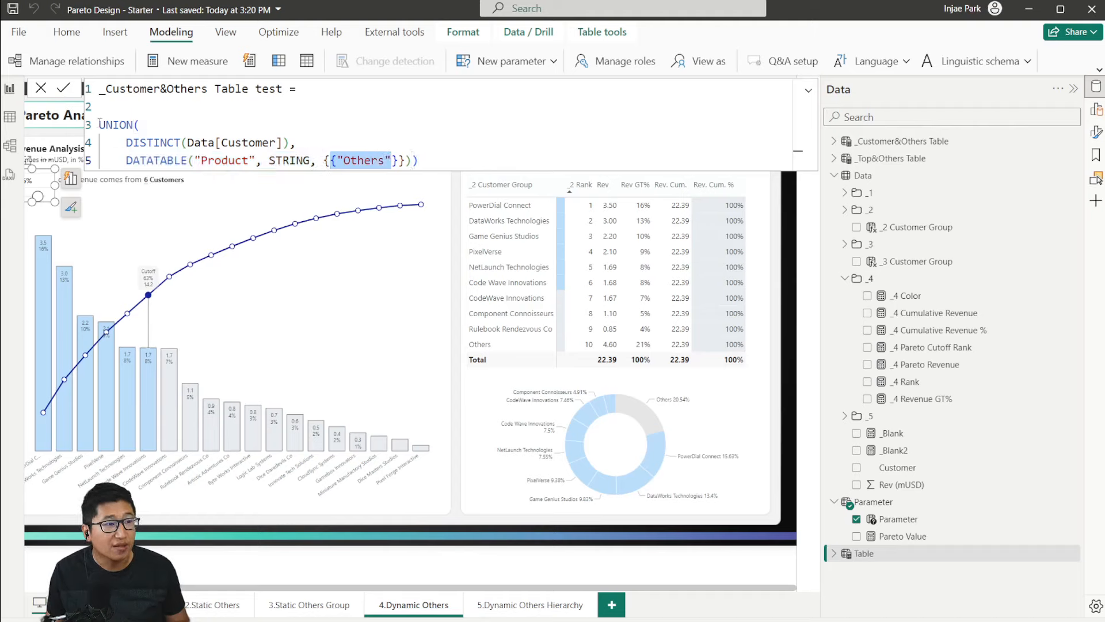
drag(436, 159, 188, 105)
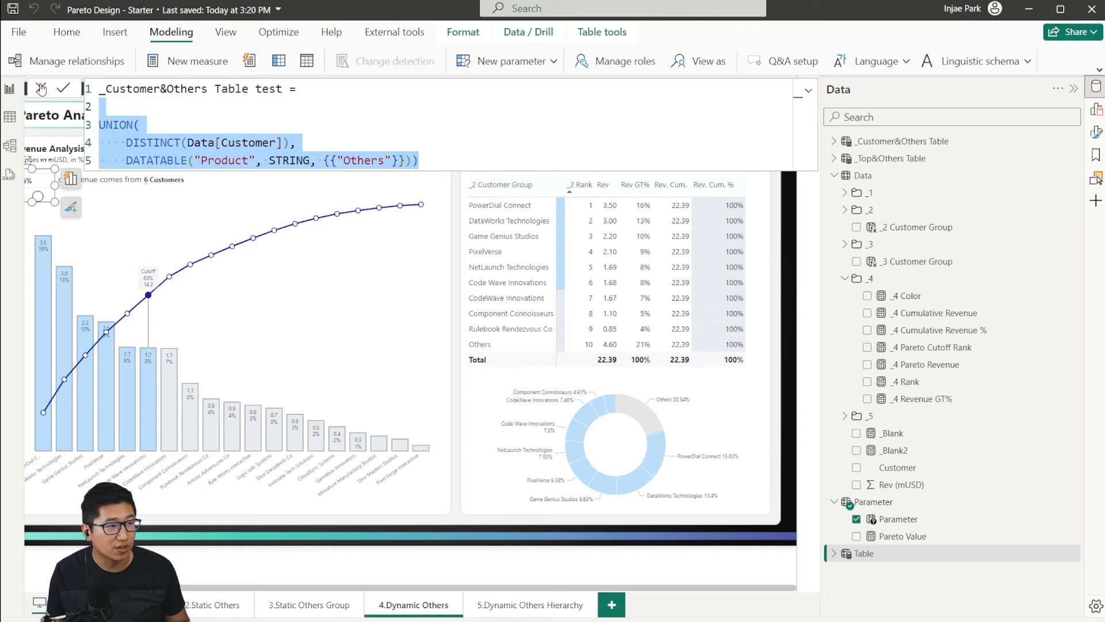
Step: Commit the _Customer&Others Table test formula and view the table's rows
click(64, 88)
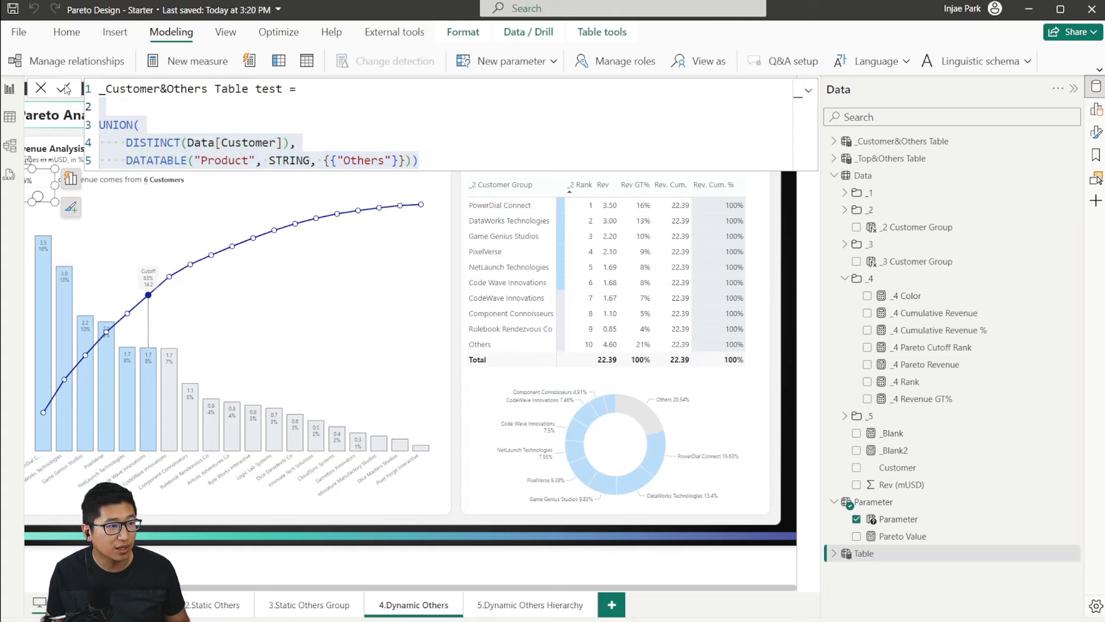
click(10, 118)
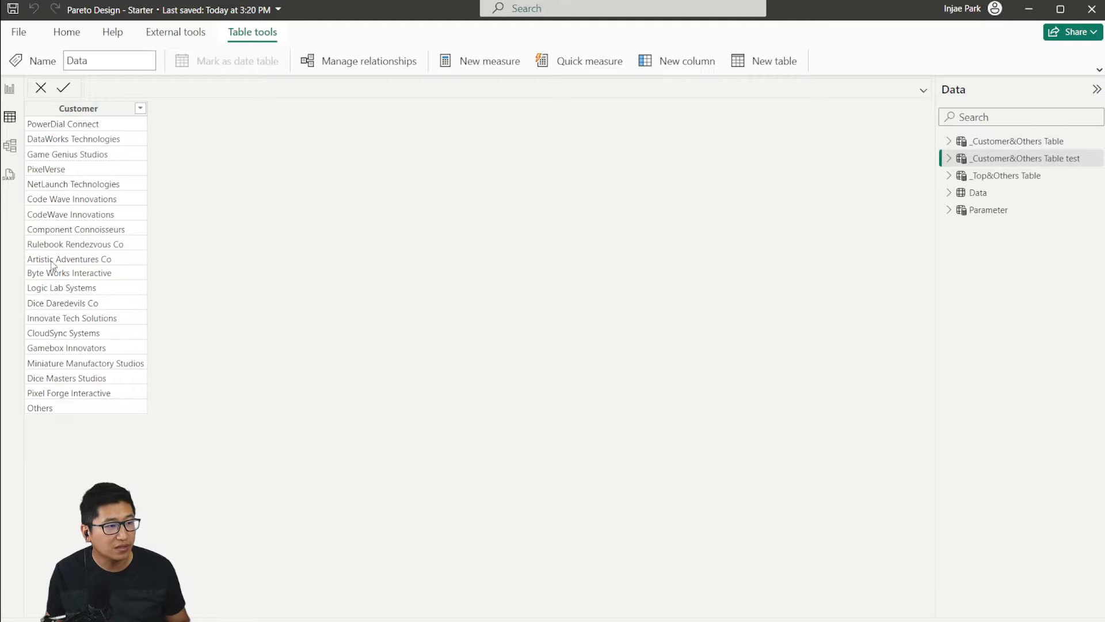
Step: Create a relationship between the Customer columns of _Customer&Others Table test and Data, with Many to one (*:1) cardinality and Single cross-filter direction
click(8, 144)
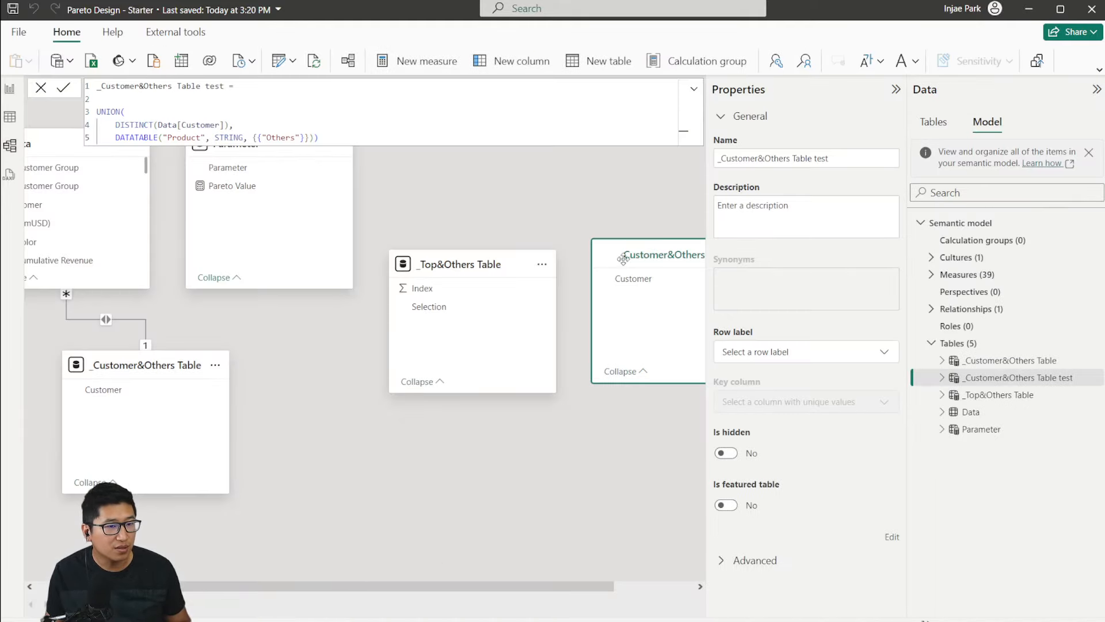
drag(276, 292, 415, 456)
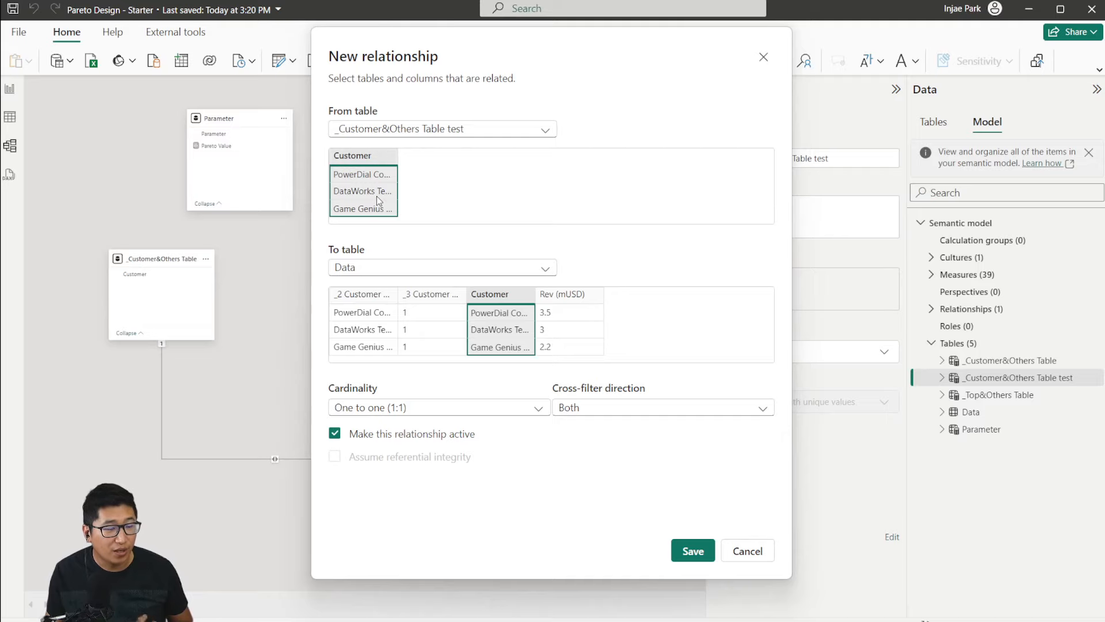
click(466, 407)
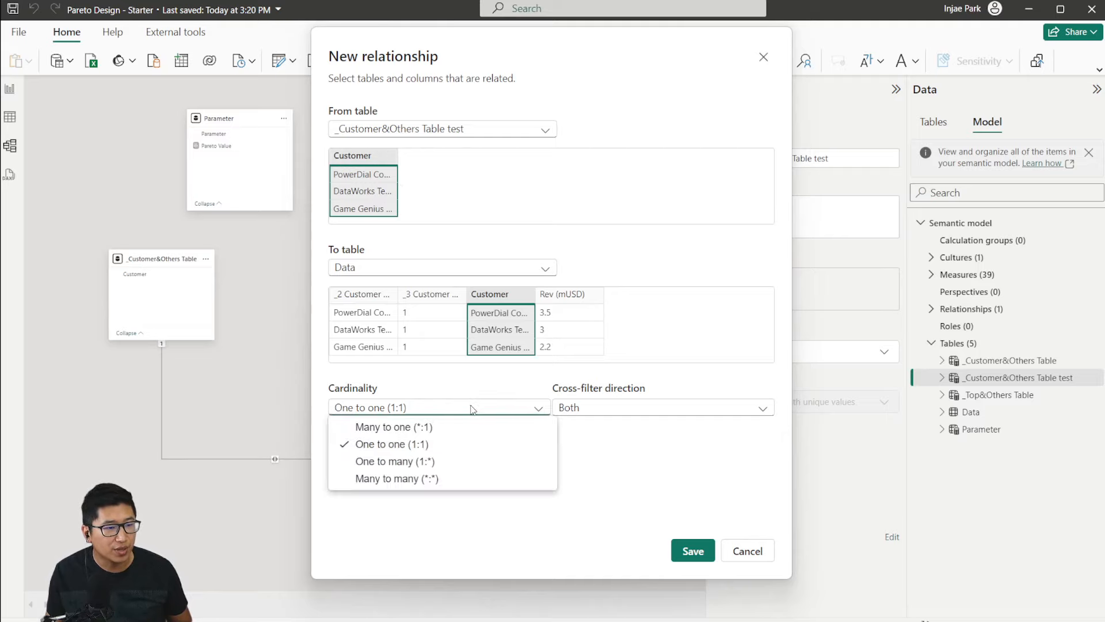
click(465, 430)
click(599, 408)
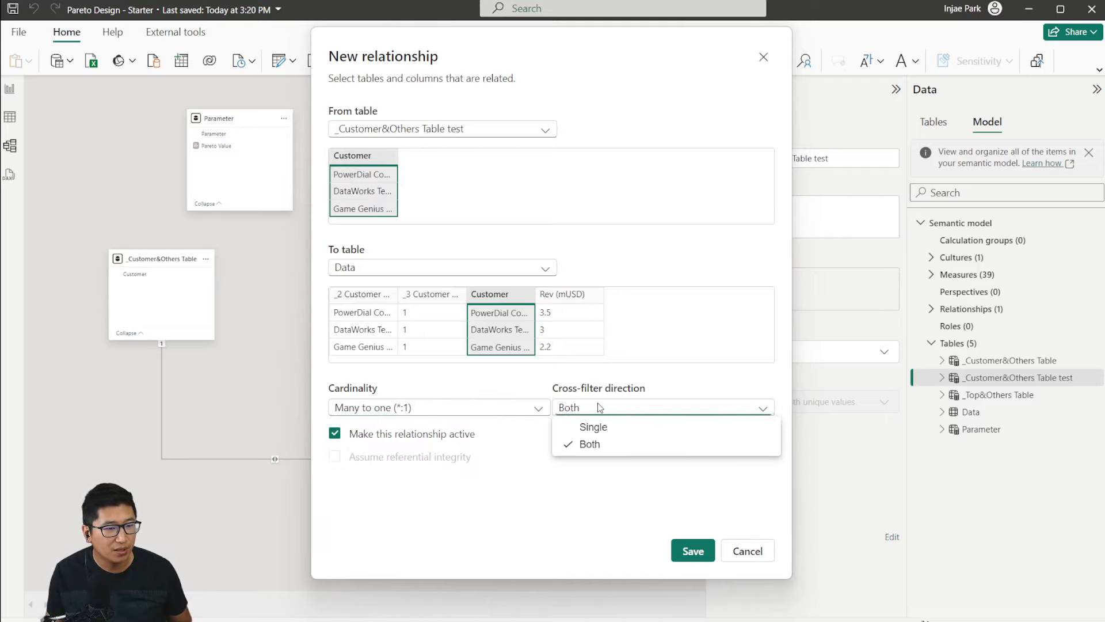
click(598, 407)
click(599, 409)
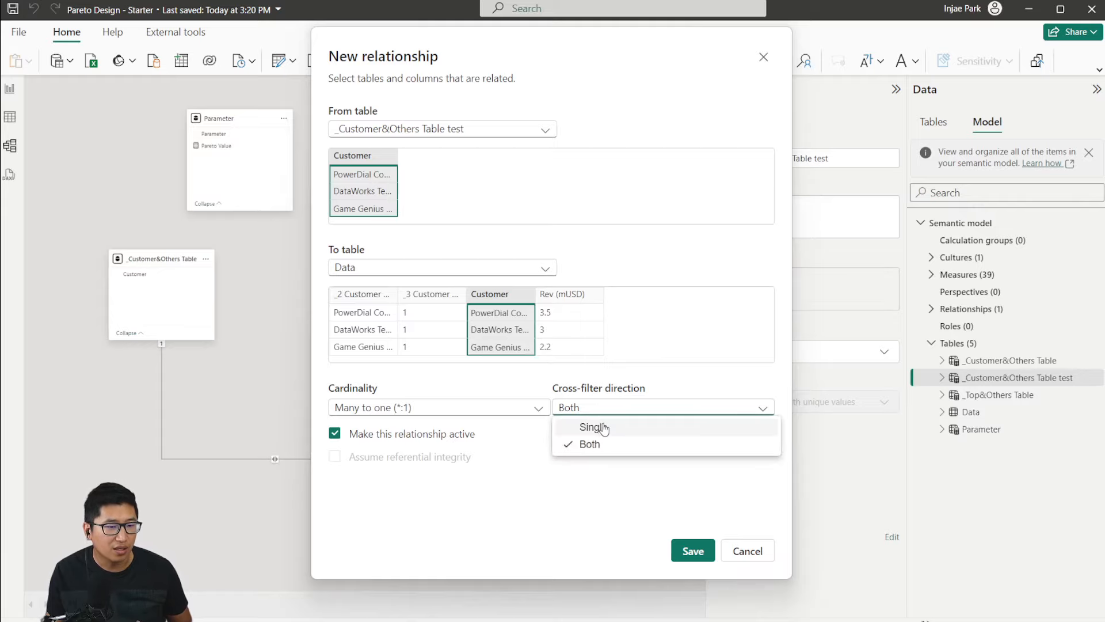
click(595, 427)
click(693, 550)
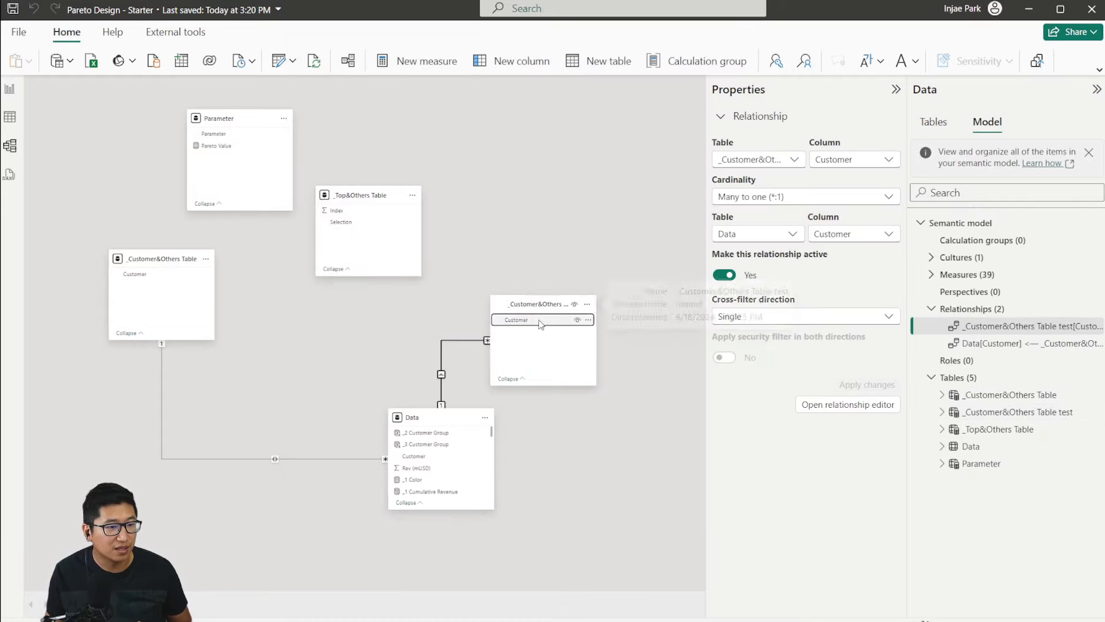
Step: Change the cardinality of the relationship between _Customer&Others Table test and Data to One to many (1:*), and reposition the test table in the diagram
click(444, 365)
double_click(442, 368)
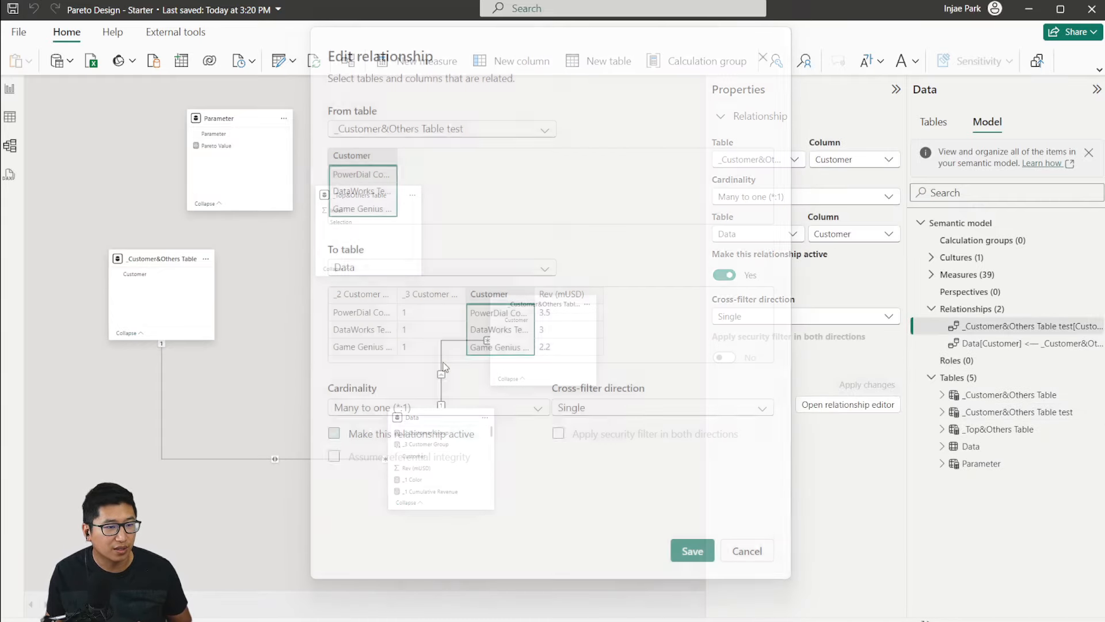
click(517, 408)
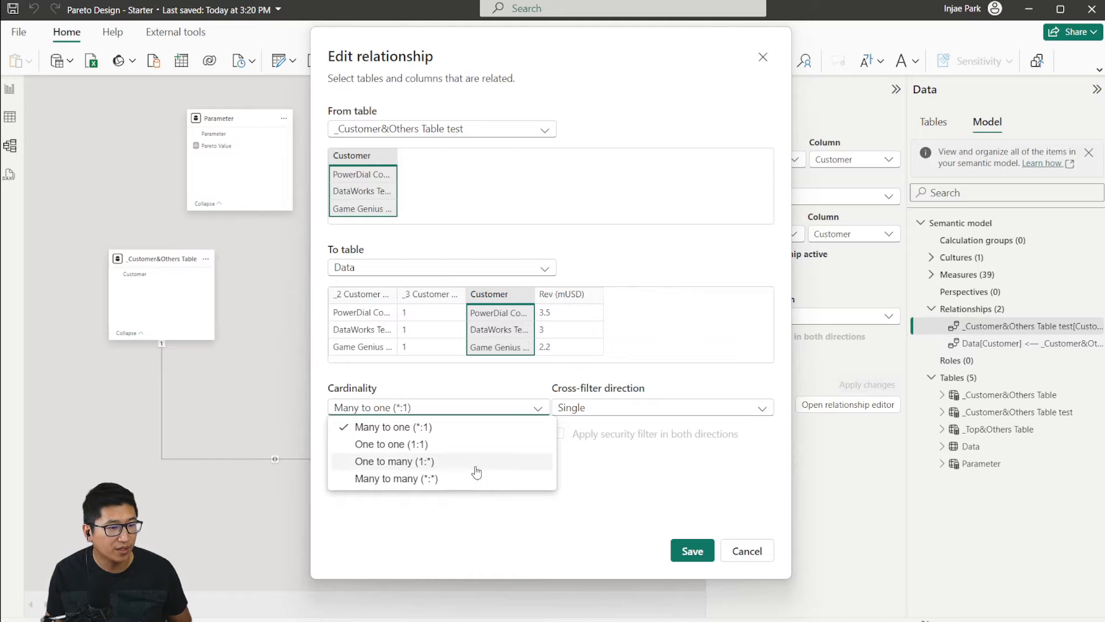
click(476, 464)
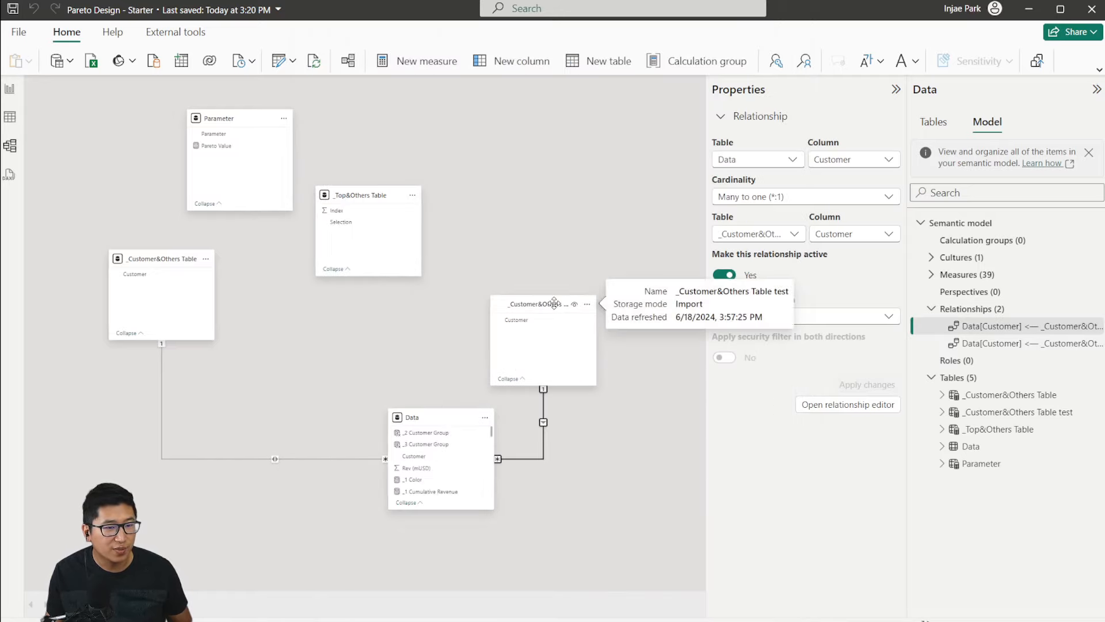
drag(554, 303, 595, 295)
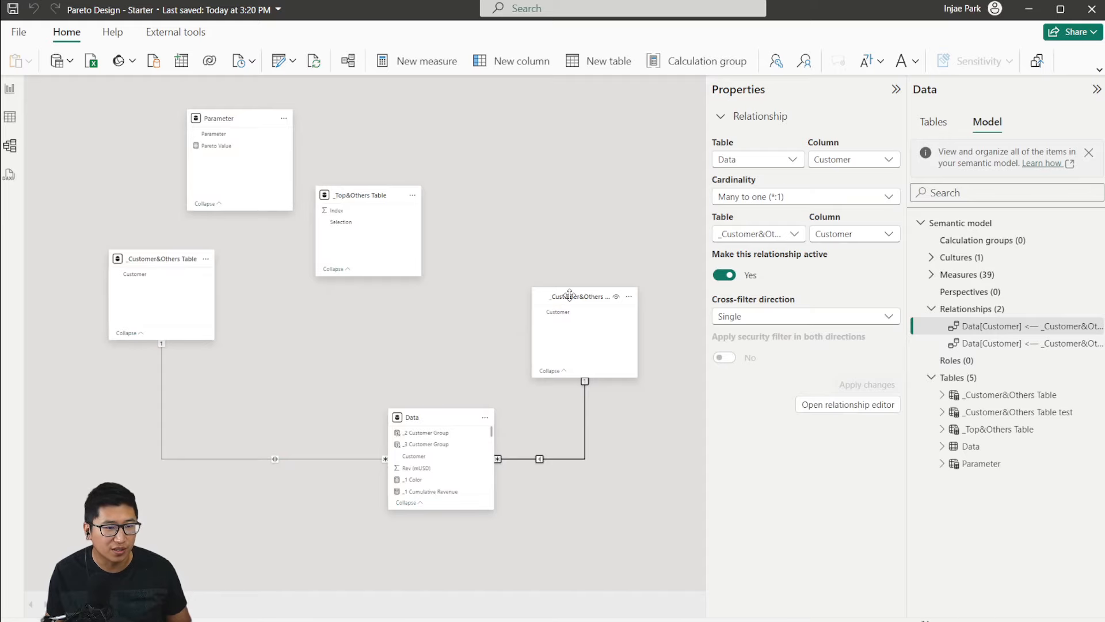
Step: Return to the report and delete the _Customer&Others Table test table from the model
click(9, 88)
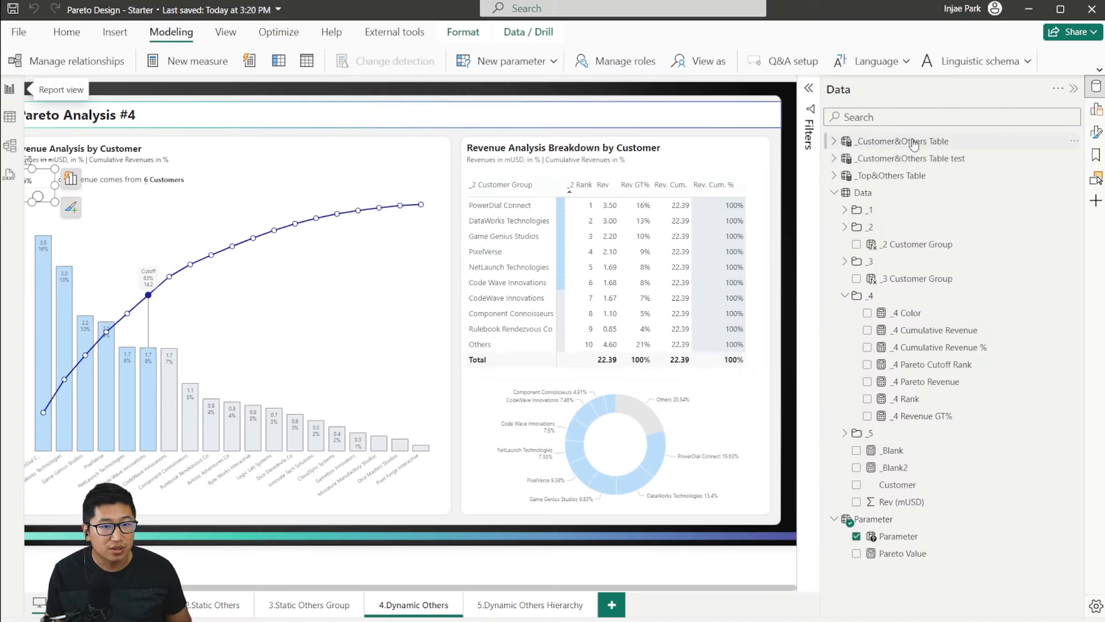
right_click(949, 160)
click(1009, 272)
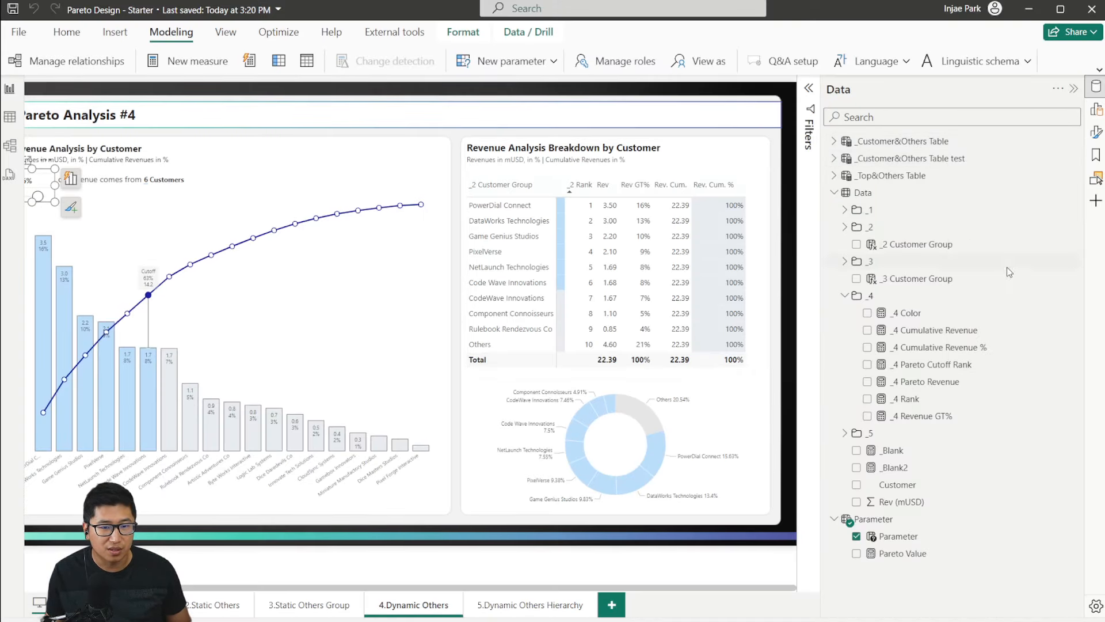
click(634, 355)
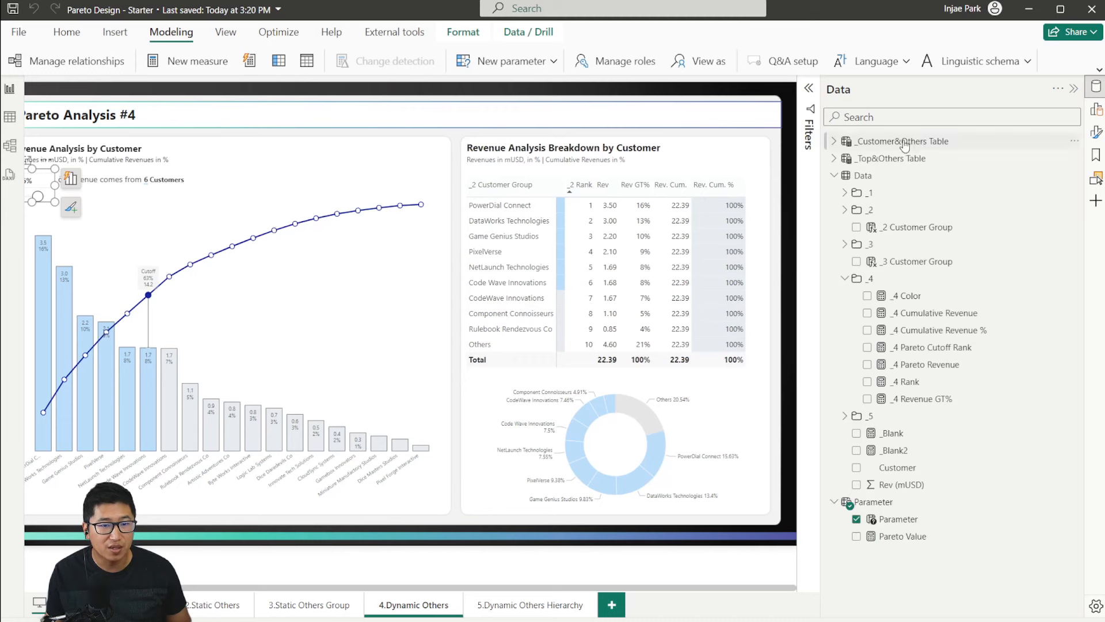
Step: Replace _2 Customer Group in the breakdown matrix's rows with Customer from _Customer&Others Table
click(905, 144)
click(41, 89)
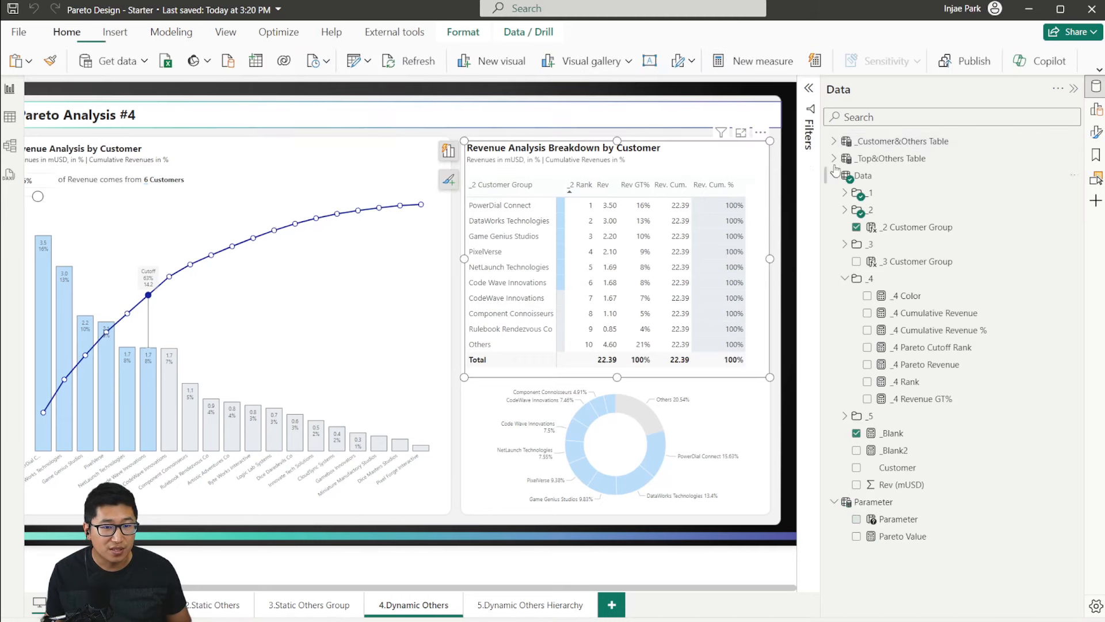
click(903, 144)
click(900, 159)
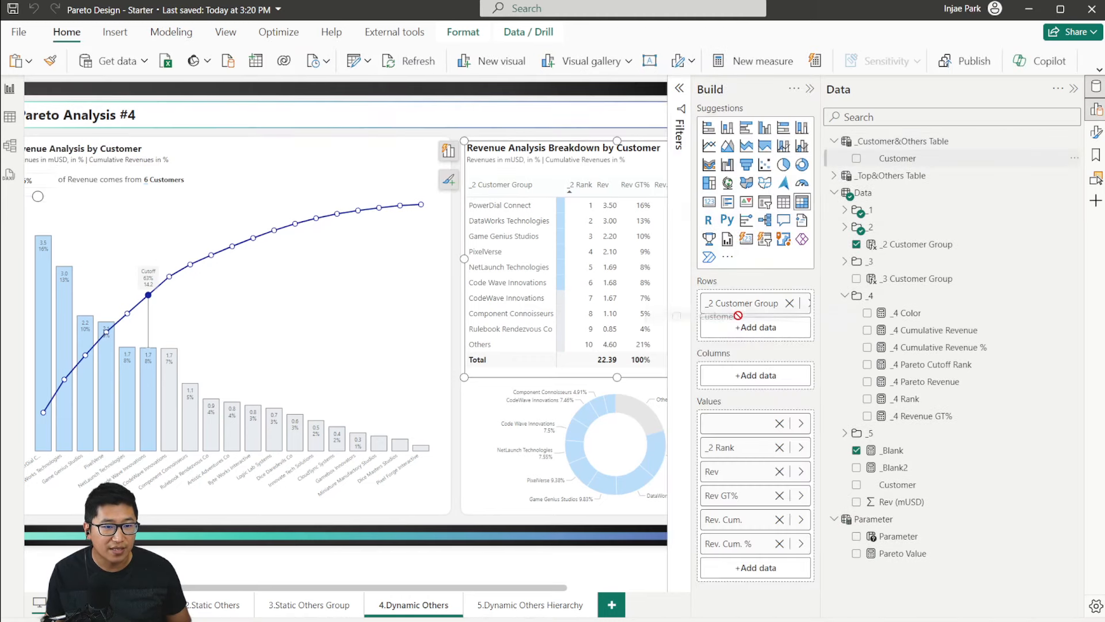
click(788, 303)
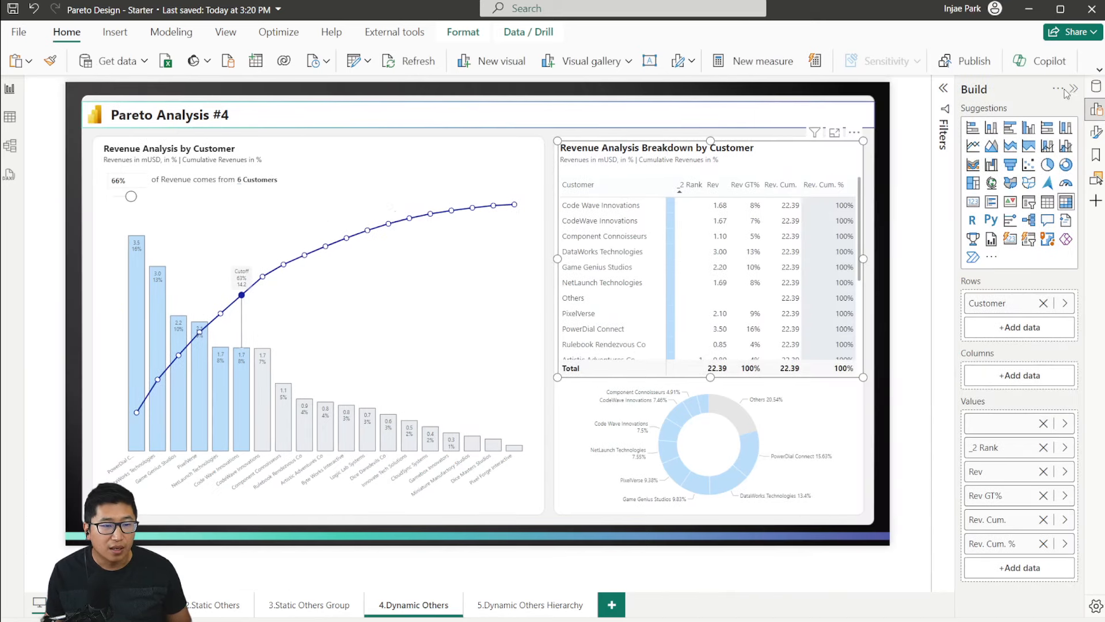
Step: Examine the customer rows, including Others, and their values throughout the Revenue Analysis Breakdown by Customer matrix
scroll(648, 233, down, 5)
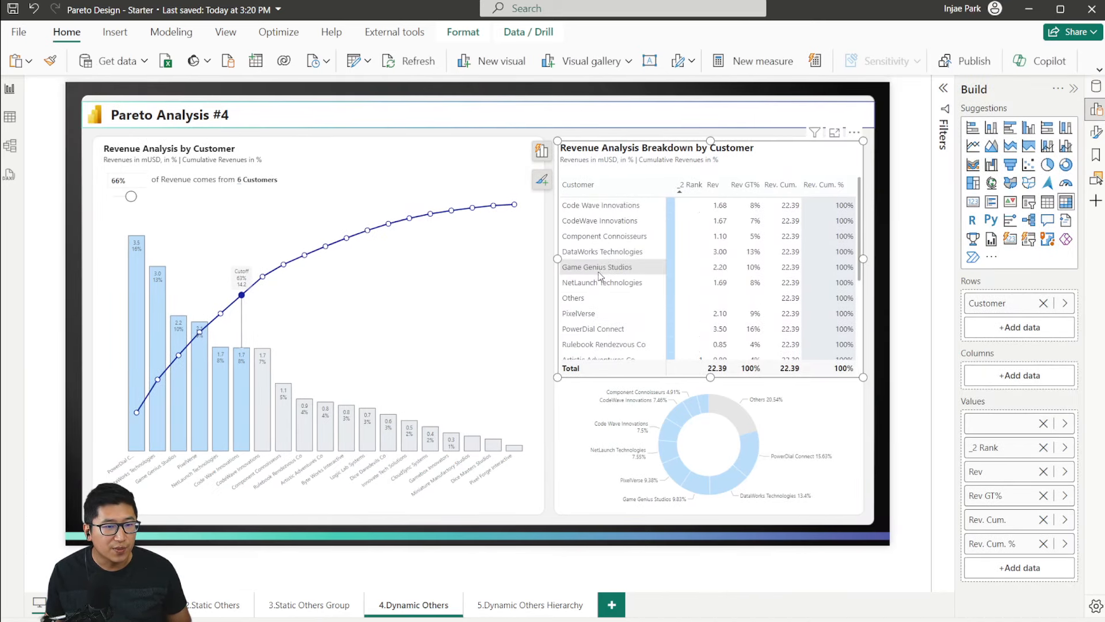
scroll(619, 268, up, 5)
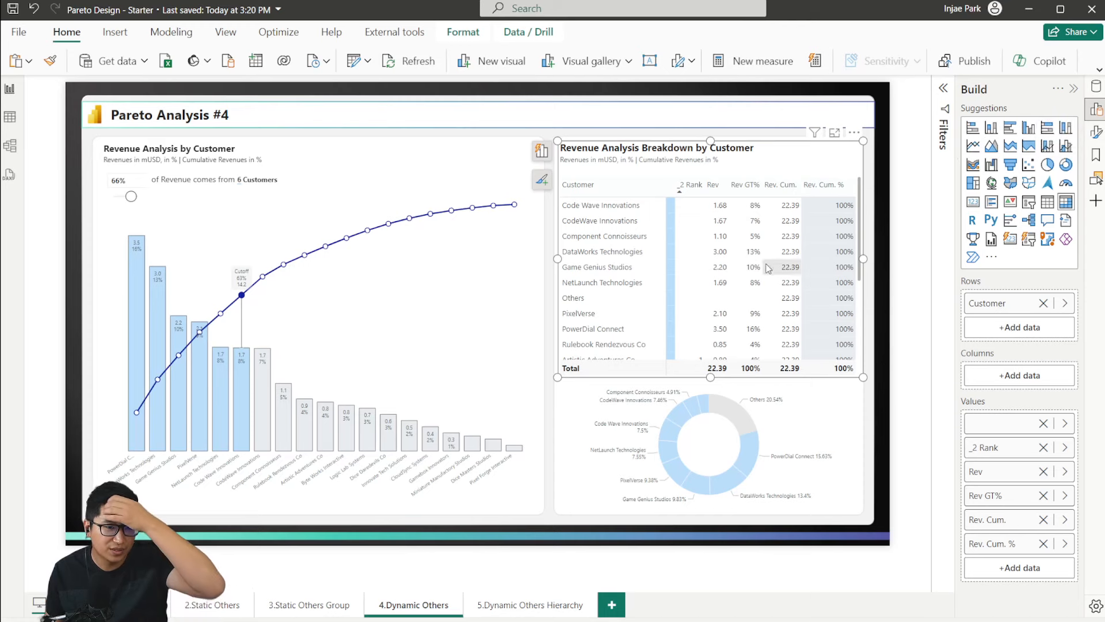
scroll(669, 232, down, 9)
scroll(669, 232, up, 9)
scroll(673, 248, down, 10)
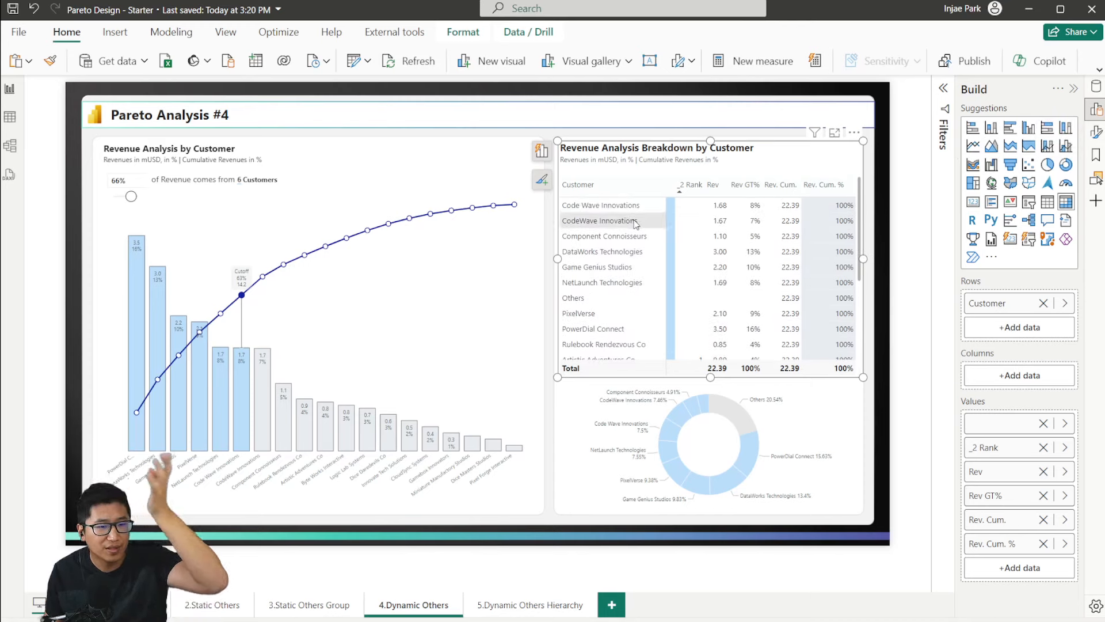
scroll(676, 260, up, 9)
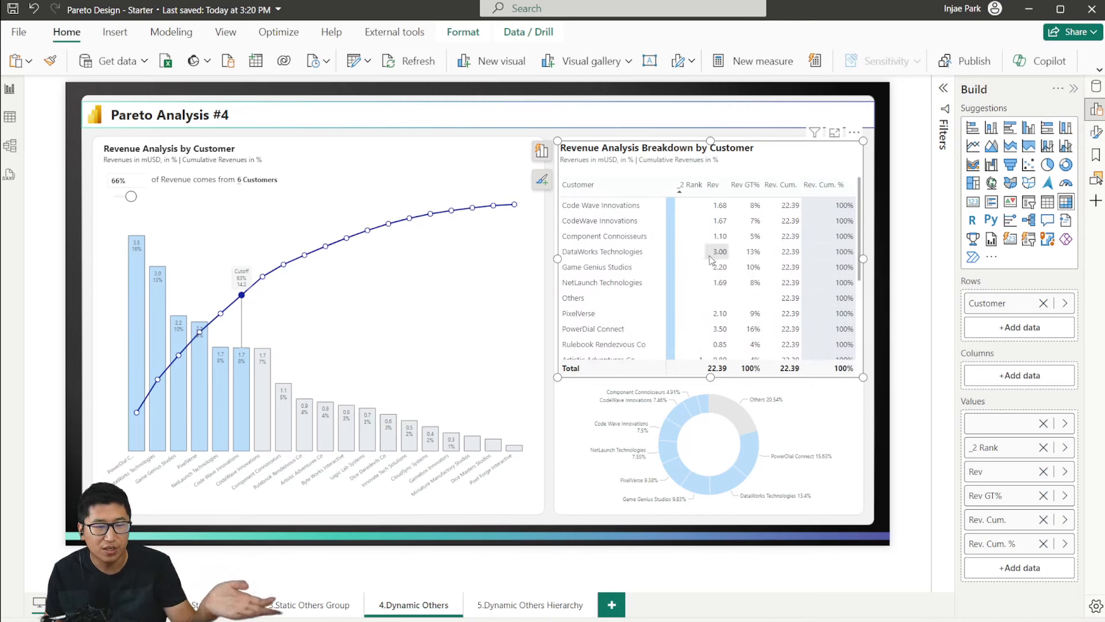
scroll(685, 247, down, 9)
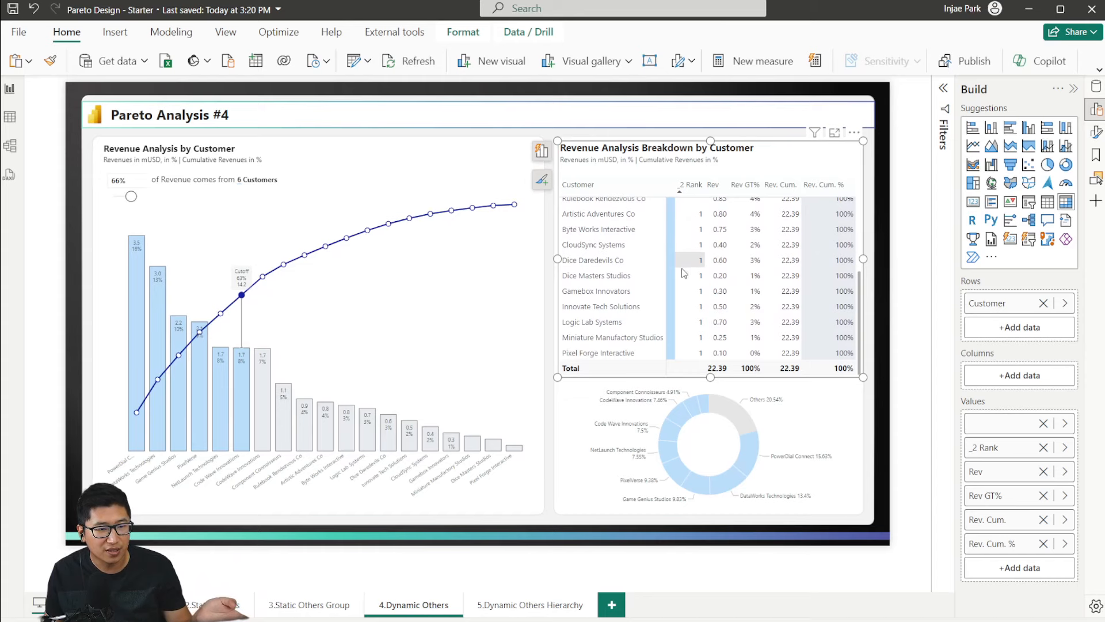
scroll(690, 276, up, 8)
scroll(684, 282, up, 1)
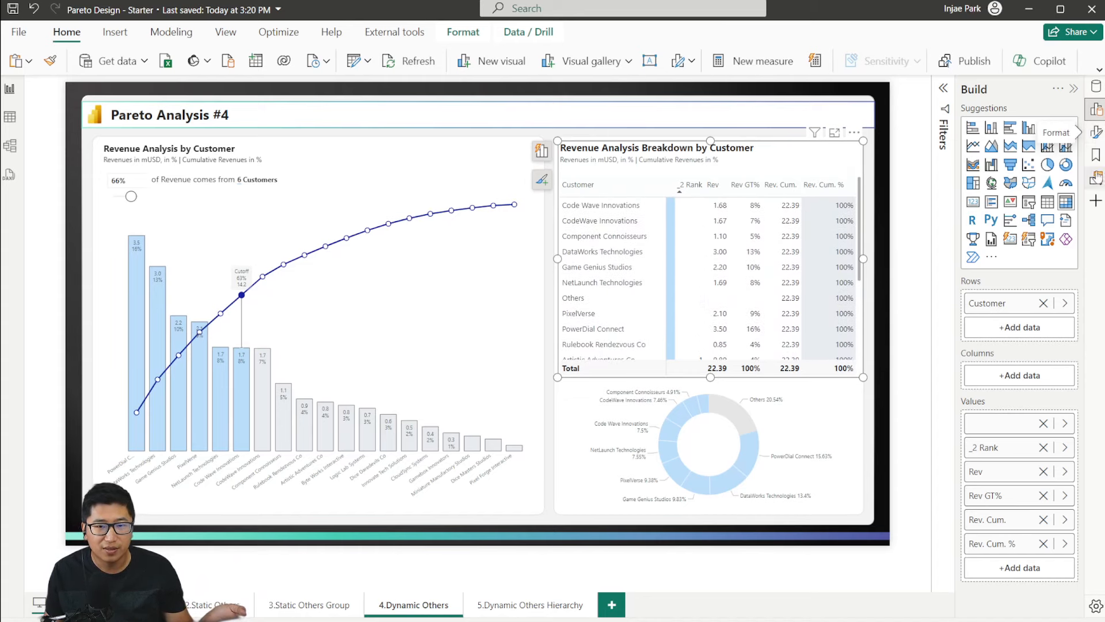
Step: Review the formulas of the _4 Rank and _4 Pareto Cutoff Rank measures in the Data table
click(1095, 89)
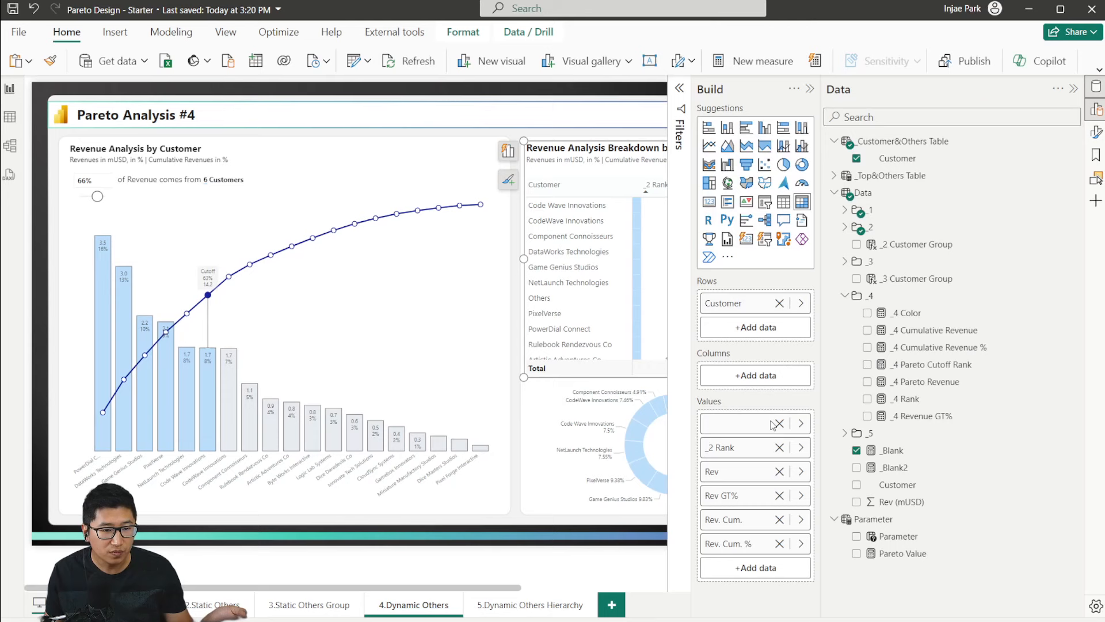
click(909, 398)
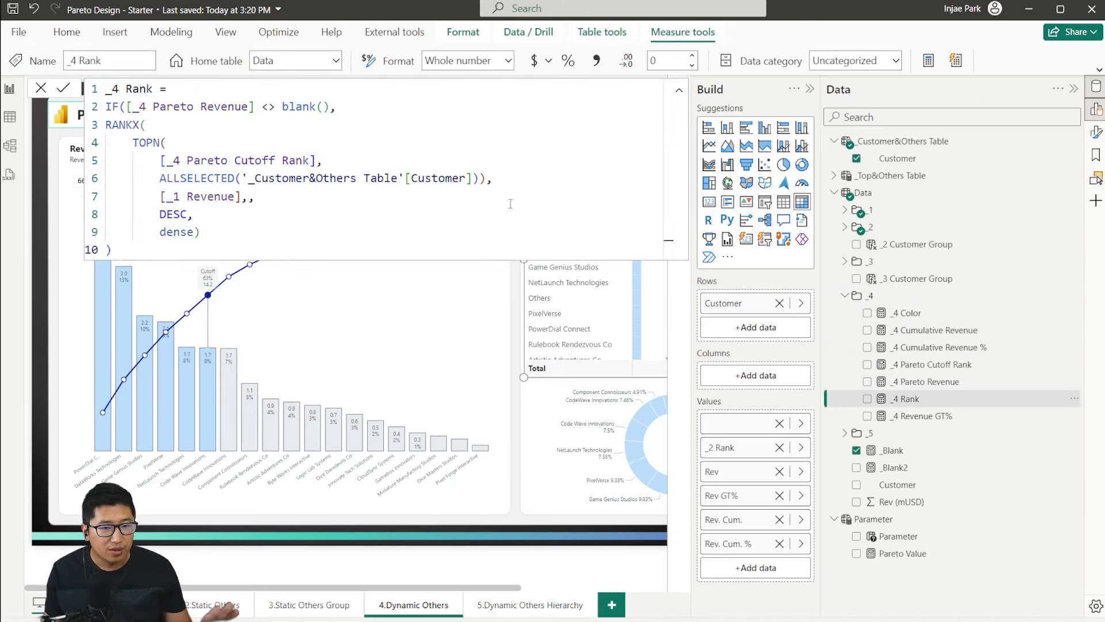
click(919, 365)
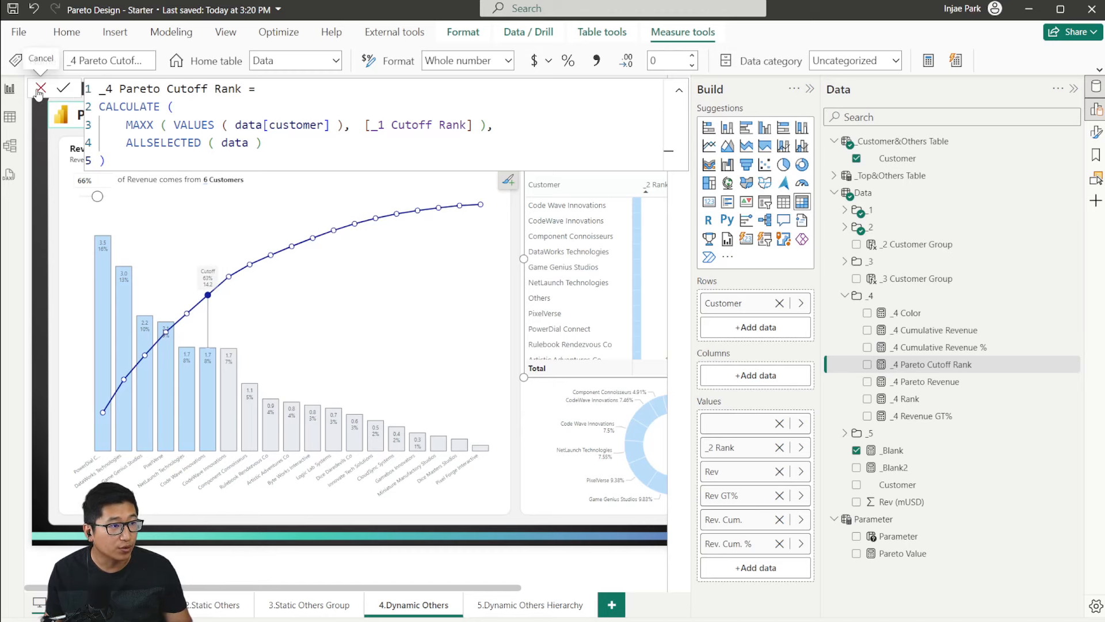
click(63, 88)
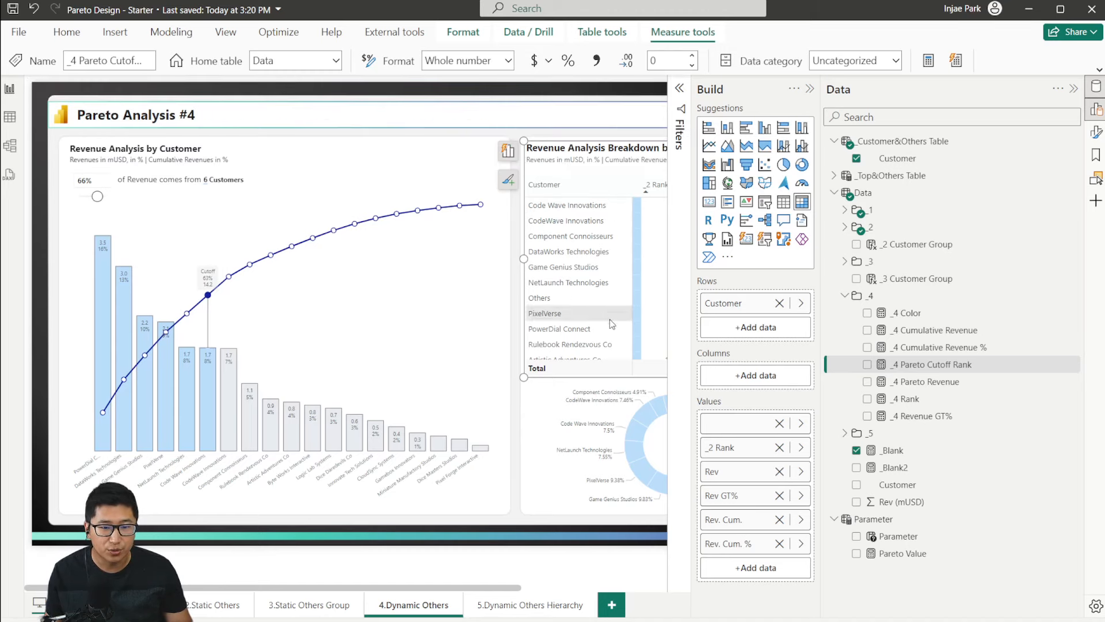
Step: Examine the ParetoTable variable in the _4 Pareto Revenue measure, including its TOPN expression and the [_4 Pareto Cutoff Rank] argument
click(921, 381)
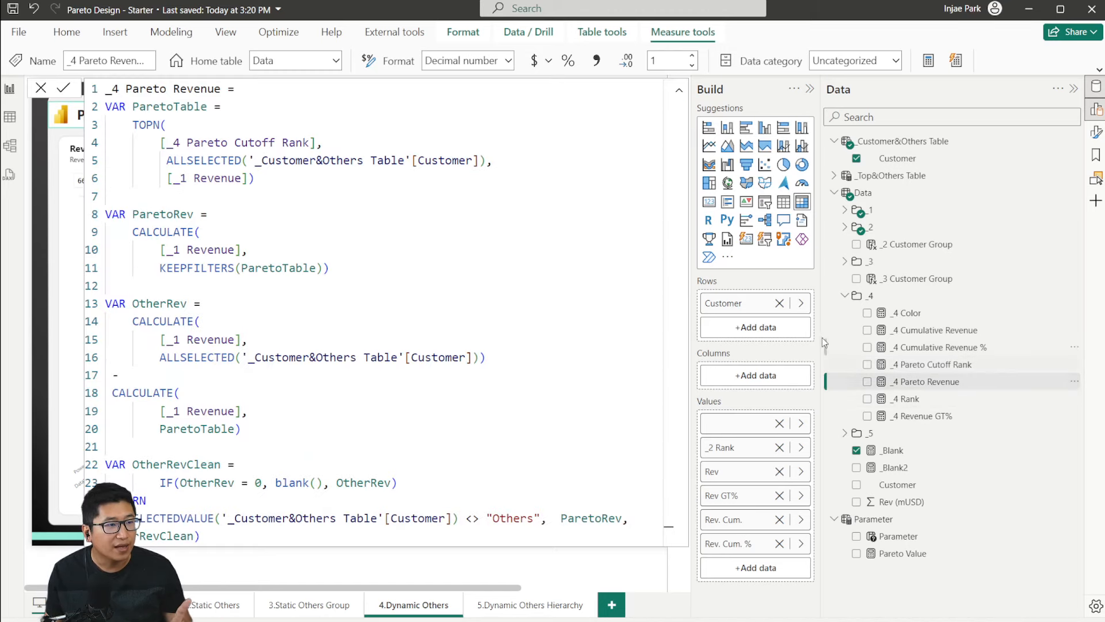
click(420, 221)
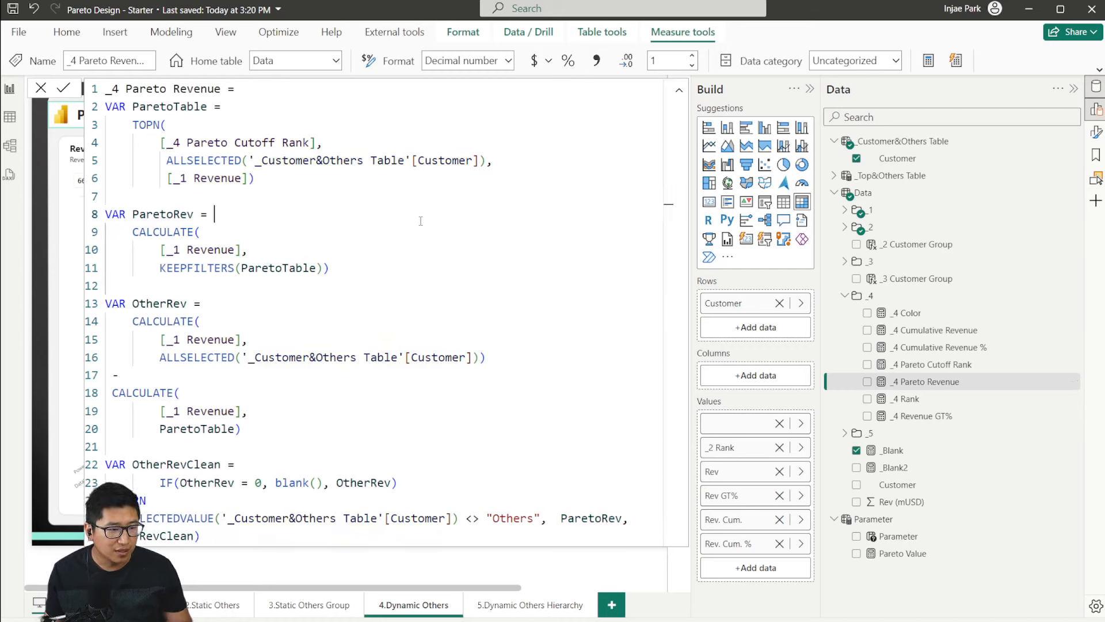
click(497, 404)
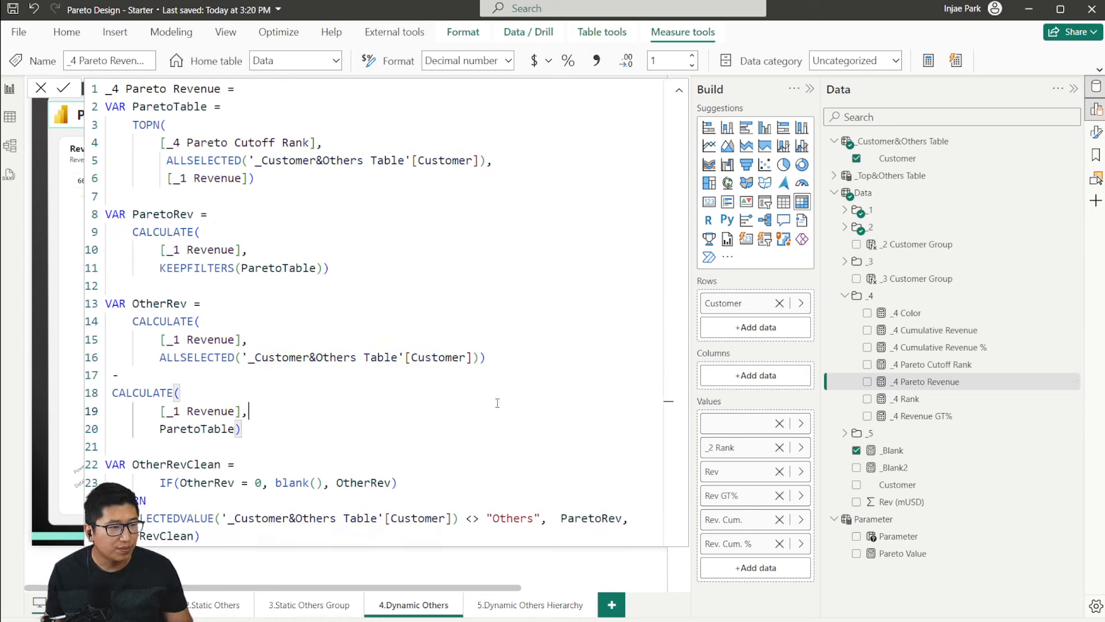
click(506, 450)
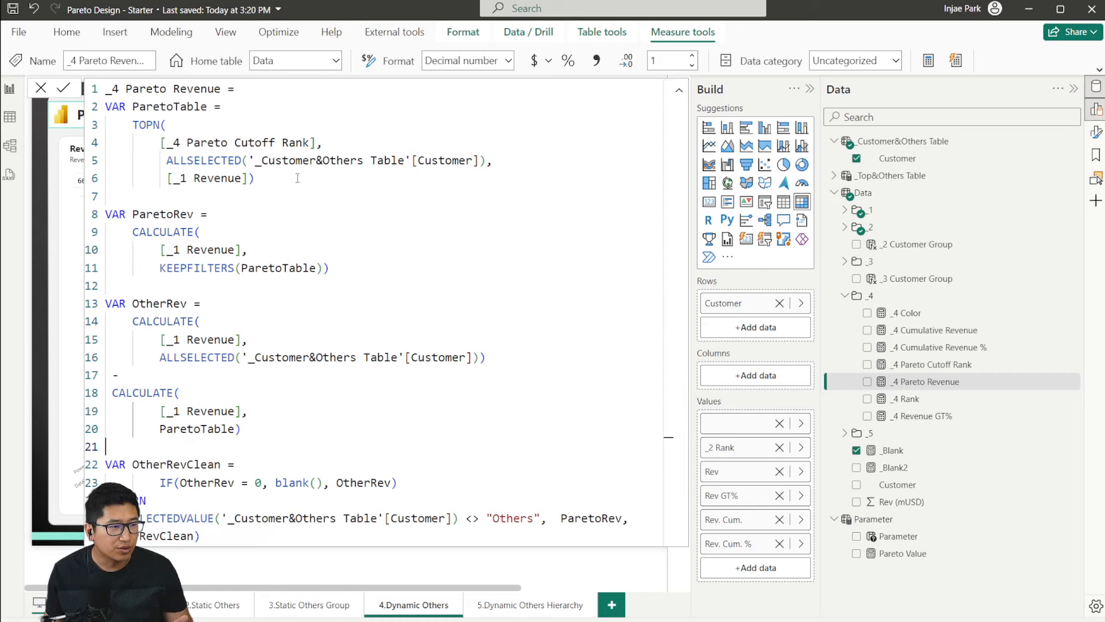
drag(255, 179, 88, 118)
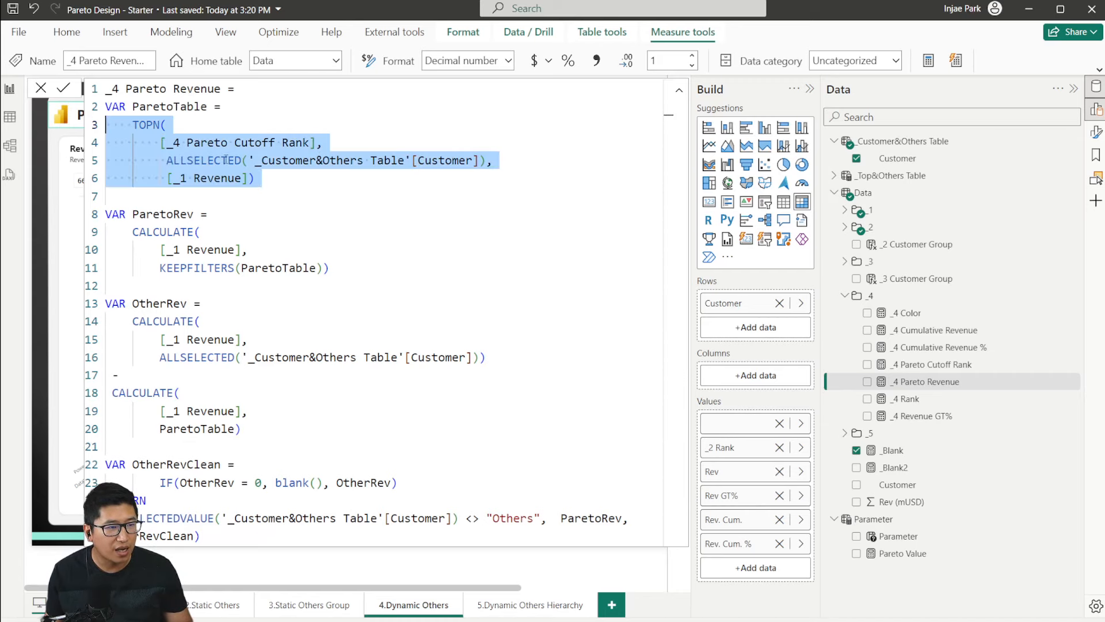
click(225, 159)
drag(162, 142, 318, 142)
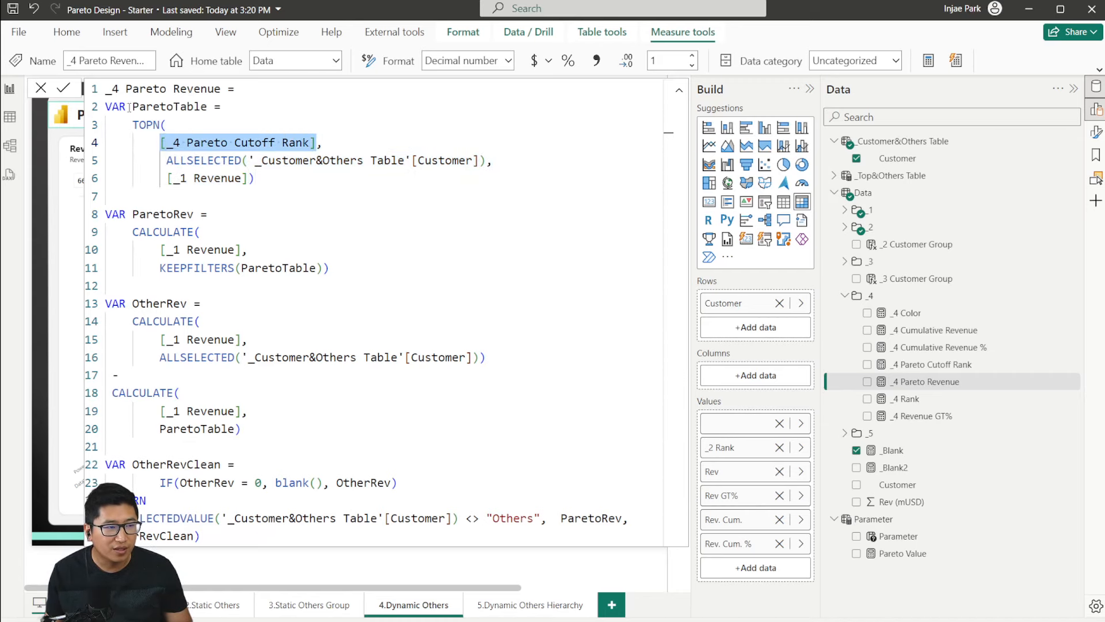
click(62, 88)
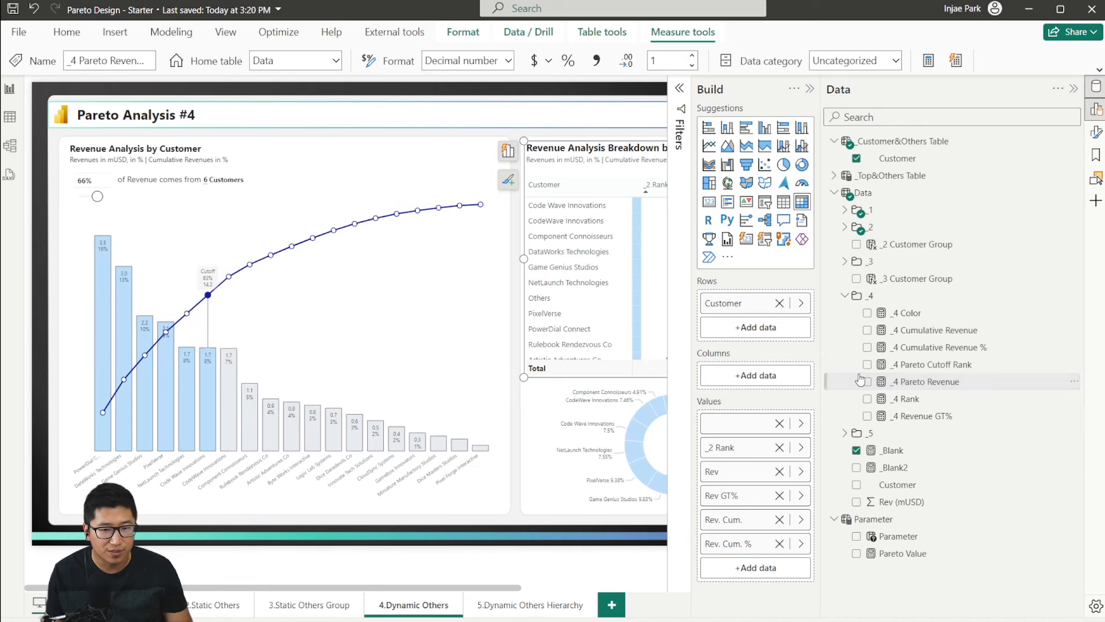
Step: Examine how the ParetoRev variable in _4 Pareto Revenue calculates [_1 Revenue] with KEEPFILTERS on ParetoTable, then close the formula
click(929, 381)
drag(254, 178, 90, 124)
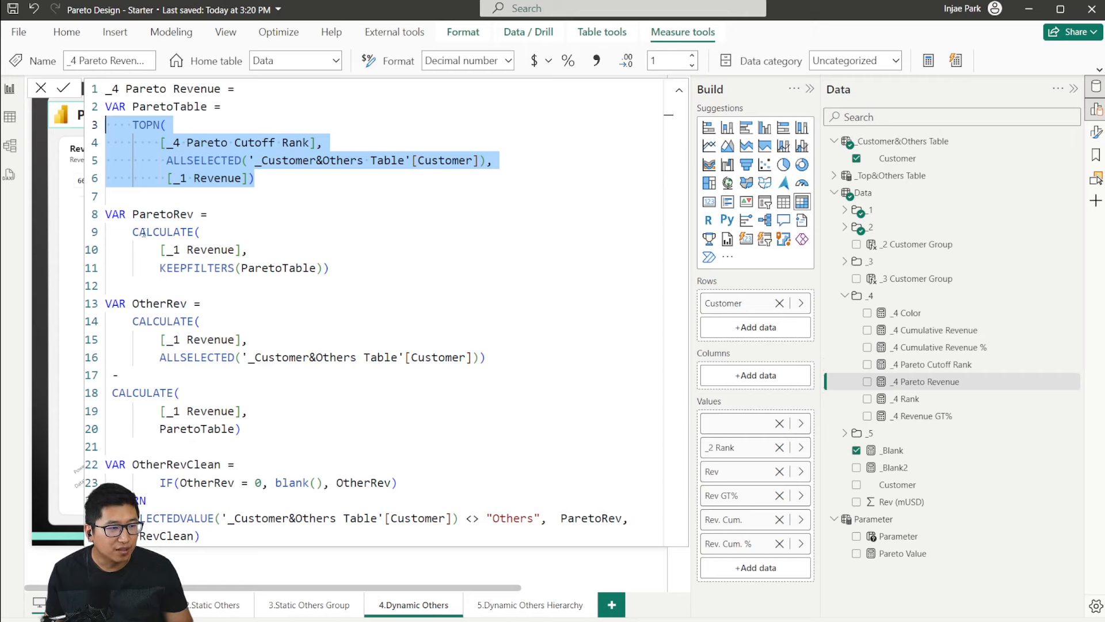
click(161, 214)
drag(160, 249, 244, 251)
click(305, 268)
drag(331, 268, 201, 249)
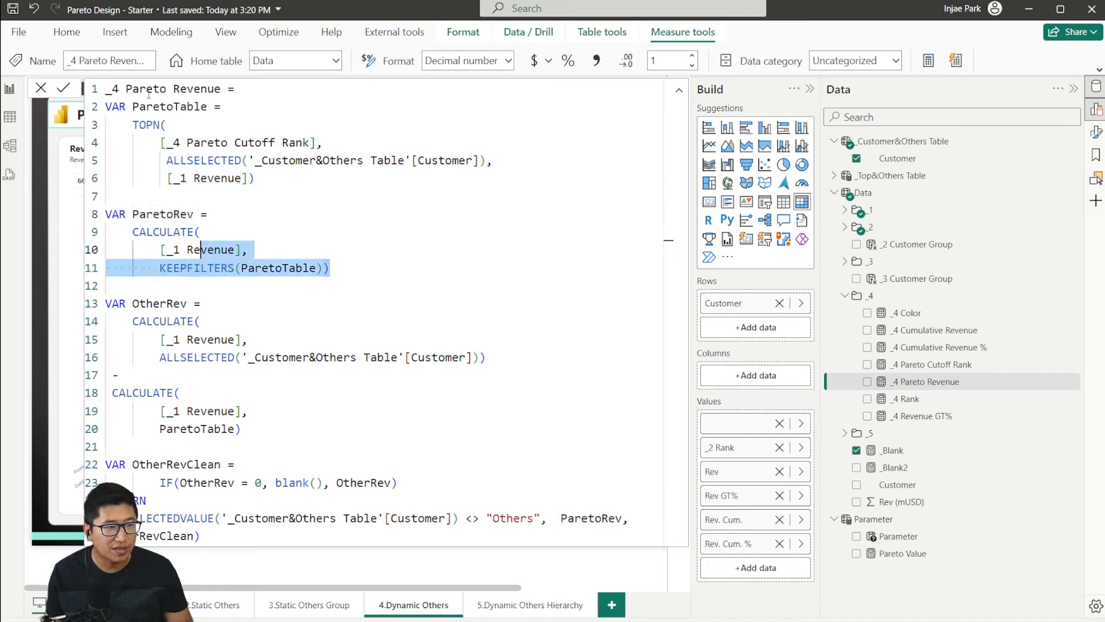
drag(126, 125, 287, 178)
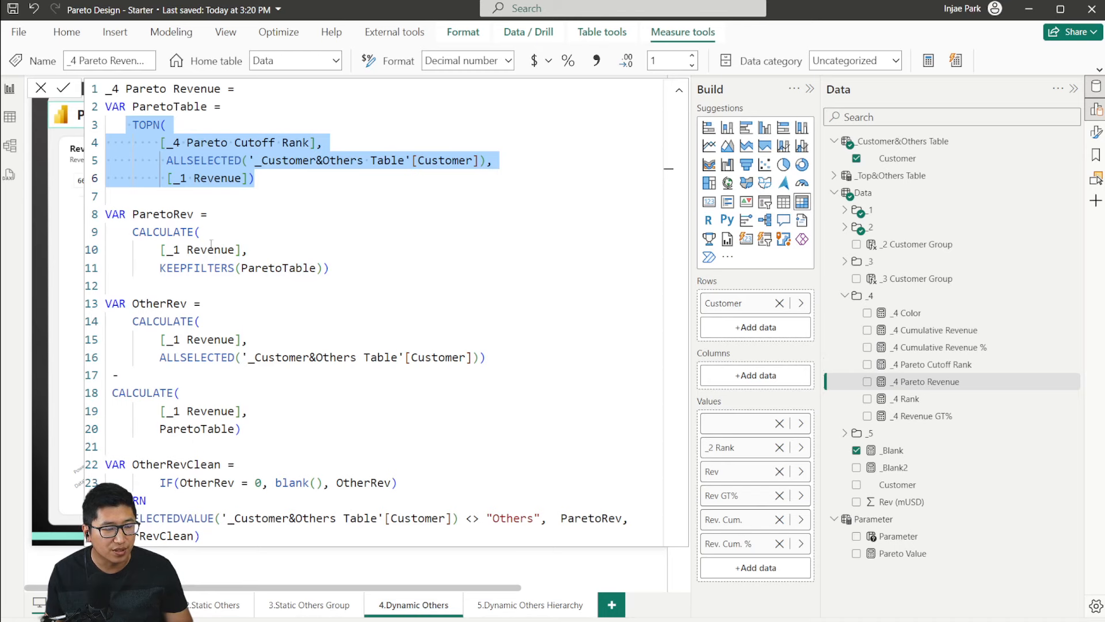
click(43, 89)
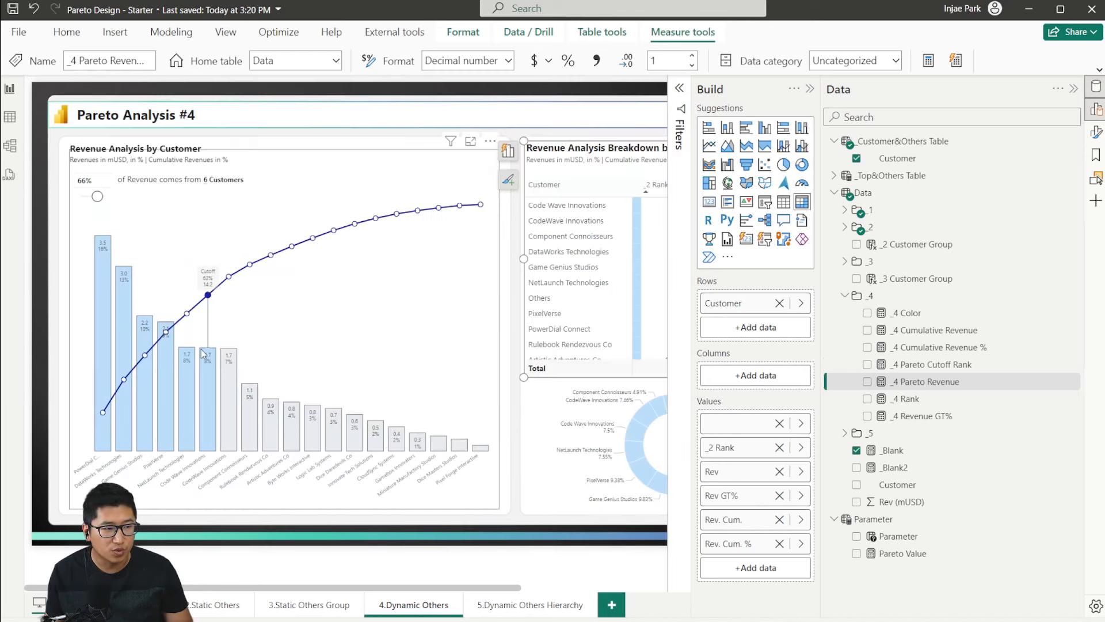
Step: Examine the OtherRev variable in _4 Pareto Revenue: the ALLSELECTED revenue calculation and the ParetoTable revenue subtracted from it
click(918, 382)
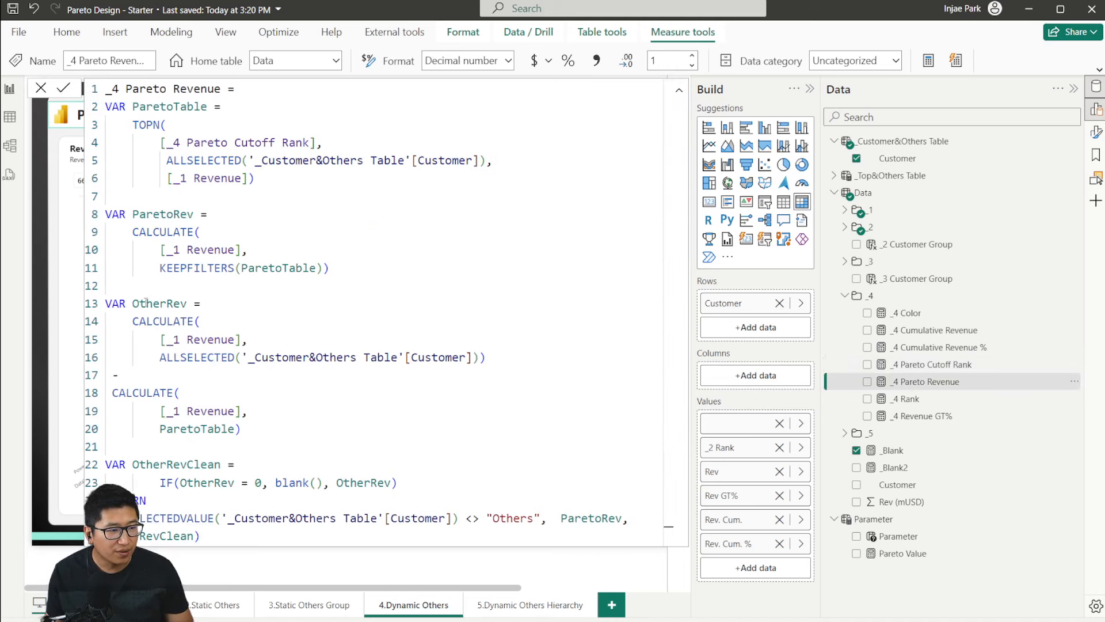
drag(138, 322, 344, 376)
click(341, 383)
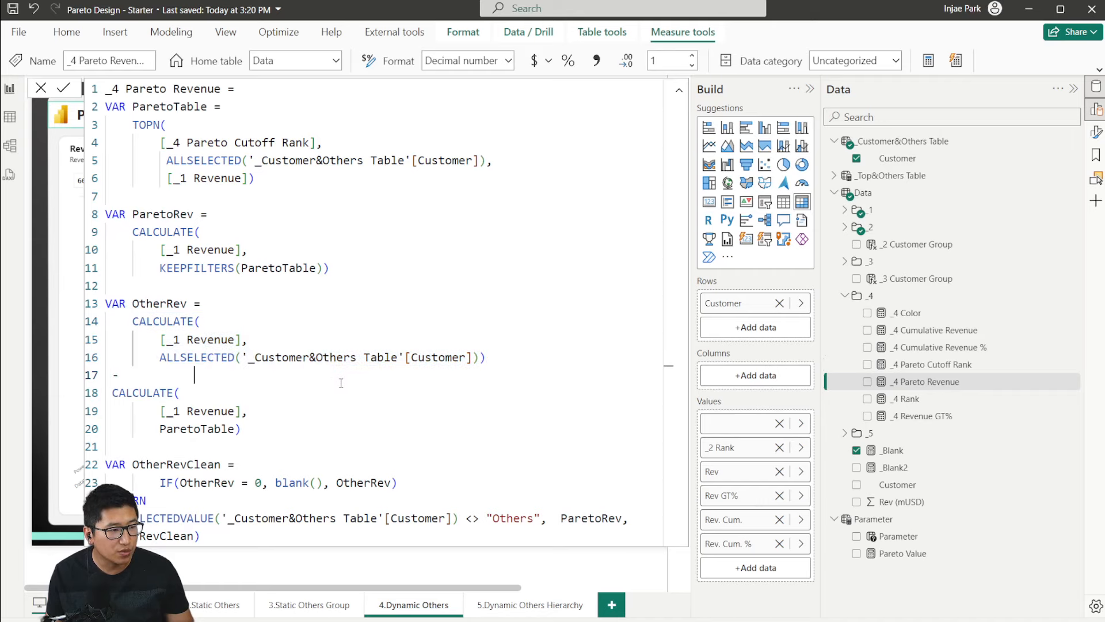
drag(133, 305, 493, 364)
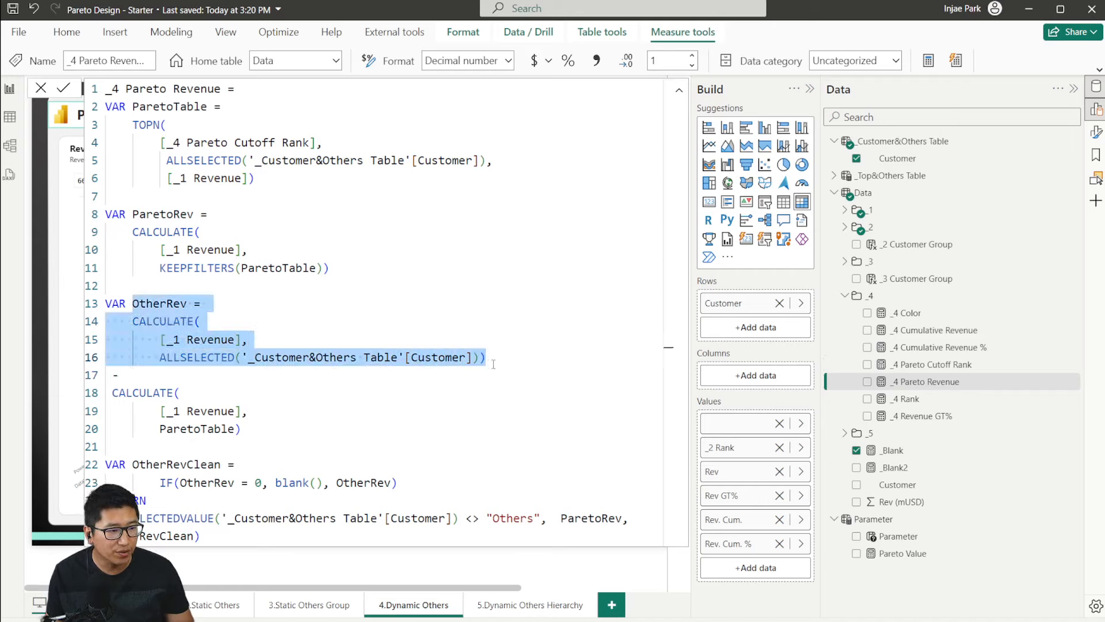
drag(247, 431, 99, 383)
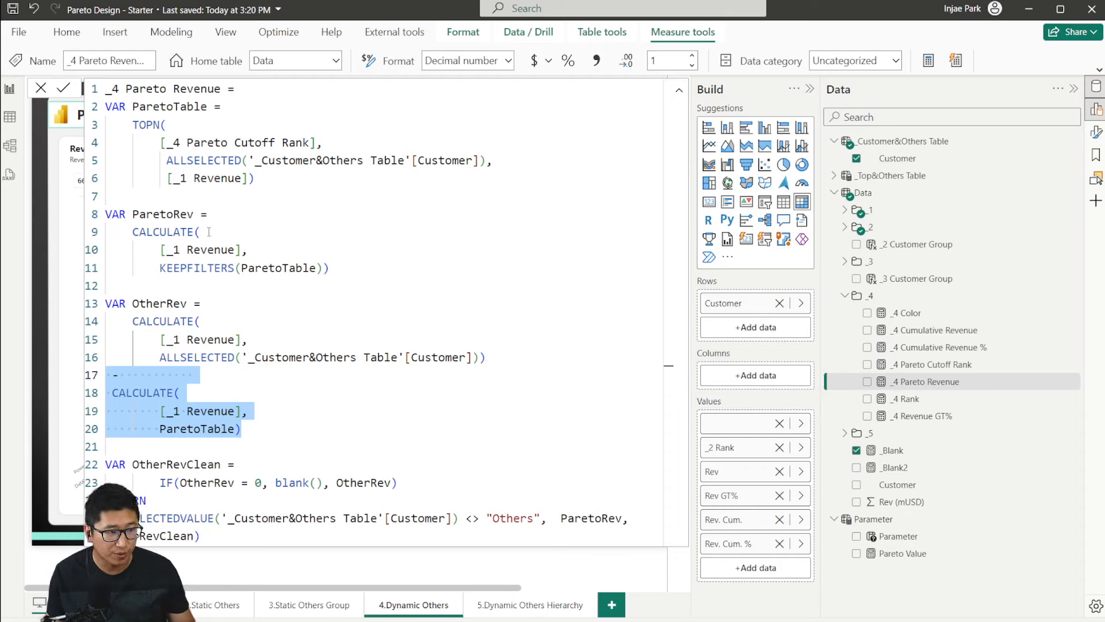
Step: Examine the OtherRevClean variable and the SELECTEDVALUE return expression in _4 Pareto Revenue, then close the formula
drag(398, 482, 106, 464)
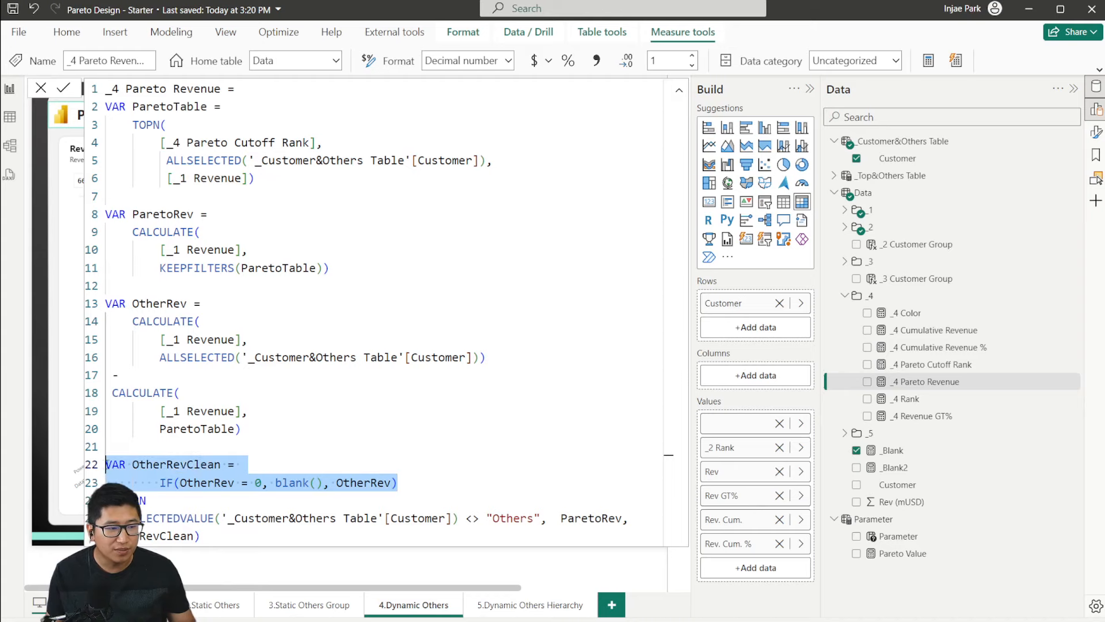
click(257, 482)
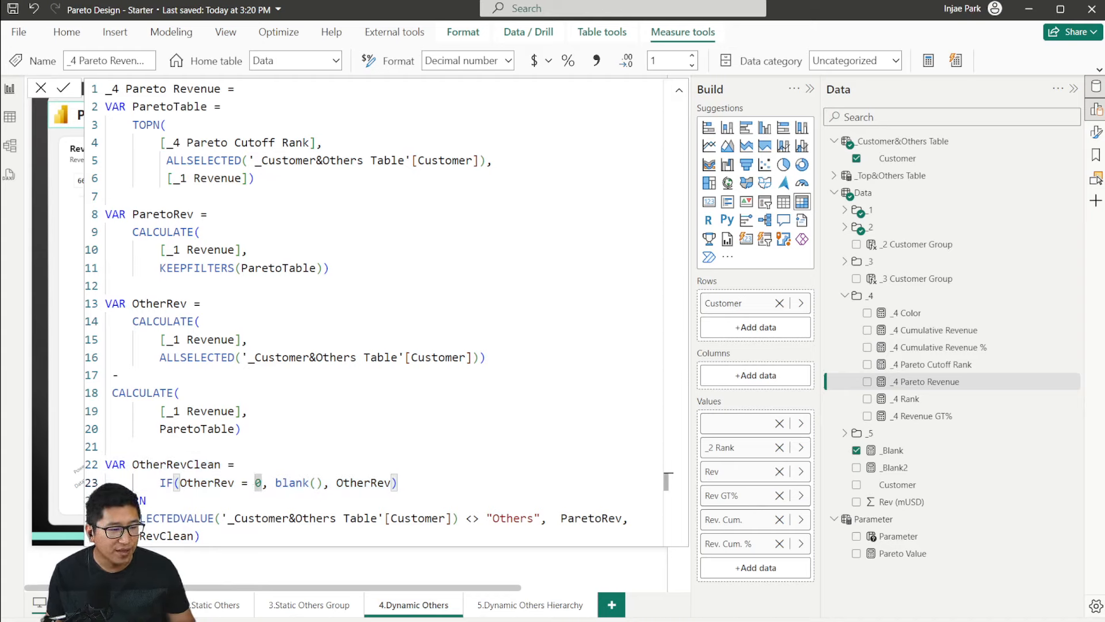
click(126, 518)
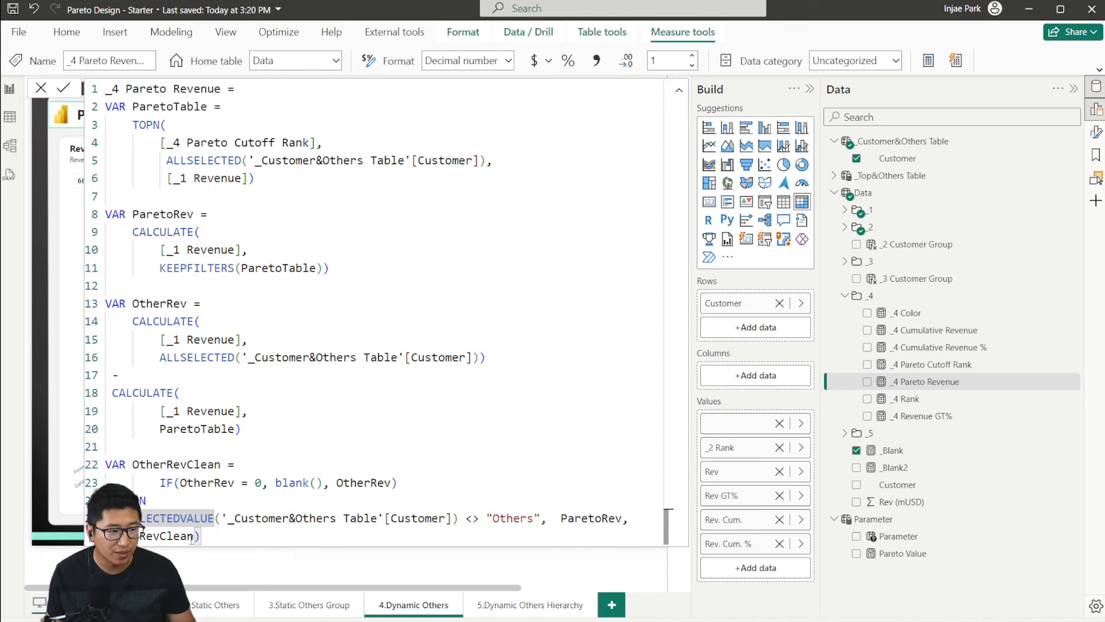
click(44, 87)
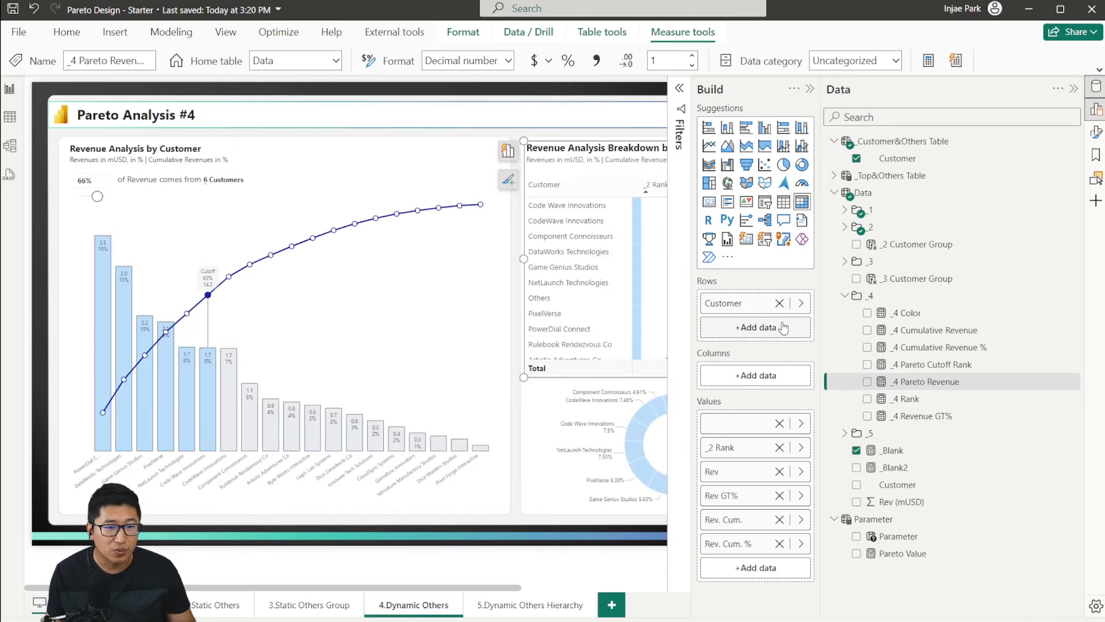
Step: Replace _2 Rank, Rev, Rev GT%, Rev. Cum. and Rev. Cum. % in the breakdown matrix with _4 Pareto Revenue, and sort by it in descending order
drag(921, 381, 748, 441)
click(780, 471)
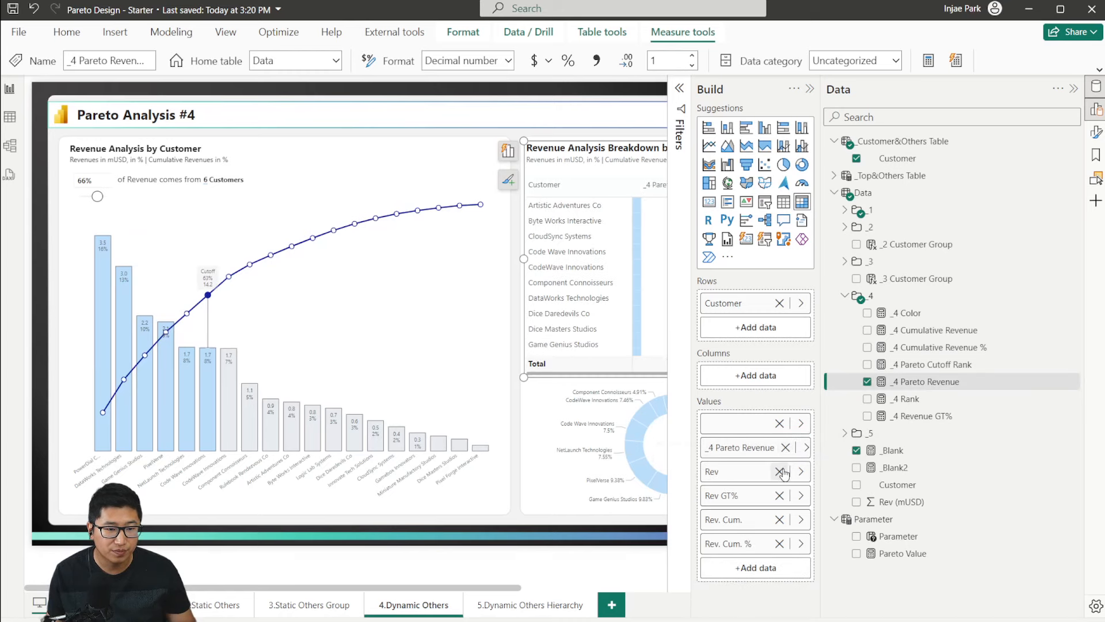
click(780, 471)
click(780, 471)
click(779, 471)
click(779, 472)
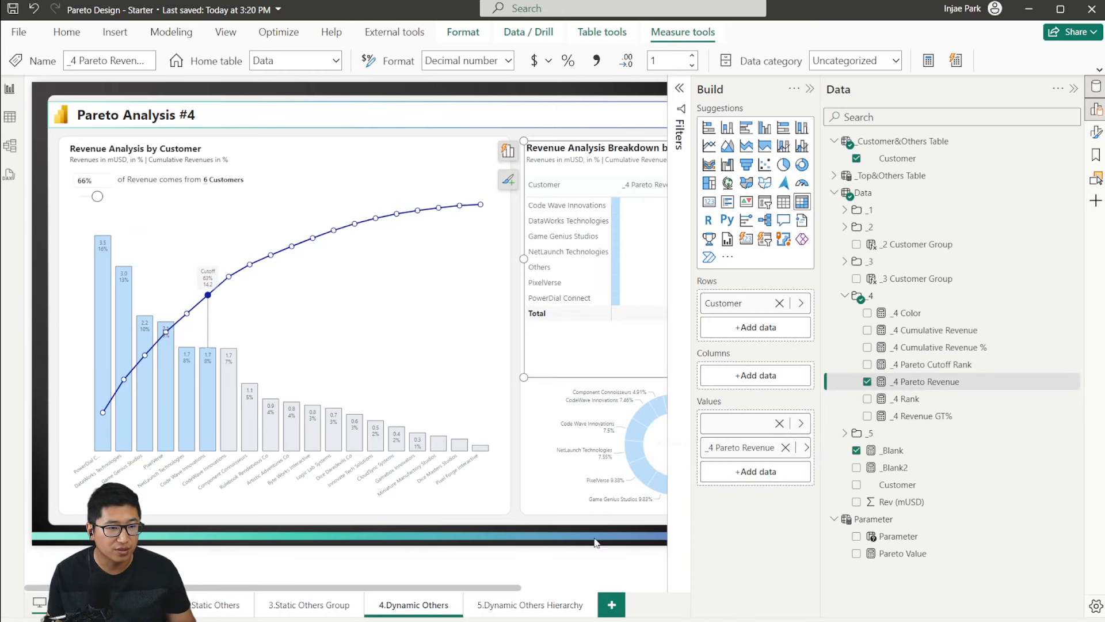
scroll(539, 213, right, 3)
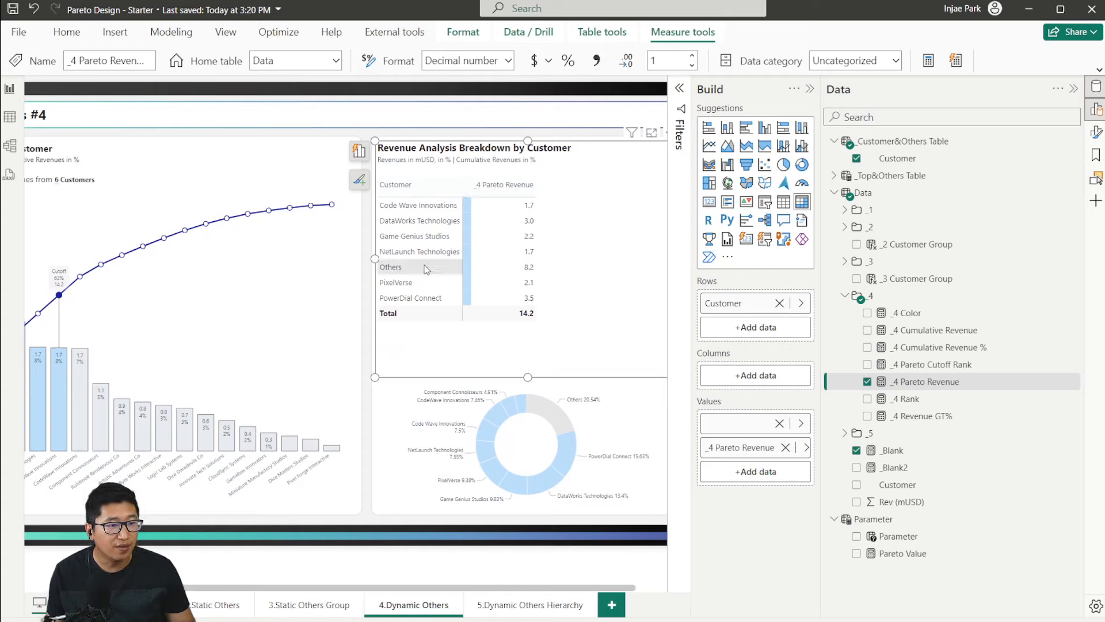
click(518, 194)
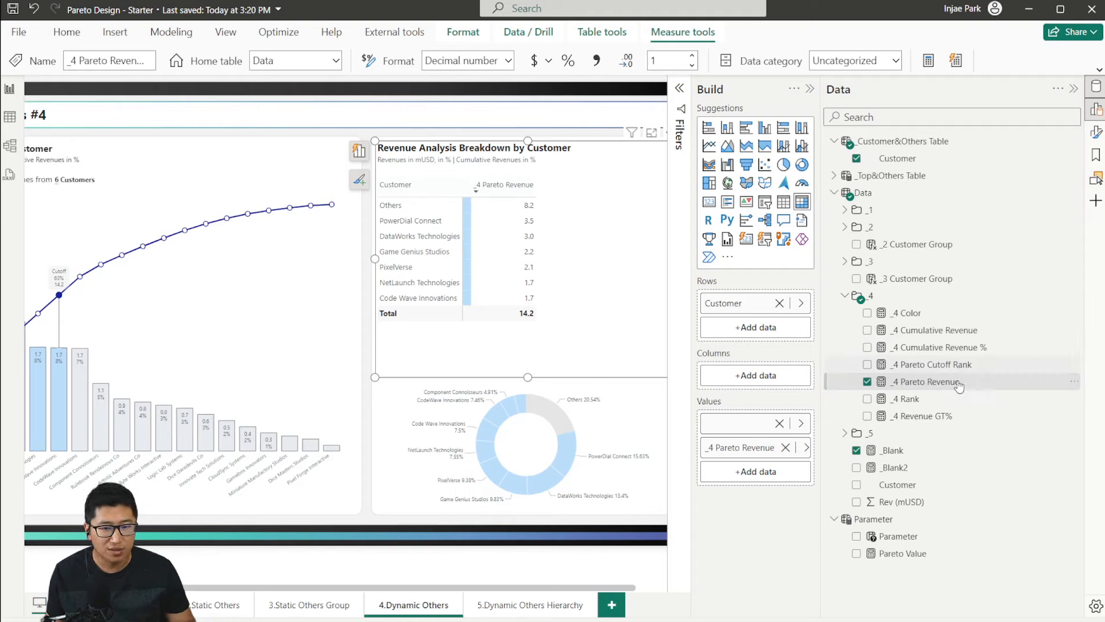
Step: Review the formulas of the _4 Pareto Revenue and _4 Pareto Cutoff Rank measures
click(944, 366)
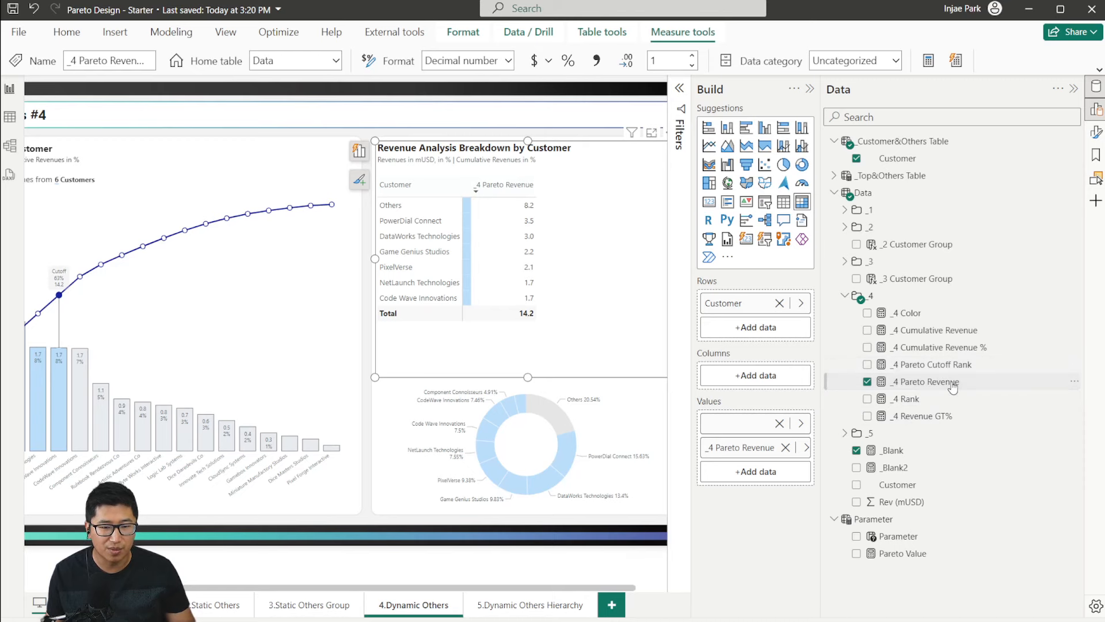
click(948, 381)
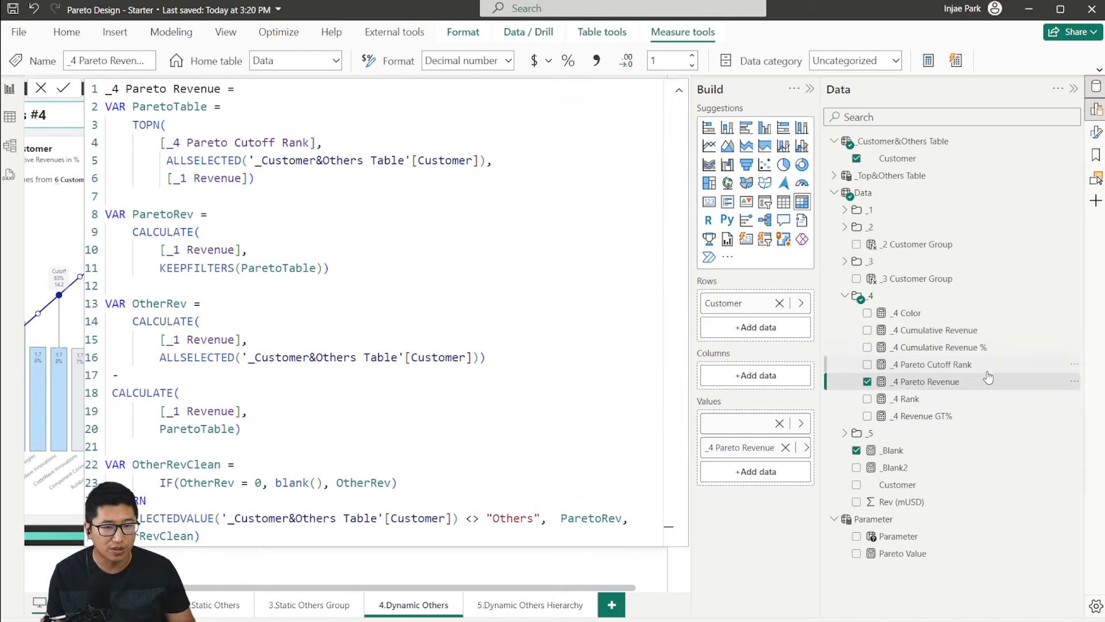
click(947, 364)
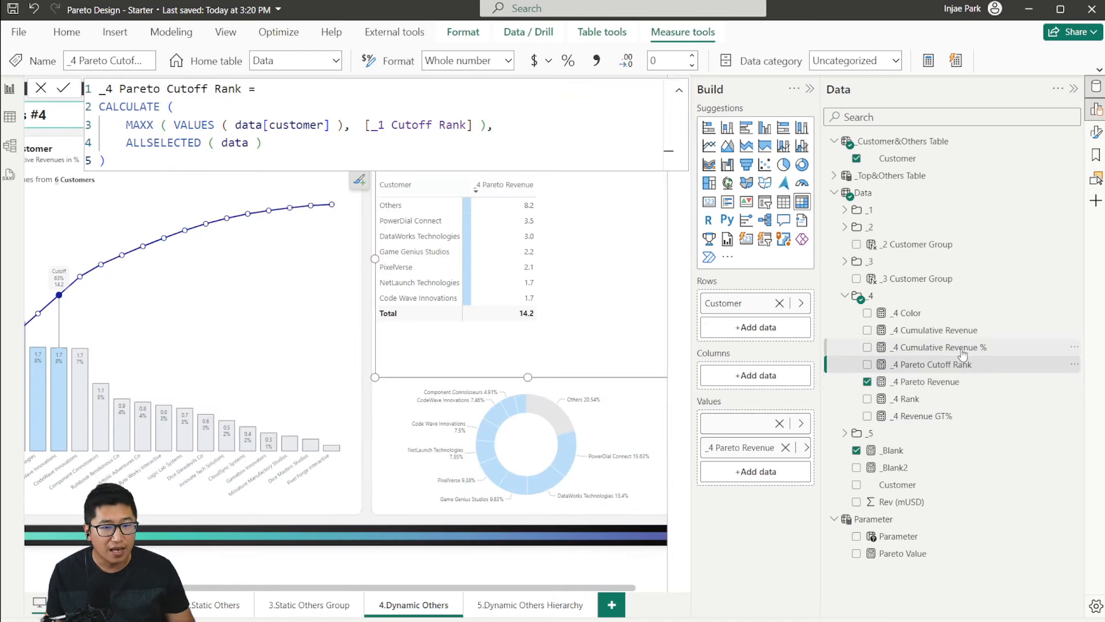
Step: Examine the _4 Rank formula: the blank check on [_4 Pareto Revenue] and the RANKX over the TOPN customers, and close it
click(943, 400)
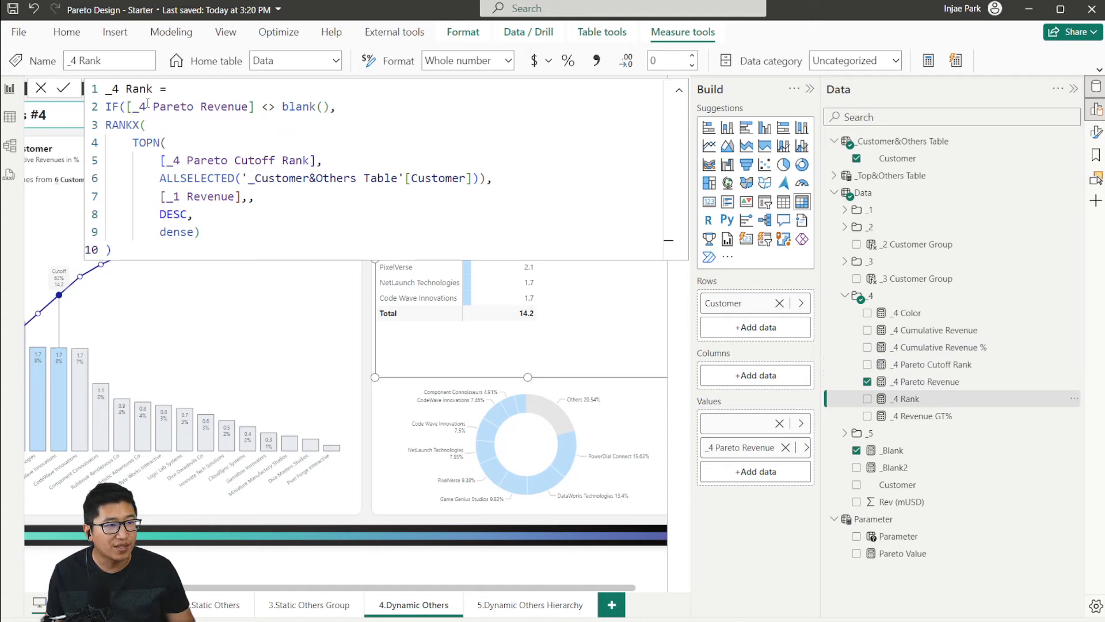
drag(148, 103, 248, 107)
click(292, 120)
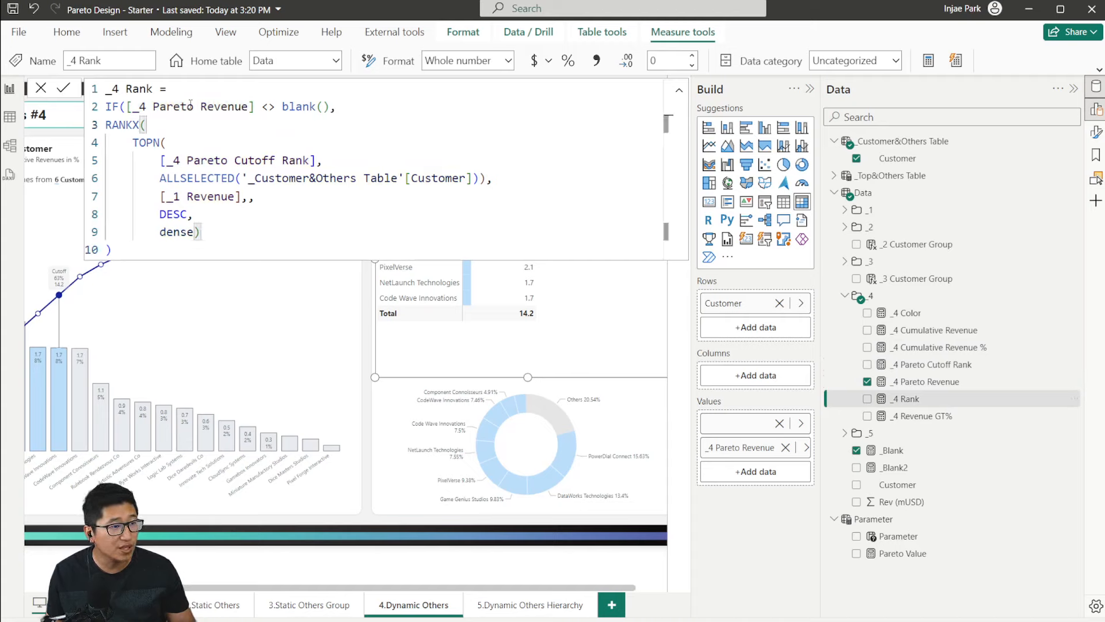
double_click(285, 107)
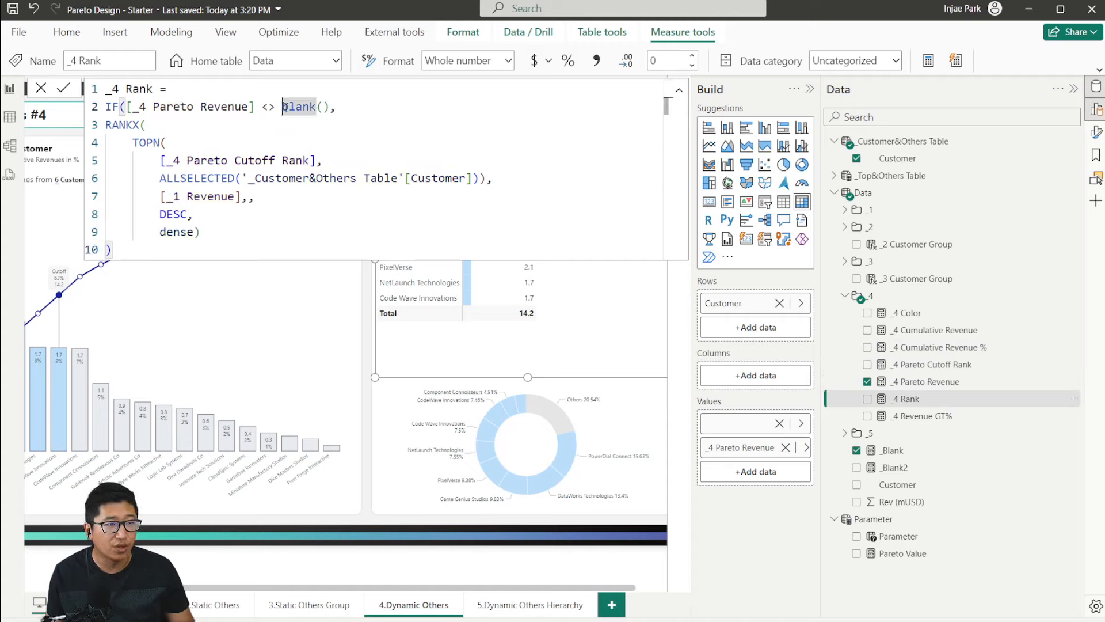
drag(224, 160, 297, 160)
click(311, 160)
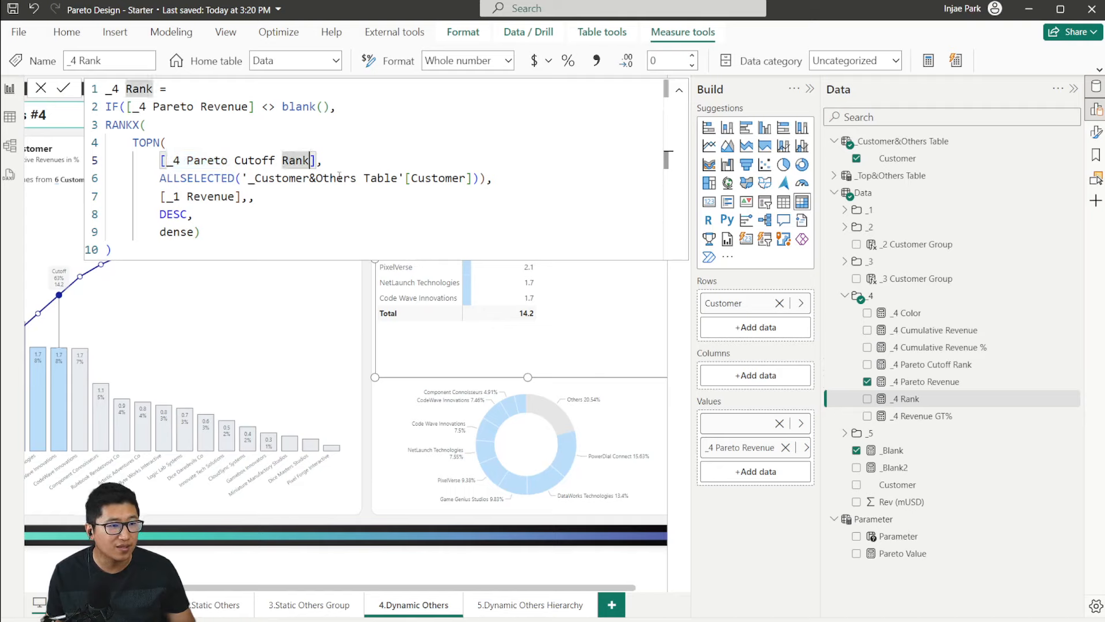
click(281, 178)
drag(241, 178, 472, 179)
click(454, 232)
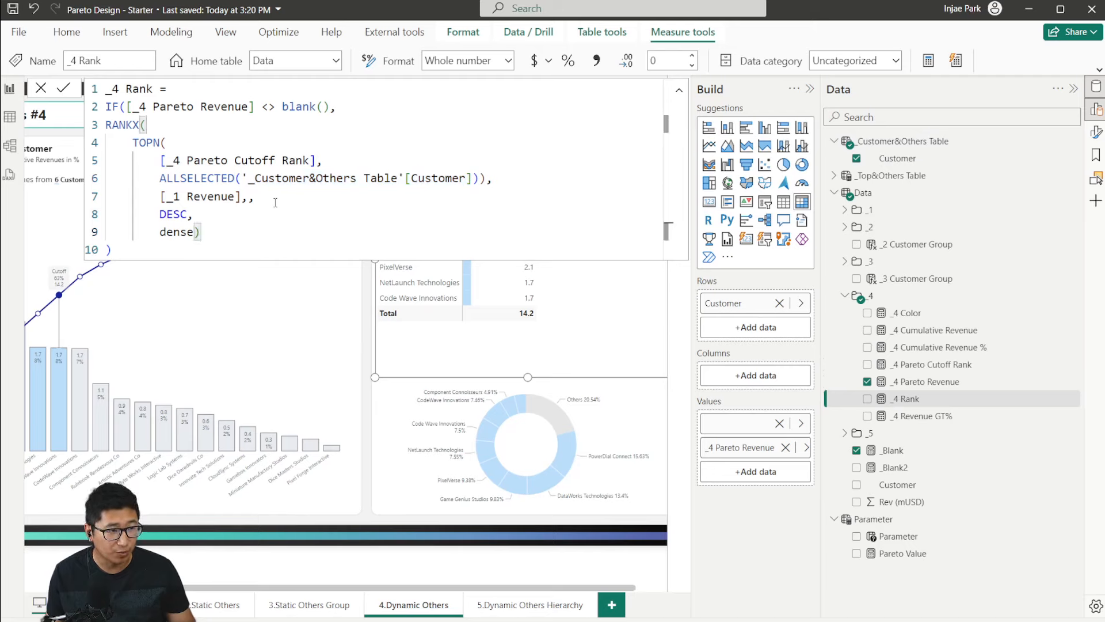
click(42, 91)
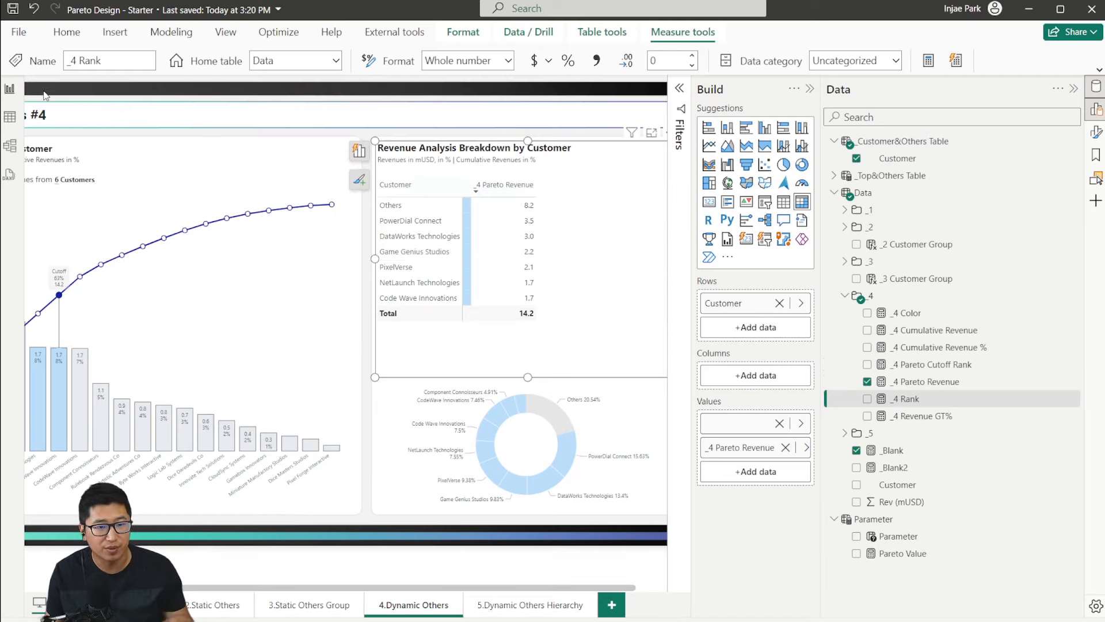
Step: Add _4 Rank ahead of _4 Pareto Revenue in the breakdown matrix and sort the rows by rank in ascending order
drag(909, 398, 748, 438)
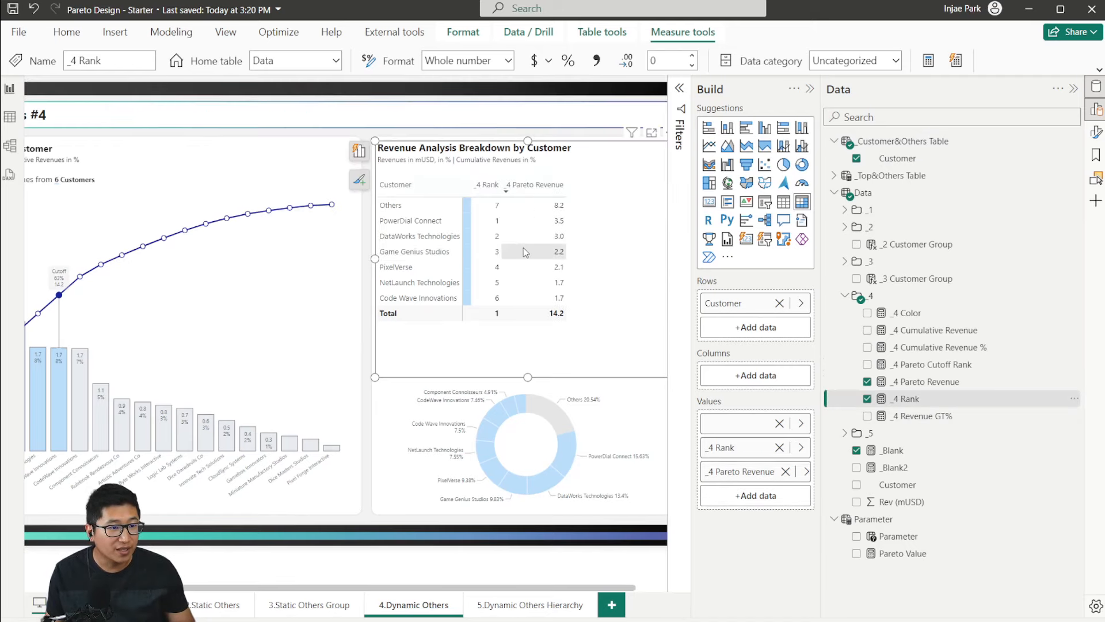
click(492, 185)
click(490, 186)
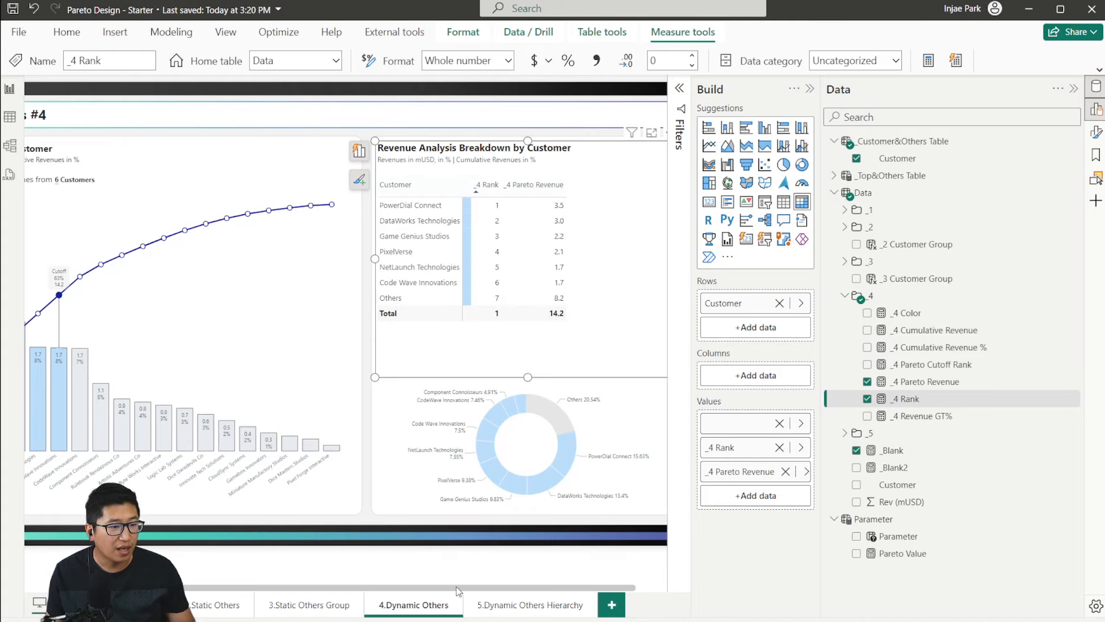
Step: Try the Parameter slicer above the Pareto chart at 49%, and leave it set to 68%
drag(456, 587, 379, 587)
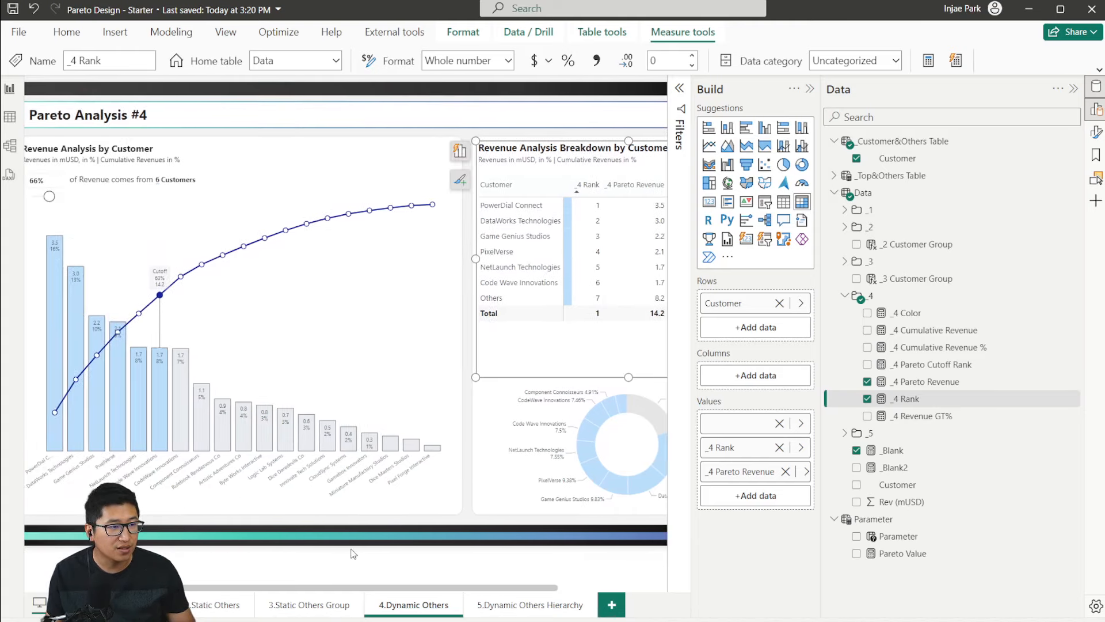
click(57, 201)
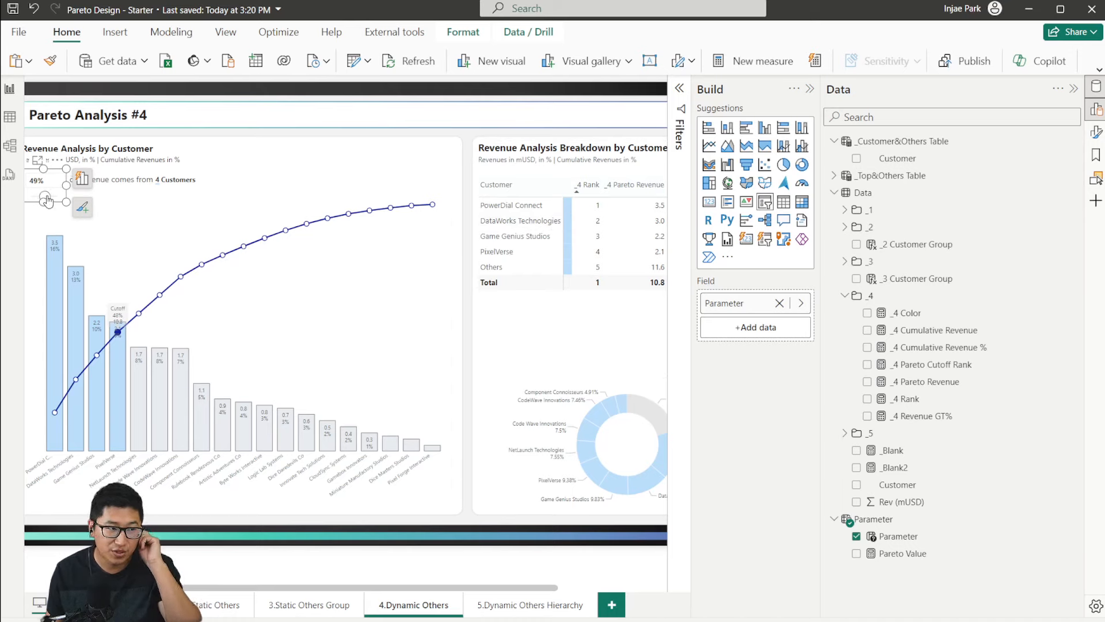
drag(47, 201, 52, 200)
Step: Check how the _4 Color formula compares [_4 Rank] with [_4 Pareto Cutoff Rank] to choose the color, and close it
click(910, 313)
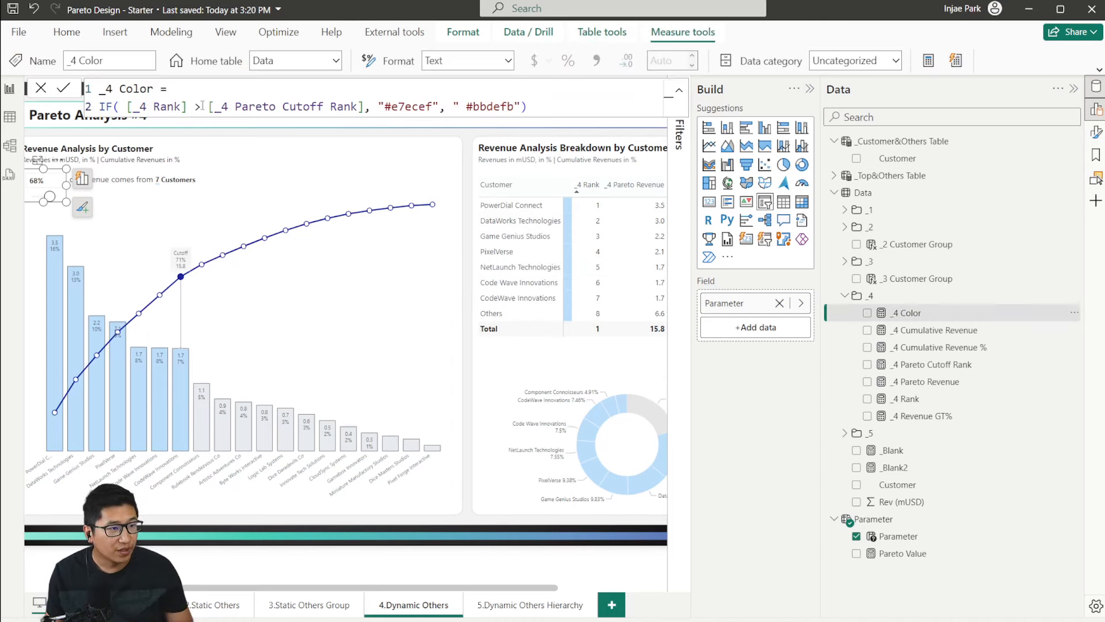
drag(139, 108, 148, 108)
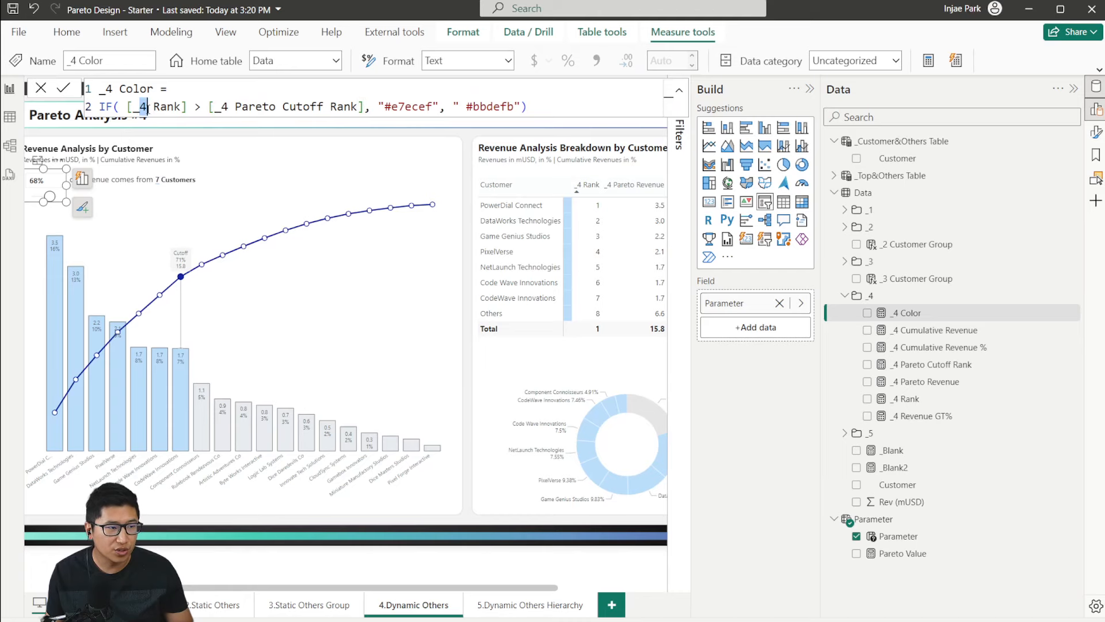
click(531, 585)
Step: Examine the _4 Cumulative Revenue formula: the ISINSCOPE condition, the TOPN by [_4 Rank] and the [_1 Total Revenue] fallback, and close it
drag(553, 588, 670, 587)
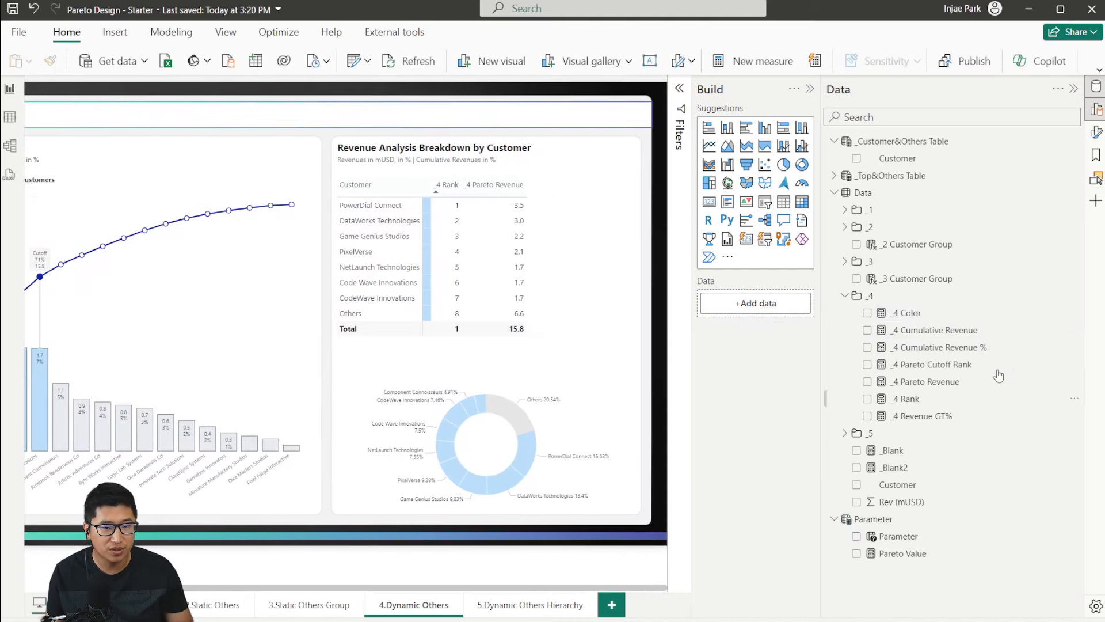
click(985, 335)
click(204, 160)
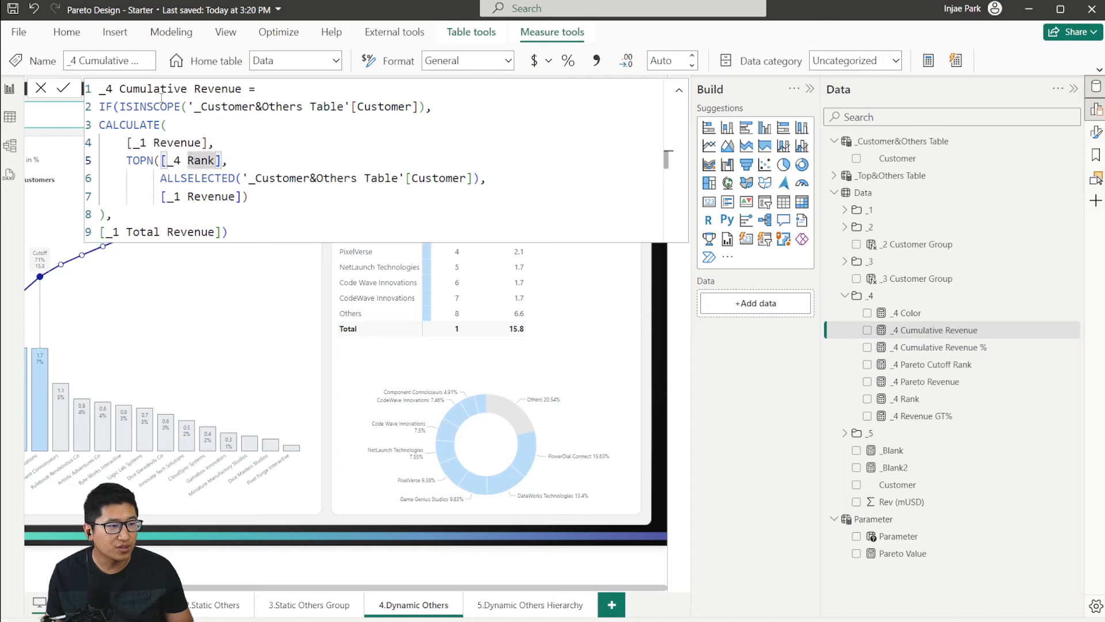
click(319, 125)
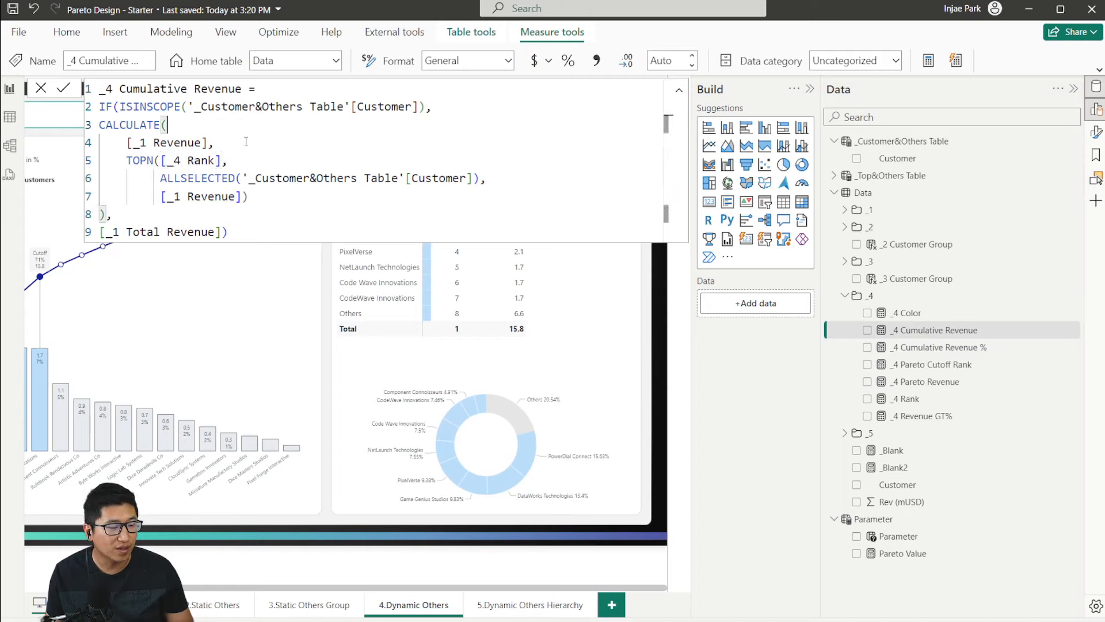
click(215, 160)
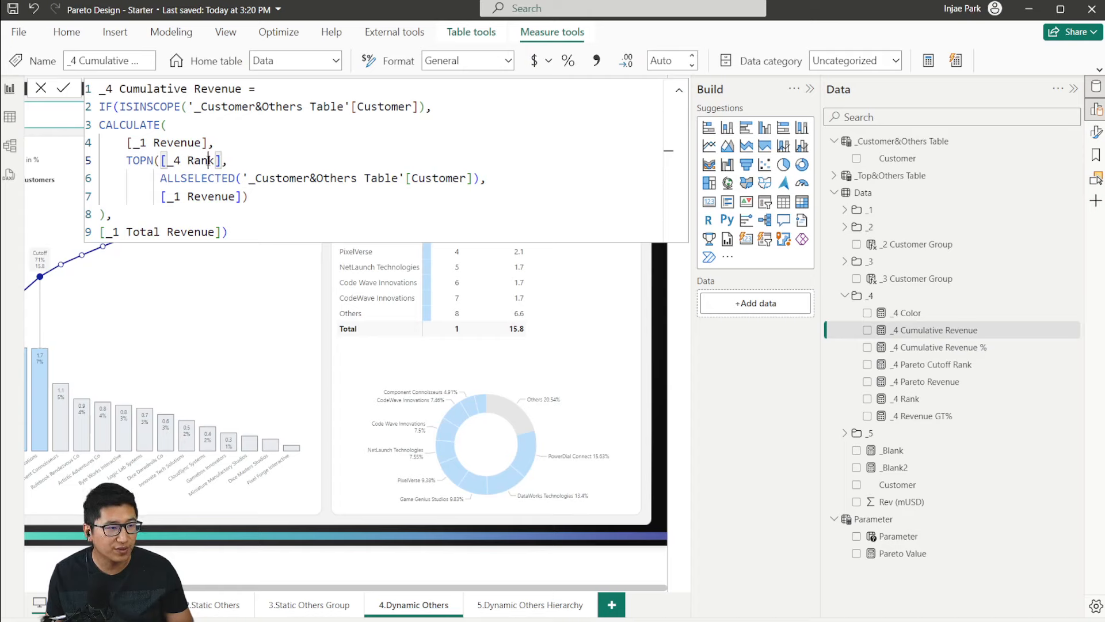
drag(242, 107, 330, 107)
click(435, 107)
click(278, 138)
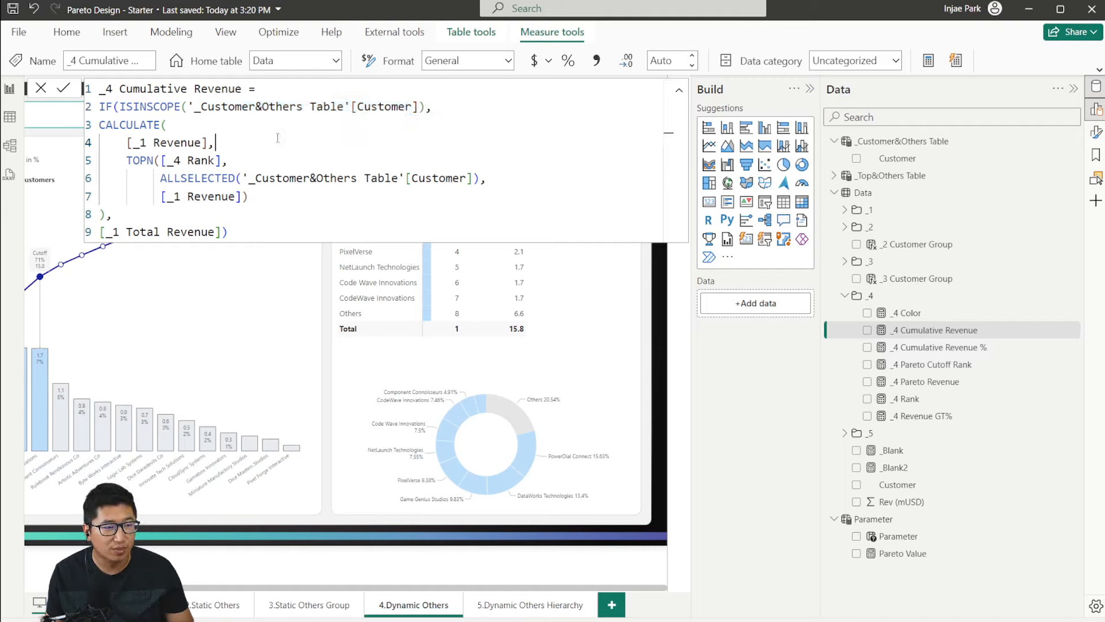
drag(132, 160, 229, 161)
click(302, 196)
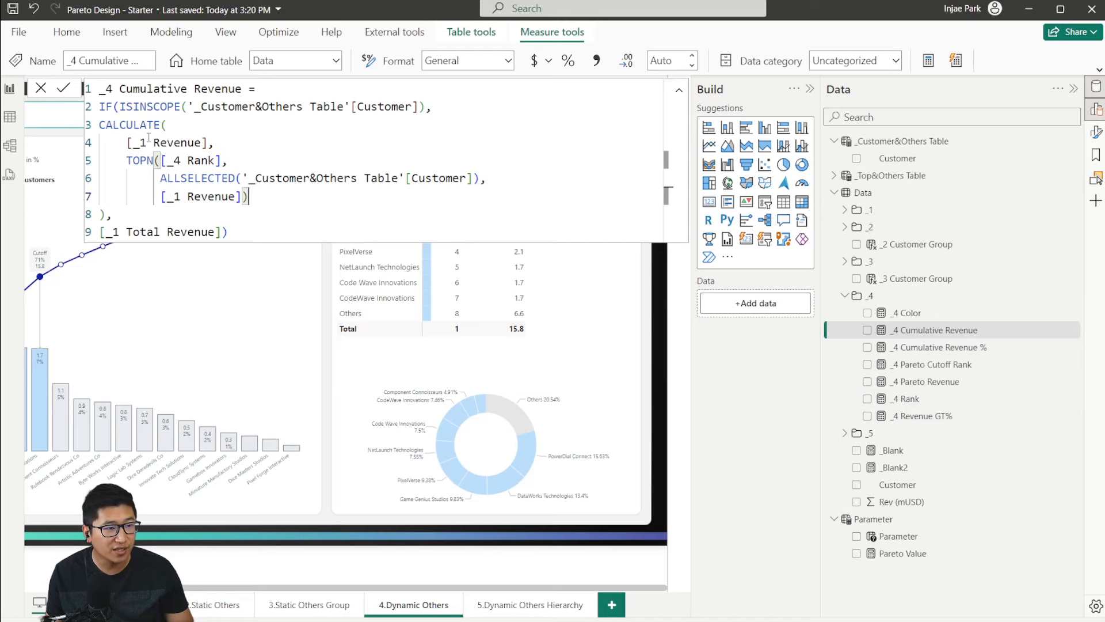
drag(242, 231, 168, 161)
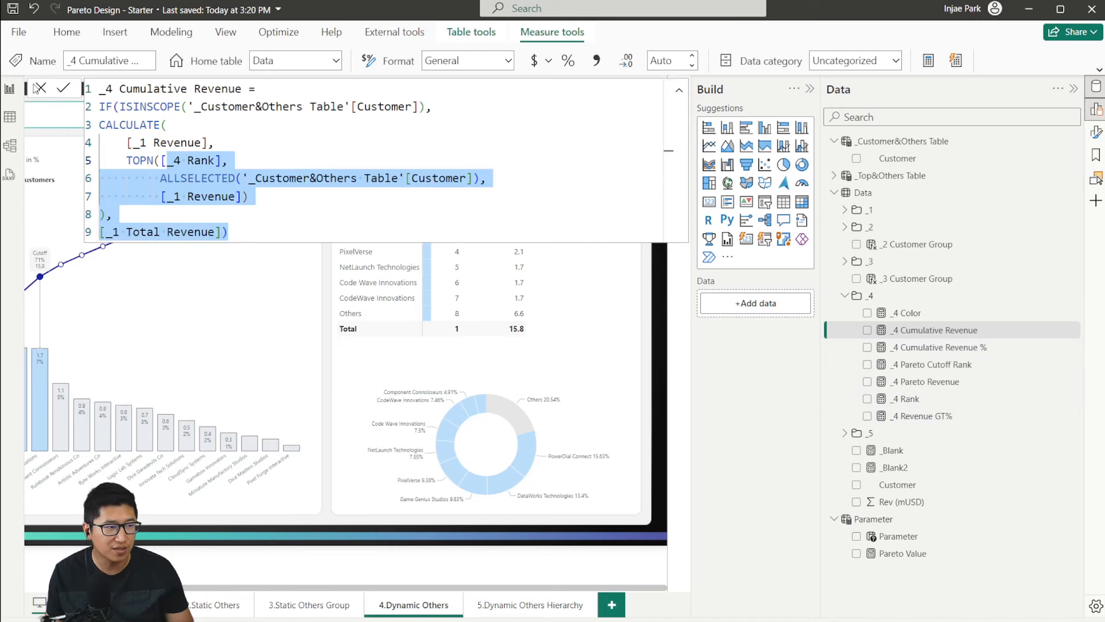
click(41, 88)
Step: Add _4 Revenue GT%, _4 Cumulative Revenue and _4 Cumulative Revenue % after _4 Pareto Revenue in the breakdown matrix, and narrow the columns to fit
drag(950, 332, 608, 294)
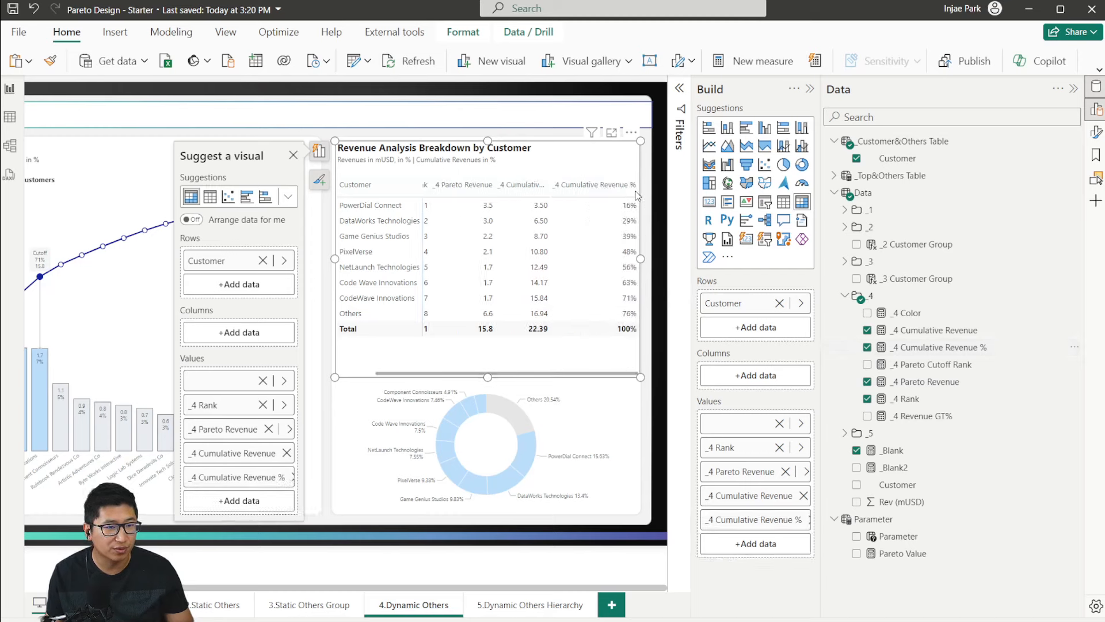
drag(636, 196, 591, 189)
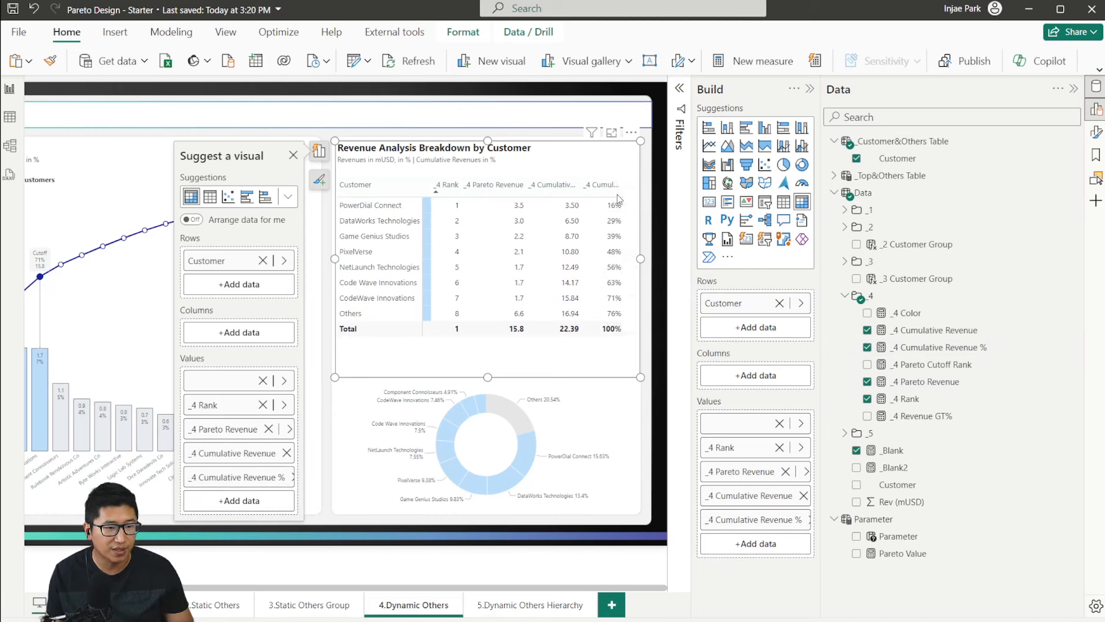
drag(900, 415, 747, 487)
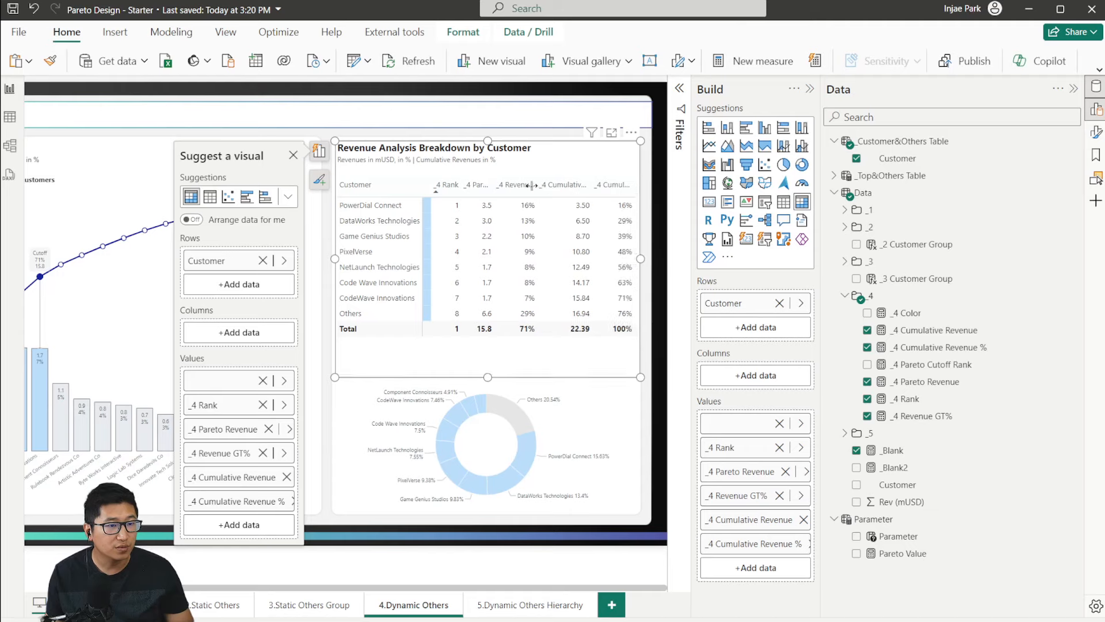
drag(531, 185, 577, 184)
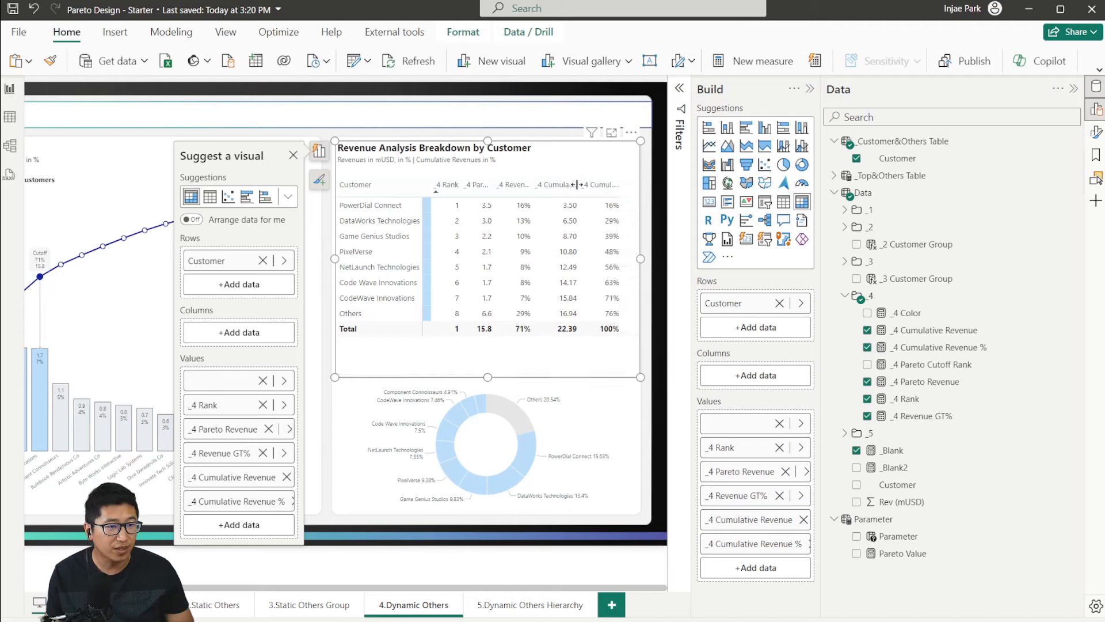
click(326, 133)
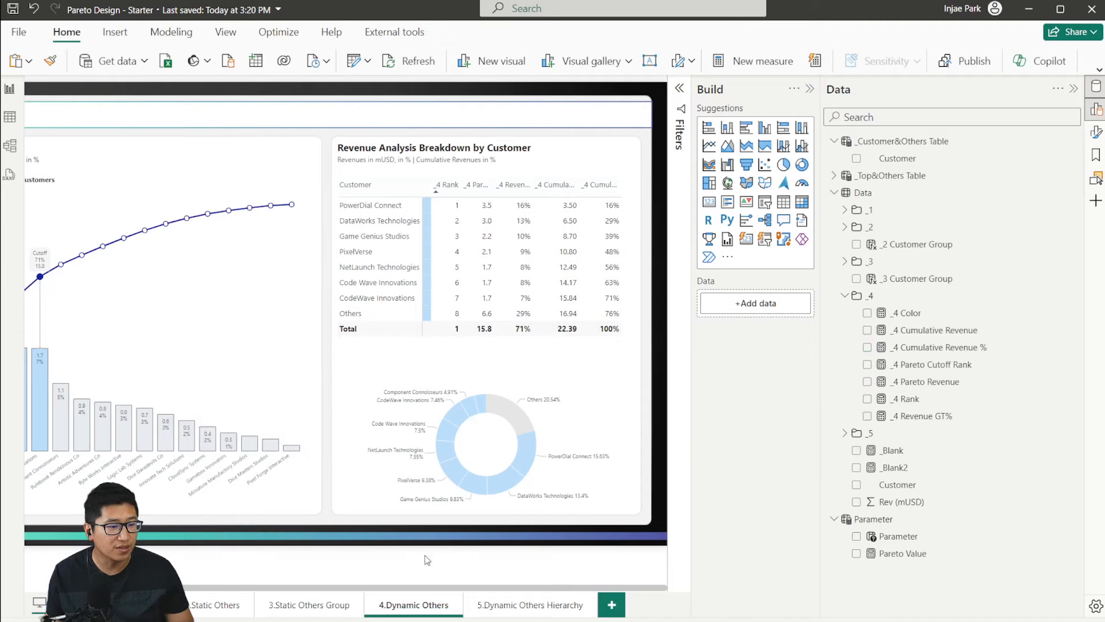
click(546, 354)
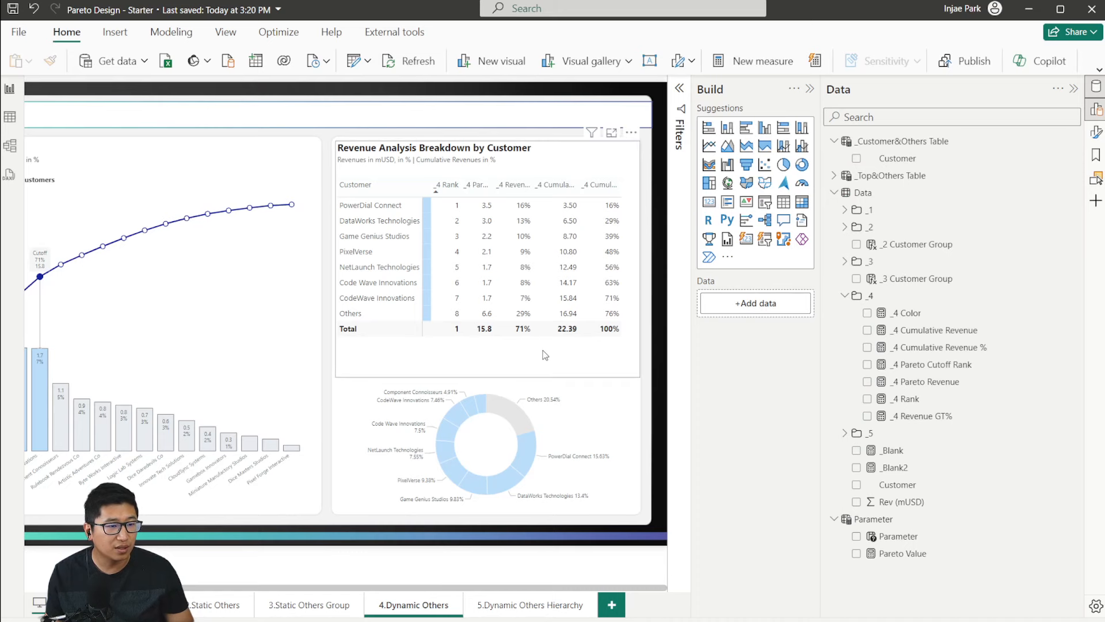
right_click(739, 426)
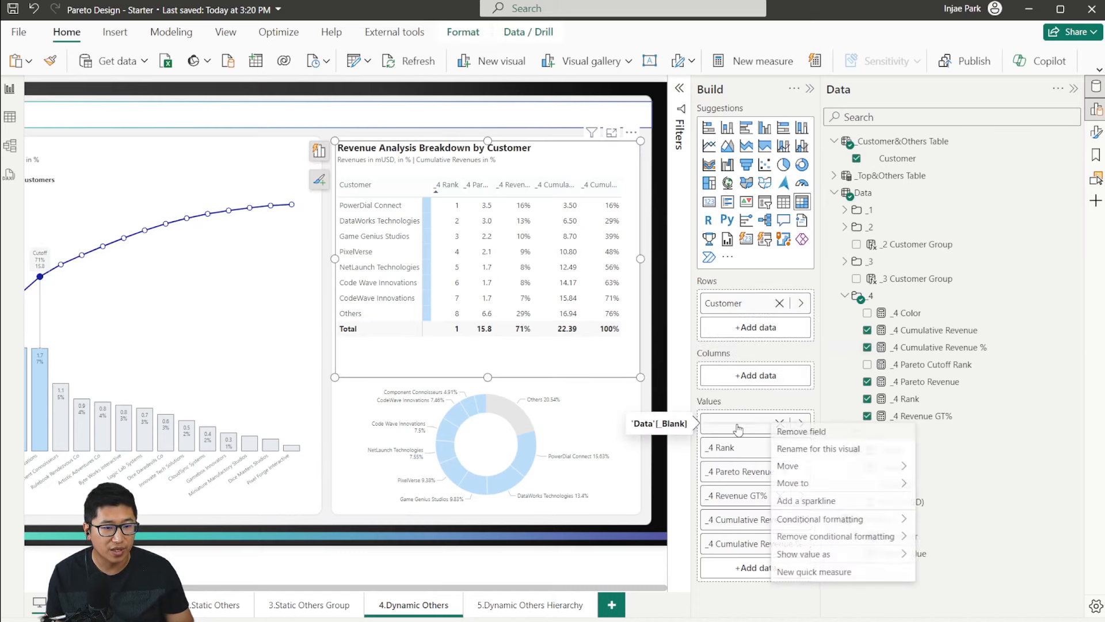
key(Escape)
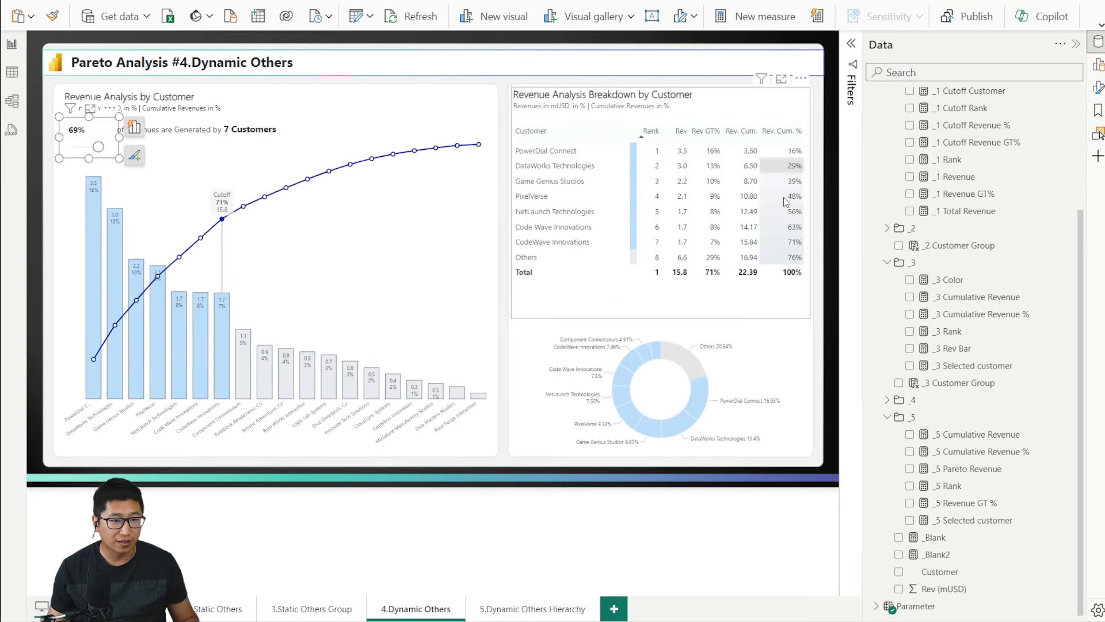
Step: In the finished Pareto Design report, view the 5.Dynamic Others Hierarchy page with the slicer at 71%, and return to Pareto Design - Starter
click(536, 607)
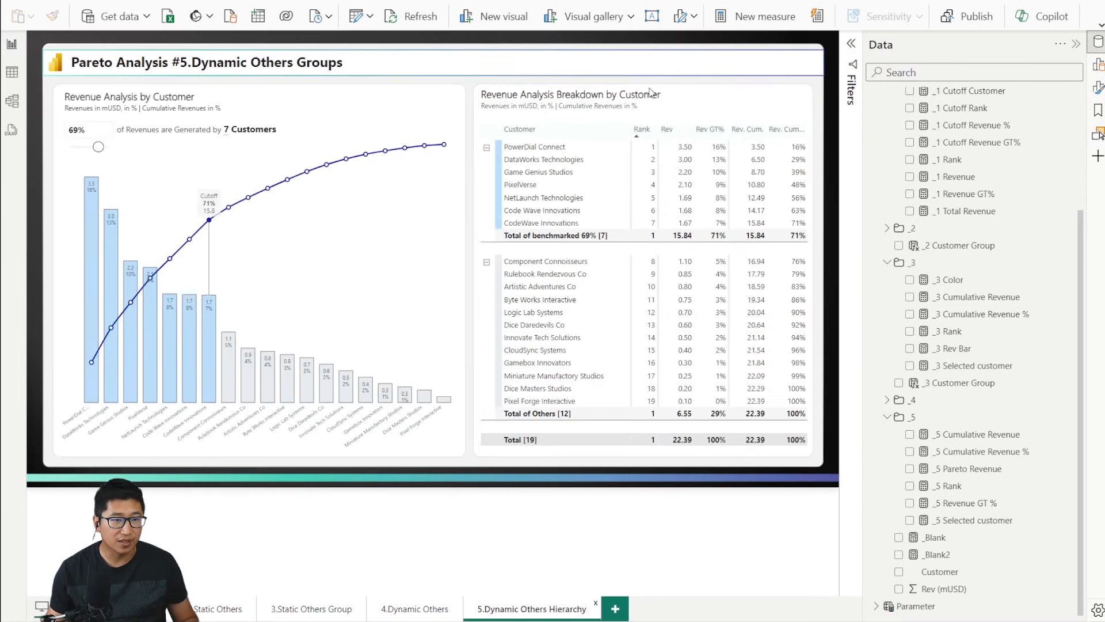
drag(98, 146, 101, 151)
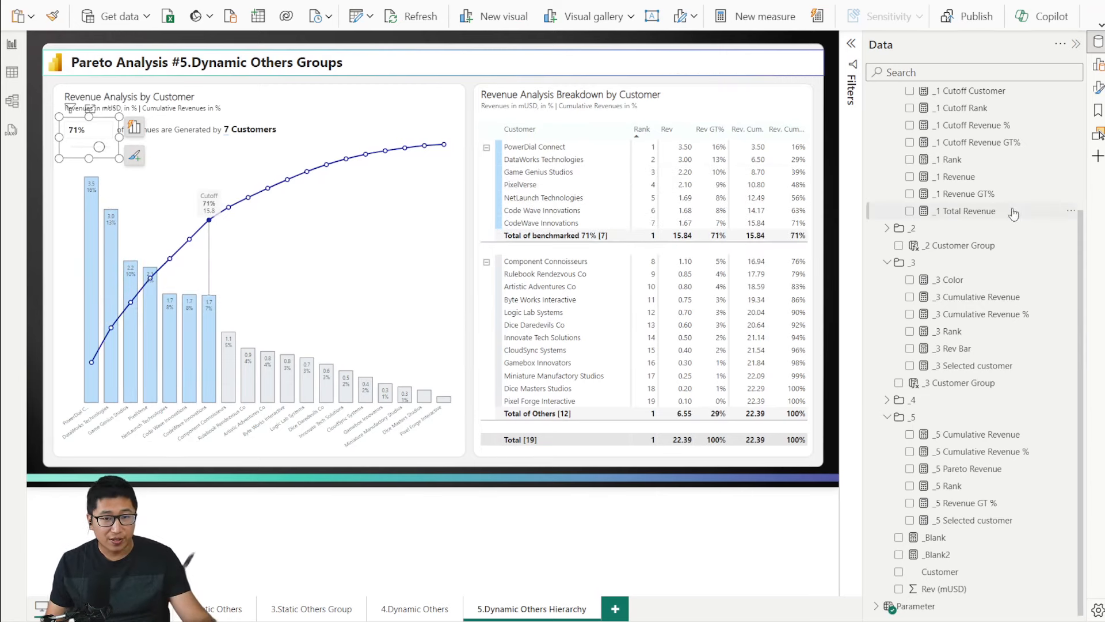
mouse_move(295, 619)
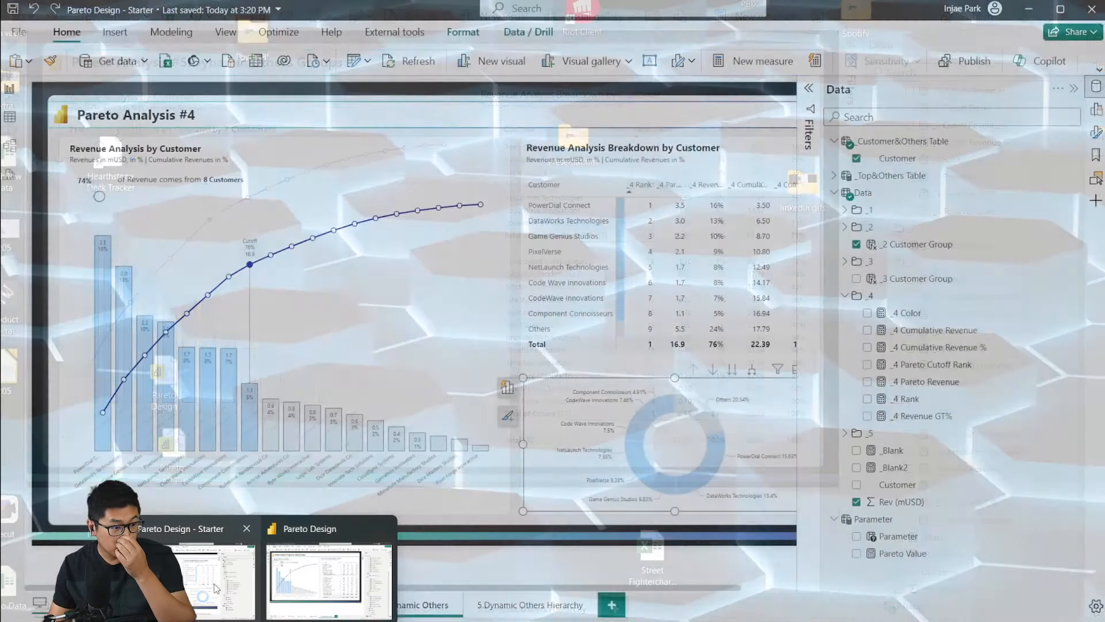
click(216, 587)
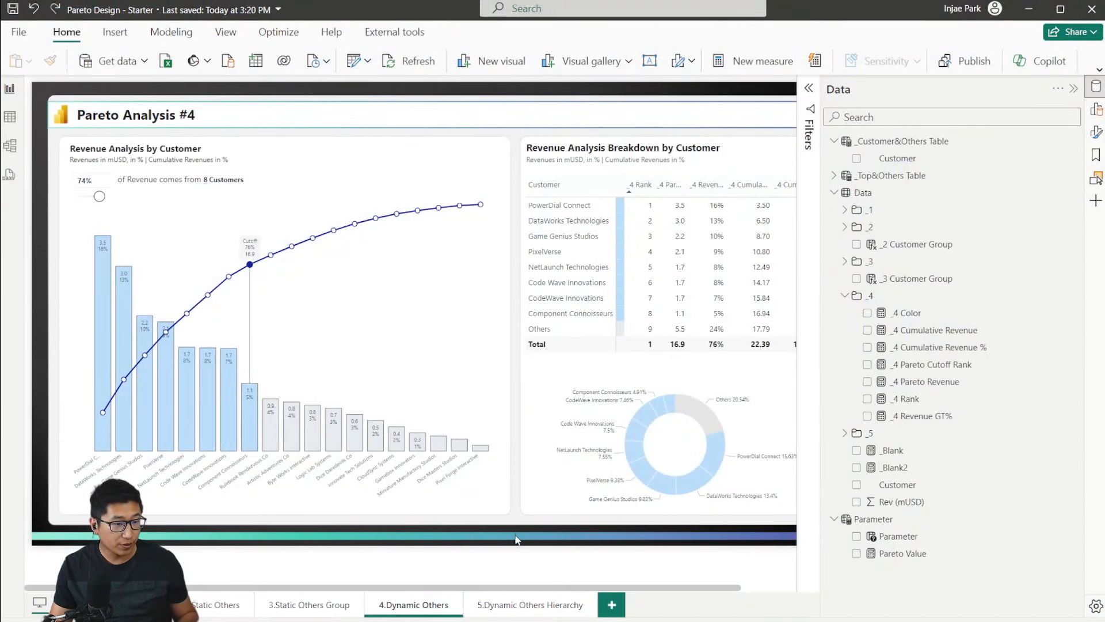
Step: Copy all visuals from the 3.Static Others Group page to the 5.Dynamic Others Hierarchy page, keeping the copied visuals in sync
click(310, 604)
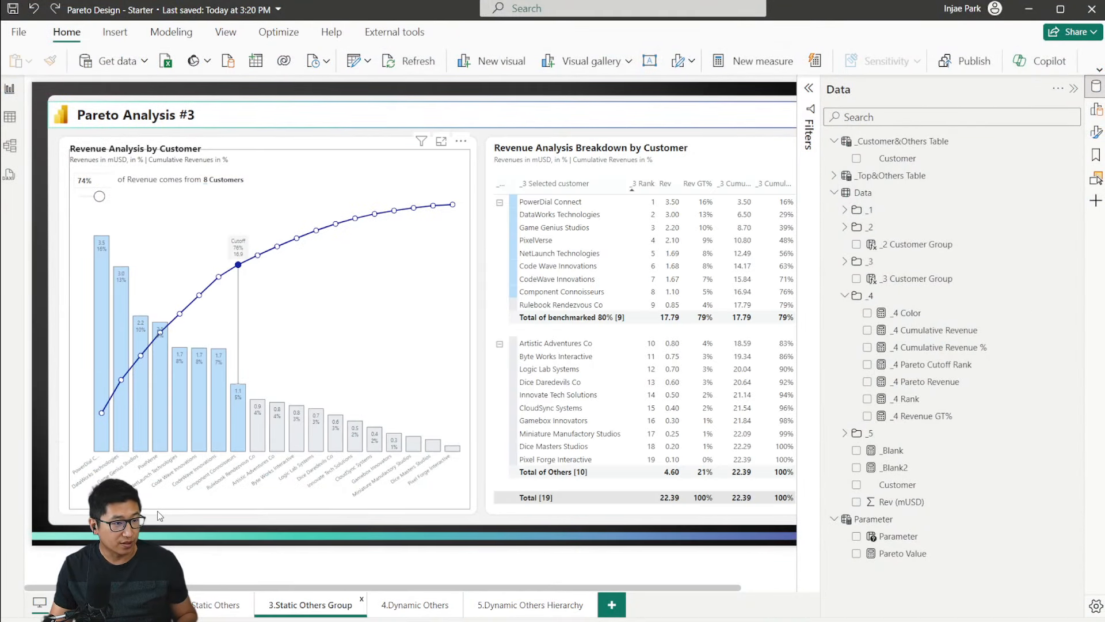
key(ctrl+a)
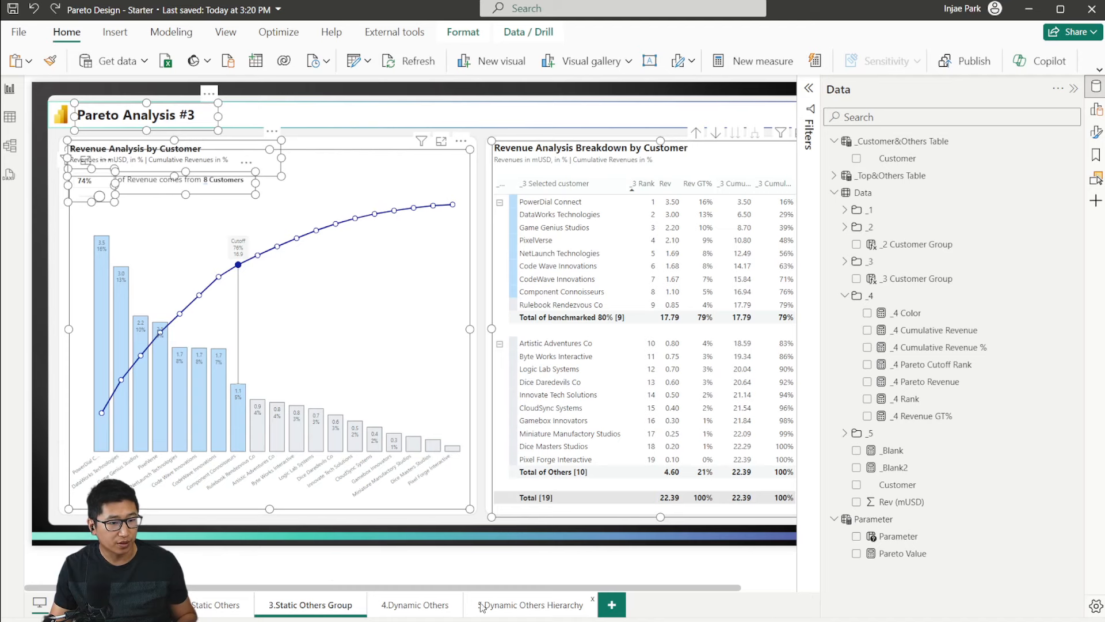
click(530, 604)
key(ctrl+v)
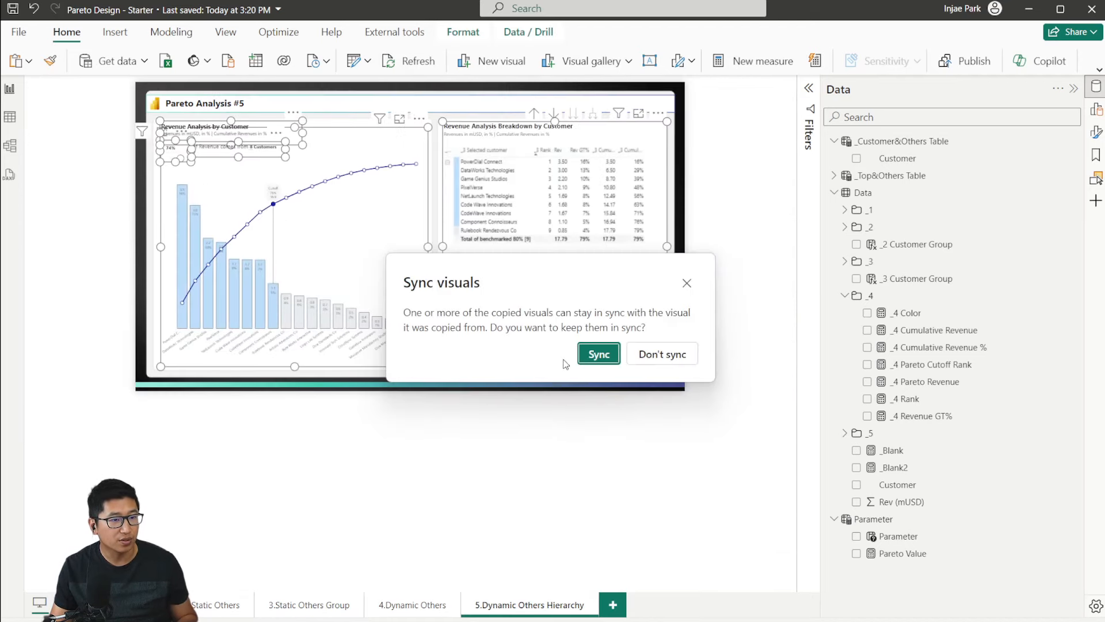
click(597, 353)
click(743, 388)
scroll(744, 387, up, 3)
scroll(745, 386, down, 2)
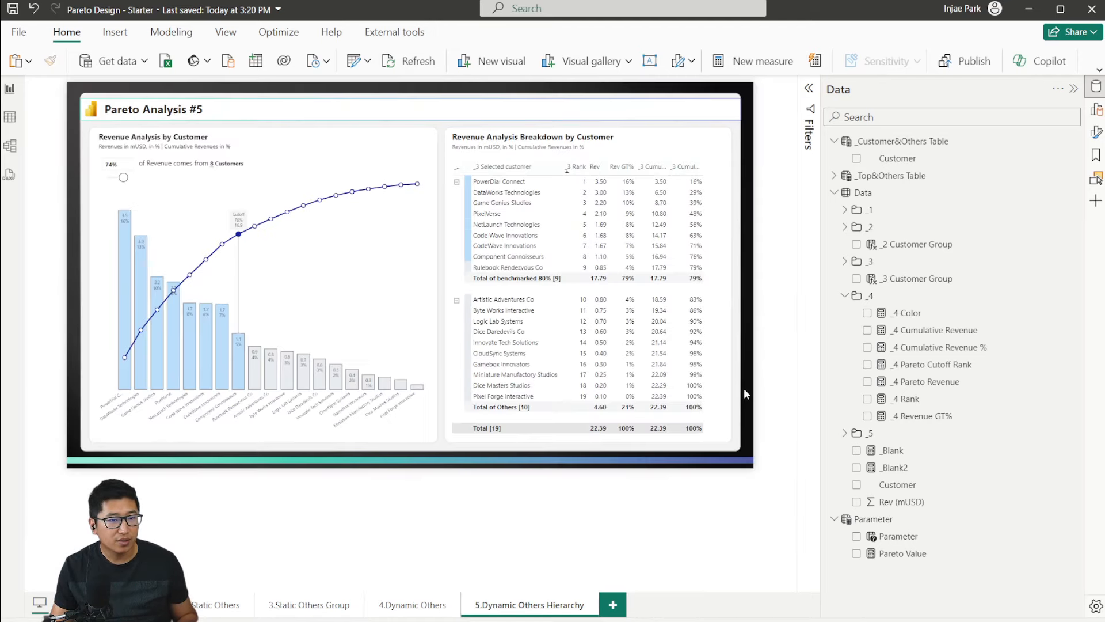
scroll(749, 388, up, 1)
Step: Examine the DATATABLE definition of _Top&Others Table, its Selection and Index columns, and its rows in the table view
click(890, 176)
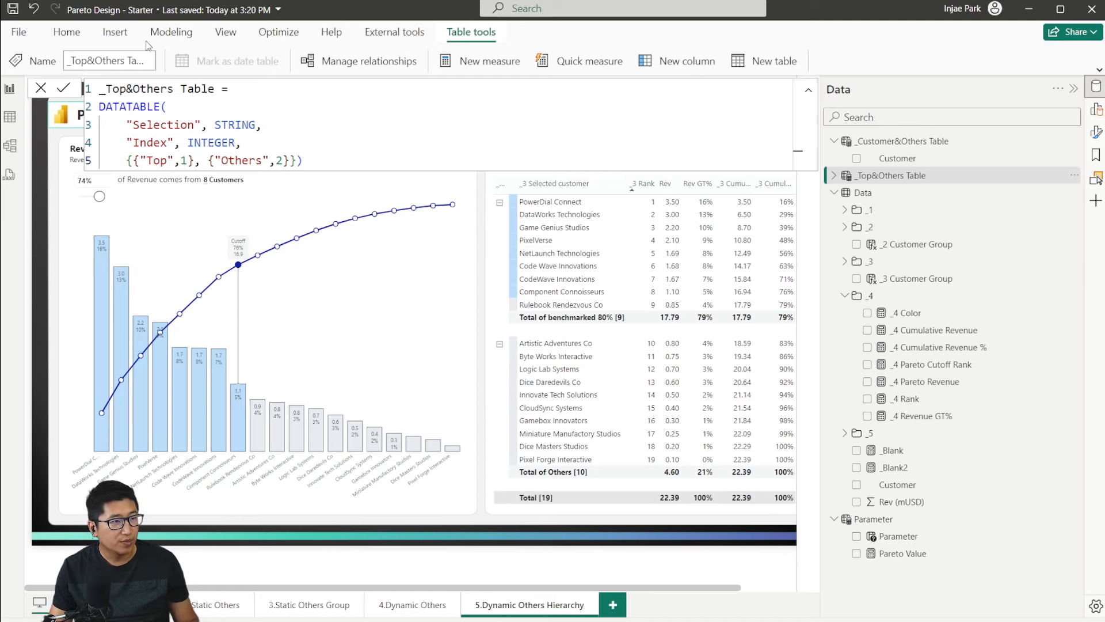
click(171, 32)
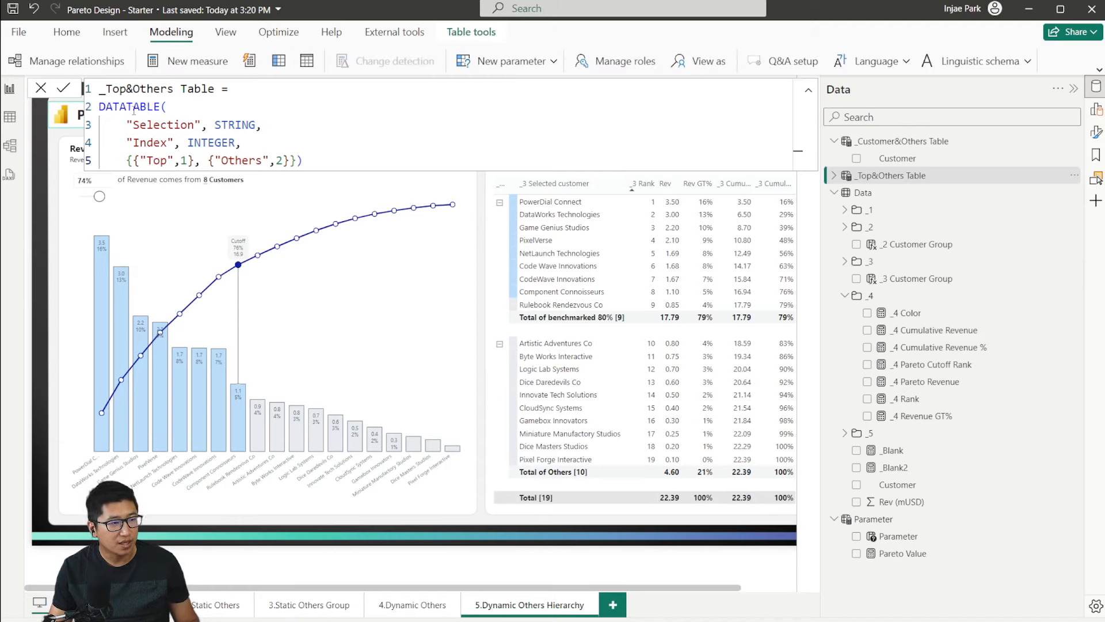
drag(125, 122, 264, 133)
click(241, 157)
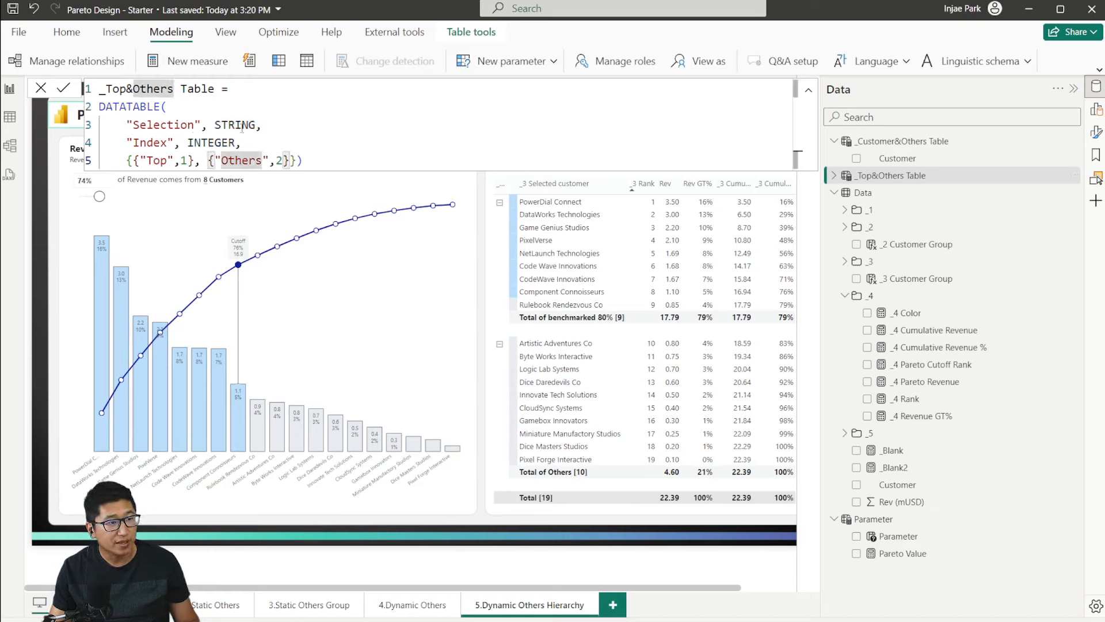
click(144, 146)
click(229, 145)
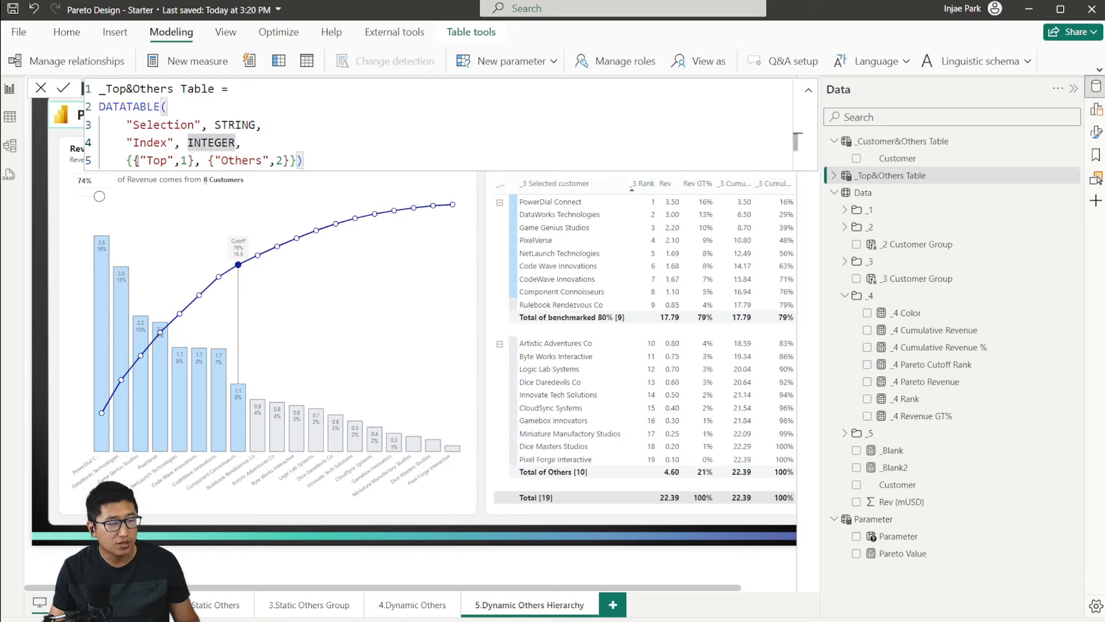
click(11, 119)
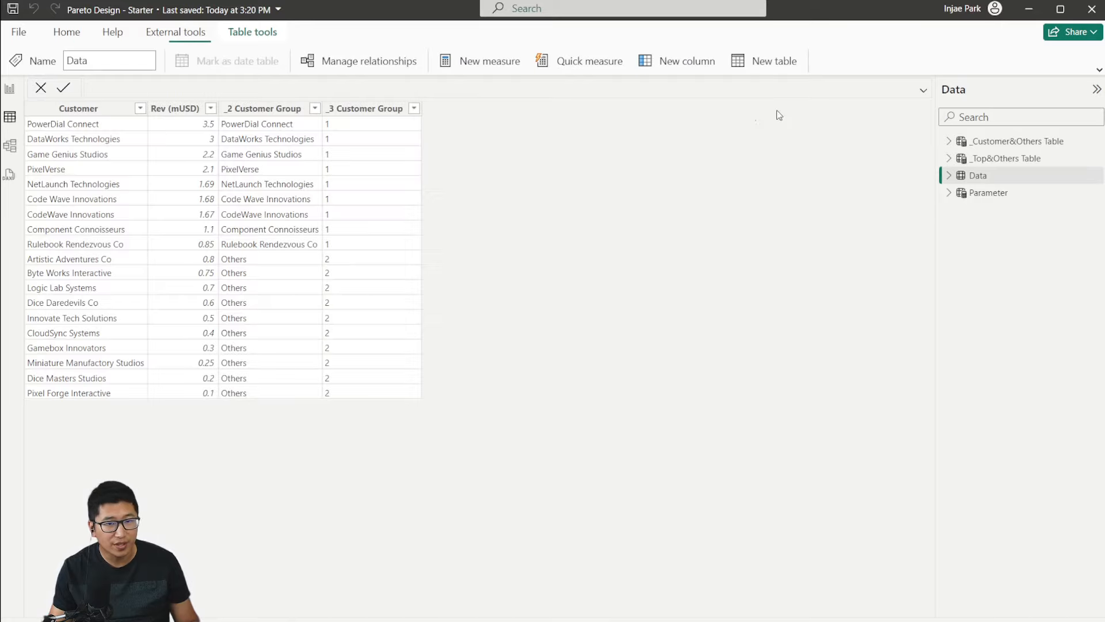
click(998, 164)
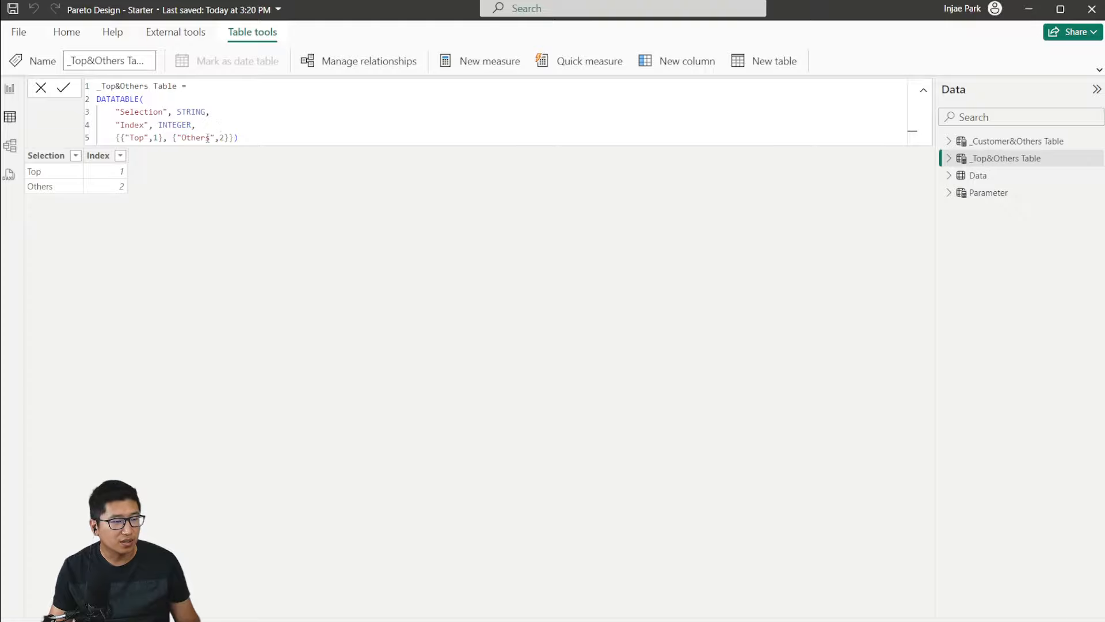
Step: Check in the model view whether _Top&Others Table is related to the other tables, and return to the report
click(9, 89)
click(10, 145)
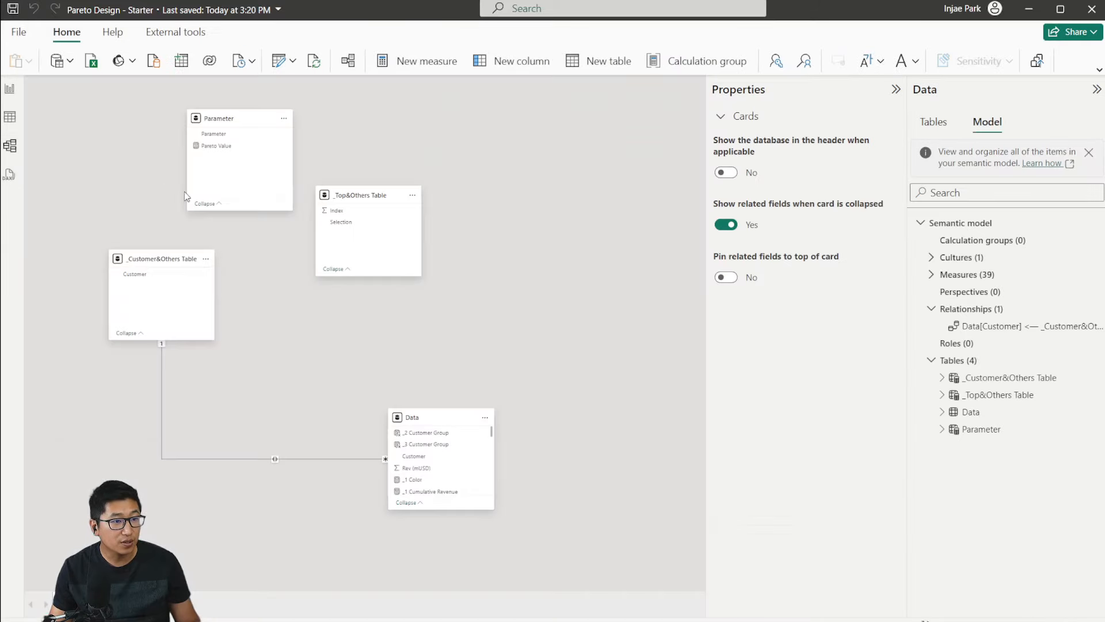
click(12, 91)
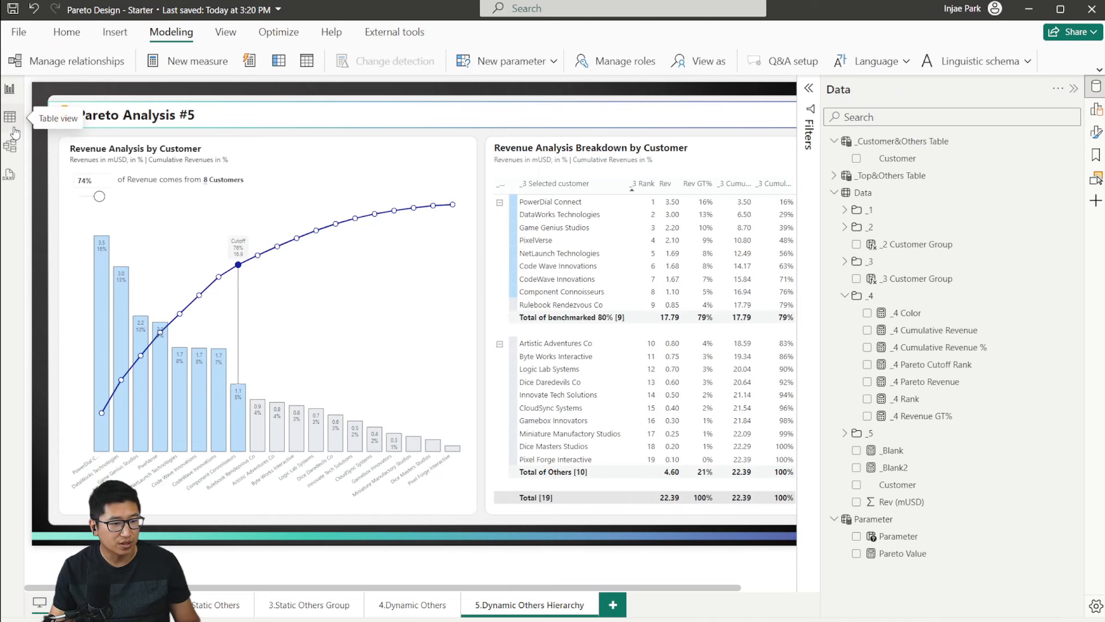
Step: Replace _3 Customer Group with Selection from _Top&Others Table above Customer in the rows of the breakdown matrix
scroll(694, 509, right, 2)
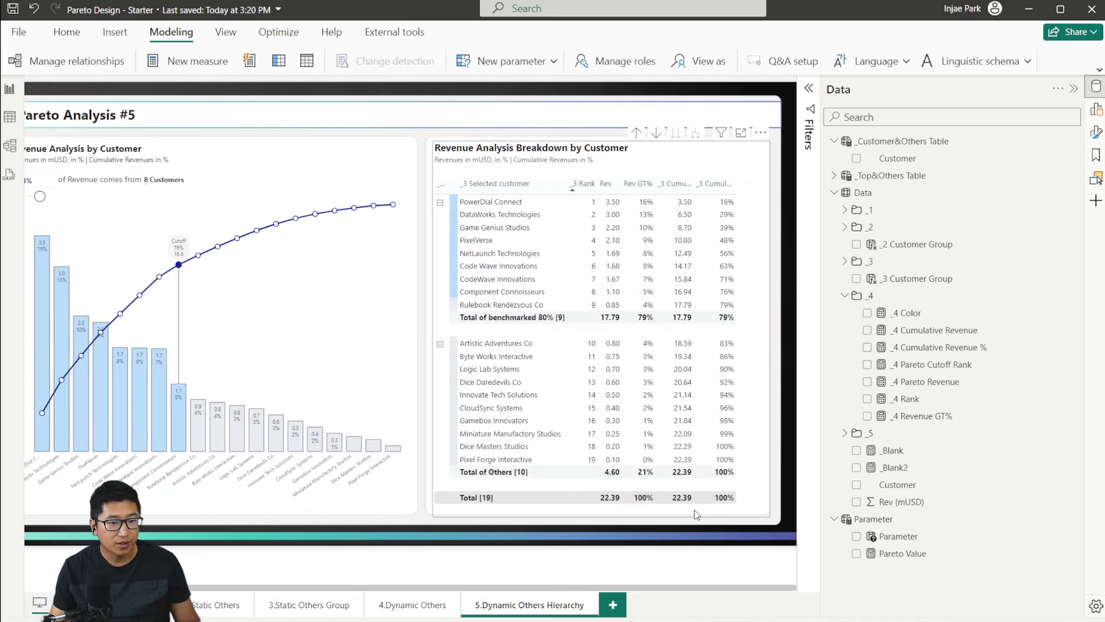
click(694, 506)
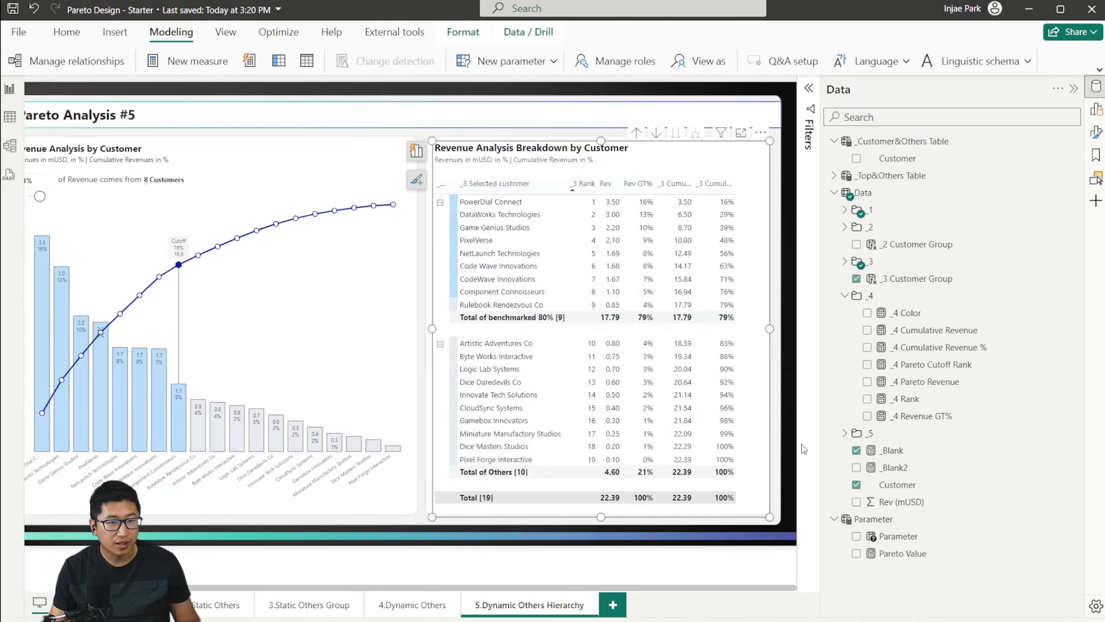
click(1095, 117)
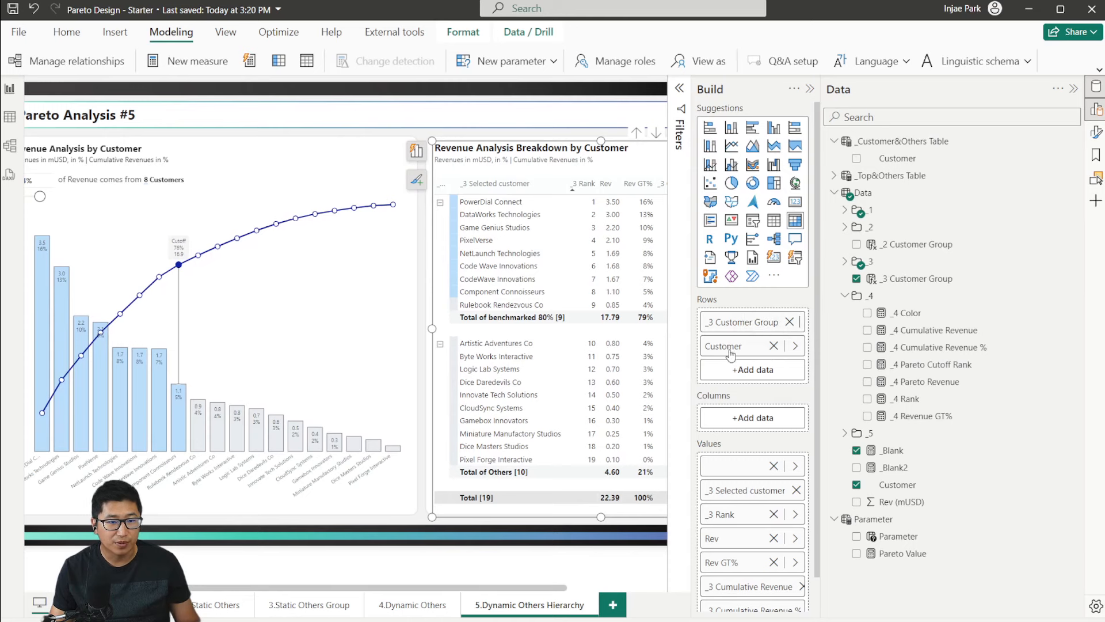
click(789, 322)
click(834, 176)
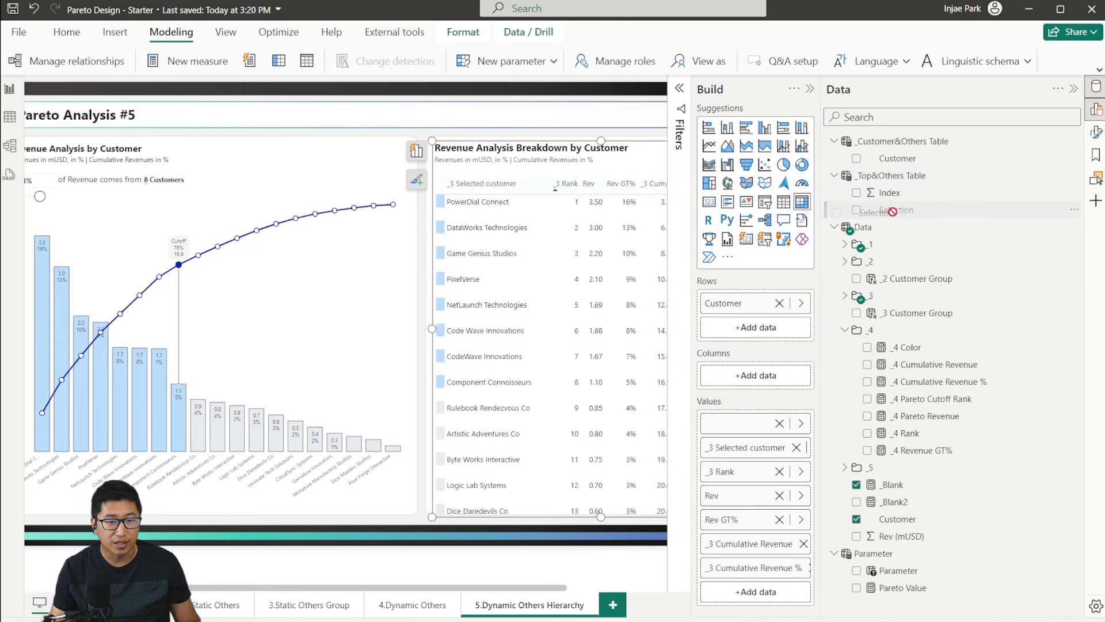
drag(891, 211, 740, 298)
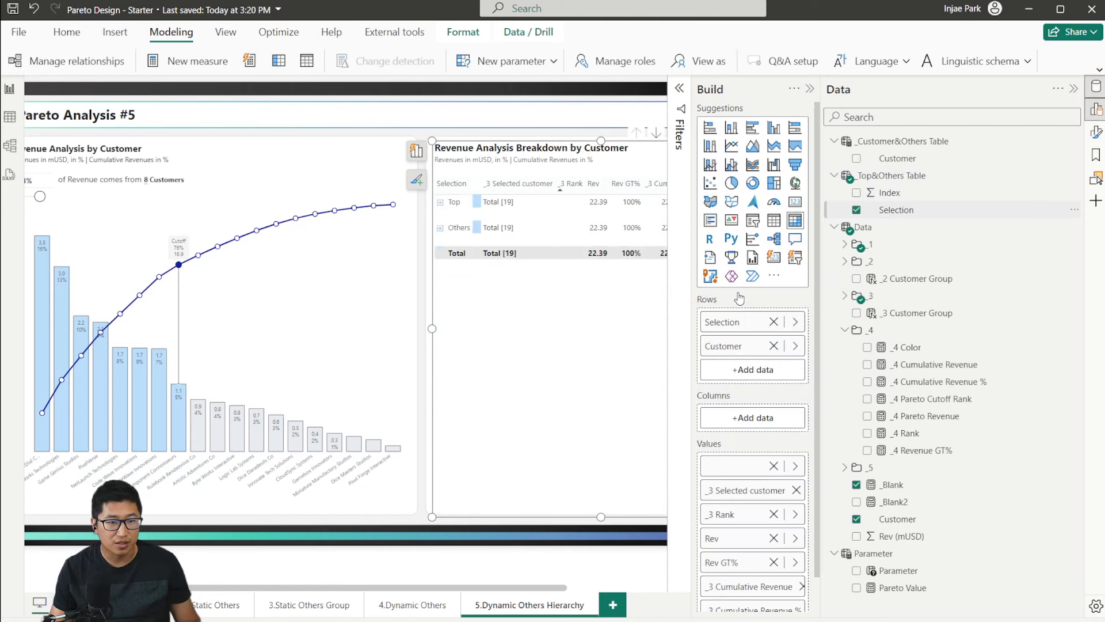
Step: Expand the Top and Others groups in the breakdown matrix to list their customers, and hide the Build pane
click(441, 204)
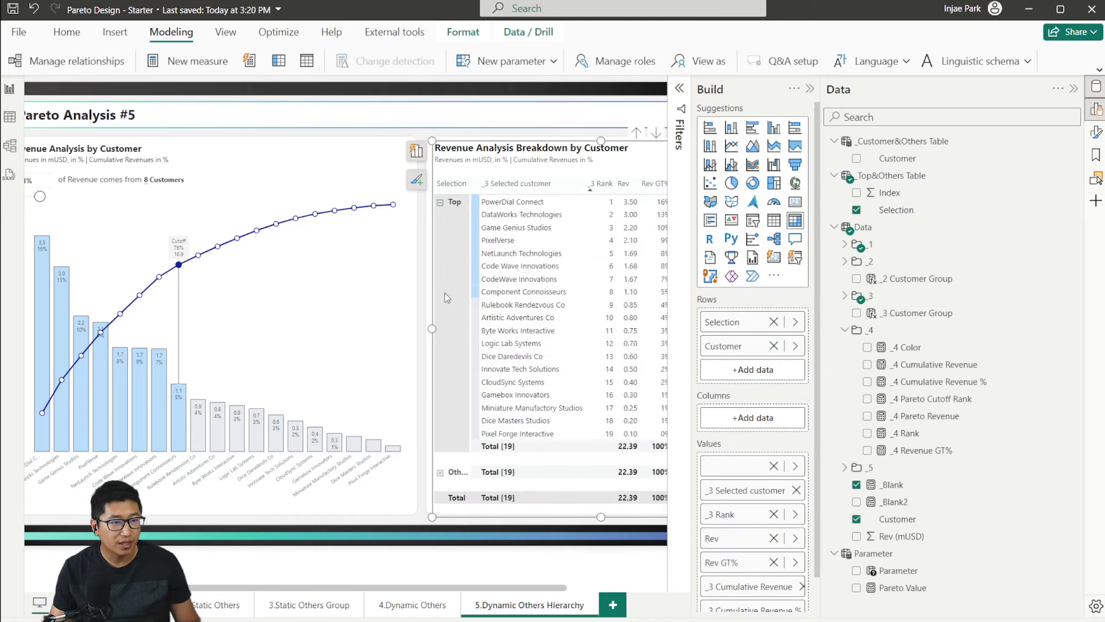
click(440, 472)
scroll(540, 325, down, 5)
scroll(539, 326, up, 5)
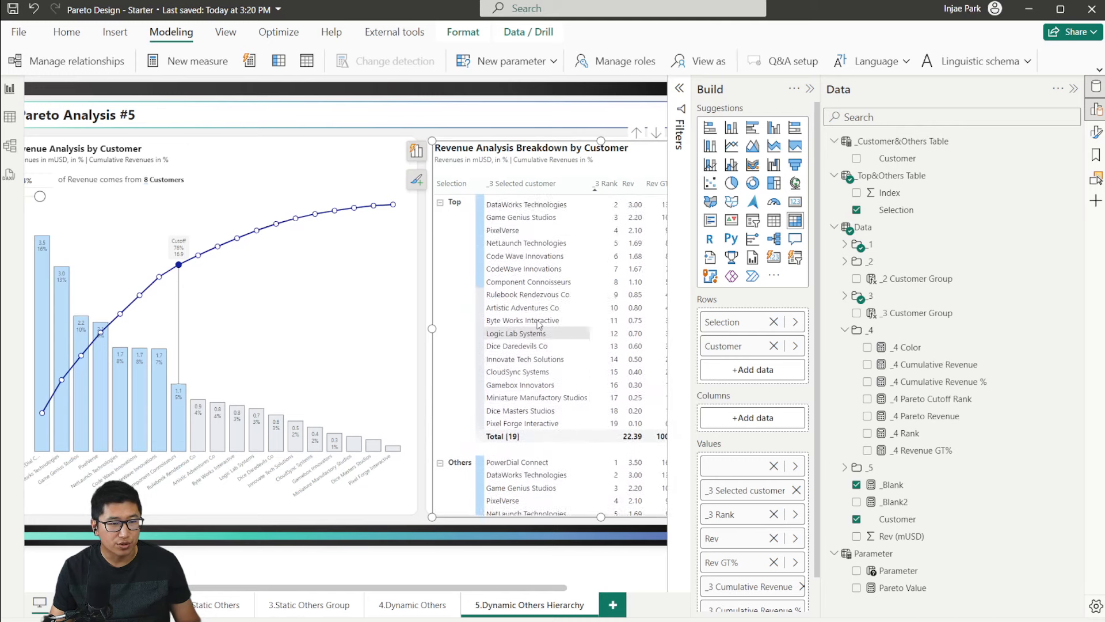
scroll(539, 325, up, 1)
click(810, 90)
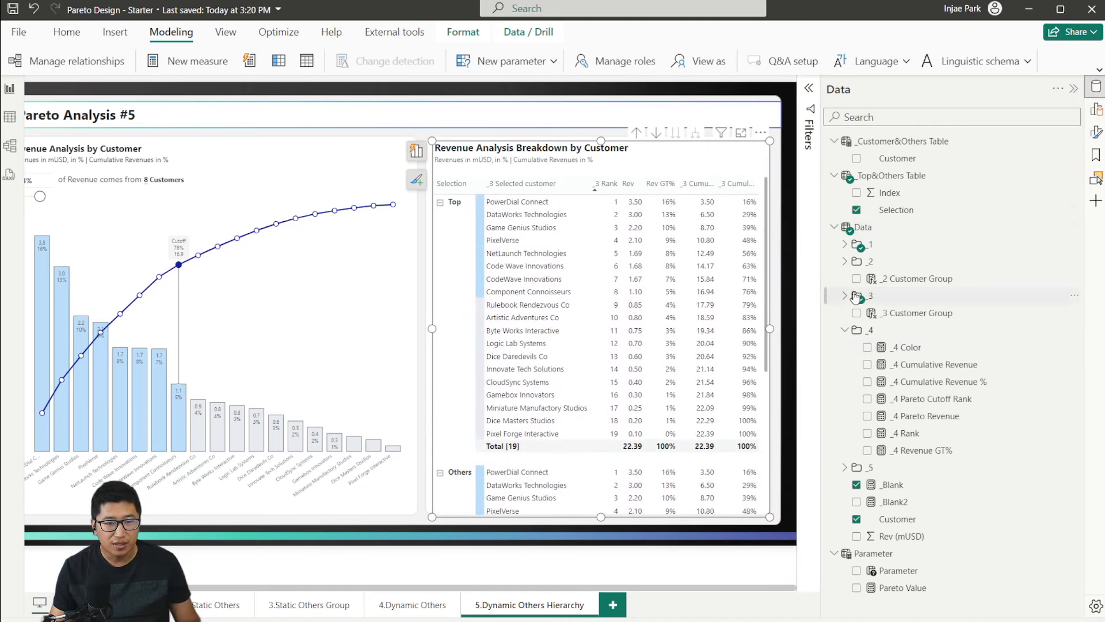
Step: Compare the _5 Pareto Revenue formula with _4 Pareto Revenue, checking which Customer column ALLSELECTED uses and how each handles Others
click(844, 467)
scroll(892, 425, down, 3)
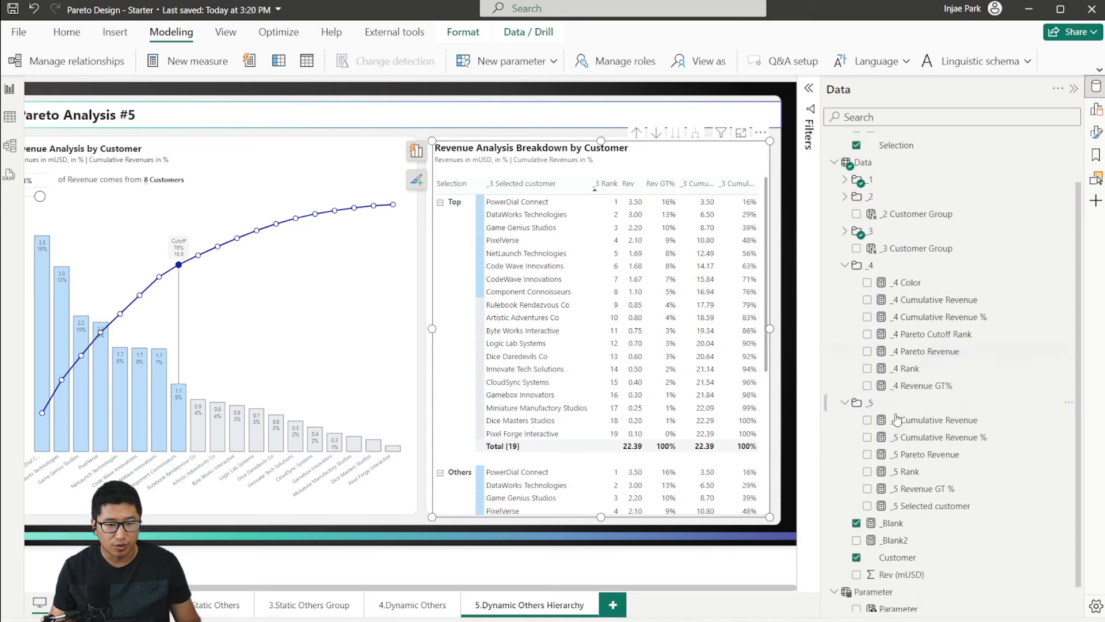
click(931, 430)
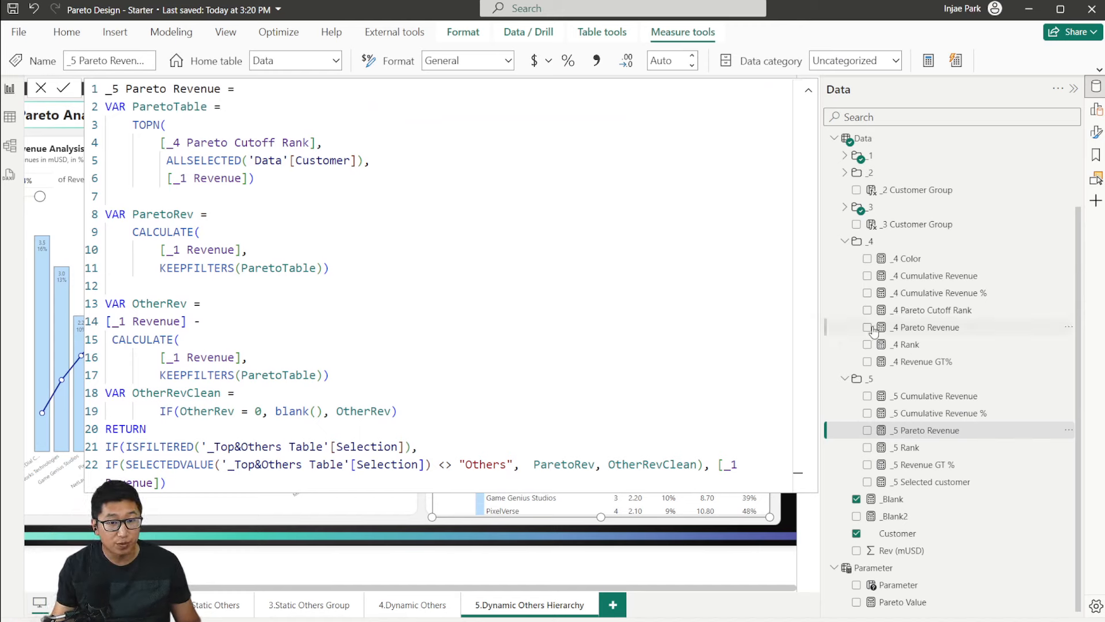
click(930, 328)
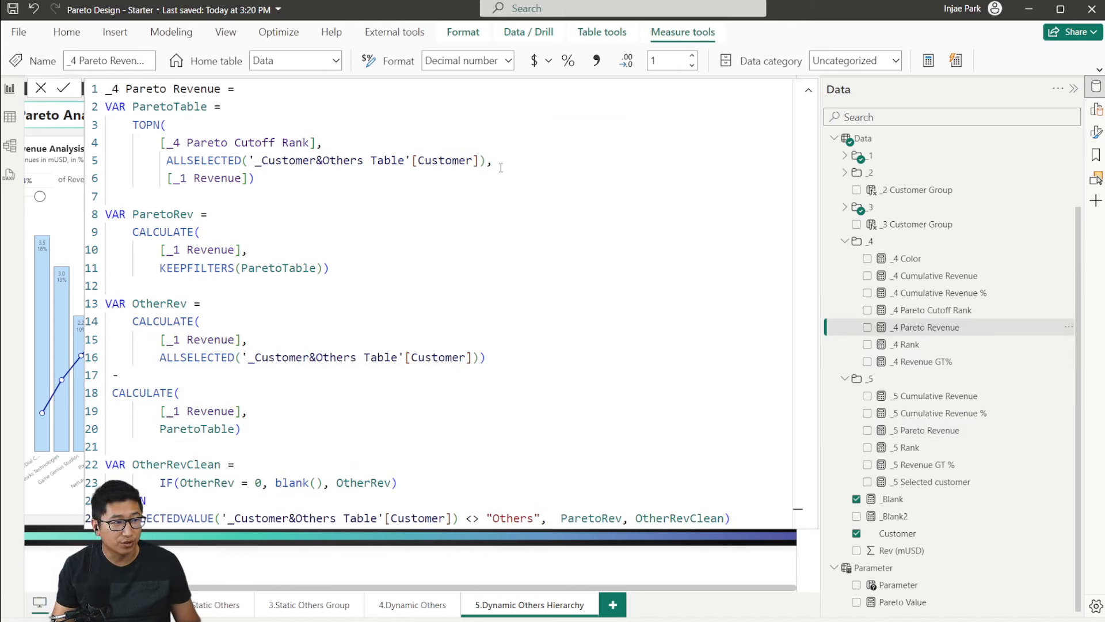
click(912, 429)
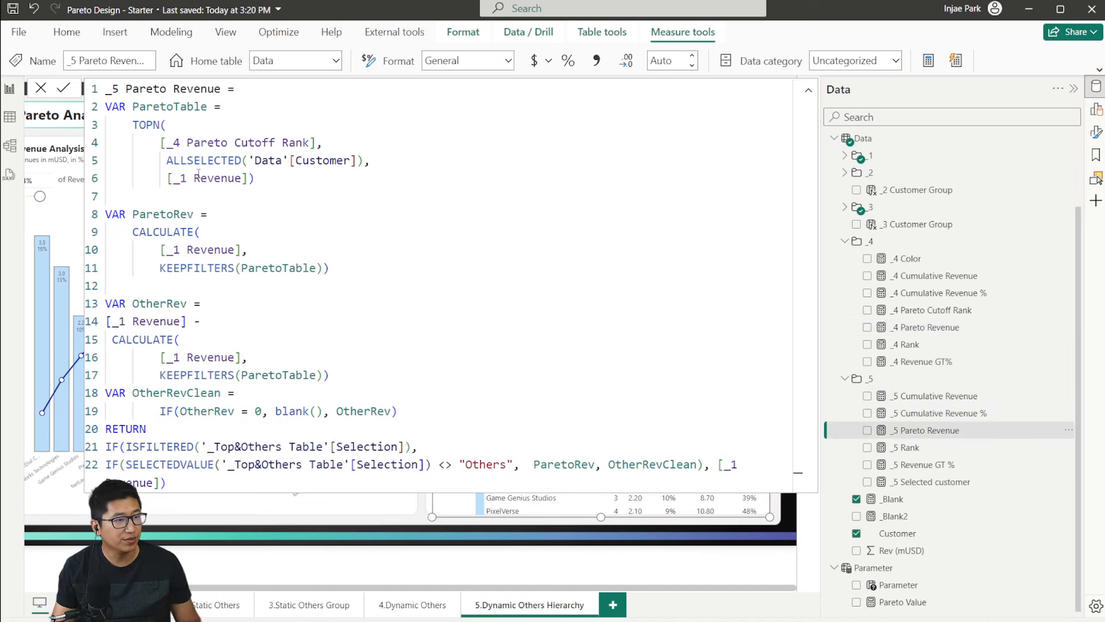
Step: Examine the ParetoTable variable in _5 Pareto Revenue: the TOPN over 'Data'[Customer] using [_4 Pareto Cutoff Rank] and [_1 Revenue]
click(371, 339)
drag(371, 177, 95, 127)
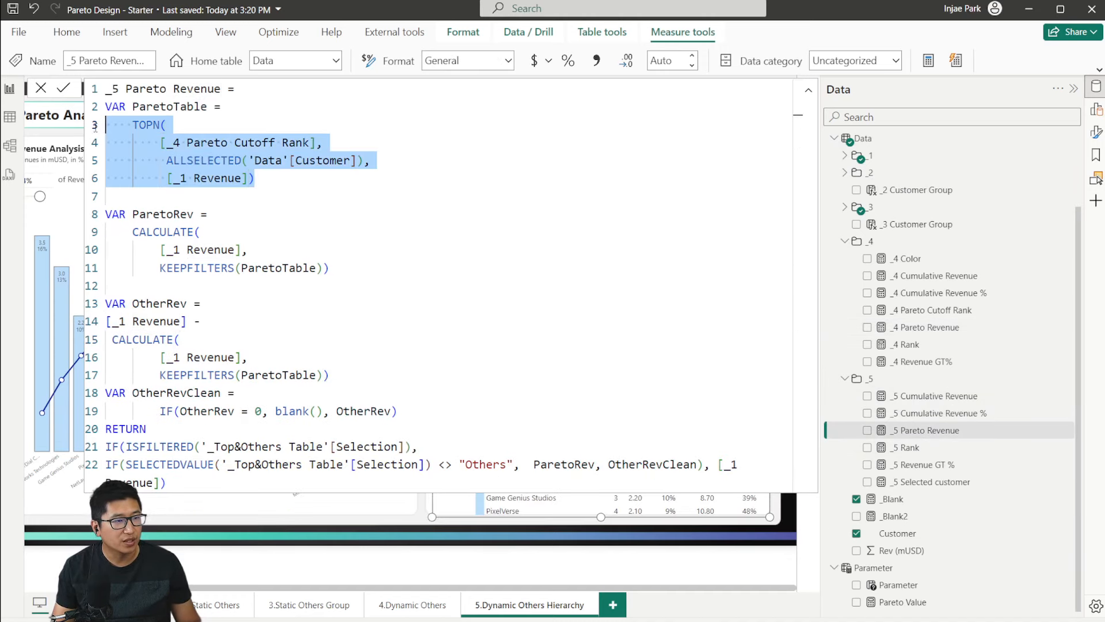
click(256, 132)
drag(167, 142, 326, 144)
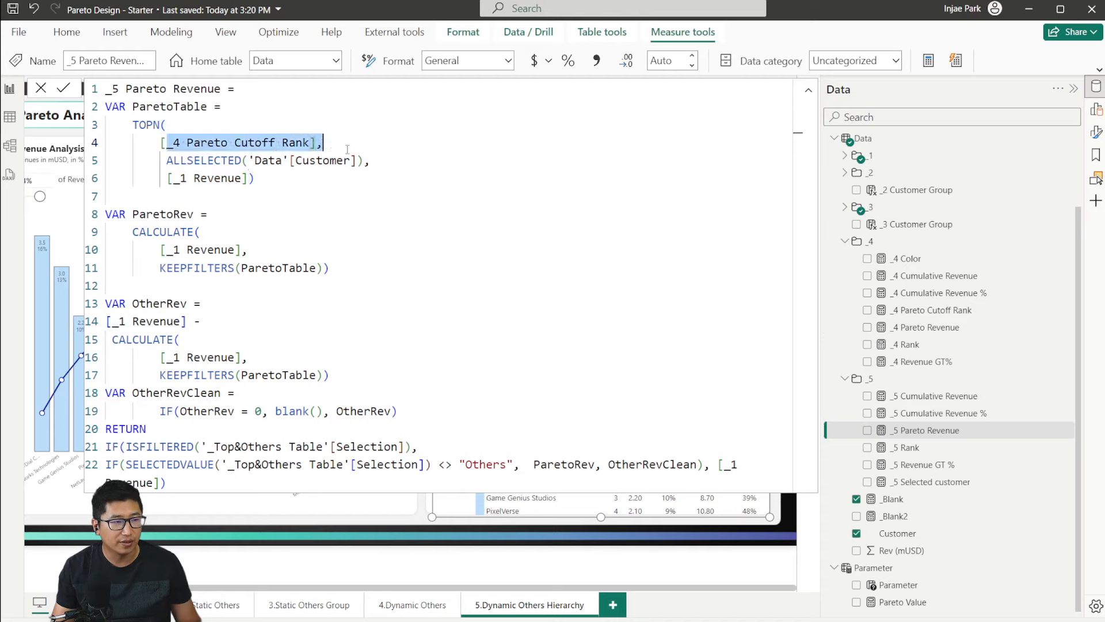
click(316, 160)
drag(167, 161, 74, 117)
click(256, 179)
Step: Examine the ParetoRev variable in _5 Pareto Revenue: the CALCULATE of [_1 Revenue] with KEEPFILTERS(ParetoTable)
click(341, 194)
drag(341, 273, 101, 227)
drag(99, 225, 98, 221)
click(369, 263)
drag(369, 270, 80, 224)
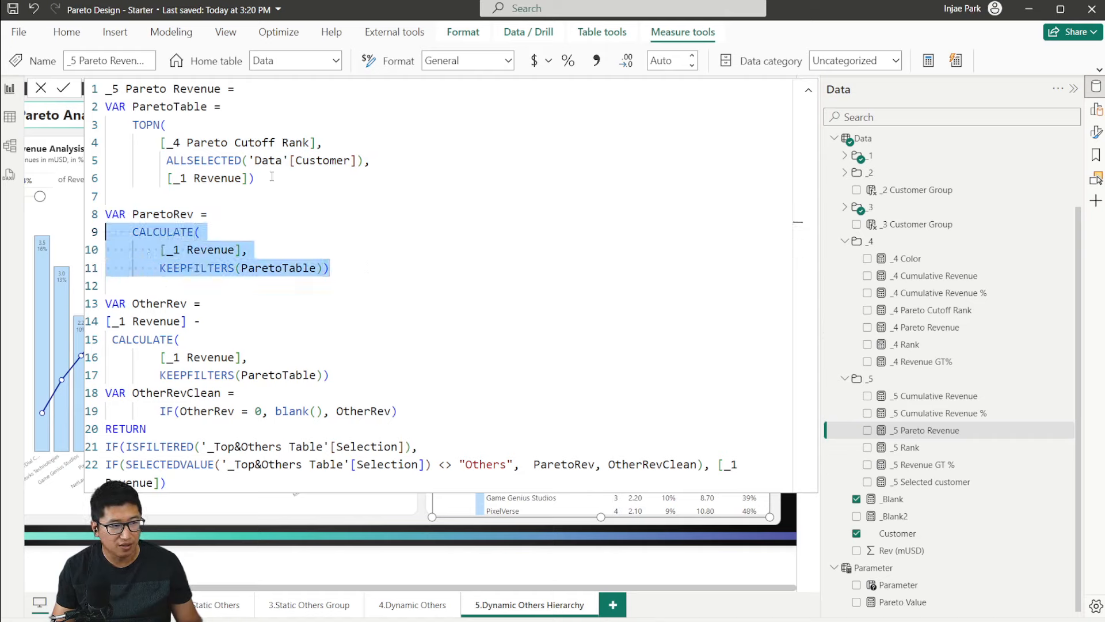
Step: Examine the OtherRev and OtherRevClean variables in _5 Pareto Revenue: [_1 Revenue] minus the ParetoTable revenue, and the IF that blanks zeros
click(166, 318)
click(189, 303)
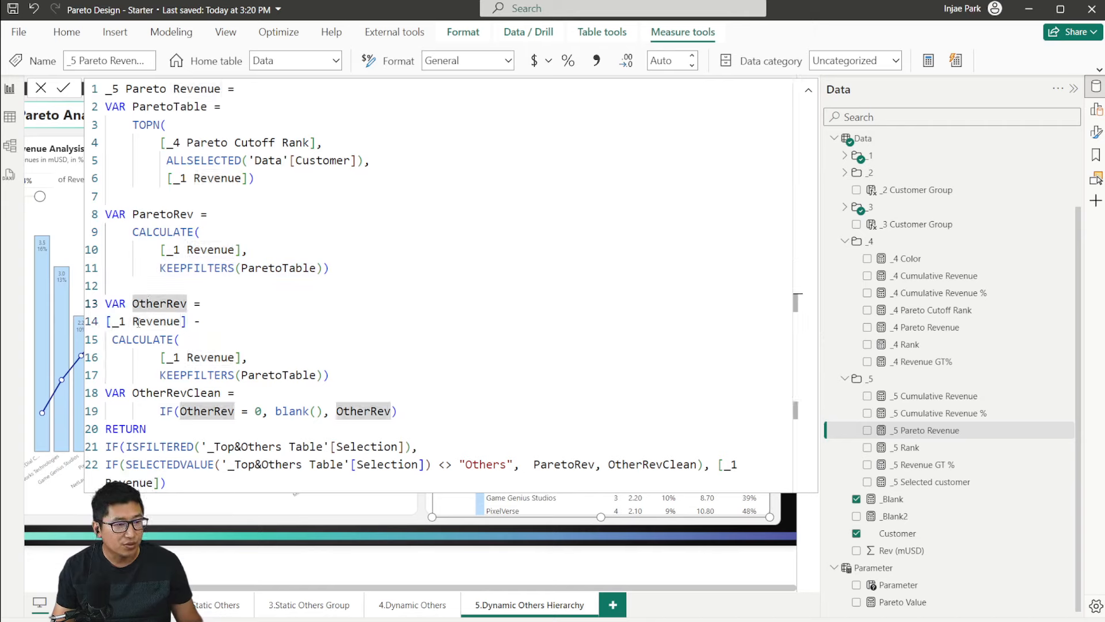
drag(403, 411, 188, 322)
click(356, 354)
click(262, 335)
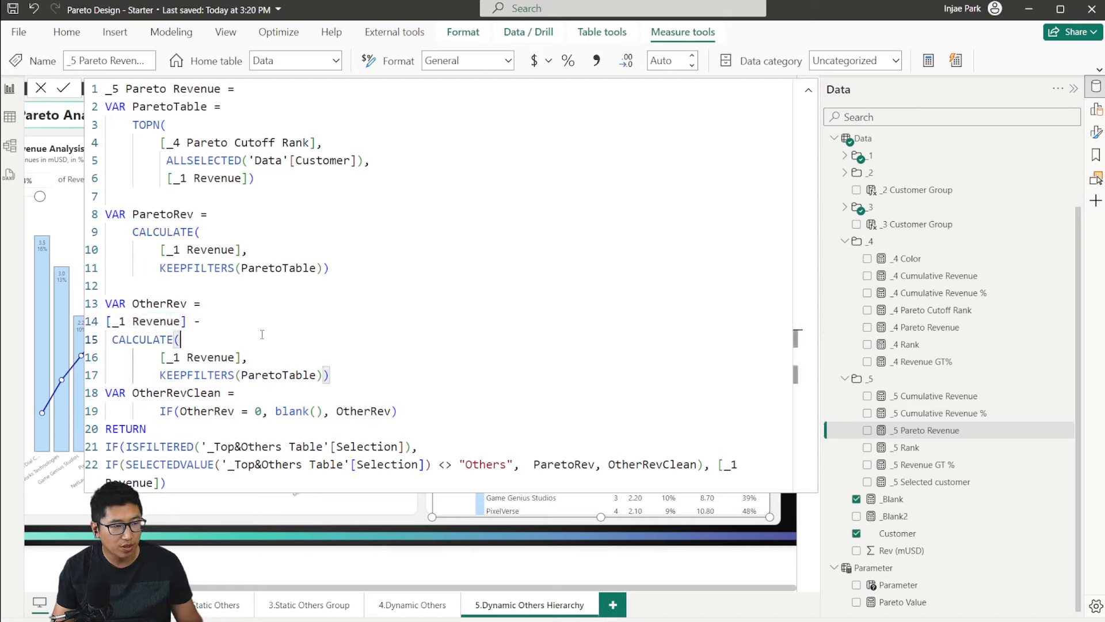
triple_click(128, 339)
click(378, 377)
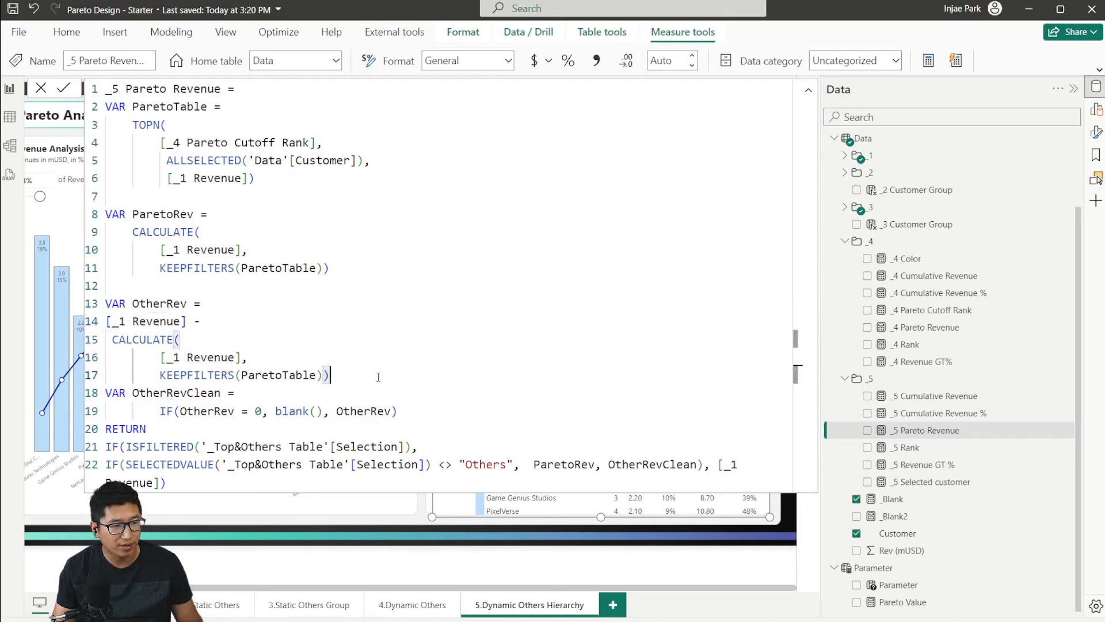
drag(410, 415, 106, 392)
click(362, 394)
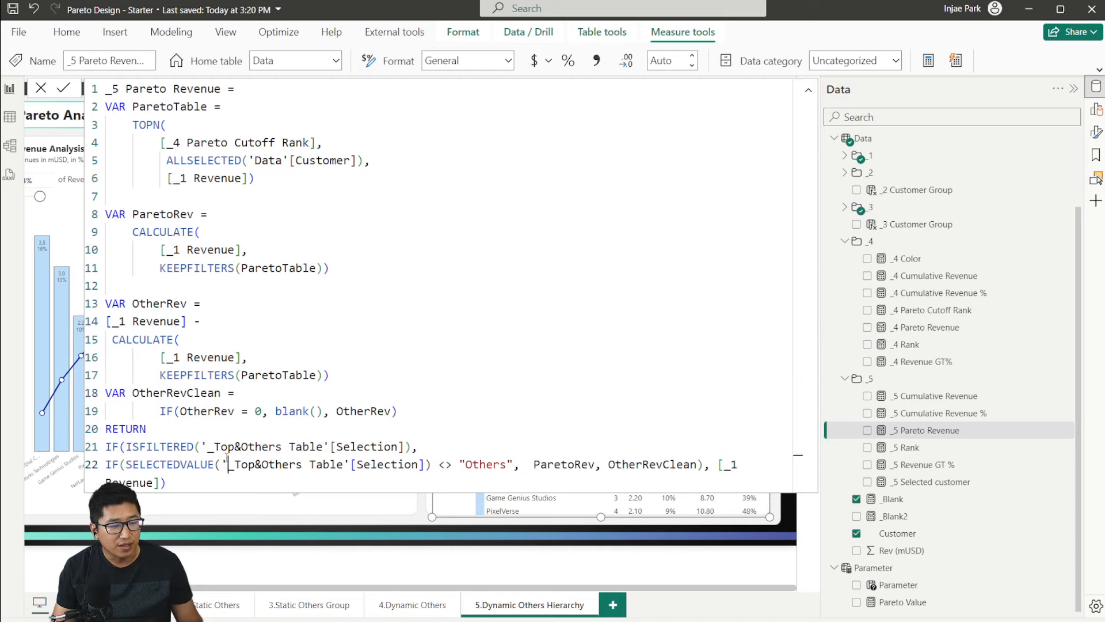
Step: Examine the RETURN expression's SELECTEDVALUE test against "Others" with its ParetoRev, OtherRevClean and [_1 Revenue] outcomes, and close the formula without changes
drag(227, 461, 376, 464)
click(502, 465)
drag(460, 464, 499, 465)
click(548, 465)
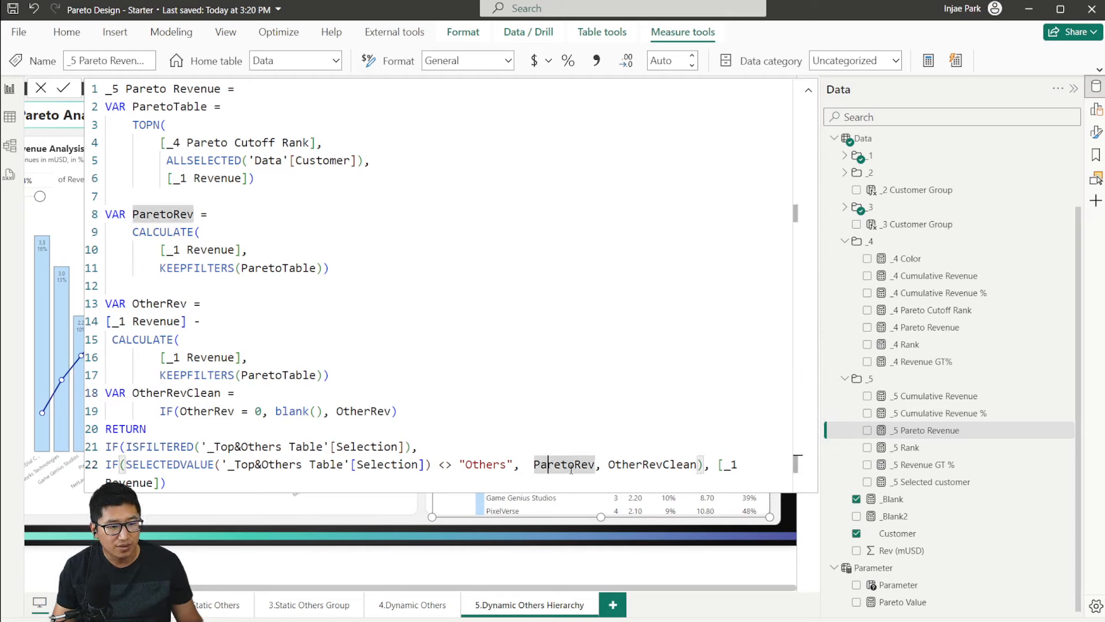
drag(615, 465, 697, 466)
click(697, 466)
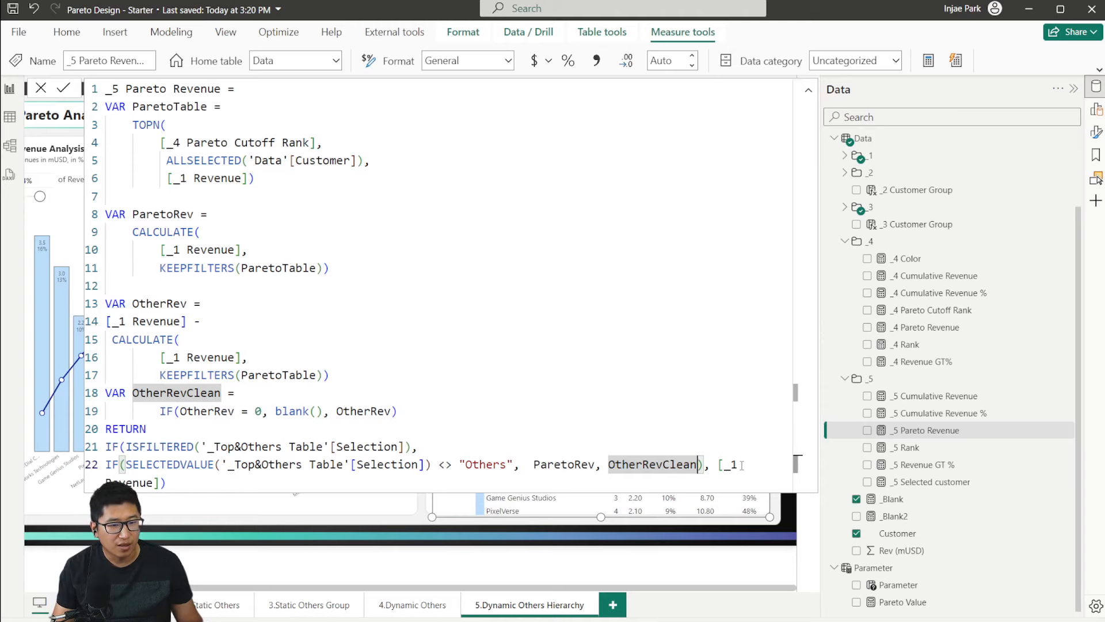
click(718, 465)
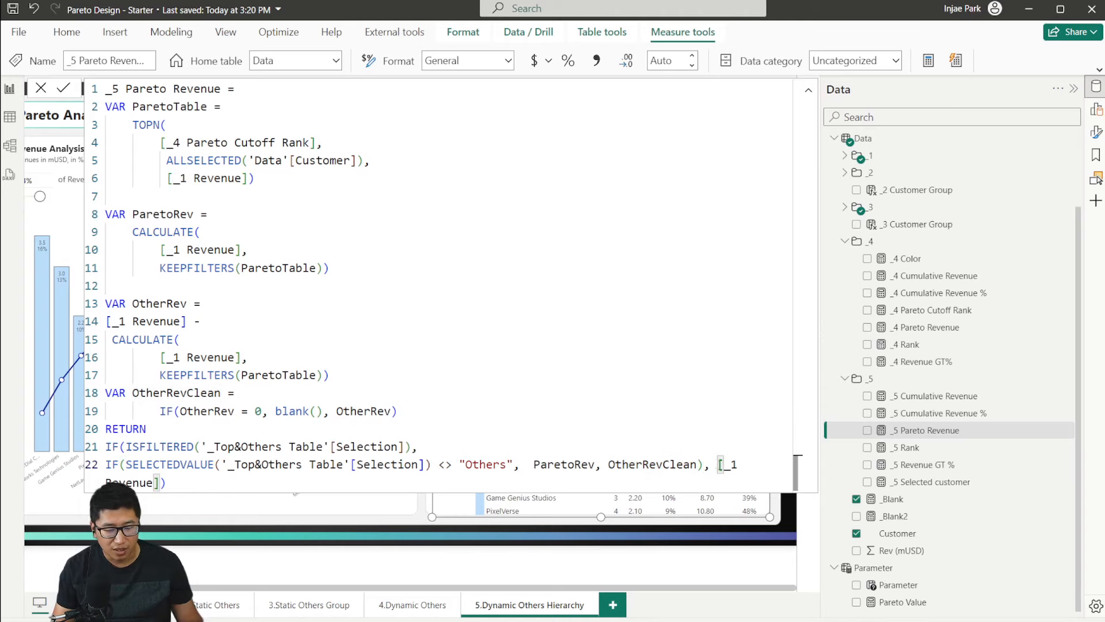
drag(720, 466, 721, 479)
click(709, 479)
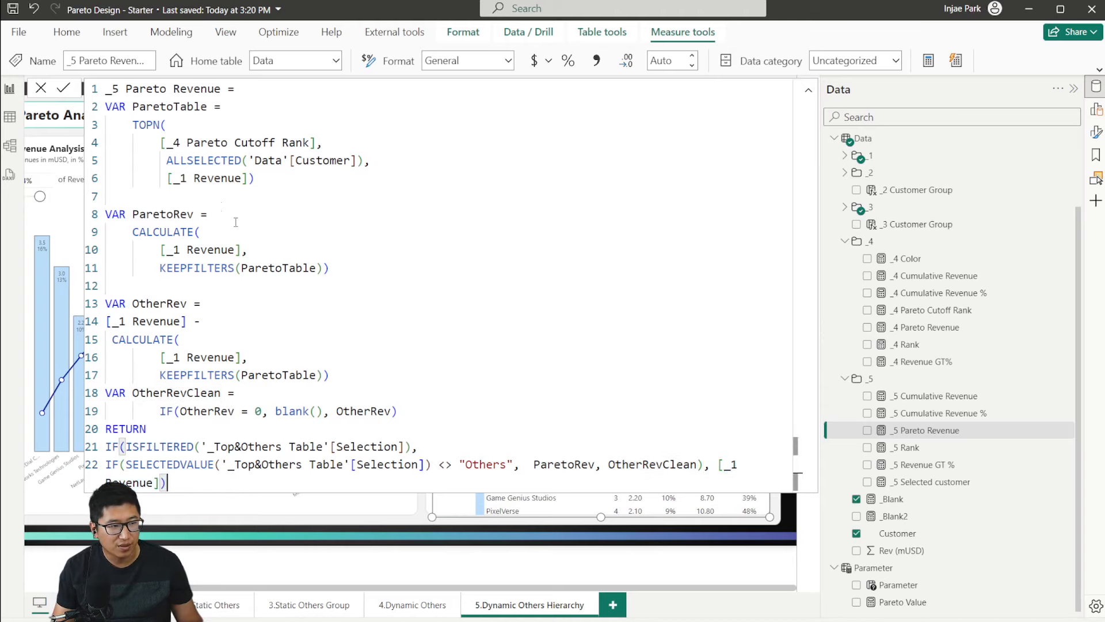
click(42, 89)
Step: Replace the breakdown matrix's _3 measures, Rev and Rev GT% values with _5 Pareto Revenue, keeping the blank measure
scroll(766, 423, down, 6)
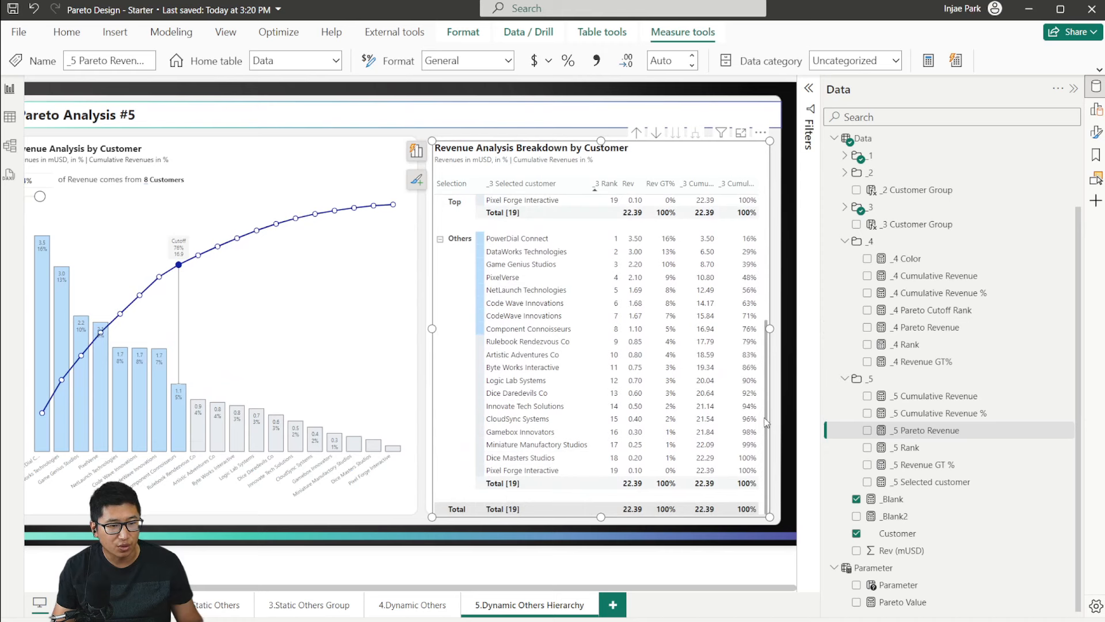
click(1096, 110)
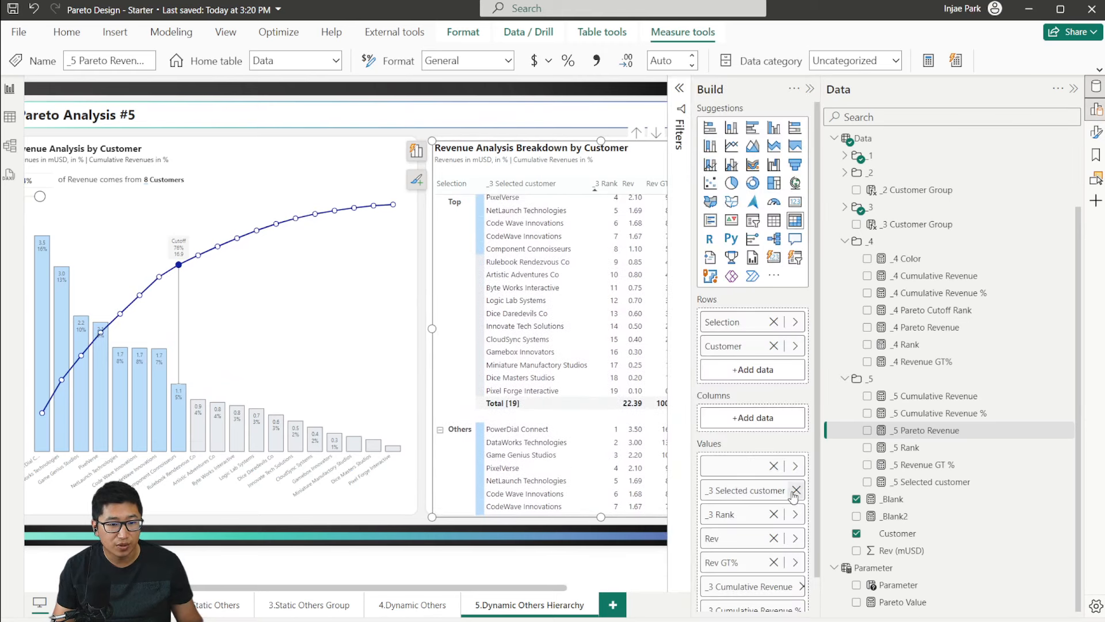
click(795, 492)
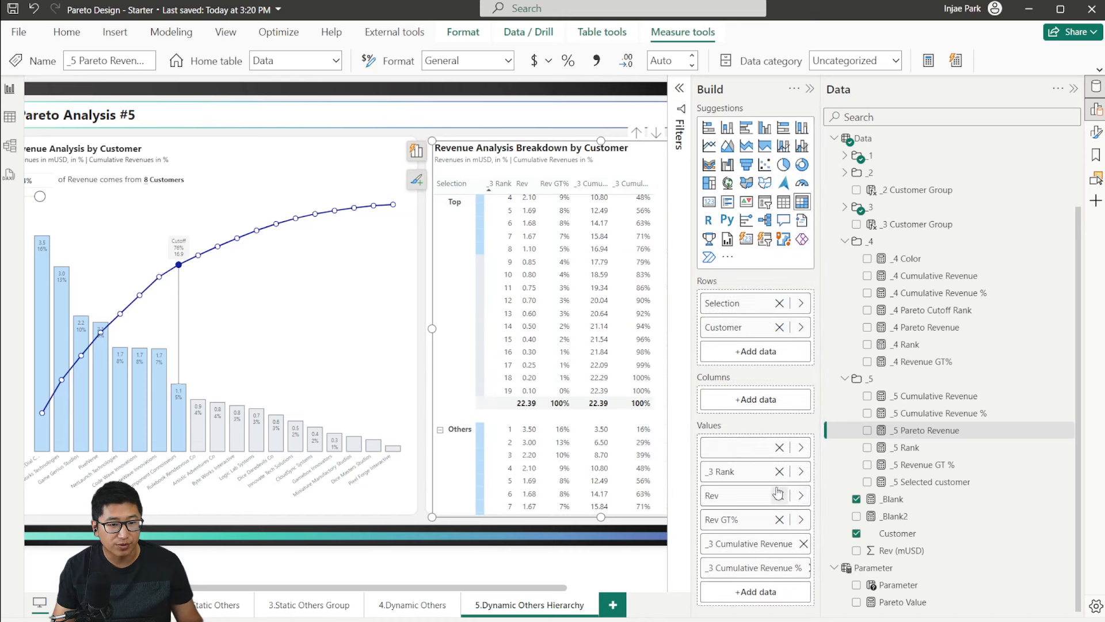
click(779, 471)
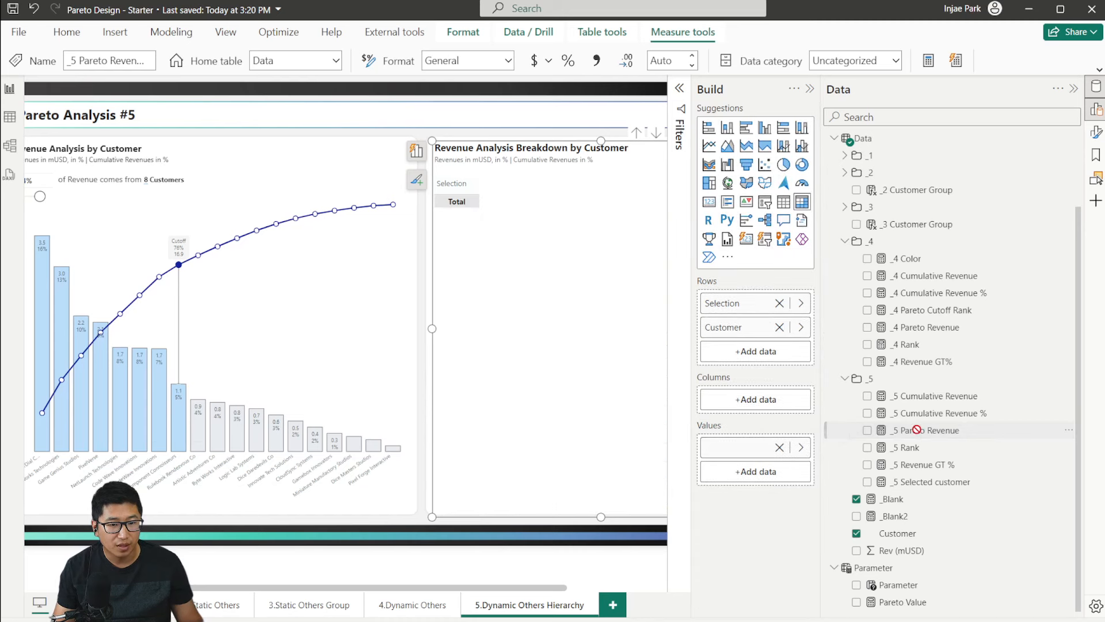
drag(917, 430, 760, 471)
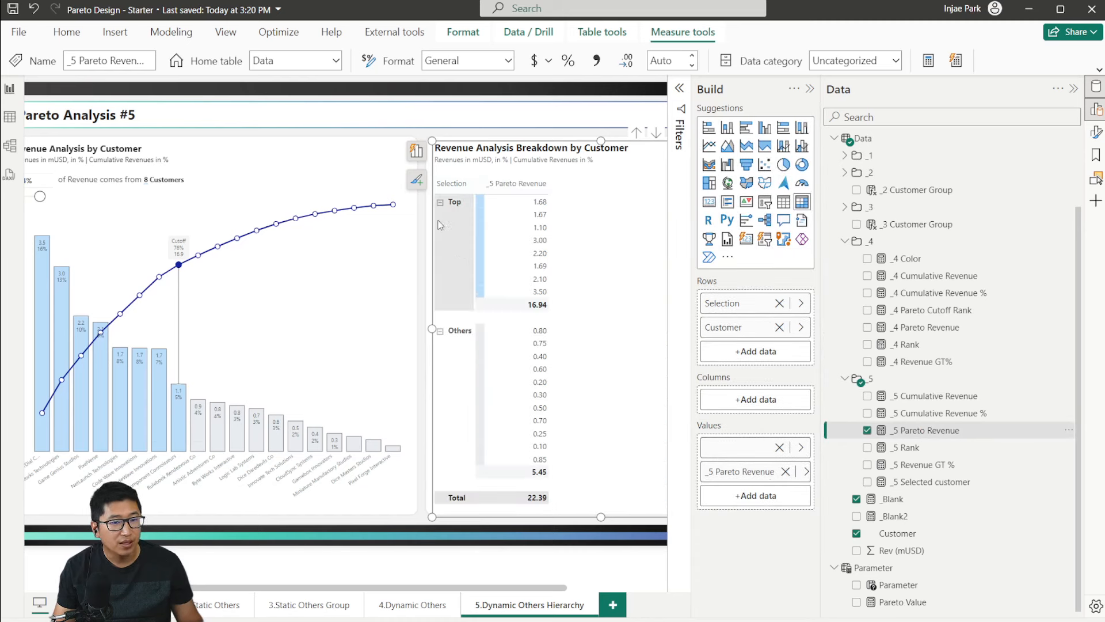
Step: Widen the matrix's Customer column to show the customer names and sort by _5 Pareto Revenue in descending order
drag(475, 183, 582, 183)
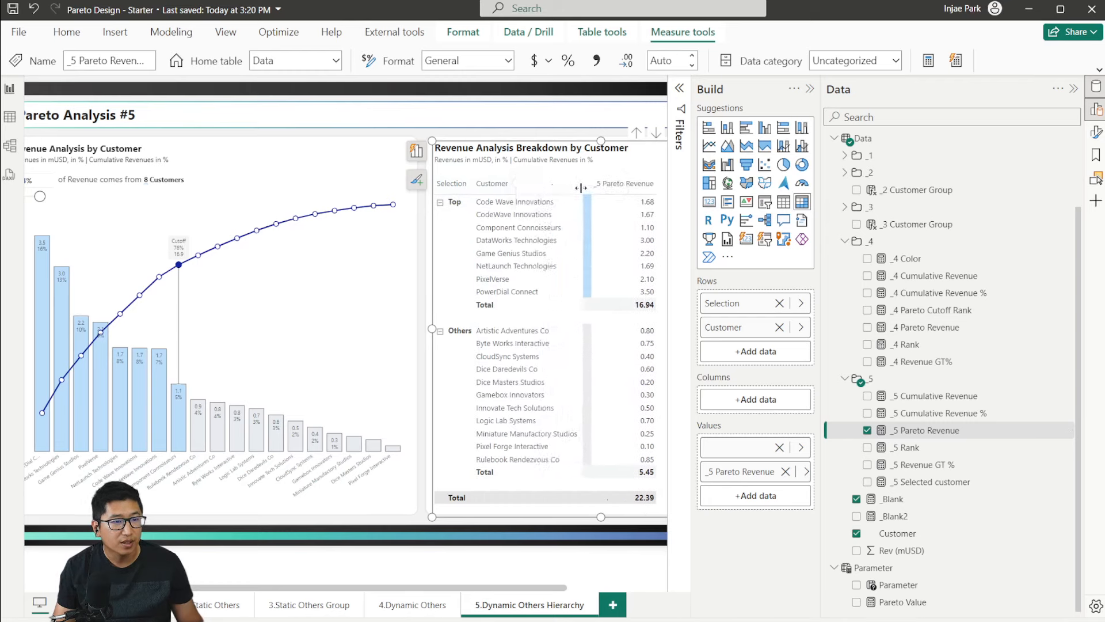
click(640, 183)
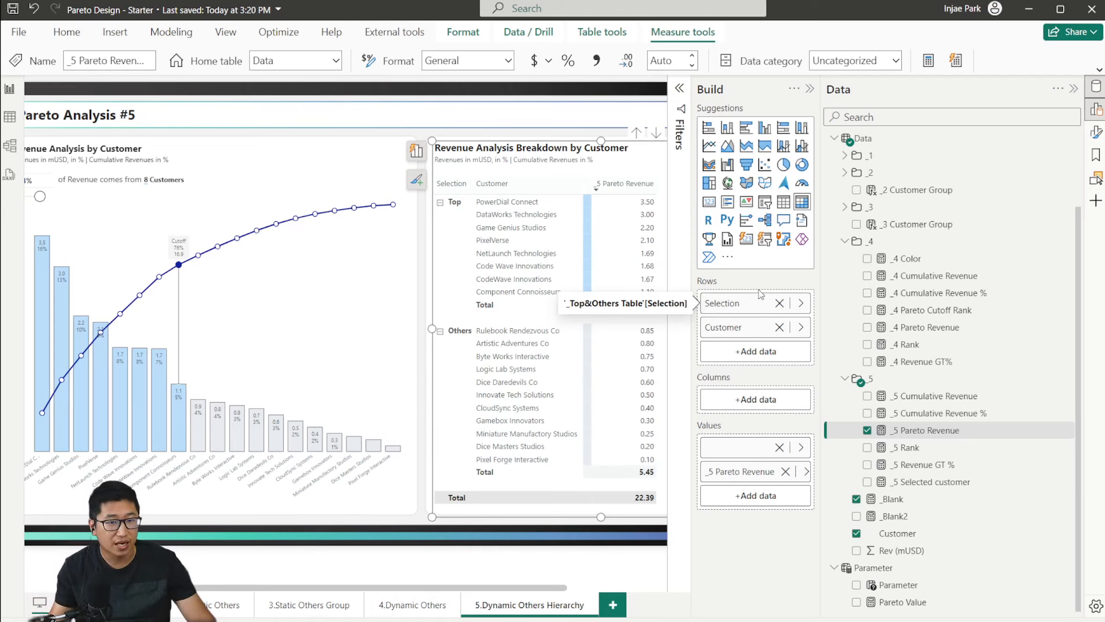
Step: Check the _Top&Others Table's Selection field against the "Others" condition in the _5 Pareto Revenue formula, and close the formula unchanged
click(834, 139)
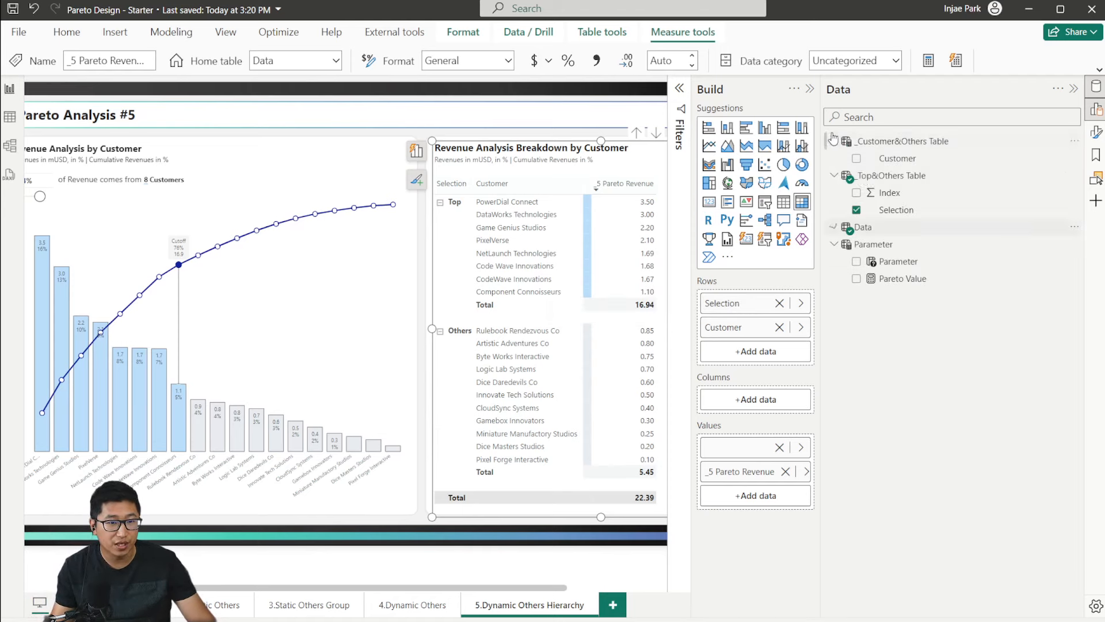
click(832, 228)
scroll(932, 431, down, 2)
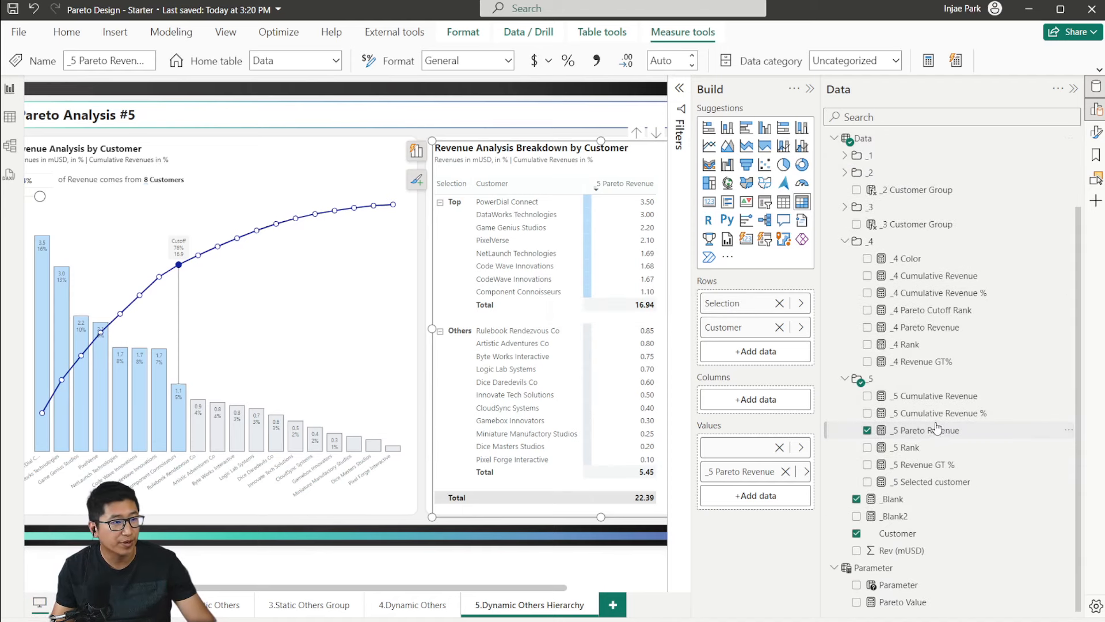
click(936, 428)
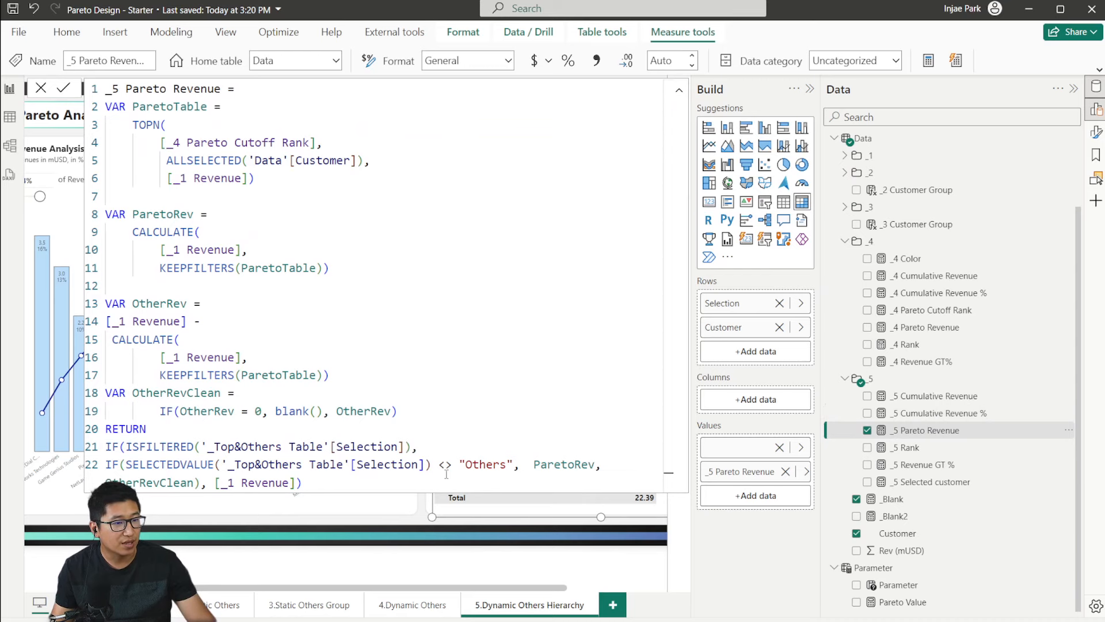
drag(426, 469, 504, 469)
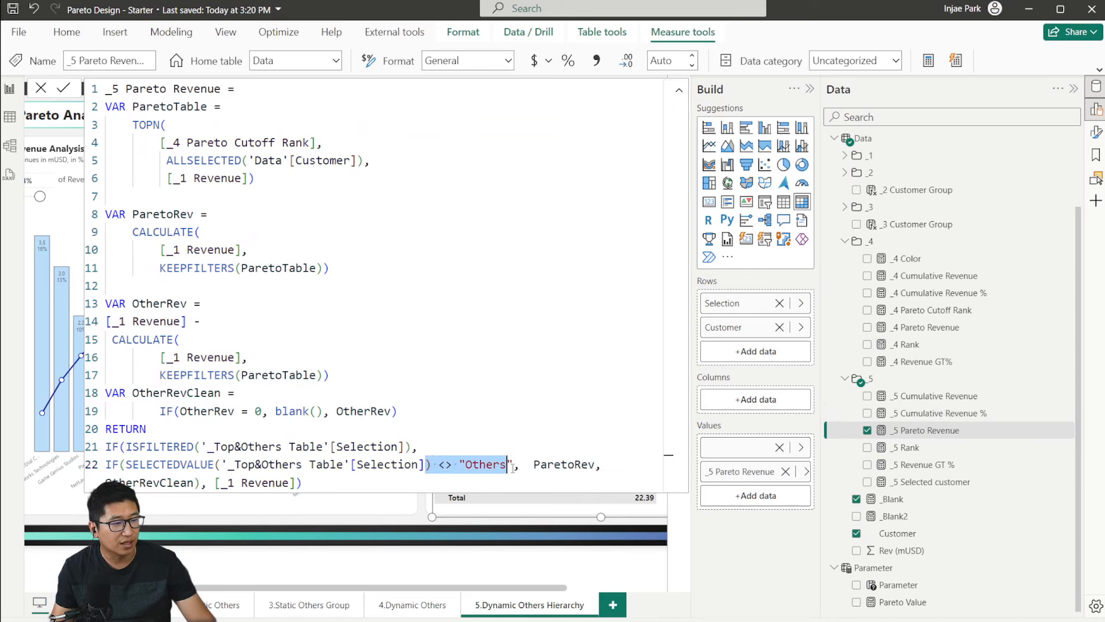
click(556, 464)
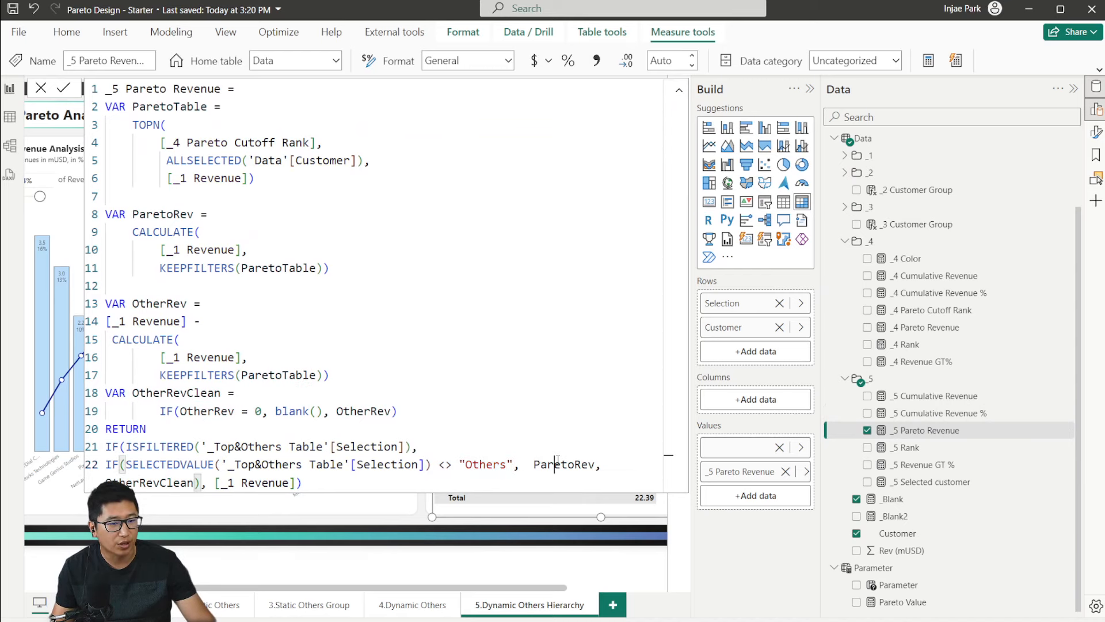
click(49, 90)
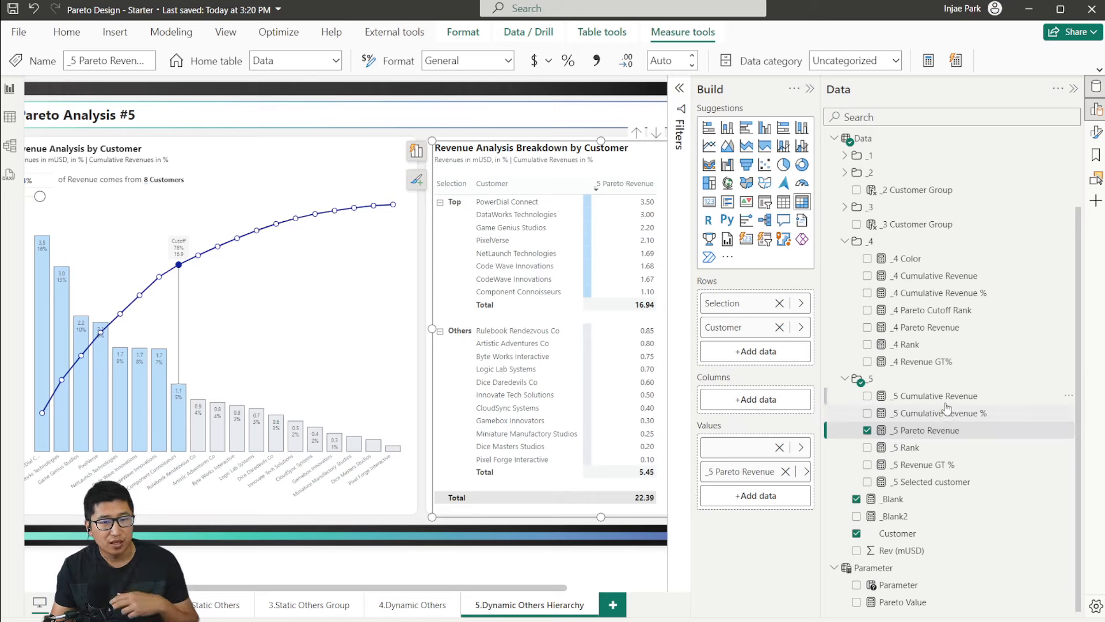
Step: Compare the _5 Rank formula with _4 Rank, checking the Customer column each one ranks over
click(941, 450)
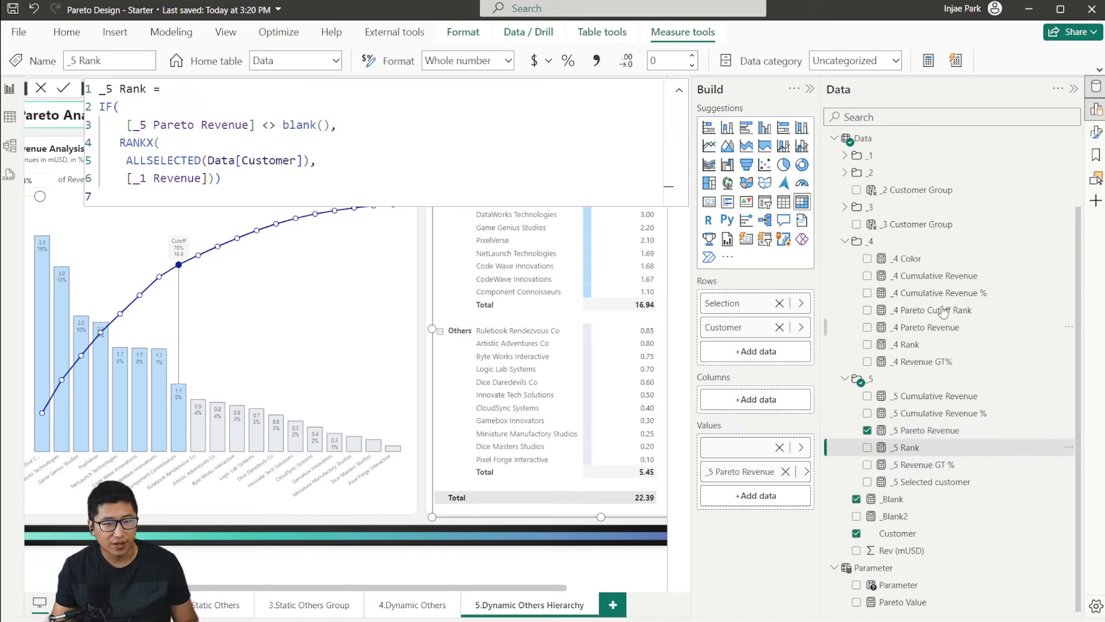
click(943, 345)
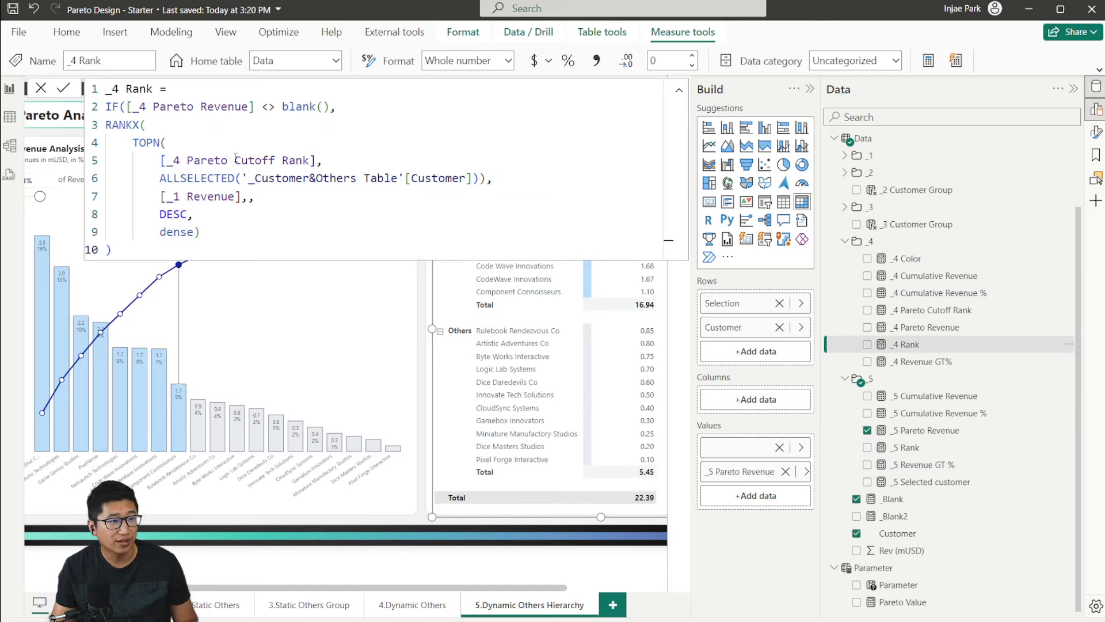
click(914, 449)
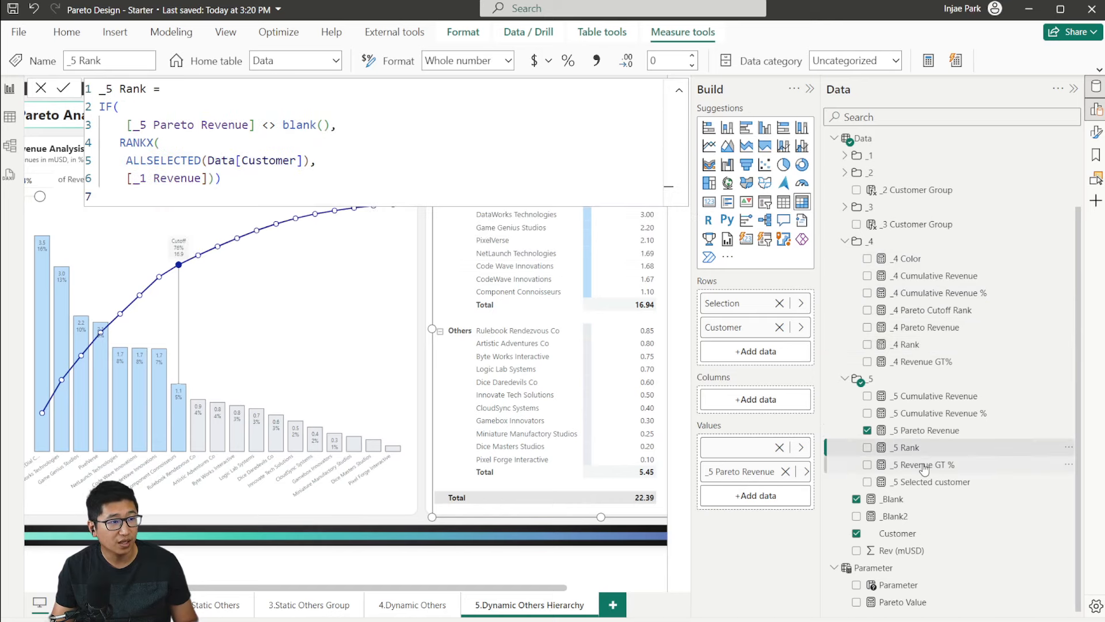
click(150, 167)
Step: Add _5 Rank to the breakdown matrix values after _5 Pareto Revenue, and recheck the _4 Rank formula without changing it
drag(938, 455, 769, 499)
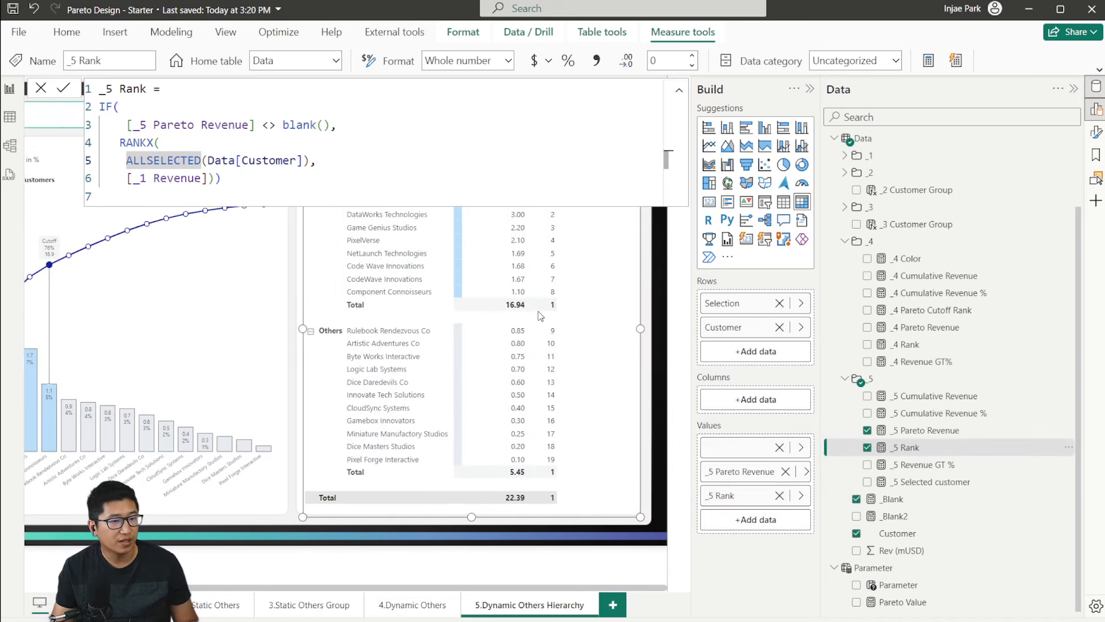
click(935, 345)
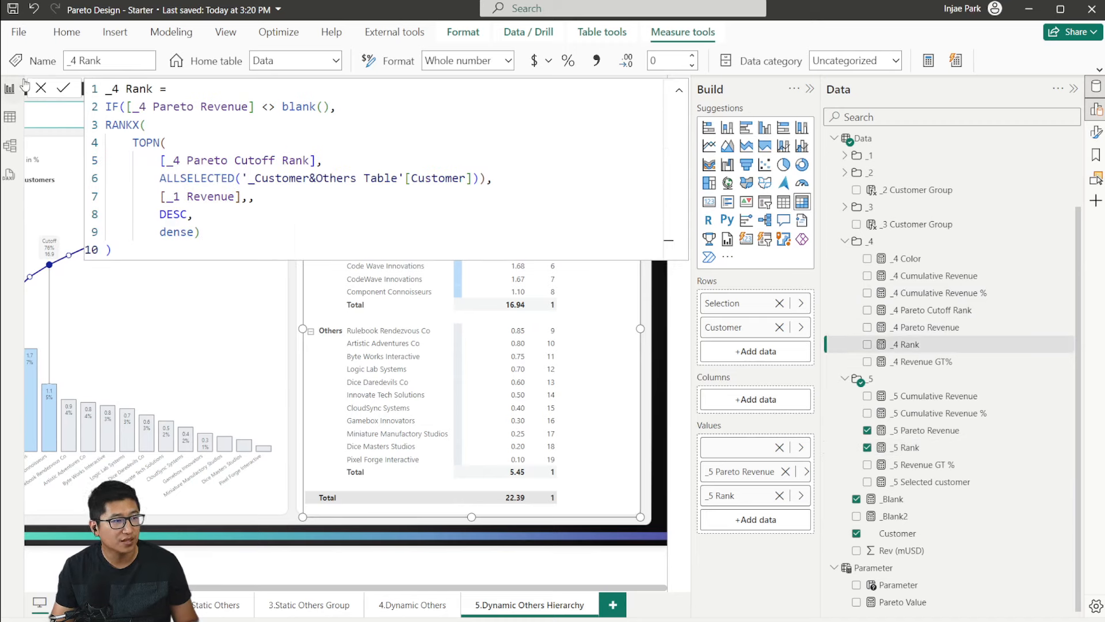
click(41, 88)
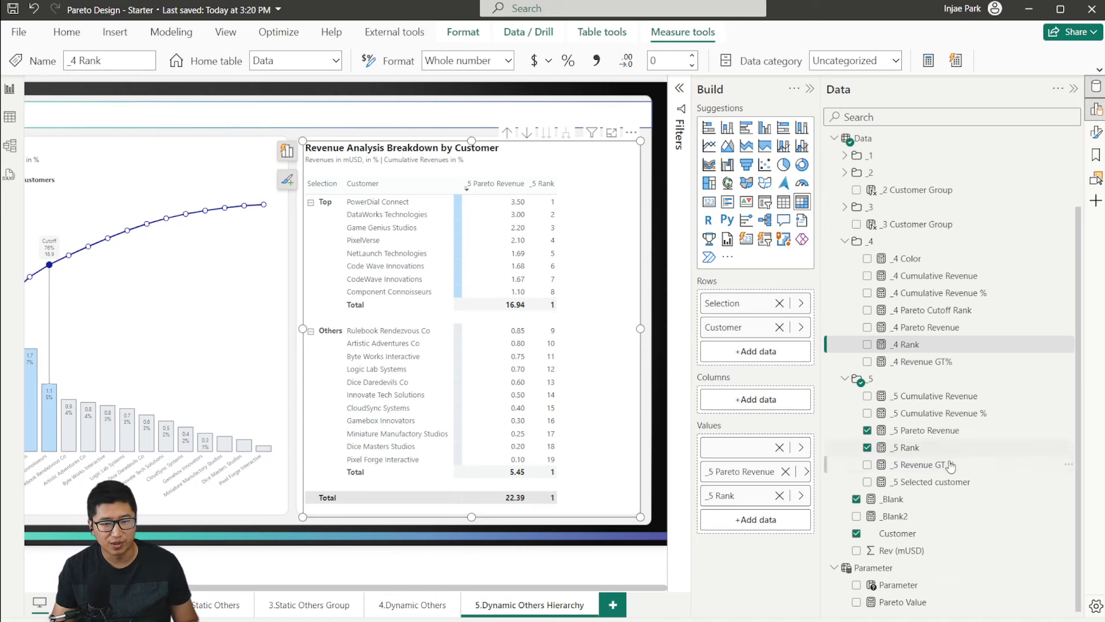
Step: Compare _5 Cumulative Revenue with _4 Cumulative Revenue, examining the ParetoTable and ParetoRev variables of the _5 formula
click(938, 396)
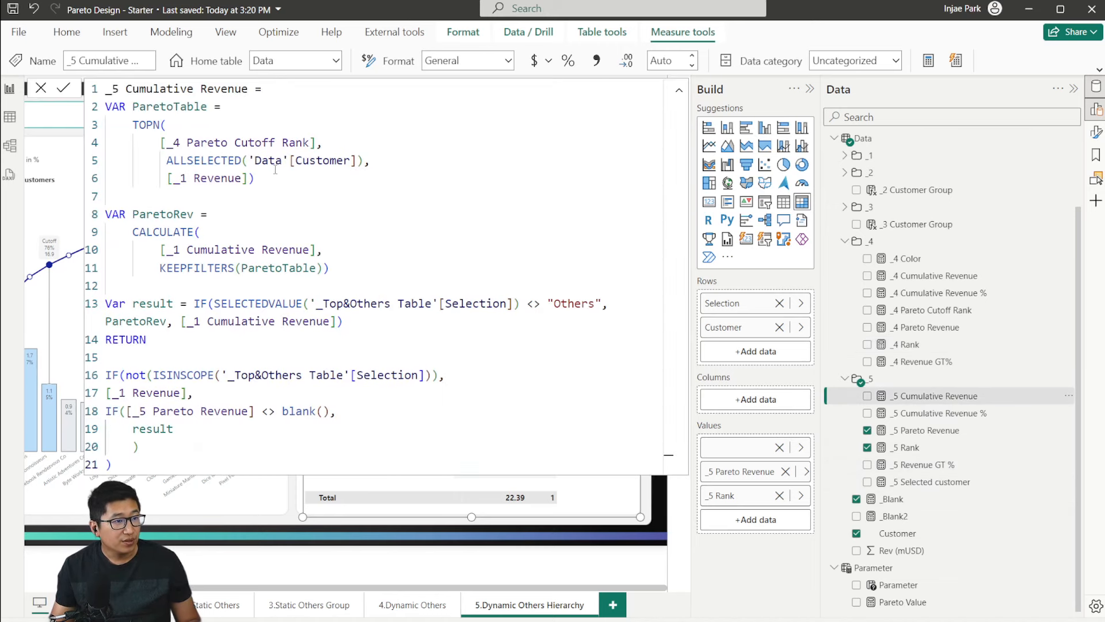
click(138, 124)
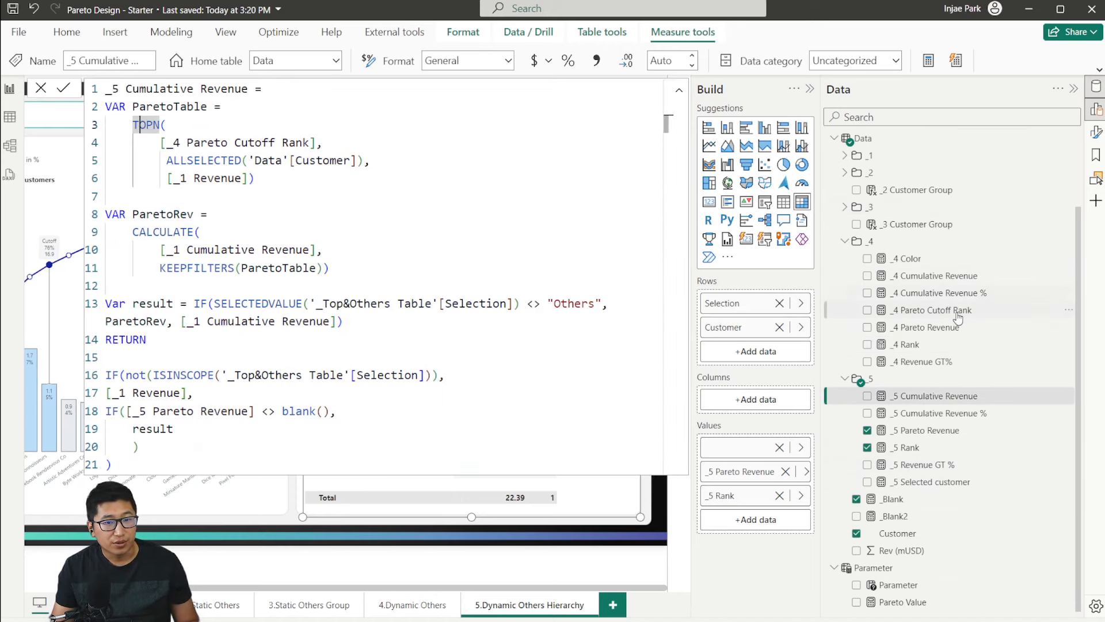
click(967, 282)
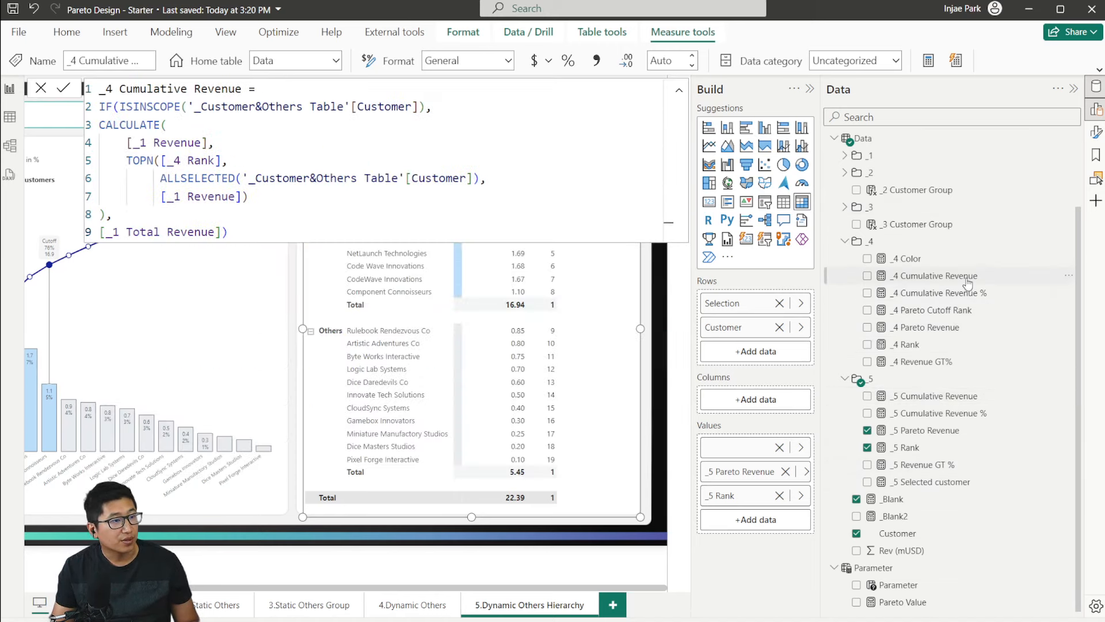
click(967, 396)
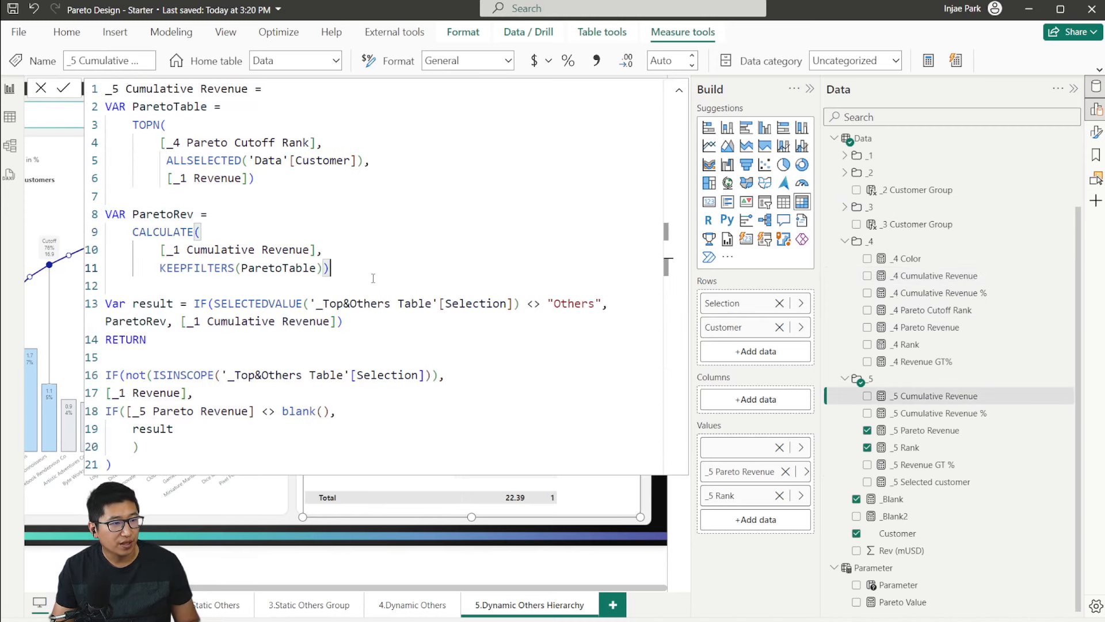
drag(331, 267, 72, 113)
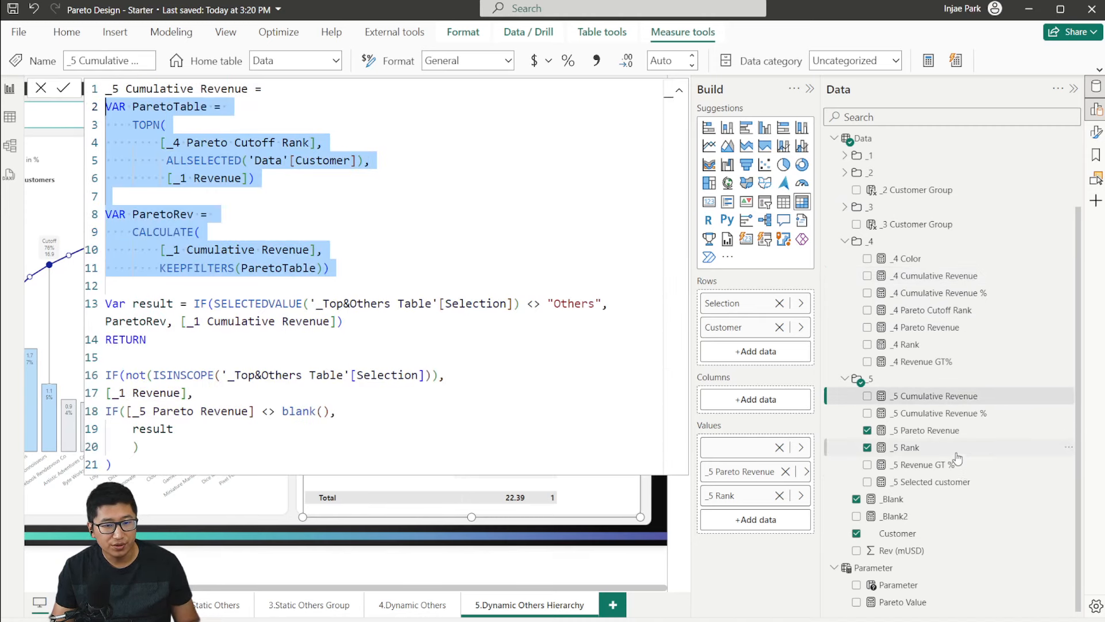
Step: Examine the result variable in _5 Cumulative Revenue: the "Others" test choosing between ParetoRev and [_1 Cumulative Revenue]
click(217, 289)
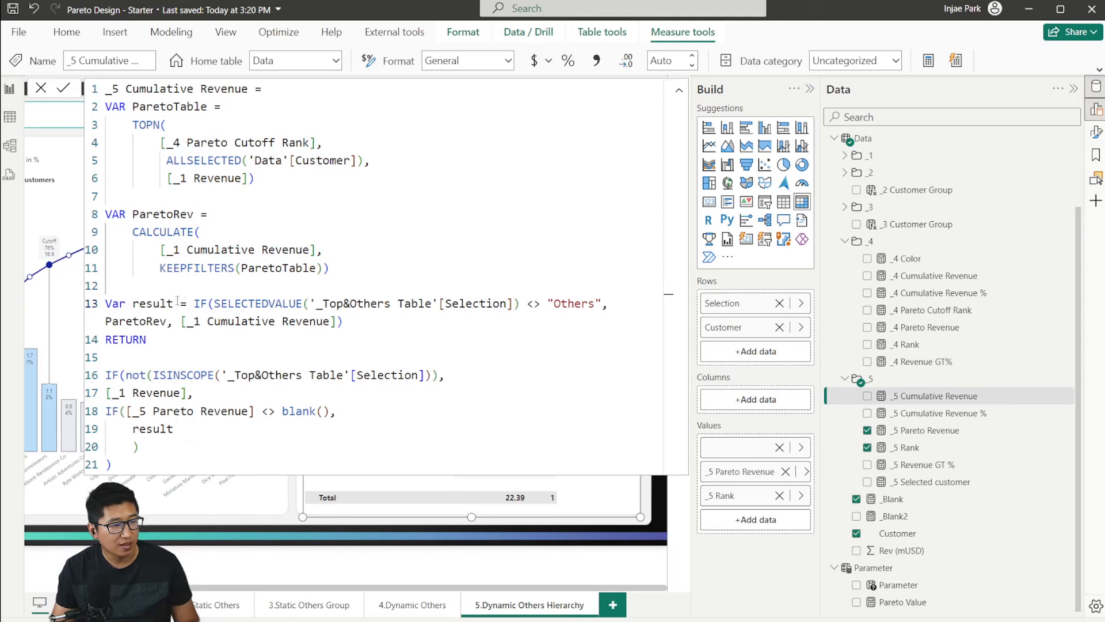
drag(603, 303, 533, 303)
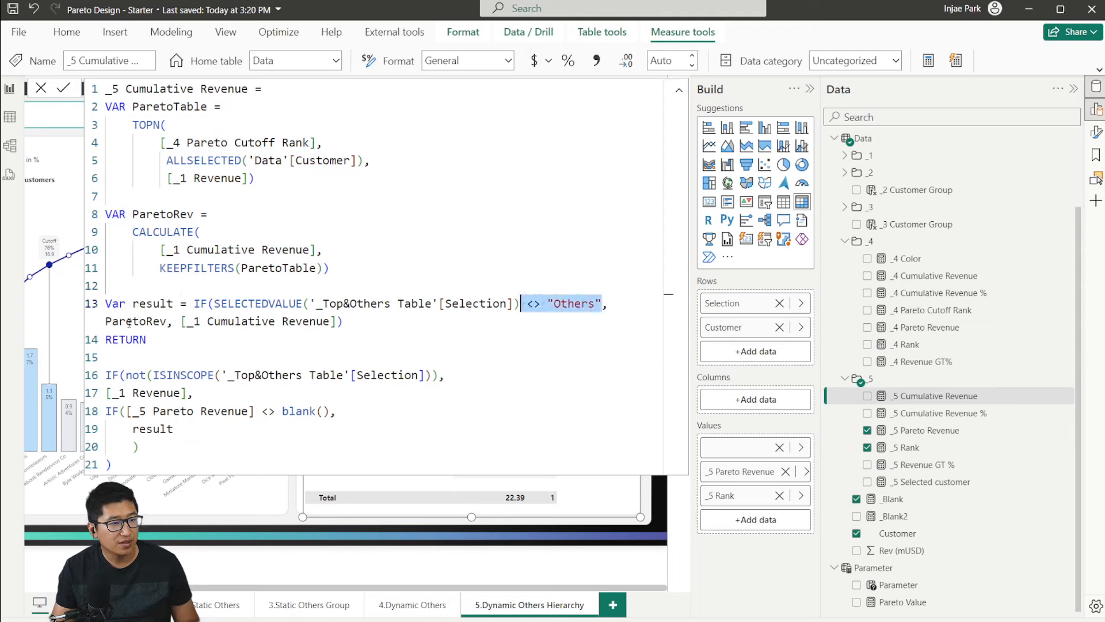
double_click(129, 322)
drag(180, 322, 343, 322)
click(344, 322)
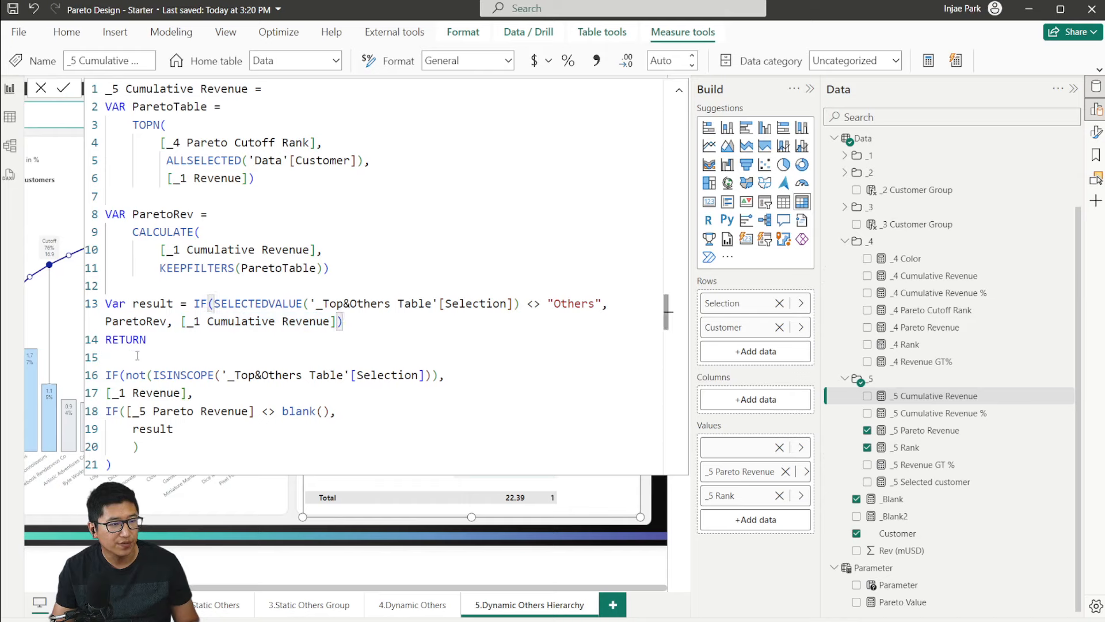
Step: Check the ISINSCOPE condition in _5 Cumulative Revenue, add the measure after _5 Rank in the breakdown matrix, and narrow its column
double_click(165, 378)
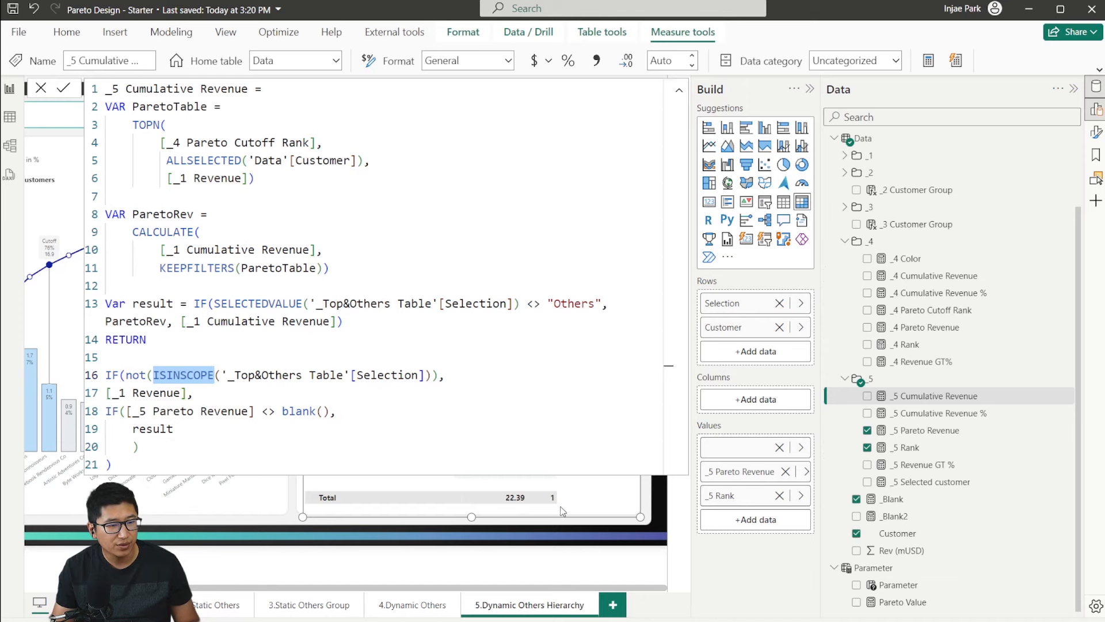
click(41, 88)
drag(933, 395, 770, 519)
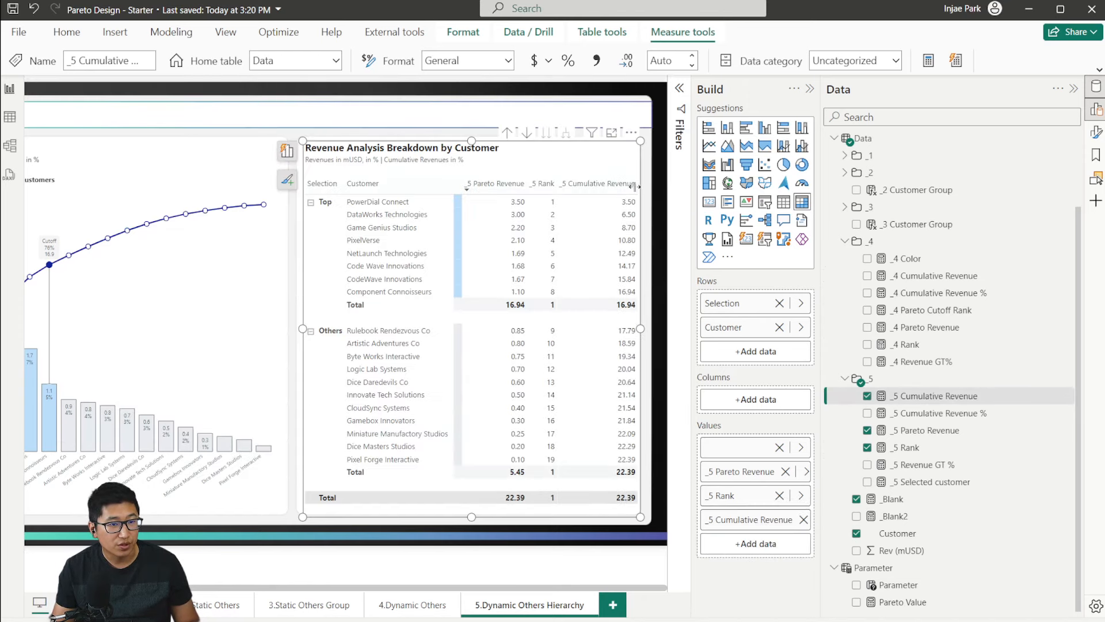
drag(635, 187, 596, 190)
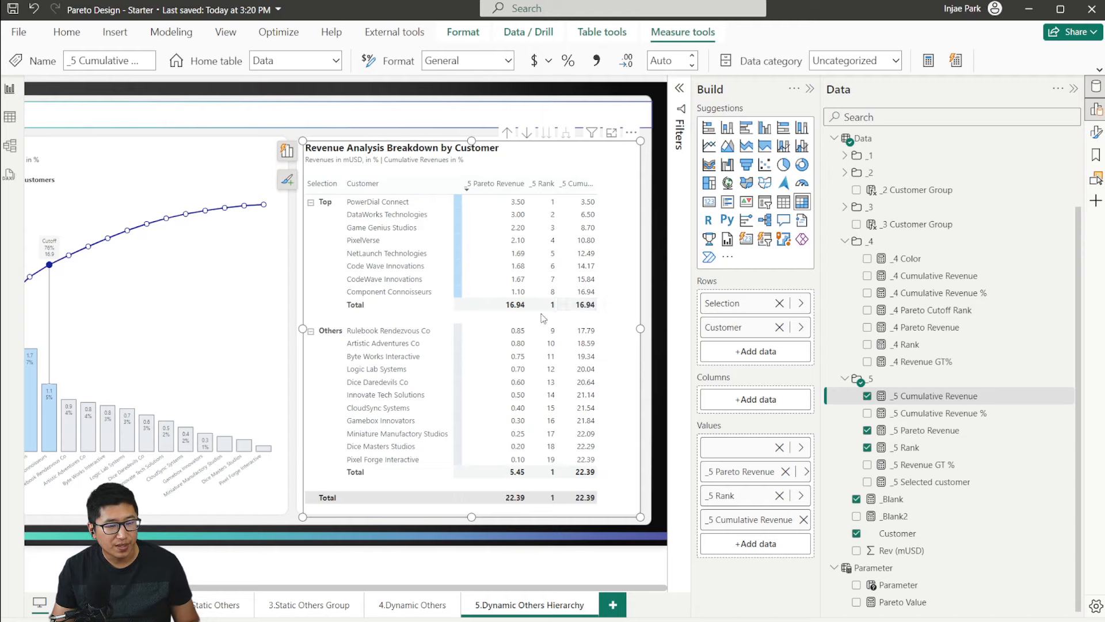
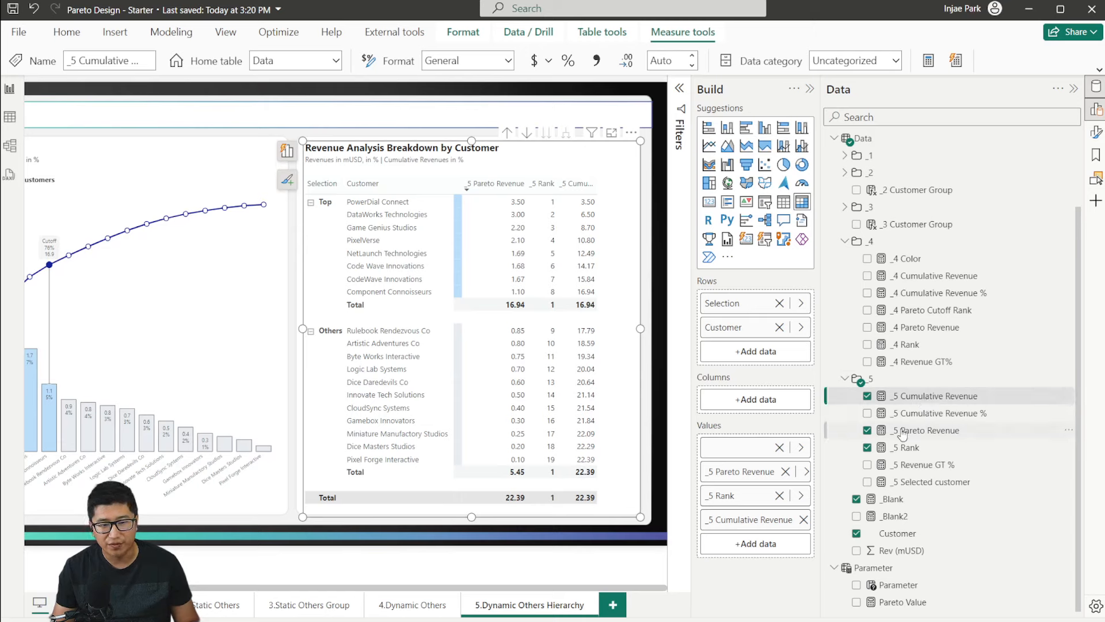
Step: Add _5 Cumulative Revenue % as the last value of the breakdown matrix and narrow its column
drag(955, 423, 760, 544)
click(41, 88)
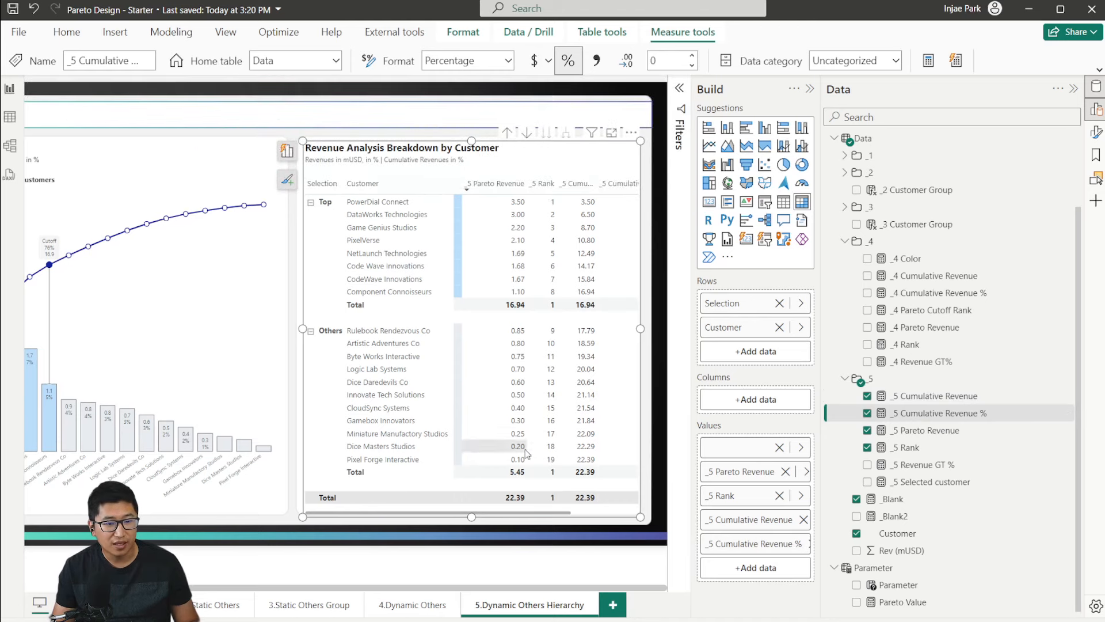
click(596, 512)
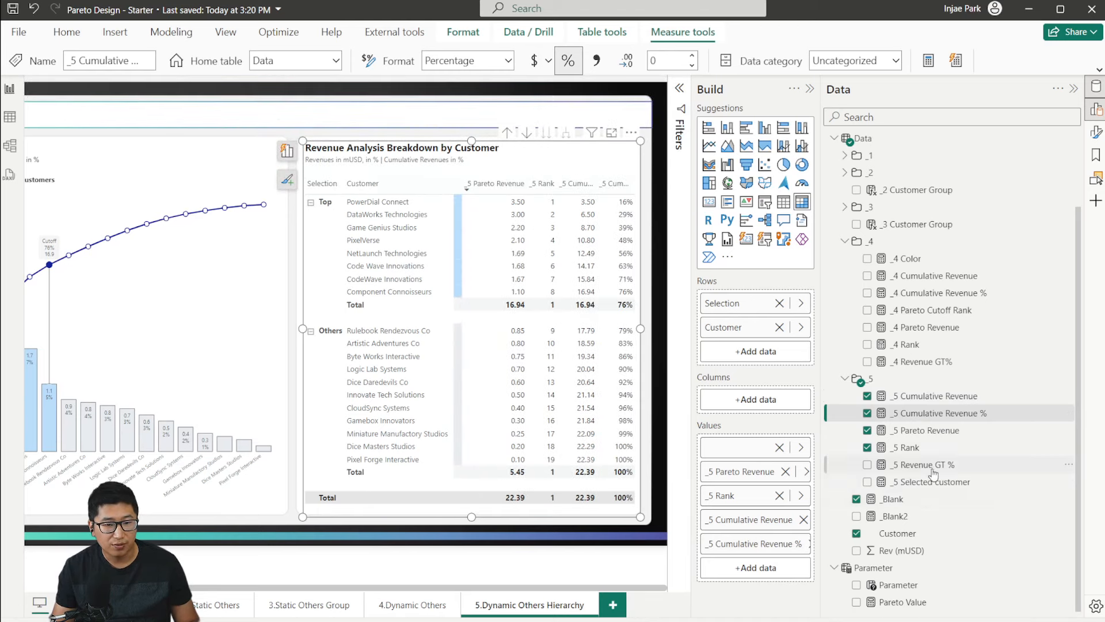
Step: Order the matrix values with _5 Rank before _5 Pareto Revenue, add _5 Revenue GT % after them, and shrink the Selection and Customer columns
drag(933, 473, 754, 500)
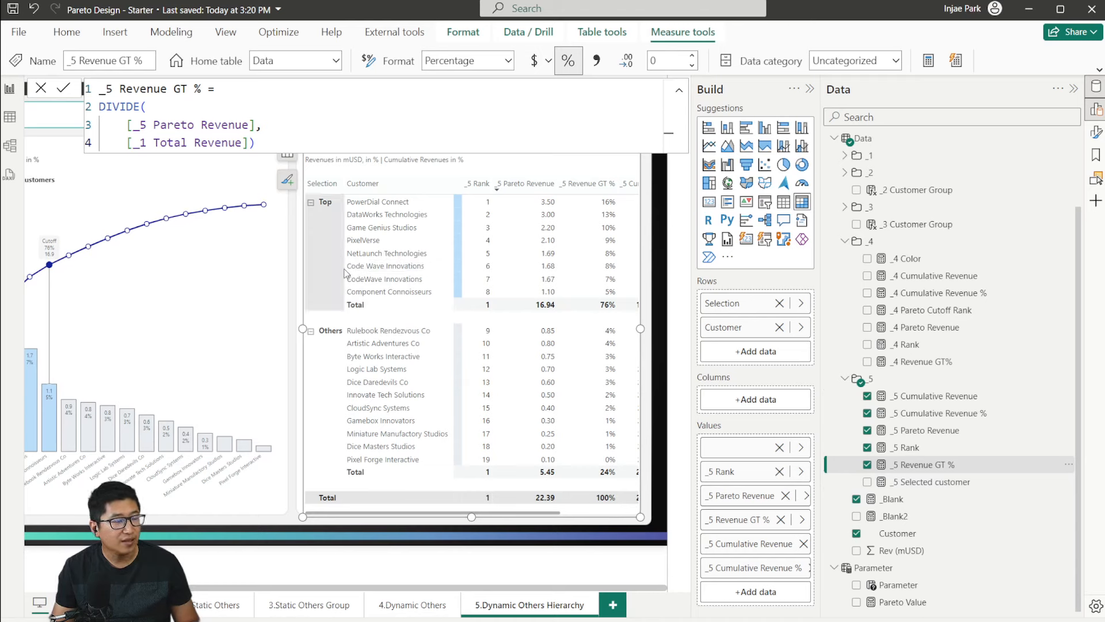
click(41, 89)
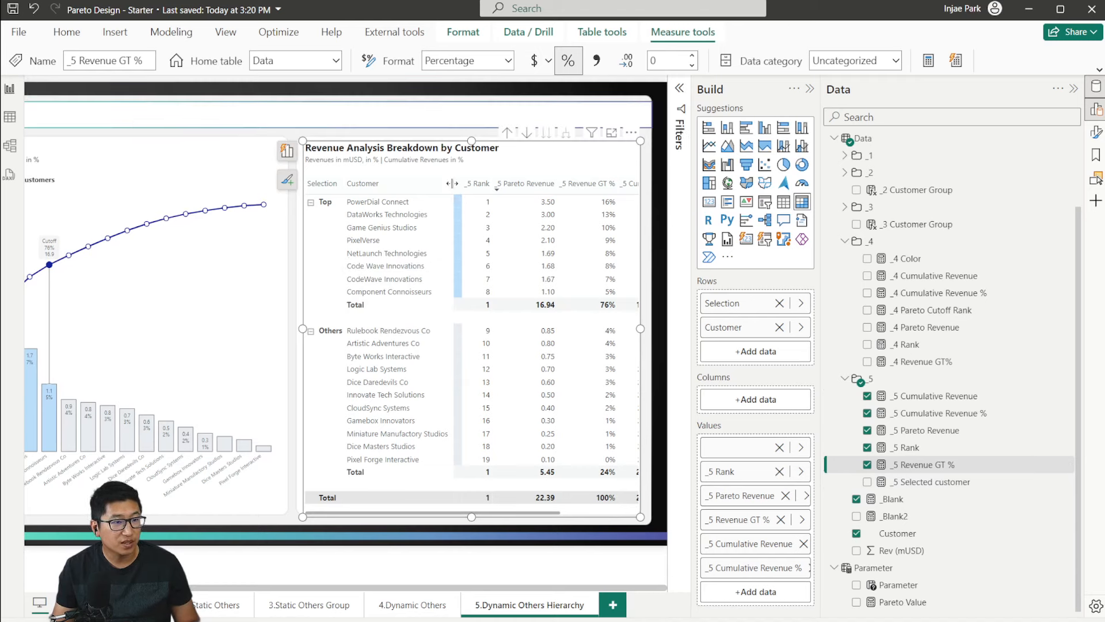
drag(451, 183, 316, 183)
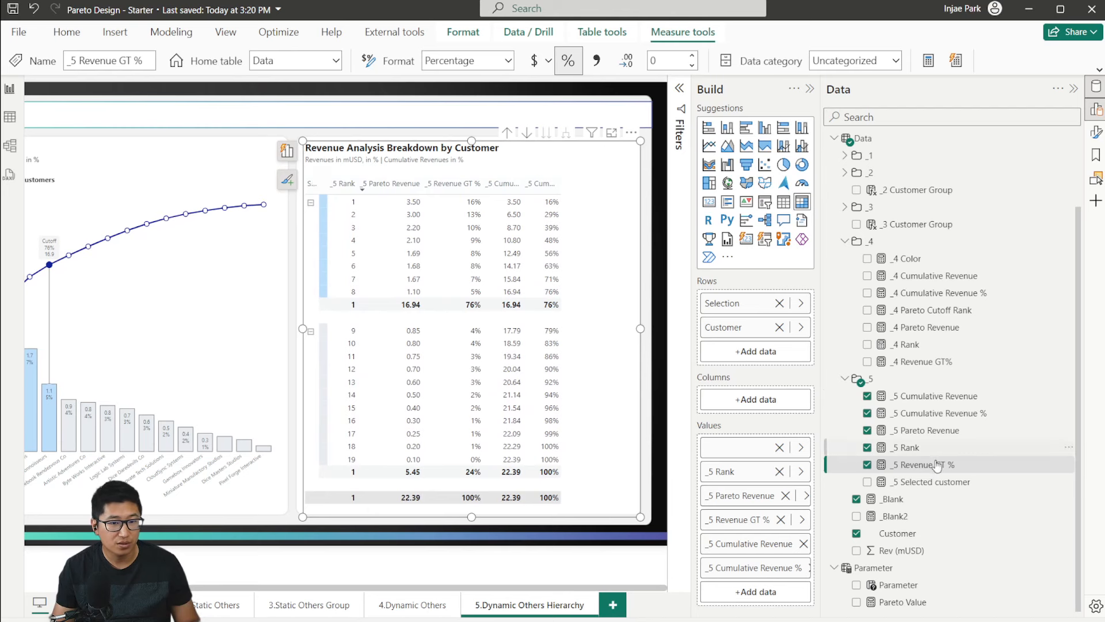
Step: Lay out the SWITCH branches of _5 Selected customer on indented lines, check the ROUND([Pareto Value],2)*100 part, and discard the edits
click(943, 482)
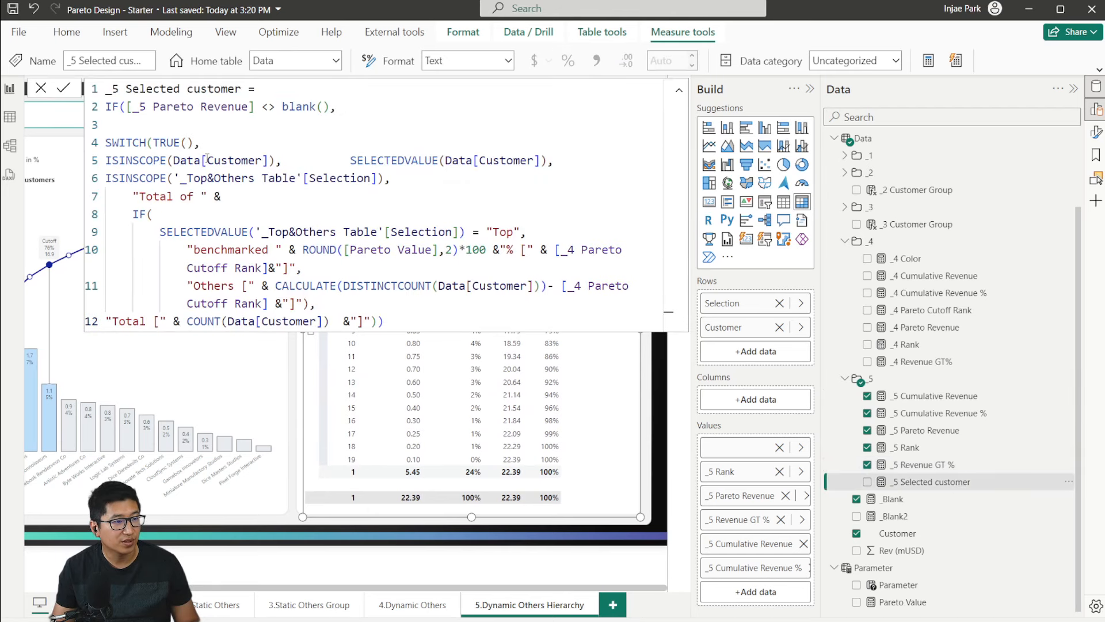
click(154, 142)
key(shift+Return)
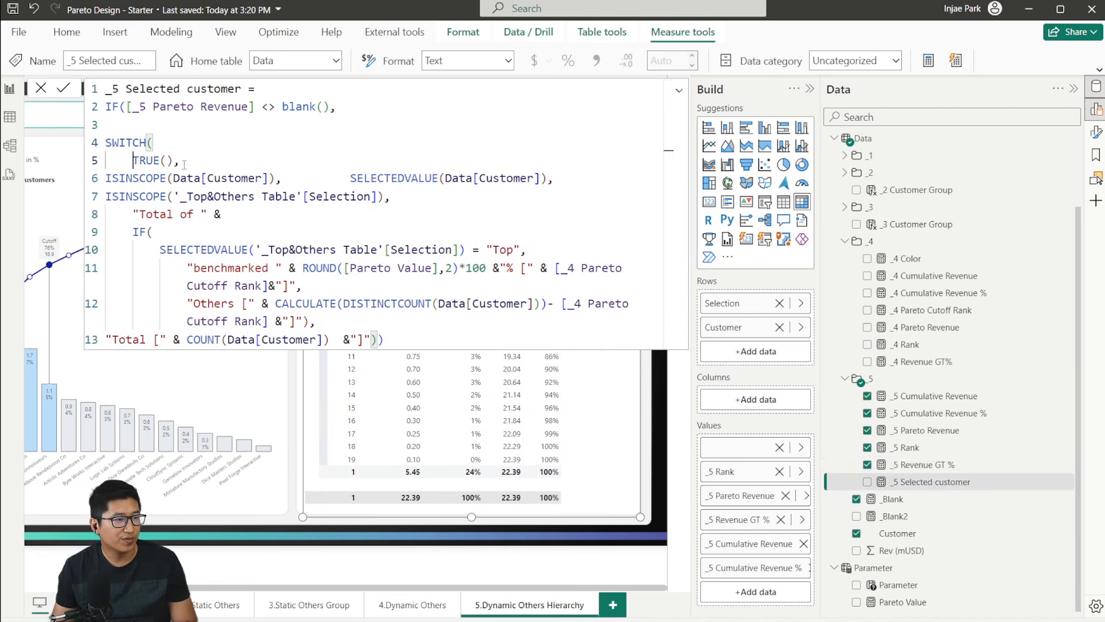
click(108, 178)
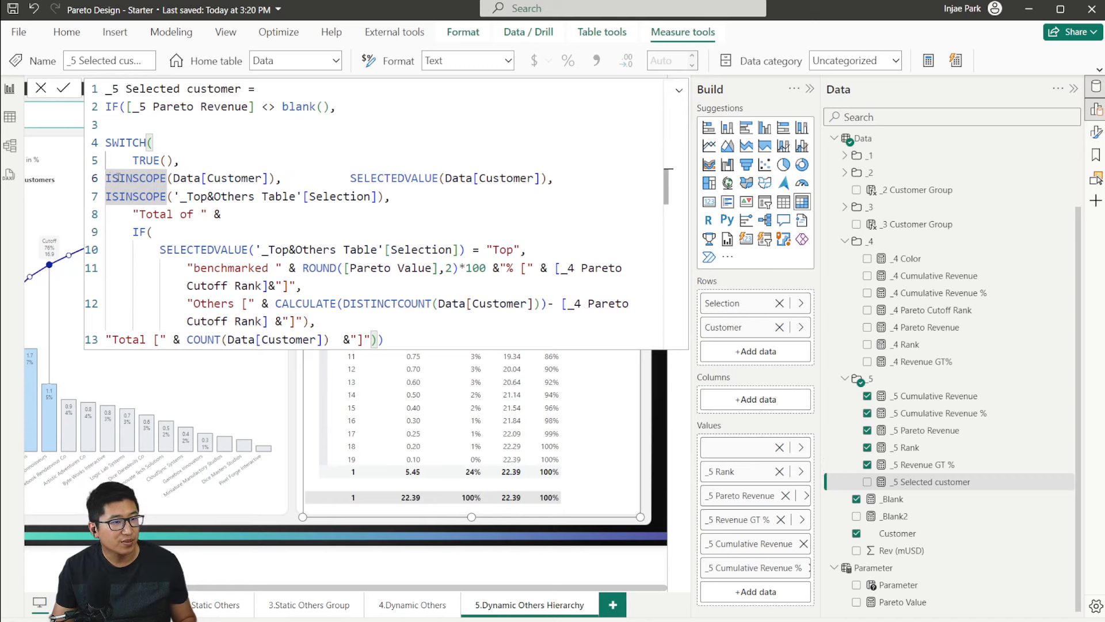
key(Tab)
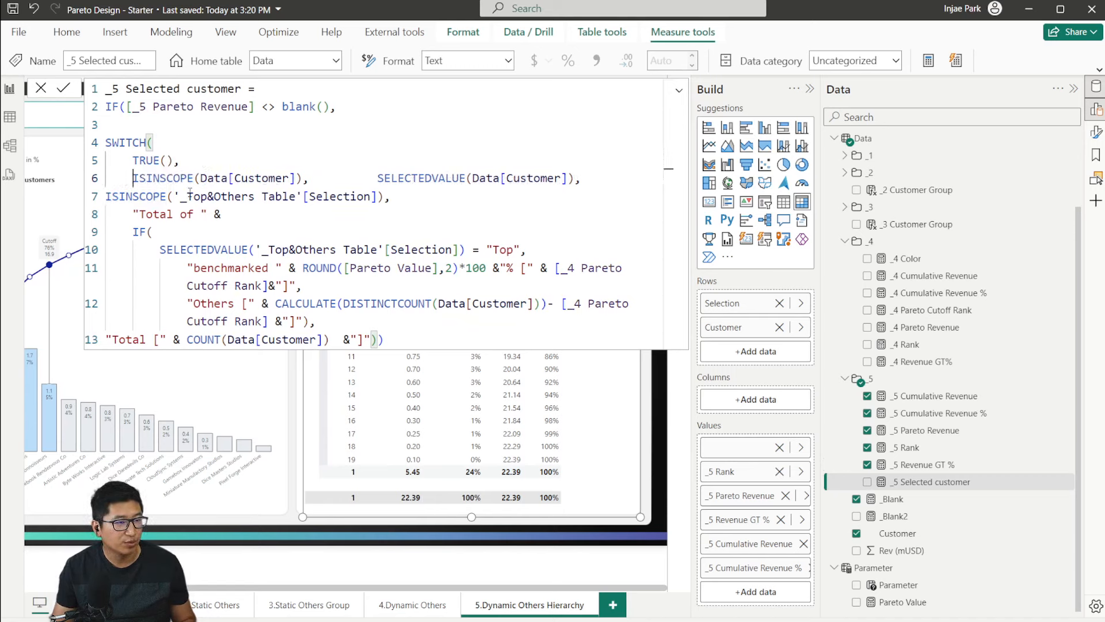
click(107, 197)
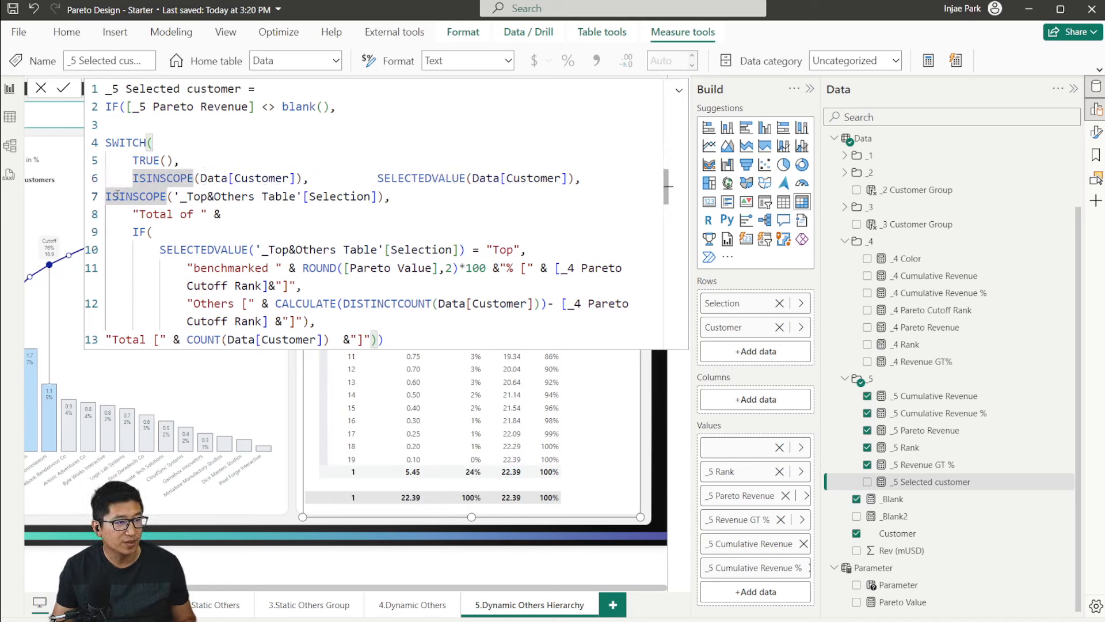
key(Tab)
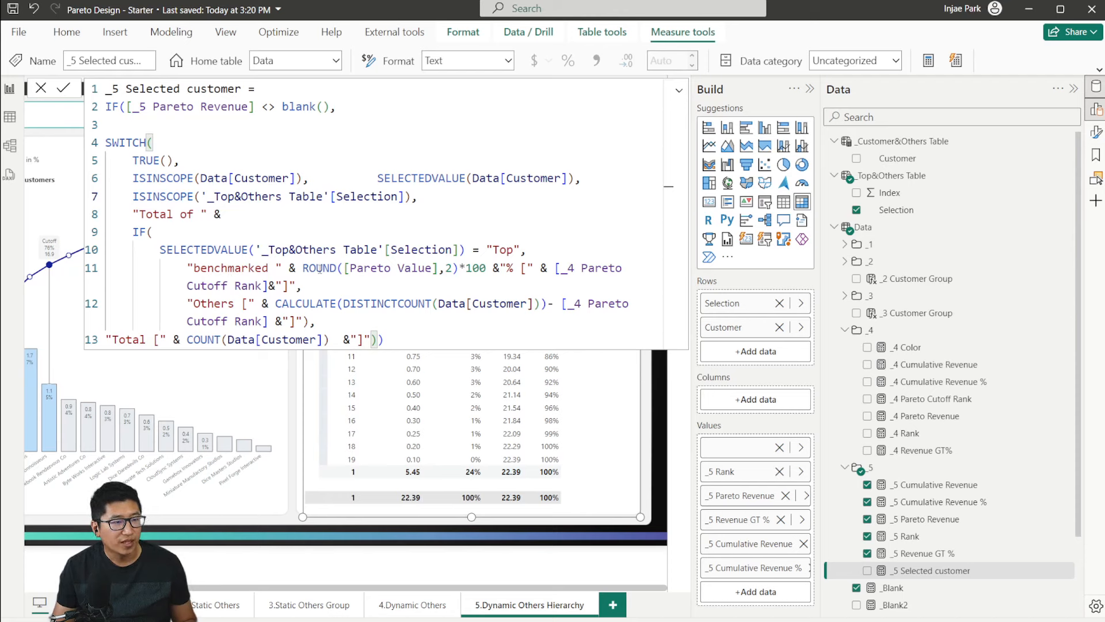
drag(303, 268, 488, 268)
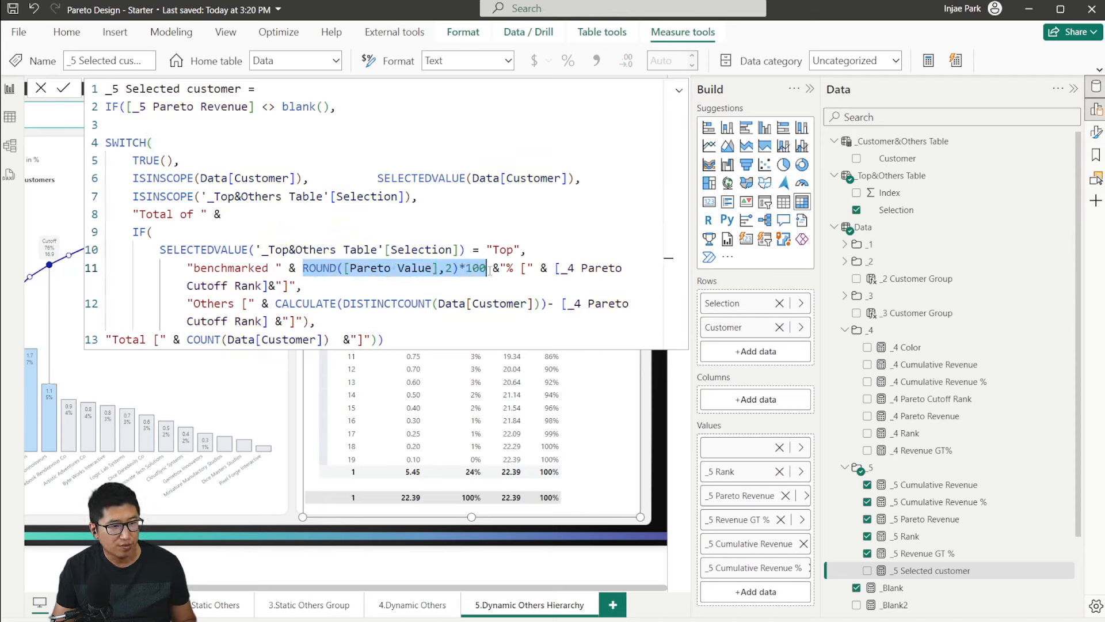
click(41, 89)
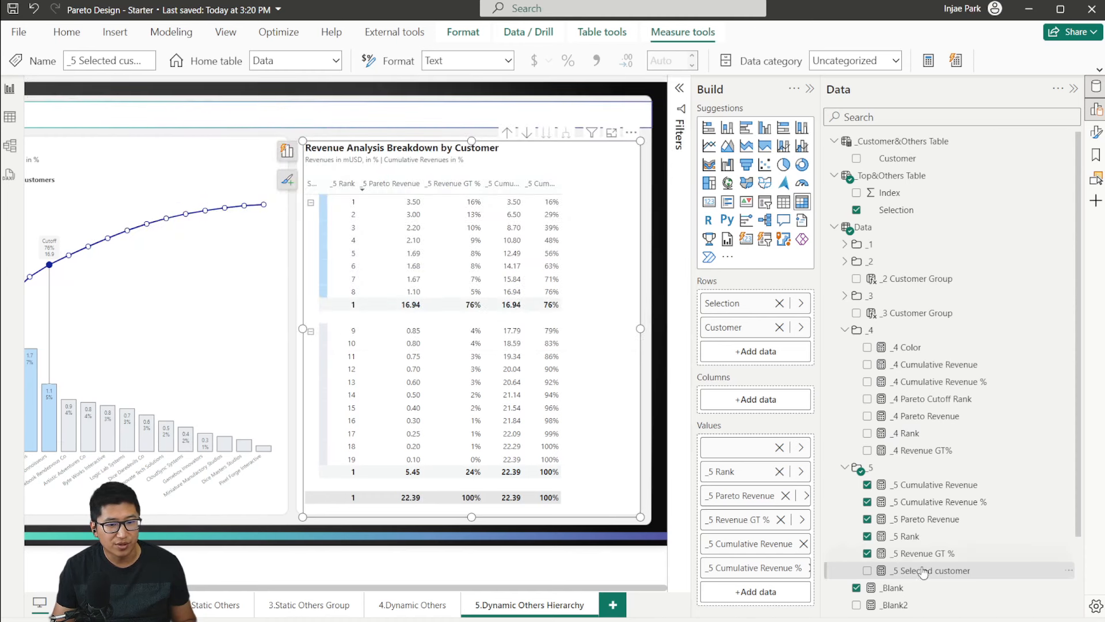
Step: Add _5 Selected customer before _5 Rank in the matrix values and review the total-label part of its formula
drag(923, 571, 749, 466)
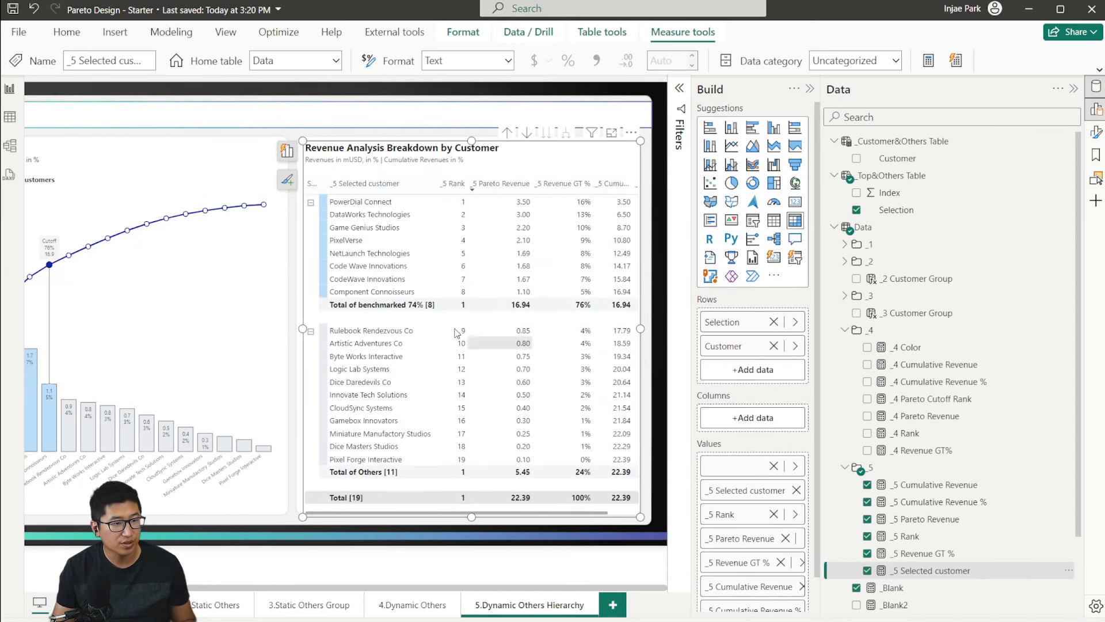
click(990, 570)
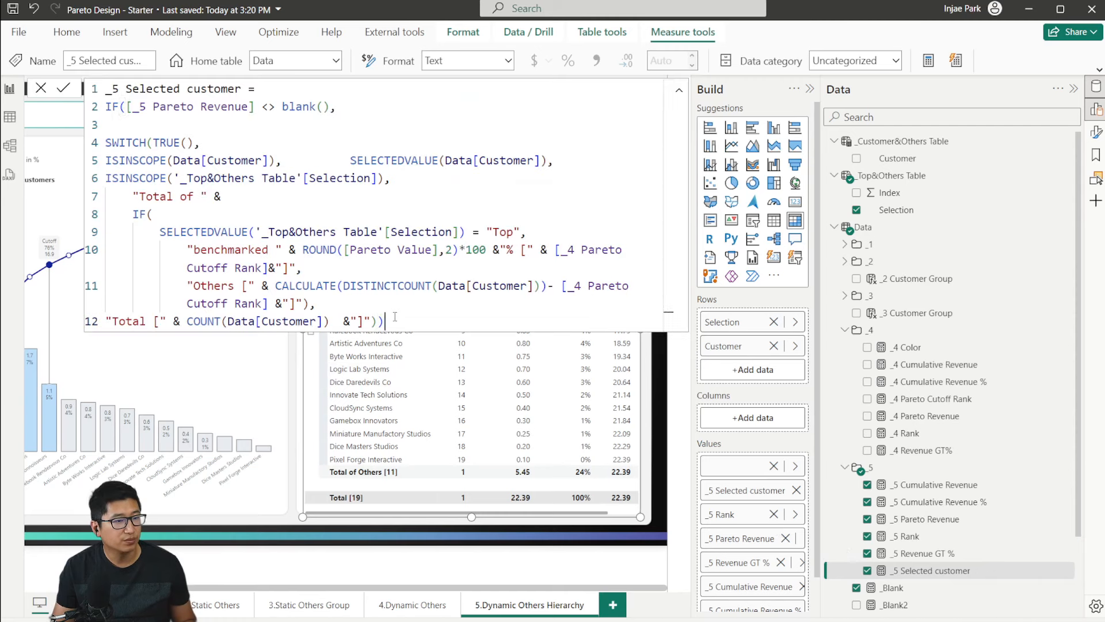
drag(384, 321, 103, 190)
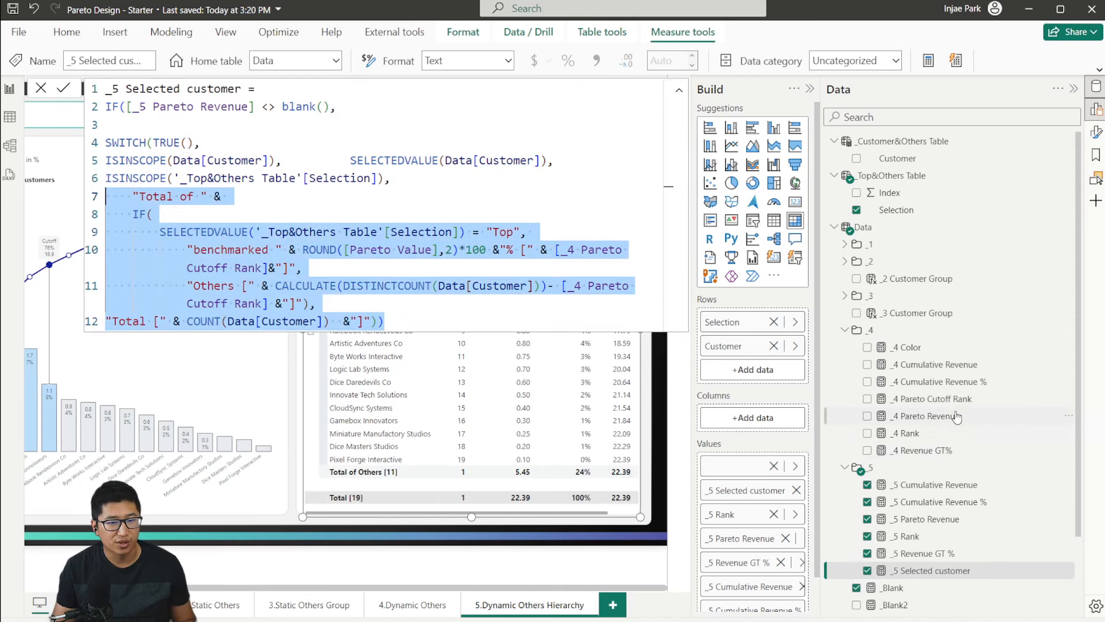
click(61, 92)
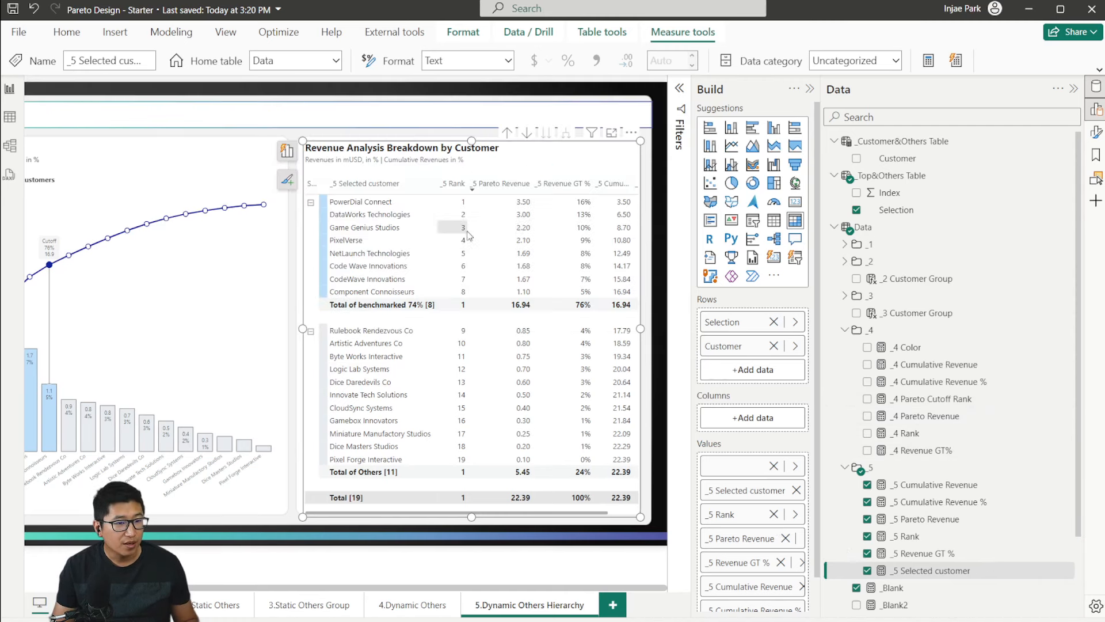
Step: Free canvas space by collapsing the Build options and narrow the matrix's revenue, GT % and cumulative columns to fit
click(811, 89)
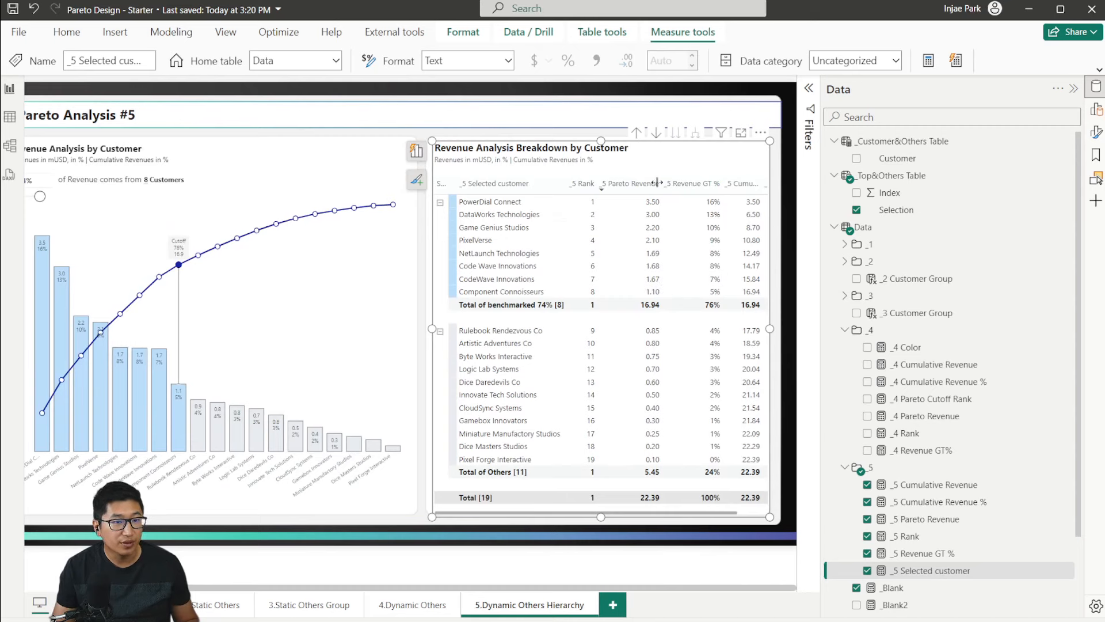
mouse_move(658, 183)
mouse_down()
mouse_move(625, 187)
mouse_move(670, 184)
mouse_move(659, 184)
mouse_up()
scroll(929, 402, down, 3)
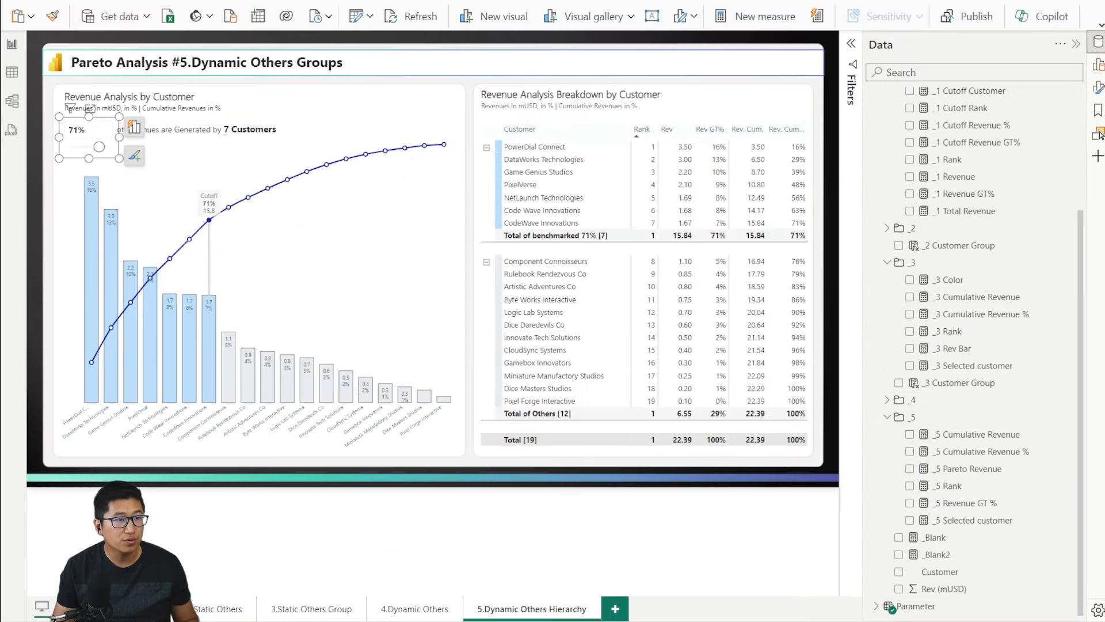
Step: In the finished report, review the 4.Dynamic Others and 3.Static Others Group pages and examine the _3 Rev Bar formula
click(390, 612)
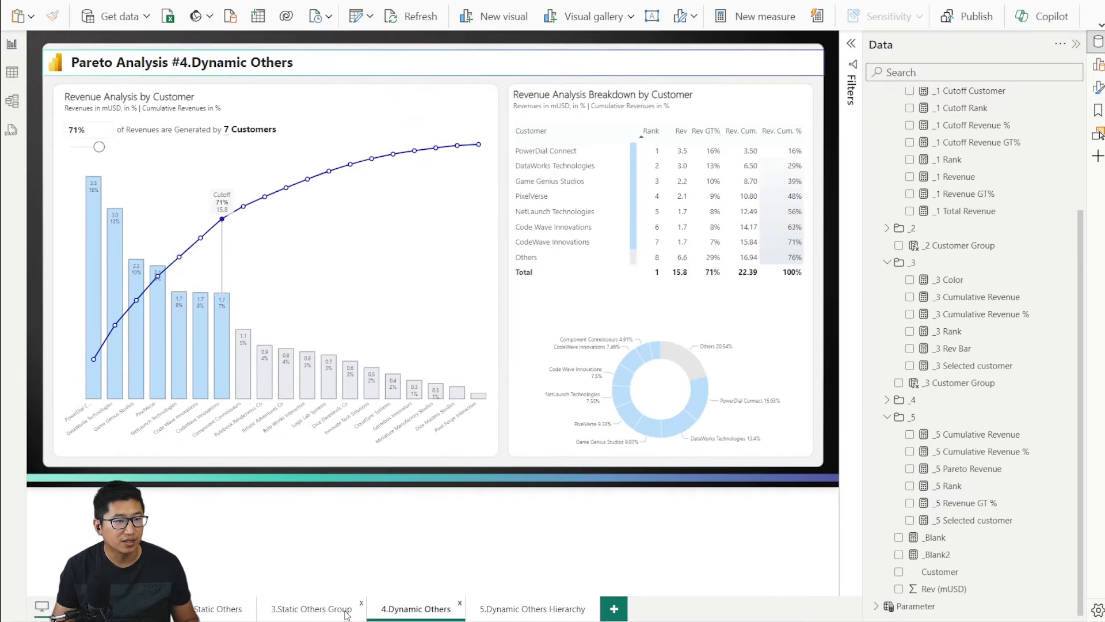
click(319, 609)
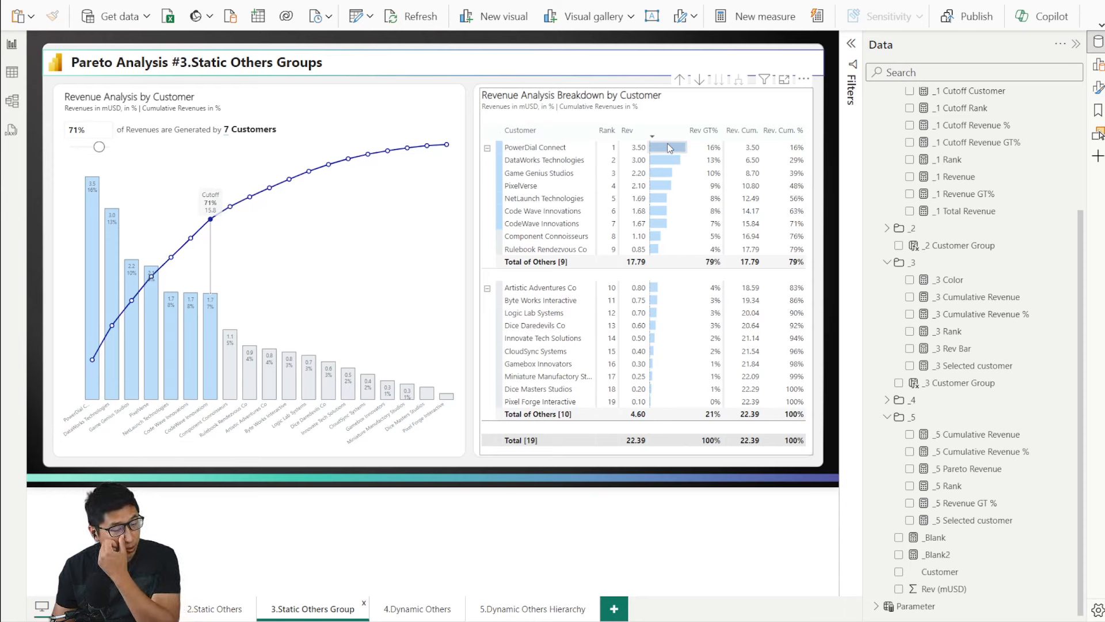
scroll(961, 419, up, 2)
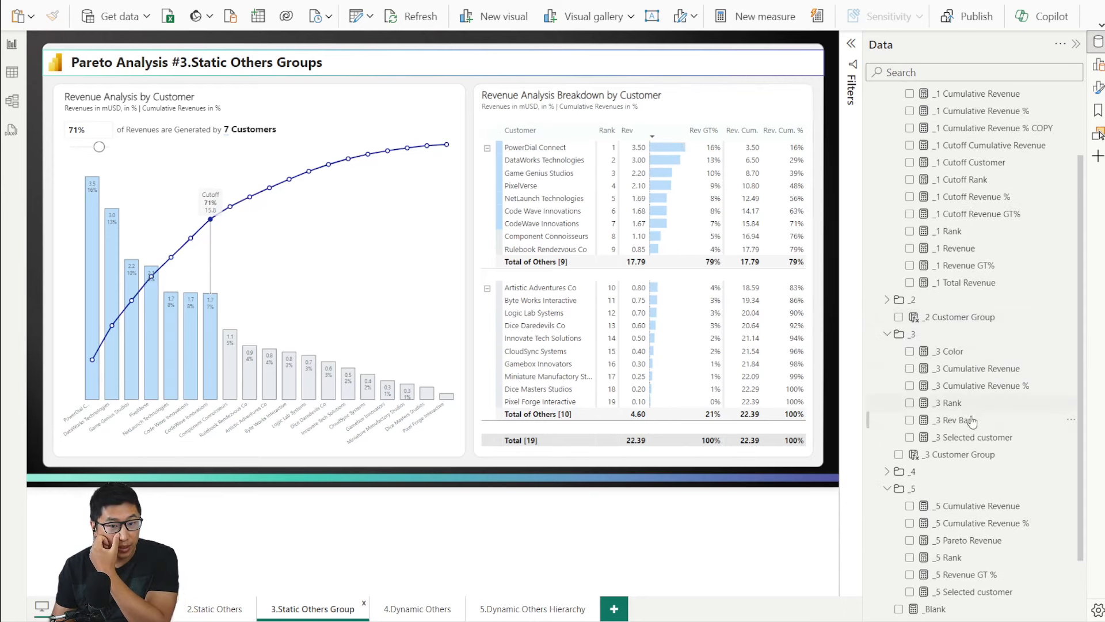
click(957, 420)
drag(238, 46, 717, 39)
click(724, 43)
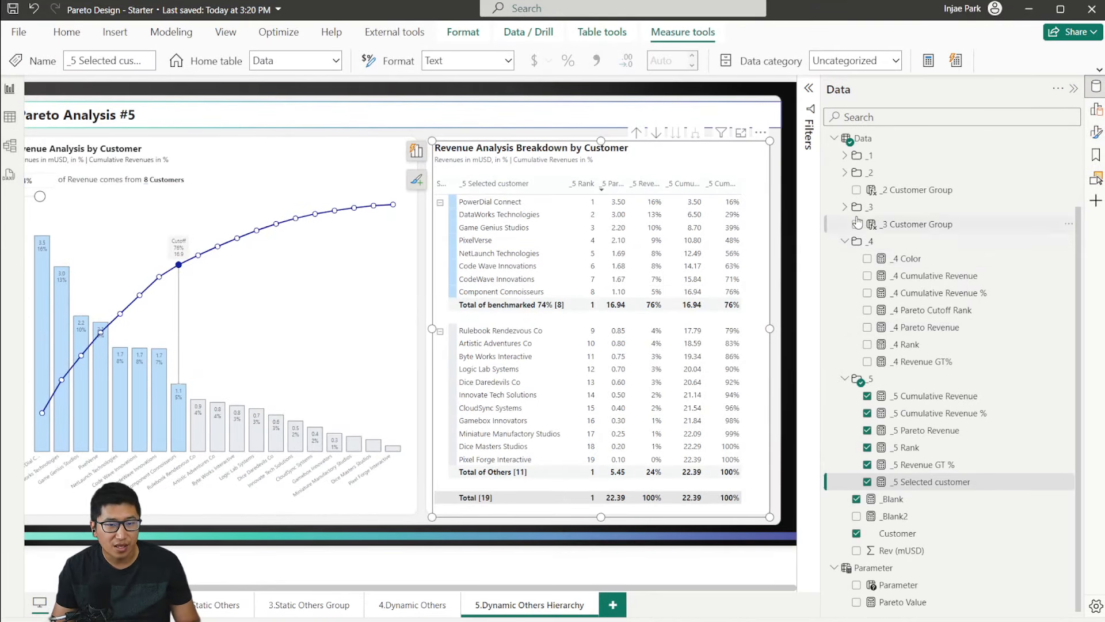
Step: In the starter report, add _3 Rev Bar to the breakdown matrix and copy its whole formula
click(841, 207)
click(927, 292)
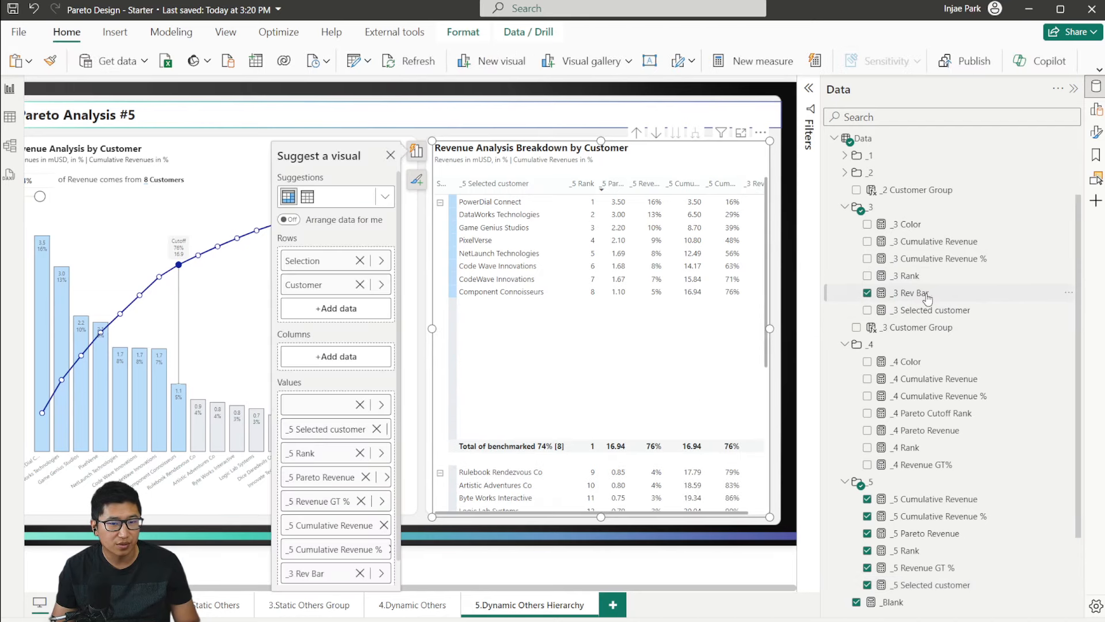
click(208, 89)
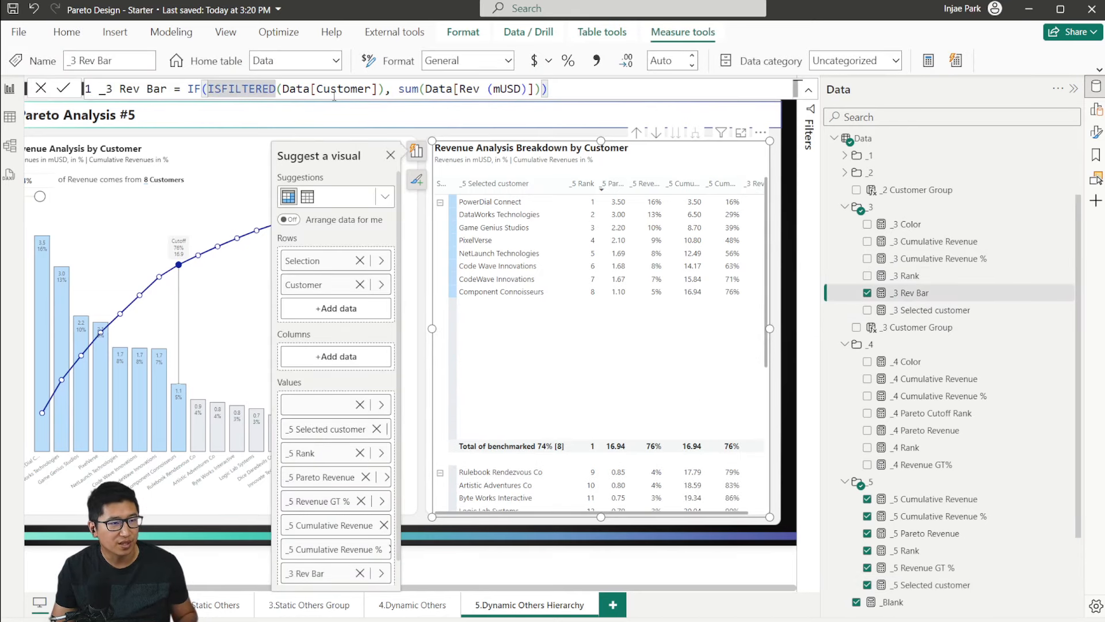
key(ctrl+a)
key(ctrl+c)
Step: Create a new measure in the _5 folder from the copied formula and name it _5 Rev Bar
scroll(922, 322, down, 3)
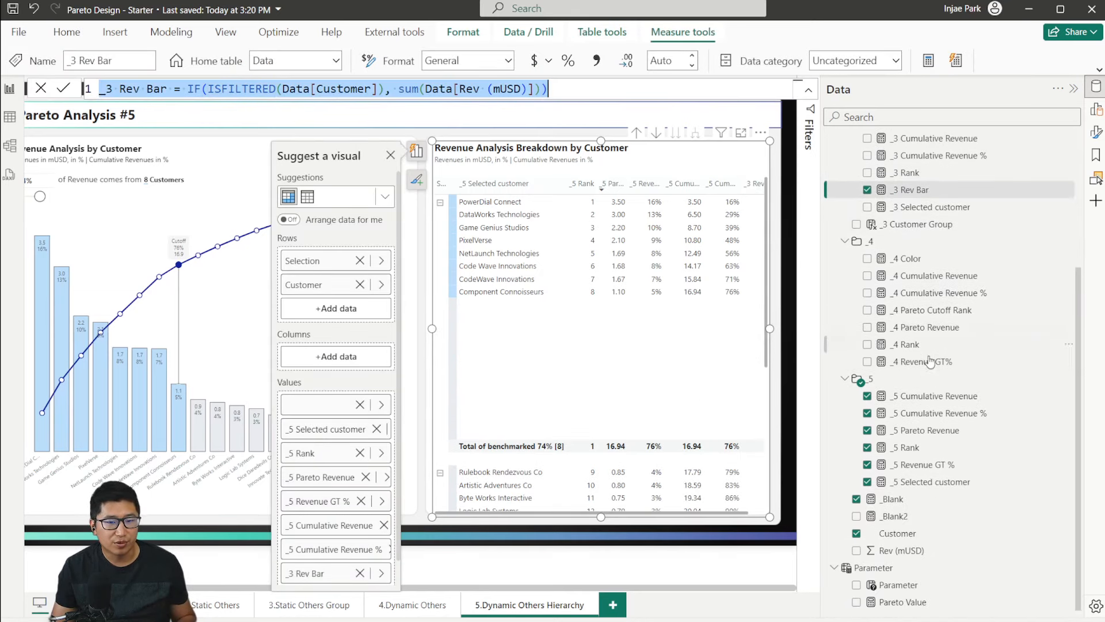
right_click(881, 381)
click(940, 393)
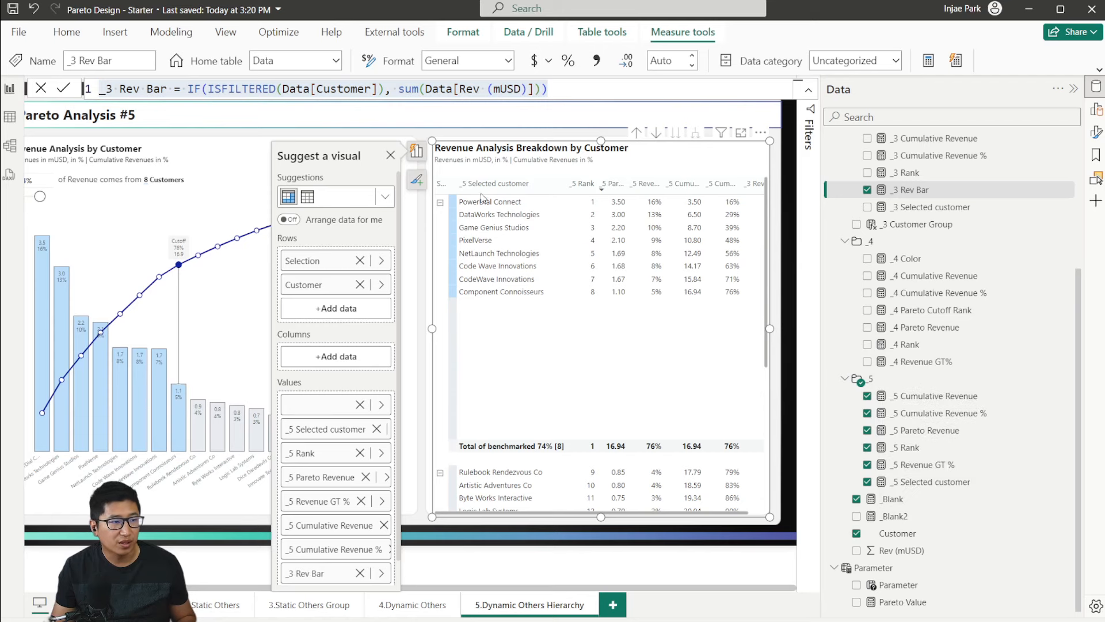
key(ctrl+v)
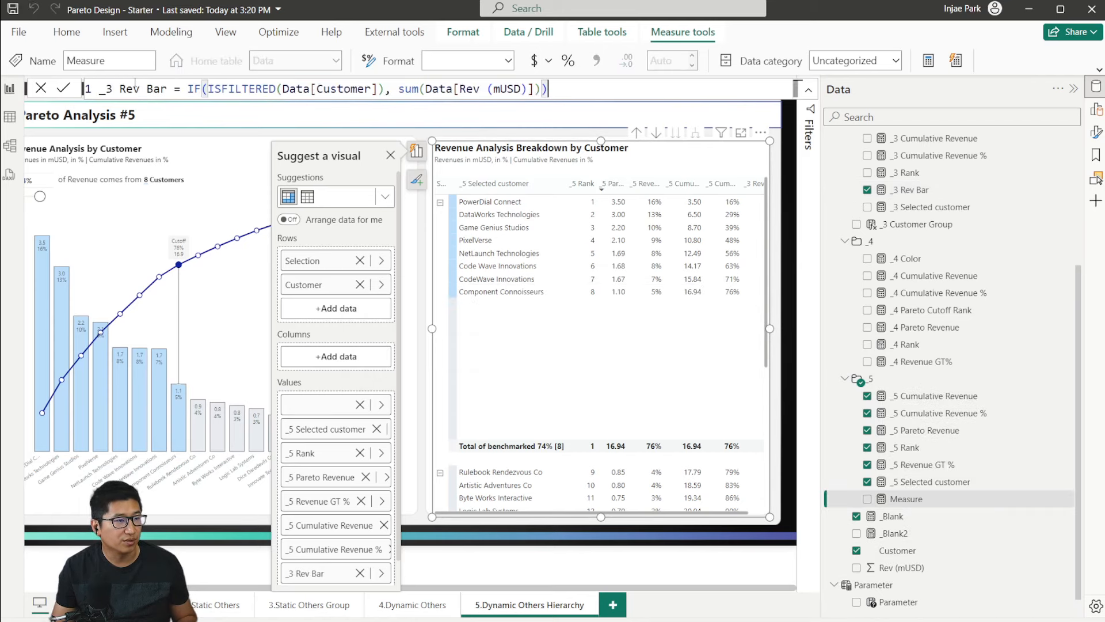
click(114, 88)
key(BackSpace)
text(5)
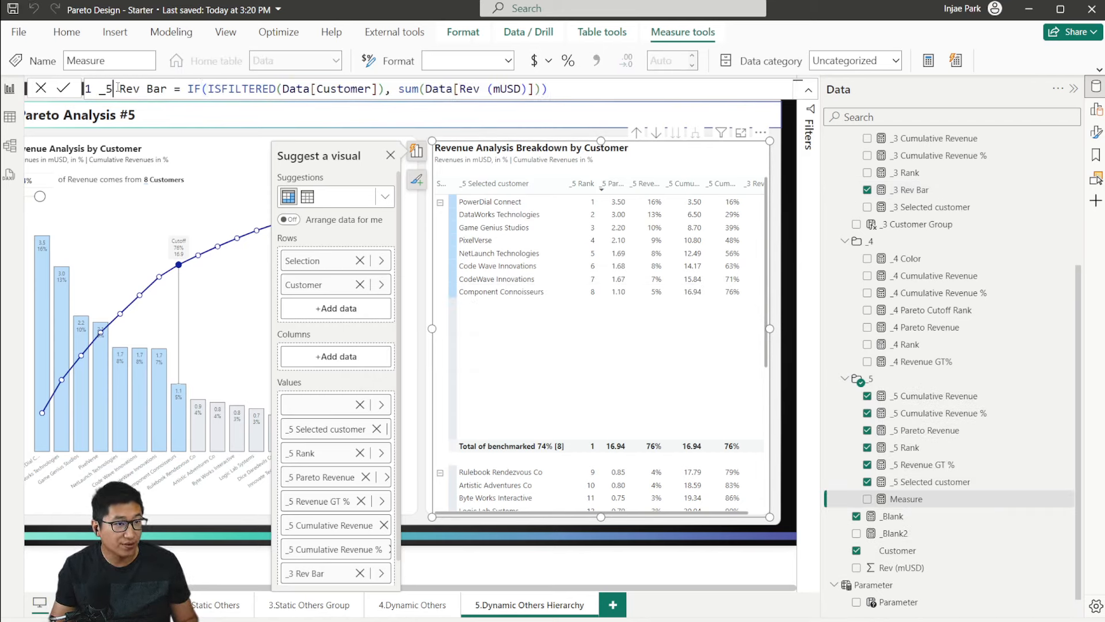
Step: In the _5 Rev Bar formula, replace the sum(Data[Rev (mUSD)]) expression with [_5 Pareto Revenue] and commit the measure
drag(399, 89, 537, 92)
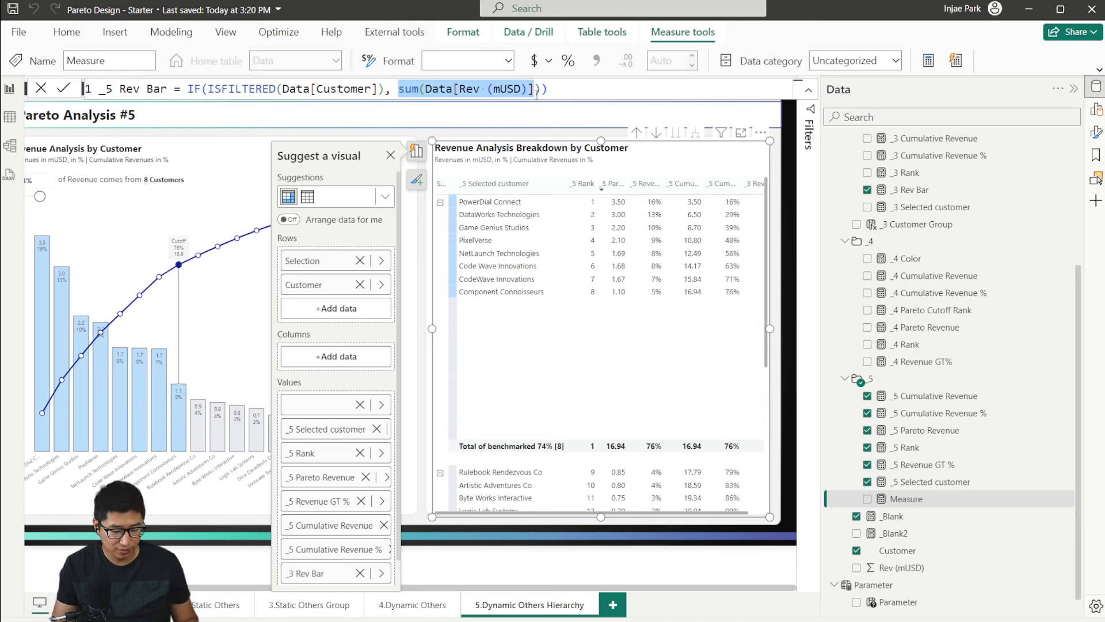
text([_5)
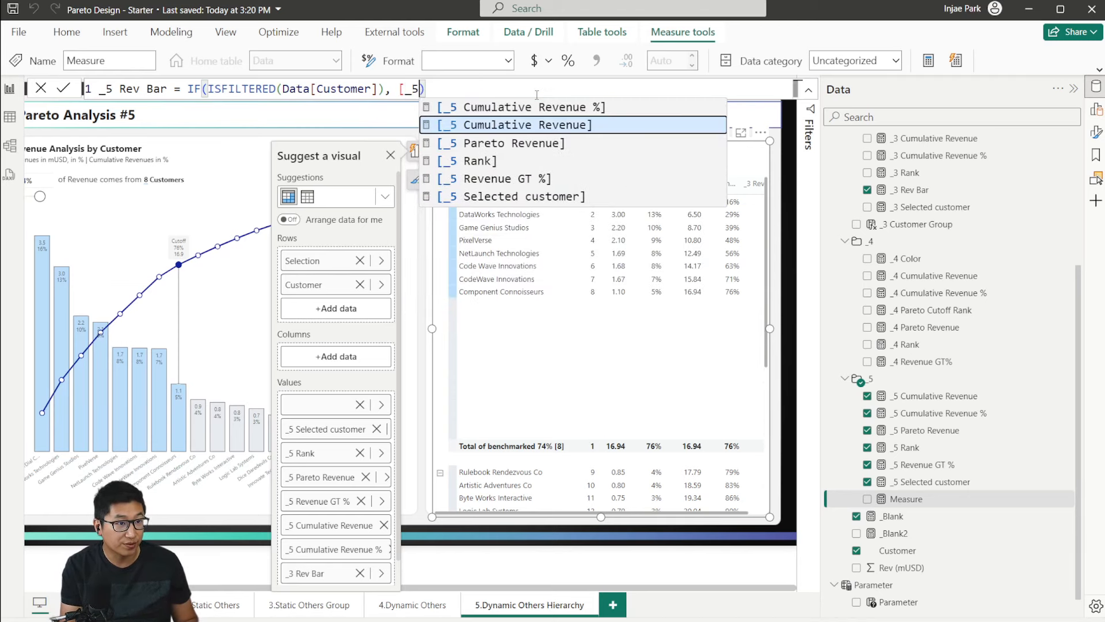
click(514, 143)
key(Return)
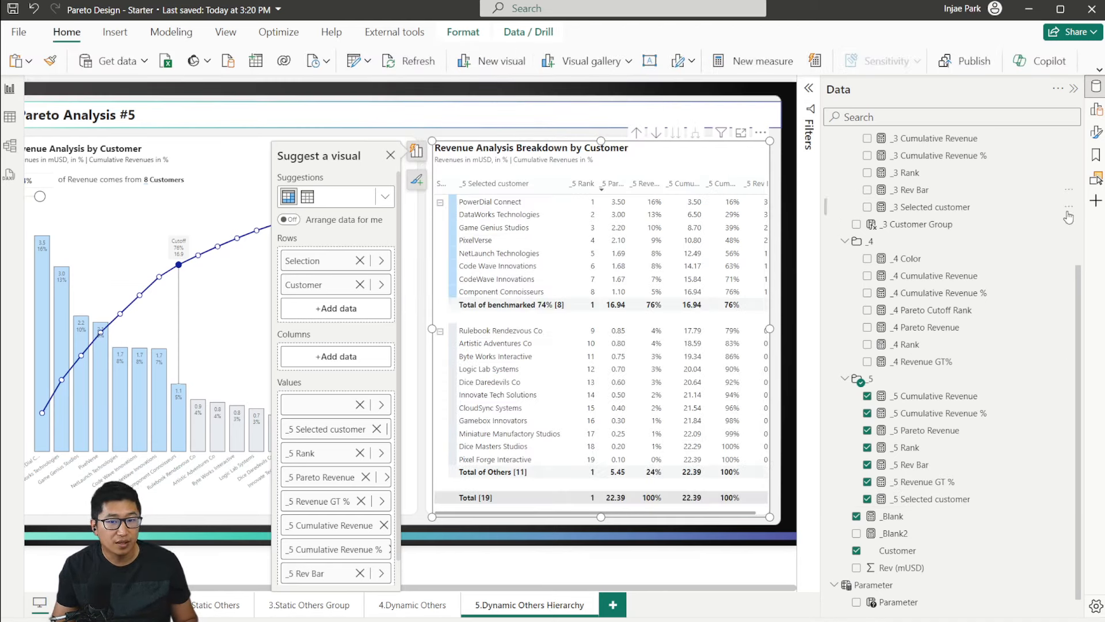
Step: Swap _3 Rev Bar for _5 Rev Bar in the breakdown matrix values and place it directly after _5 Pareto Revenue
click(1097, 119)
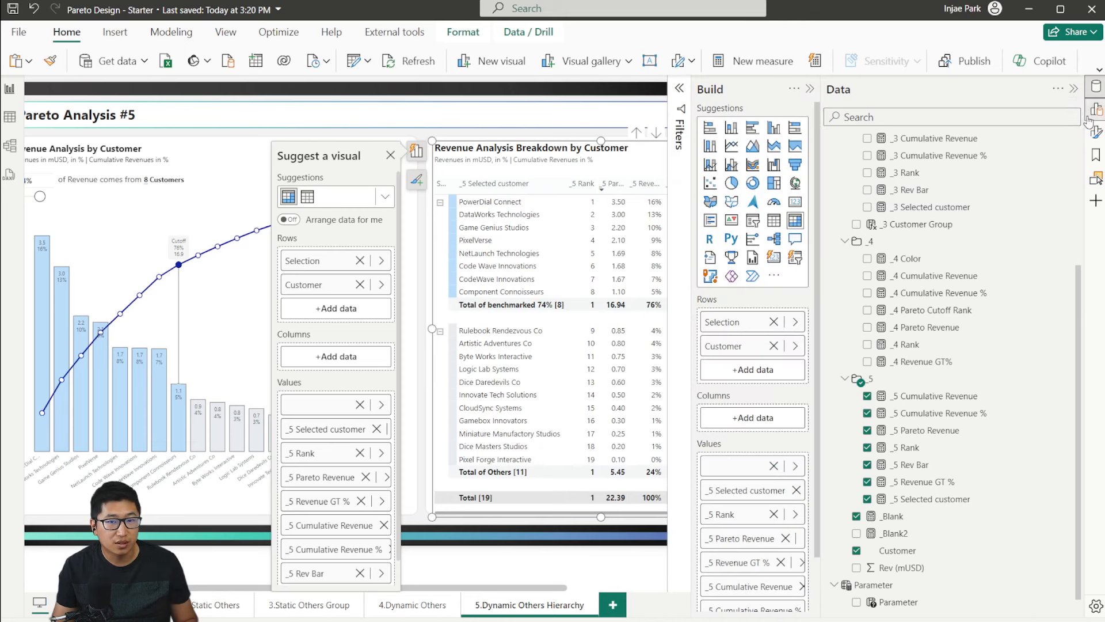
scroll(1006, 448, down, 2)
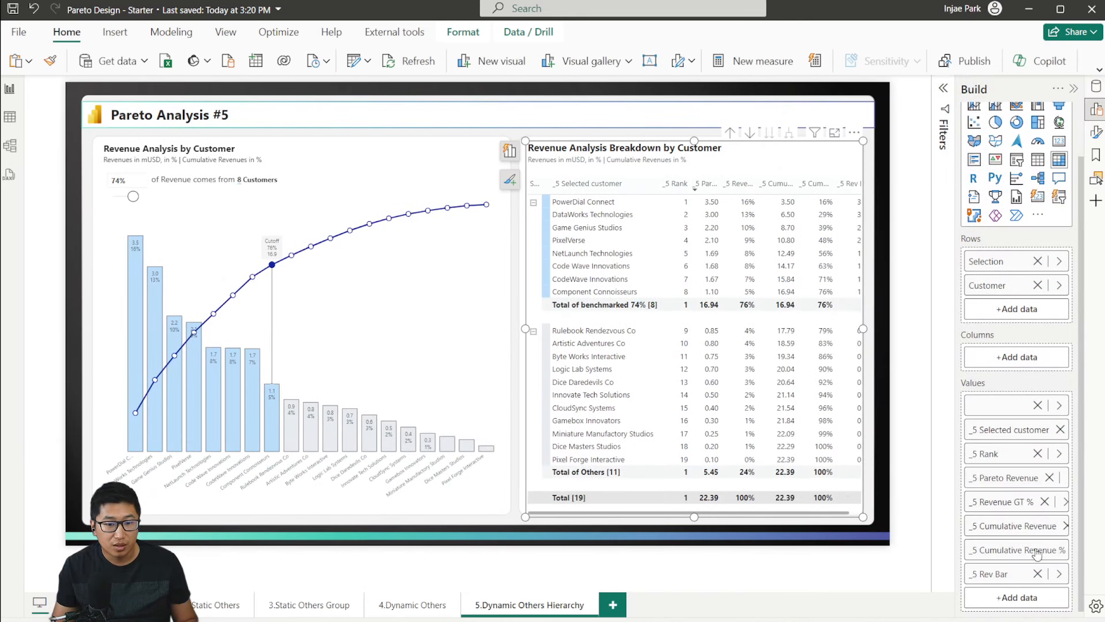
drag(1035, 574, 1007, 499)
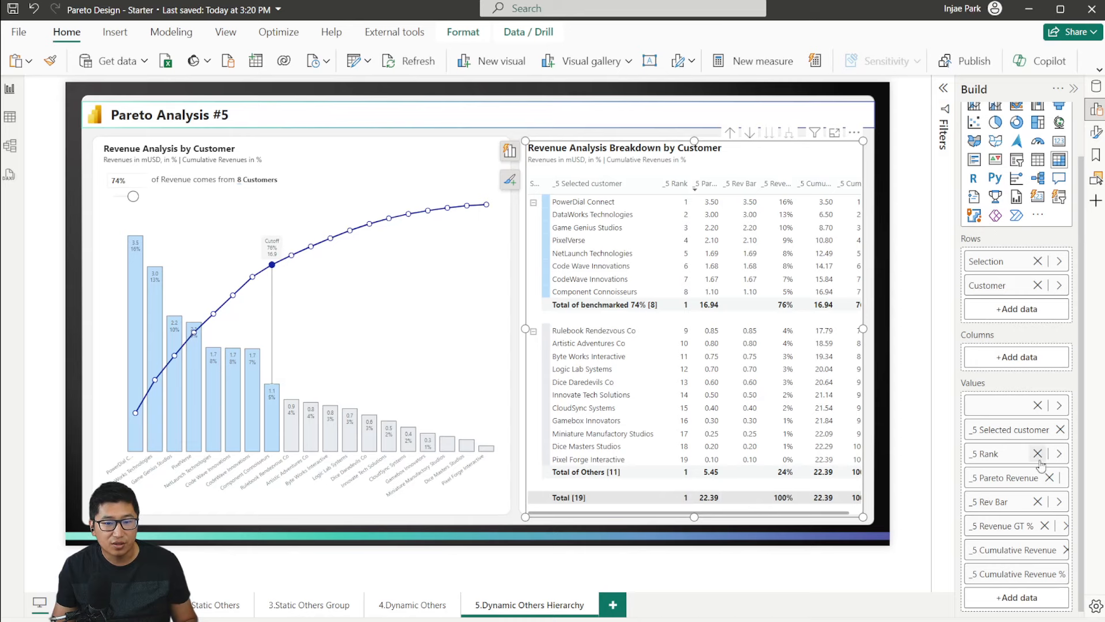
Step: Format _5 Rev Bar in the matrix as data bars with positive bar color #EBEBEB, showing the bar only
right_click(999, 503)
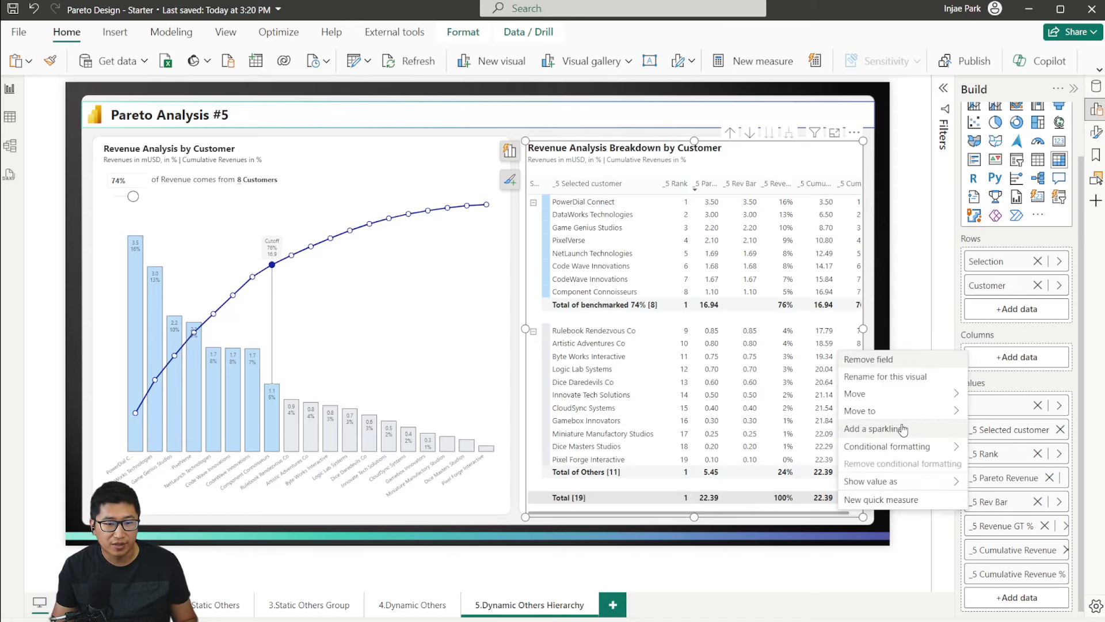
mouse_move(910, 448)
click(992, 481)
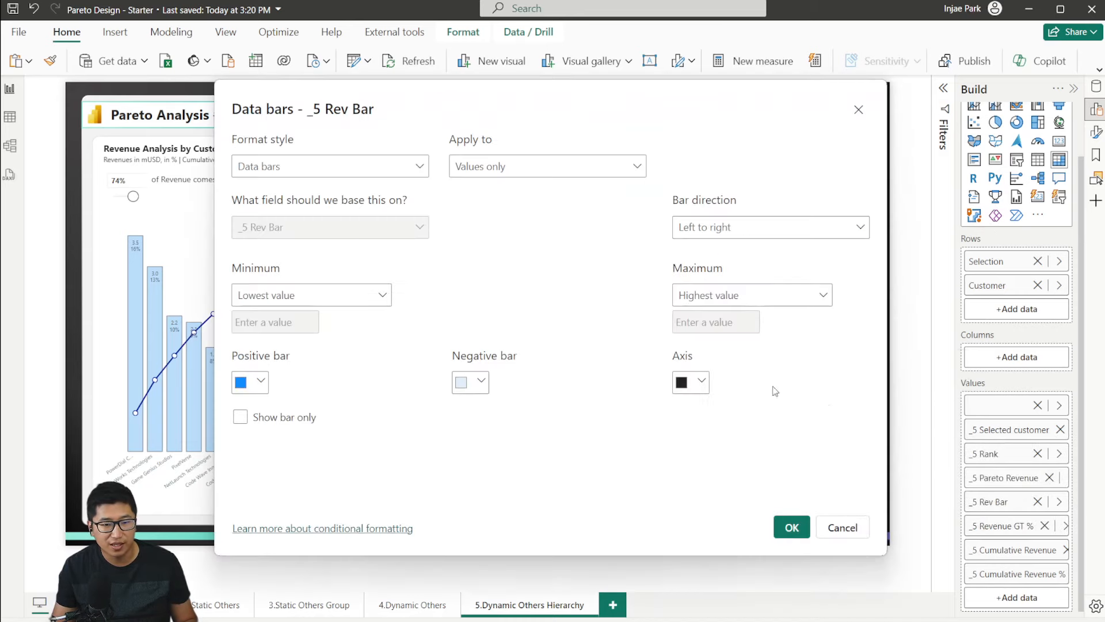
click(249, 382)
click(248, 315)
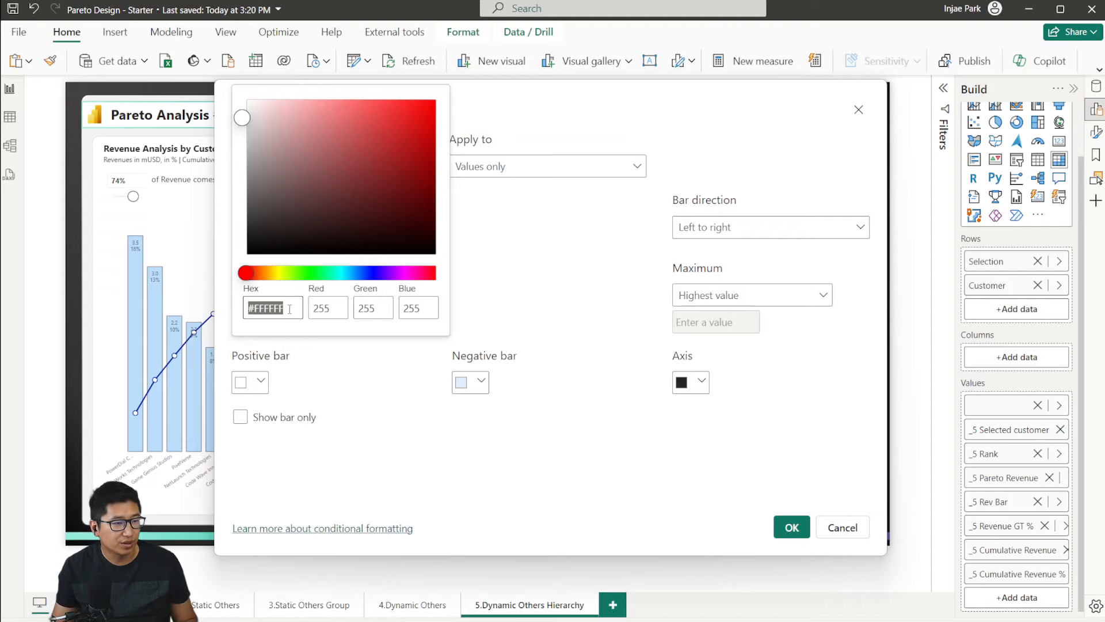
drag(283, 238, 248, 115)
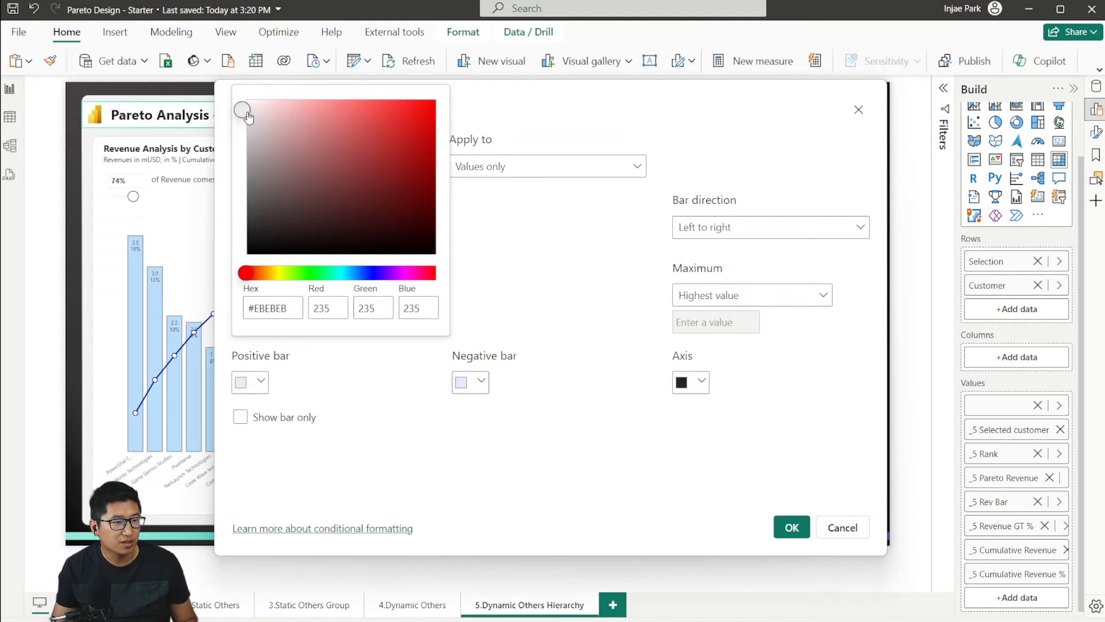
click(335, 377)
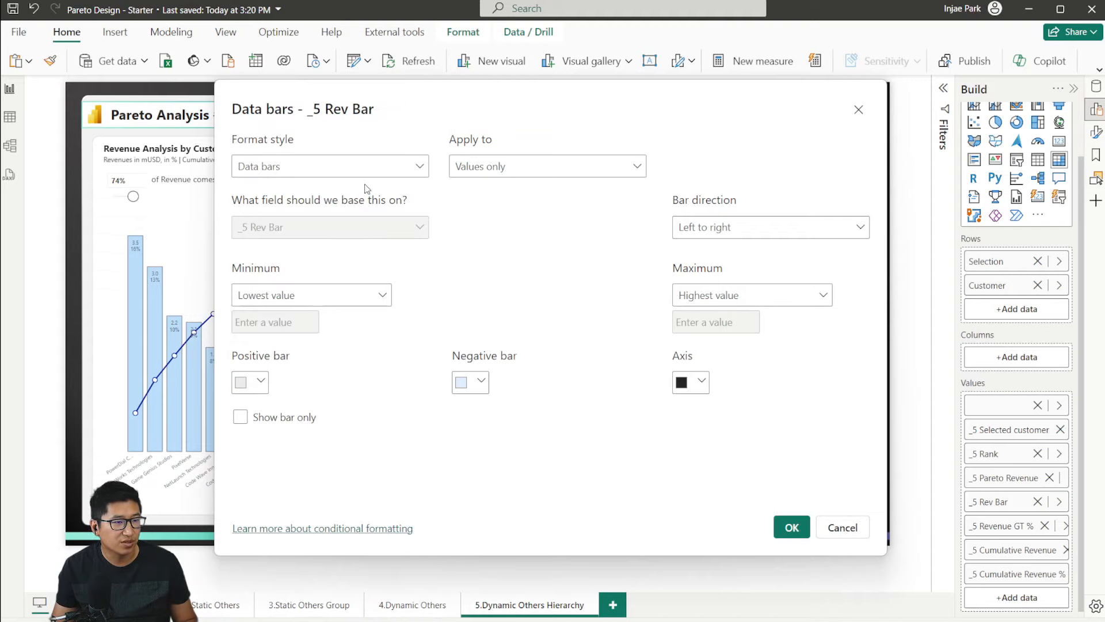
click(248, 424)
click(792, 528)
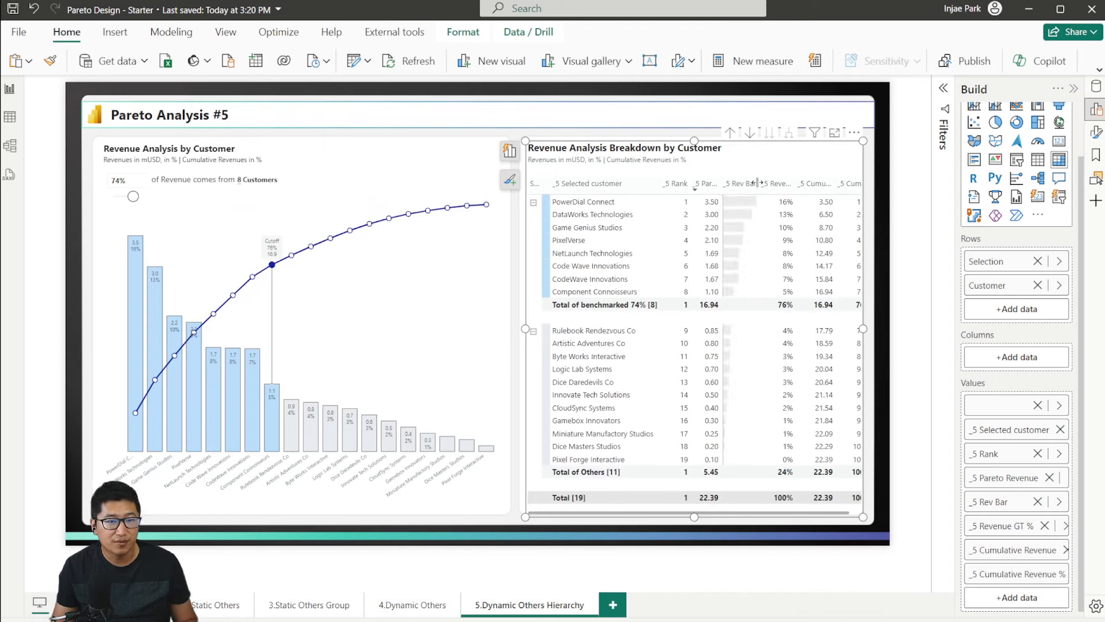
Step: Narrow the matrix's _5 Rev Bar and _5 Rank columns so all columns fit within the visual, and deselect it
drag(756, 183, 673, 183)
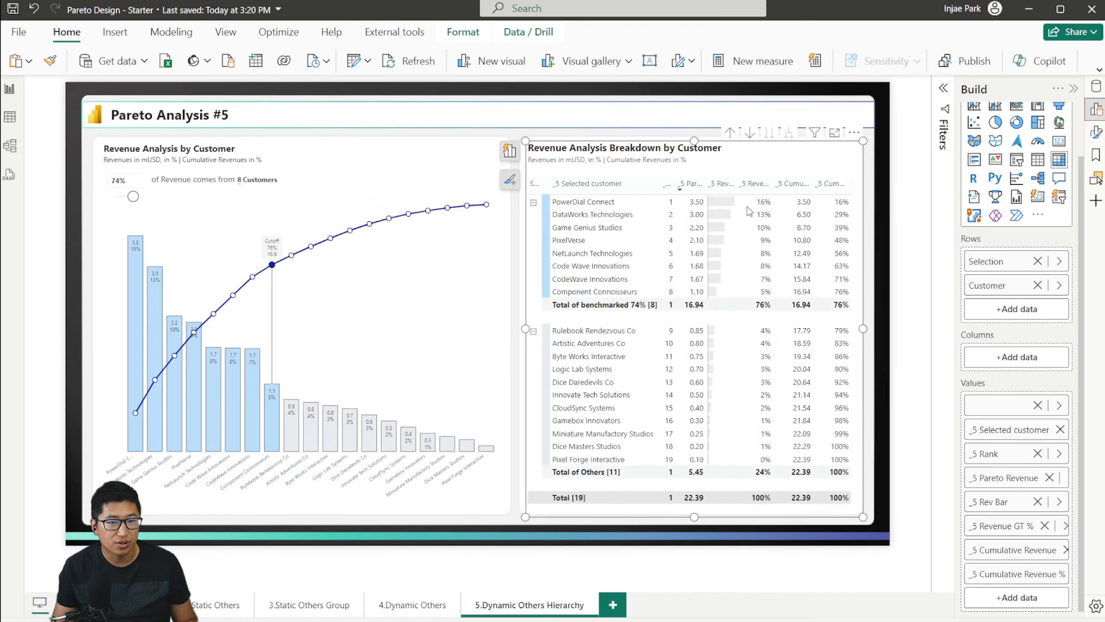
click(885, 549)
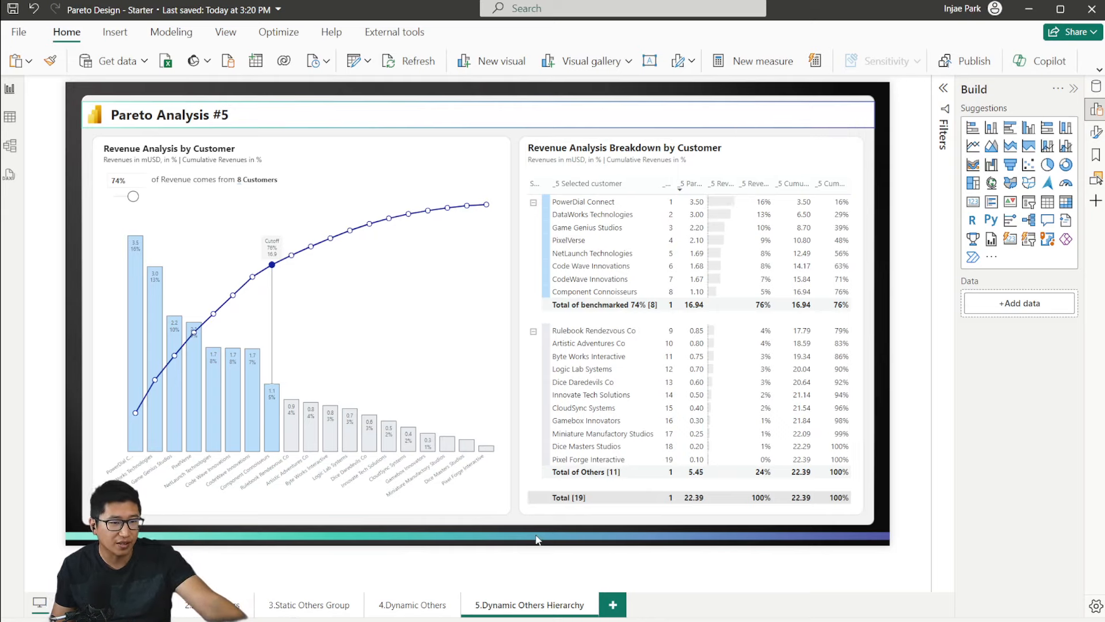
Step: Test the Pareto cutoff slider at 80% and 74%, leave it at 80%, and check the updated chart and matrix
drag(133, 197, 131, 200)
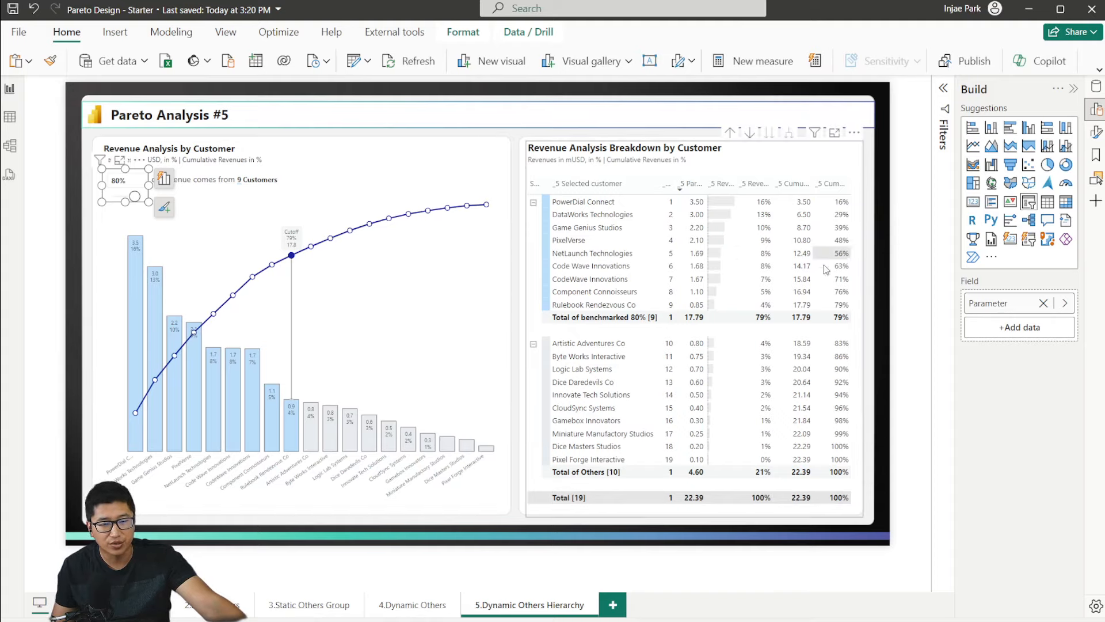
click(357, 144)
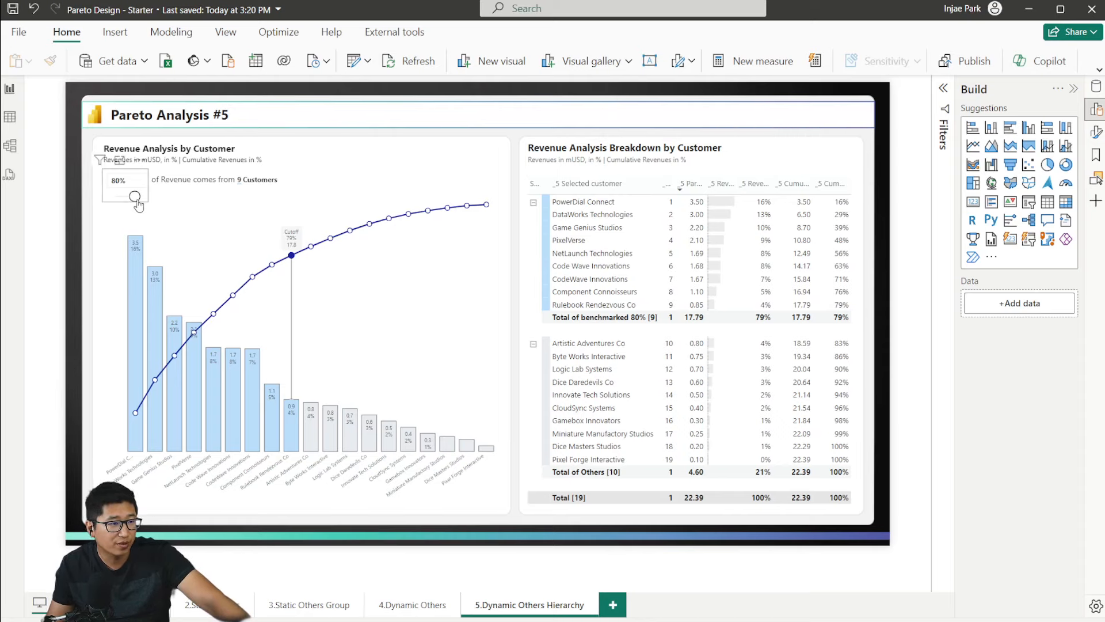
drag(134, 196, 124, 197)
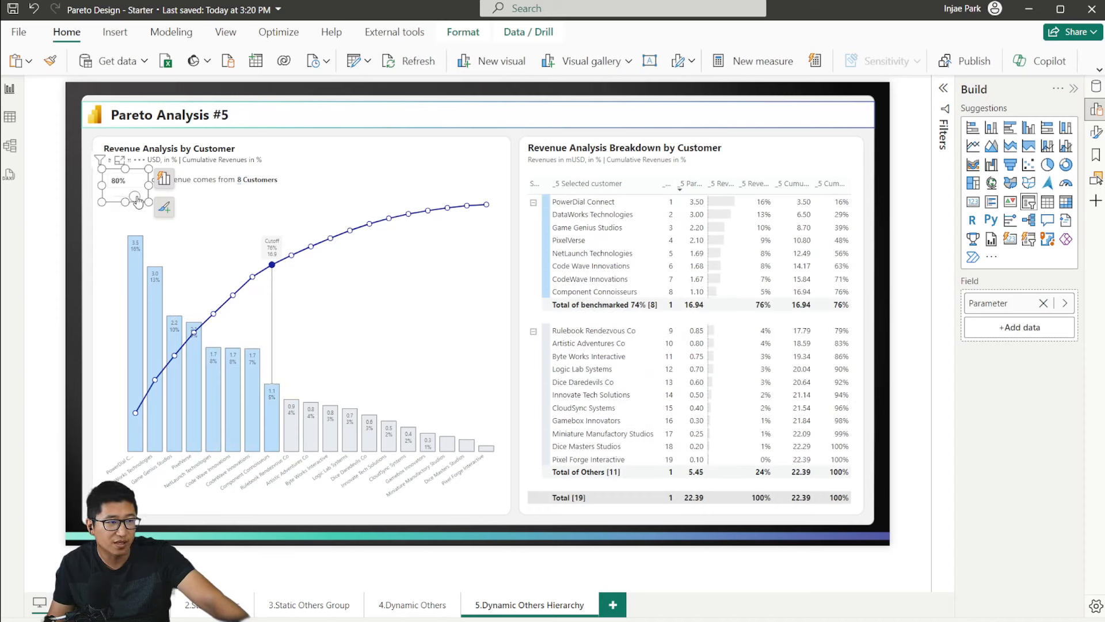
click(386, 133)
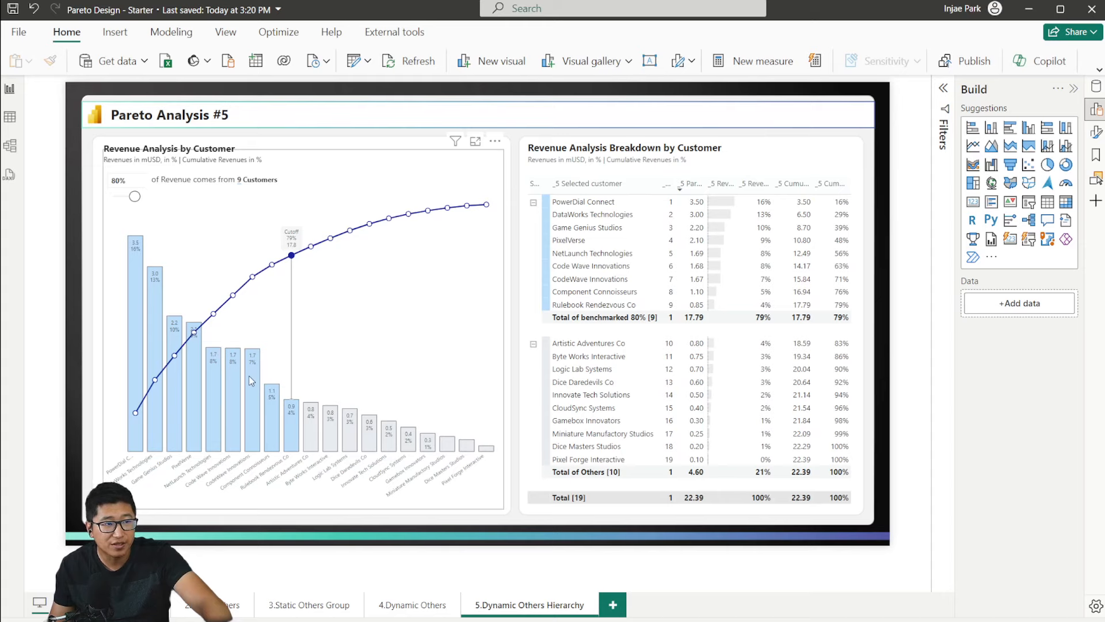
mouse_move(163, 404)
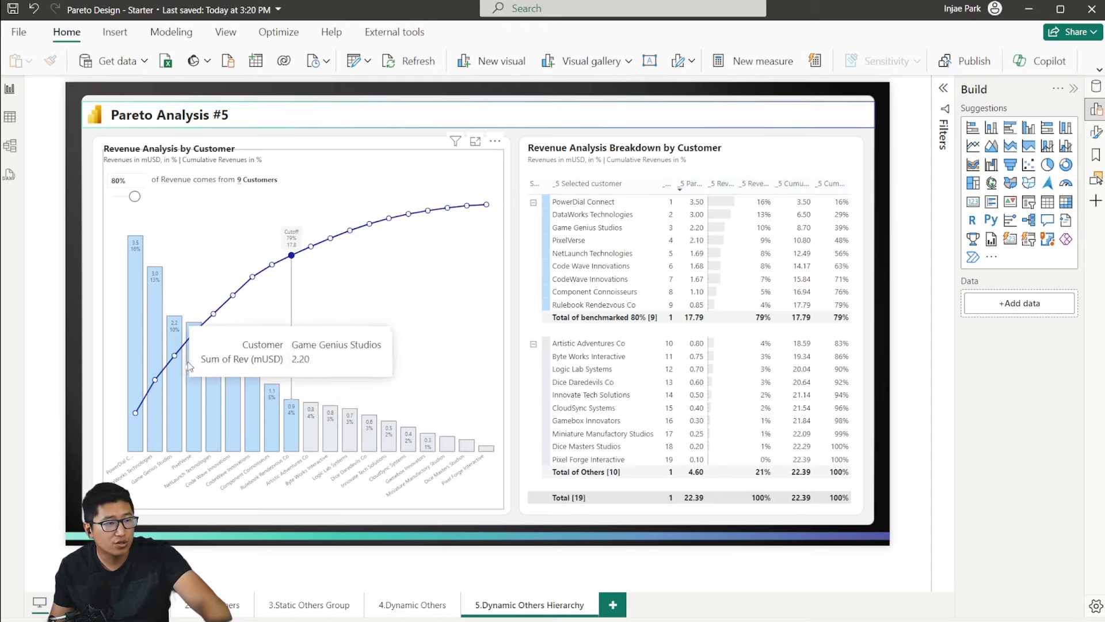